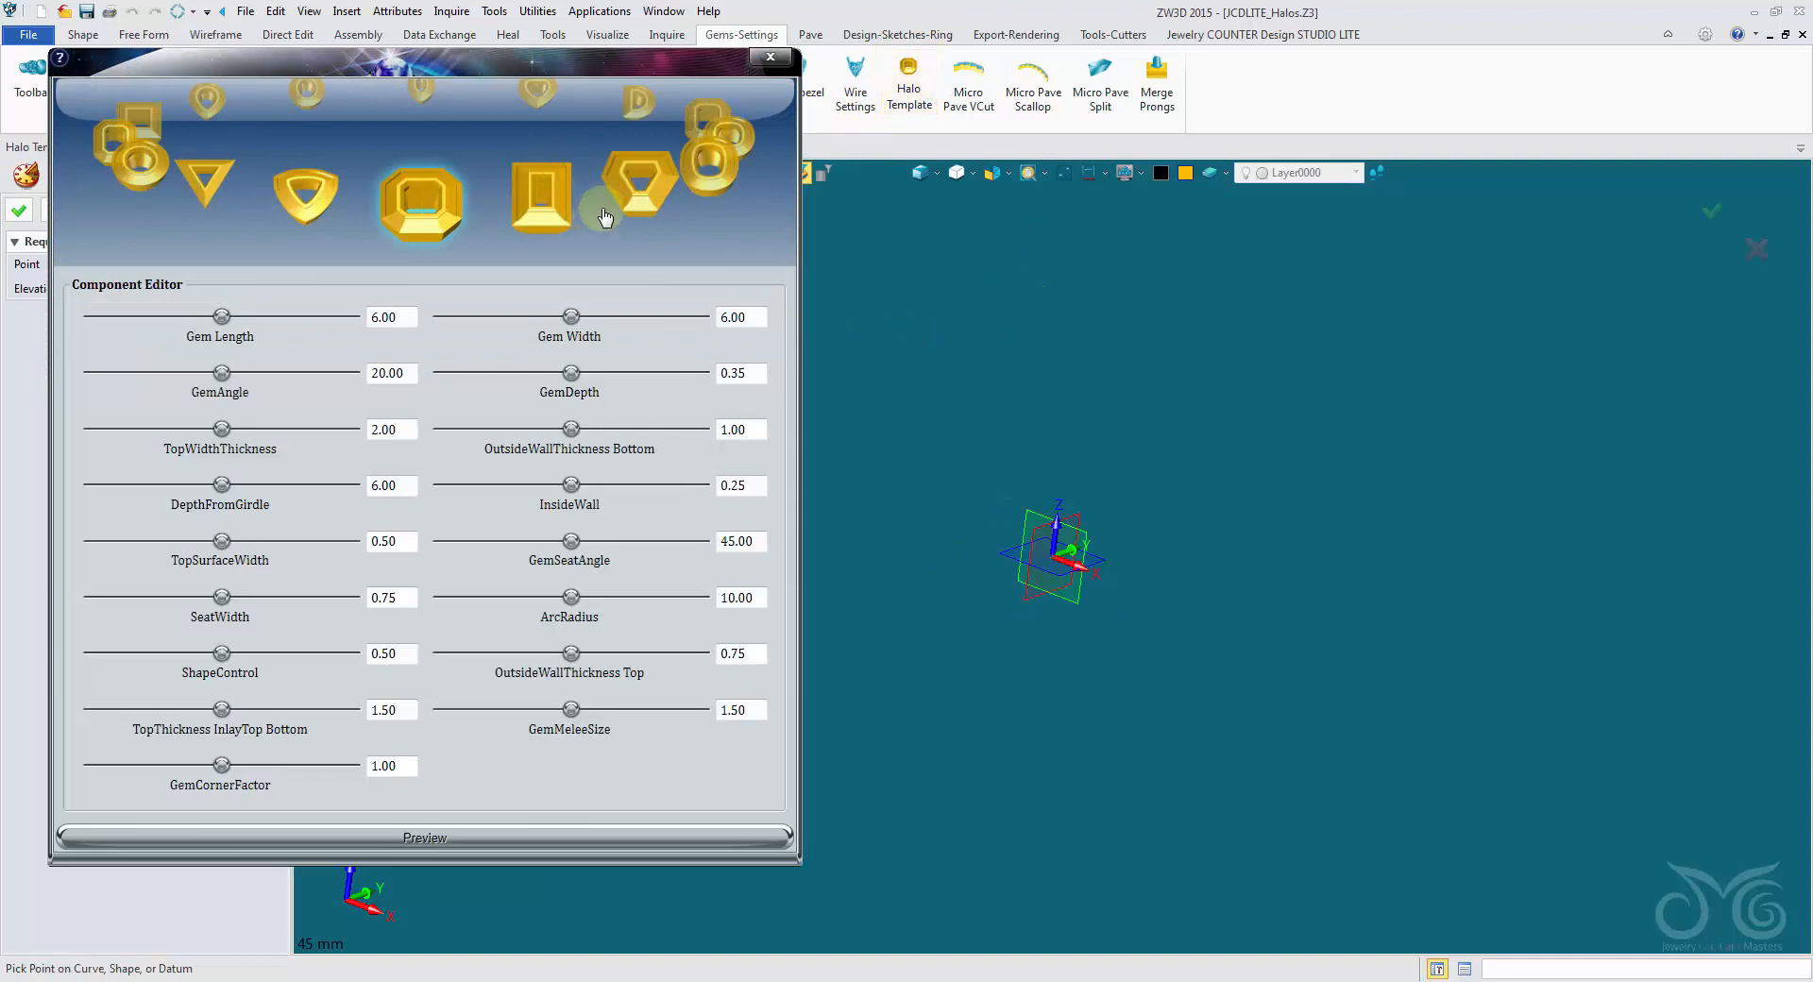
- Browse the halo template shapes in the library and leave the Halo Template command without placing one
{"action": "left_click", "coordinate": [556, 205]}
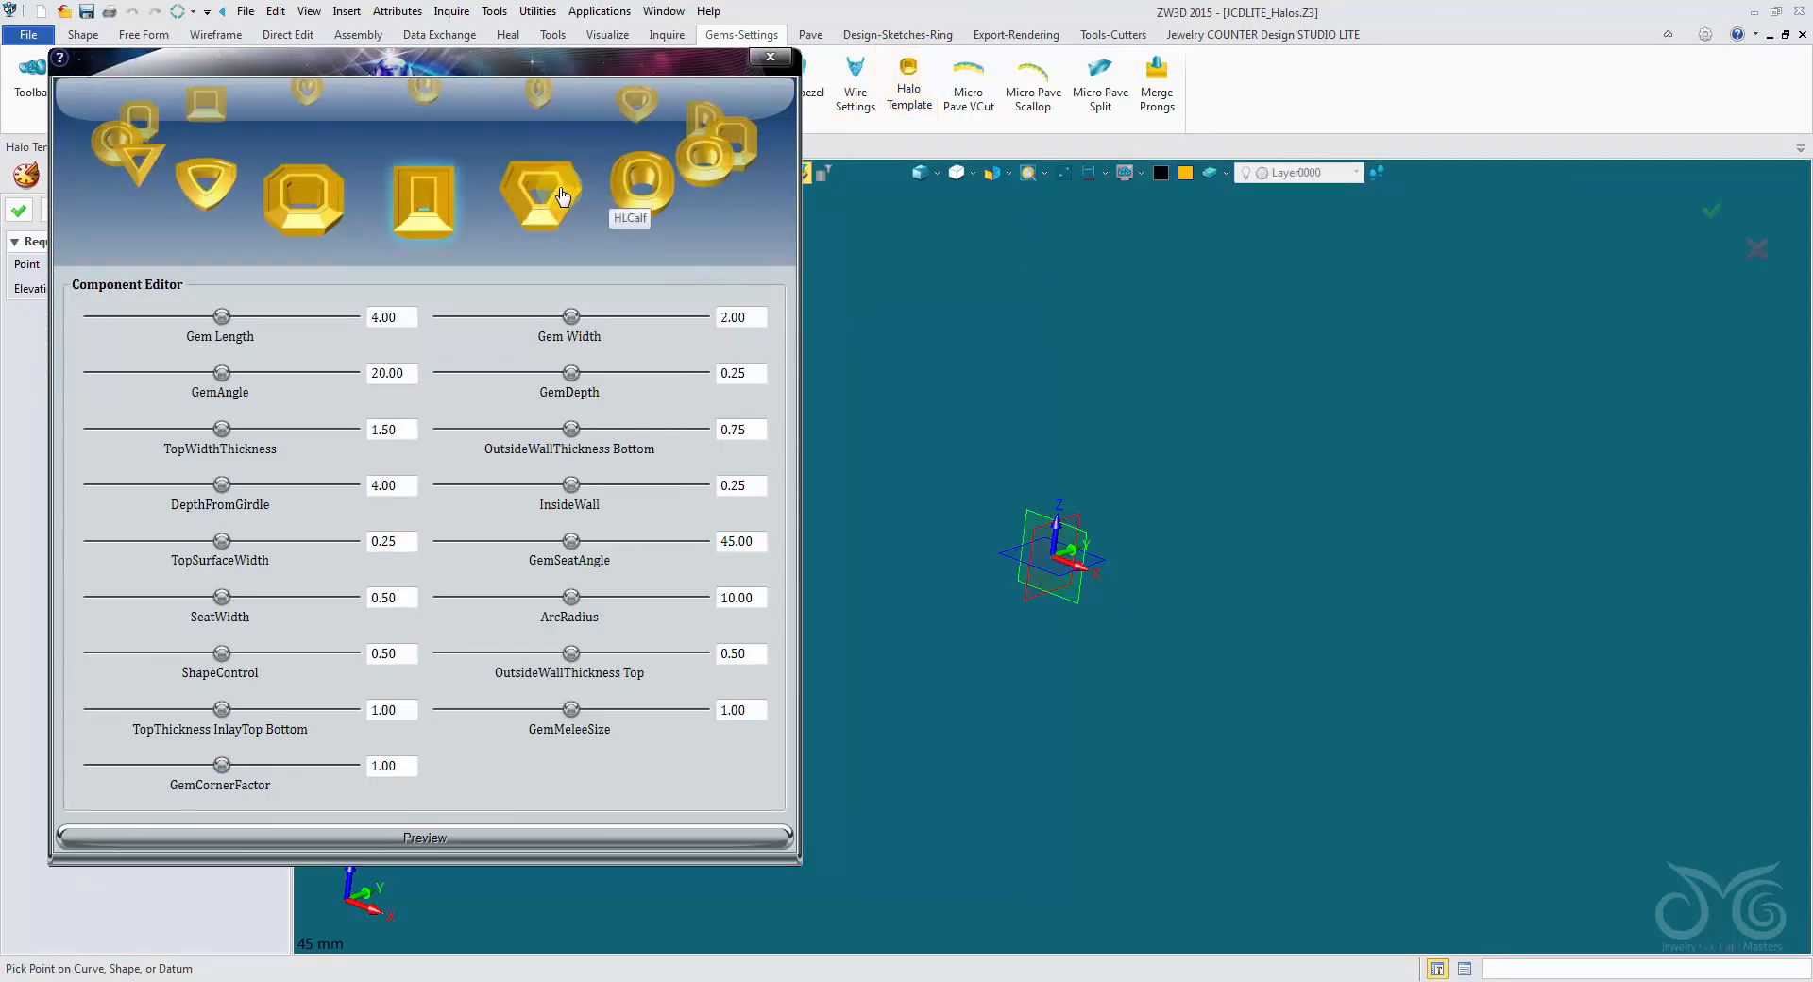
{"action": "left_click", "coordinate": [547, 200]}
{"action": "left_click", "coordinate": [544, 197]}
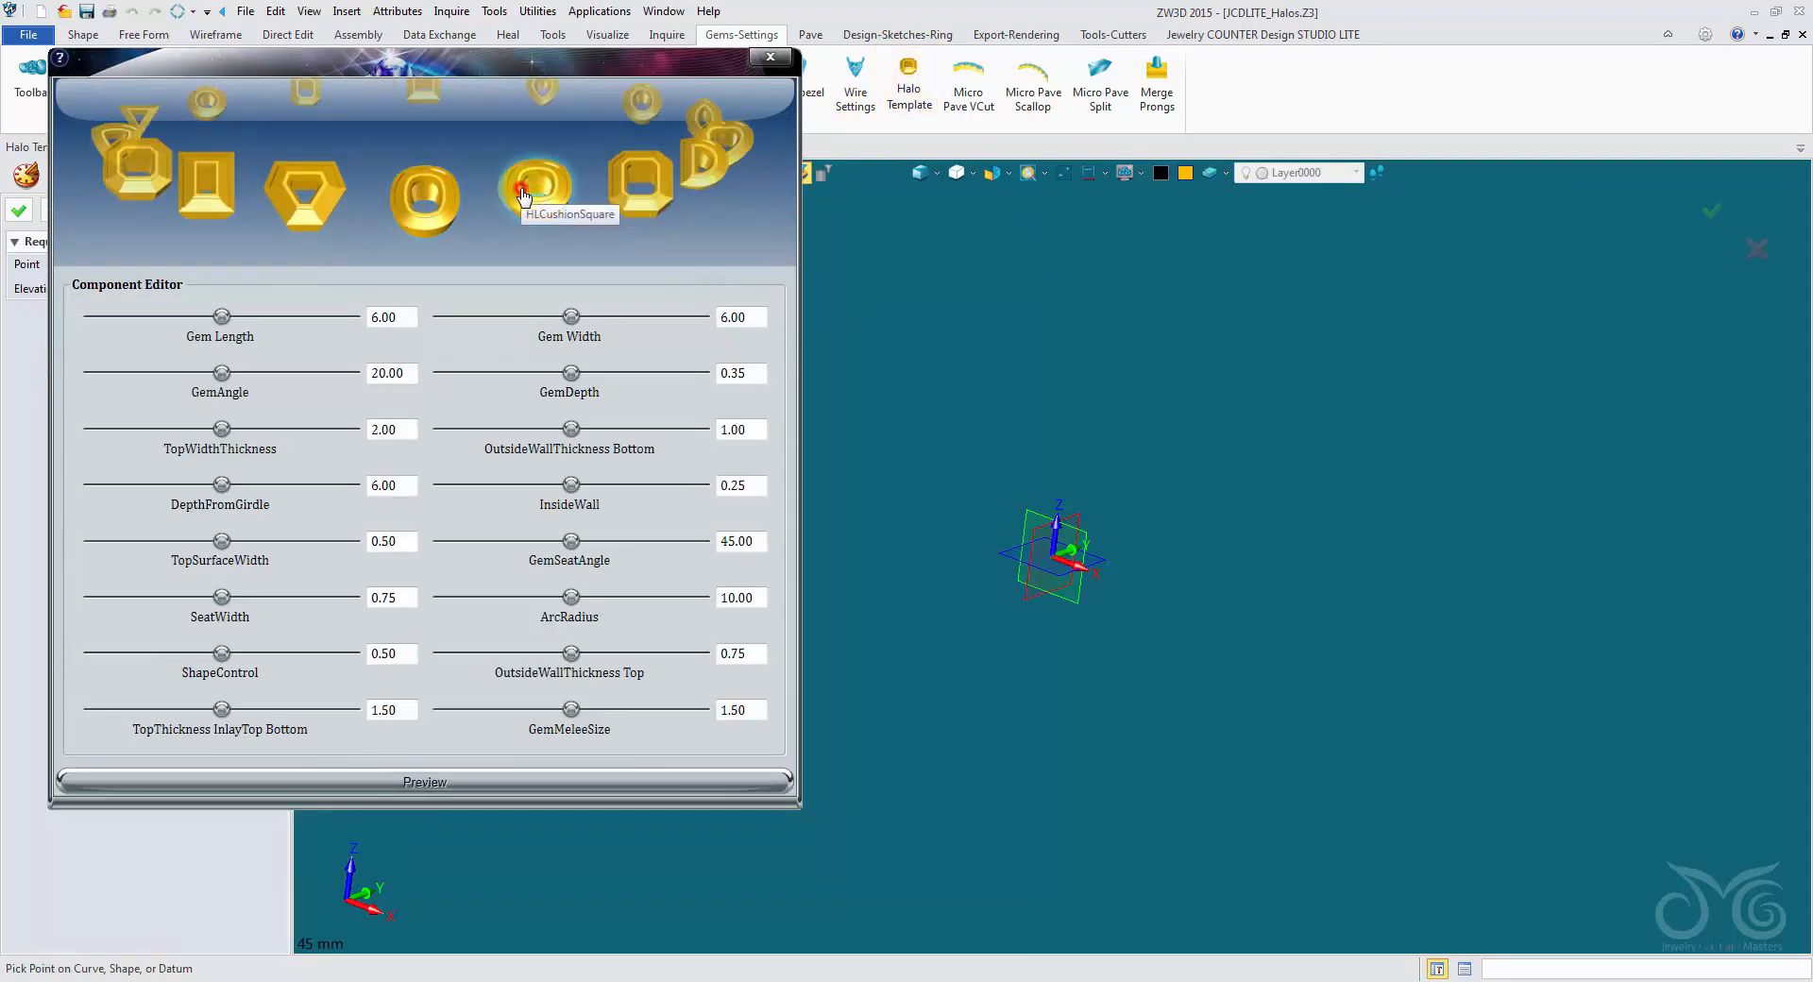
{"action": "left_click", "coordinate": [538, 205]}
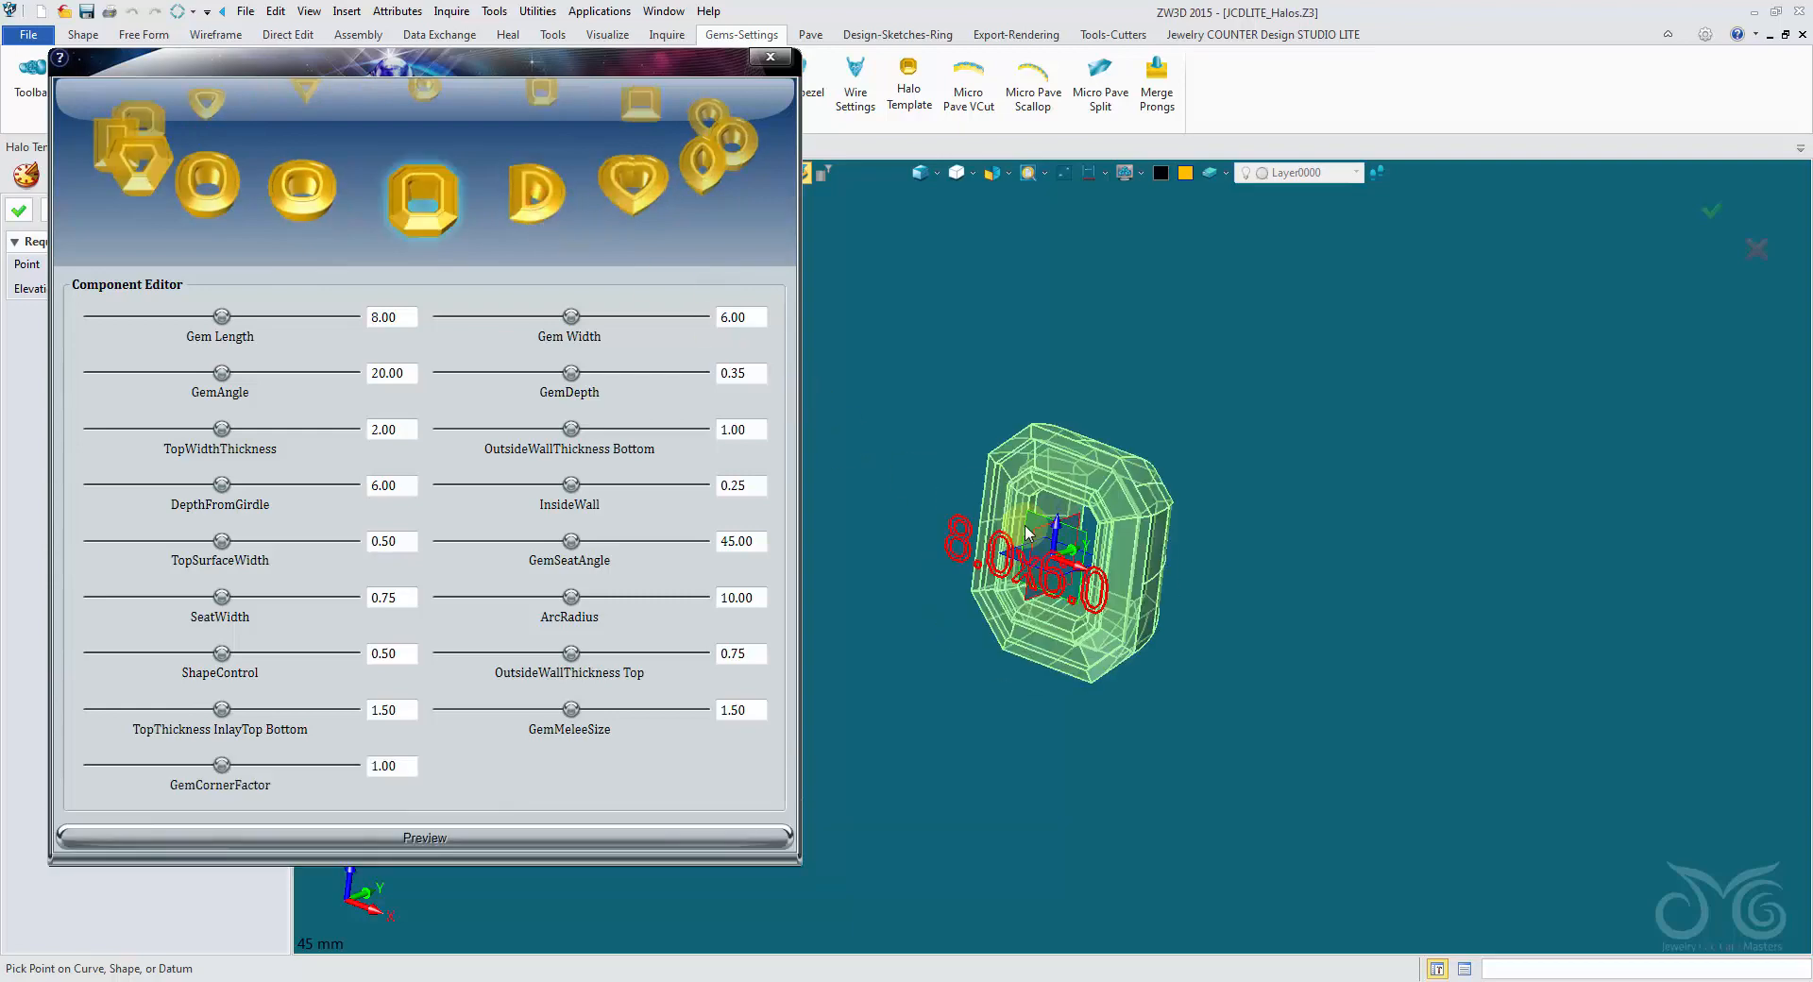
{"action": "left_click", "coordinate": [548, 195]}
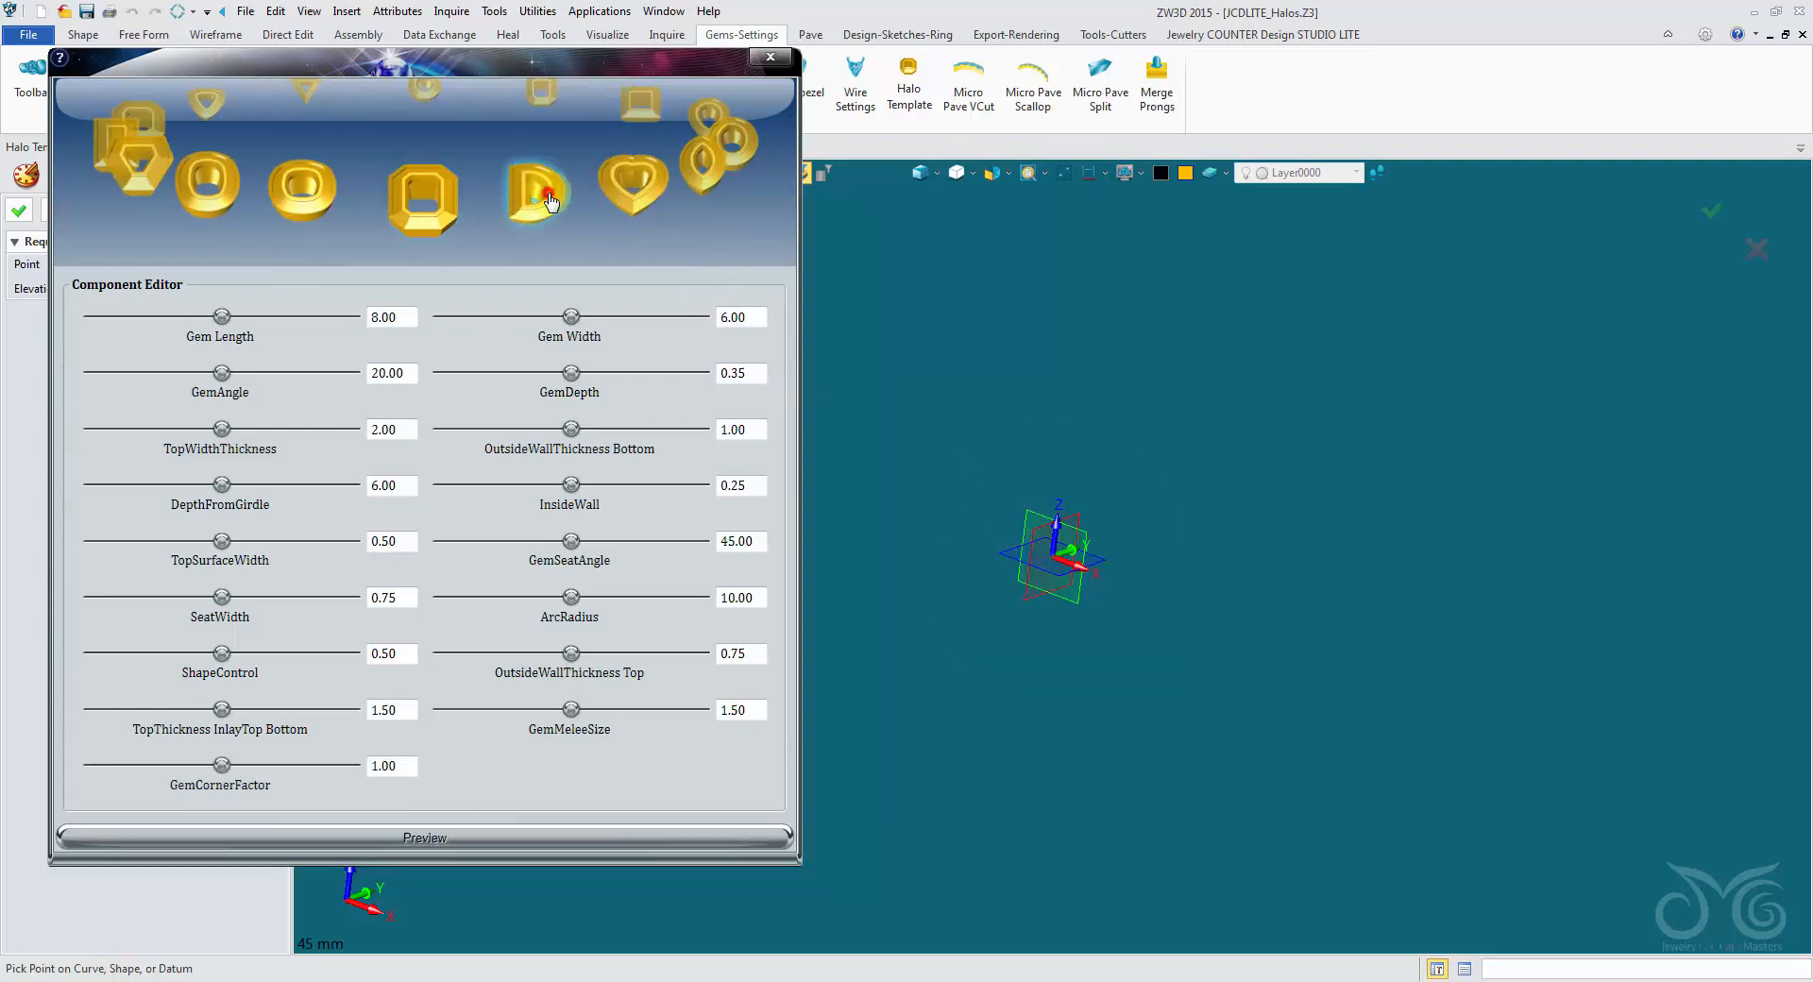
{"action": "left_click", "coordinate": [769, 61]}
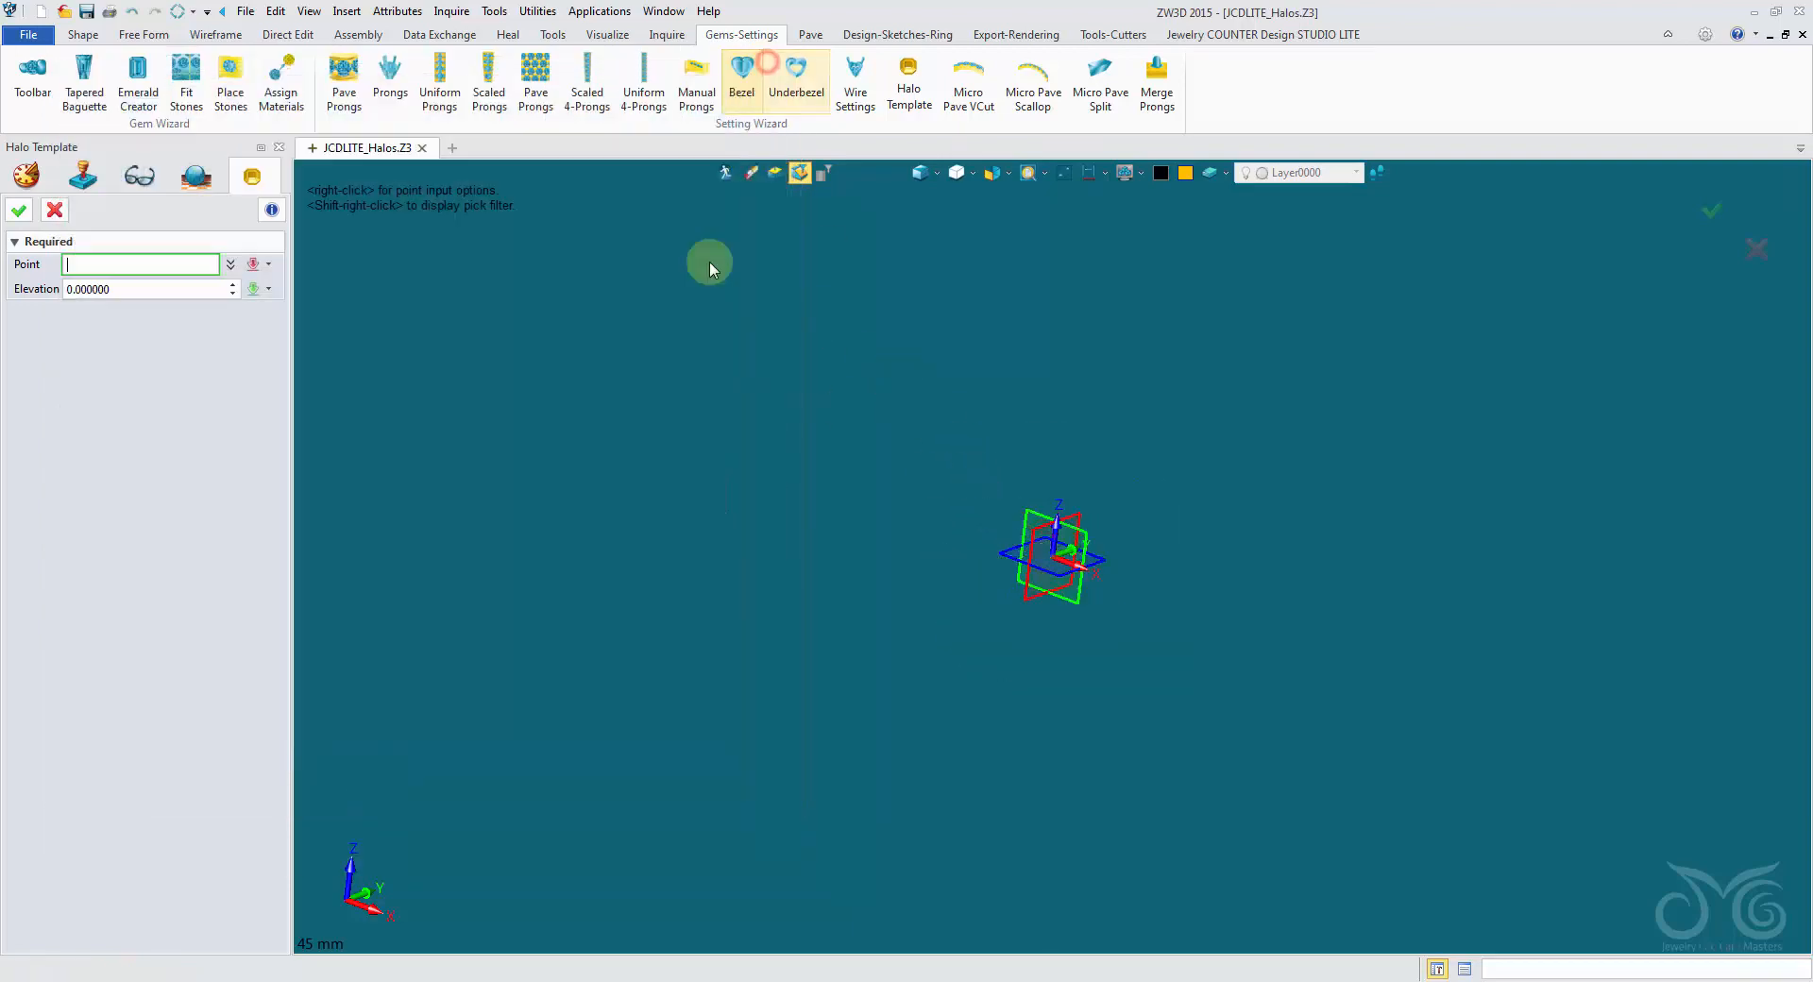
{"action": "left_click", "coordinate": [55, 209]}
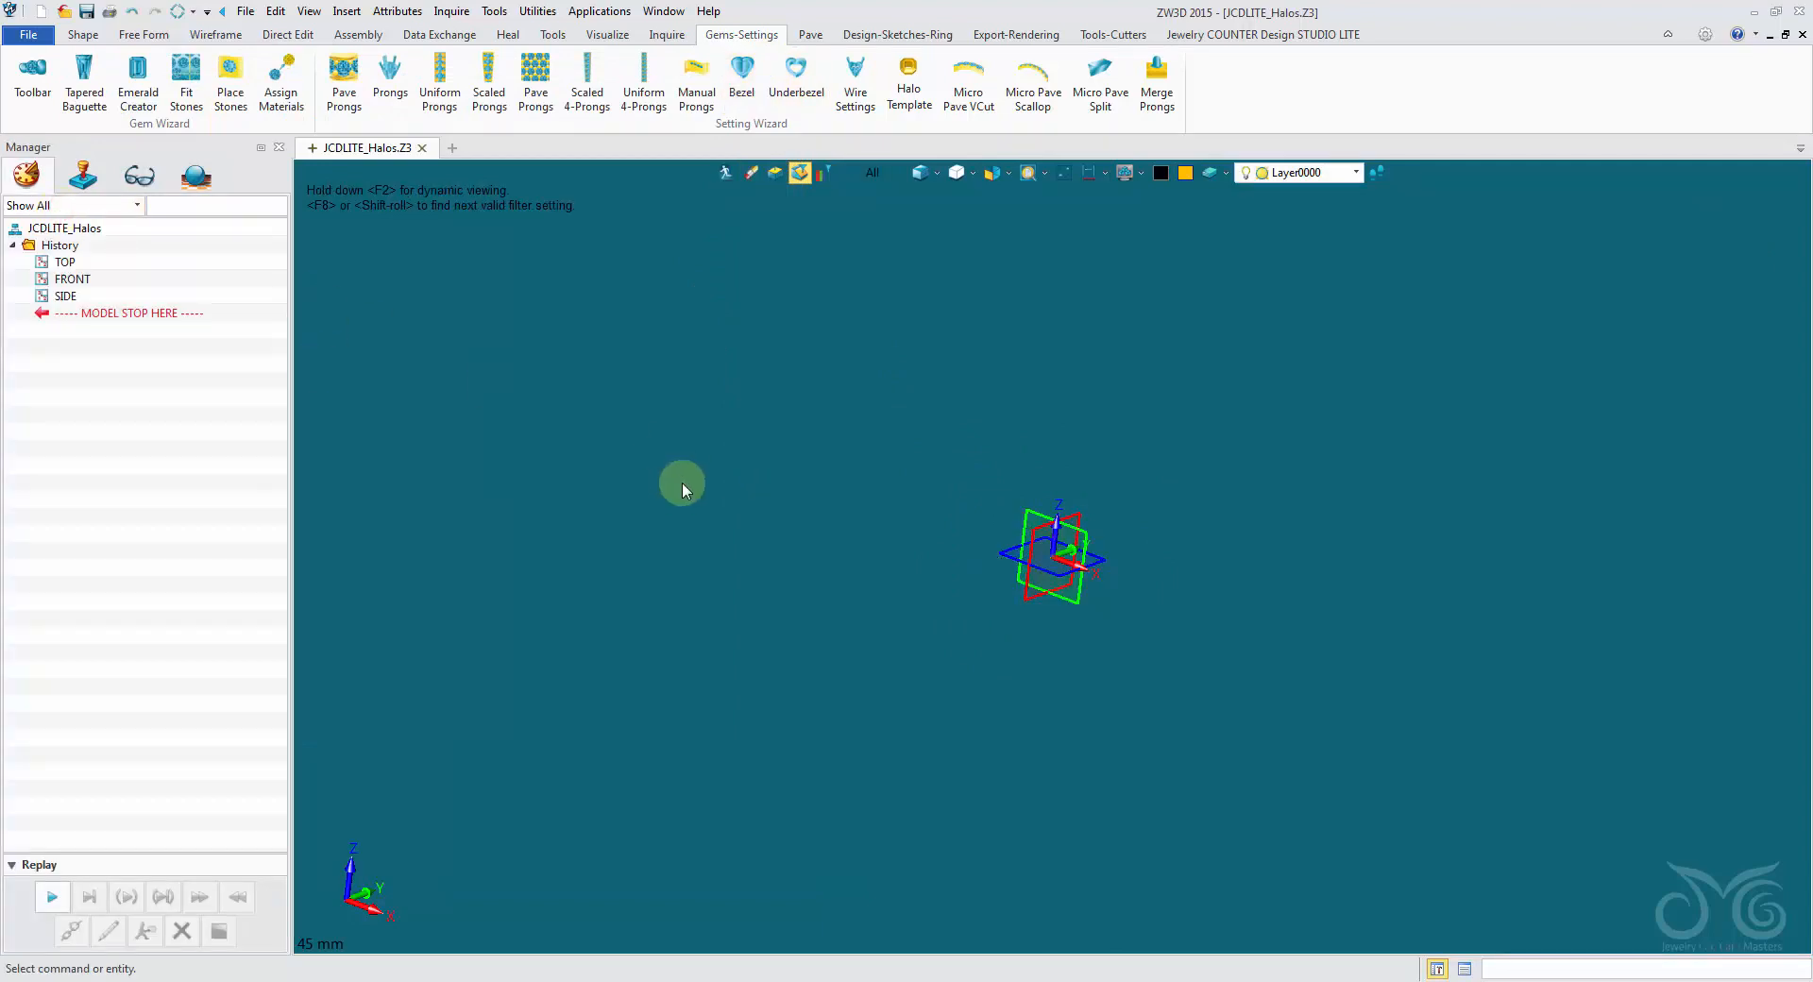
- Copy the horizontal datum plane 20.1 mm along the X axis, restricting selection to datum planes
{"action": "middle_click_drag", "start_coordinate": [1016, 483], "coordinate": [908, 508]}
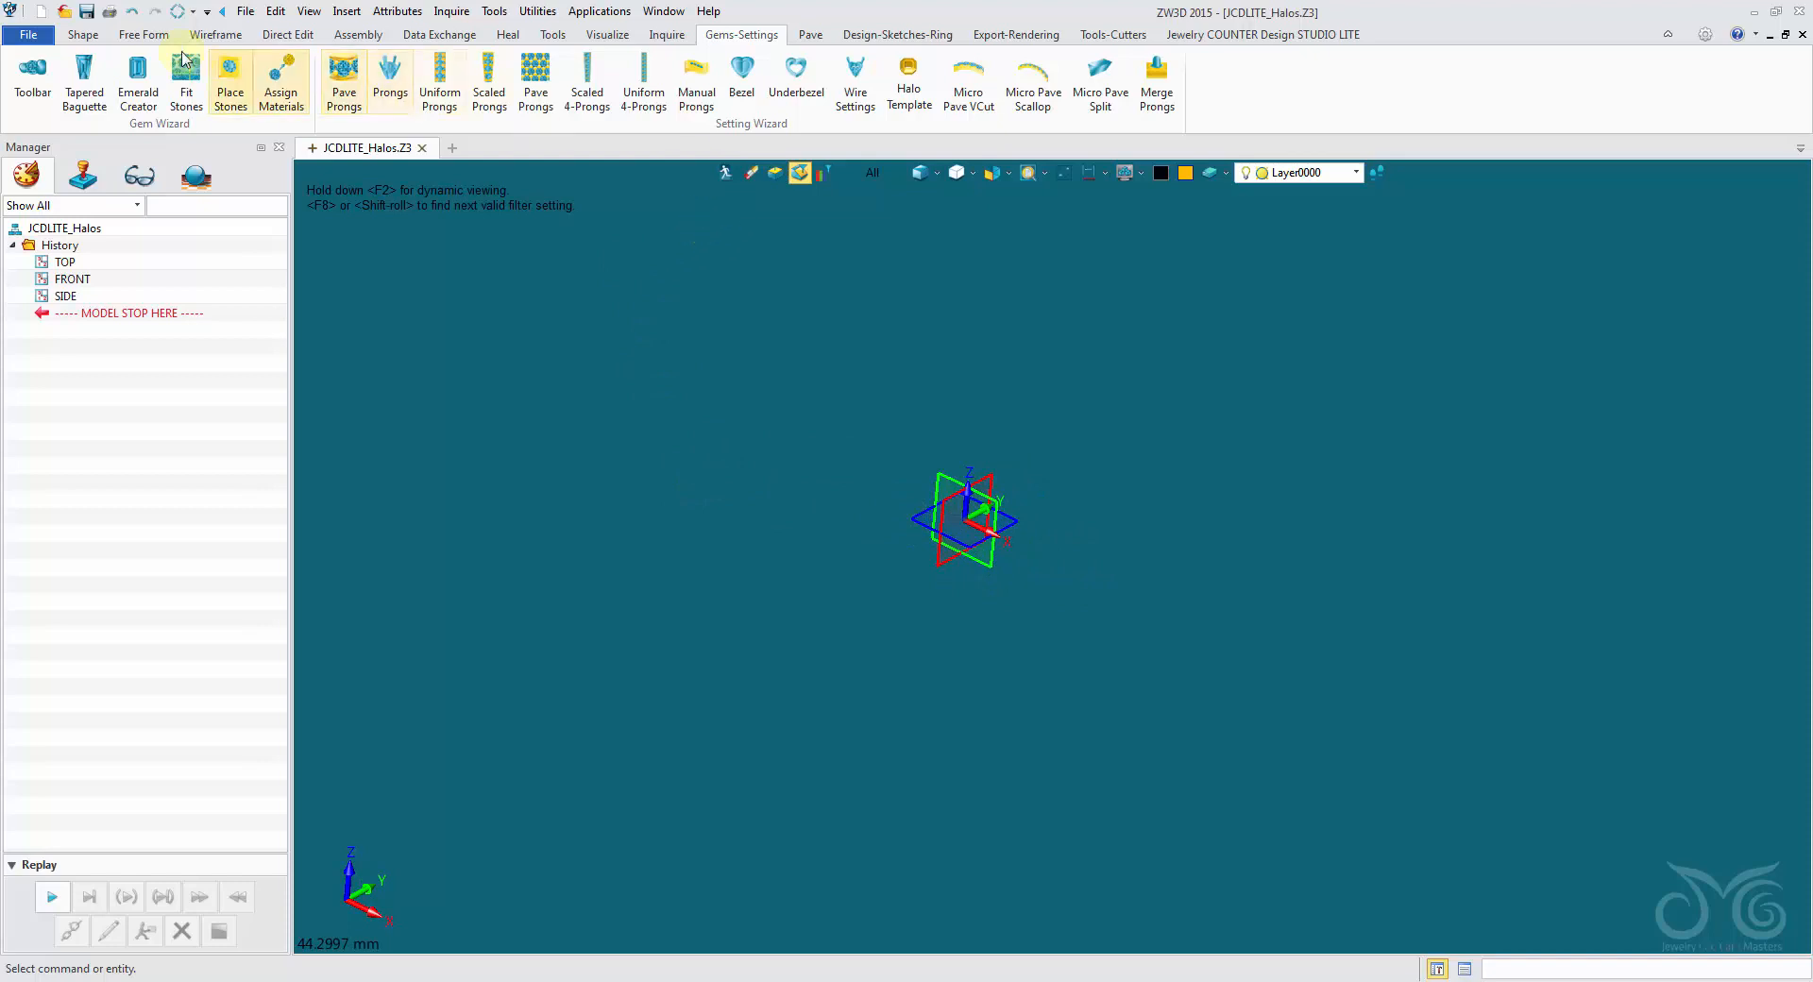
{"action": "left_click", "coordinate": [91, 35]}
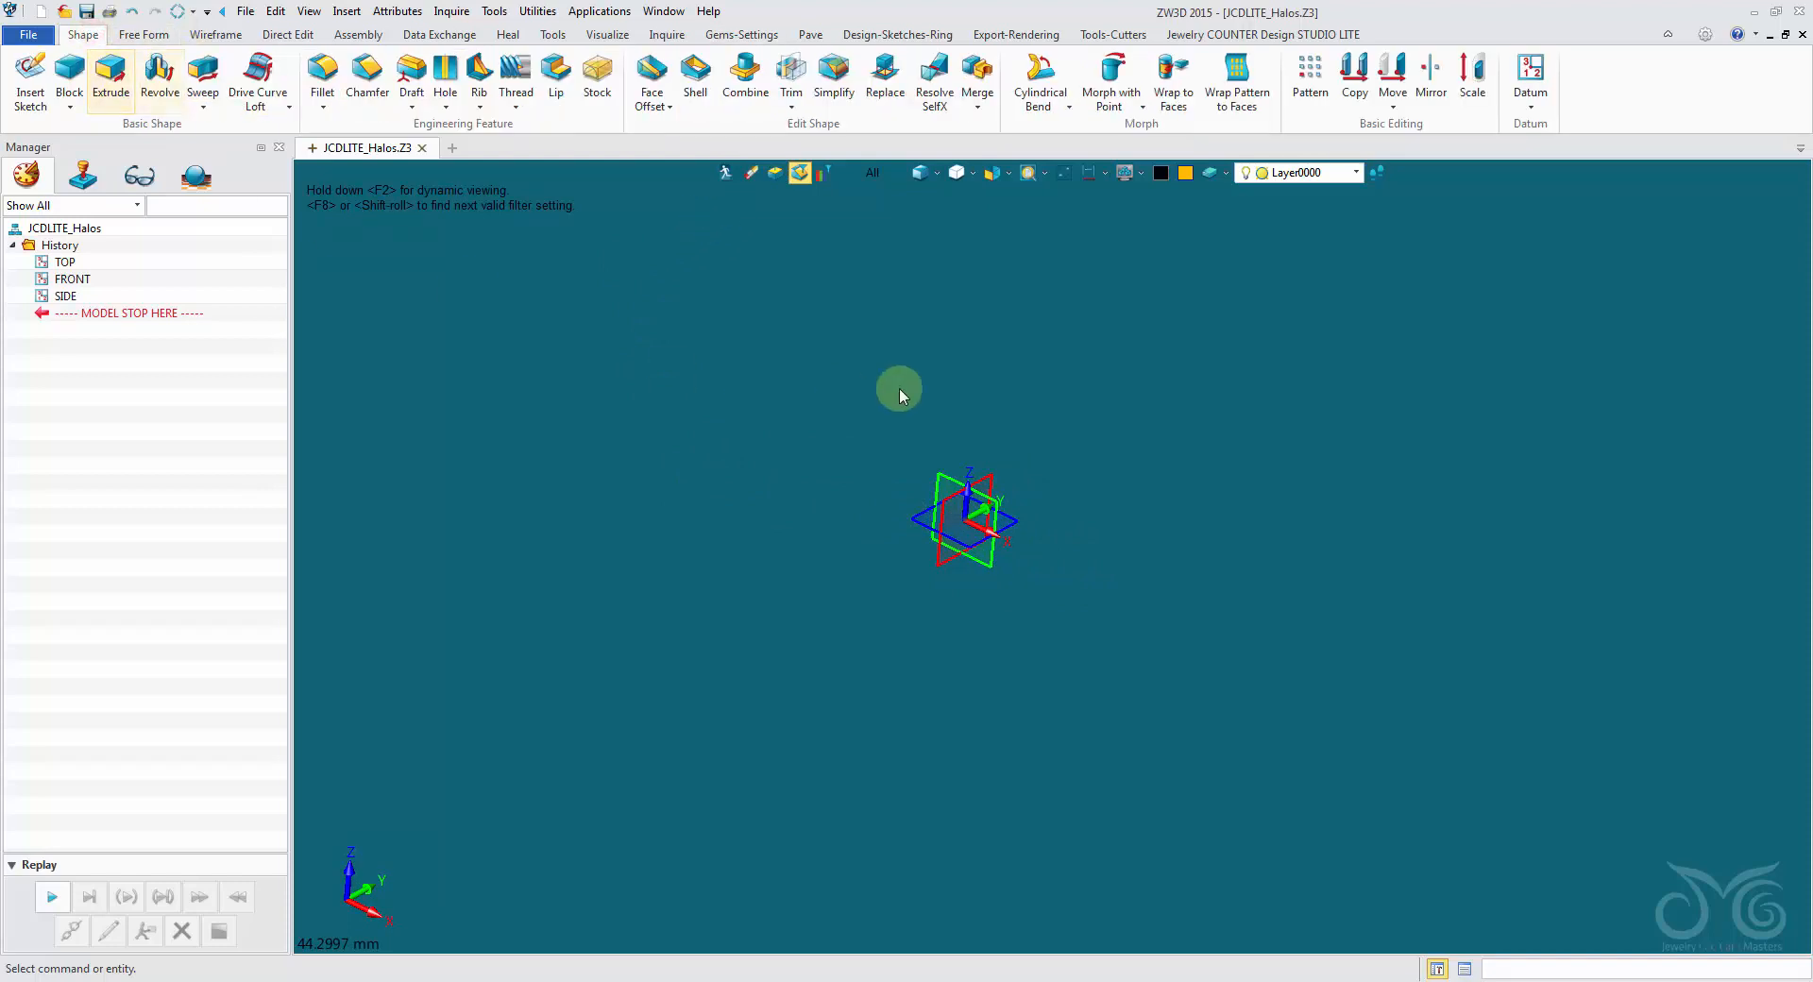
{"action": "left_click", "coordinate": [1354, 80]}
{"action": "left_click", "coordinate": [866, 184]}
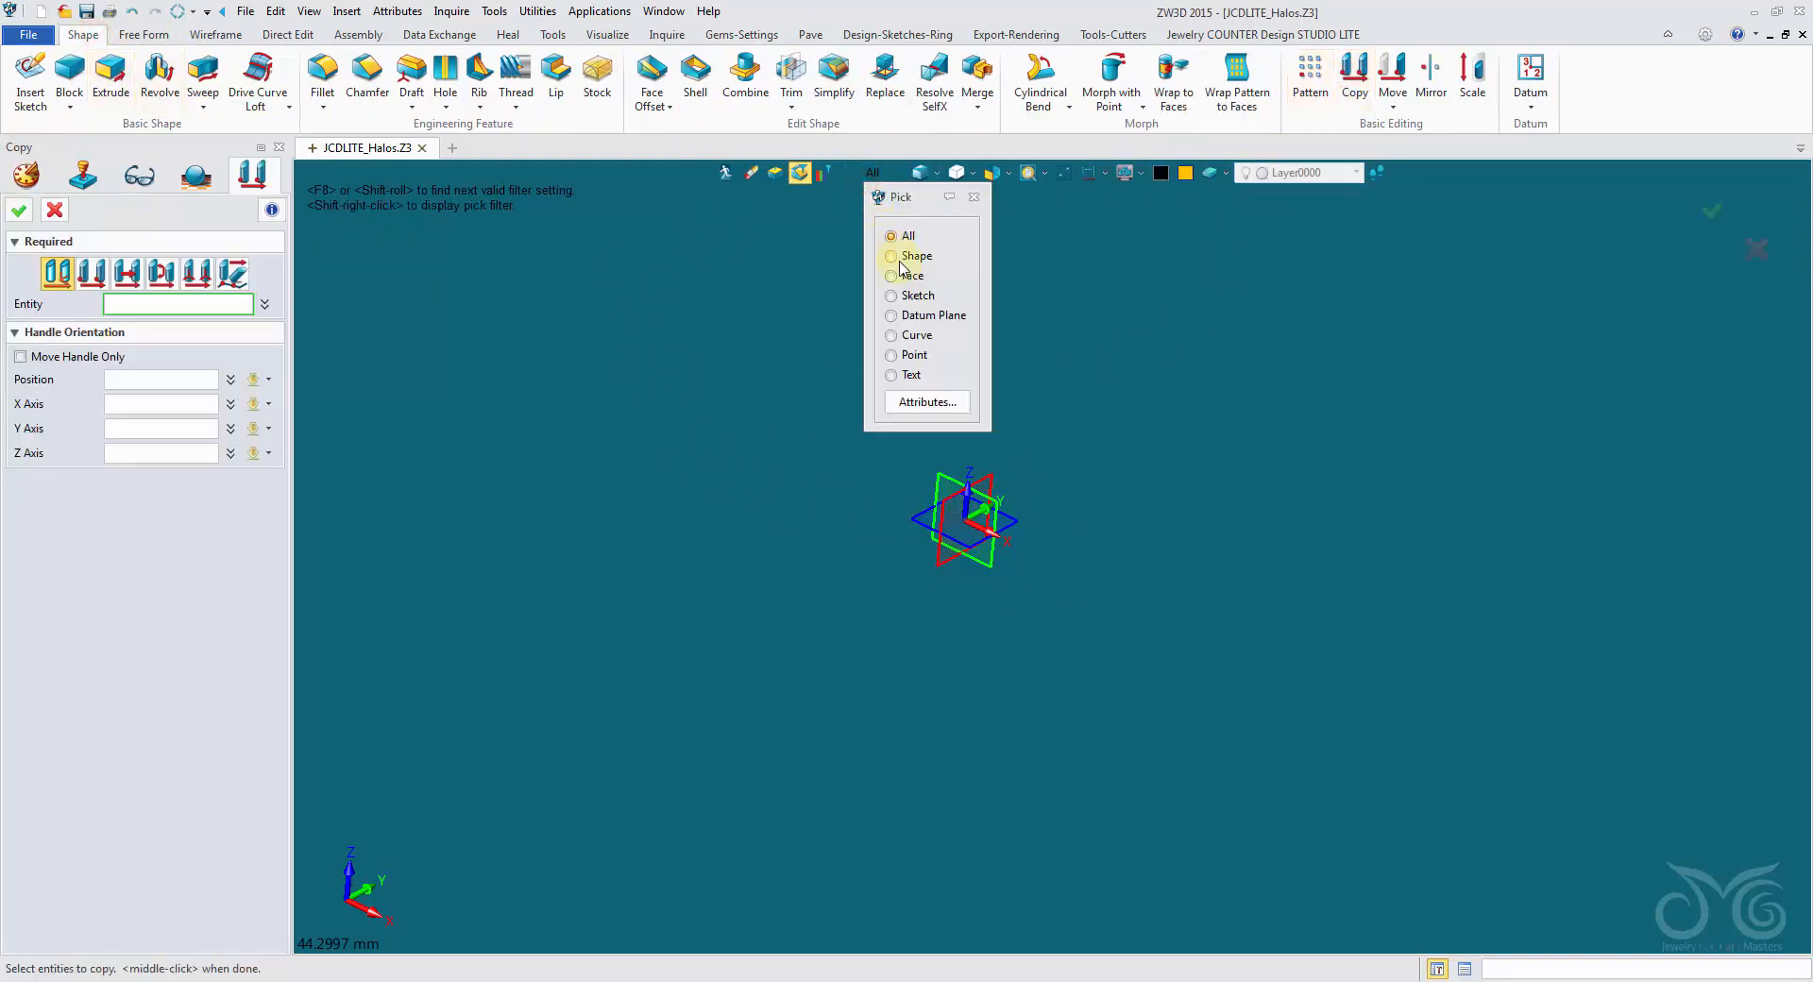
{"action": "left_click", "coordinate": [891, 336]}
{"action": "left_click", "coordinate": [908, 520]}
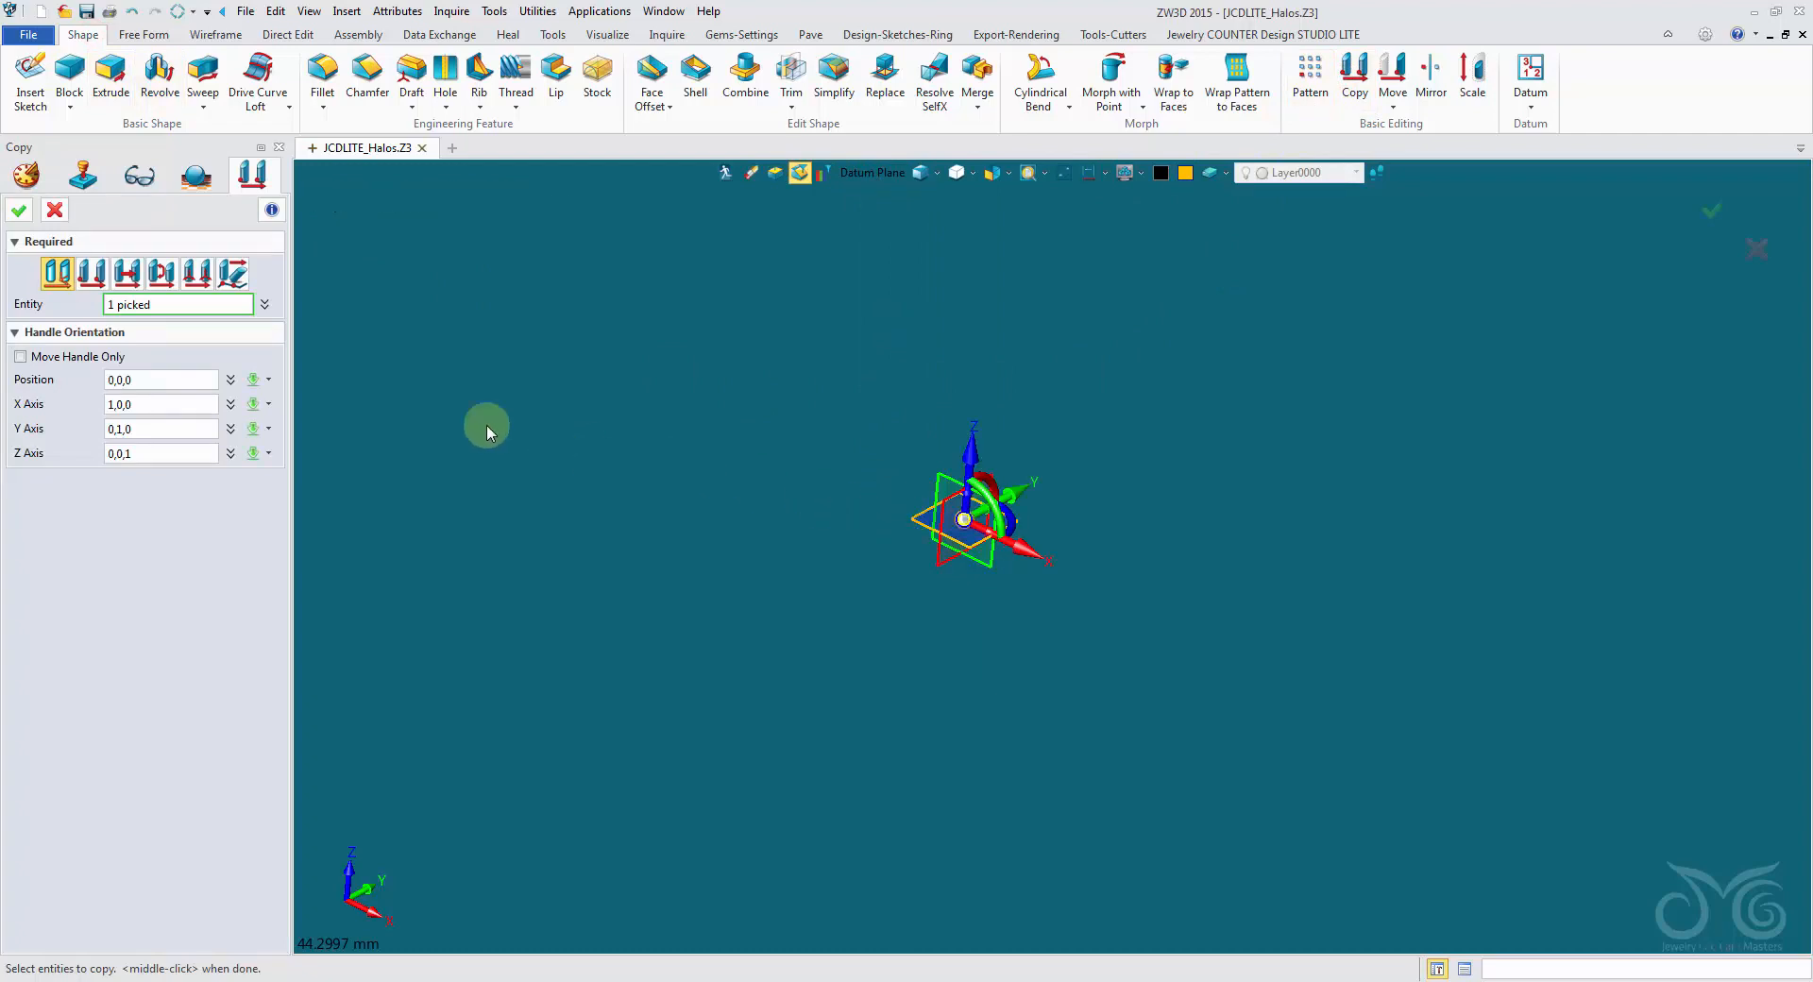
{"action": "left_click", "coordinate": [128, 273]}
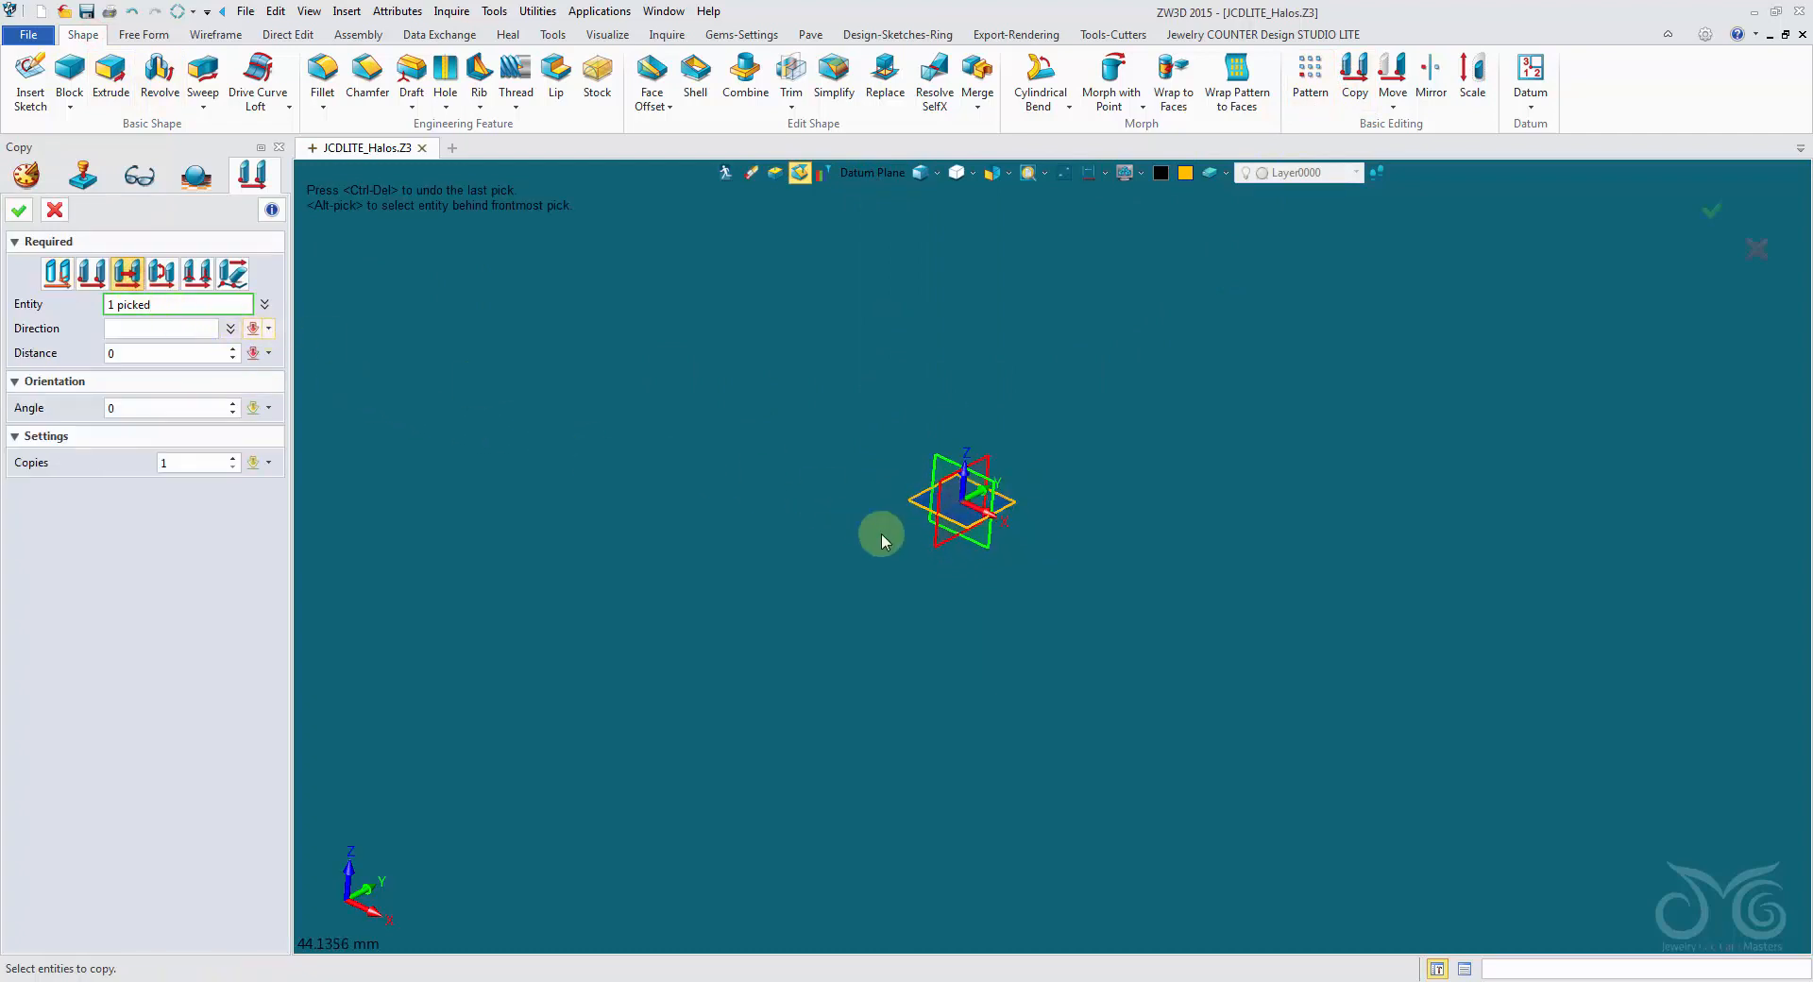
{"action": "left_click", "coordinate": [993, 519]}
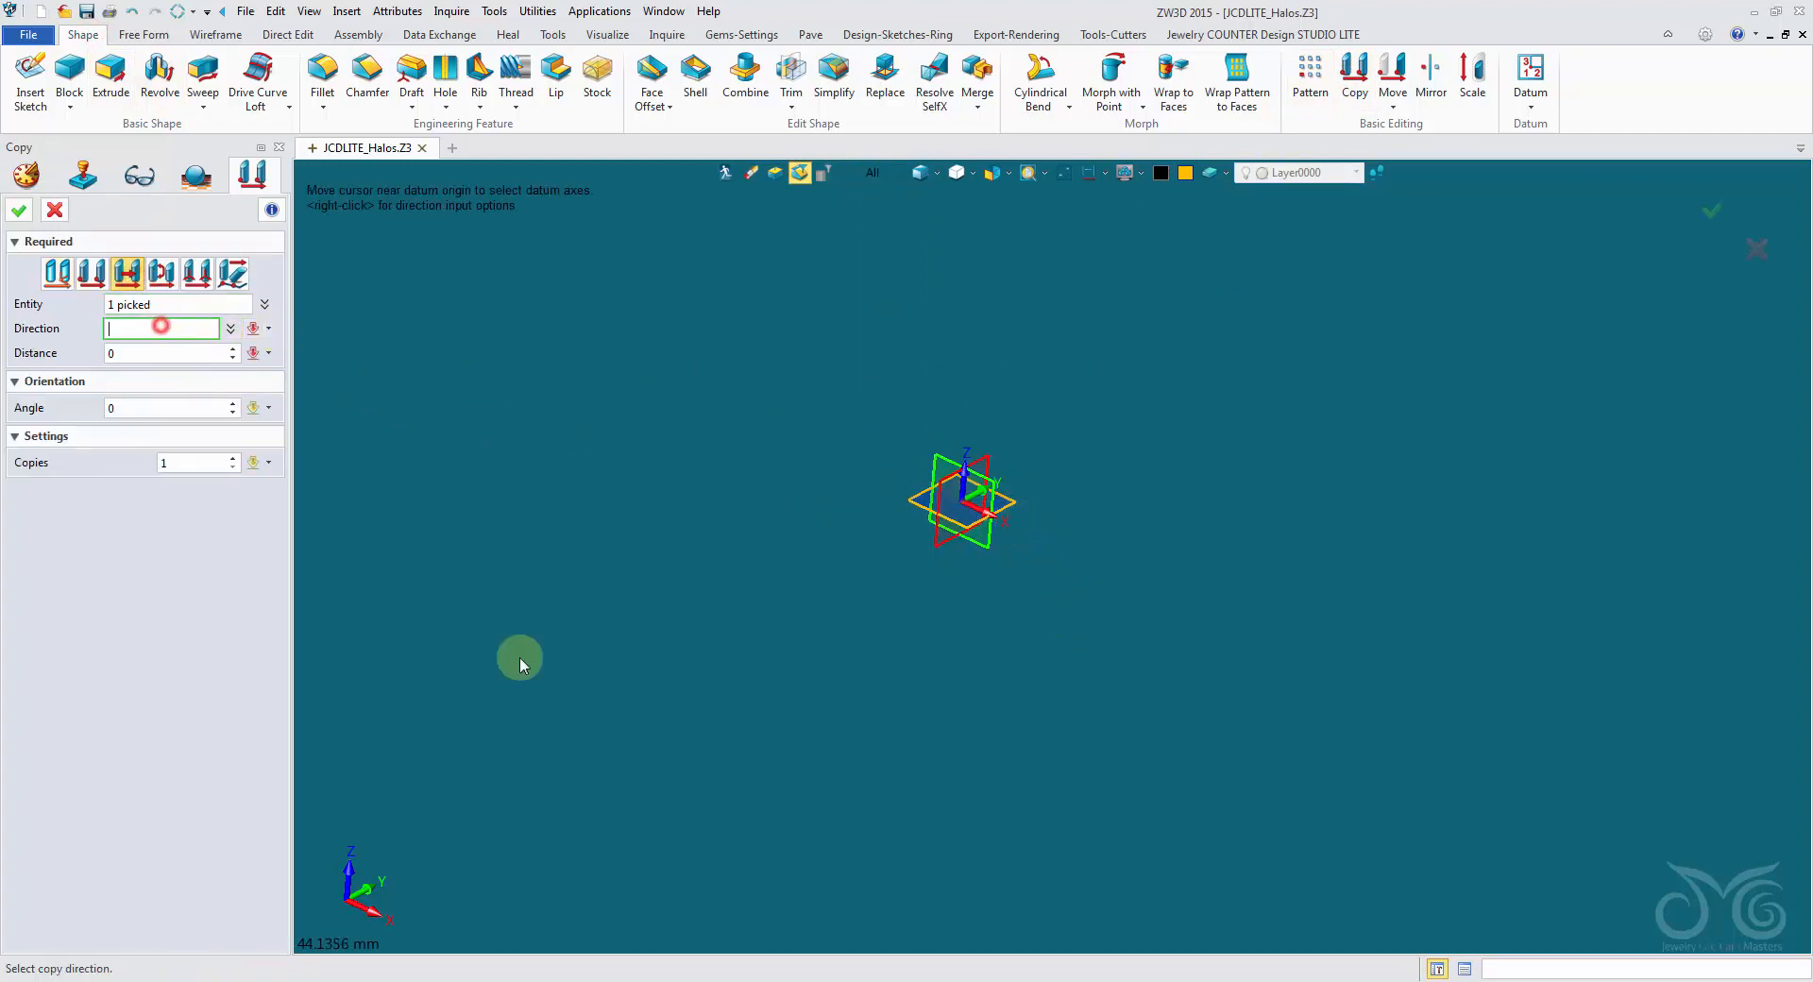
{"action": "left_click", "coordinate": [375, 914]}
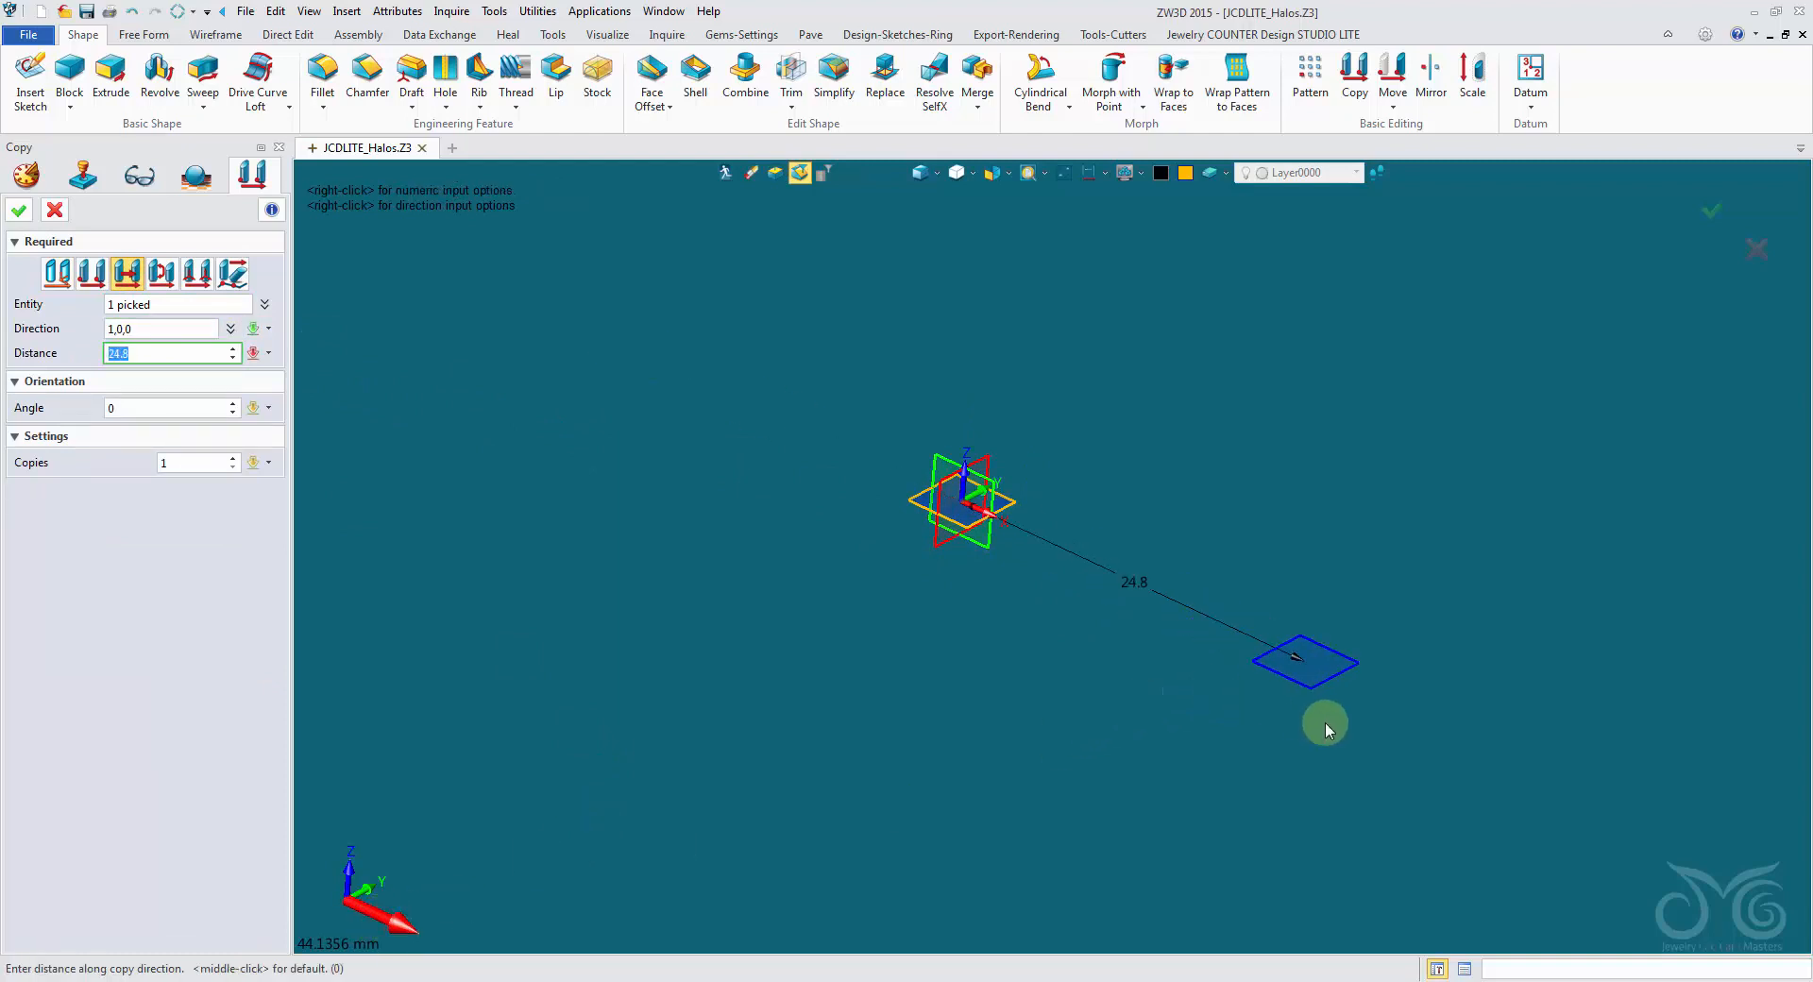
{"action": "left_click", "coordinate": [1216, 684]}
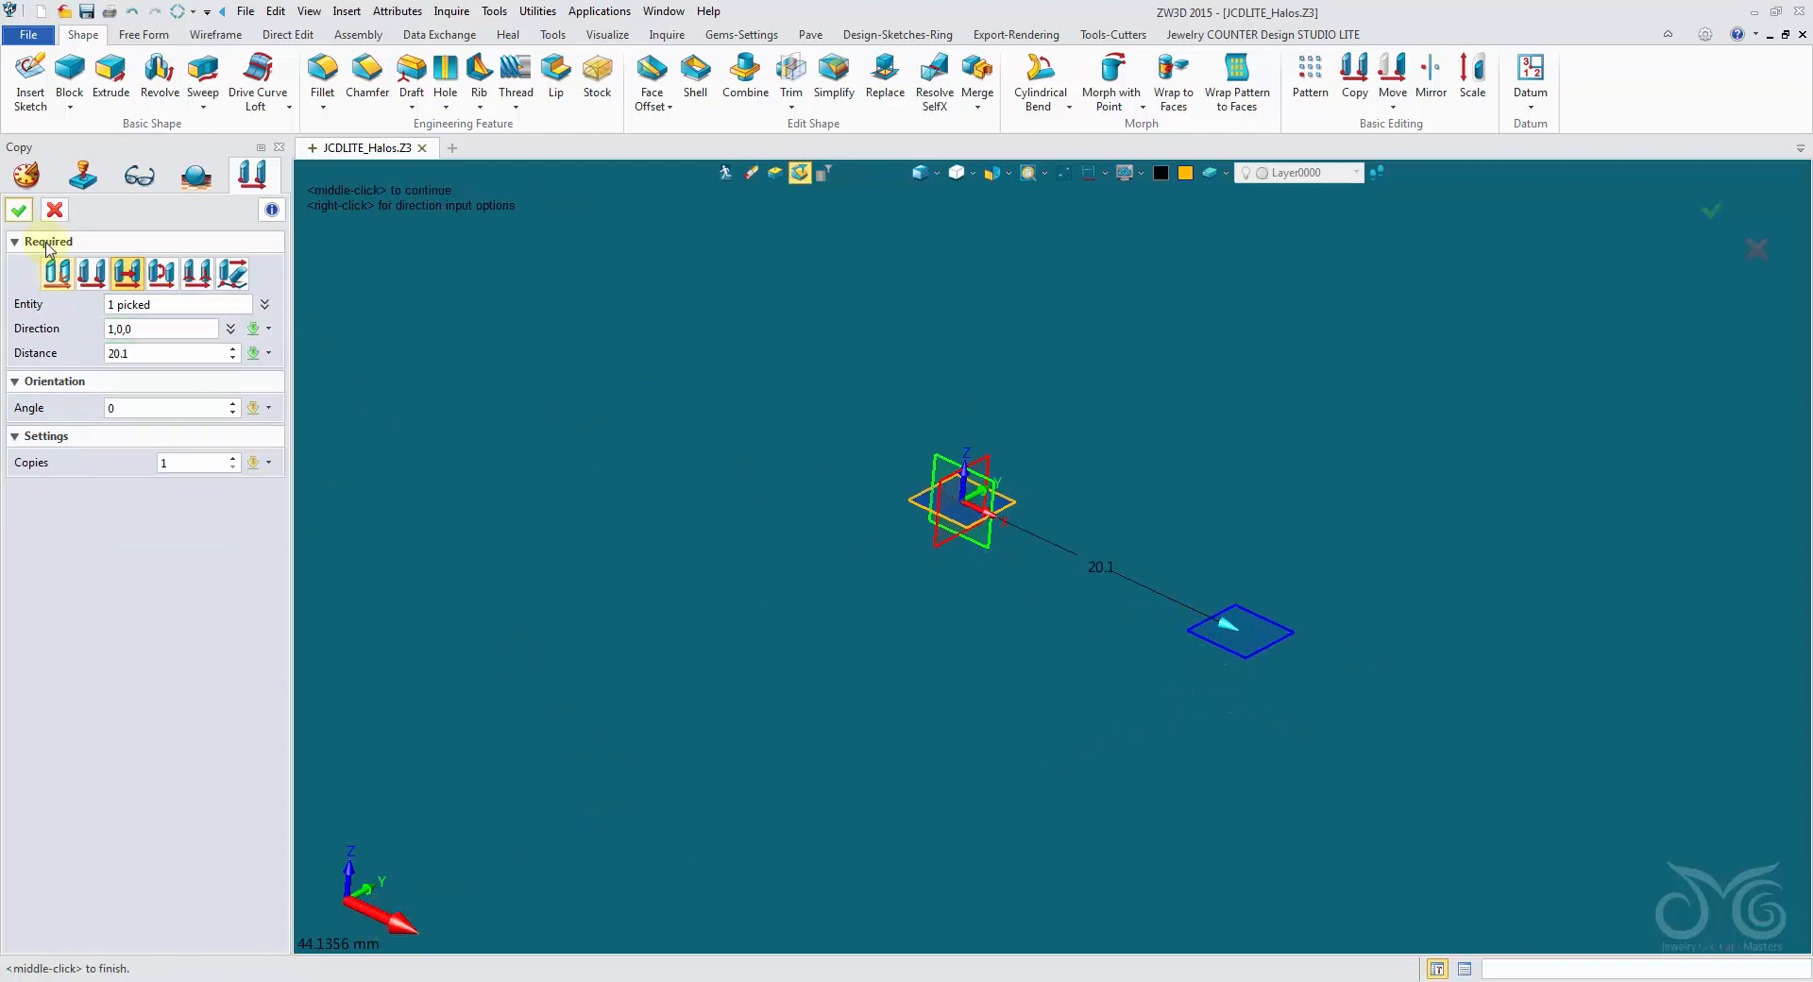
{"action": "left_click", "coordinate": [16, 209]}
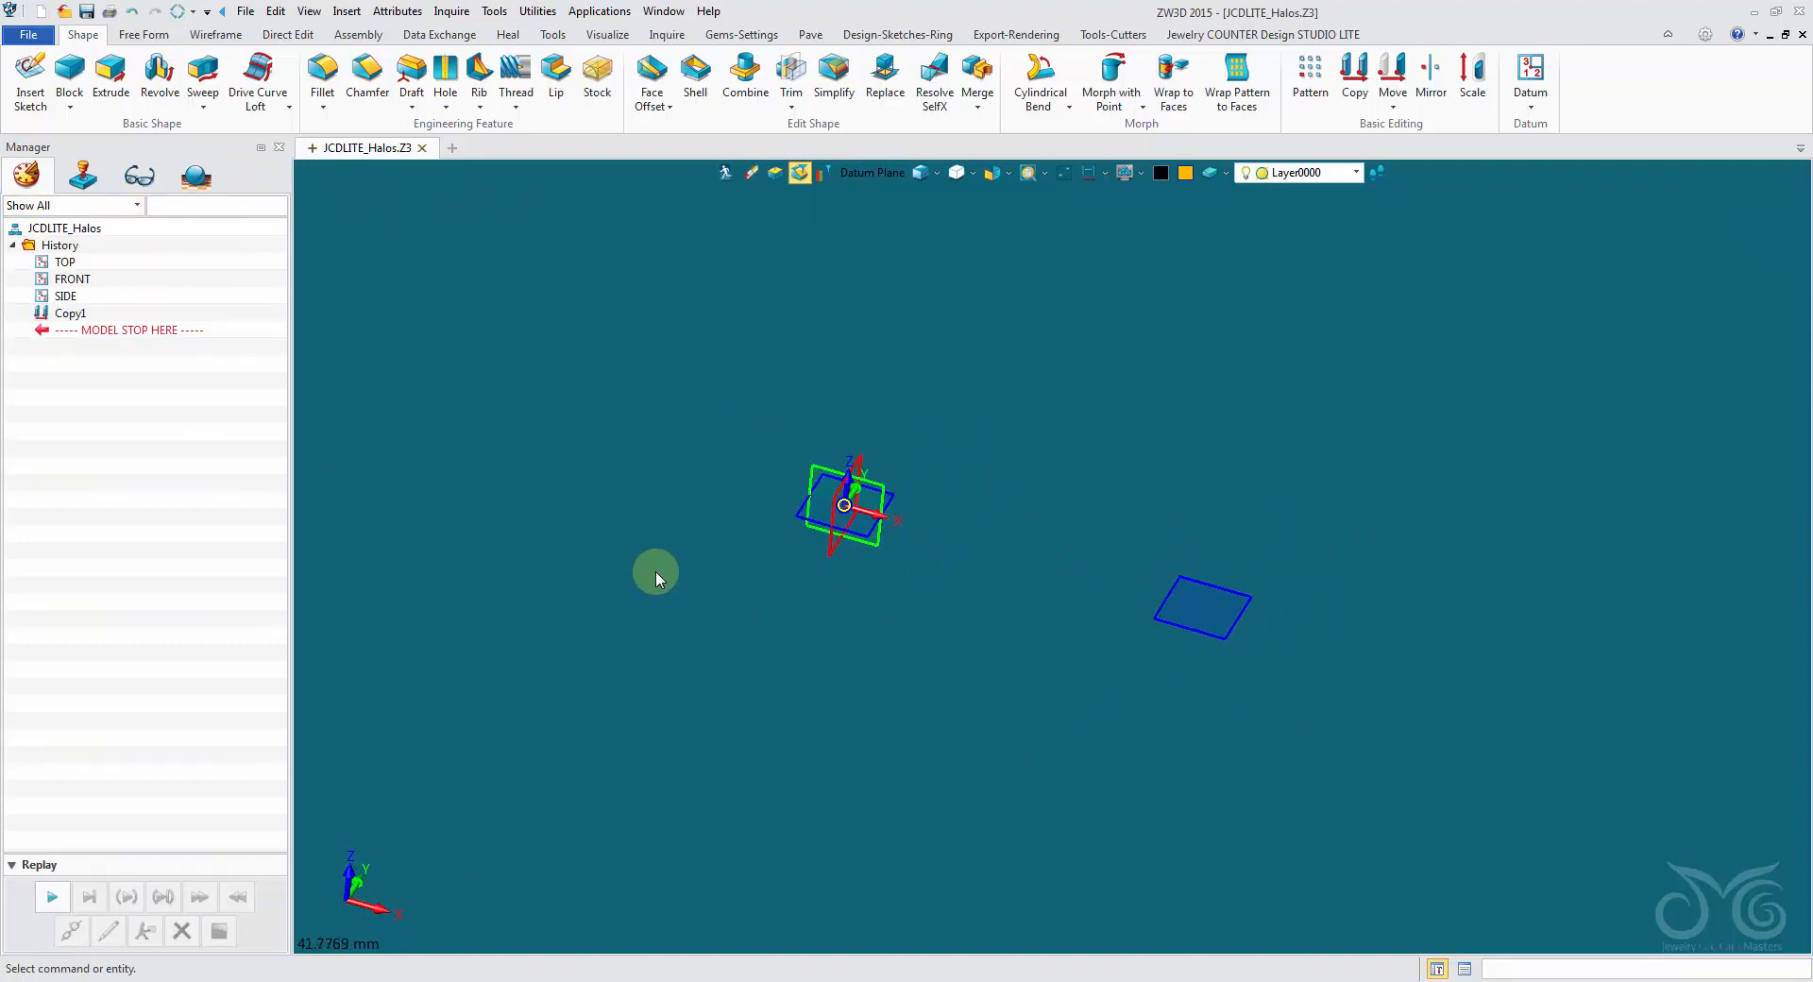
- Place a round faceted Diamond-White stone with a length of 8 mm at the origin
{"action": "left_click", "coordinate": [745, 36]}
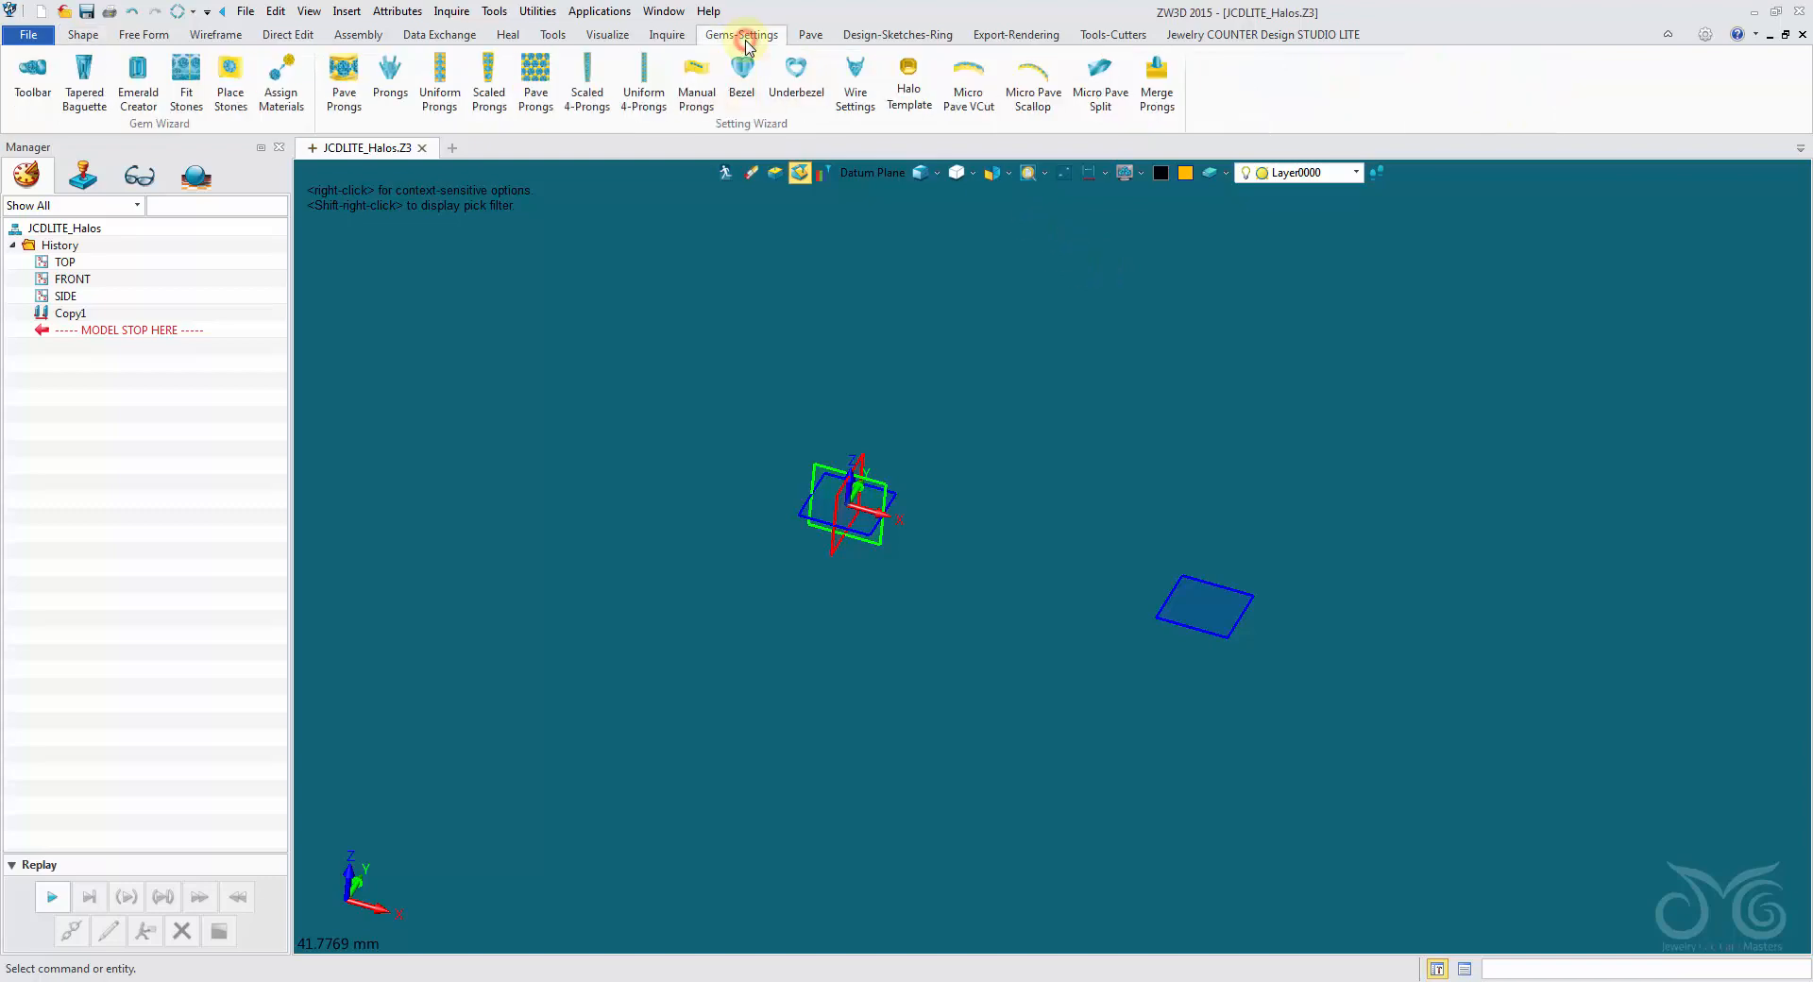
{"action": "left_click", "coordinate": [217, 90]}
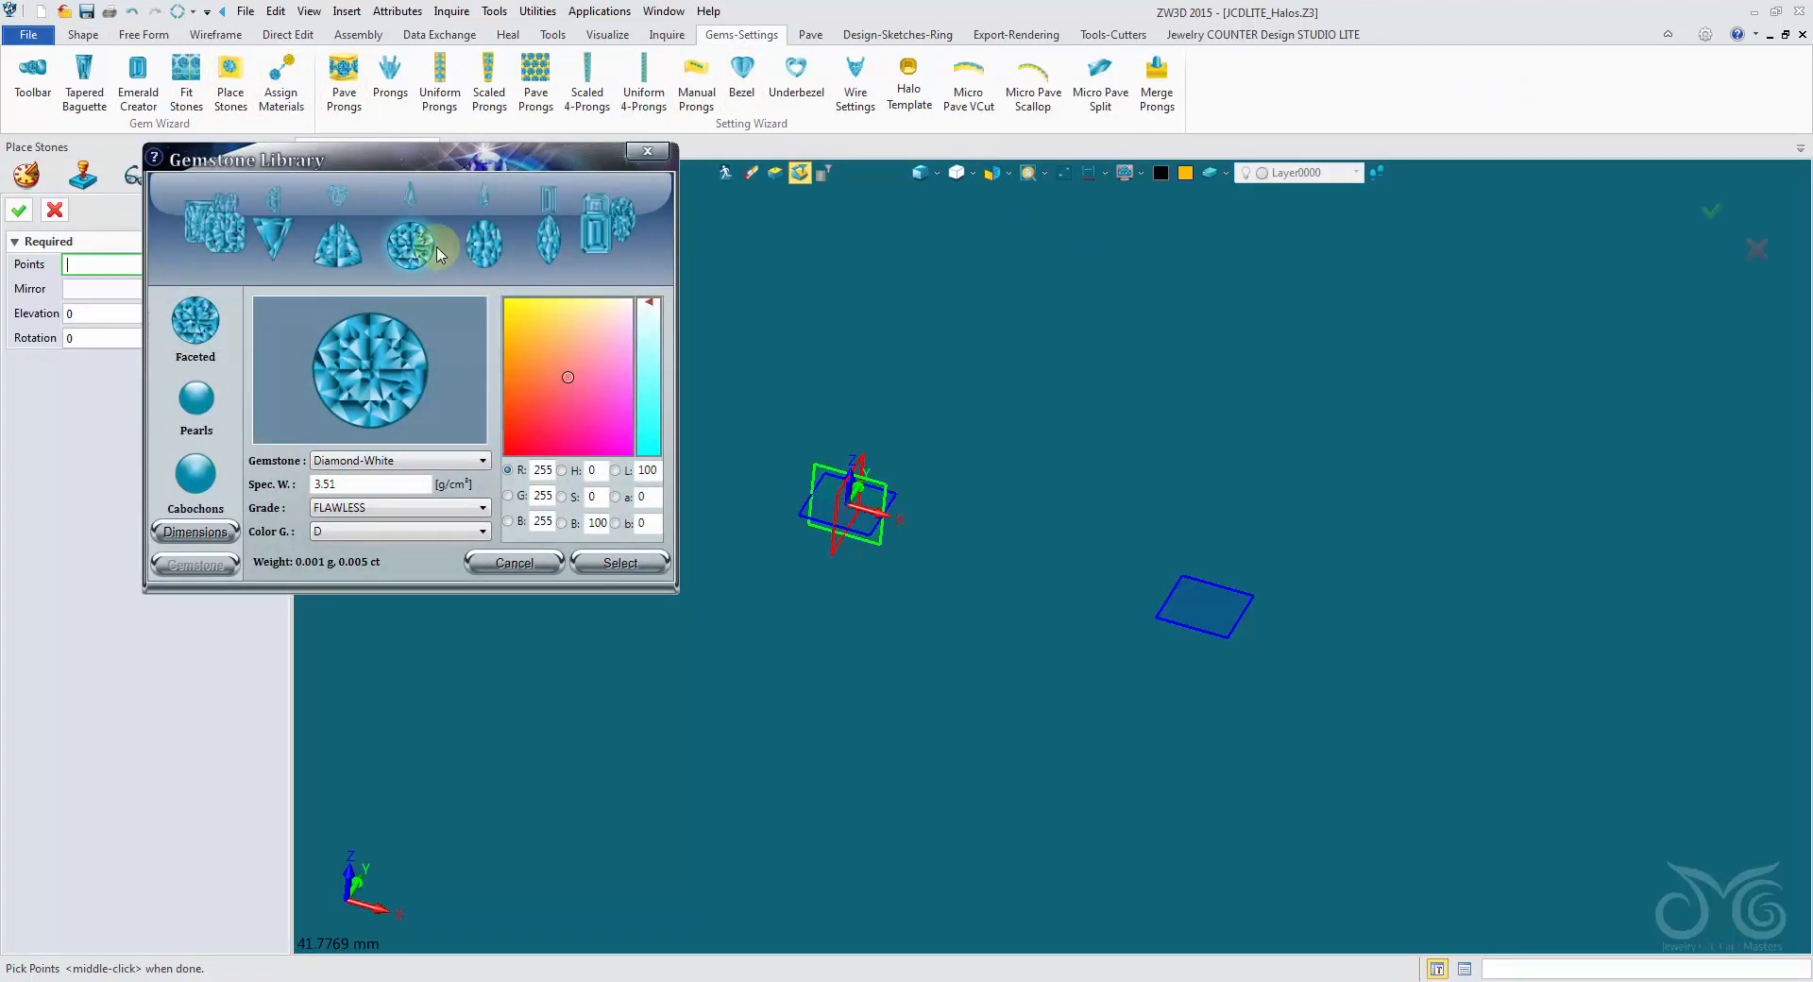
{"action": "left_click", "coordinate": [227, 533]}
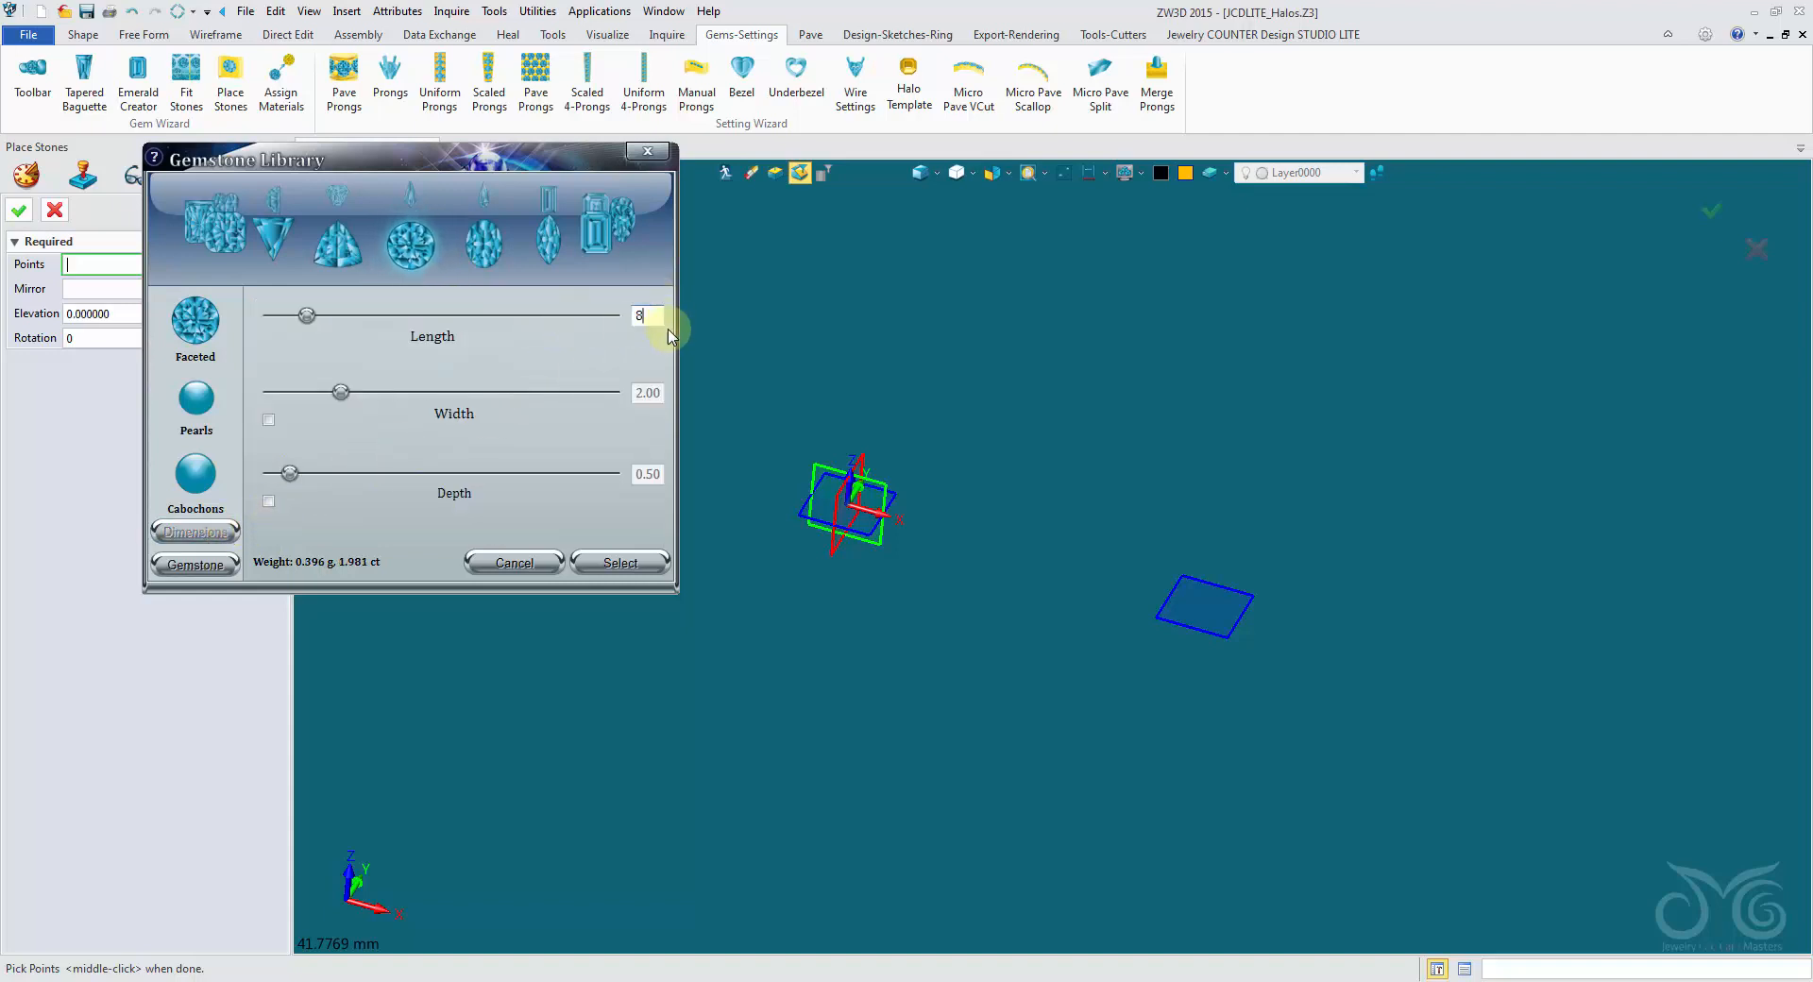
{"action": "middle_click", "coordinate": [757, 373]}
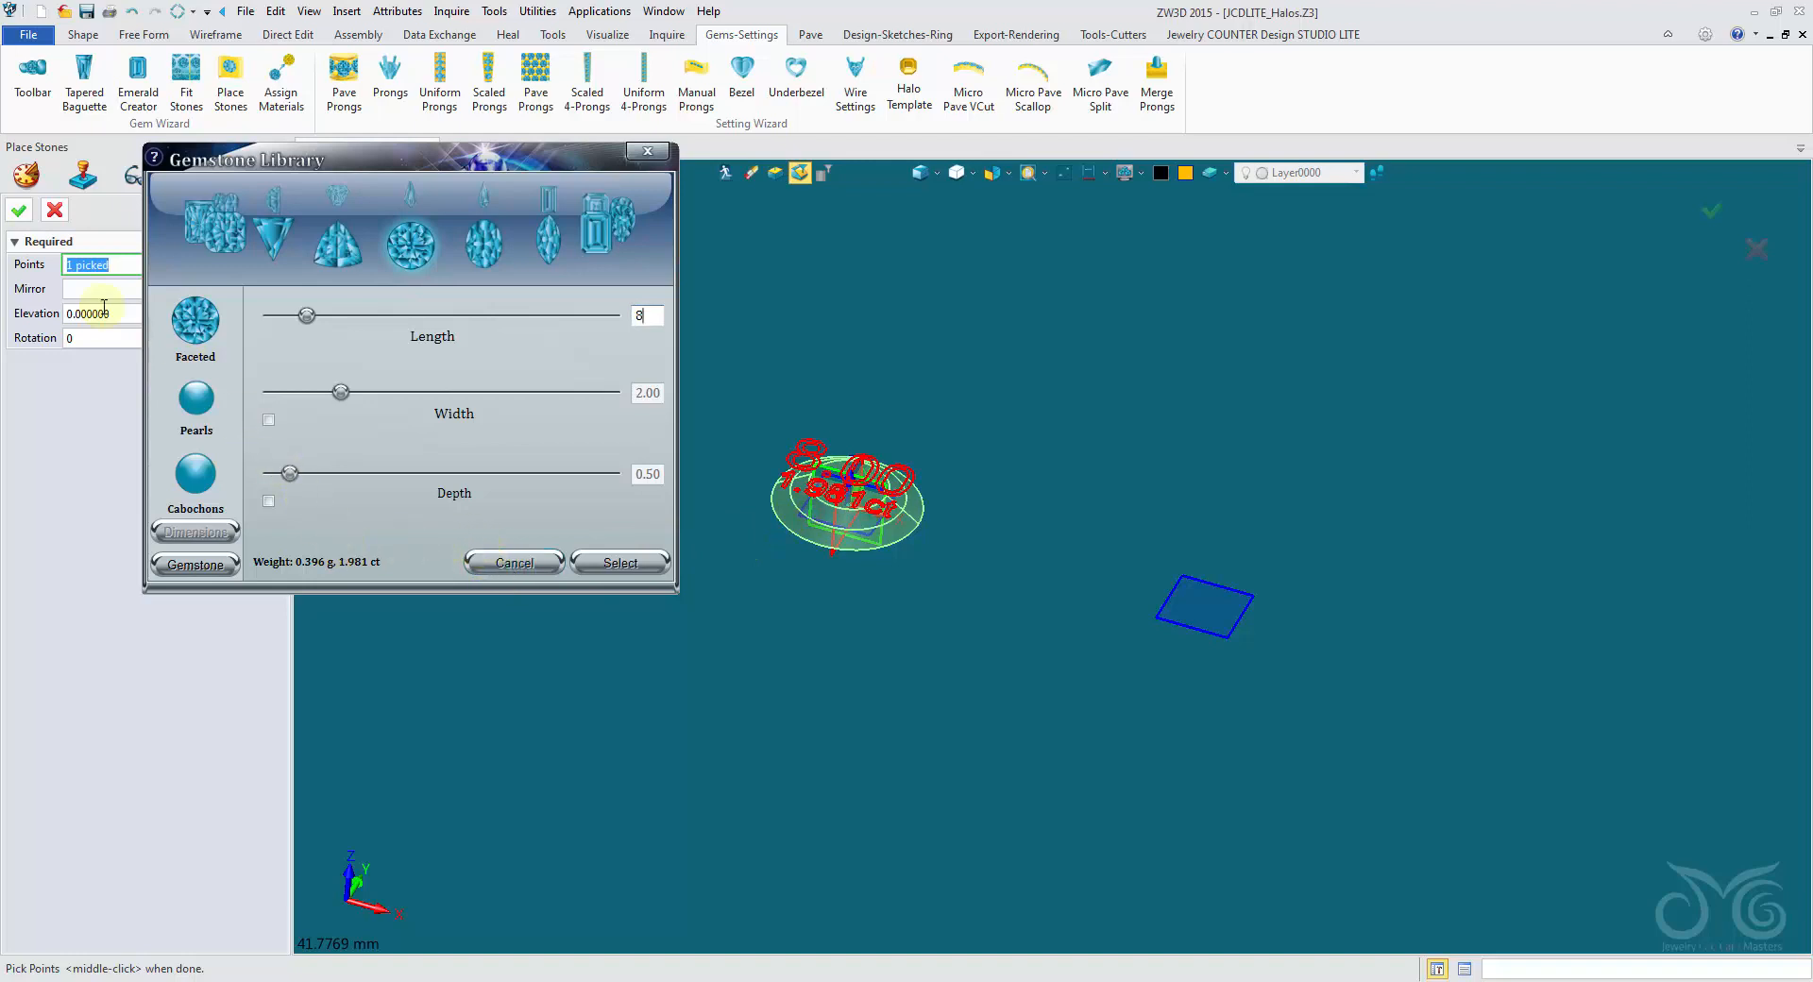
{"action": "left_click", "coordinate": [18, 211]}
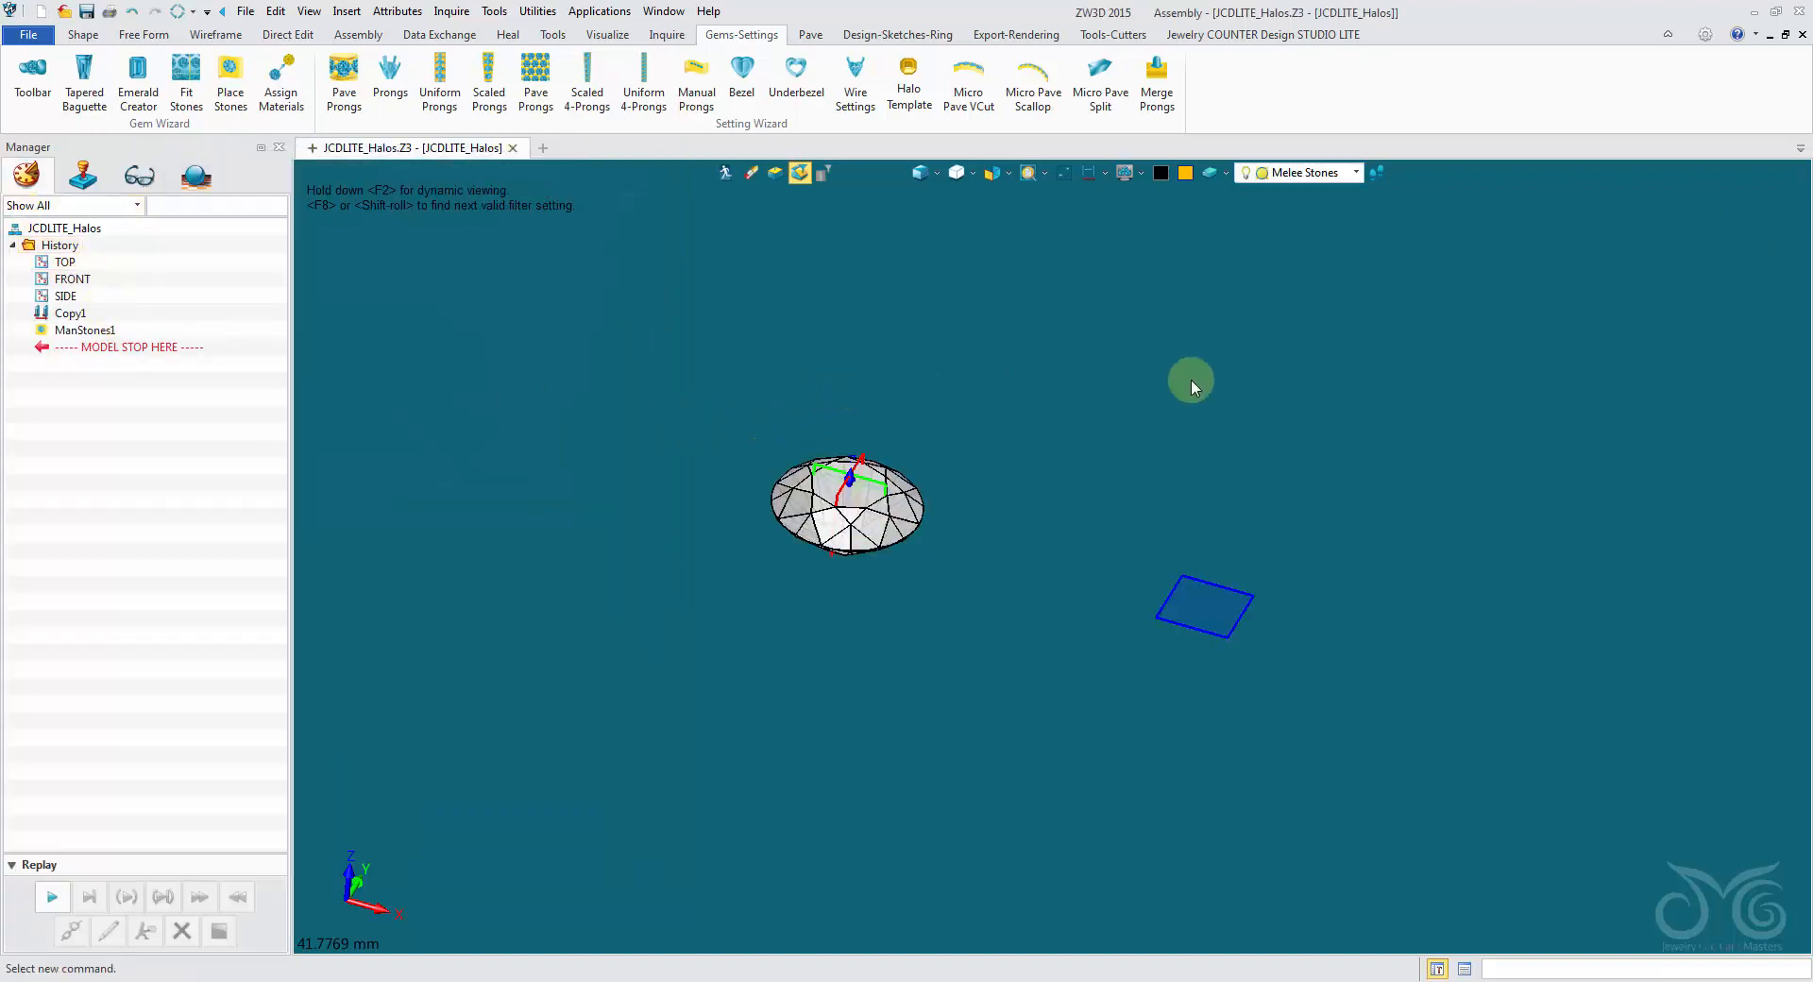
- Start placing another stone, choosing the square princess-style faceted cut with Diamond-Blue as the gemstone
{"action": "middle_click", "coordinate": [1192, 381]}
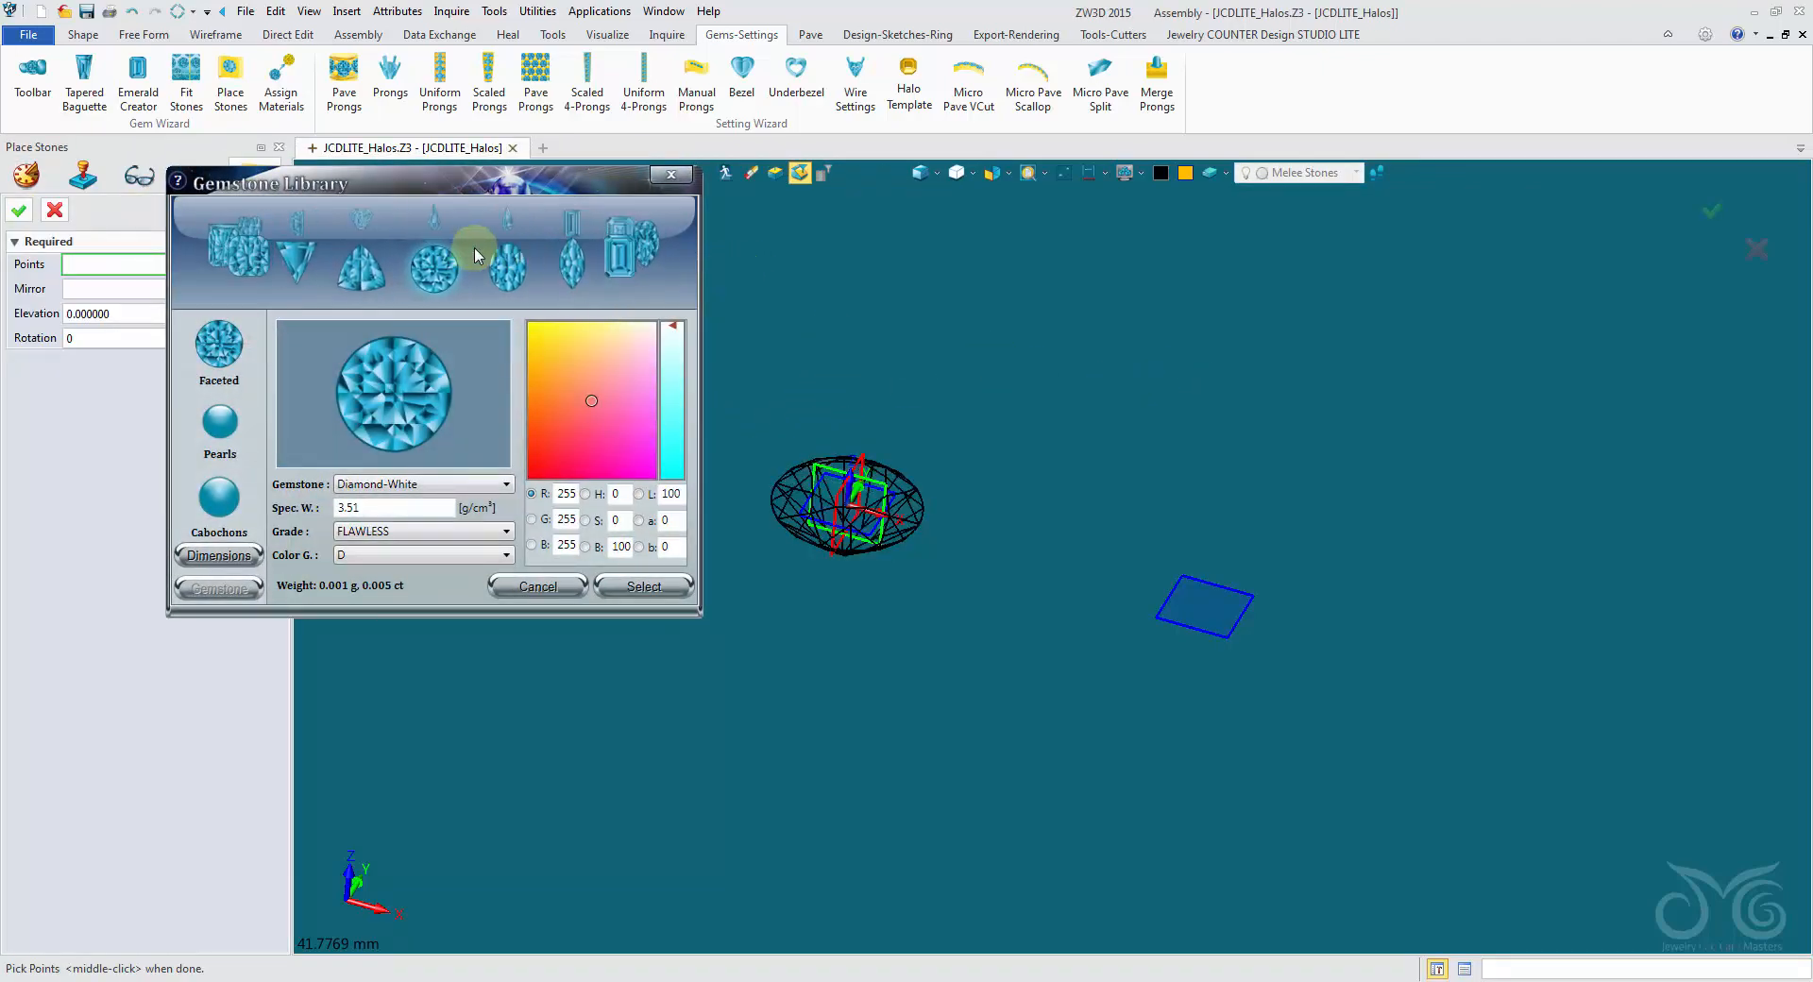
{"action": "left_click", "coordinate": [572, 272]}
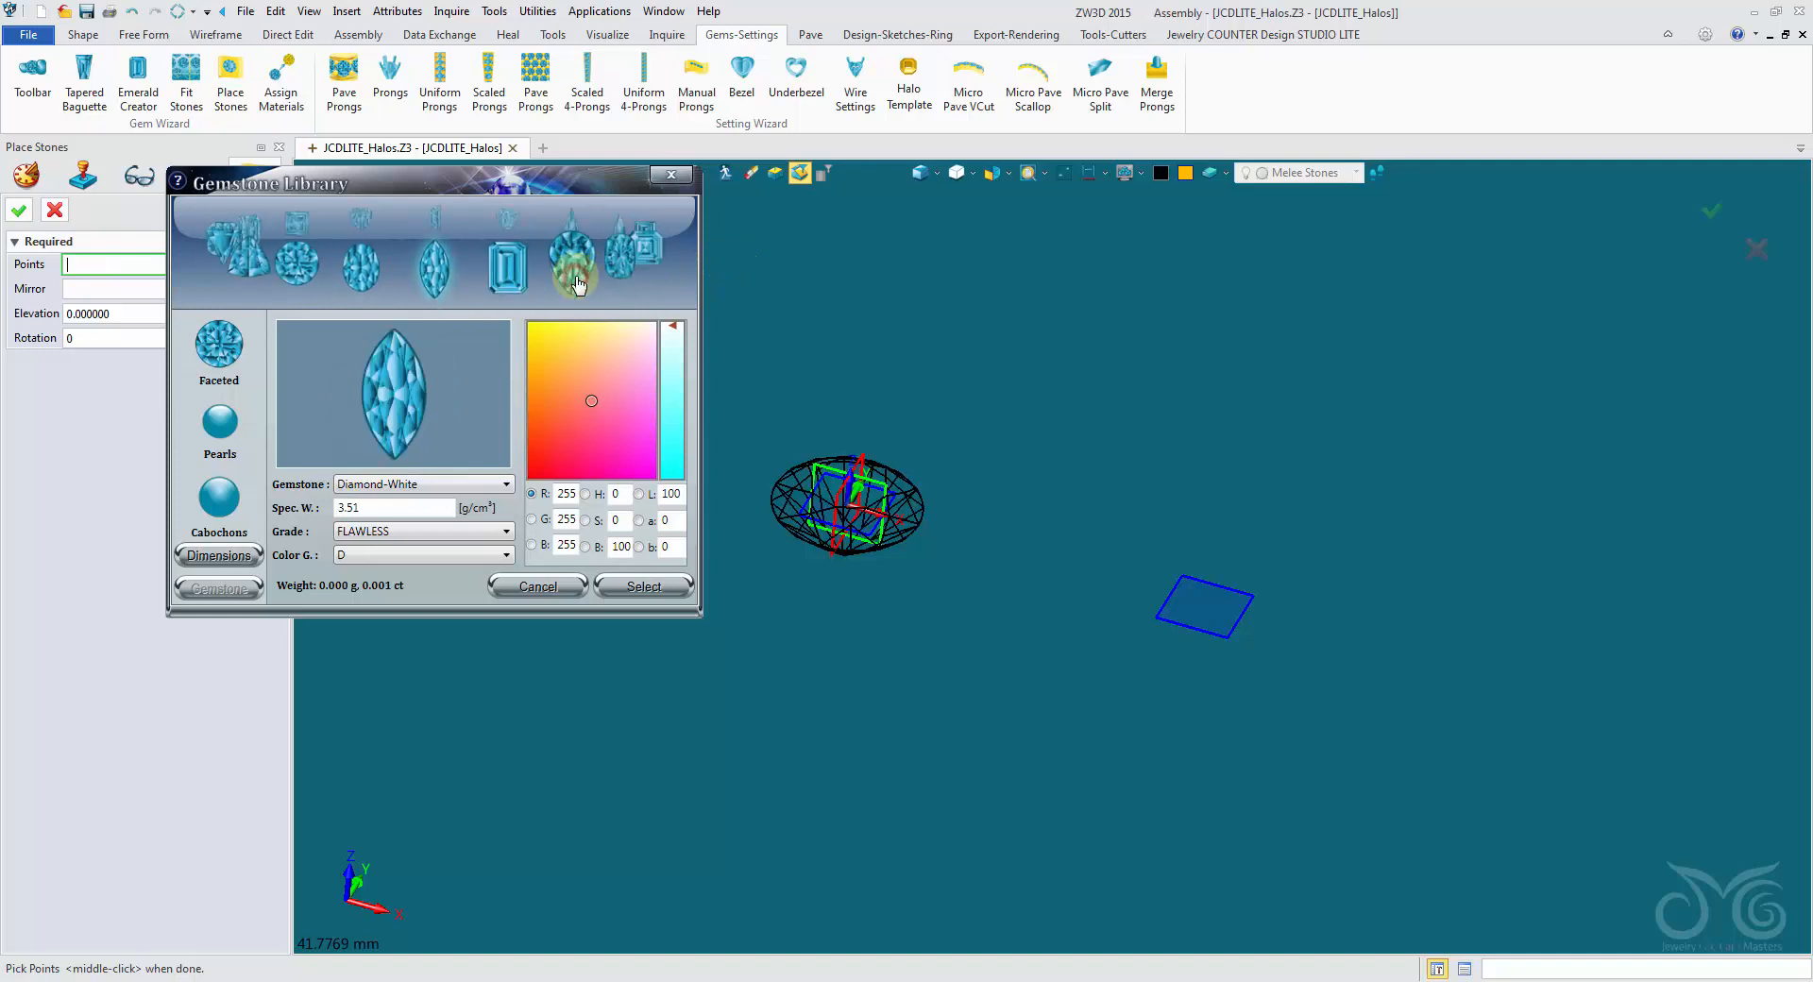
{"action": "left_click", "coordinate": [293, 281]}
{"action": "left_click", "coordinate": [293, 280]}
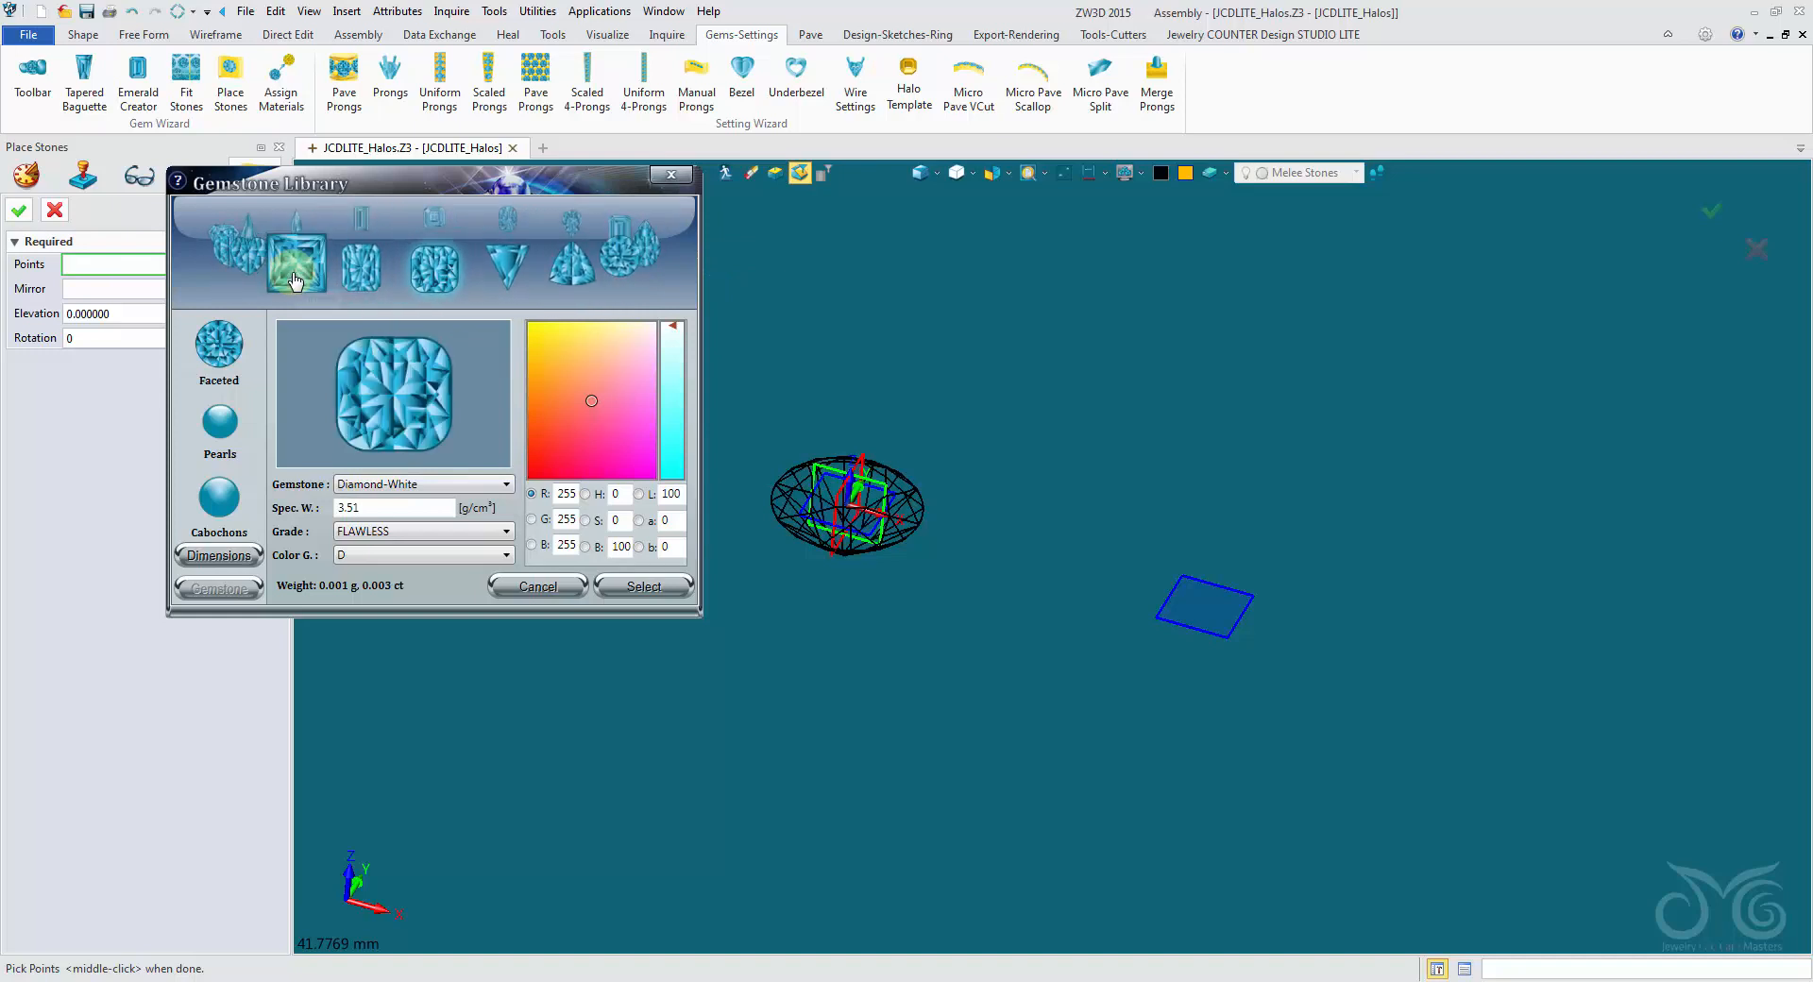
{"action": "left_click", "coordinate": [293, 280]}
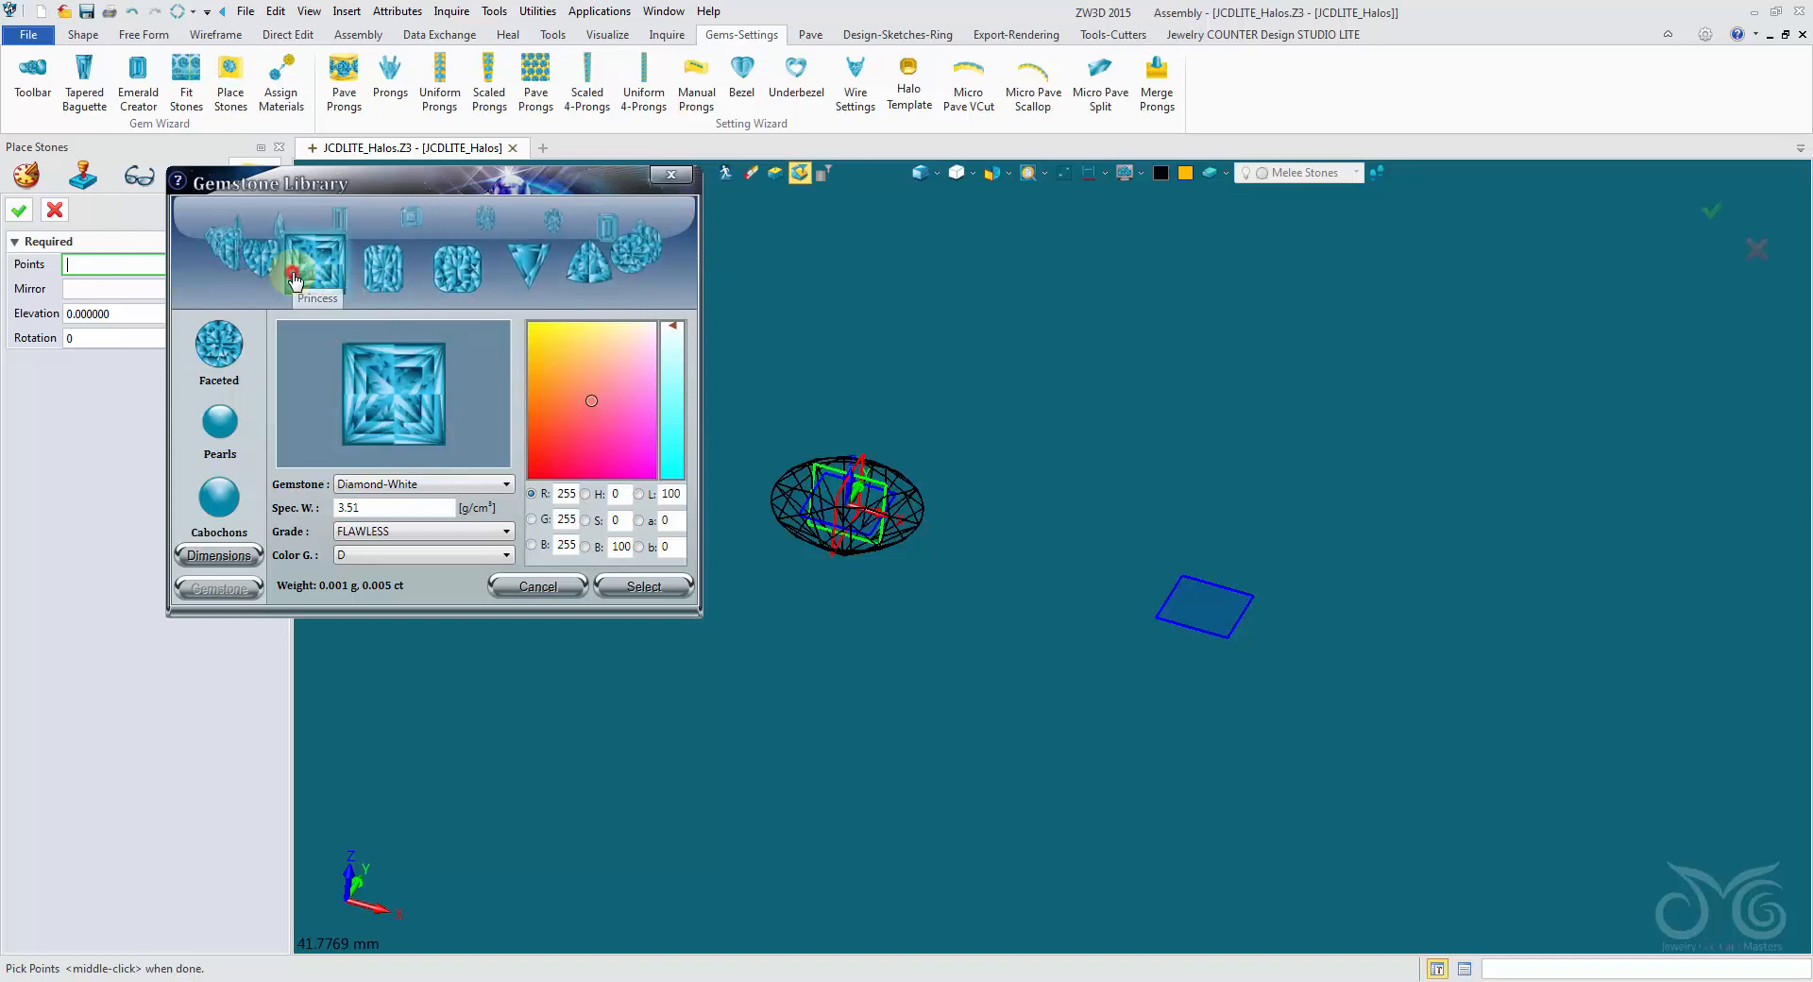
{"action": "left_click", "coordinate": [463, 487]}
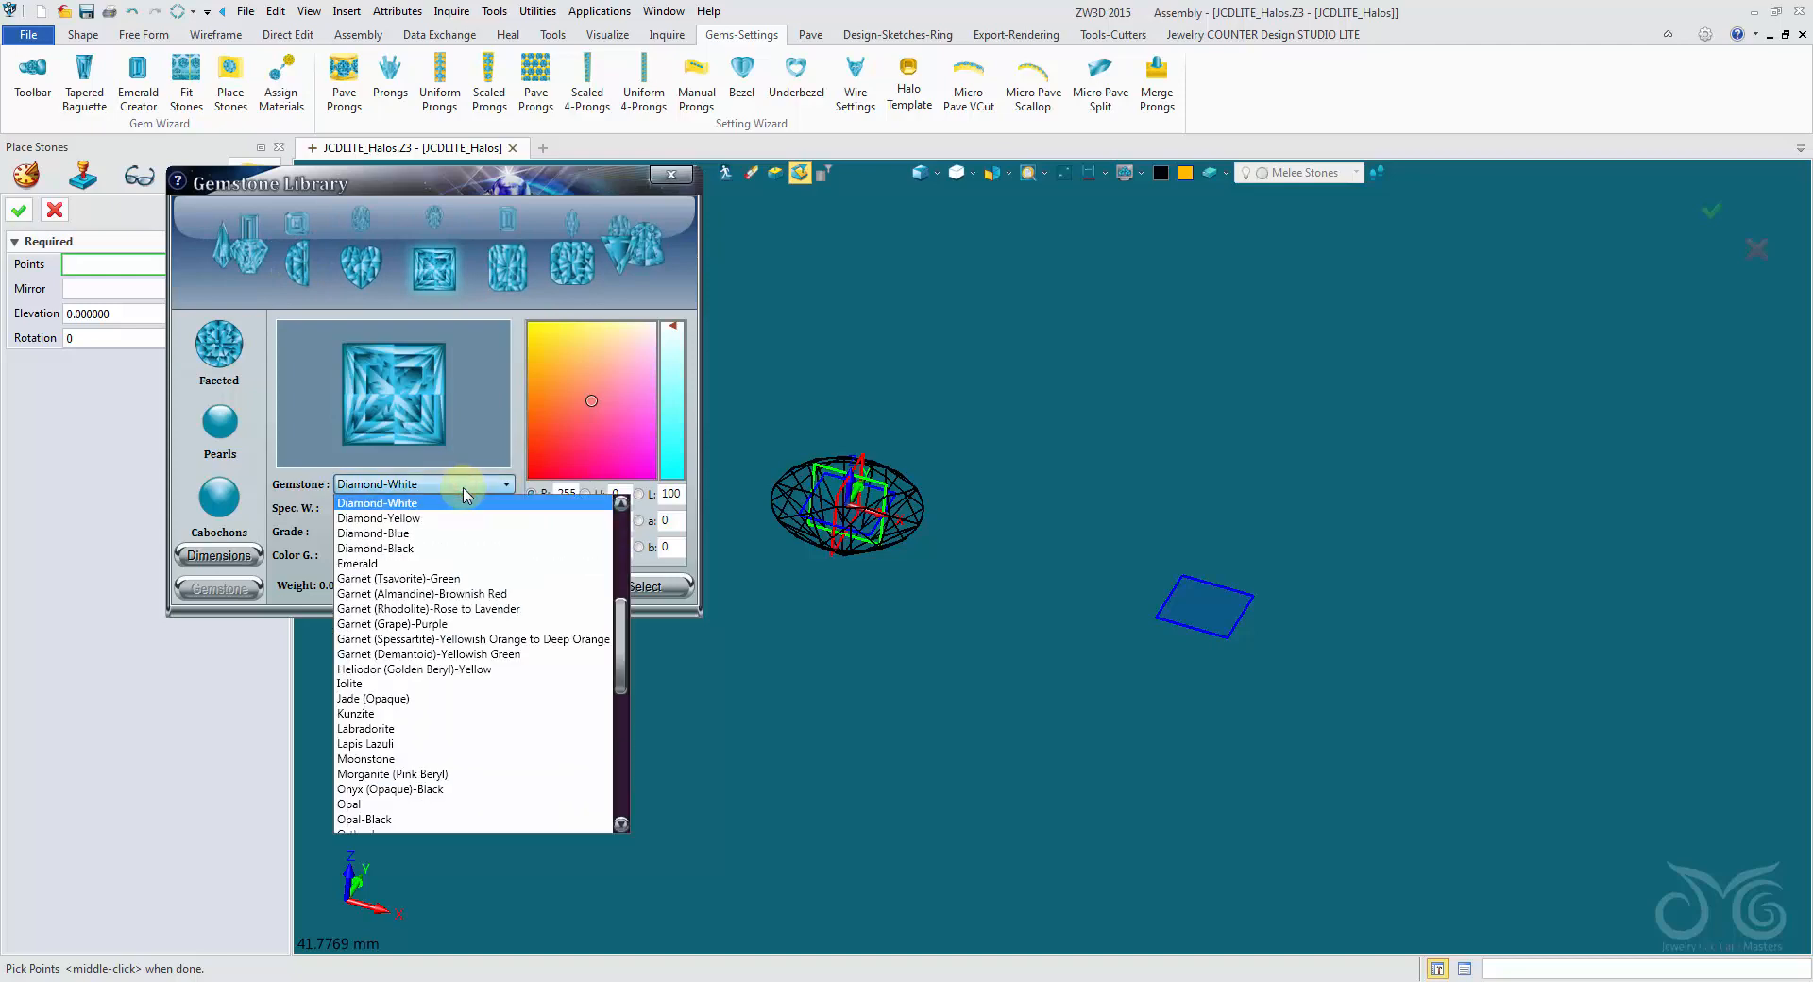
{"action": "left_click", "coordinate": [453, 535]}
- Set the square blue diamond's length to 8 mm and place it at the centre of the copied datum plane
{"action": "left_click", "coordinate": [236, 556]}
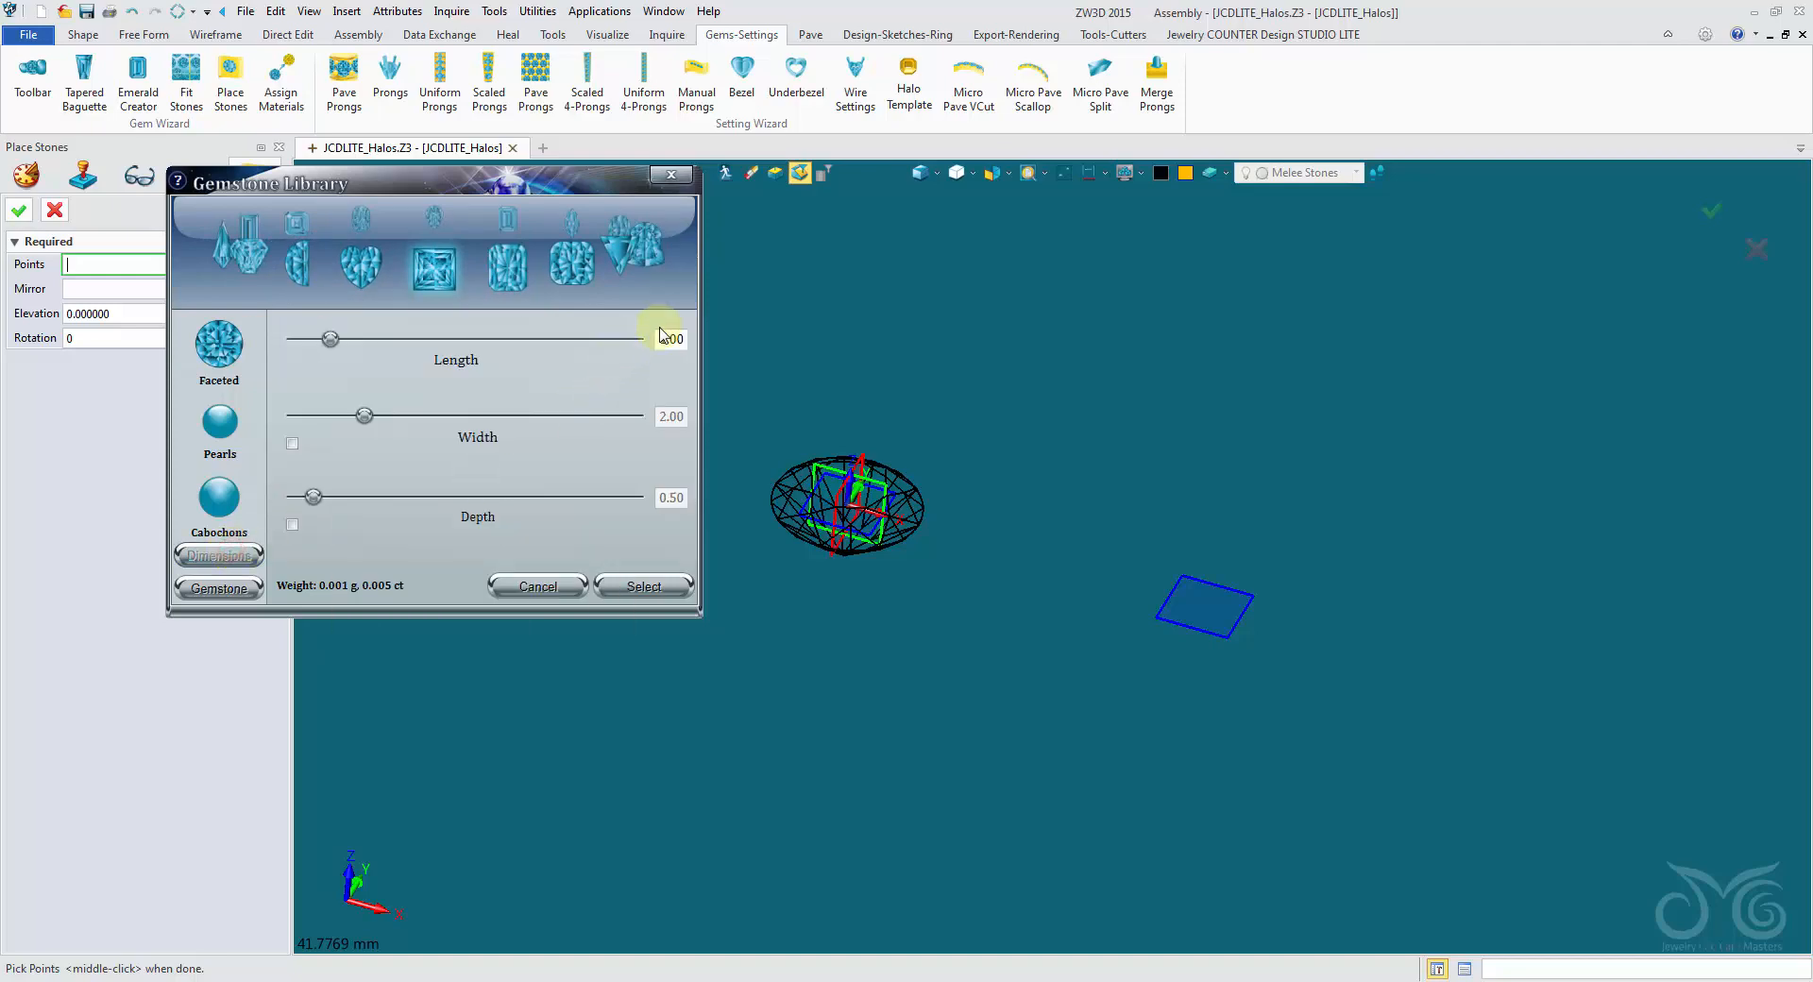
{"action": "left_click", "coordinate": [743, 347]}
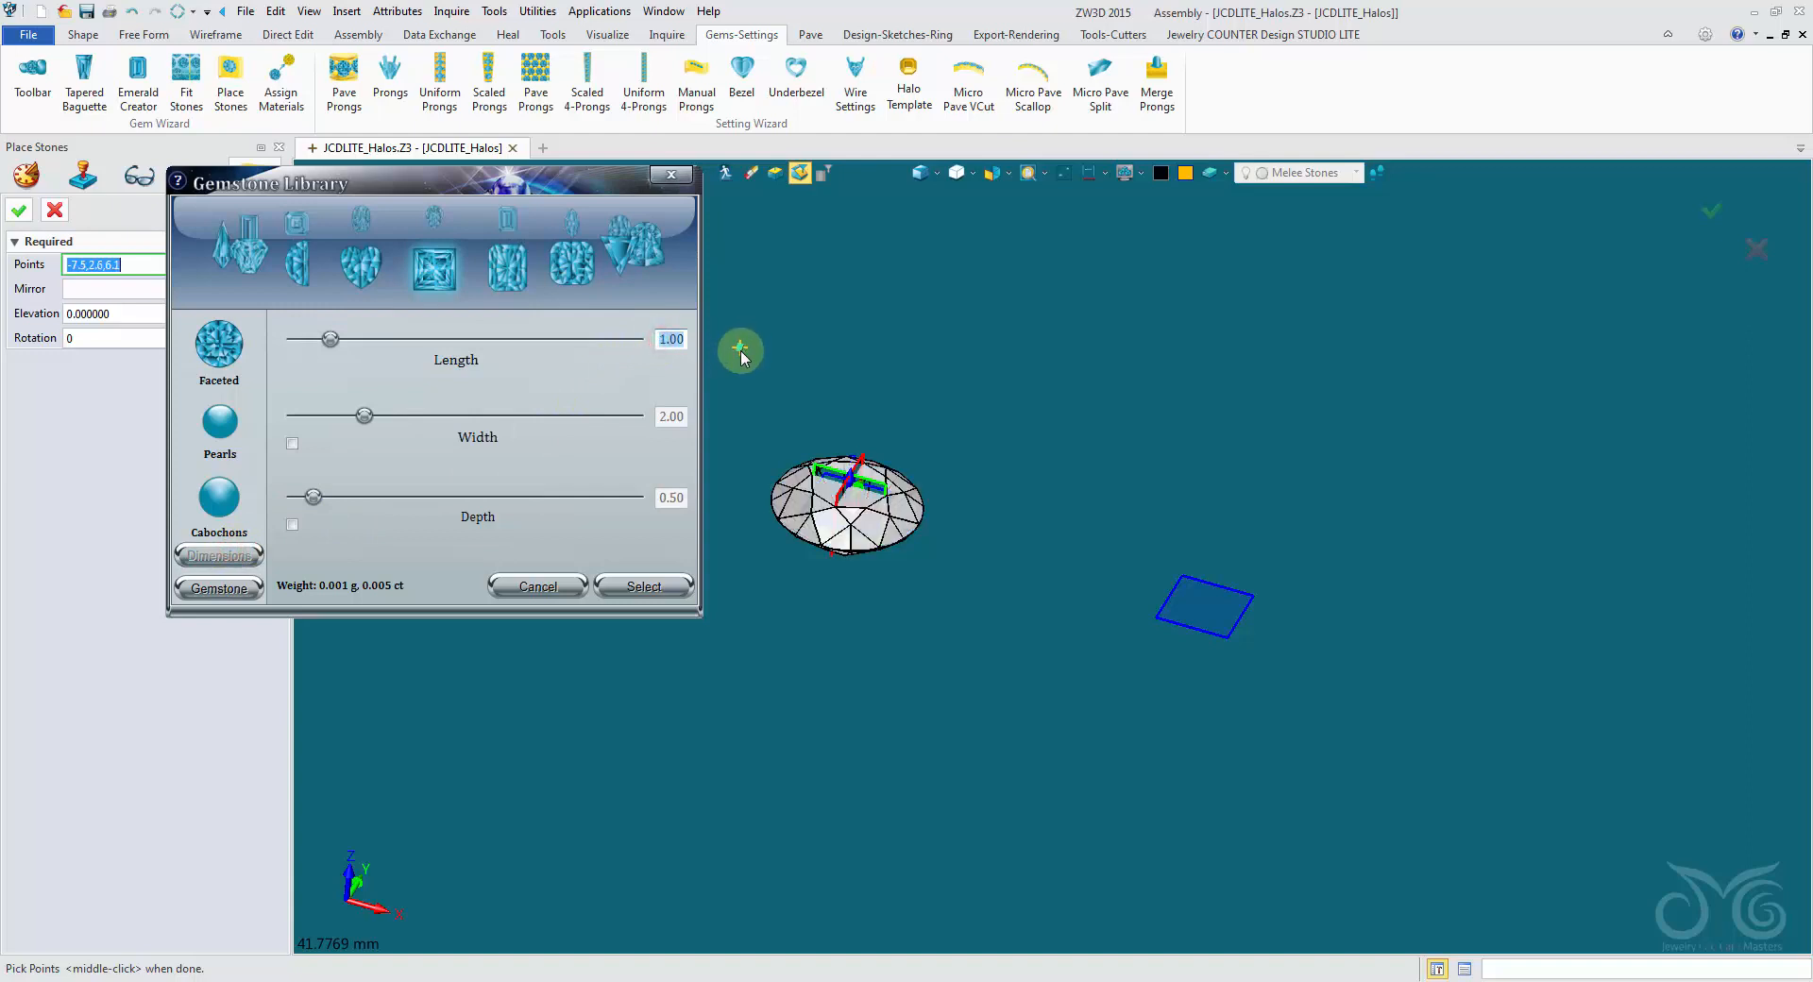
{"action": "type", "text": "8"}
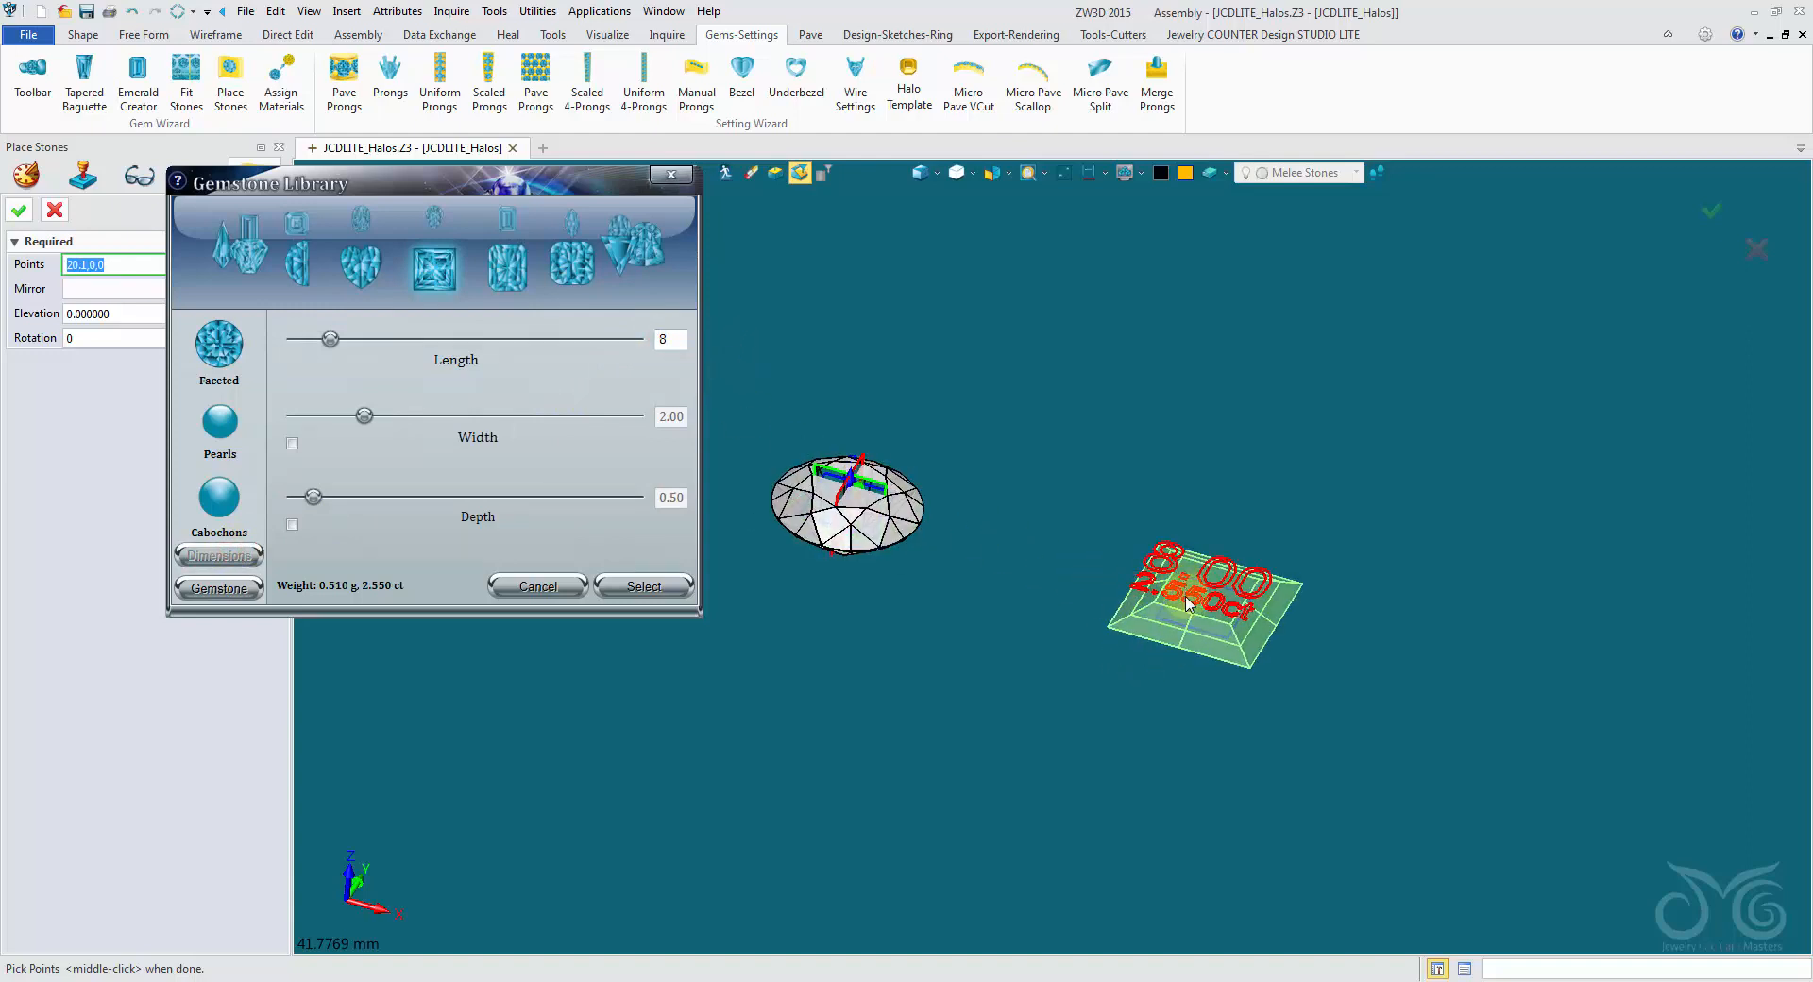
{"action": "right_click_drag", "start_coordinate": [1181, 578], "coordinate": [1183, 592]}
{"action": "left_click", "coordinate": [158, 269]}
{"action": "left_click", "coordinate": [27, 214]}
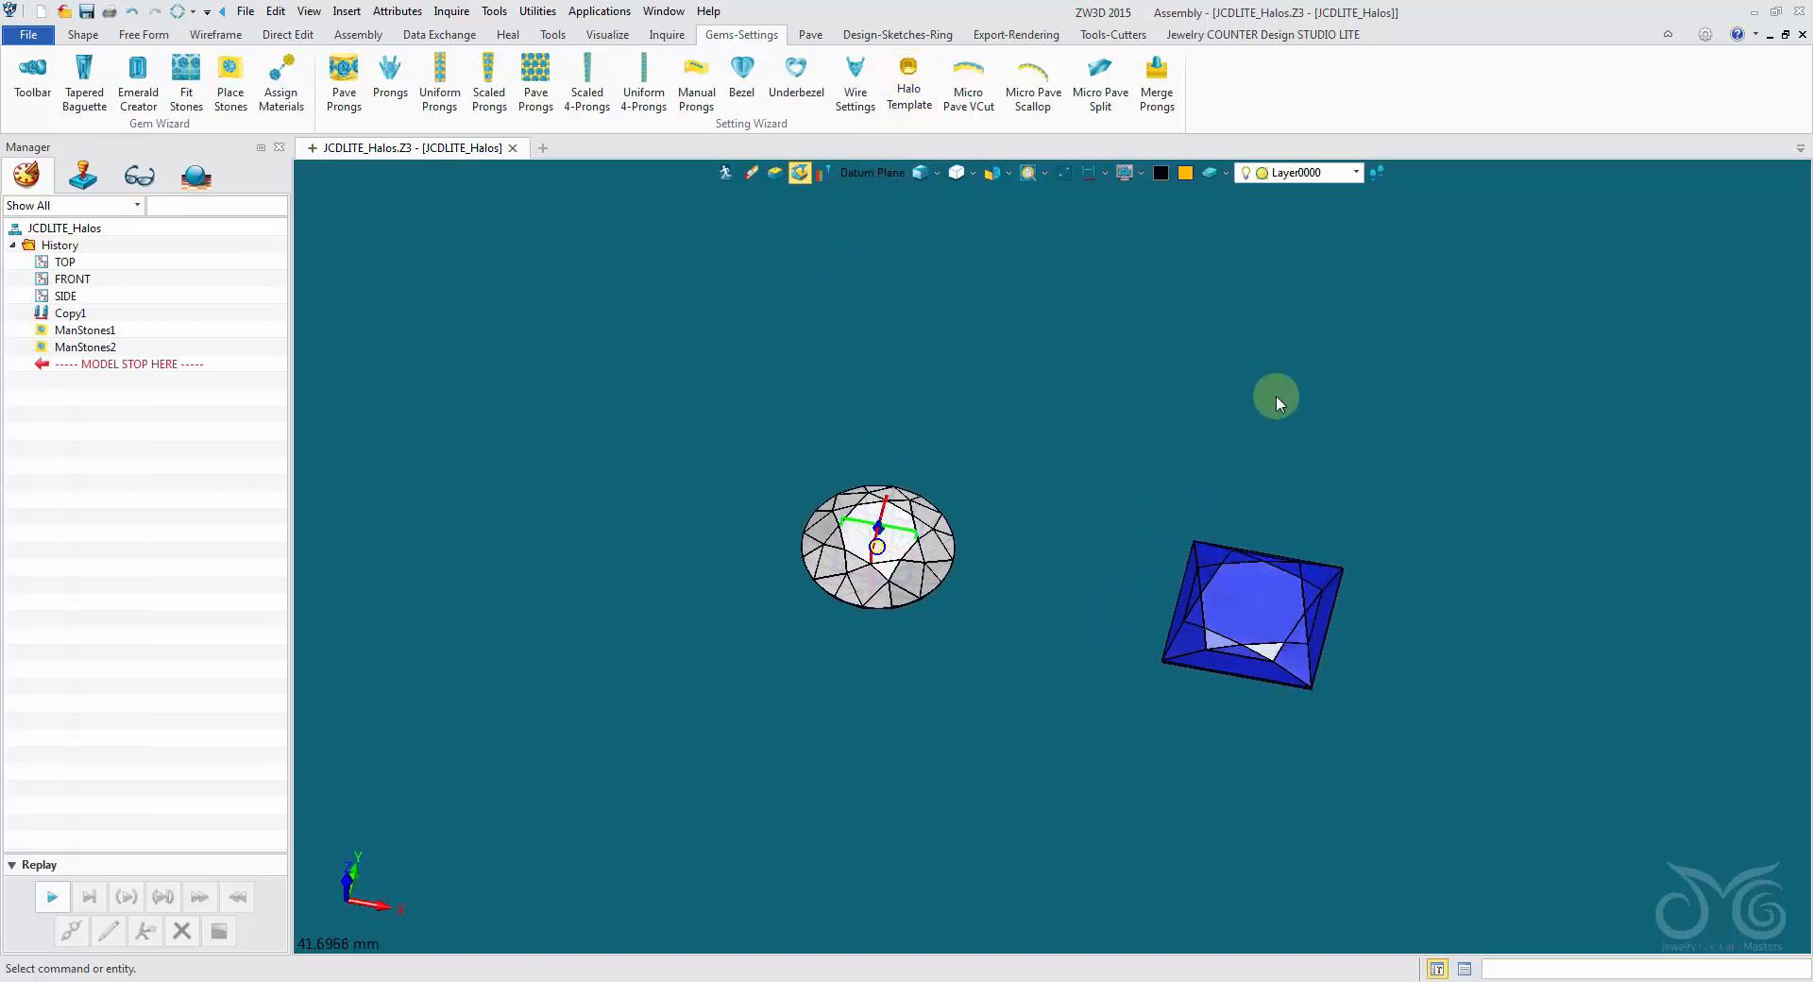
- Start a round halo with the Halo Template tool, set Gem Length and Gem Width to 8, and preview it
{"action": "left_click", "coordinate": [908, 92]}
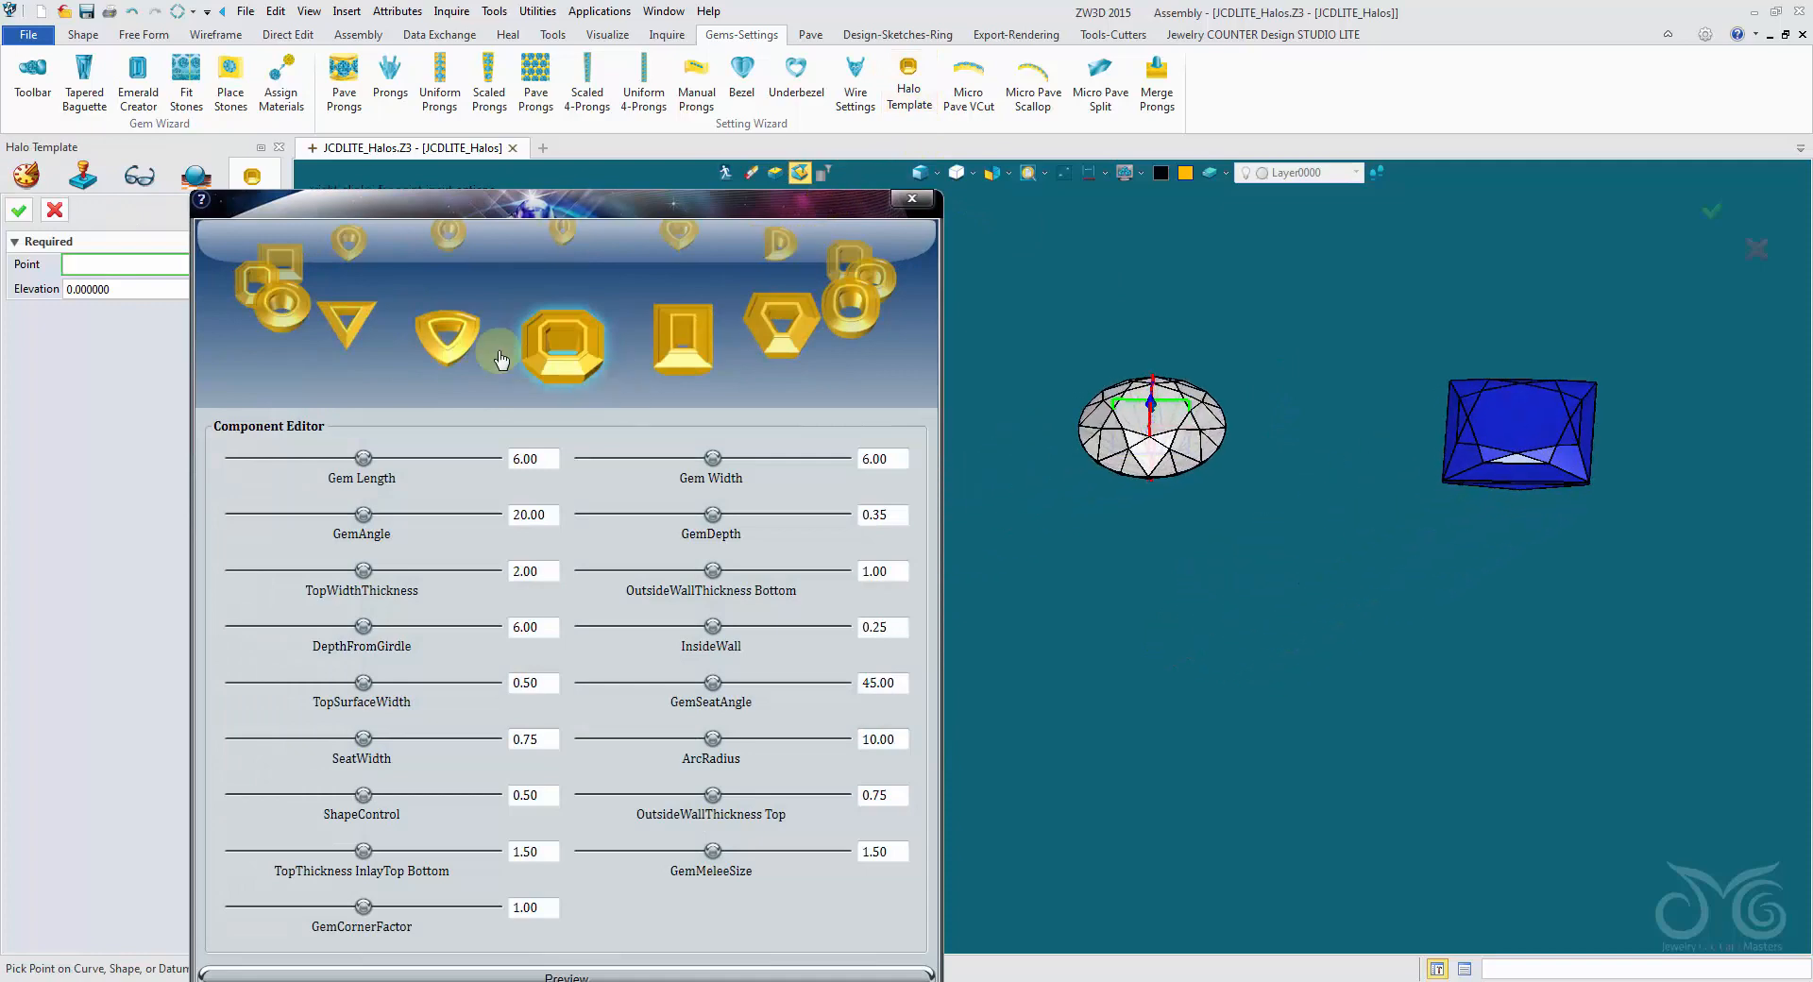
{"action": "left_click", "coordinate": [266, 315]}
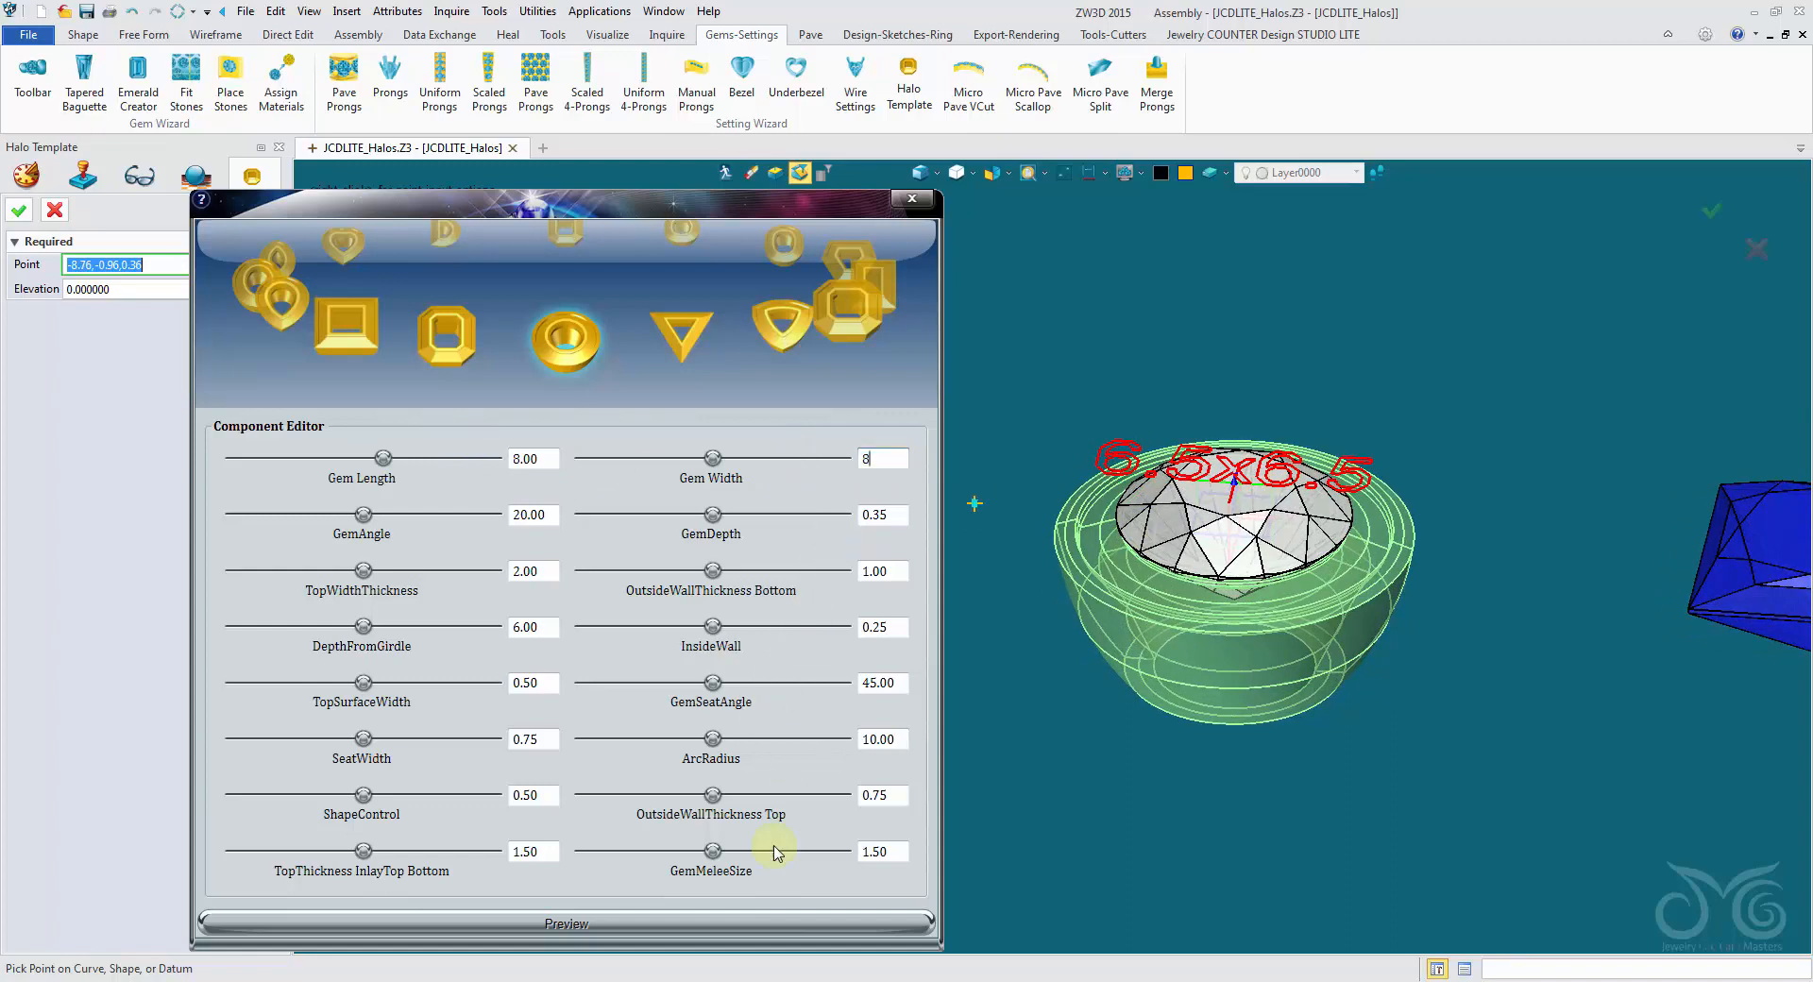
{"action": "left_click", "coordinate": [751, 924]}
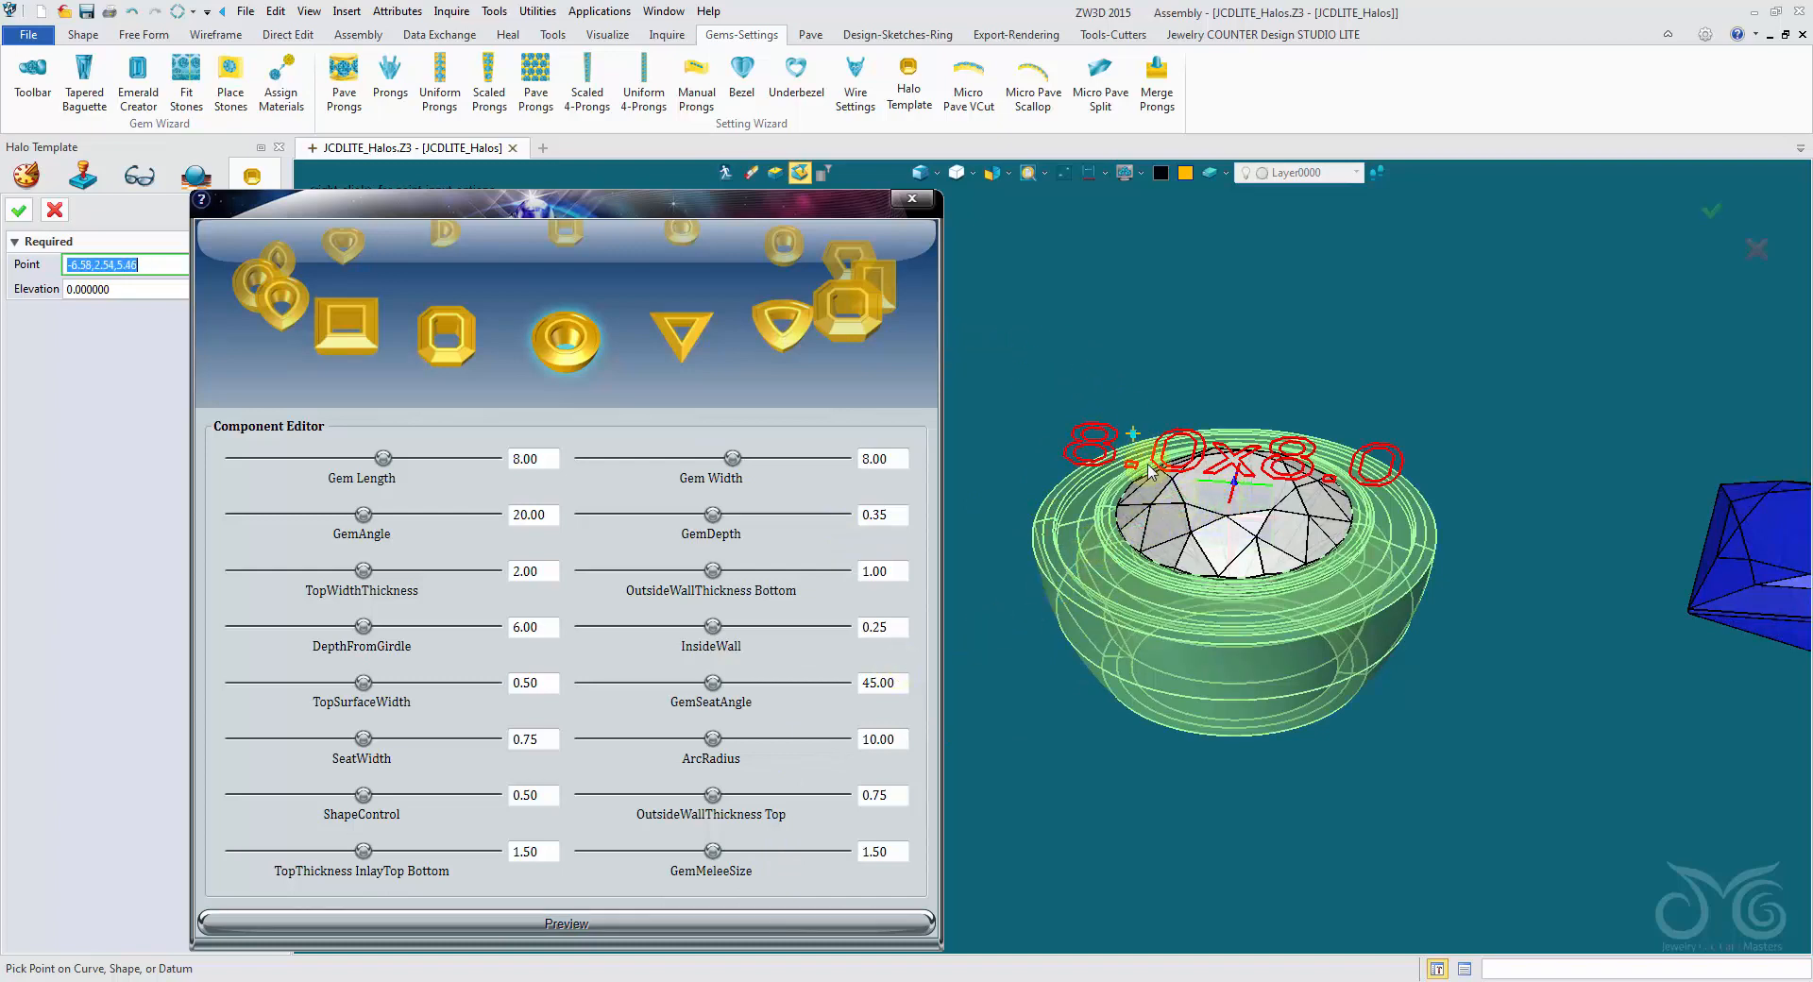
{"action": "left_click", "coordinate": [1195, 526]}
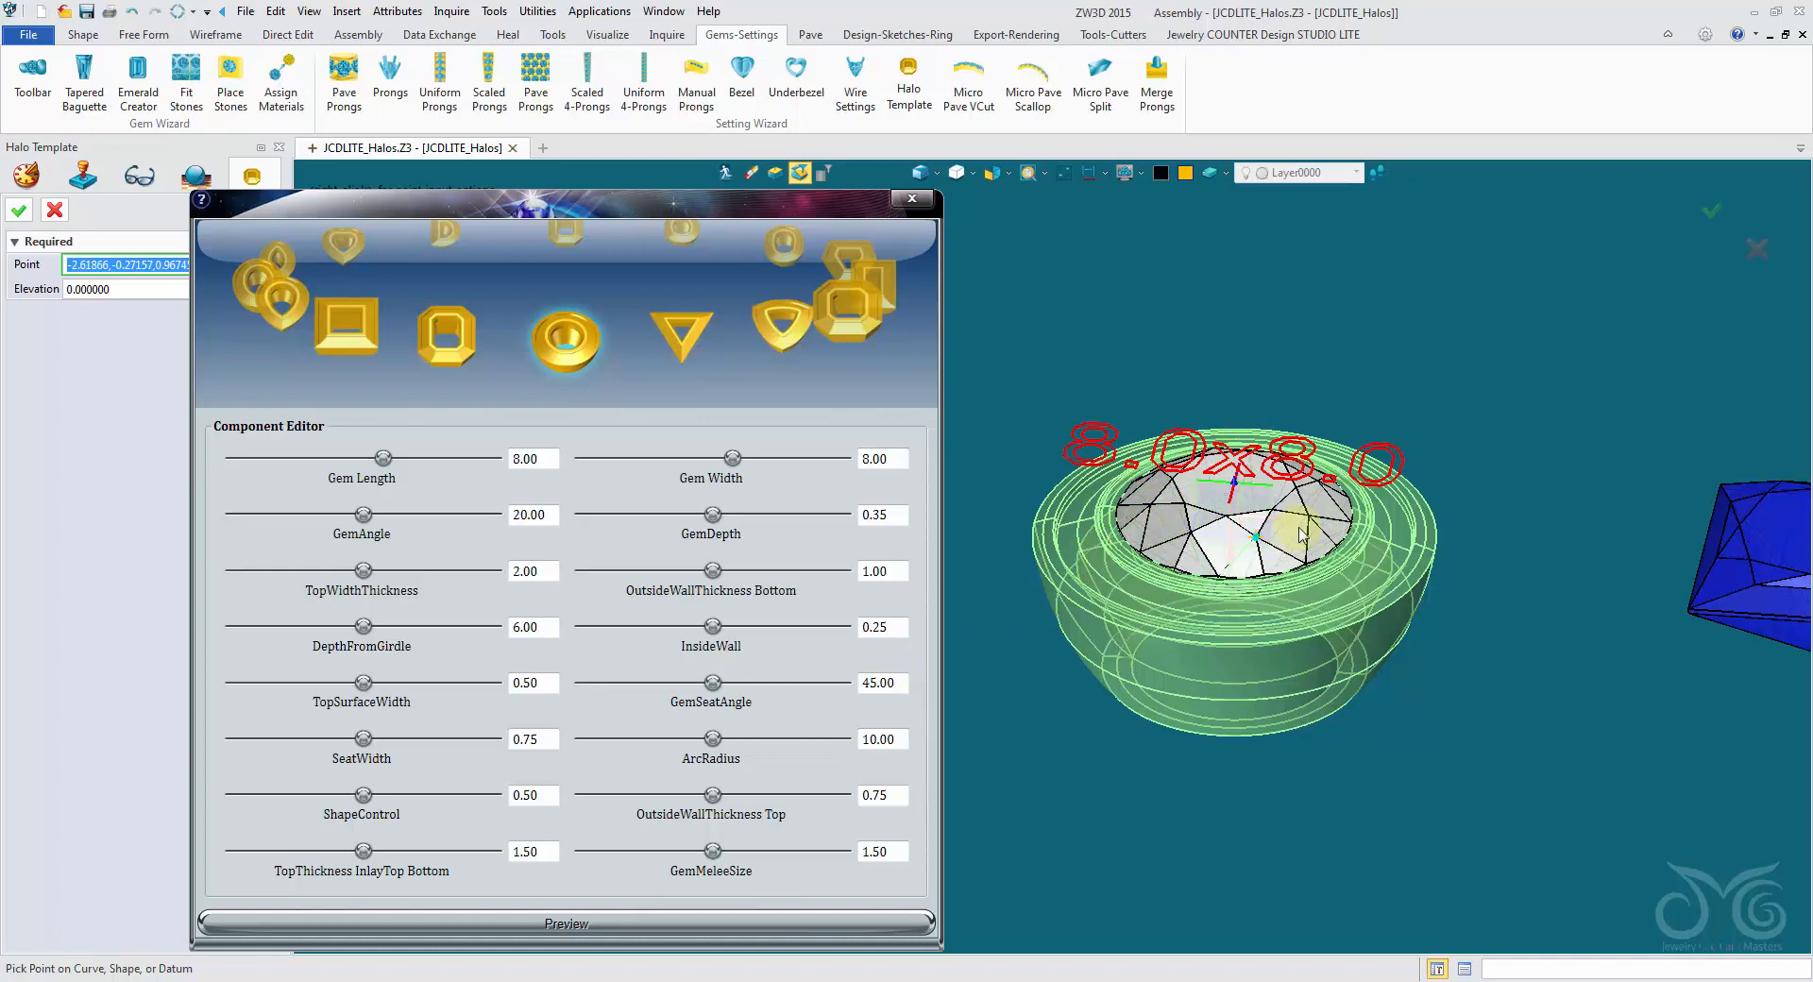
{"action": "middle_click", "coordinate": [1110, 319]}
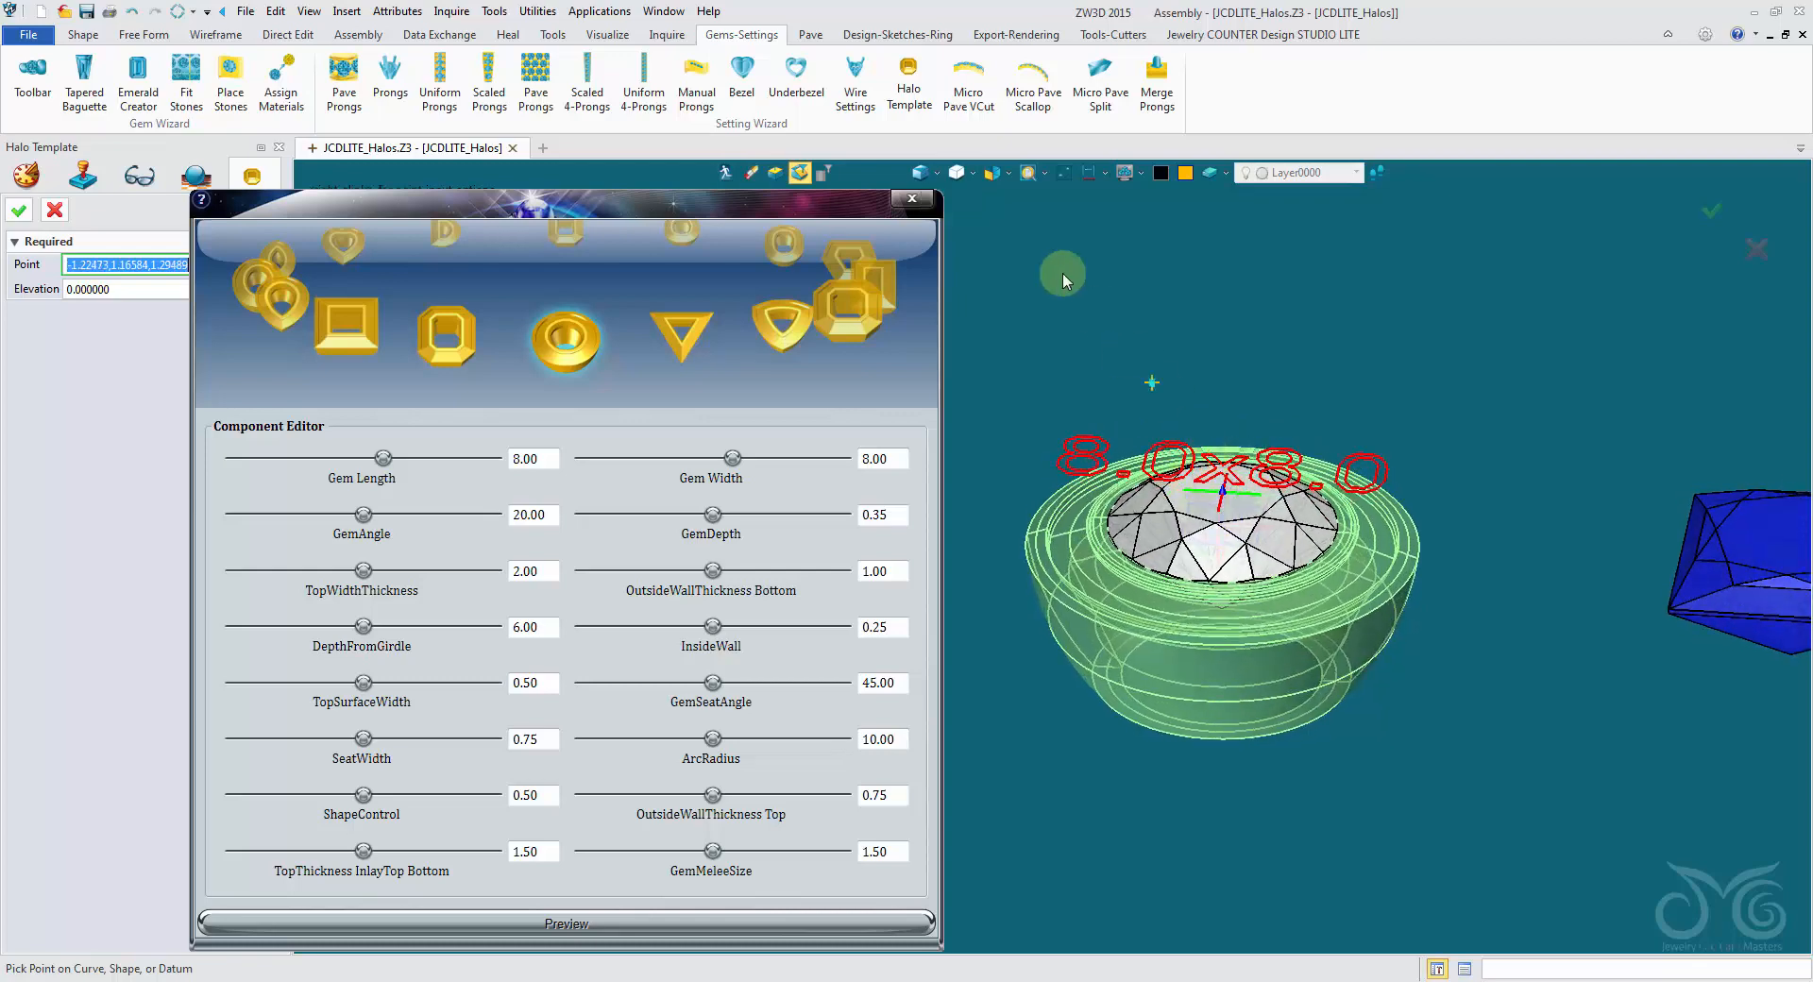
- Switch to wireframe display and place the round halo at the origin (0,0,0), at the centre of the round stone
{"action": "left_click", "coordinate": [922, 173]}
{"action": "scroll", "coordinate": [1186, 368], "scroll_direction": "up", "scroll_amount": 5}
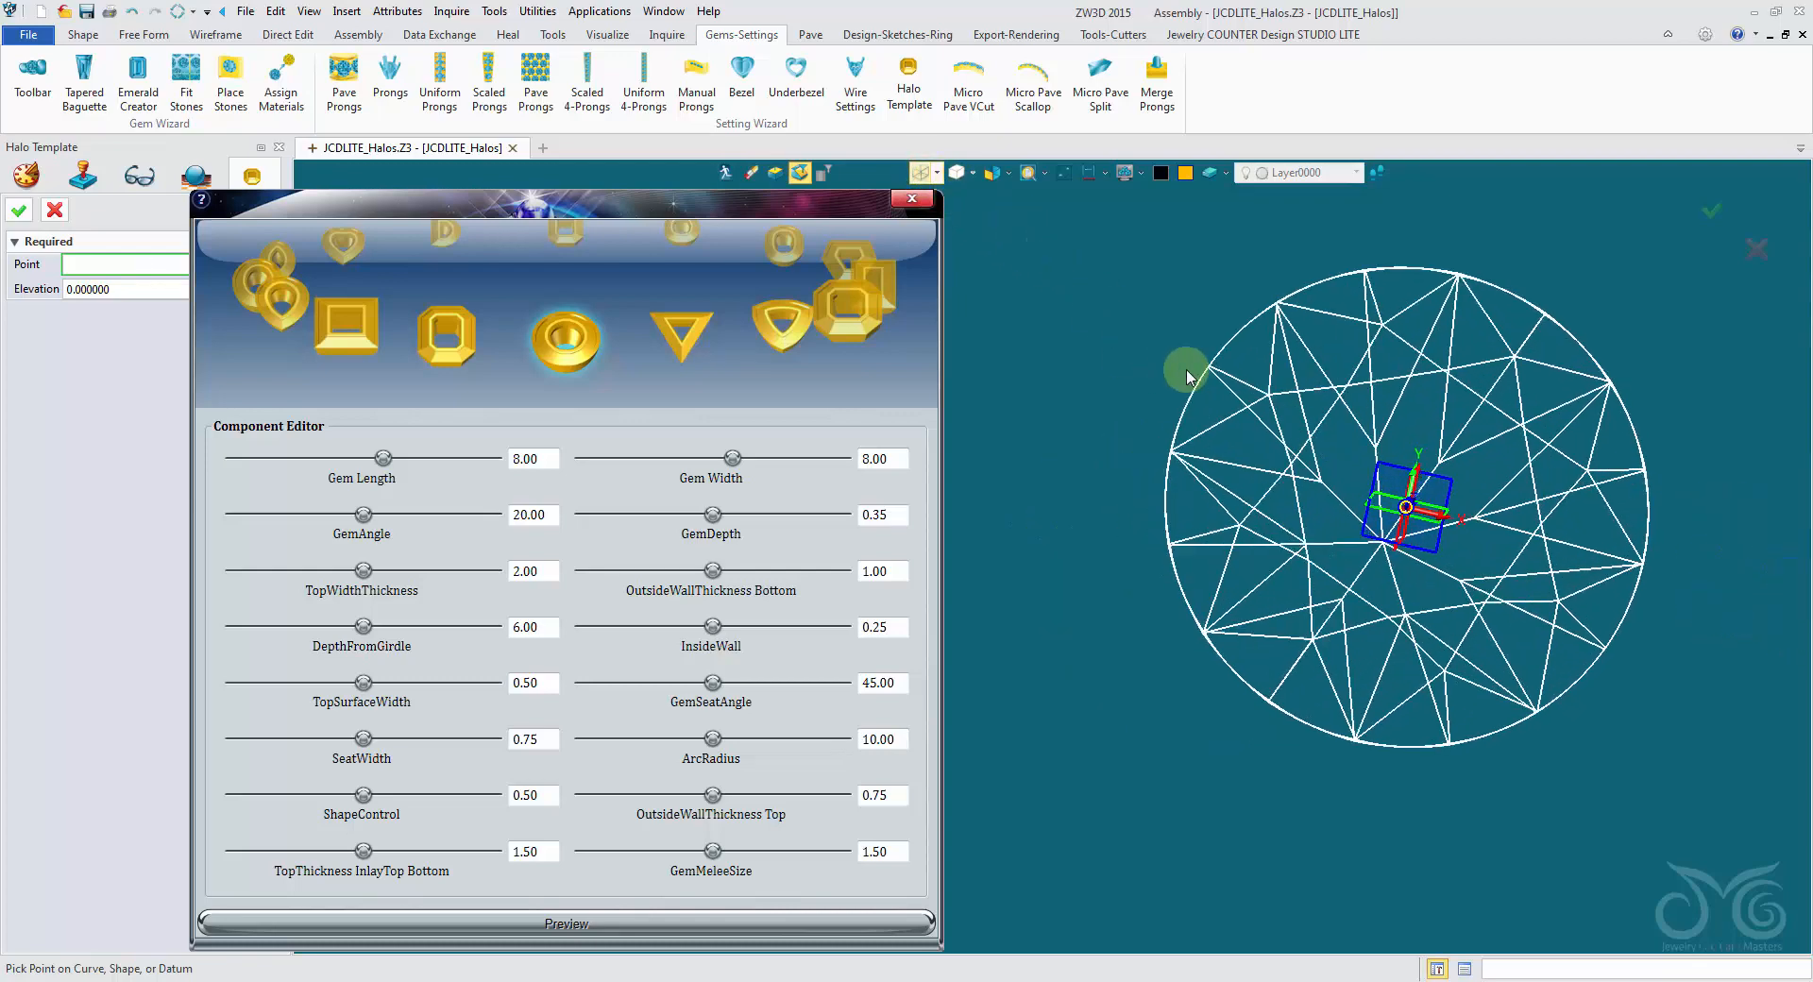
{"action": "left_click", "coordinate": [1354, 476]}
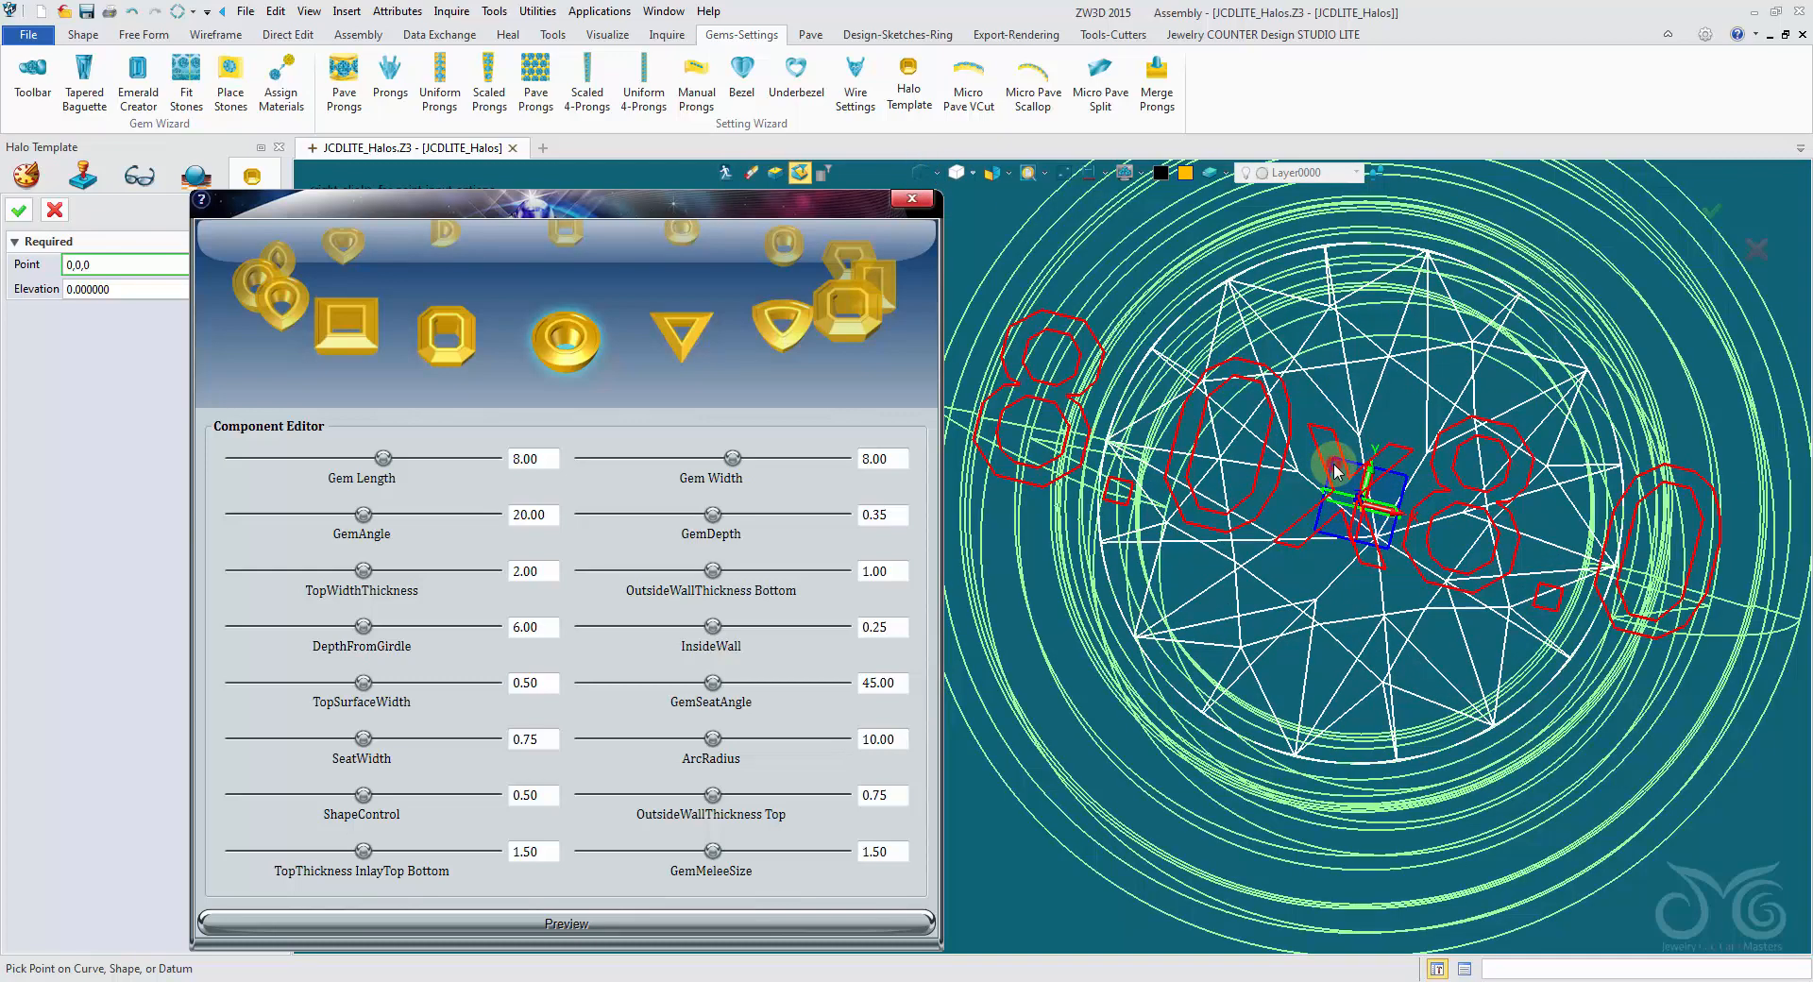
{"action": "middle_click", "coordinate": [1335, 471]}
{"action": "right_click_drag", "start_coordinate": [1334, 471], "coordinate": [1306, 457]}
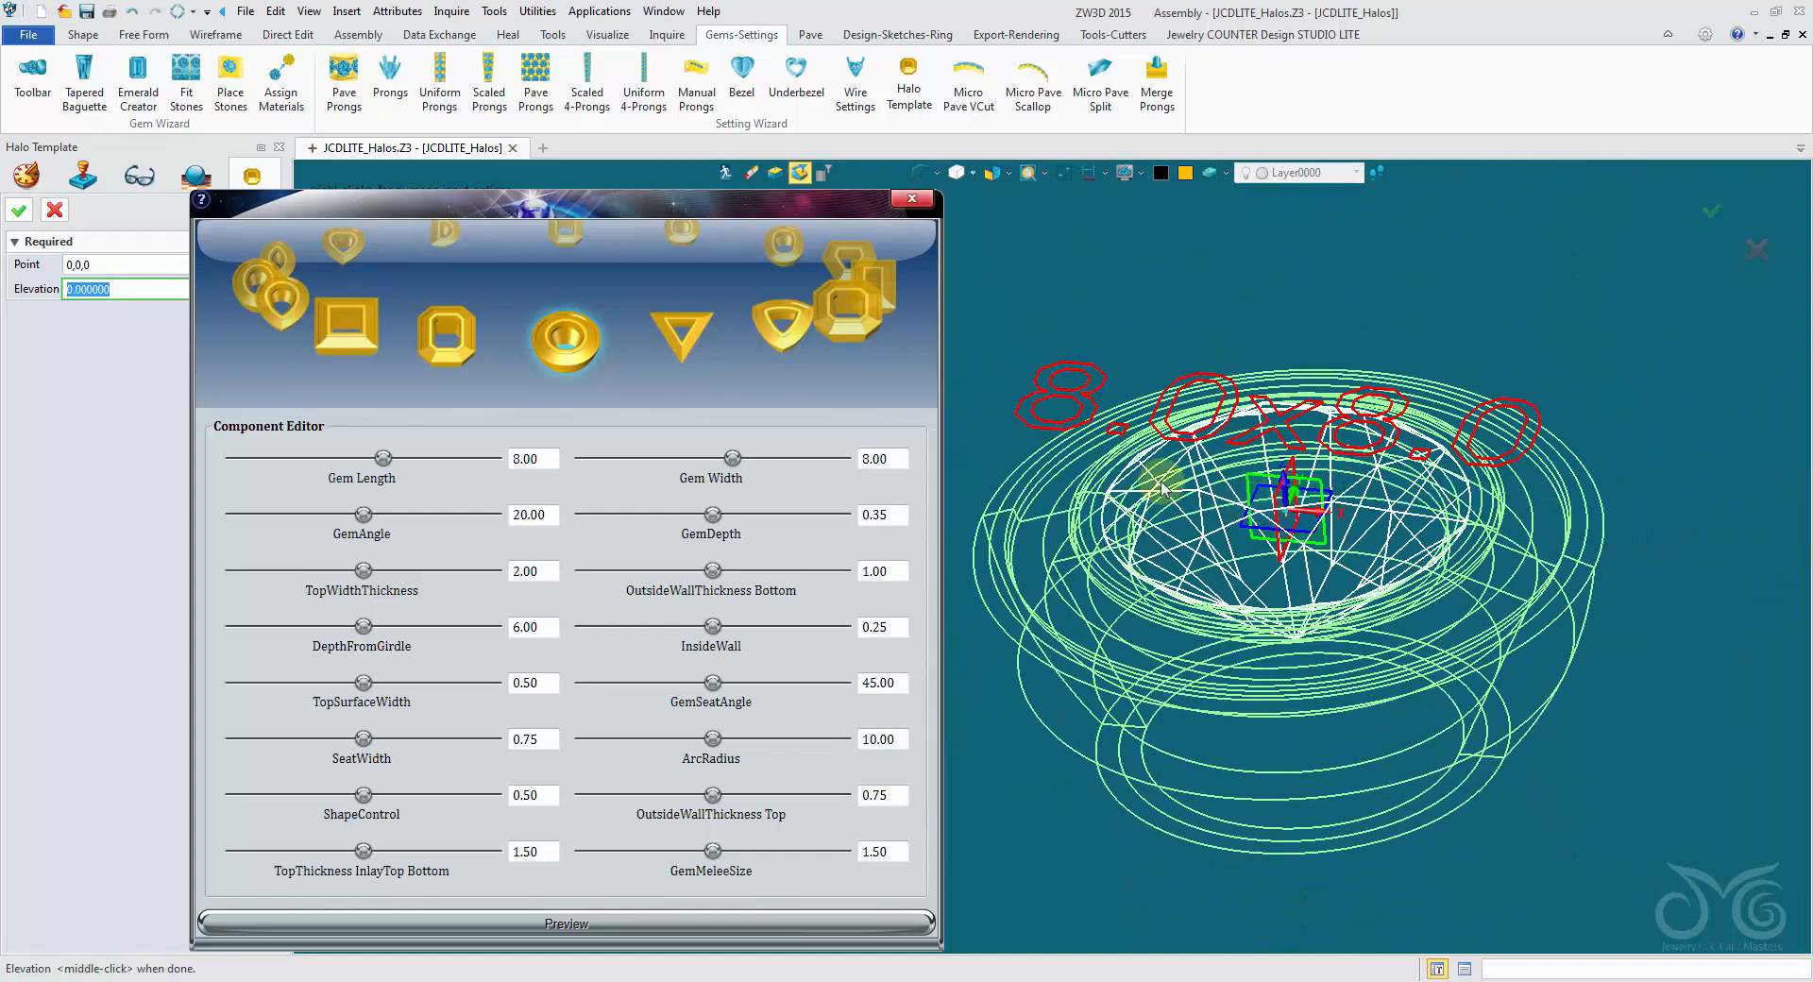
- Return to shaded display and create the round halo, leaving the edit dialog closed
{"action": "right_click_drag", "start_coordinate": [1160, 488], "coordinate": [1195, 622]}
{"action": "scroll", "coordinate": [1246, 629], "scroll_direction": "down", "scroll_amount": 2}
{"action": "right_click_drag", "start_coordinate": [1171, 500], "coordinate": [1044, 279]}
{"action": "left_click", "coordinate": [921, 173]}
{"action": "mouse_move", "coordinate": [1067, 350]}
{"action": "right_mouse_down"}
{"action": "mouse_move", "coordinate": [1037, 265]}
{"action": "mouse_move", "coordinate": [1030, 332]}
{"action": "right_mouse_up"}
{"action": "scroll", "coordinate": [1035, 321], "scroll_direction": "up", "scroll_amount": 2}
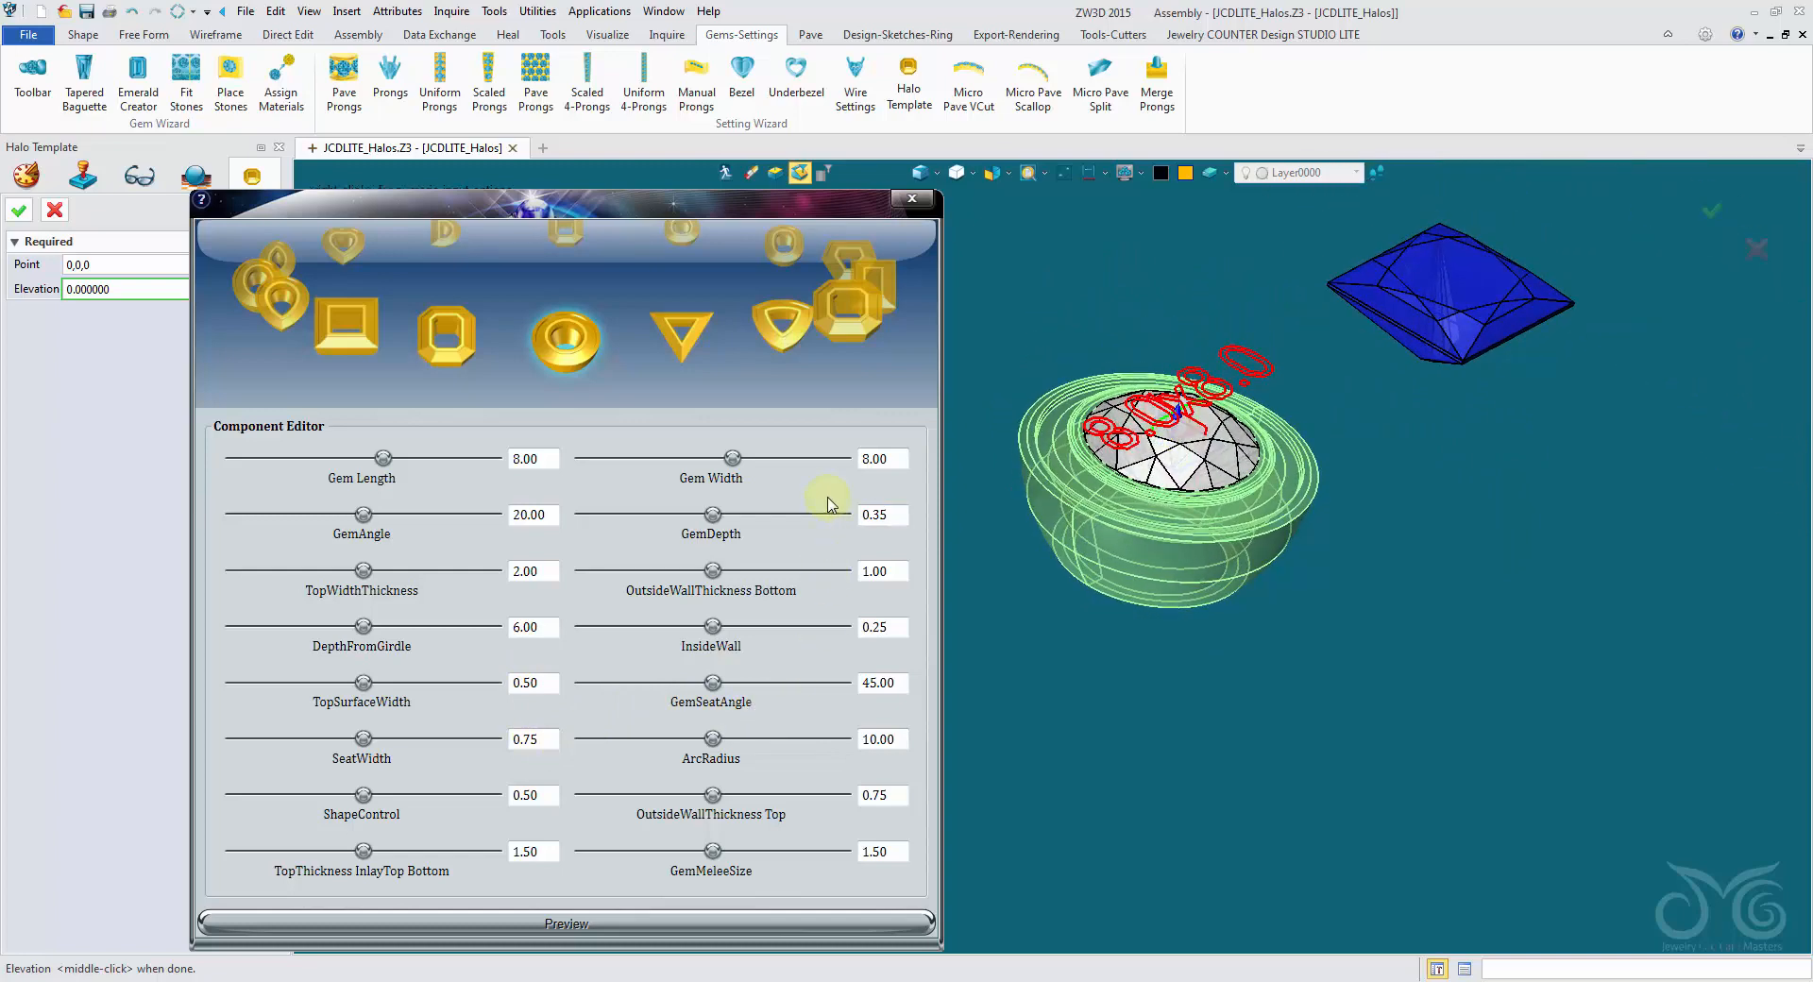
{"action": "left_click", "coordinate": [19, 211]}
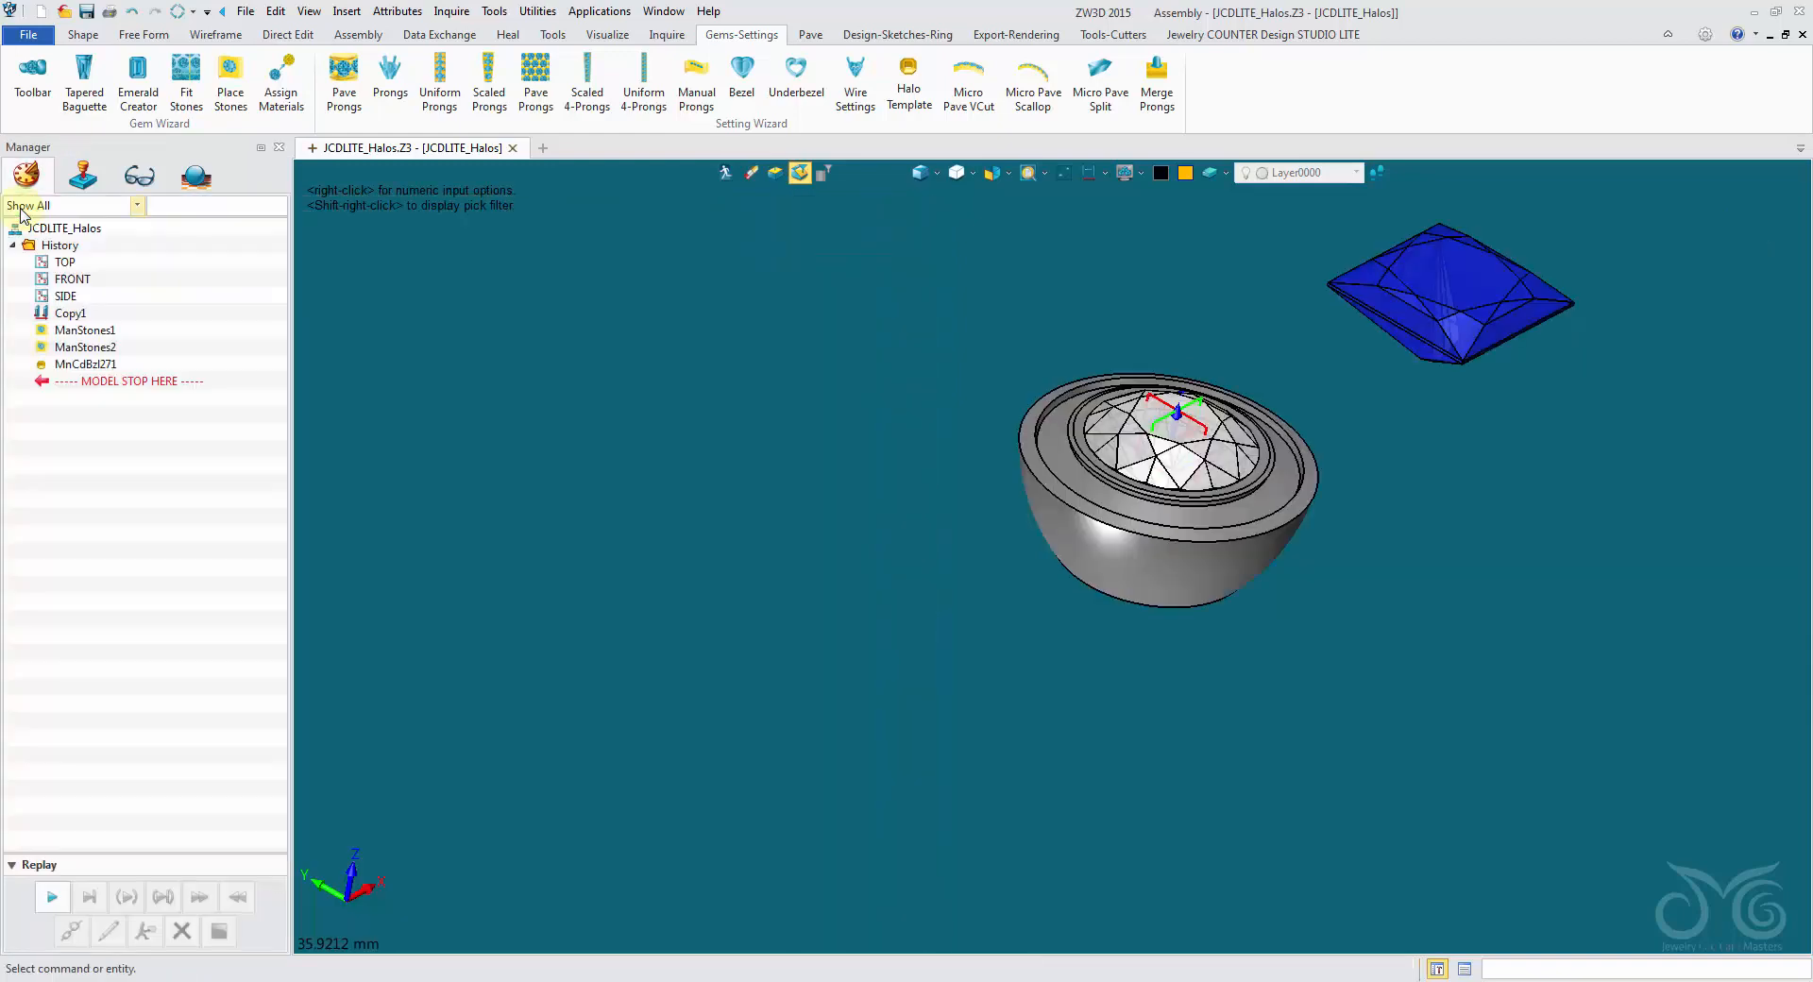
{"action": "left_click", "coordinate": [54, 210]}
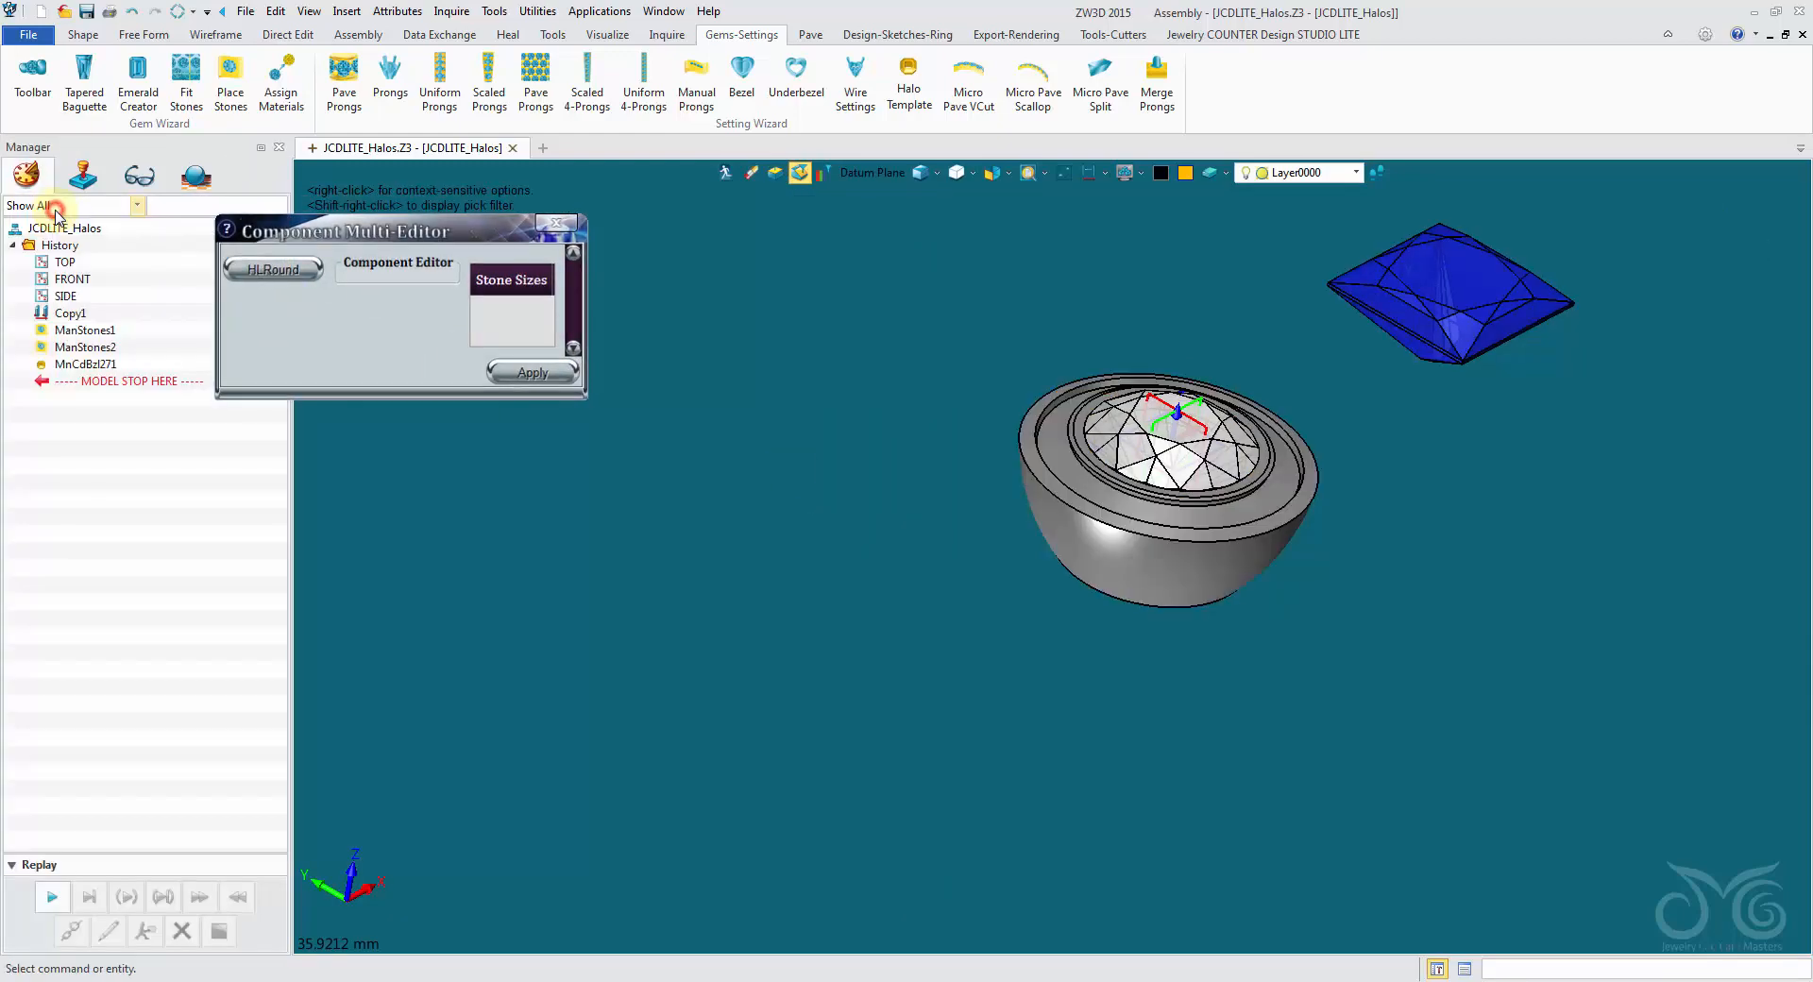
- Restrict selection to components and hide the round diamond inside the halo
{"action": "left_click", "coordinate": [877, 172]}
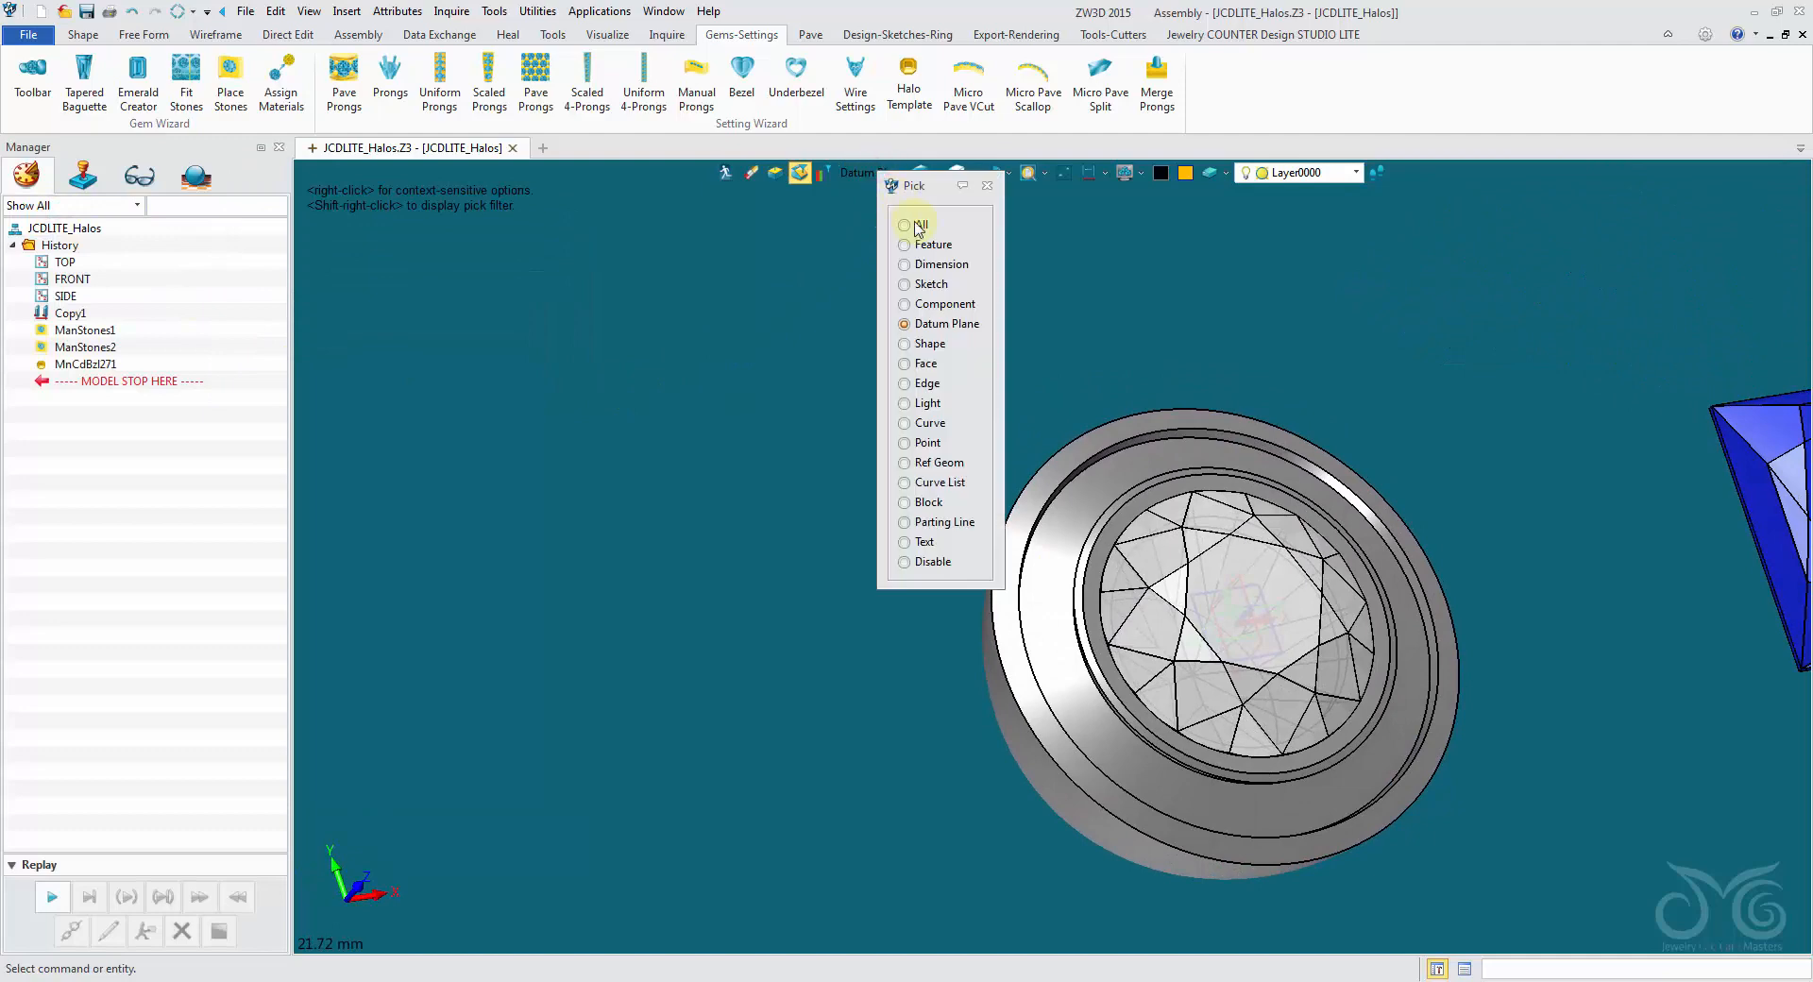
{"action": "left_click", "coordinate": [941, 304]}
{"action": "right_click", "coordinate": [1183, 578]}
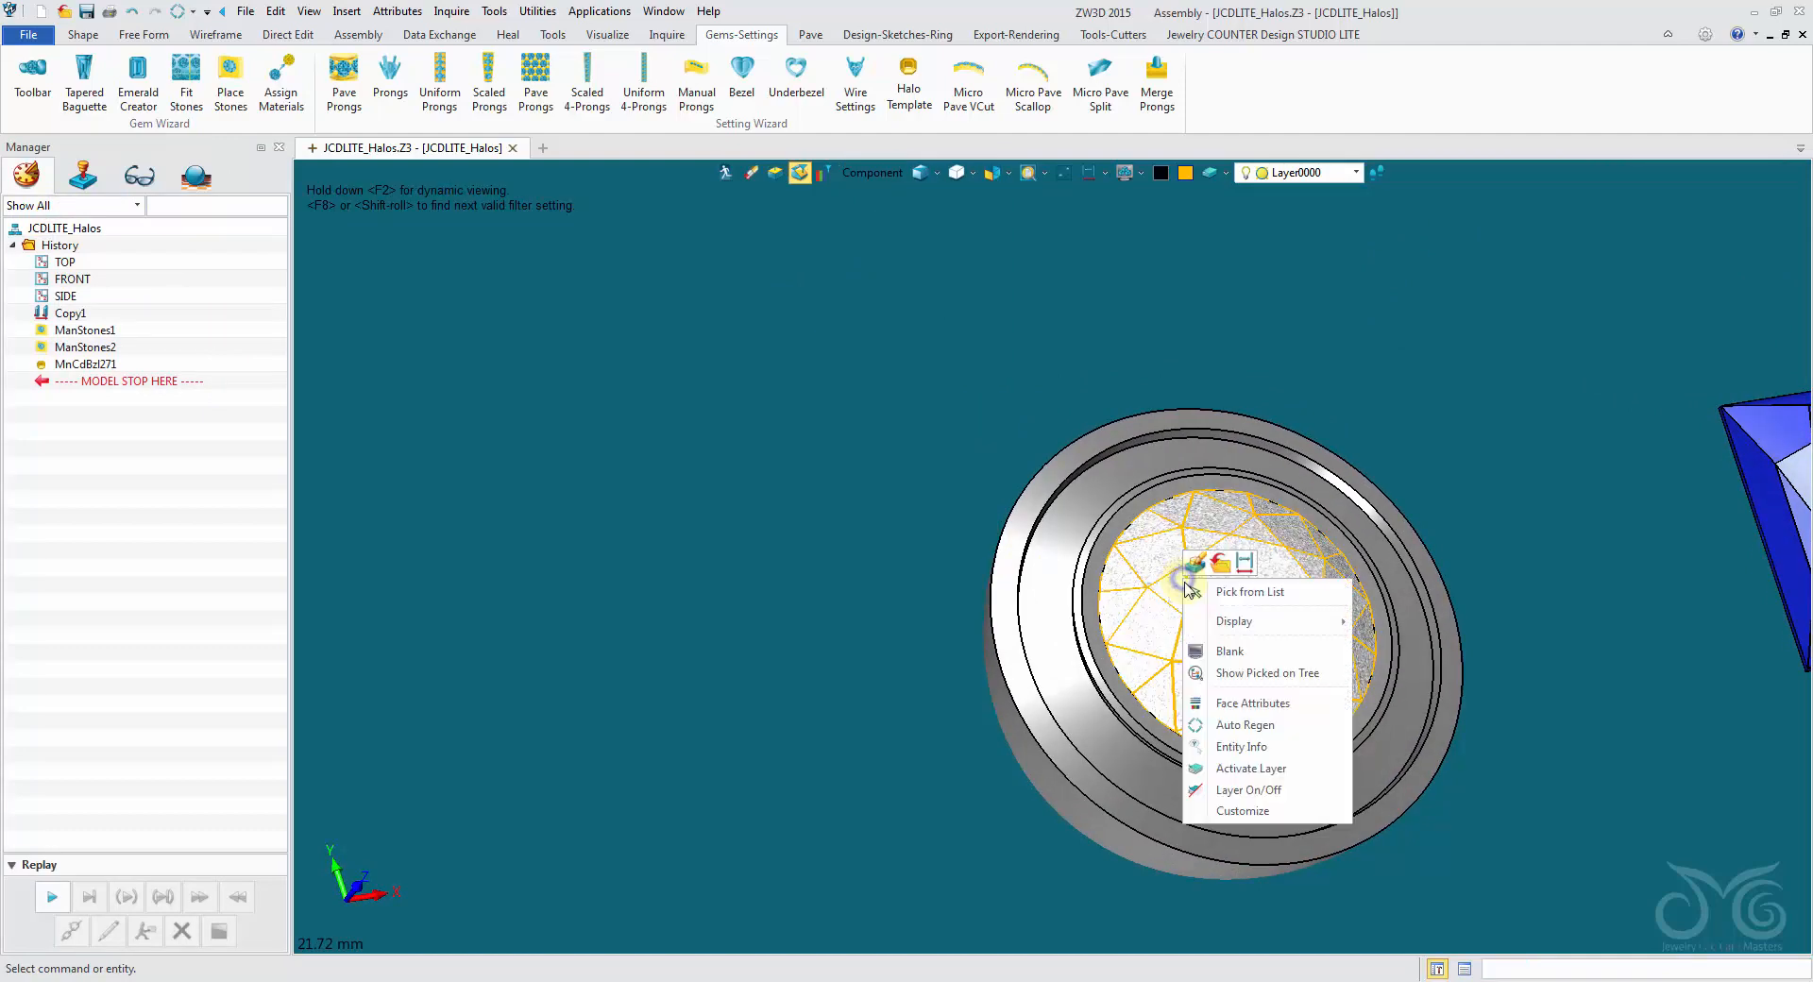
{"action": "left_click", "coordinate": [1228, 647]}
- Open the halo component for editing and roll its history back to before the Round_Oval sketch
{"action": "right_click_drag", "start_coordinate": [1228, 649], "coordinate": [899, 351]}
{"action": "scroll", "coordinate": [1187, 646], "scroll_direction": "up", "scroll_amount": 2}
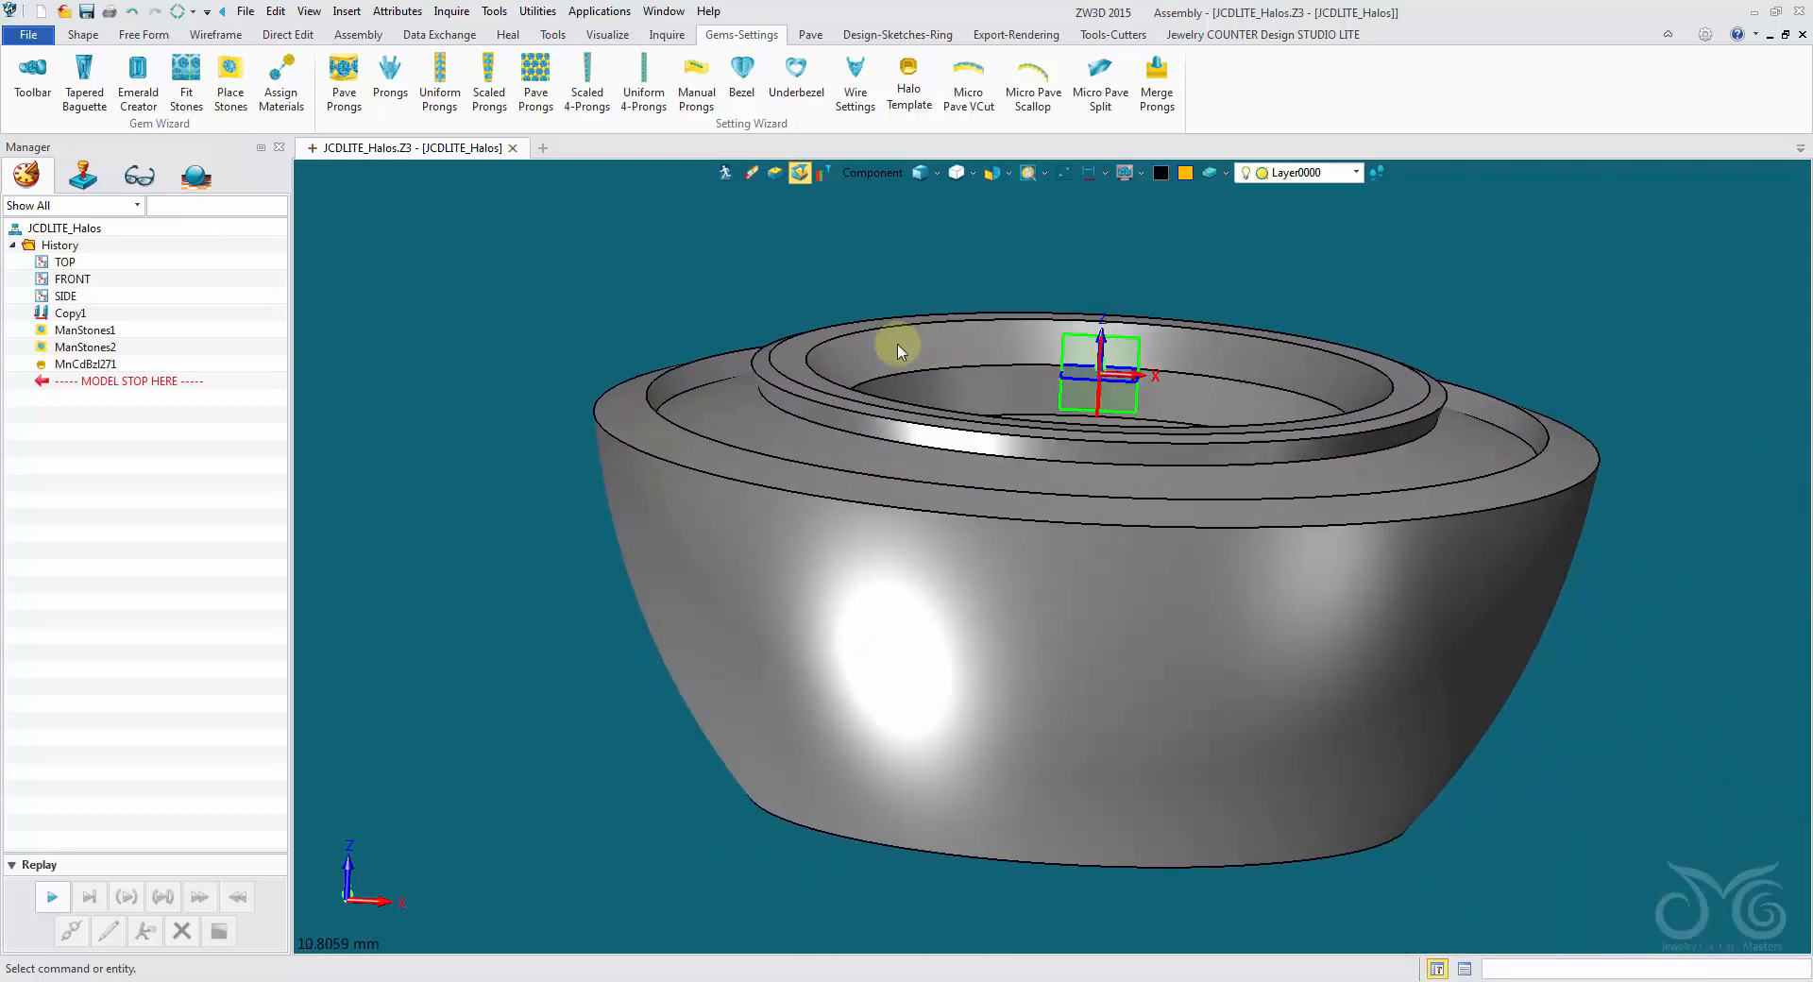
{"action": "mouse_move", "coordinate": [1313, 404]}
{"action": "right_mouse_down"}
{"action": "mouse_move", "coordinate": [1048, 554]}
{"action": "mouse_move", "coordinate": [1060, 578]}
{"action": "mouse_move", "coordinate": [781, 235]}
{"action": "right_mouse_up"}
{"action": "mouse_move", "coordinate": [980, 454]}
{"action": "right_mouse_down"}
{"action": "mouse_move", "coordinate": [595, 320]}
{"action": "mouse_move", "coordinate": [538, 360]}
{"action": "mouse_move", "coordinate": [587, 351]}
{"action": "mouse_move", "coordinate": [732, 421]}
{"action": "right_mouse_up"}
{"action": "right_click_drag", "start_coordinate": [1145, 440], "coordinate": [1001, 418]}
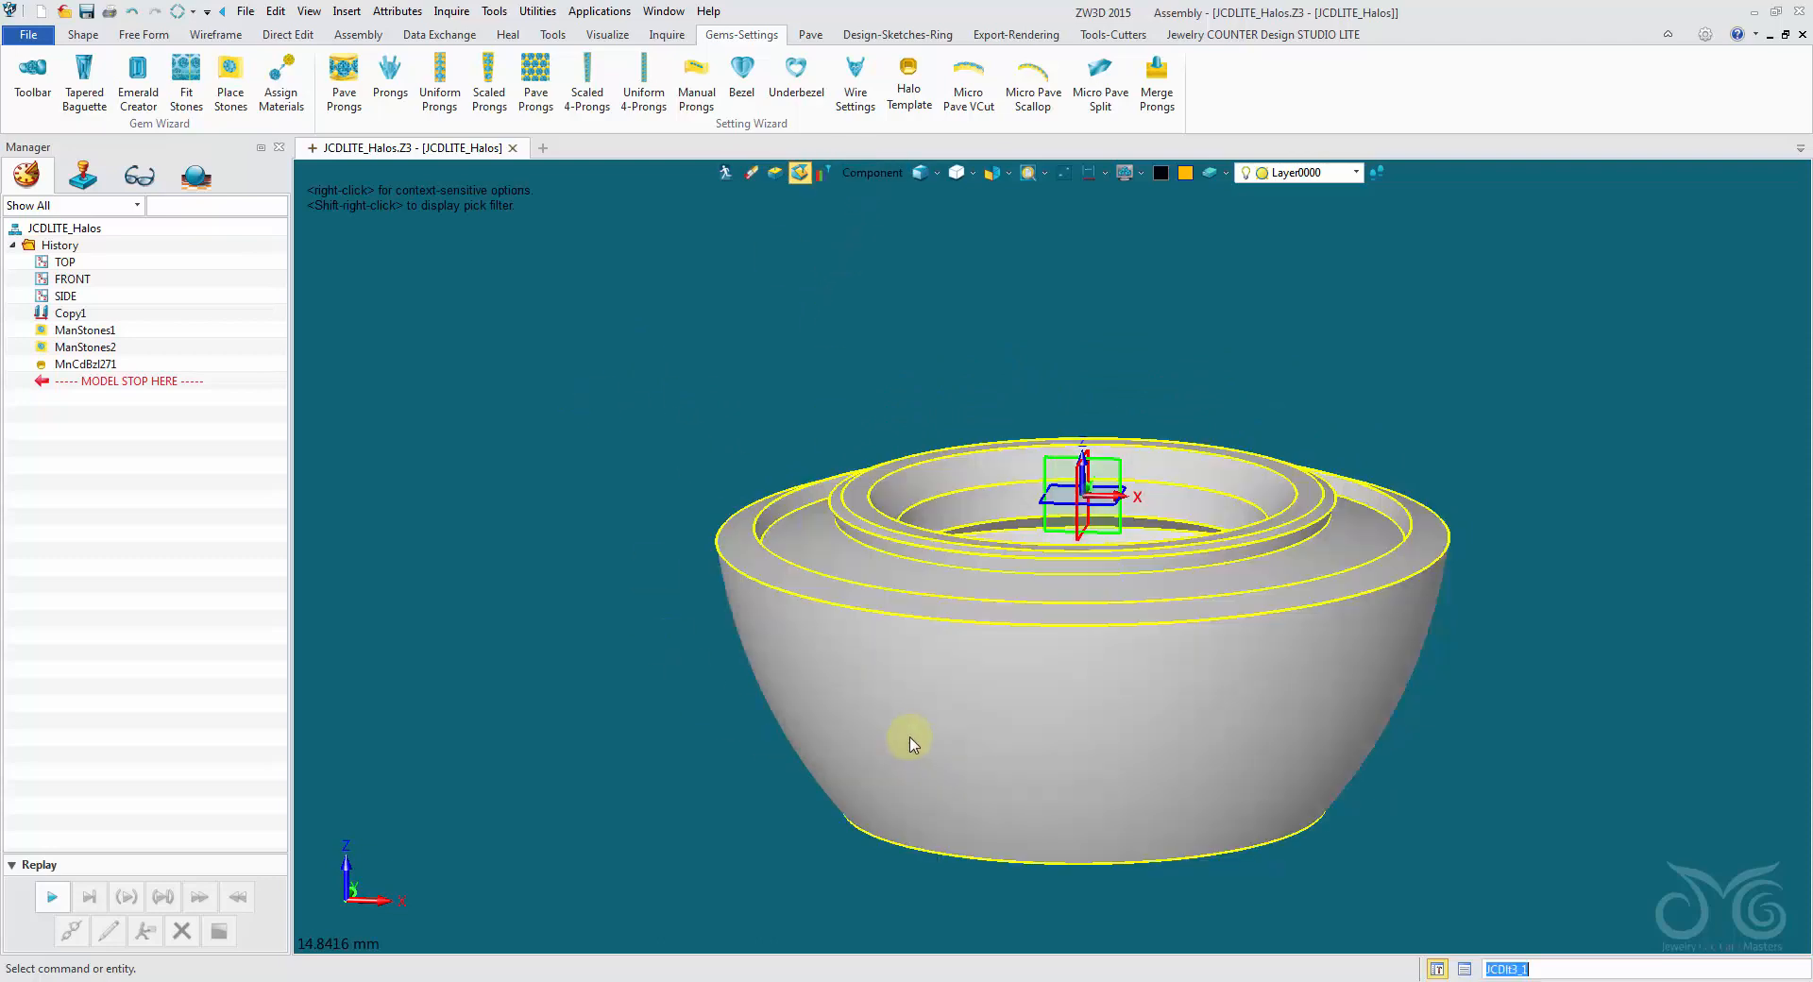
{"action": "double_click", "coordinate": [911, 743]}
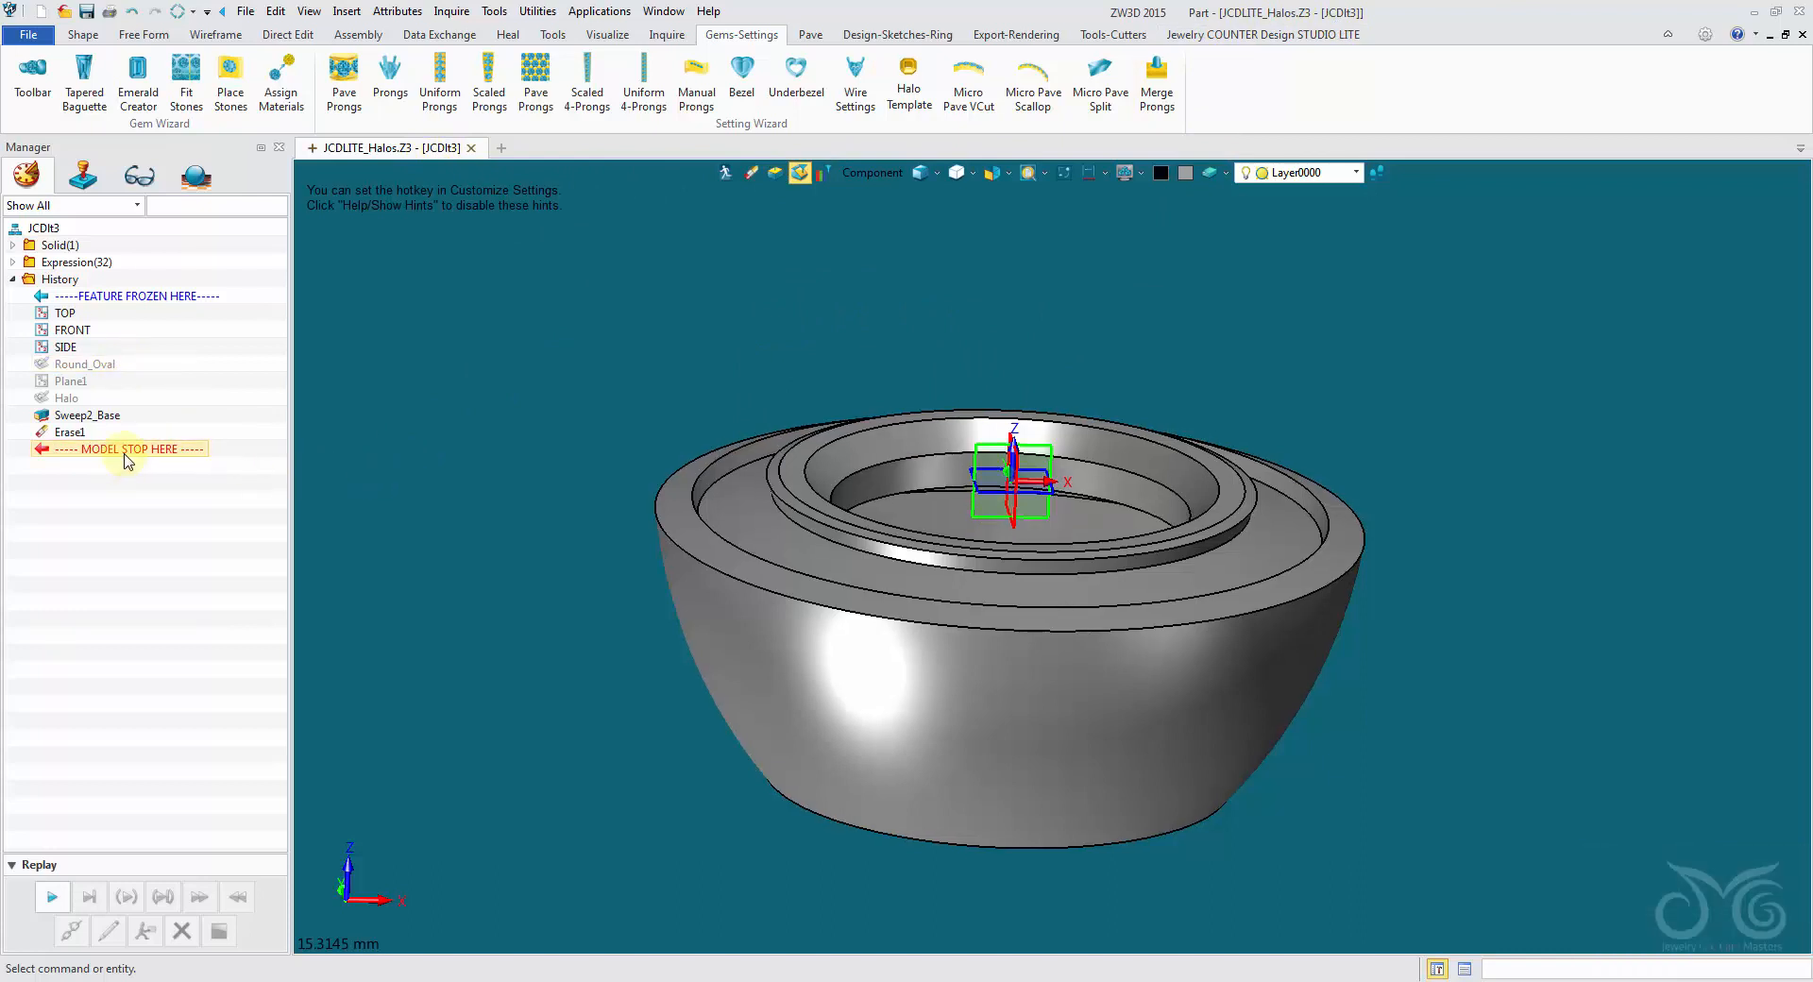
{"action": "left_click_drag", "start_coordinate": [131, 375], "coordinate": [133, 366]}
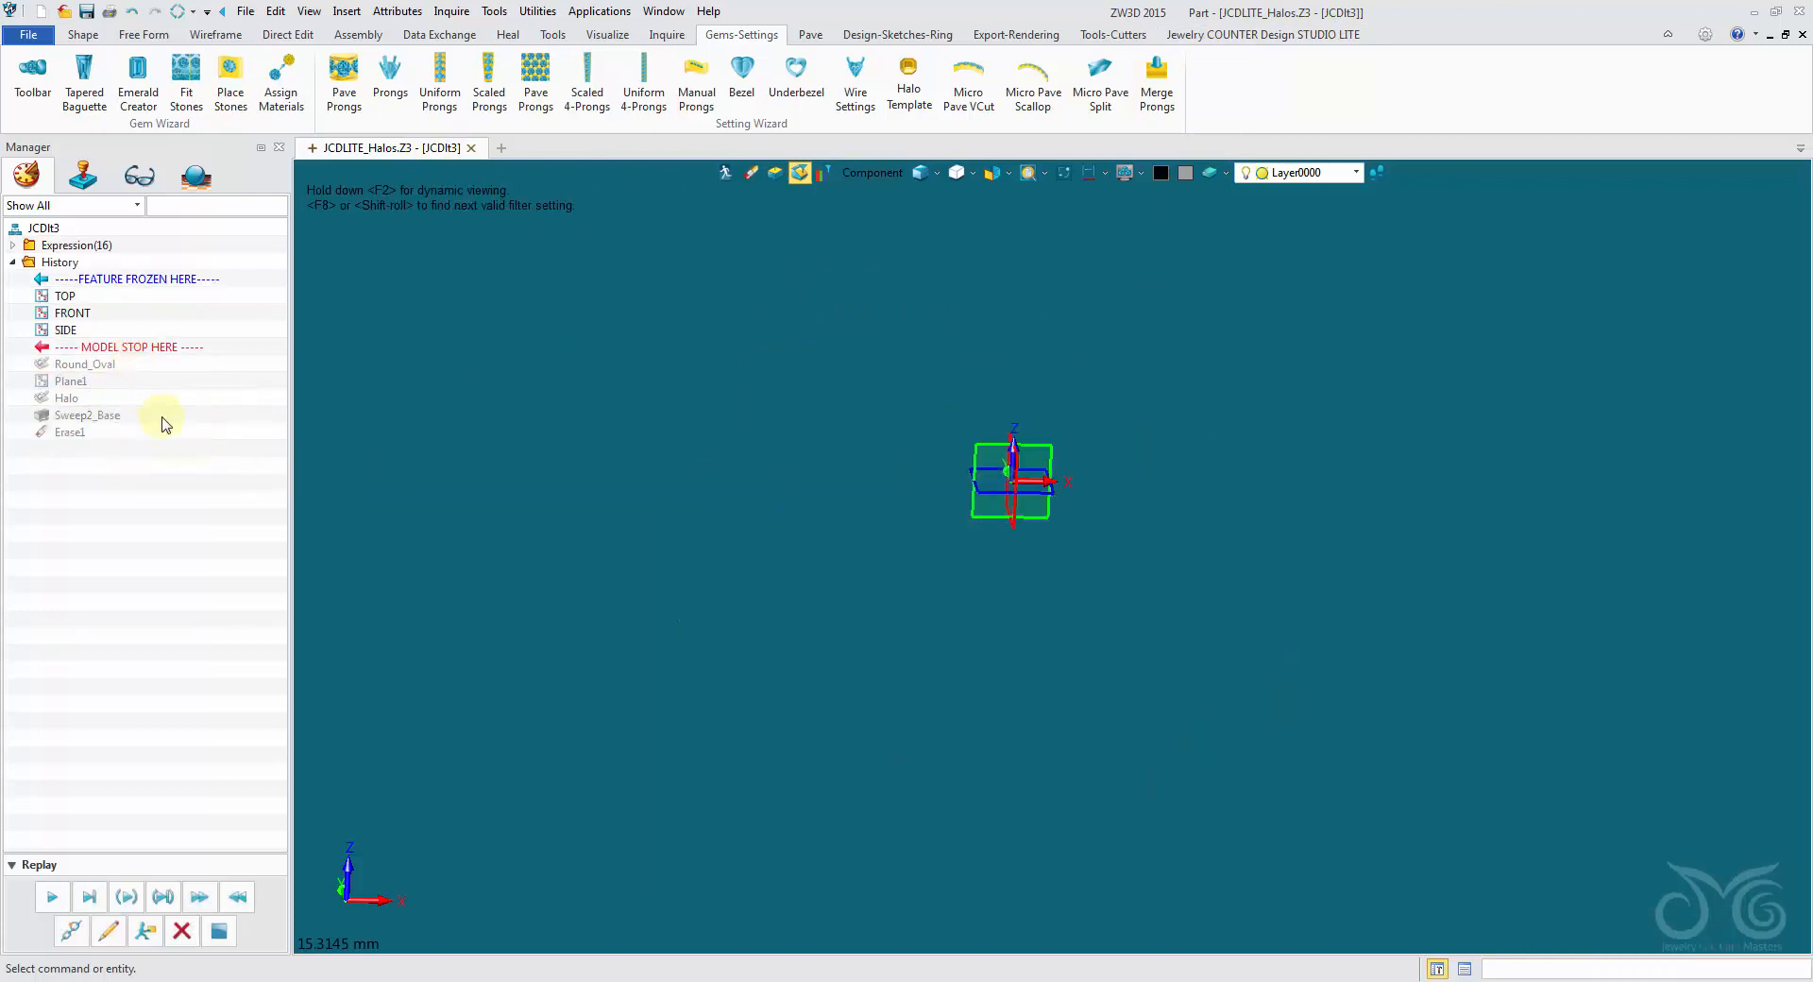
{"action": "right_click_drag", "start_coordinate": [472, 509], "coordinate": [471, 512]}
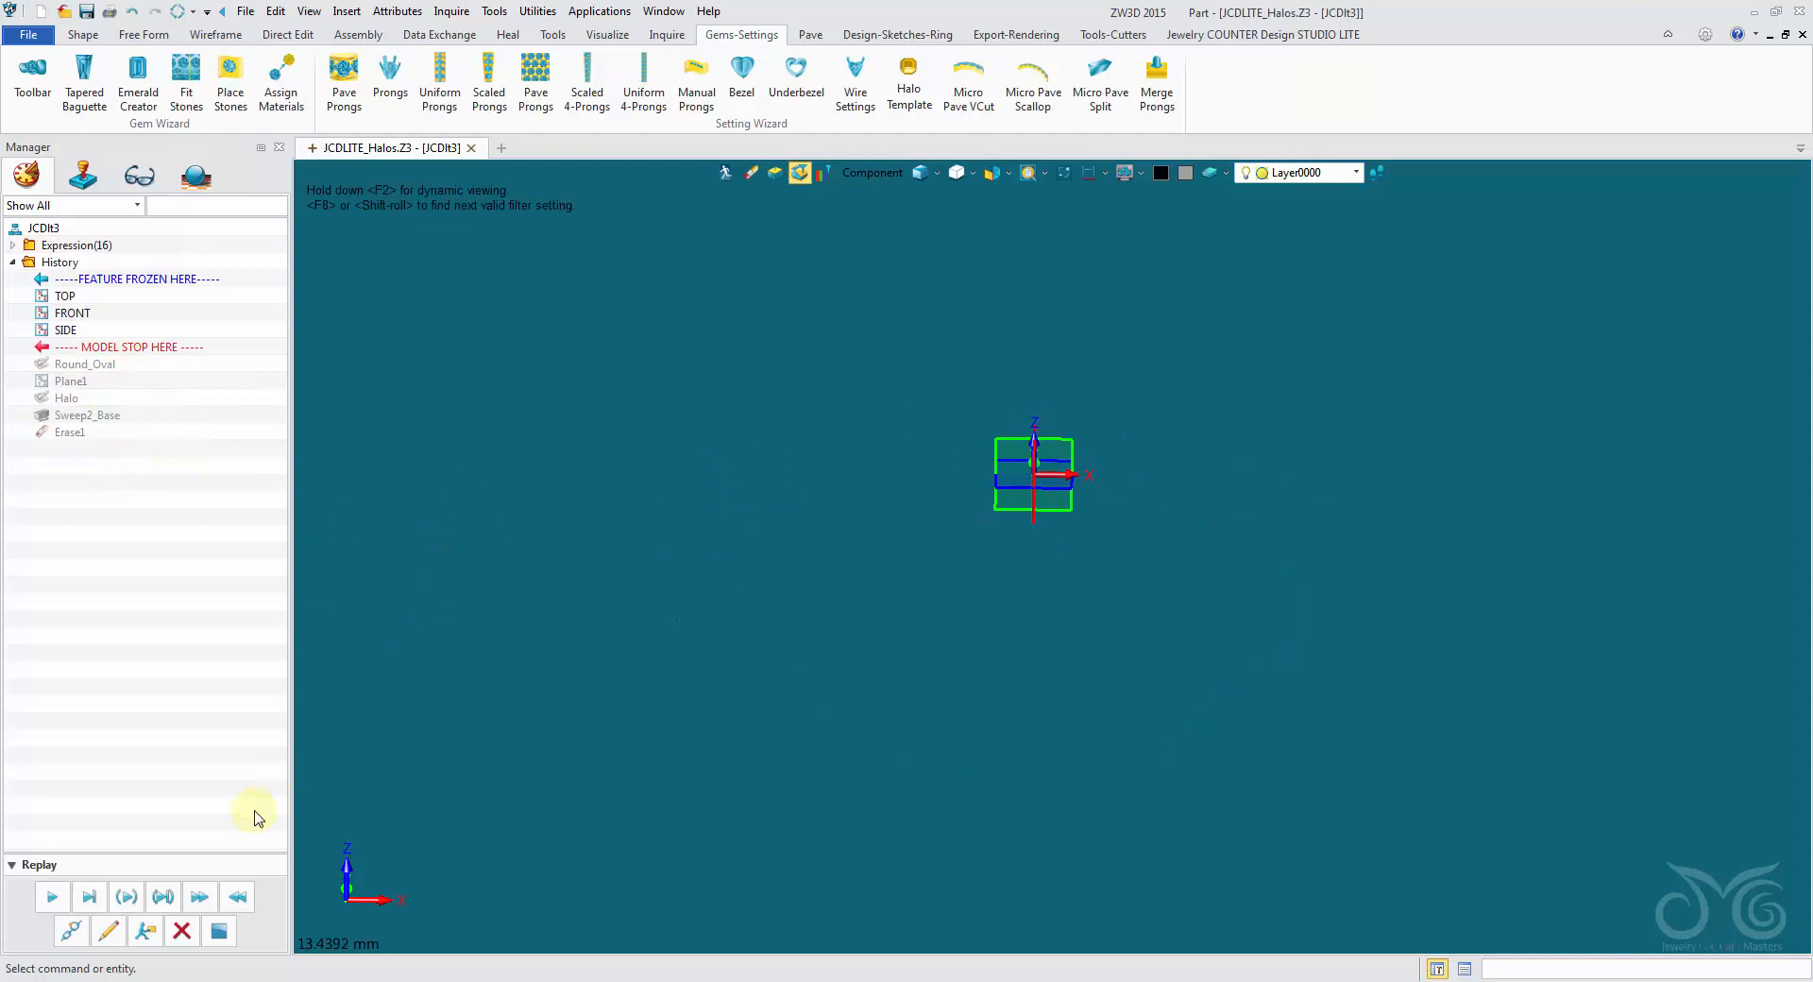
- Replay the Round_Oval sketch in the halo's history and unblank it
{"action": "left_click", "coordinate": [54, 899]}
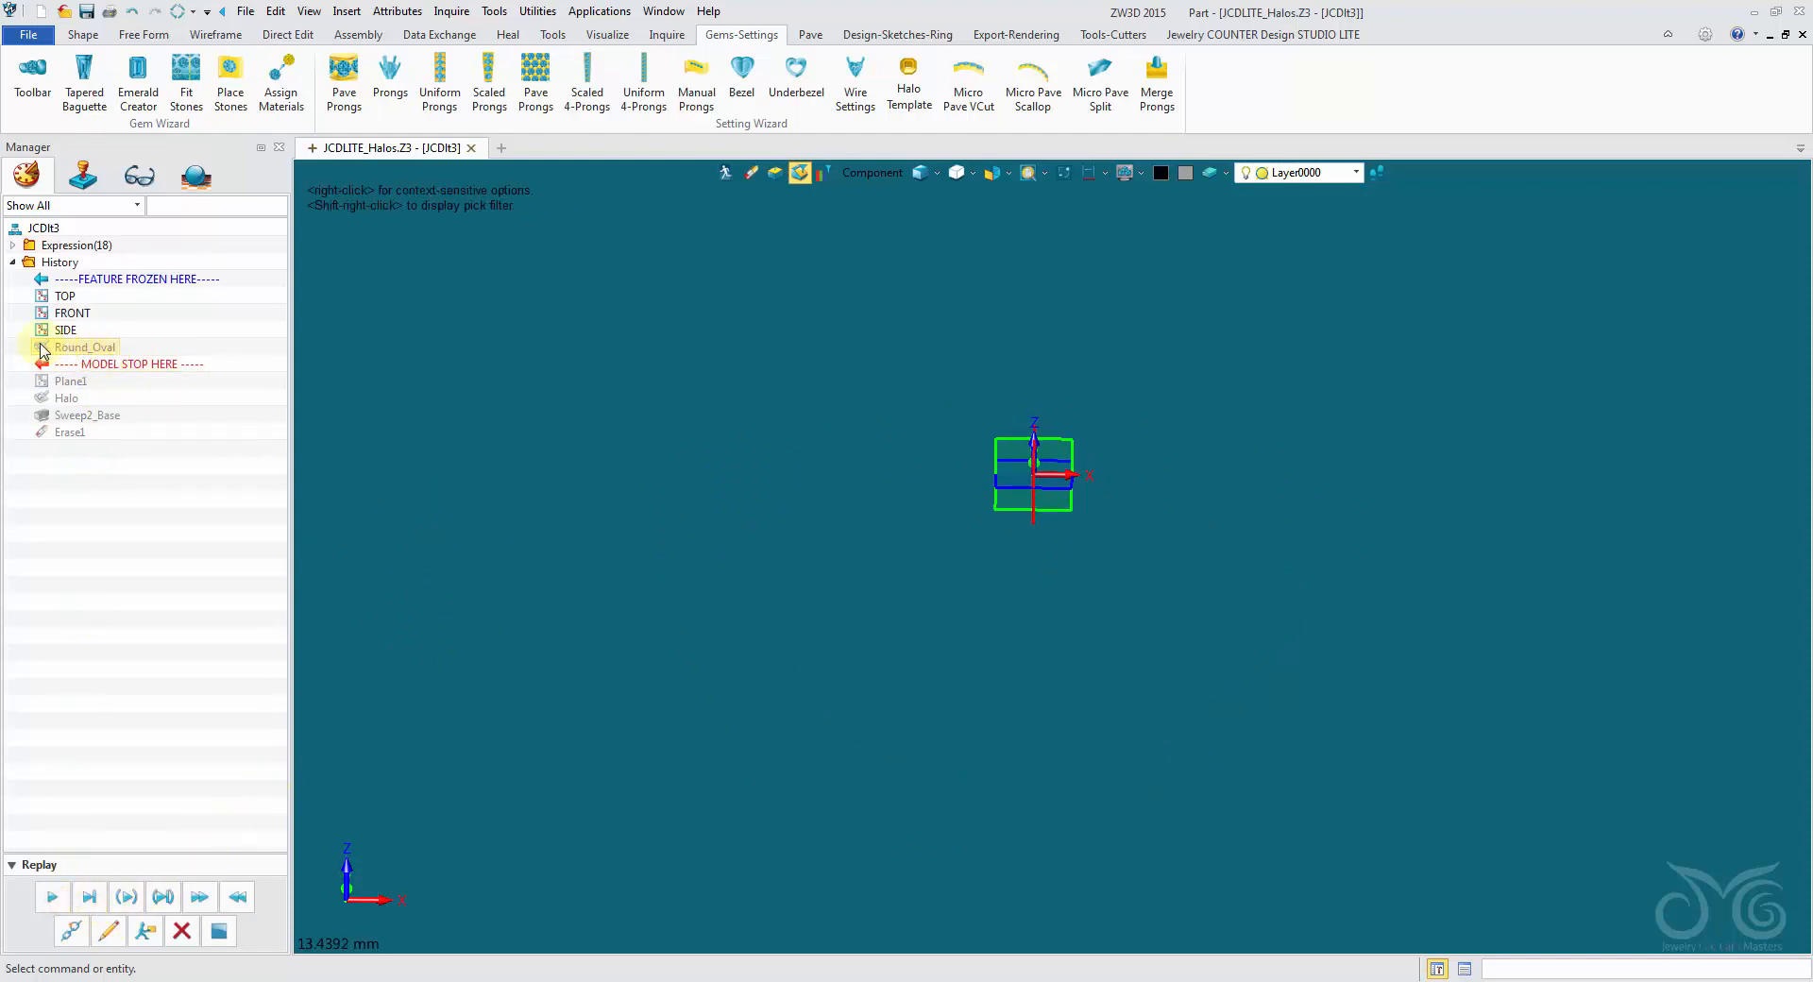
{"action": "right_click", "coordinate": [83, 346]}
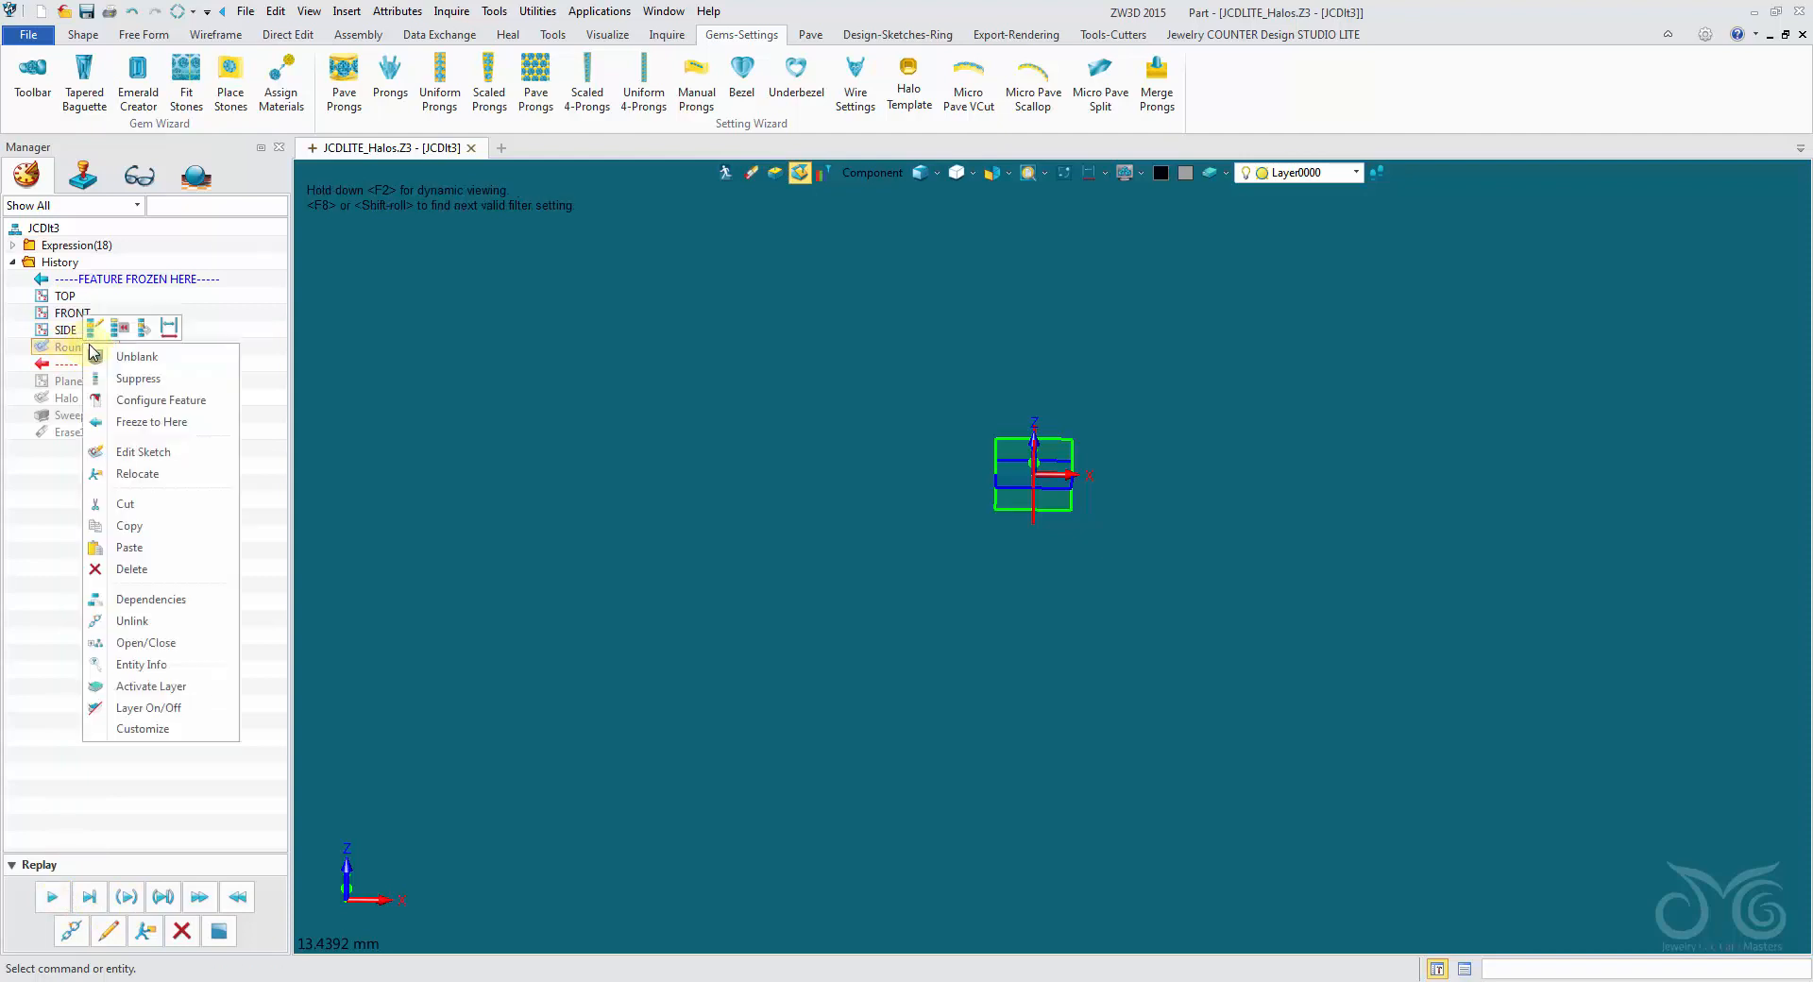
{"action": "left_click", "coordinate": [106, 357]}
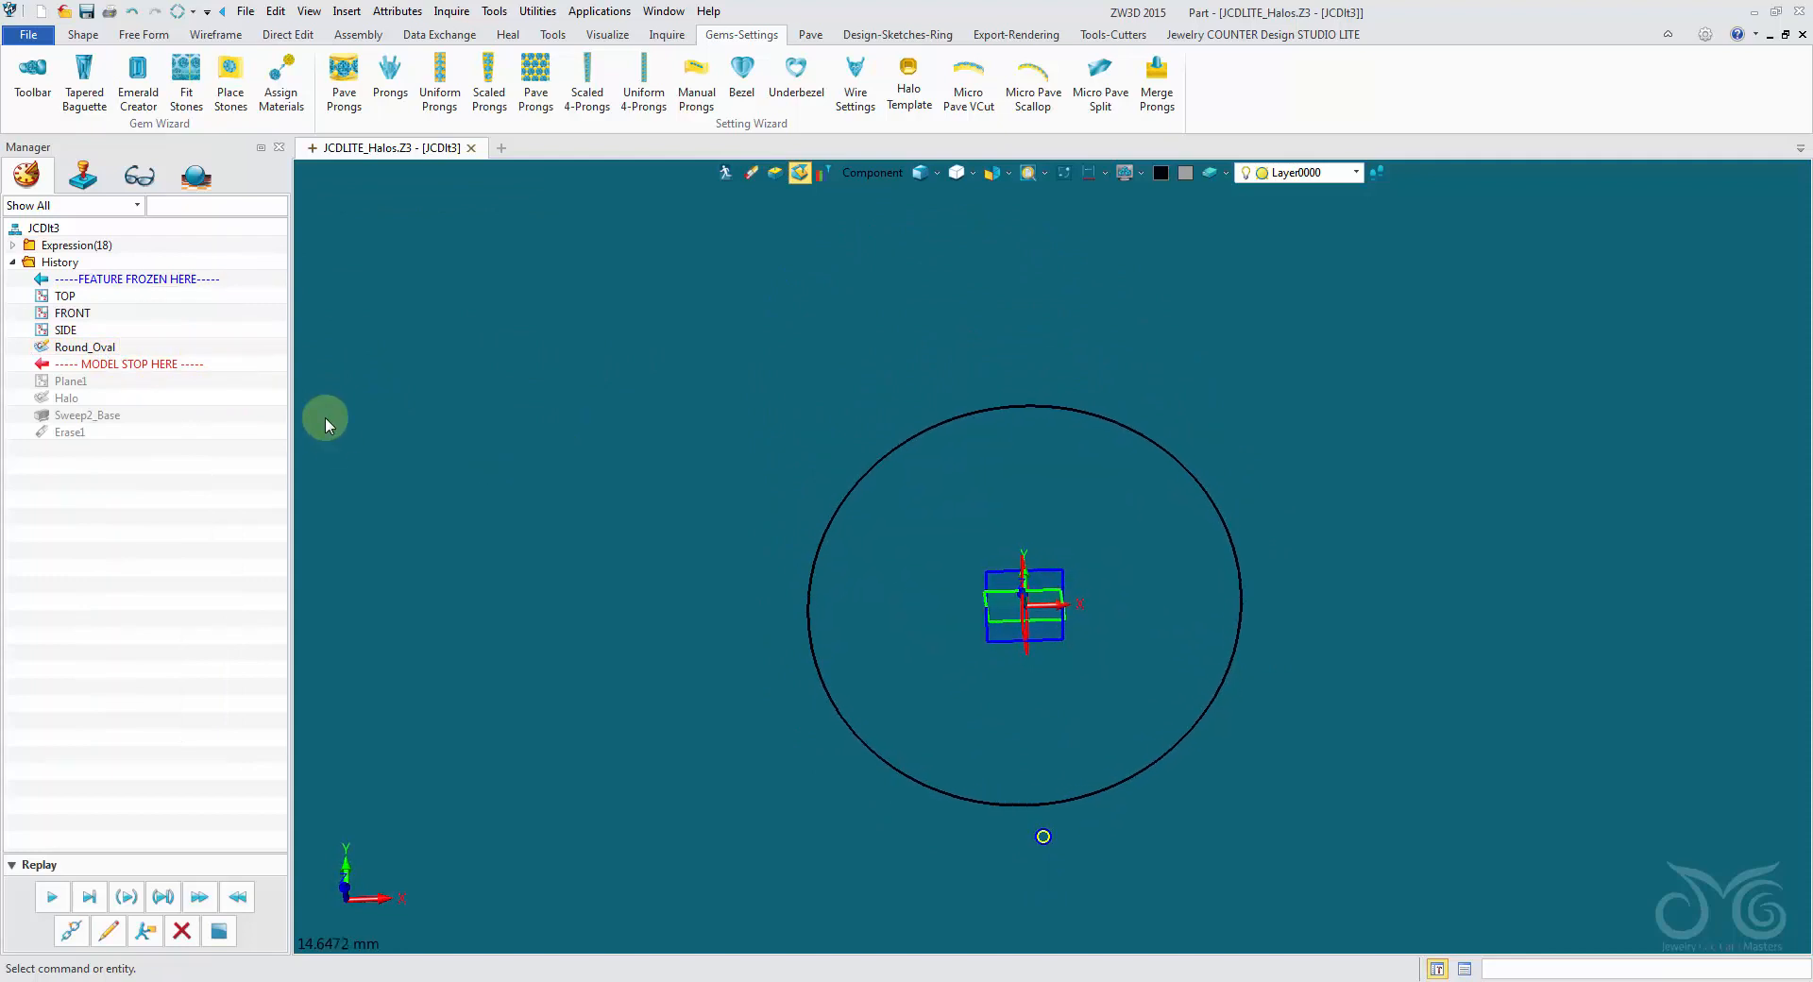
- Replay Plane1 and the Halo sketch, and unblank the Halo profile sketch
{"action": "left_click", "coordinate": [53, 902]}
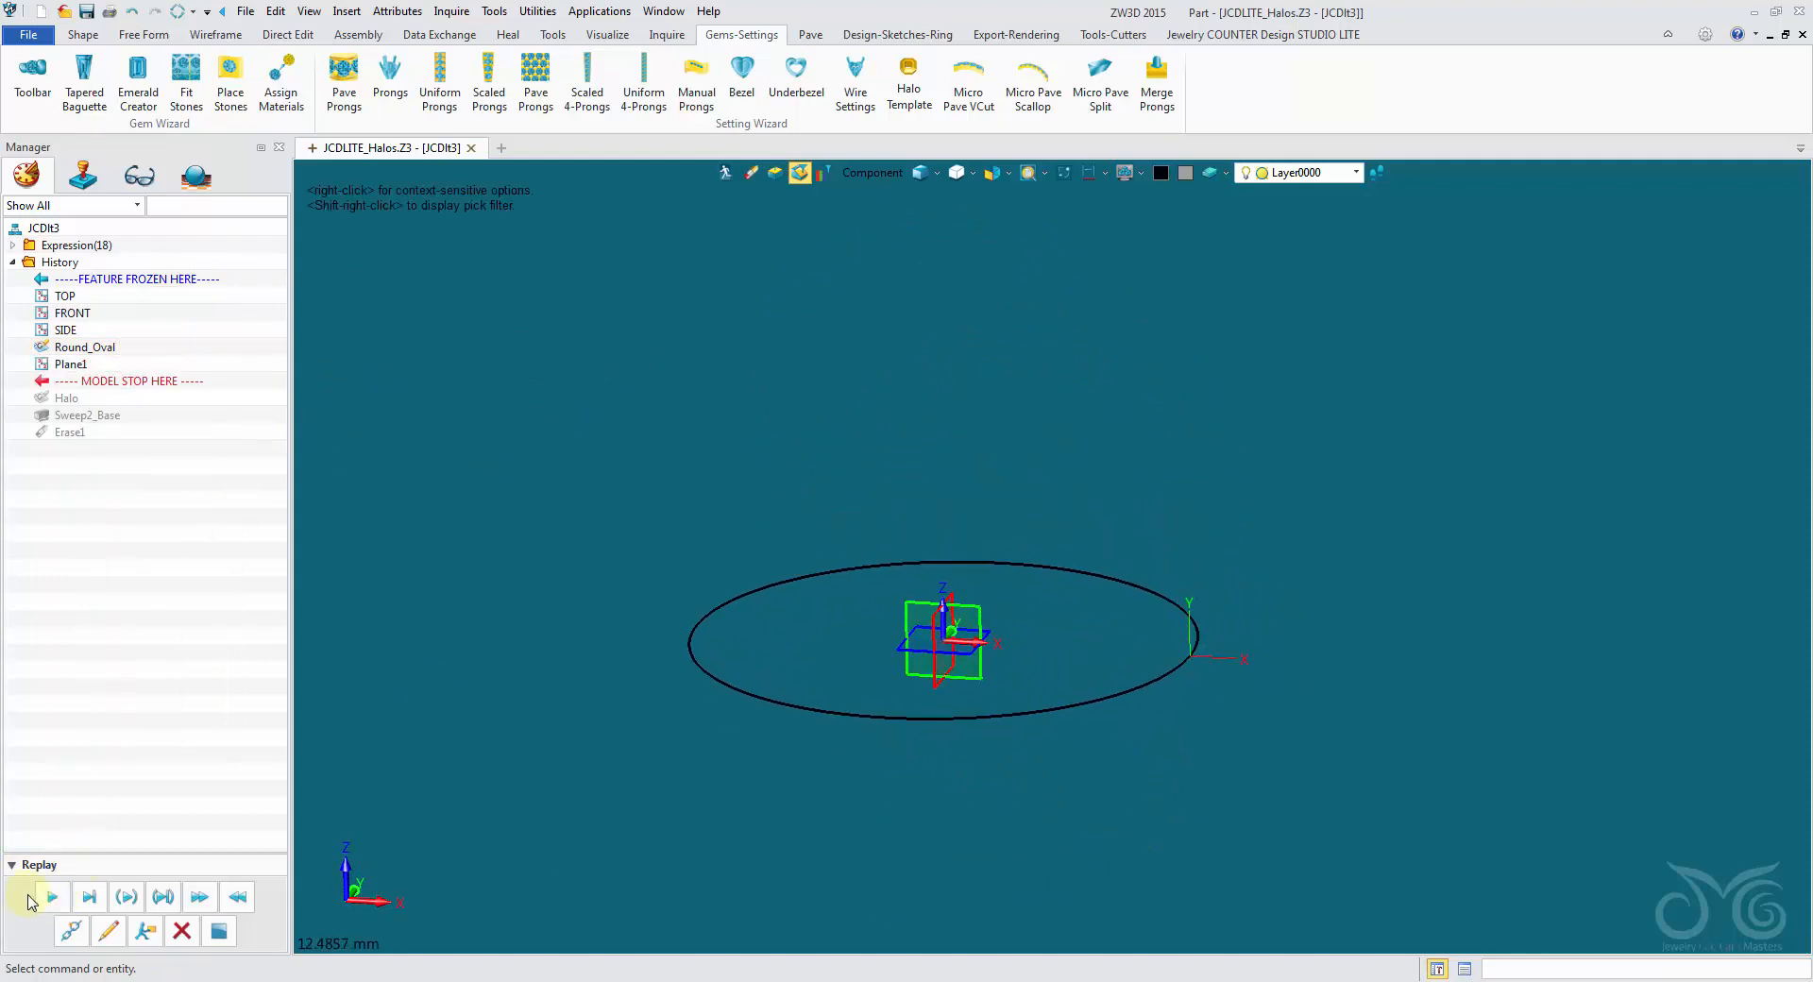
{"action": "left_click", "coordinate": [53, 903]}
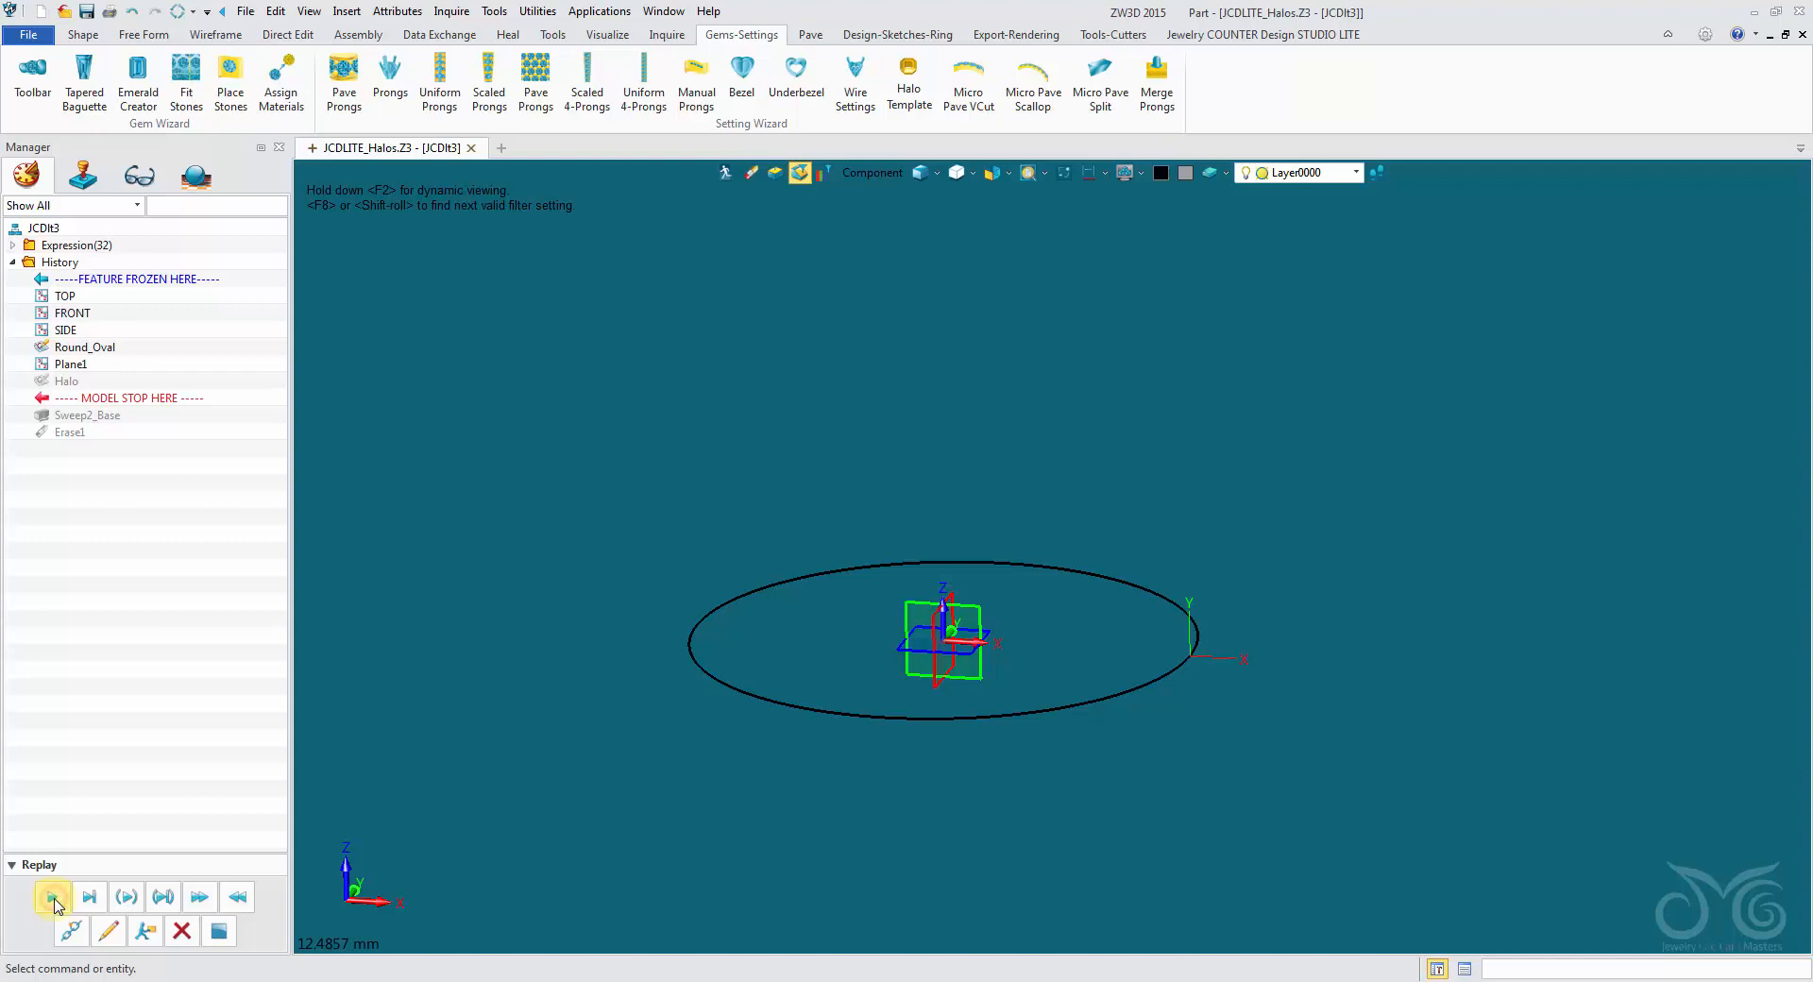
{"action": "right_click", "coordinate": [85, 380]}
{"action": "left_click", "coordinate": [127, 394]}
{"action": "right_click_drag", "start_coordinate": [434, 448], "coordinate": [449, 445]}
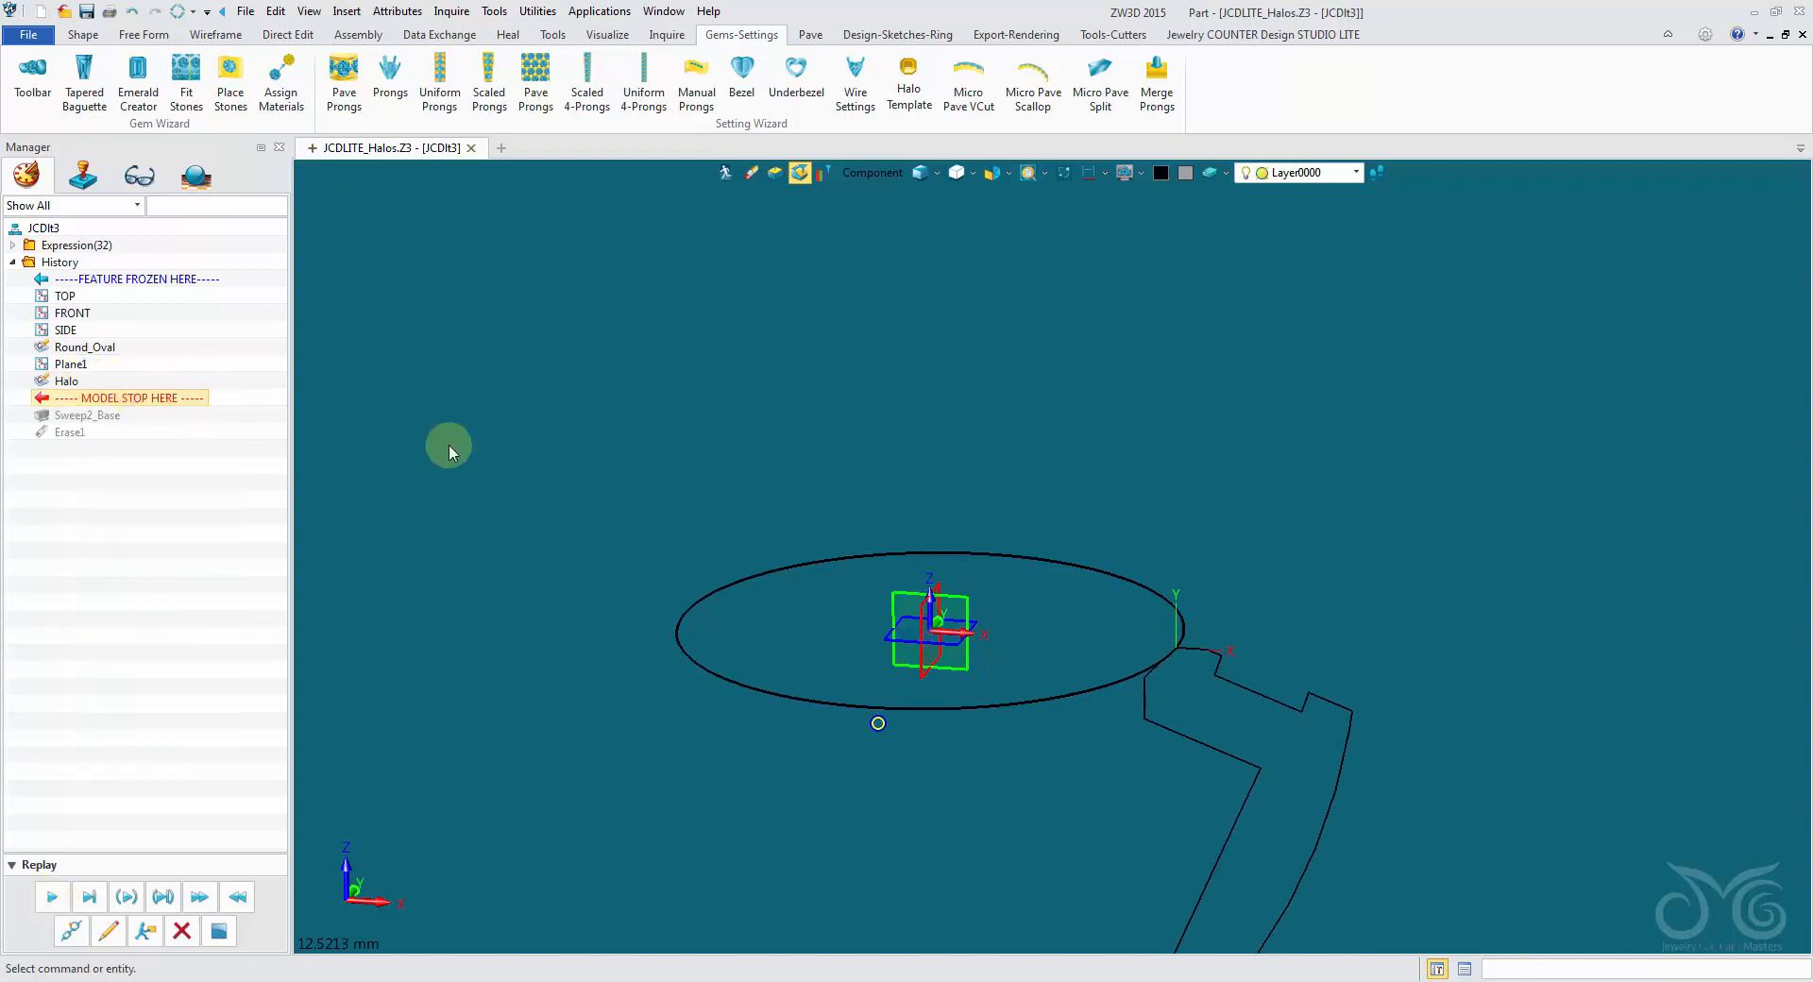
- Examine the profile against the round path, replay Sweep2_Base and Erase1, and return to the assembly
{"action": "scroll", "coordinate": [491, 461], "scroll_direction": "down", "scroll_amount": 1}
{"action": "mouse_move", "coordinate": [539, 491]}
{"action": "right_mouse_down"}
{"action": "mouse_move", "coordinate": [568, 481]}
{"action": "mouse_move", "coordinate": [1232, 728]}
{"action": "mouse_move", "coordinate": [1165, 516]}
{"action": "mouse_move", "coordinate": [1133, 485]}
{"action": "right_mouse_up"}
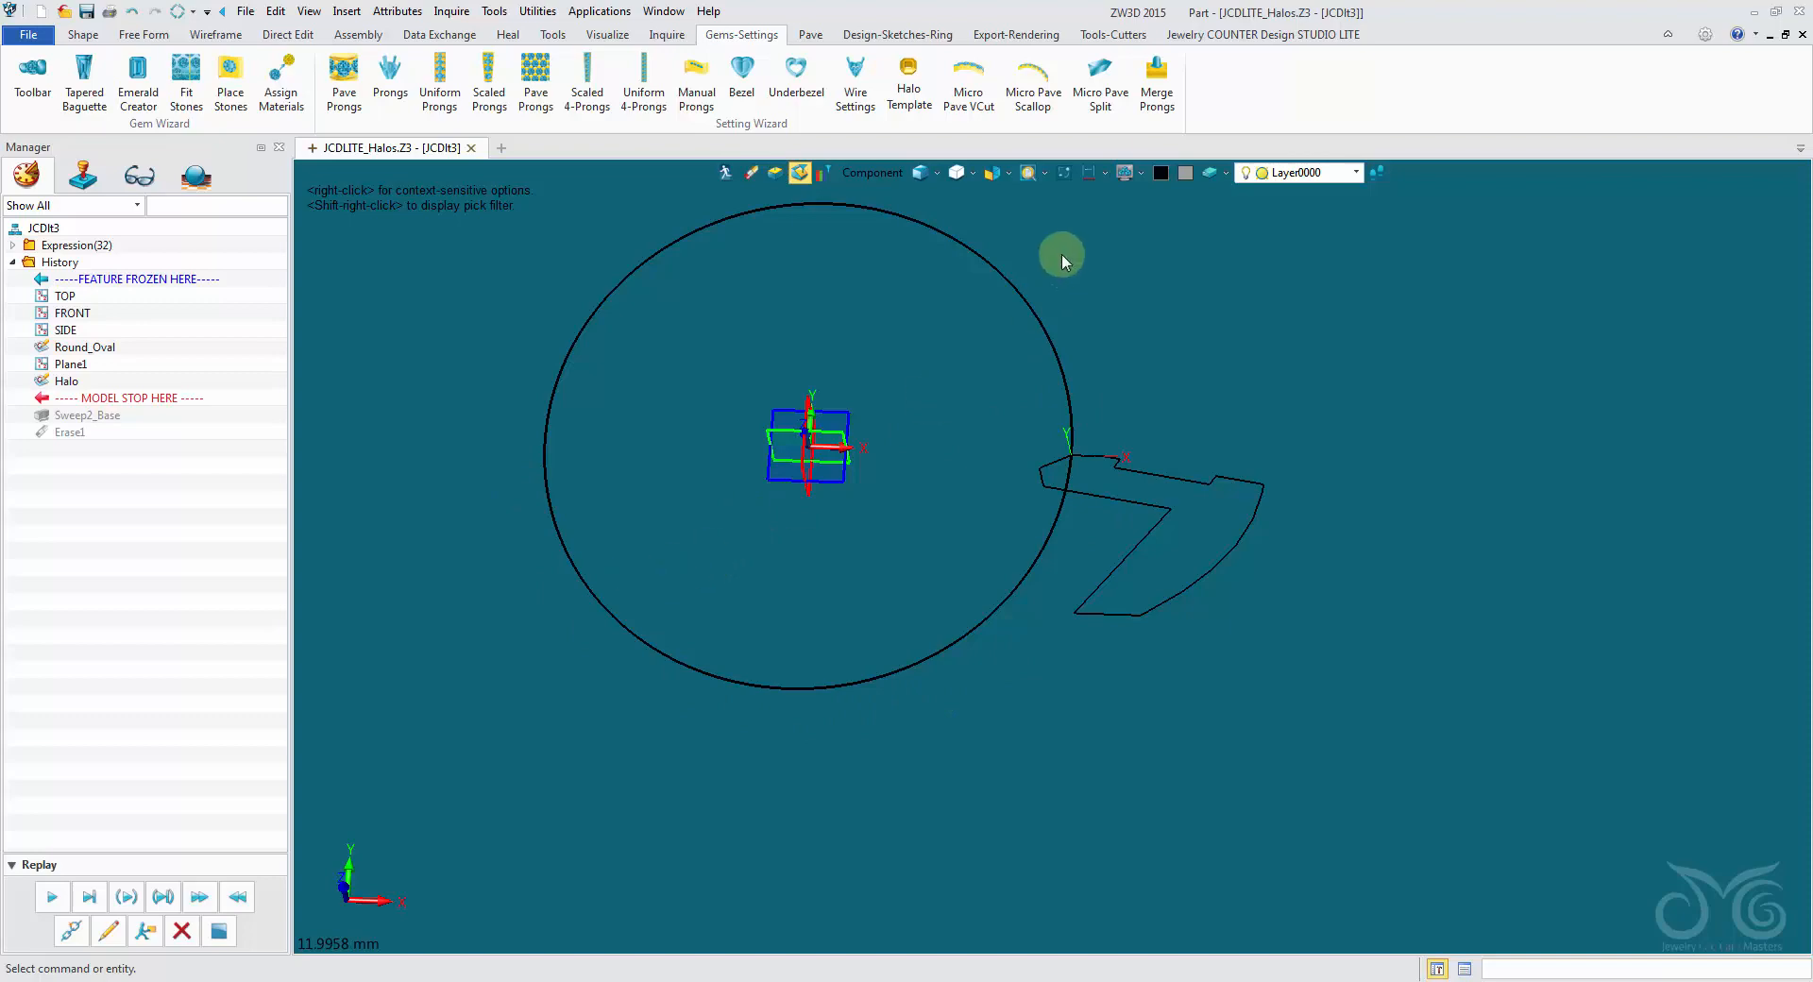
{"action": "right_click_drag", "start_coordinate": [625, 453], "coordinate": [133, 780]}
{"action": "left_click", "coordinate": [51, 899]}
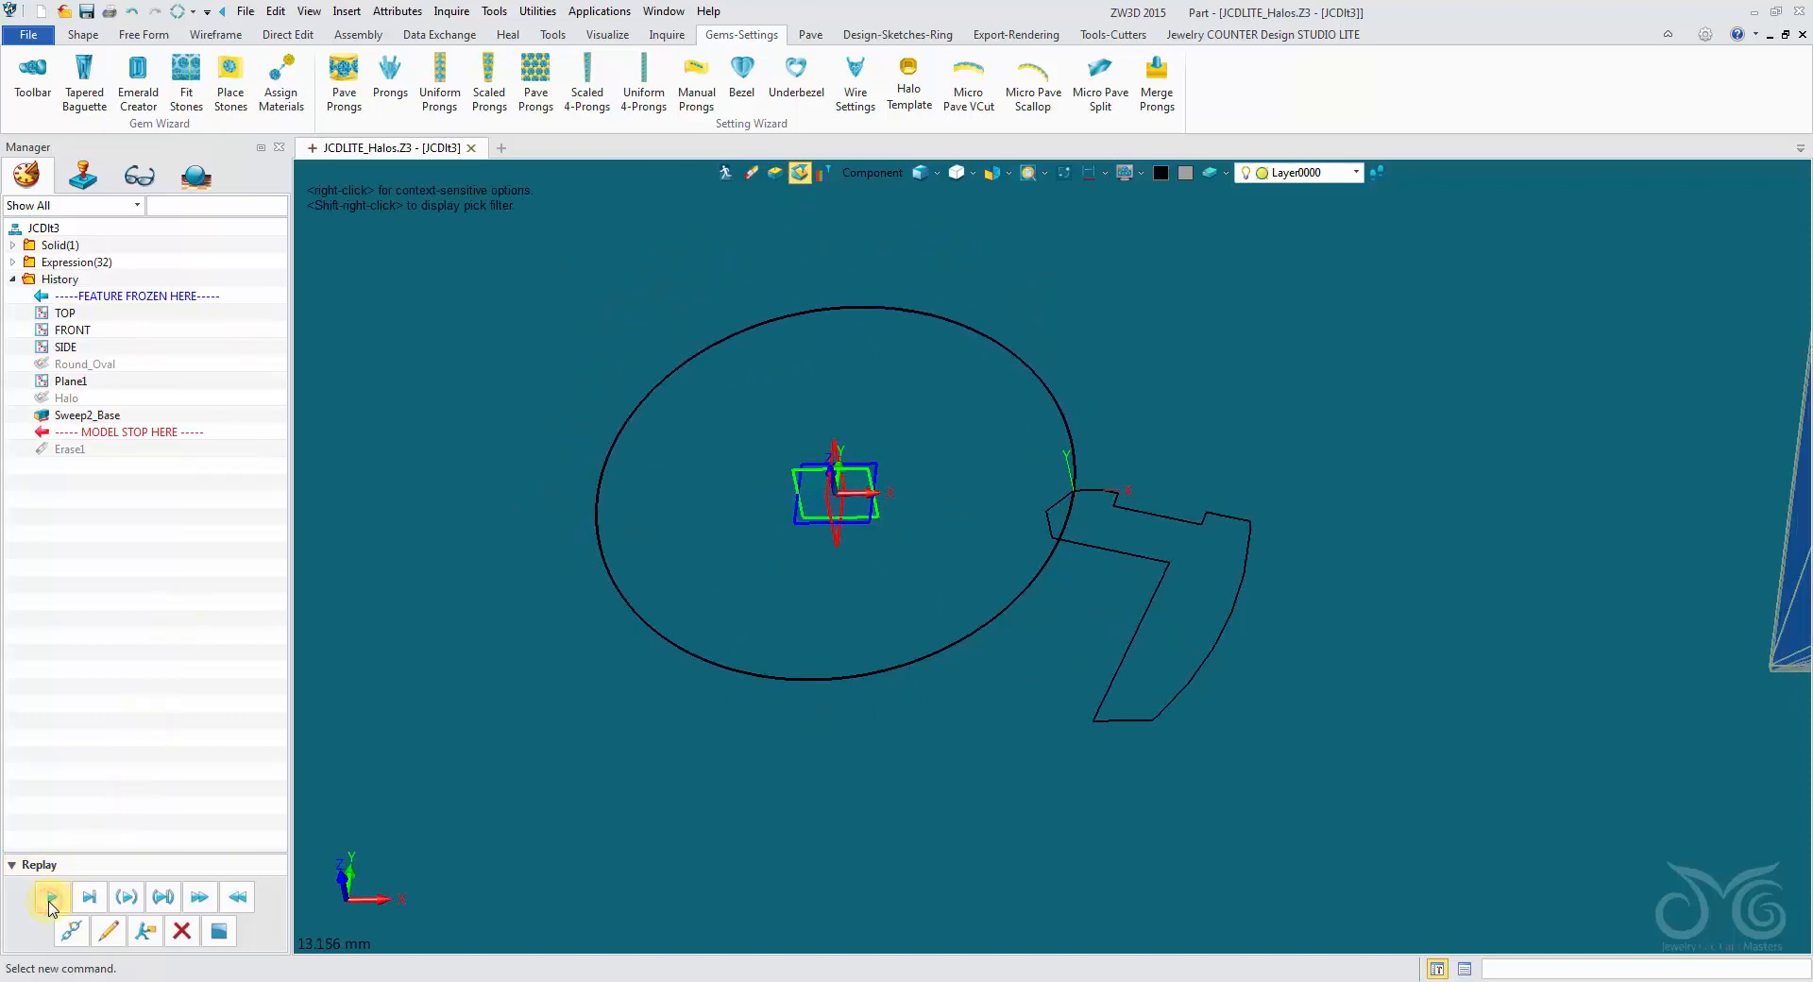
{"action": "mouse_move", "coordinate": [971, 648]}
{"action": "right_mouse_down"}
{"action": "mouse_move", "coordinate": [1004, 514]}
{"action": "mouse_move", "coordinate": [587, 376]}
{"action": "mouse_move", "coordinate": [143, 917]}
{"action": "mouse_move", "coordinate": [708, 562]}
{"action": "mouse_move", "coordinate": [696, 377]}
{"action": "mouse_move", "coordinate": [732, 526]}
{"action": "right_mouse_up"}
{"action": "left_click", "coordinate": [52, 897]}
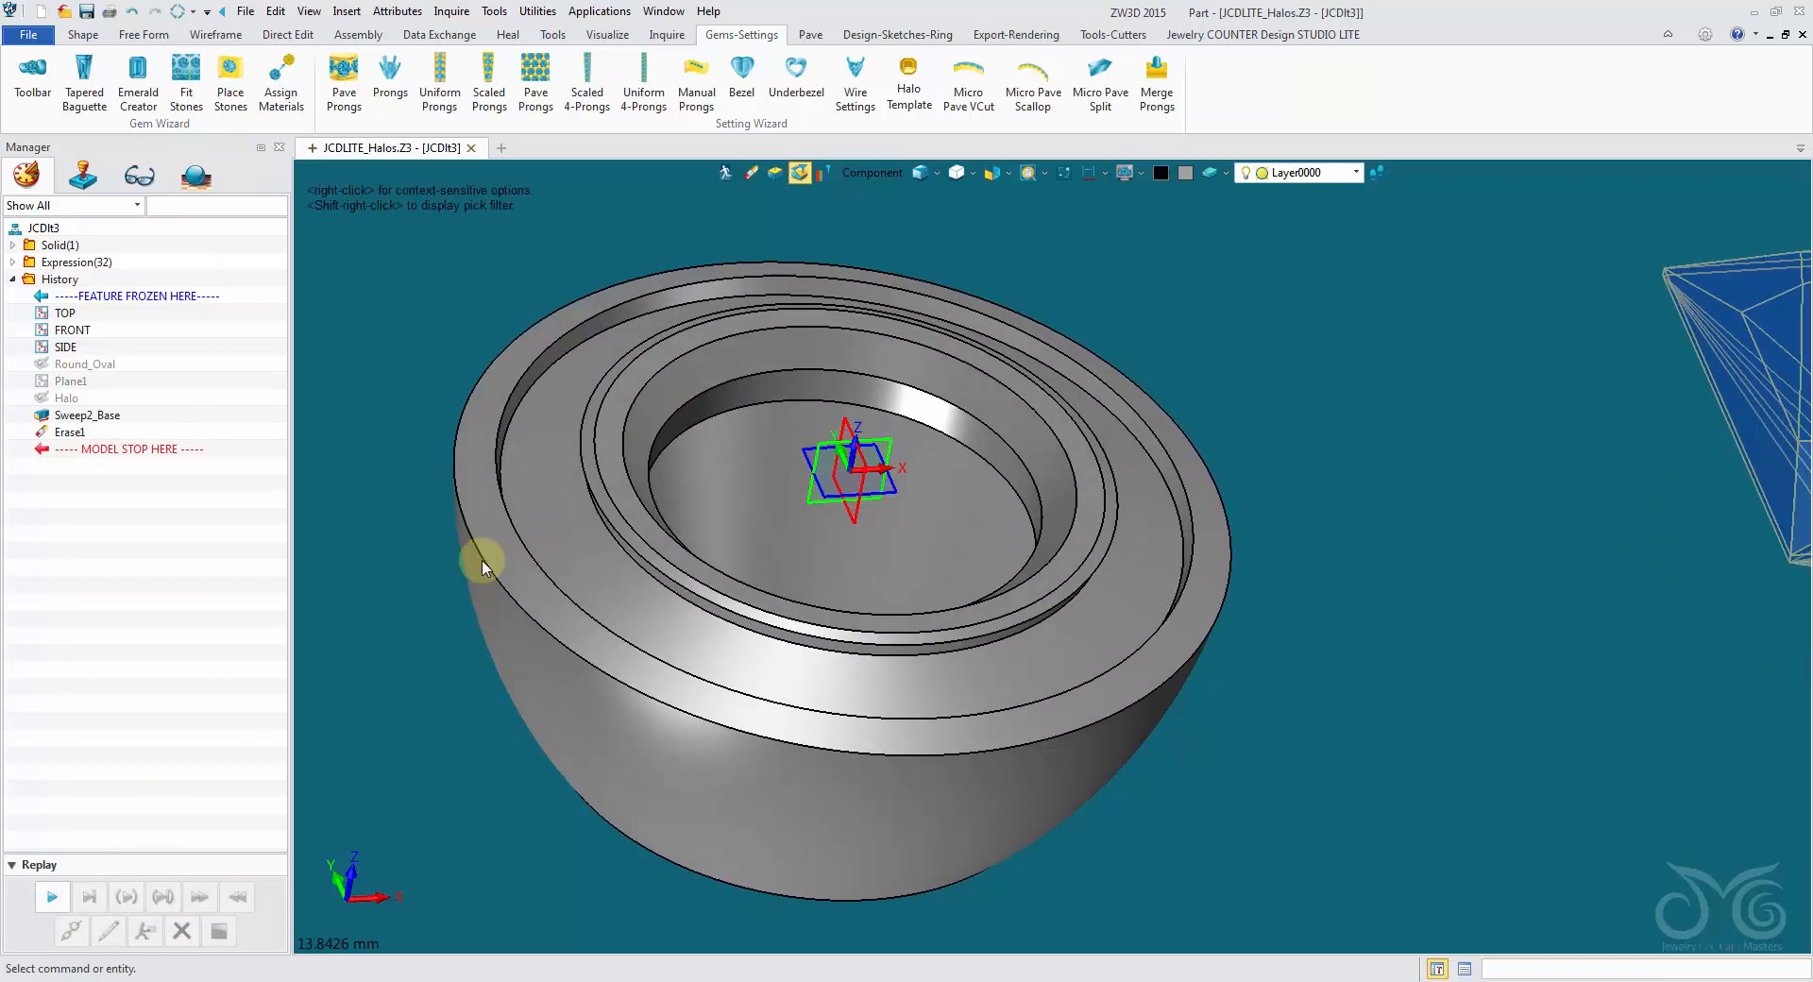
{"action": "left_click", "coordinate": [726, 175]}
- Load the round halo into the Tweak Tool with all its parameters shown, set Gem Width to 6, and apply the preview
{"action": "right_click_drag", "start_coordinate": [718, 199], "coordinate": [507, 374]}
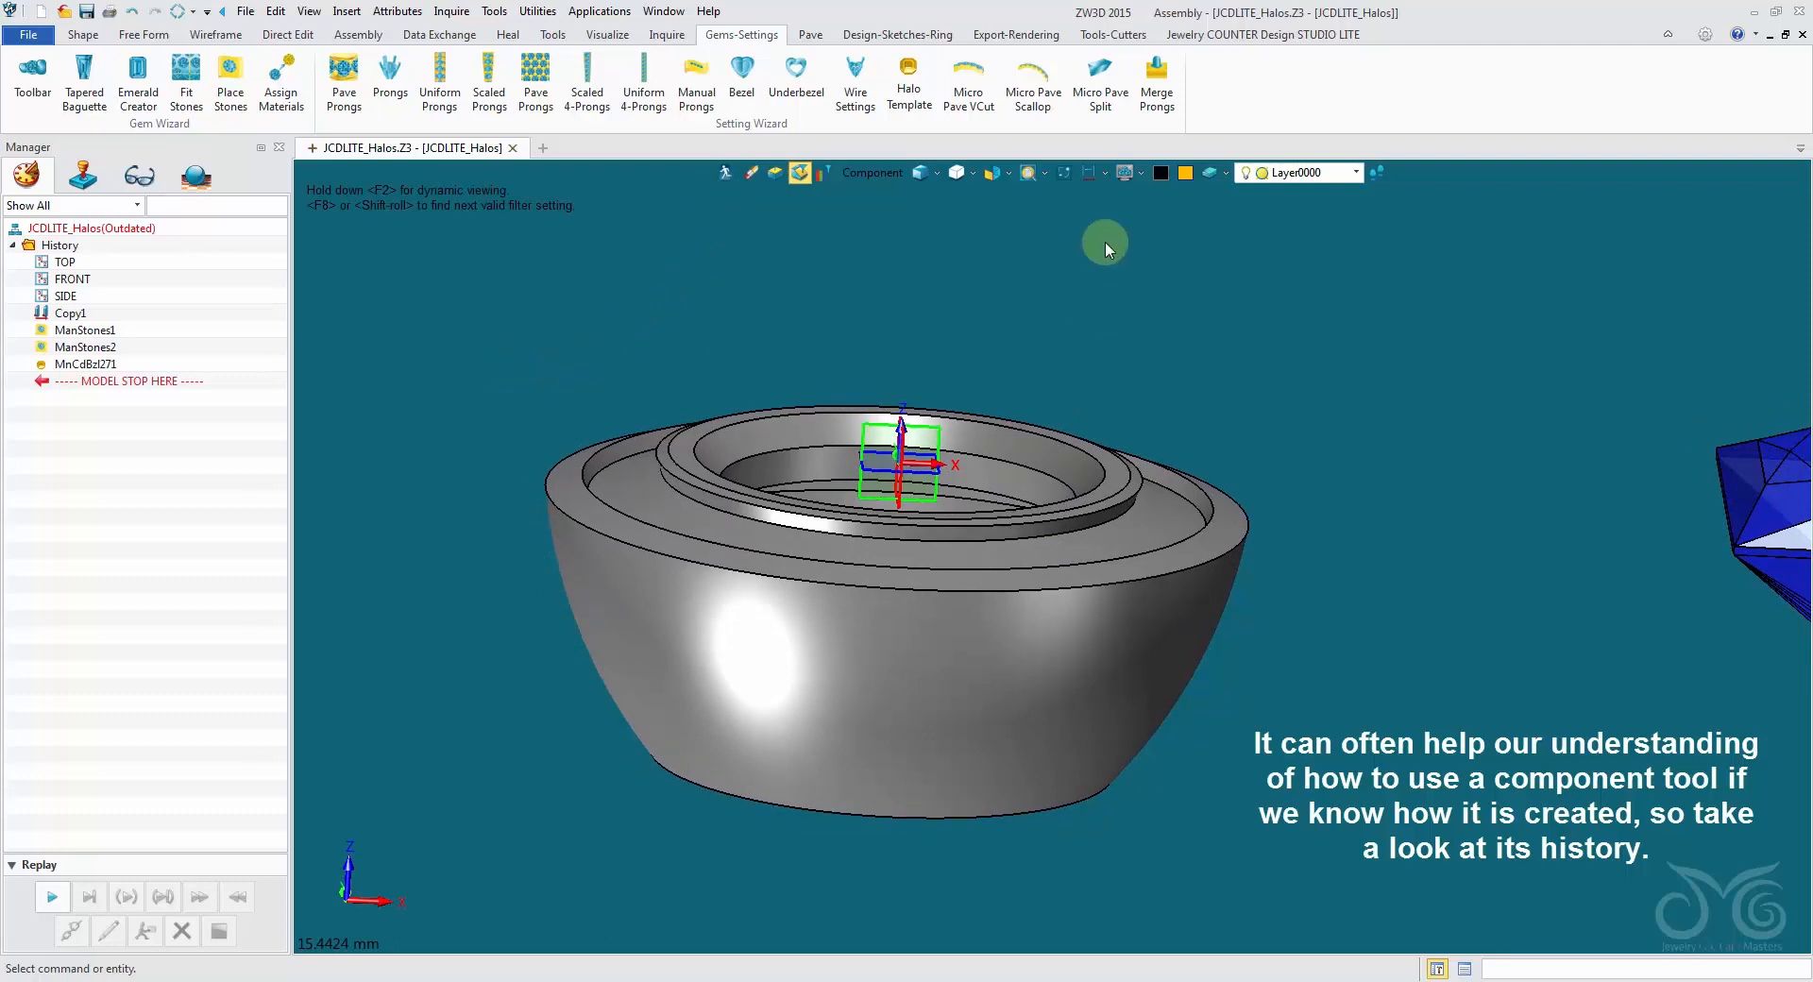
{"action": "left_click", "coordinate": [1101, 36]}
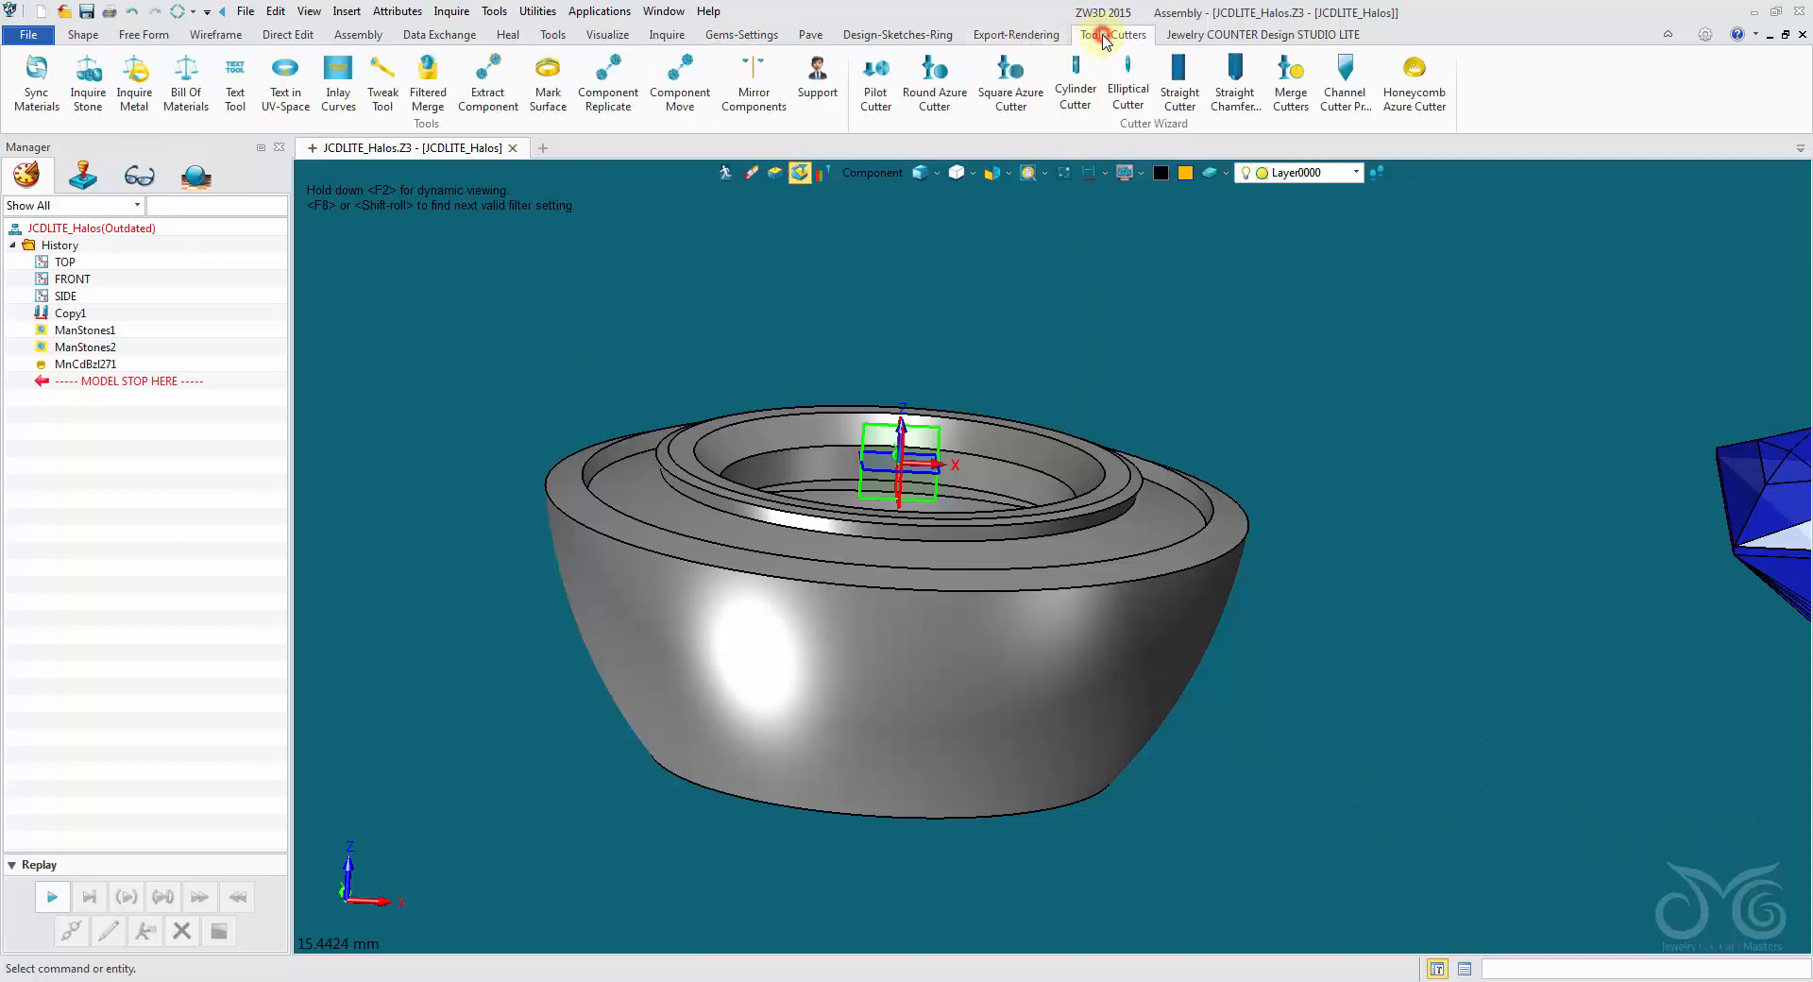
{"action": "left_click", "coordinate": [382, 80]}
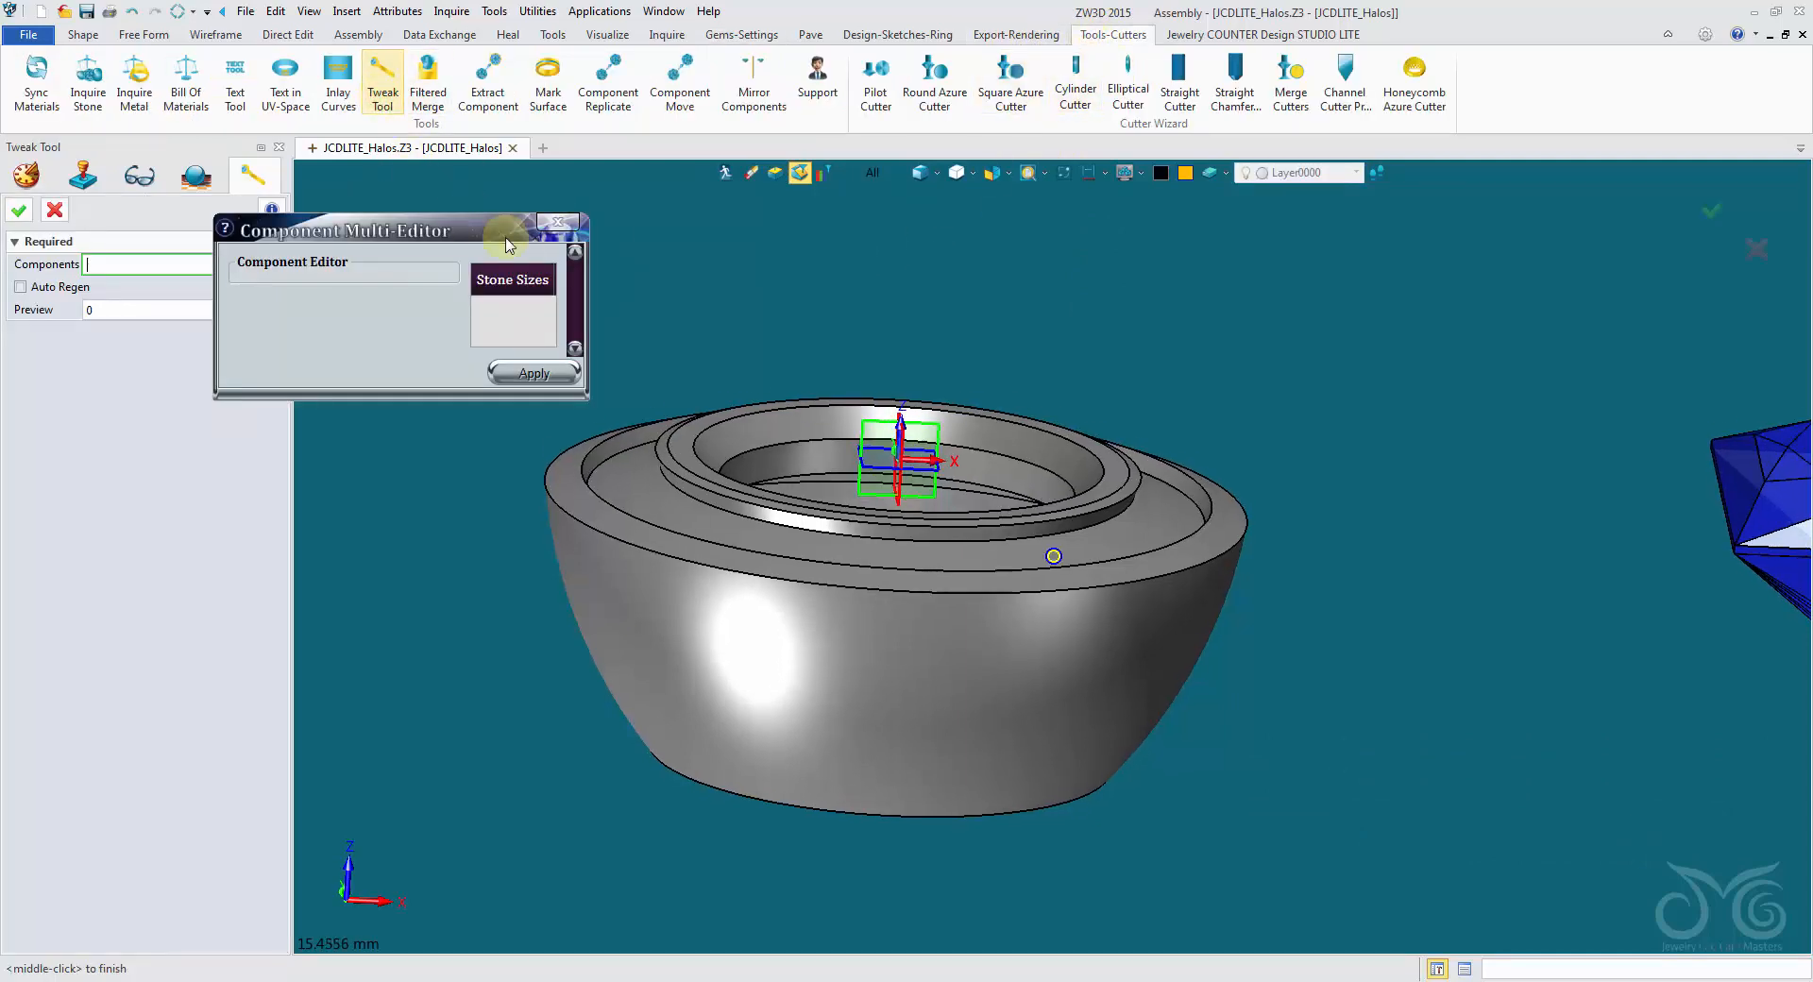
{"action": "left_click", "coordinate": [639, 579]}
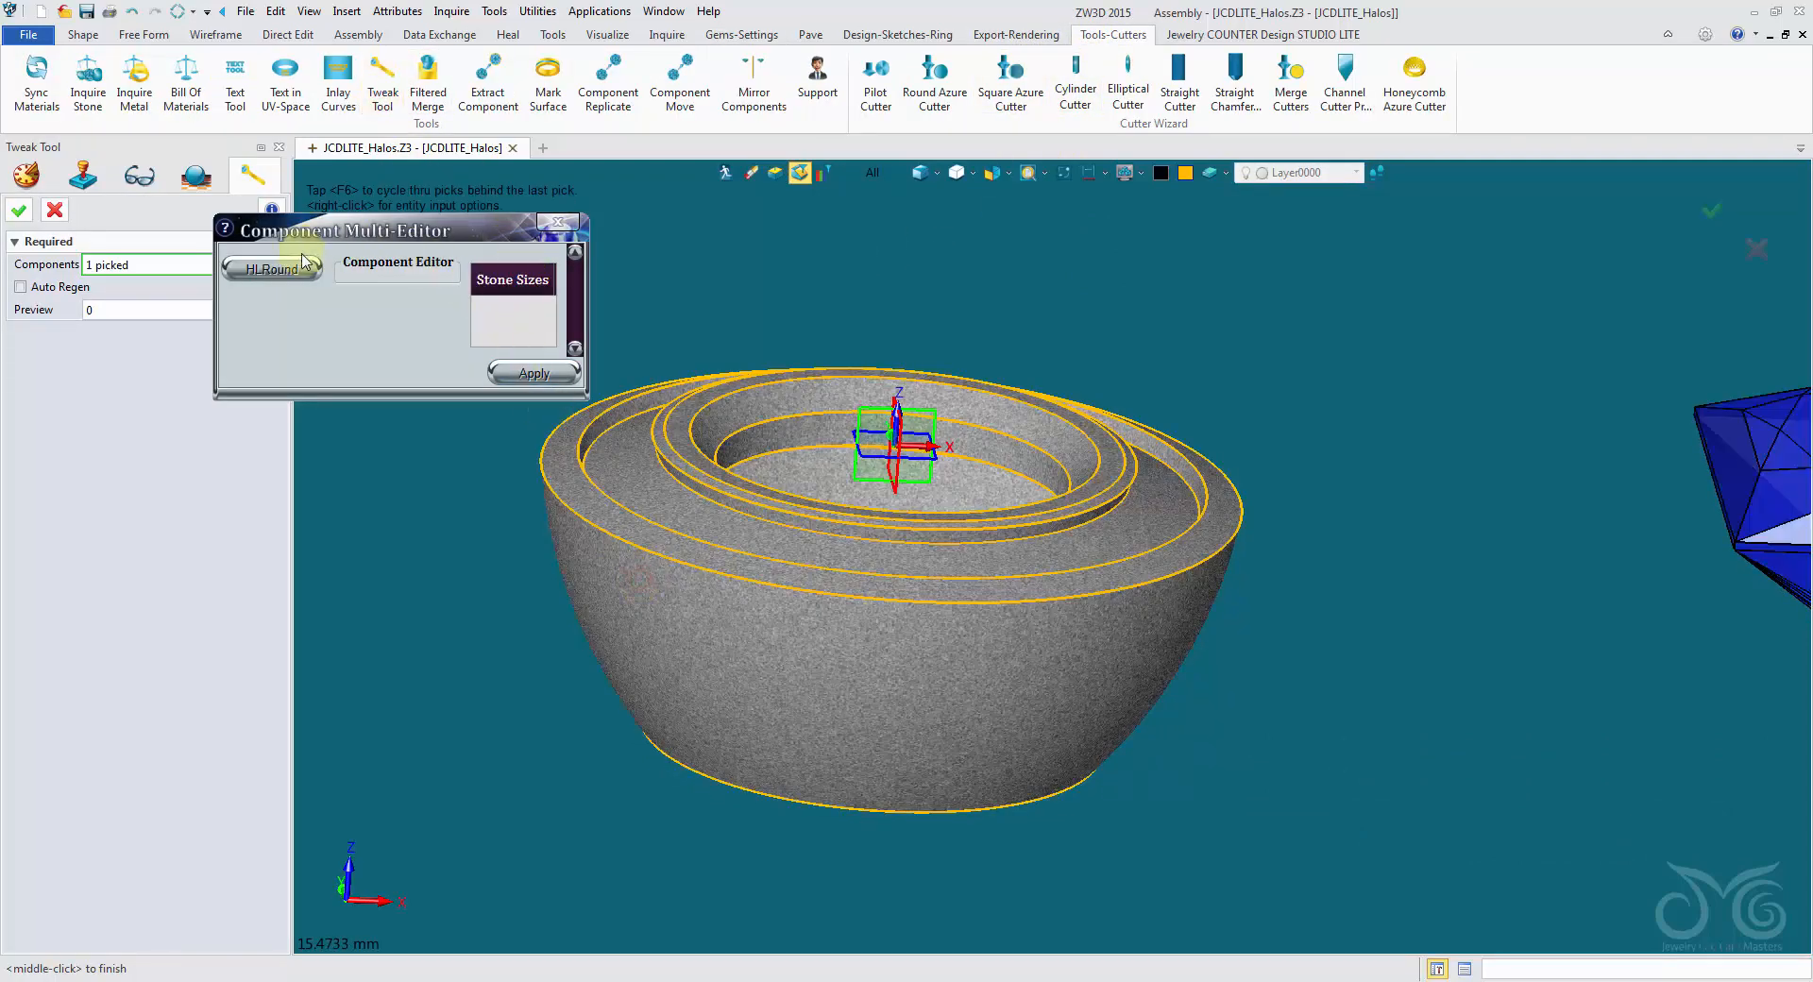
{"action": "left_click", "coordinate": [276, 271]}
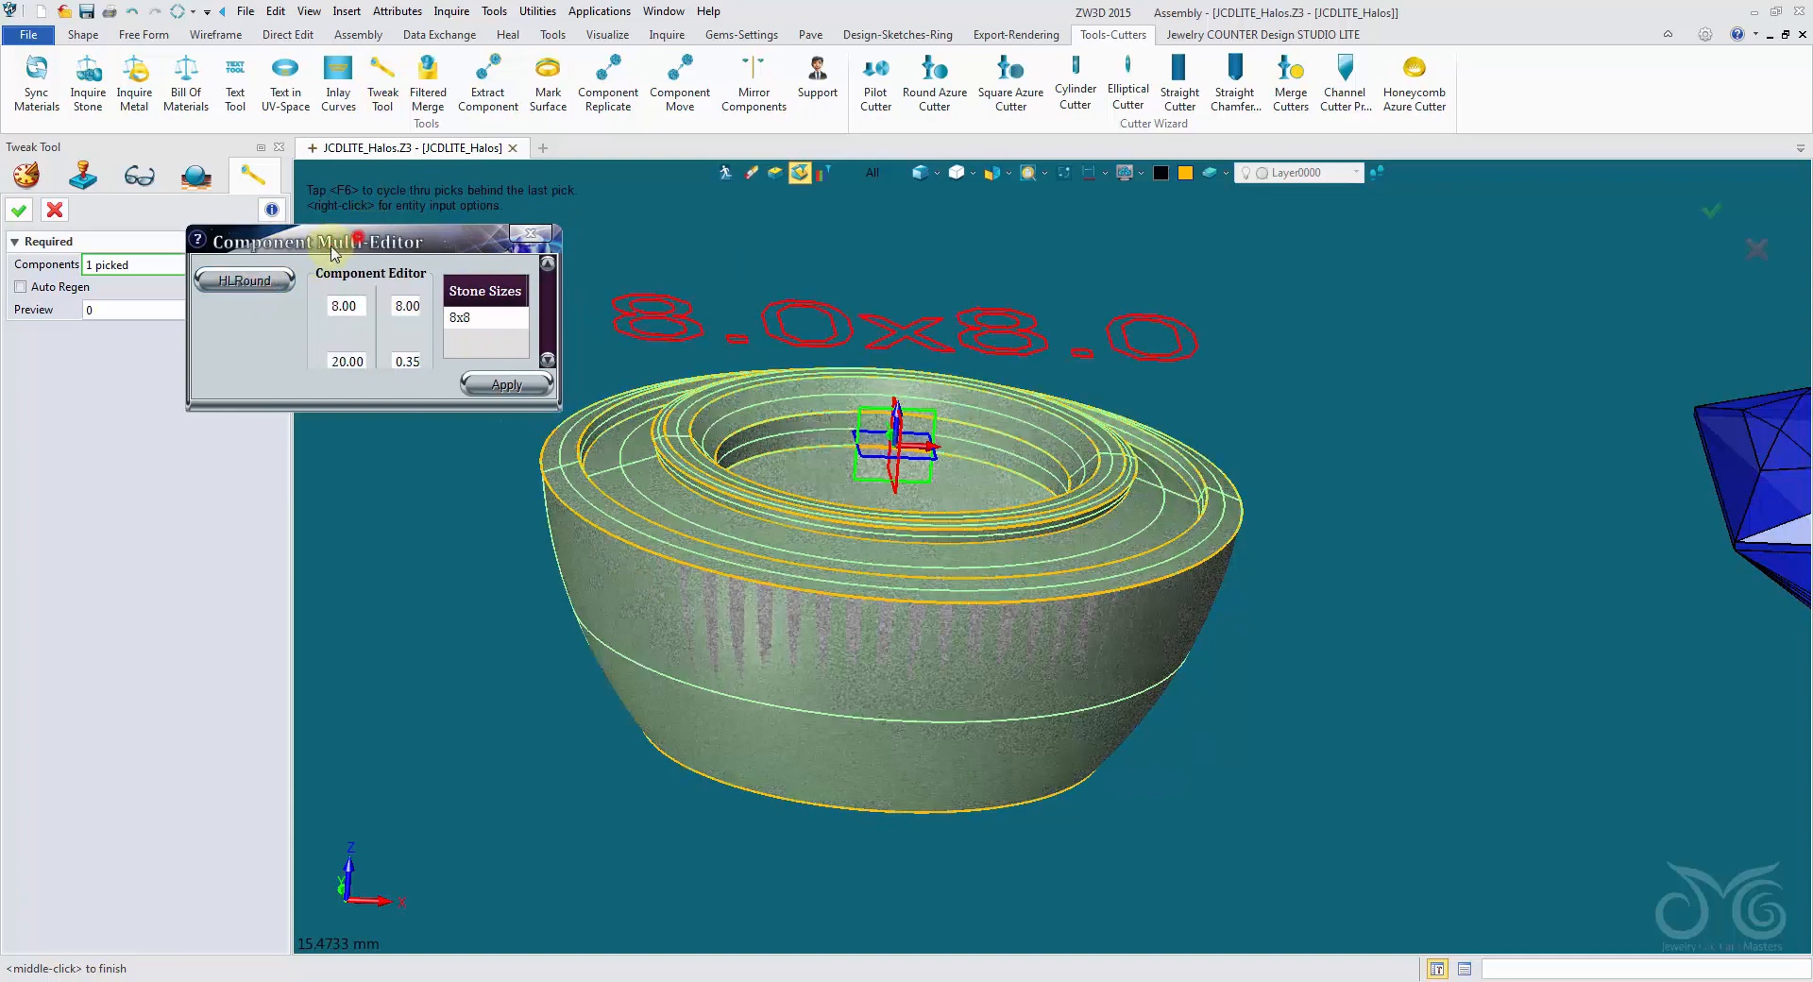
{"action": "left_click_drag", "start_coordinate": [408, 330], "coordinate": [890, 728]}
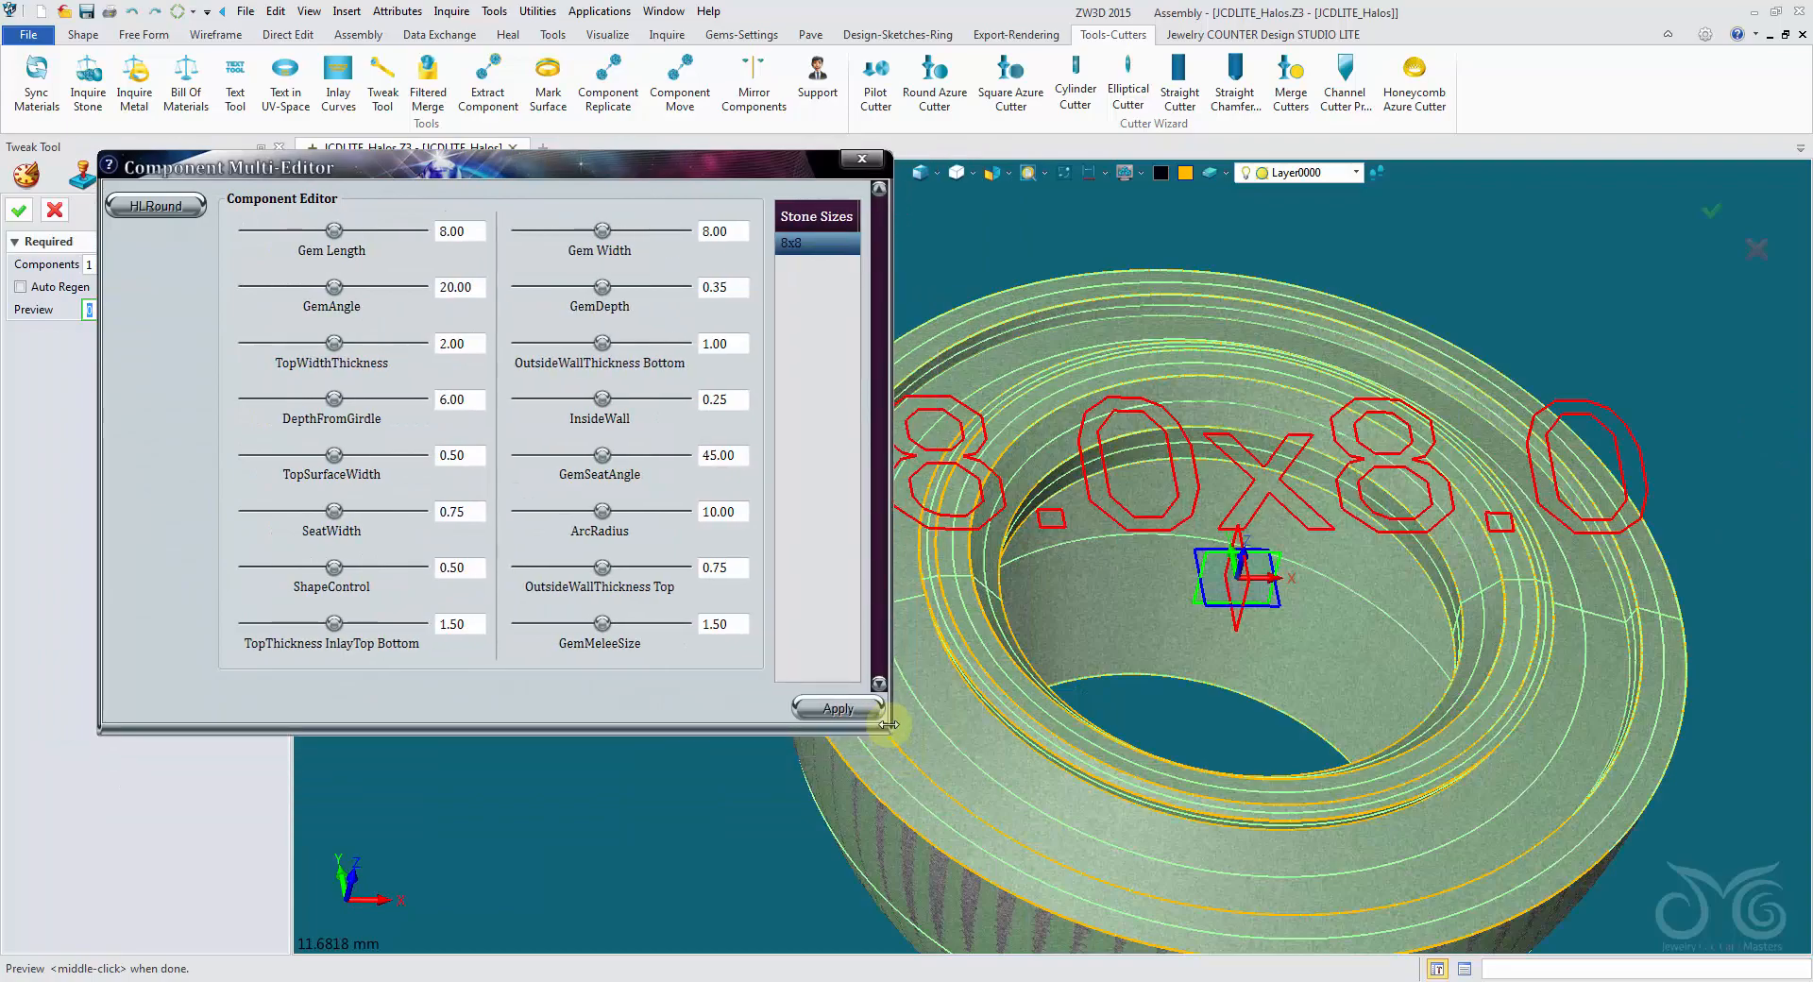
{"action": "mouse_move", "coordinate": [683, 167]}
{"action": "left_mouse_down"}
{"action": "mouse_move", "coordinate": [694, 195]}
{"action": "mouse_move", "coordinate": [695, 164]}
{"action": "left_mouse_up"}
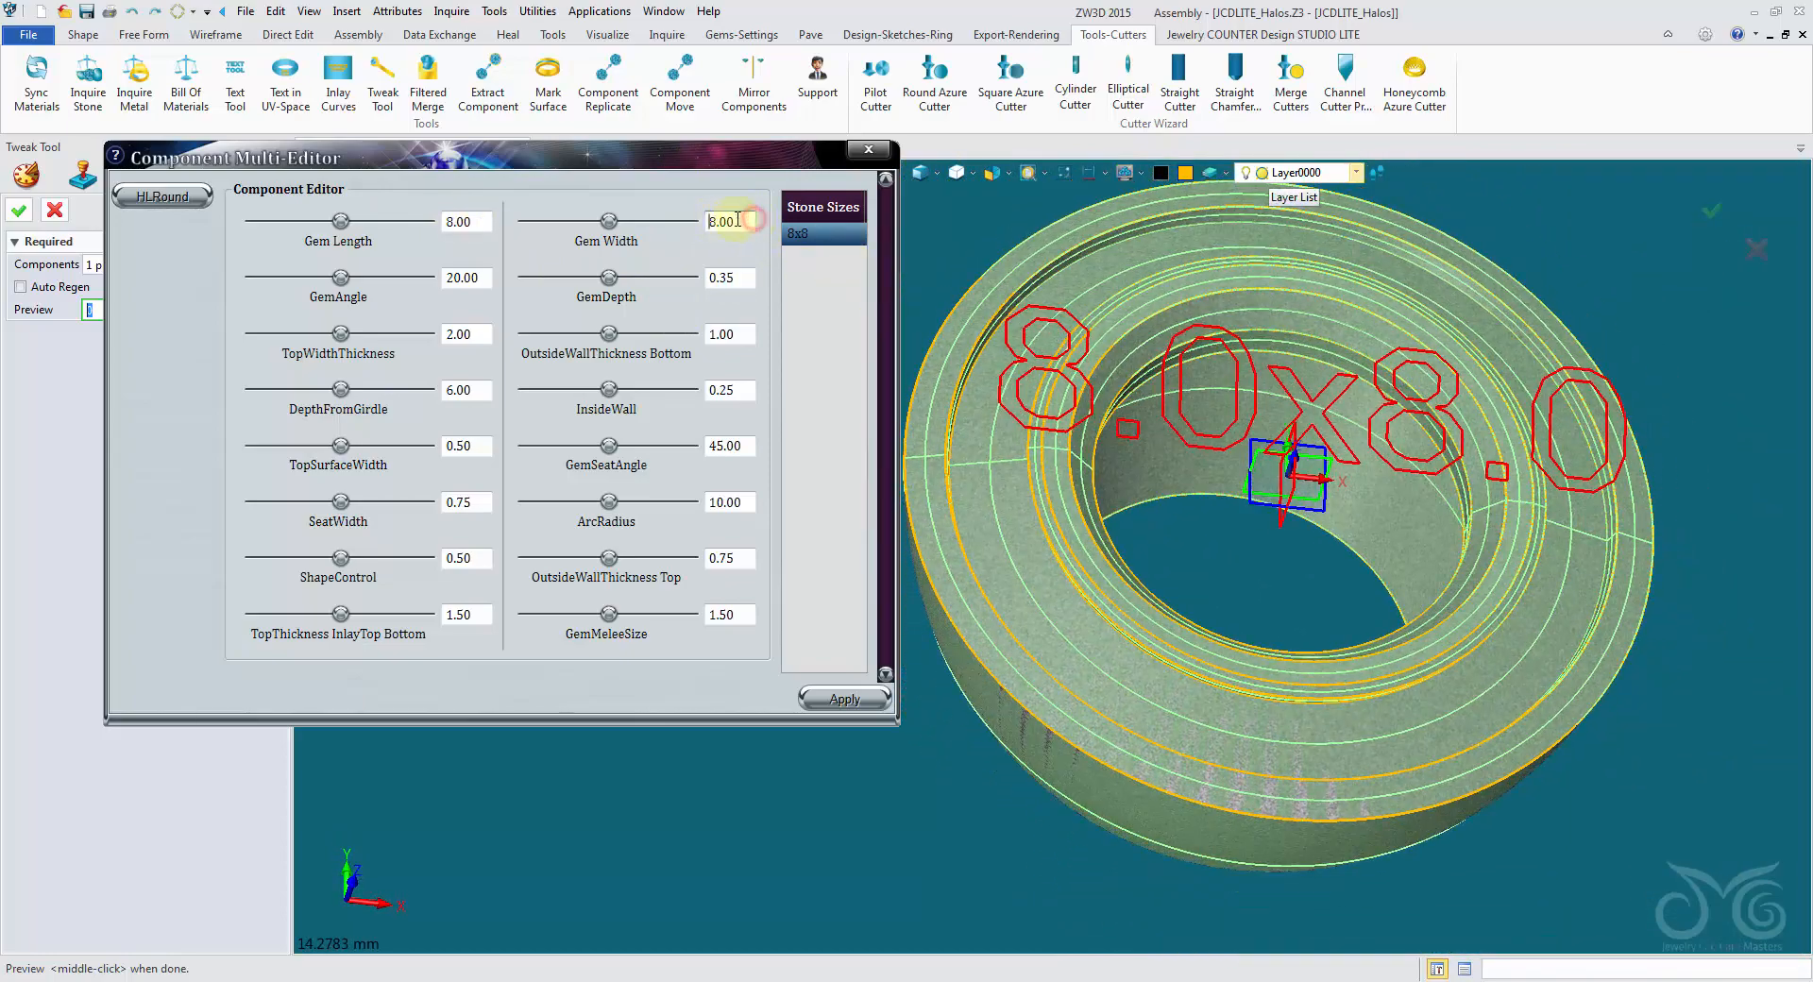
{"action": "left_click", "coordinate": [843, 698]}
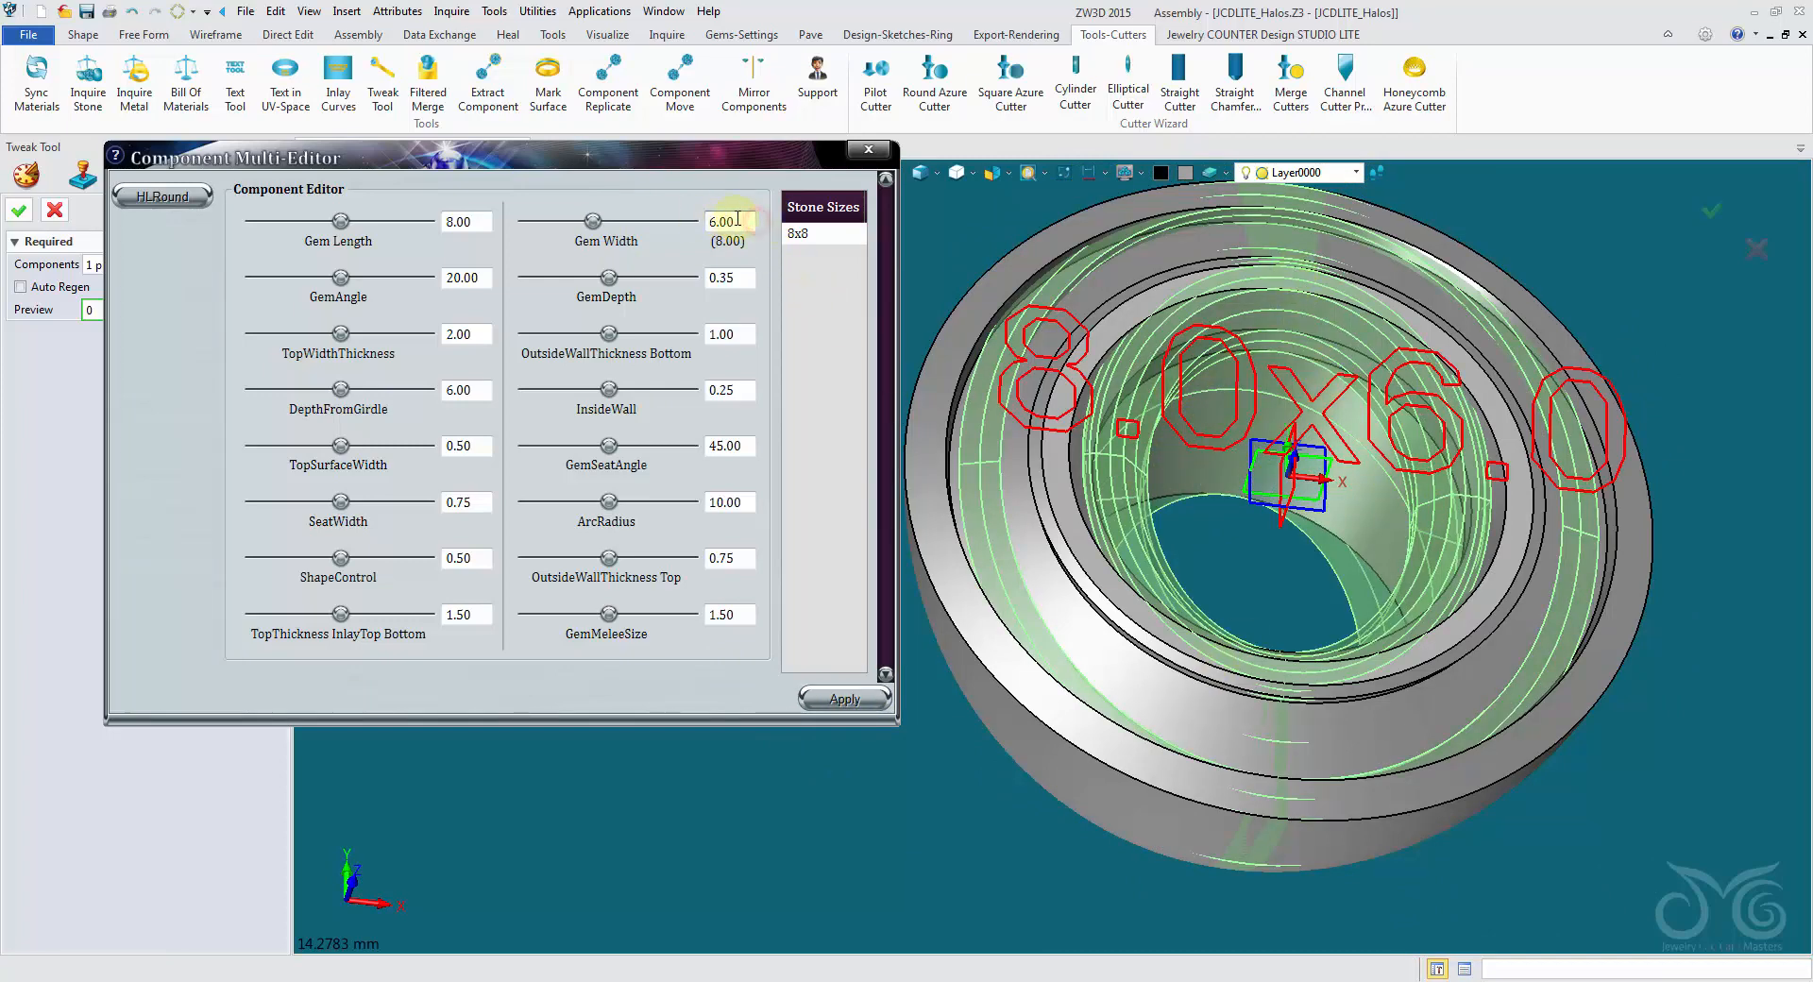
- Restore Gem Width to 8, try a GemAngle of 25, and set GemAngle back to 20, applying each change
{"action": "left_click", "coordinate": [812, 701]}
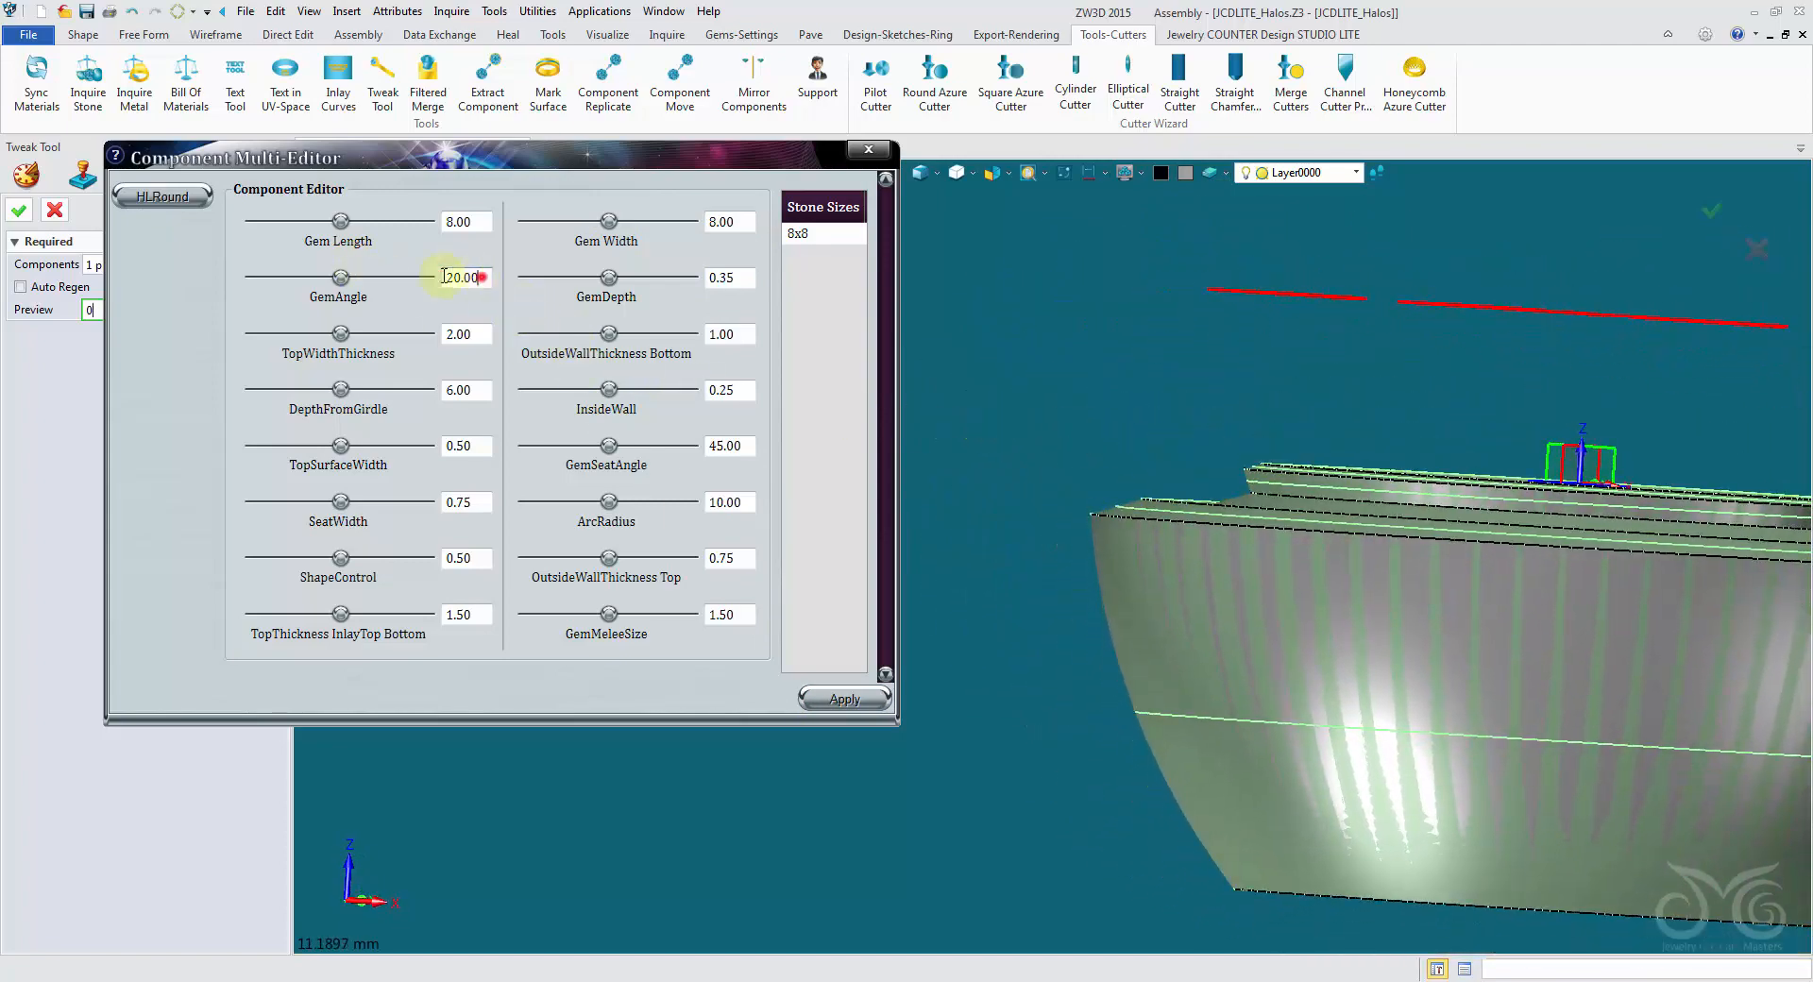
{"action": "left_click", "coordinate": [827, 701]}
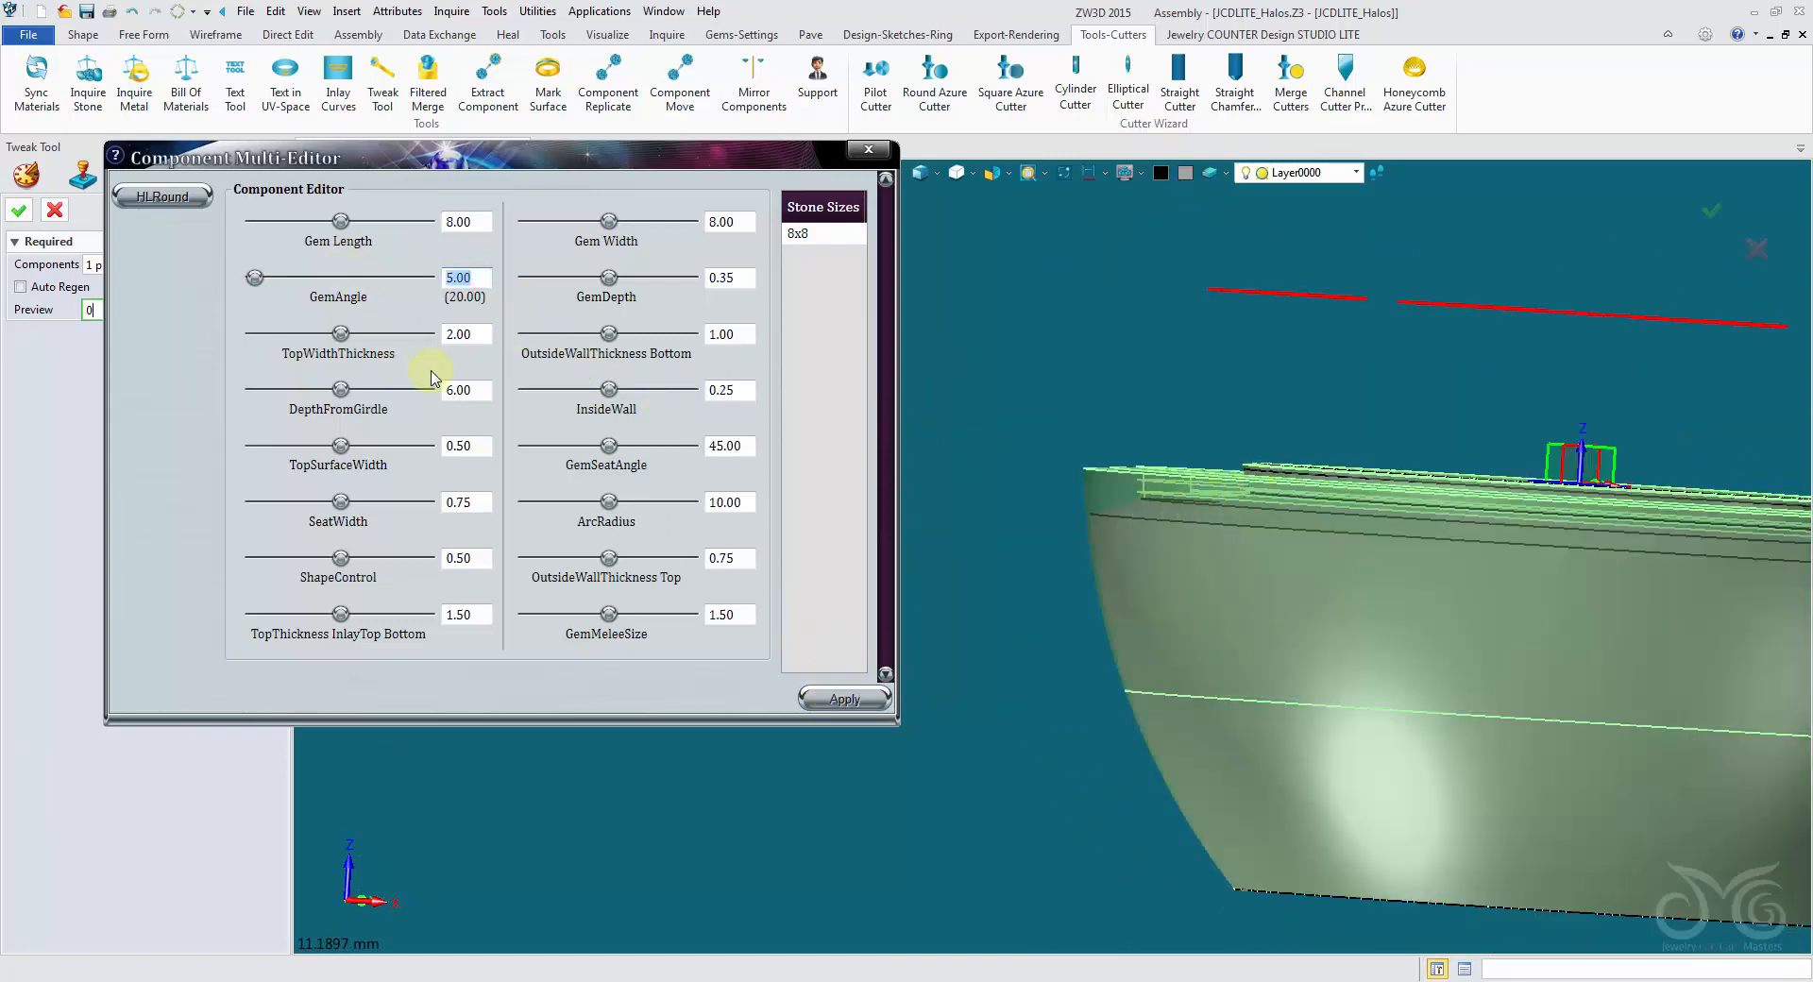
{"action": "left_click", "coordinate": [845, 700]}
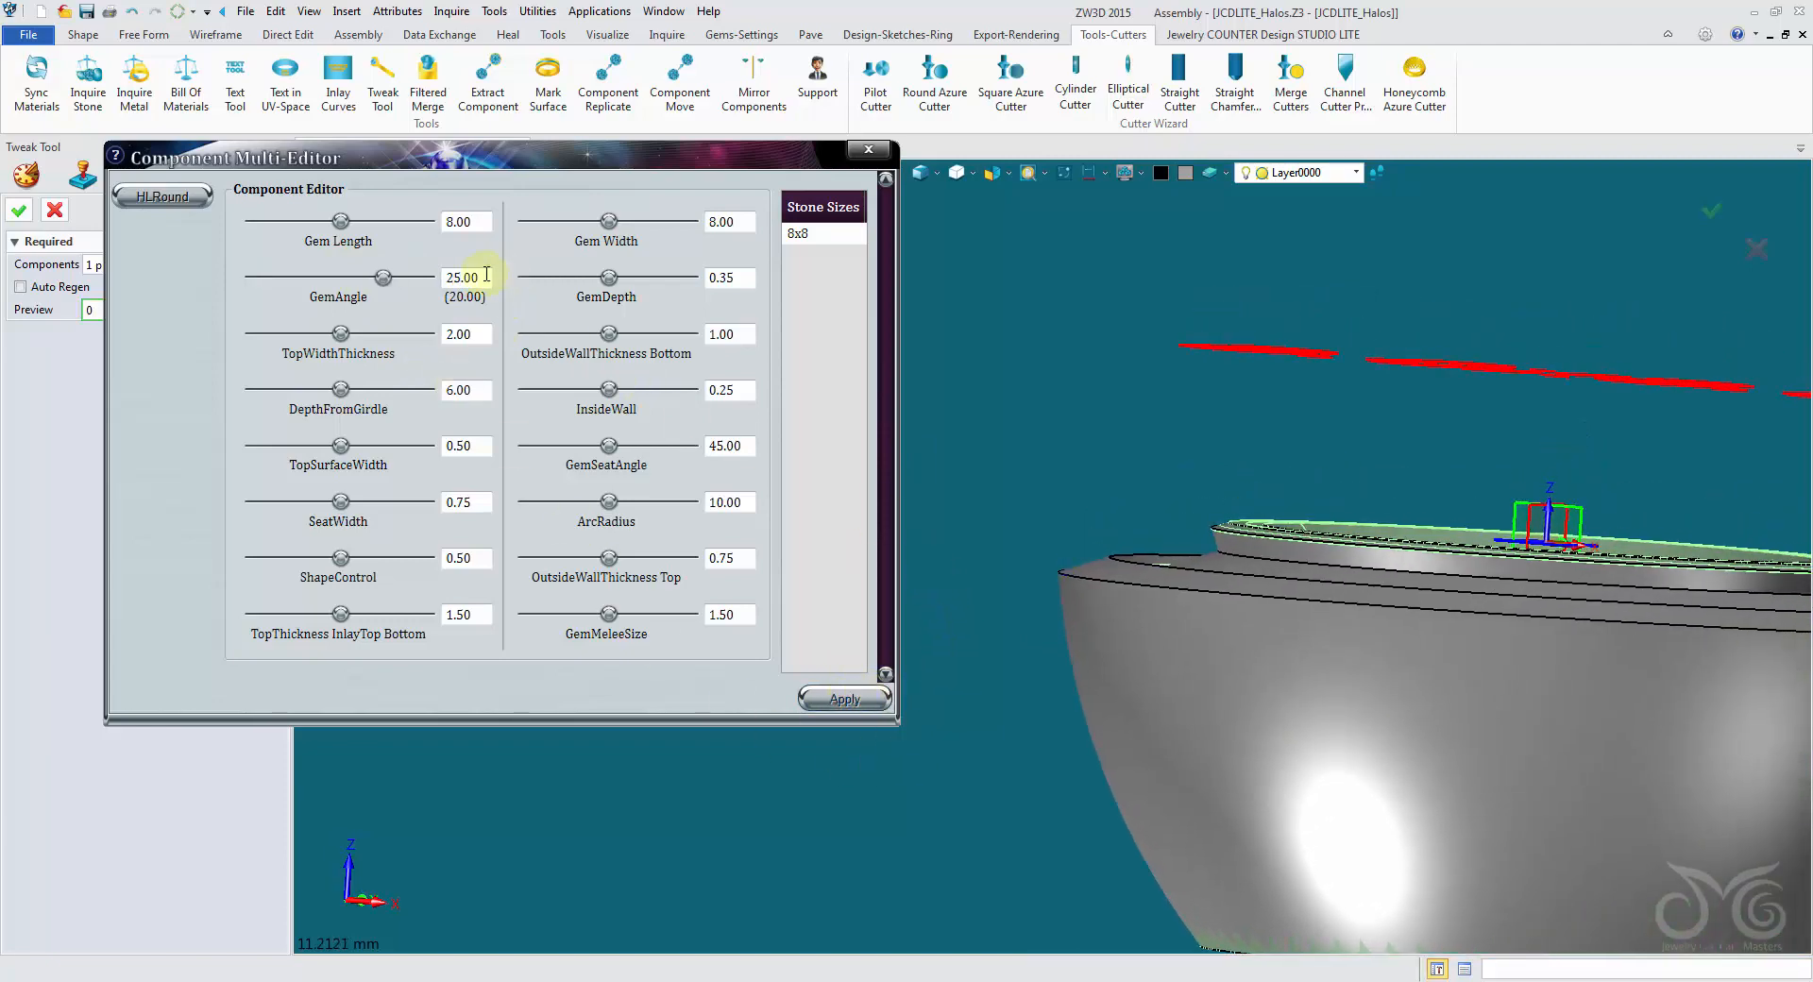
{"action": "left_click", "coordinate": [811, 700]}
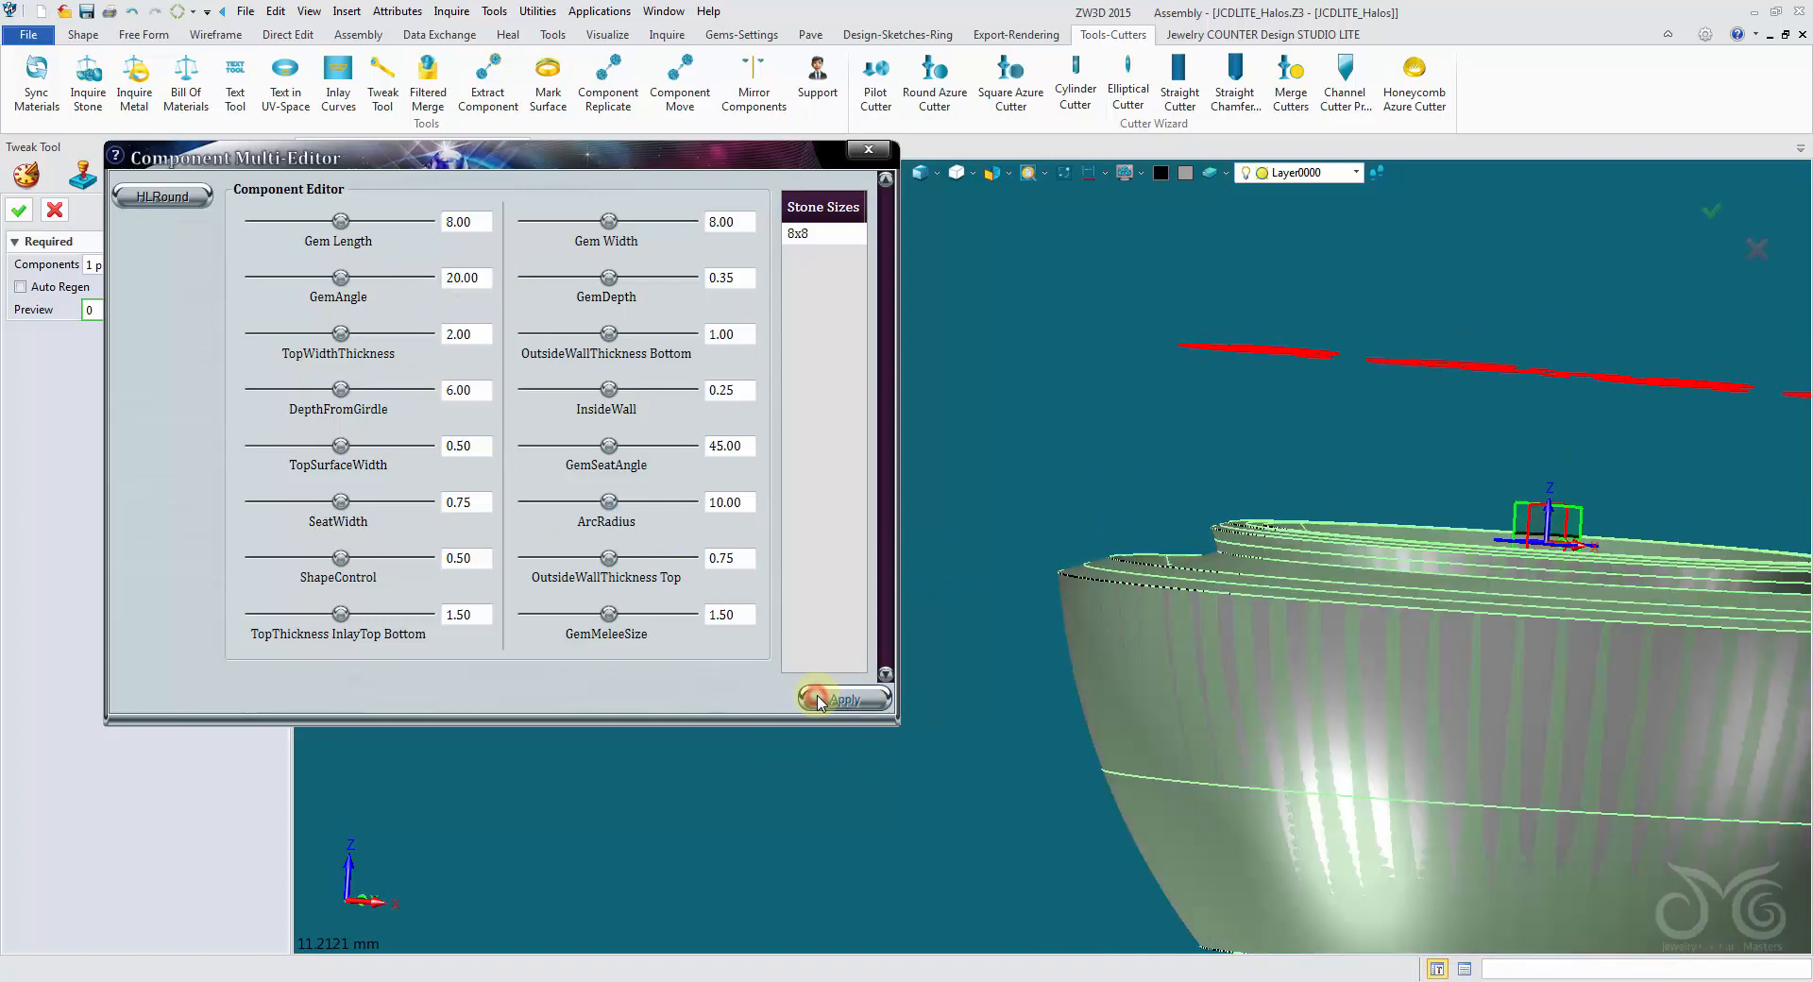
- Try a GemDepth of 0.50 on the round halo, apply it, and inspect the recessed top surface
{"action": "middle_click_drag", "start_coordinate": [935, 444], "coordinate": [1199, 757]}
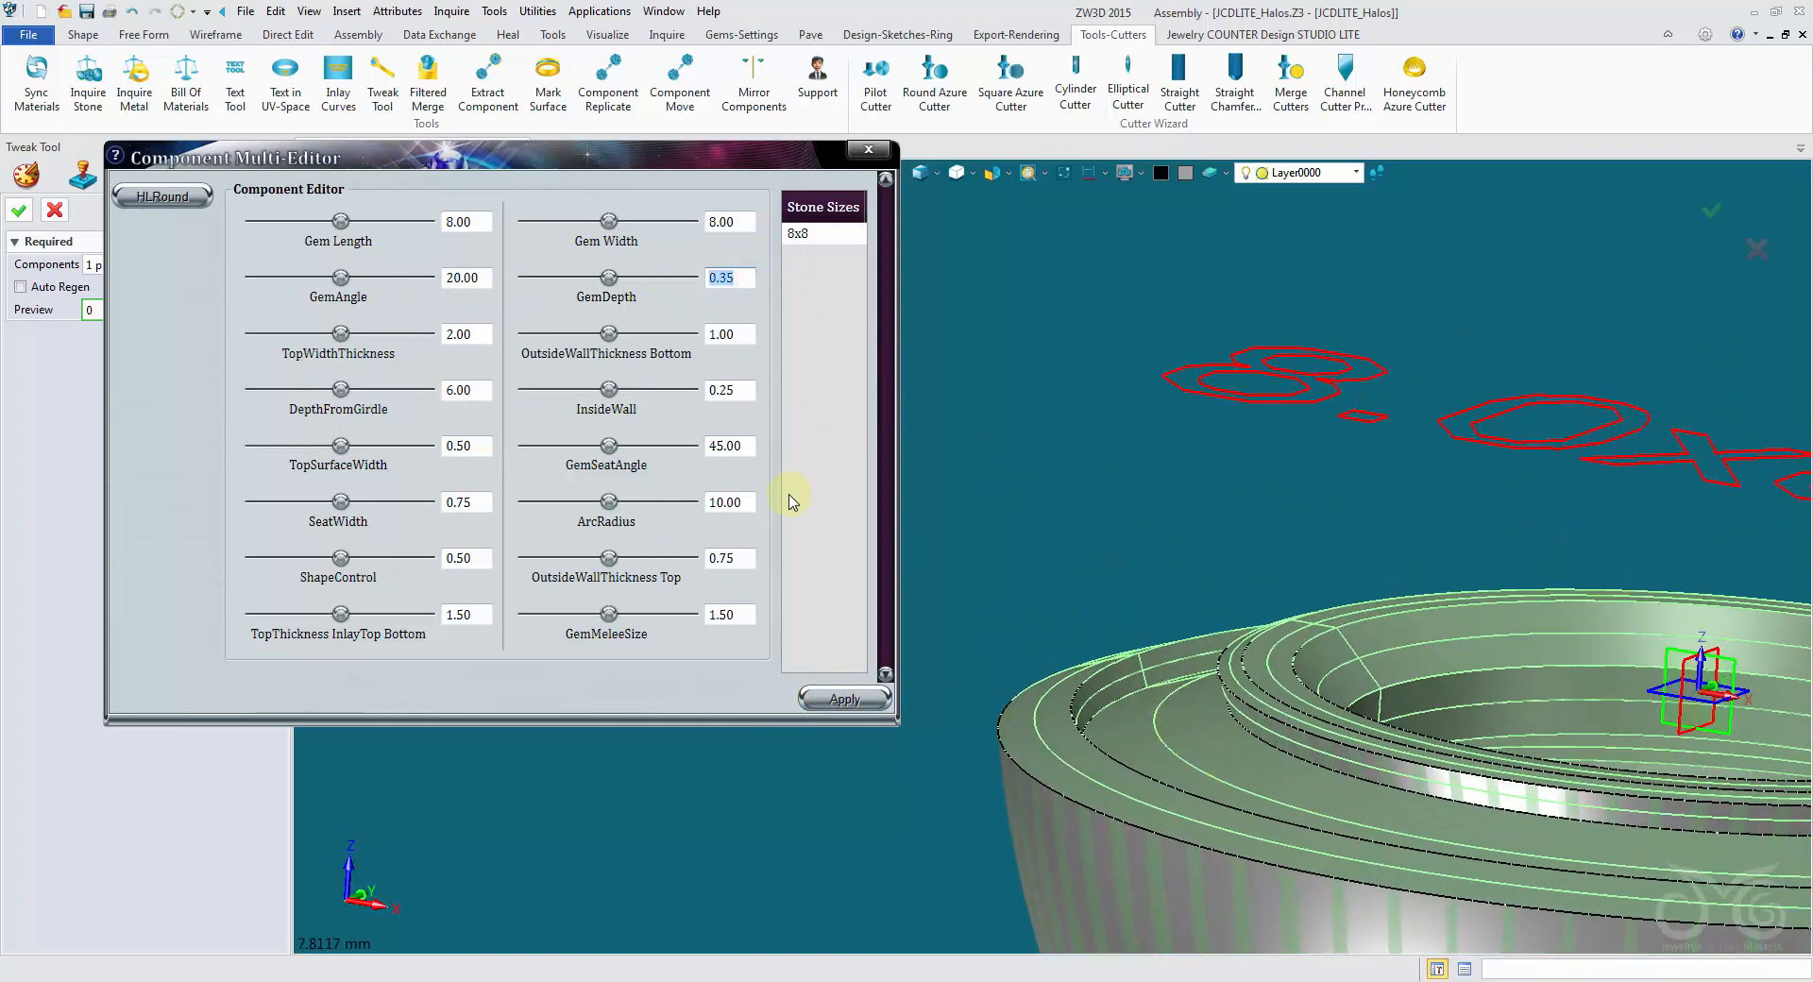
{"action": "left_click", "coordinate": [861, 701]}
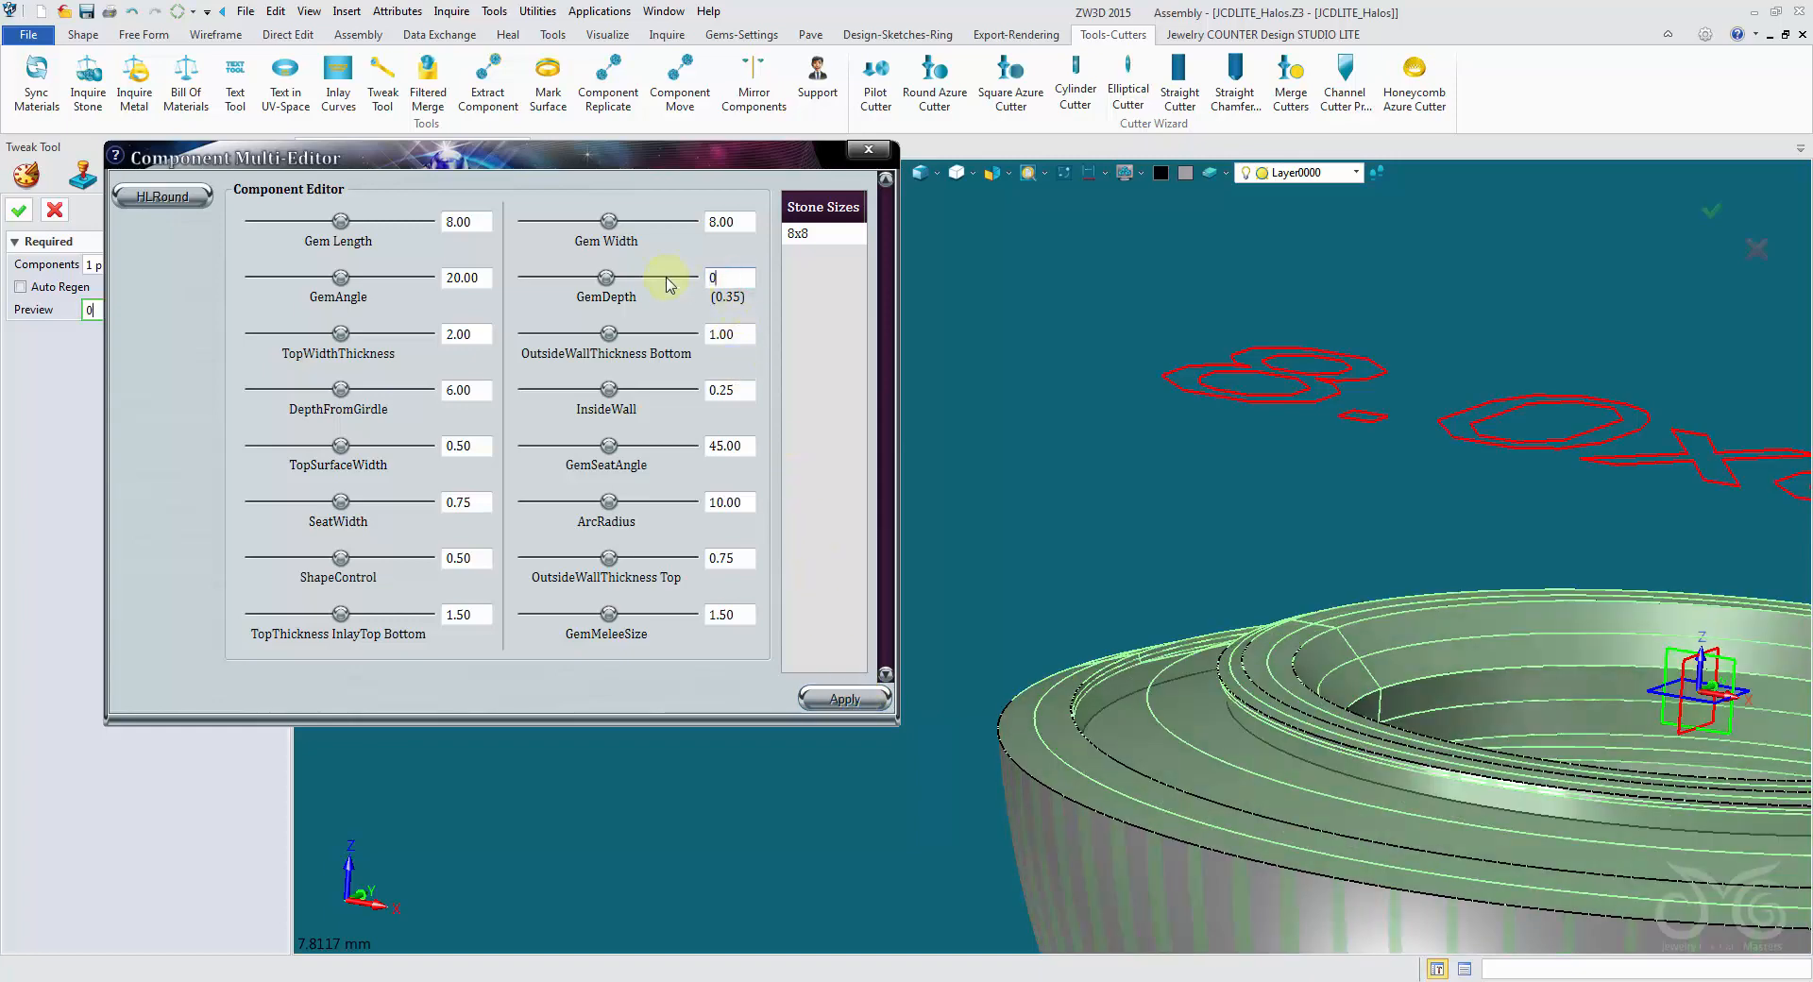
{"action": "left_click", "coordinate": [864, 701]}
{"action": "middle_click_drag", "start_coordinate": [864, 700], "coordinate": [788, 347]}
{"action": "middle_click_drag", "start_coordinate": [843, 598], "coordinate": [746, 361]}
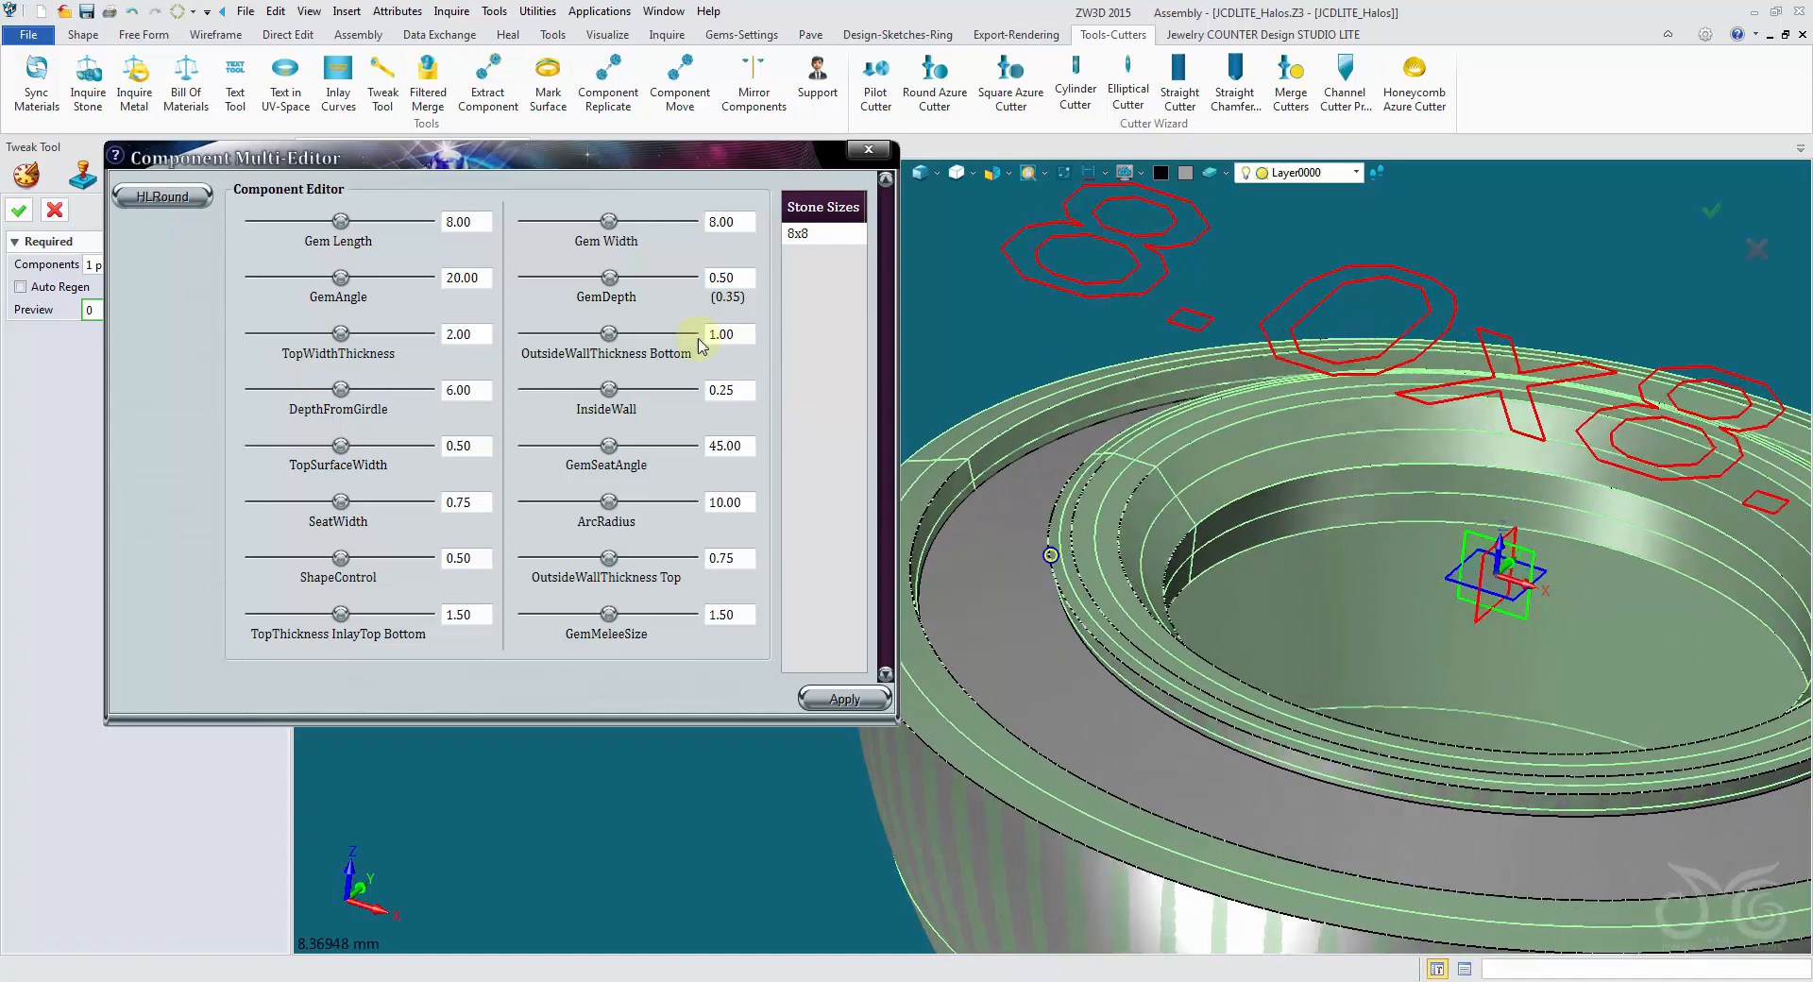
- Try a TopWidthThickness of 3, restore it to 2, and cancel the Tweak Tool session
{"action": "left_click_drag", "start_coordinate": [481, 335], "coordinate": [357, 332]}
{"action": "middle_click_drag", "start_coordinate": [357, 331], "coordinate": [567, 467]}
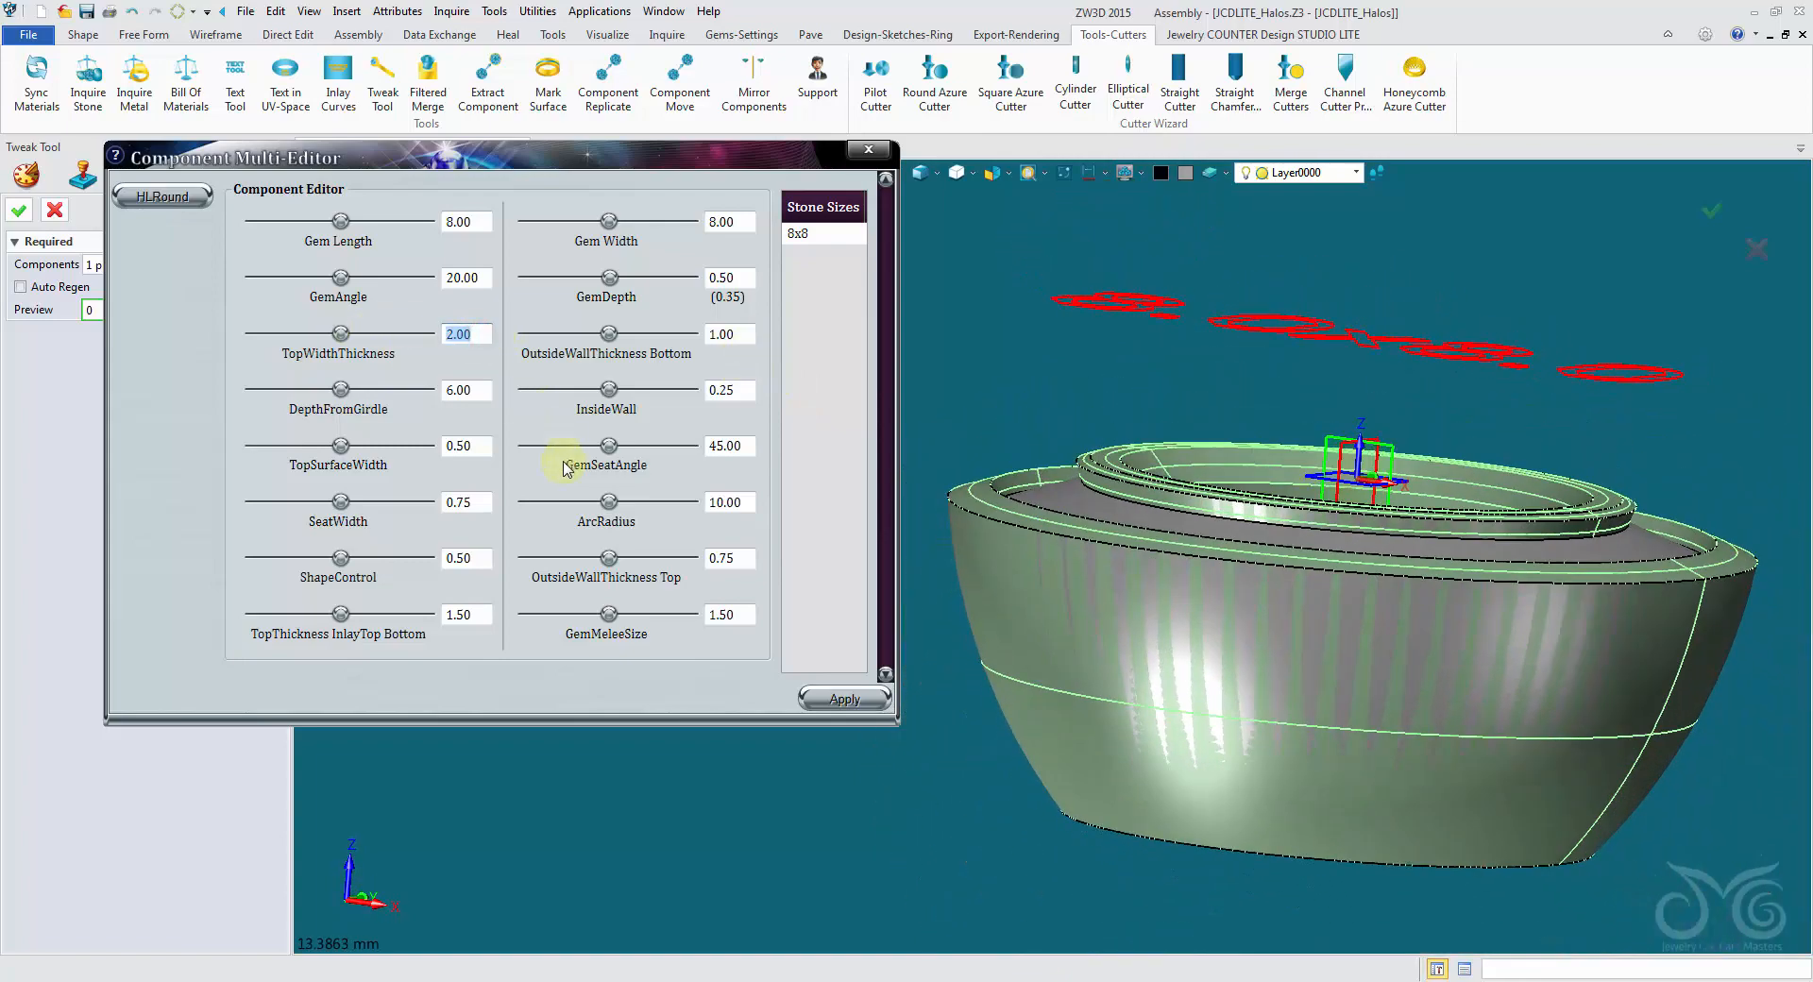
{"action": "left_click", "coordinate": [827, 704]}
{"action": "left_click_drag", "start_coordinate": [474, 336], "coordinate": [333, 342]}
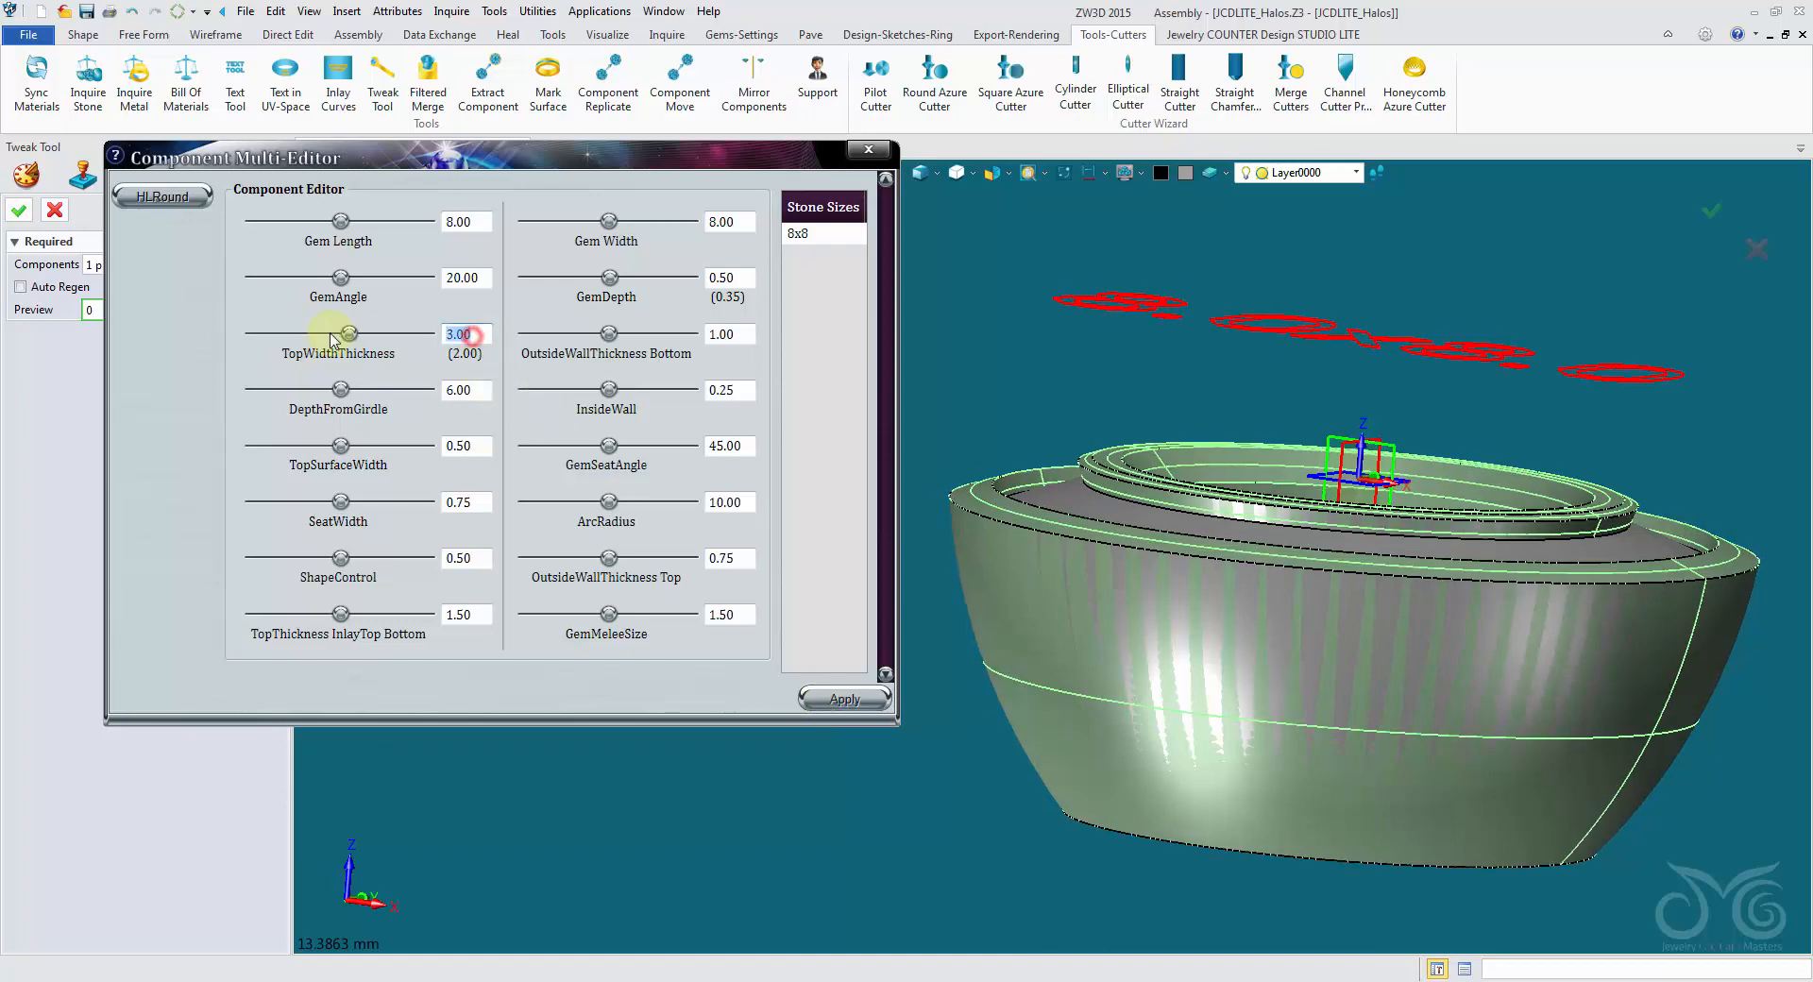
{"action": "left_click", "coordinate": [838, 699]}
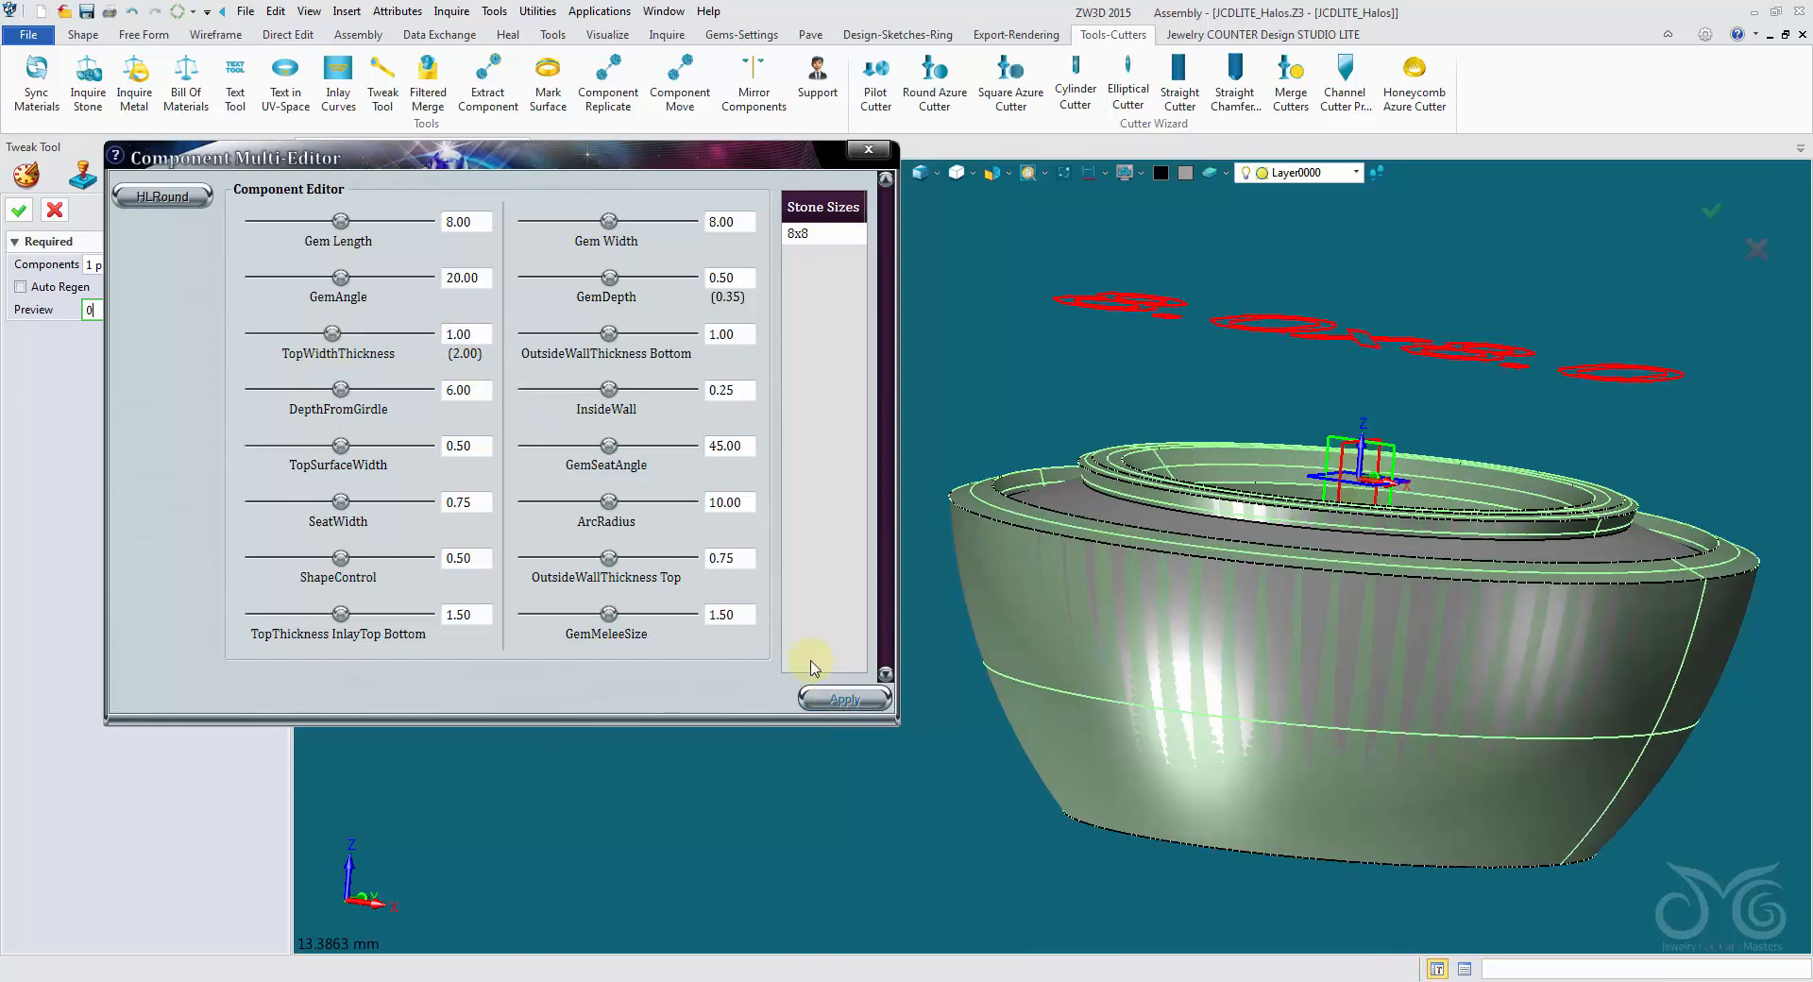
{"action": "left_click", "coordinate": [840, 703]}
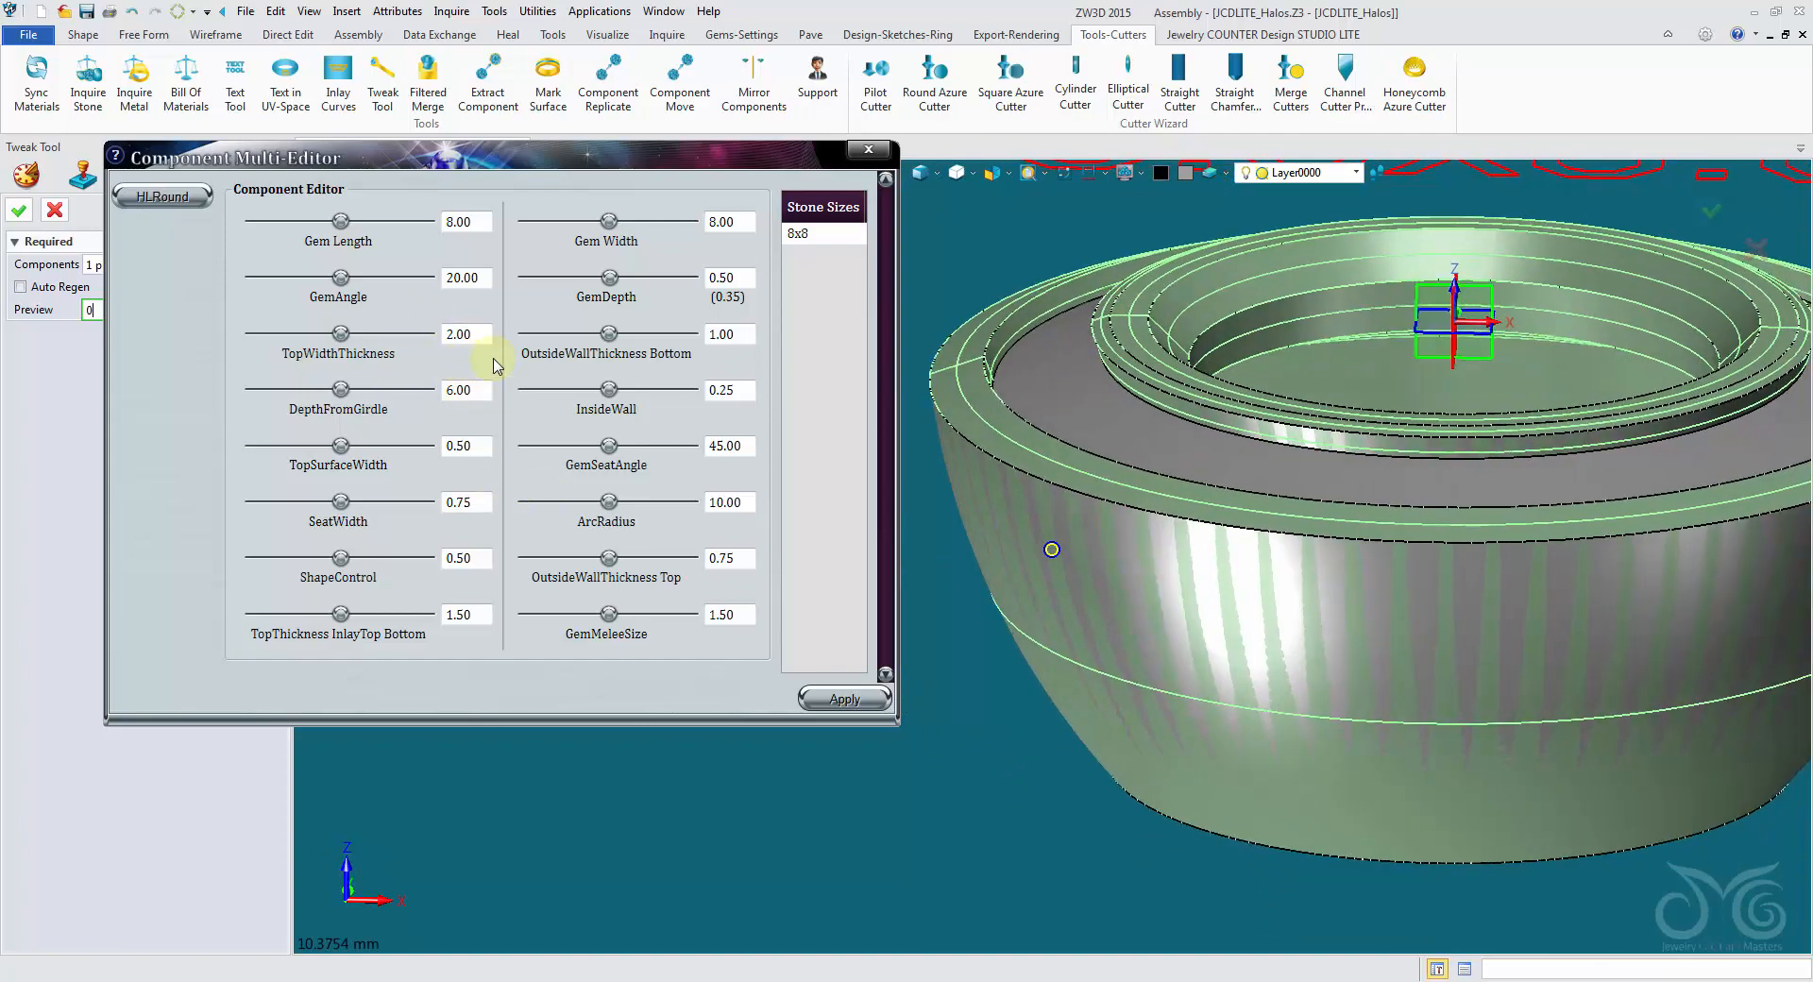
{"action": "left_click", "coordinate": [868, 152]}
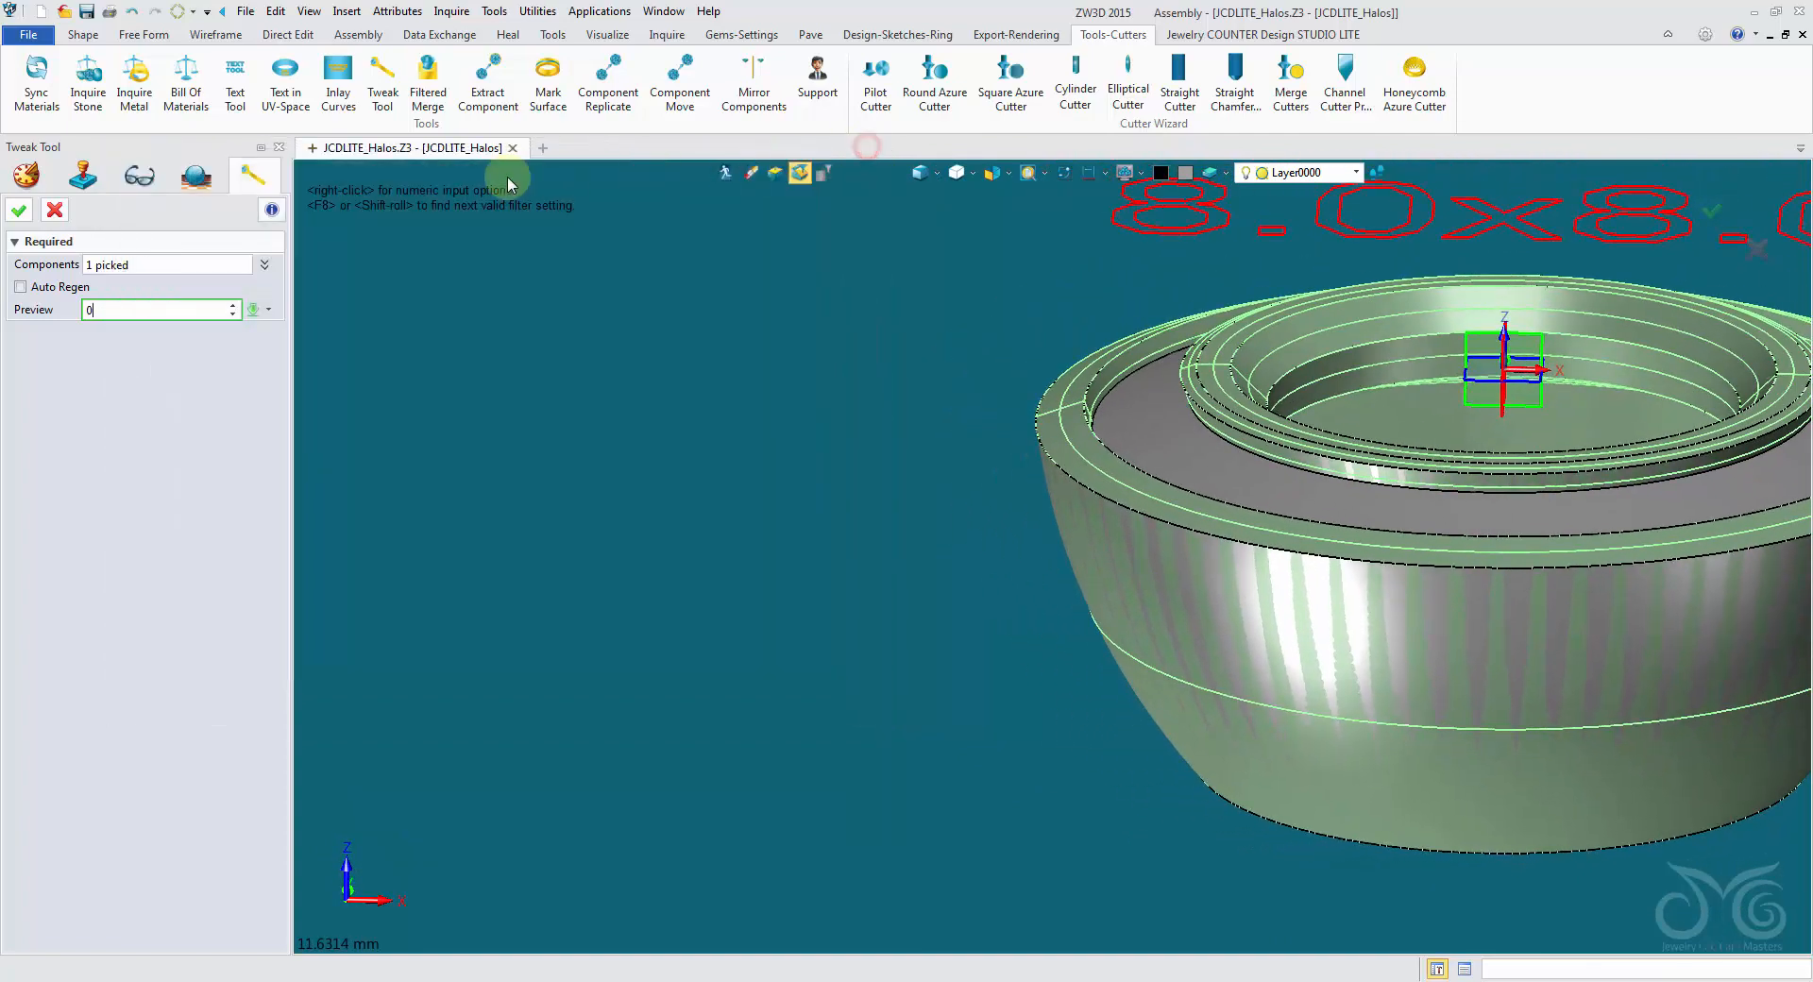
{"action": "left_click", "coordinate": [55, 211]}
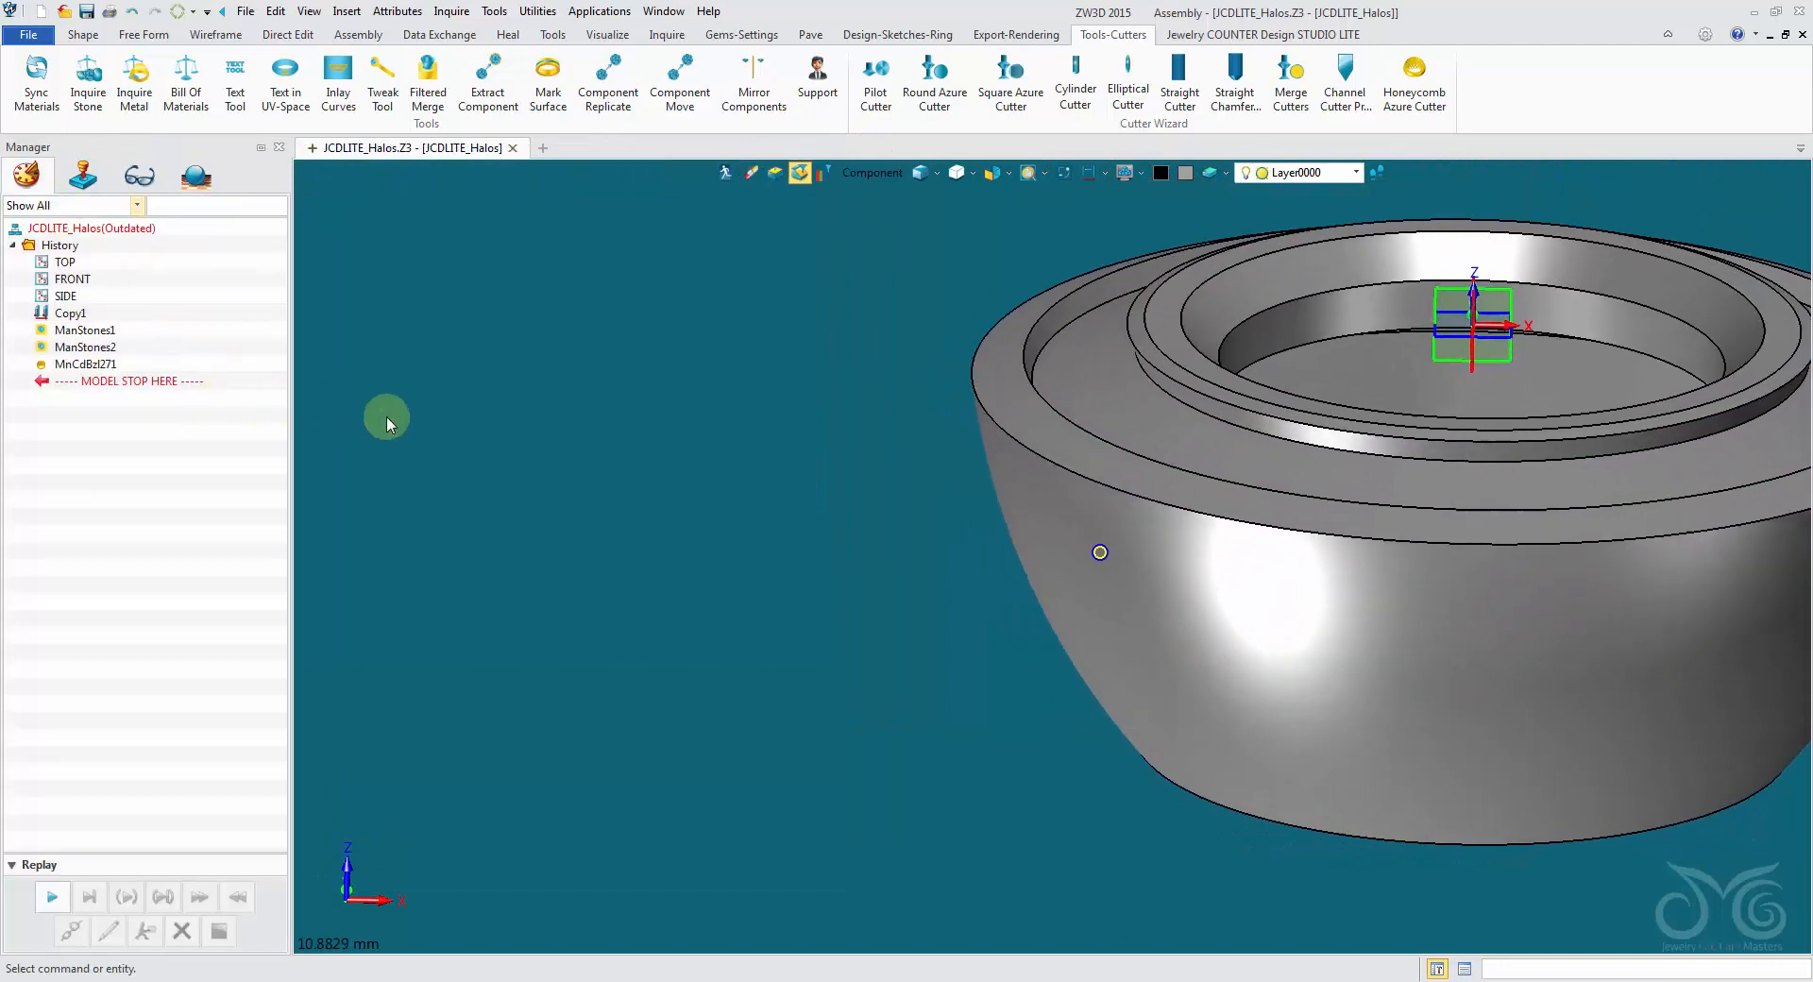
- Open the round halo part, roll its history back before Round_Oval, and redefine that sketch
{"action": "right_click_drag", "start_coordinate": [784, 463], "coordinate": [969, 502]}
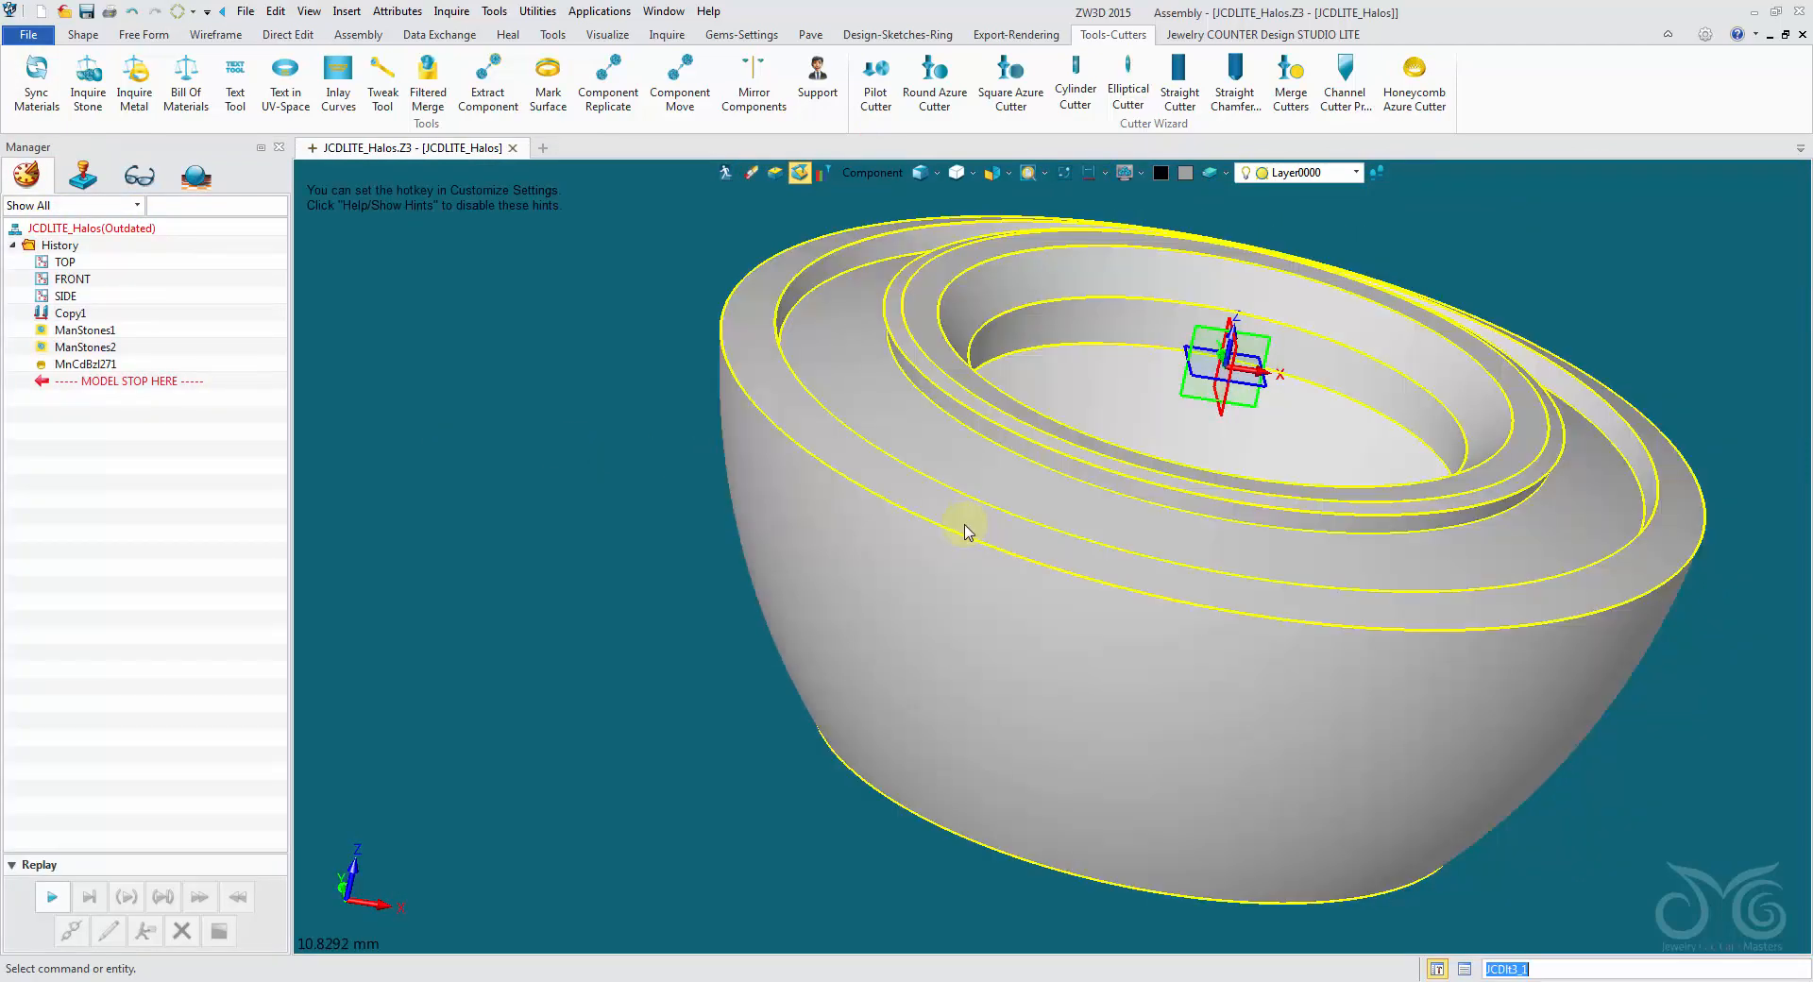
{"action": "double_click", "coordinate": [964, 529]}
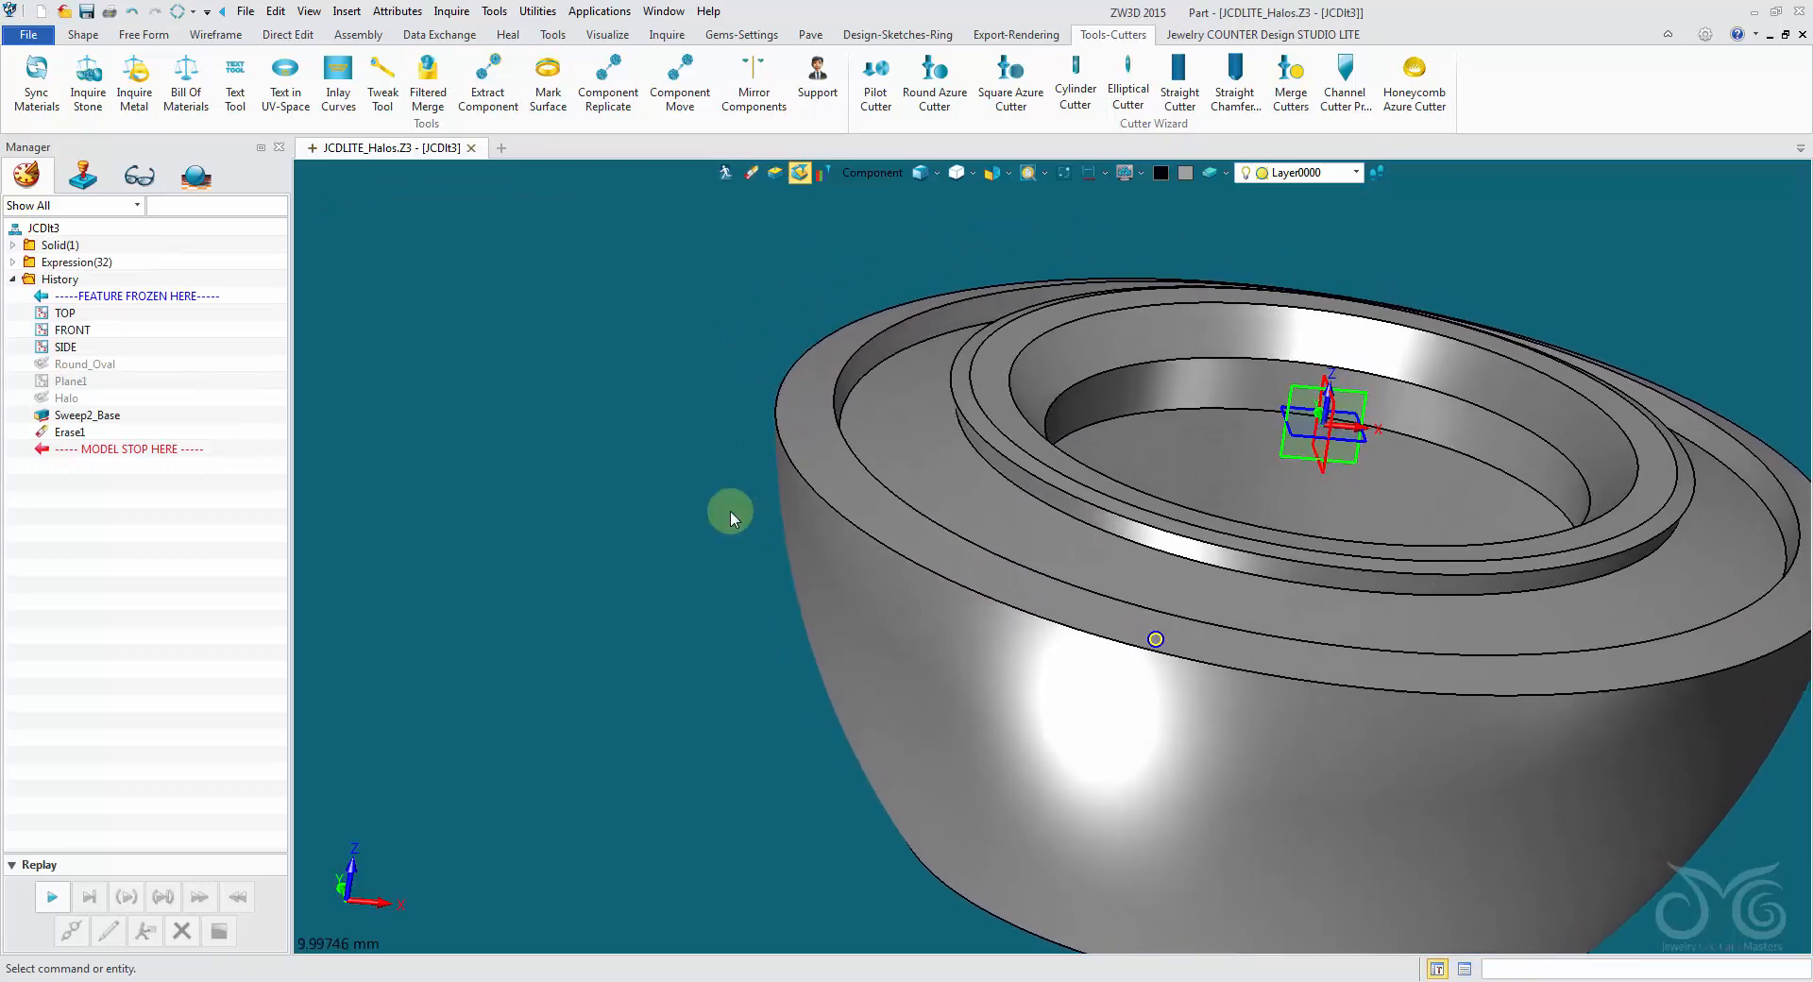
{"action": "left_click_drag", "start_coordinate": [123, 453], "coordinate": [120, 366]}
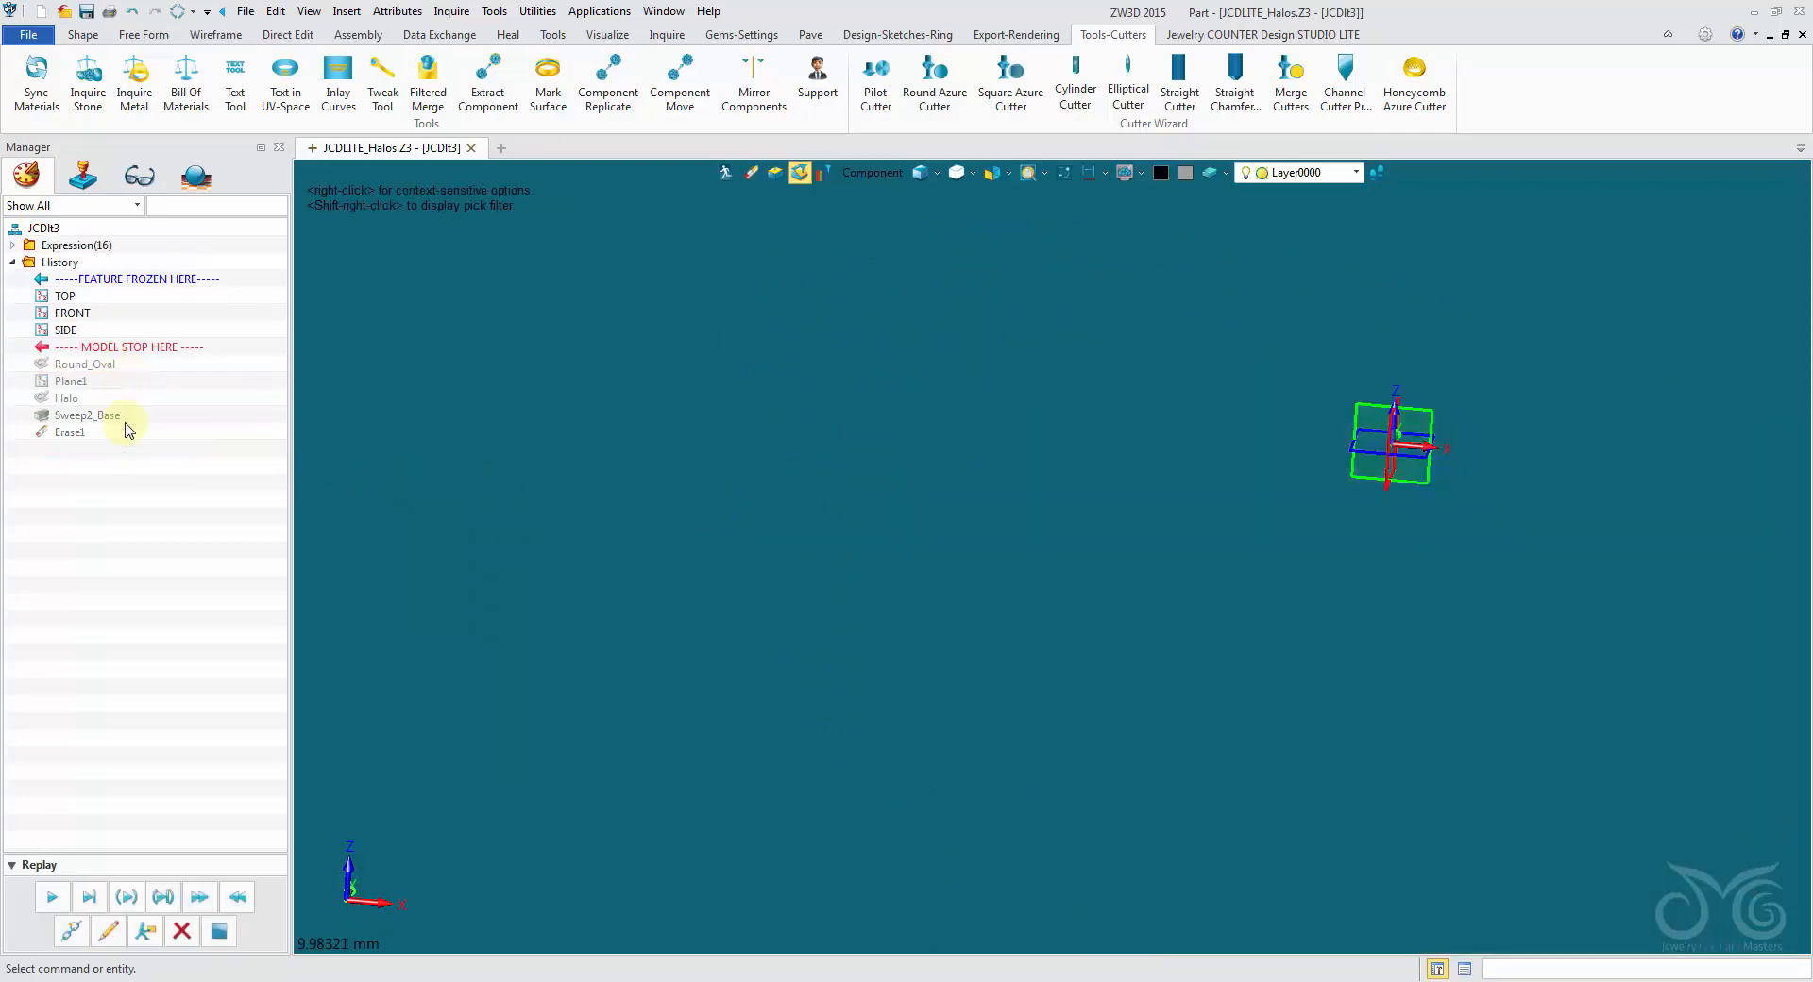
{"action": "left_click", "coordinate": [108, 932]}
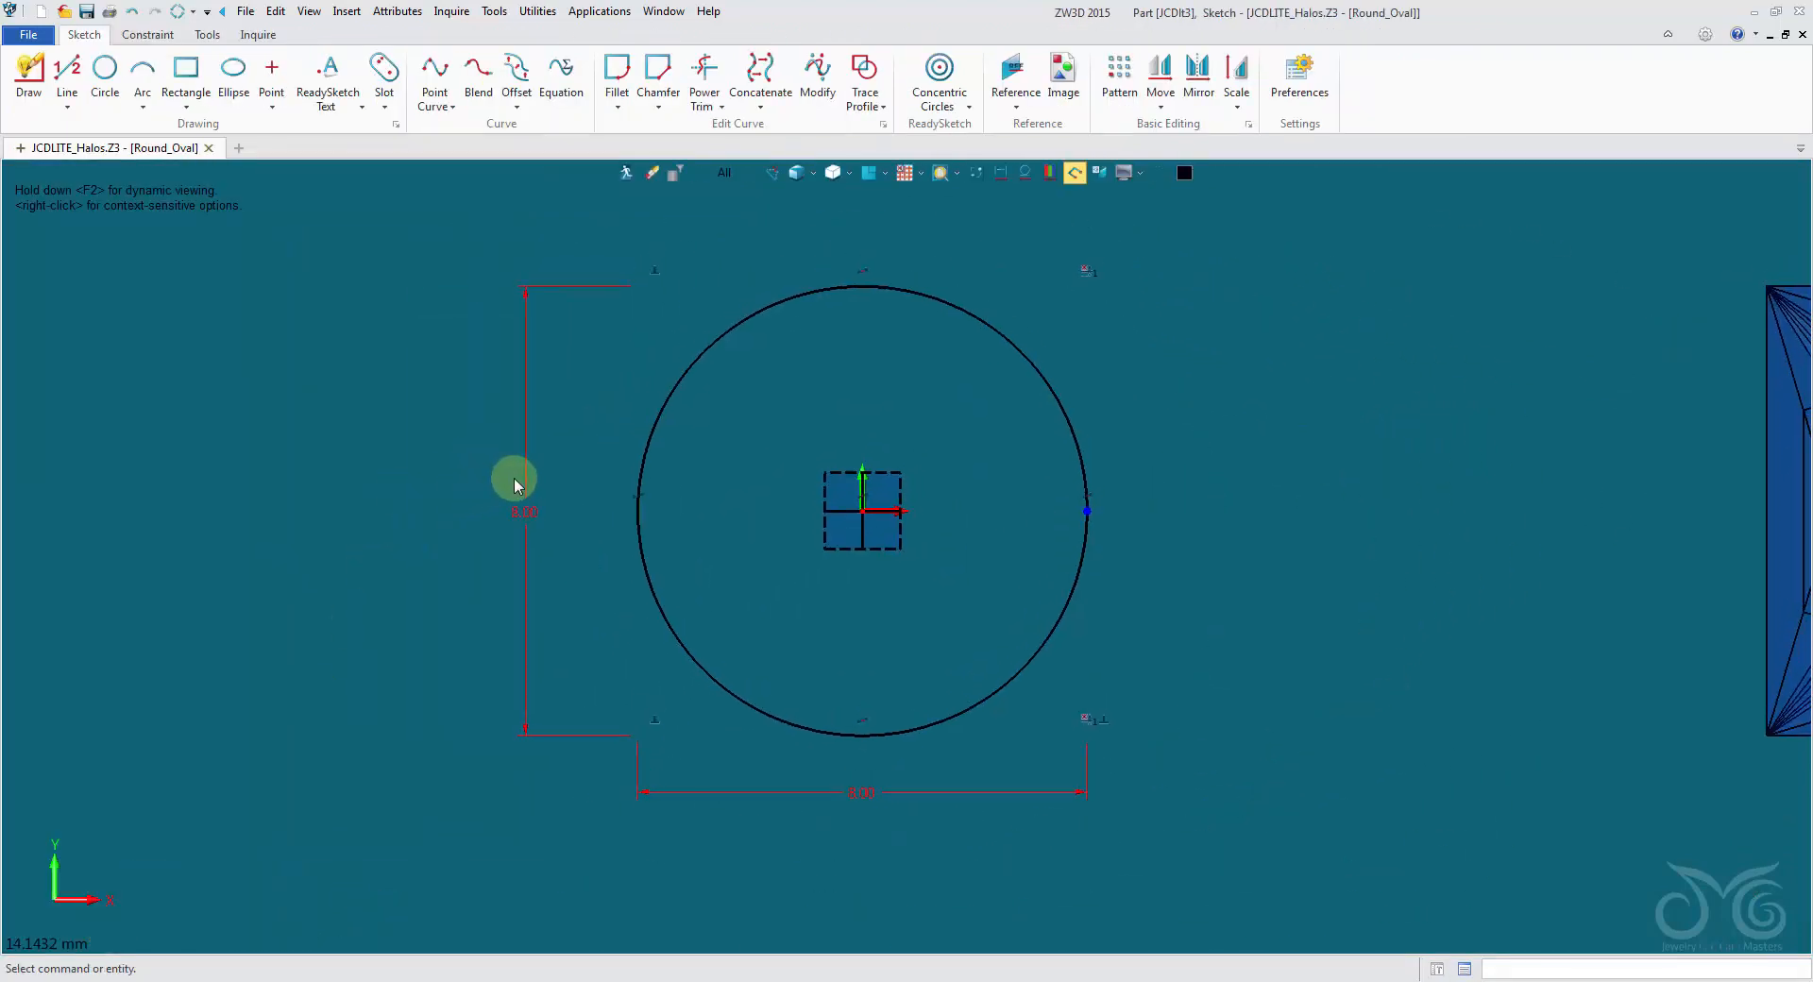
- Check the expression driving the circle's vertical dimension, leave it unchanged, and exit the Round_Oval sketch
{"action": "left_click", "coordinate": [521, 481]}
{"action": "right_click", "coordinate": [520, 482]}
{"action": "left_click", "coordinate": [529, 465]}
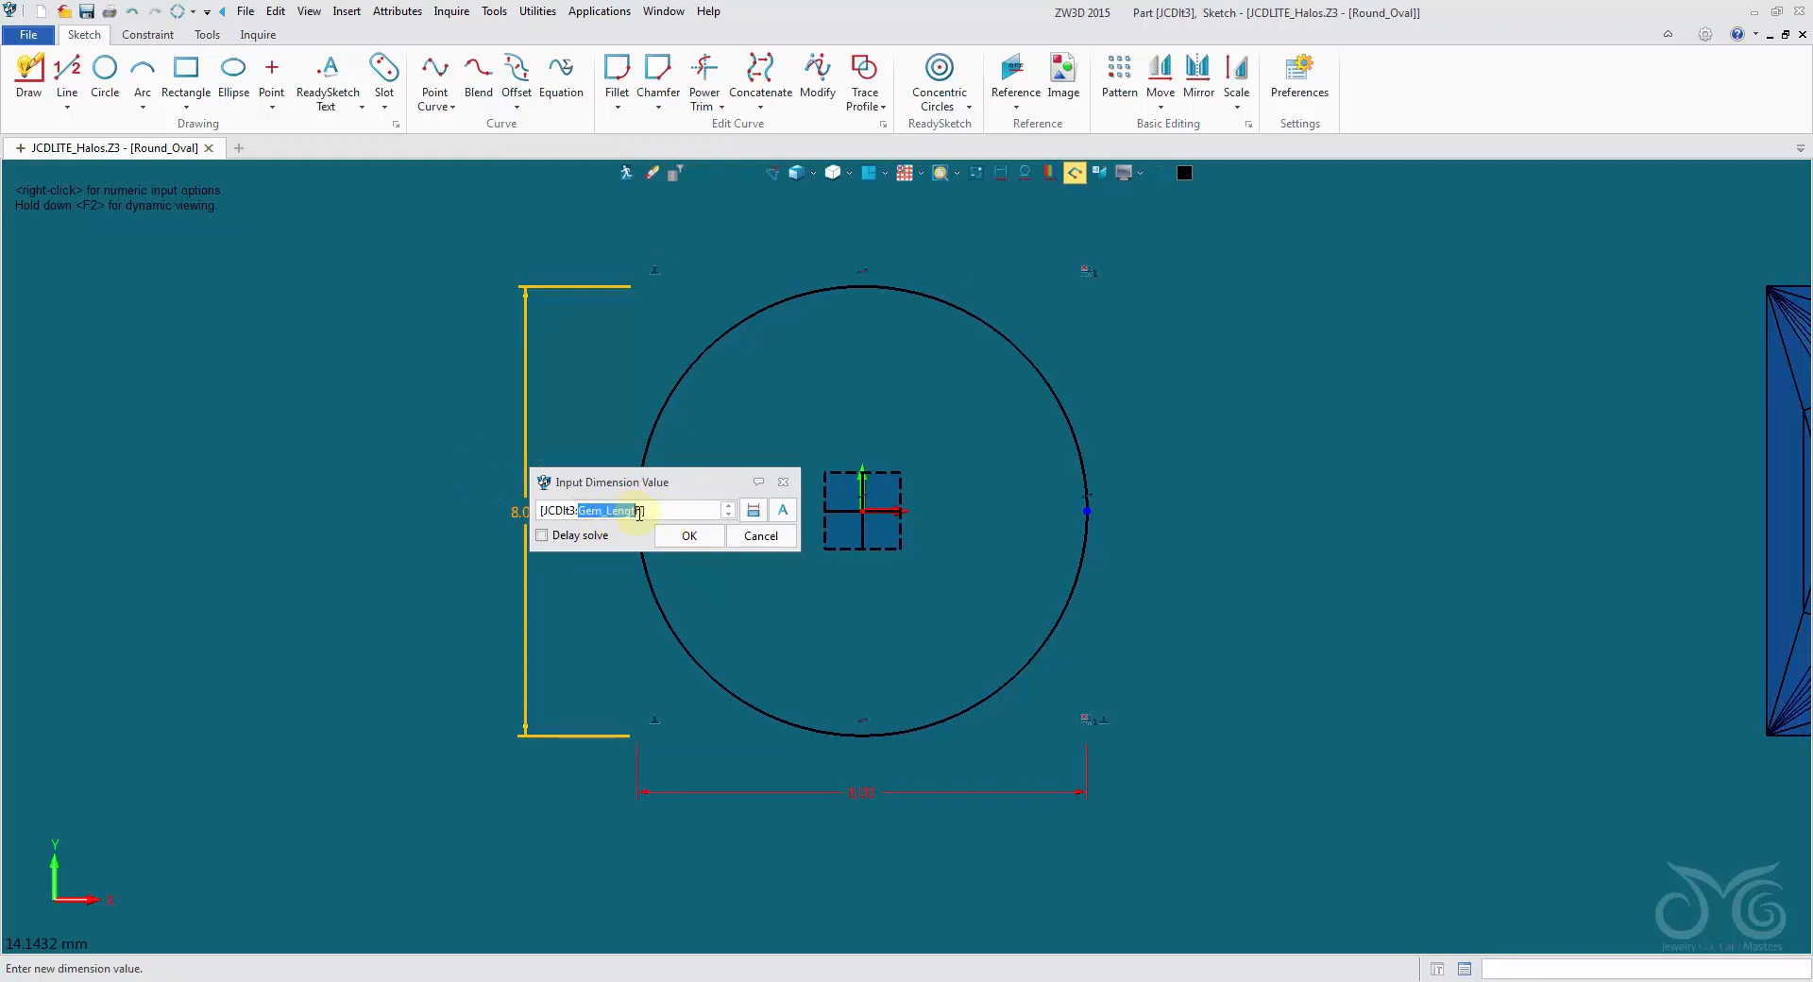
{"action": "left_click", "coordinate": [743, 539]}
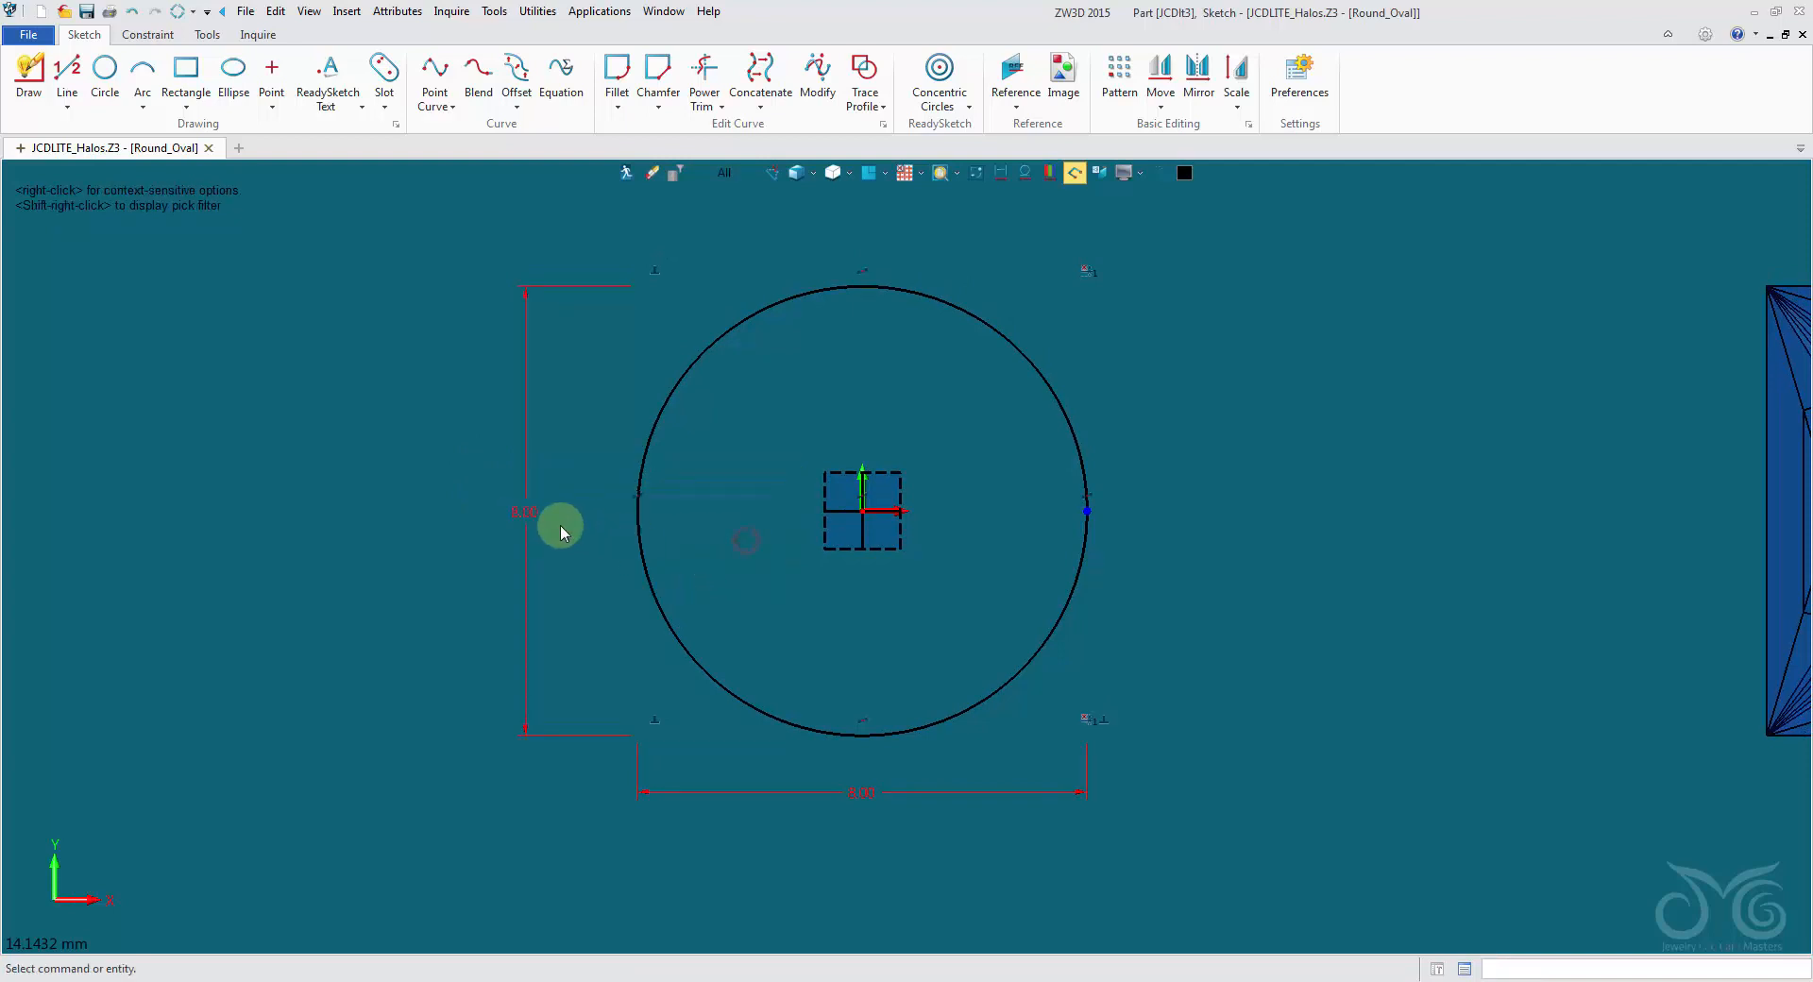
{"action": "left_click", "coordinate": [624, 185]}
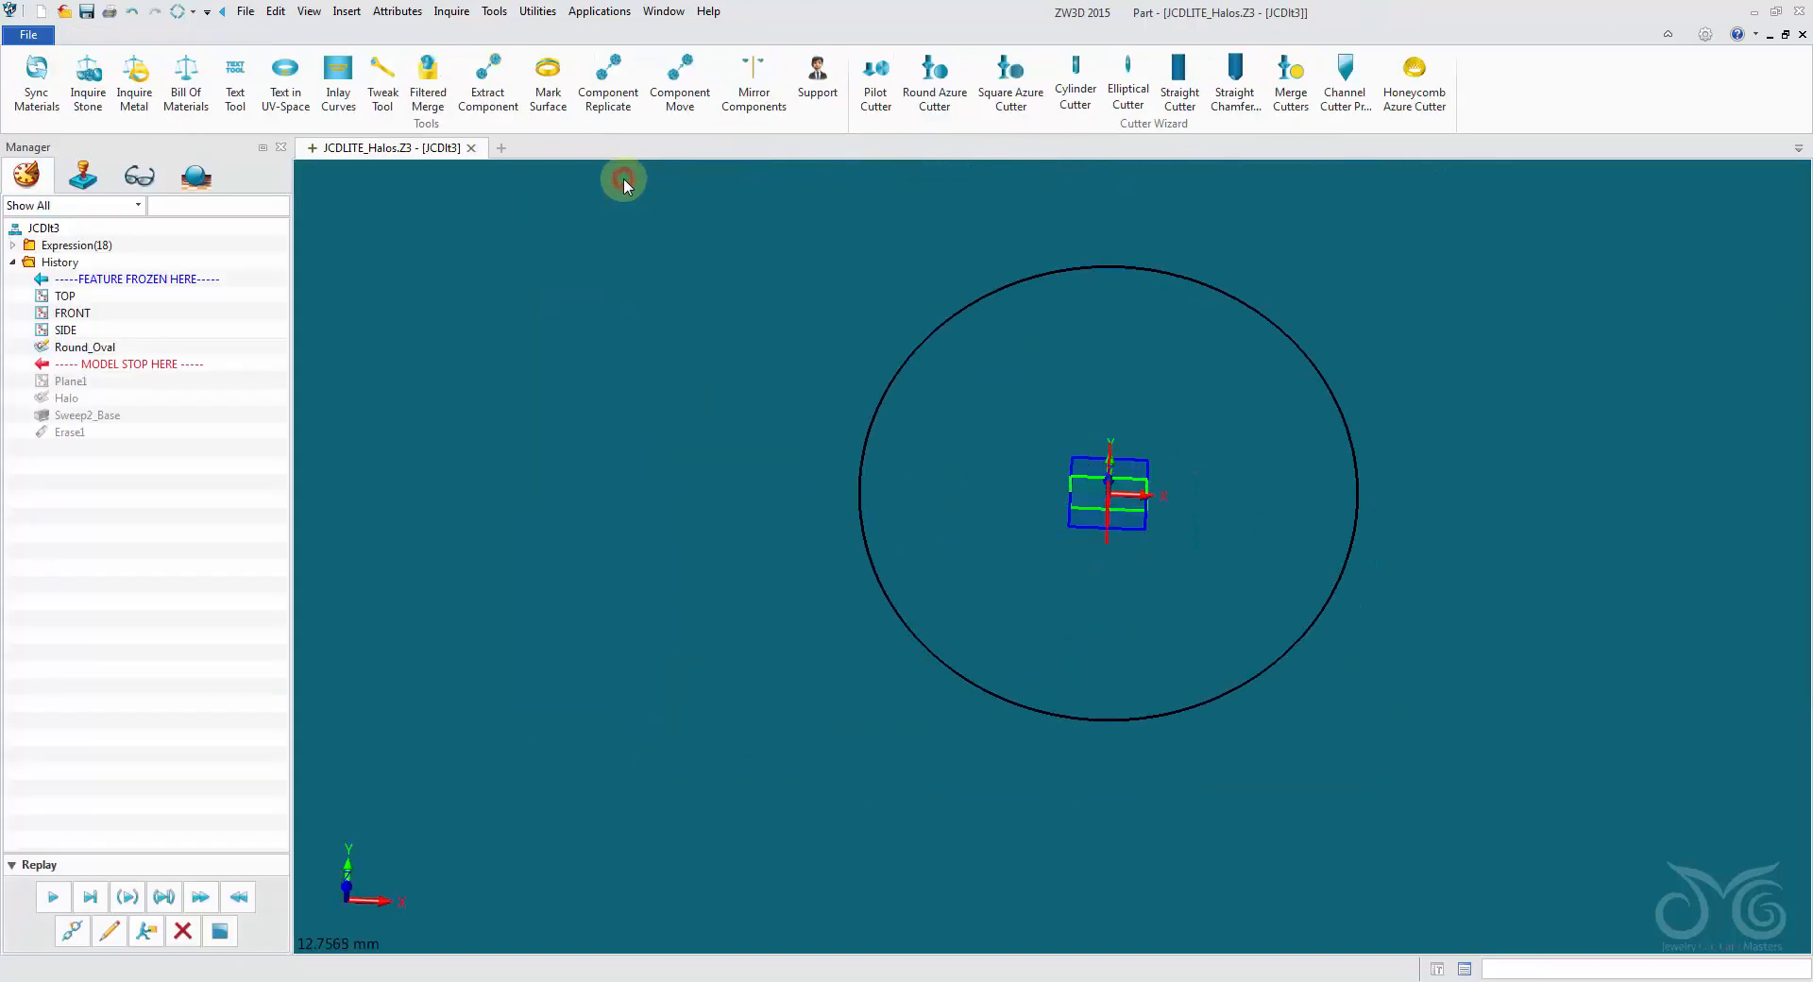
- Review and accept the Plane1 datum definition, and redefine the Halo profile sketch
{"action": "left_click", "coordinate": [119, 935]}
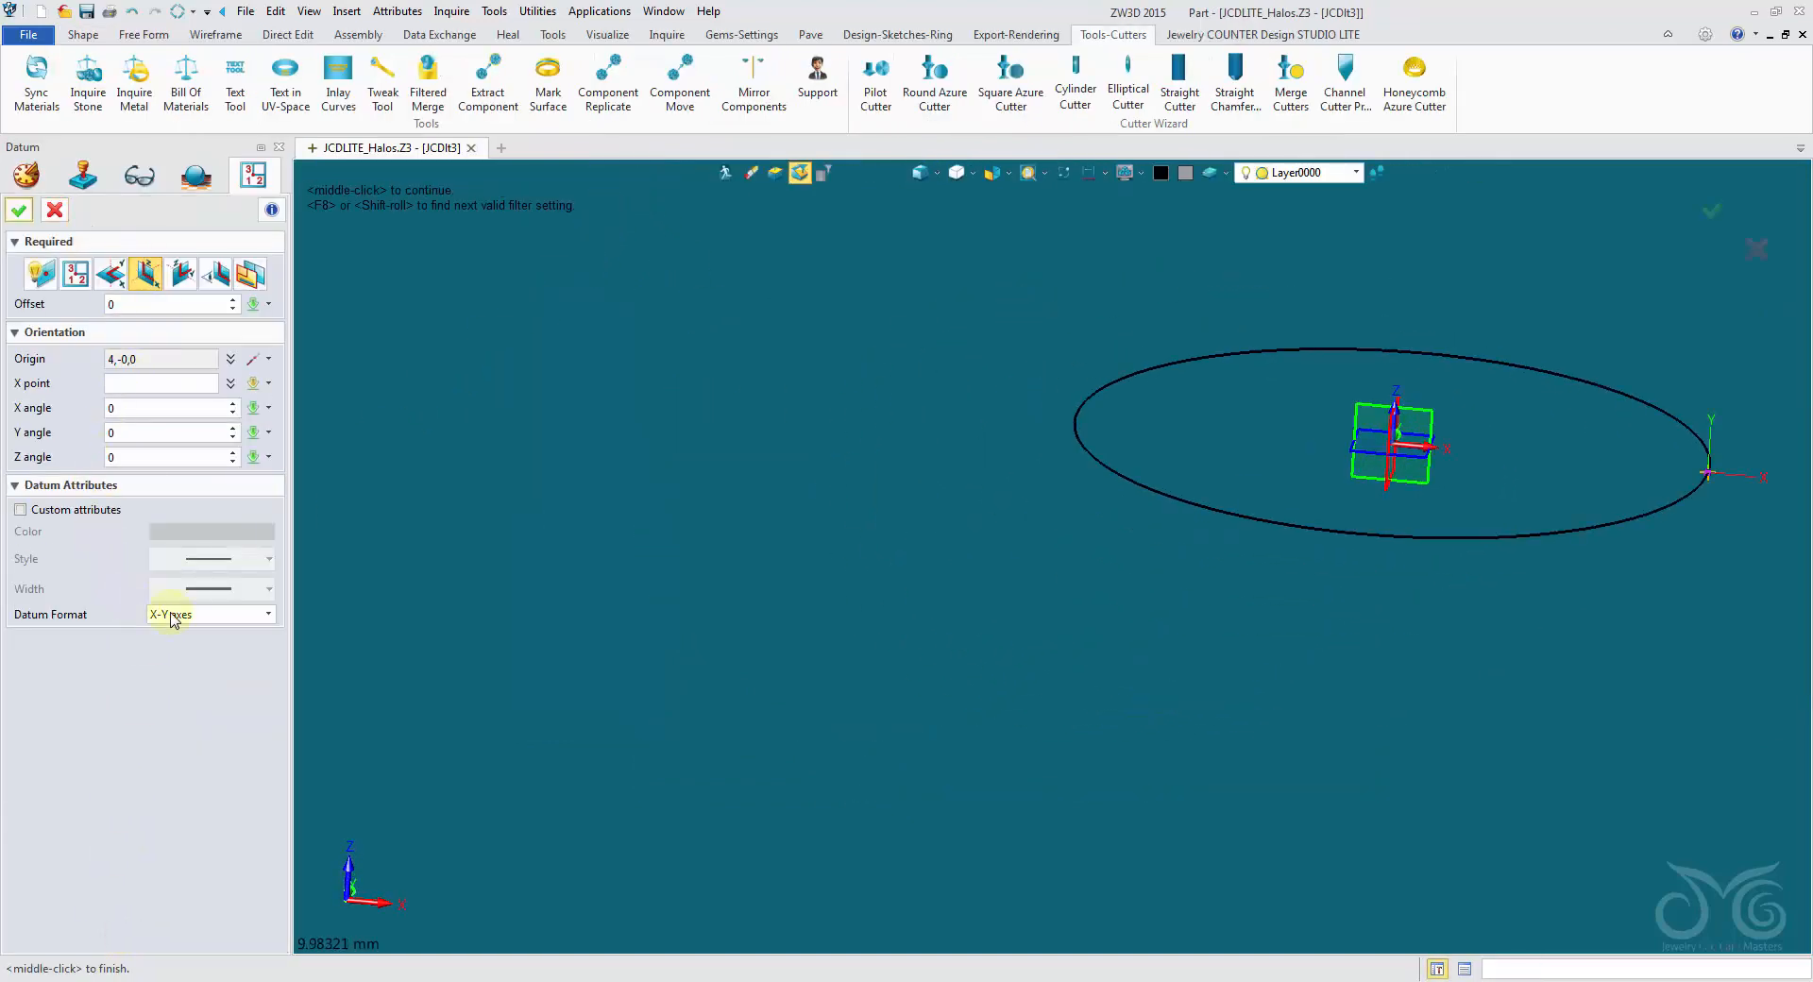
{"action": "left_click", "coordinate": [31, 212]}
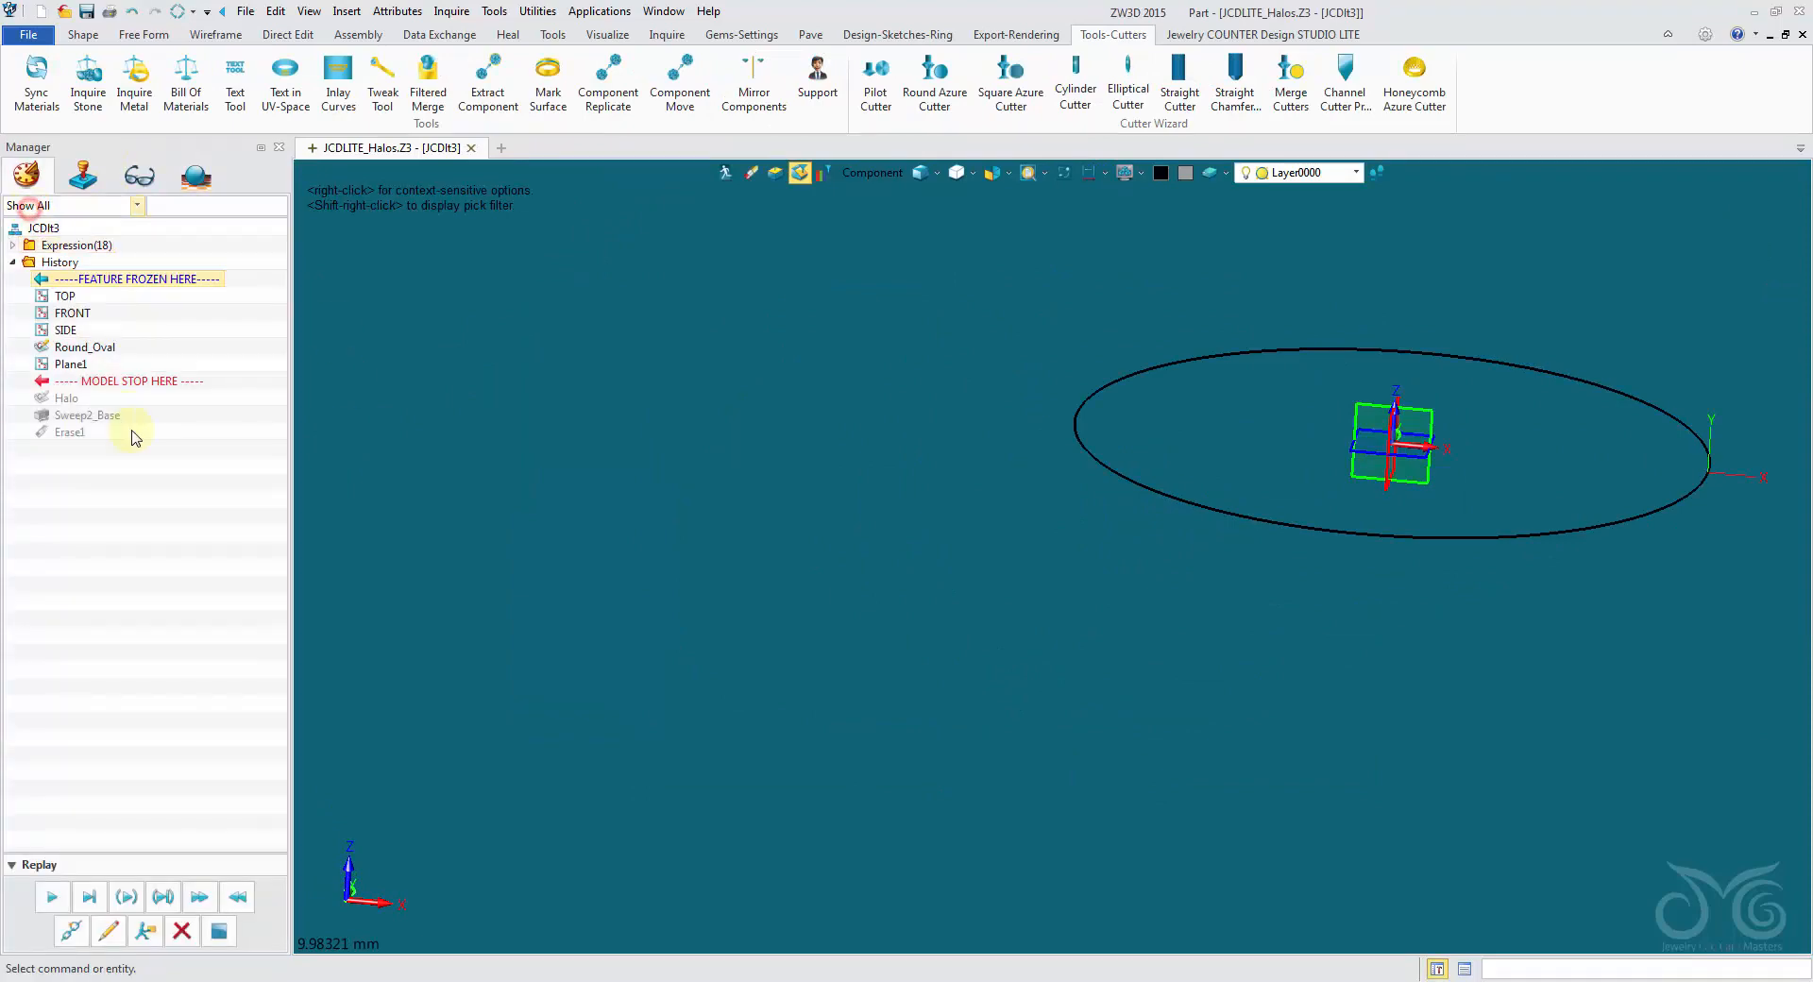
{"action": "left_click", "coordinate": [108, 933]}
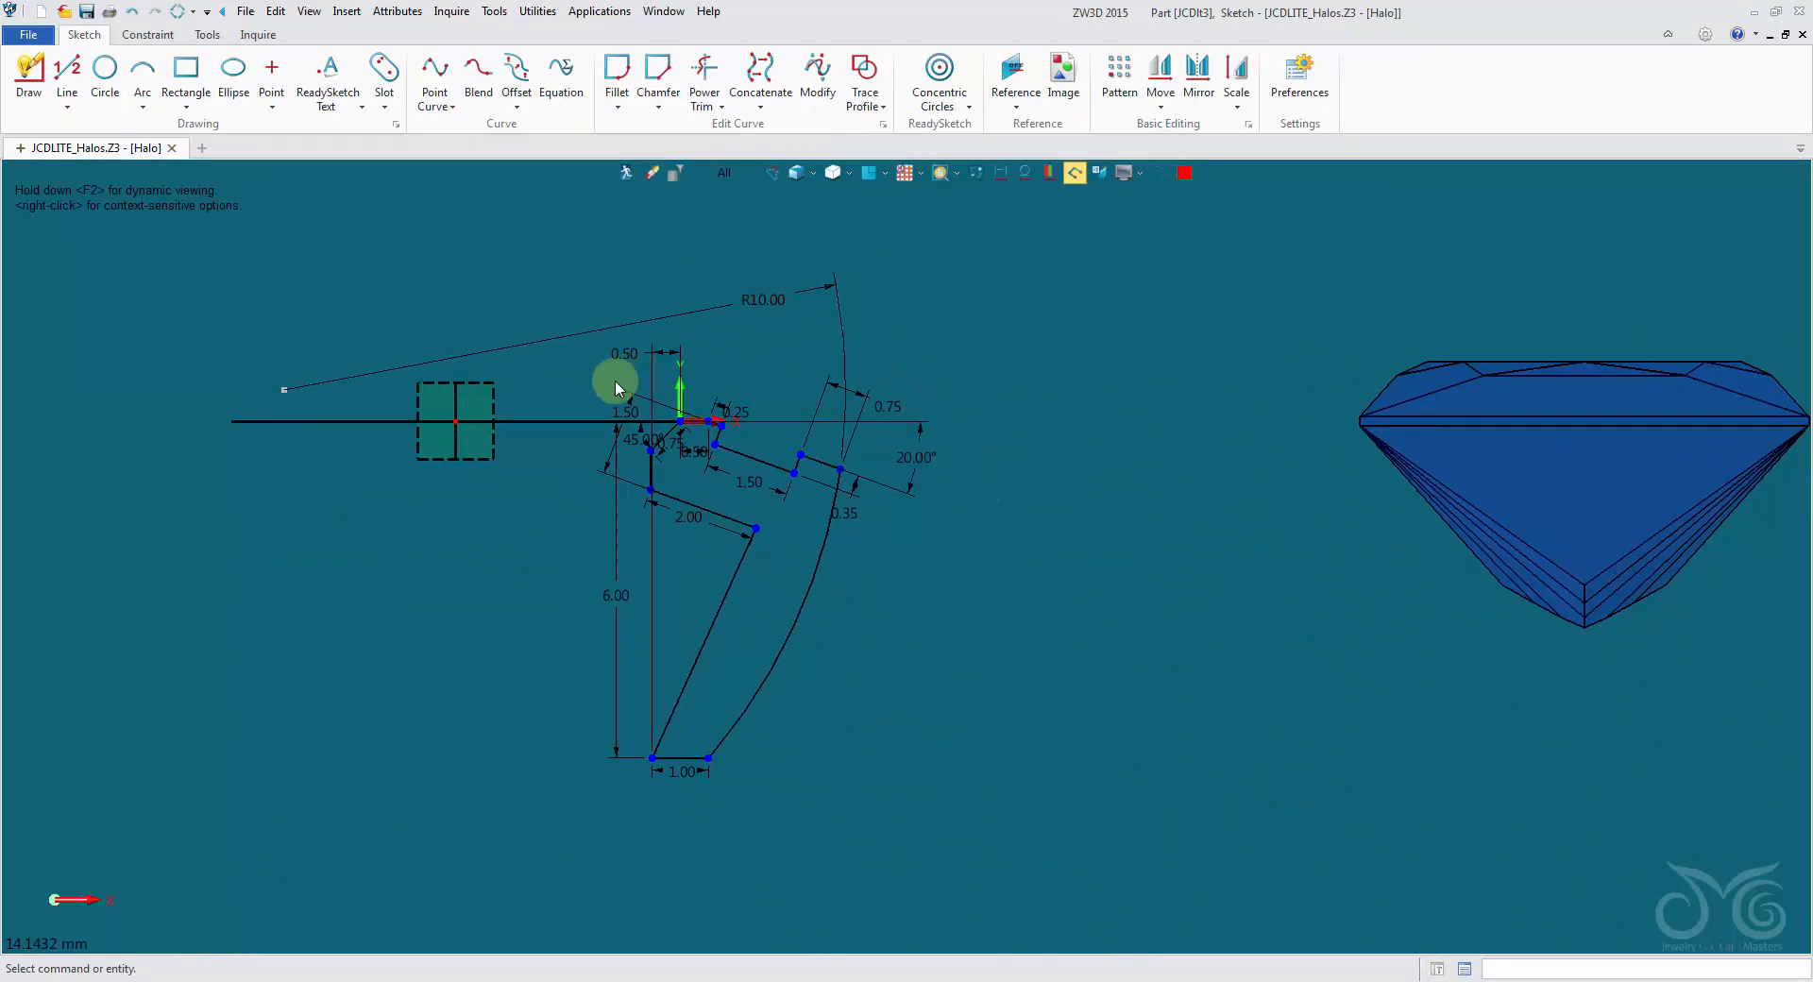
- Hide the external gemstones in the Halo sketch so only the dimensioned profile is displayed
{"action": "scroll", "coordinate": [604, 396], "scroll_direction": "up", "scroll_amount": 2}
{"action": "scroll", "coordinate": [593, 415], "scroll_direction": "down", "scroll_amount": 3}
{"action": "left_click", "coordinate": [977, 173]}
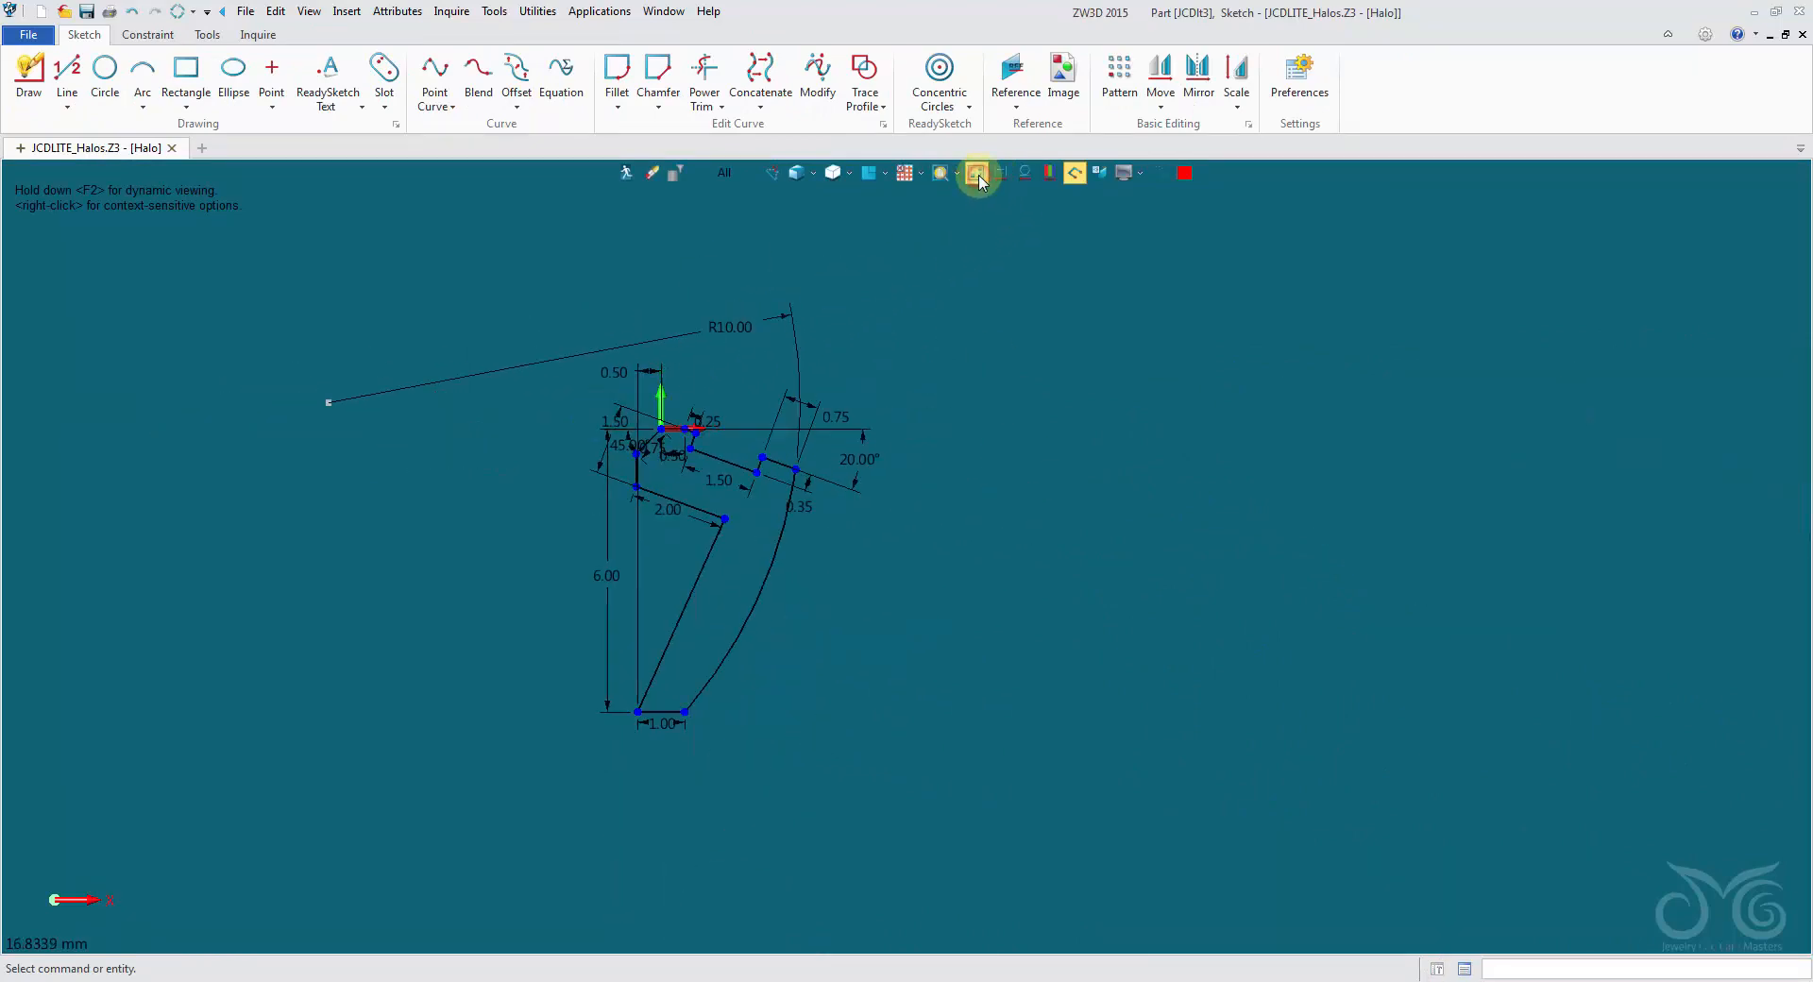
{"action": "scroll", "coordinate": [808, 496], "scroll_direction": "up", "scroll_amount": 2}
{"action": "middle_click_drag", "start_coordinate": [839, 574], "coordinate": [1065, 597]}
{"action": "scroll", "coordinate": [1045, 752], "scroll_direction": "up", "scroll_amount": 1}
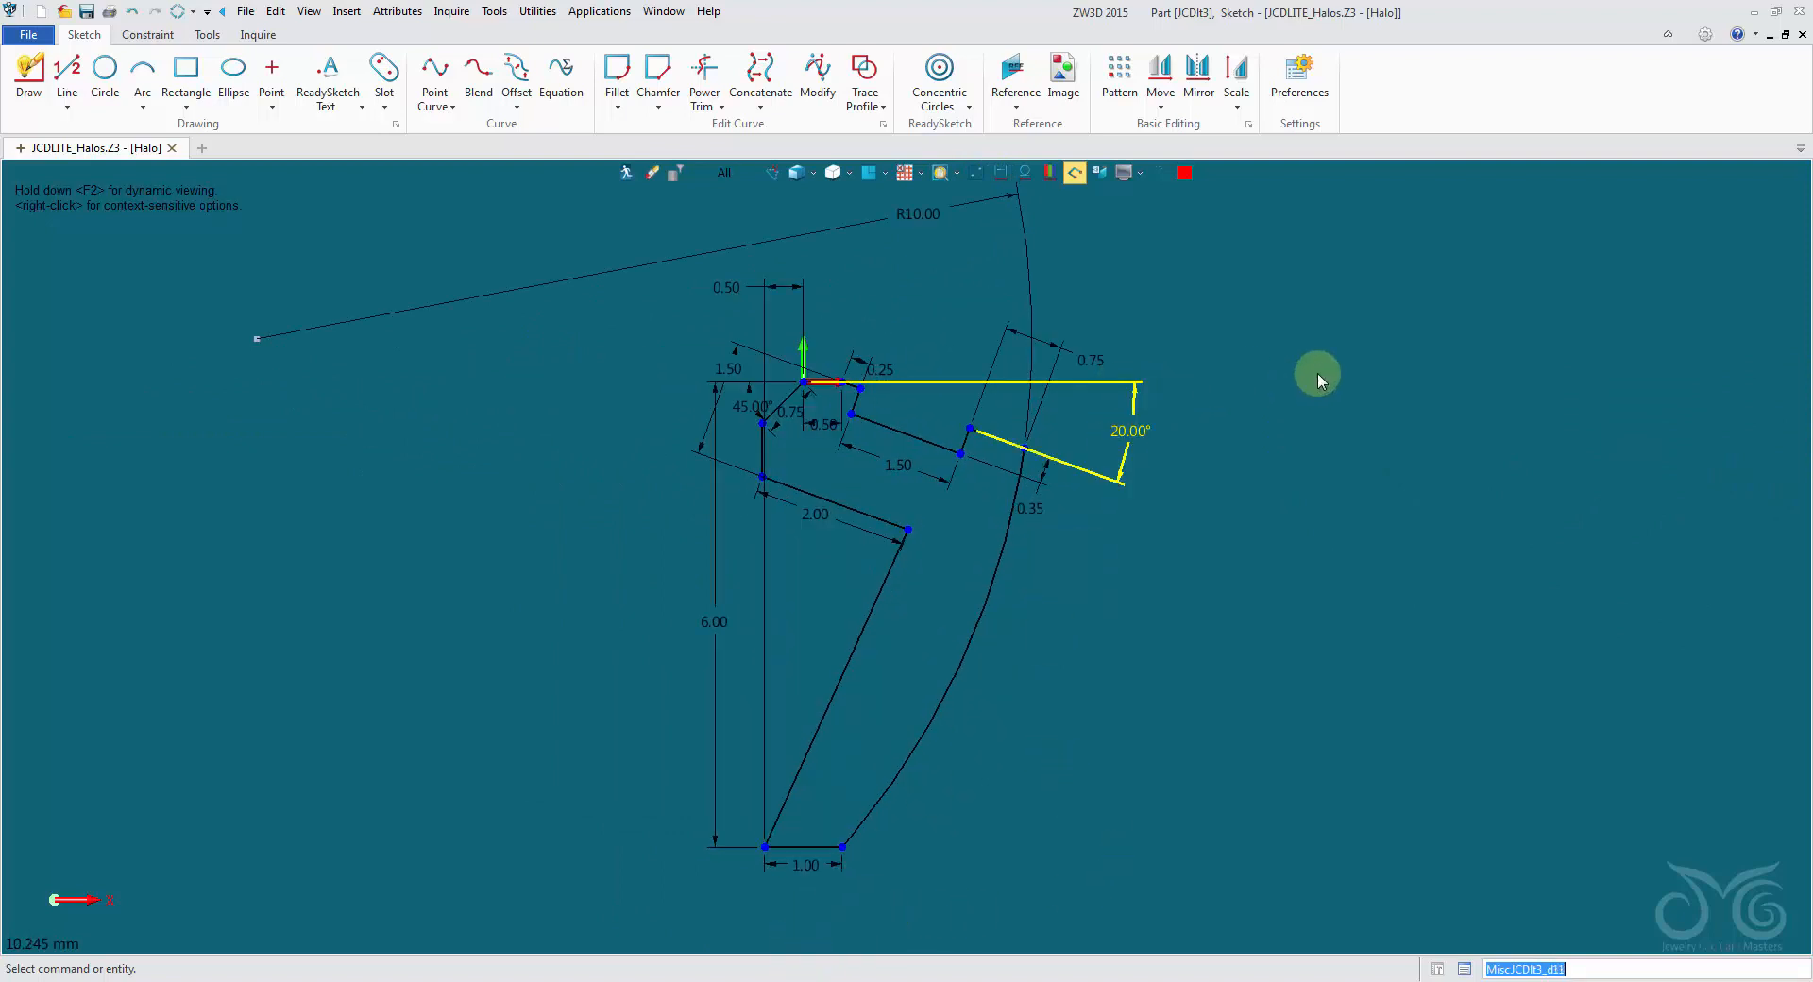
- Preview different values for the profile's 20° angle dimension, including 21, 14 and 10, and cancel the edit
{"action": "right_click", "coordinate": [1142, 406]}
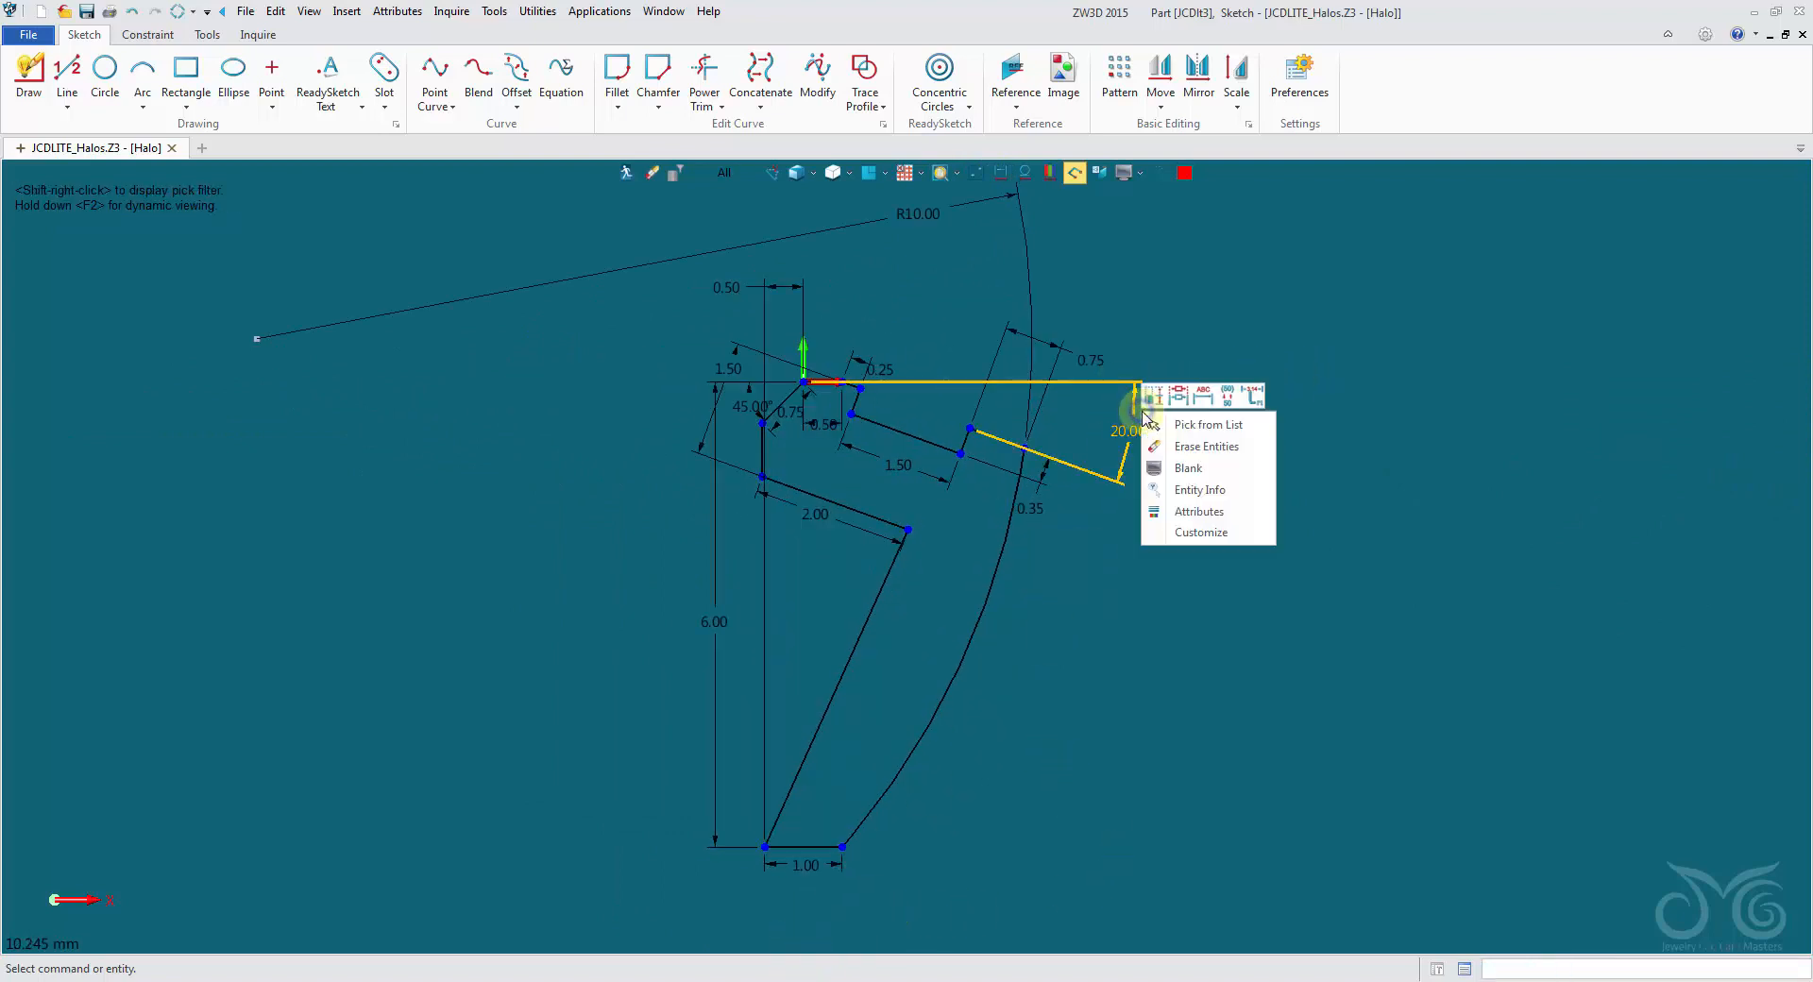
{"action": "left_click", "coordinate": [1164, 405]}
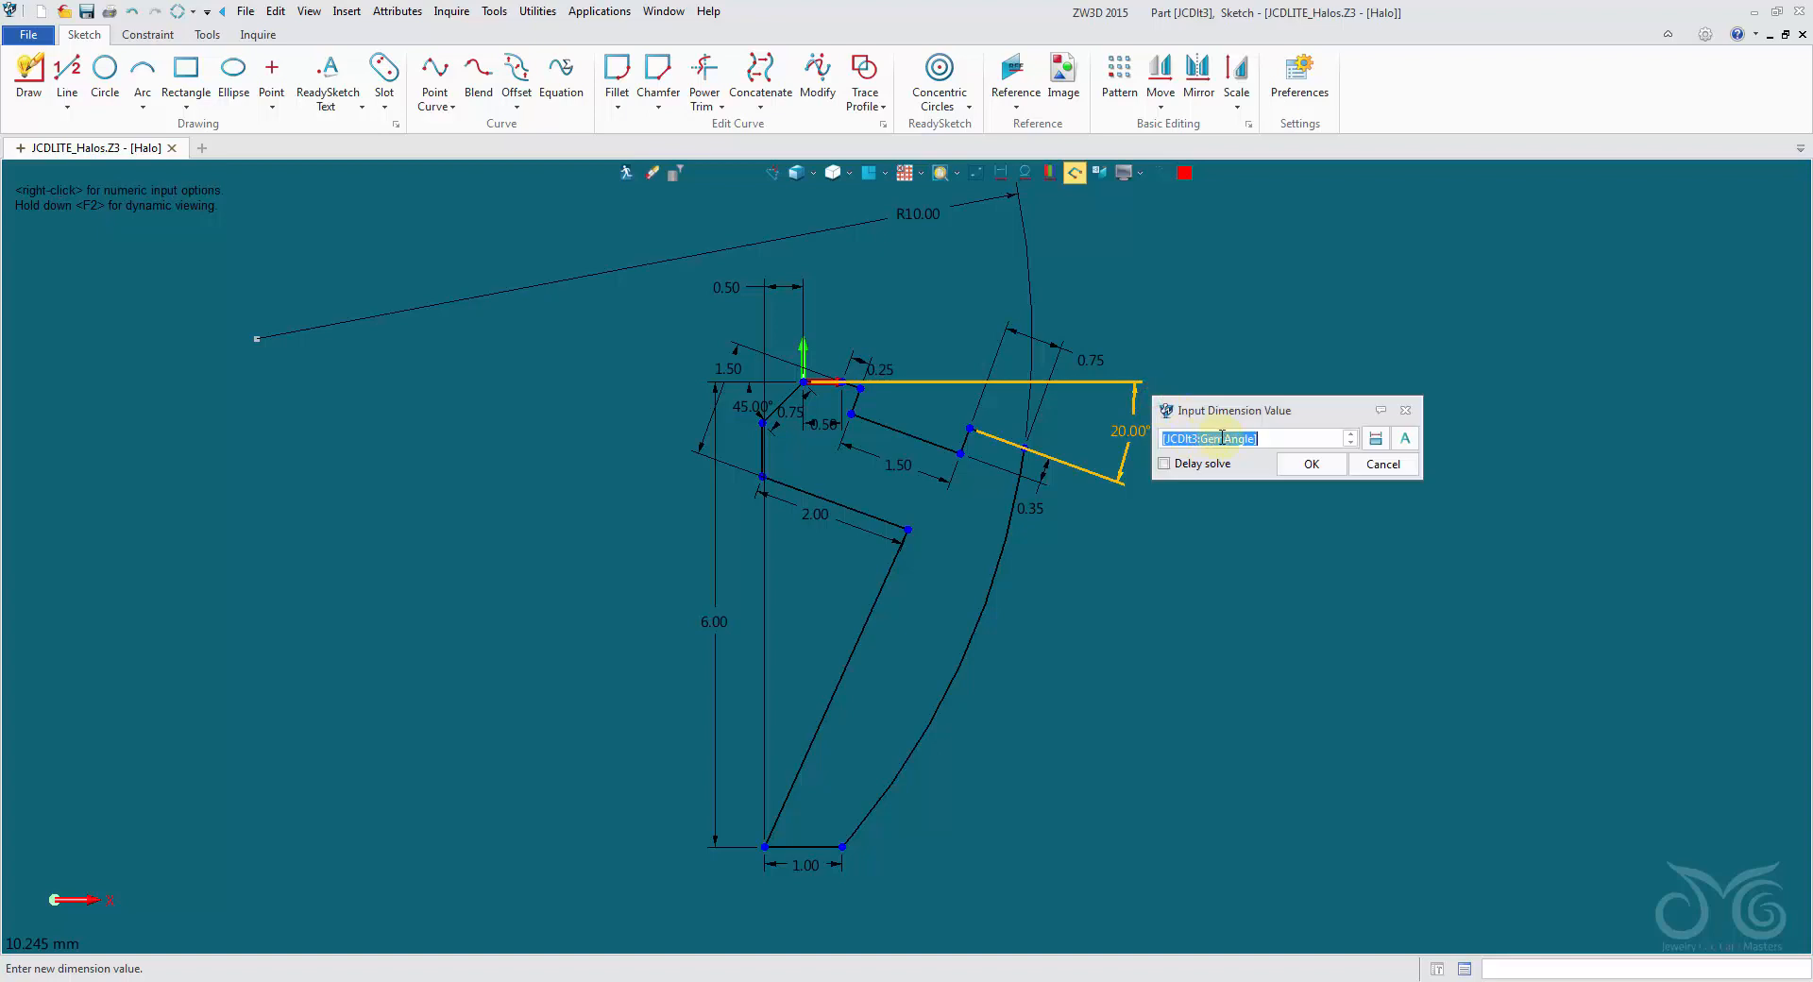
{"action": "scroll", "coordinate": [1306, 443], "scroll_direction": "up", "scroll_amount": 4}
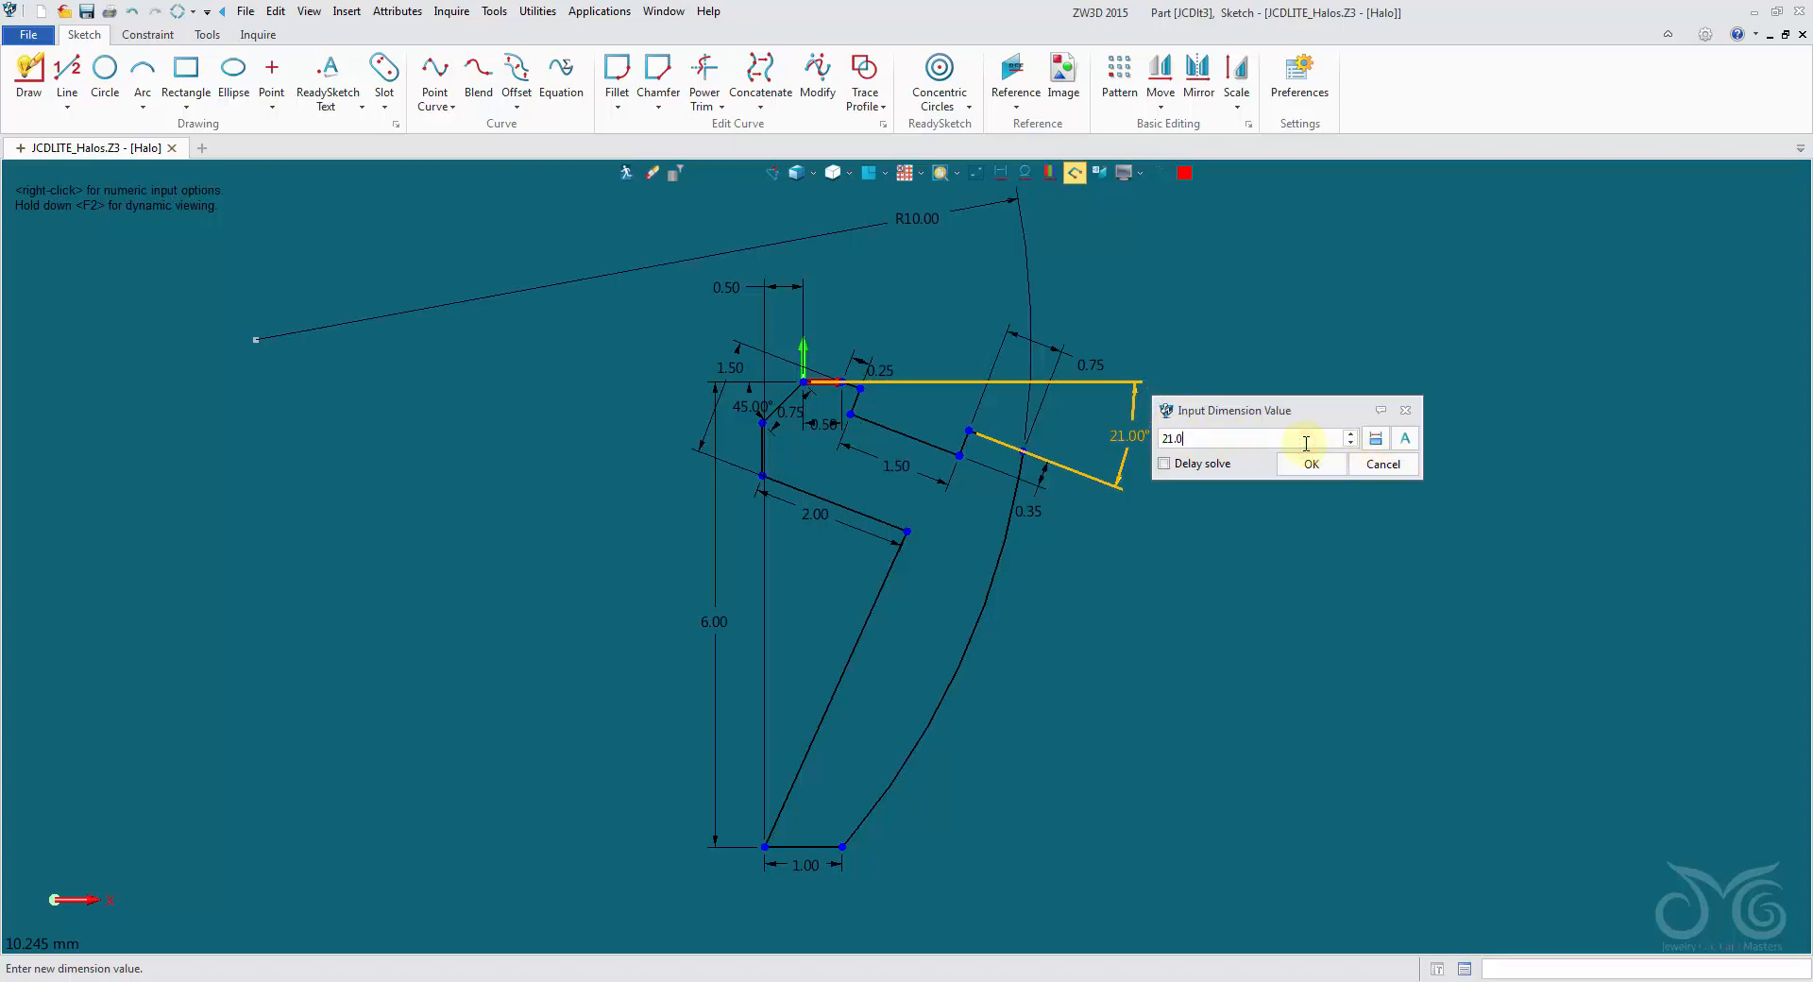
{"action": "scroll", "coordinate": [1306, 444], "scroll_direction": "down", "scroll_amount": 11}
{"action": "scroll", "coordinate": [1306, 444], "scroll_direction": "up", "scroll_amount": 2}
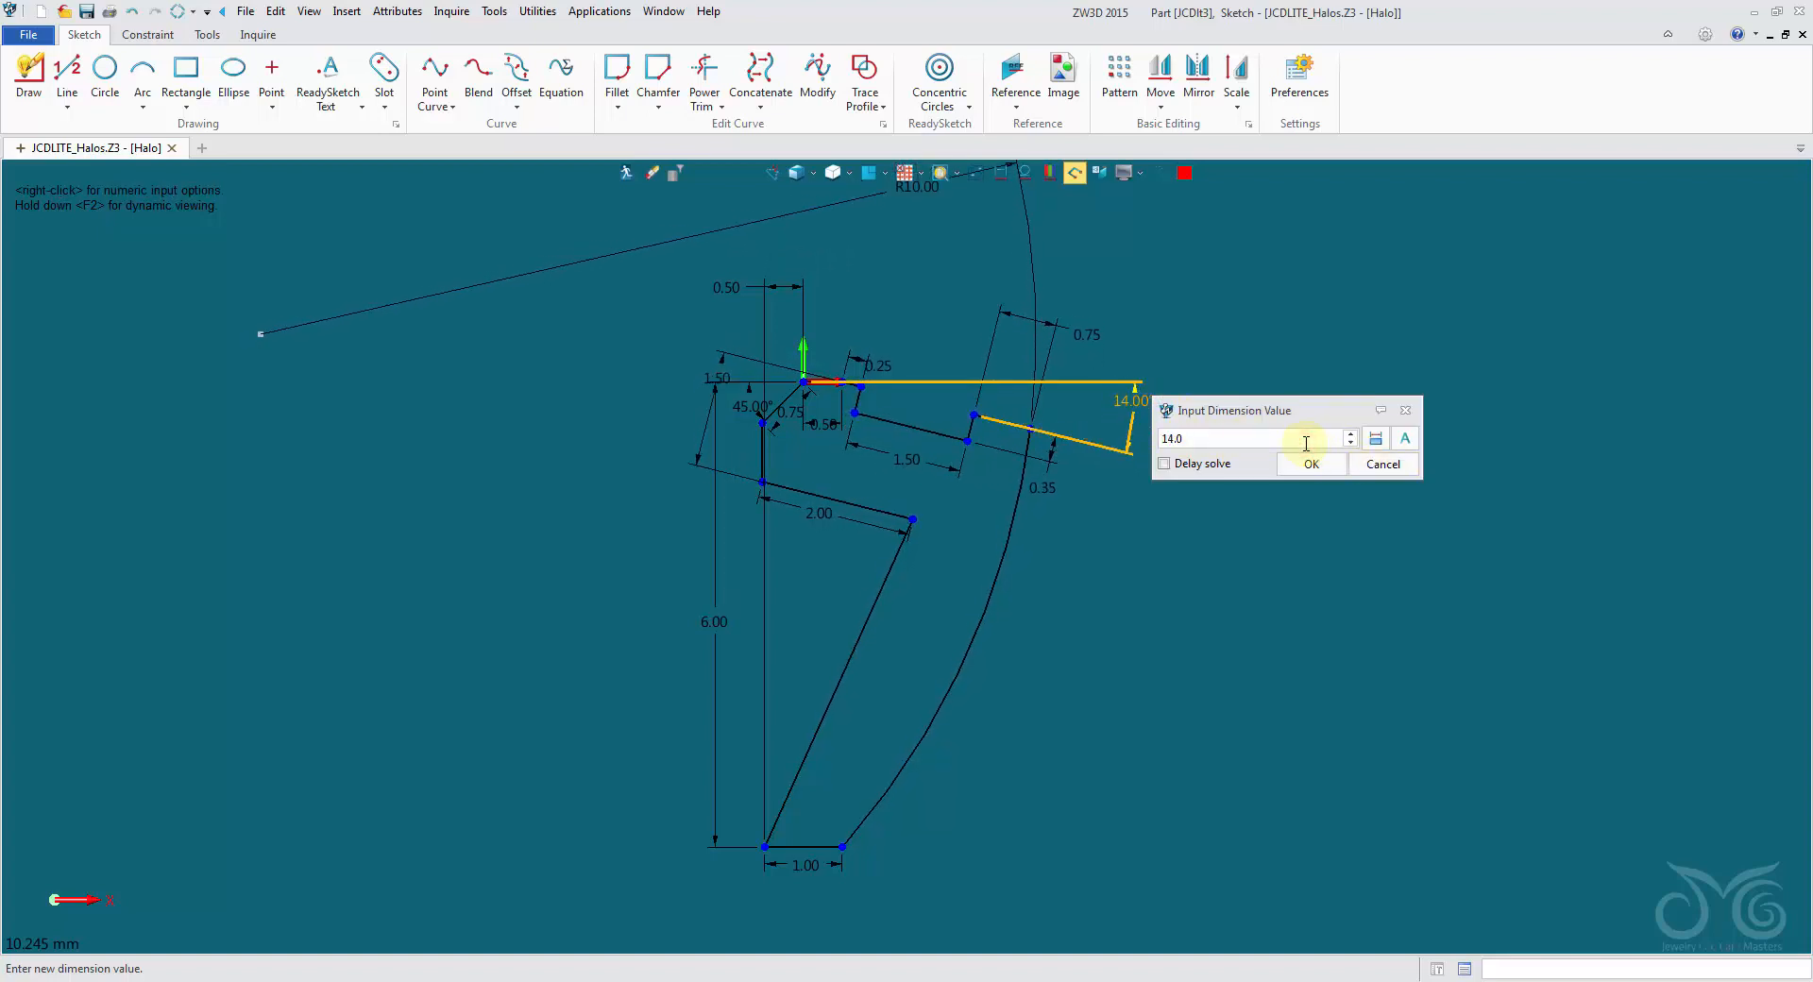
{"action": "scroll", "coordinate": [1306, 444], "scroll_direction": "down", "scroll_amount": 9}
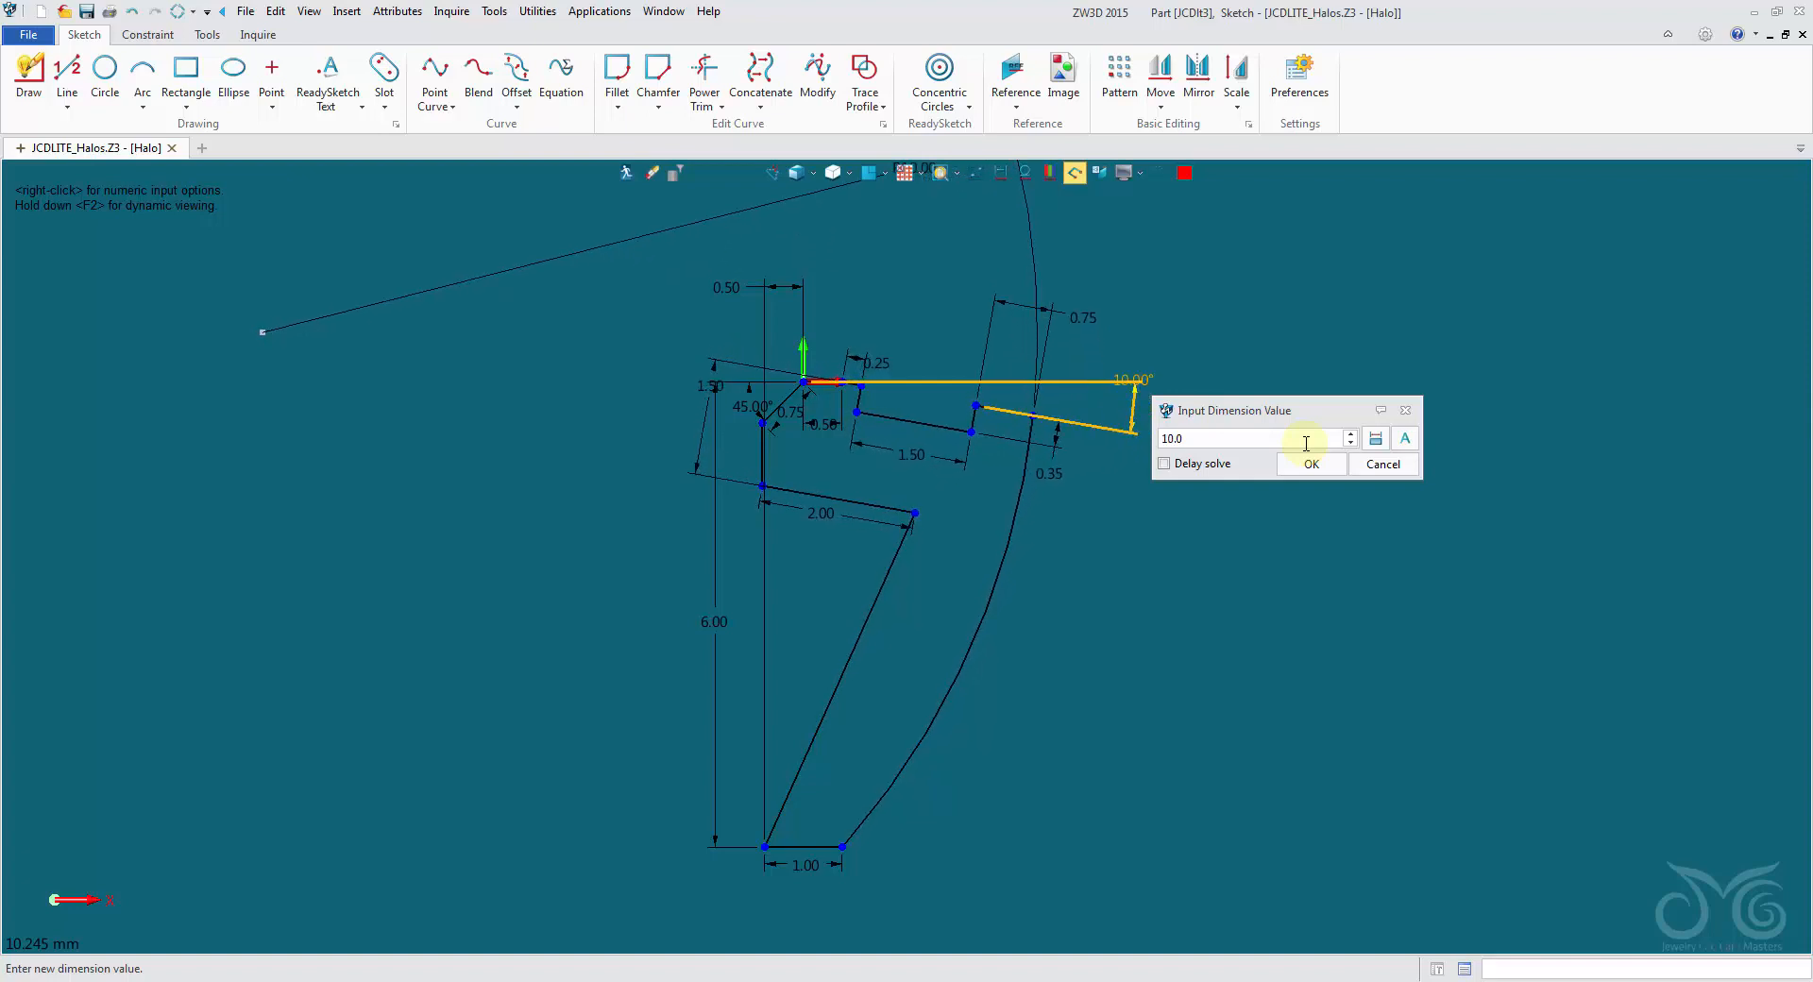
{"action": "left_click", "coordinate": [1366, 464]}
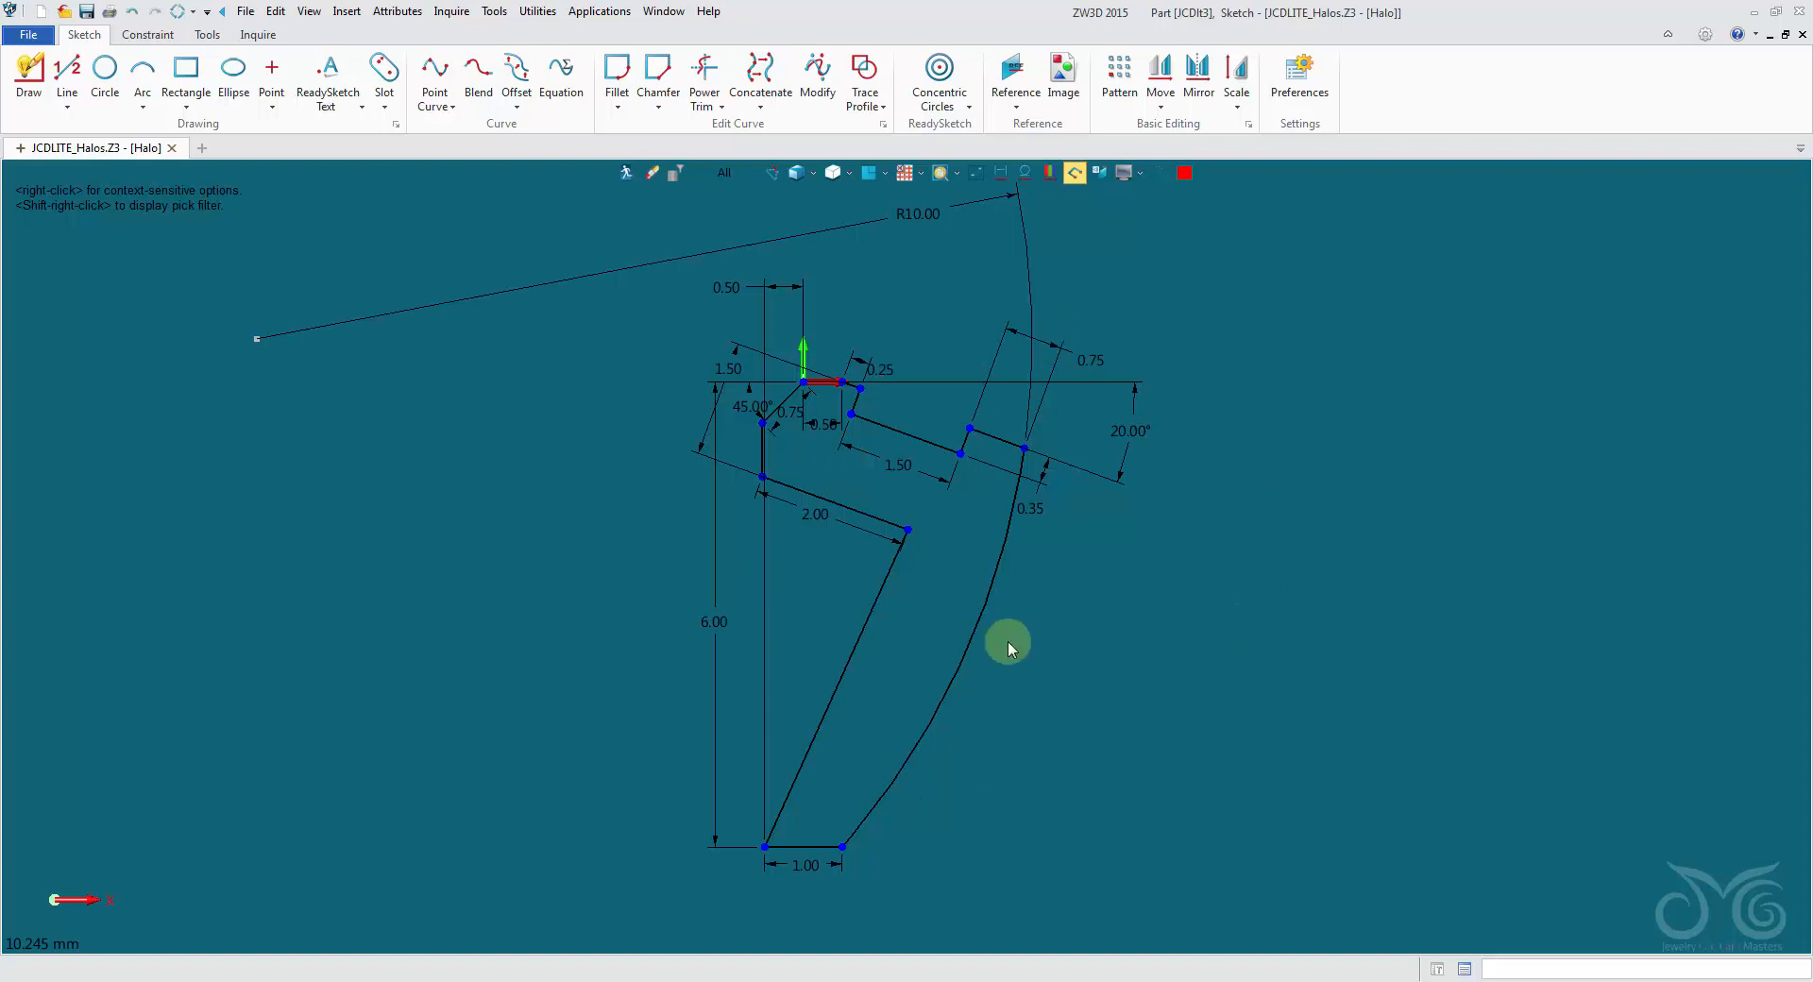
- Switch the Halo sketch's dimension display from values to dimension names
{"action": "left_click", "coordinate": [311, 12]}
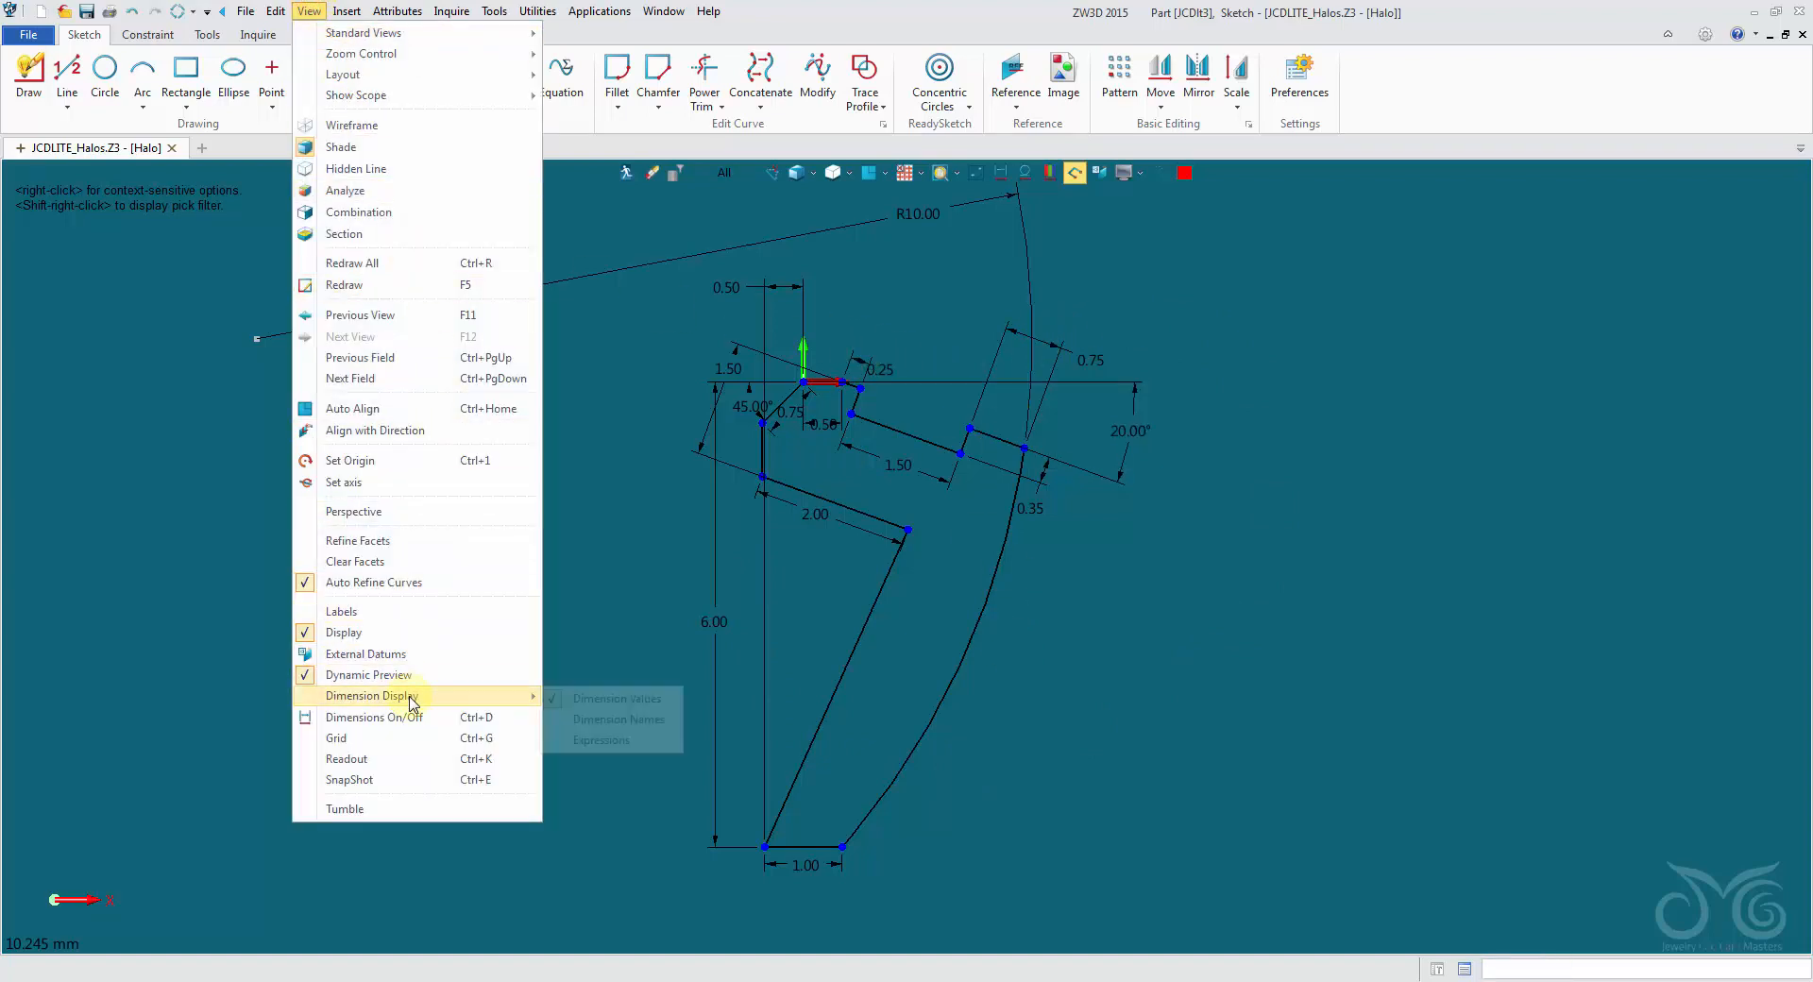
{"action": "mouse_move", "coordinate": [531, 699]}
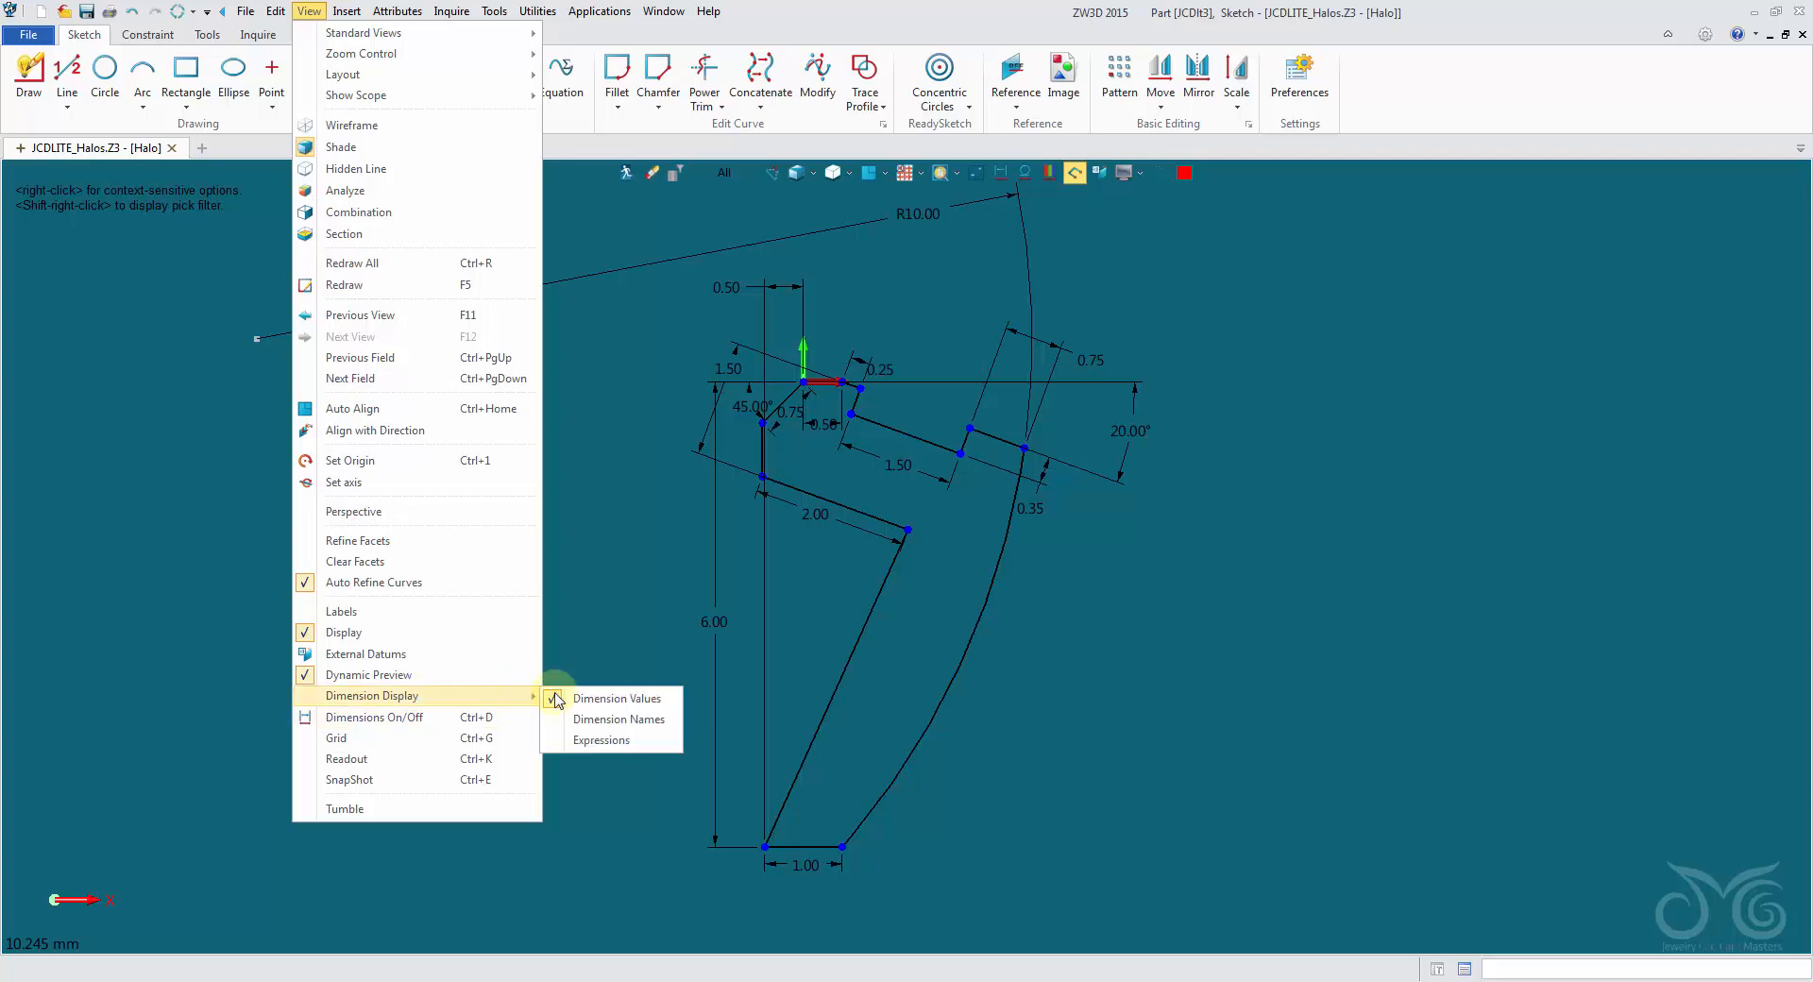
{"action": "left_click", "coordinate": [614, 722]}
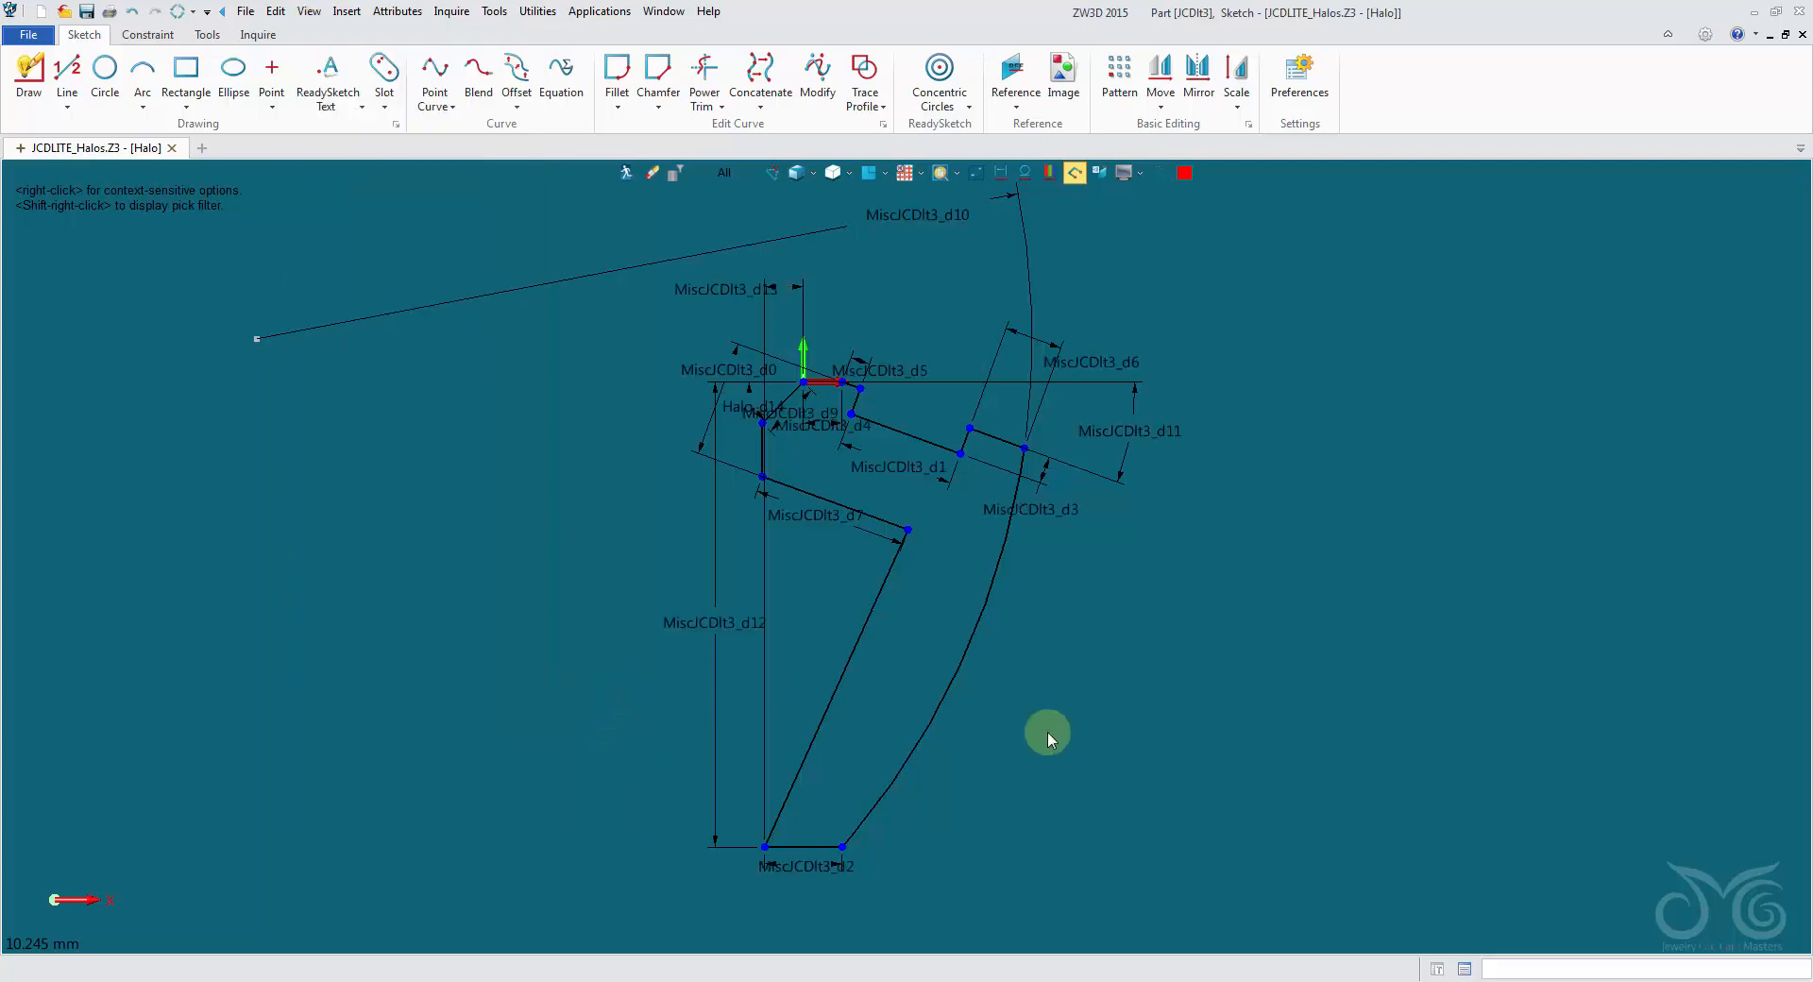
- Switch the Halo sketch's dimension display from names to expressions
{"action": "left_click", "coordinate": [310, 12]}
{"action": "mouse_move", "coordinate": [397, 696]}
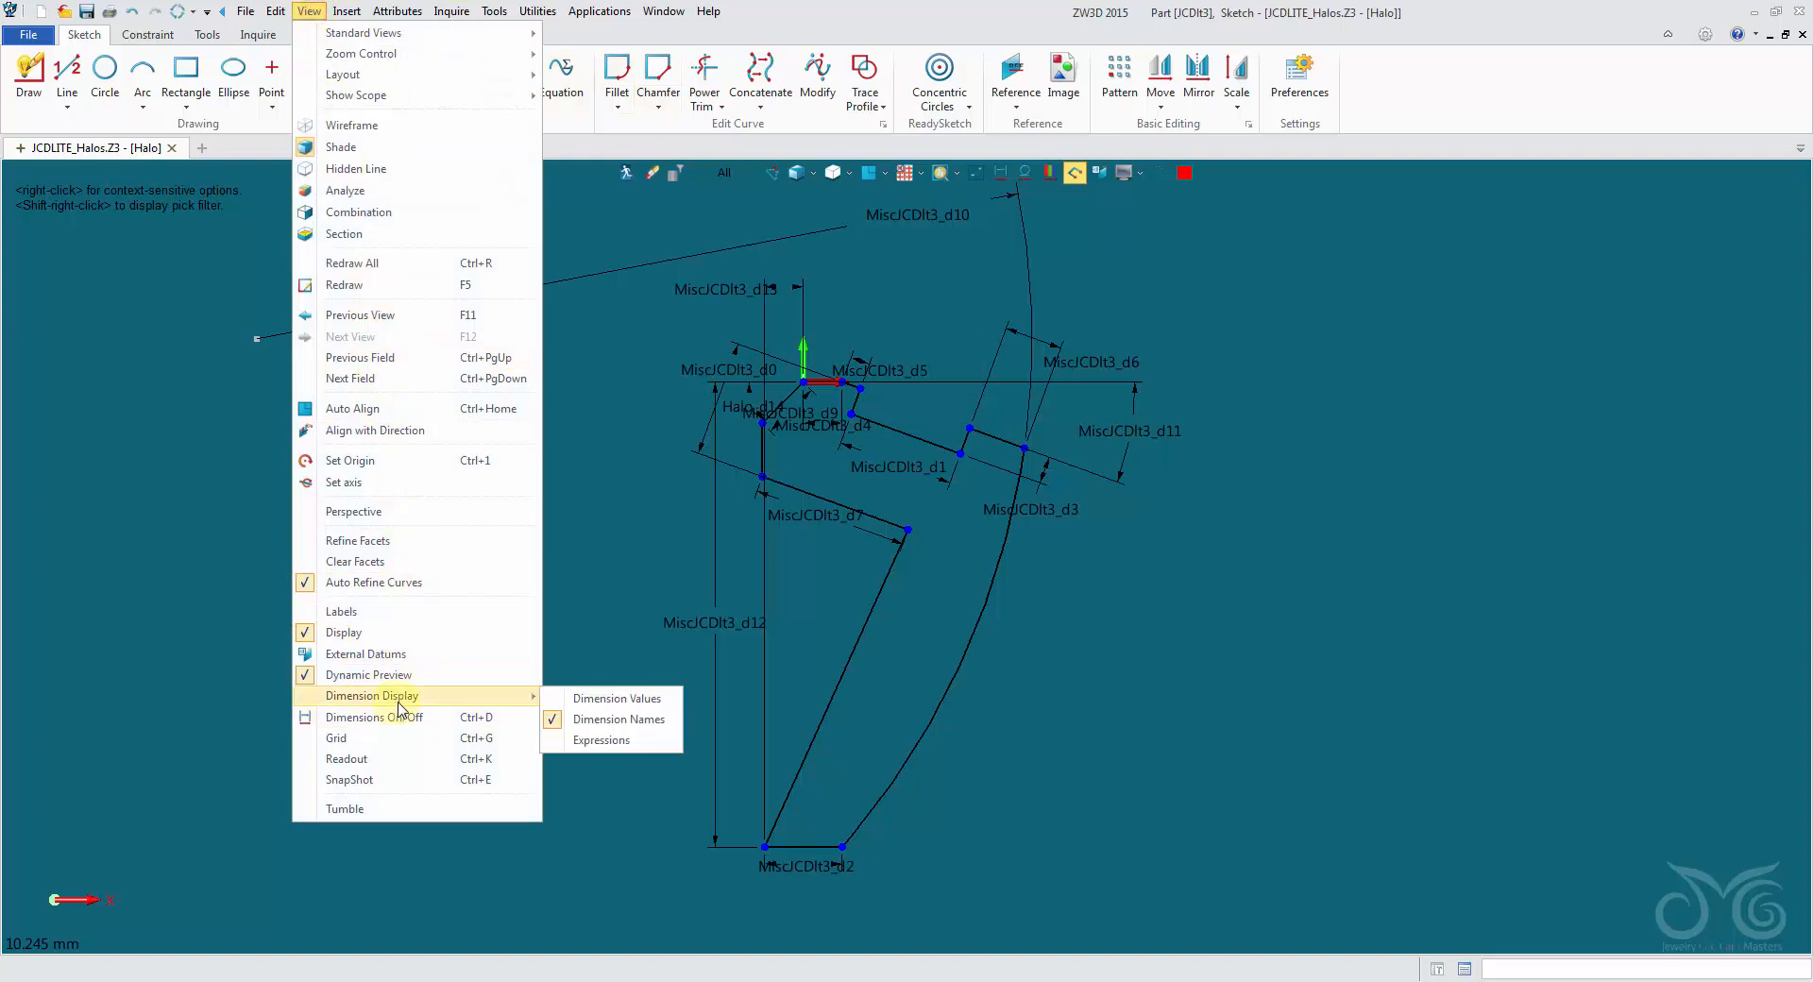
{"action": "left_click", "coordinate": [619, 741]}
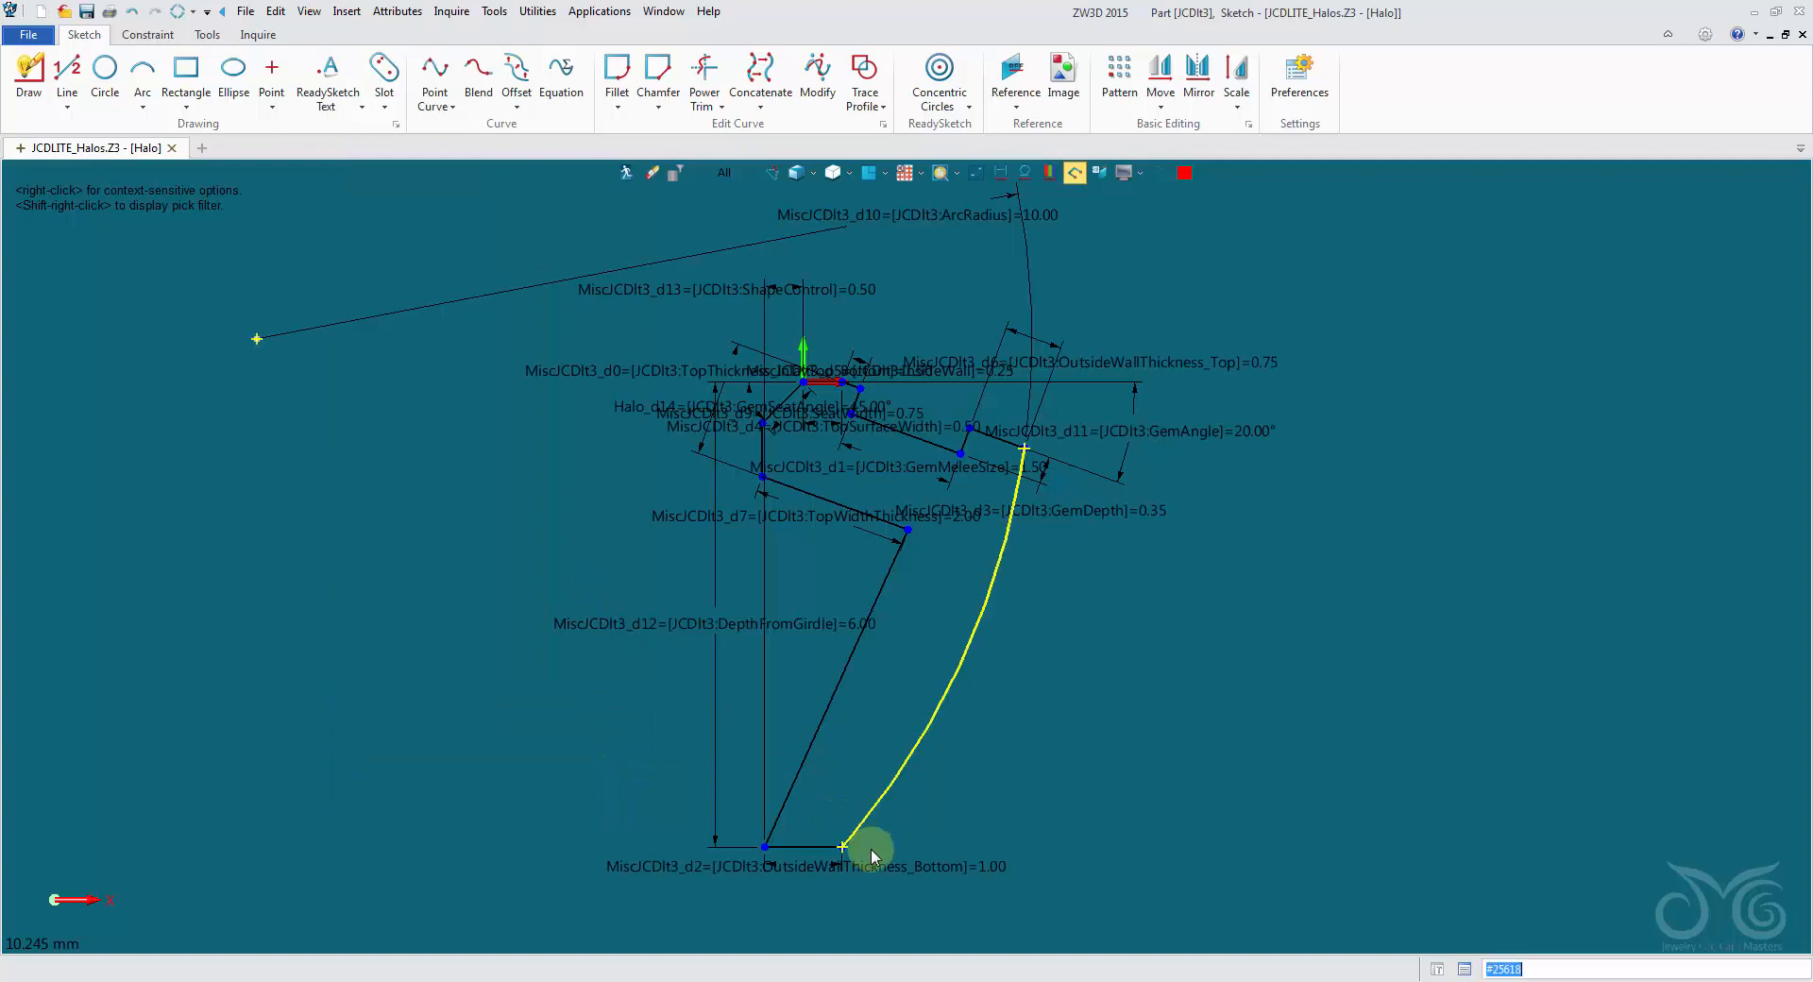
{"action": "scroll", "coordinate": [669, 662], "scroll_direction": "up", "scroll_amount": 6}
{"action": "scroll", "coordinate": [1006, 638], "scroll_direction": "down", "scroll_amount": 5}
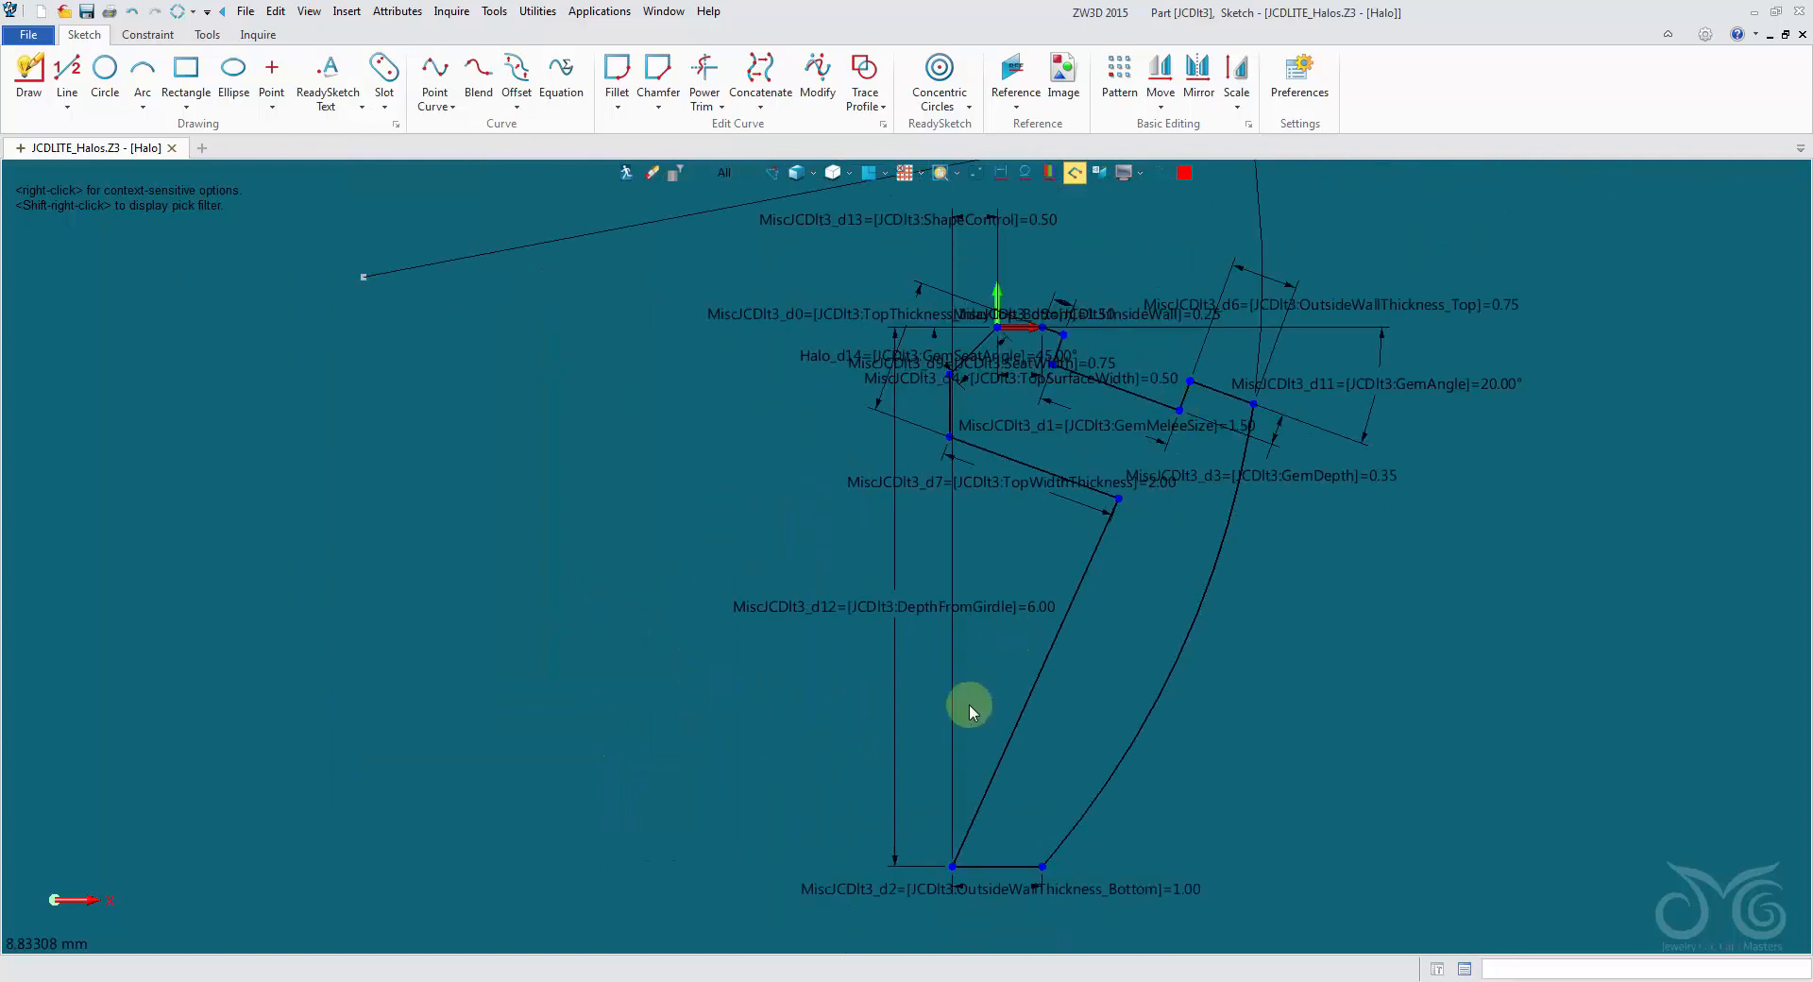
{"action": "scroll", "coordinate": [969, 705], "scroll_direction": "up", "scroll_amount": 3}
{"action": "scroll", "coordinate": [834, 466], "scroll_direction": "down", "scroll_amount": 3}
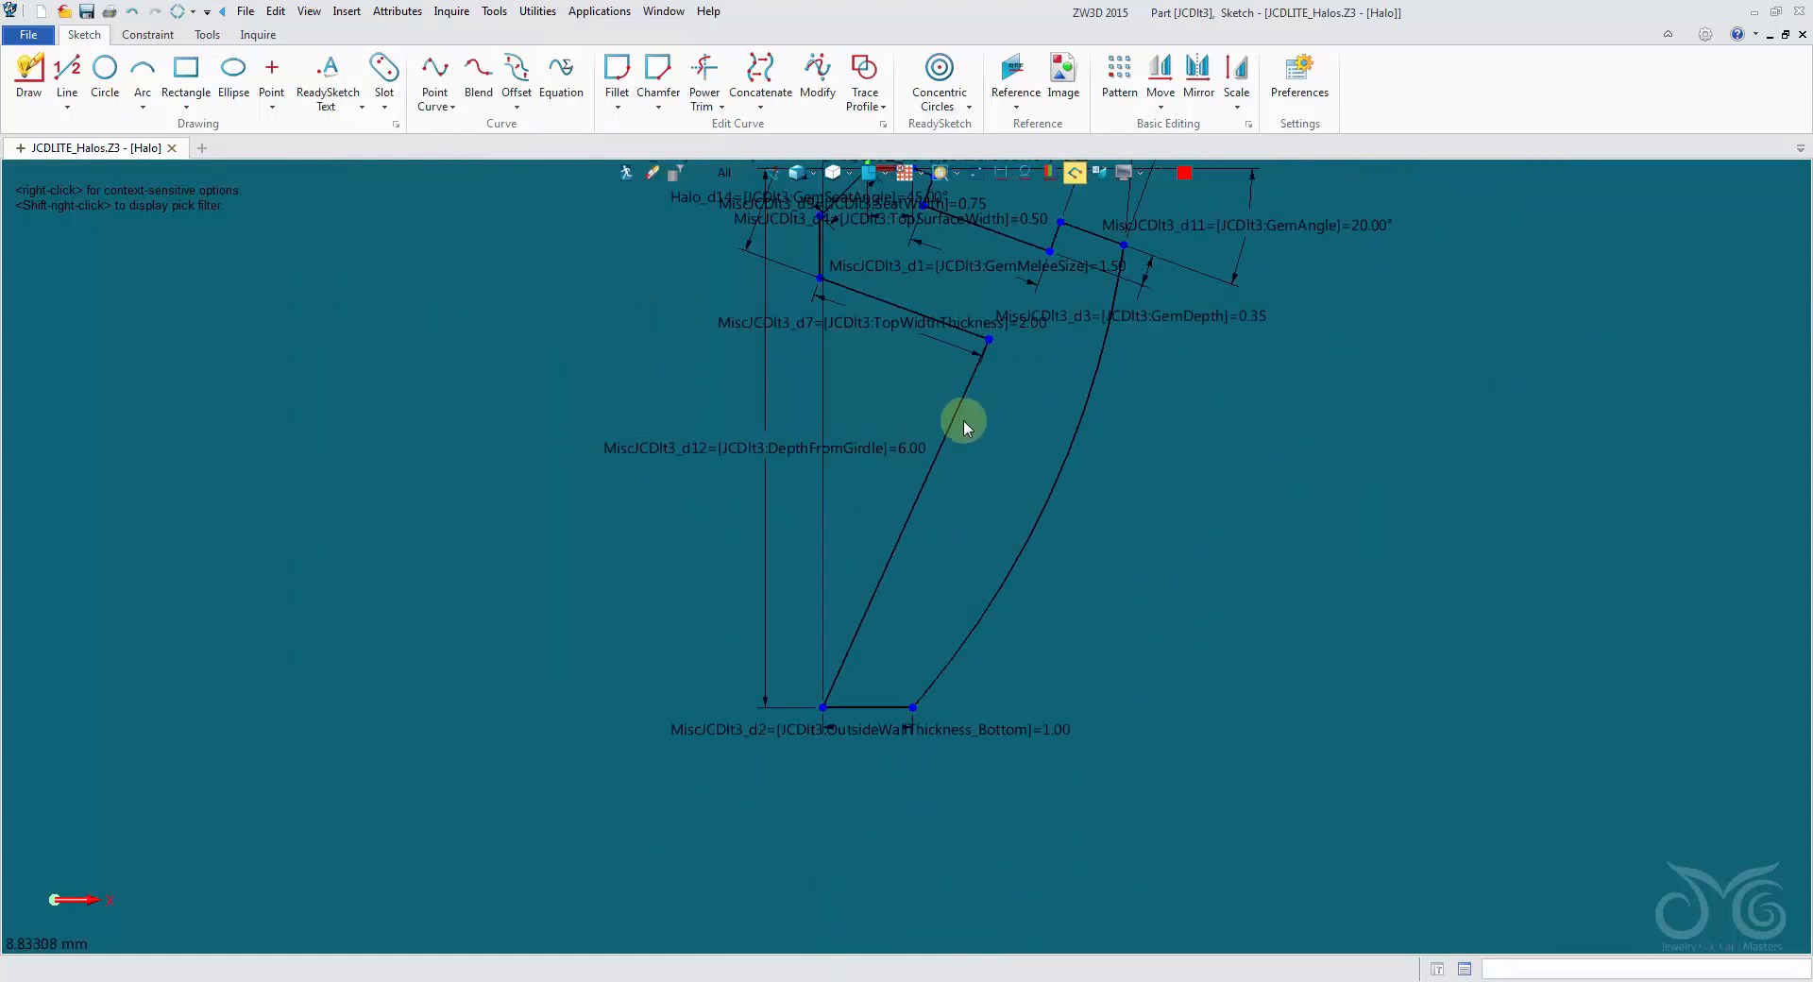
{"action": "middle_click_drag", "start_coordinate": [960, 424], "coordinate": [861, 629]}
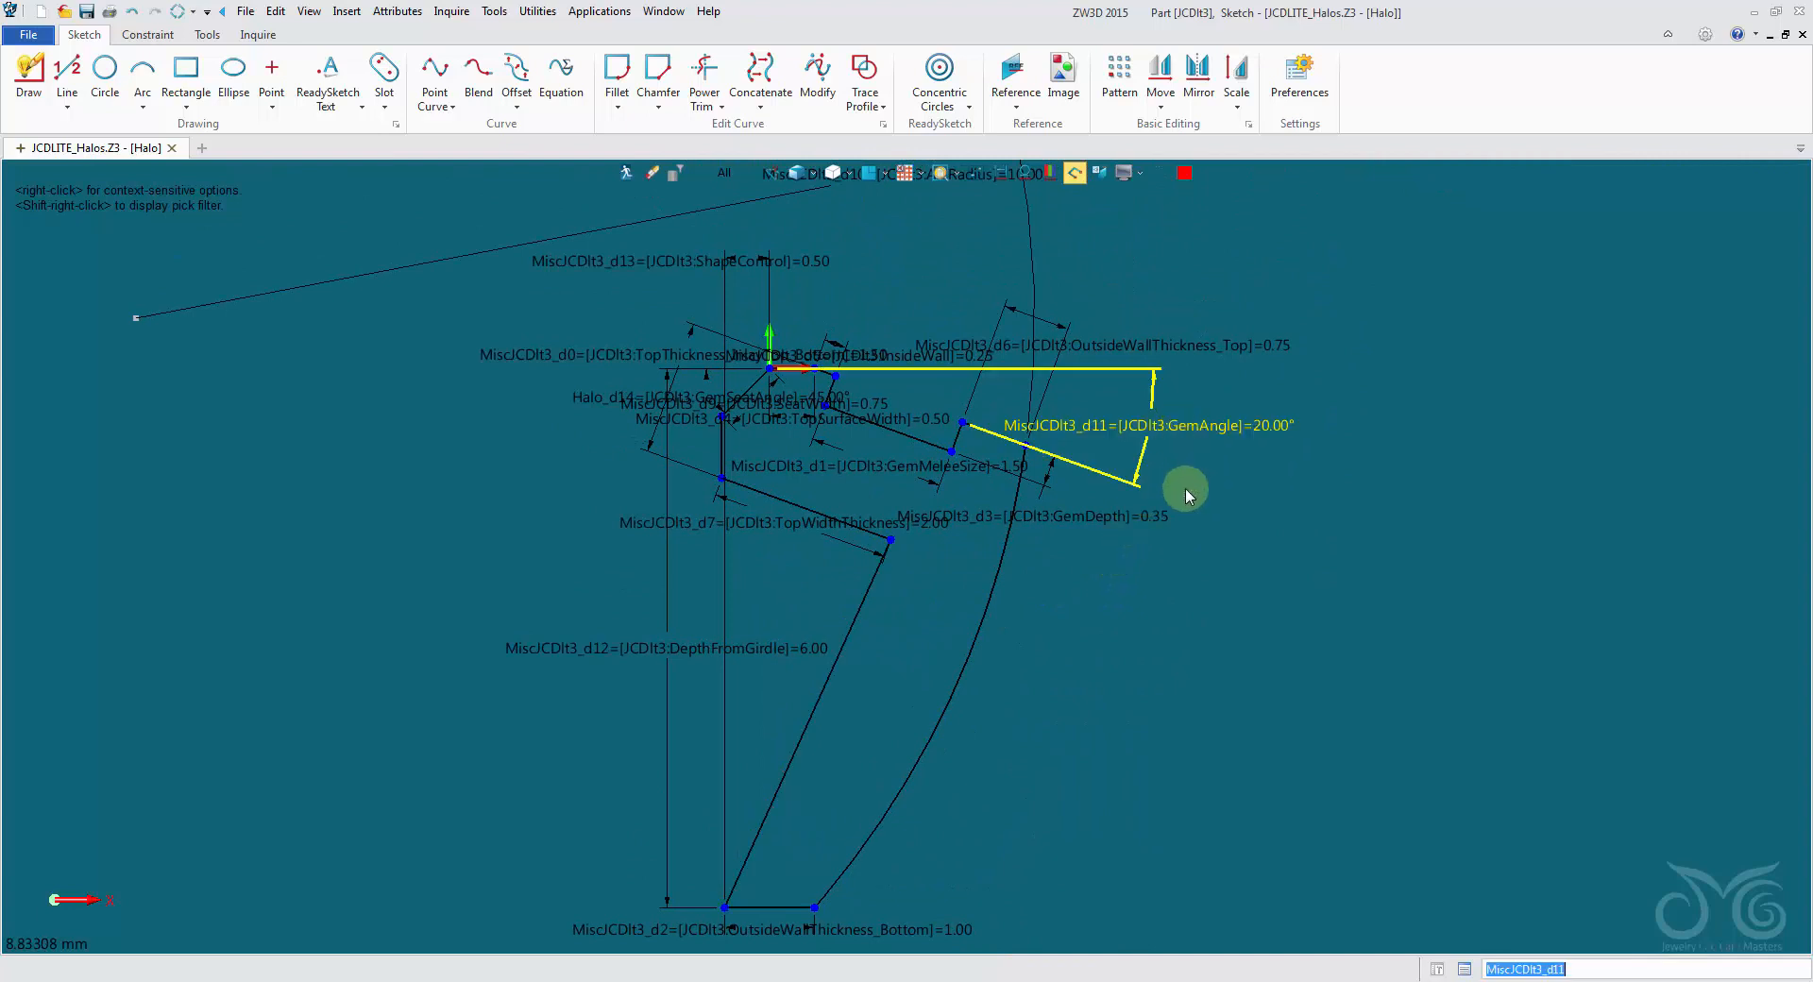
- Hide the GemAngle dimension and reposition the GemDepth and OutsideWallThickness_Top dimensions clear of the profile
{"action": "right_click", "coordinate": [1198, 430]}
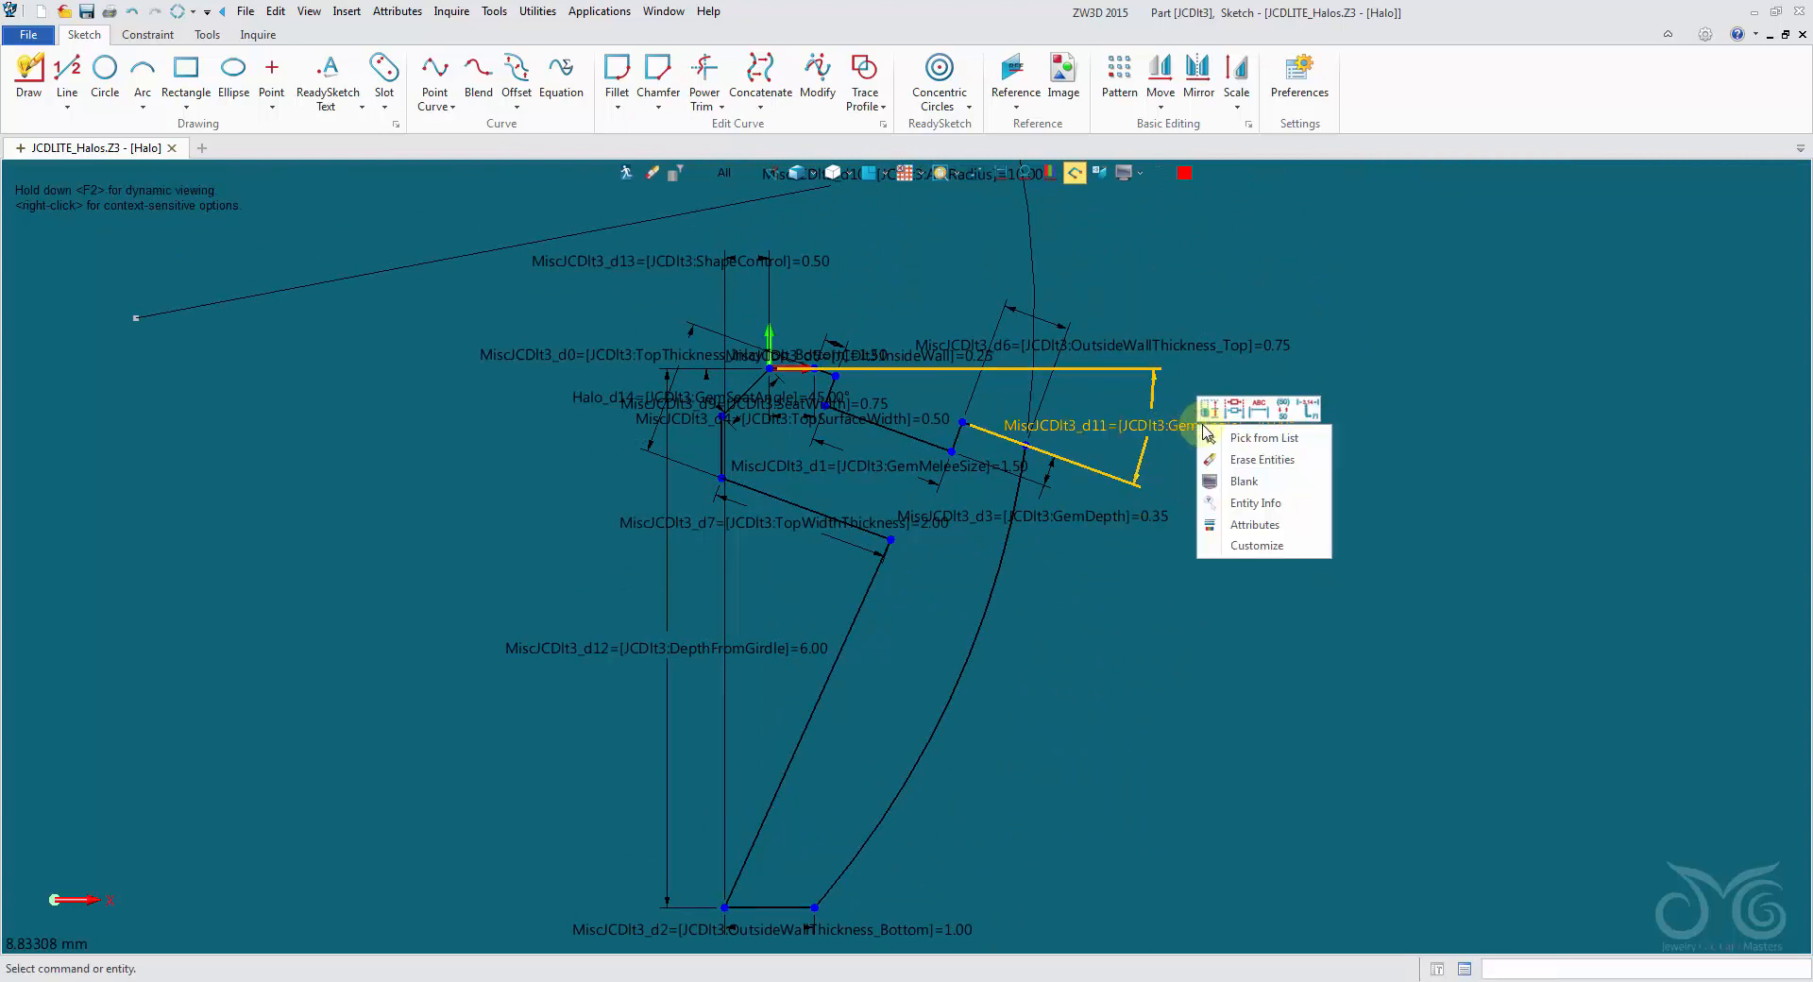
{"action": "left_click", "coordinate": [1240, 475]}
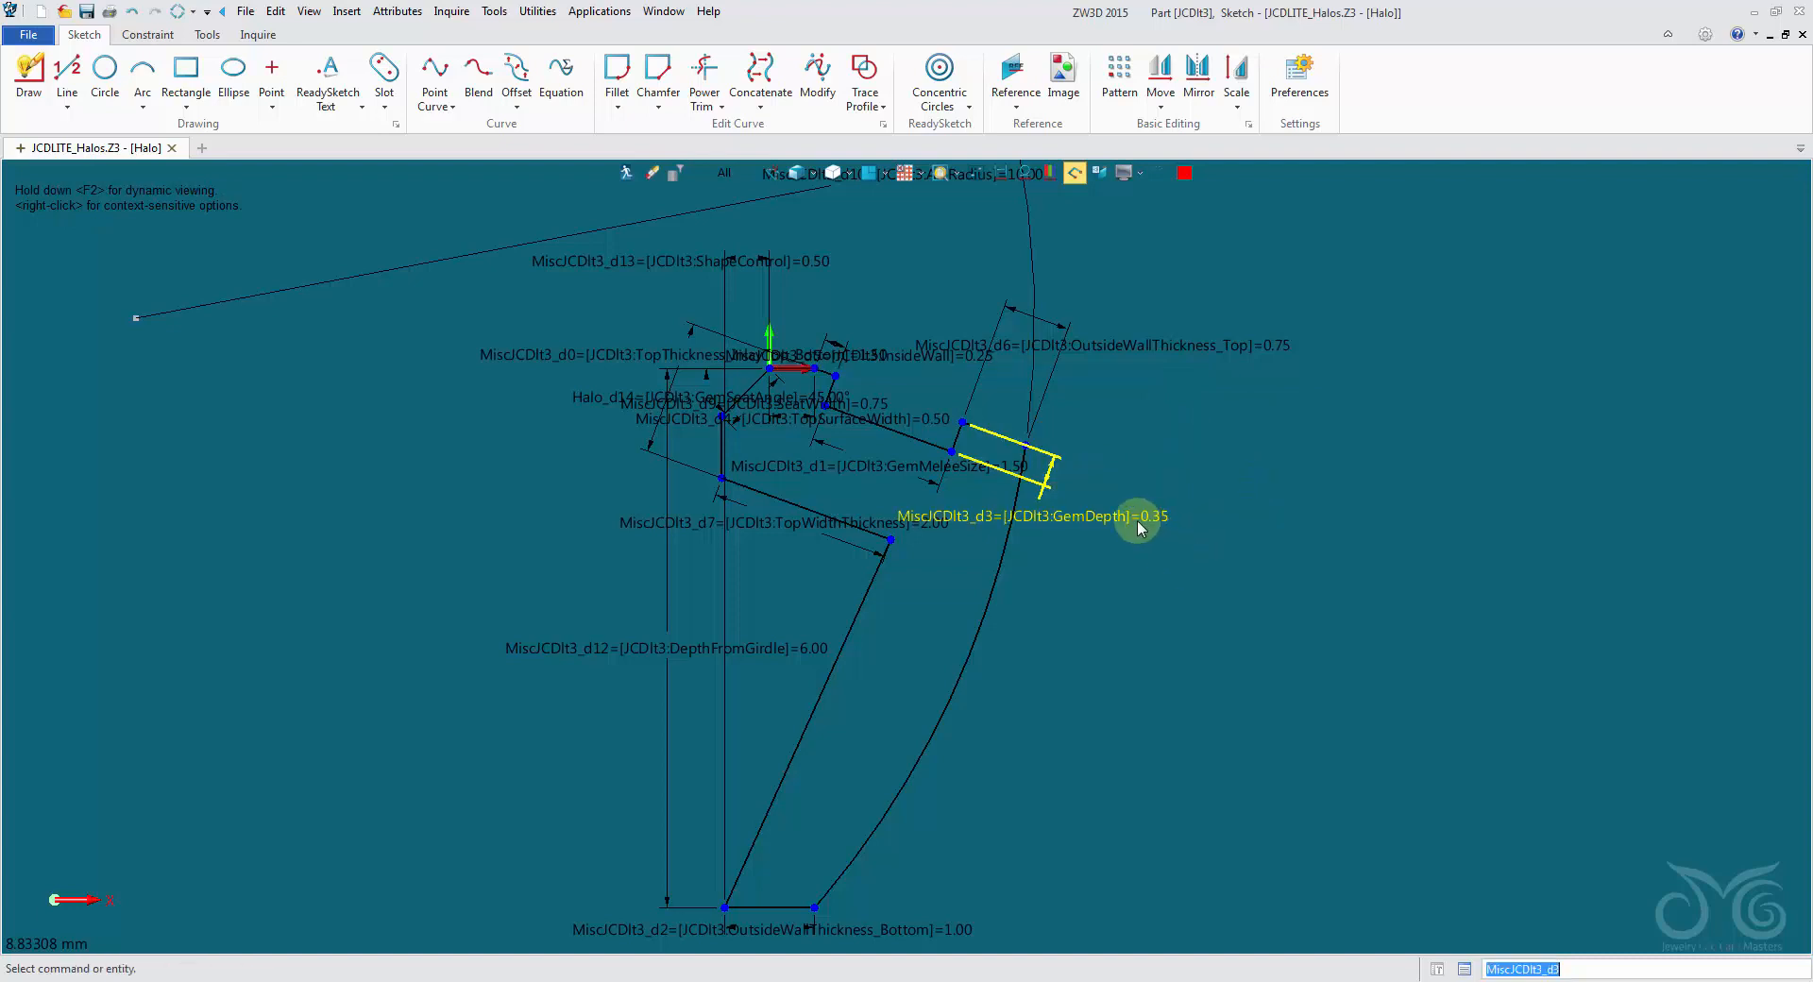
{"action": "left_click_drag", "start_coordinate": [1131, 521], "coordinate": [1202, 535]}
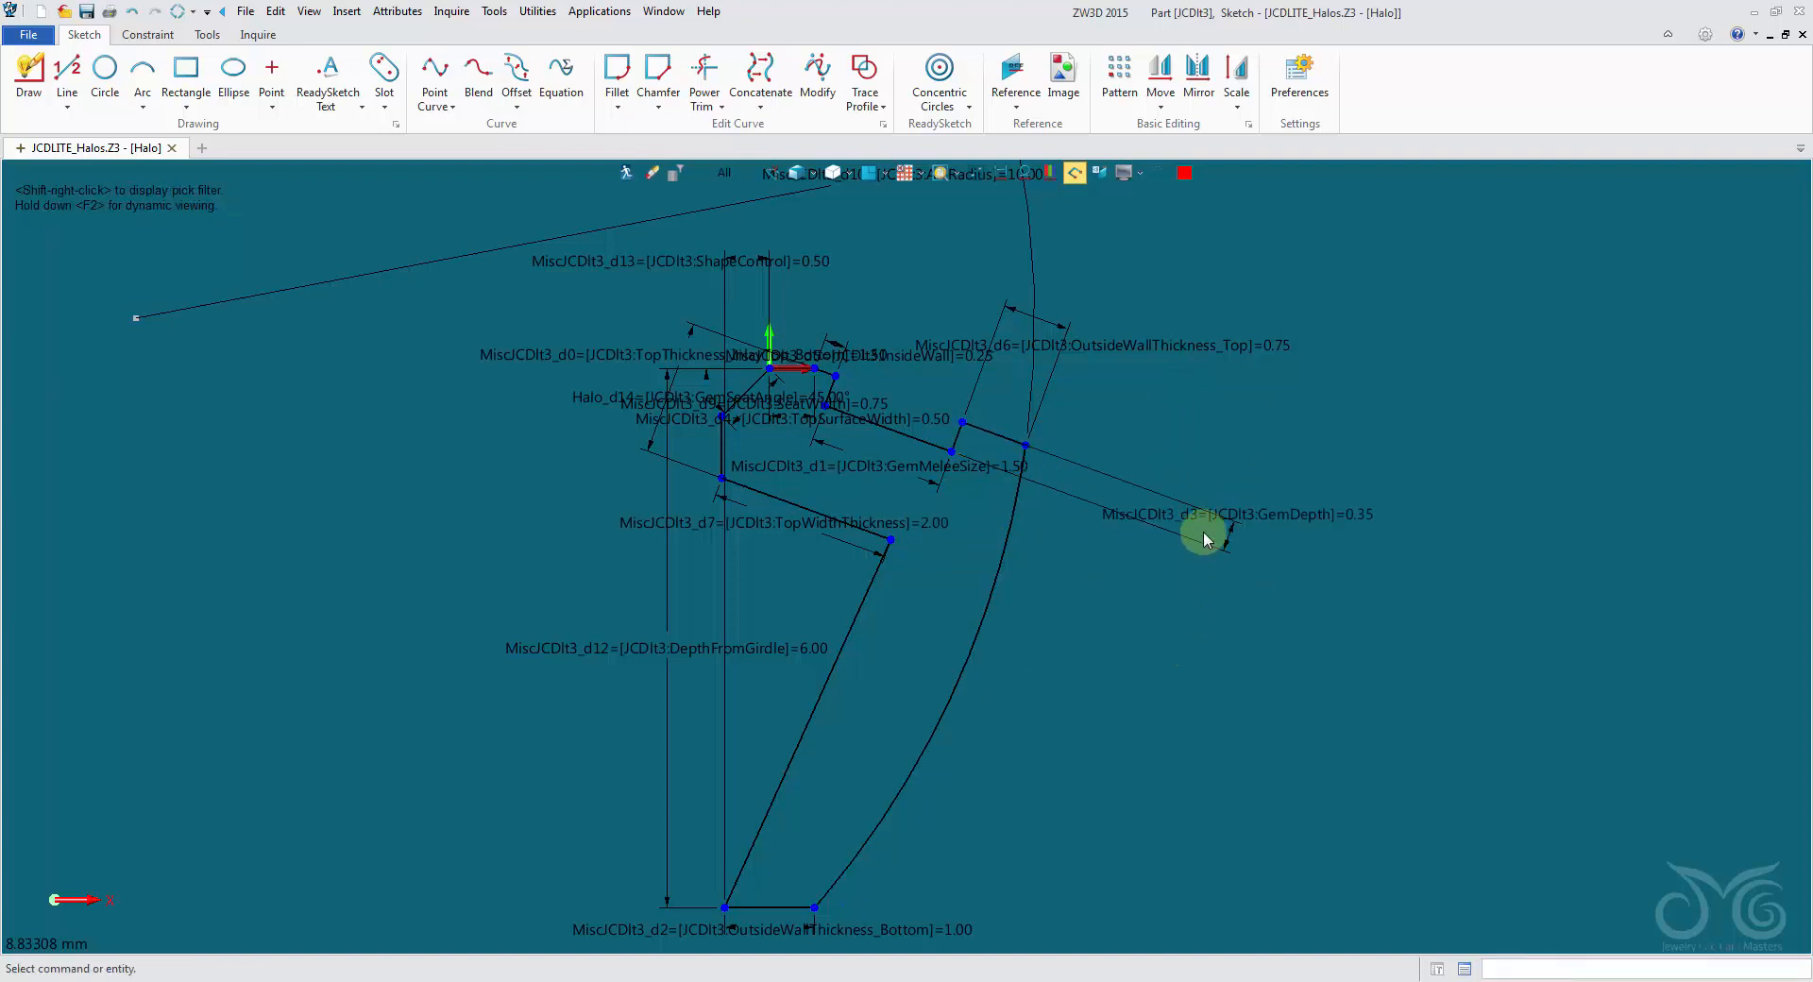
{"action": "left_click", "coordinate": [1162, 555]}
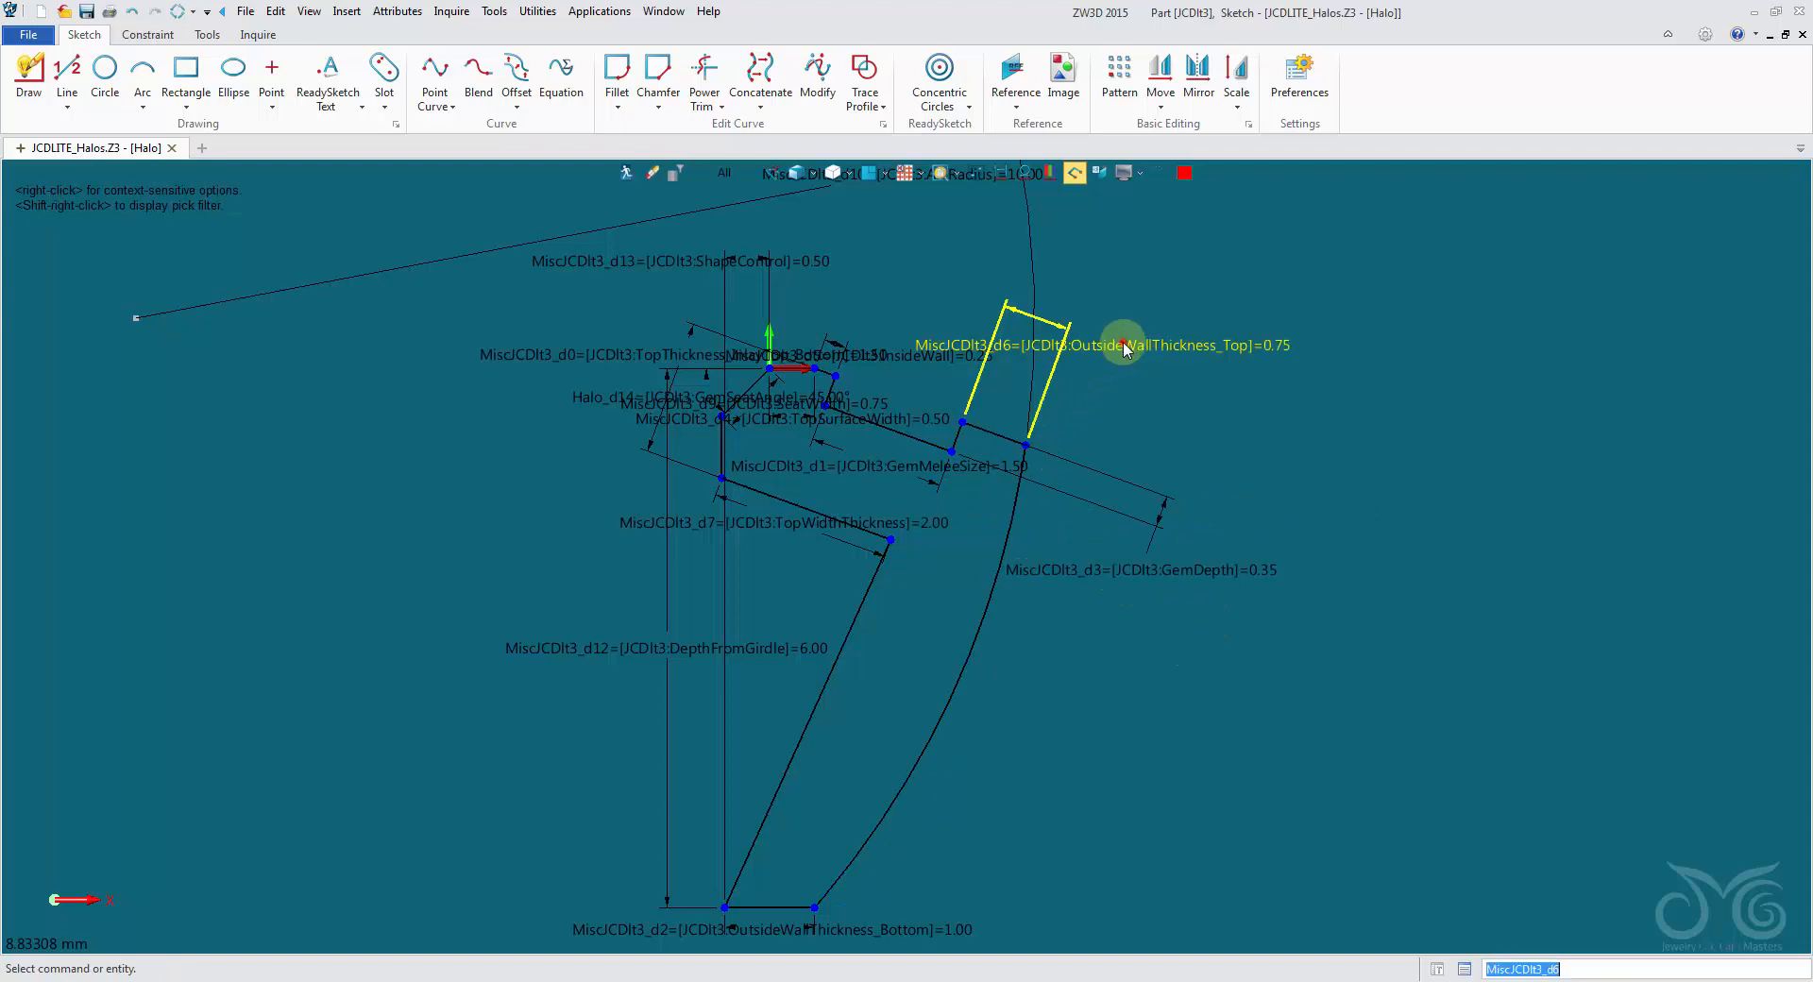
{"action": "left_click_drag", "start_coordinate": [1125, 365], "coordinate": [1147, 286]}
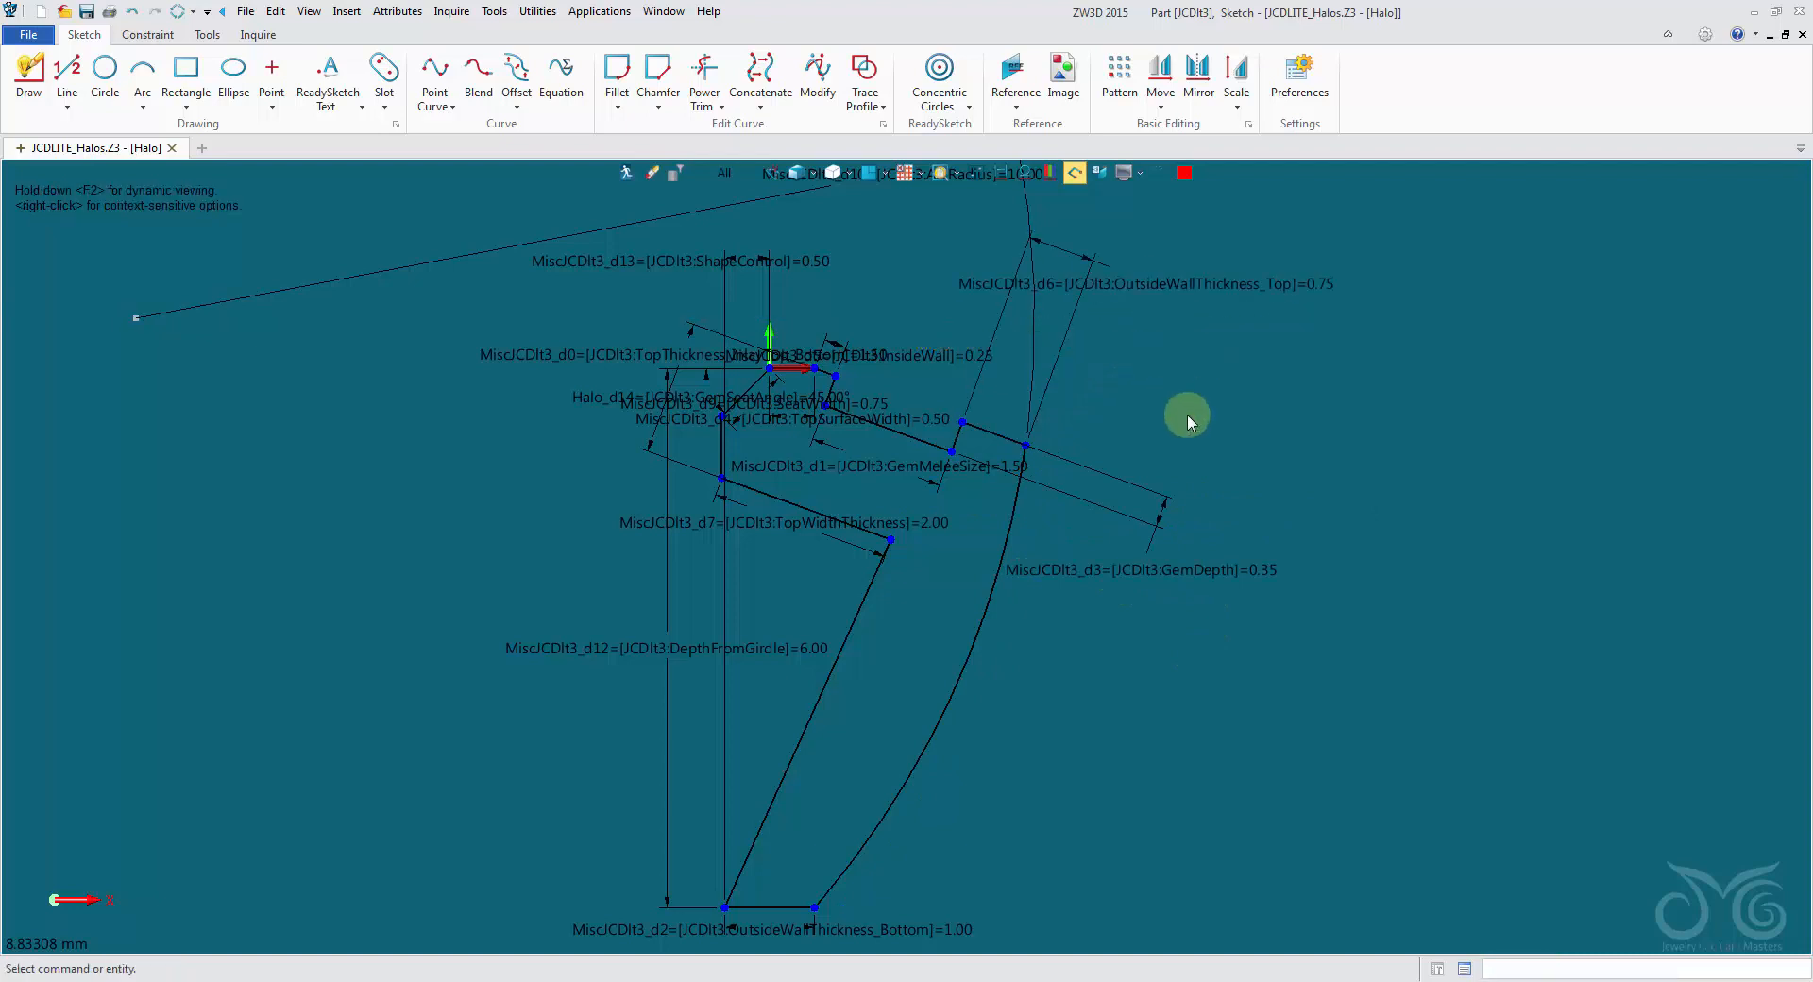
- Preview a value of 1.75 for the OutsideWallThickness_Top dimension and cancel the edit
{"action": "right_click", "coordinate": [1226, 288]}
{"action": "left_click", "coordinate": [1265, 291]}
{"action": "type", "text": "1.75"}
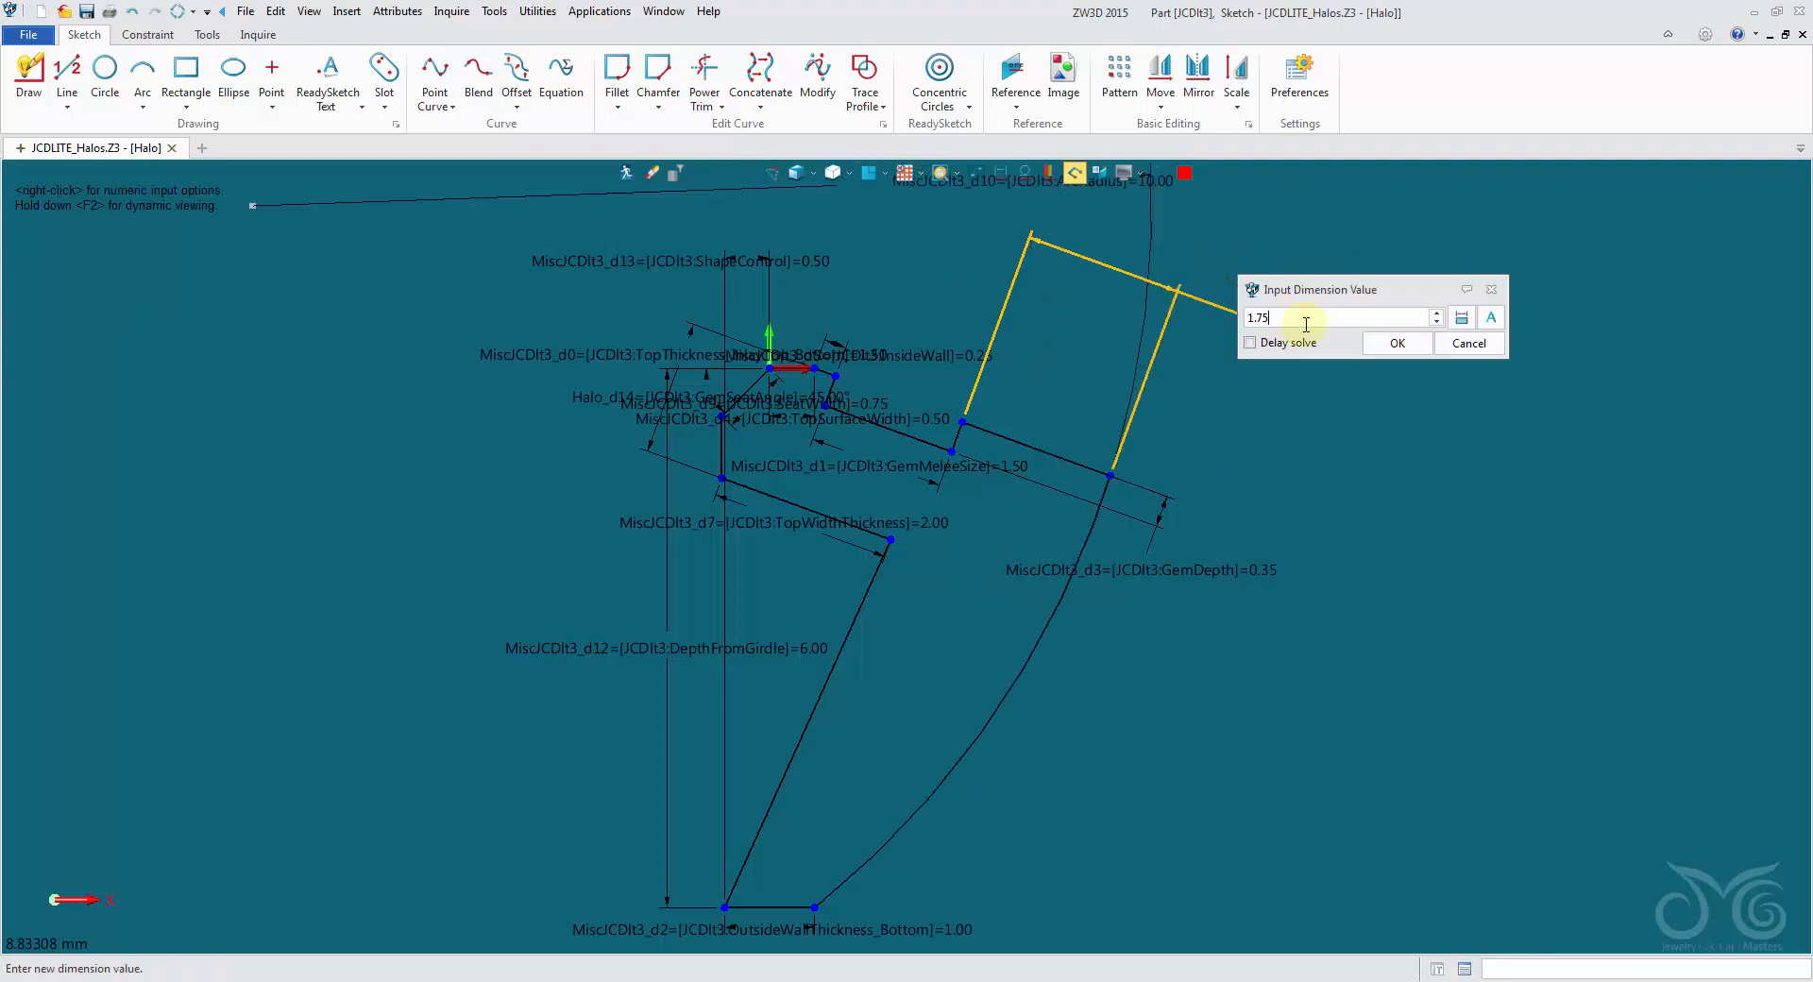
{"action": "left_click", "coordinate": [1397, 342]}
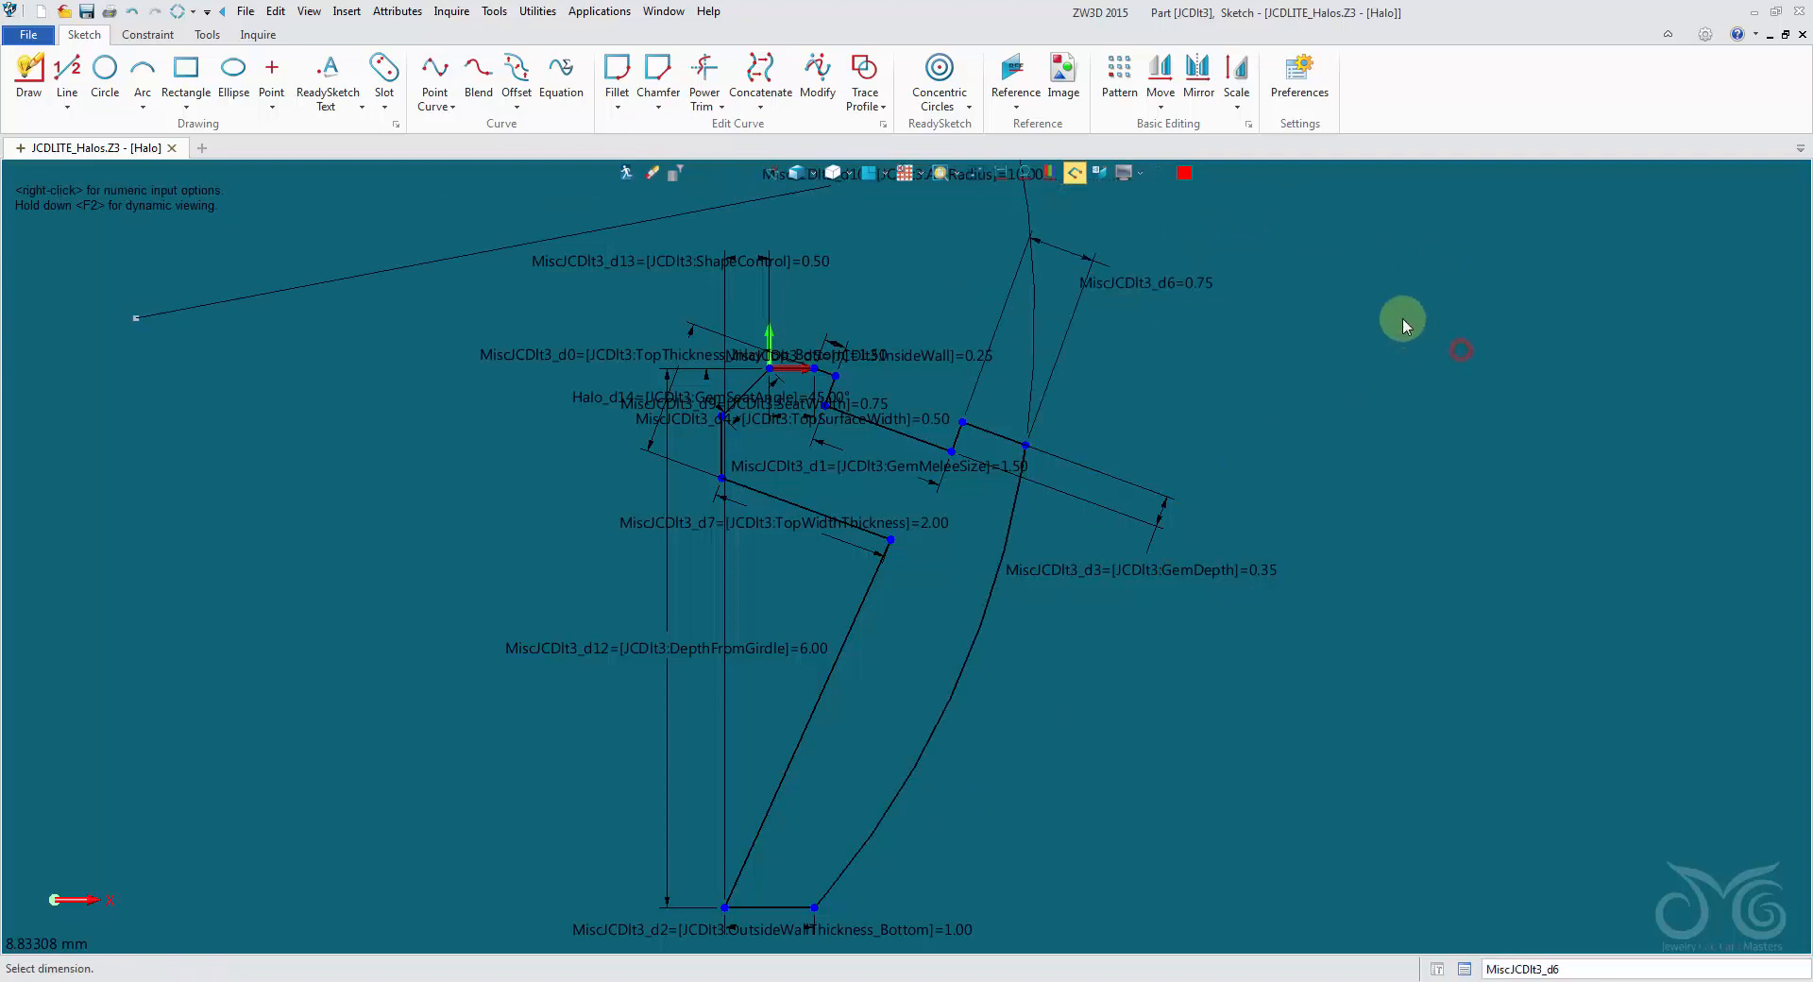
- Hide the GemDepth, OutsideWallThickness_Top and OutsideWallThickness_Bottom dimensions in the Halo sketch
{"action": "right_click", "coordinate": [1215, 614]}
{"action": "left_click", "coordinate": [1257, 665]}
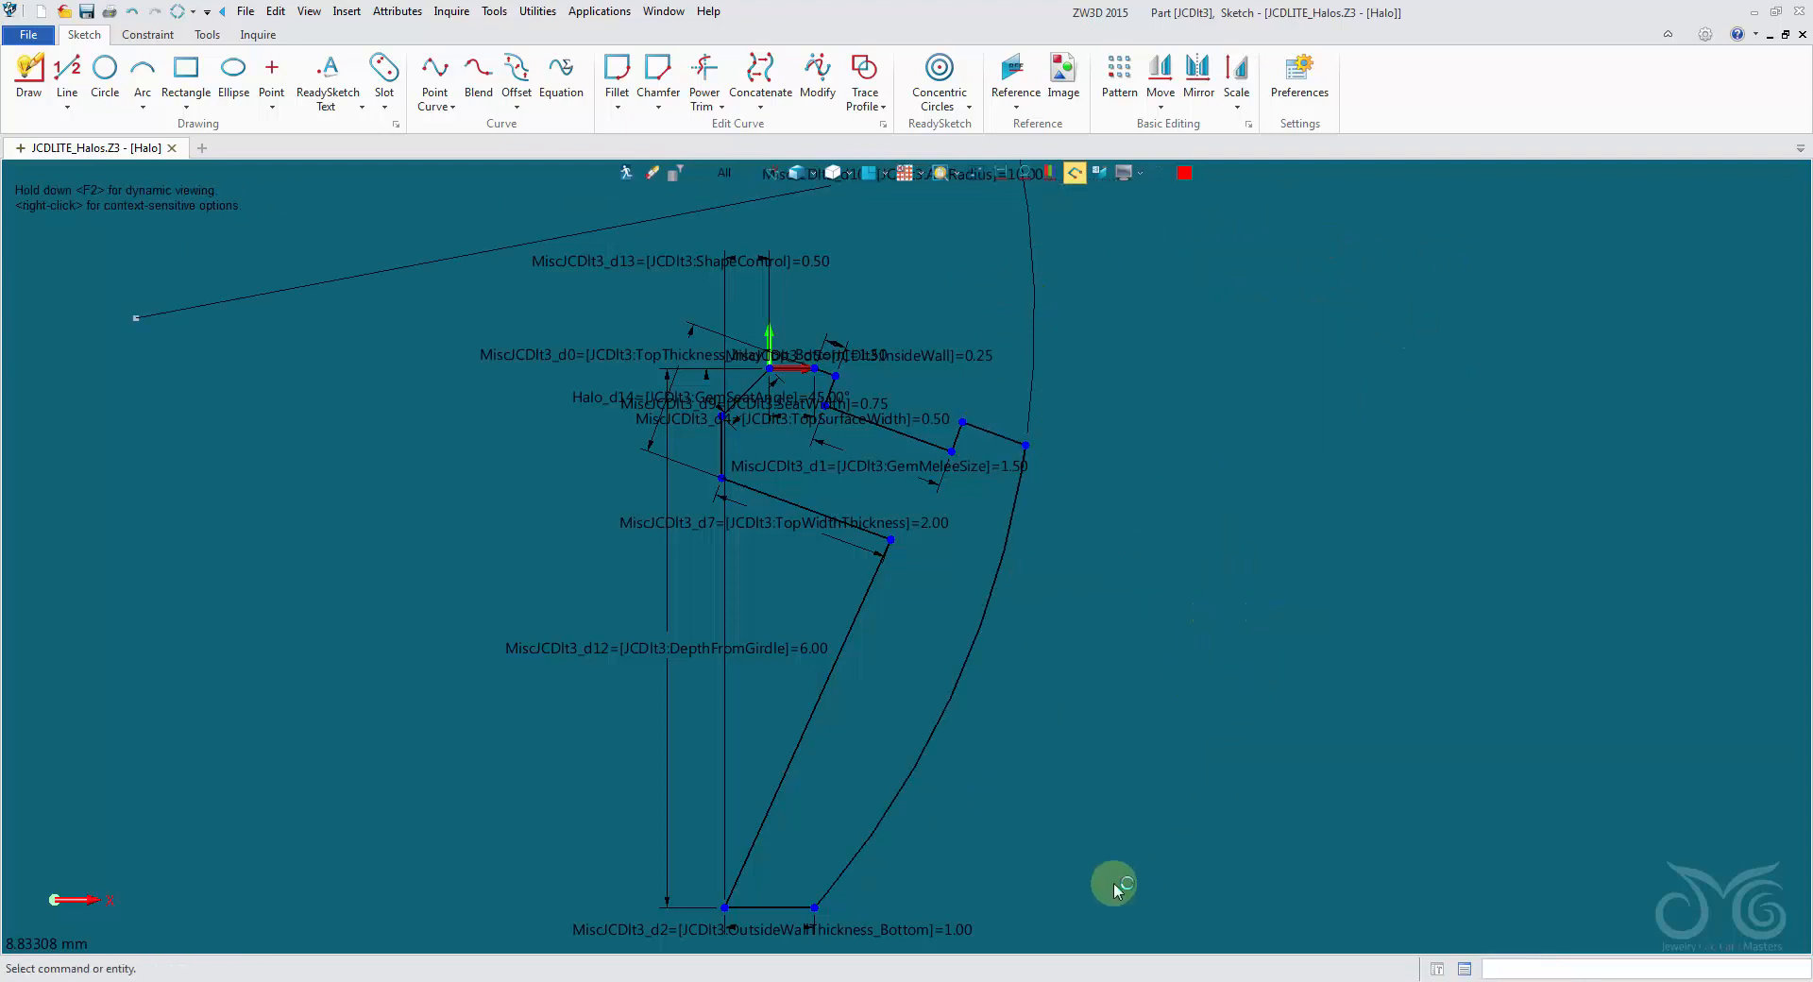
{"action": "right_click", "coordinate": [931, 933]}
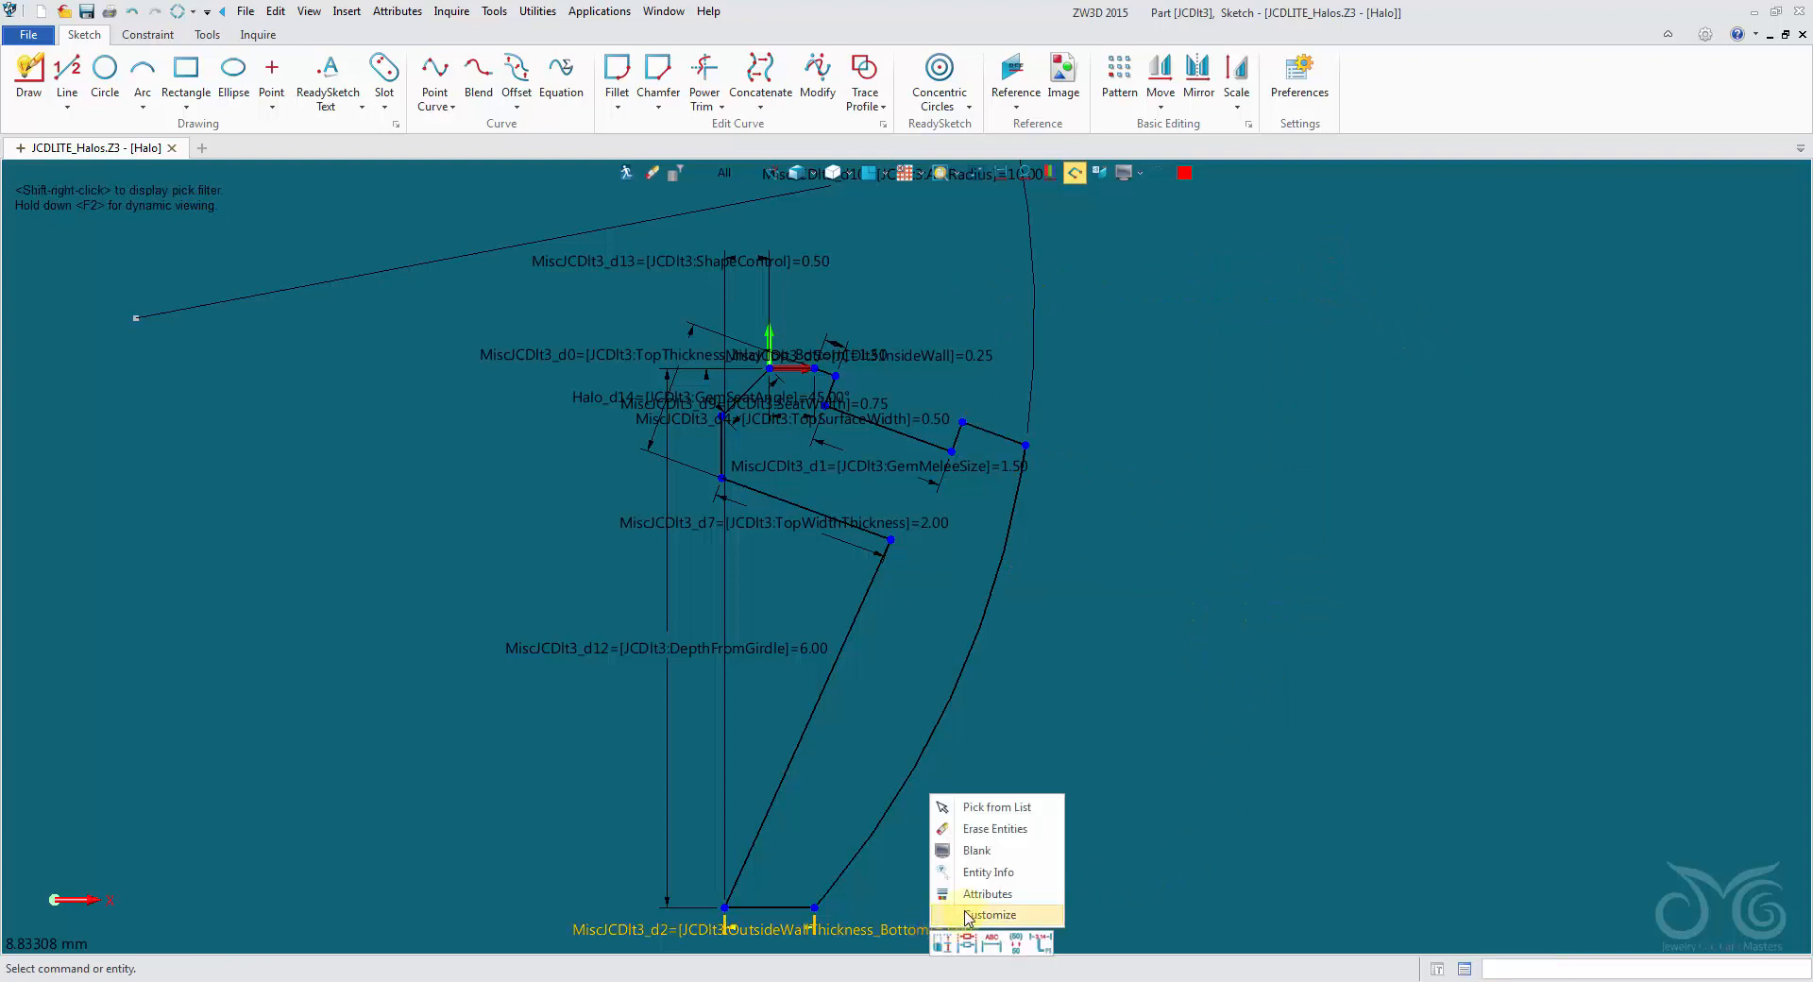
{"action": "left_click", "coordinate": [982, 846]}
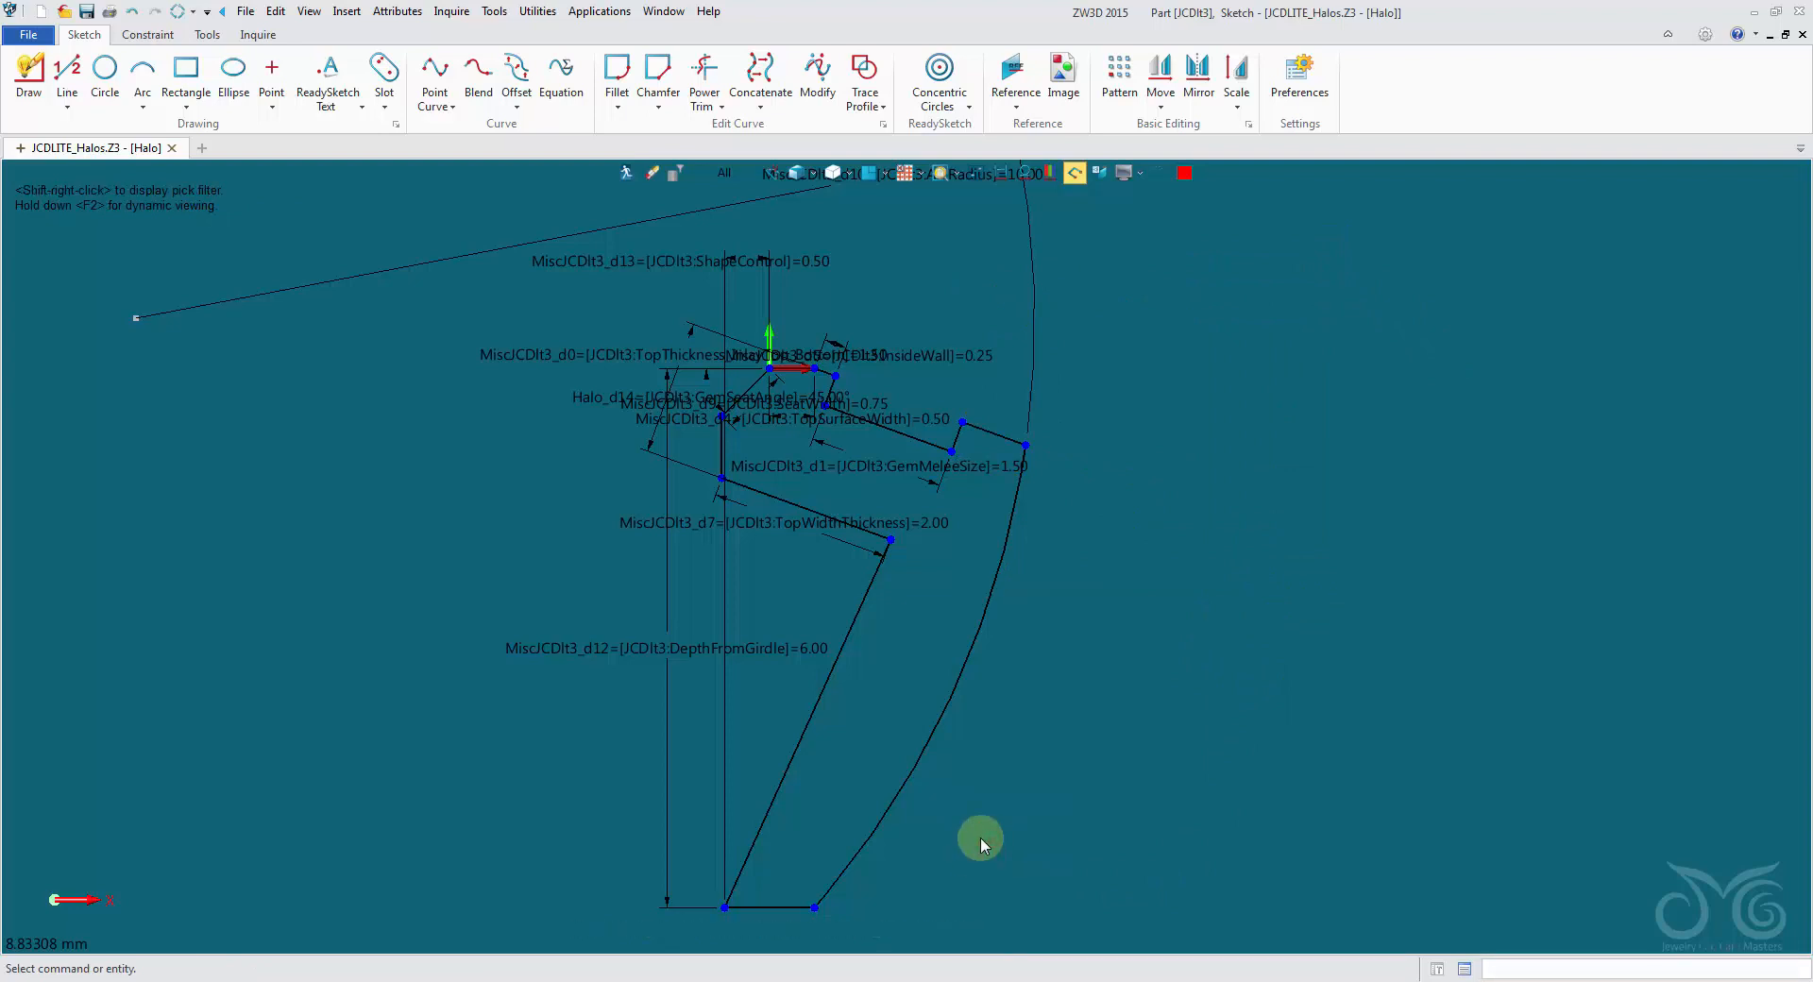
- Preview a value of 7.0 for the DepthFromGirdle dimension, cancel the edit, and hide that dimension
{"action": "double_click", "coordinate": [784, 661]}
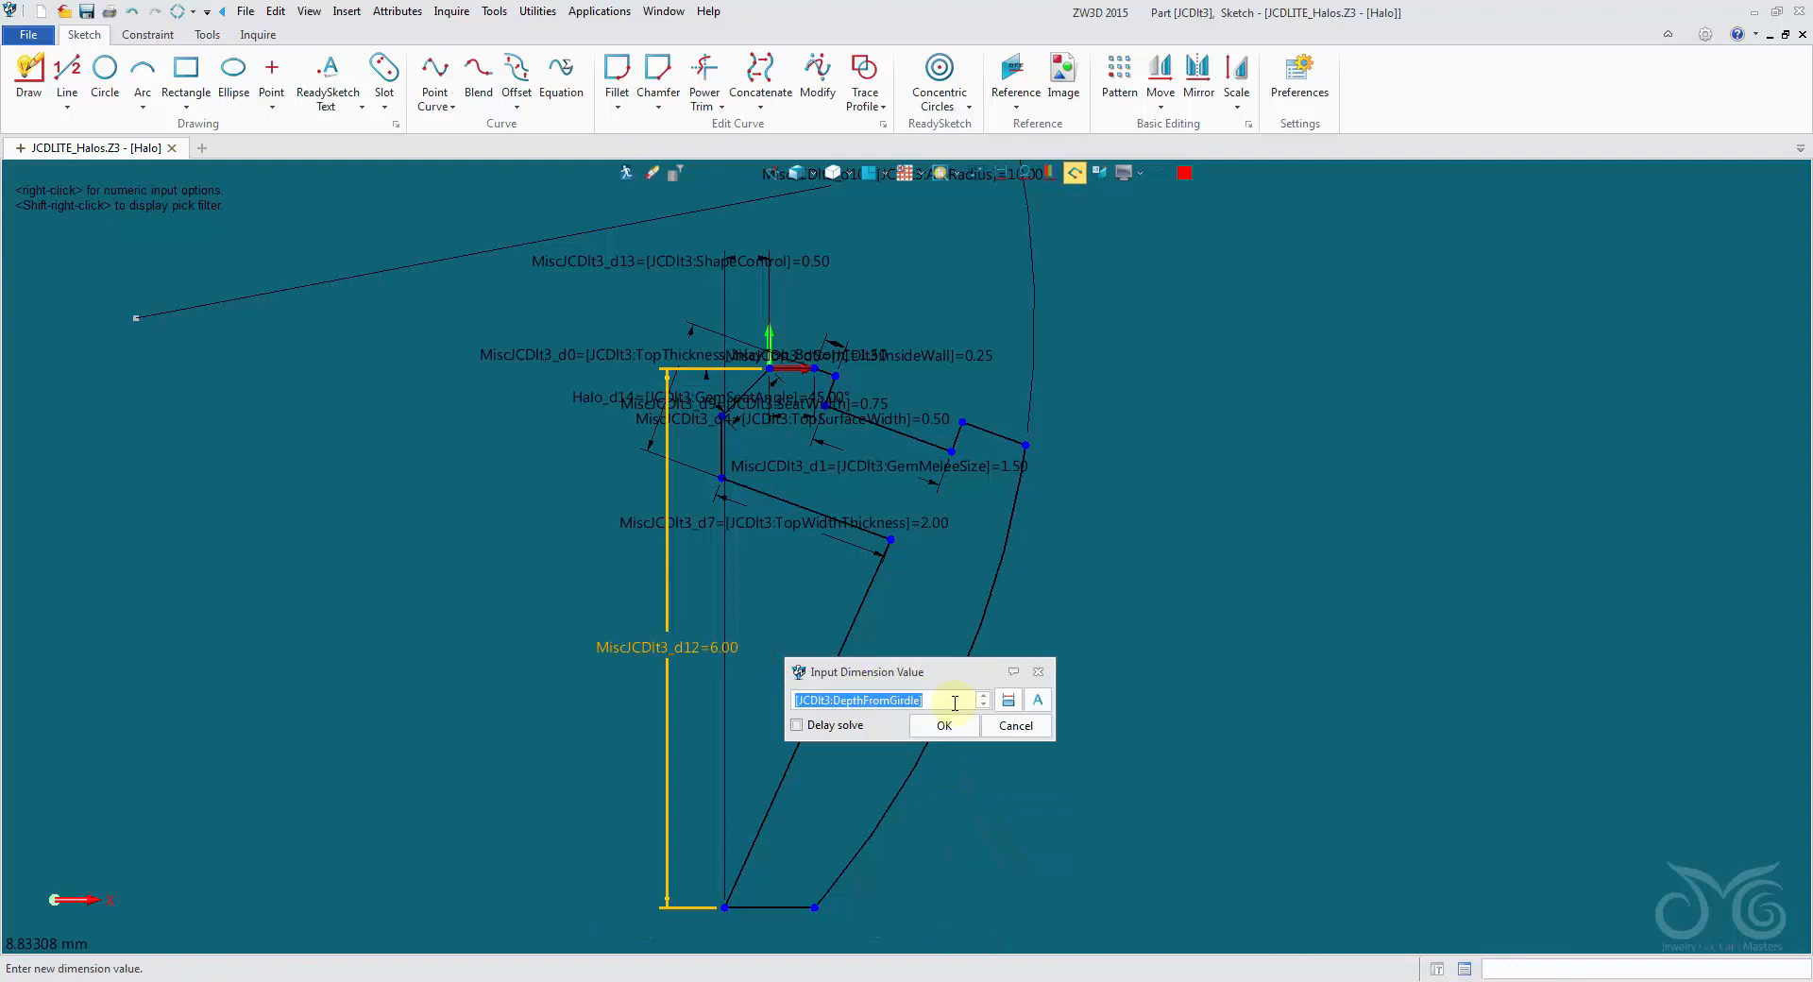
{"action": "type", "text": "7.0"}
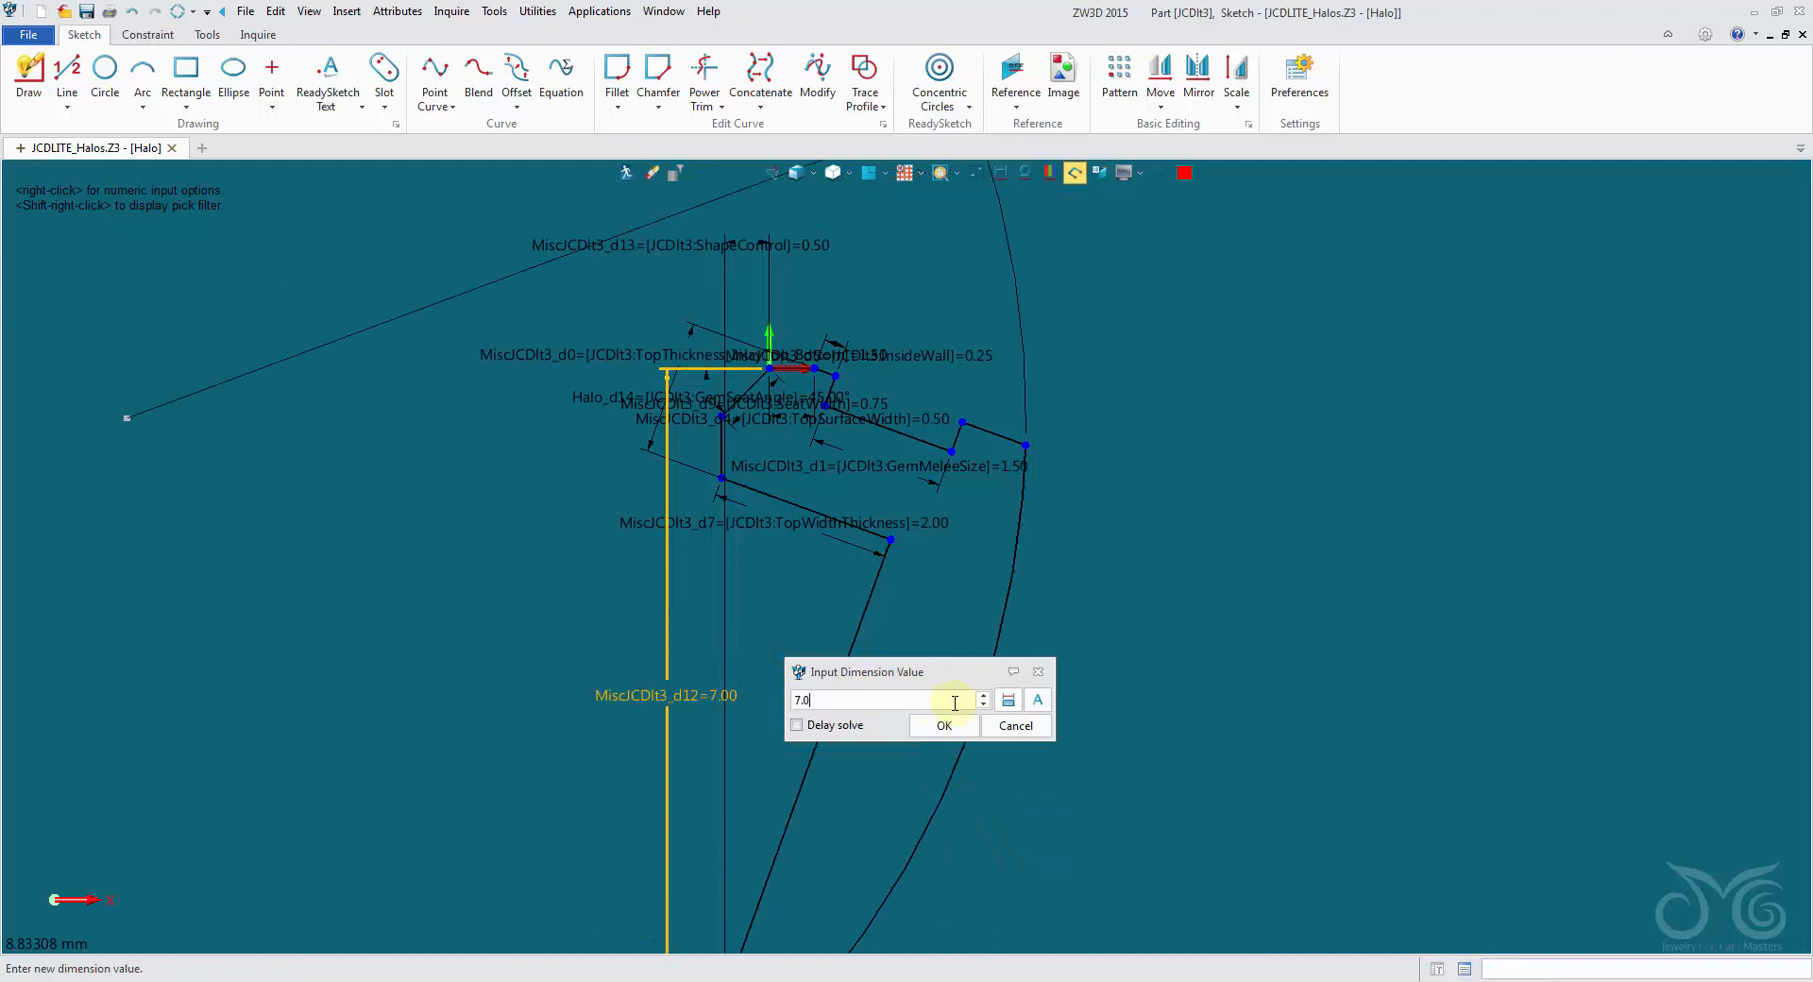
{"action": "left_click", "coordinate": [1018, 729]}
{"action": "right_click", "coordinate": [756, 653]}
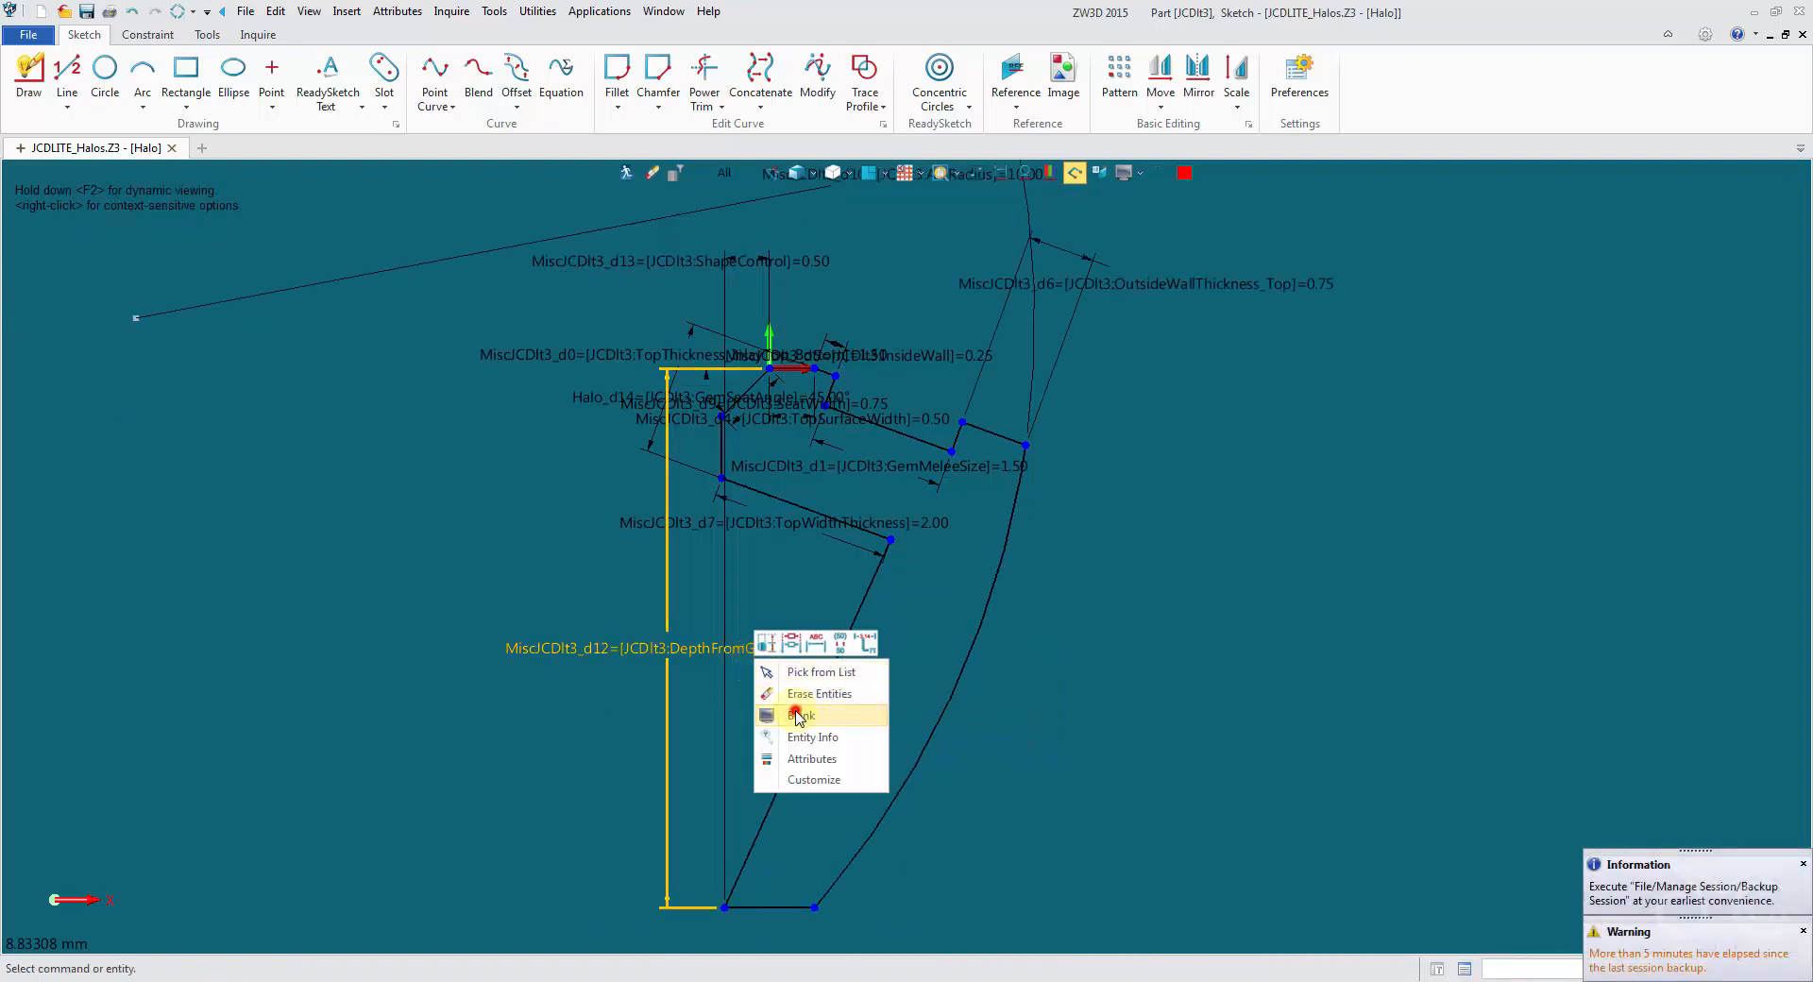
{"action": "left_click", "coordinate": [796, 716]}
- Preview ArcRadius values of 2.0 and 7.0 on the outer arc, cancel the edit, and hide that dimension
{"action": "scroll", "coordinate": [1080, 529], "scroll_direction": "down", "scroll_amount": 3}
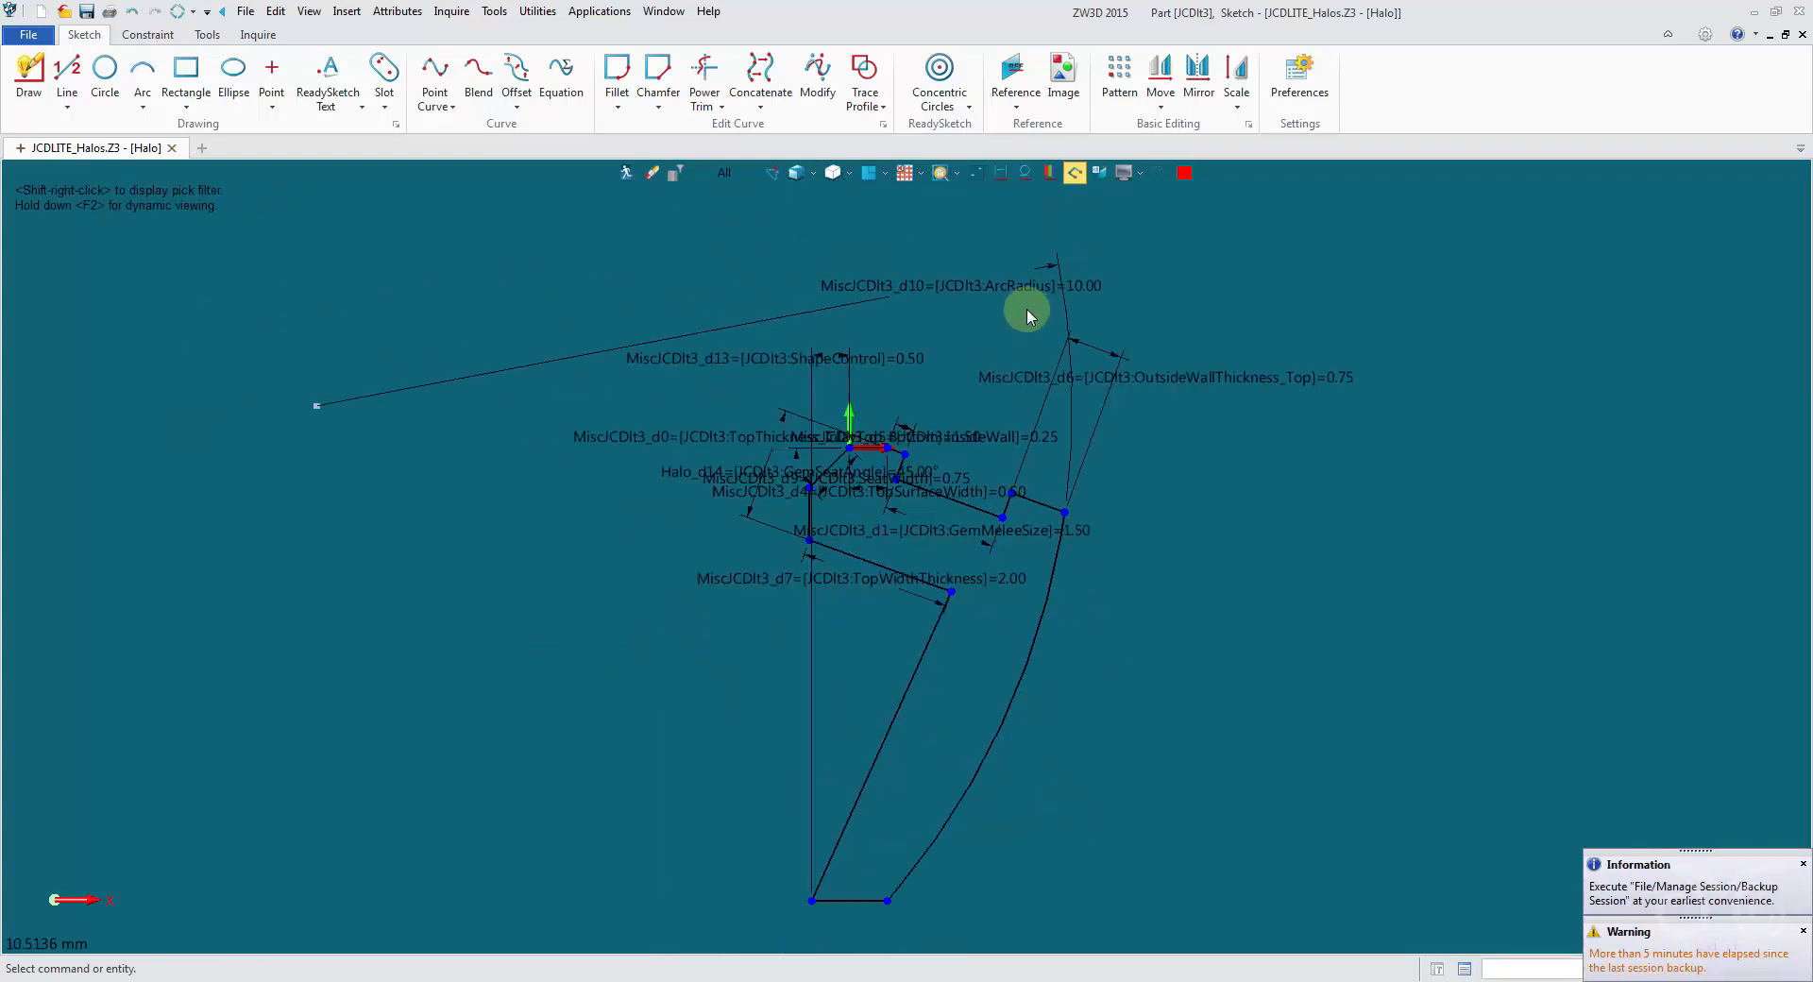
{"action": "scroll", "coordinate": [1027, 309], "scroll_direction": "down", "scroll_amount": 1}
{"action": "right_click", "coordinate": [994, 290]}
{"action": "left_click", "coordinate": [1007, 271]}
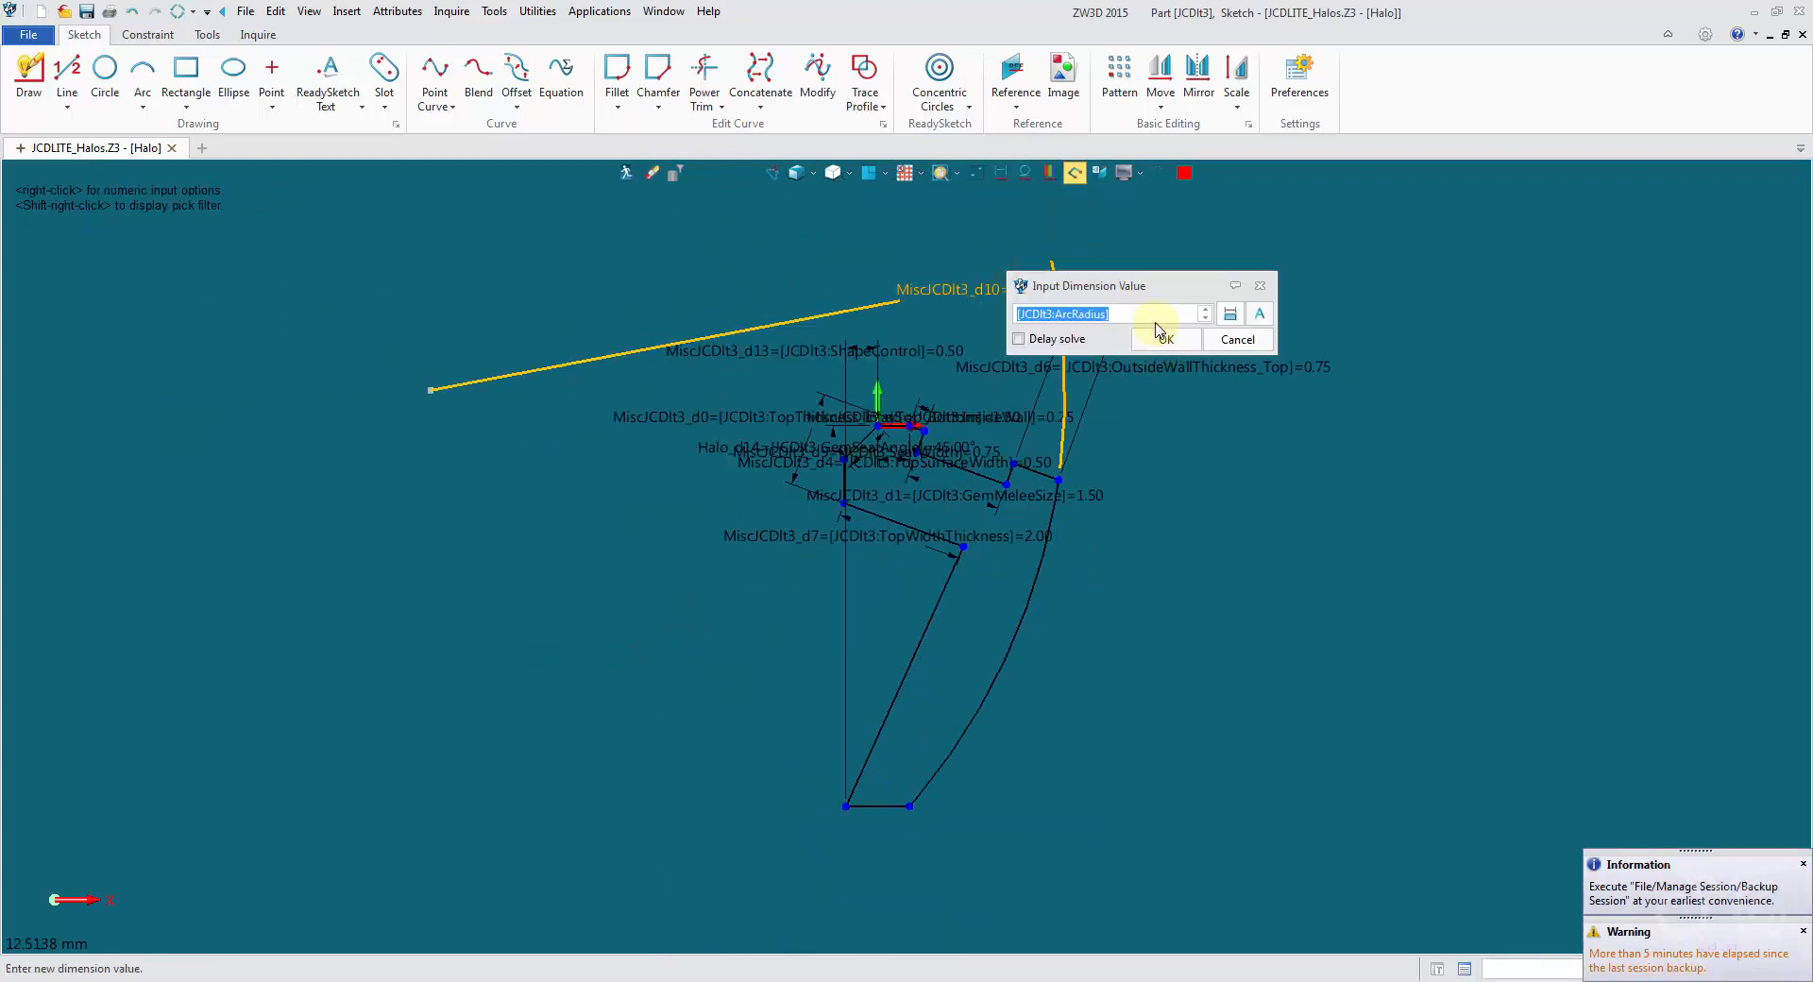
{"action": "type", "text": "2.0"}
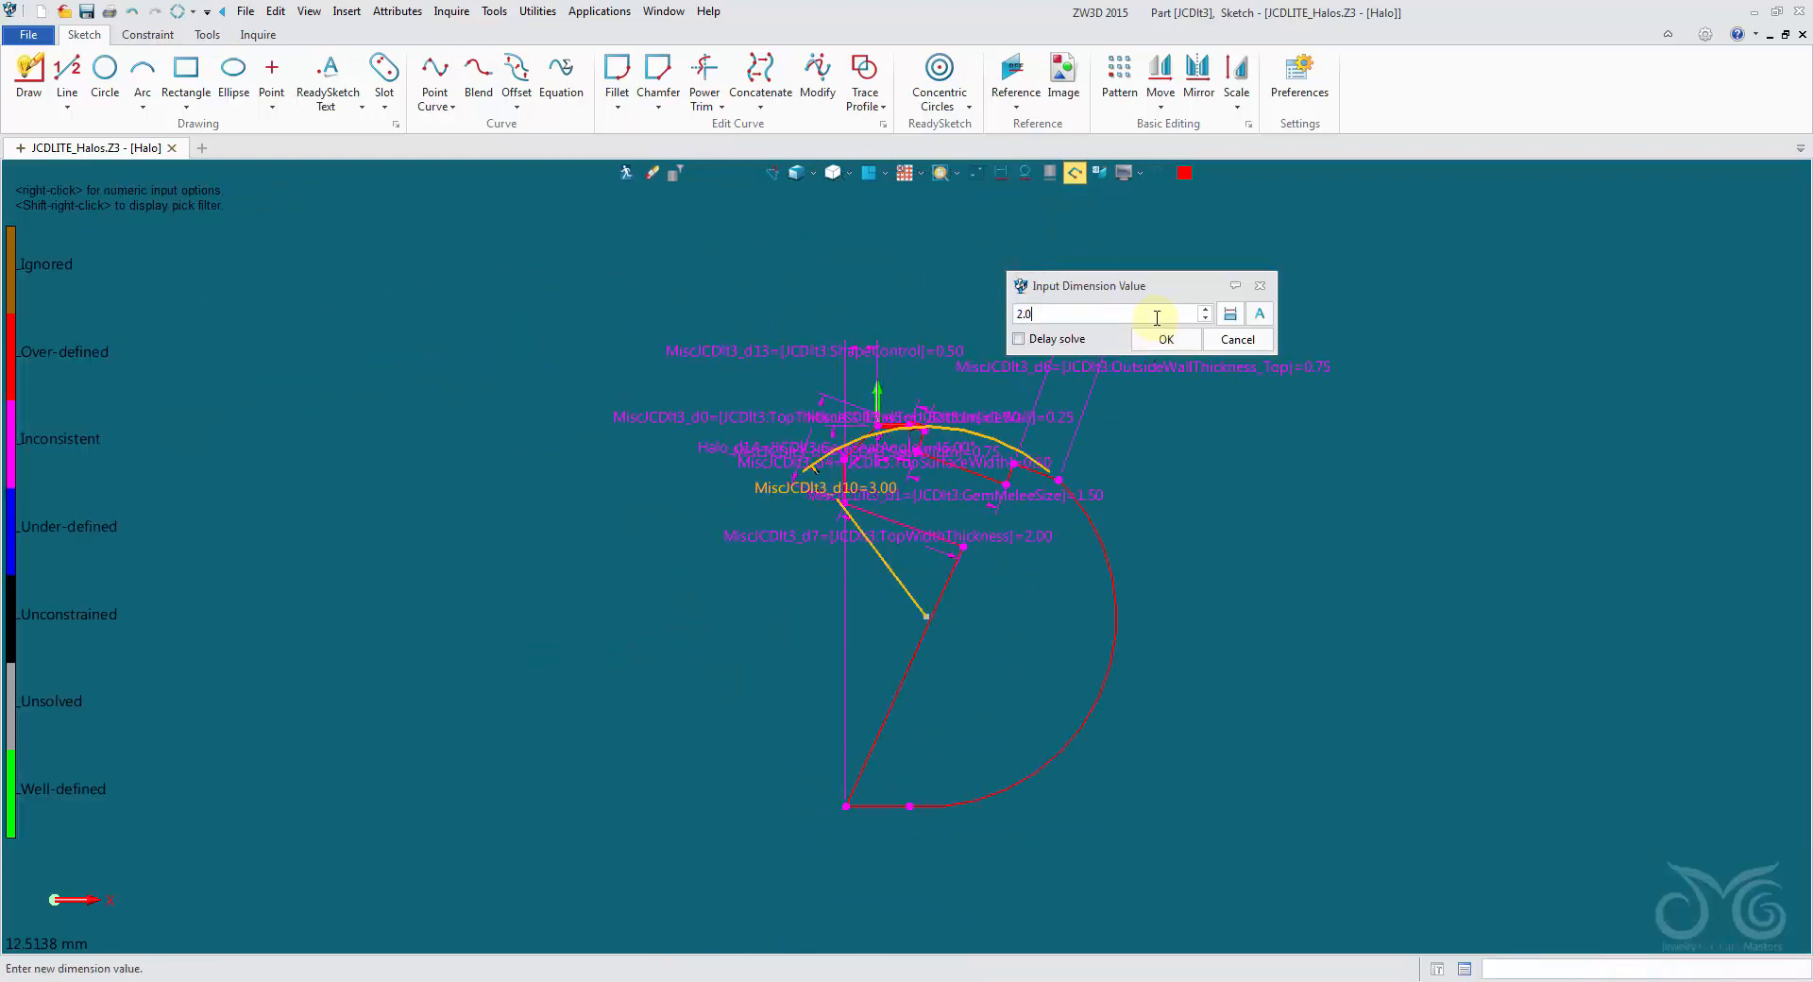
{"action": "scroll", "coordinate": [1157, 318], "scroll_direction": "up", "scroll_amount": 5}
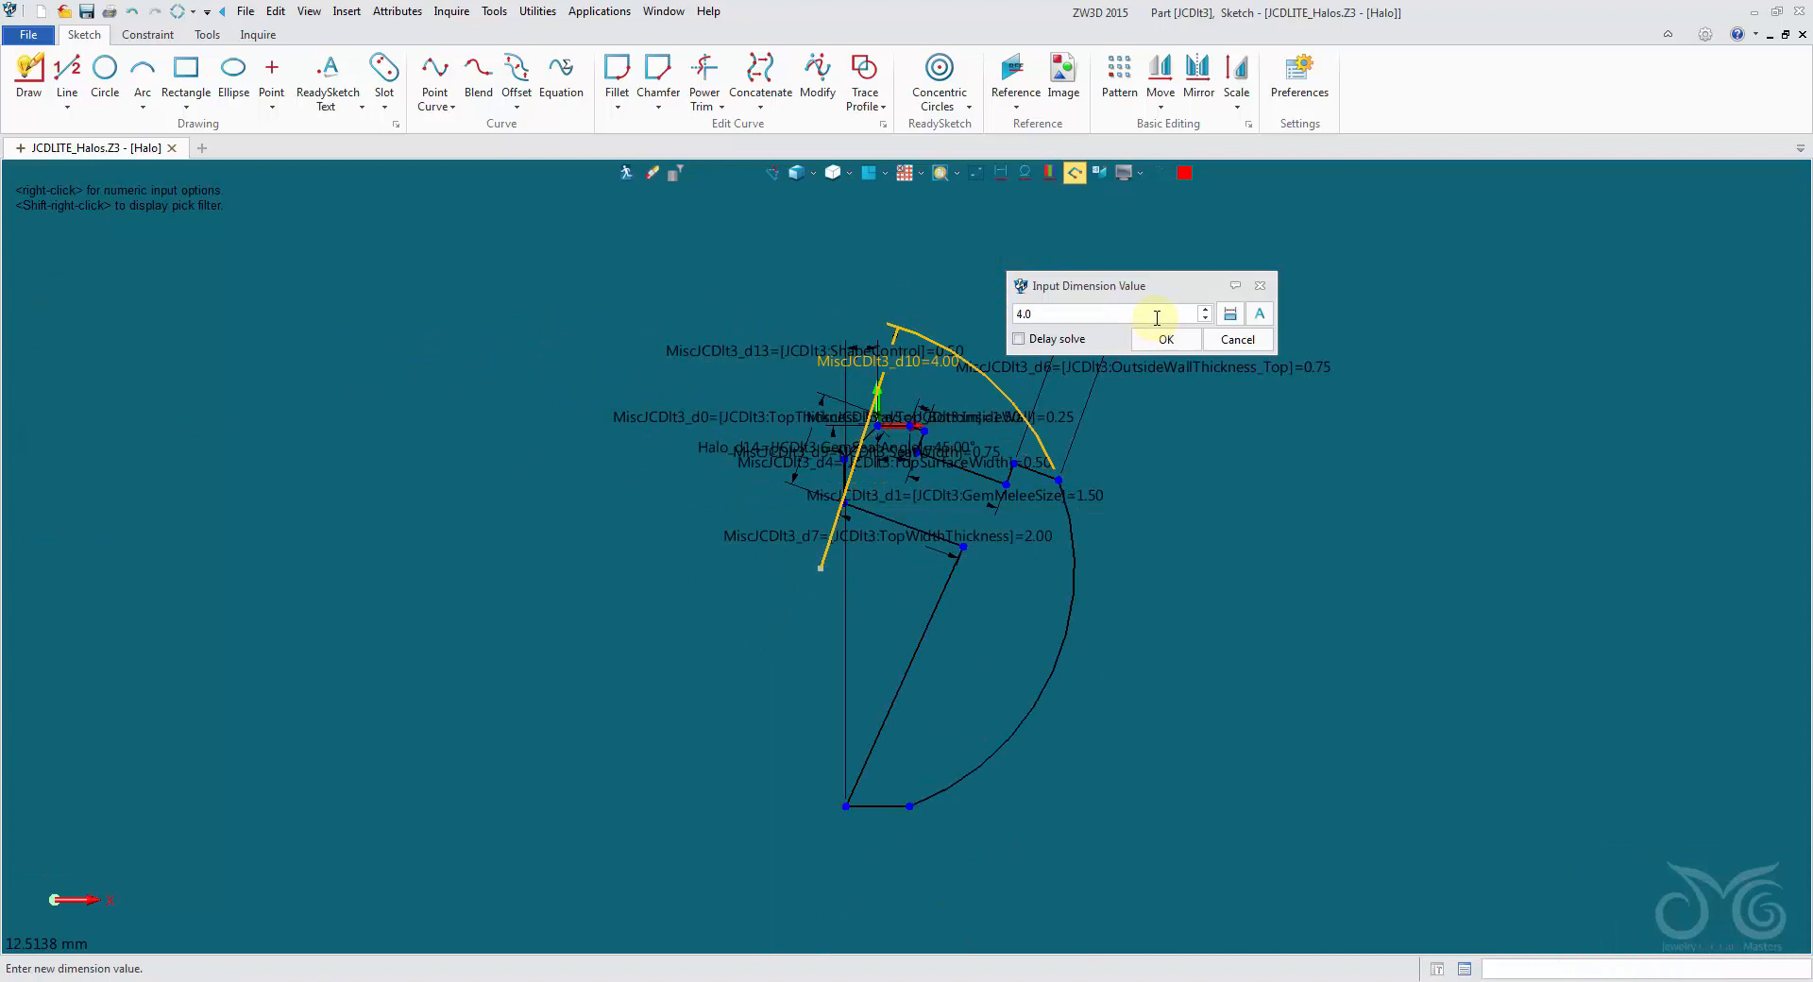
{"action": "left_click", "coordinate": [1223, 342]}
{"action": "right_click", "coordinate": [1073, 273]}
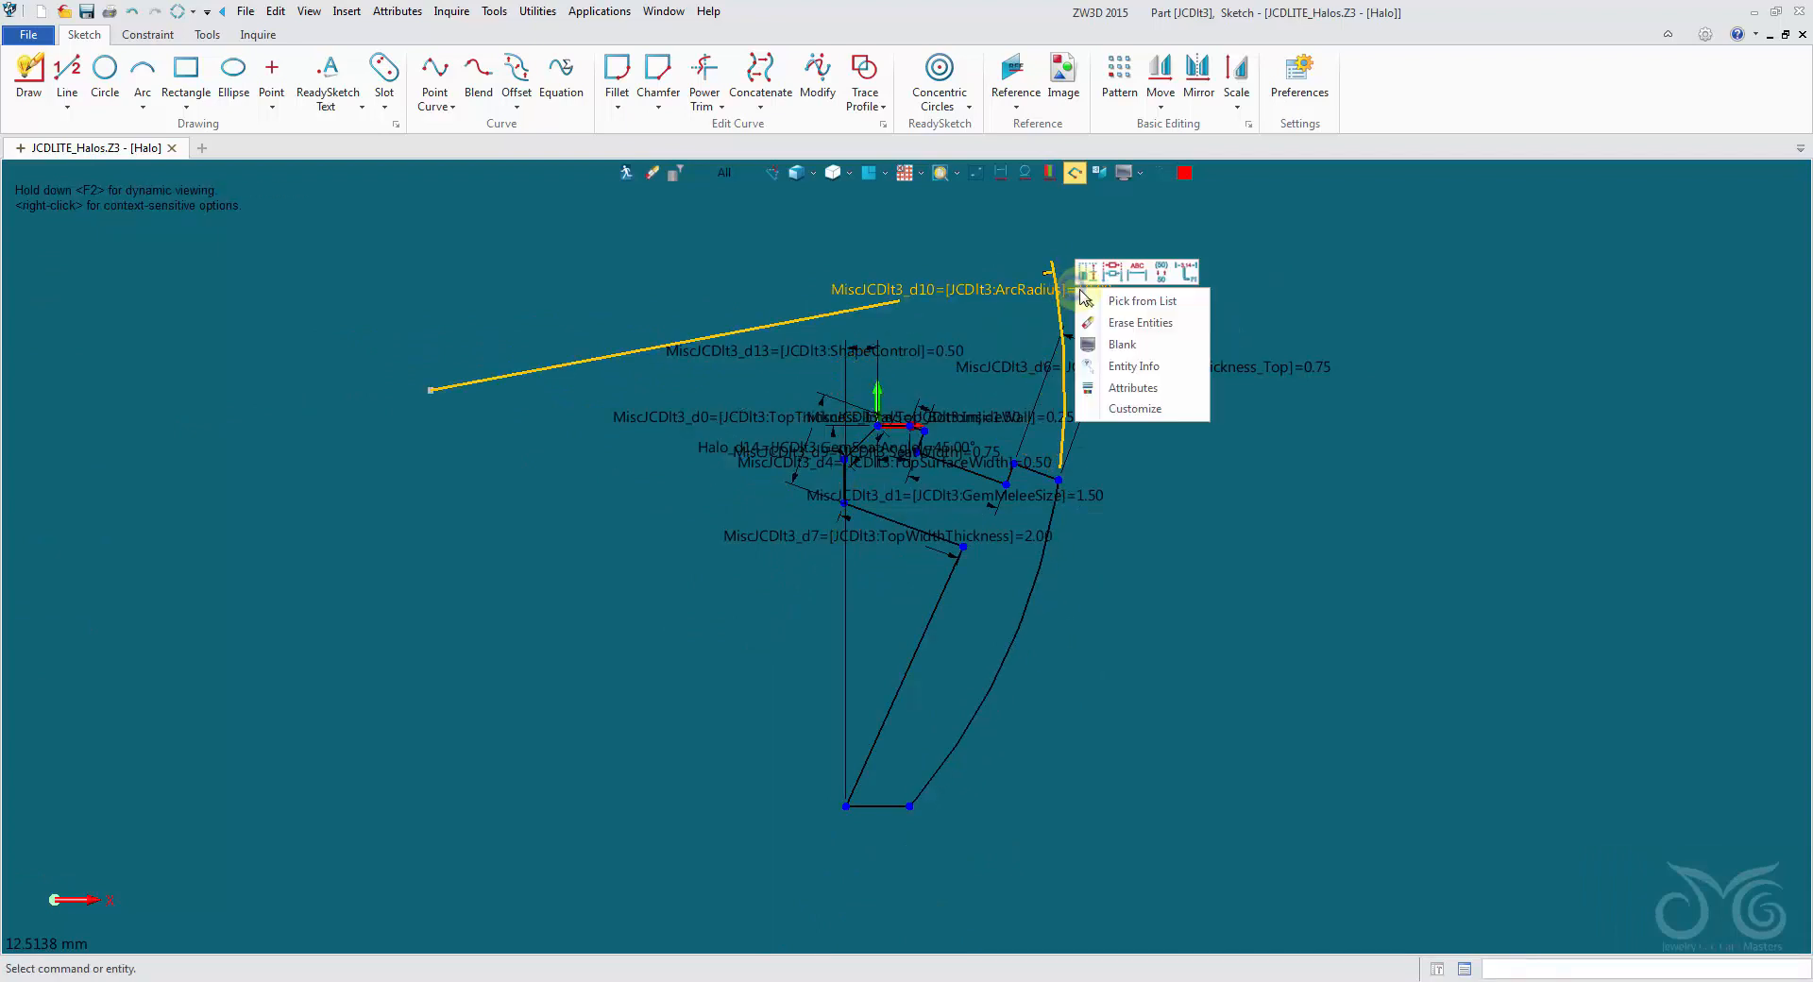
{"action": "left_click", "coordinate": [1114, 345]}
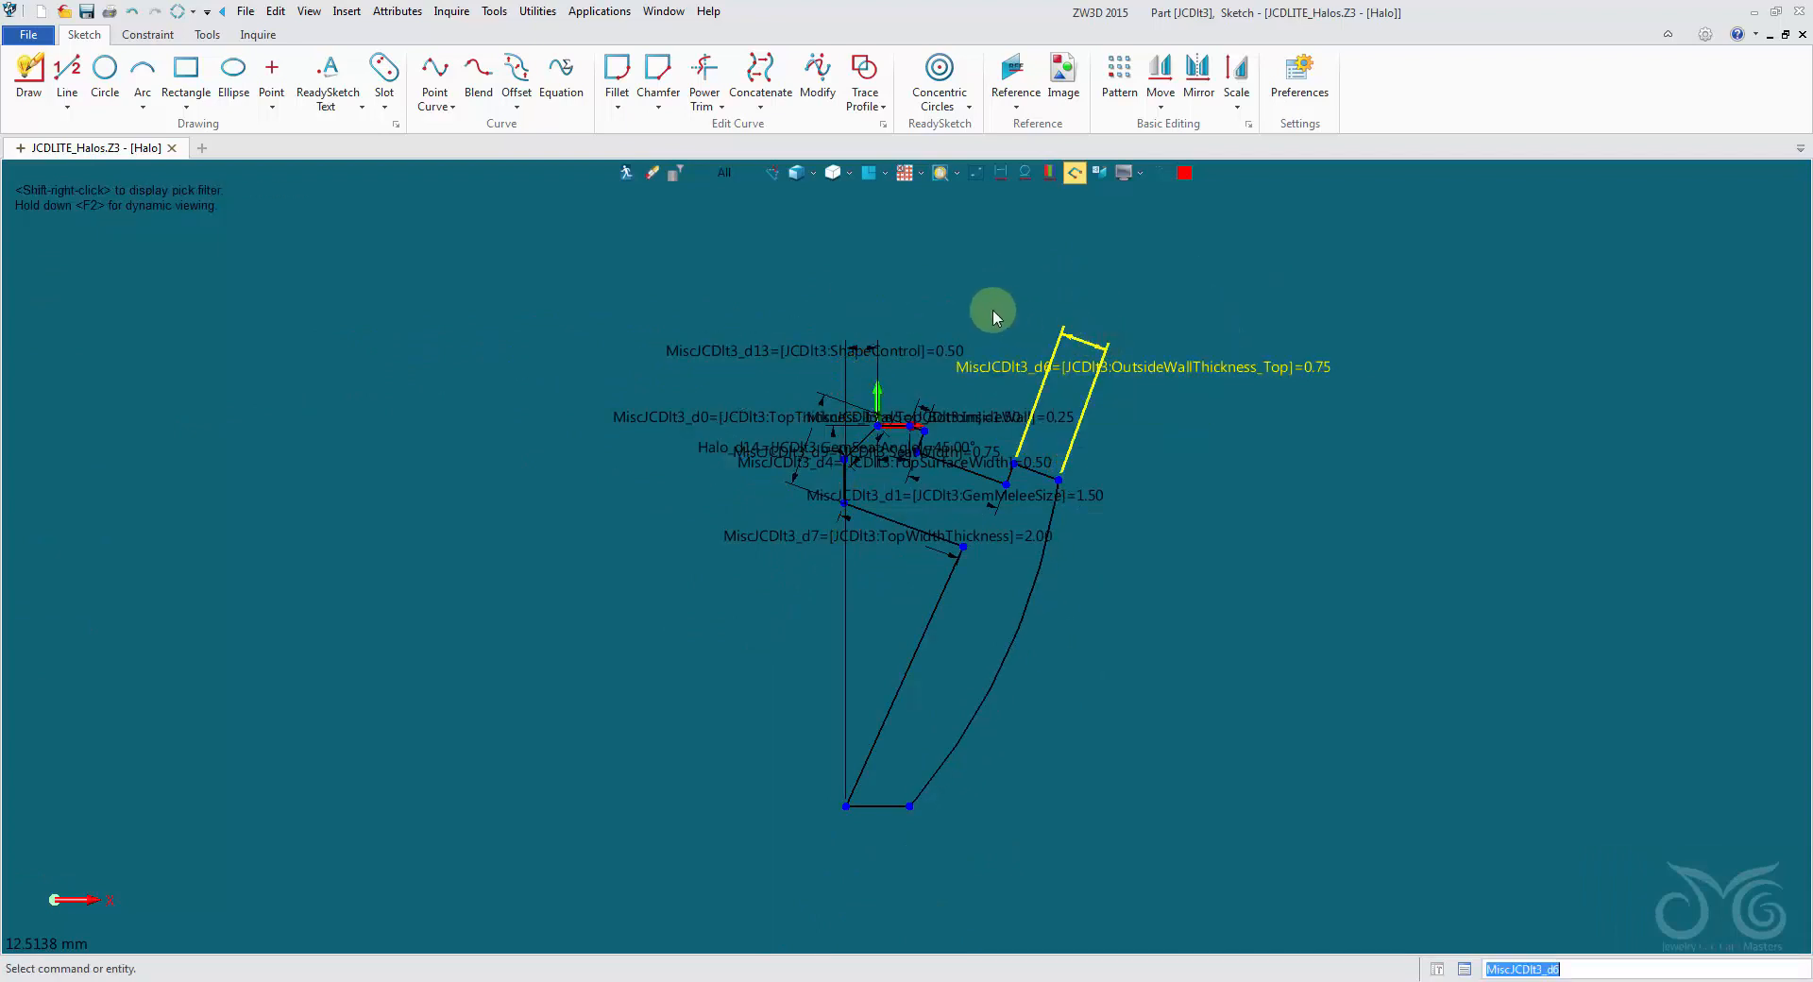
- Preview ShapeControl values of 1.5 and -1.5 to see the profile's base shift, cancelling each edit
{"action": "right_click", "coordinate": [852, 352]}
{"action": "left_click", "coordinate": [937, 380]}
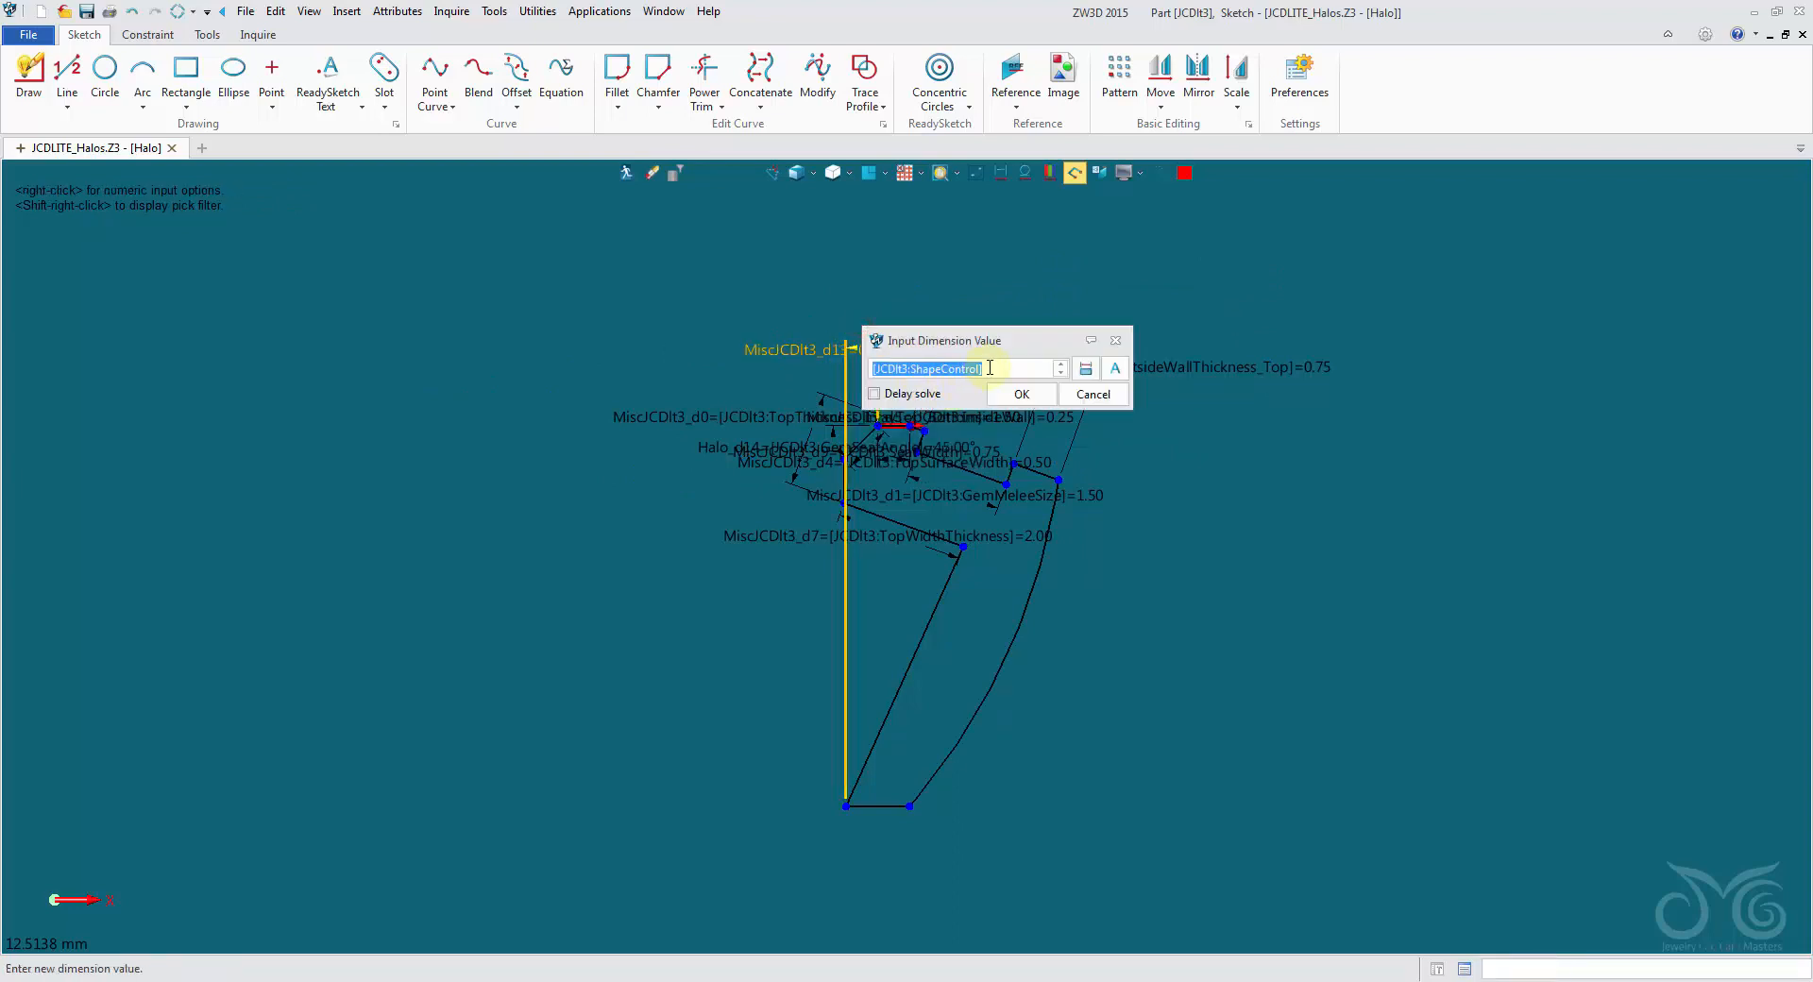
{"action": "type", "text": "1.5"}
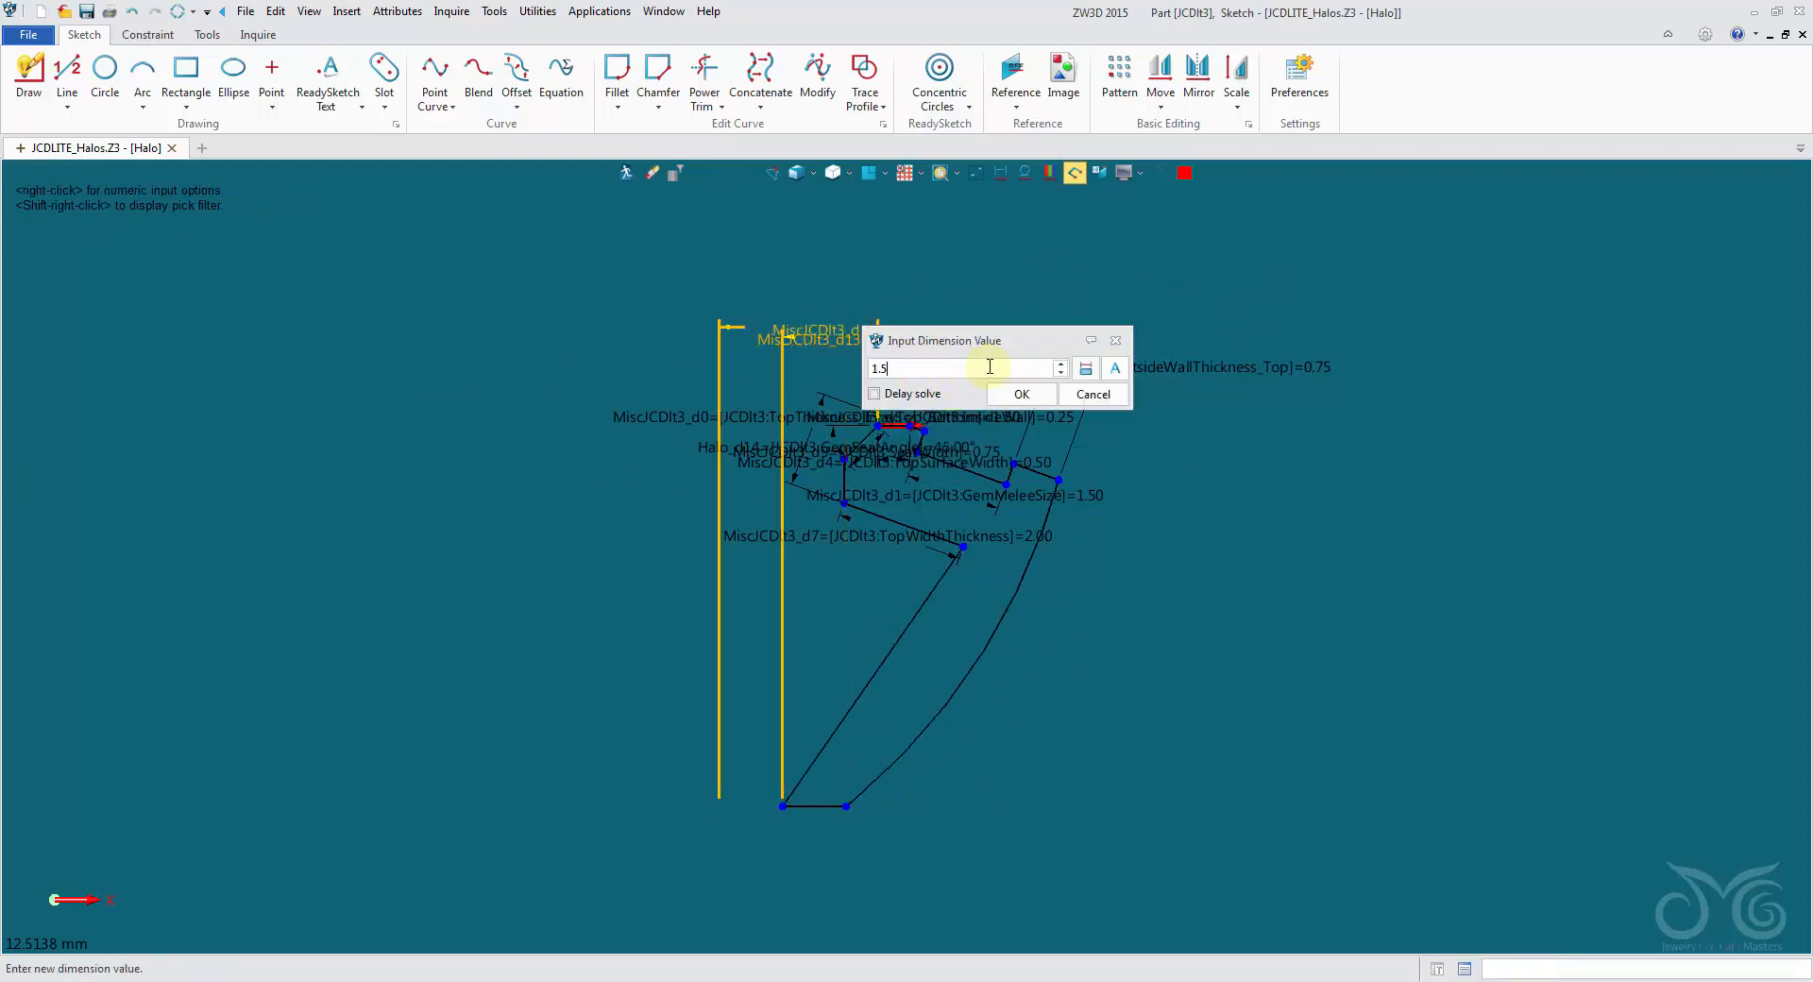
{"action": "key", "text": "Home"}
{"action": "type", "text": "-"}
{"action": "left_click", "coordinate": [1092, 395]}
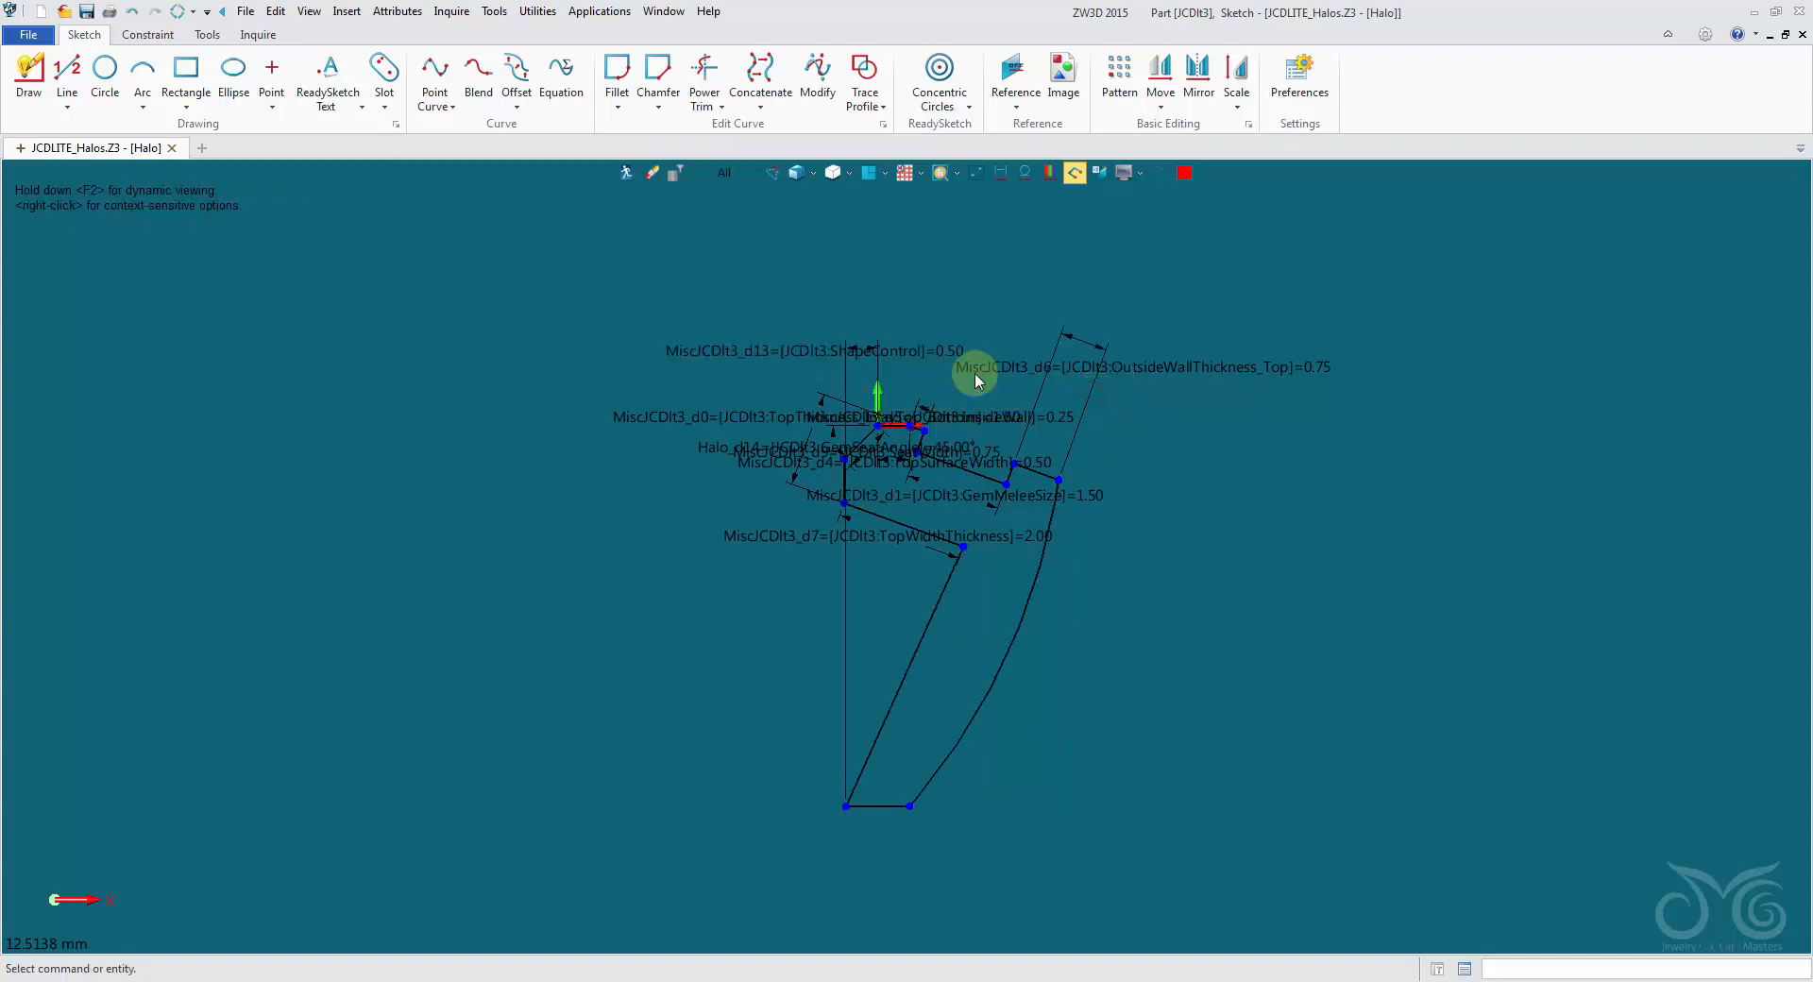
{"action": "double_click", "coordinate": [902, 359]}
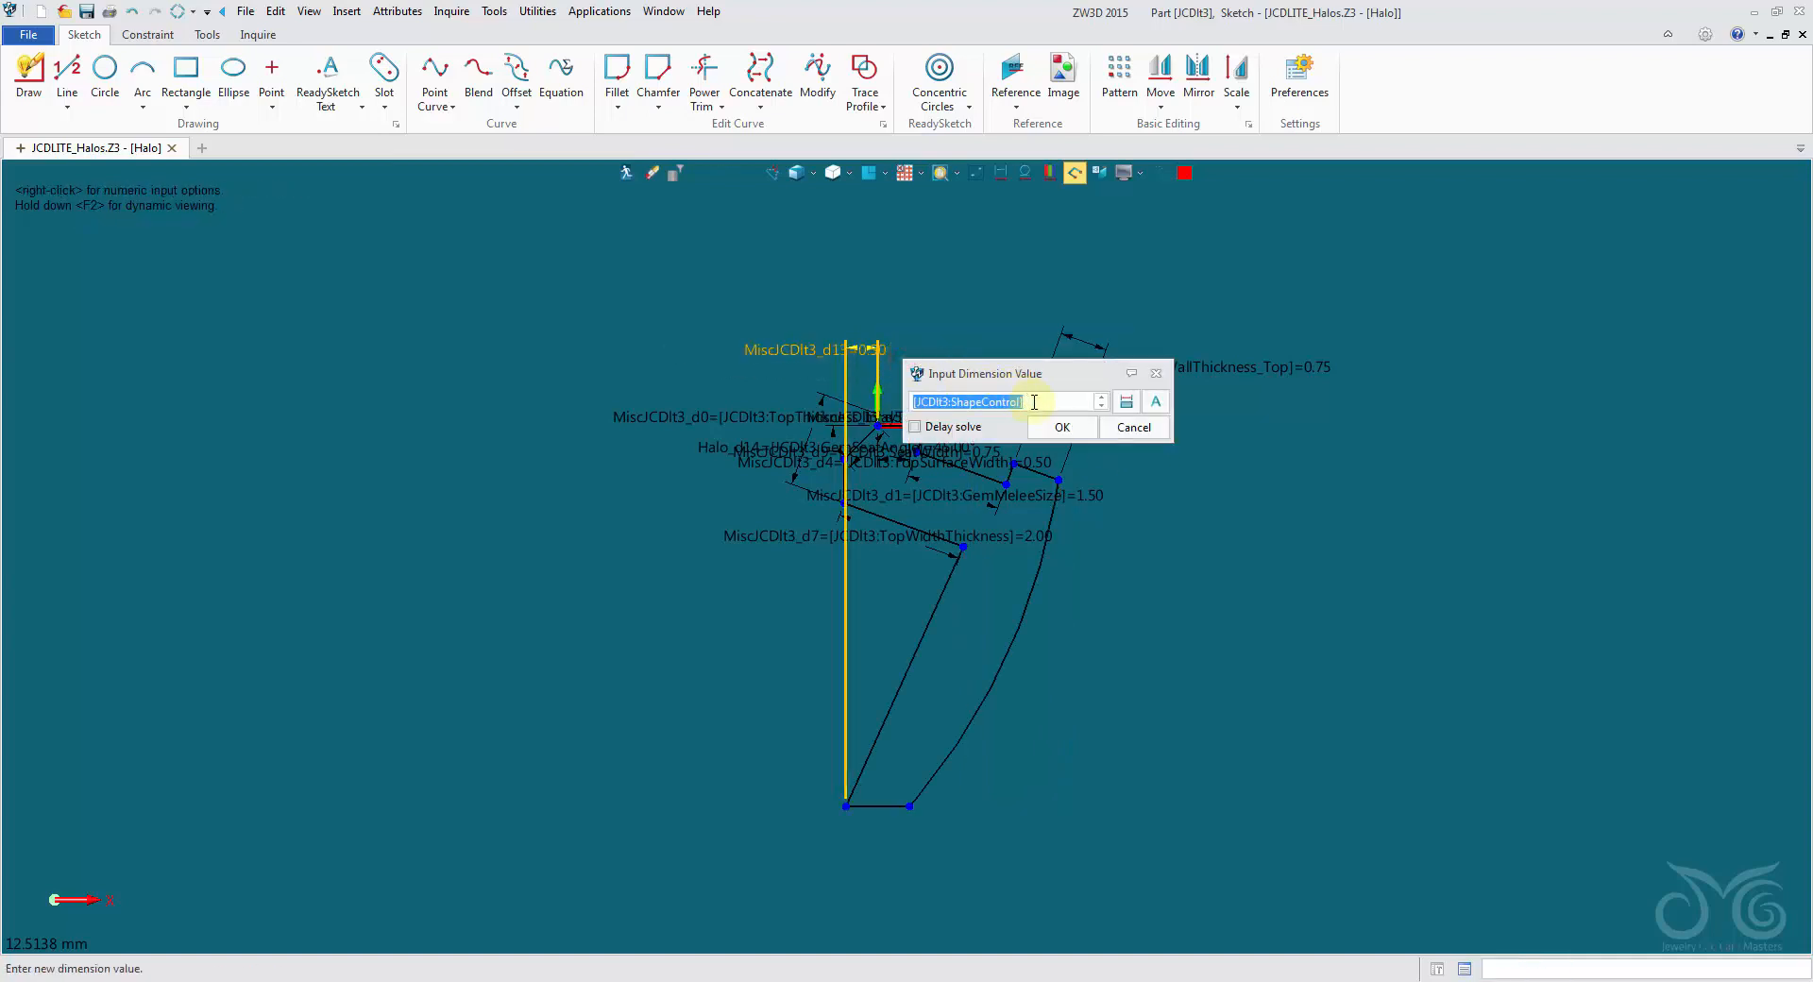
{"action": "type", "text": "1.5"}
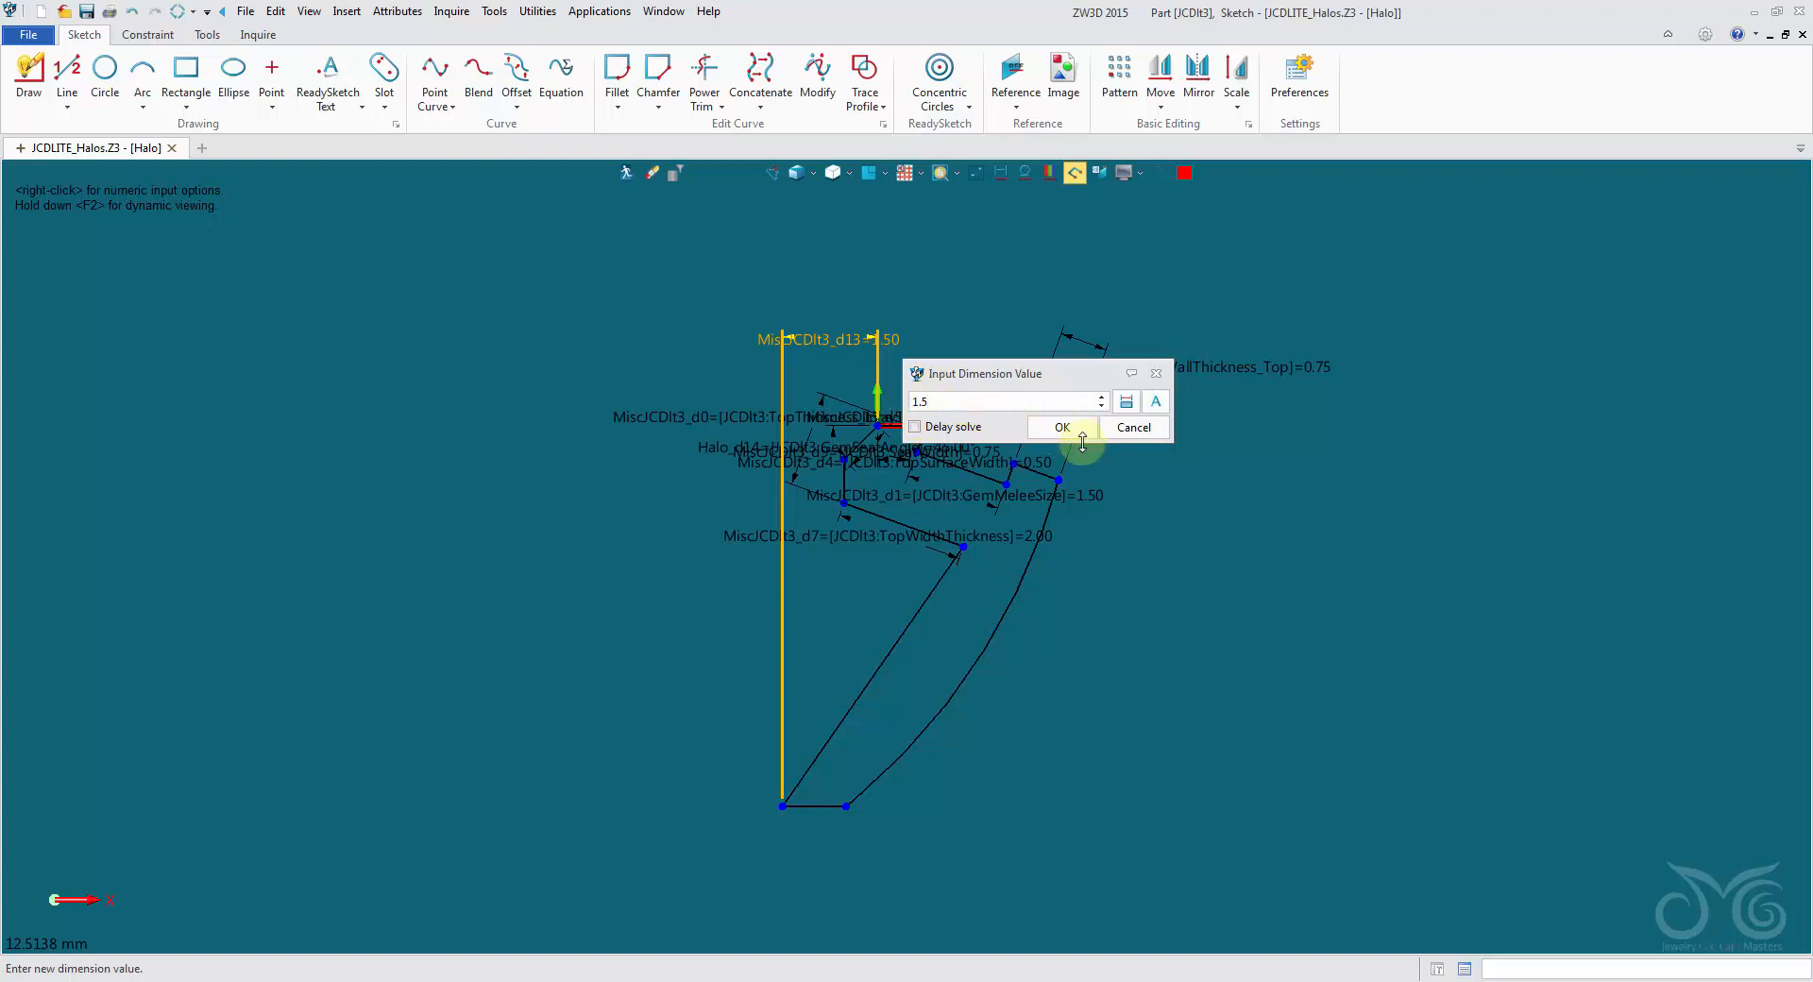
{"action": "left_click", "coordinate": [1132, 431]}
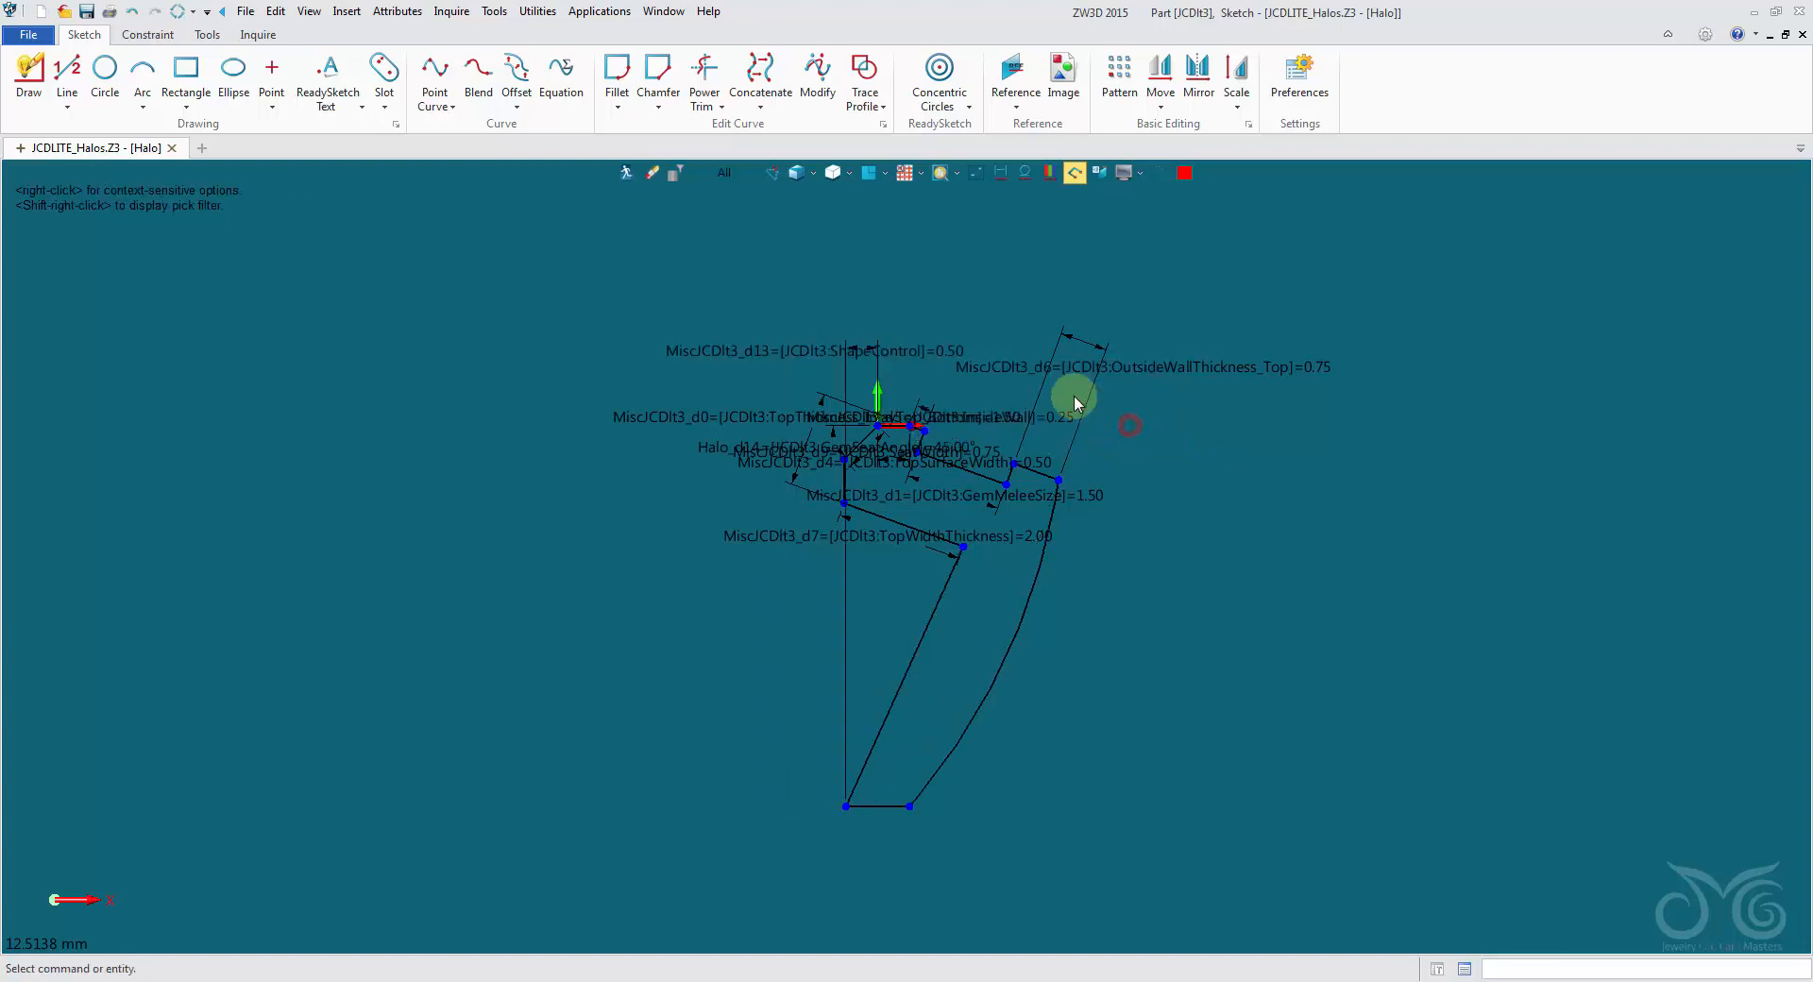
- Hide the ShapeControl and TopThickness_Inlaytop_Bottom dimensions in the Halo sketch
{"action": "right_click", "coordinate": [891, 355]}
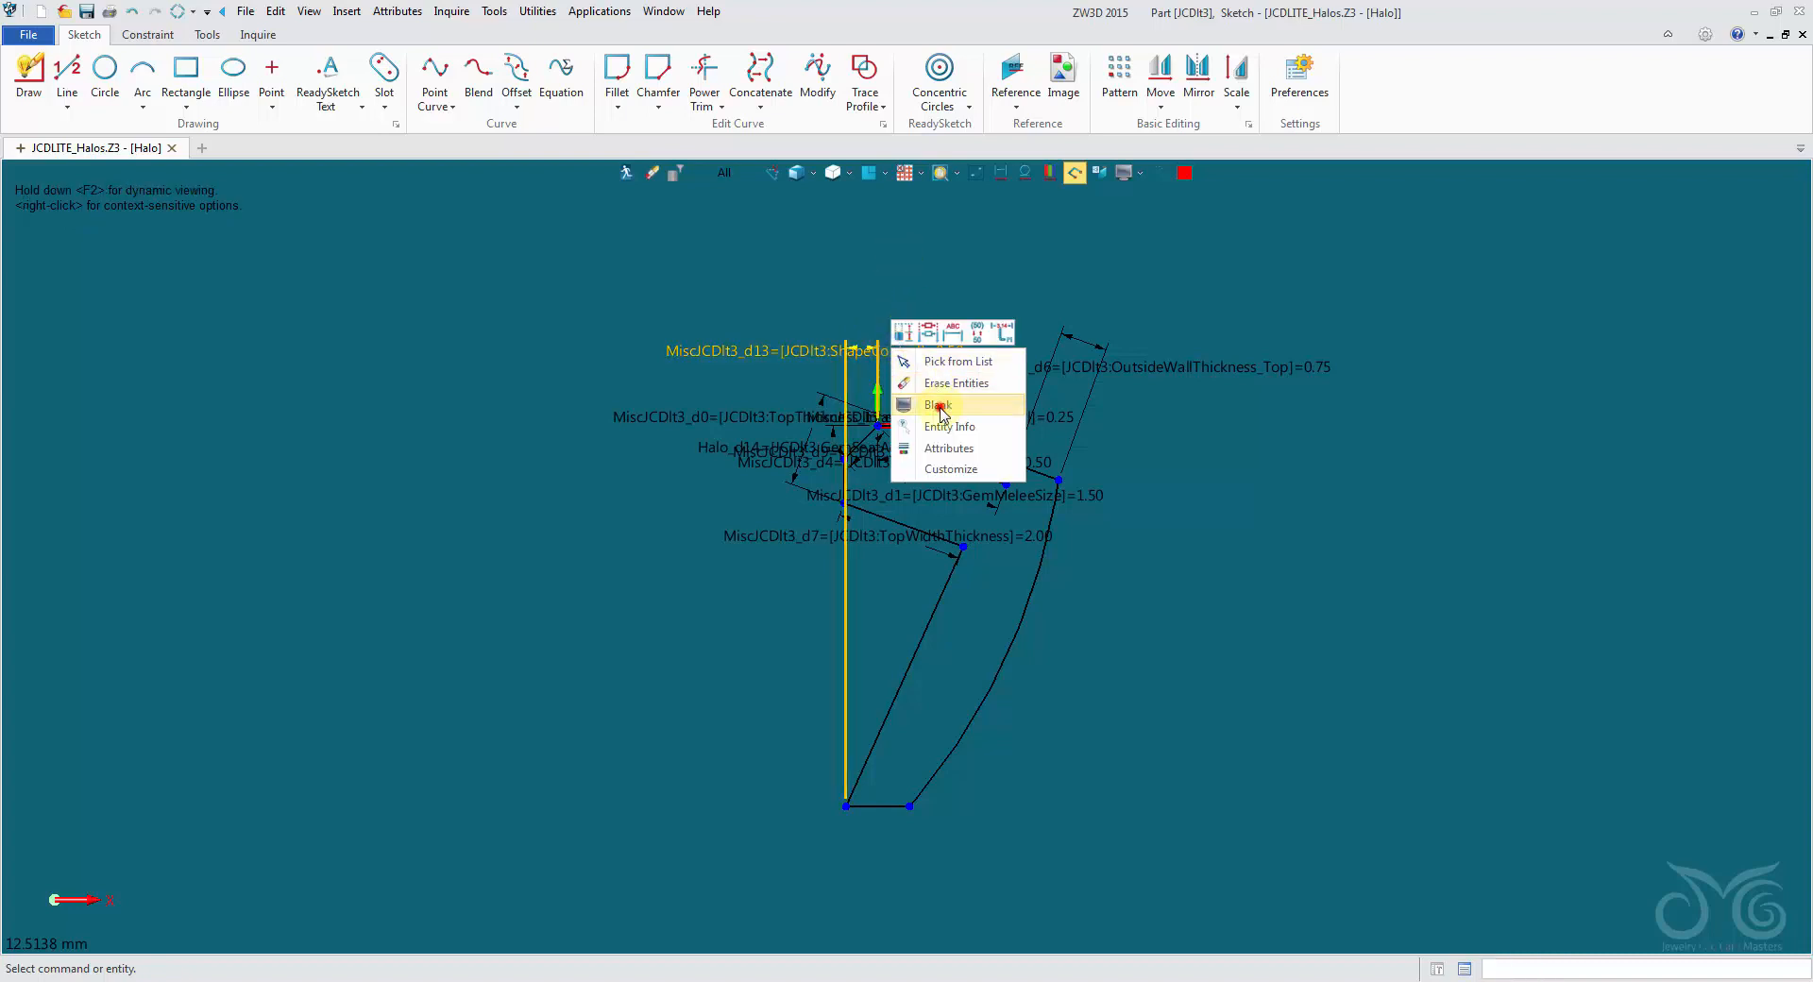
{"action": "left_click", "coordinate": [944, 404]}
{"action": "scroll", "coordinate": [735, 478], "scroll_direction": "up", "scroll_amount": 2}
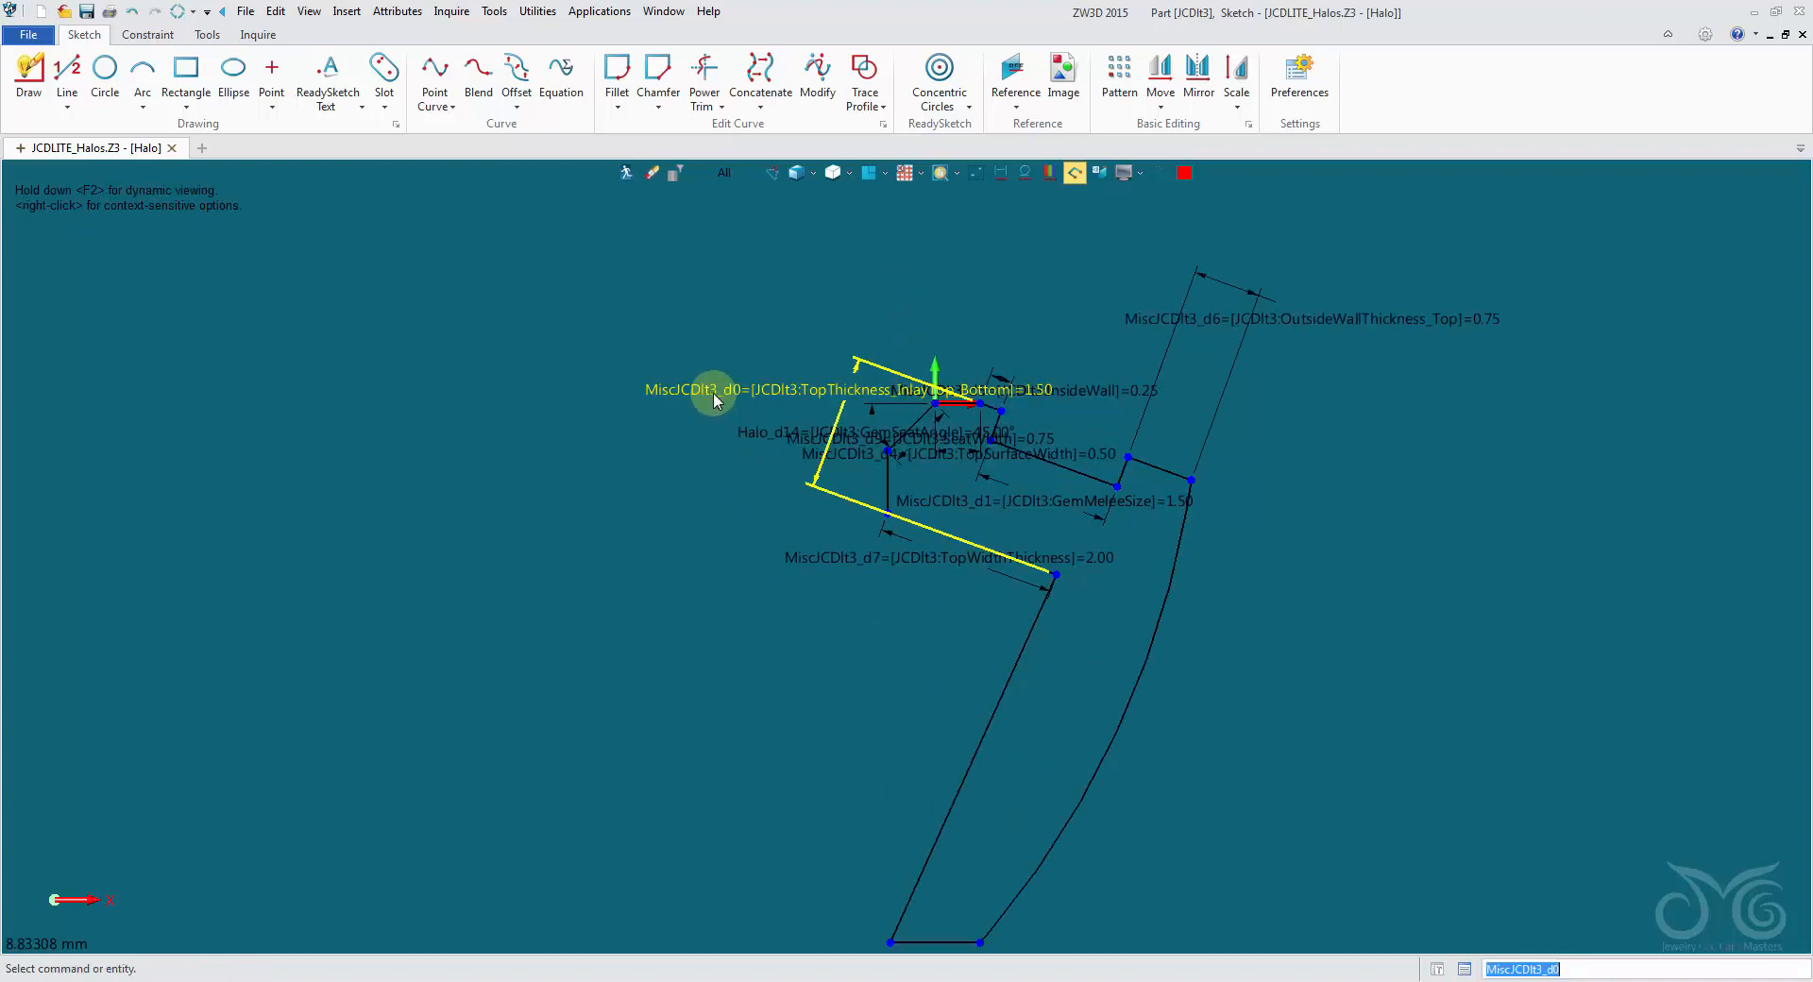
{"action": "right_click", "coordinate": [712, 393]}
{"action": "left_click", "coordinate": [767, 451]}
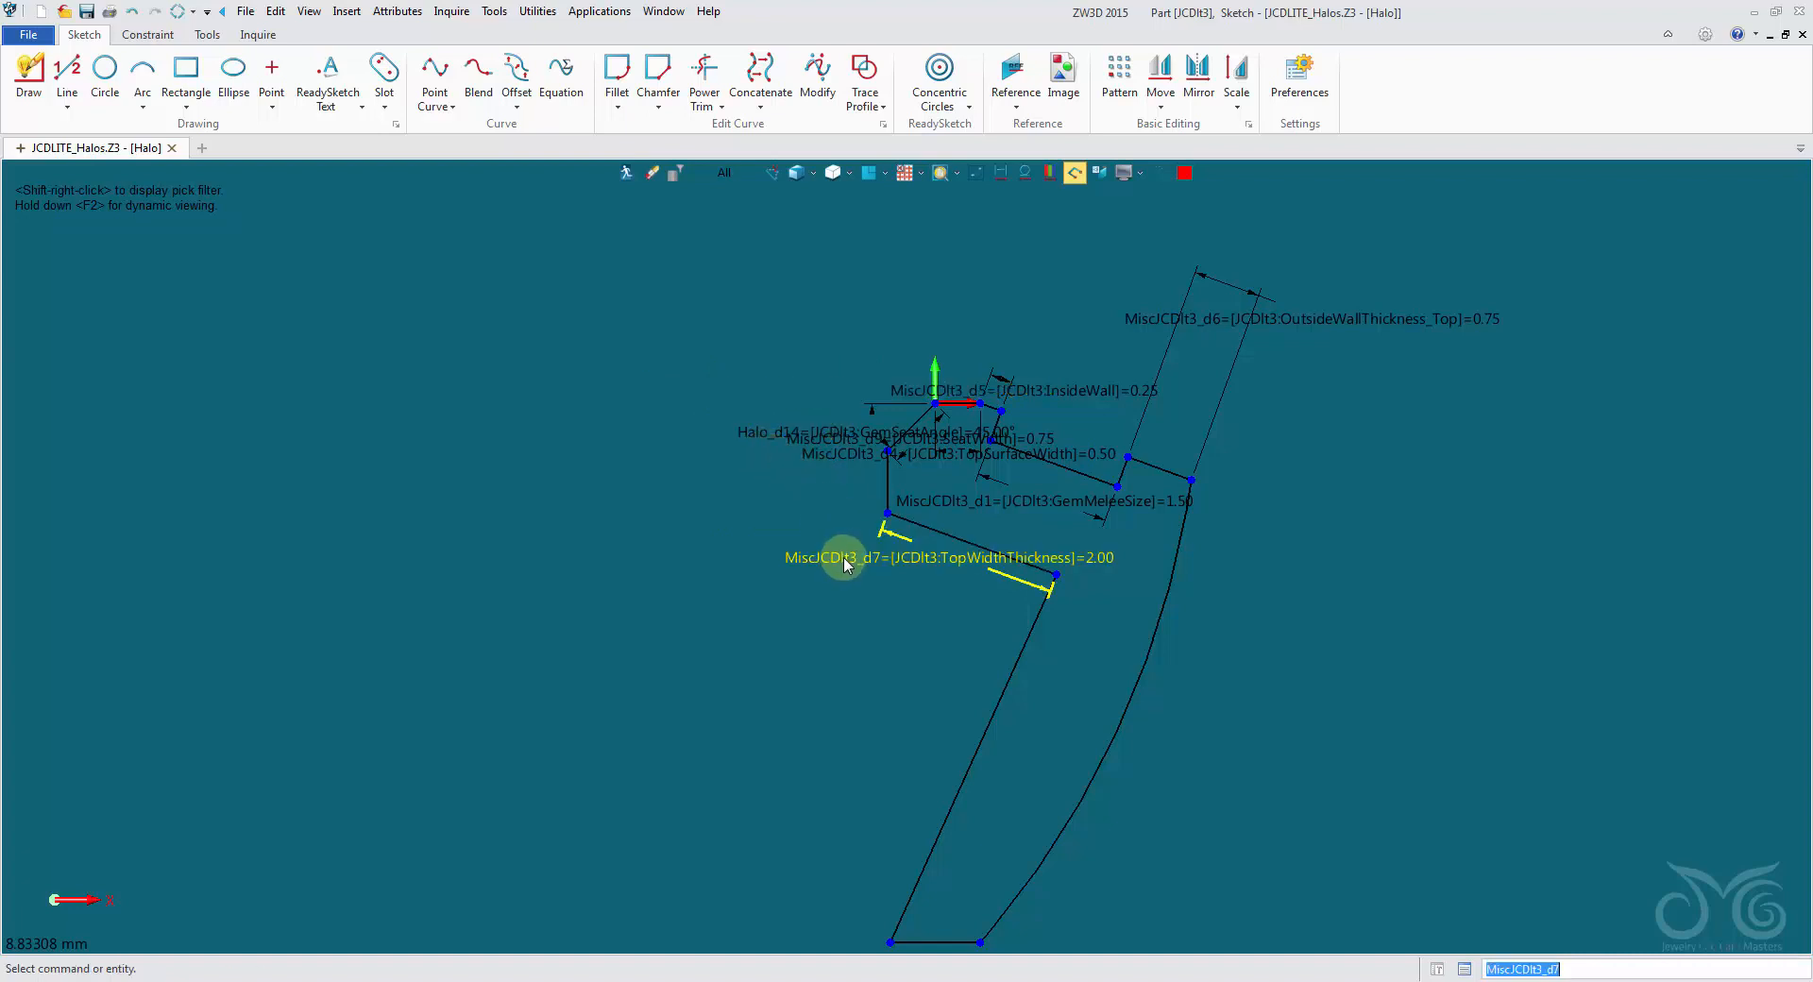
- Open the GemMeleeSize dimension to review its driving expression, close it, and hide the GemMeleeSize and InsideWall dimensions
{"action": "right_click", "coordinate": [1064, 516]}
{"action": "left_click", "coordinate": [1164, 536]}
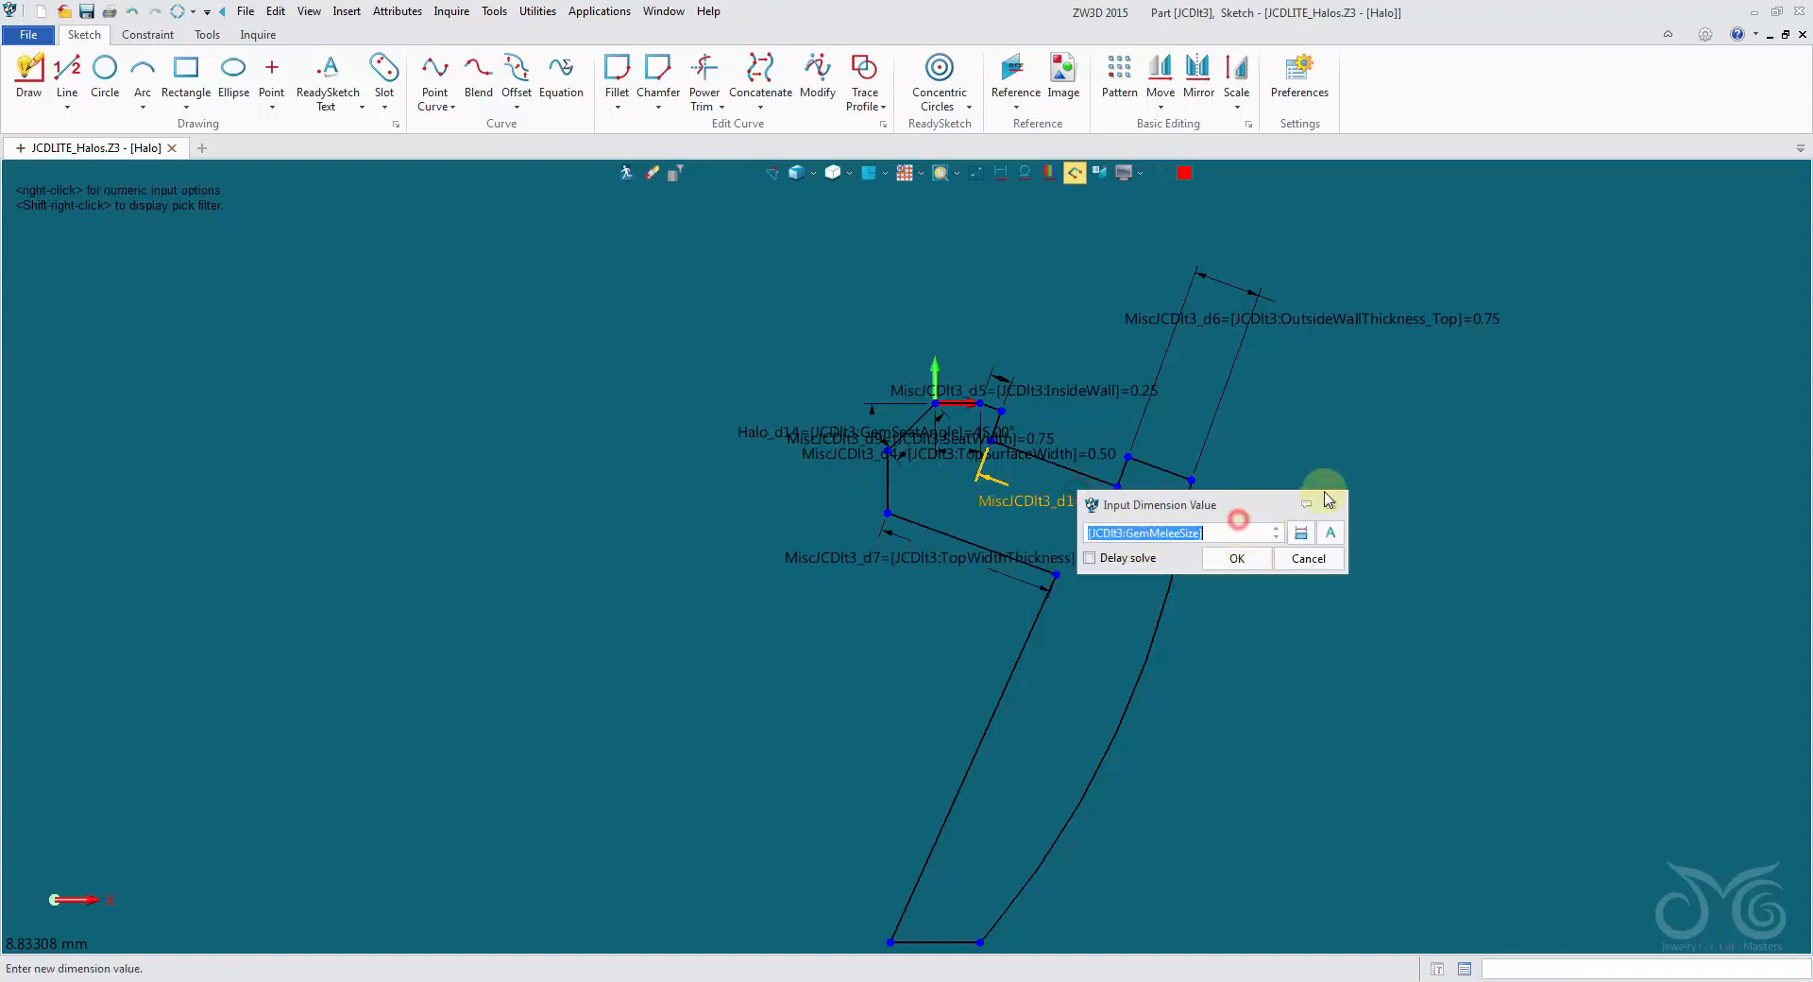
{"action": "left_click_drag", "start_coordinate": [1327, 499], "coordinate": [1510, 454]}
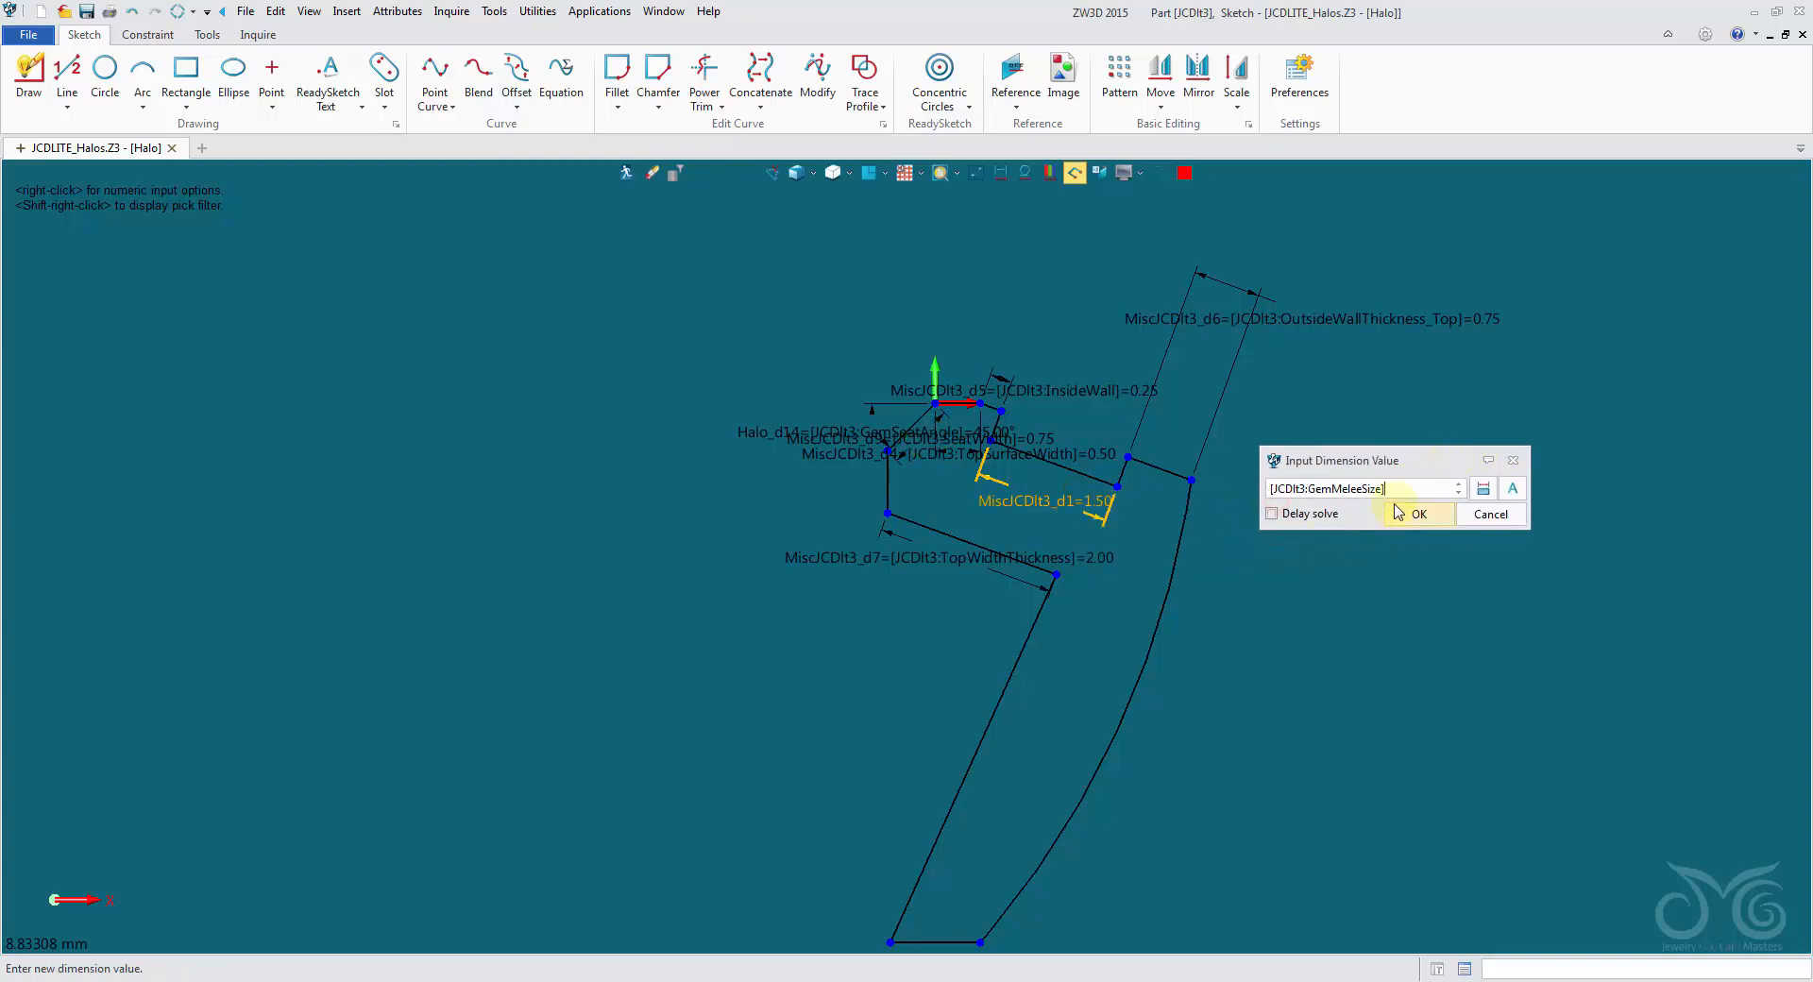
{"action": "left_click", "coordinate": [1440, 516]}
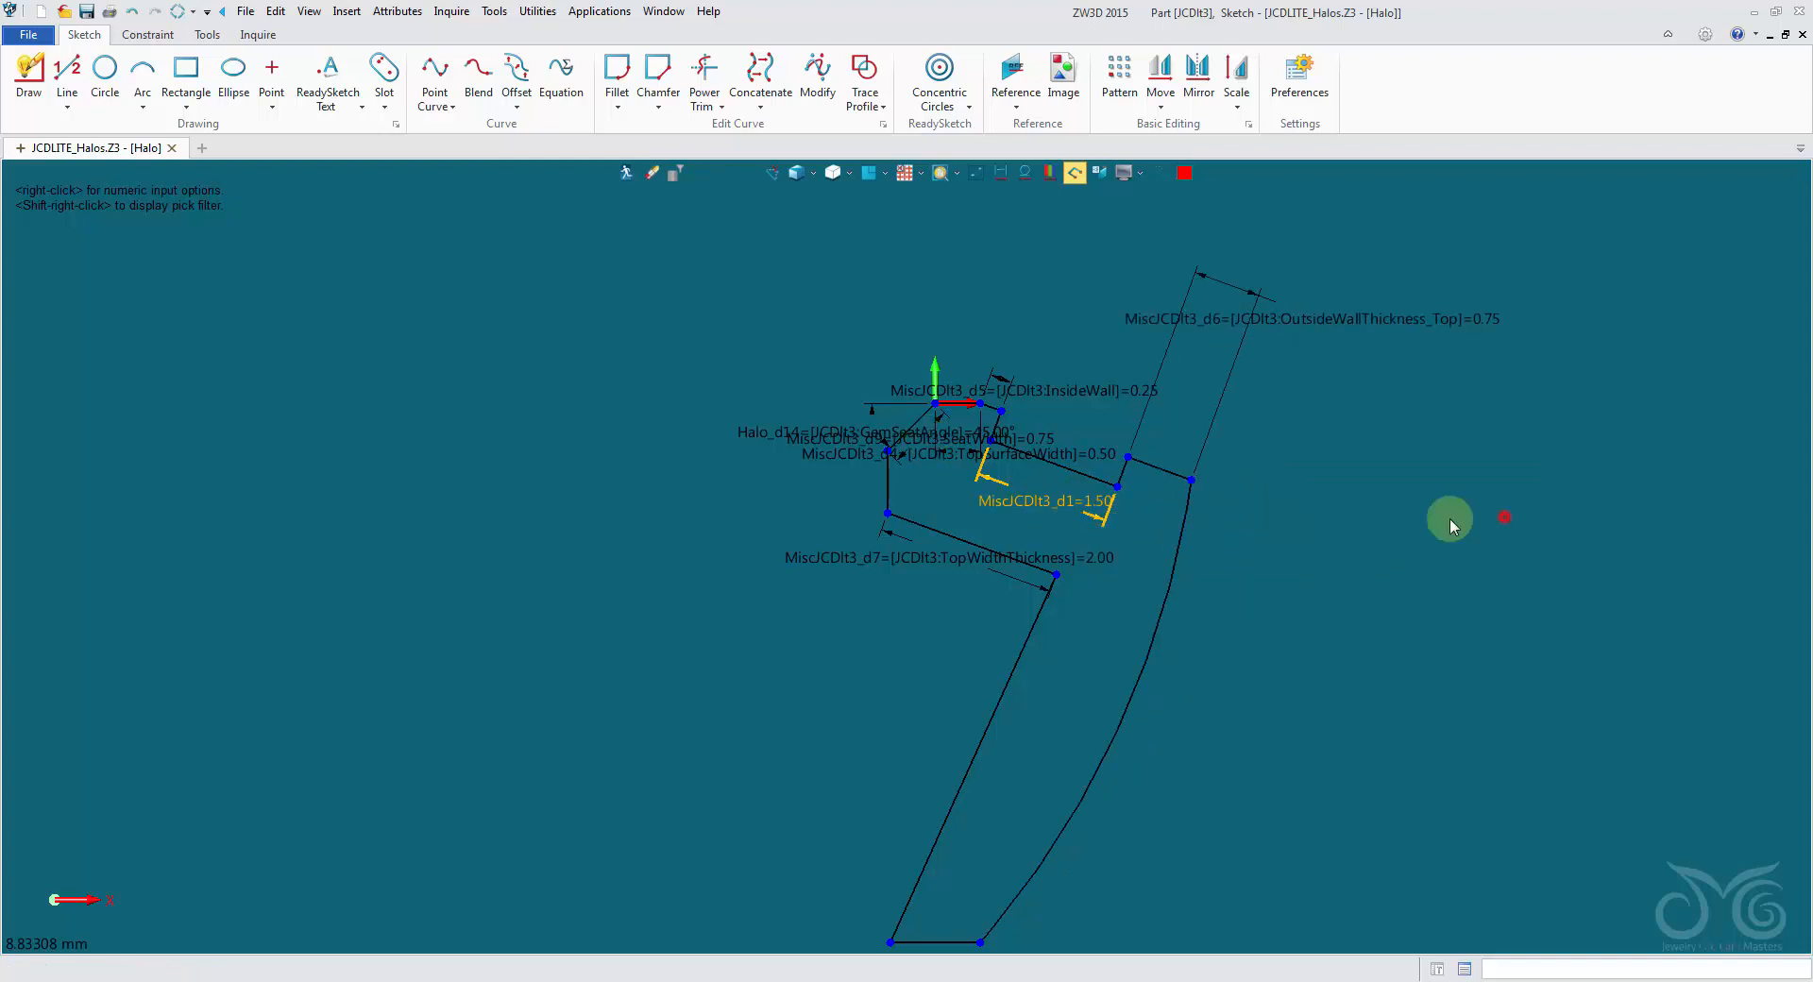
{"action": "right_click", "coordinate": [1099, 505]}
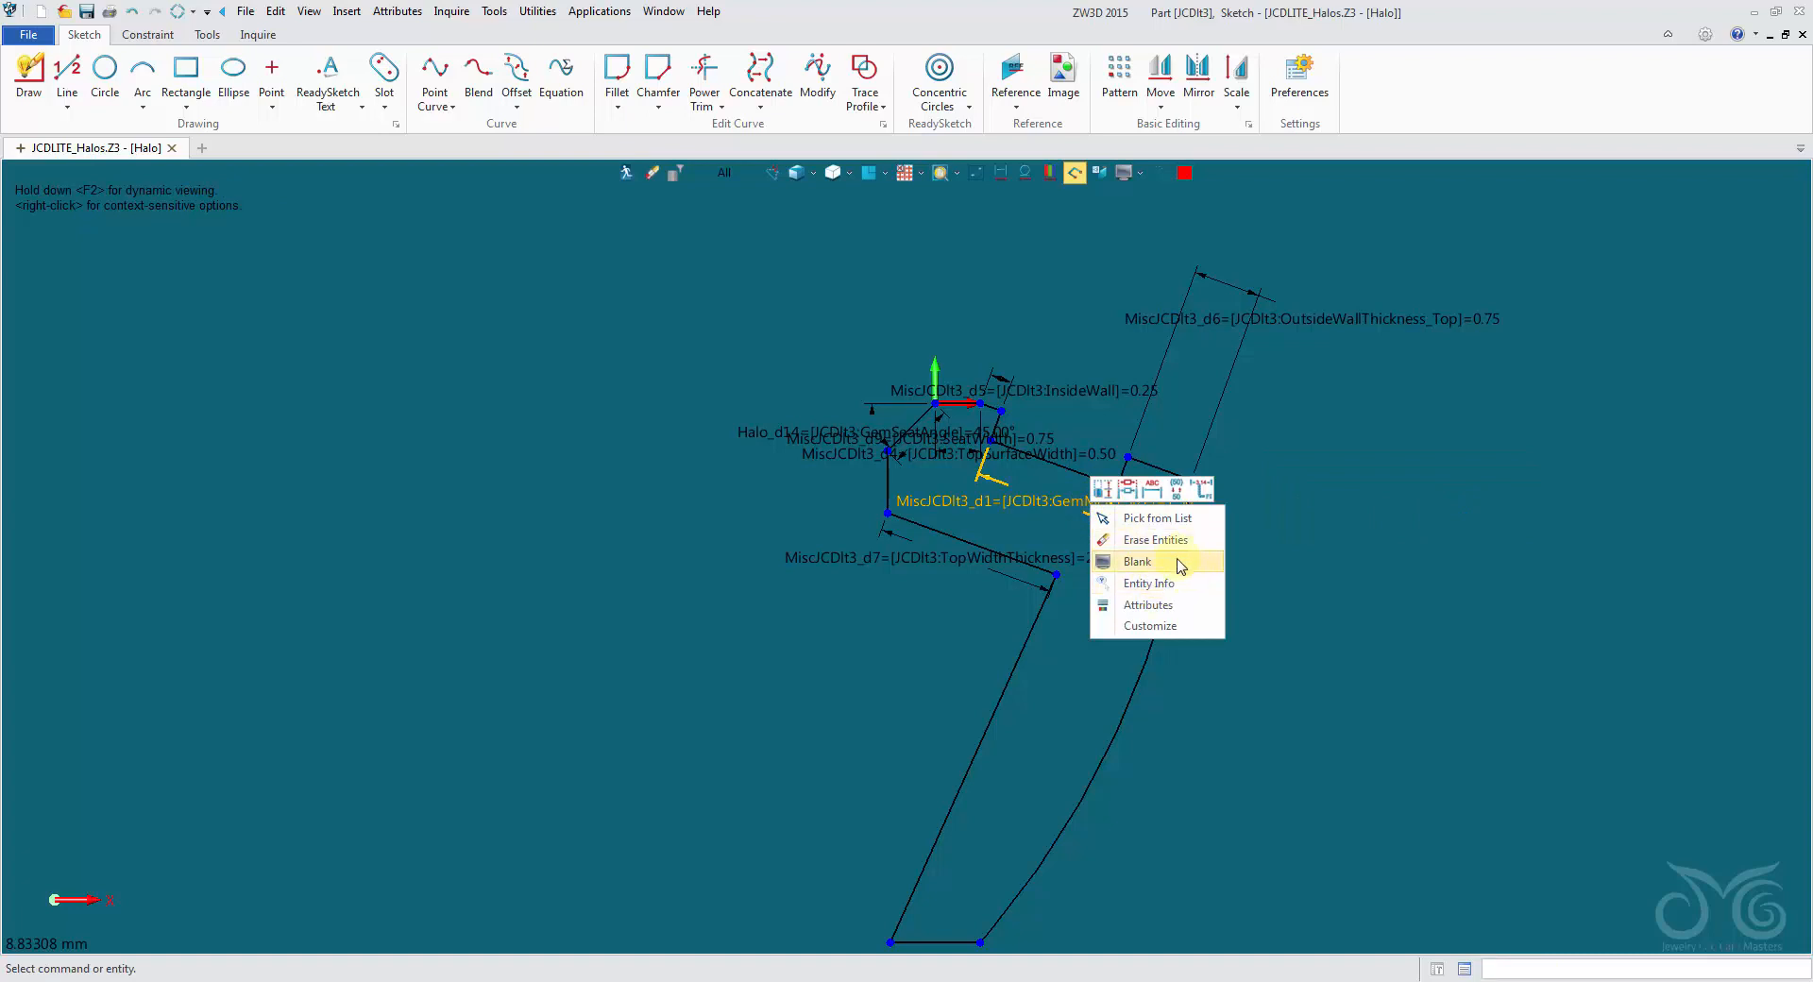
{"action": "left_click", "coordinate": [1176, 561]}
{"action": "right_click", "coordinate": [1070, 390]}
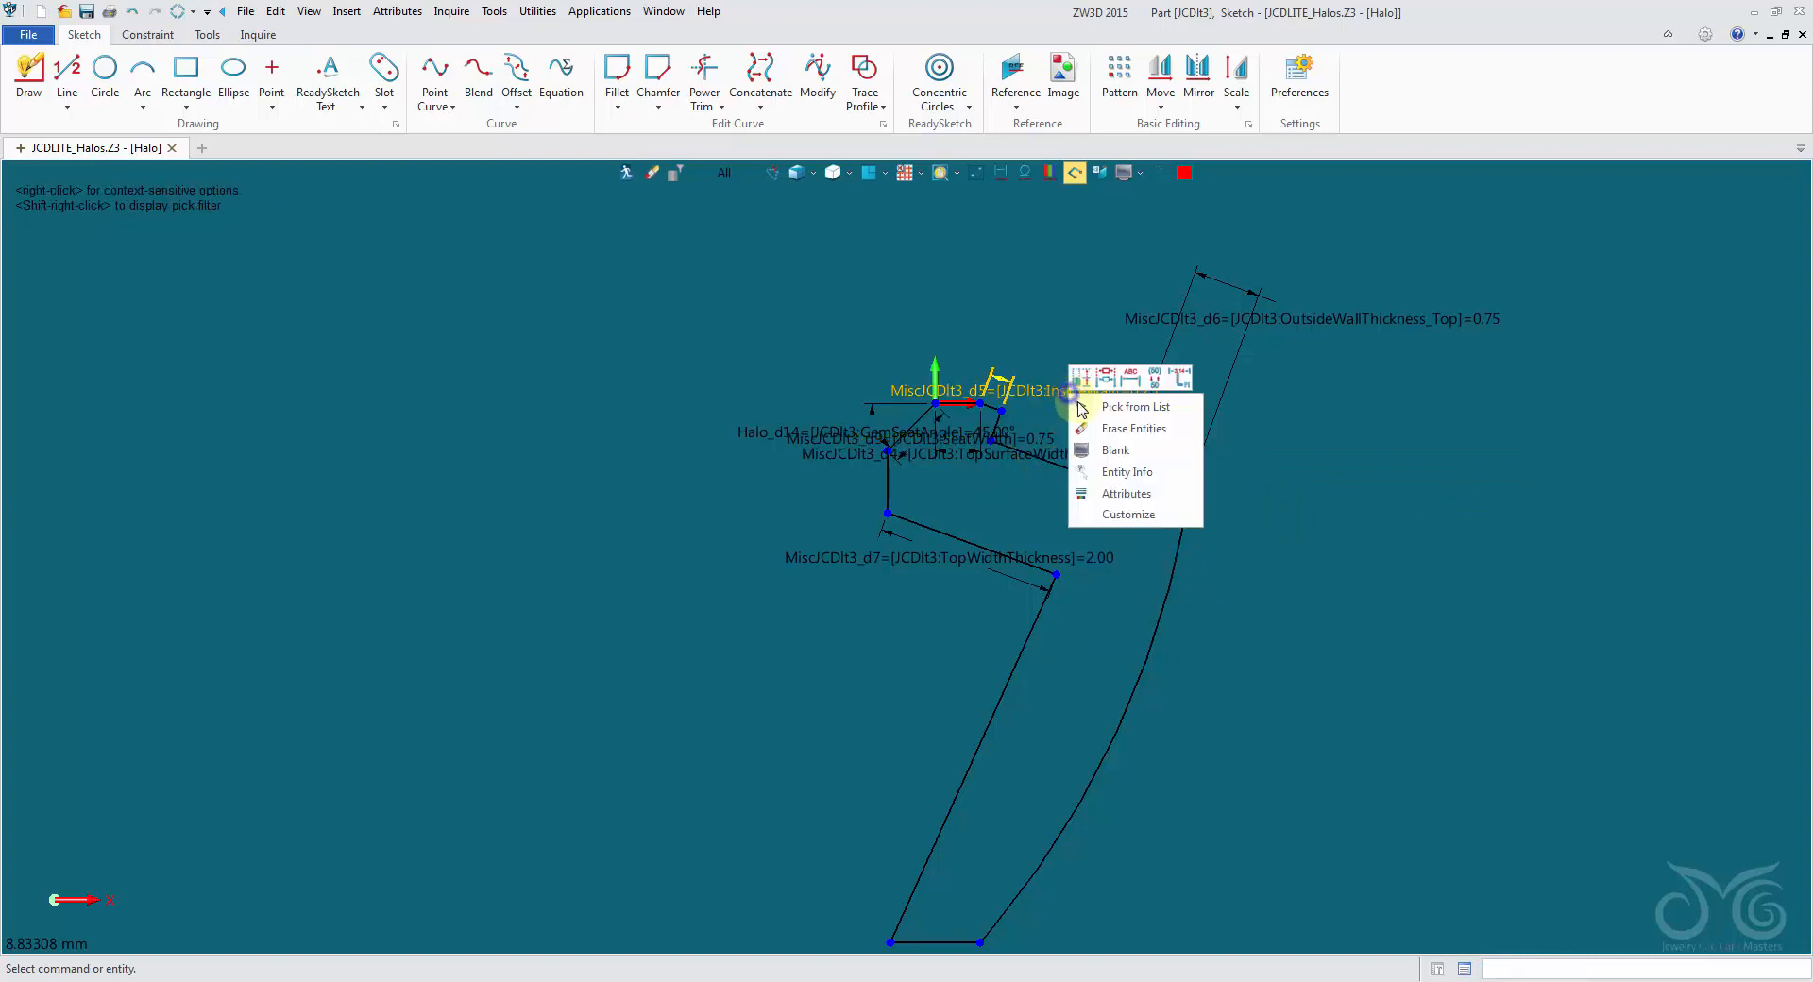
{"action": "left_click", "coordinate": [1107, 451]}
- Move the TopSurfaceWidth, SeatWidth and GemSeatAngle dimension labels clear of the profile so they no longer overlap
{"action": "left_click_drag", "start_coordinate": [939, 445], "coordinate": [916, 284]}
{"action": "left_click_drag", "start_coordinate": [807, 427], "coordinate": [598, 356]}
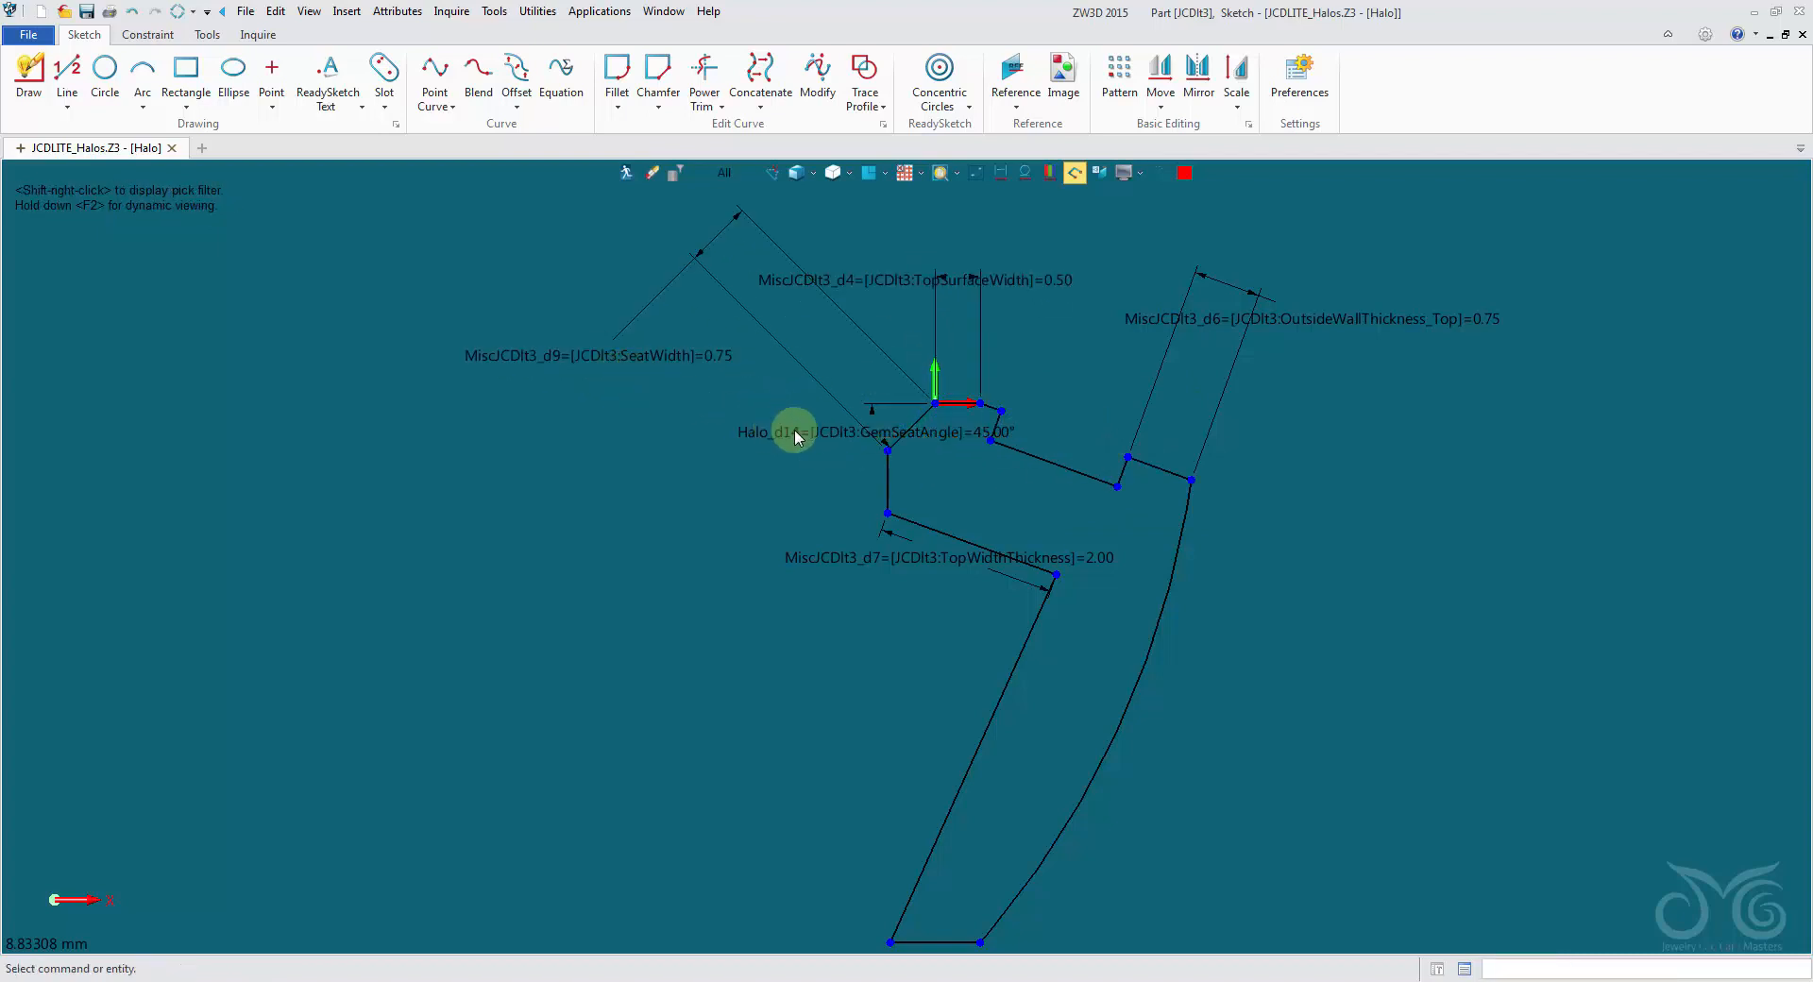
{"action": "left_click_drag", "start_coordinate": [795, 429], "coordinate": [573, 444]}
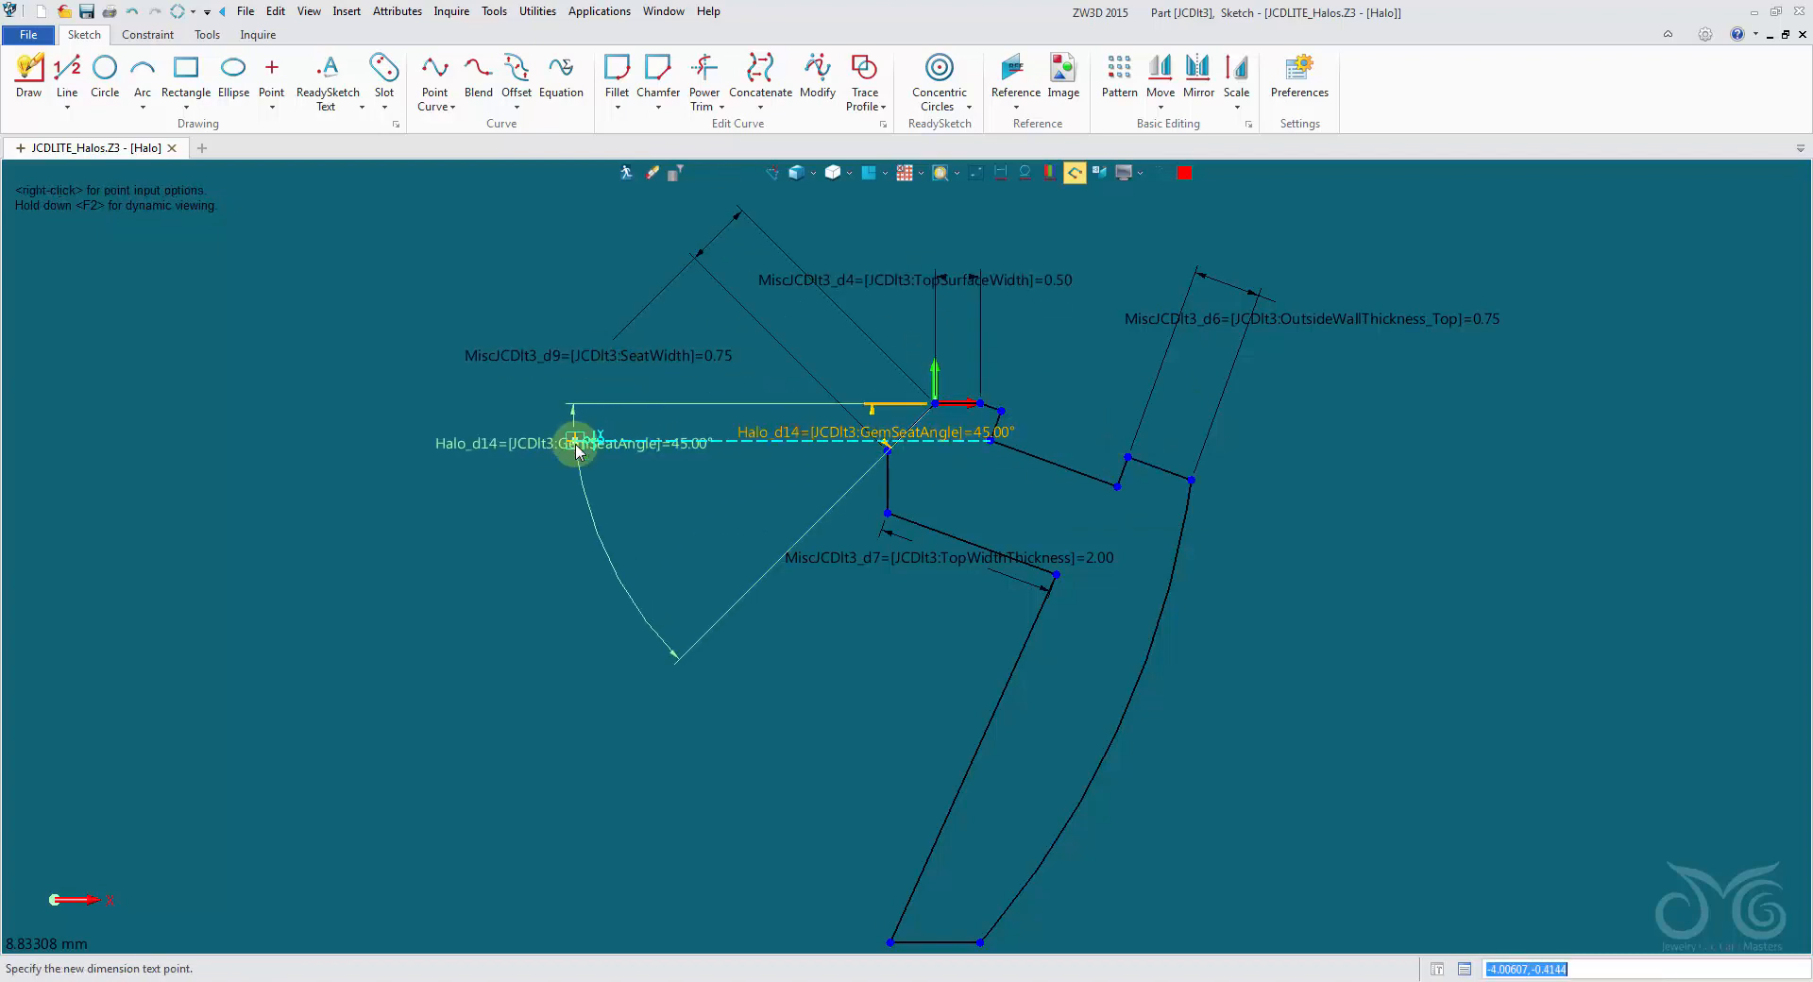
- Preview TopWidthThickness values of 1.8, 1.9 and 2.0 after adjusting the linear step size, and cancel the edit
{"action": "right_click", "coordinate": [916, 565]}
{"action": "left_click", "coordinate": [925, 545]}
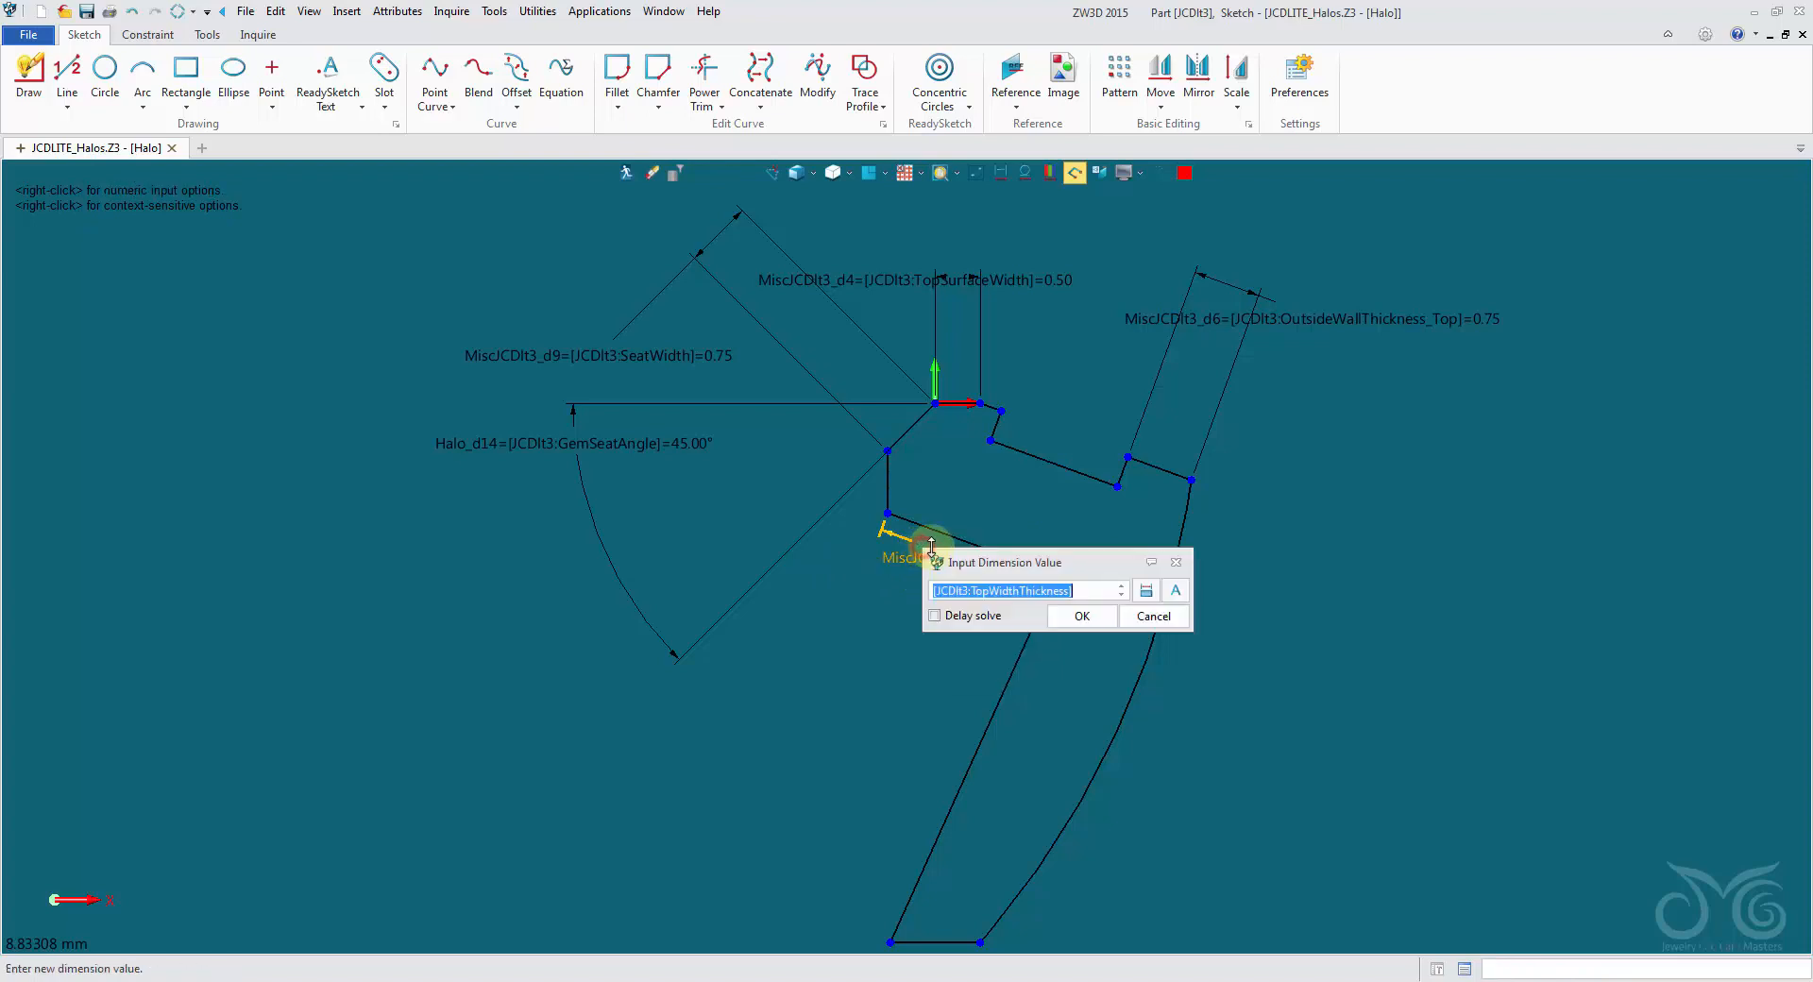
{"action": "left_click_drag", "start_coordinate": [1046, 566], "coordinate": [1323, 436]}
{"action": "right_click", "coordinate": [1363, 541]}
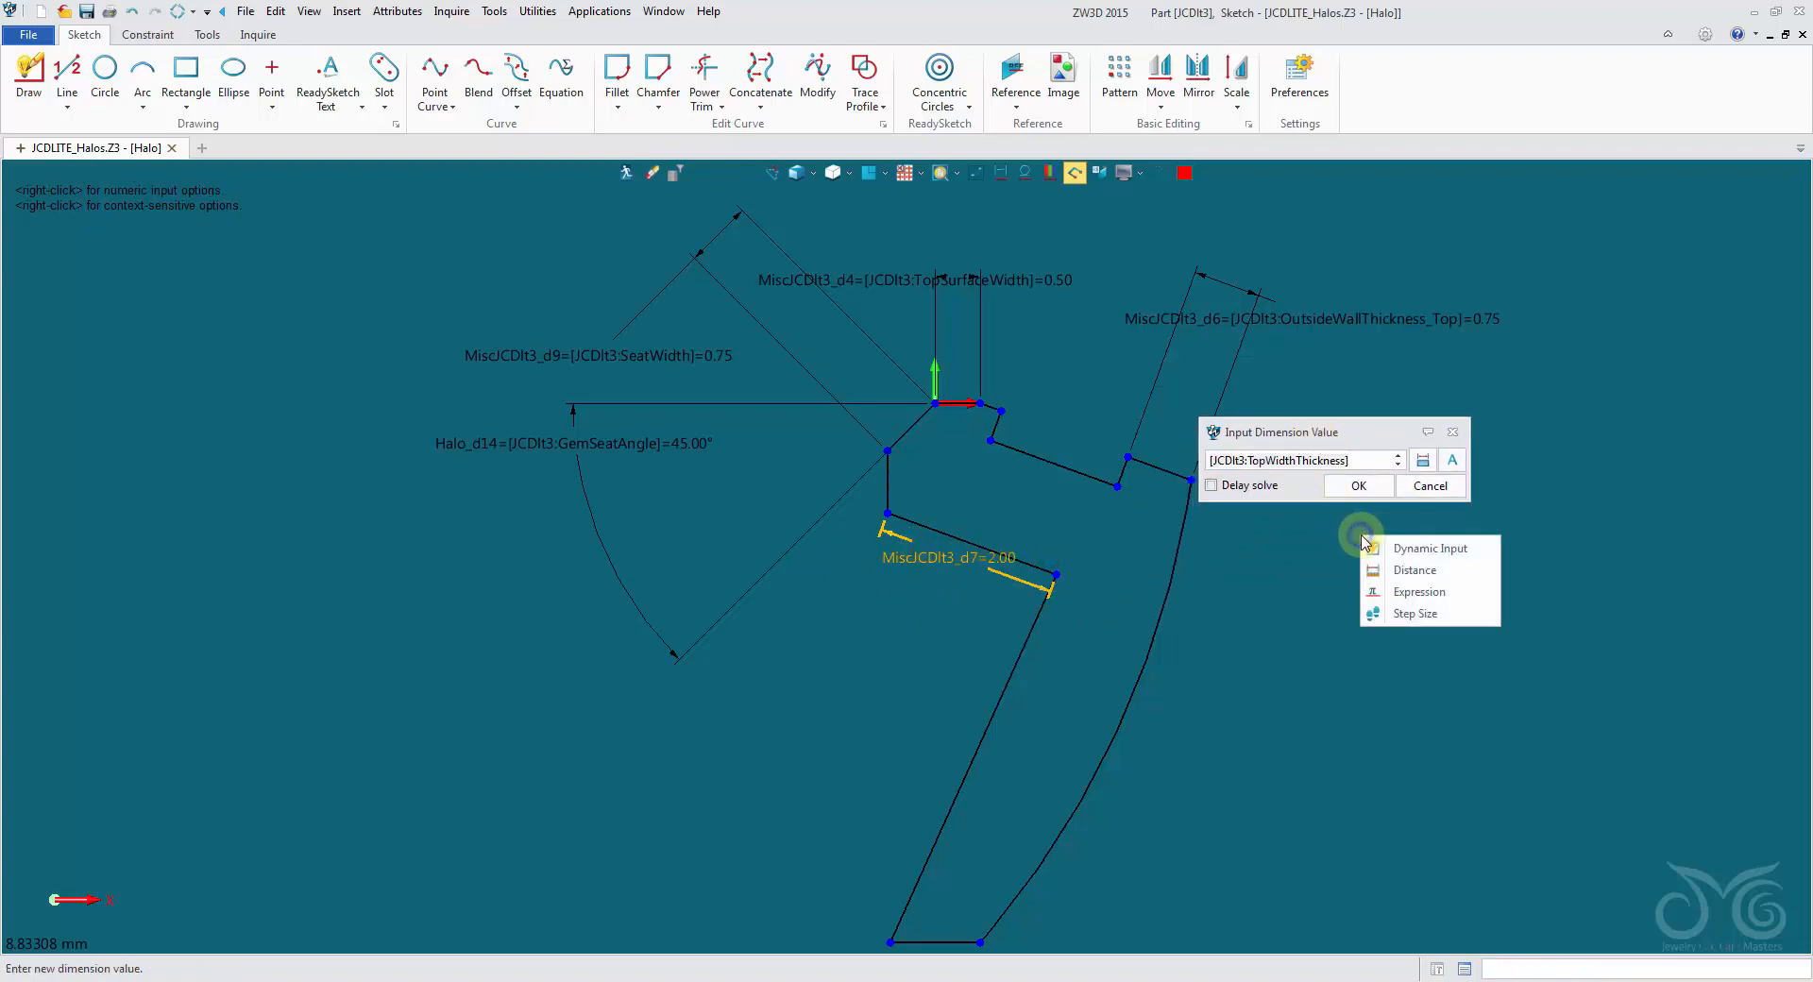
{"action": "left_click", "coordinate": [1395, 615]}
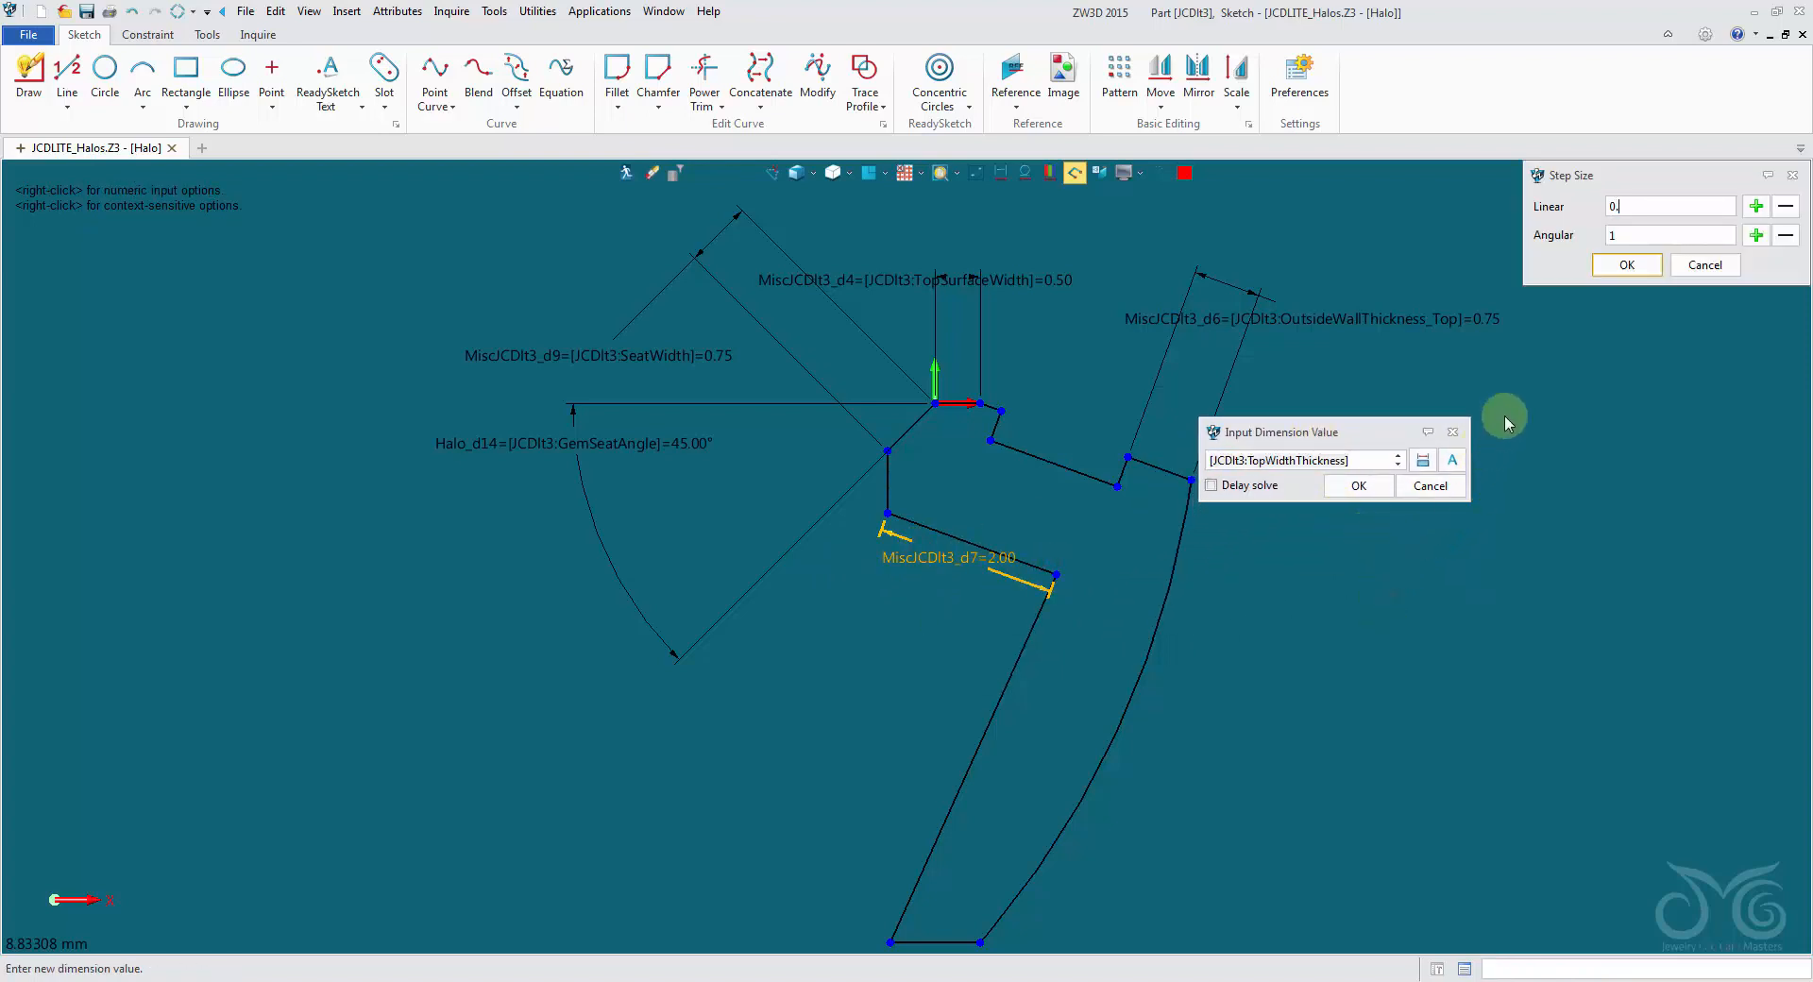
{"action": "left_click", "coordinate": [1631, 265]}
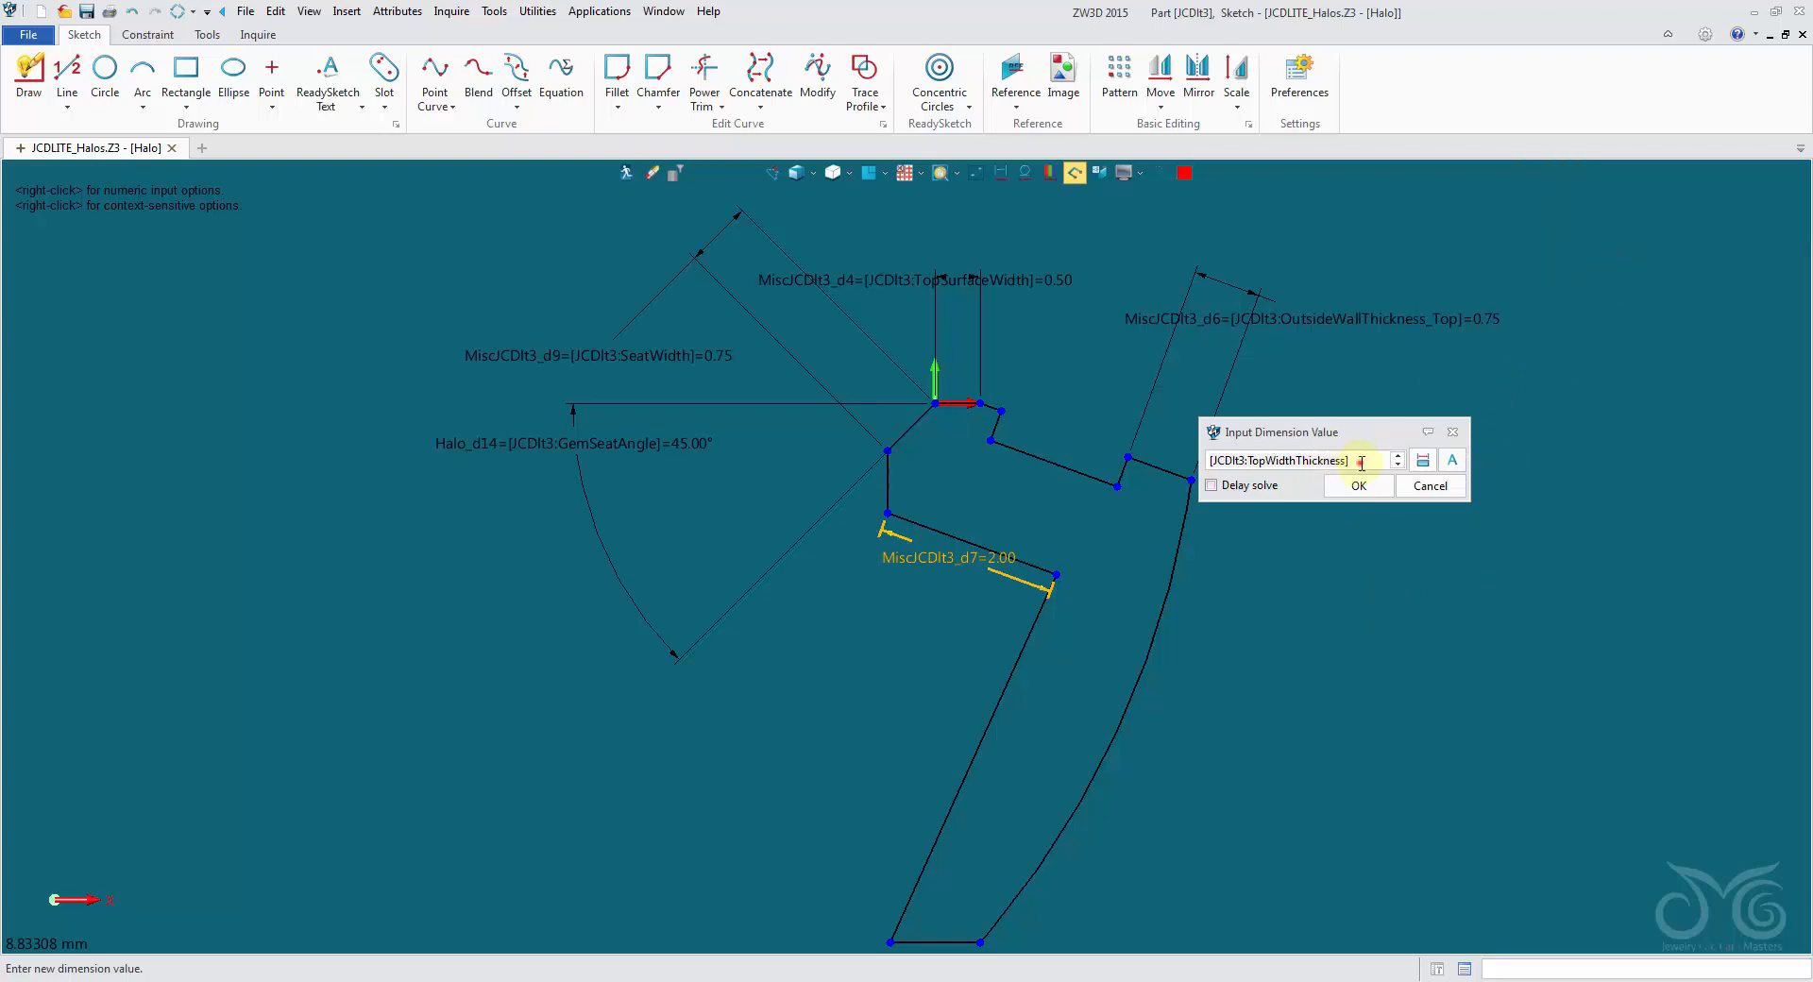
{"action": "scroll", "coordinate": [1361, 462], "scroll_direction": "down", "scroll_amount": 2}
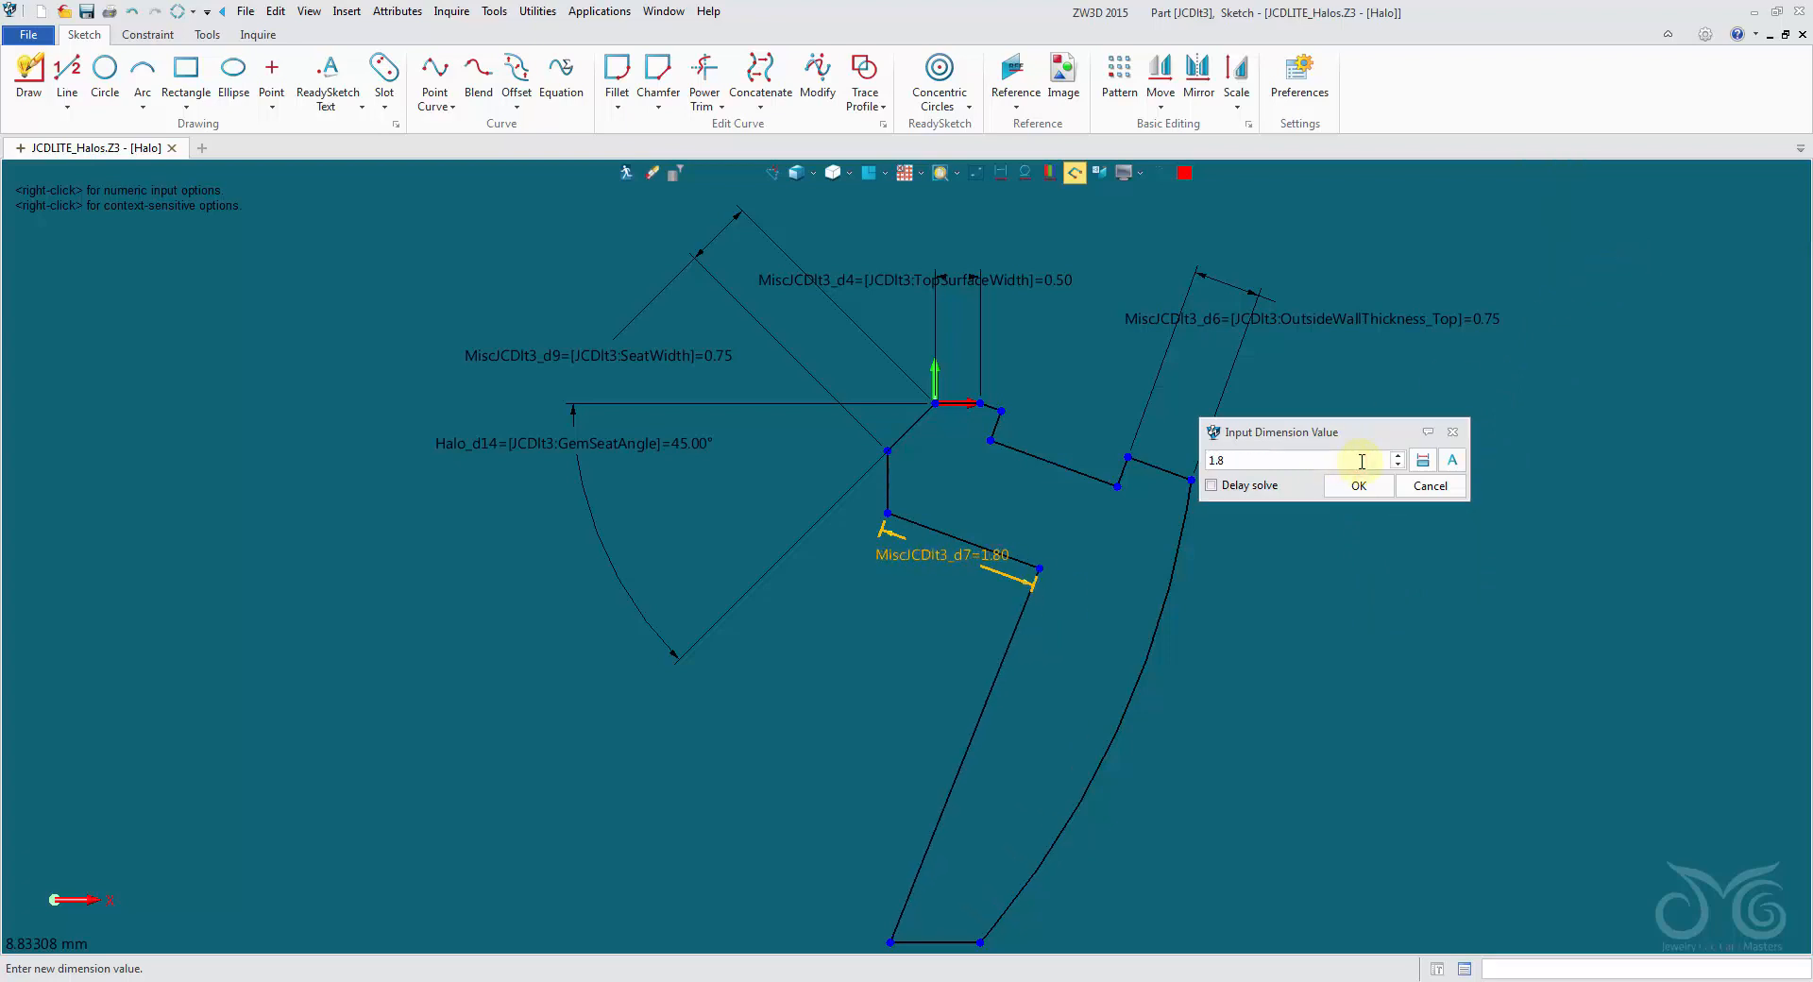
{"action": "scroll", "coordinate": [1361, 463], "scroll_direction": "down", "scroll_amount": 3}
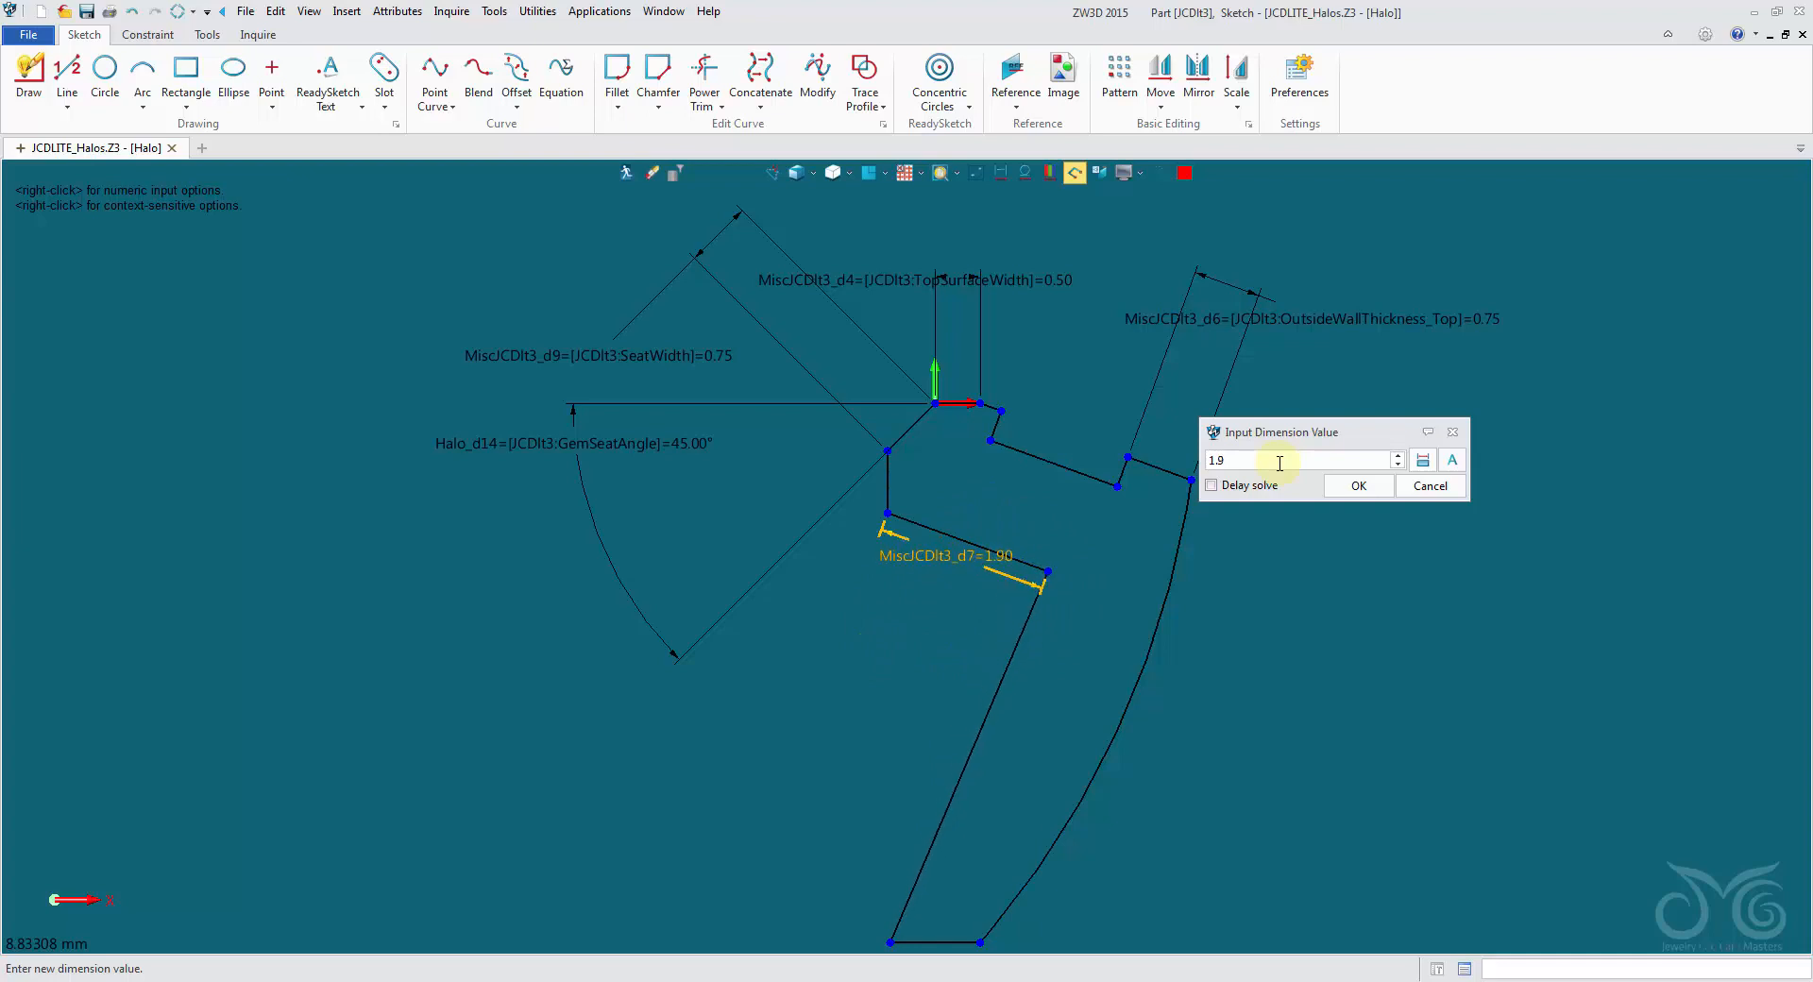
{"action": "scroll", "coordinate": [1279, 463], "scroll_direction": "up", "scroll_amount": 5}
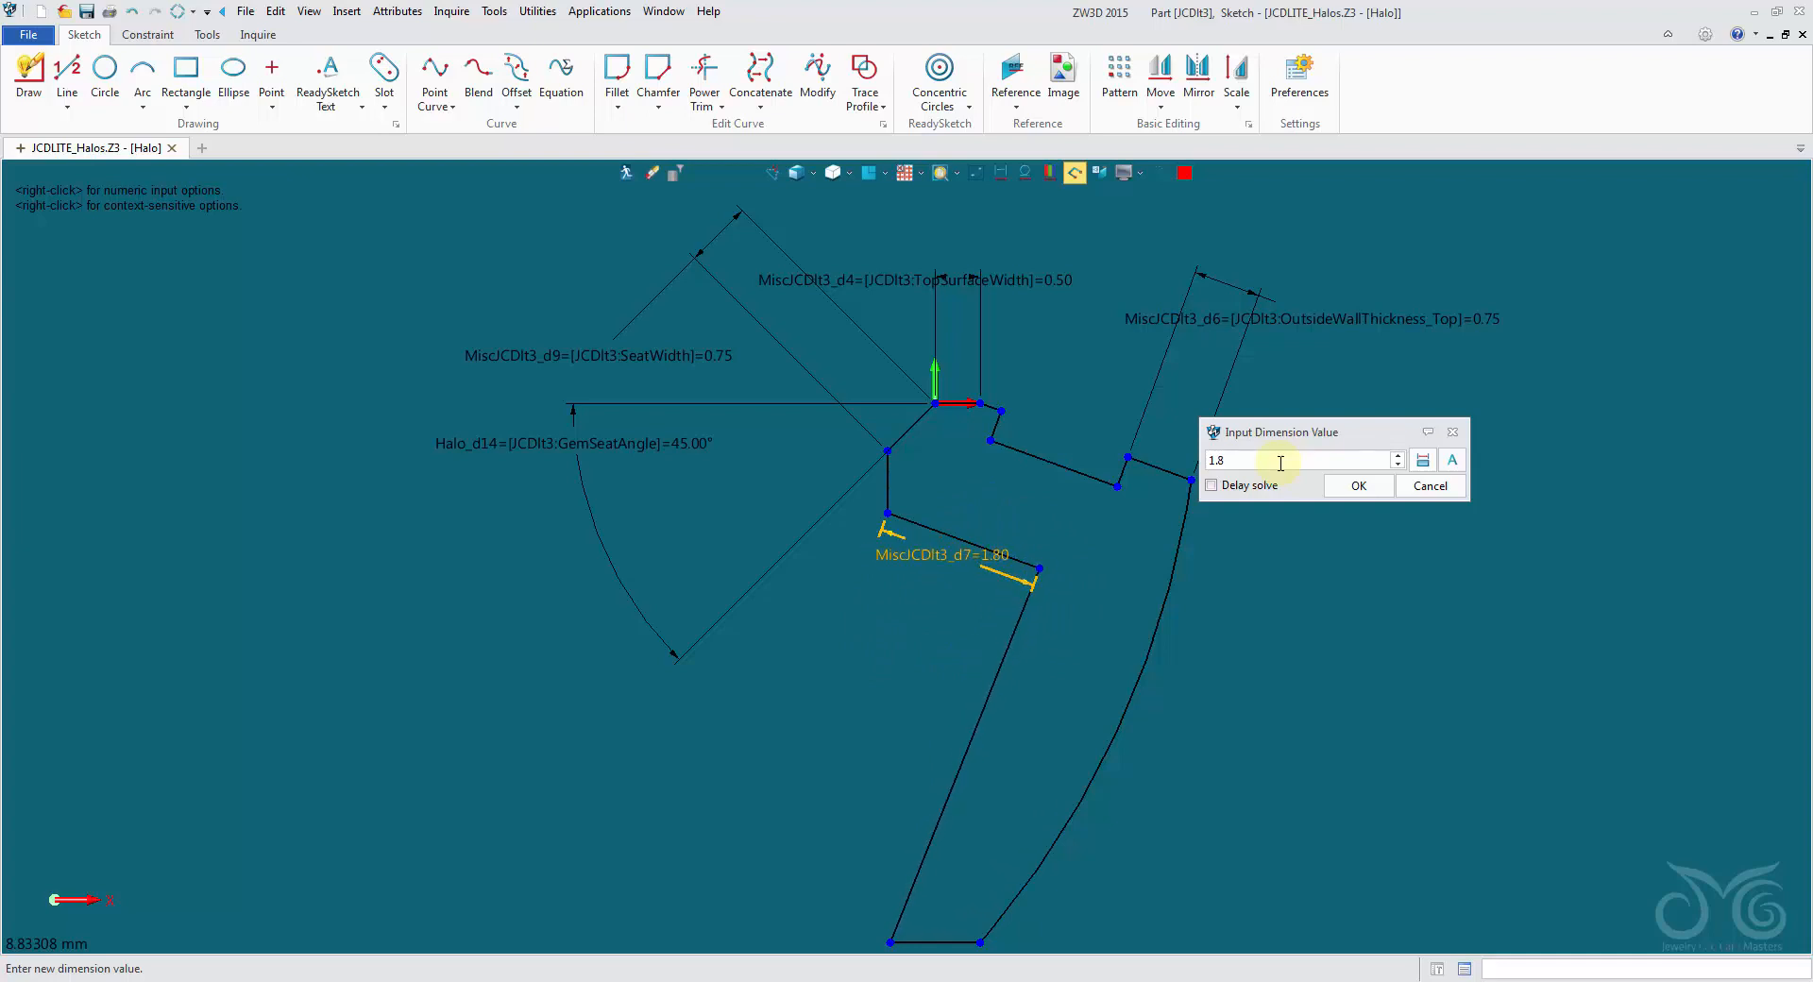
{"action": "left_click", "coordinate": [1431, 488]}
- Exit the Halo sketch and return to the JCDlt3 part
{"action": "left_click", "coordinate": [1253, 289]}
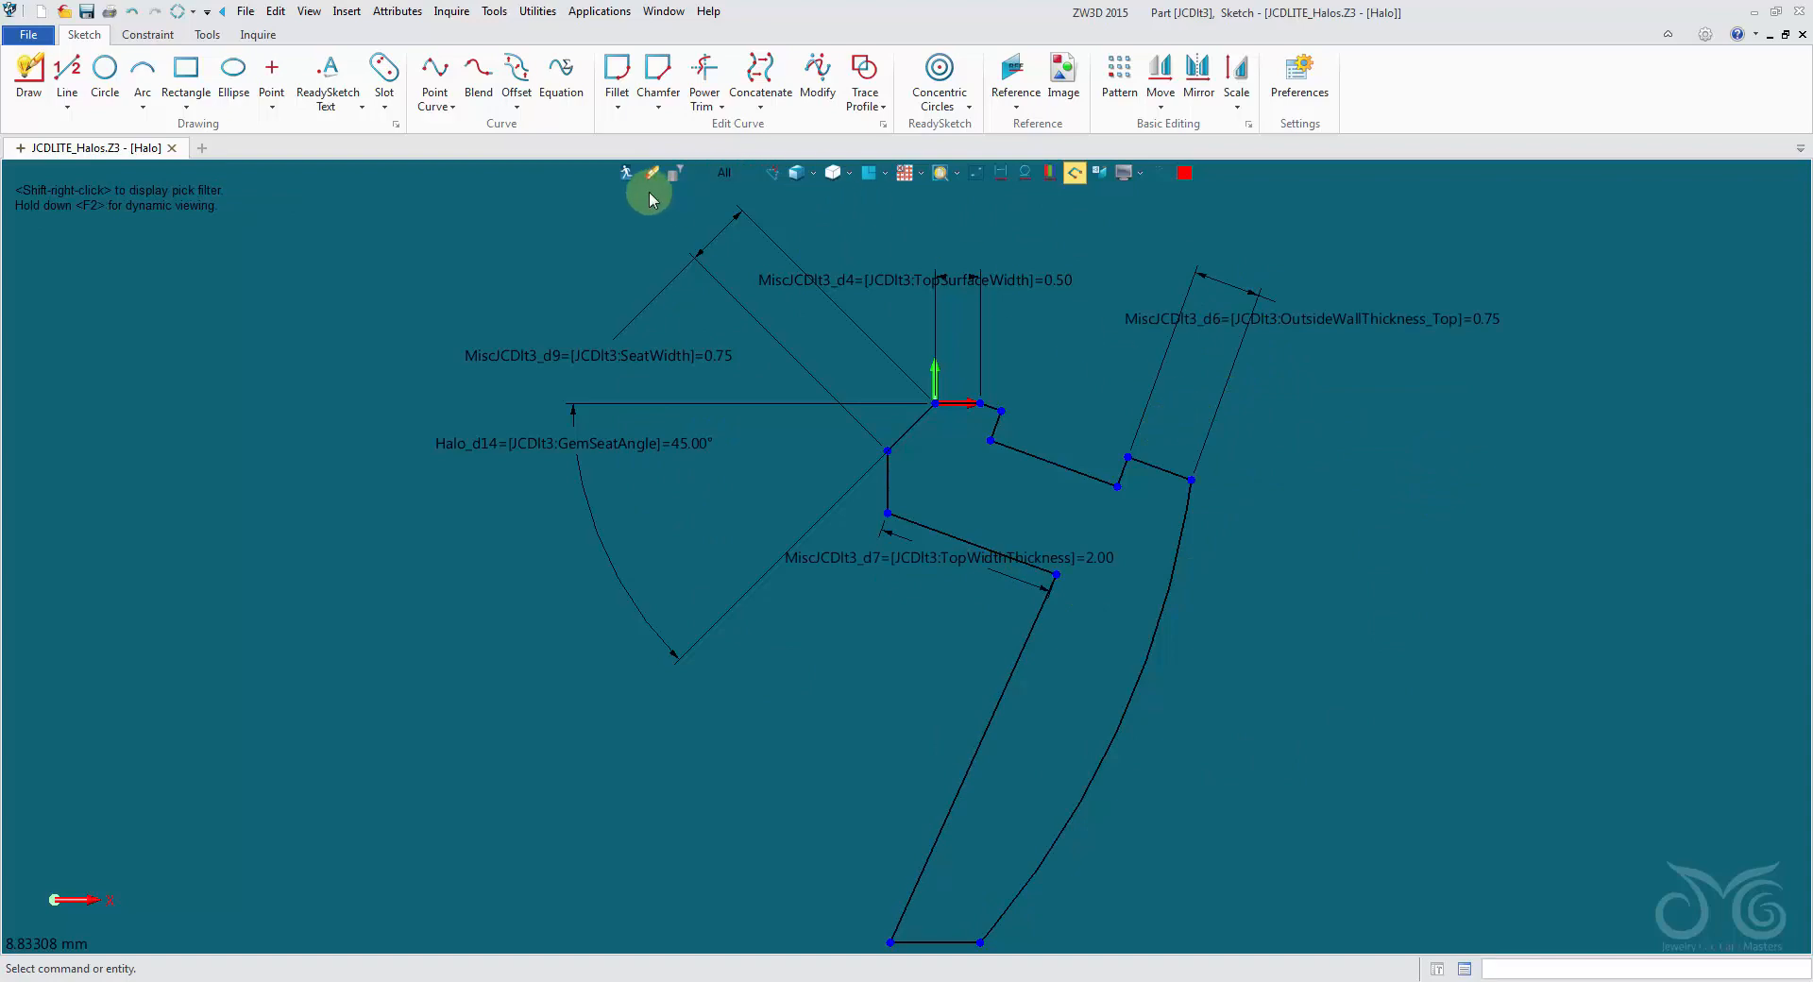
{"action": "left_click", "coordinate": [623, 176]}
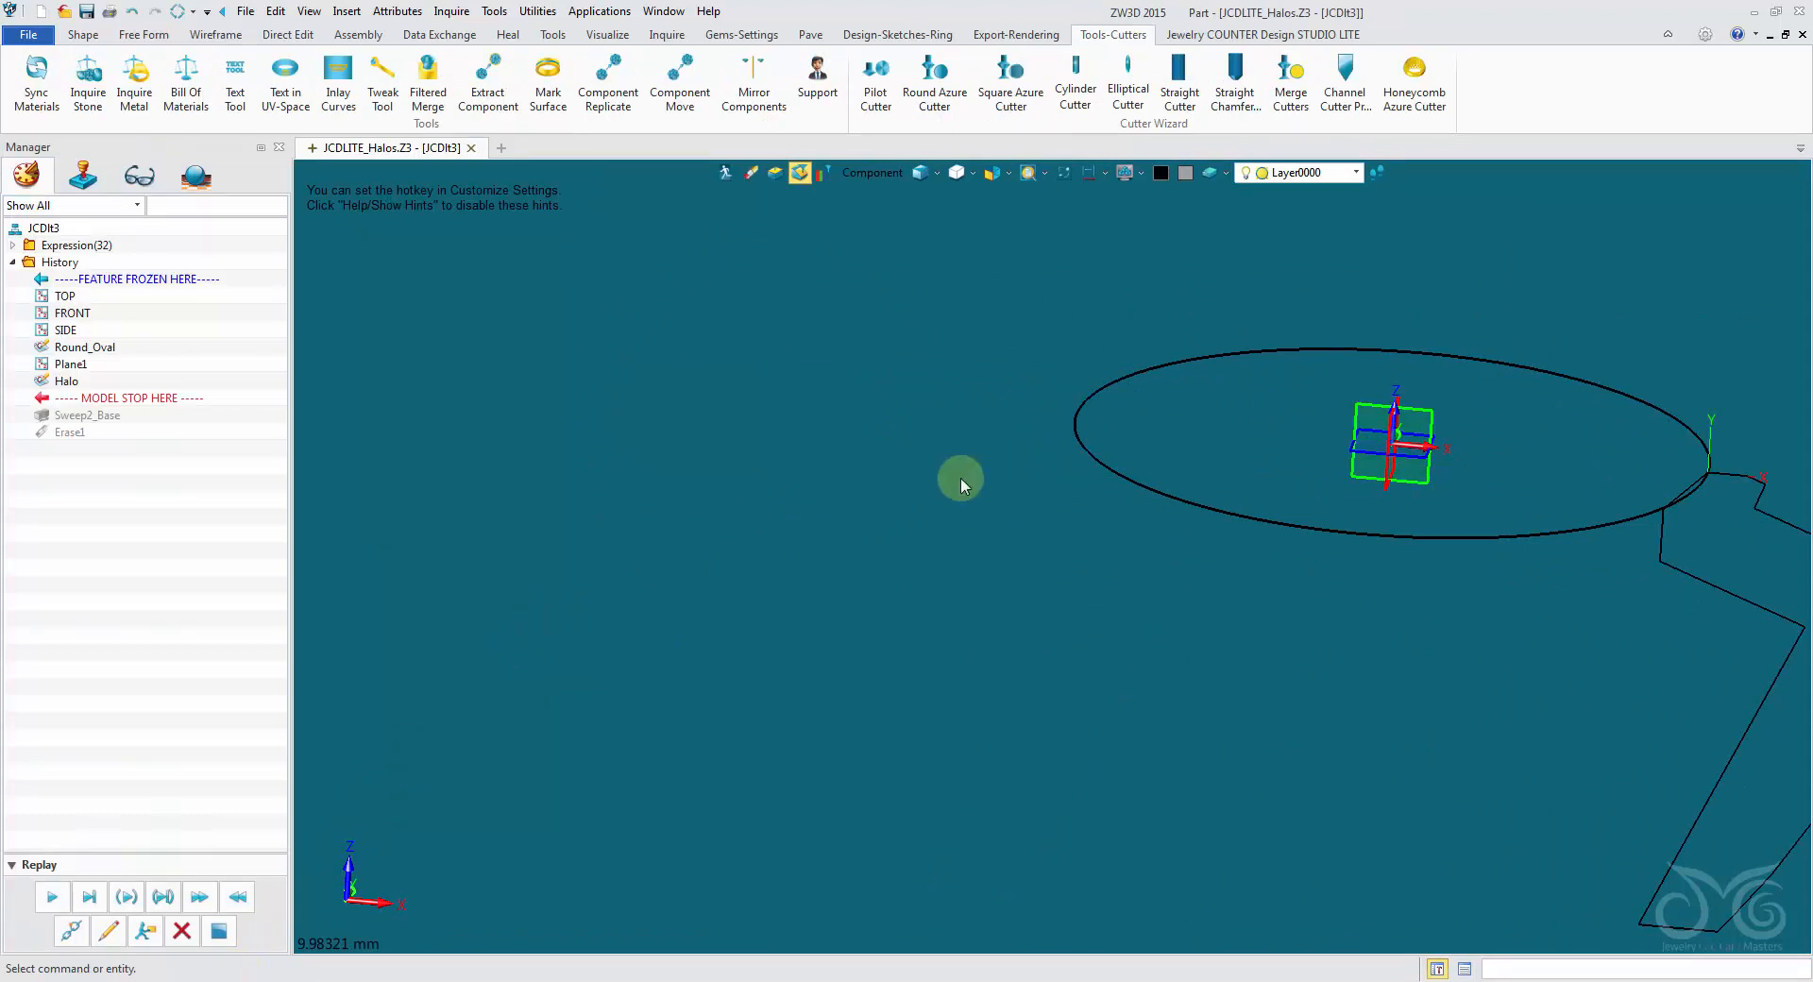
{"action": "scroll", "coordinate": [961, 478], "scroll_direction": "down", "scroll_amount": 2}
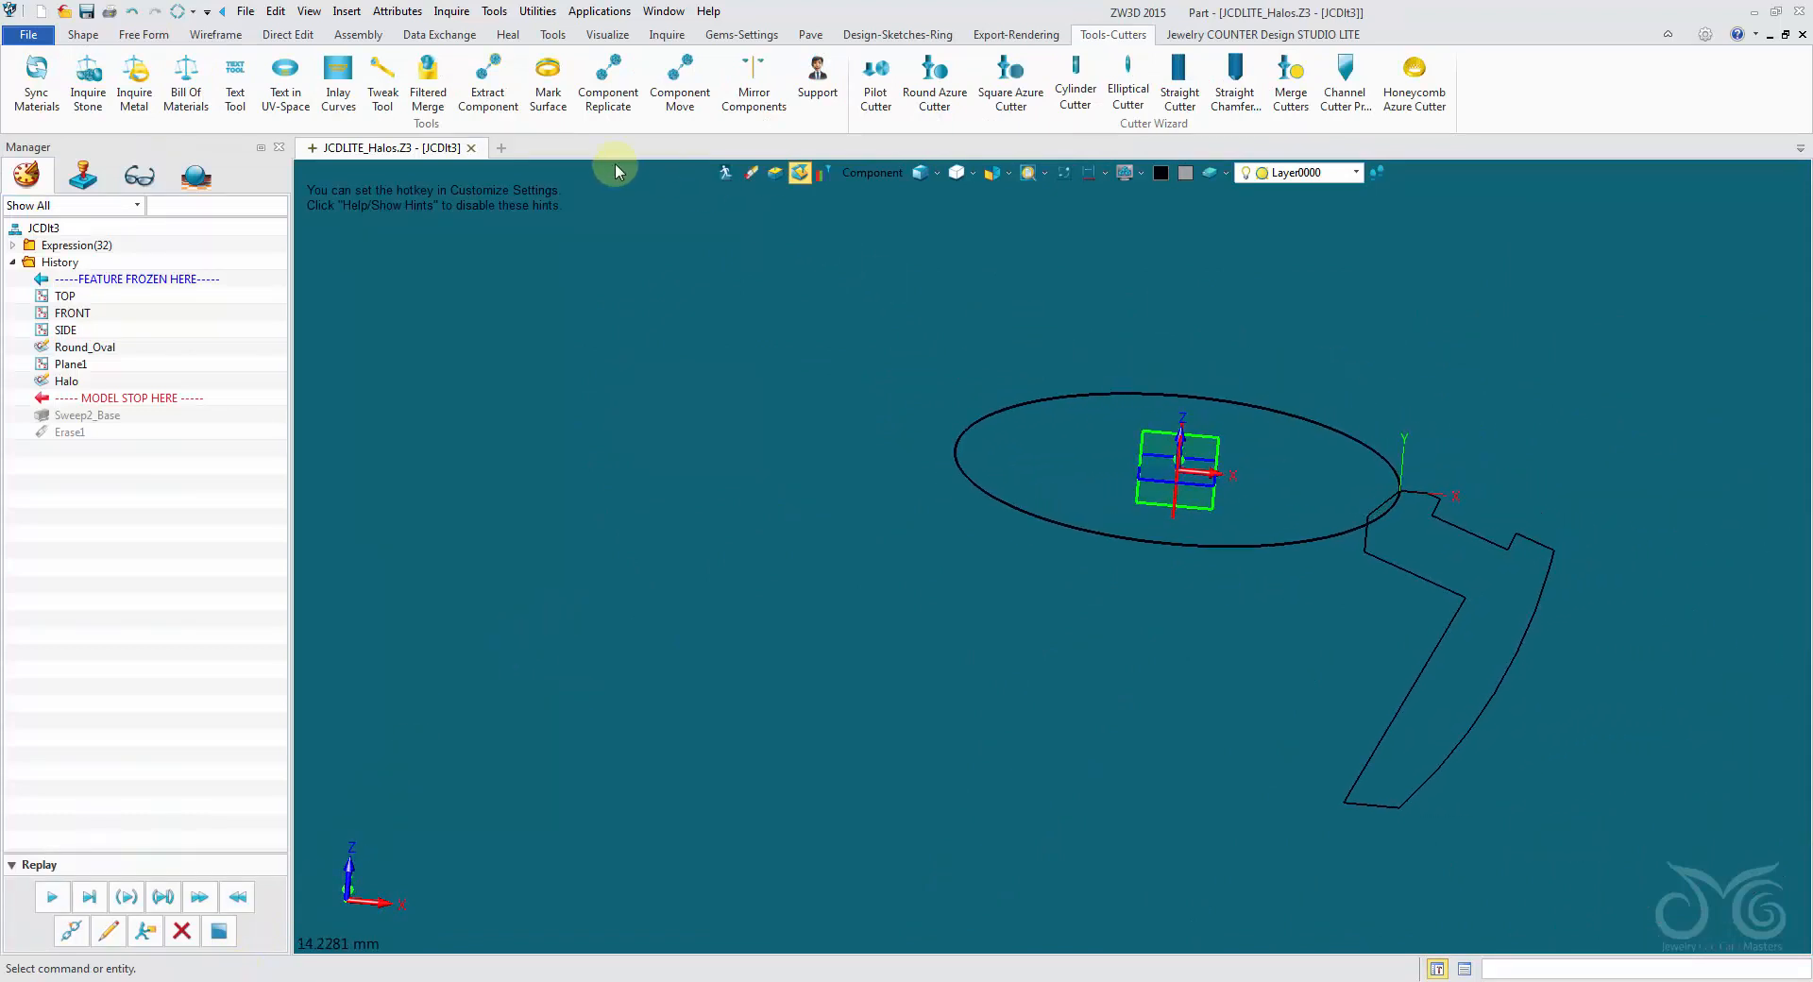
{"action": "scroll", "coordinate": [1161, 561], "scroll_direction": "up", "scroll_amount": 2}
{"action": "right_click_drag", "start_coordinate": [1161, 556], "coordinate": [1125, 550]}
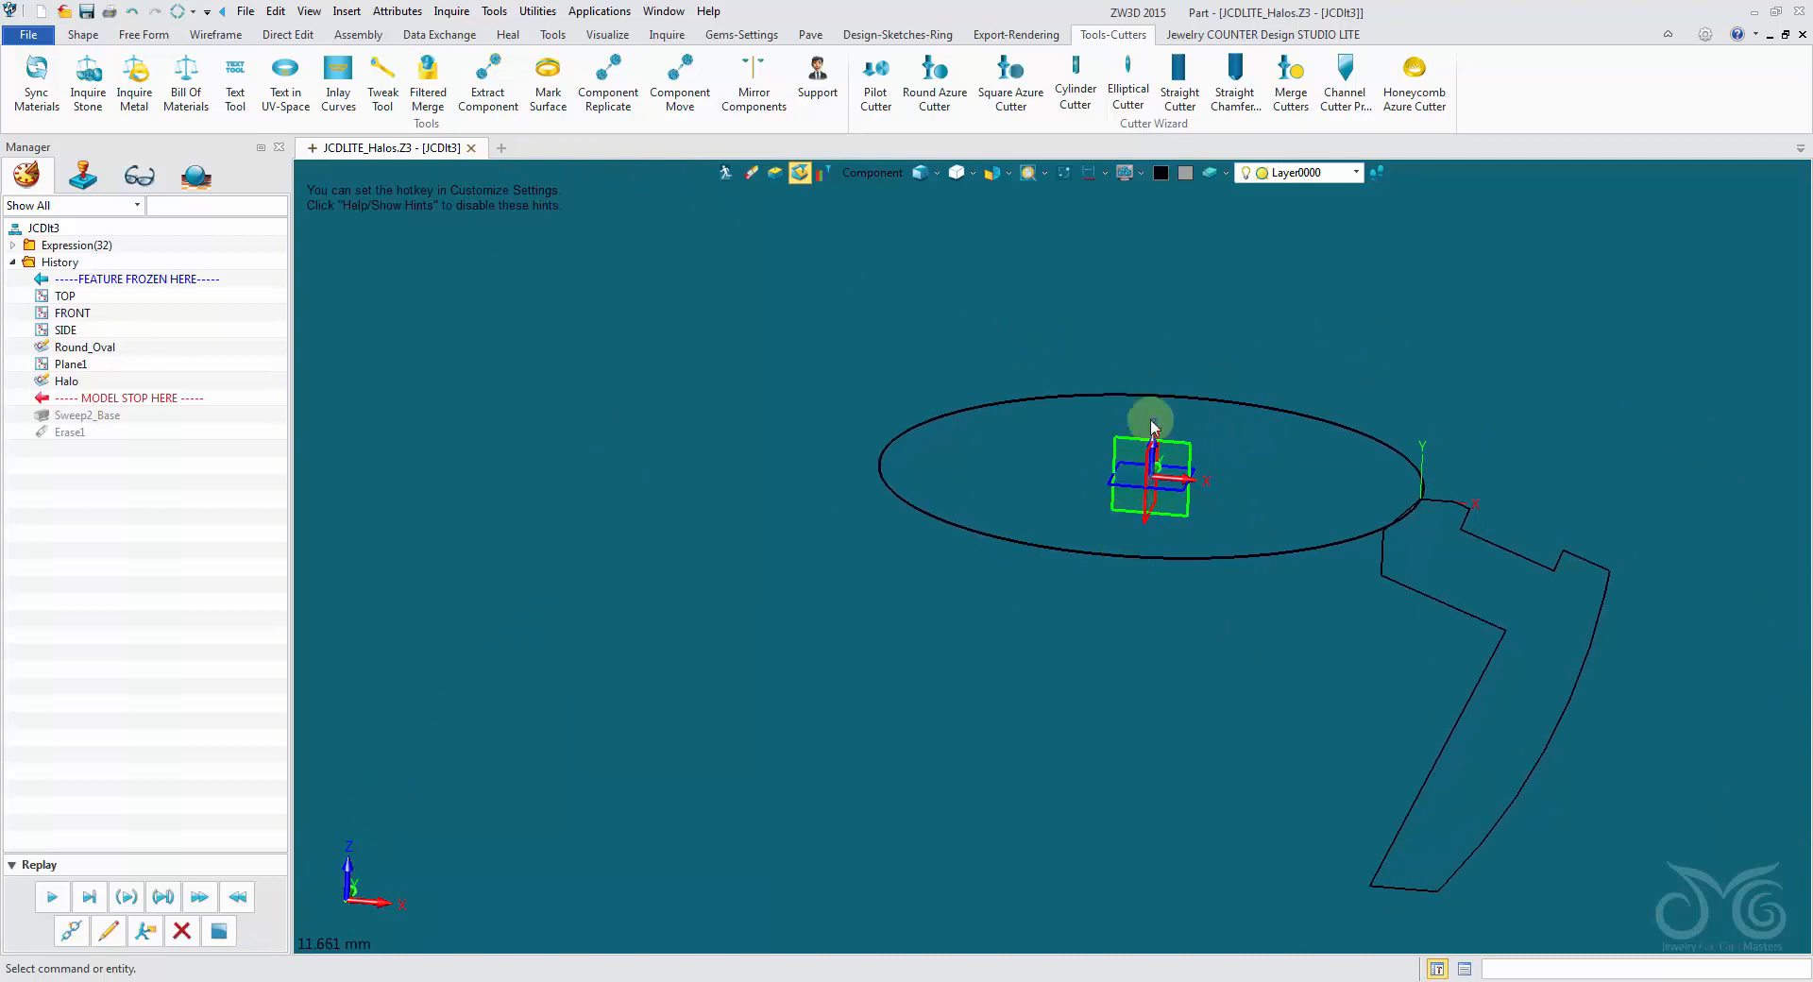
{"action": "left_click", "coordinate": [724, 173]}
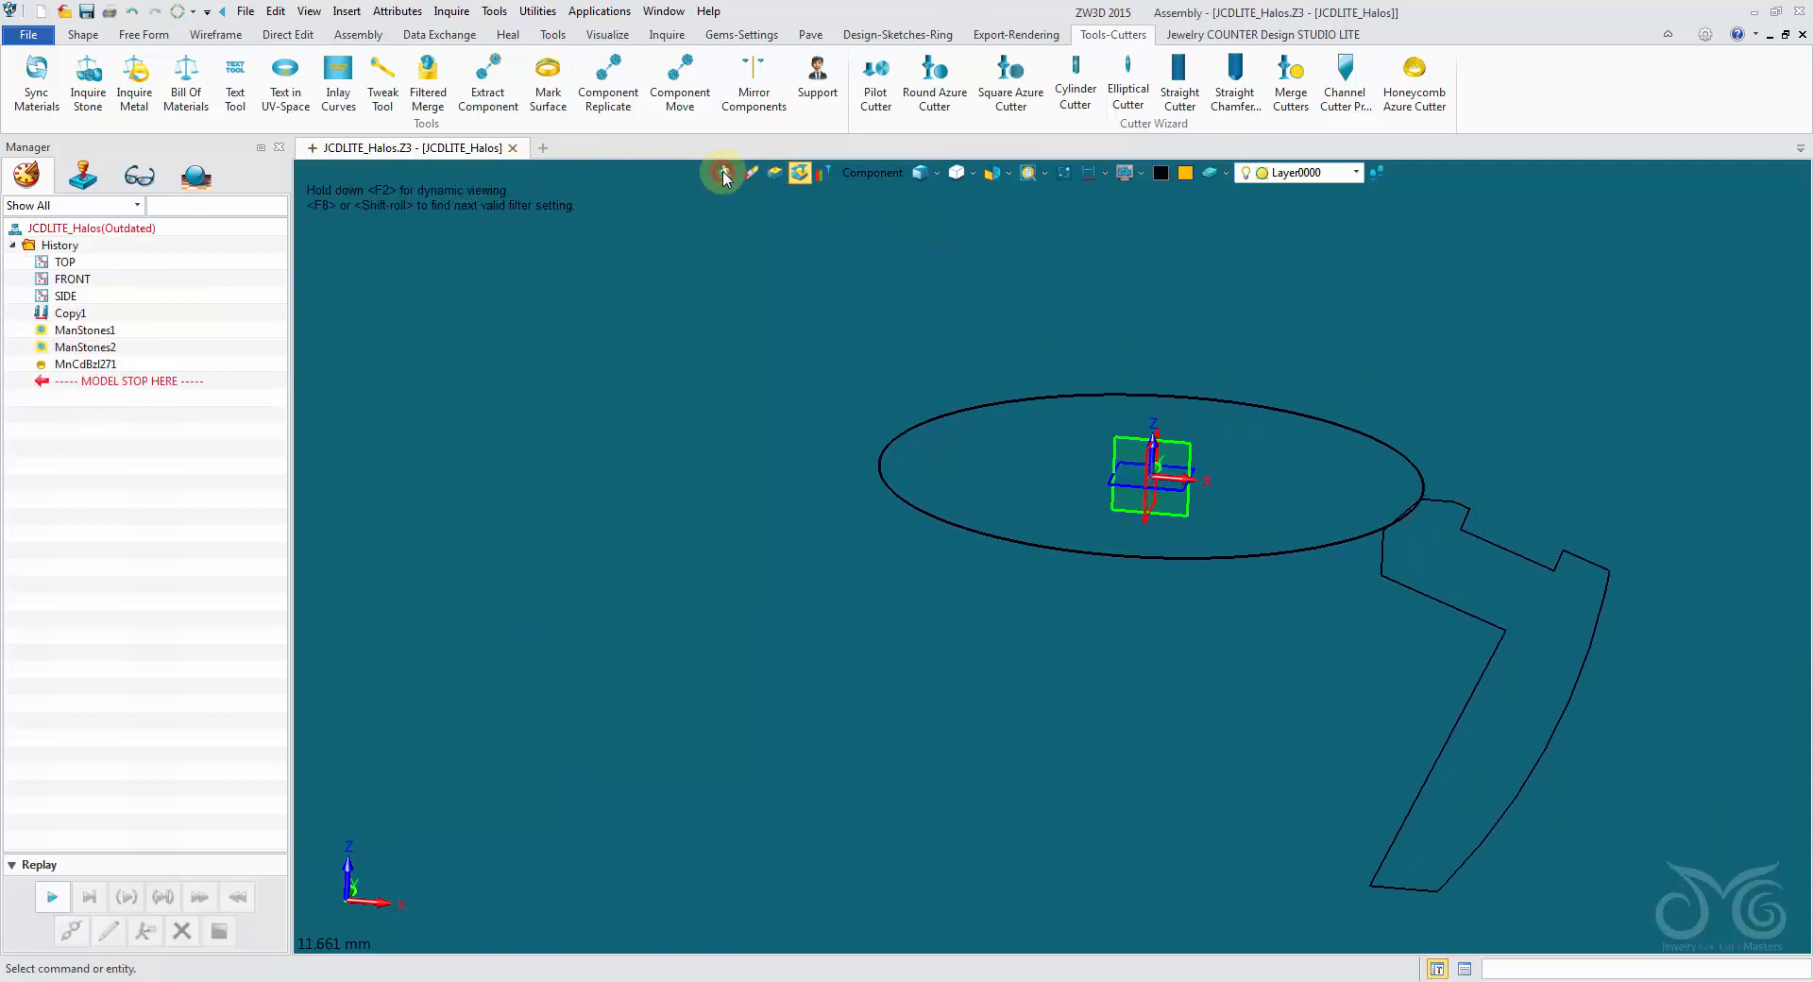
{"action": "right_click_drag", "start_coordinate": [864, 495], "coordinate": [1051, 308]}
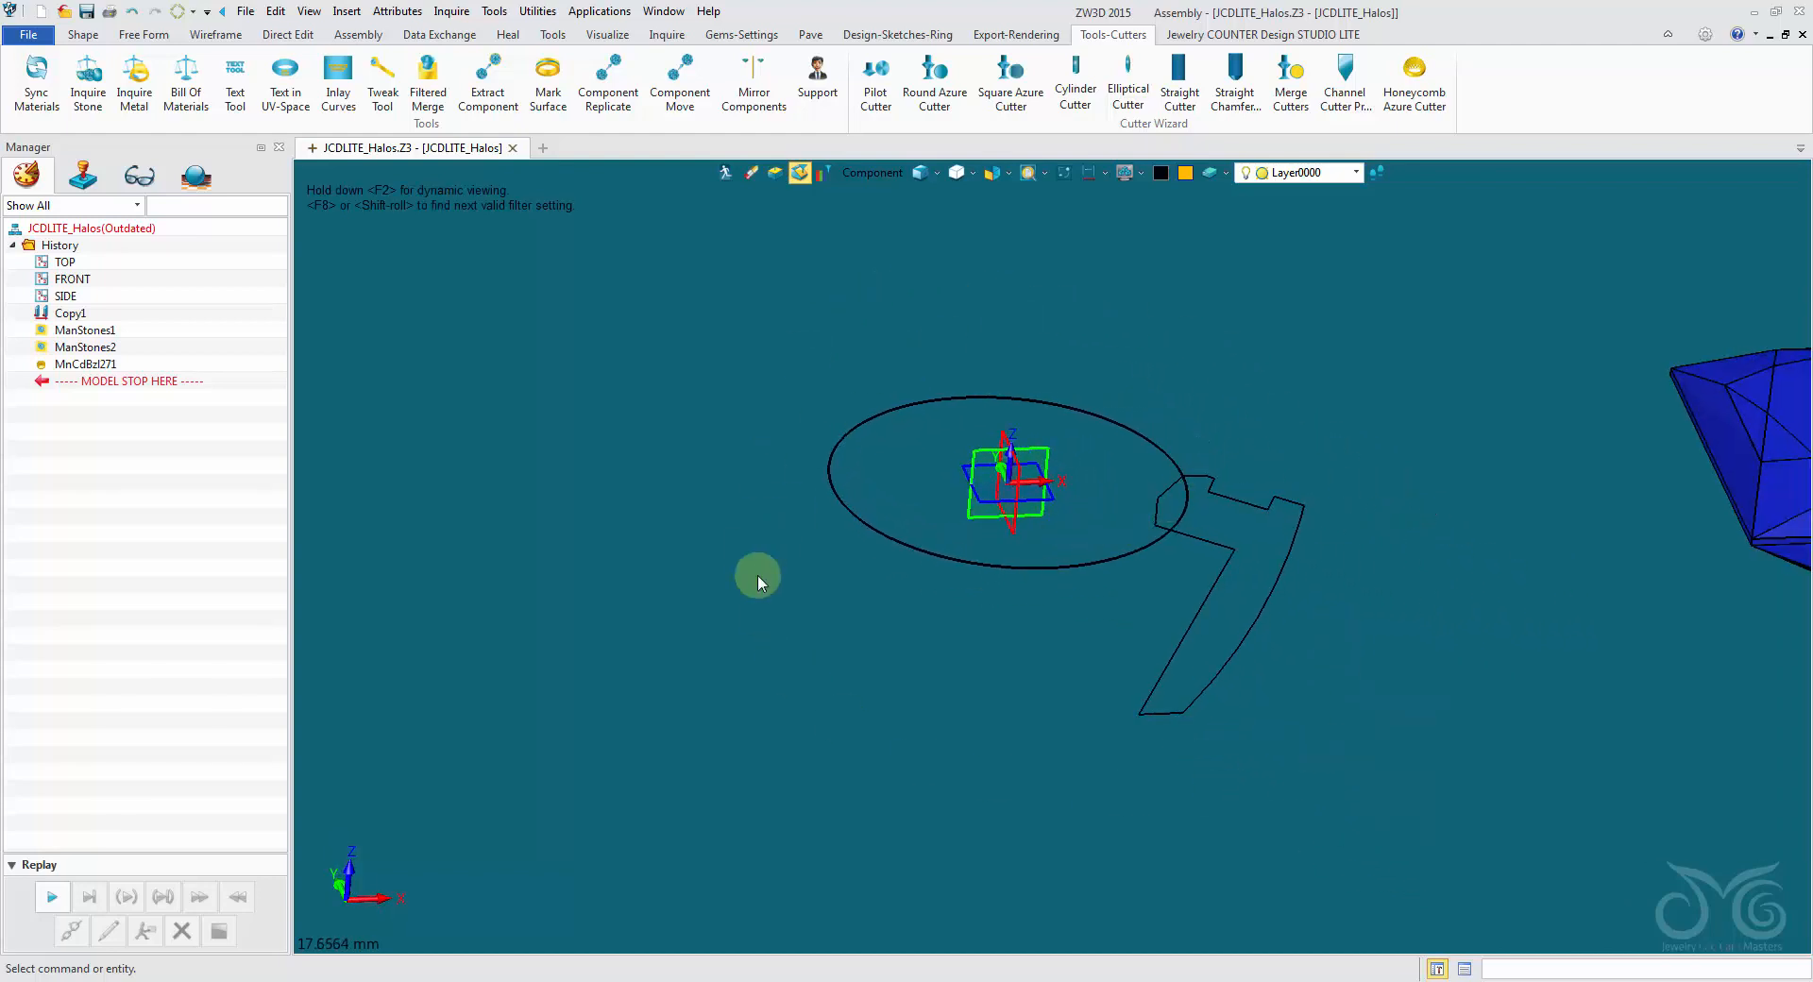
{"action": "right_click_drag", "start_coordinate": [1024, 322], "coordinate": [951, 338]}
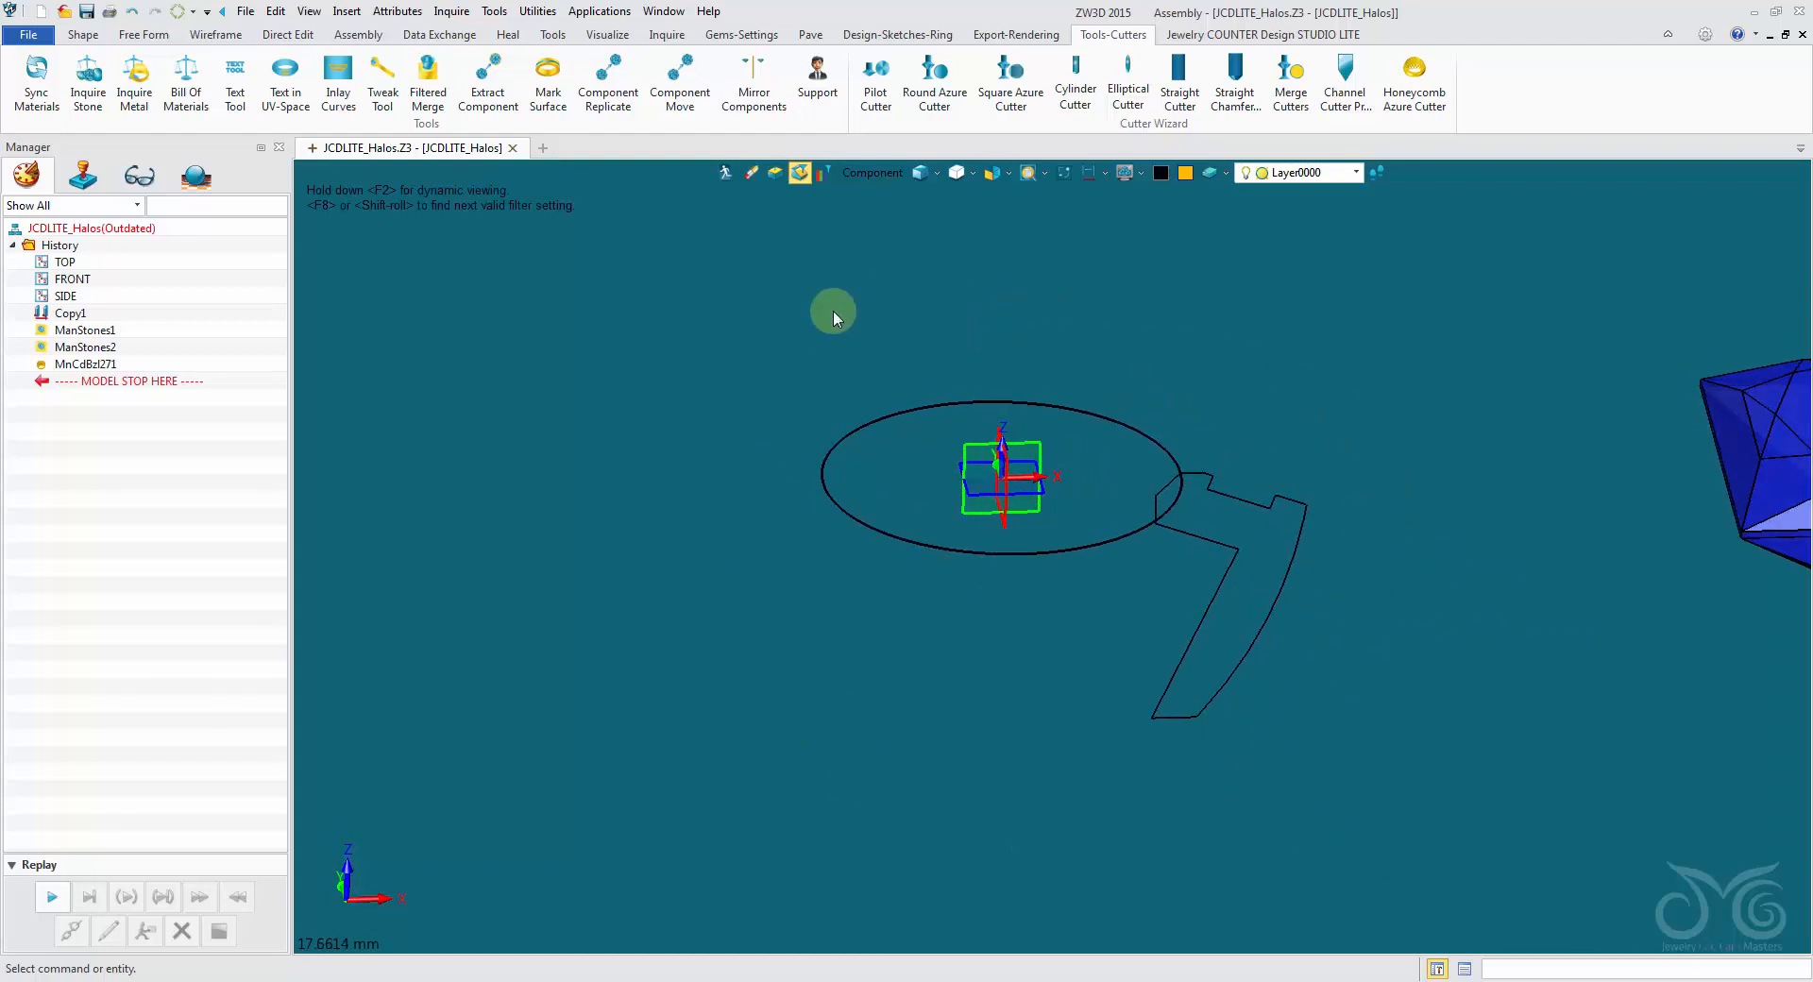
{"action": "left_click", "coordinate": [133, 21]}
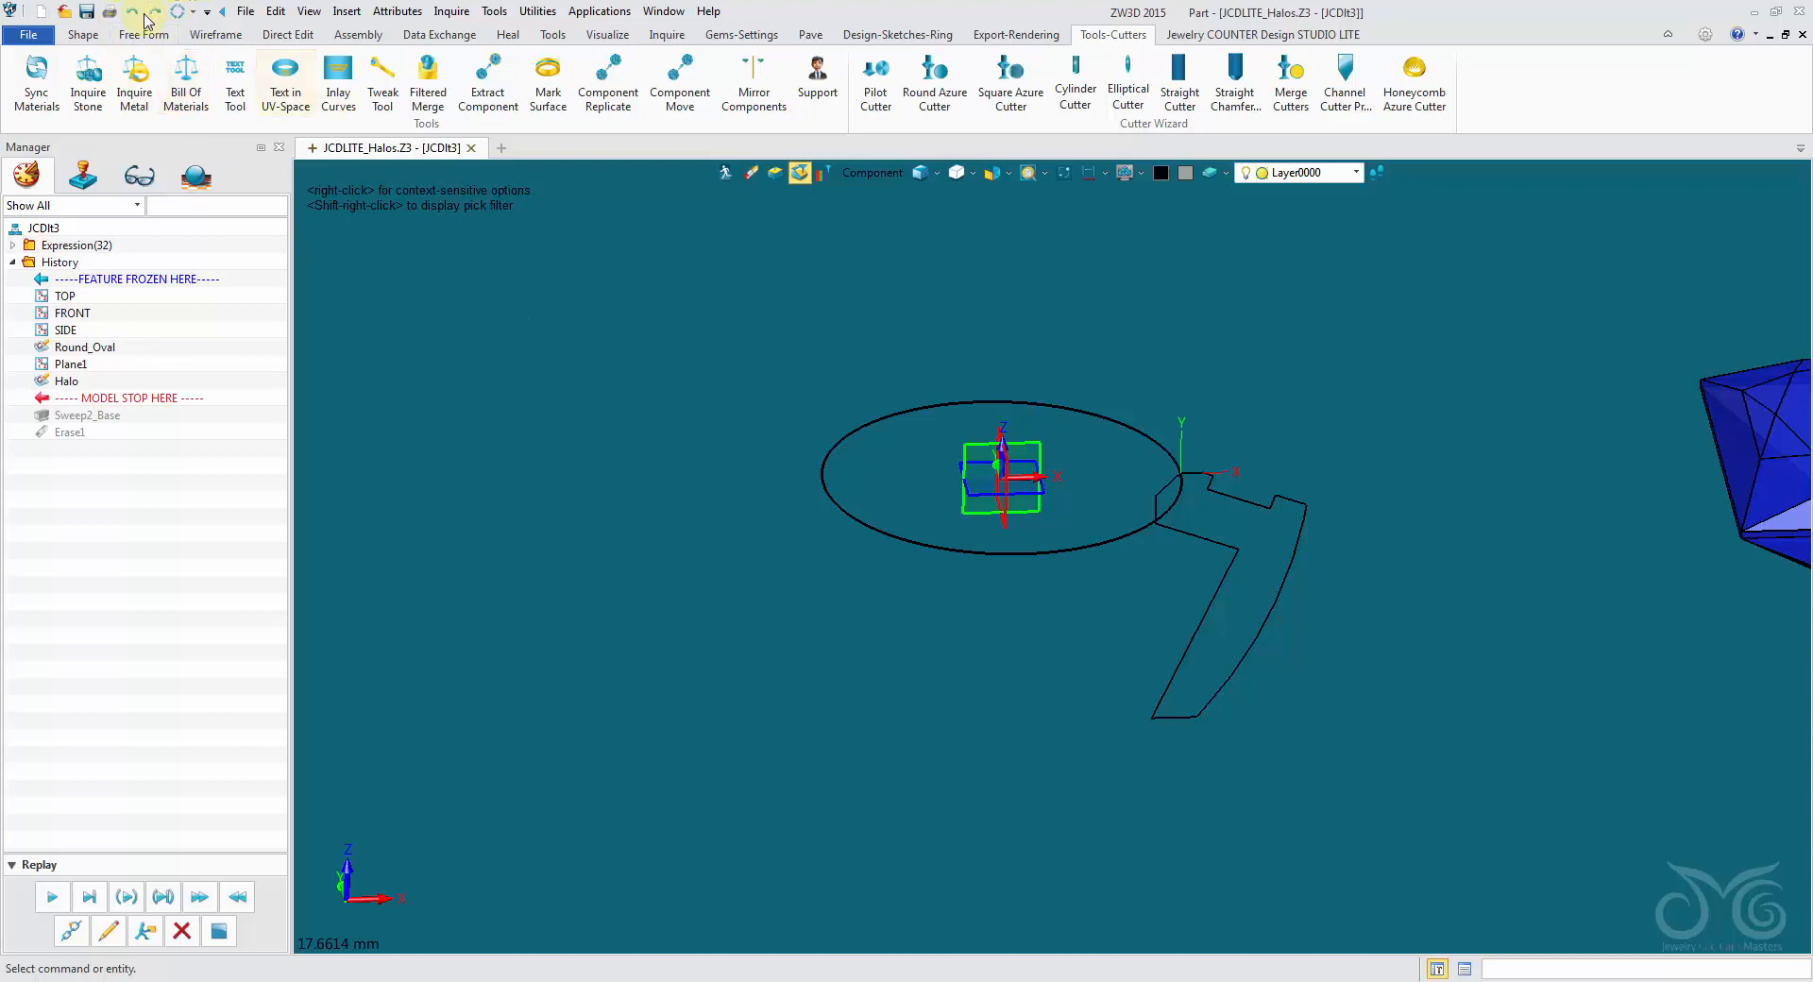
- Replay the part's history through Sweep2_Base and Erase1 to rebuild the solid halo
{"action": "mouse_move", "coordinate": [1131, 385]}
{"action": "middle_mouse_down"}
{"action": "mouse_move", "coordinate": [1052, 340]}
{"action": "mouse_move", "coordinate": [831, 380]}
{"action": "middle_mouse_up"}
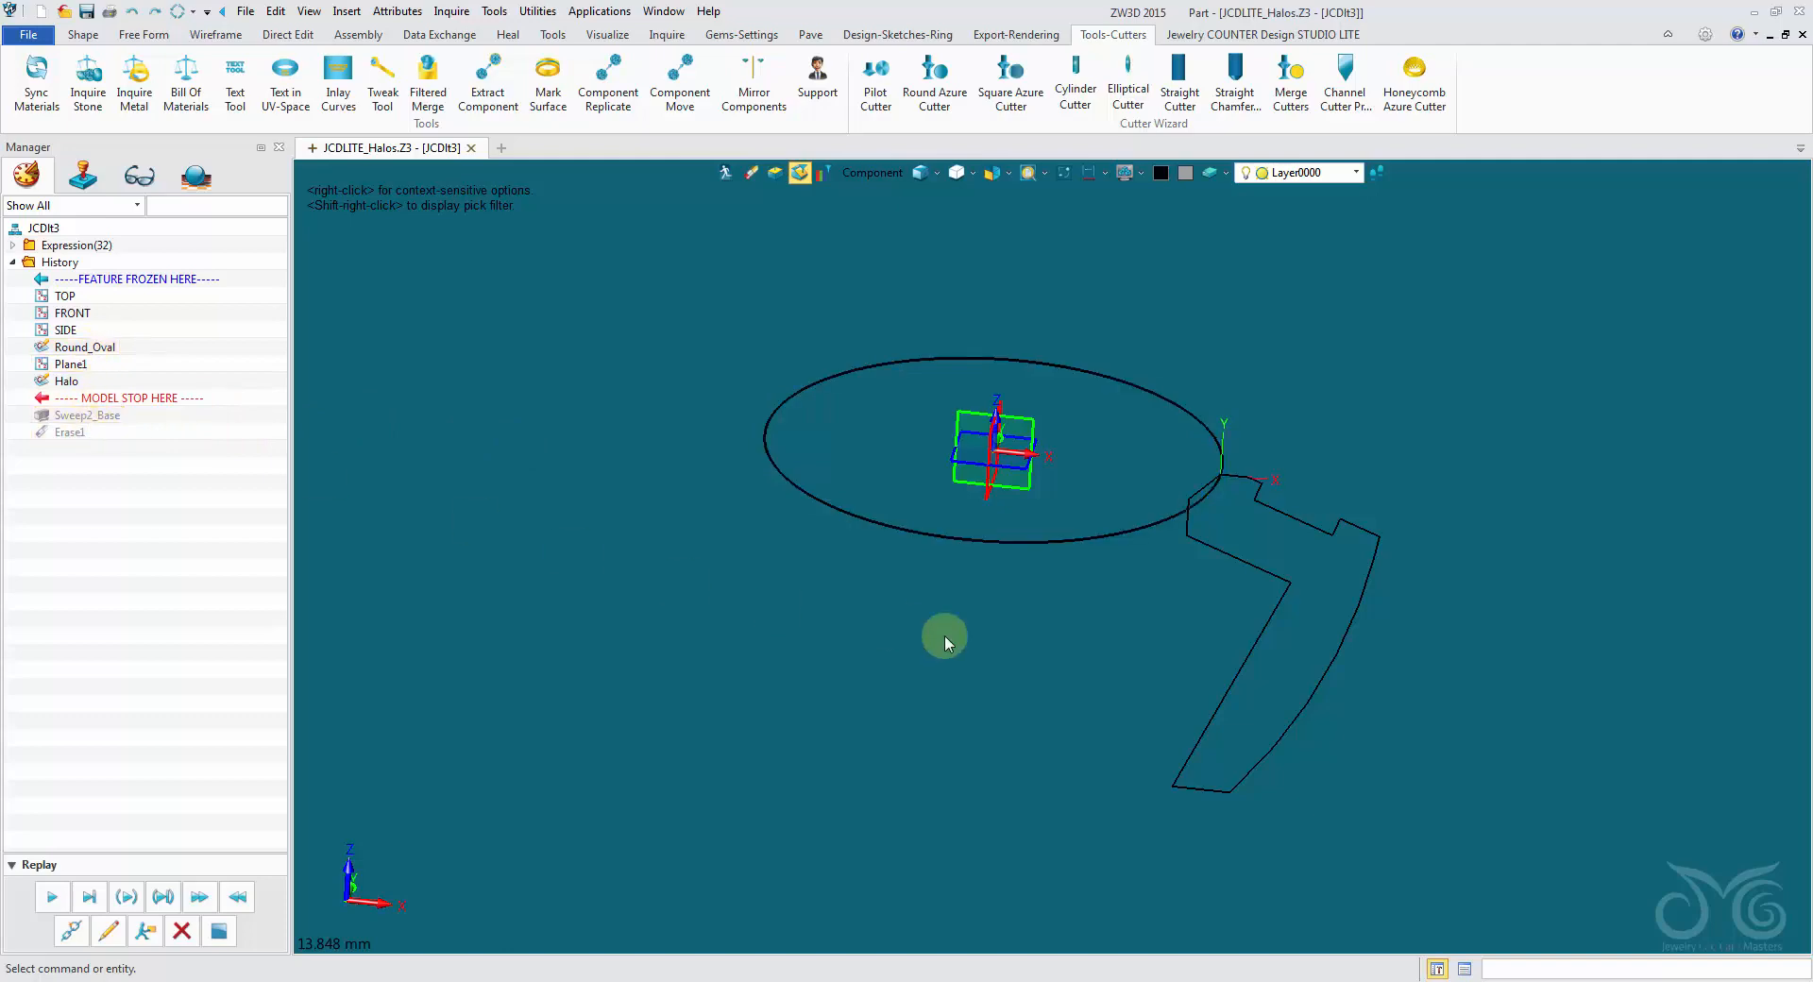
{"action": "mouse_move", "coordinate": [944, 642]}
{"action": "middle_mouse_down"}
{"action": "mouse_move", "coordinate": [959, 622]}
{"action": "mouse_move", "coordinate": [920, 634]}
{"action": "middle_mouse_up"}
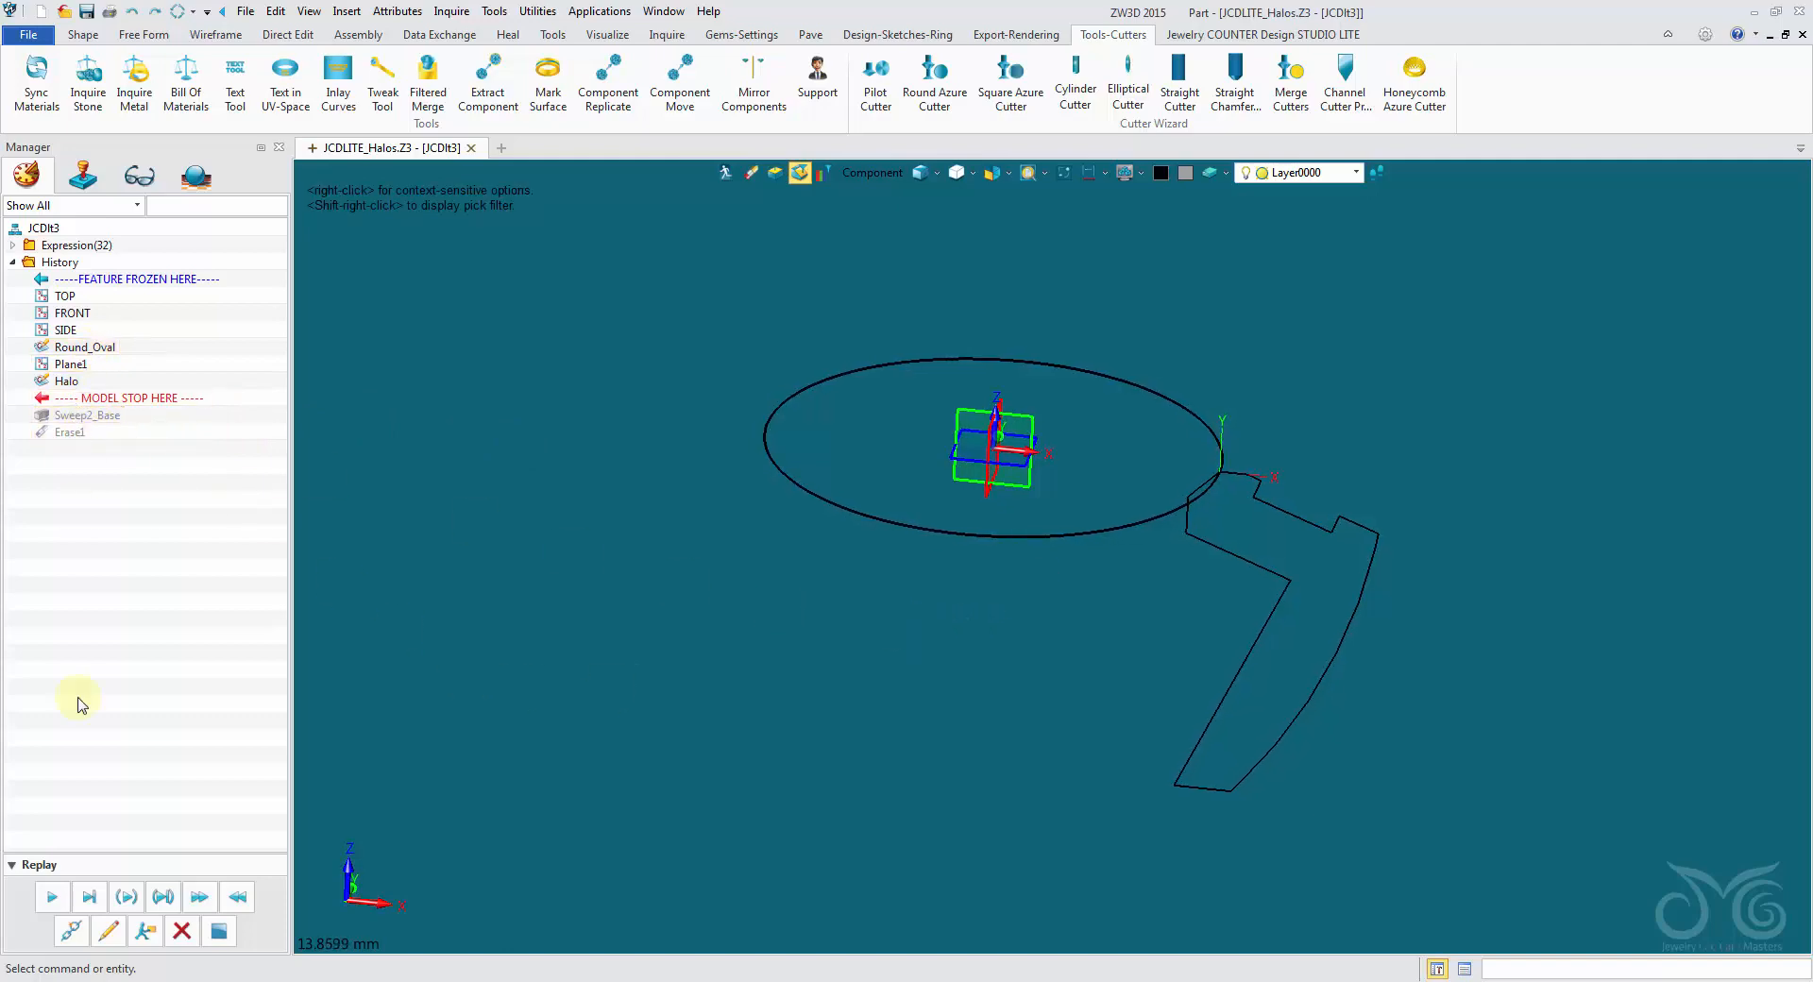
{"action": "left_click", "coordinate": [54, 899]}
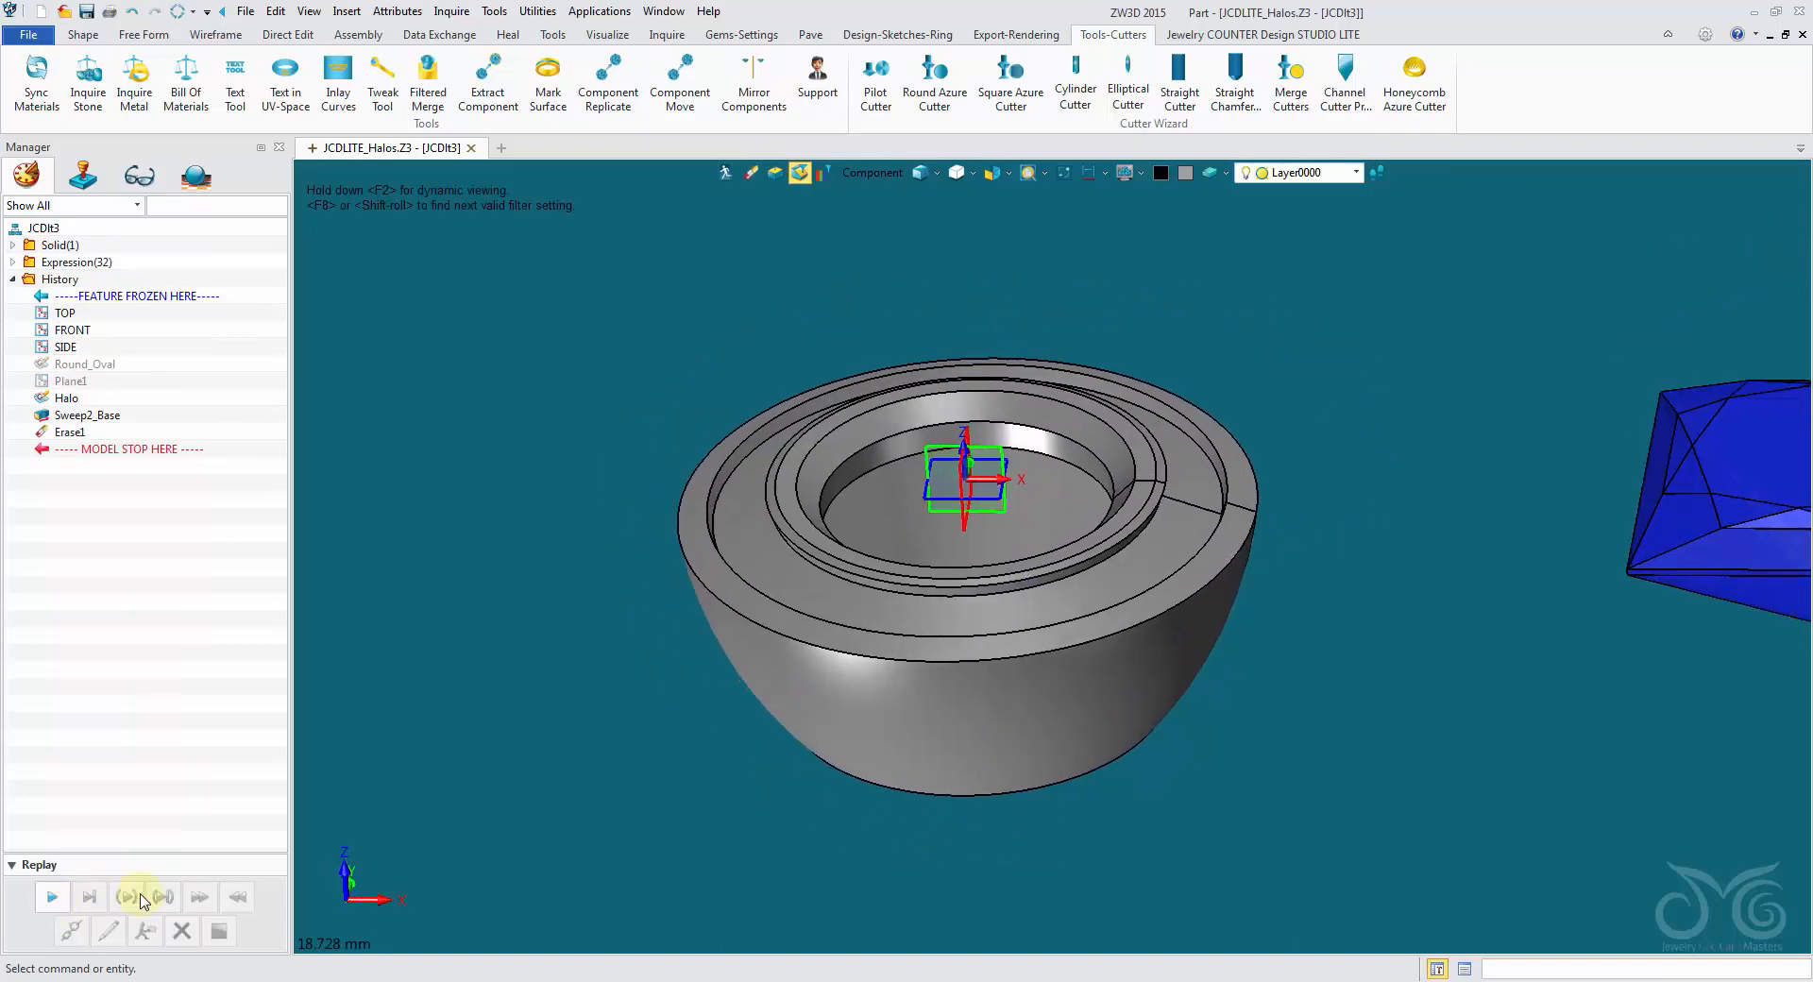
- Set the Gem_Length driving parameter to 6 in the part attributes and accept the change
{"action": "left_click", "coordinate": [397, 11]}
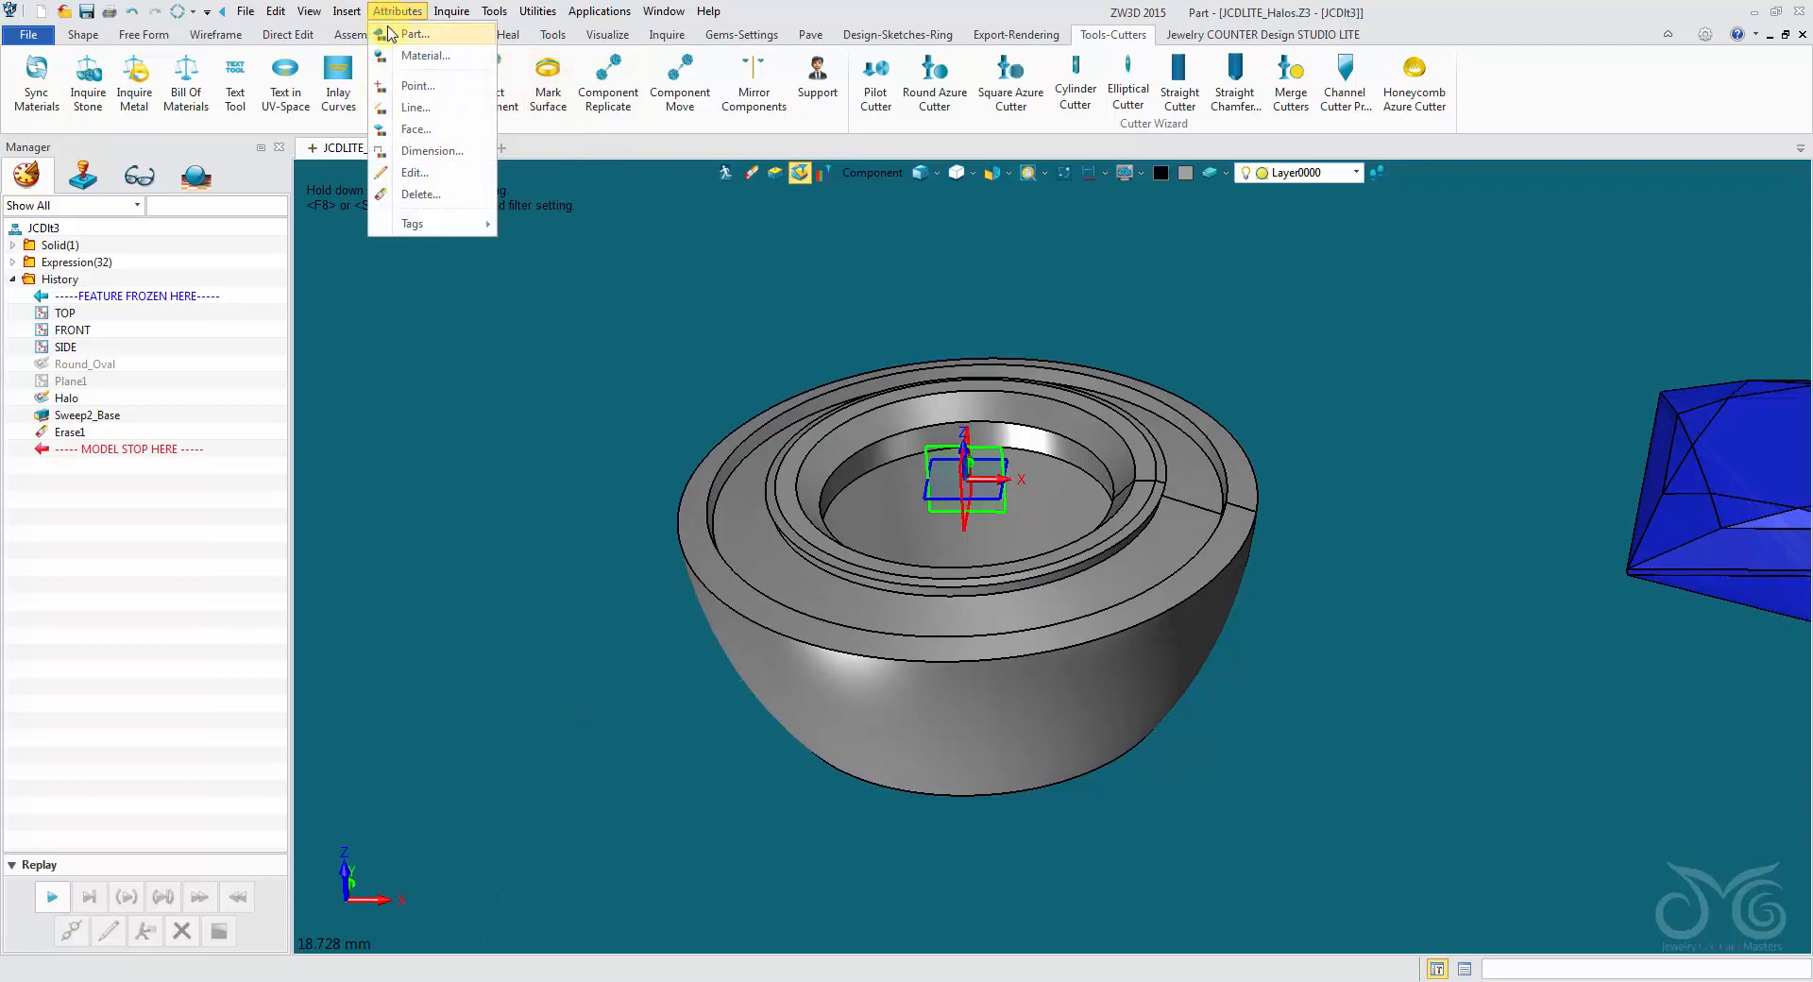
{"action": "left_click", "coordinate": [390, 34]}
{"action": "left_click", "coordinate": [567, 206]}
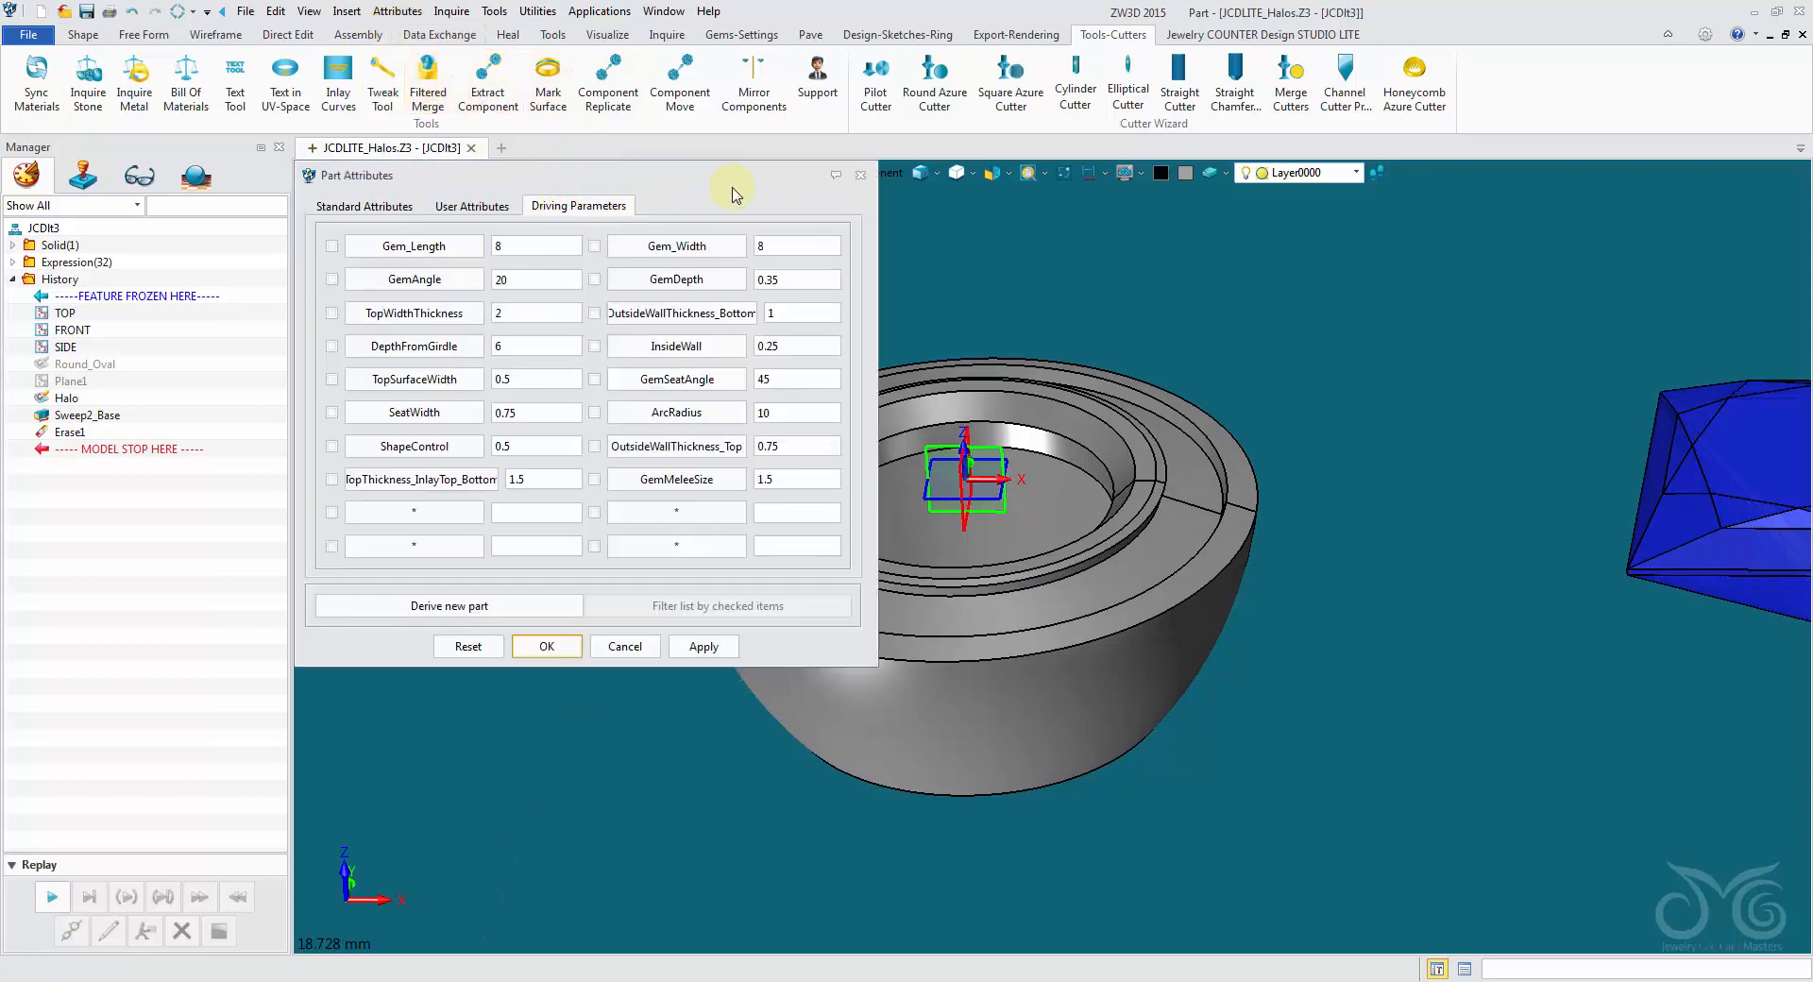
{"action": "left_click_drag", "start_coordinate": [736, 196], "coordinate": [592, 106]}
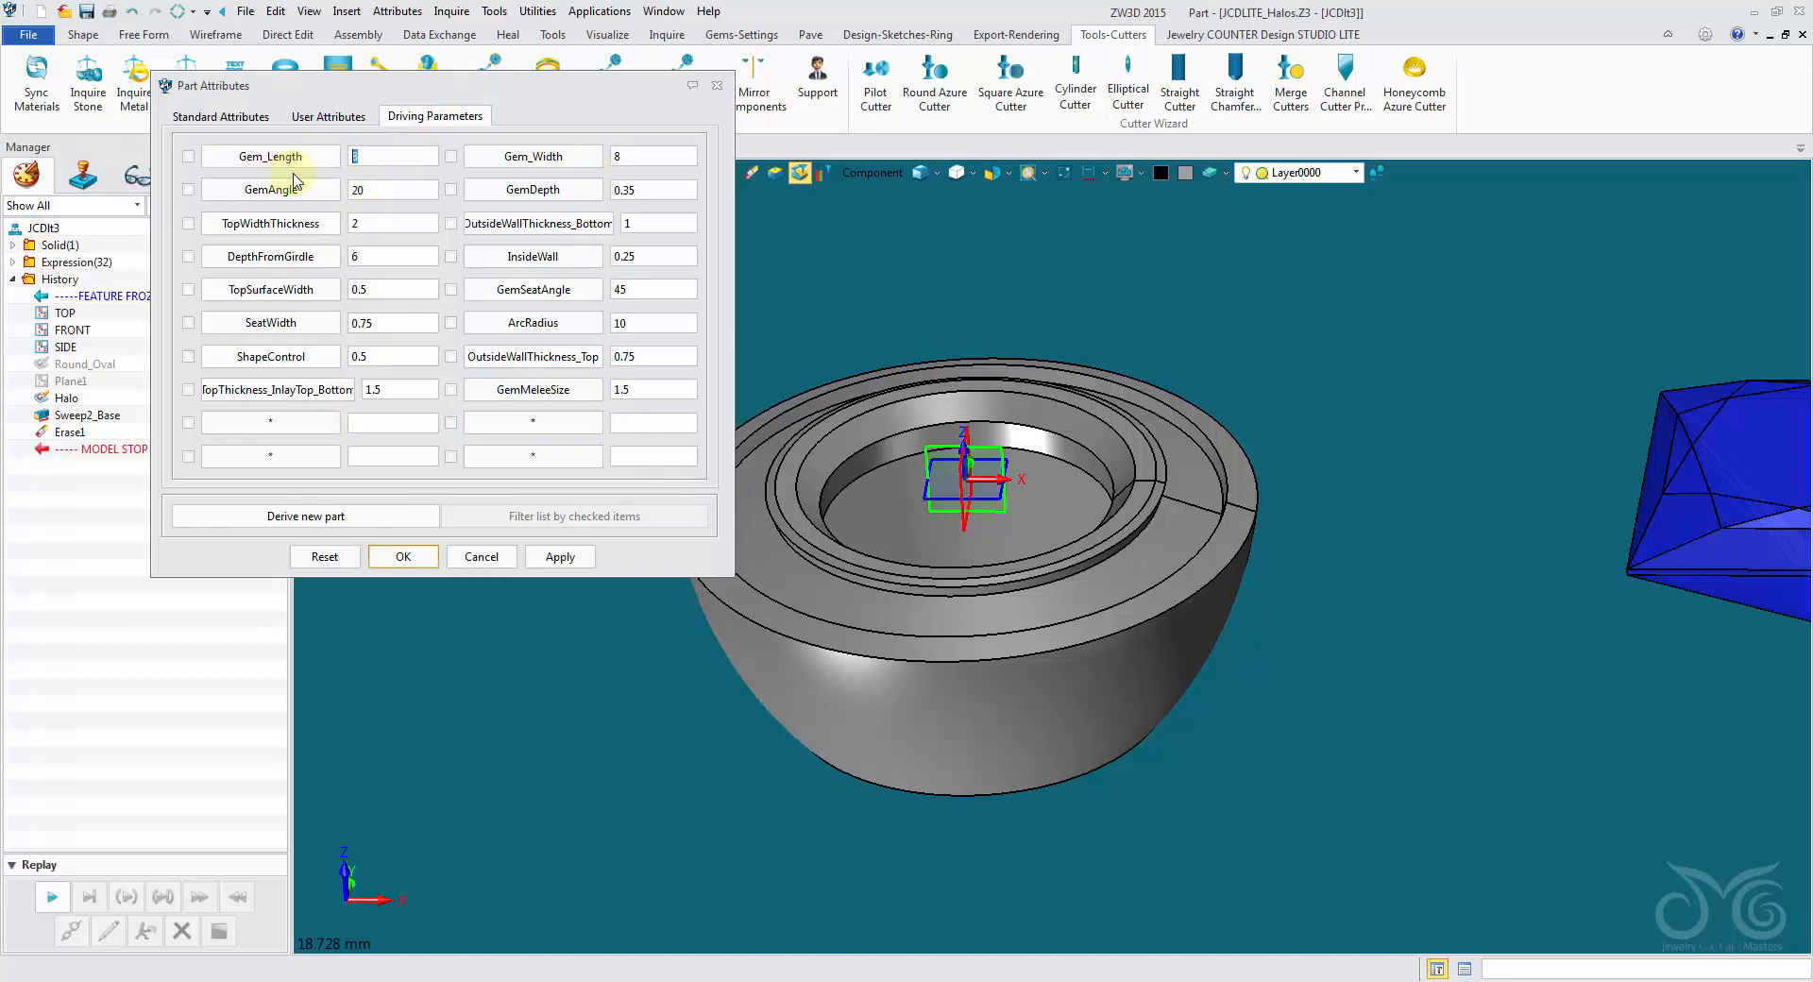
{"action": "left_click", "coordinate": [403, 556]}
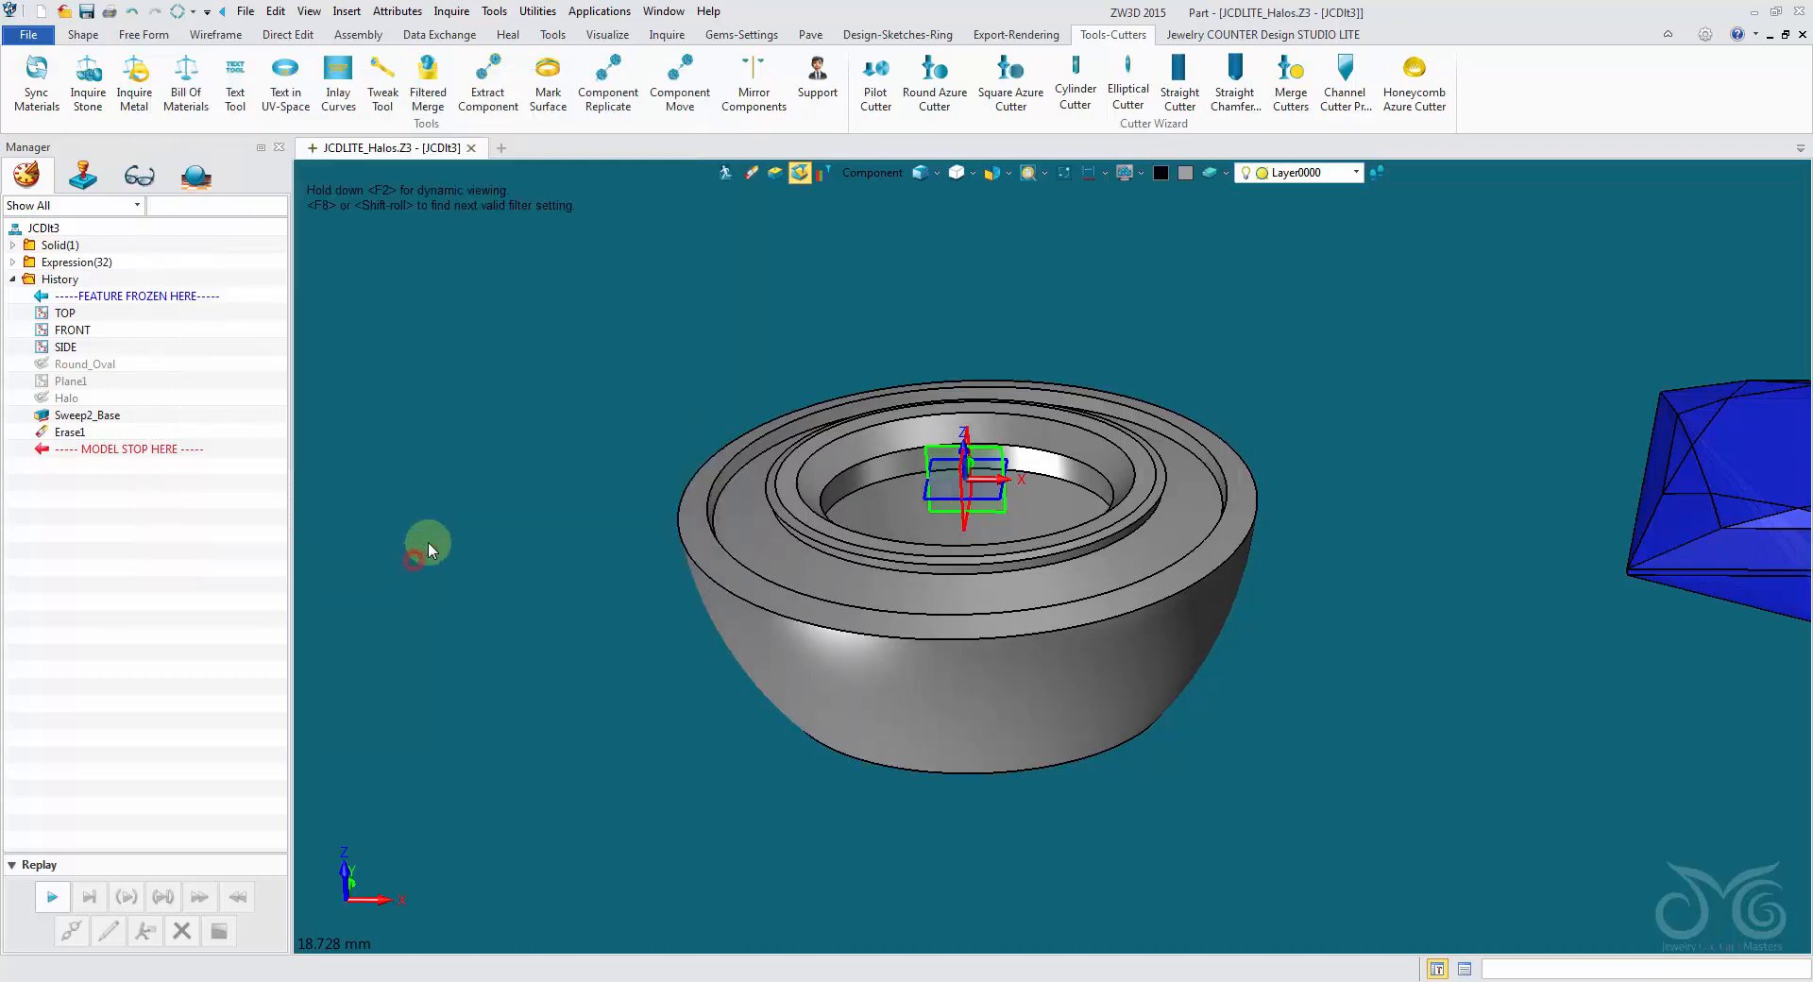
- Exit the part to the JCDLITE_Halos assembly and regenerate the outdated assembly
{"action": "left_click", "coordinate": [725, 174]}
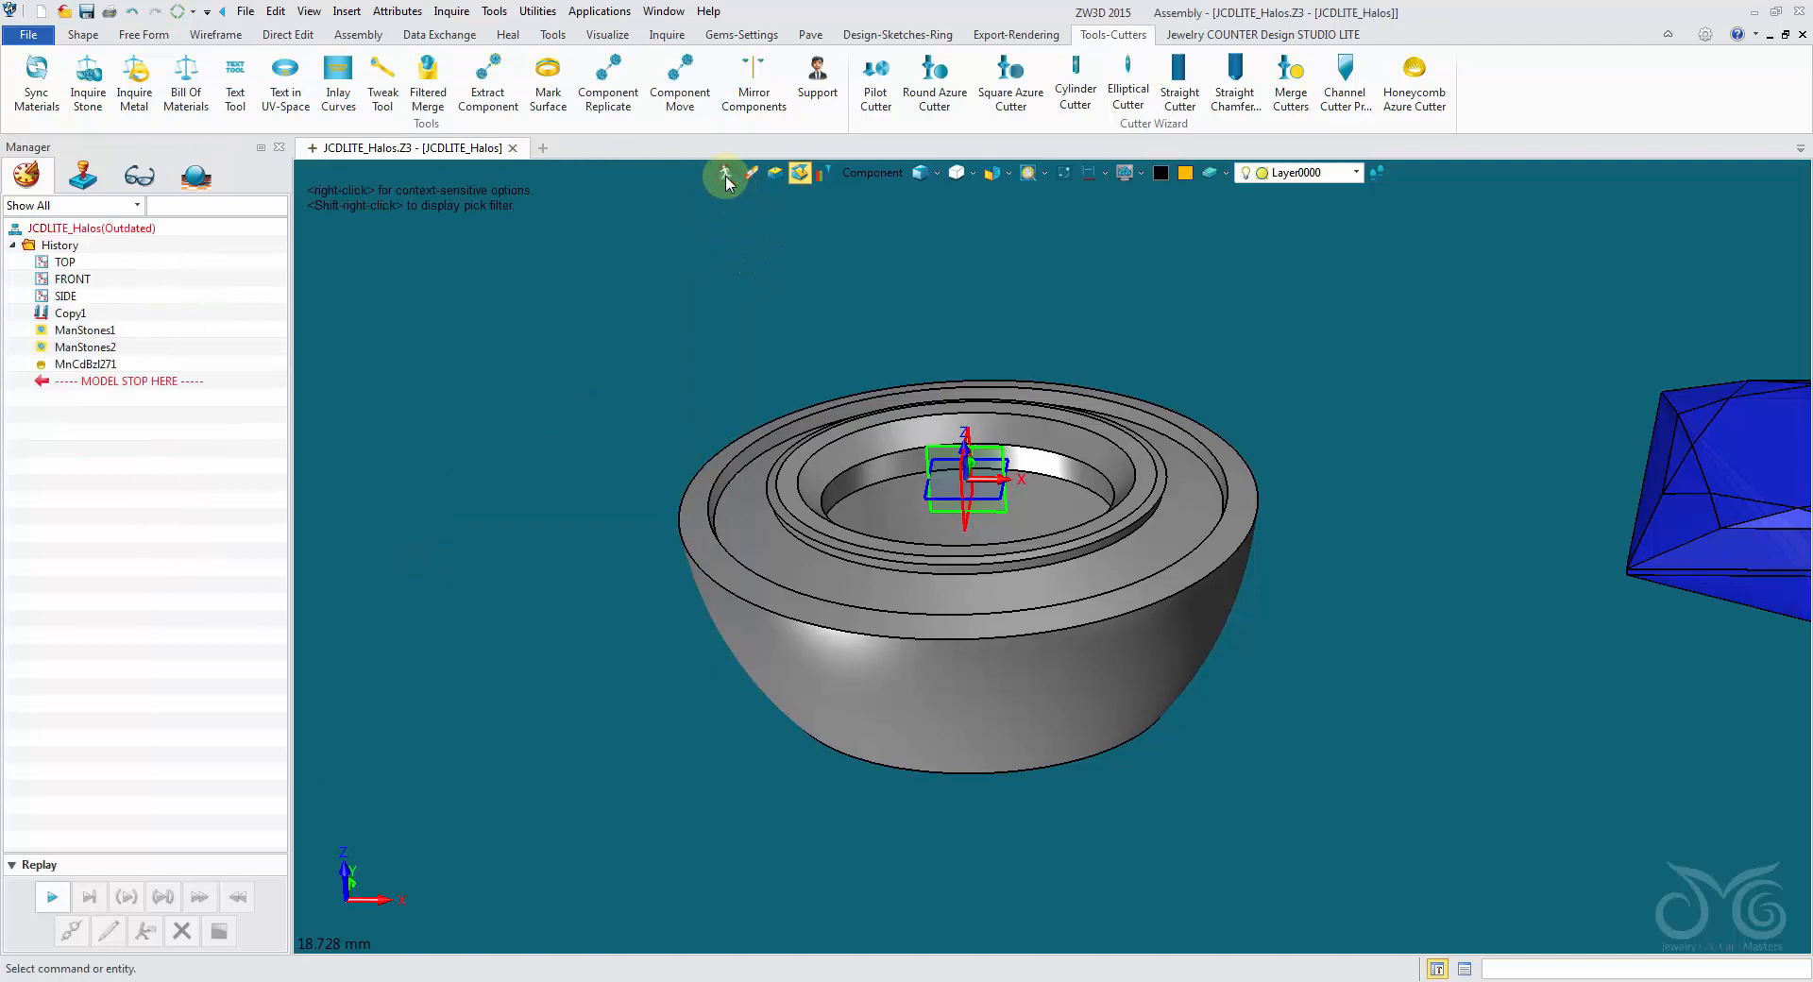
{"action": "left_click", "coordinate": [177, 12]}
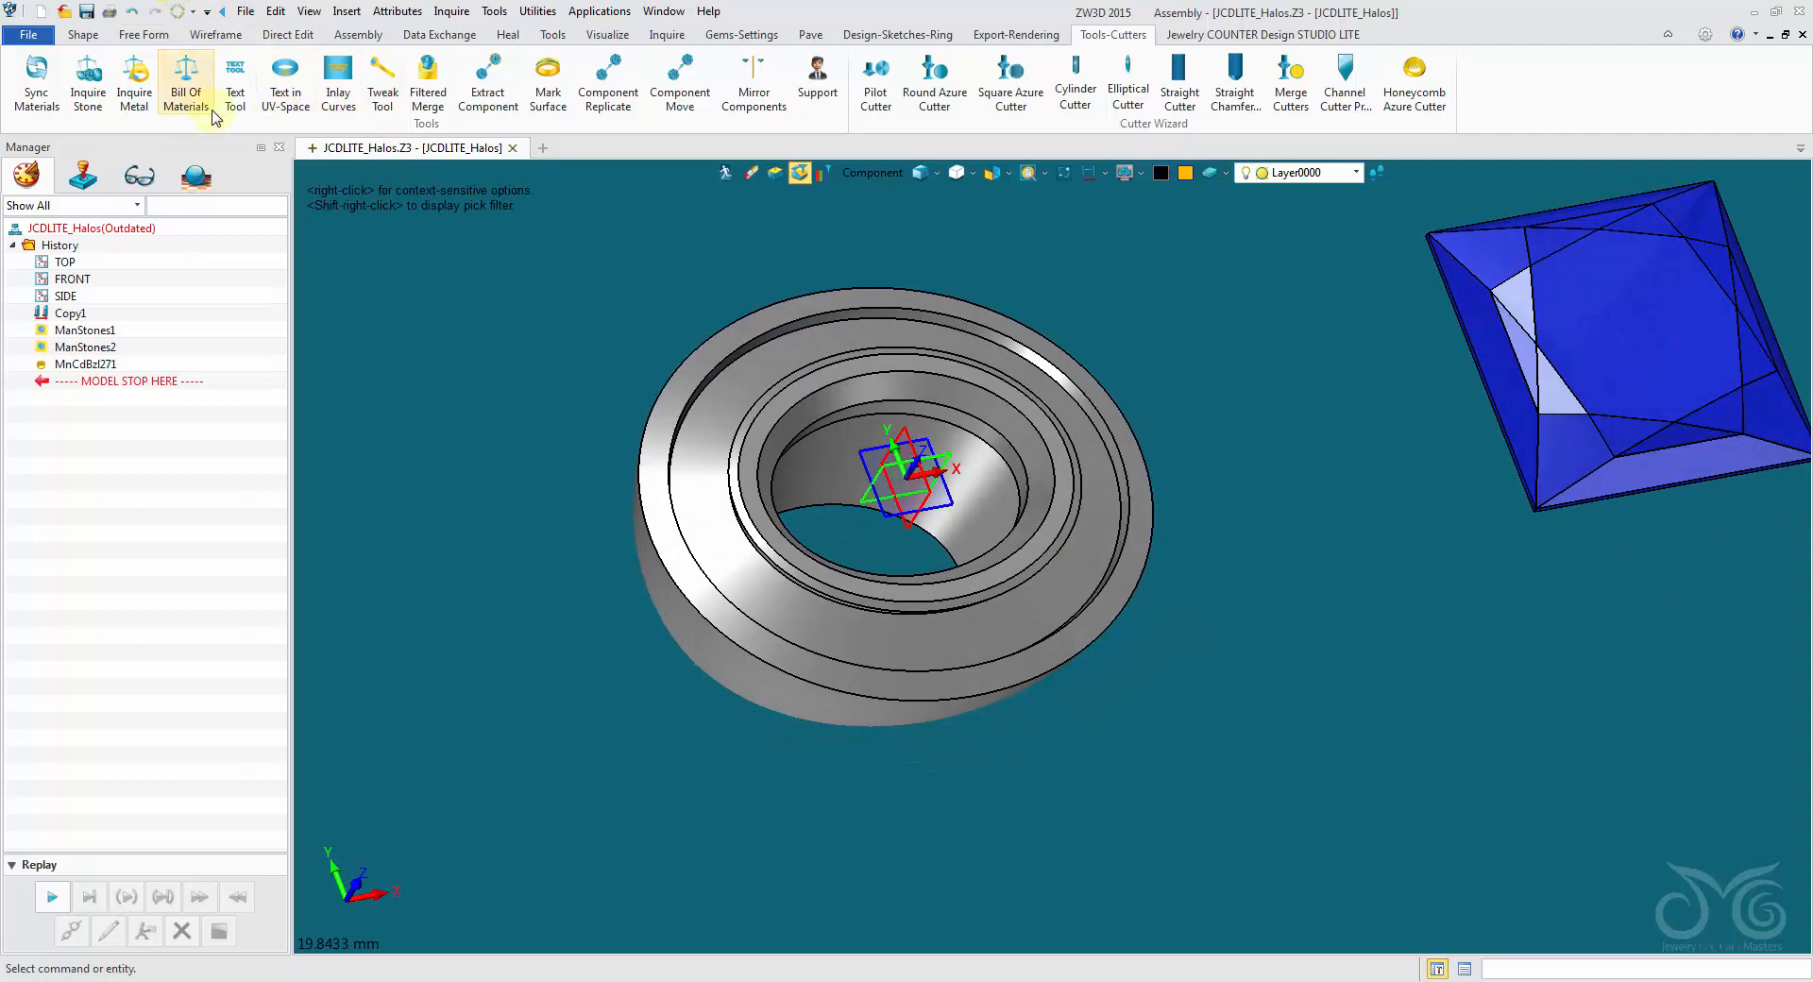
{"action": "left_click", "coordinate": [178, 13]}
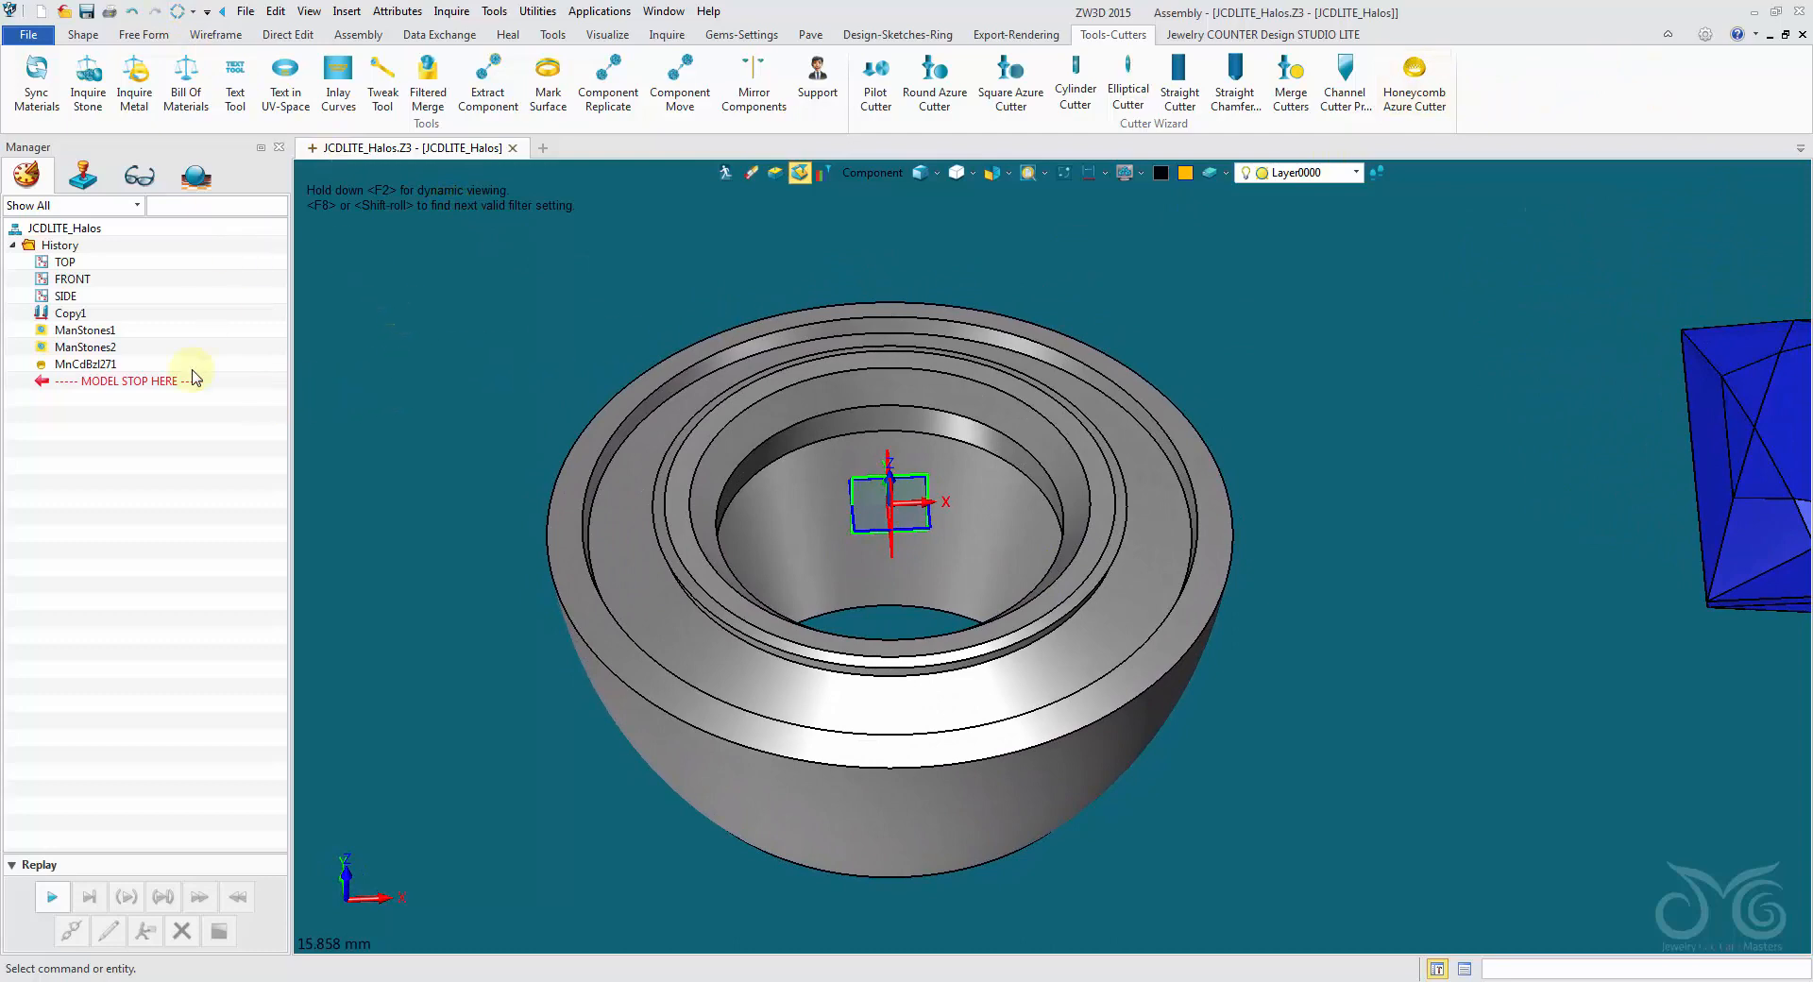
- Open the halo component in the Tweak Tool's component editor, close it, and cancel the command without changes
{"action": "left_click", "coordinate": [382, 98]}
{"action": "left_click", "coordinate": [672, 487]}
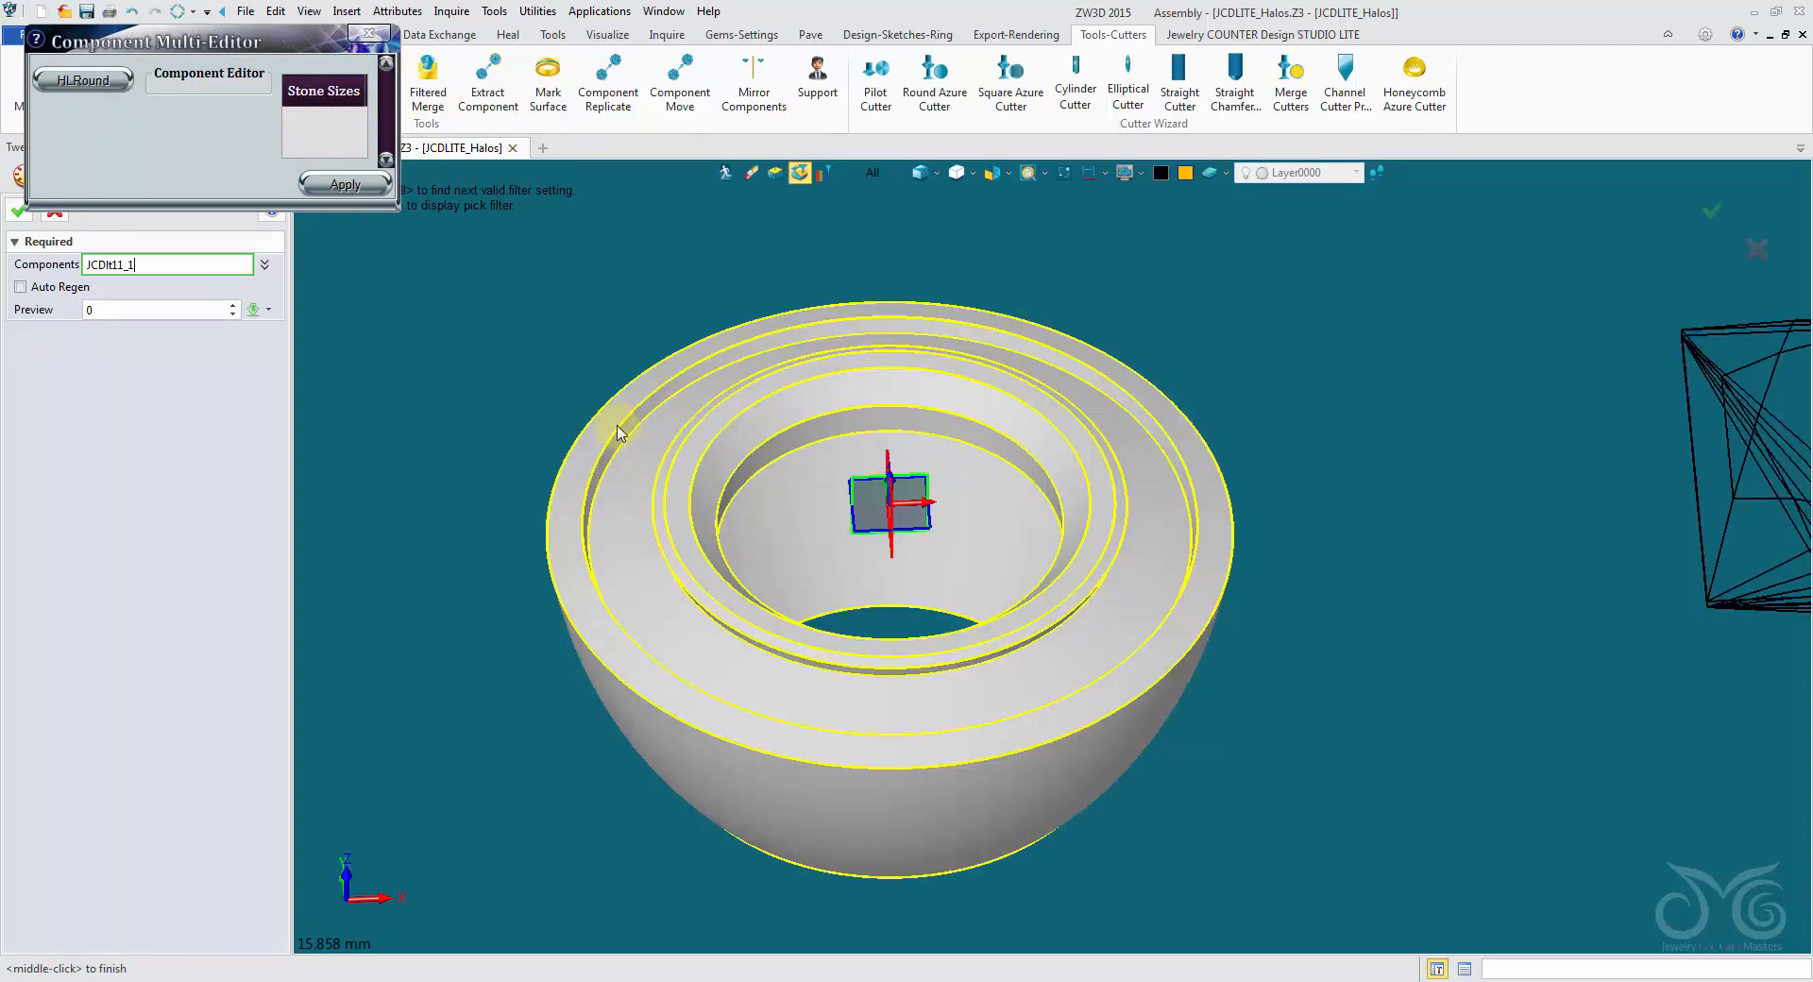
{"action": "left_click", "coordinate": [367, 32]}
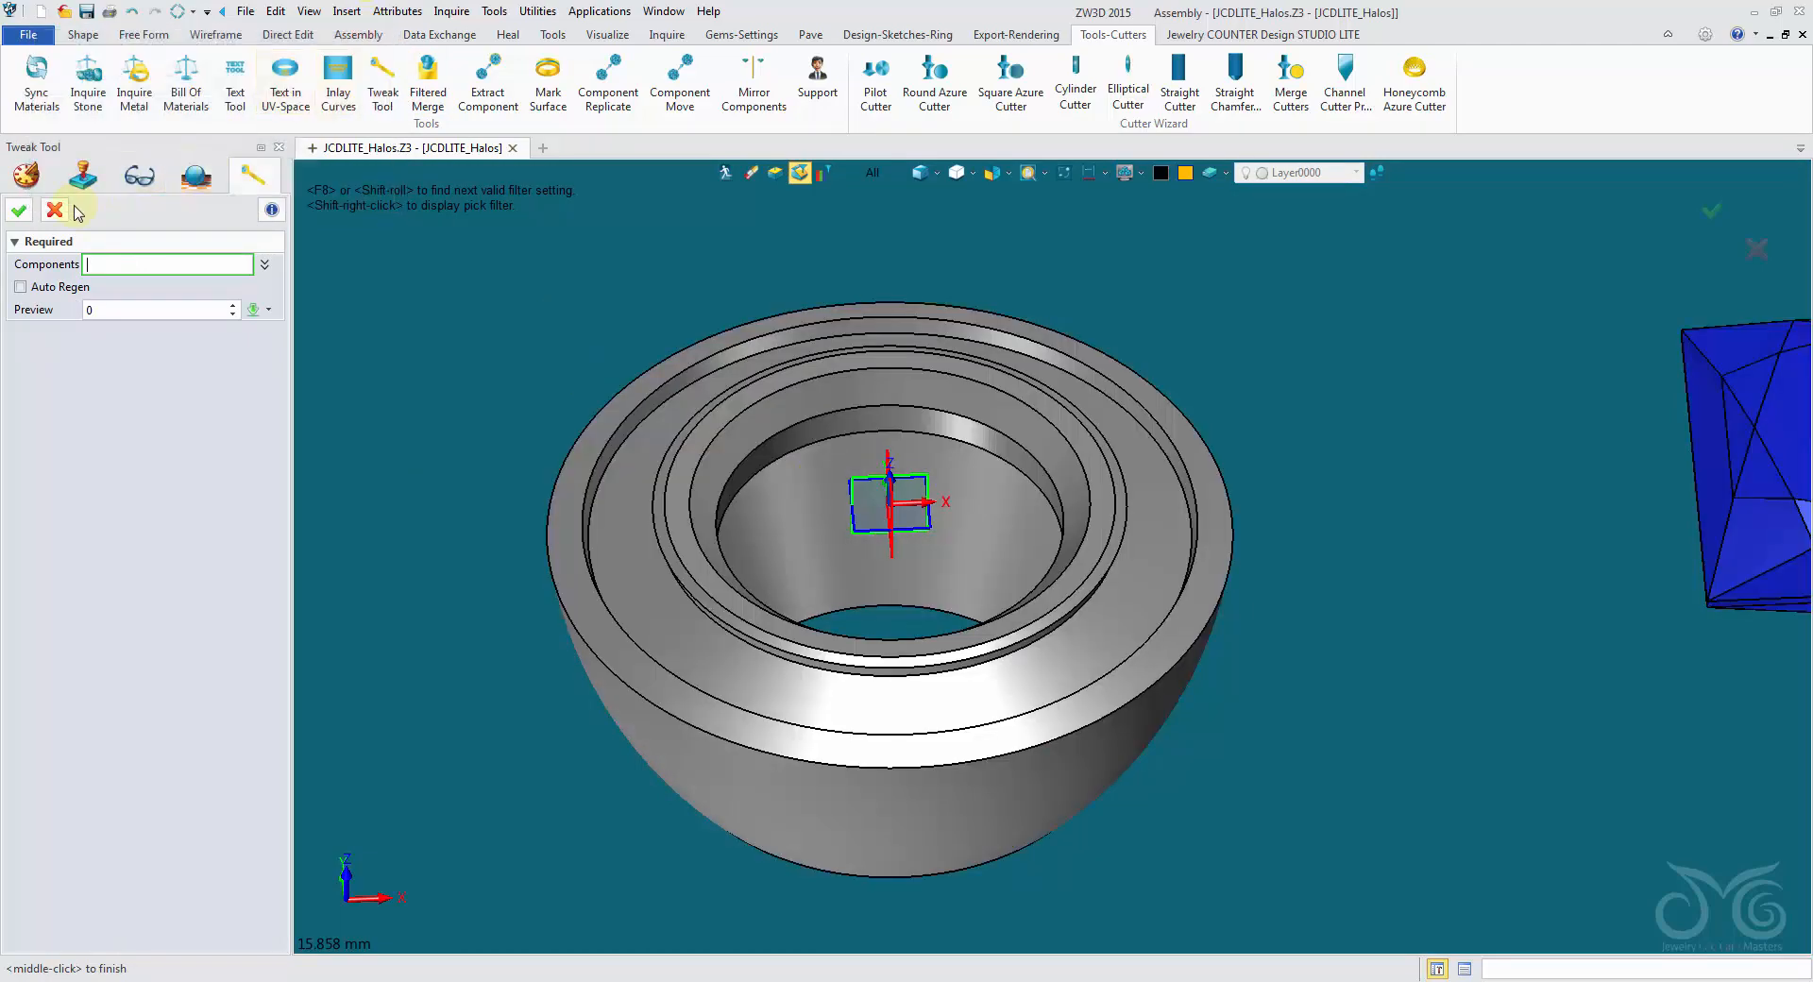
{"action": "left_click", "coordinate": [55, 212]}
- Unblank all hidden entities in the JCDLITE_Halos assembly
{"action": "right_click", "coordinate": [439, 298]}
{"action": "mouse_move", "coordinate": [507, 354]}
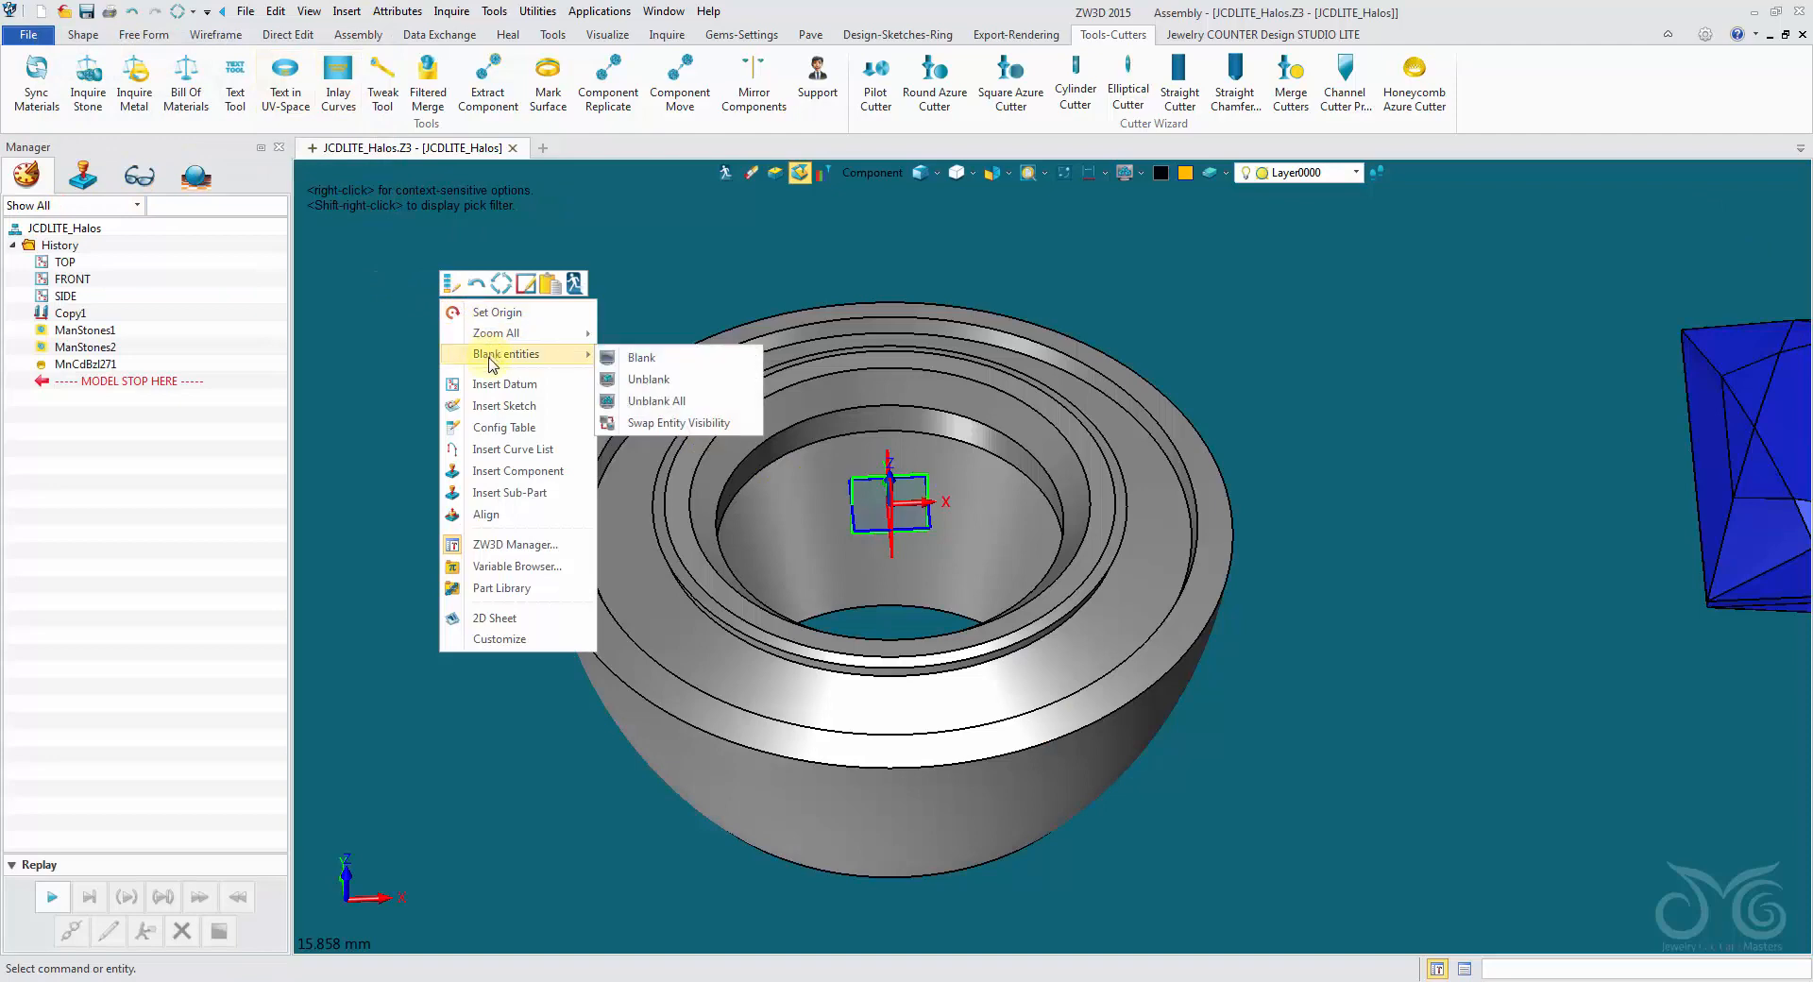
{"action": "left_click", "coordinate": [682, 401]}
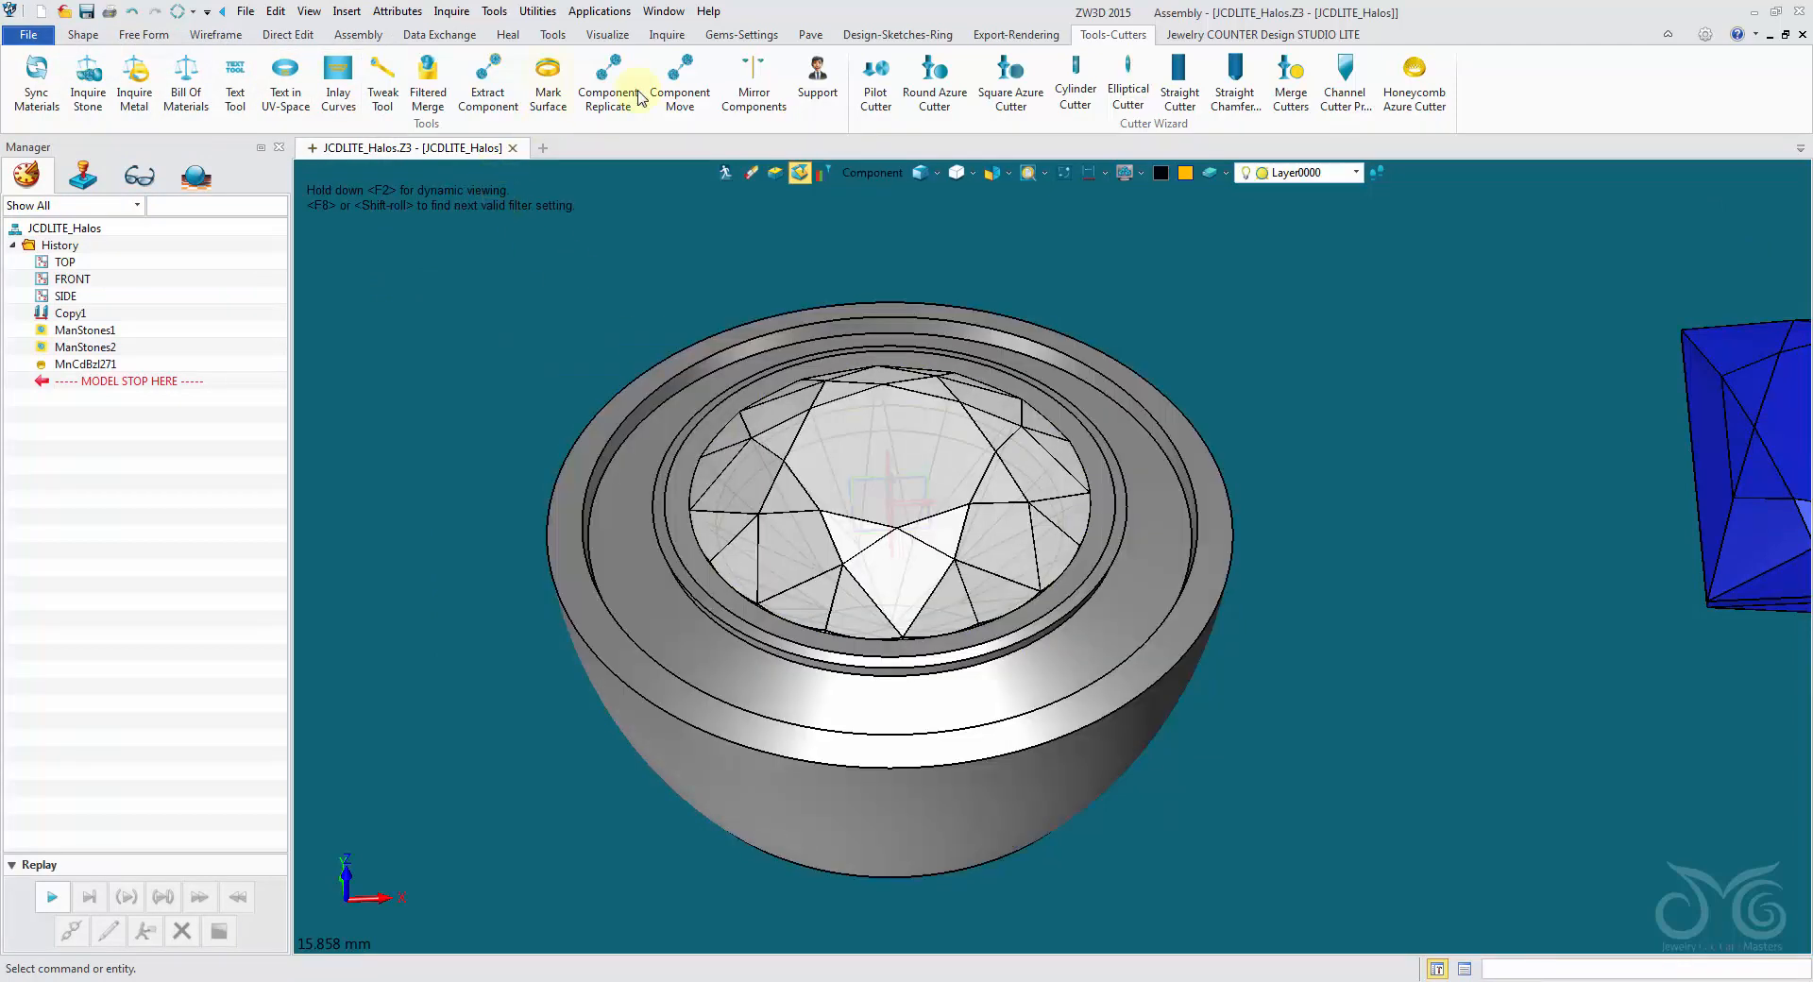
- Tweak the round halo by setting GemDepth to 0.50 and GemMeleeSize to 2.00, apply the values and accept the tweak
{"action": "left_click", "coordinate": [383, 85]}
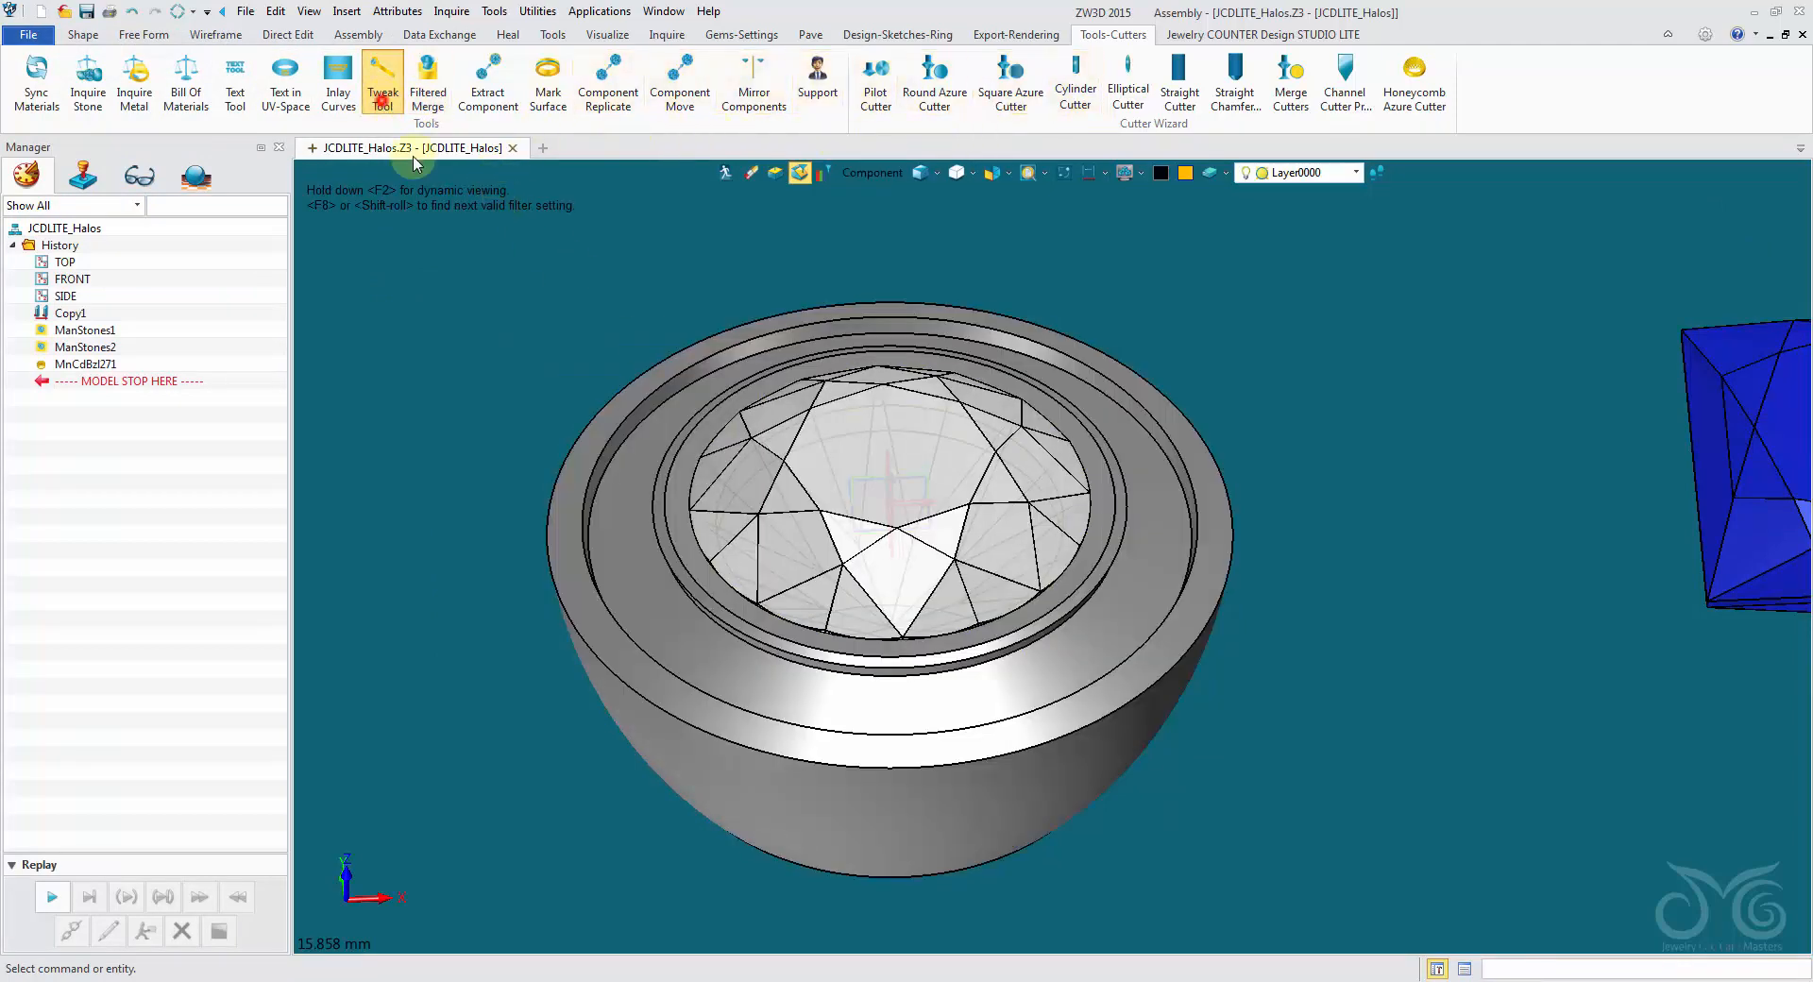
{"action": "left_click", "coordinate": [574, 623]}
{"action": "middle_click_drag", "start_coordinate": [574, 623], "coordinate": [454, 355]}
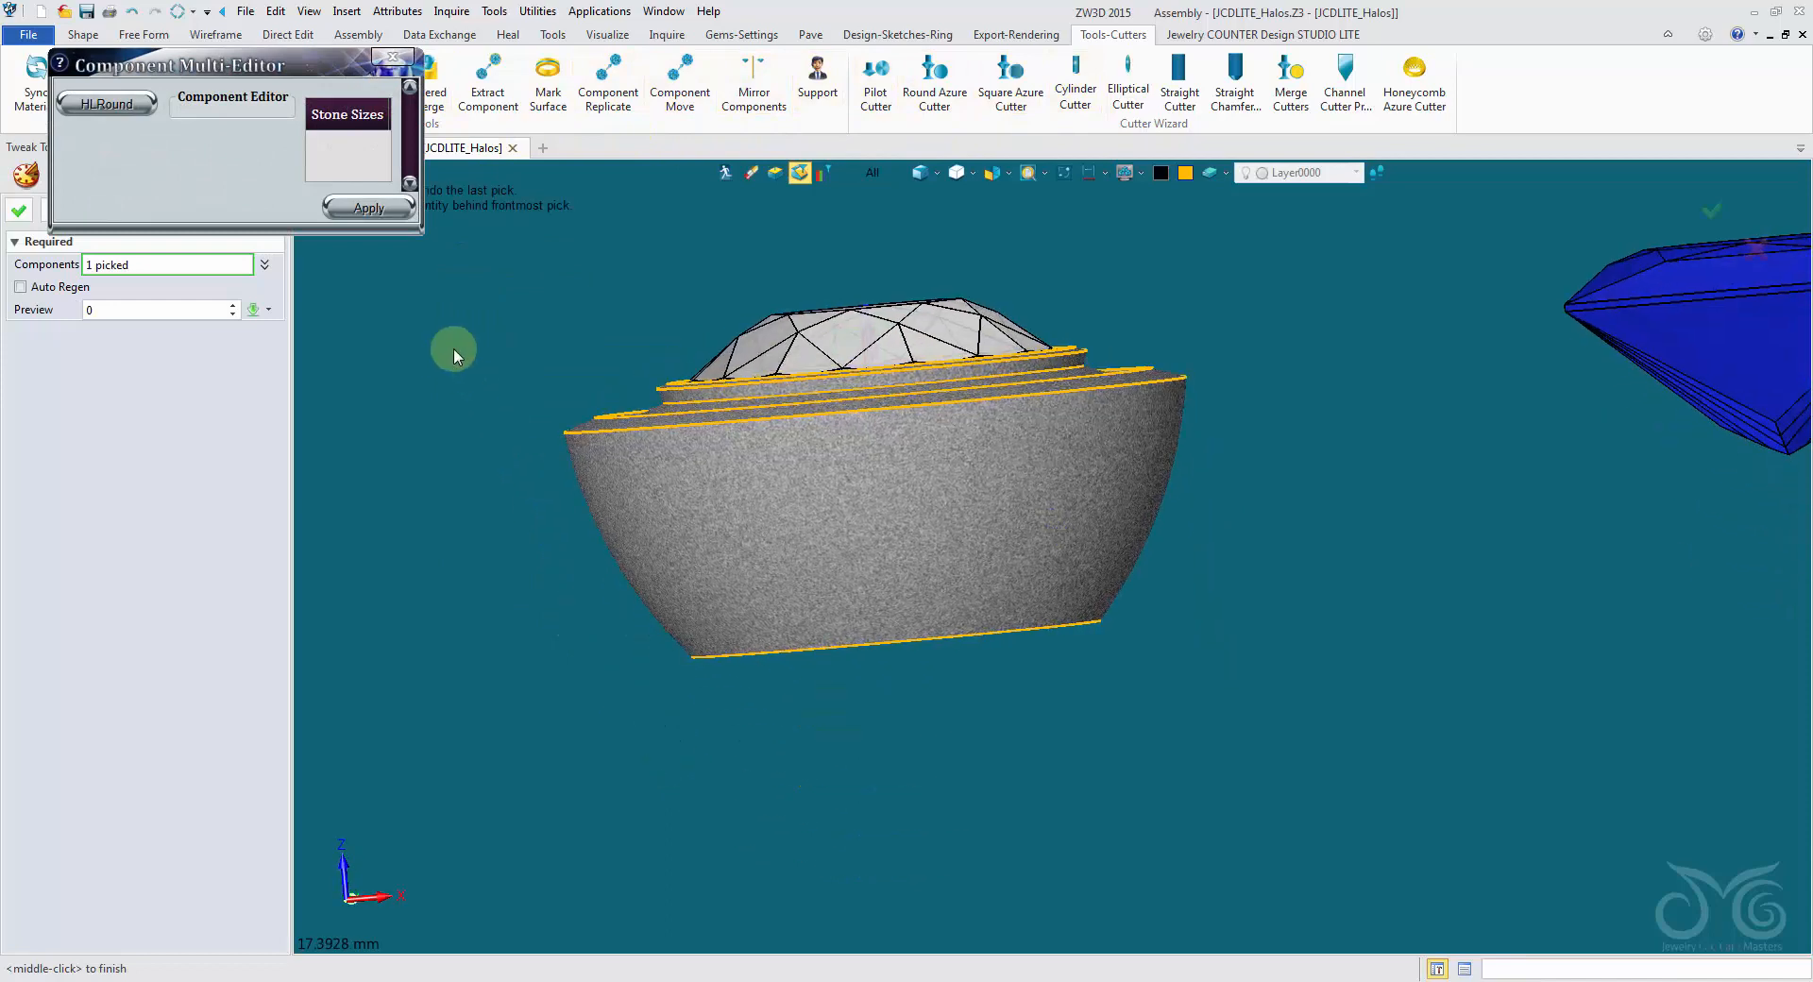
{"action": "left_click", "coordinate": [143, 108]}
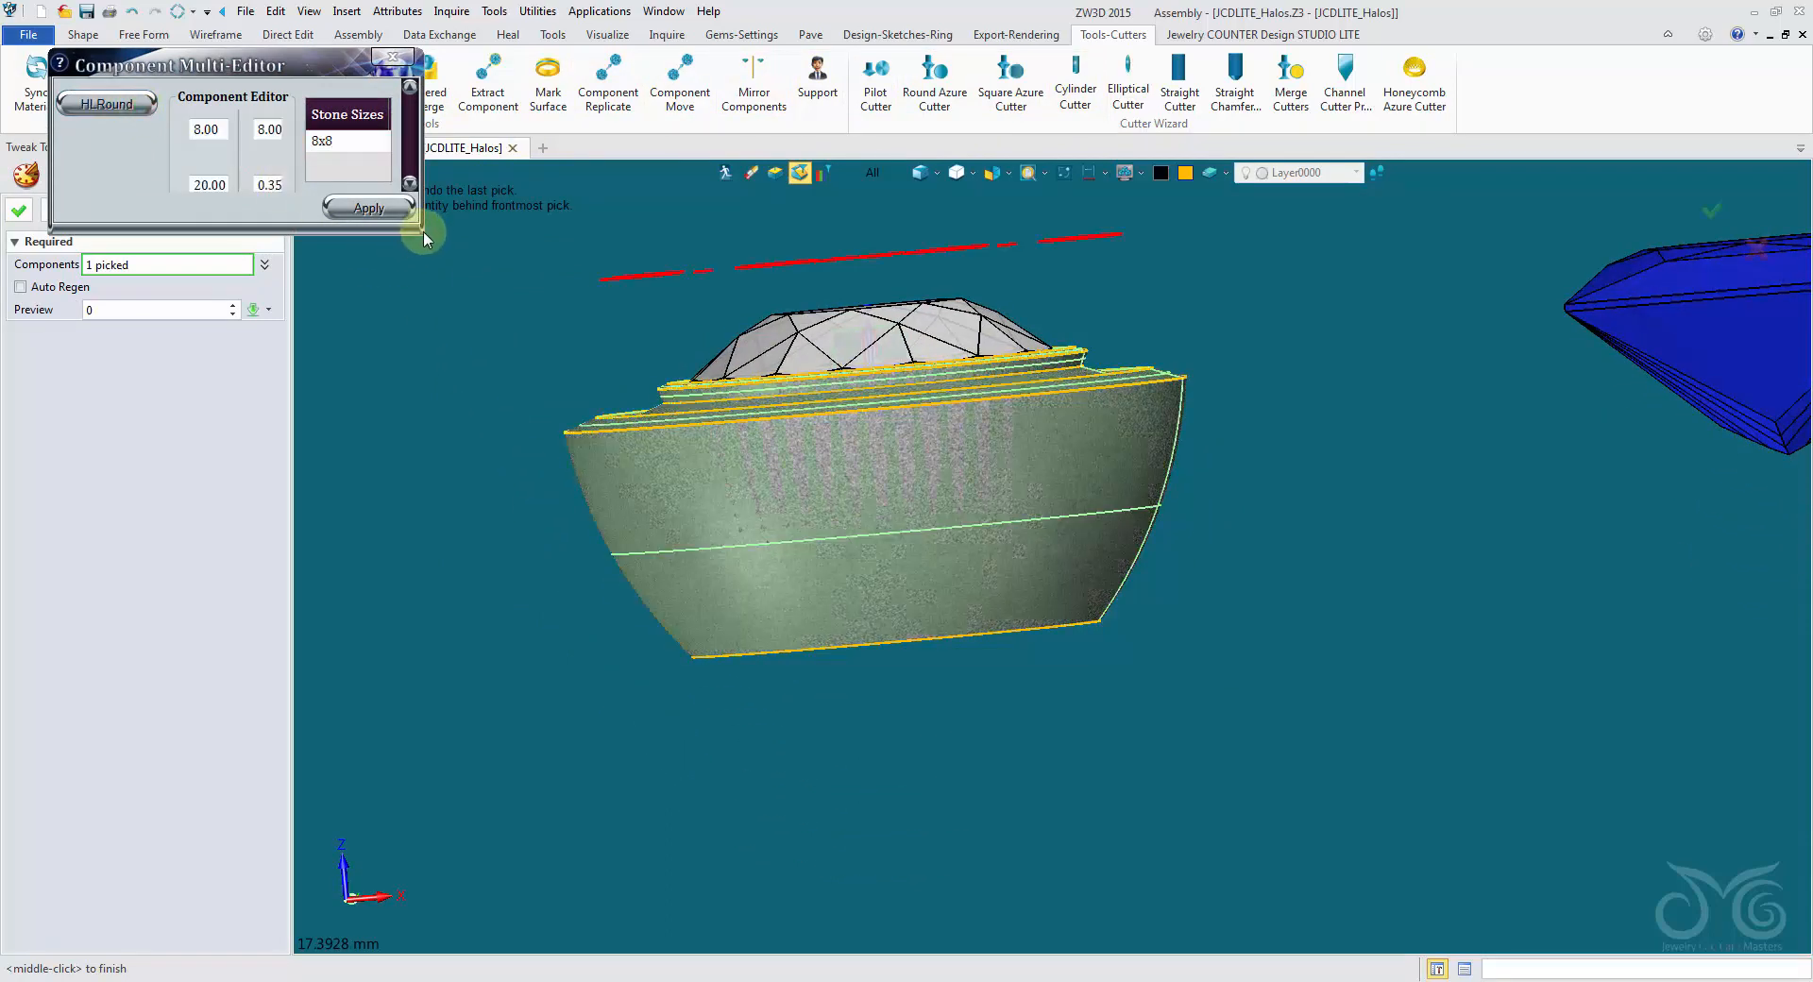
{"action": "left_click_drag", "start_coordinate": [423, 238], "coordinate": [865, 608]}
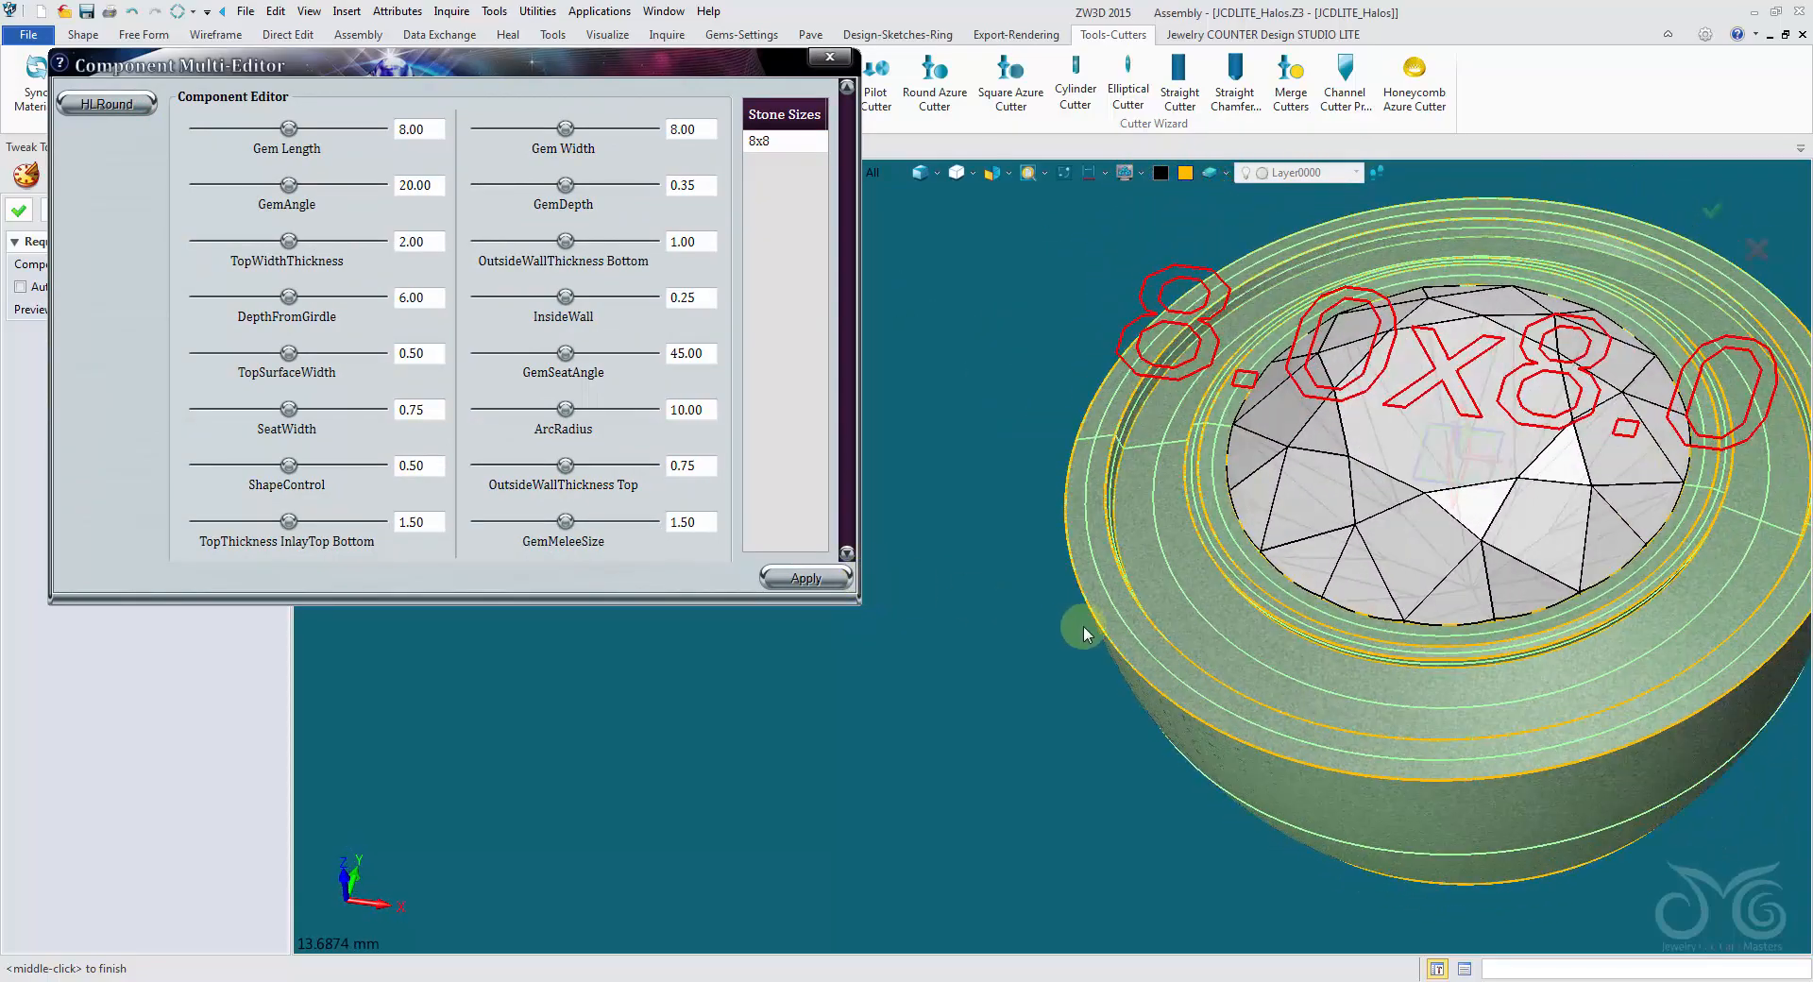
{"action": "right_click_drag", "start_coordinate": [1084, 627], "coordinate": [1084, 606]}
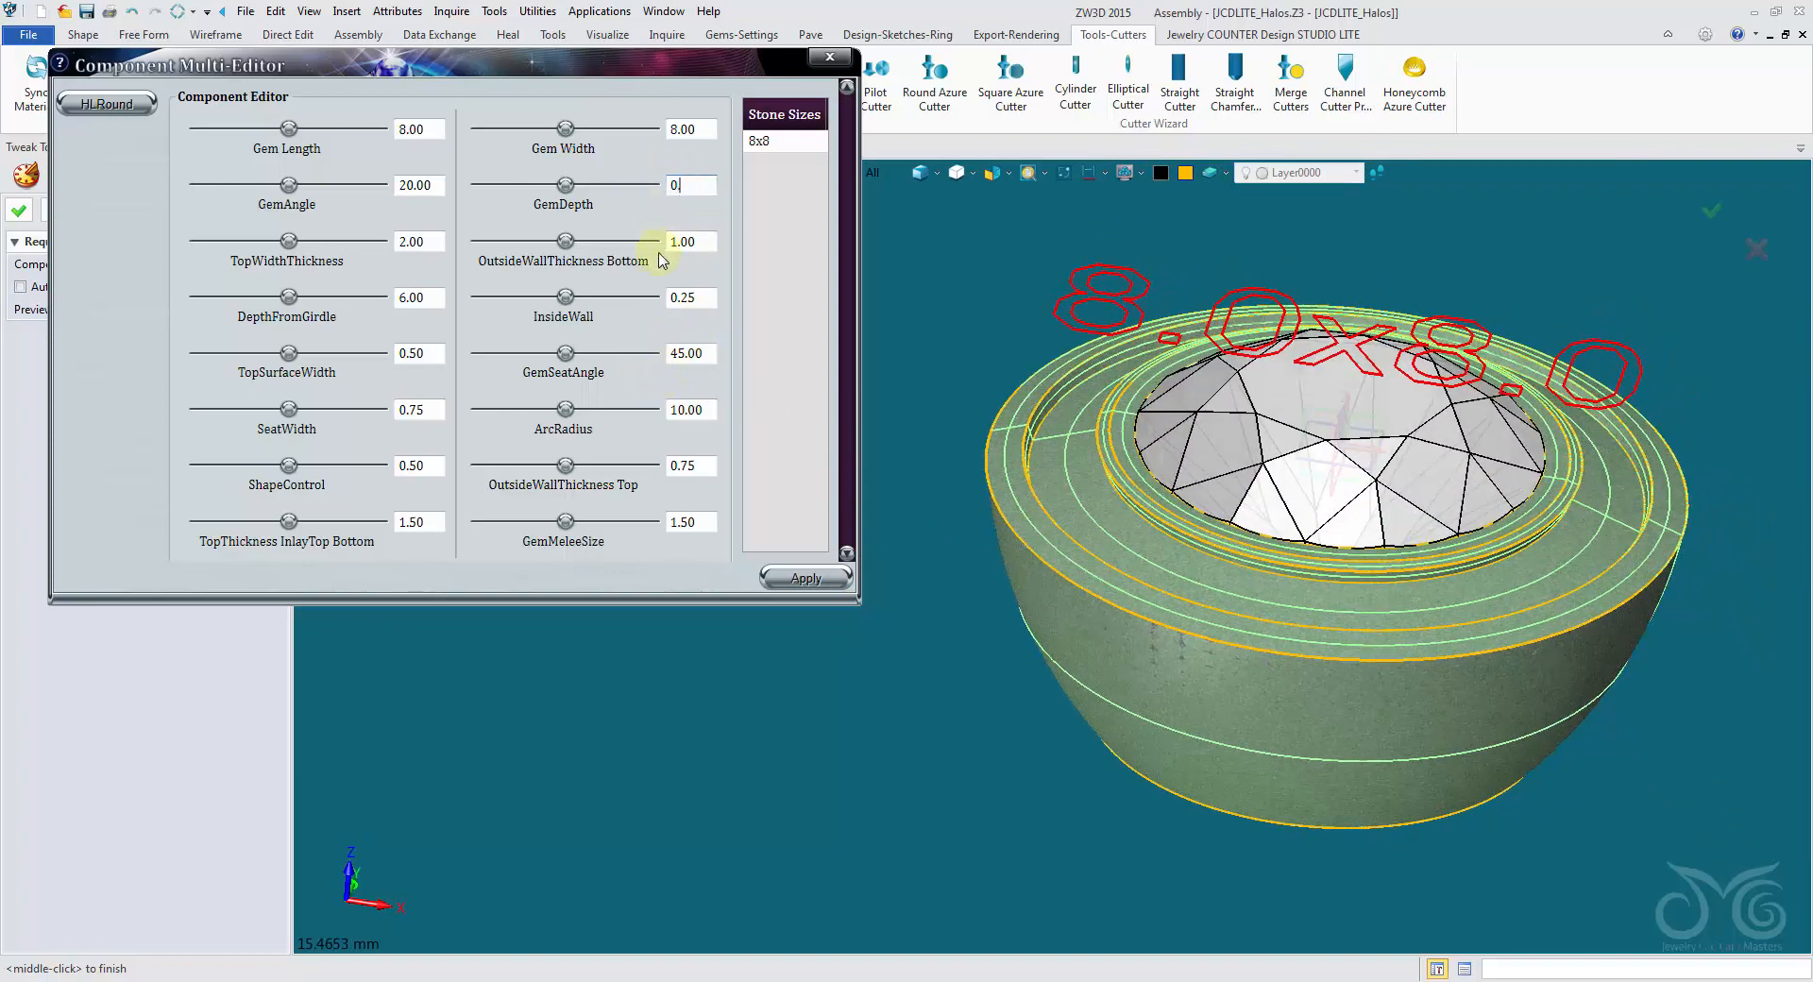
{"action": "left_click", "coordinate": [782, 575]}
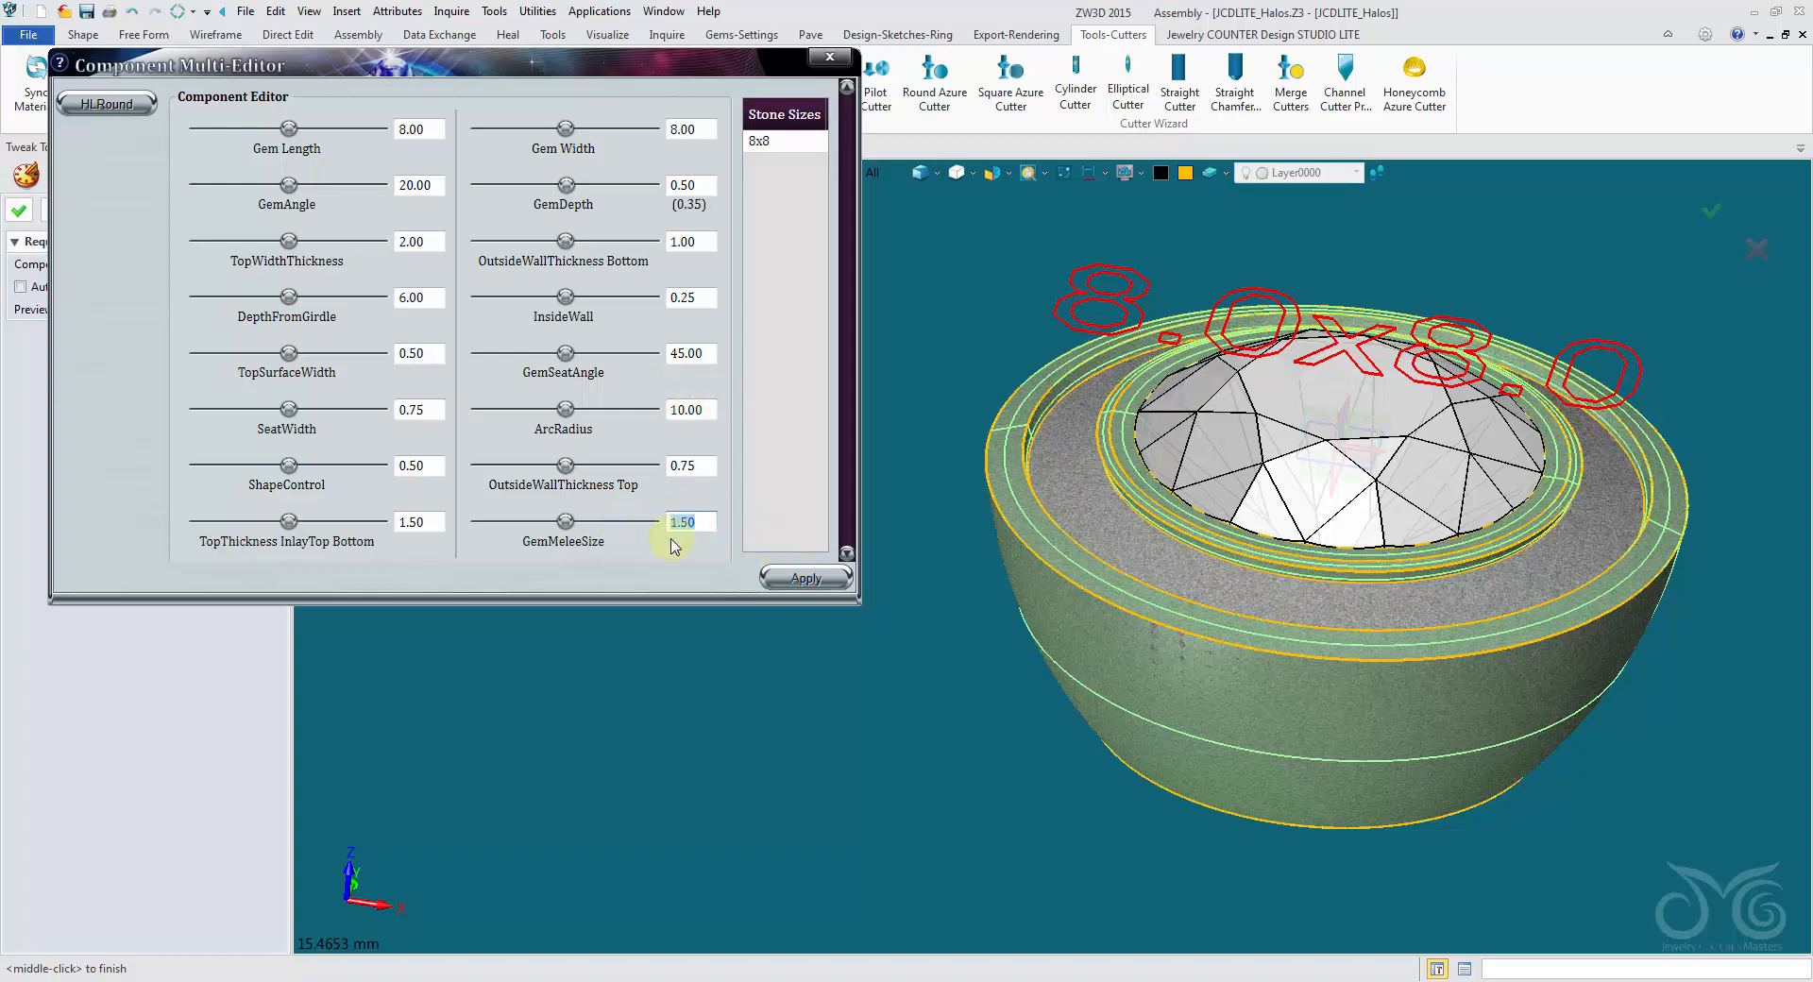
{"action": "left_click", "coordinate": [803, 580]}
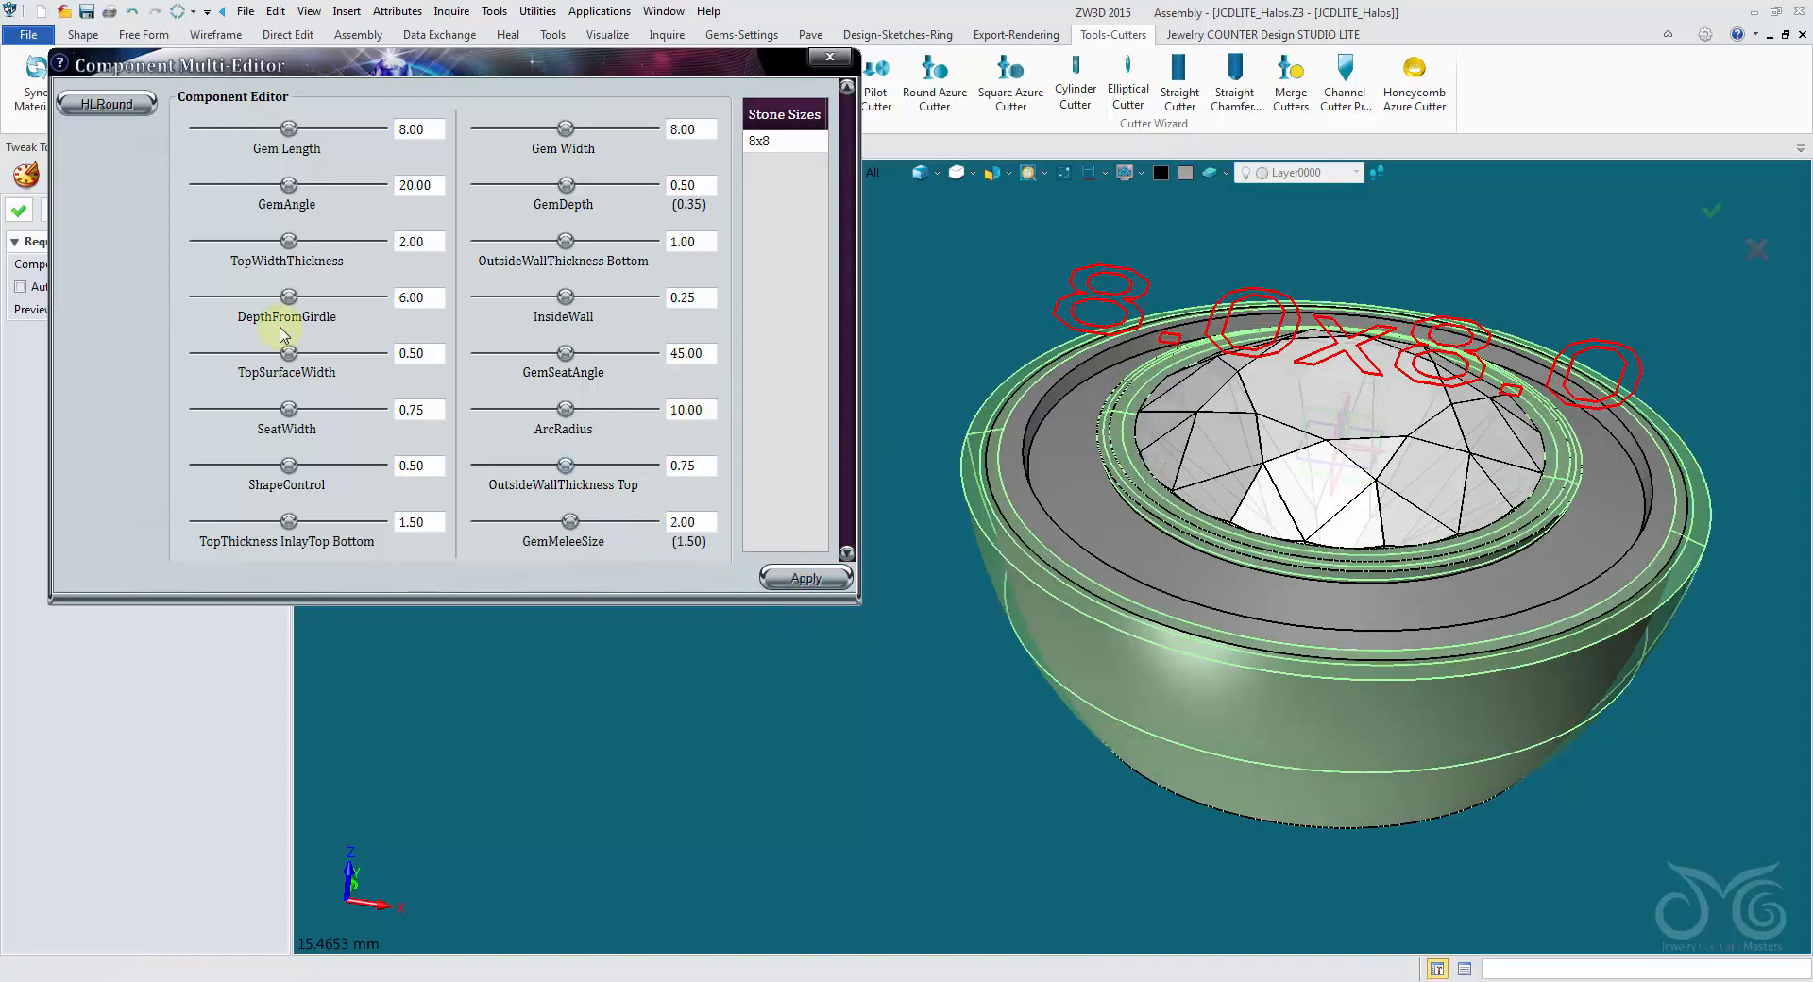
{"action": "left_click", "coordinate": [16, 216]}
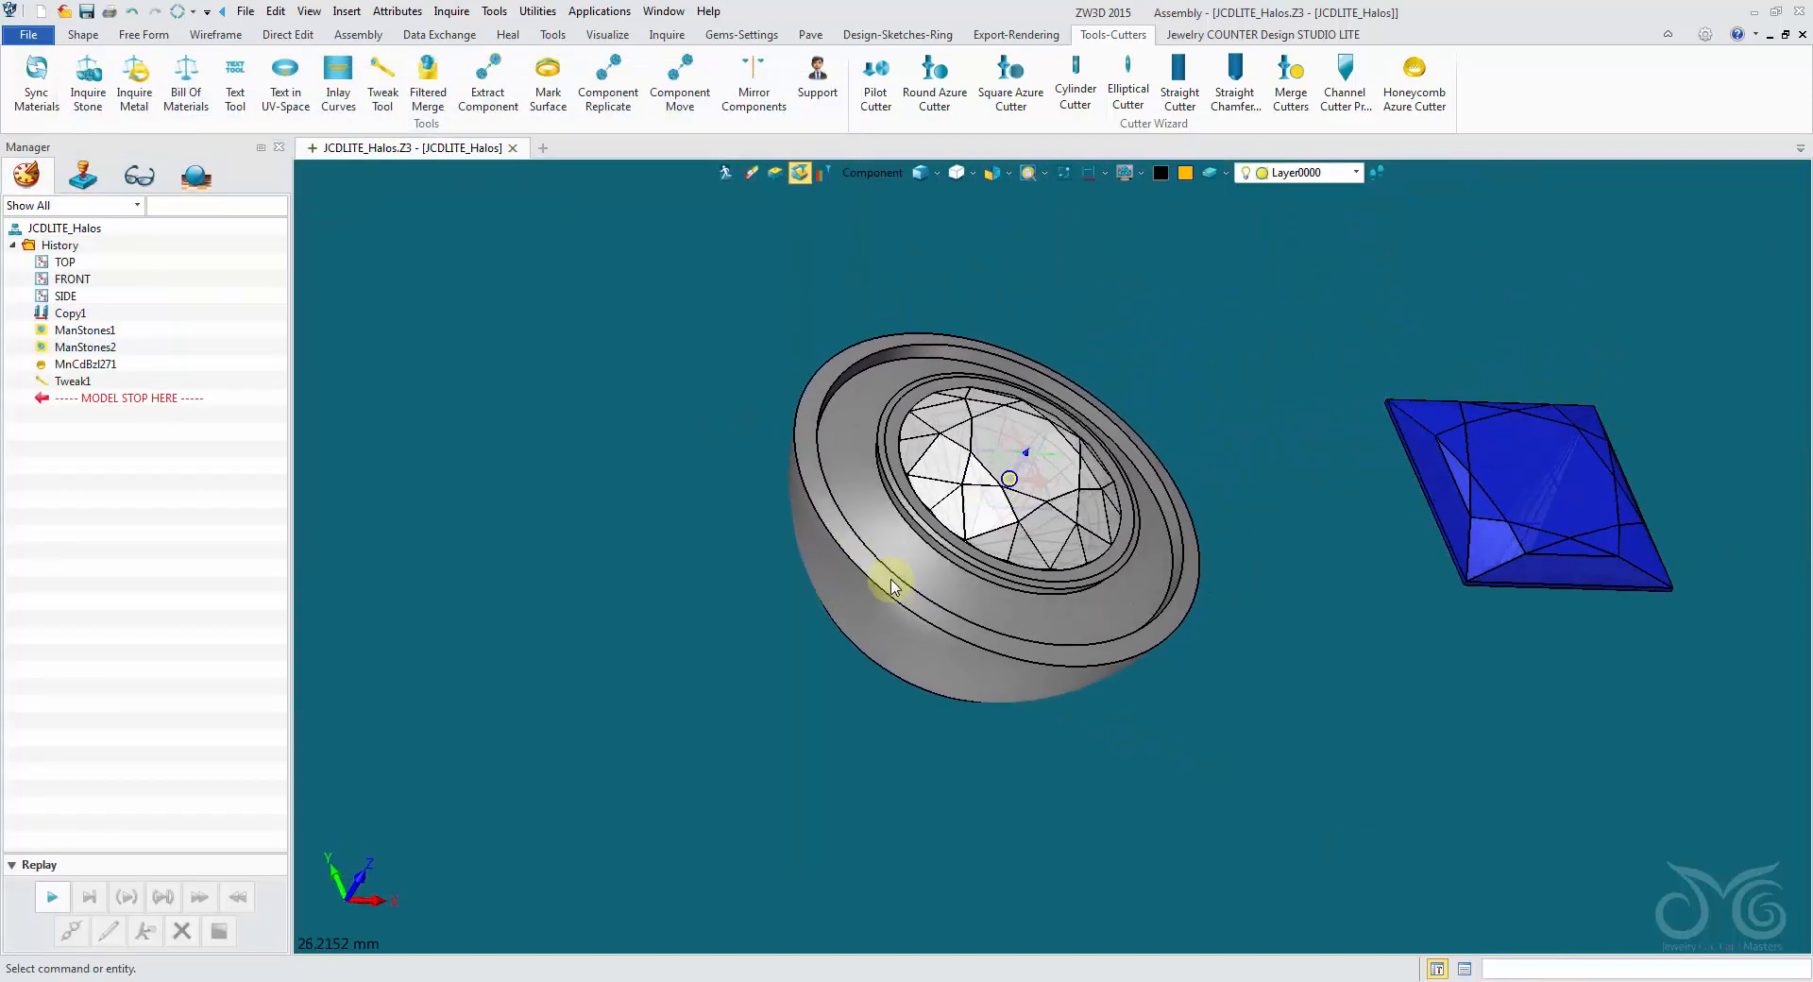
- Start a Halo Template with the princess shape, set Gem Length and Gem Width to 8.00, and preview it
{"action": "left_click", "coordinate": [904, 41]}
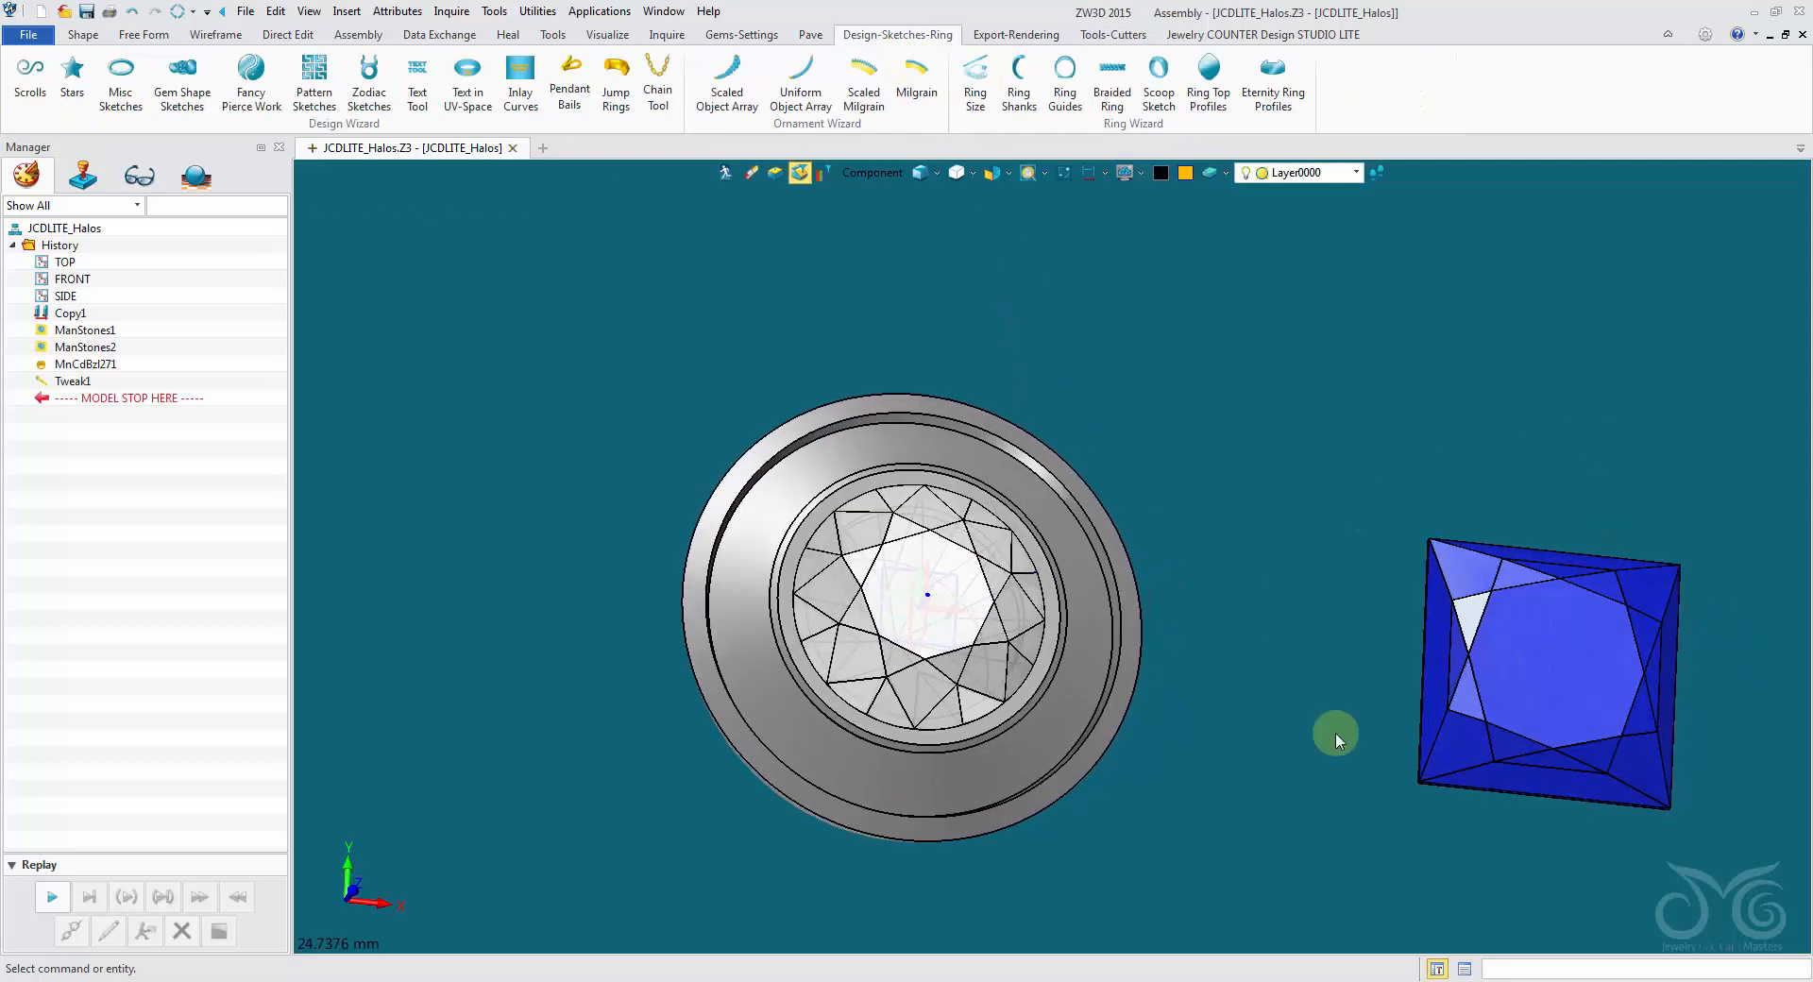
{"action": "left_click", "coordinate": [753, 37]}
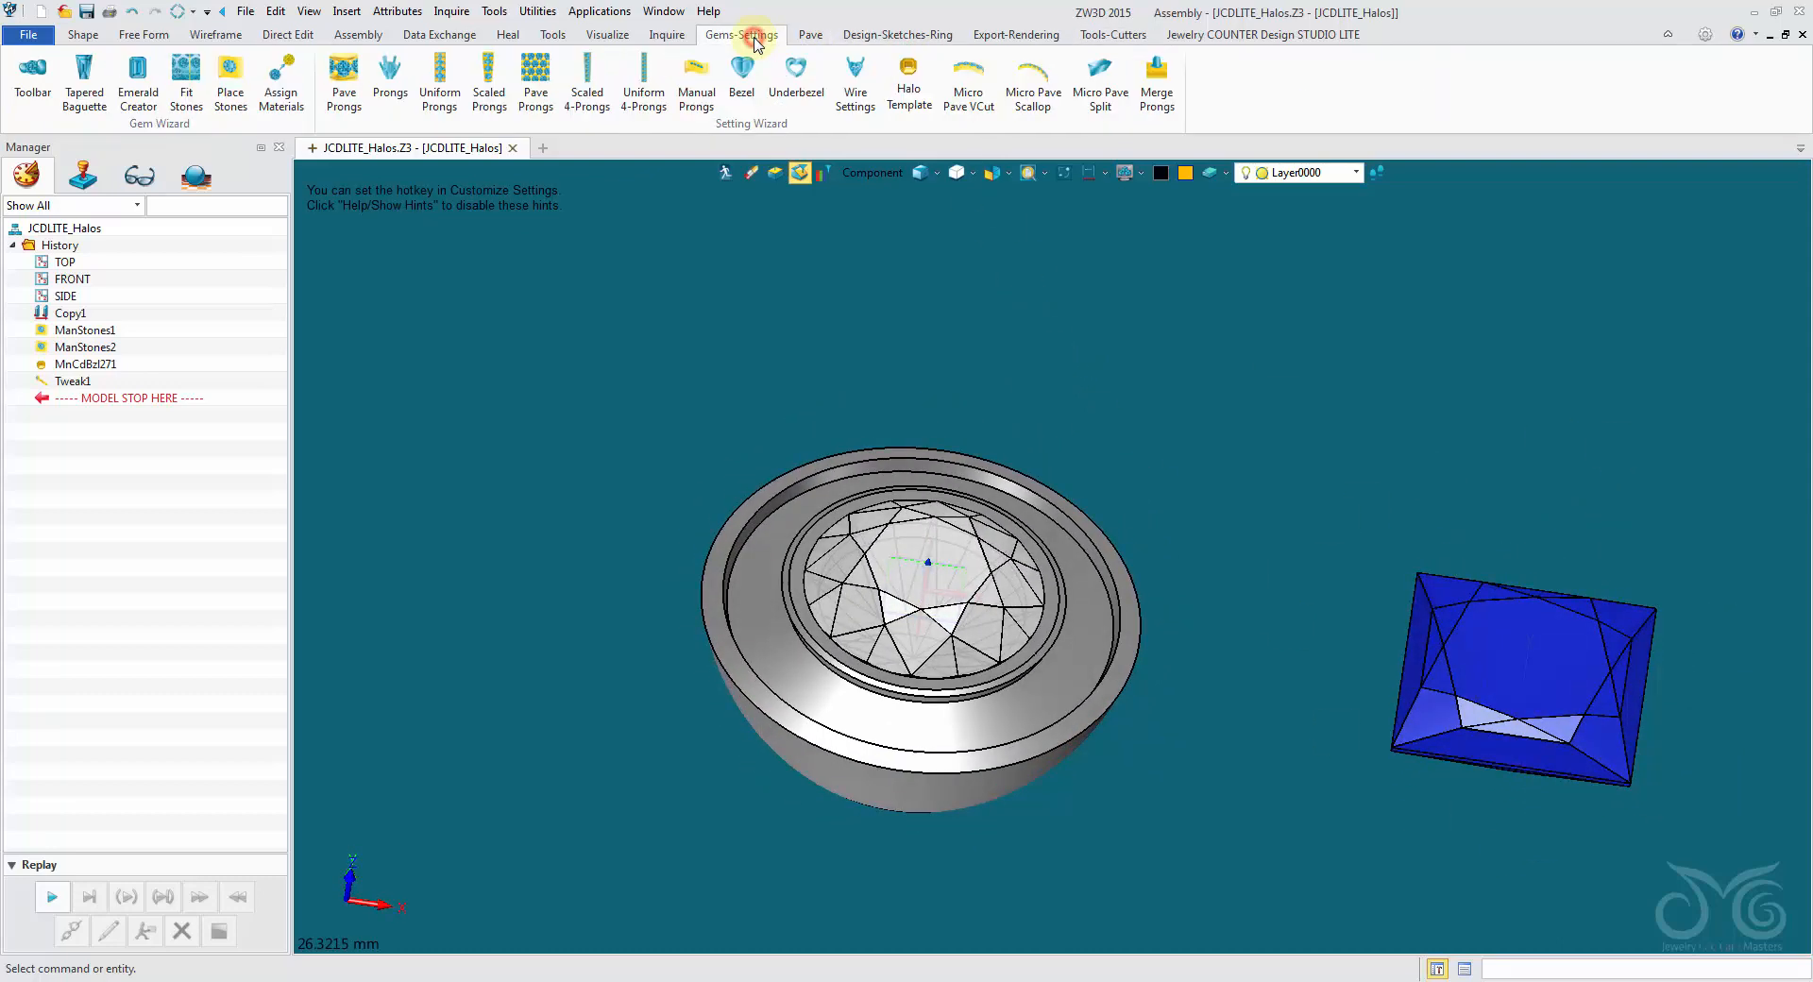
{"action": "left_click", "coordinate": [913, 87]}
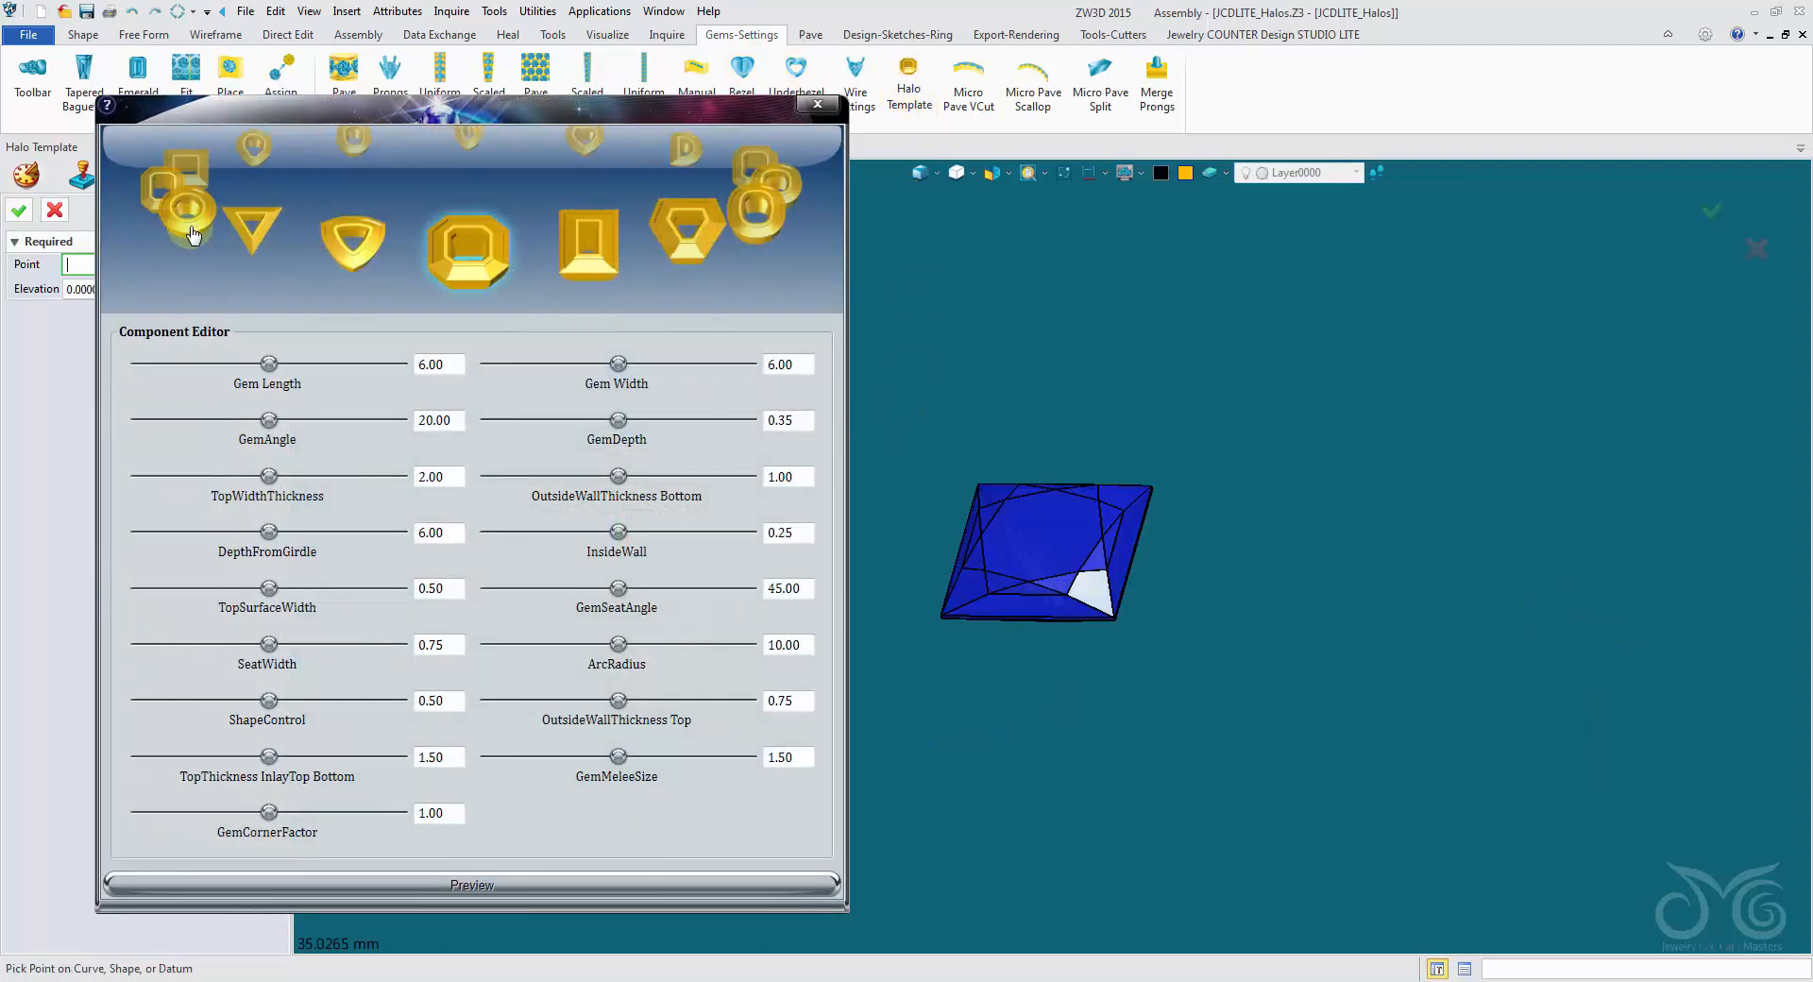
{"action": "left_click", "coordinate": [192, 234]}
{"action": "left_click", "coordinate": [188, 238]}
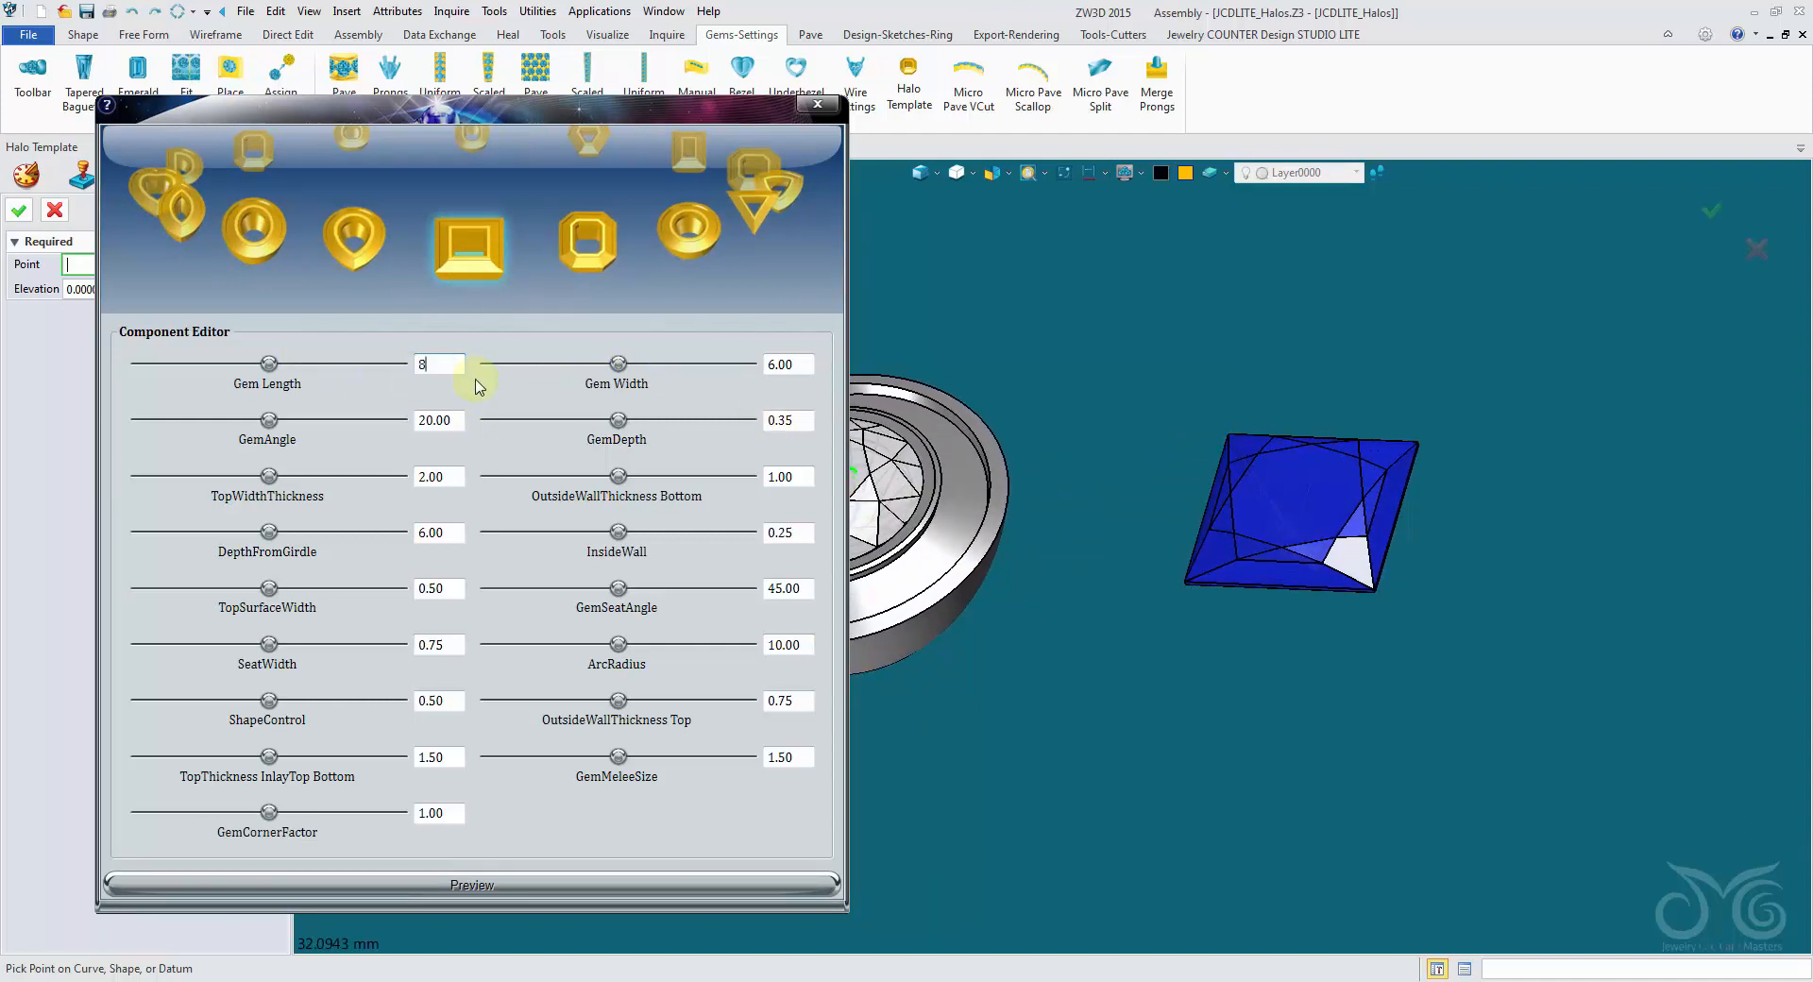
{"action": "type", "text": "8"}
{"action": "left_click", "coordinate": [599, 885]}
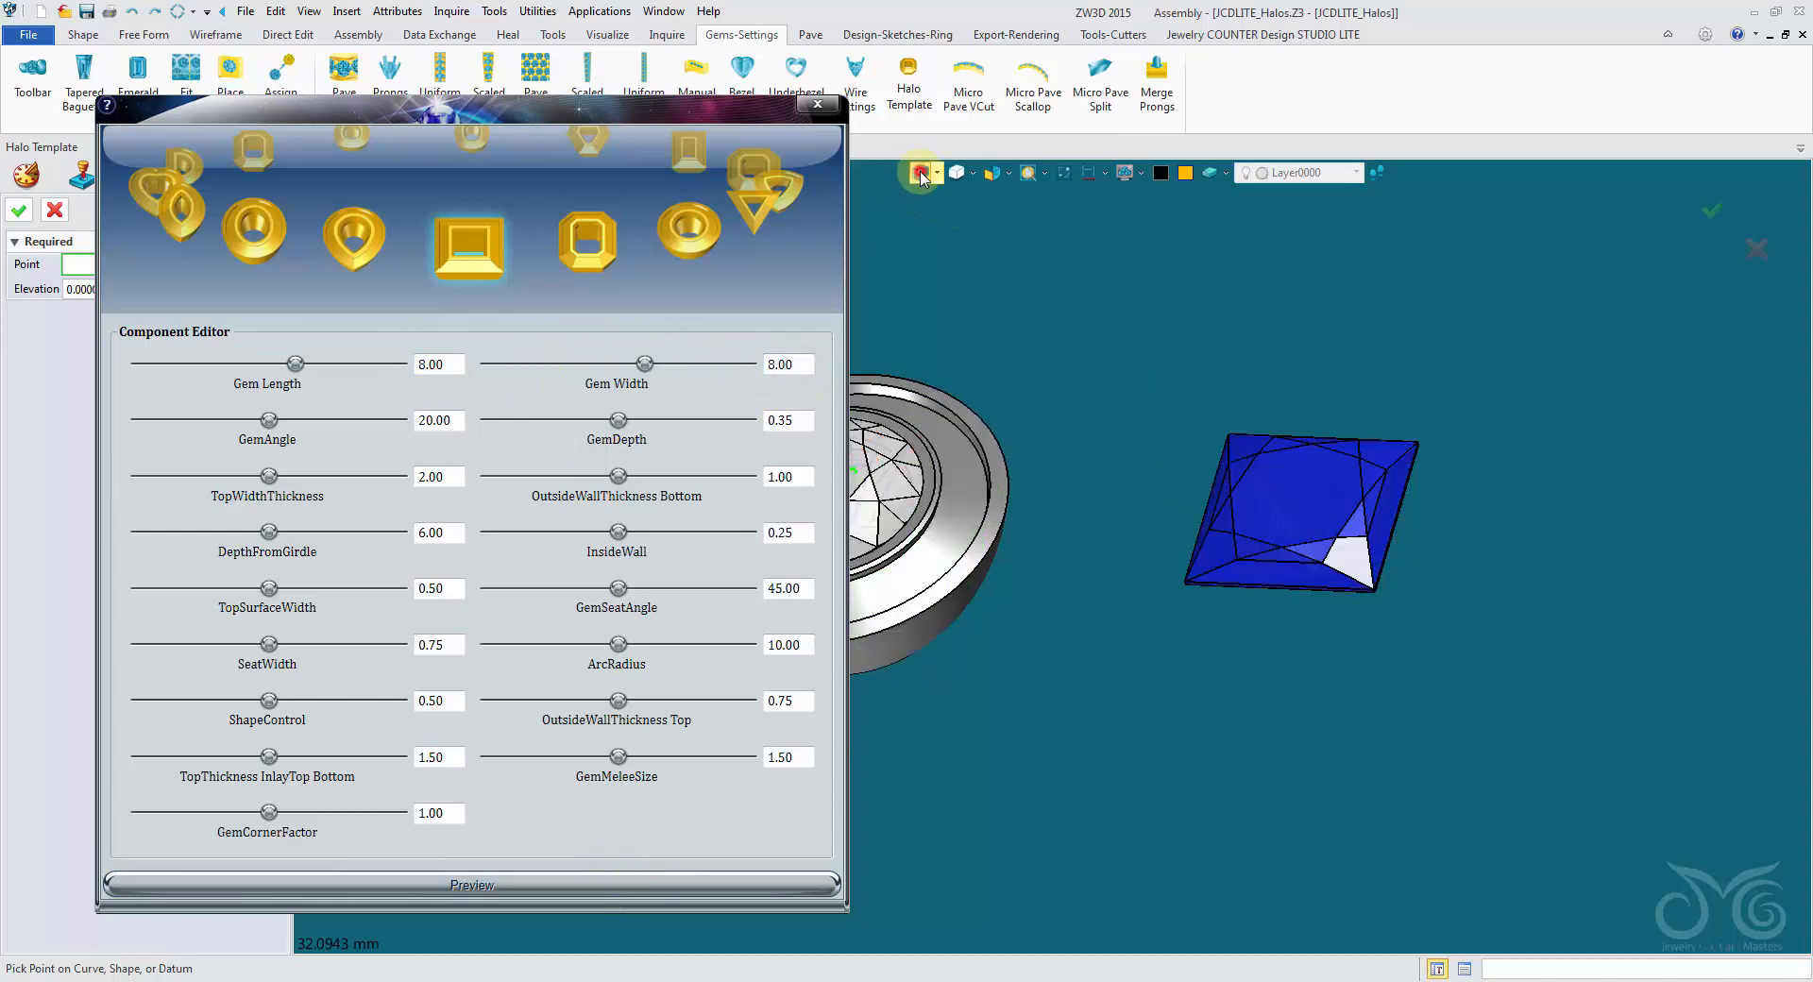
- Place the princess halo at the centre of the blue square gem, check its fit in shaded display, and accept it
{"action": "left_click", "coordinate": [1123, 607]}
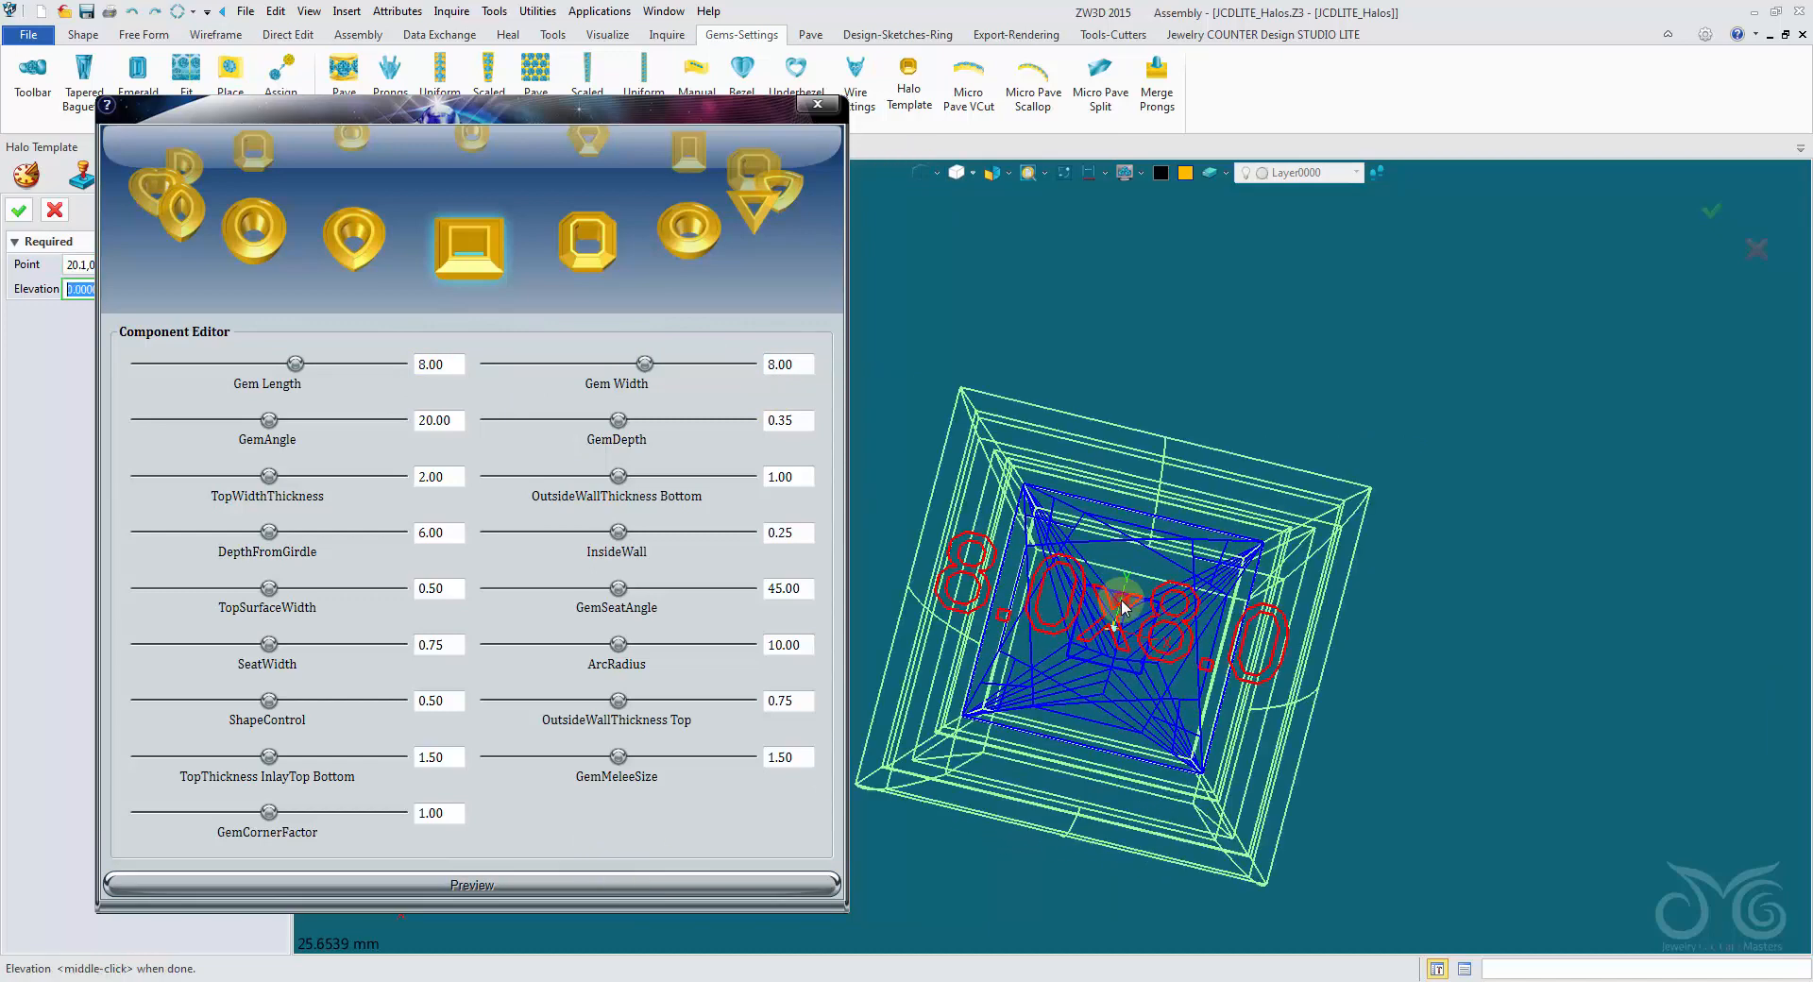
{"action": "scroll", "coordinate": [1123, 608], "scroll_direction": "down", "scroll_amount": 3}
{"action": "mouse_move", "coordinate": [1124, 607]}
{"action": "right_mouse_down"}
{"action": "mouse_move", "coordinate": [1165, 307]}
{"action": "mouse_move", "coordinate": [1107, 247]}
{"action": "mouse_move", "coordinate": [1086, 269]}
{"action": "right_mouse_up"}
{"action": "left_click", "coordinate": [920, 175]}
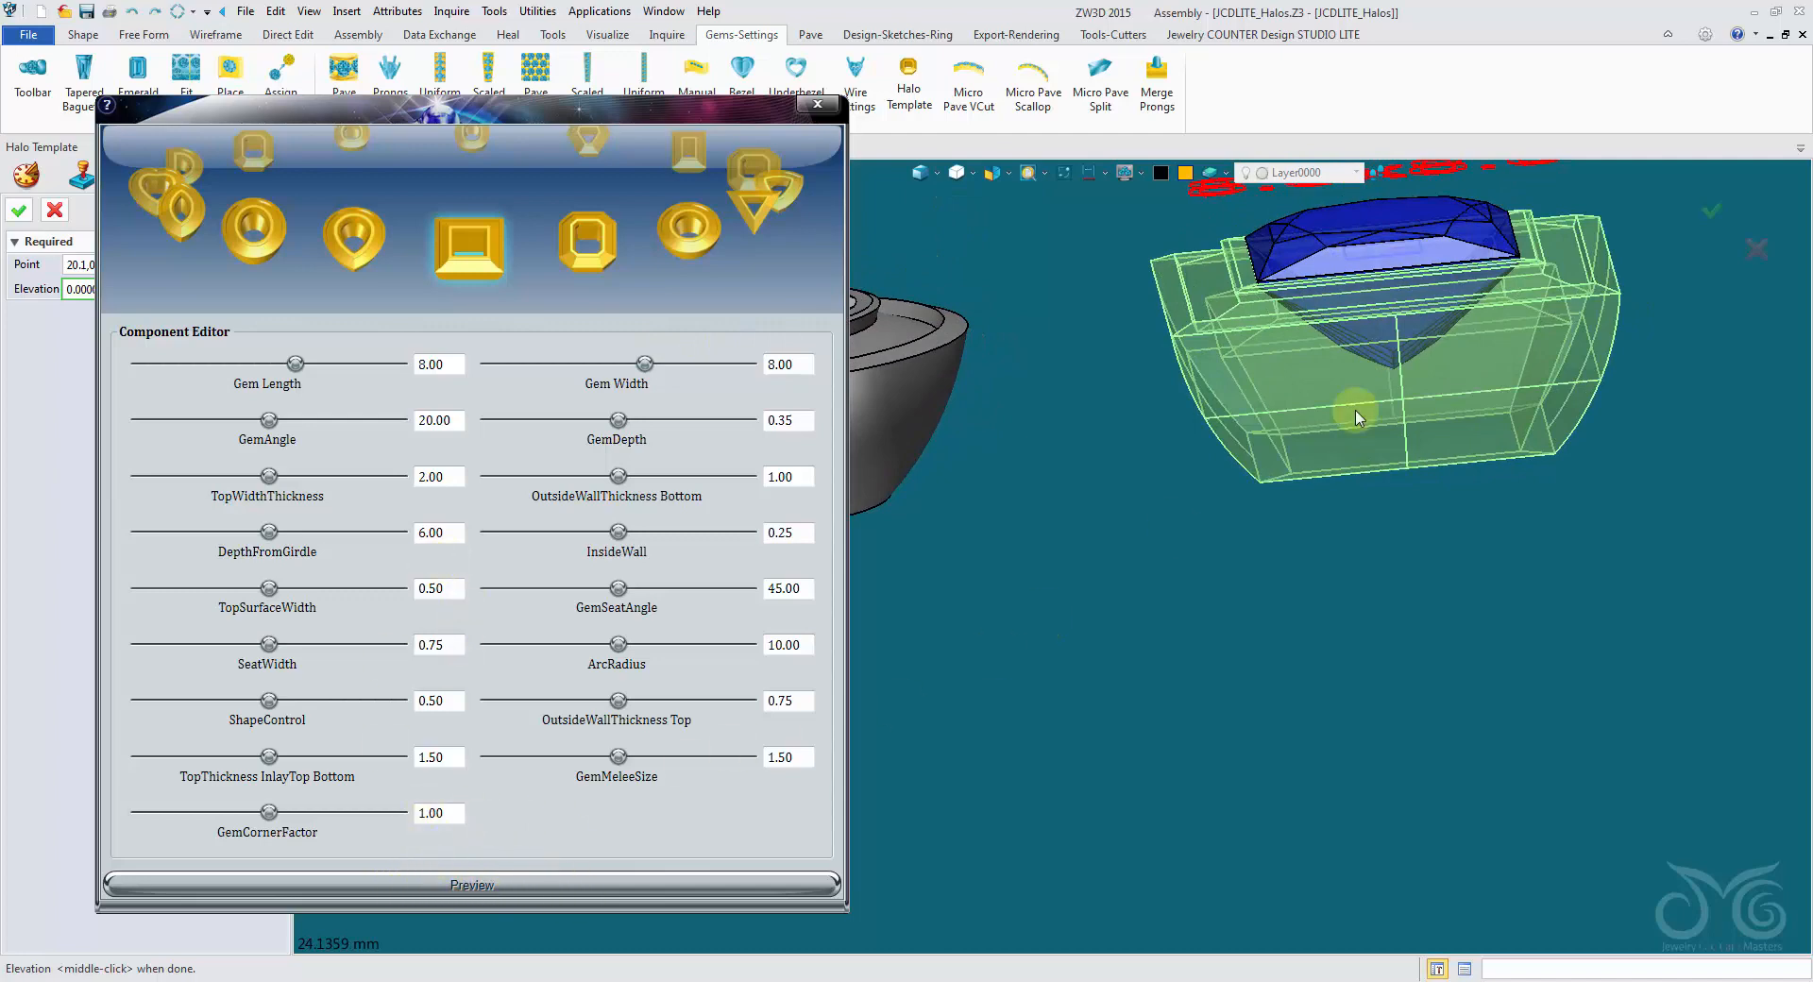
{"action": "right_click_drag", "start_coordinate": [1356, 411], "coordinate": [999, 627]}
{"action": "left_click", "coordinate": [17, 216]}
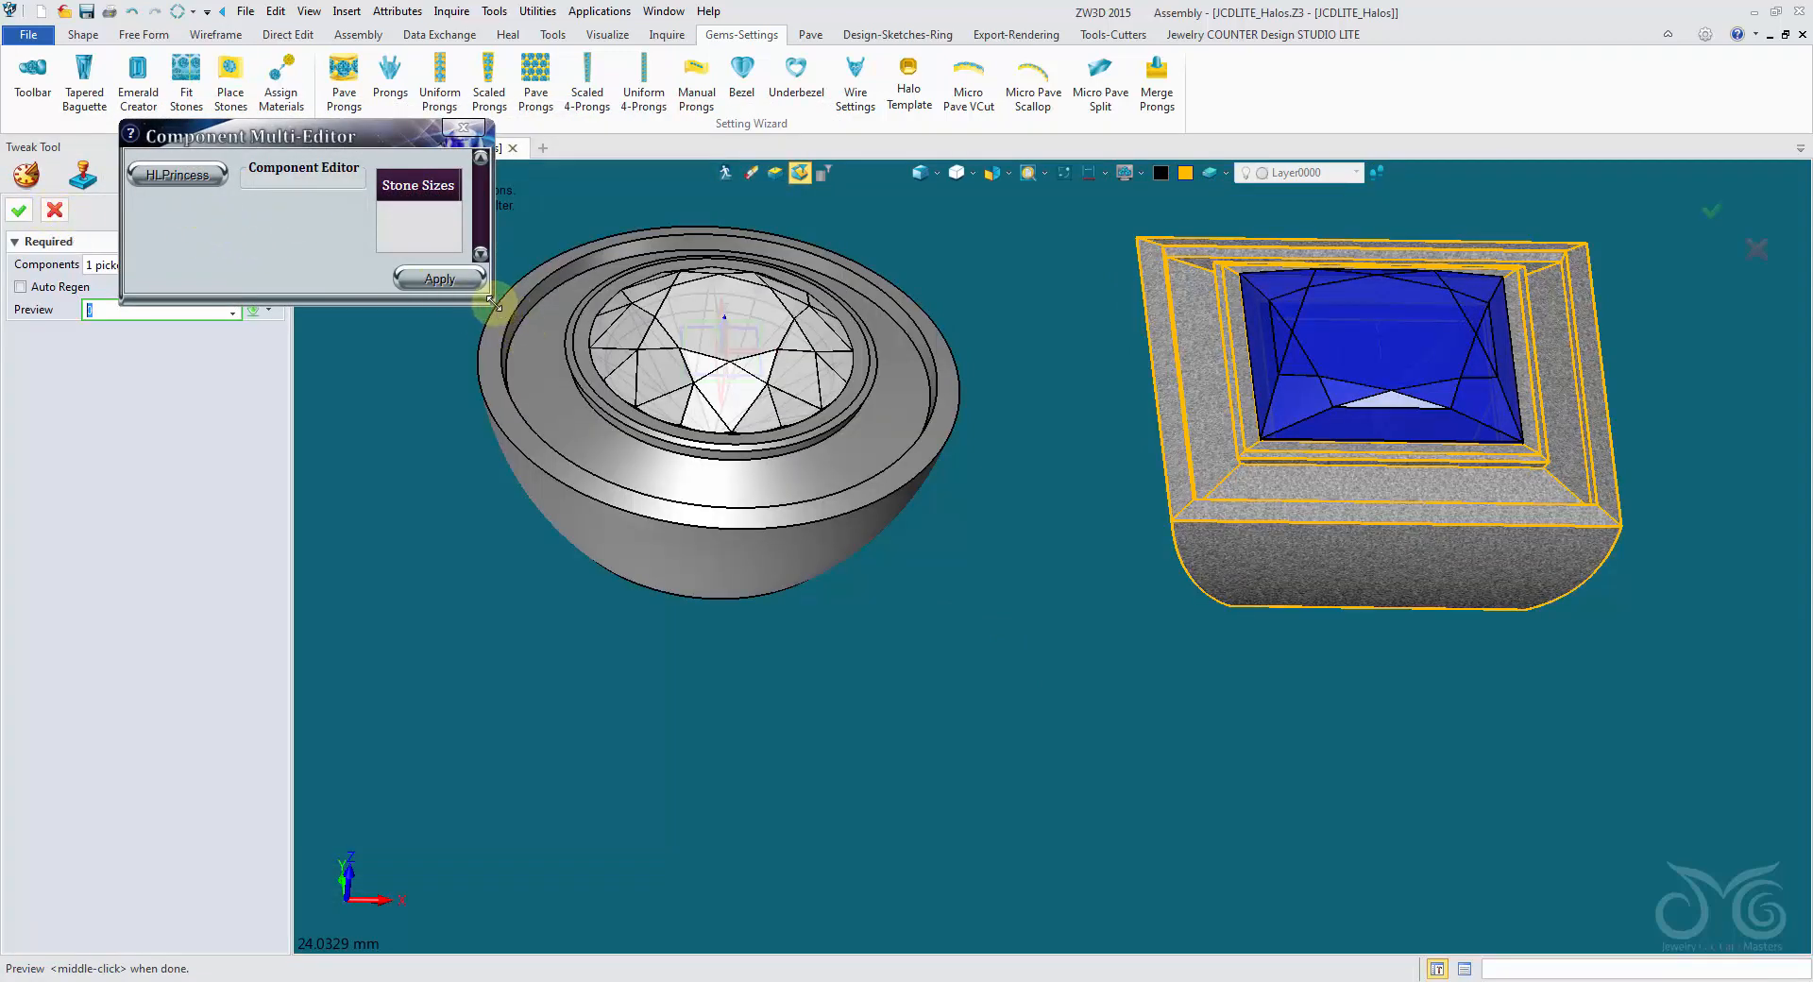
- Review the princess halo's parameters in the enlarged component editor and close the Tweak Tool
{"action": "left_click_drag", "start_coordinate": [491, 302], "coordinate": [859, 578]}
{"action": "left_click", "coordinate": [179, 174]}
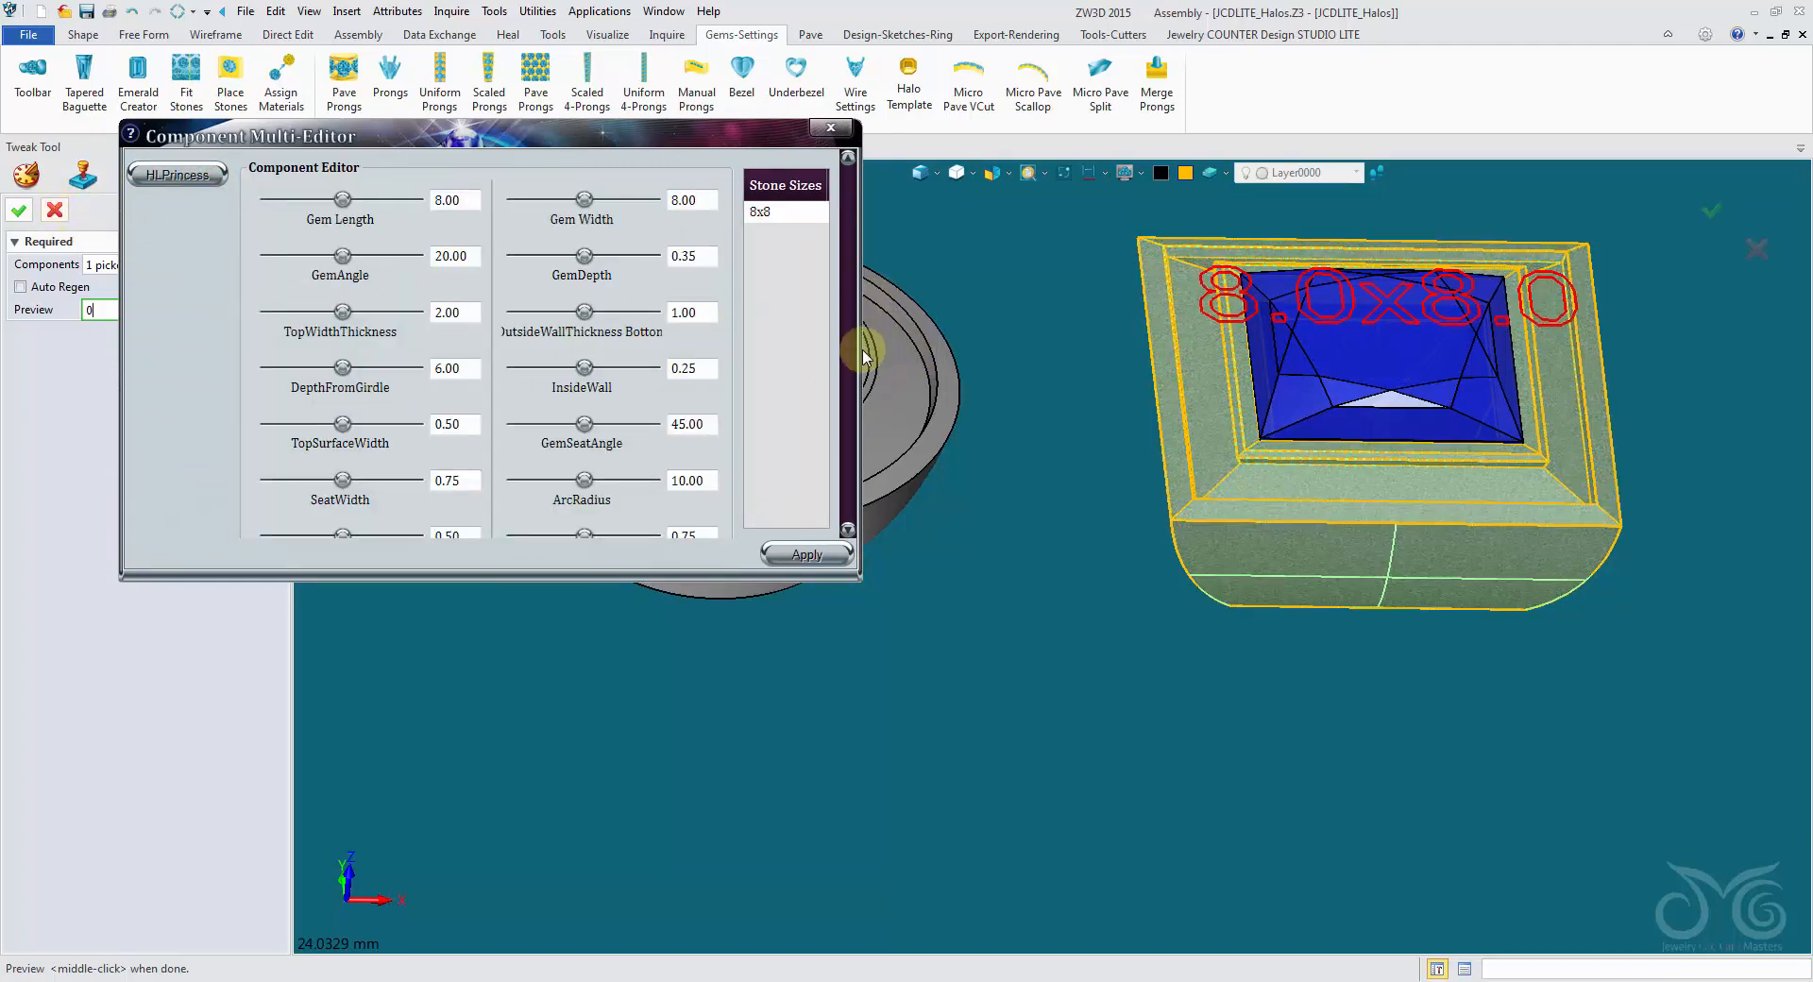
{"action": "right_click_drag", "start_coordinate": [866, 352], "coordinate": [849, 365]}
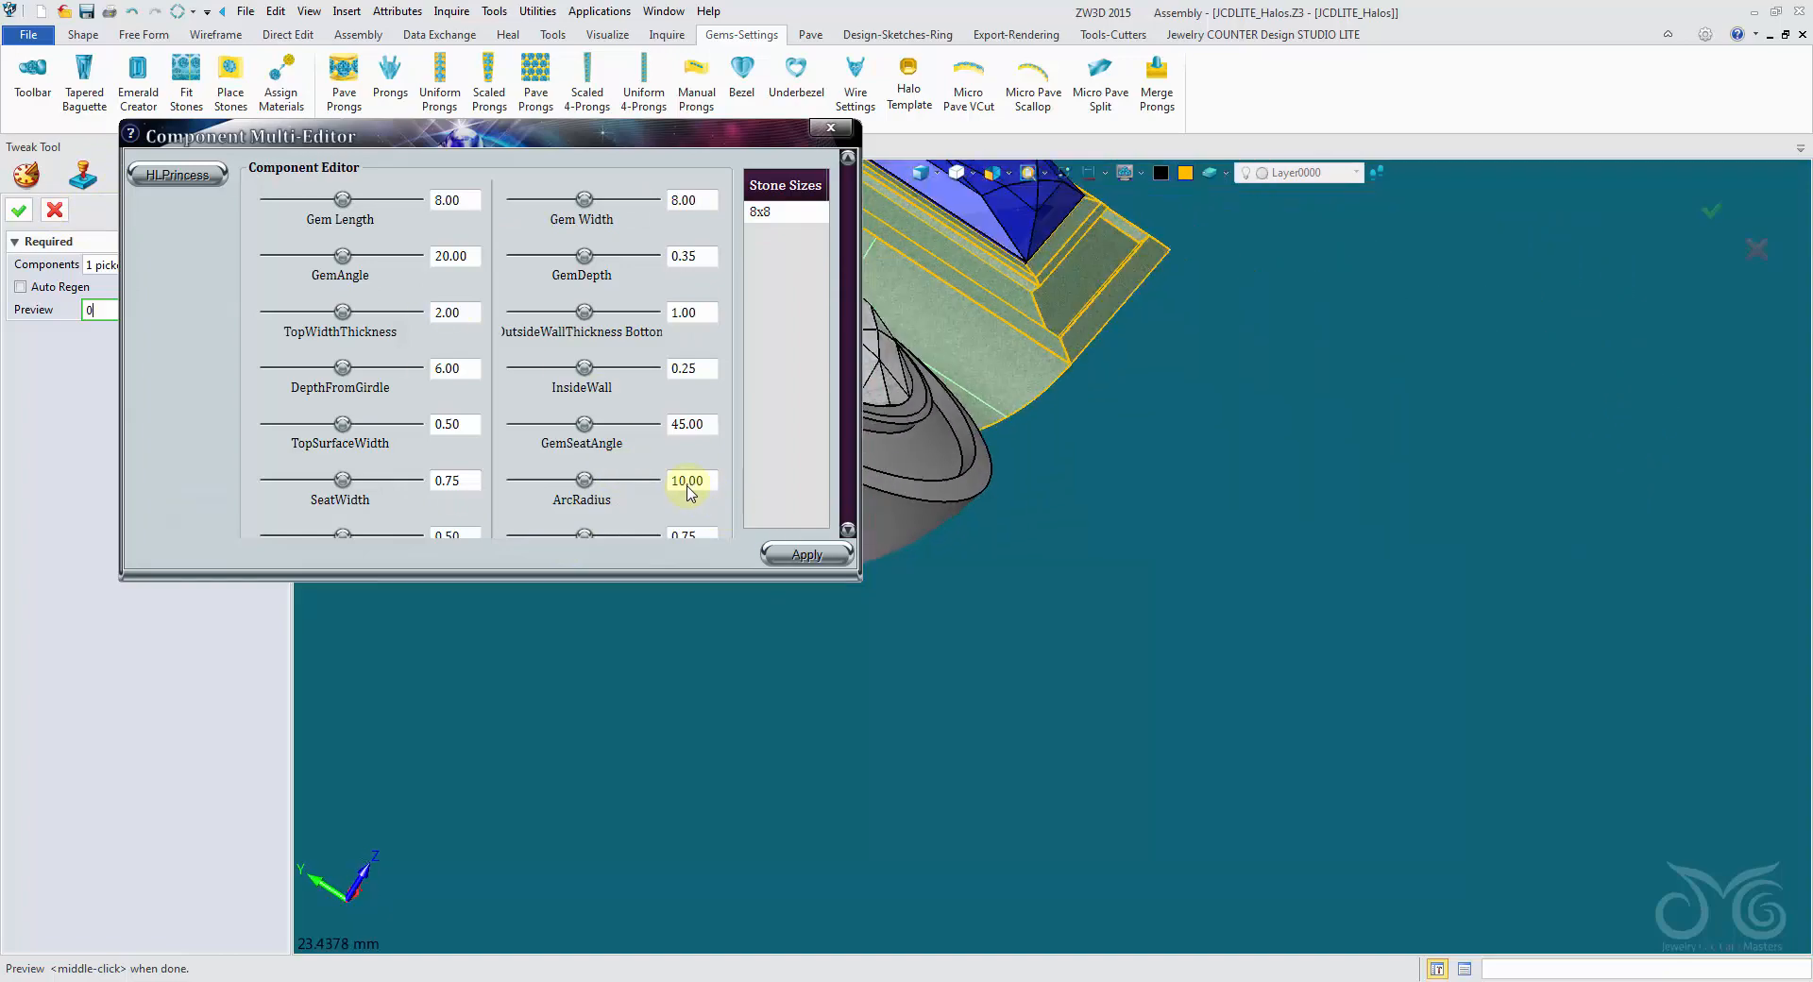
{"action": "left_click", "coordinate": [19, 210]}
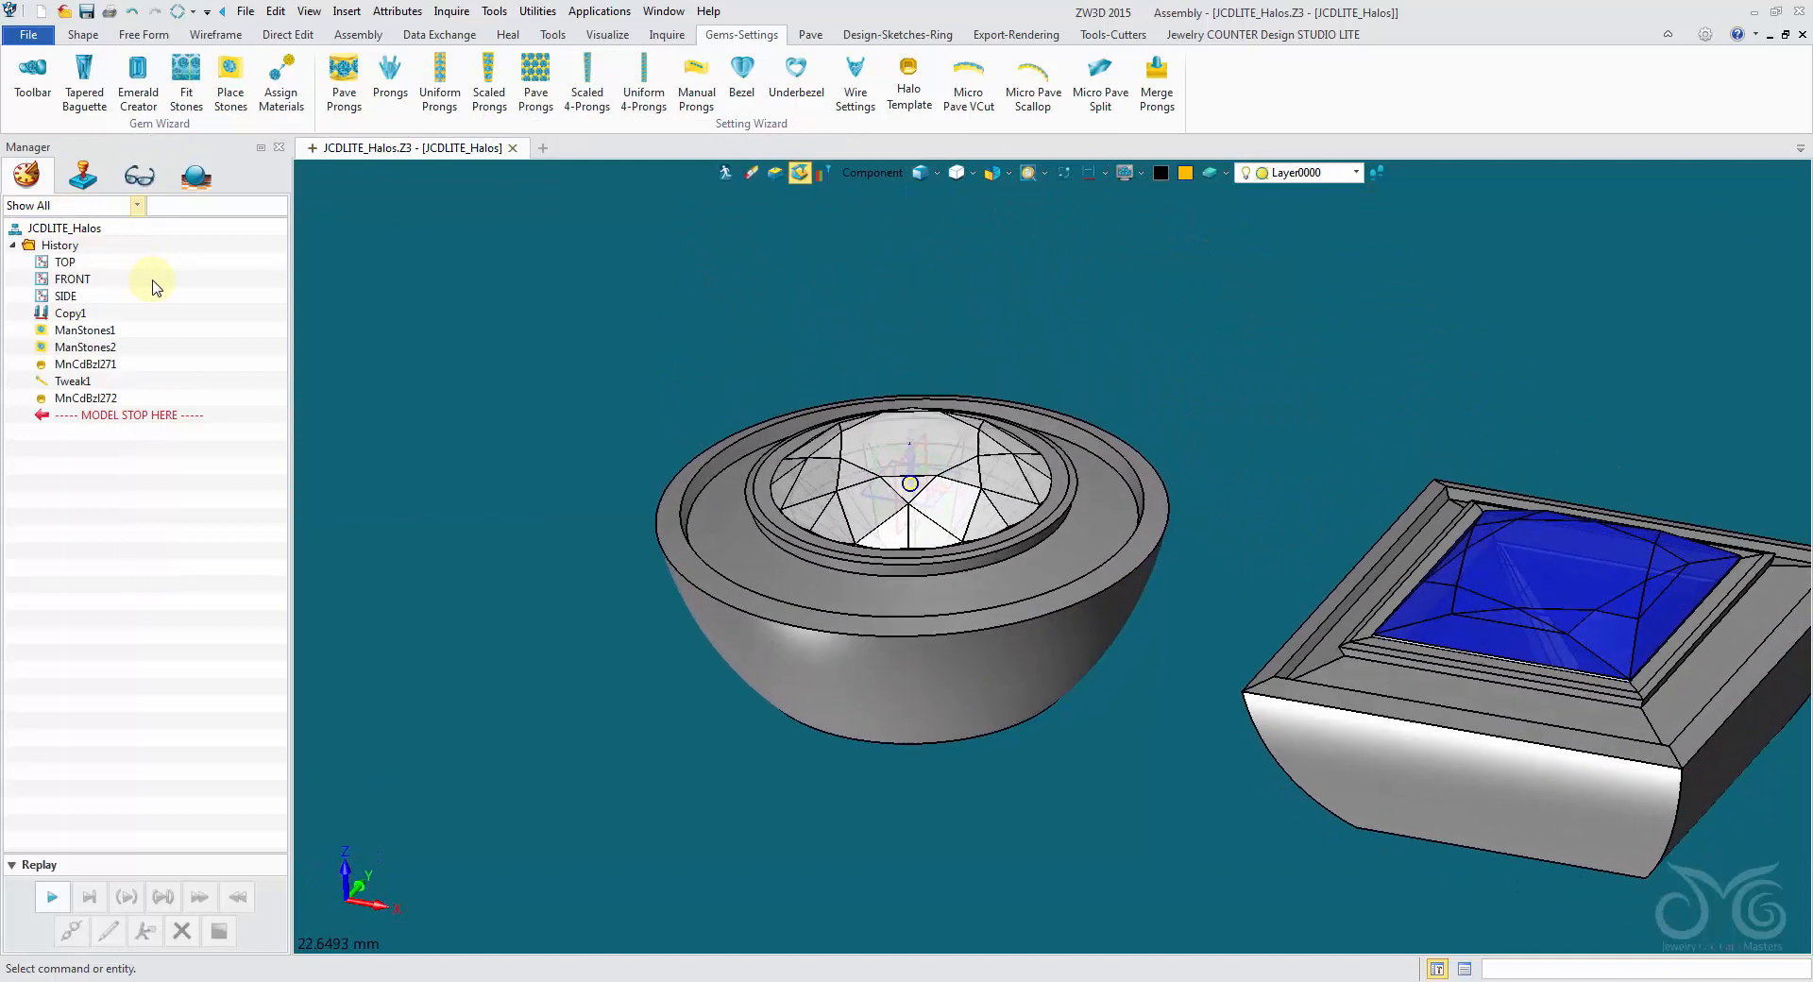
- Merge the round and princess halo components into the assembly as solid shapes
{"action": "left_click", "coordinate": [82, 38]}
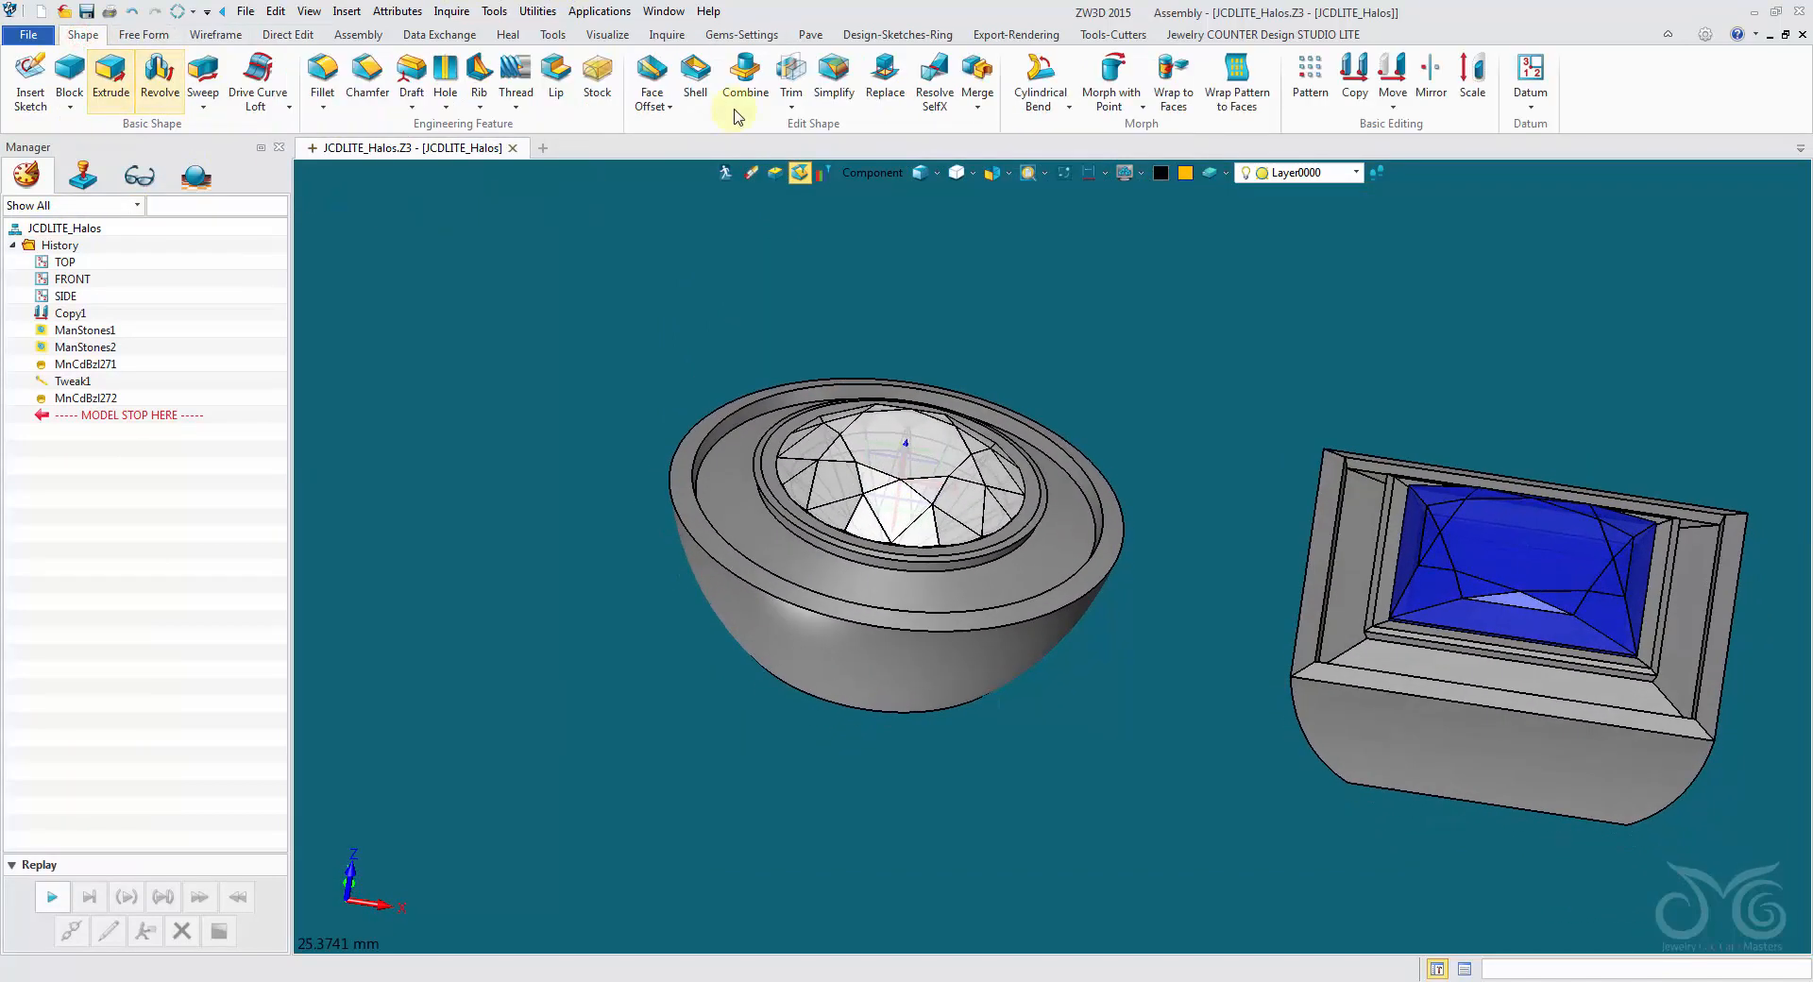
{"action": "left_click", "coordinate": [975, 95]}
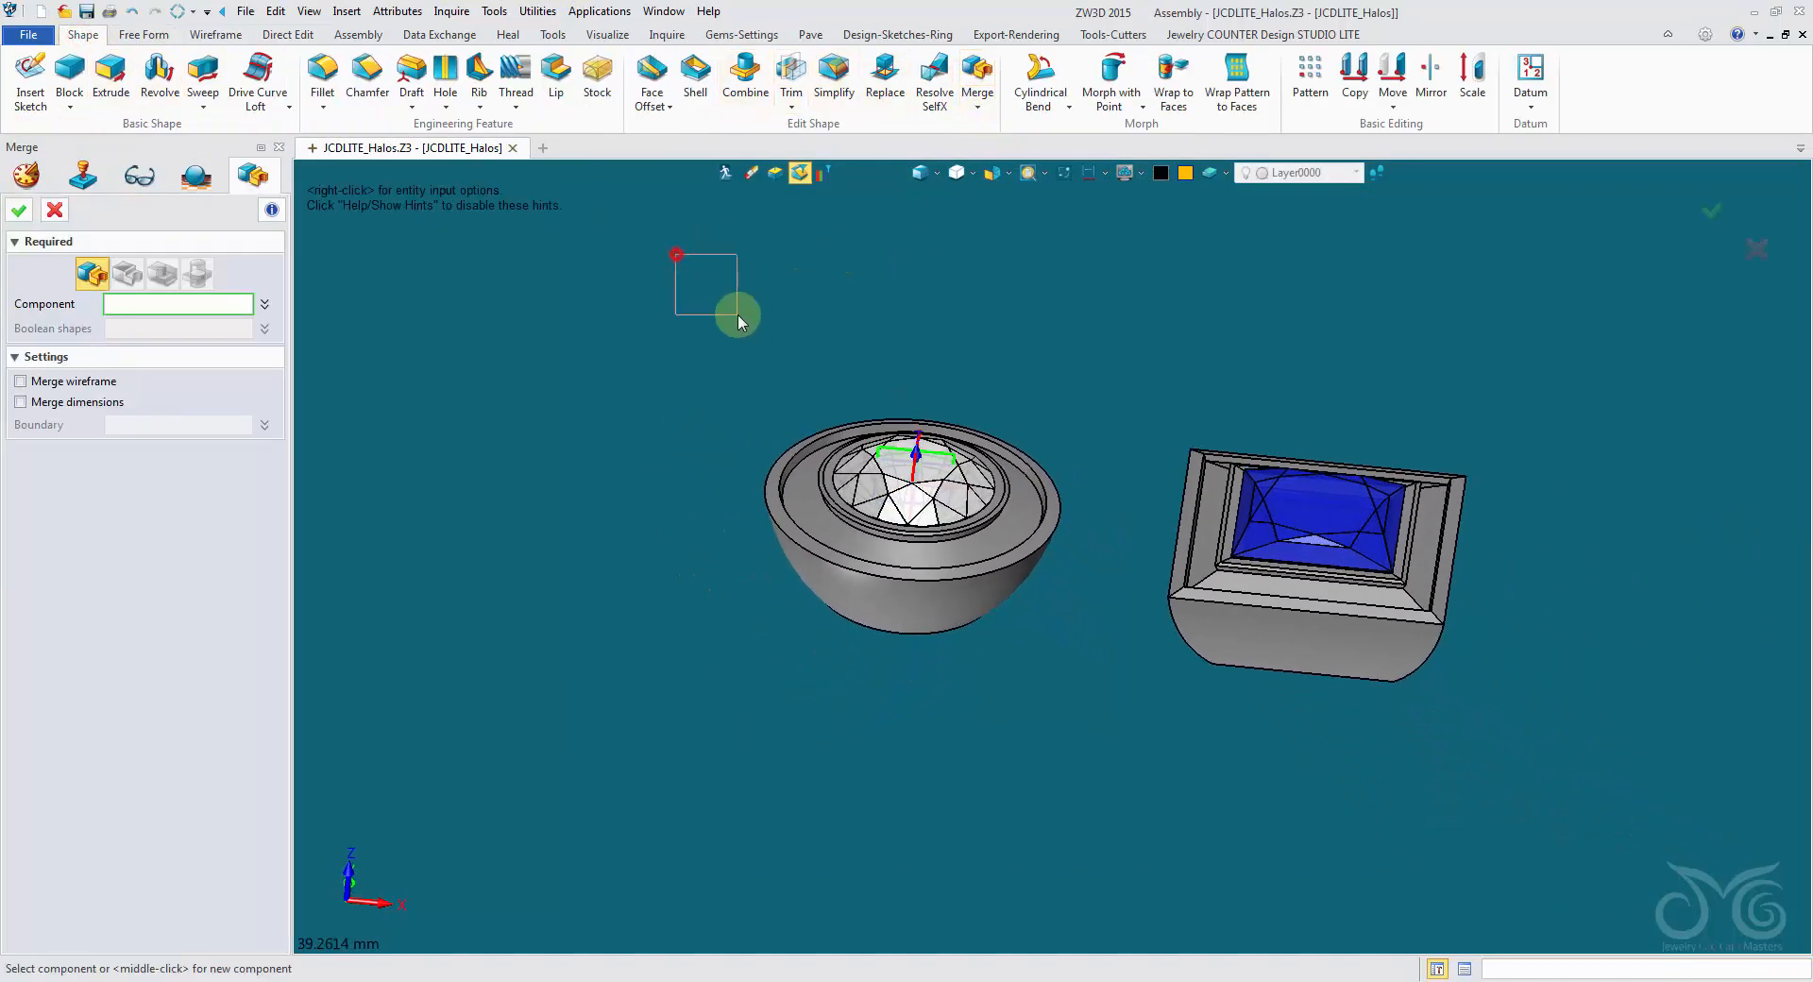
{"action": "left_click", "coordinate": [768, 435]}
{"action": "left_click", "coordinate": [1220, 623]}
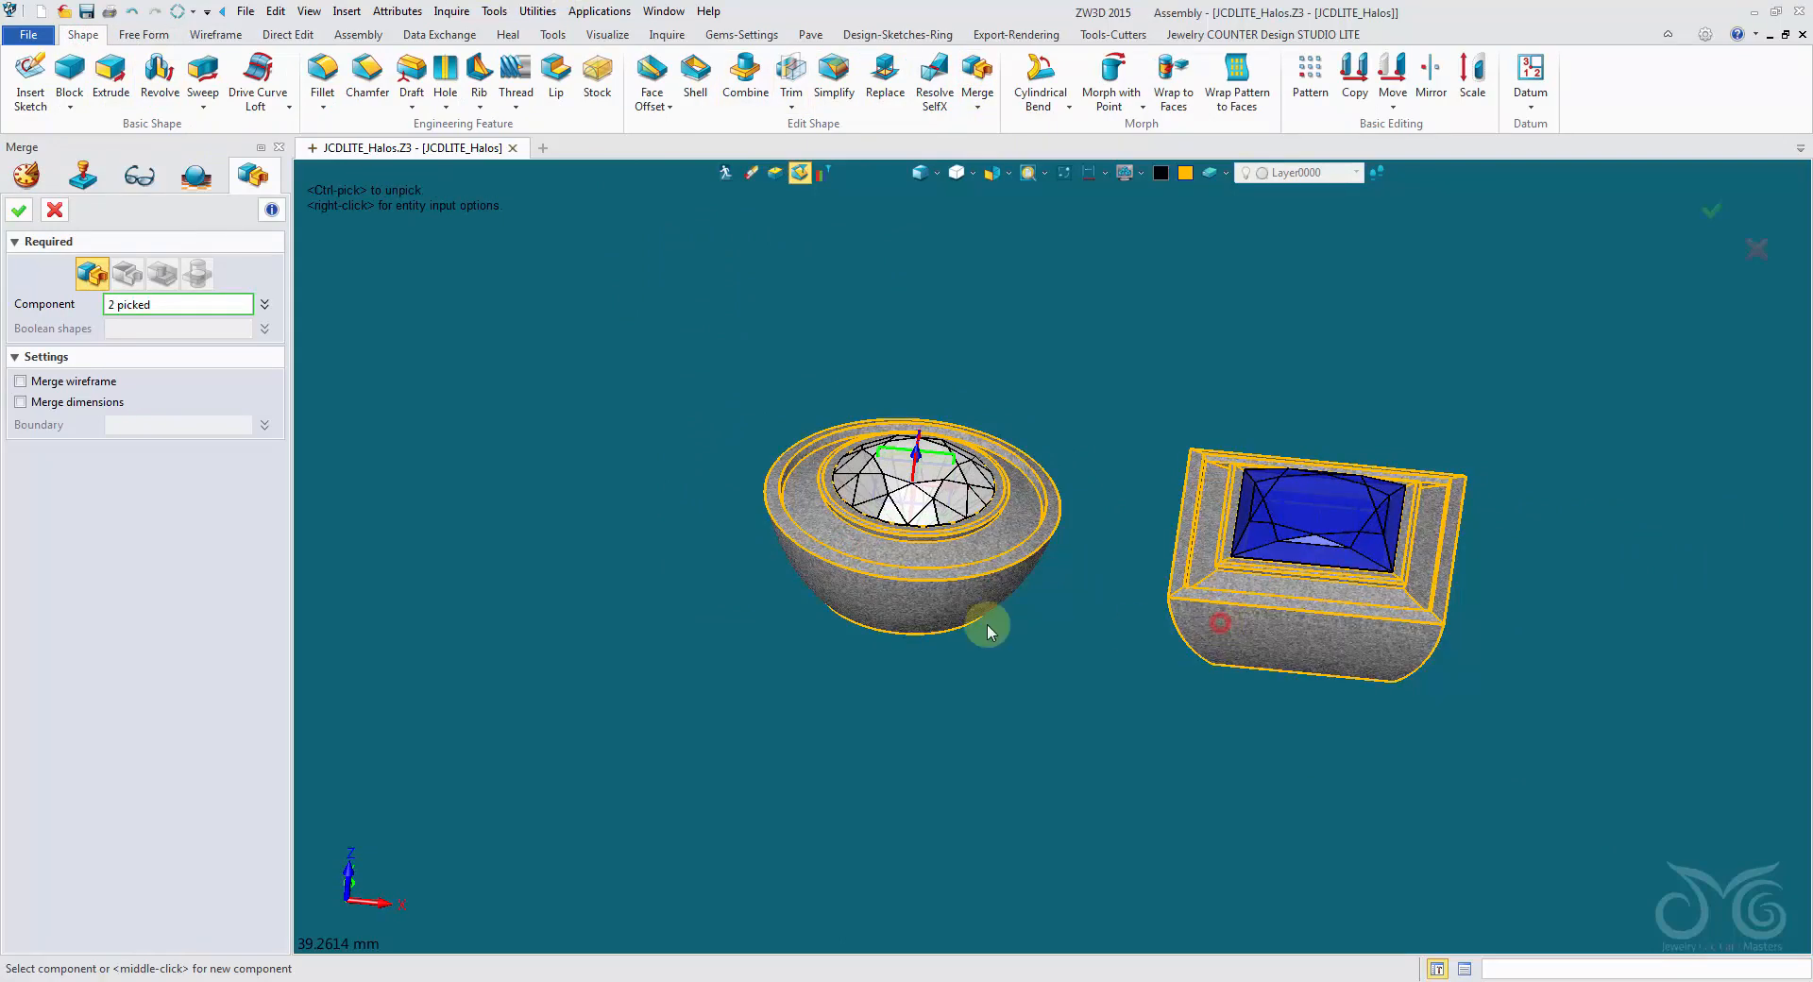
{"action": "middle_click", "coordinate": [836, 517]}
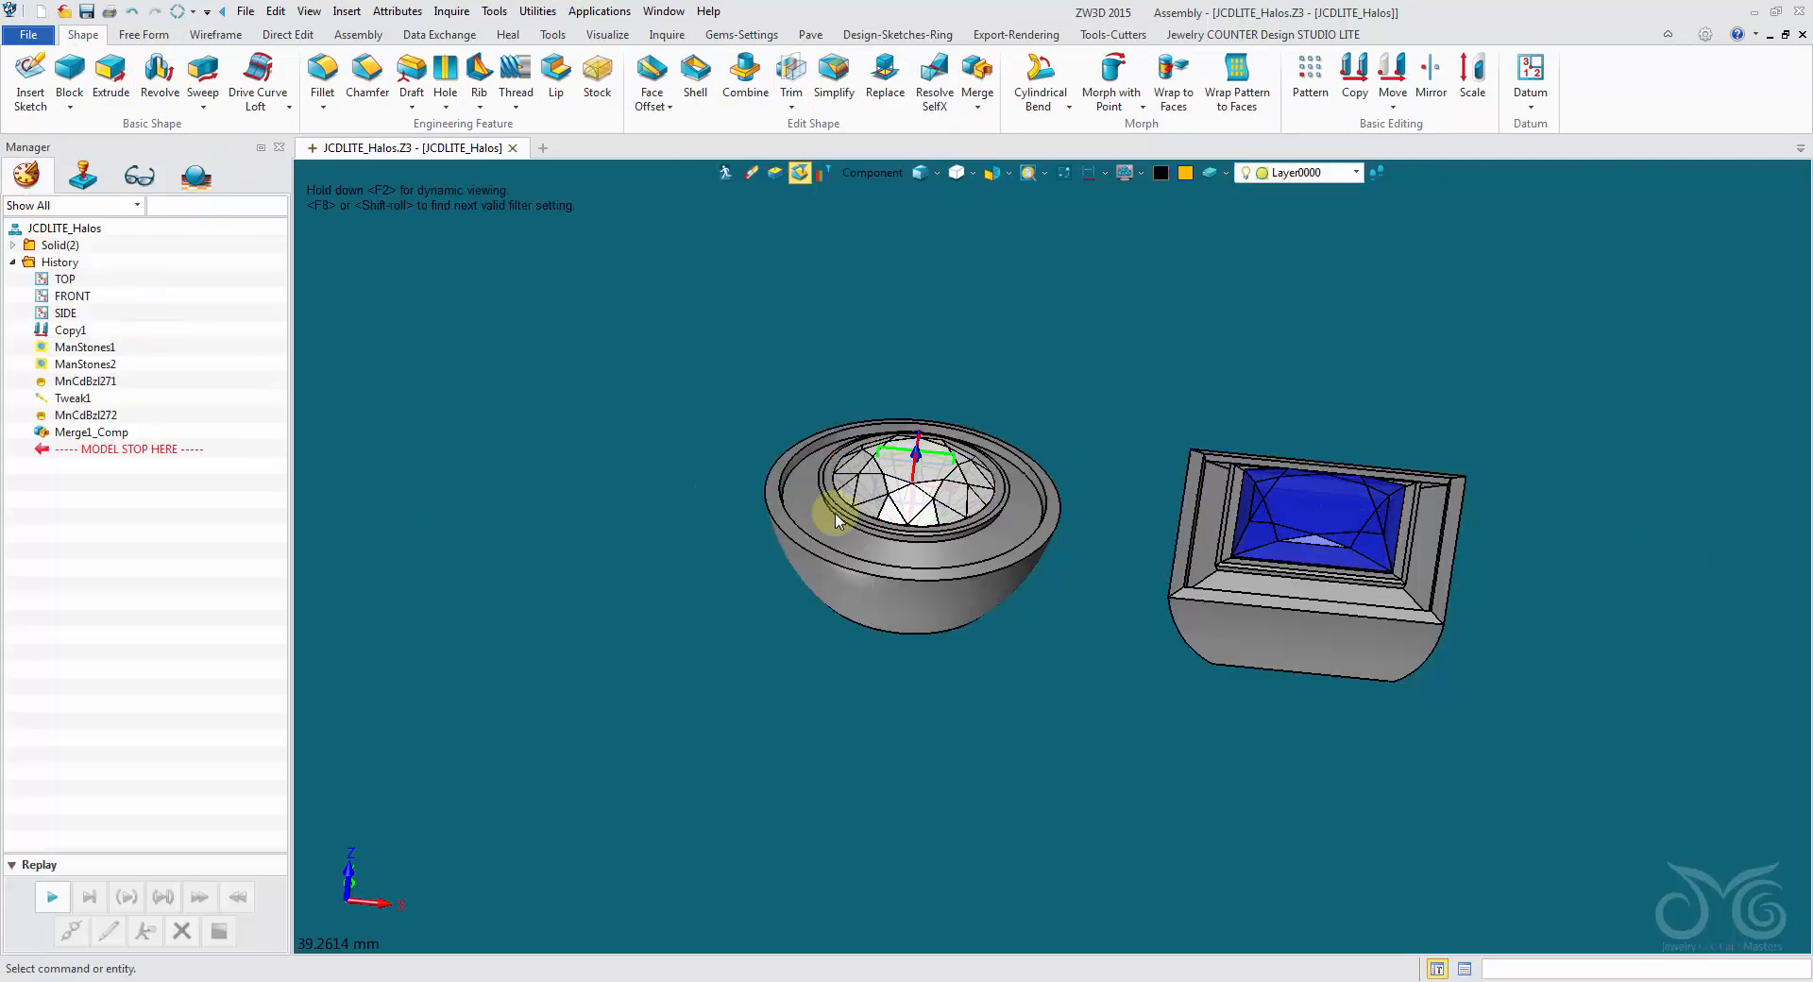
- Set the pick filter to Shape, select the merged round halo to inspect it as a solid, and clear the selection
{"action": "left_click", "coordinate": [862, 178]}
{"action": "left_click", "coordinate": [914, 351]}
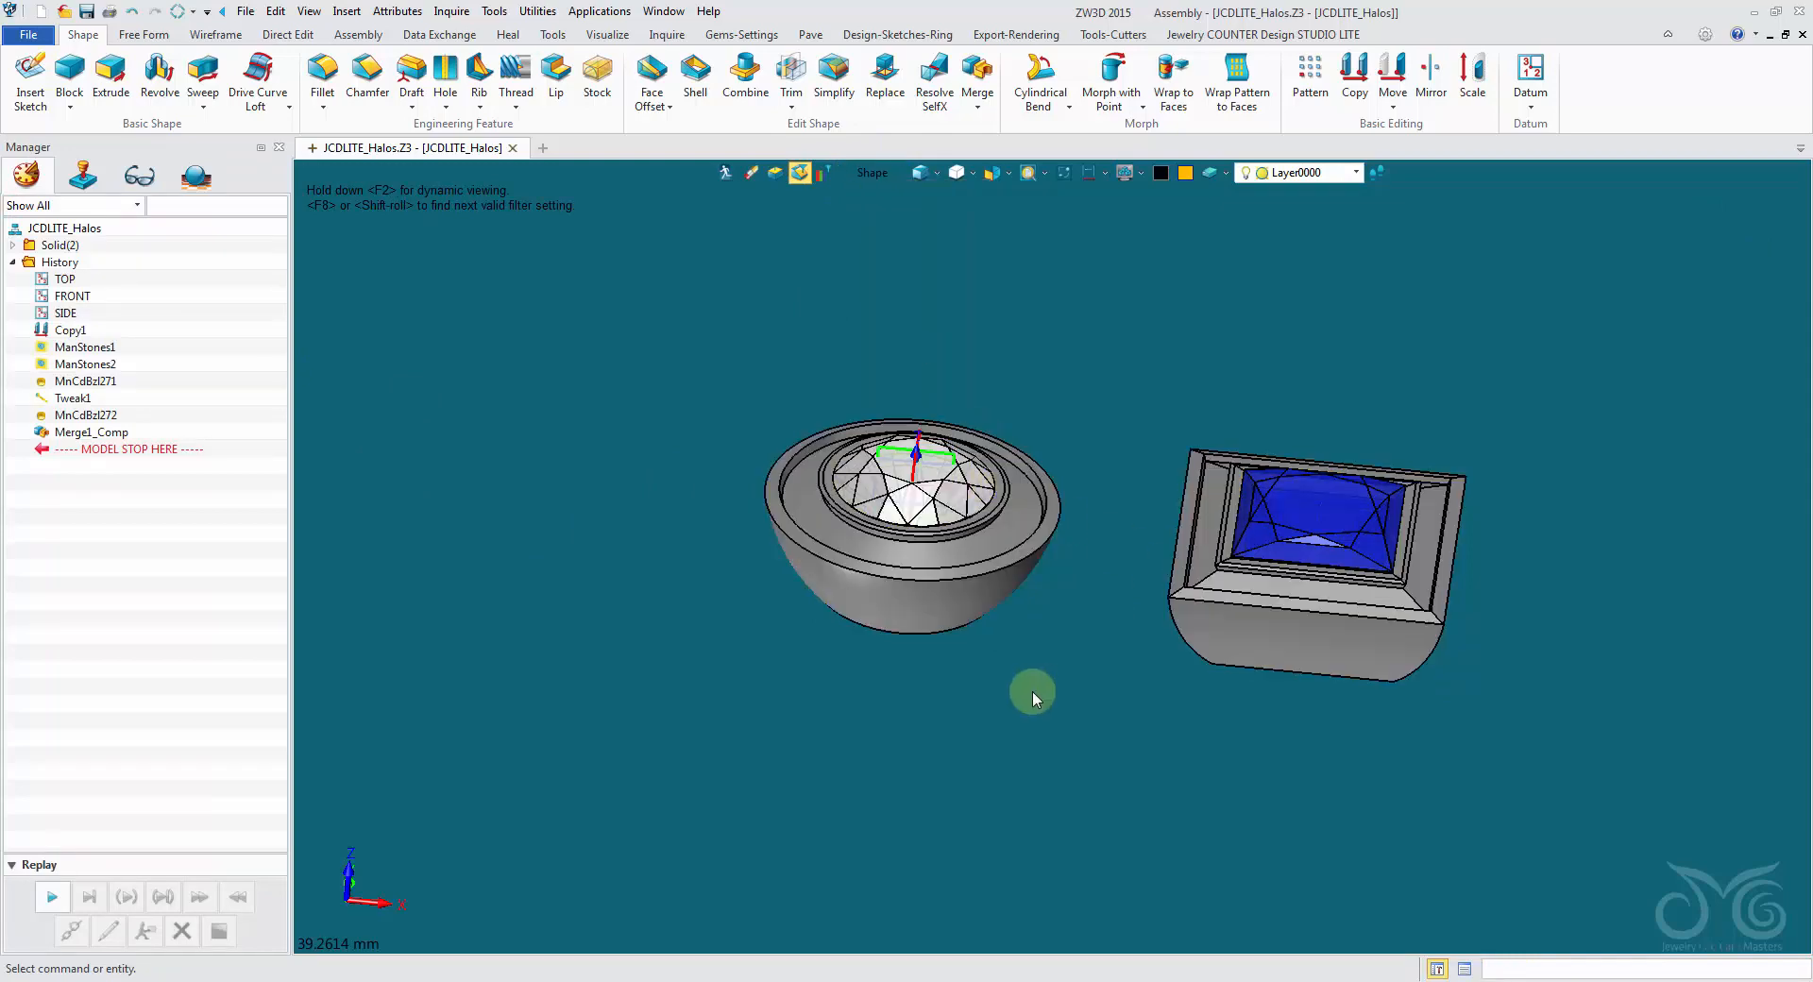
{"action": "right_click_drag", "start_coordinate": [1033, 692], "coordinate": [975, 690]}
{"action": "scroll", "coordinate": [991, 697], "scroll_direction": "up", "scroll_amount": 2}
{"action": "scroll", "coordinate": [973, 686], "scroll_direction": "up", "scroll_amount": 2}
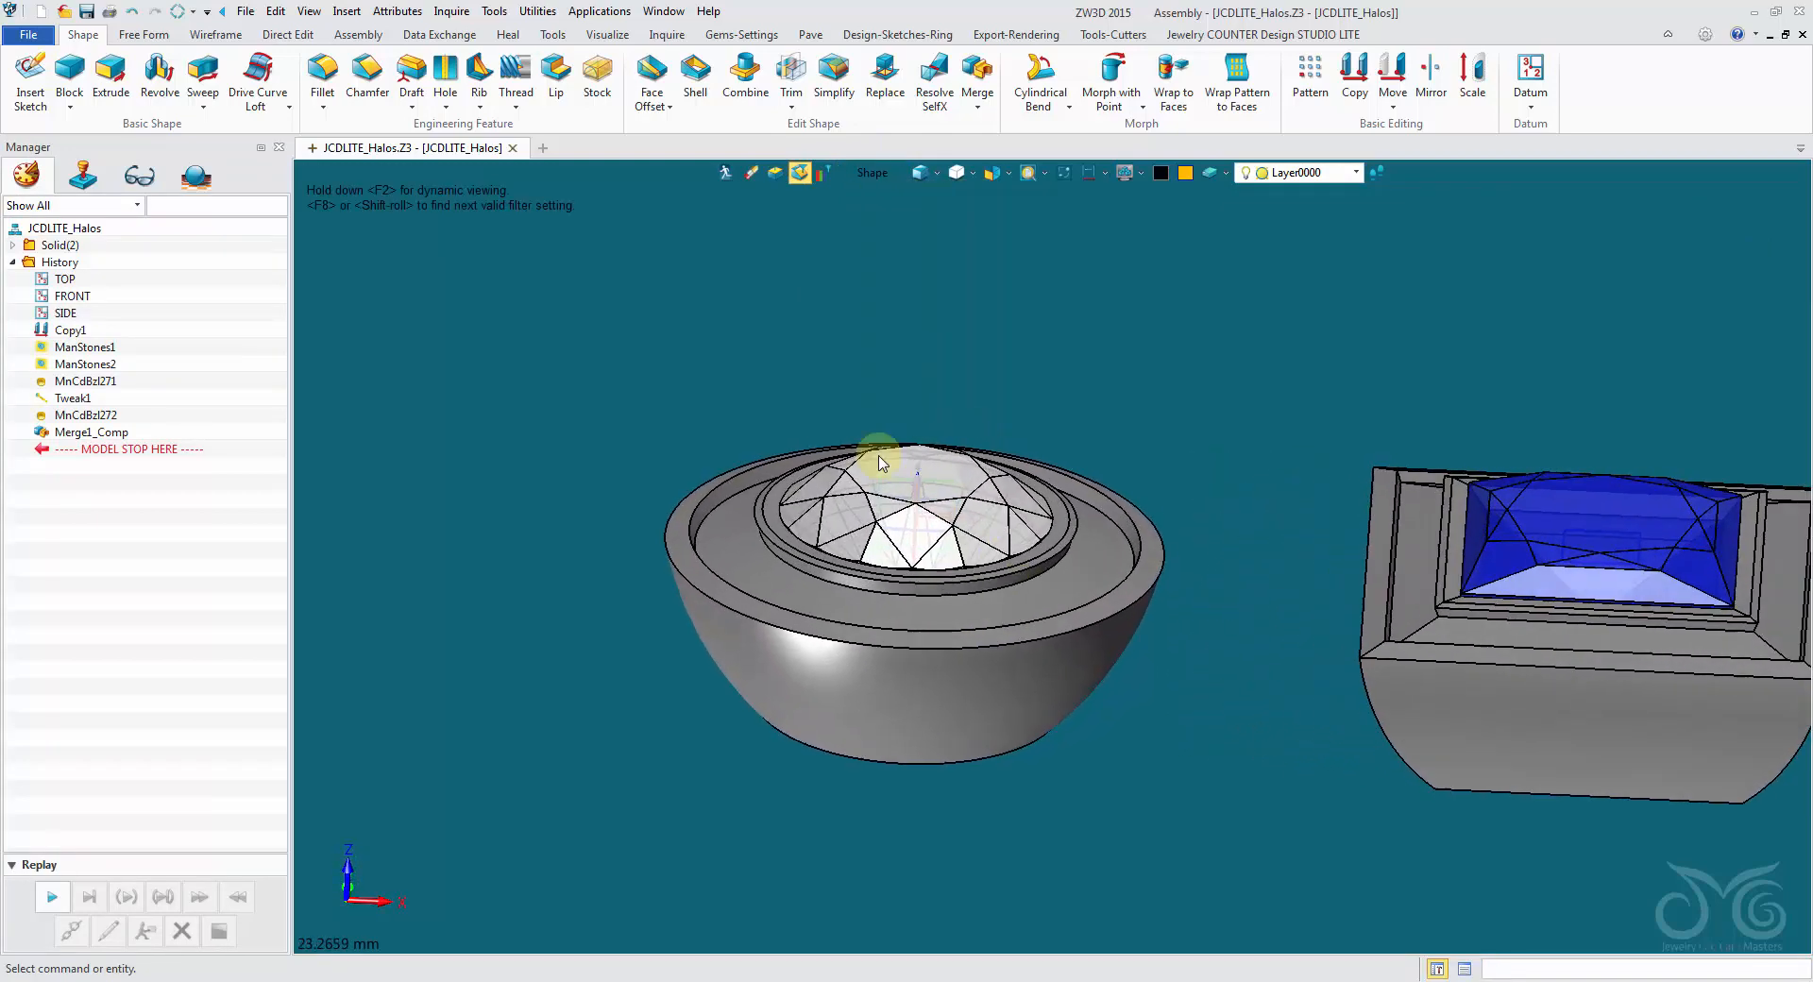
{"action": "left_click", "coordinate": [977, 565]}
{"action": "right_click_drag", "start_coordinate": [739, 500], "coordinate": [720, 494]}
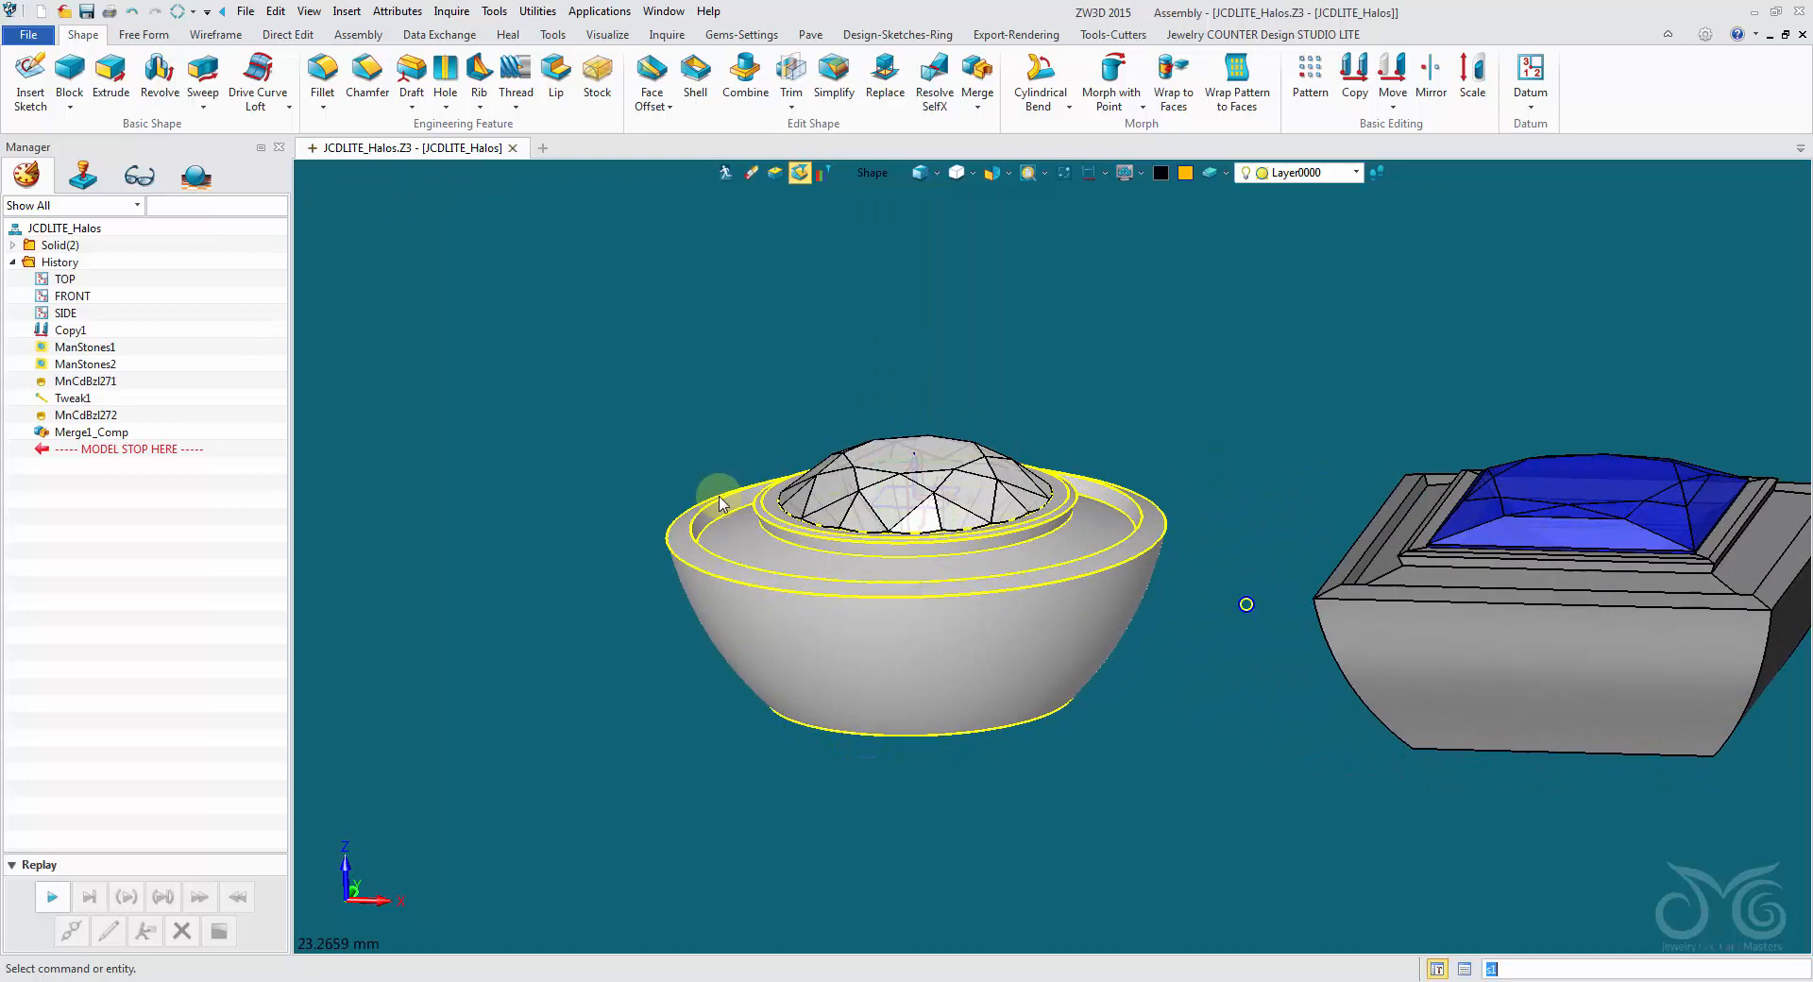
{"action": "left_click", "coordinate": [511, 307]}
{"action": "right_click_drag", "start_coordinate": [506, 292], "coordinate": [1080, 194]}
{"action": "scroll", "coordinate": [1079, 194], "scroll_direction": "up", "scroll_amount": 1}
{"action": "scroll", "coordinate": [1079, 193], "scroll_direction": "up", "scroll_amount": 1}
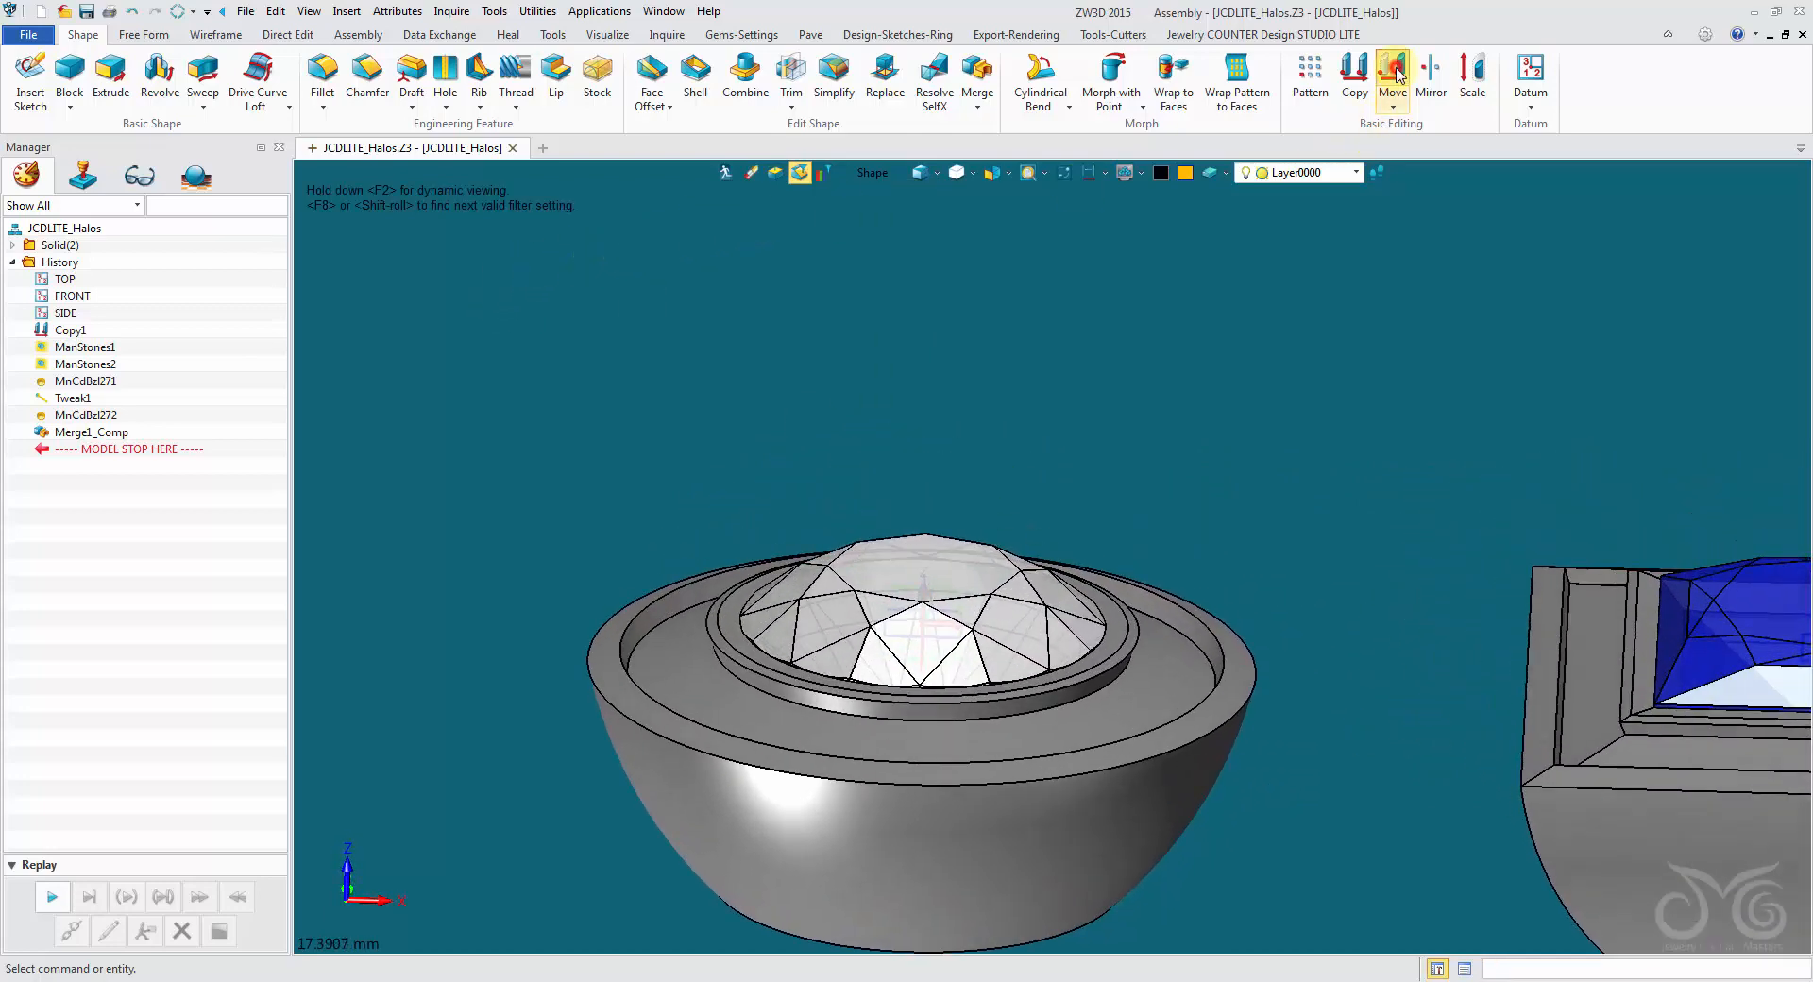
- Move the round gem component up 0.240 mm along Z with the dynamic handle, using the Component pick filter, and accept
{"action": "left_click", "coordinate": [1393, 71]}
{"action": "right_click_drag", "start_coordinate": [1189, 180], "coordinate": [887, 469]}
{"action": "left_click", "coordinate": [863, 173]}
{"action": "left_click", "coordinate": [916, 309]}
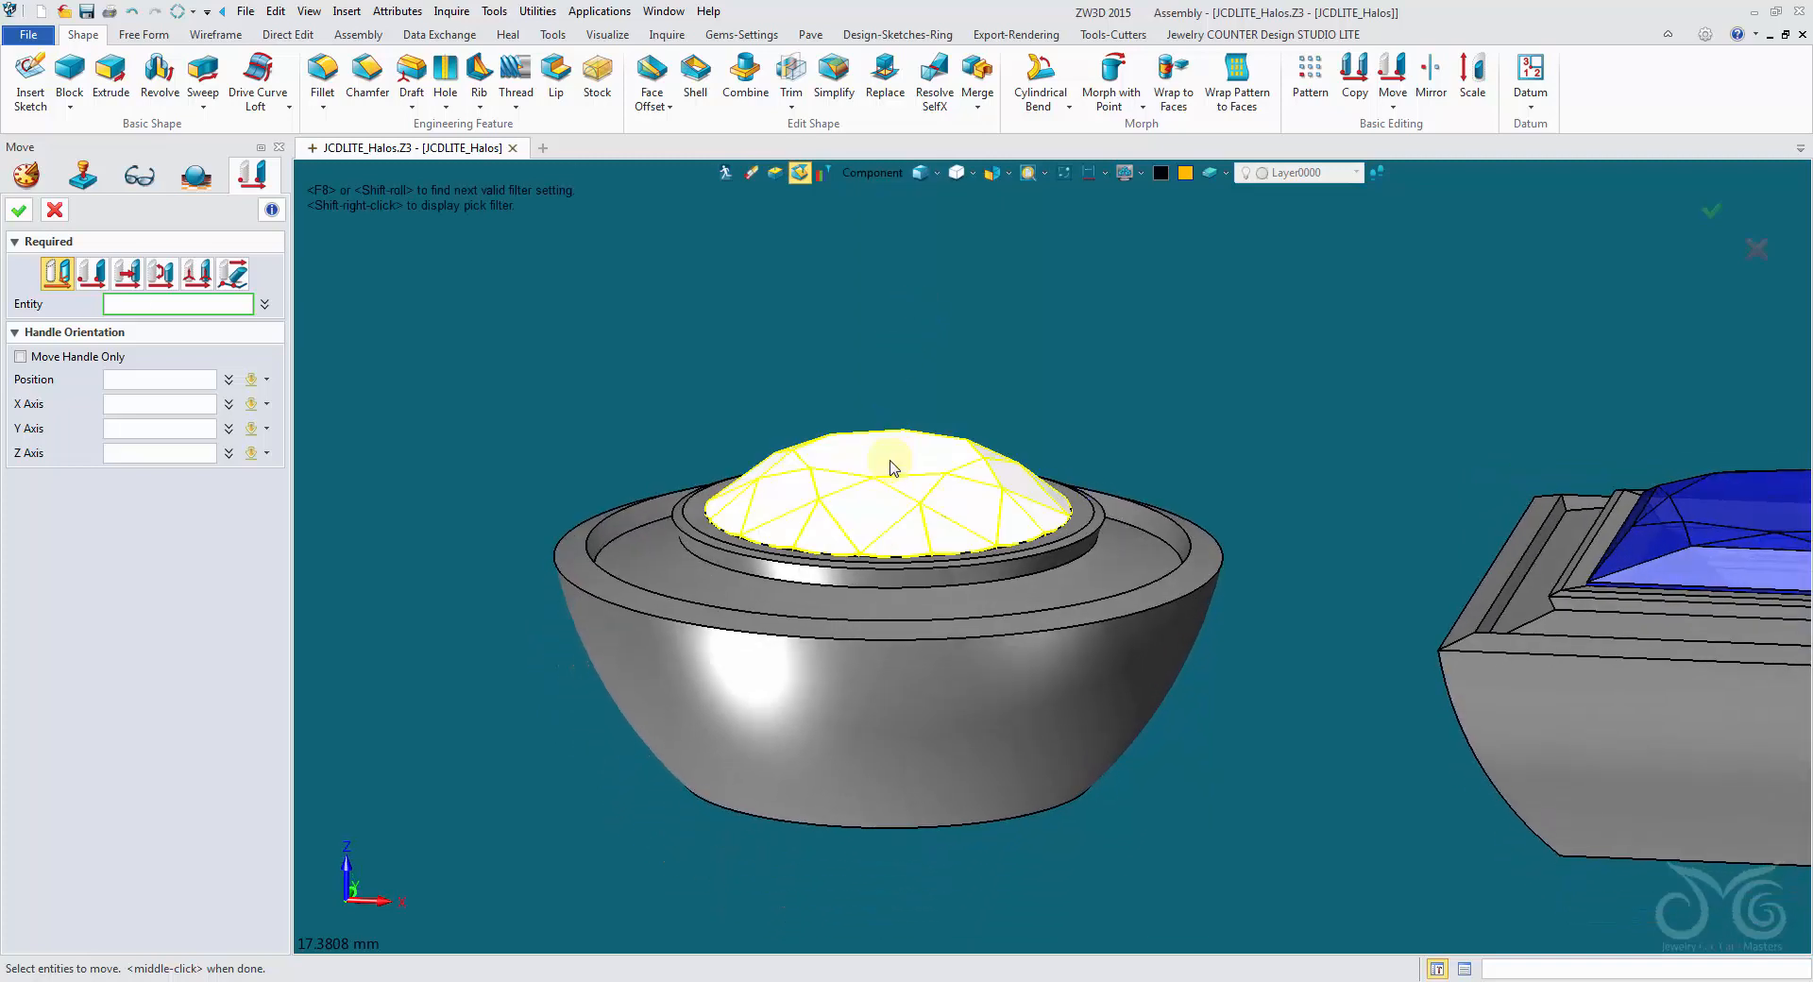
{"action": "left_click", "coordinate": [888, 469]}
{"action": "scroll", "coordinate": [342, 379], "scroll_direction": "down", "scroll_amount": 3}
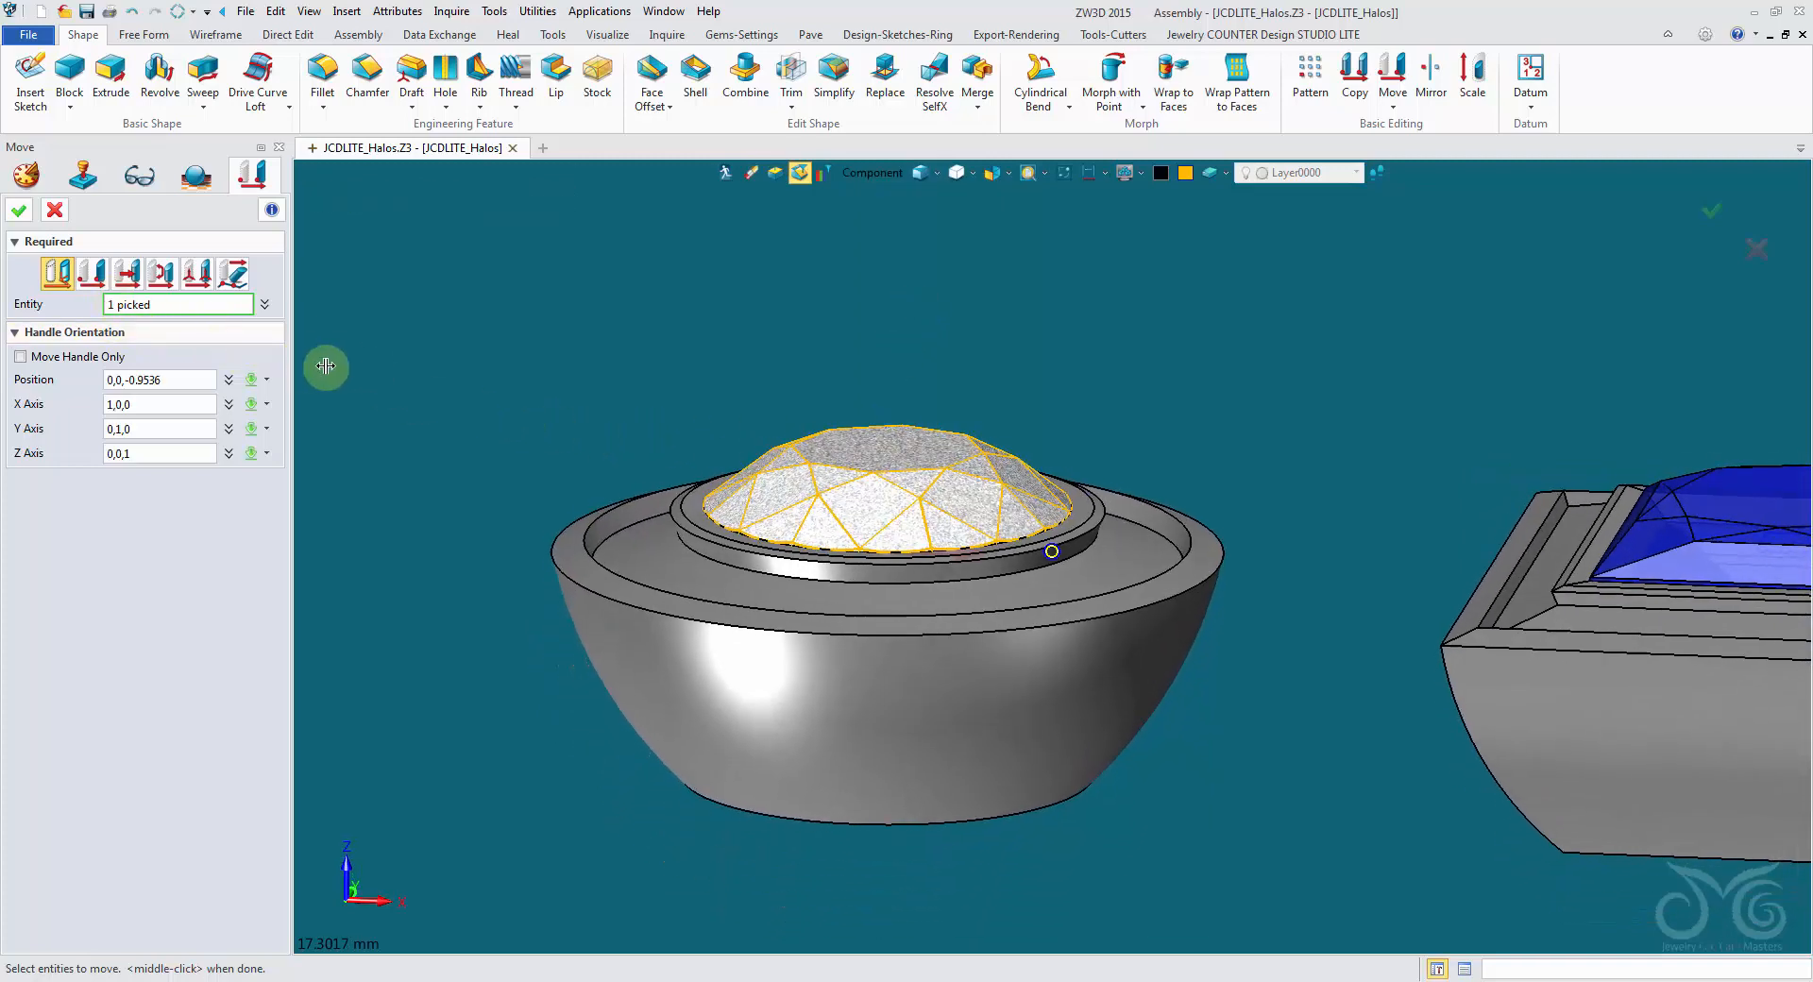
{"action": "left_click", "coordinate": [670, 402]}
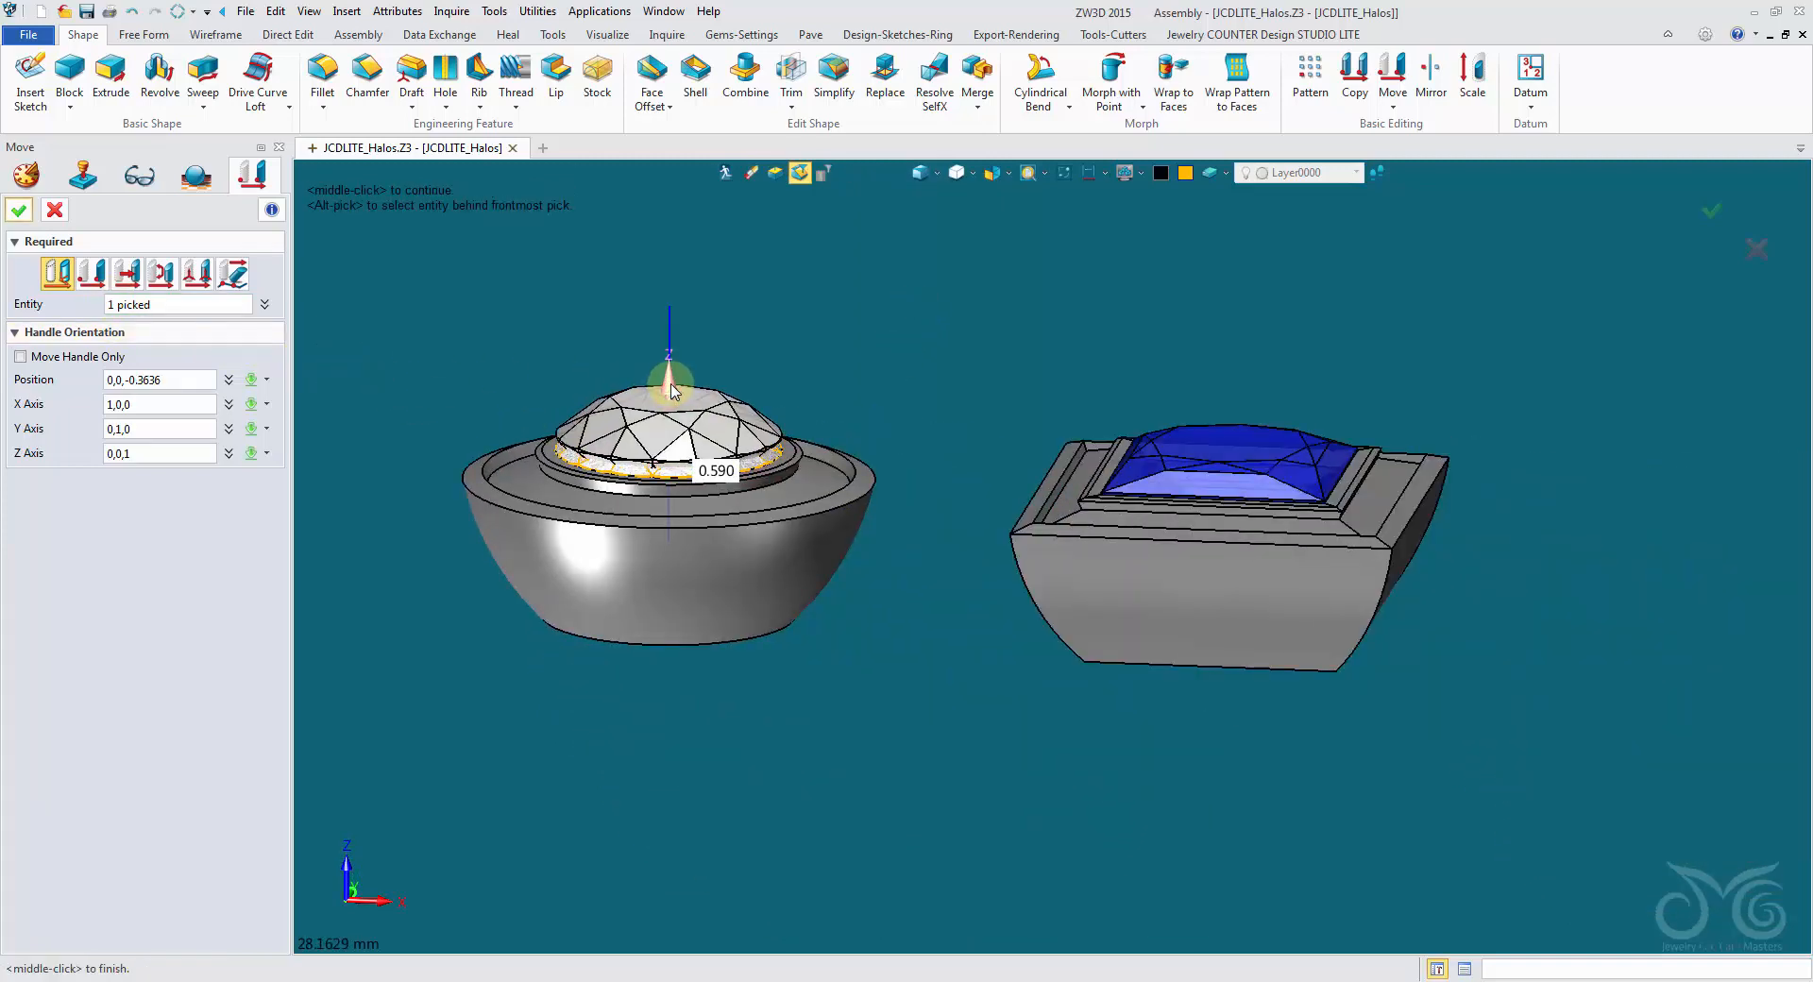
{"action": "left_click_drag", "start_coordinate": [669, 393], "coordinate": [672, 397]}
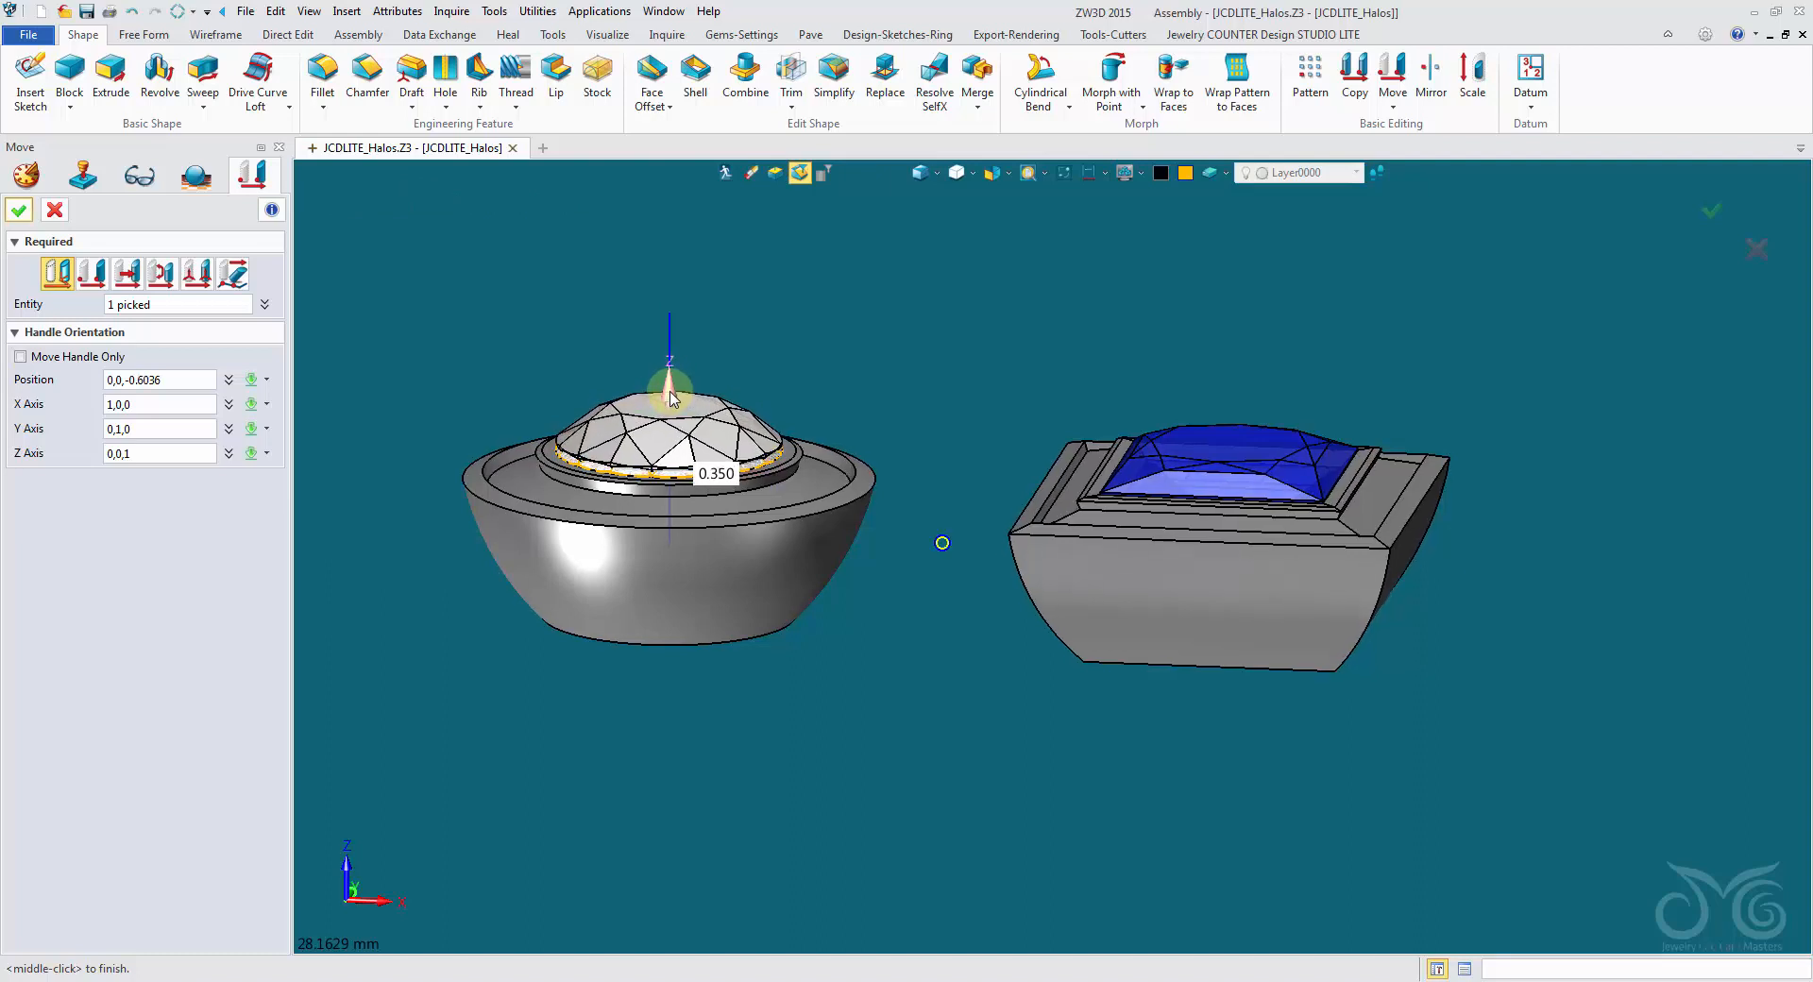
{"action": "right_click_drag", "start_coordinate": [670, 398], "coordinate": [670, 398]}
{"action": "left_click_drag", "start_coordinate": [670, 399], "coordinate": [670, 402]}
{"action": "right_click_drag", "start_coordinate": [670, 401], "coordinate": [649, 388]}
{"action": "scroll", "coordinate": [671, 399], "scroll_direction": "up", "scroll_amount": 4}
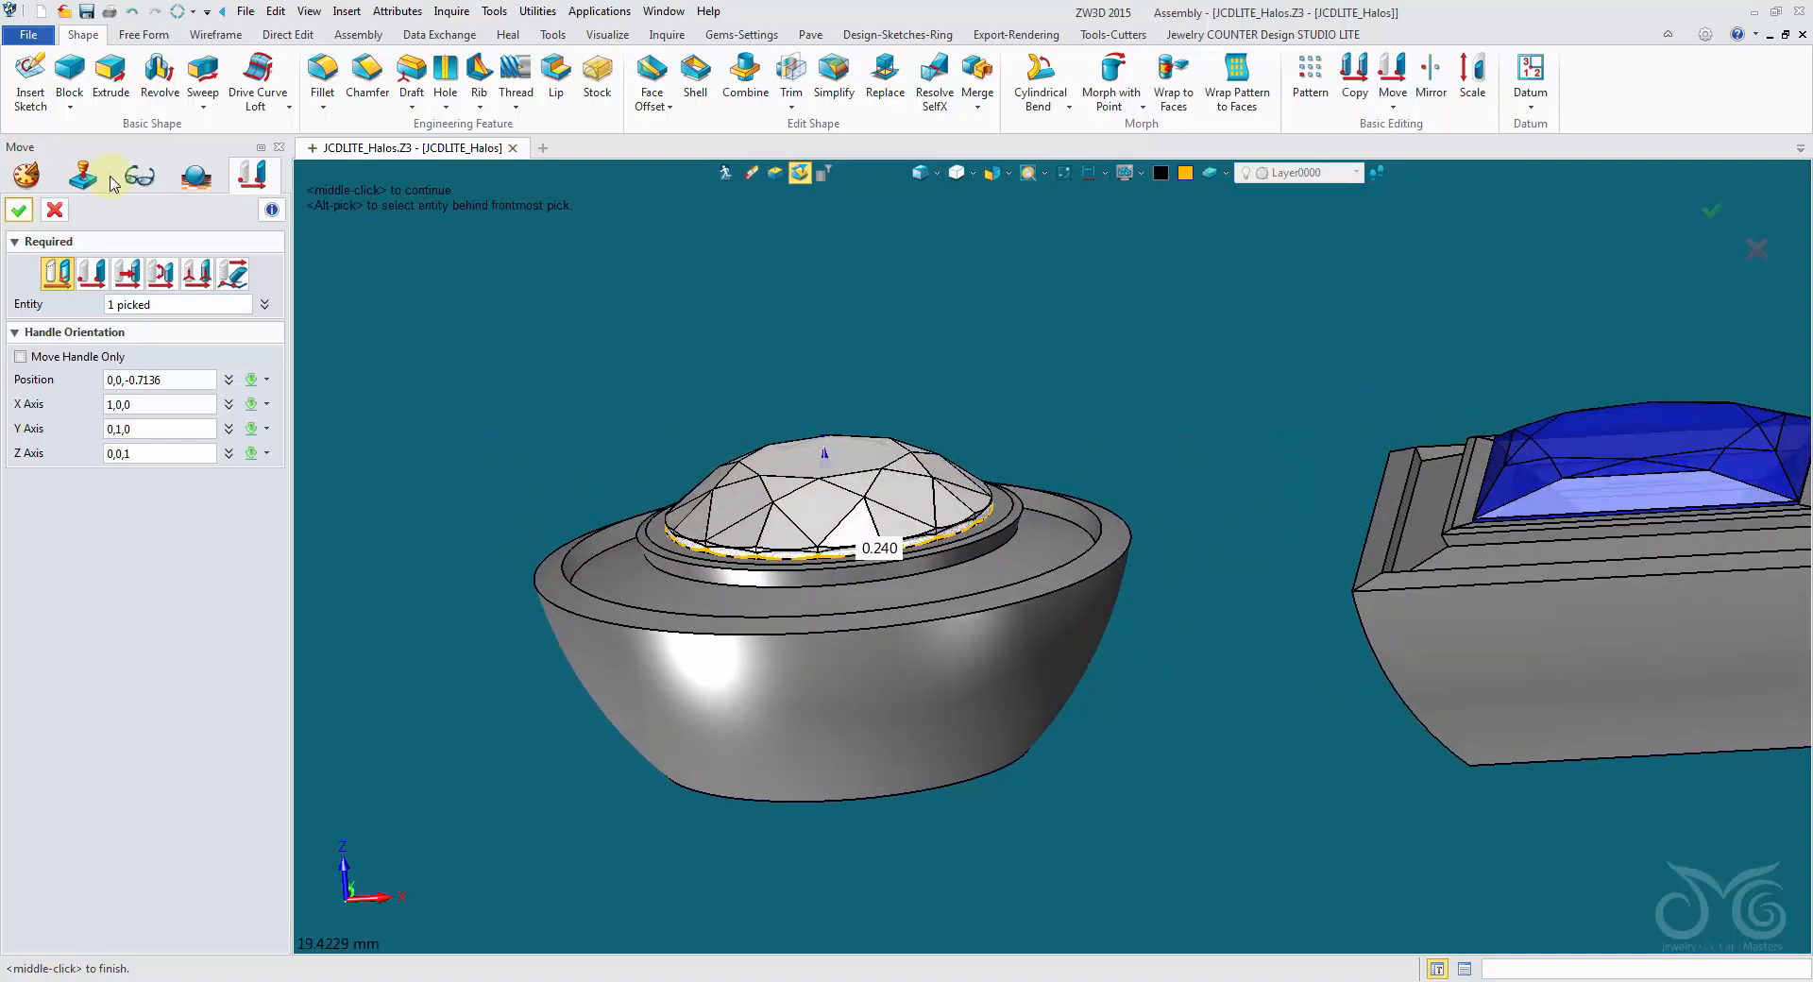
{"action": "left_click", "coordinate": [18, 209]}
{"action": "right_click_drag", "start_coordinate": [558, 422], "coordinate": [680, 416]}
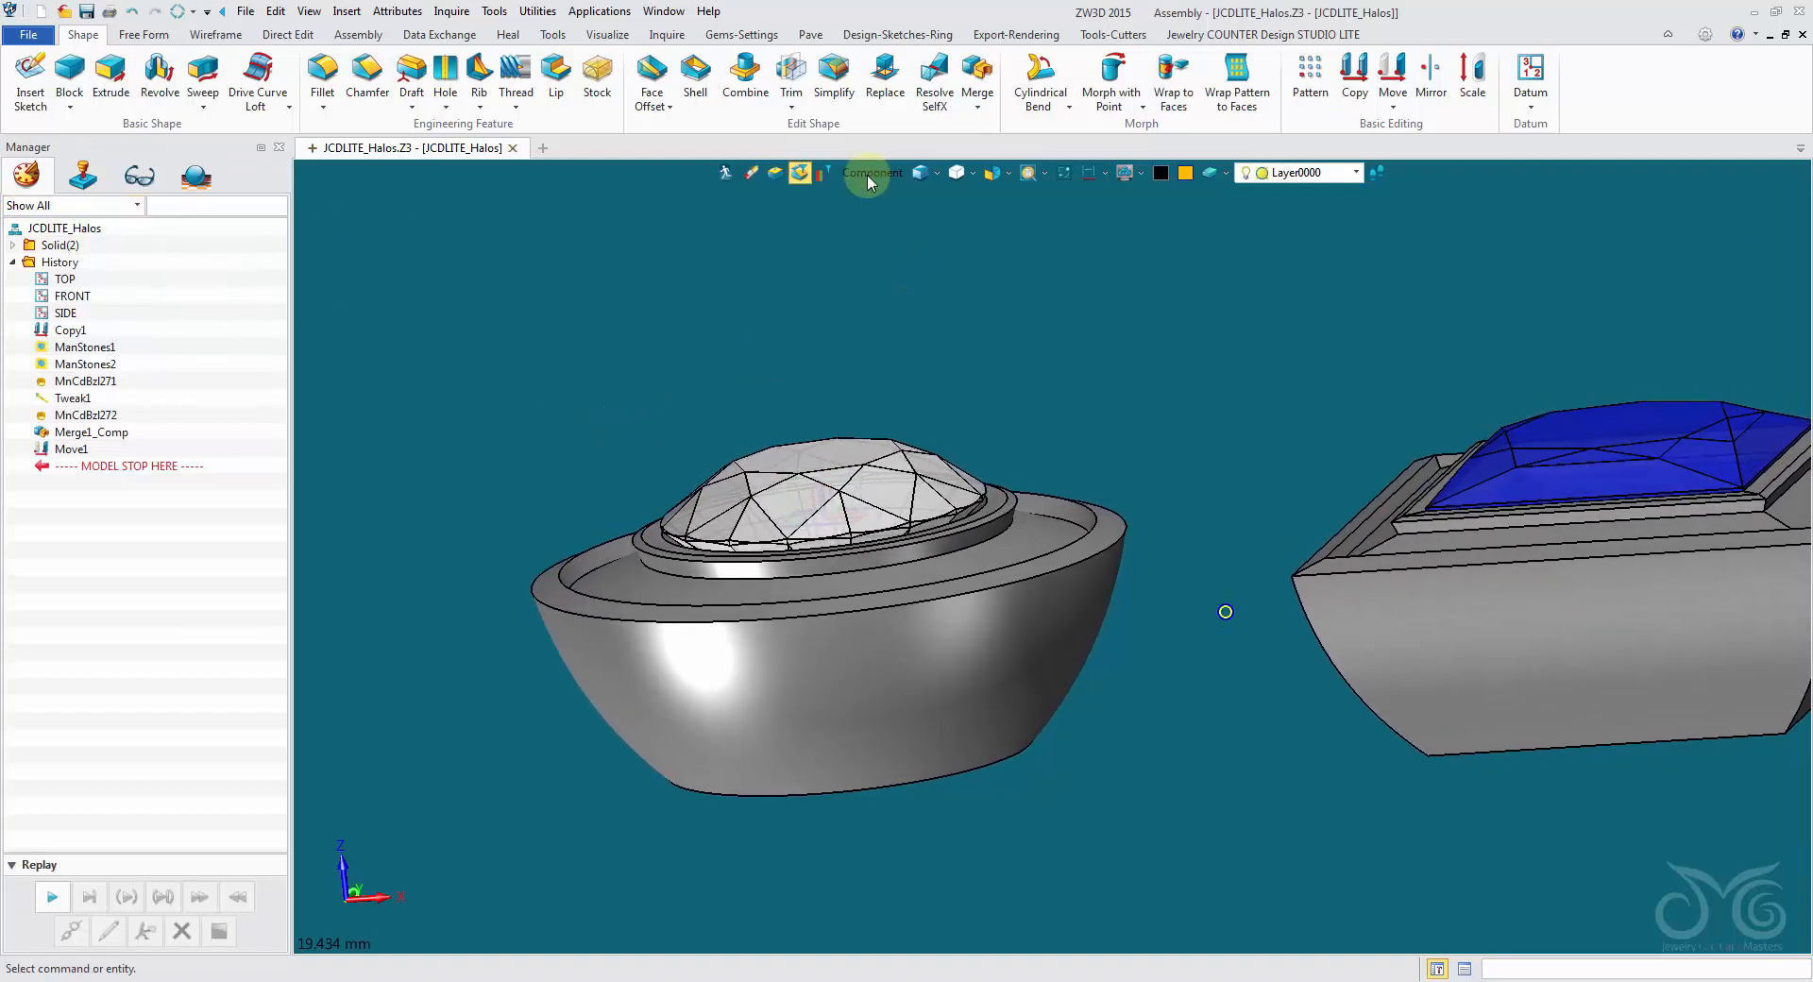
- Start a round Bezel setting with a gem length of 8 and position it at the round gem's centre, using wireframe display to pick the point
{"action": "left_click", "coordinate": [754, 36]}
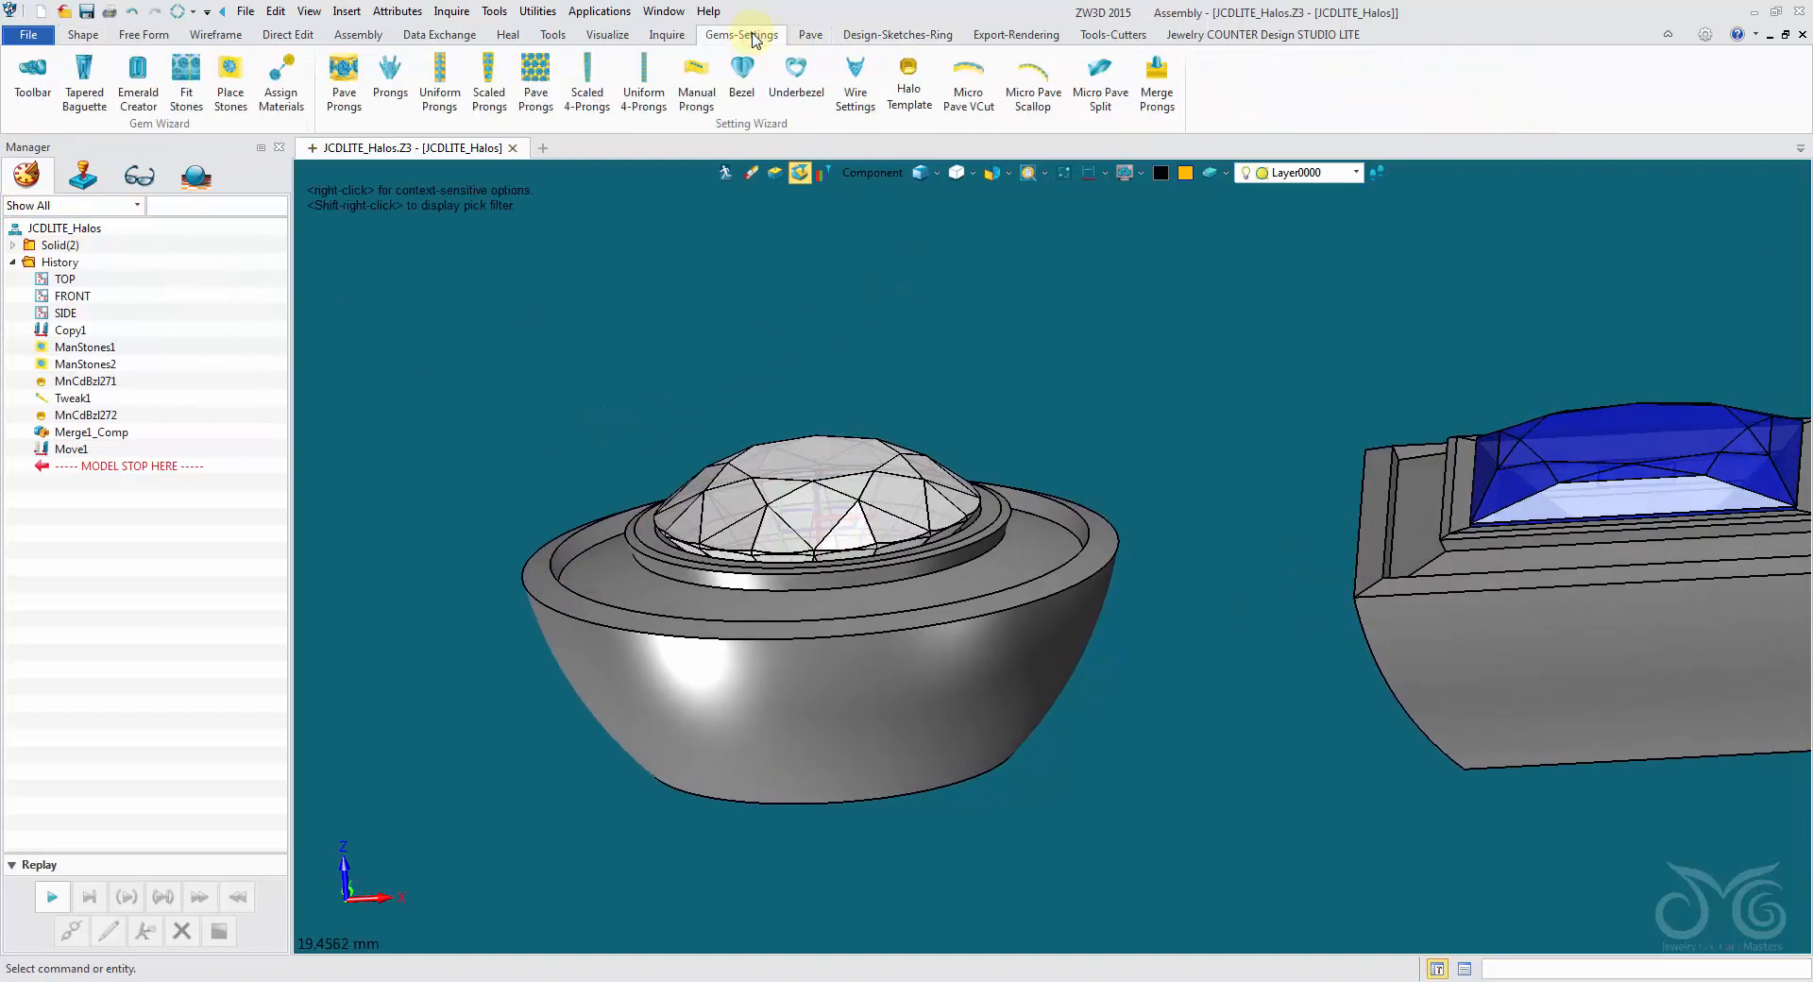
{"action": "left_click", "coordinate": [742, 80]}
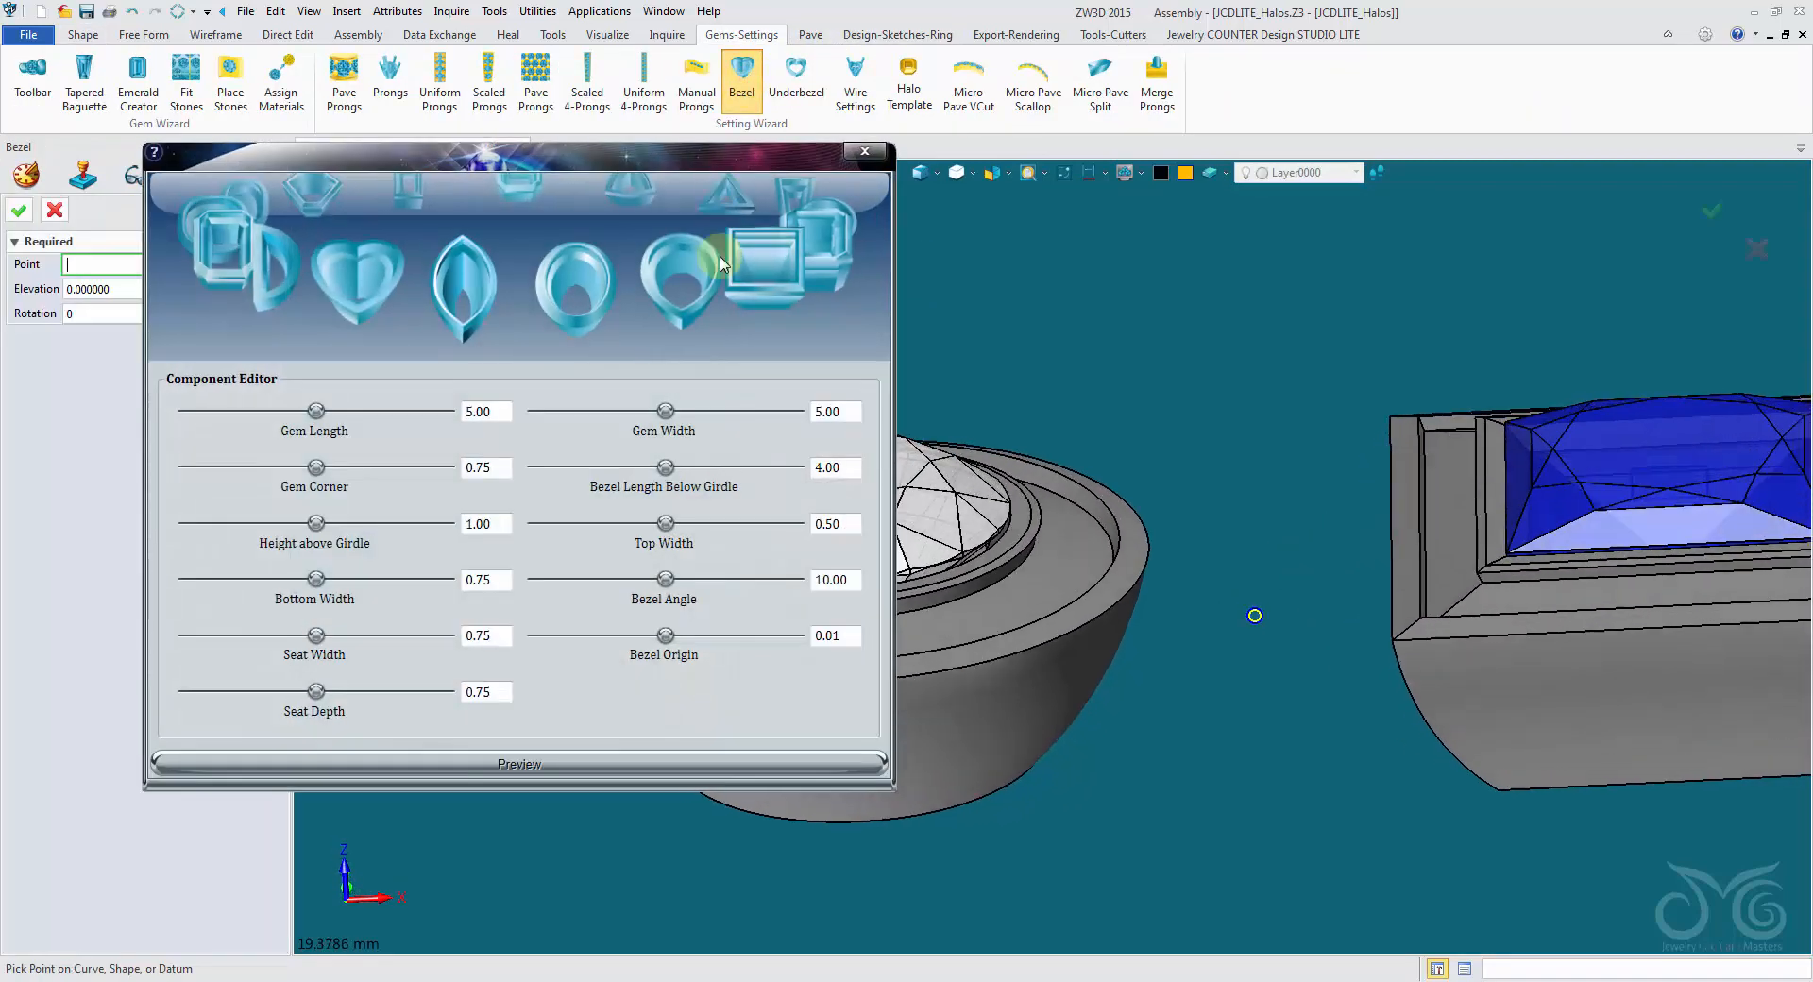
{"action": "left_click", "coordinate": [189, 260]}
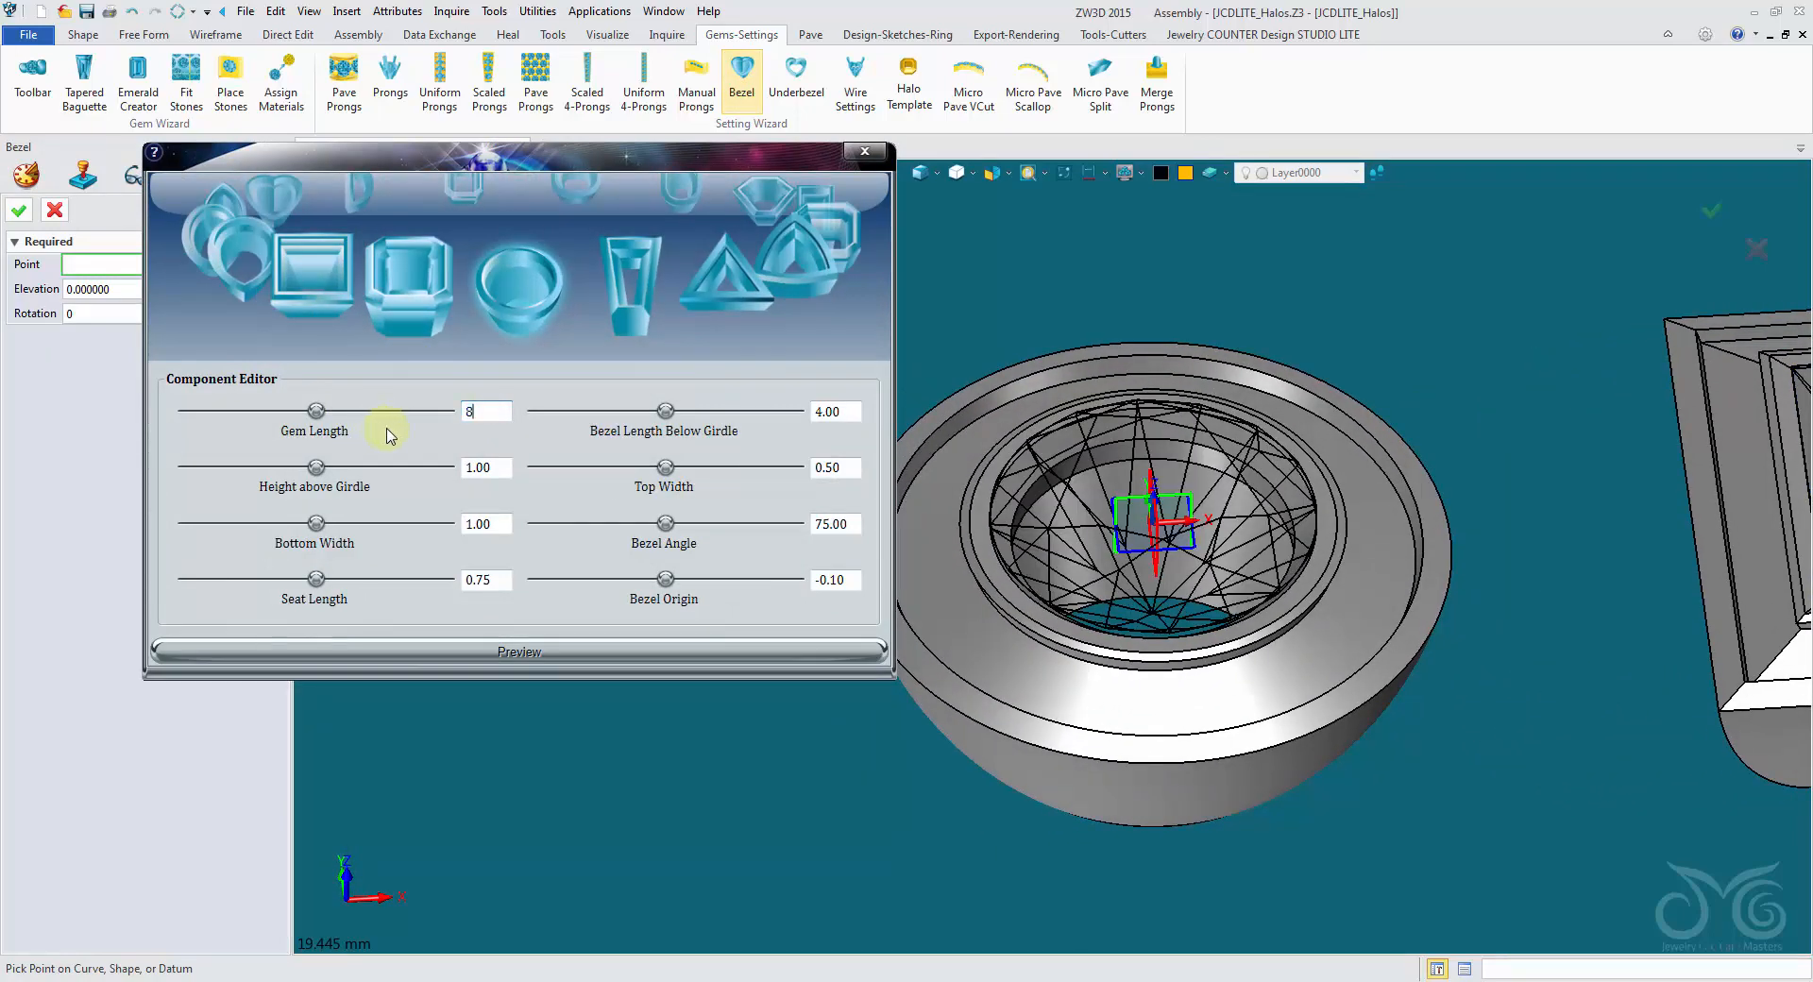
{"action": "left_click", "coordinate": [543, 656]}
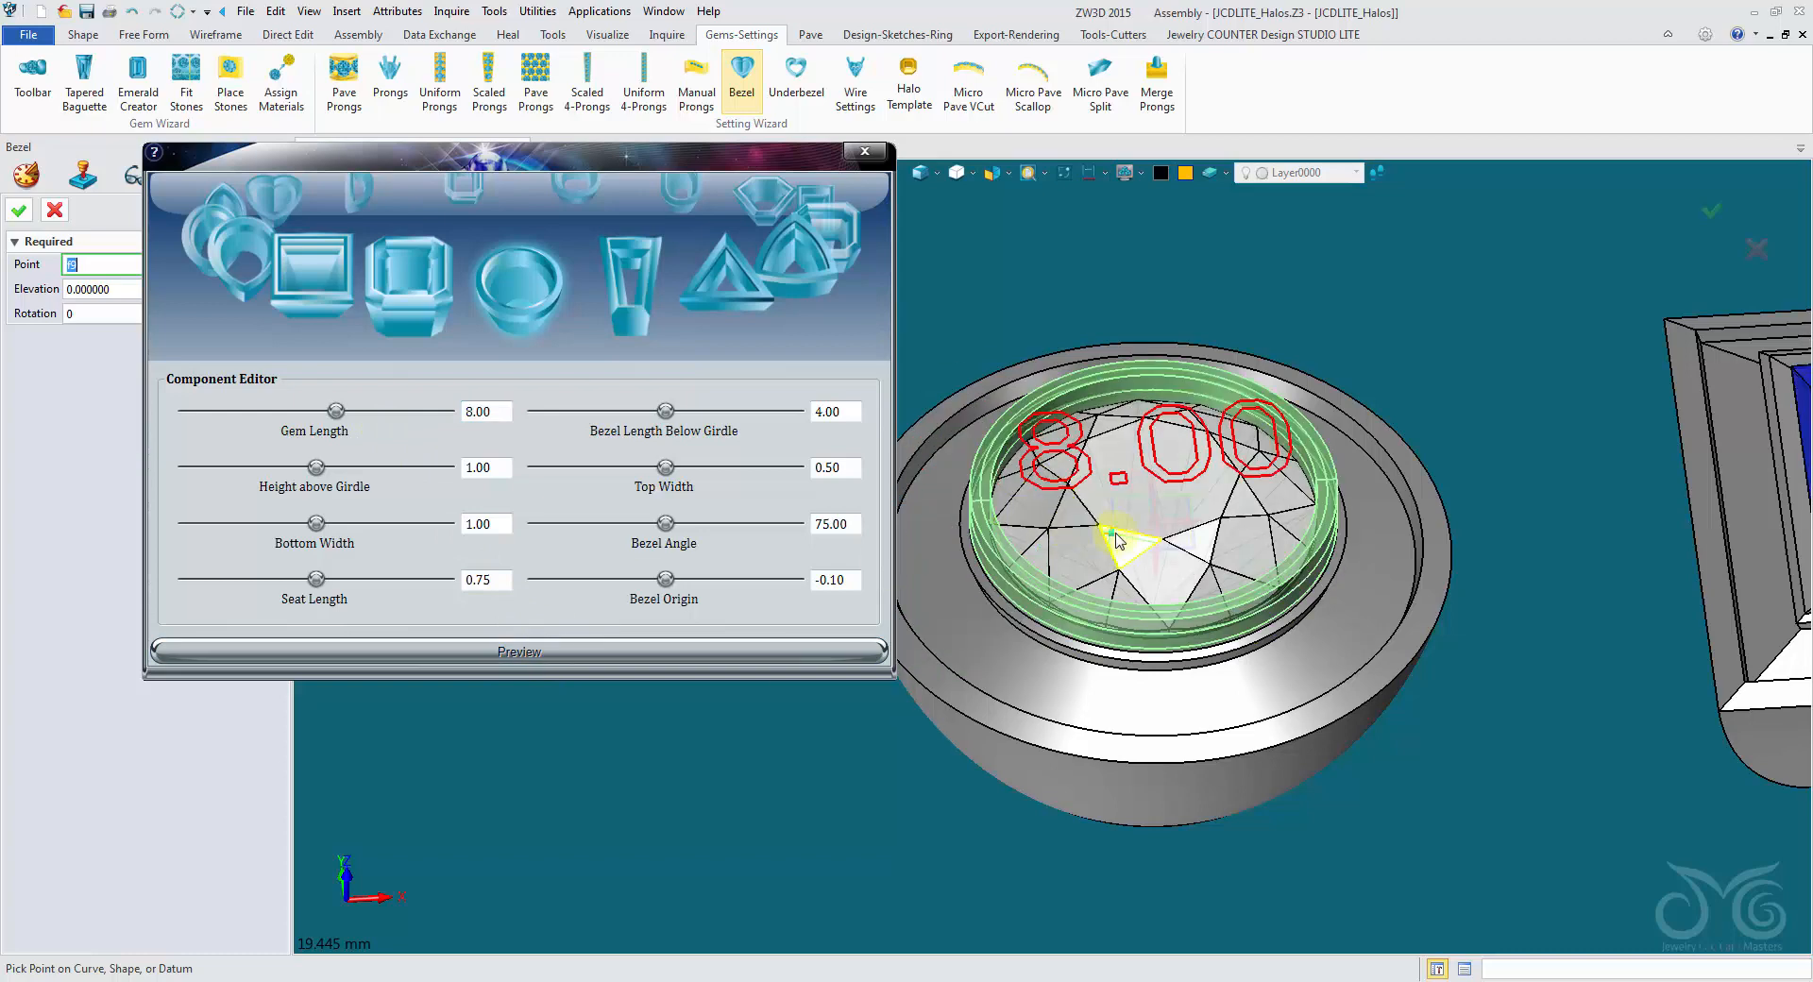
{"action": "left_click", "coordinate": [919, 173]}
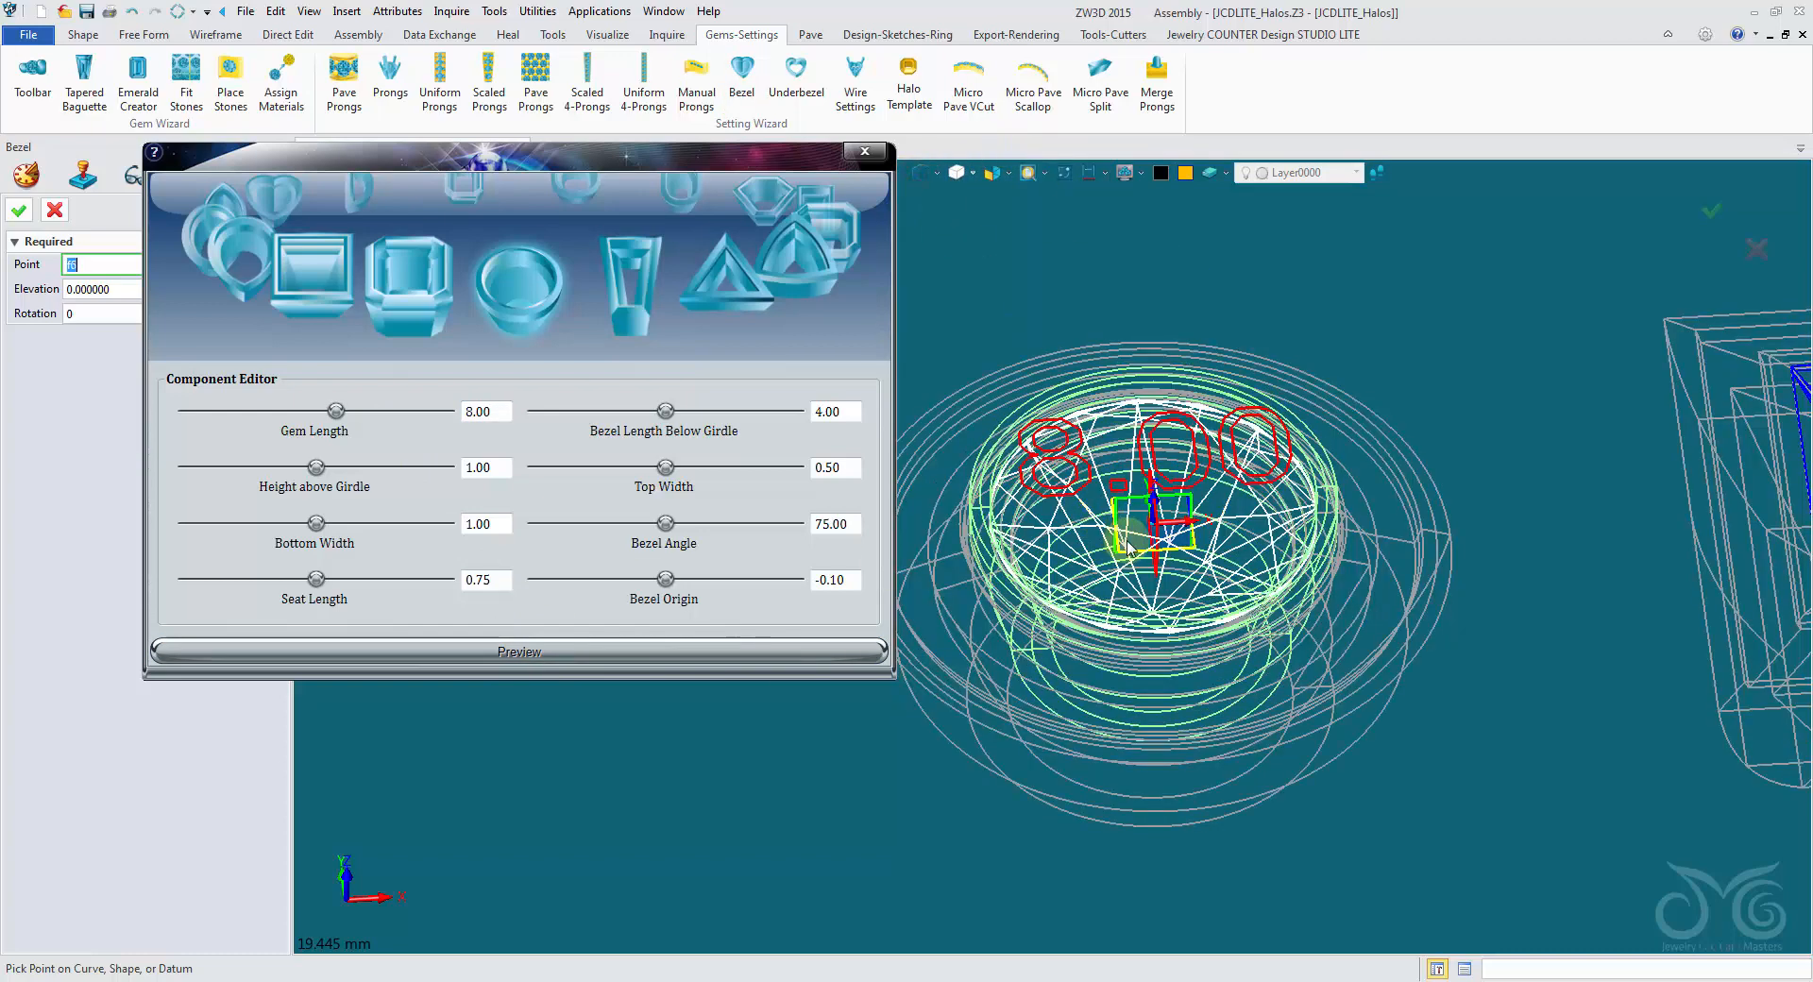
{"action": "right_click_drag", "start_coordinate": [1127, 553], "coordinate": [1132, 542]}
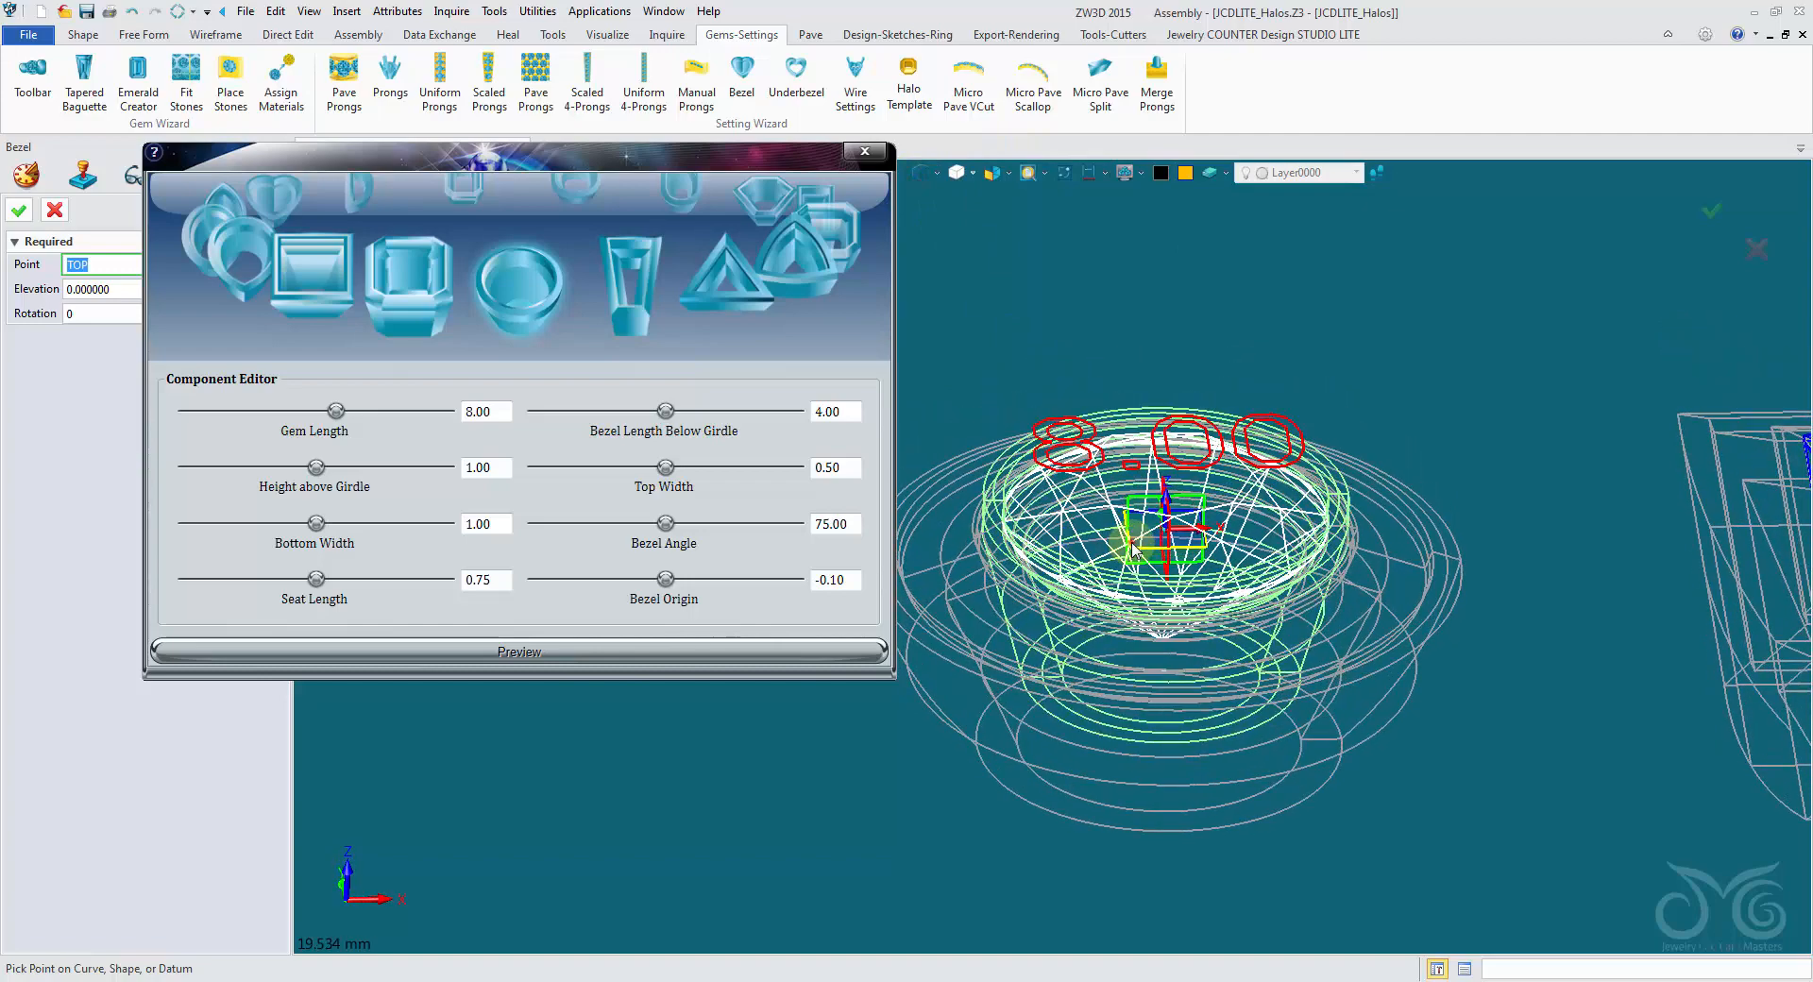
{"action": "left_click", "coordinate": [919, 173]}
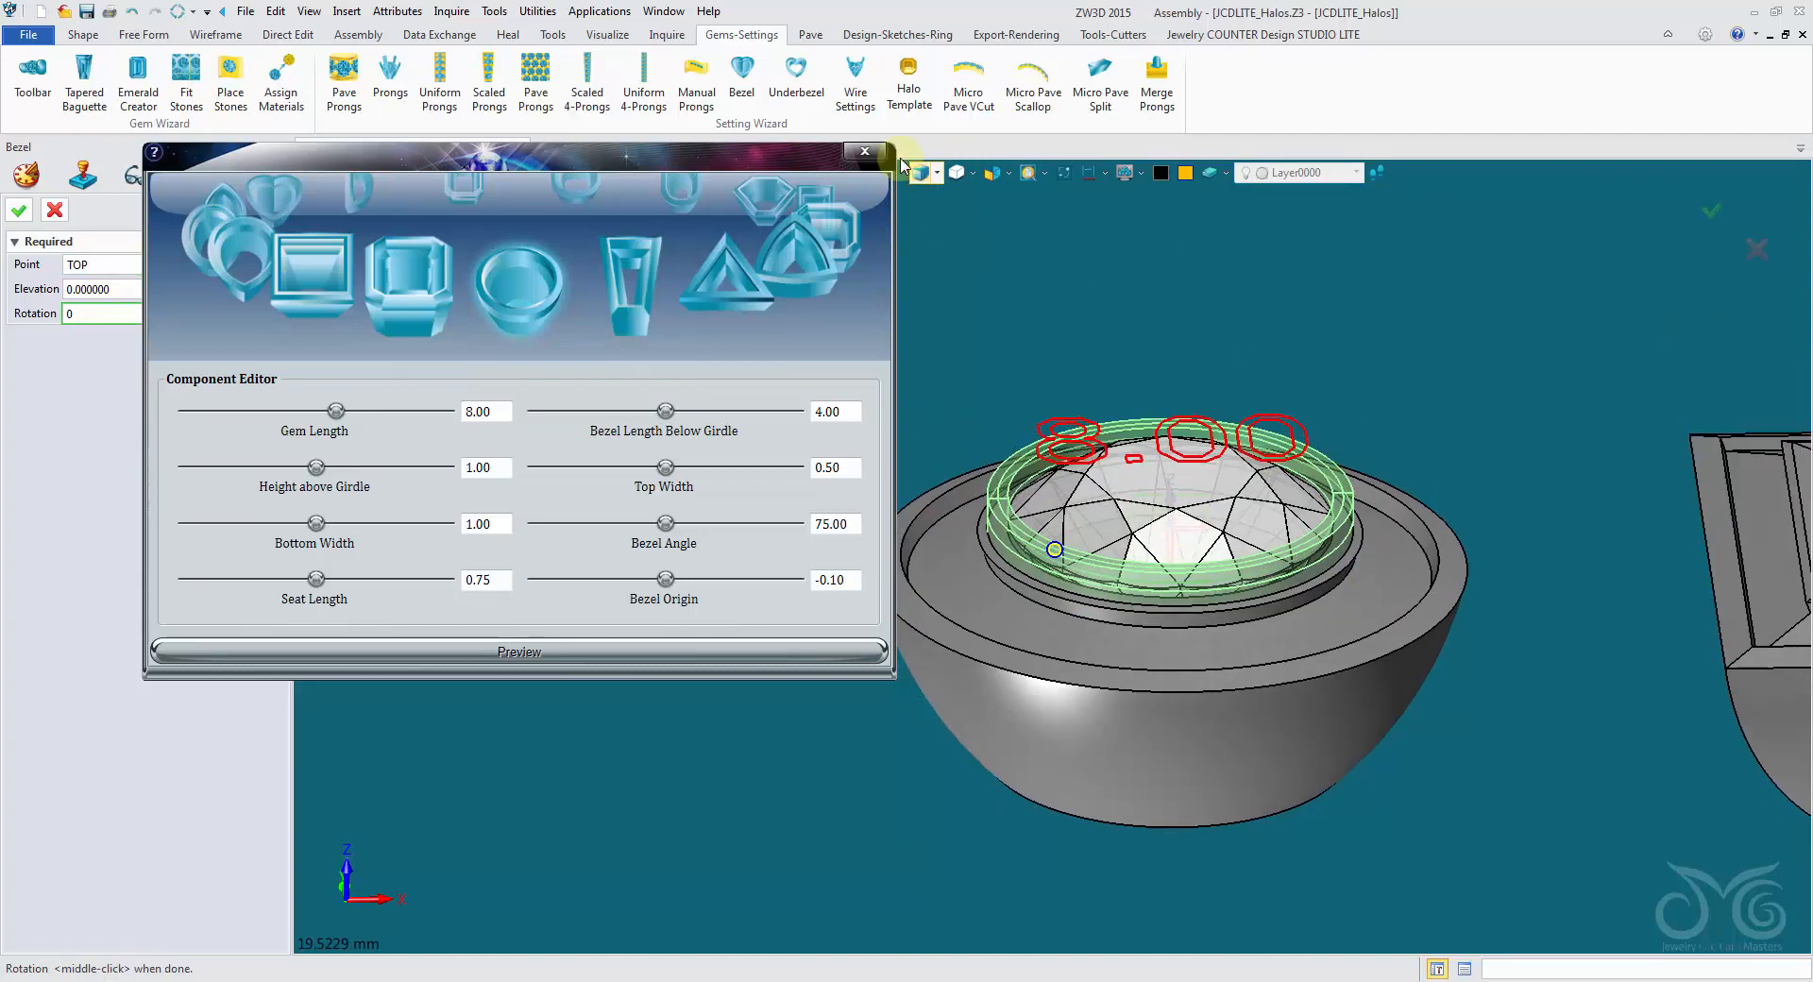
- Try heights above girdle of 0.50 and 0.75 for the round bezel, previewing each against the gem's side profile
{"action": "scroll", "coordinate": [1003, 234], "scroll_direction": "up", "scroll_amount": 3}
{"action": "right_click_drag", "start_coordinate": [999, 288], "coordinate": [972, 376]}
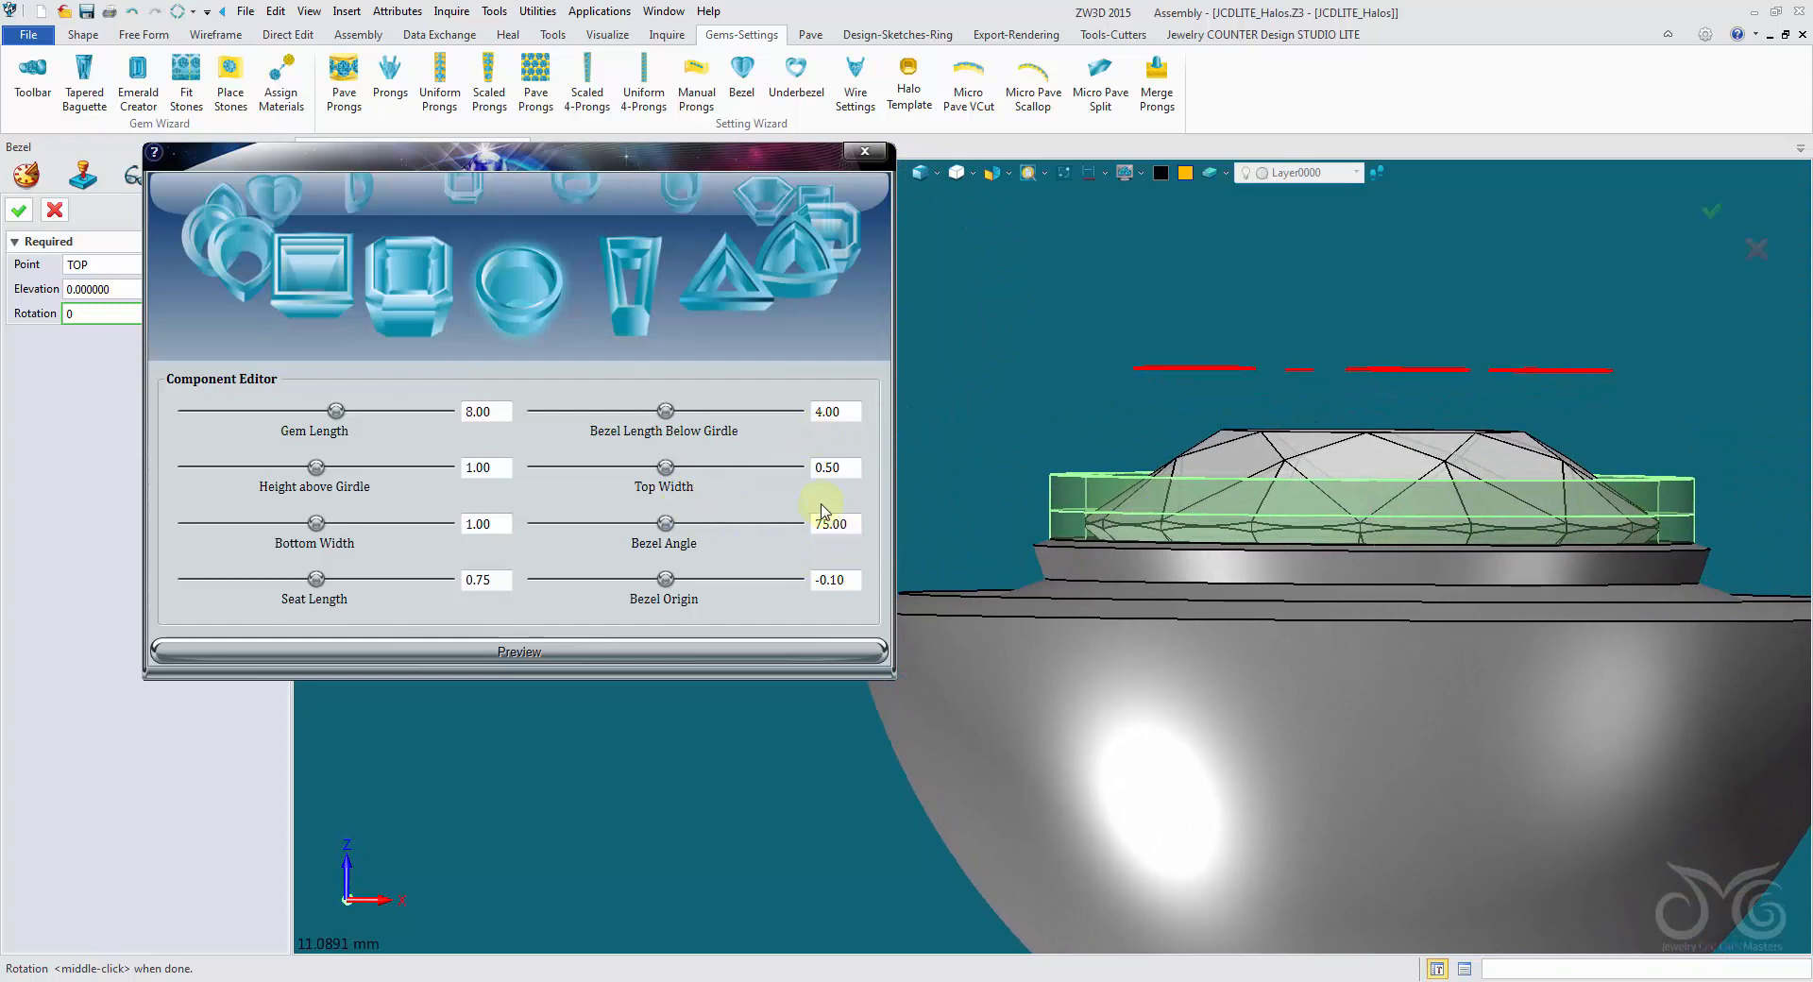
{"action": "double_click", "coordinate": [502, 469]}
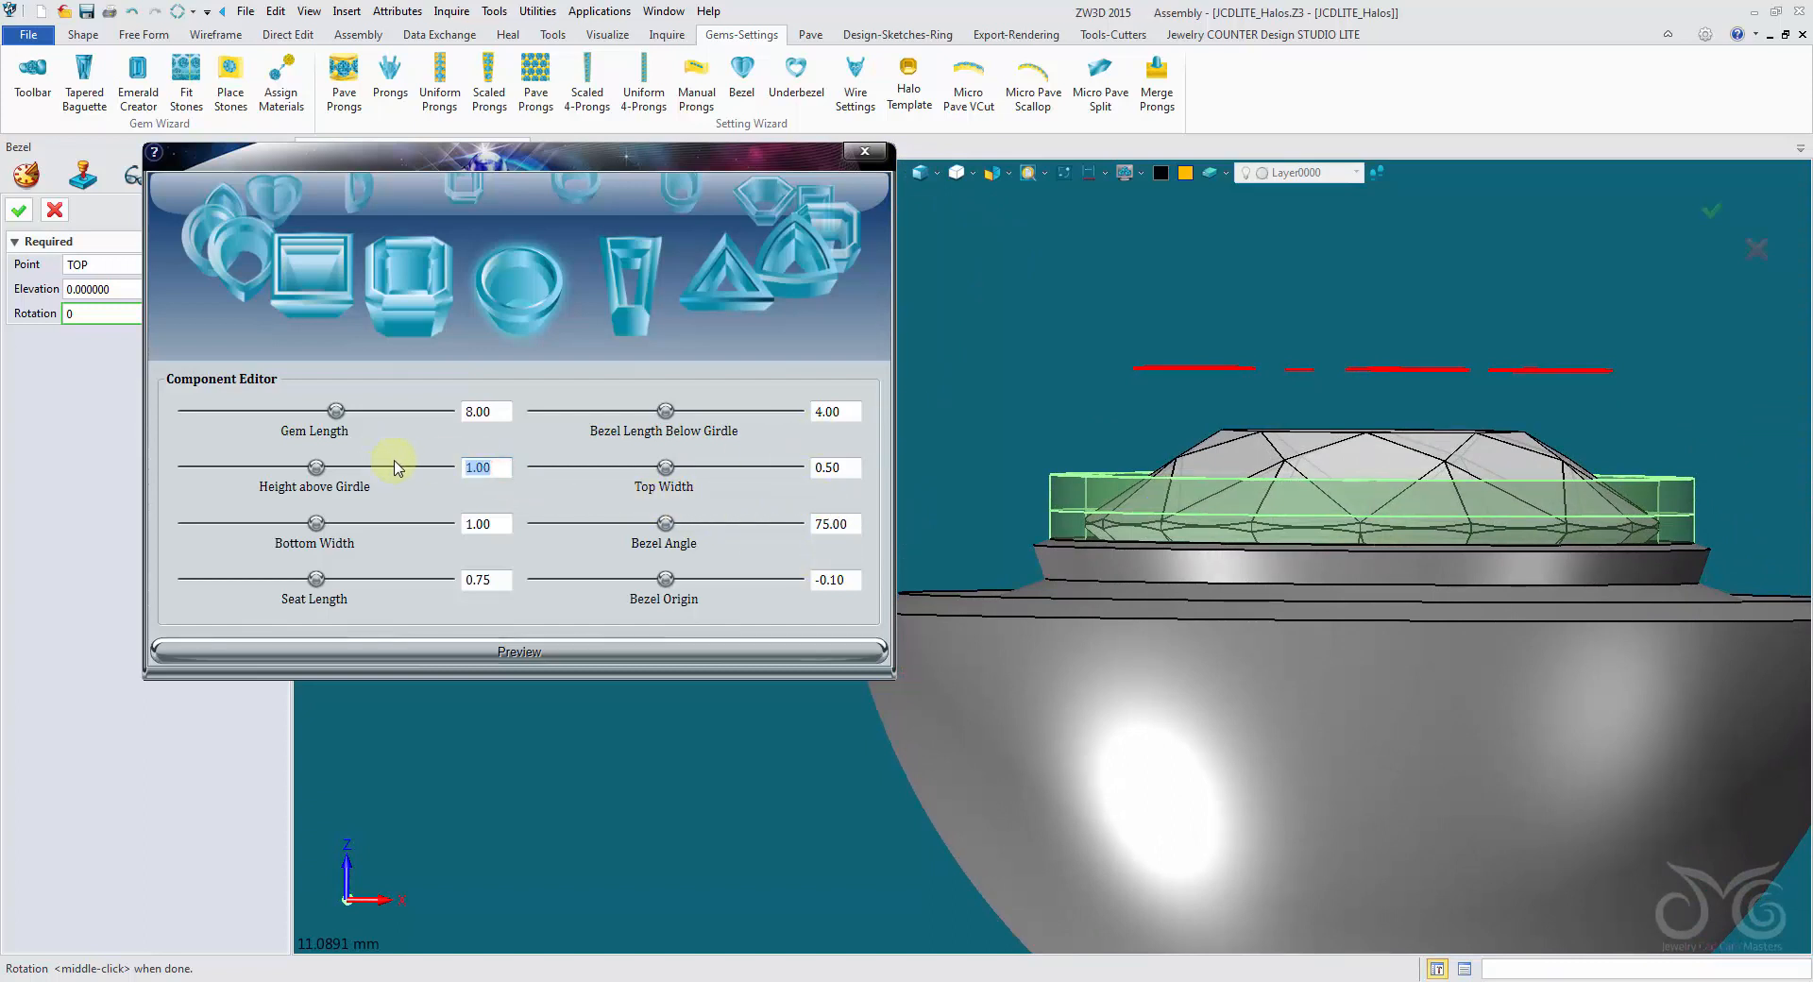
{"action": "left_click", "coordinate": [582, 652]}
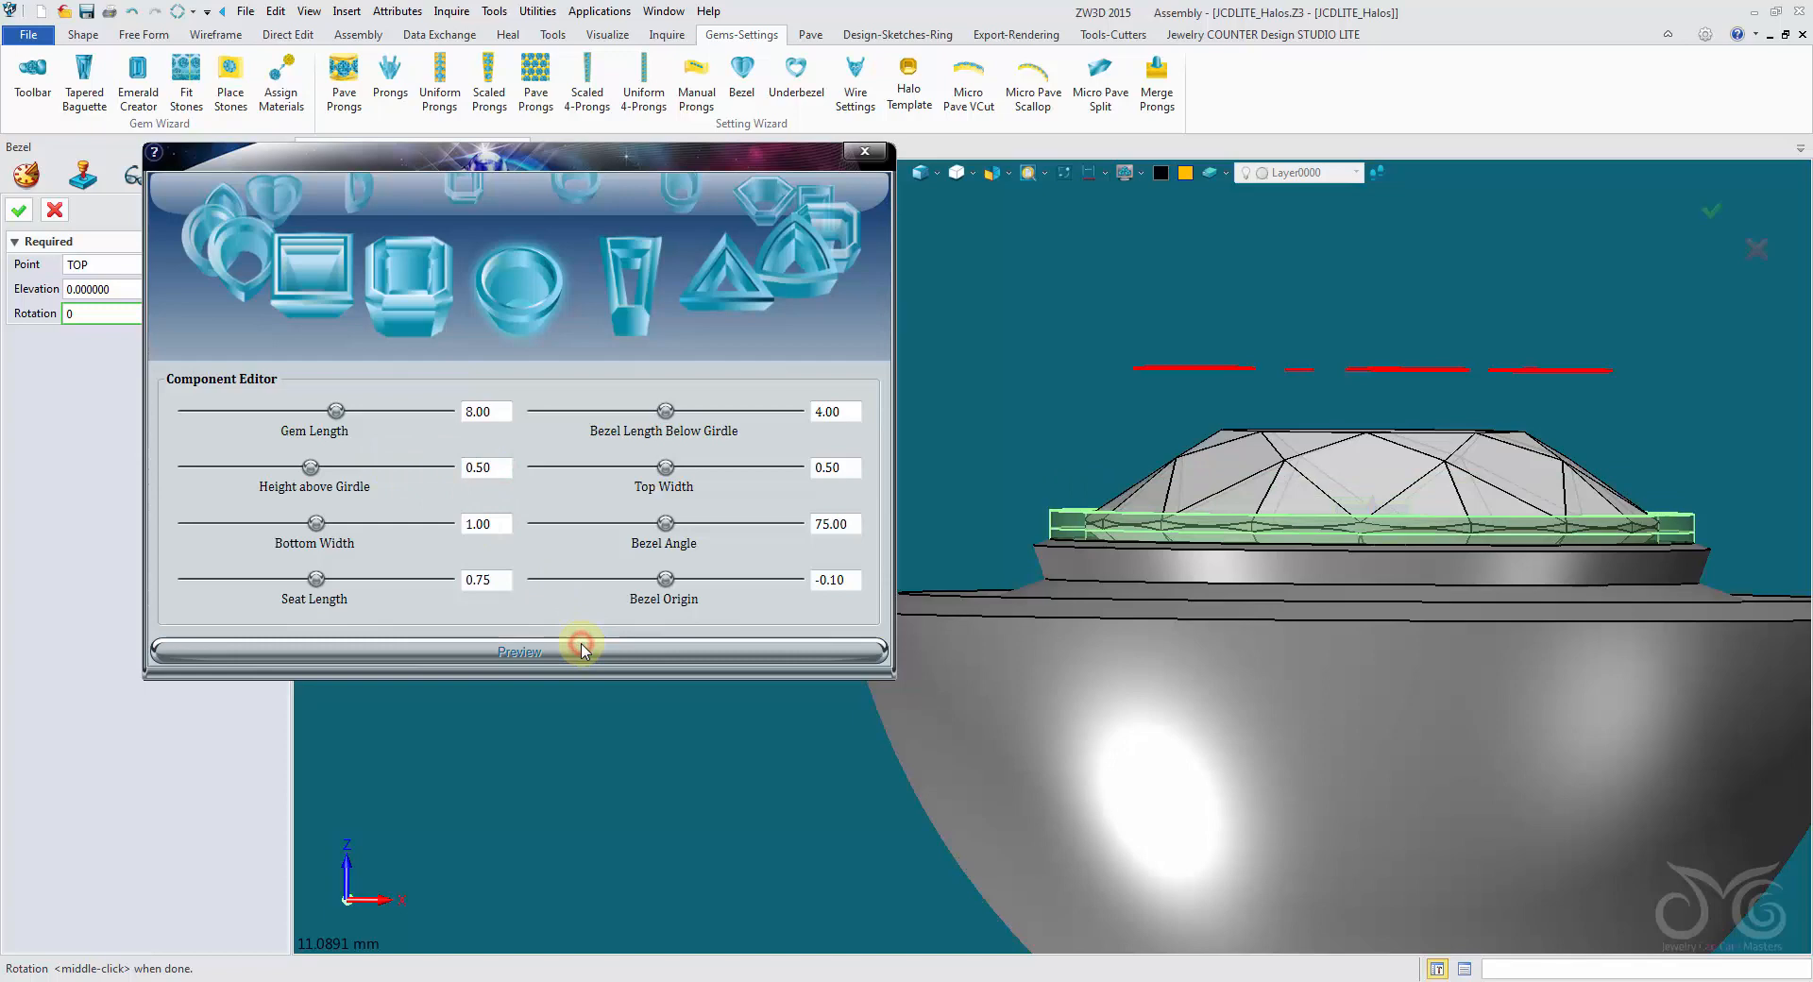
{"action": "double_click", "coordinate": [498, 469]}
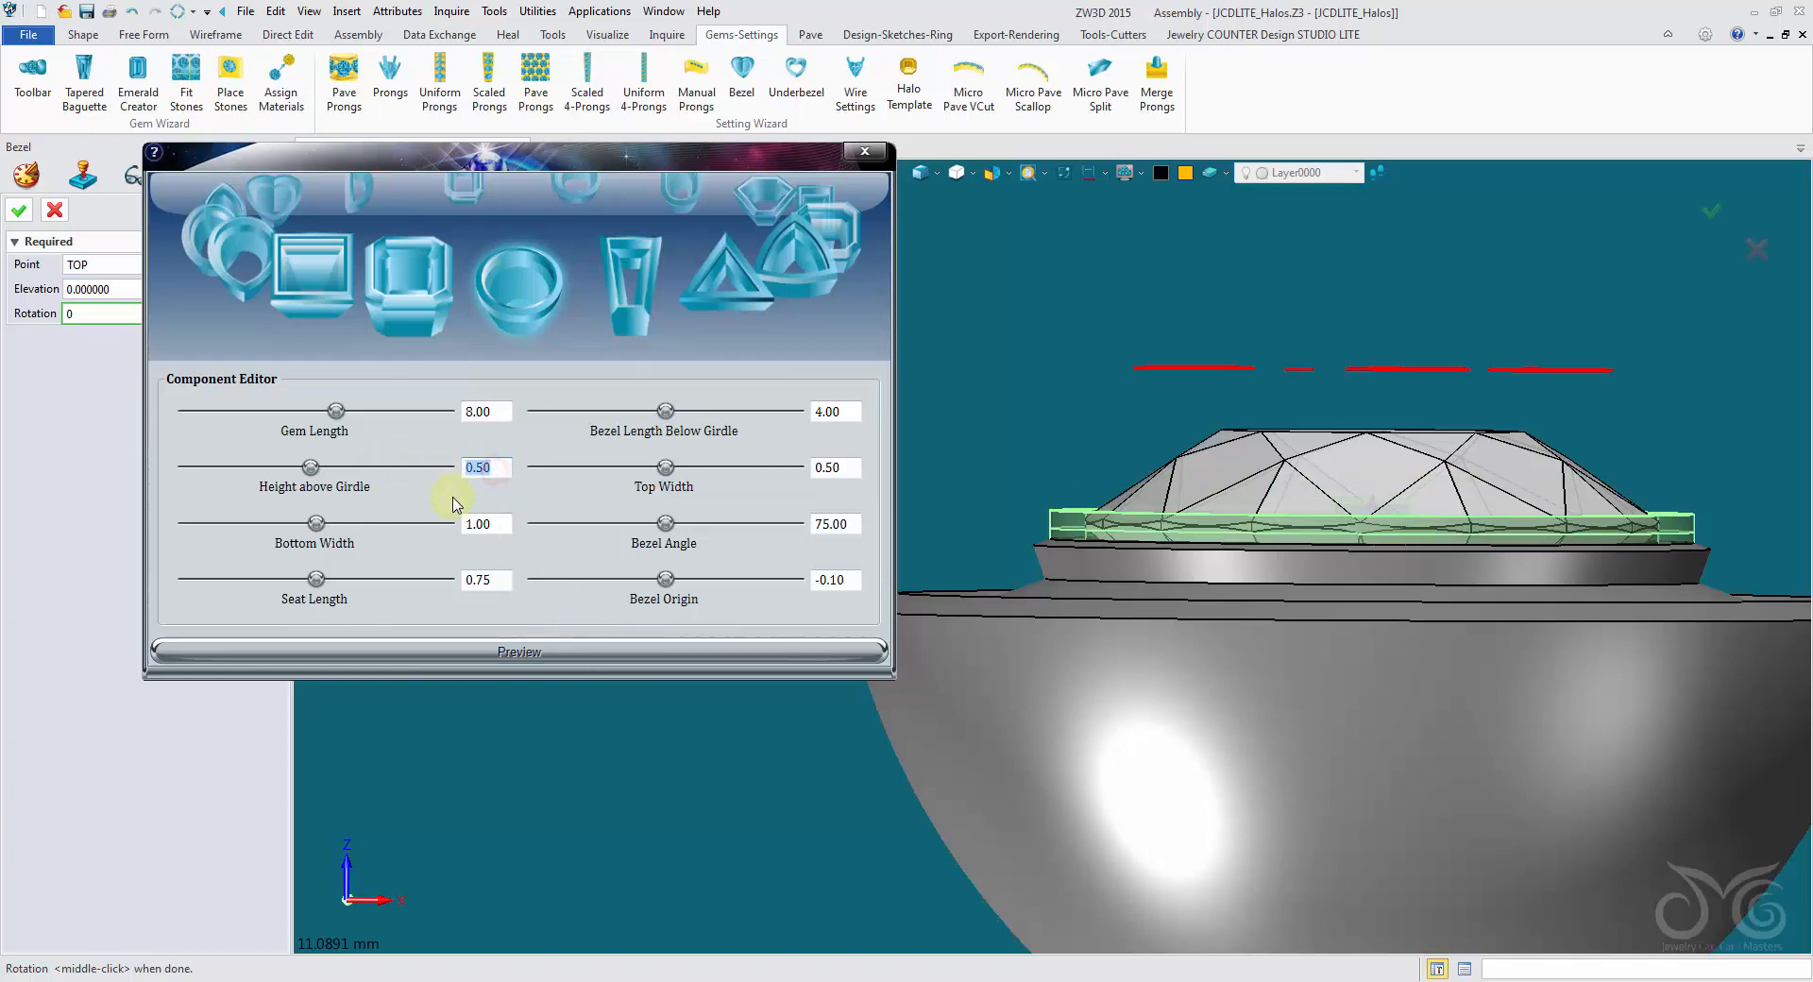
{"action": "type", "text": "0.75"}
{"action": "left_click", "coordinate": [591, 661]}
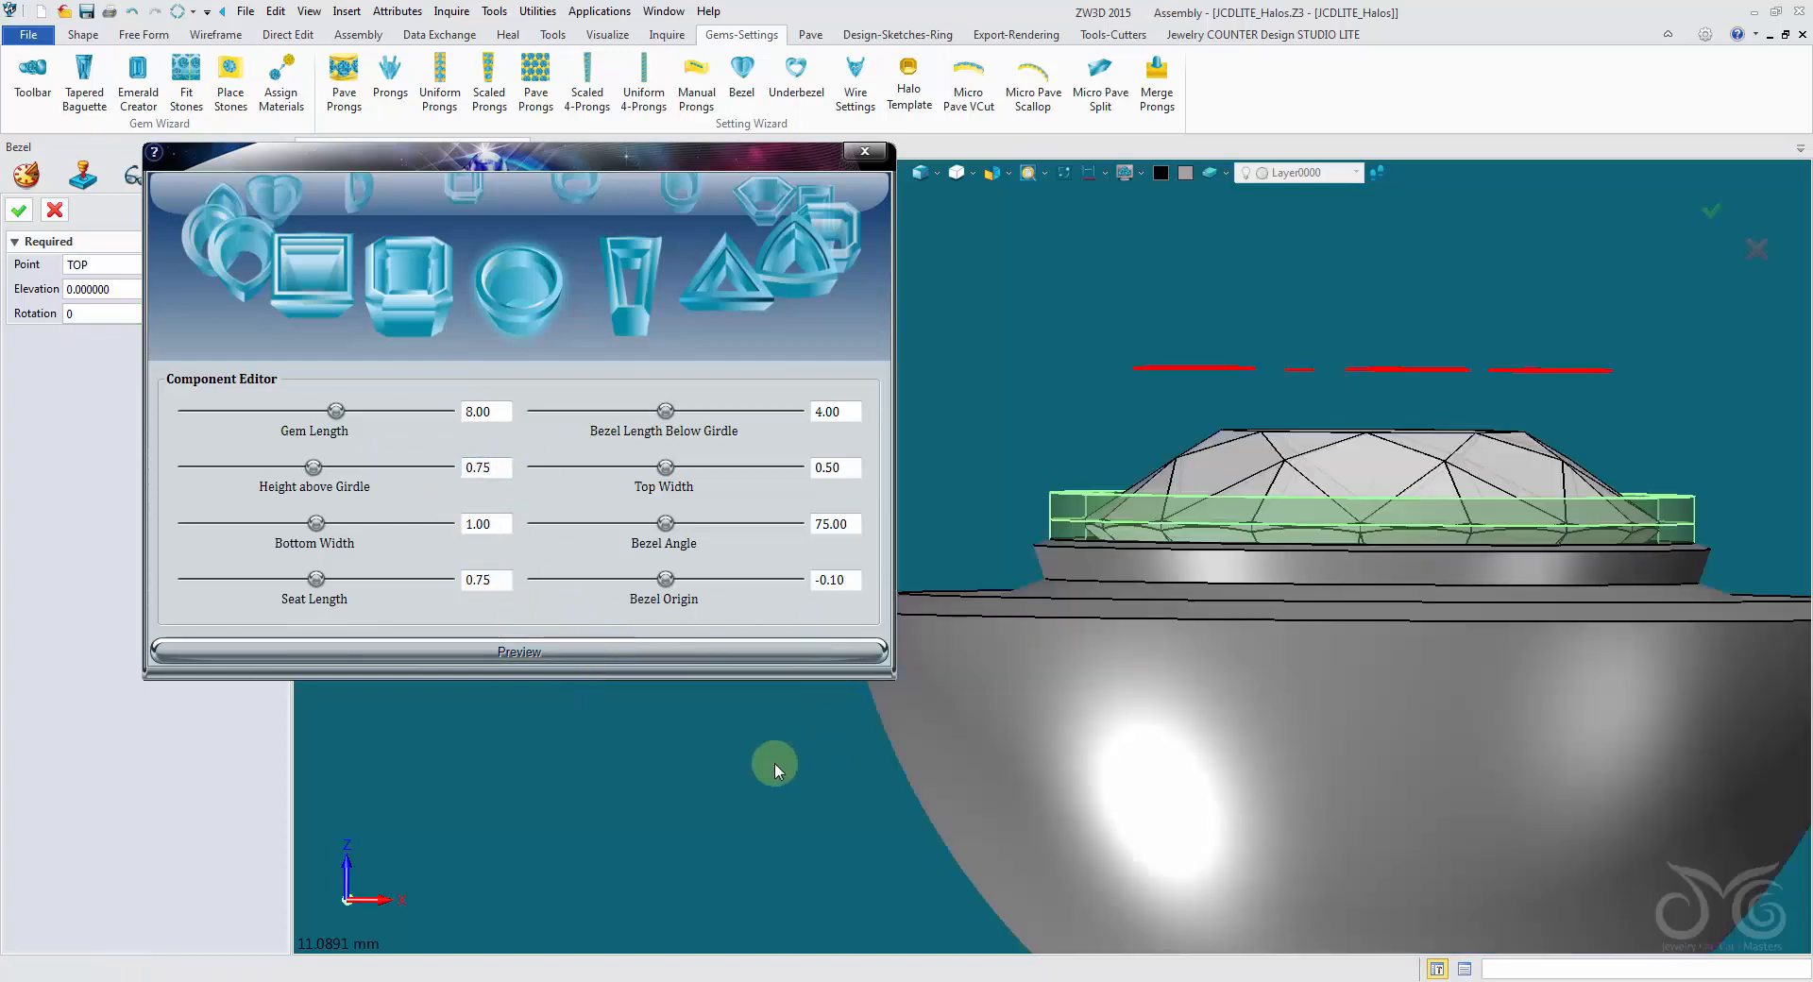
- Examine the bezel preview's fit around the gem's girdle and the halo seat in both shaded and wireframe display
{"action": "right_click_drag", "start_coordinate": [775, 769], "coordinate": [756, 803]}
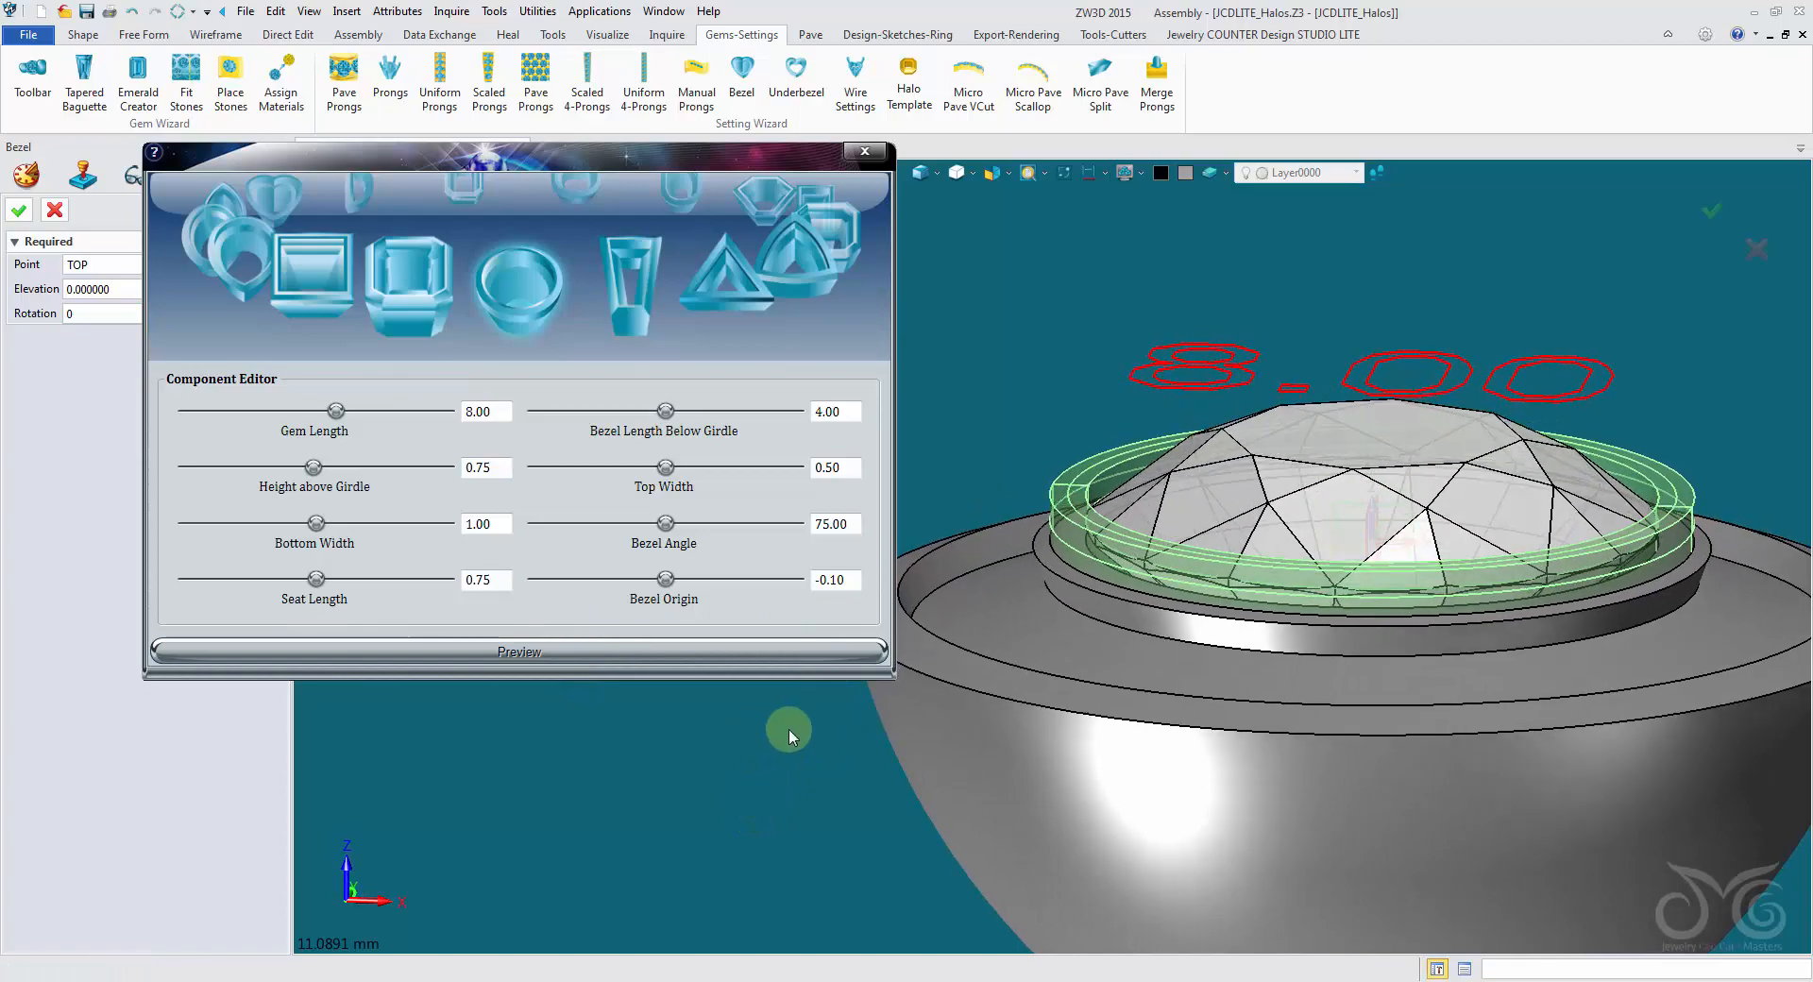
{"action": "mouse_move", "coordinate": [789, 730]}
{"action": "right_mouse_down"}
{"action": "mouse_move", "coordinate": [780, 715]}
{"action": "mouse_move", "coordinate": [795, 720]}
{"action": "right_mouse_up"}
{"action": "scroll", "coordinate": [780, 714], "scroll_direction": "up", "scroll_amount": 5}
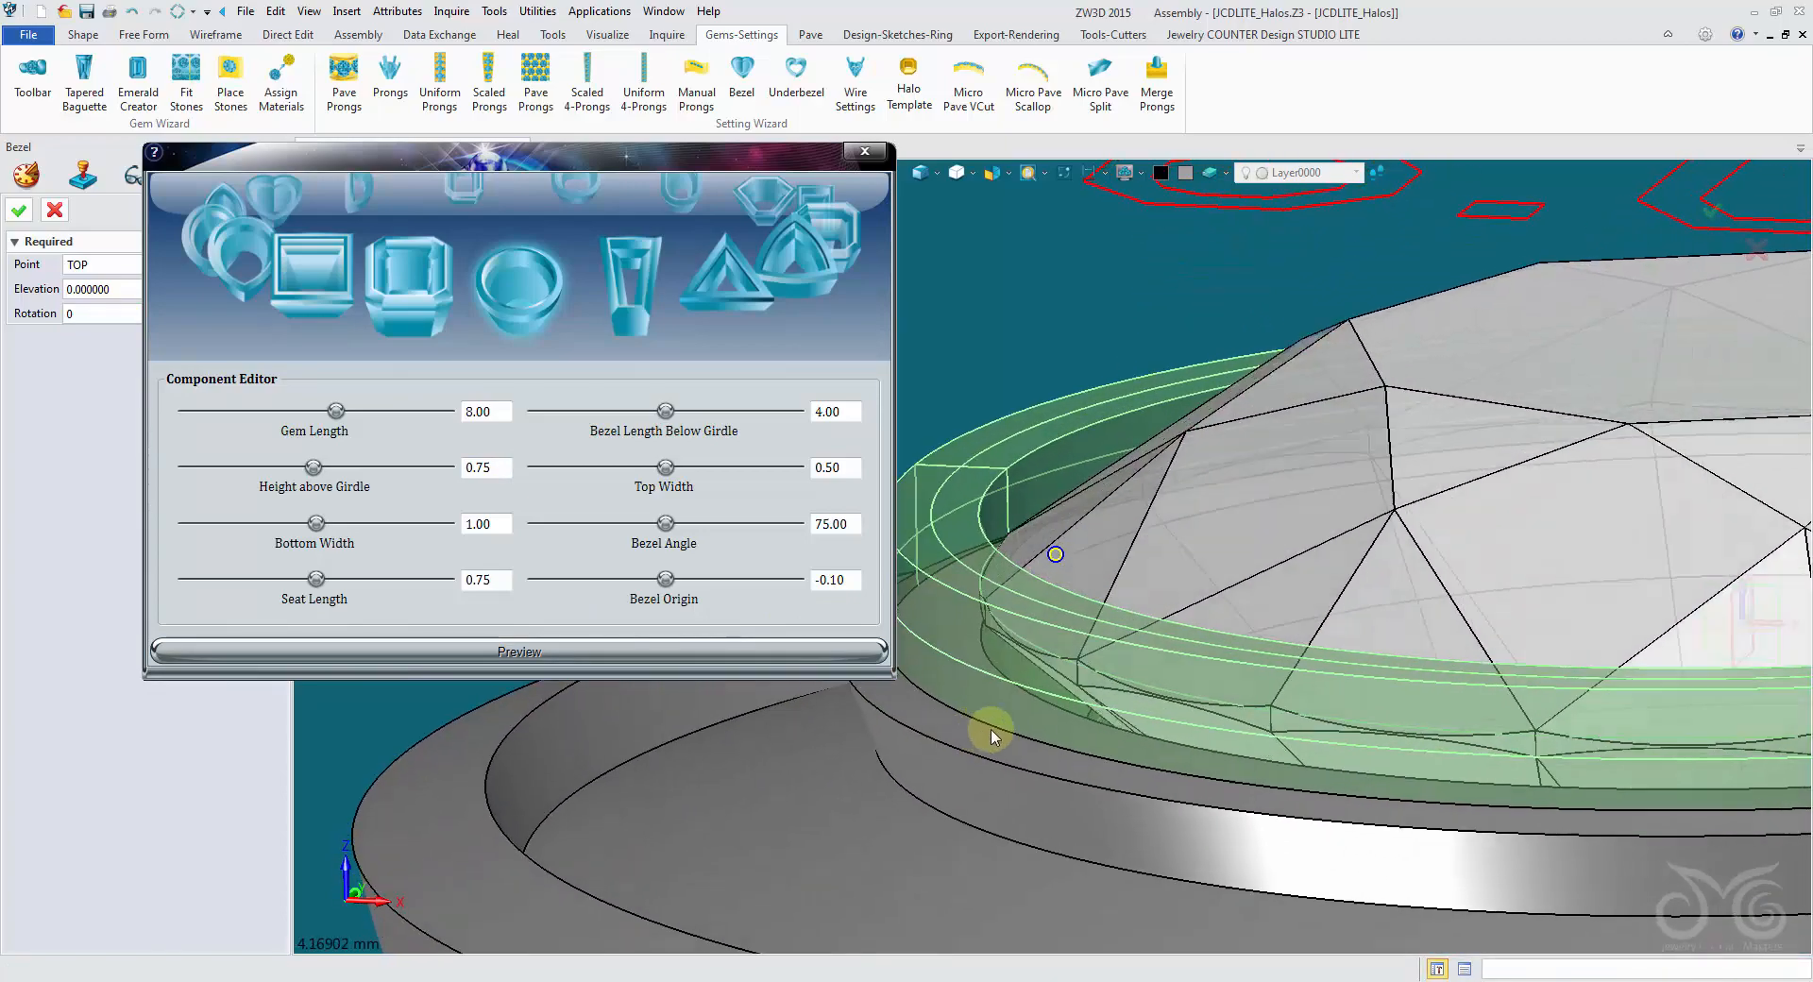
{"action": "mouse_move", "coordinate": [991, 736]}
{"action": "right_mouse_down"}
{"action": "mouse_move", "coordinate": [995, 705]}
{"action": "mouse_move", "coordinate": [1061, 643]}
{"action": "mouse_move", "coordinate": [1076, 472]}
{"action": "right_mouse_up"}
{"action": "left_click", "coordinate": [923, 174]}
{"action": "right_click_drag", "start_coordinate": [1024, 530], "coordinate": [979, 251]}
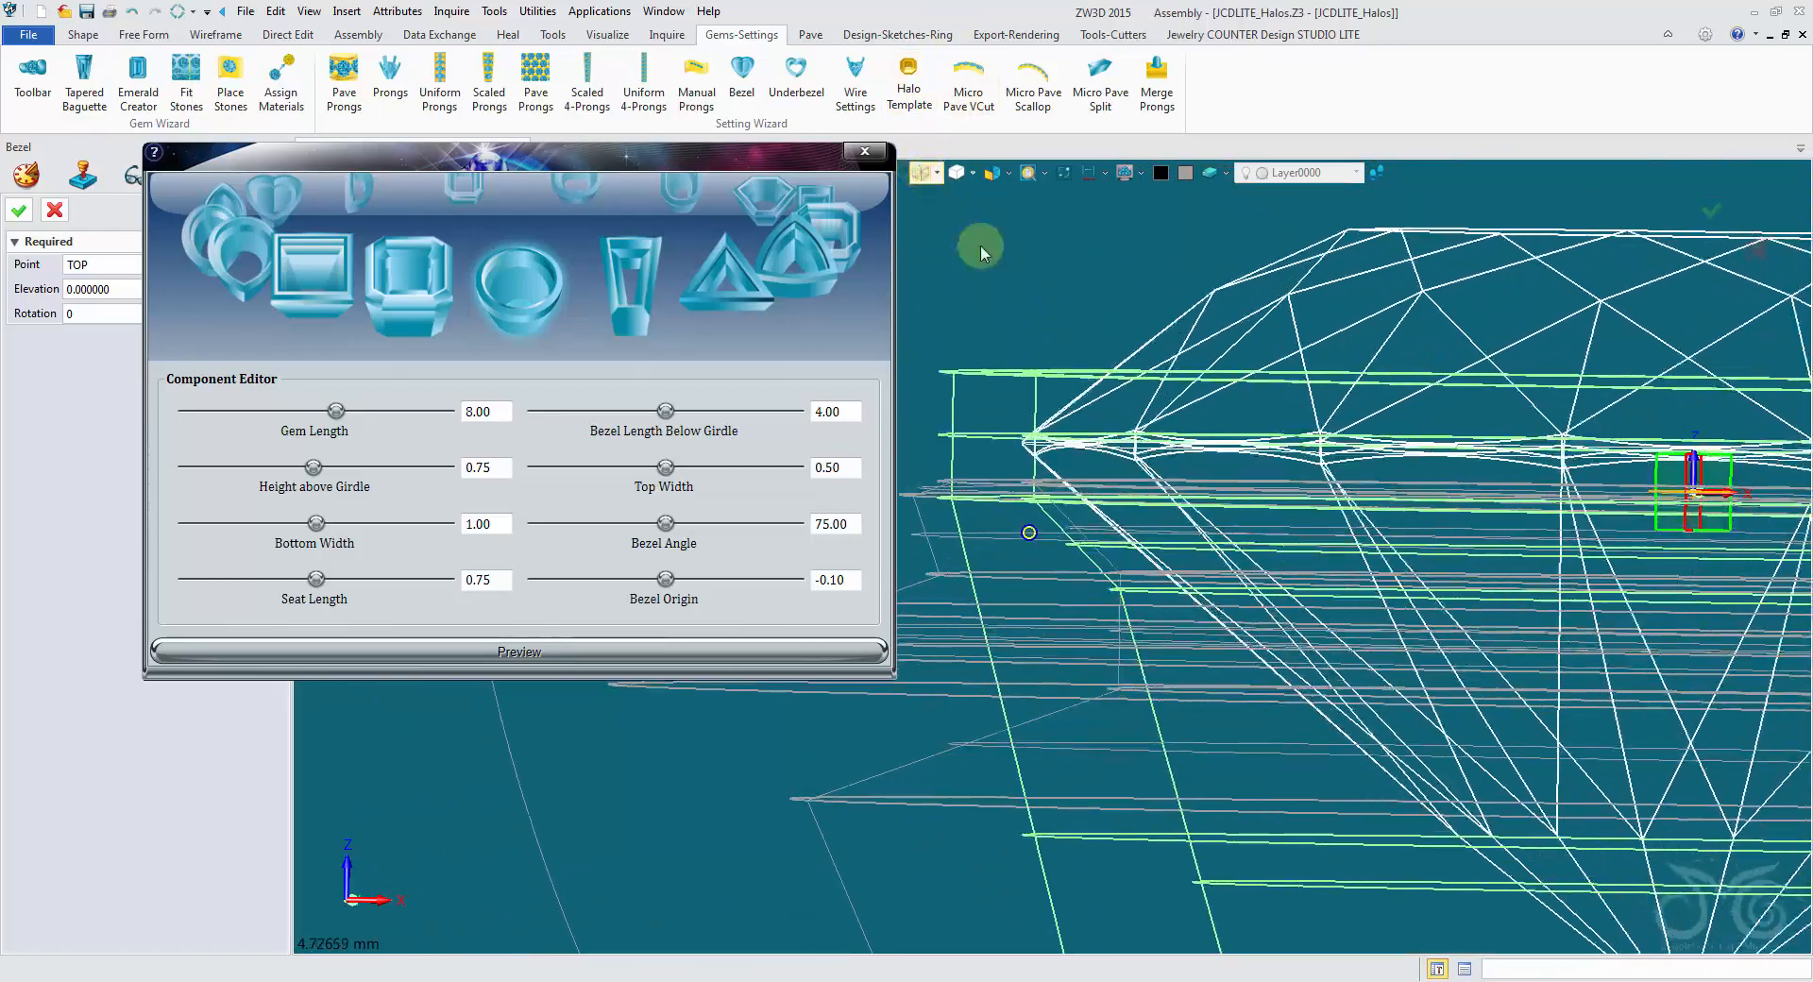
{"action": "scroll", "coordinate": [980, 252], "scroll_direction": "down", "scroll_amount": 2}
{"action": "mouse_move", "coordinate": [1595, 518]}
{"action": "right_mouse_down"}
{"action": "mouse_move", "coordinate": [1448, 485]}
{"action": "mouse_move", "coordinate": [1228, 359]}
{"action": "mouse_move", "coordinate": [1081, 229]}
{"action": "mouse_move", "coordinate": [1129, 321]}
{"action": "mouse_move", "coordinate": [1186, 363]}
{"action": "mouse_move", "coordinate": [1250, 305]}
{"action": "mouse_move", "coordinate": [1244, 368]}
{"action": "right_mouse_up"}
{"action": "left_click", "coordinate": [922, 176]}
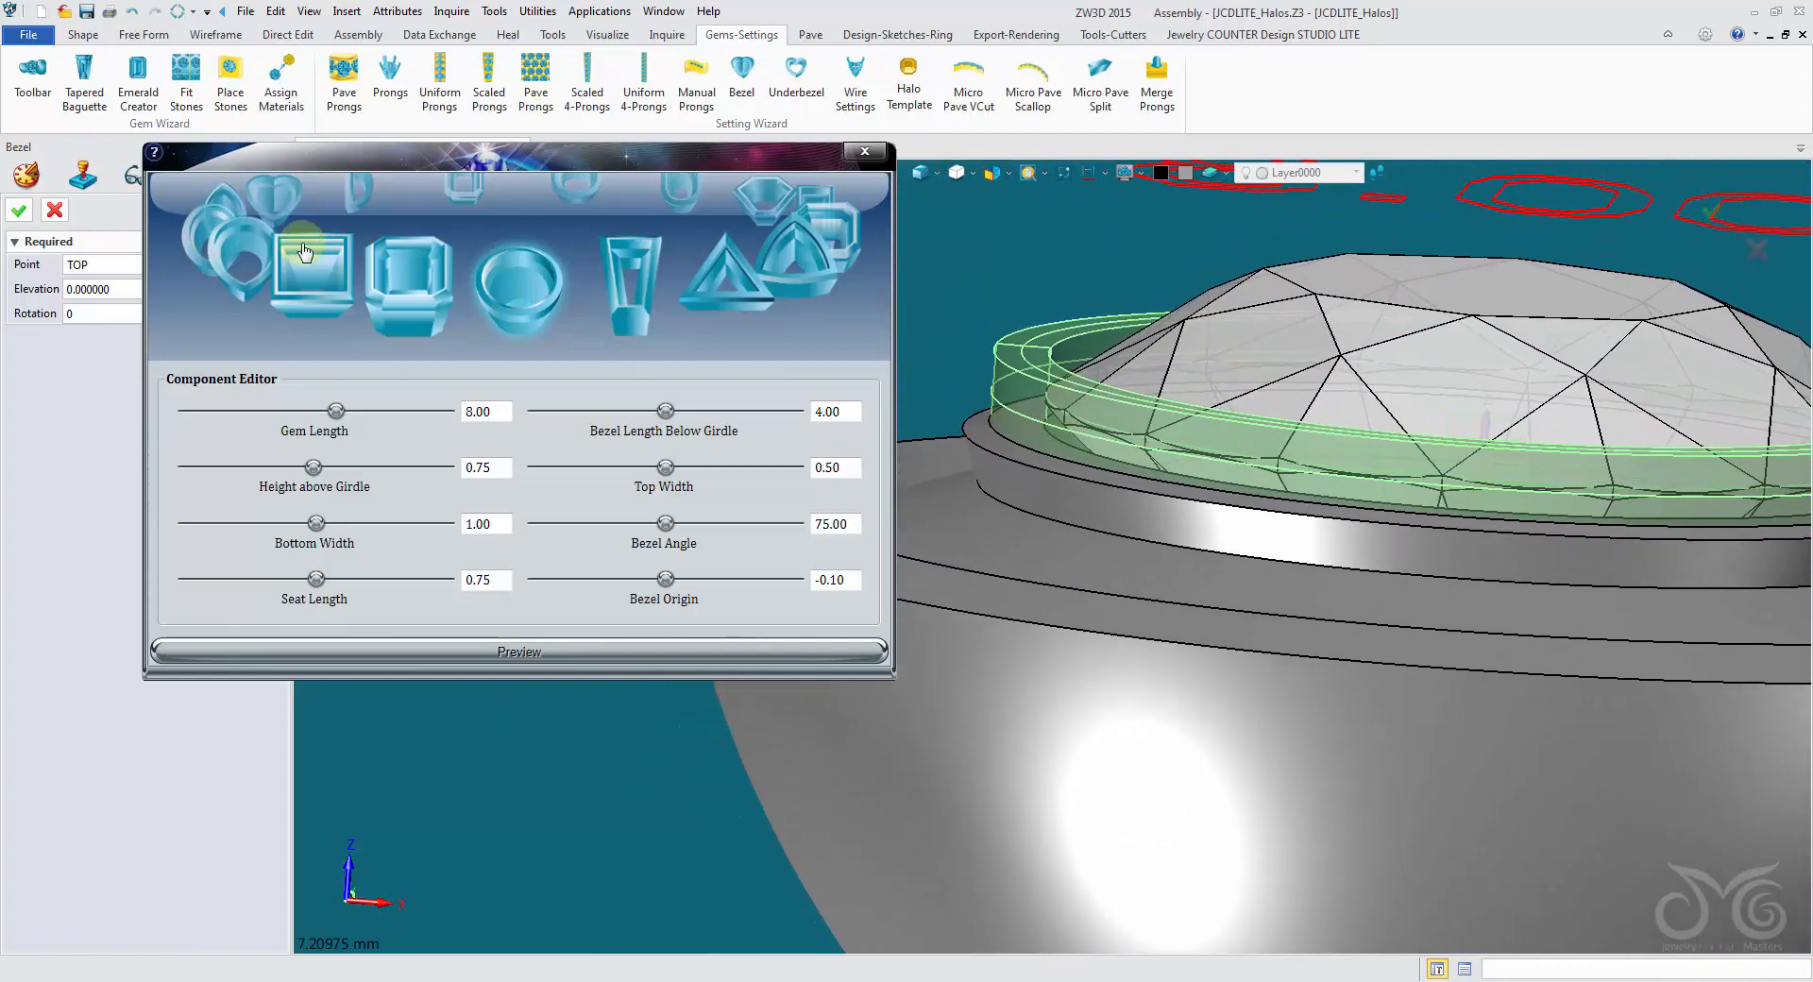
- Pick a point on the round gem's table as the bezel's insertion point and examine the bezel's fit from several angles
{"action": "left_click_drag", "start_coordinate": [399, 164], "coordinate": [312, 381]}
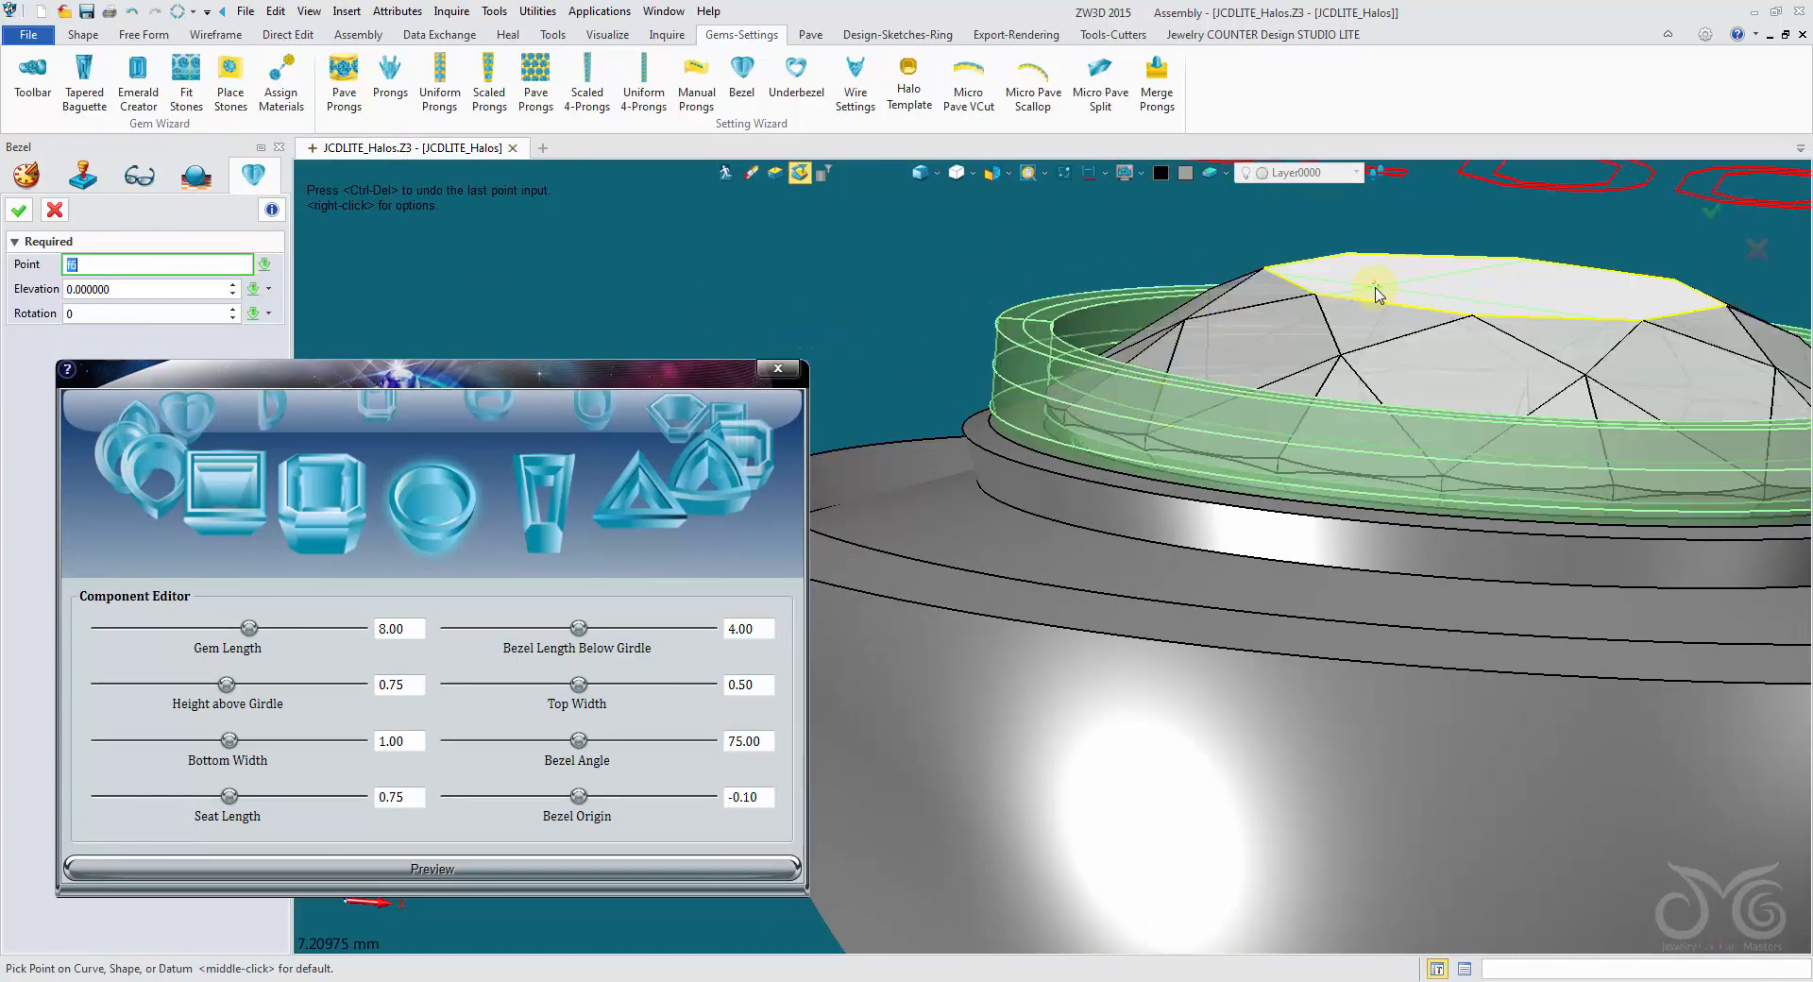
{"action": "left_click", "coordinate": [1490, 300]}
{"action": "scroll", "coordinate": [1227, 439], "scroll_direction": "up", "scroll_amount": 5}
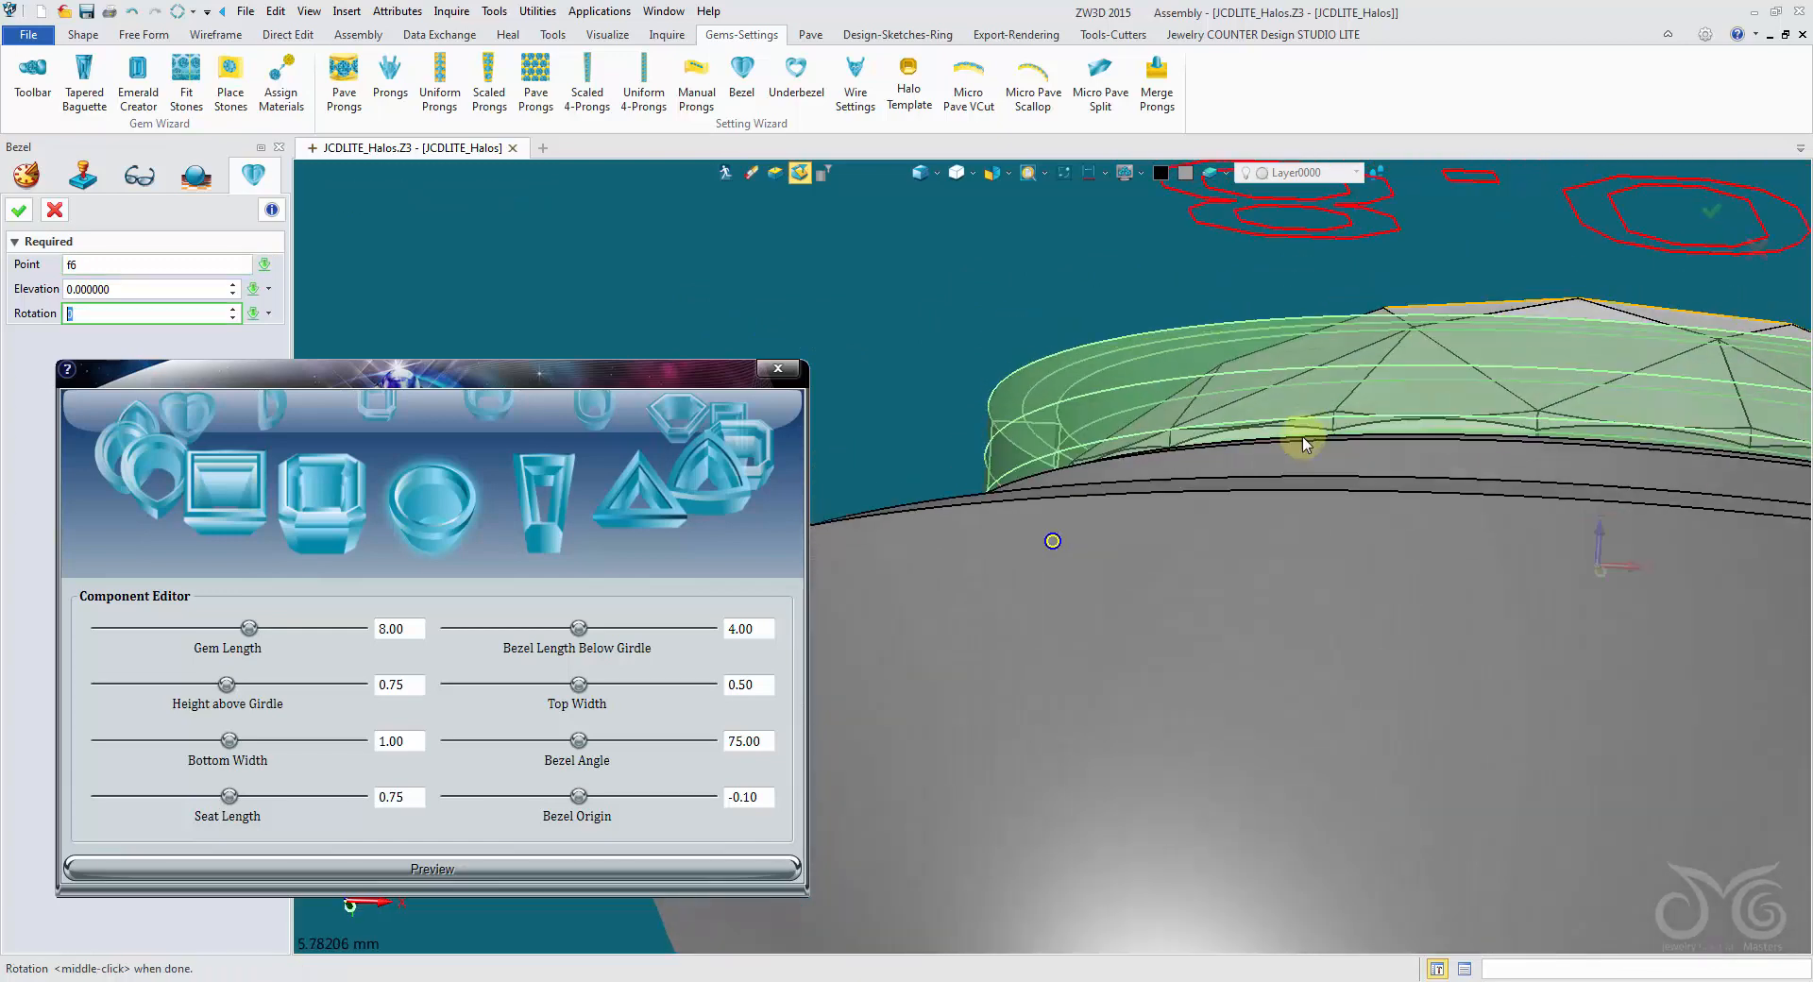
{"action": "mouse_move", "coordinate": [1167, 441]}
{"action": "right_mouse_down"}
{"action": "mouse_move", "coordinate": [1142, 435]}
{"action": "mouse_move", "coordinate": [1214, 420]}
{"action": "mouse_move", "coordinate": [1206, 388]}
{"action": "mouse_move", "coordinate": [1457, 292]}
{"action": "mouse_move", "coordinate": [1510, 312]}
{"action": "mouse_move", "coordinate": [1497, 421]}
{"action": "mouse_move", "coordinate": [1493, 404]}
{"action": "right_mouse_up"}
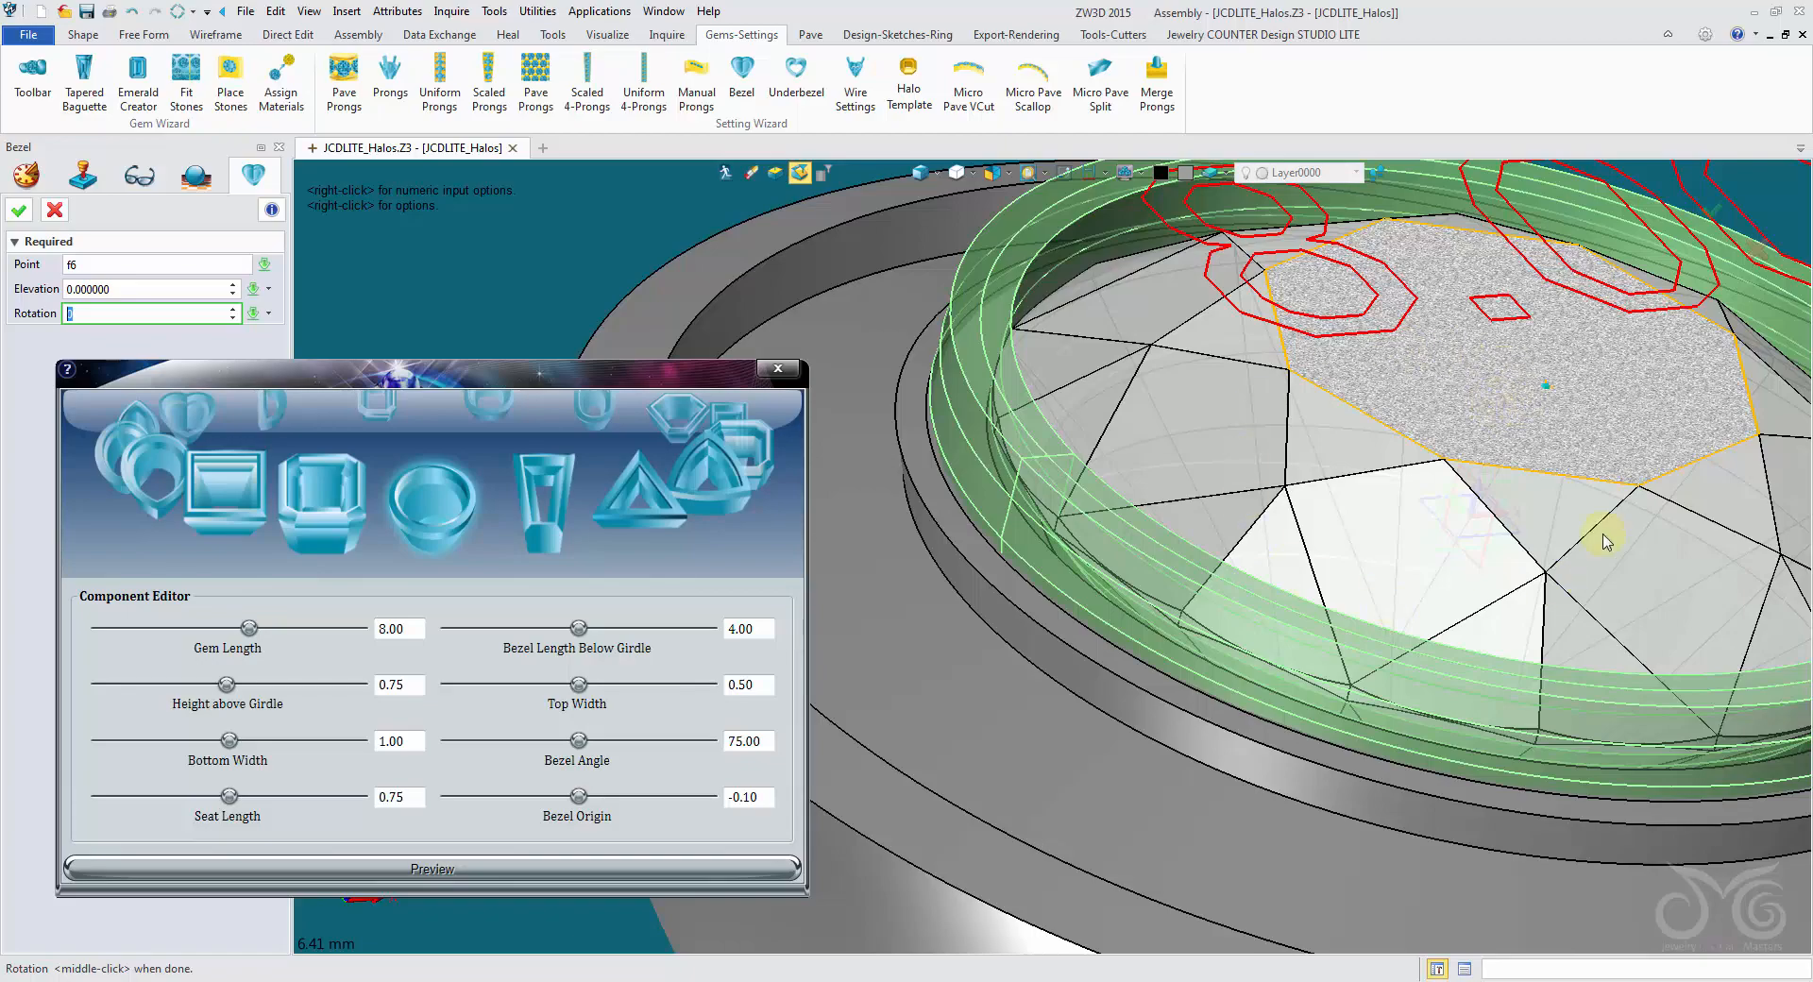
{"action": "mouse_move", "coordinate": [1605, 540]}
{"action": "right_mouse_down"}
{"action": "mouse_move", "coordinate": [1412, 360]}
{"action": "mouse_move", "coordinate": [1165, 526]}
{"action": "mouse_move", "coordinate": [1487, 499]}
{"action": "mouse_move", "coordinate": [1457, 597]}
{"action": "mouse_move", "coordinate": [1469, 578]}
{"action": "mouse_move", "coordinate": [1425, 558]}
{"action": "mouse_move", "coordinate": [1399, 424]}
{"action": "right_mouse_up"}
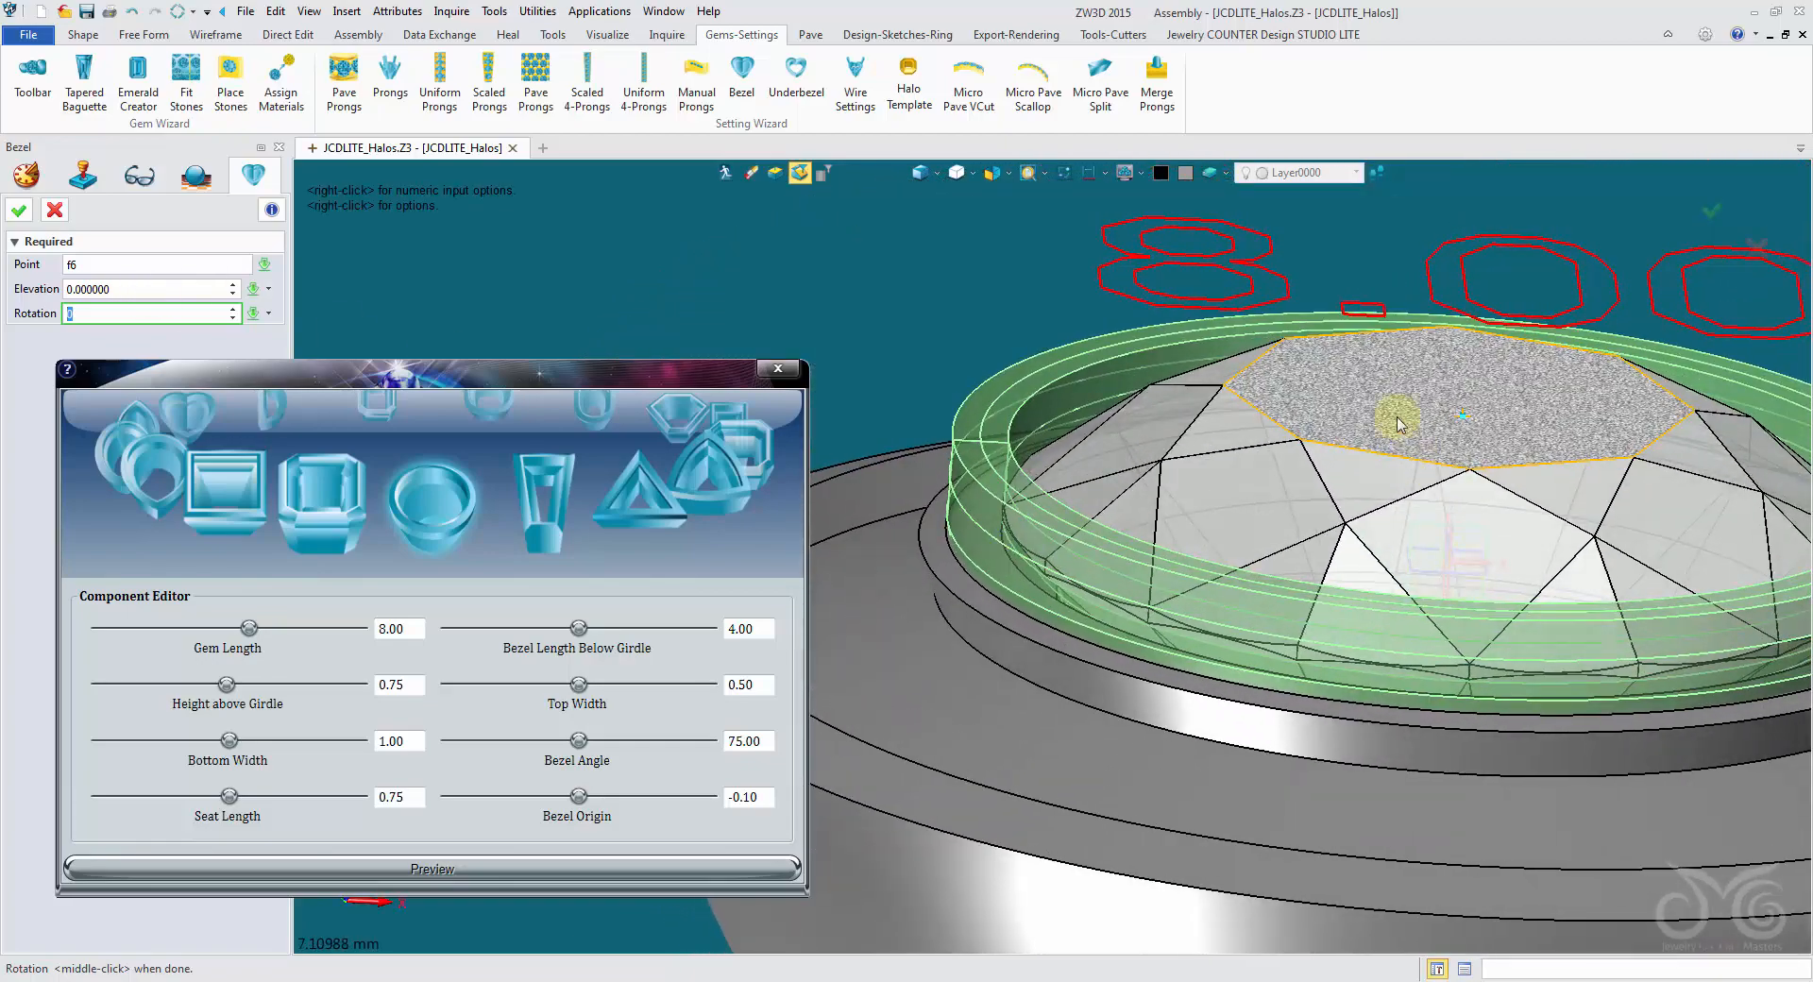
{"action": "right_click_drag", "start_coordinate": [938, 301], "coordinate": [1175, 420]}
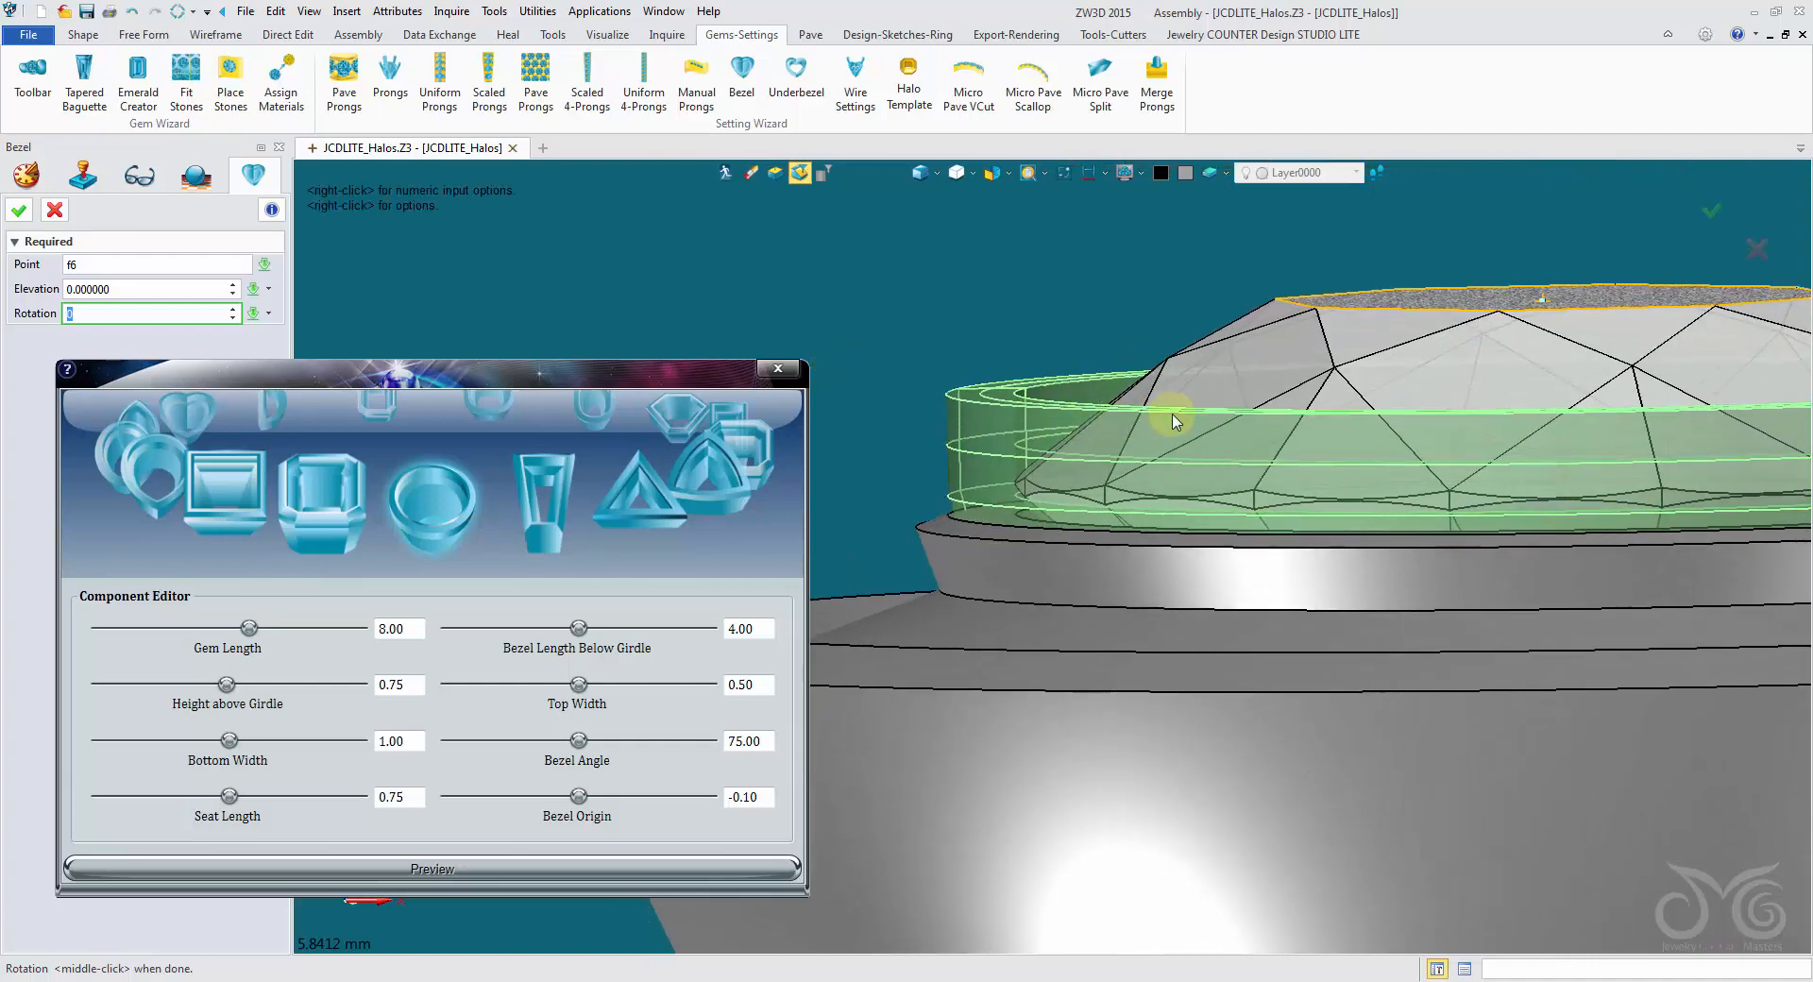
{"action": "right_click_drag", "start_coordinate": [1341, 366], "coordinate": [1085, 485]}
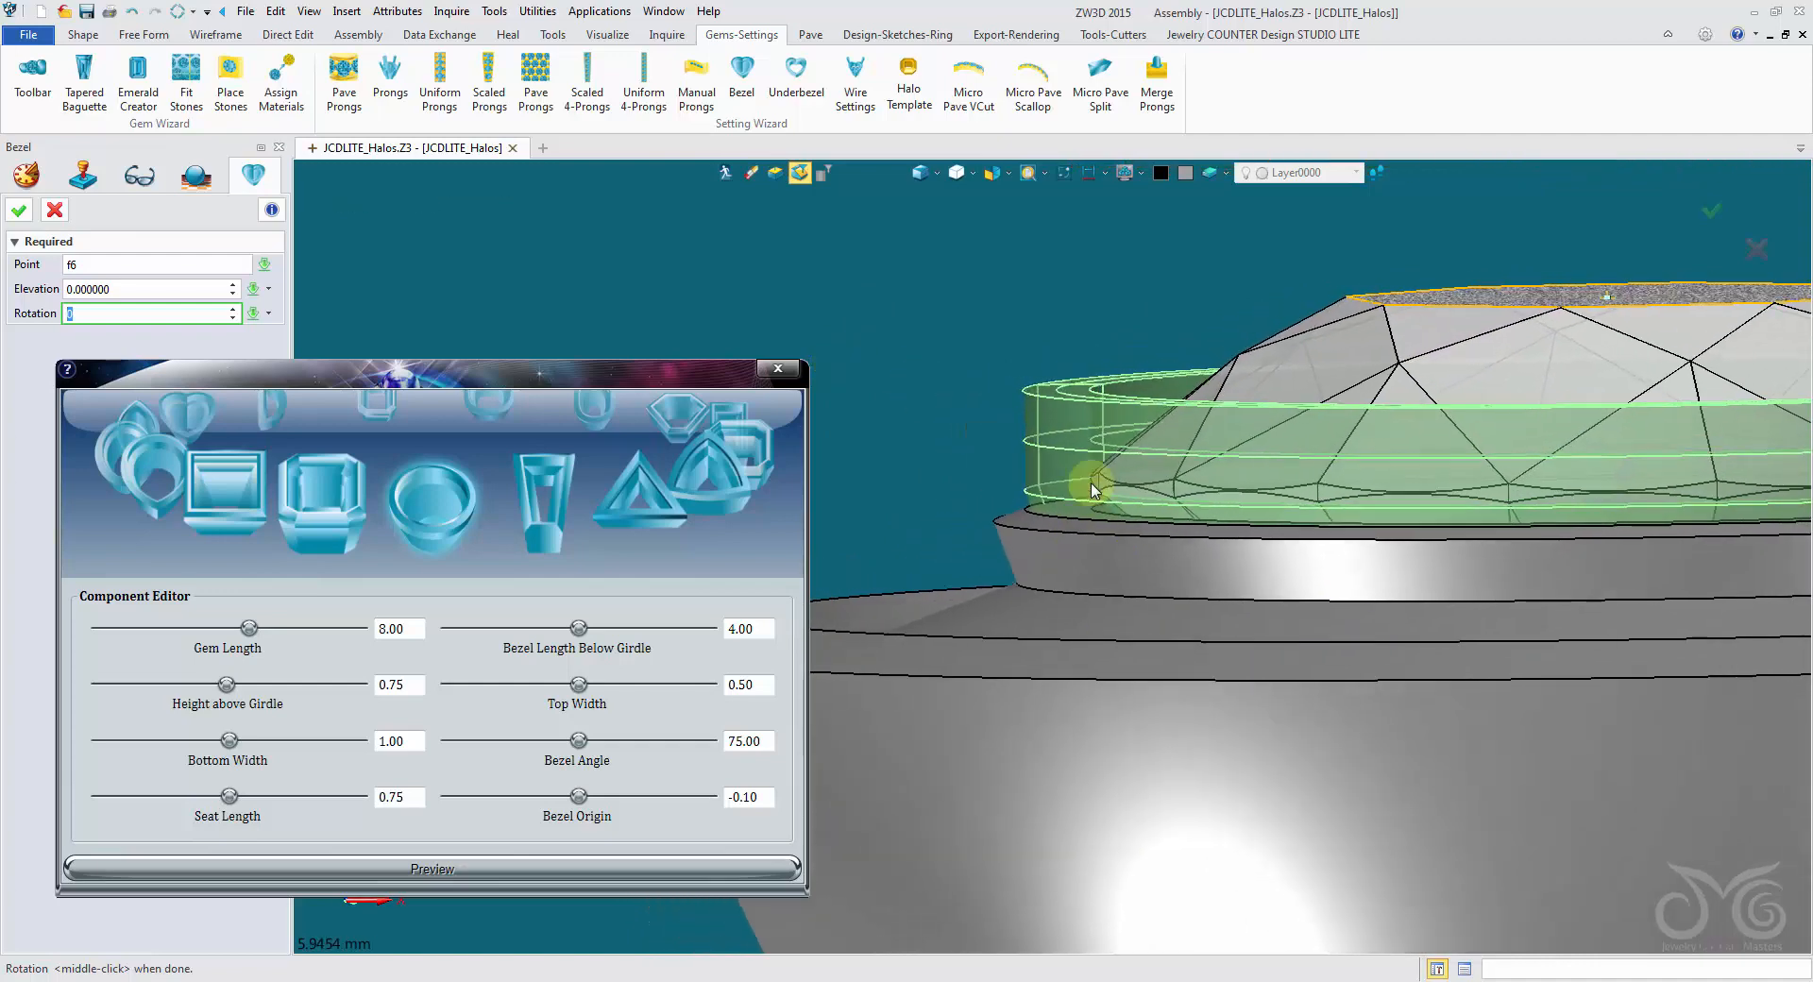
{"action": "scroll", "coordinate": [651, 517], "scroll_direction": "down", "scroll_amount": 5}
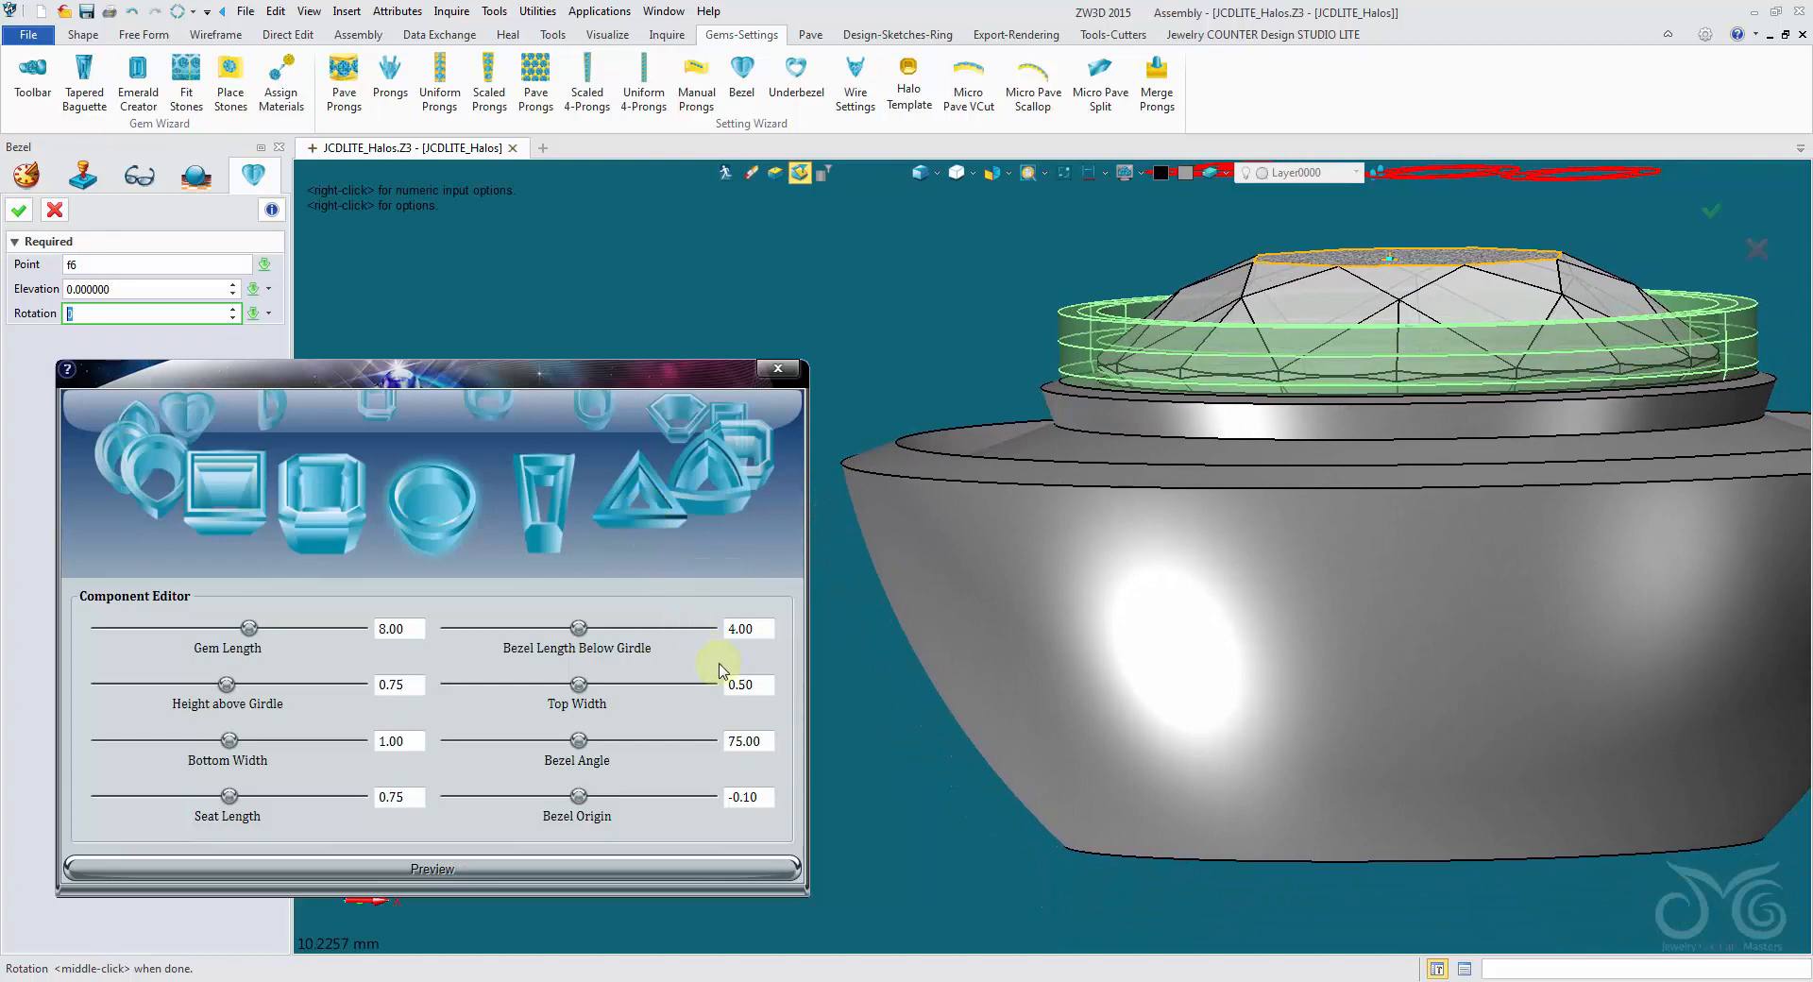
- Set the round bezel's height above girdle to 0.50 and its bezel angle to 60, updating the preview
{"action": "left_click_drag", "start_coordinate": [417, 682], "coordinate": [319, 687]}
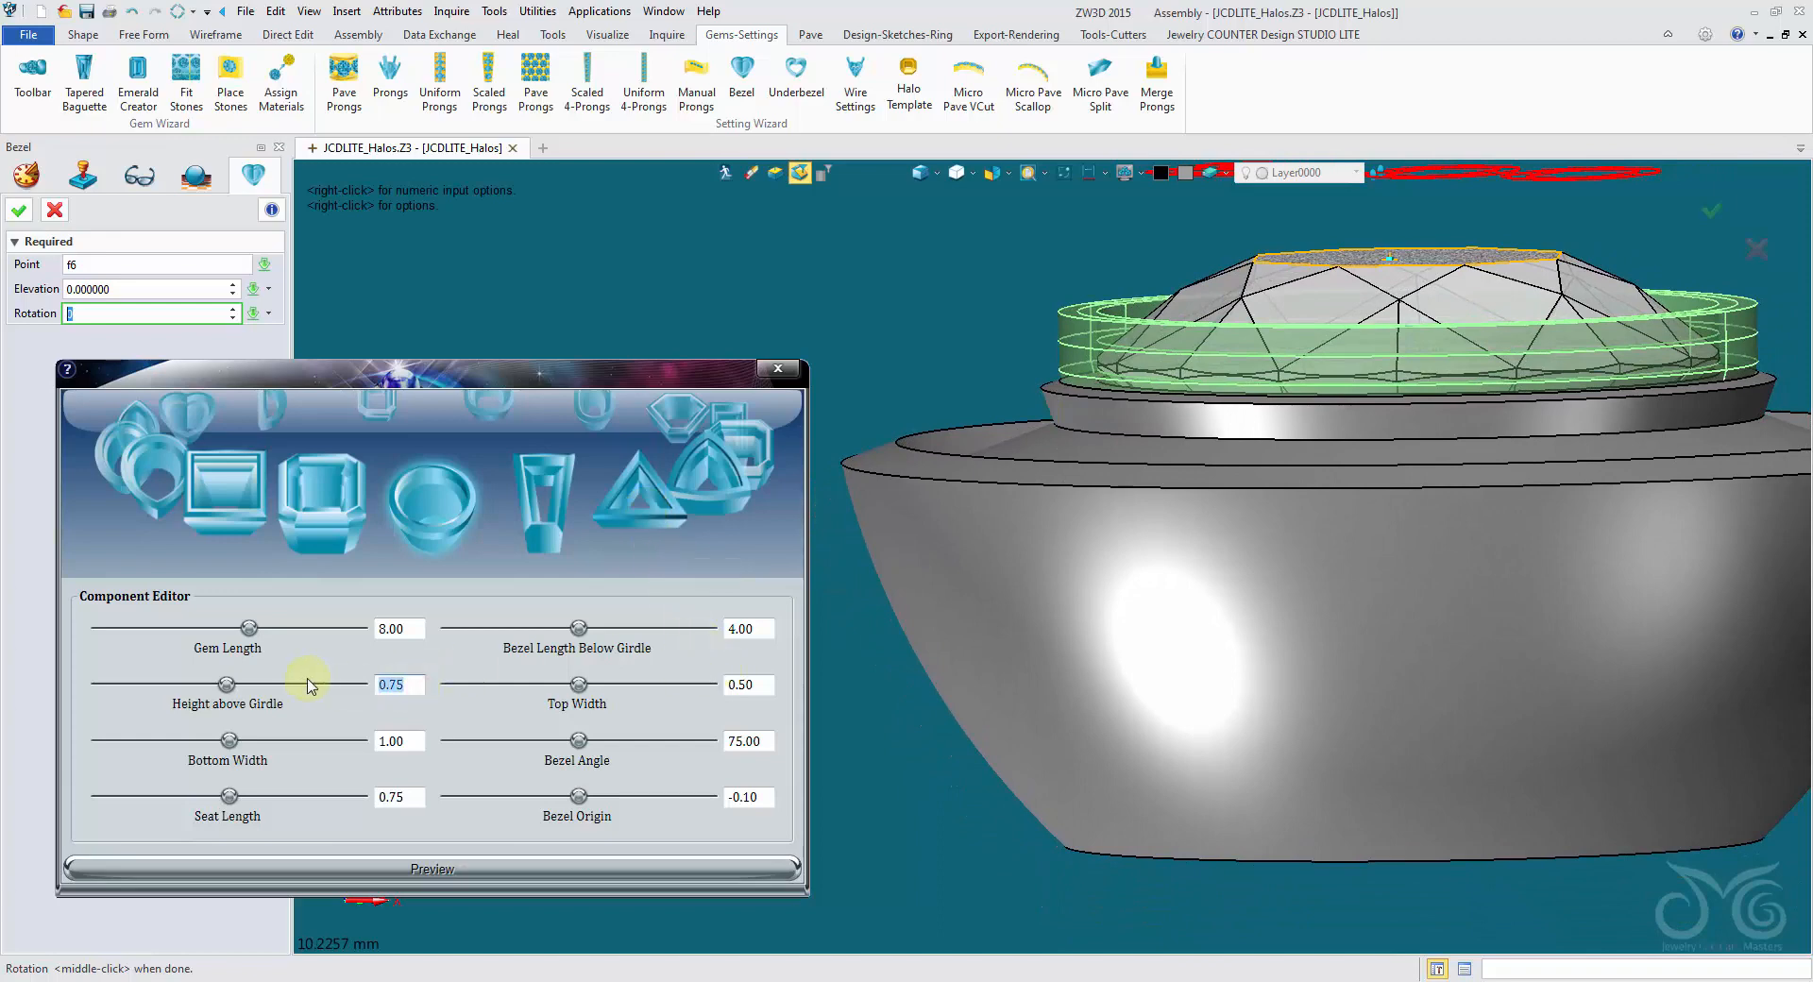
{"action": "left_click", "coordinate": [416, 880]}
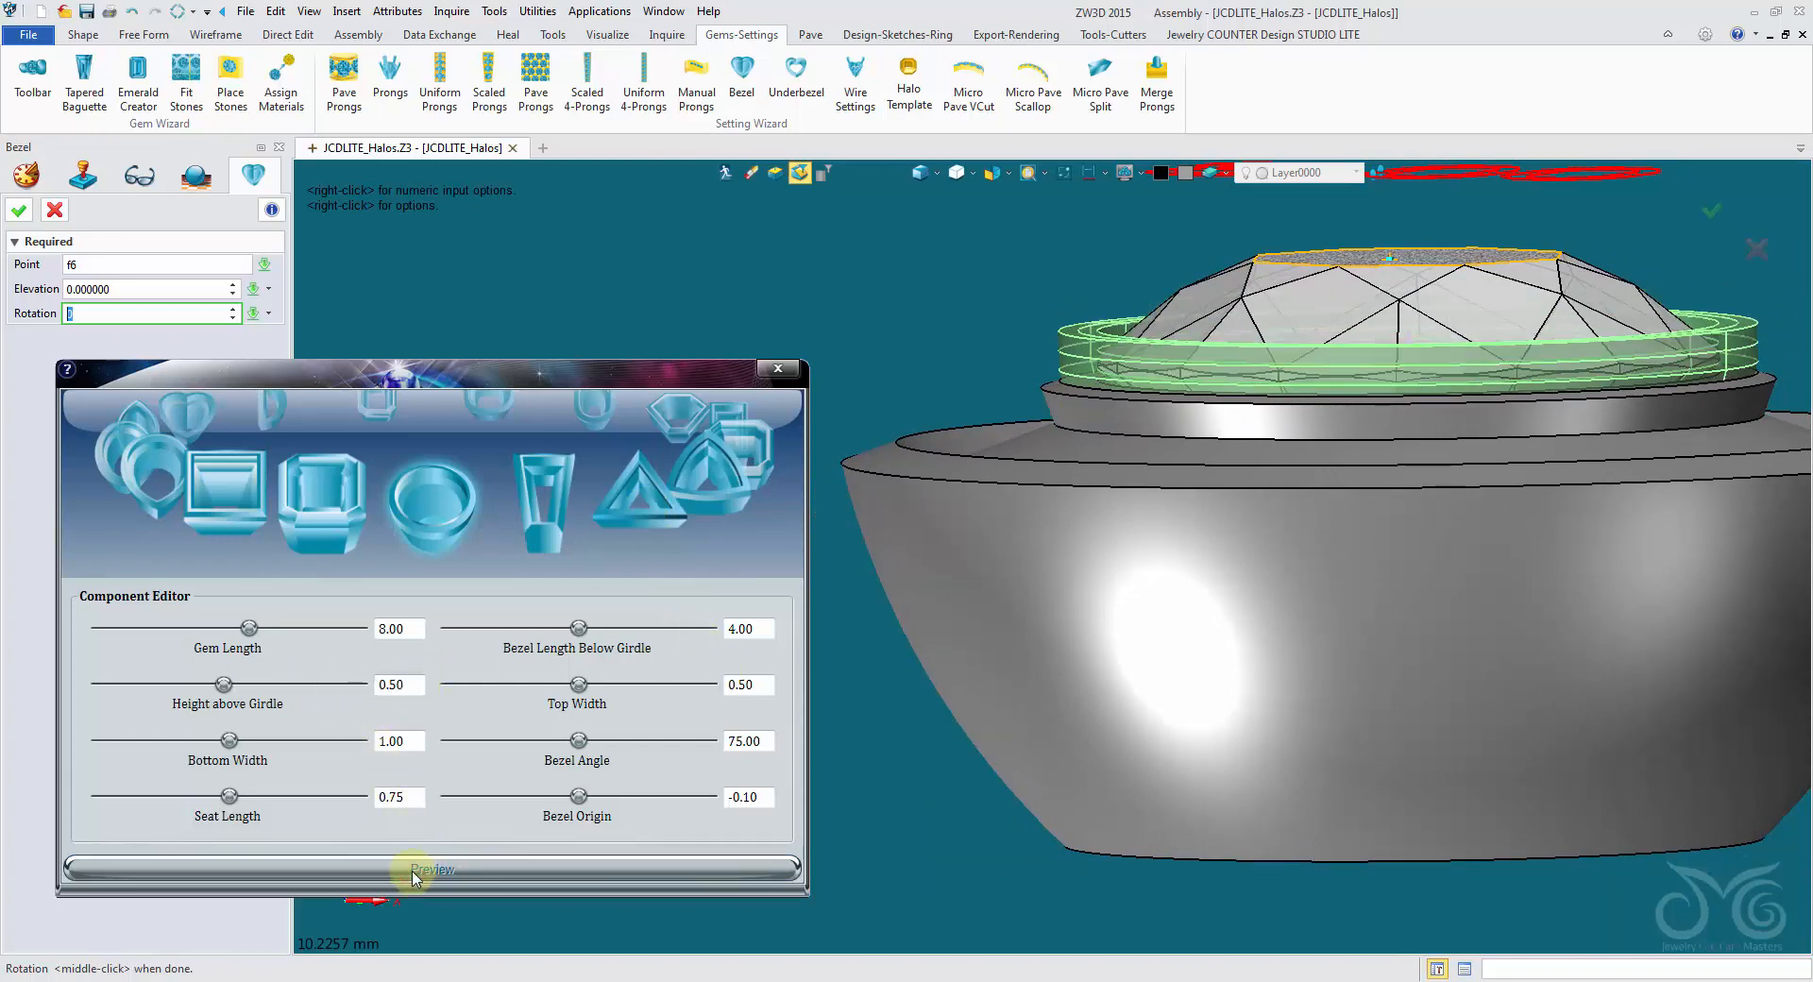
{"action": "scroll", "coordinate": [445, 843], "scroll_direction": "up", "scroll_amount": 5}
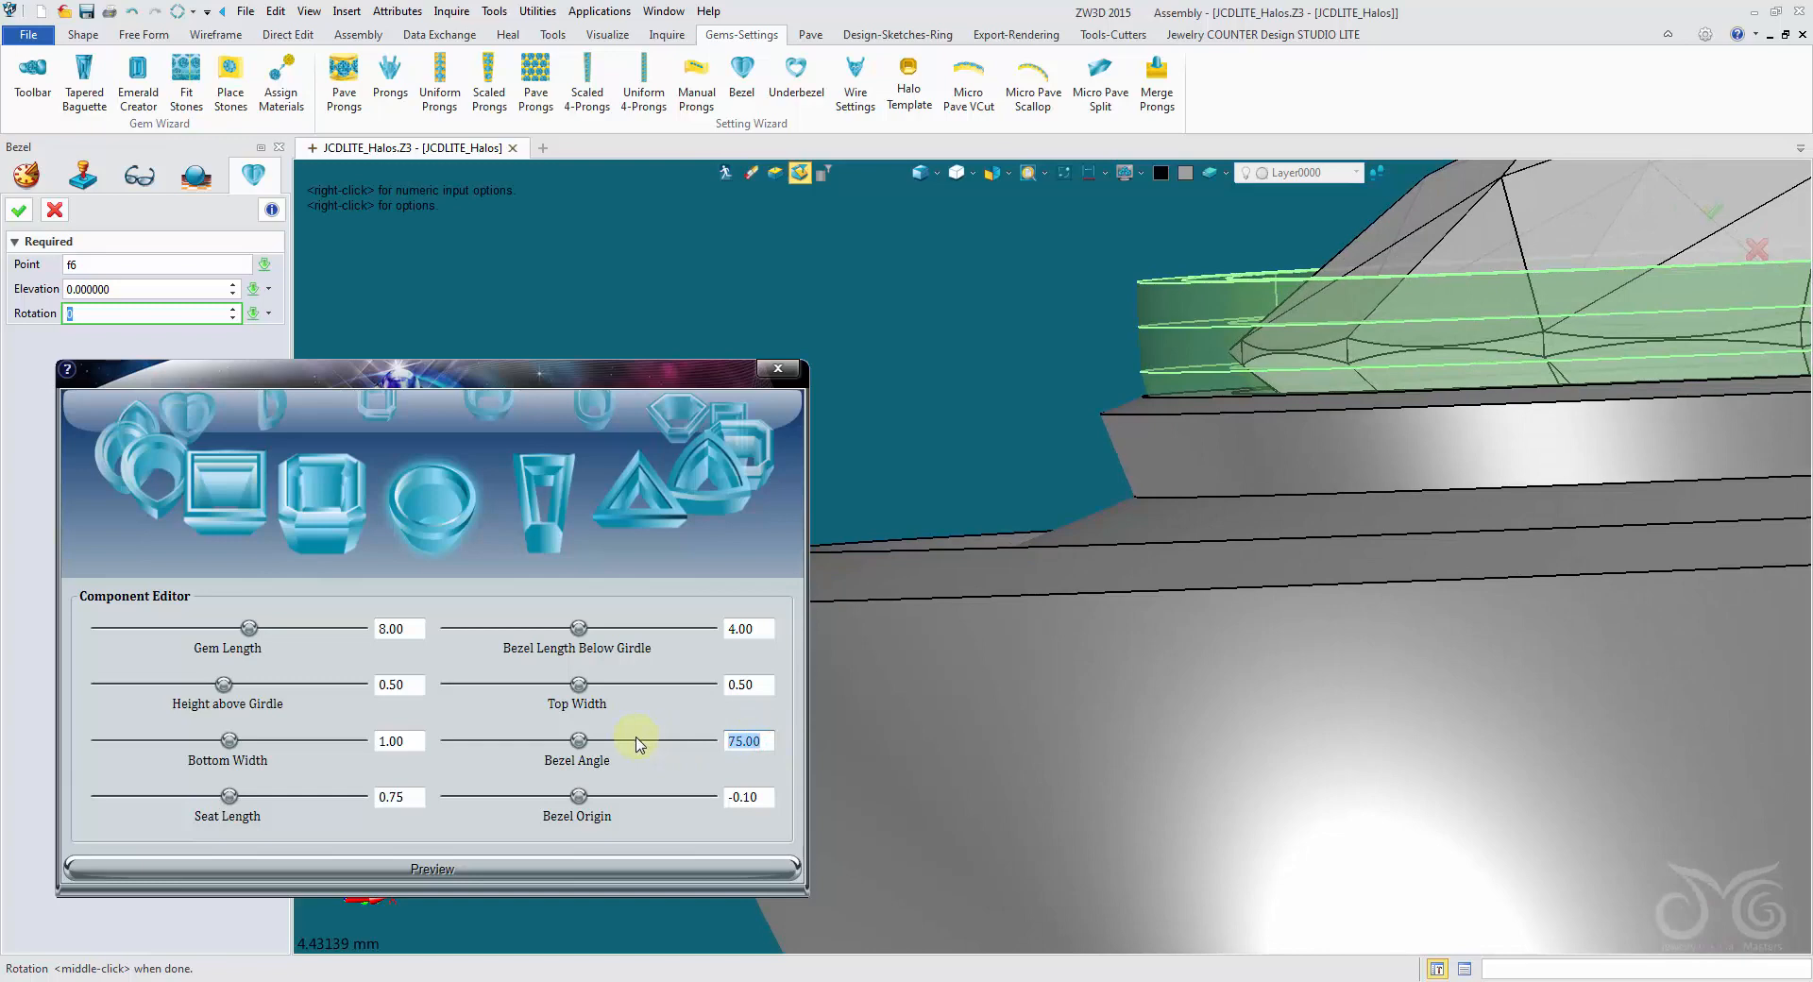
{"action": "left_click", "coordinate": [759, 865]}
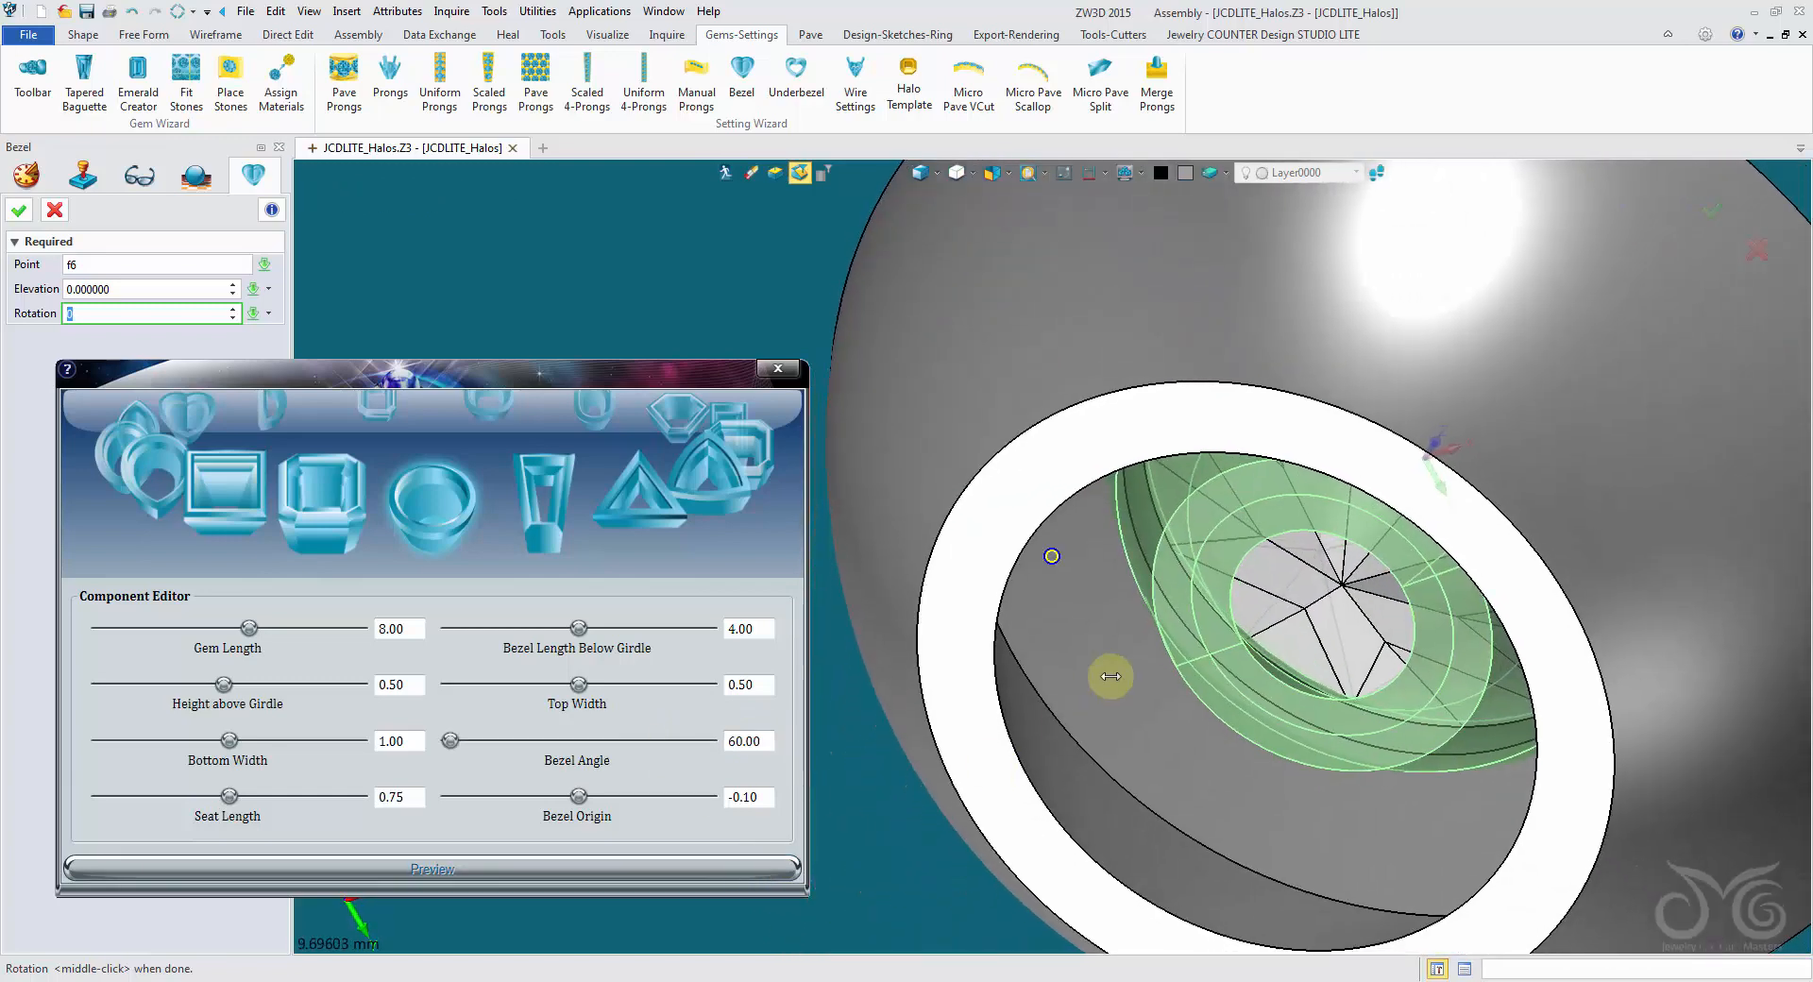
- Set the bezel length below girdle to 2, accept the bezel, and dismiss the Tweak Tool without changes
{"action": "right_click_drag", "start_coordinate": [1110, 677], "coordinate": [1054, 588]}
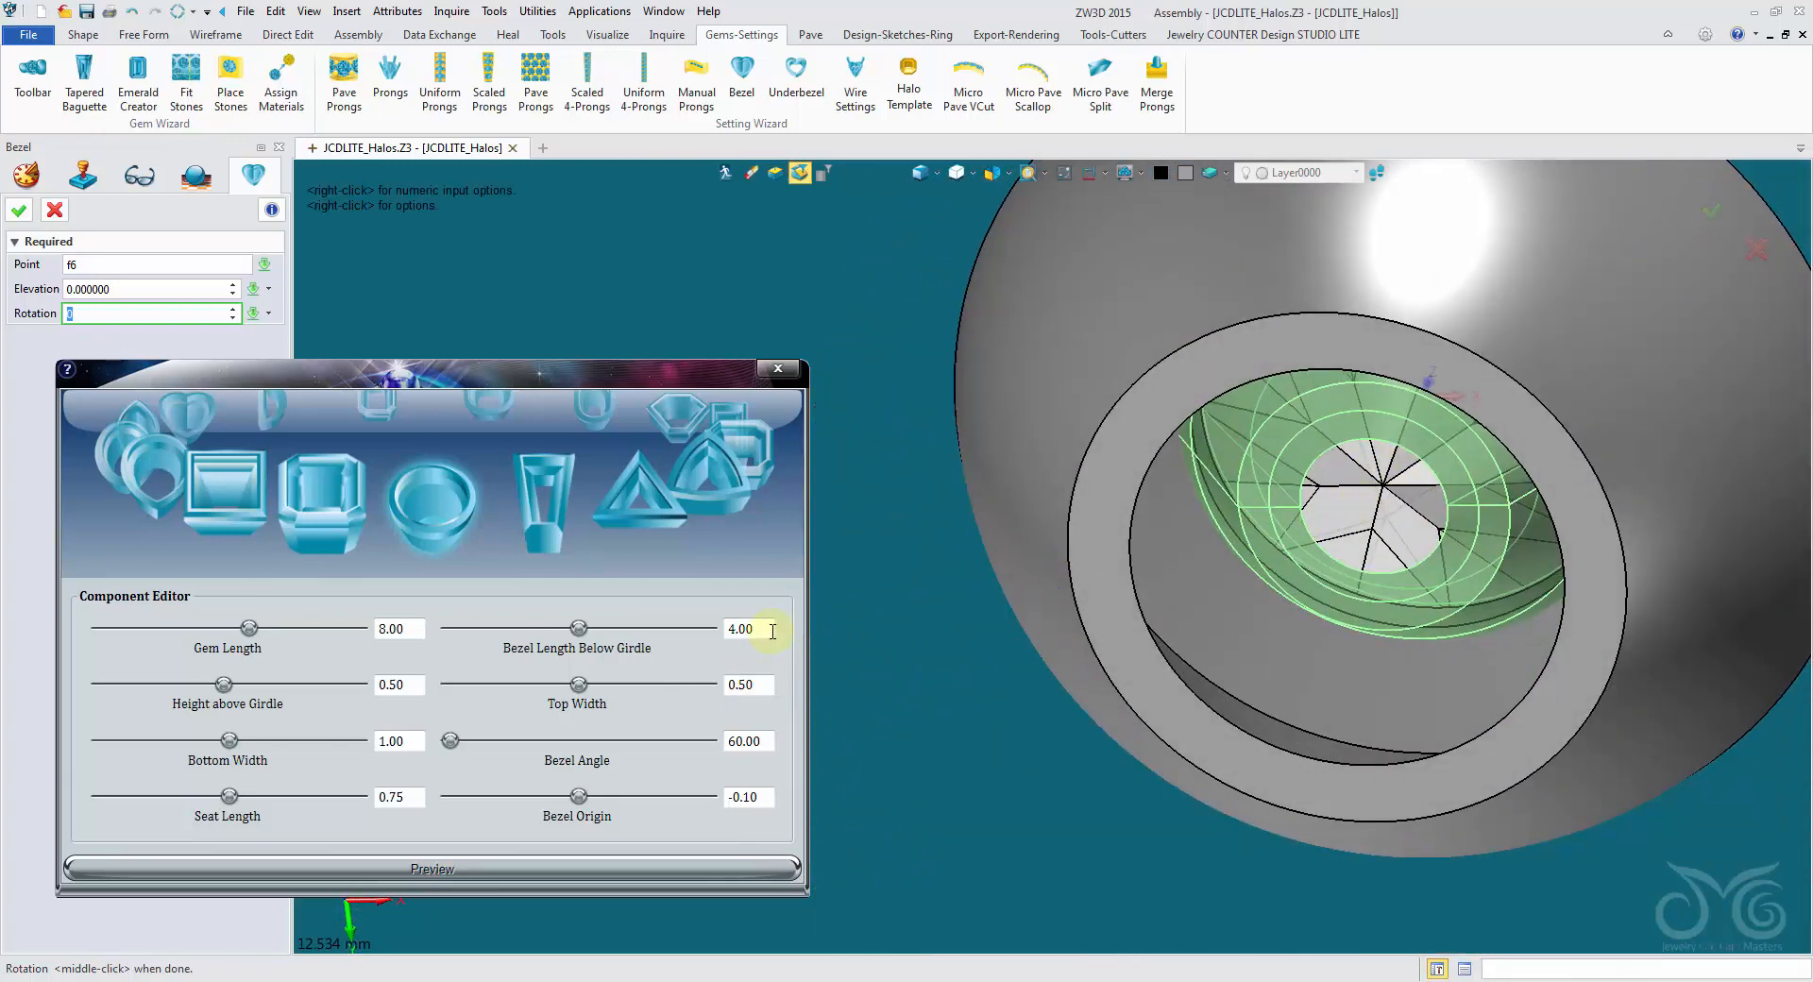
{"action": "left_click", "coordinate": [745, 625]}
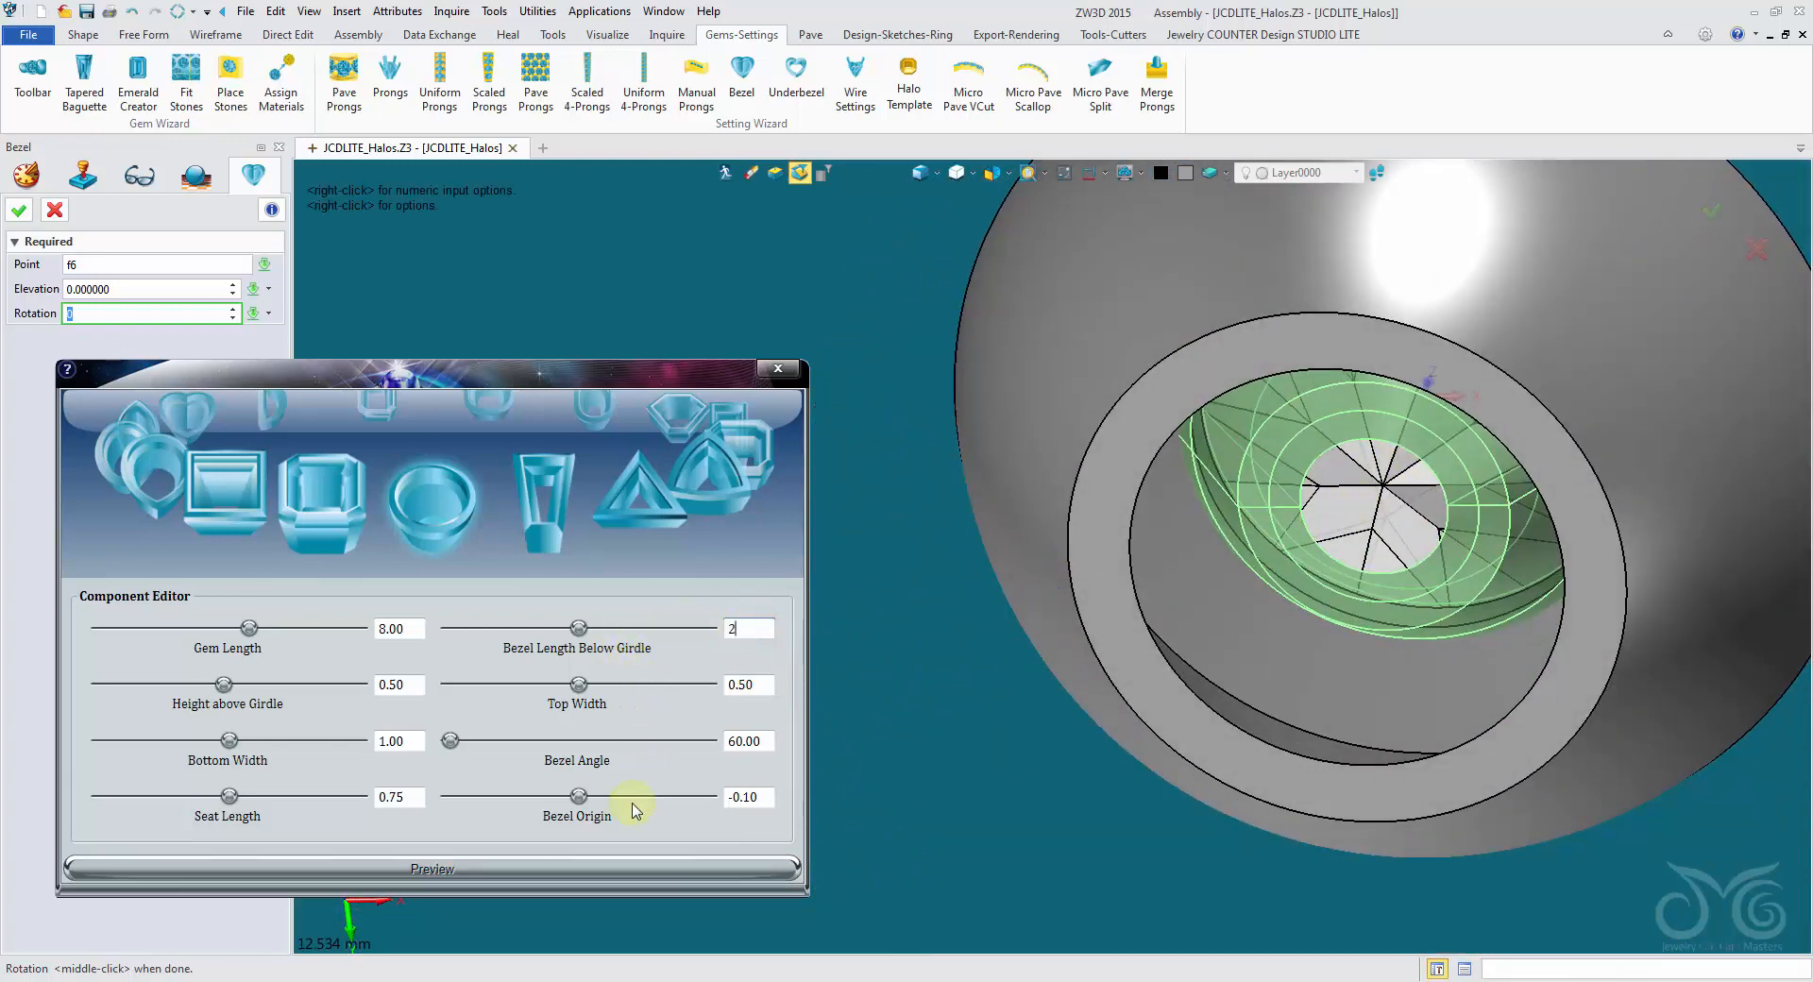
{"action": "left_click", "coordinate": [606, 885]}
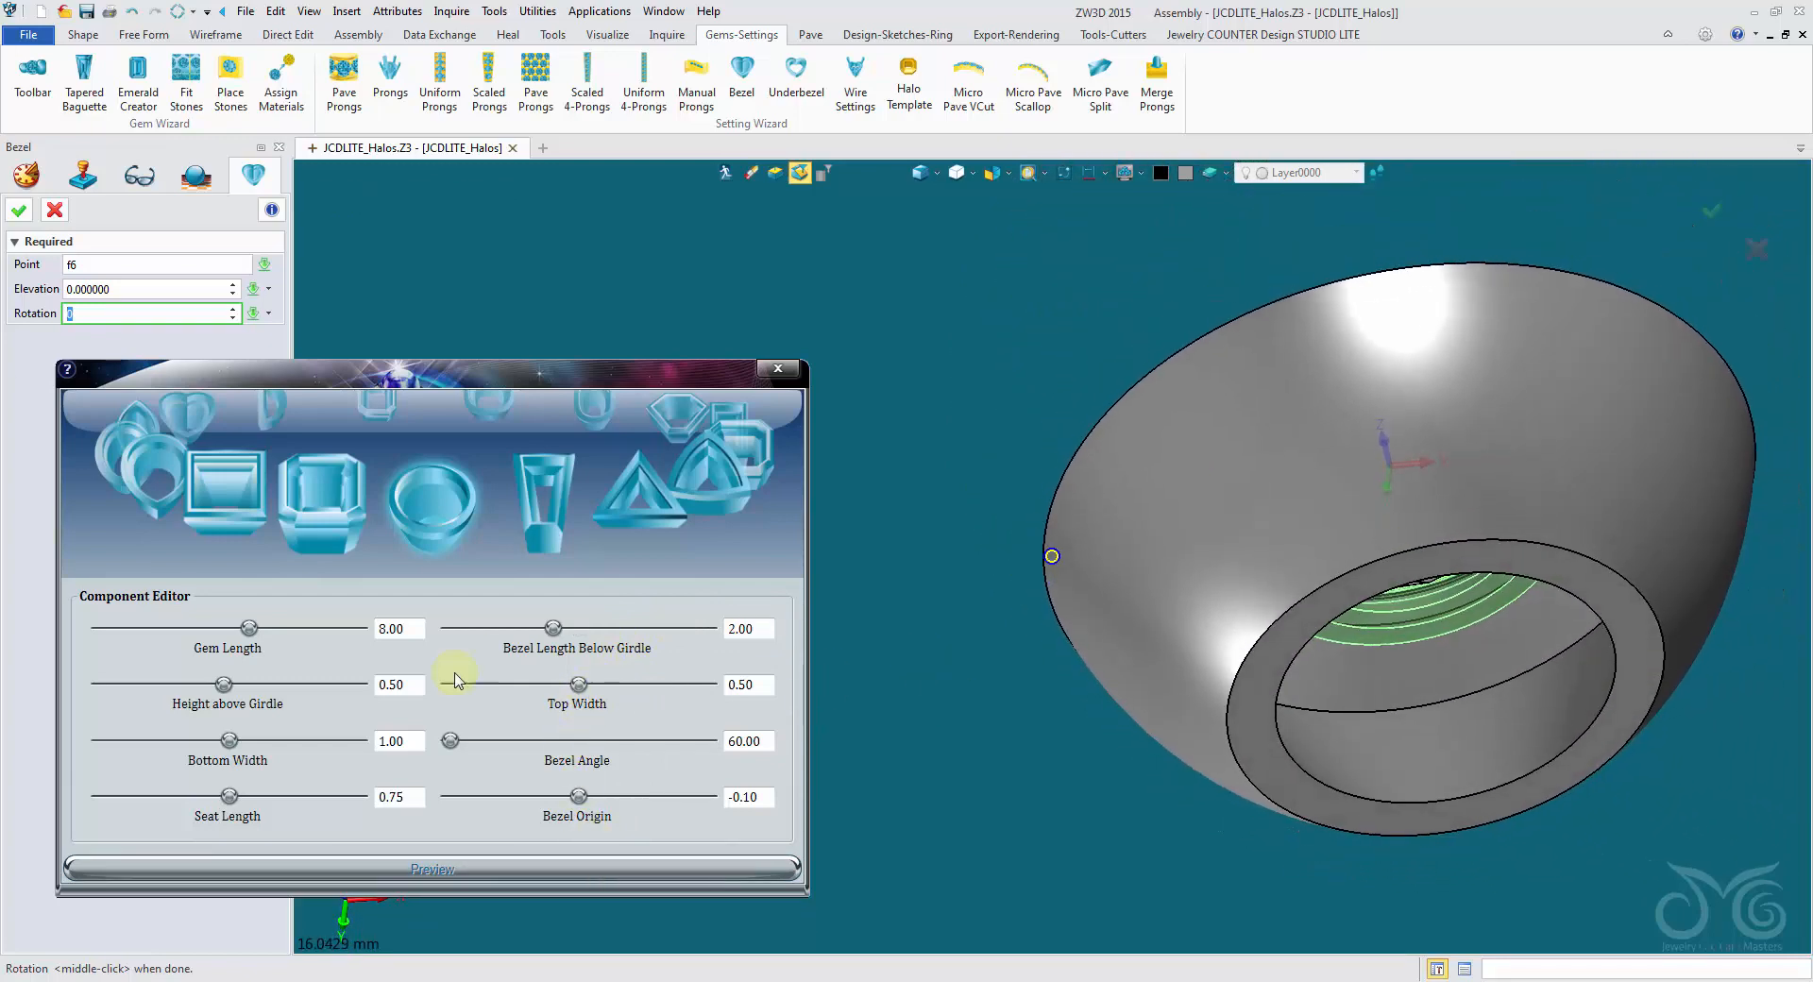
{"action": "left_click", "coordinate": [18, 210]}
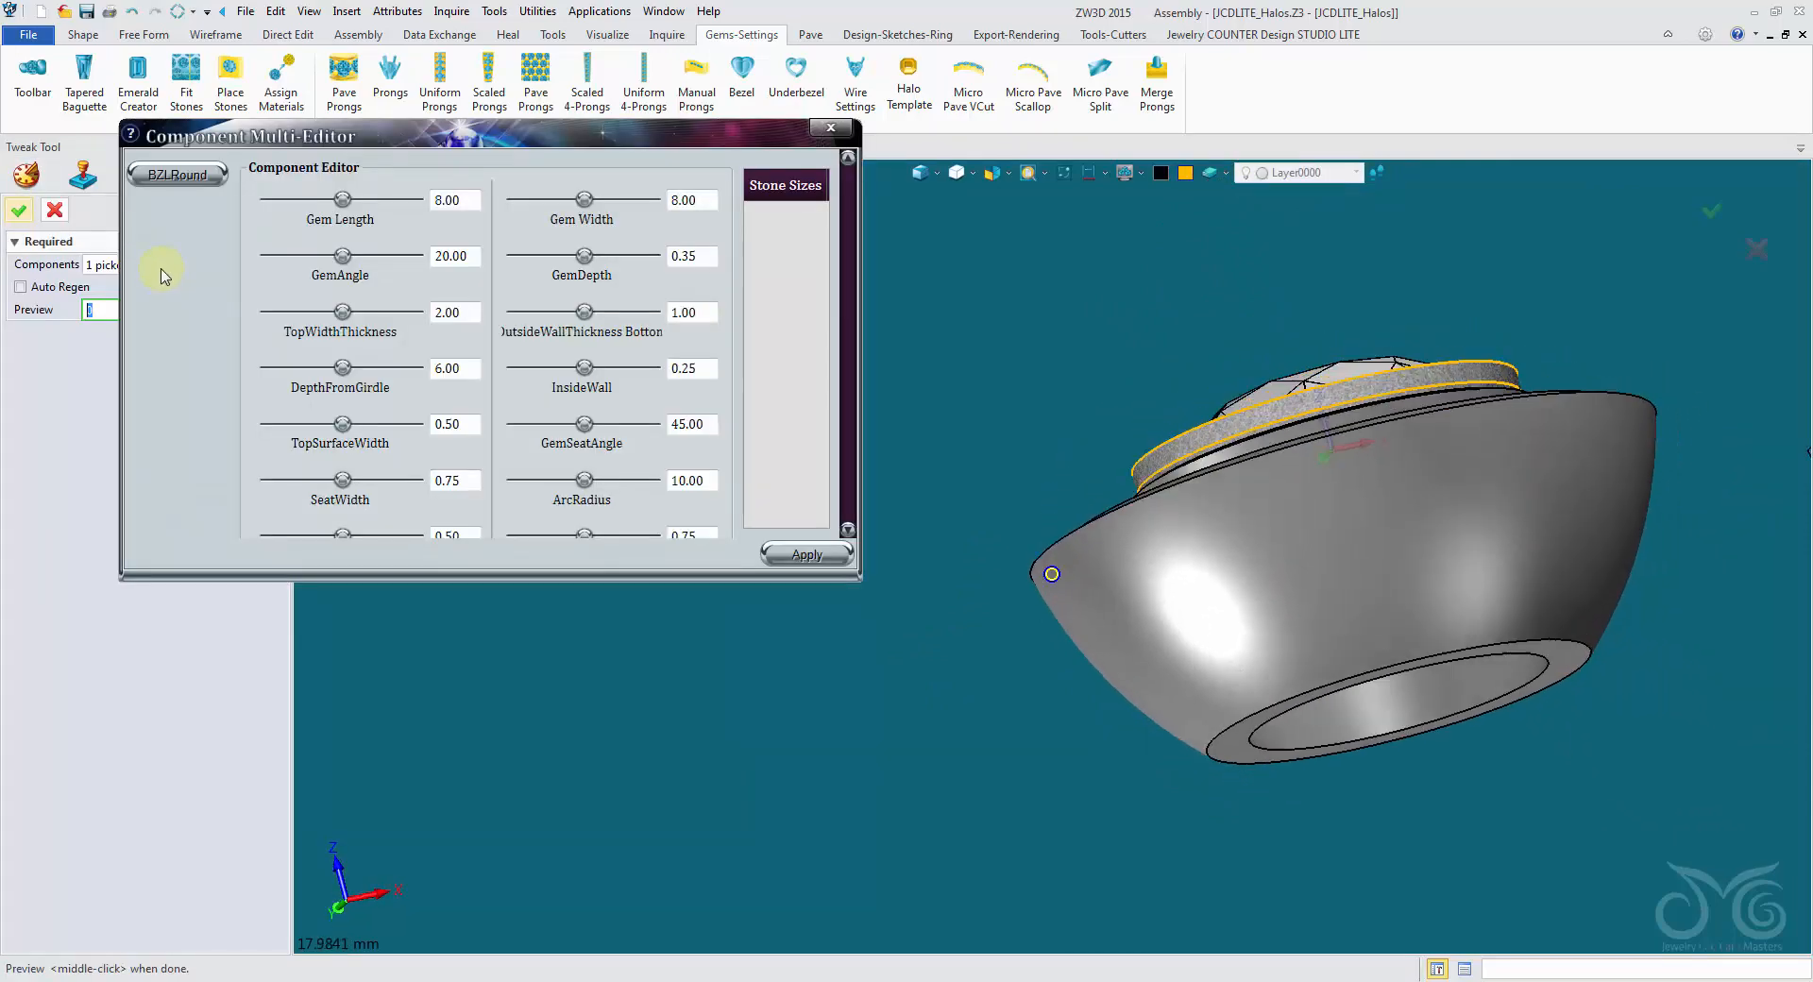
{"action": "left_click", "coordinate": [55, 210]}
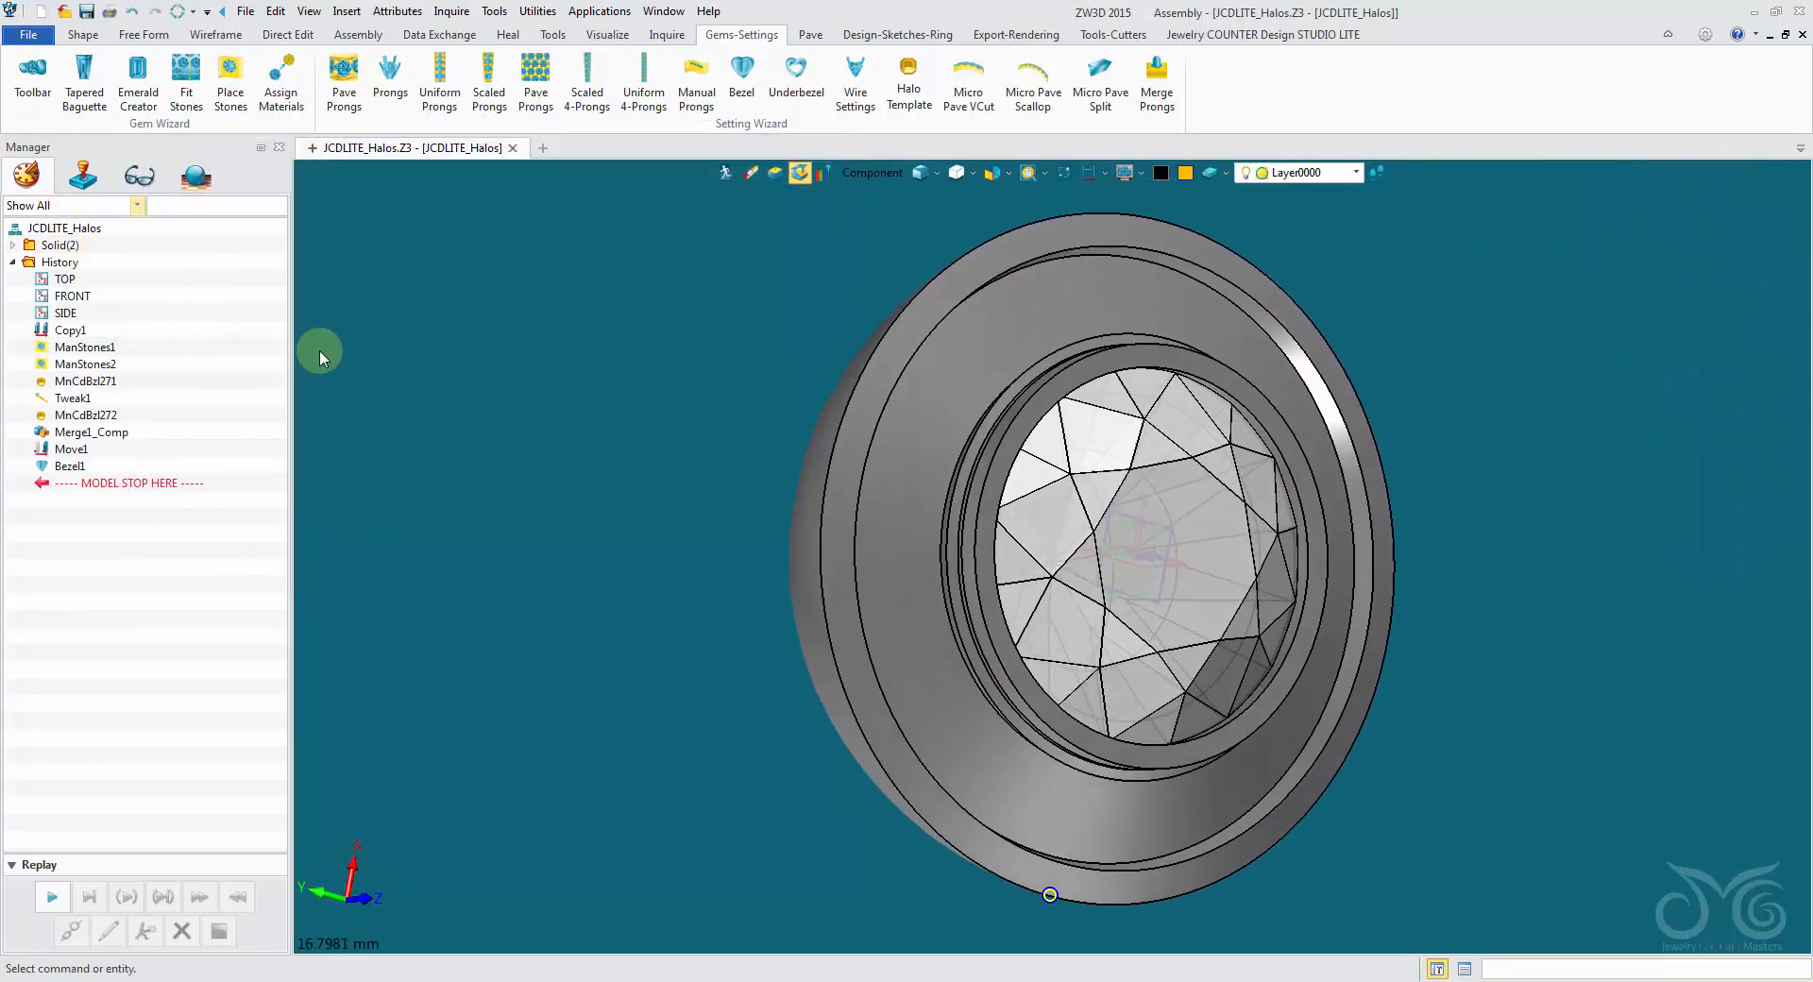
- Merge the round bezel component into the round halo solid with a Boolean add
{"action": "right_click_drag", "start_coordinate": [320, 351], "coordinate": [763, 127]}
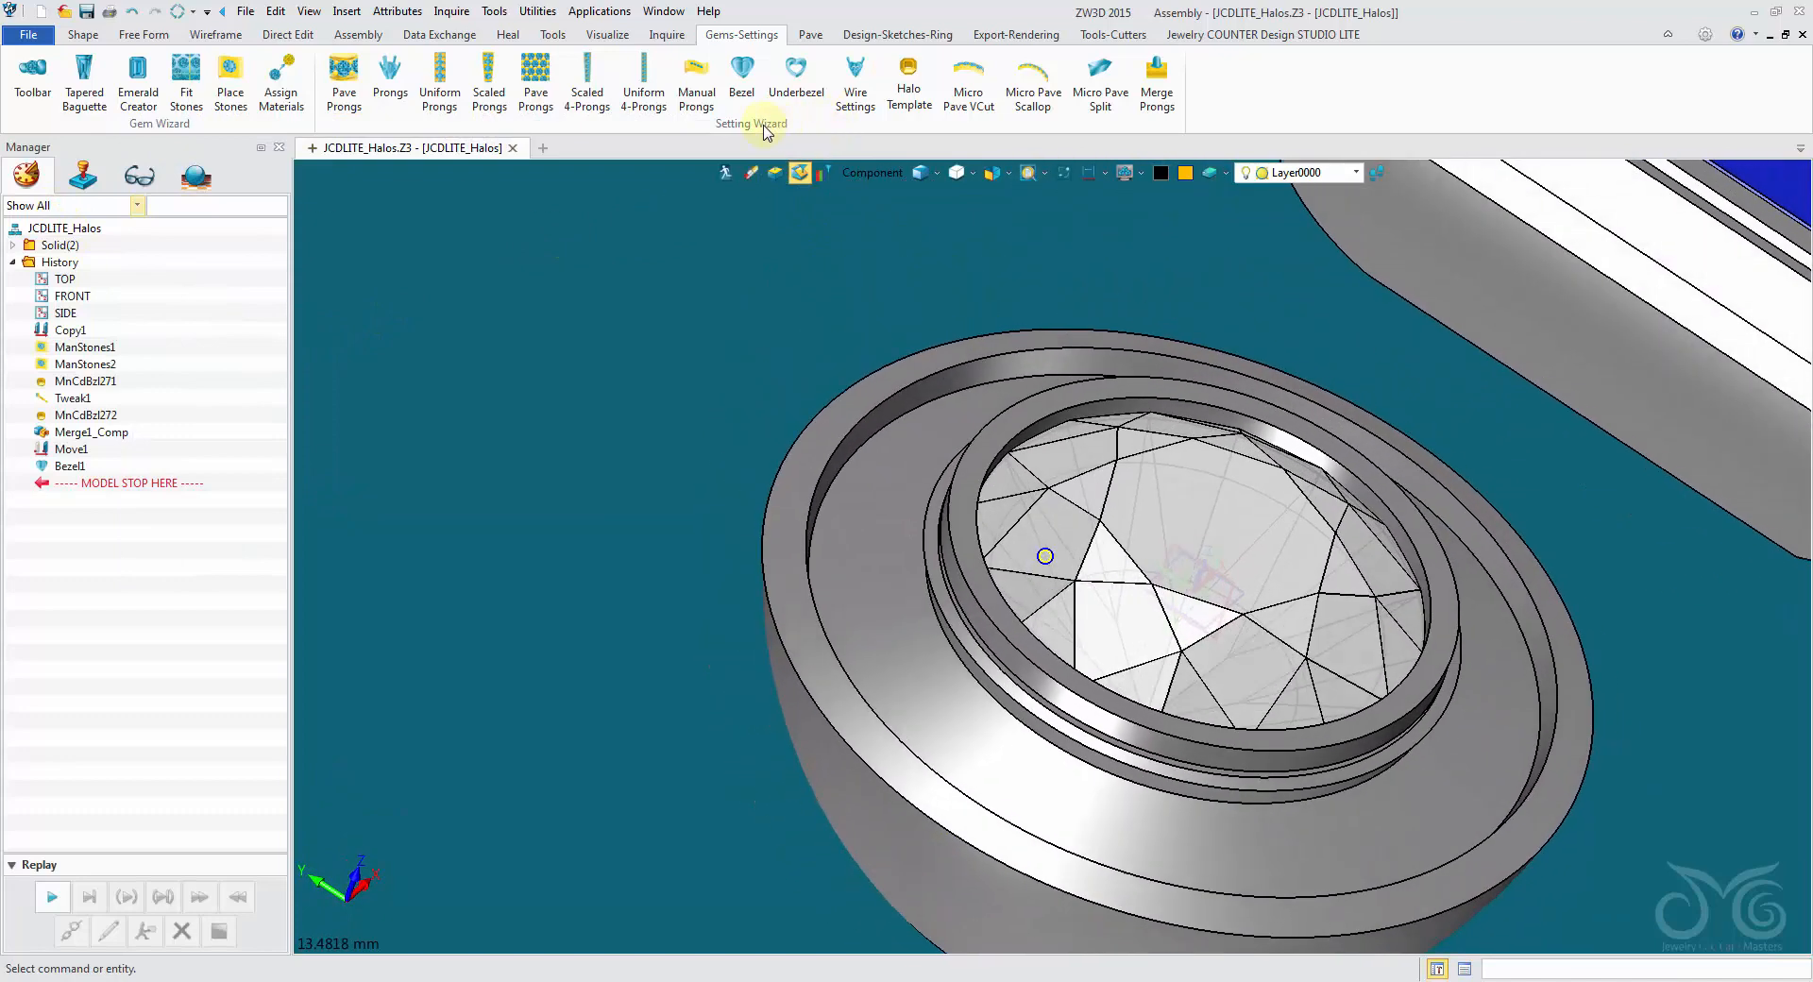
{"action": "left_click", "coordinate": [87, 35]}
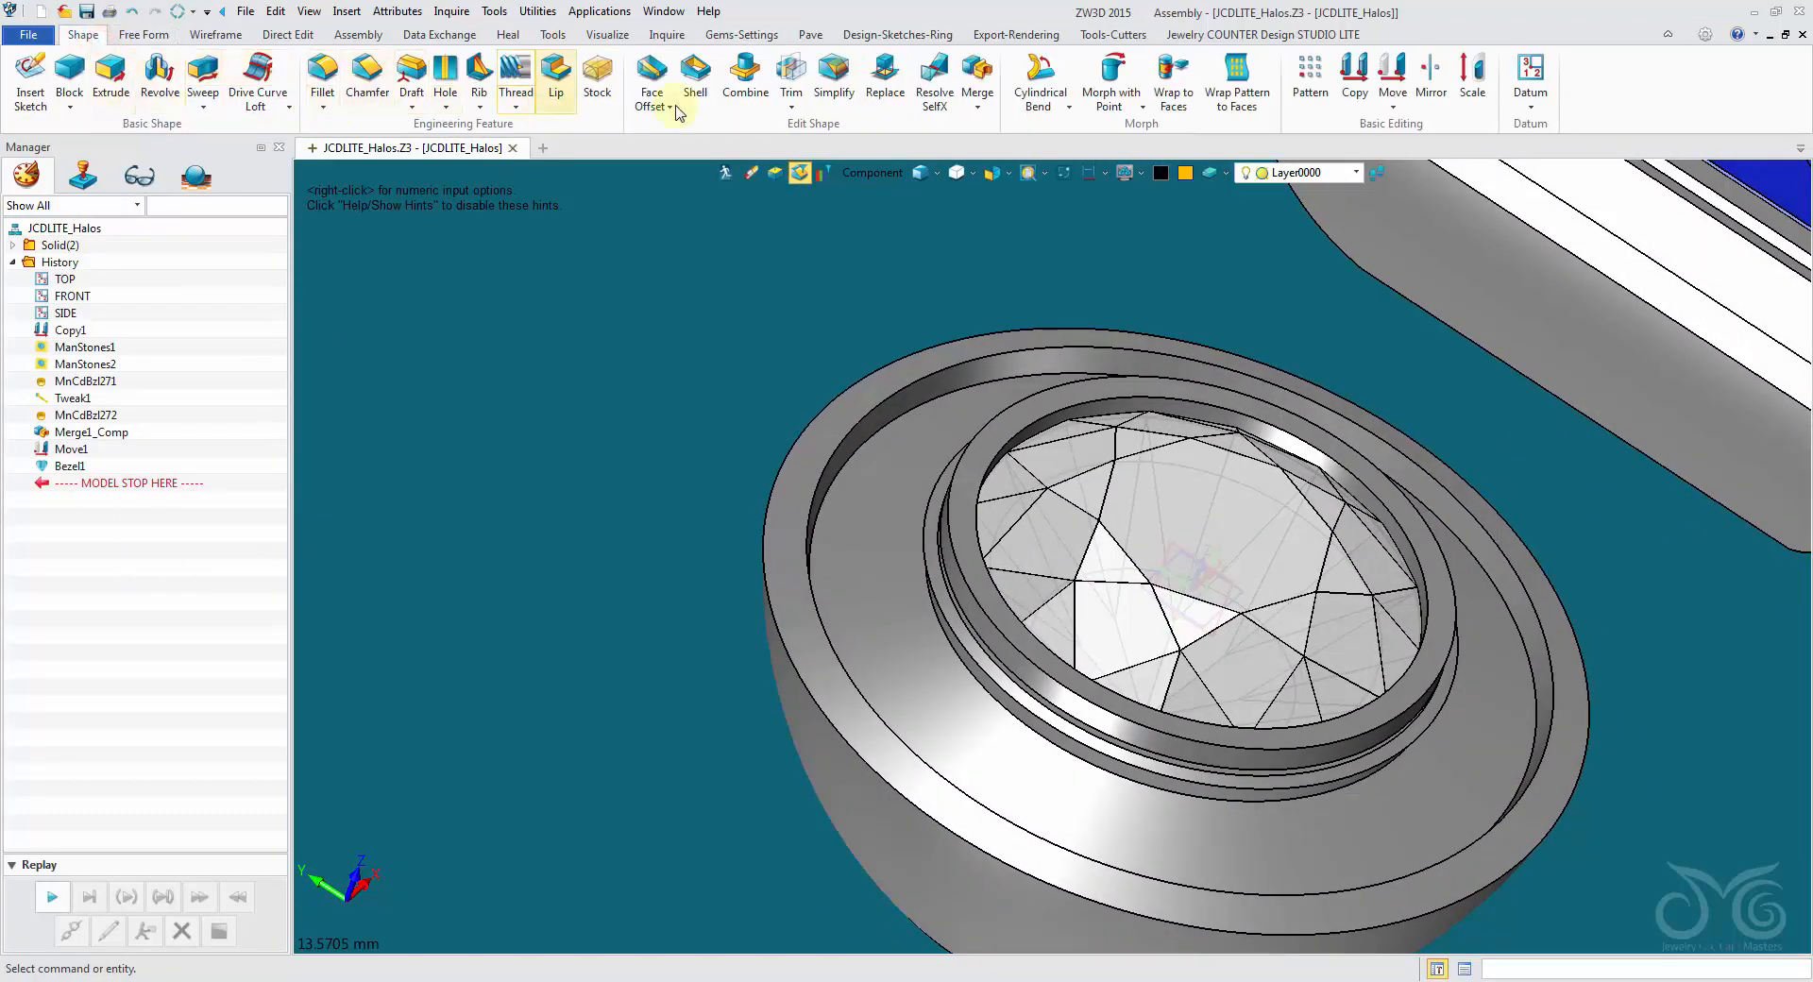
{"action": "left_click", "coordinate": [965, 76]}
{"action": "left_click", "coordinate": [958, 487]}
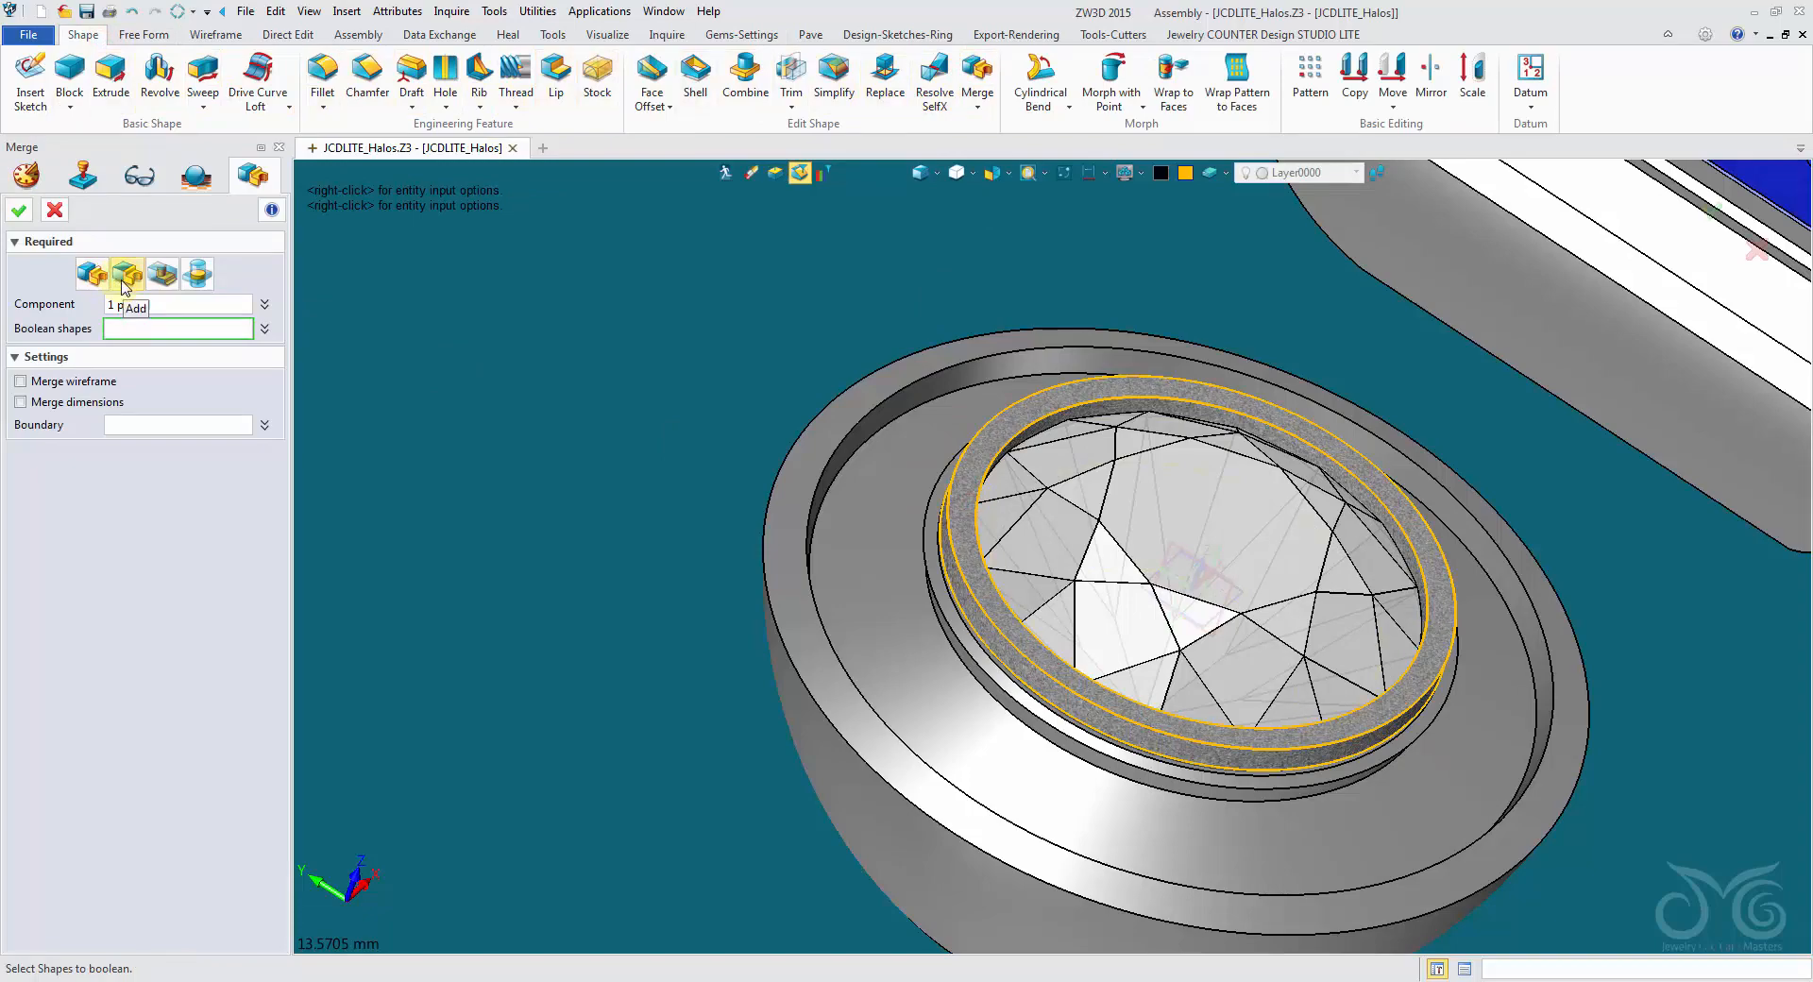
{"action": "left_click", "coordinate": [795, 592]}
{"action": "right_click_drag", "start_coordinate": [1052, 558], "coordinate": [52, 236]}
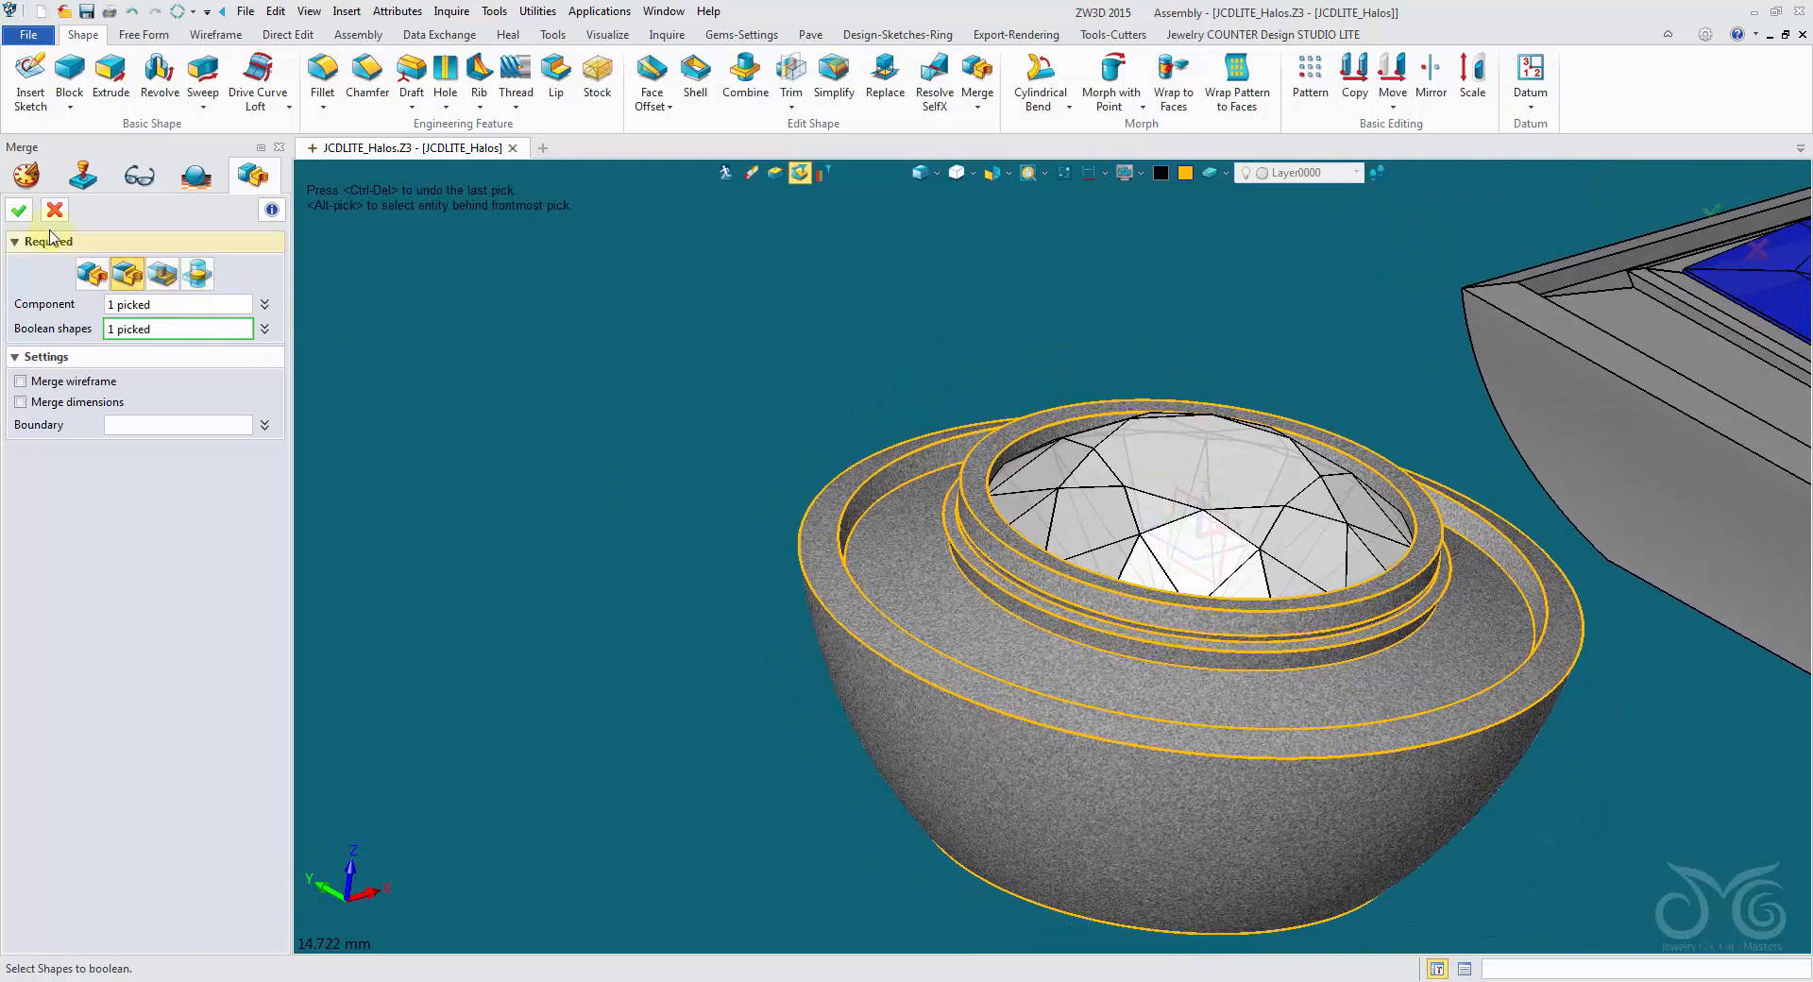
{"action": "left_click", "coordinate": [19, 212]}
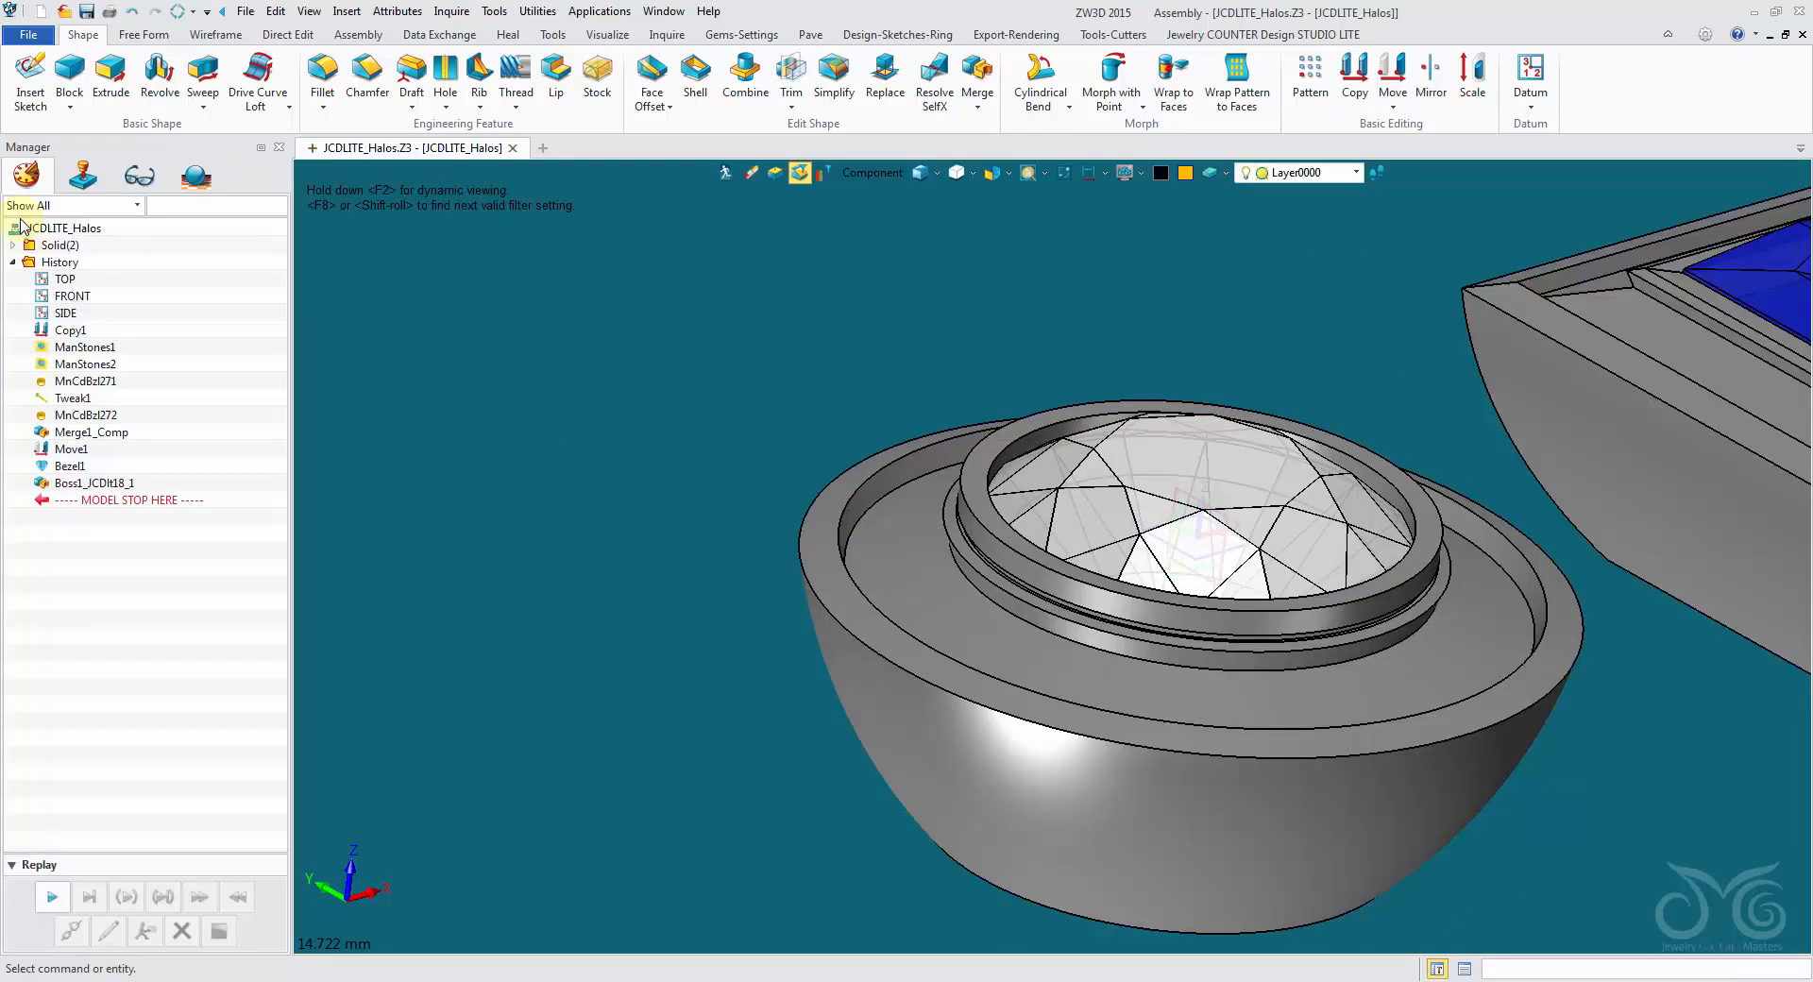
- Set the pick filter to Shape
{"action": "left_click", "coordinate": [872, 174]}
{"action": "left_click", "coordinate": [899, 351]}
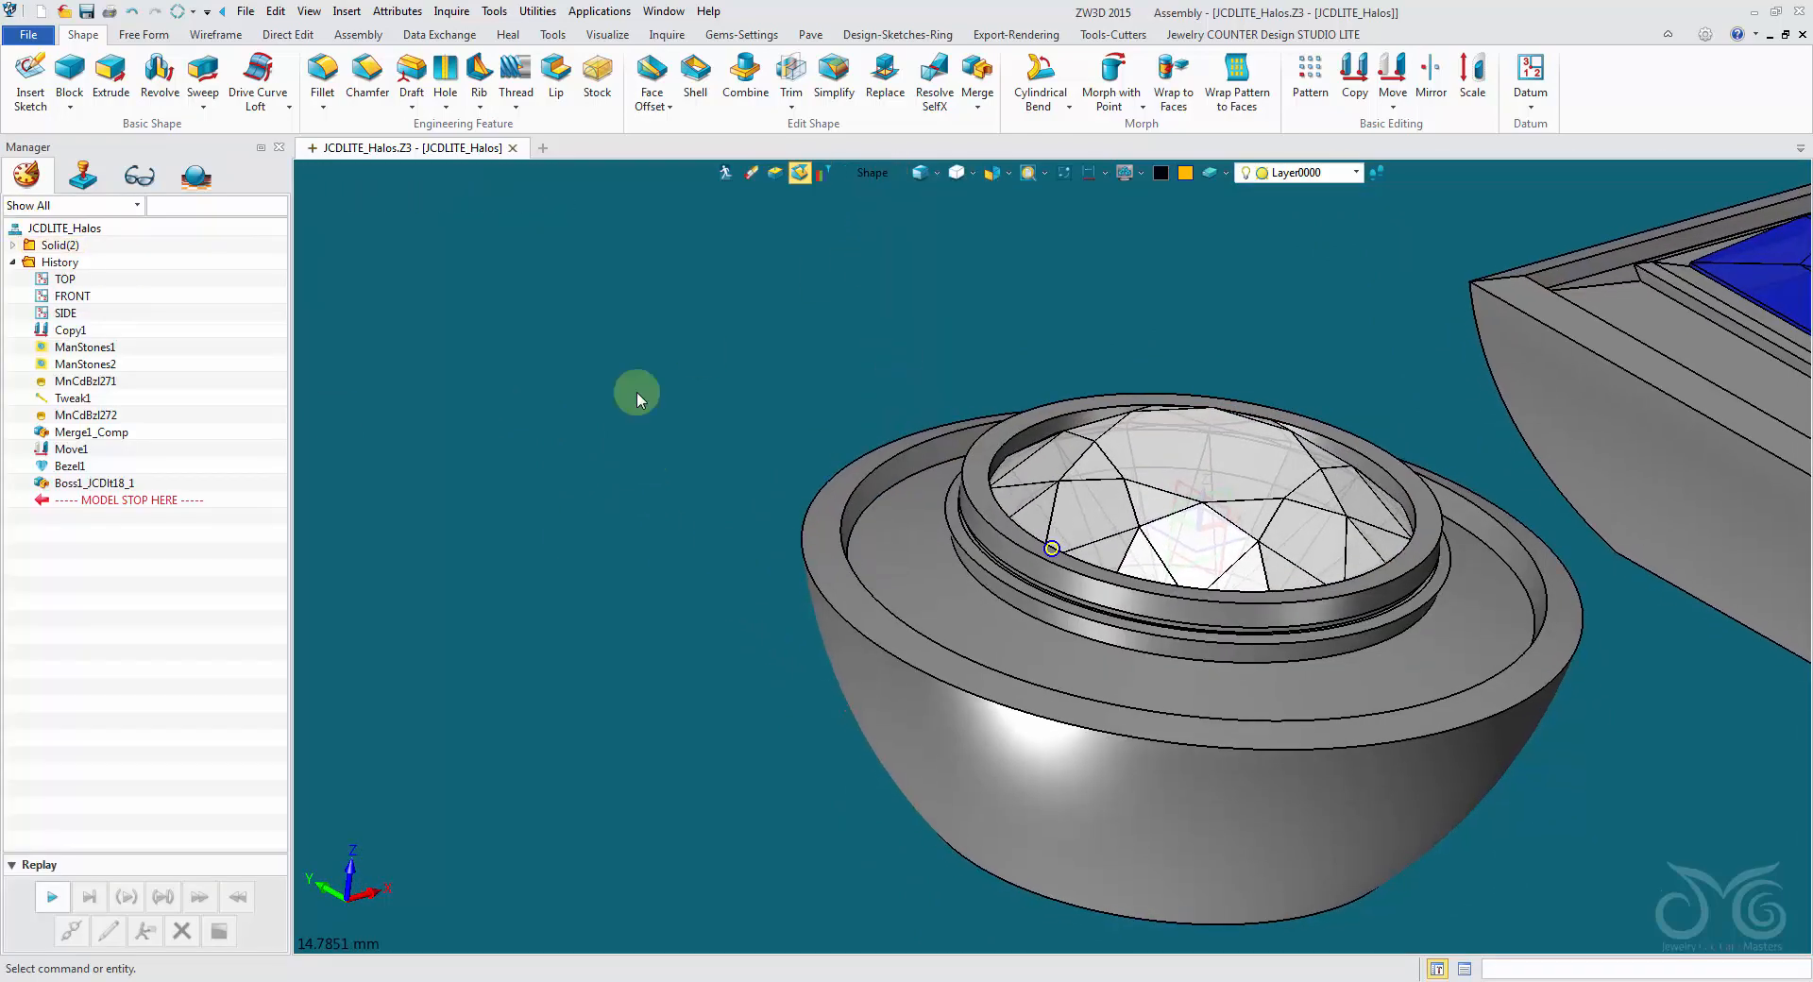
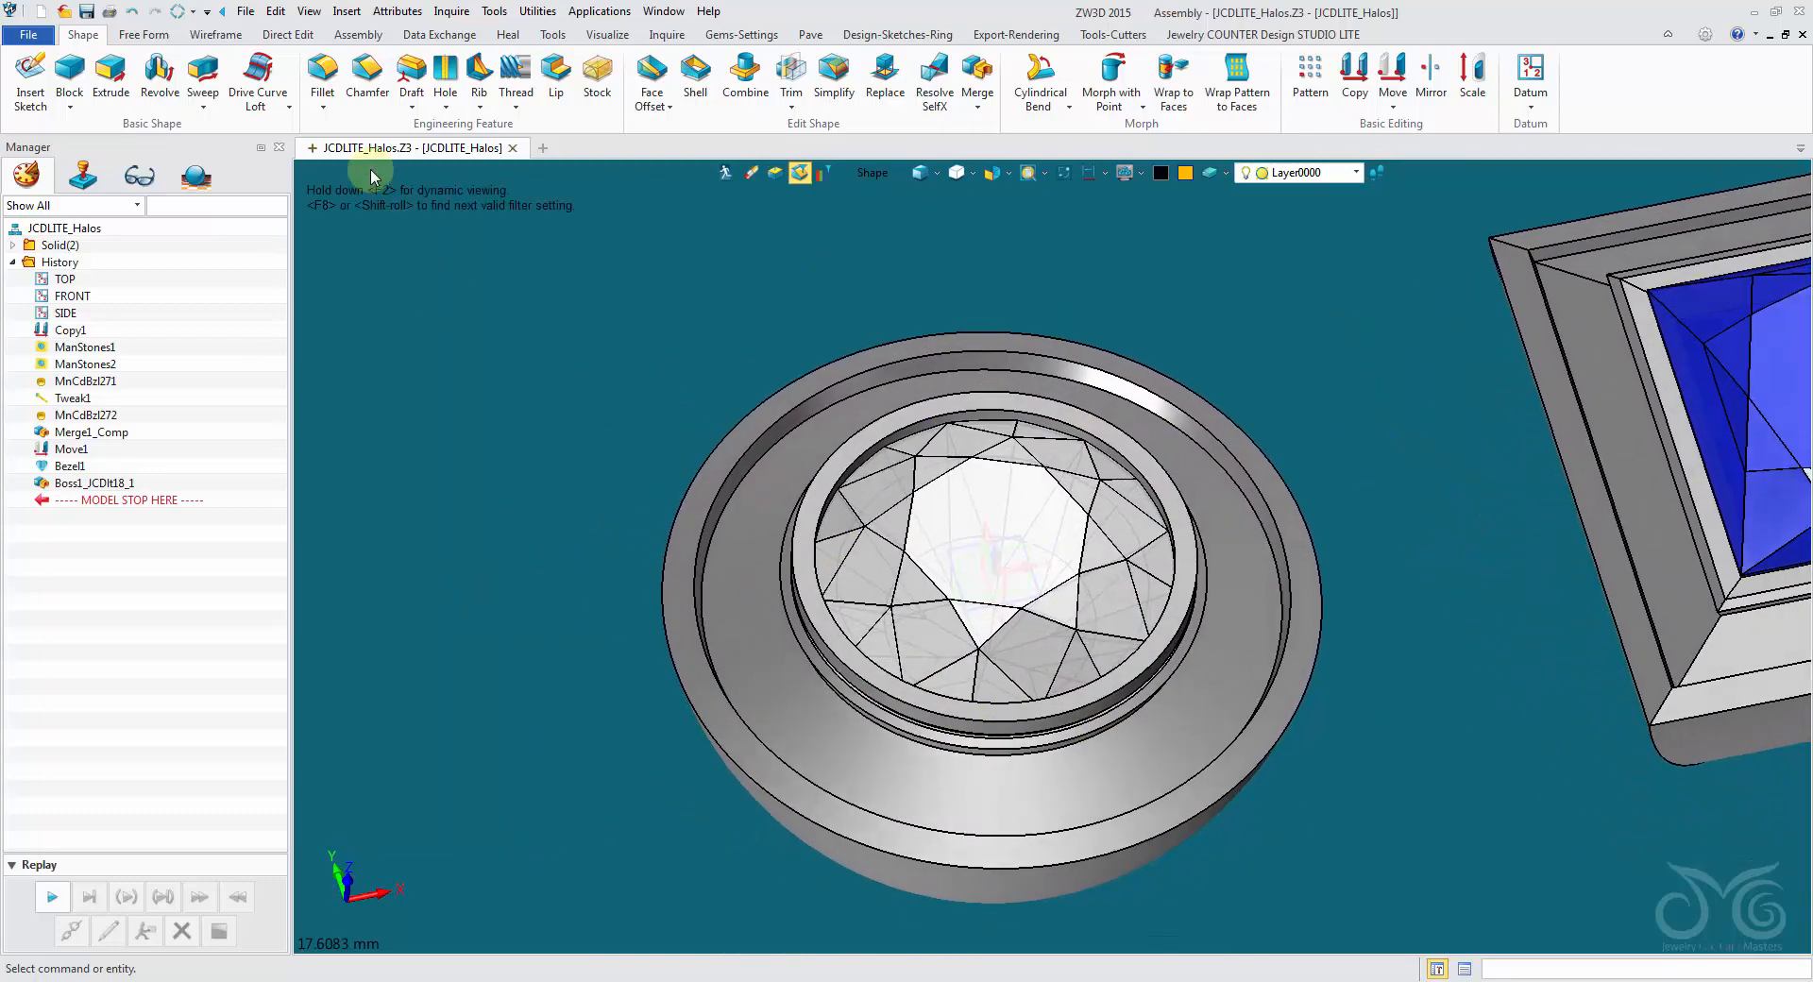
- Start a gem array between two curves with Diamond-White material, using the round halo channel's outer and inner edges and the channel face
{"action": "left_click", "coordinate": [819, 36]}
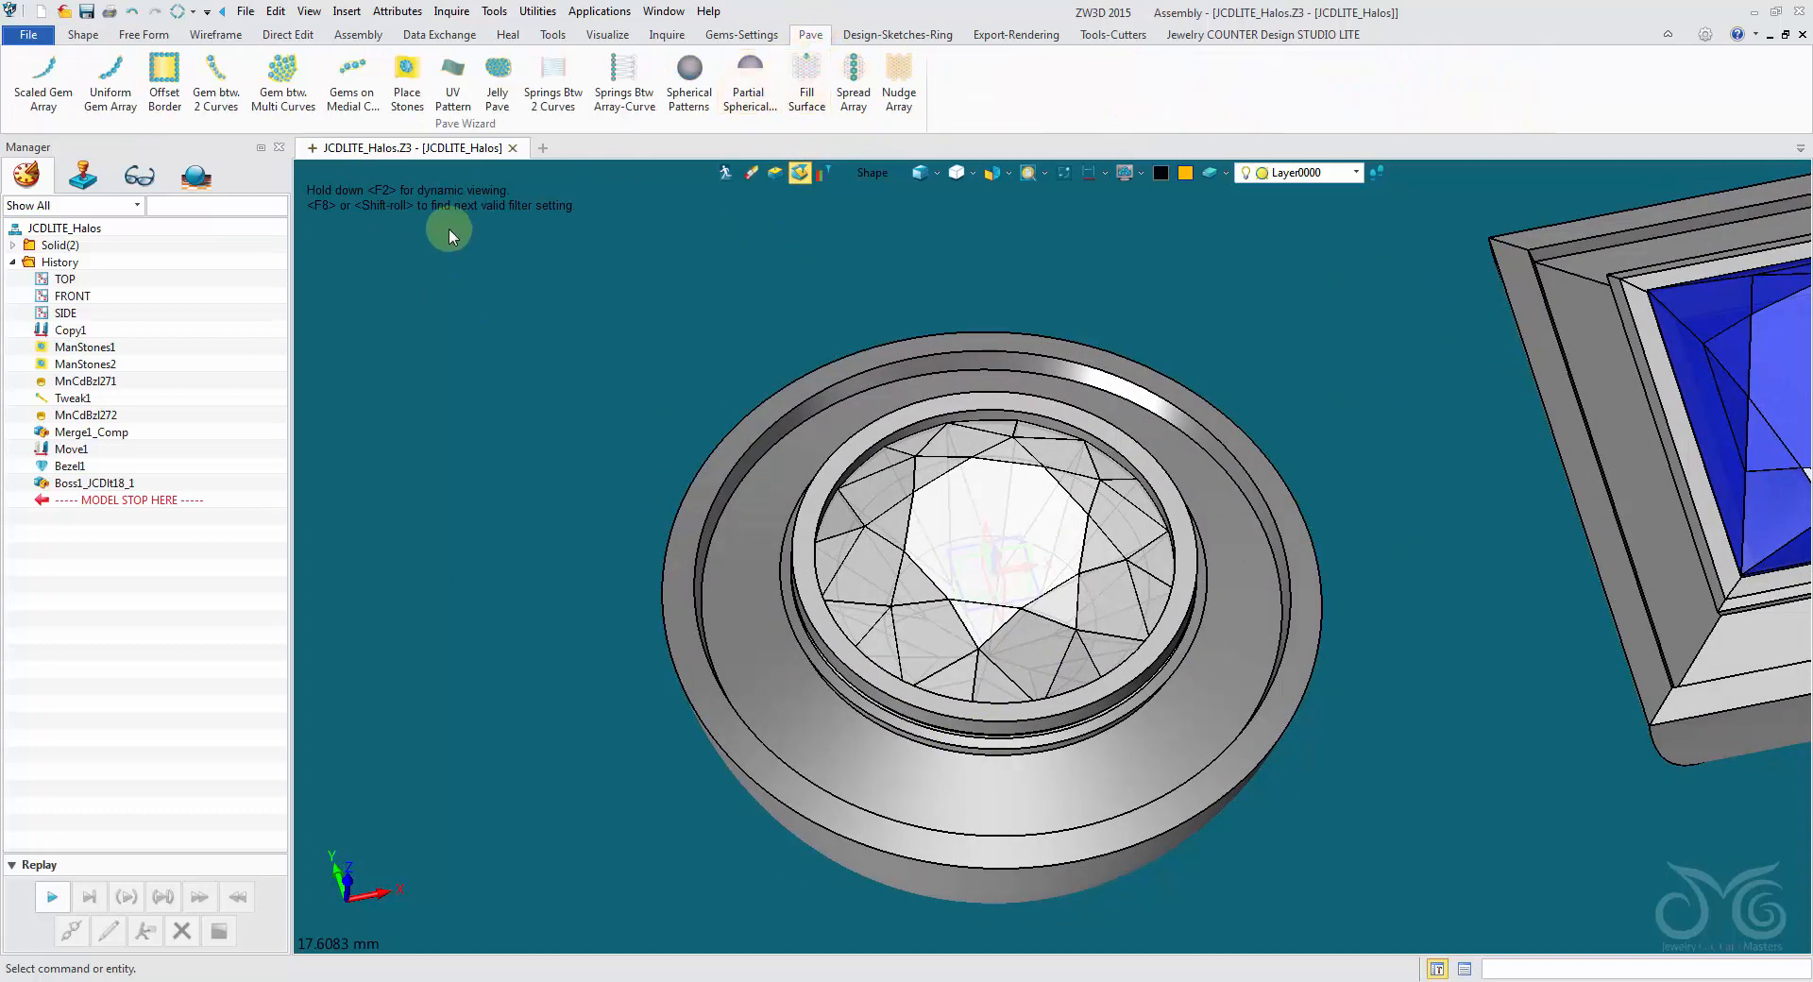
{"action": "left_click", "coordinate": [224, 89]}
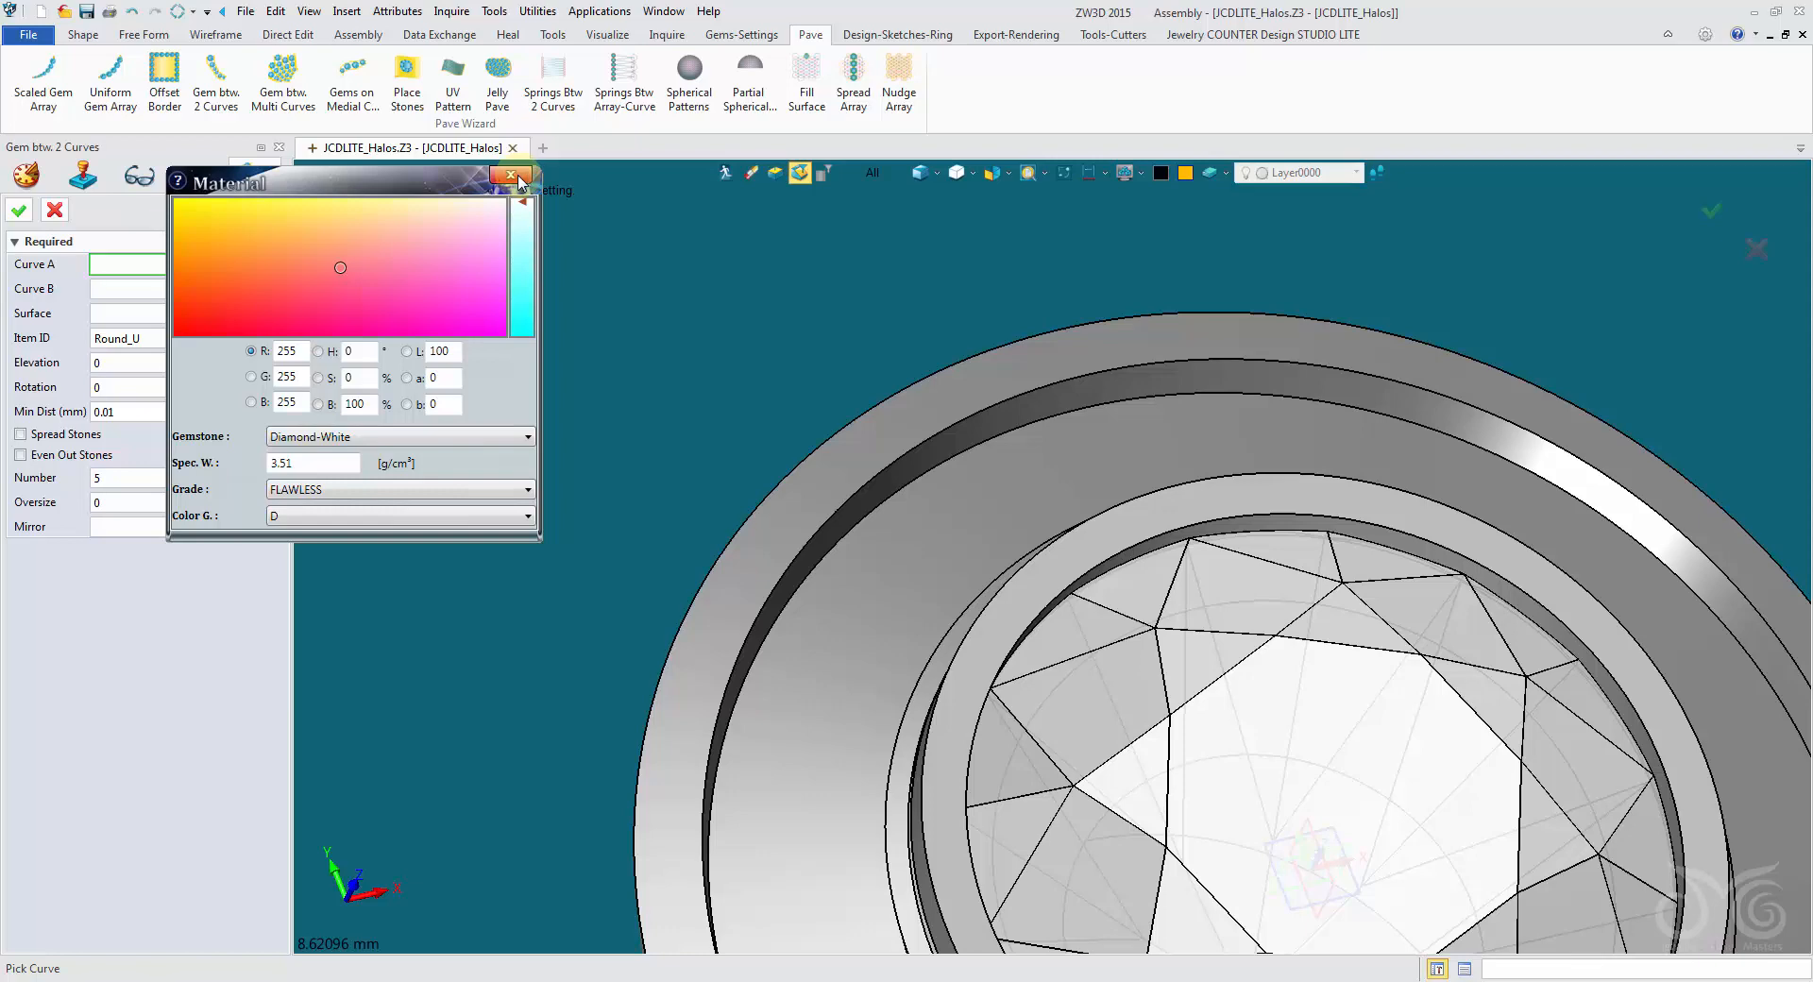
{"action": "left_click", "coordinate": [511, 175]}
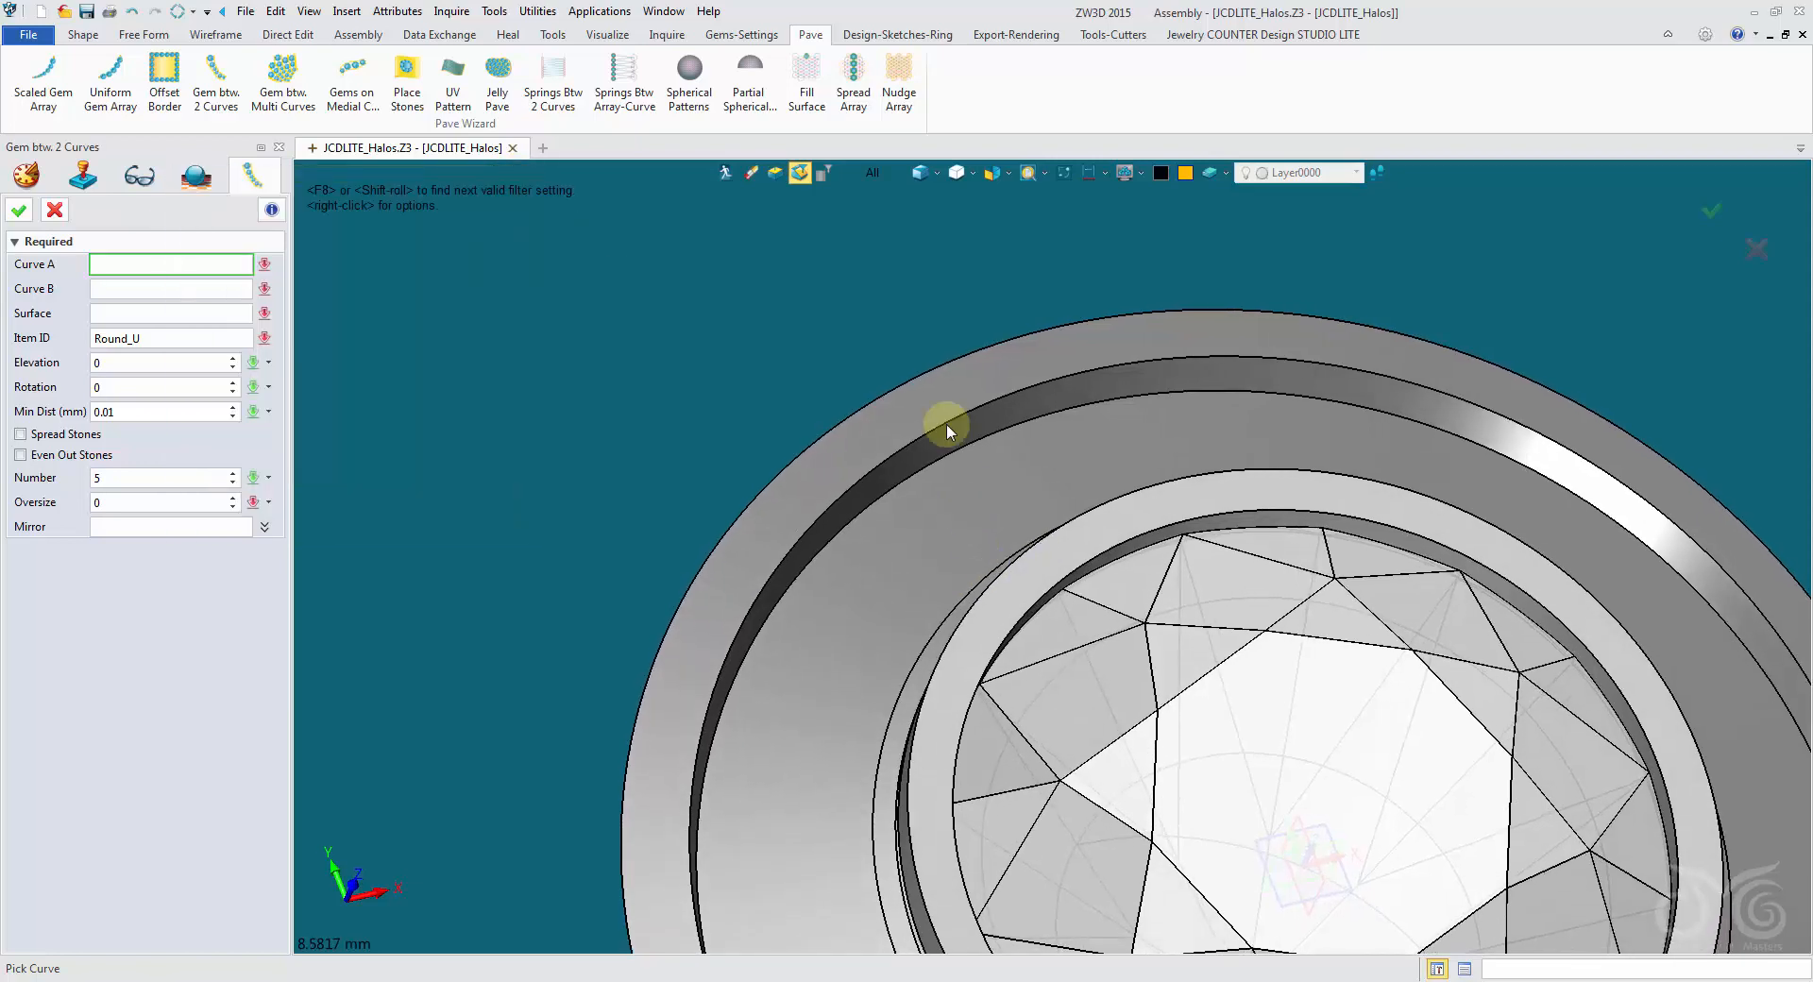
{"action": "left_click", "coordinate": [874, 172]}
{"action": "left_click", "coordinate": [928, 246]}
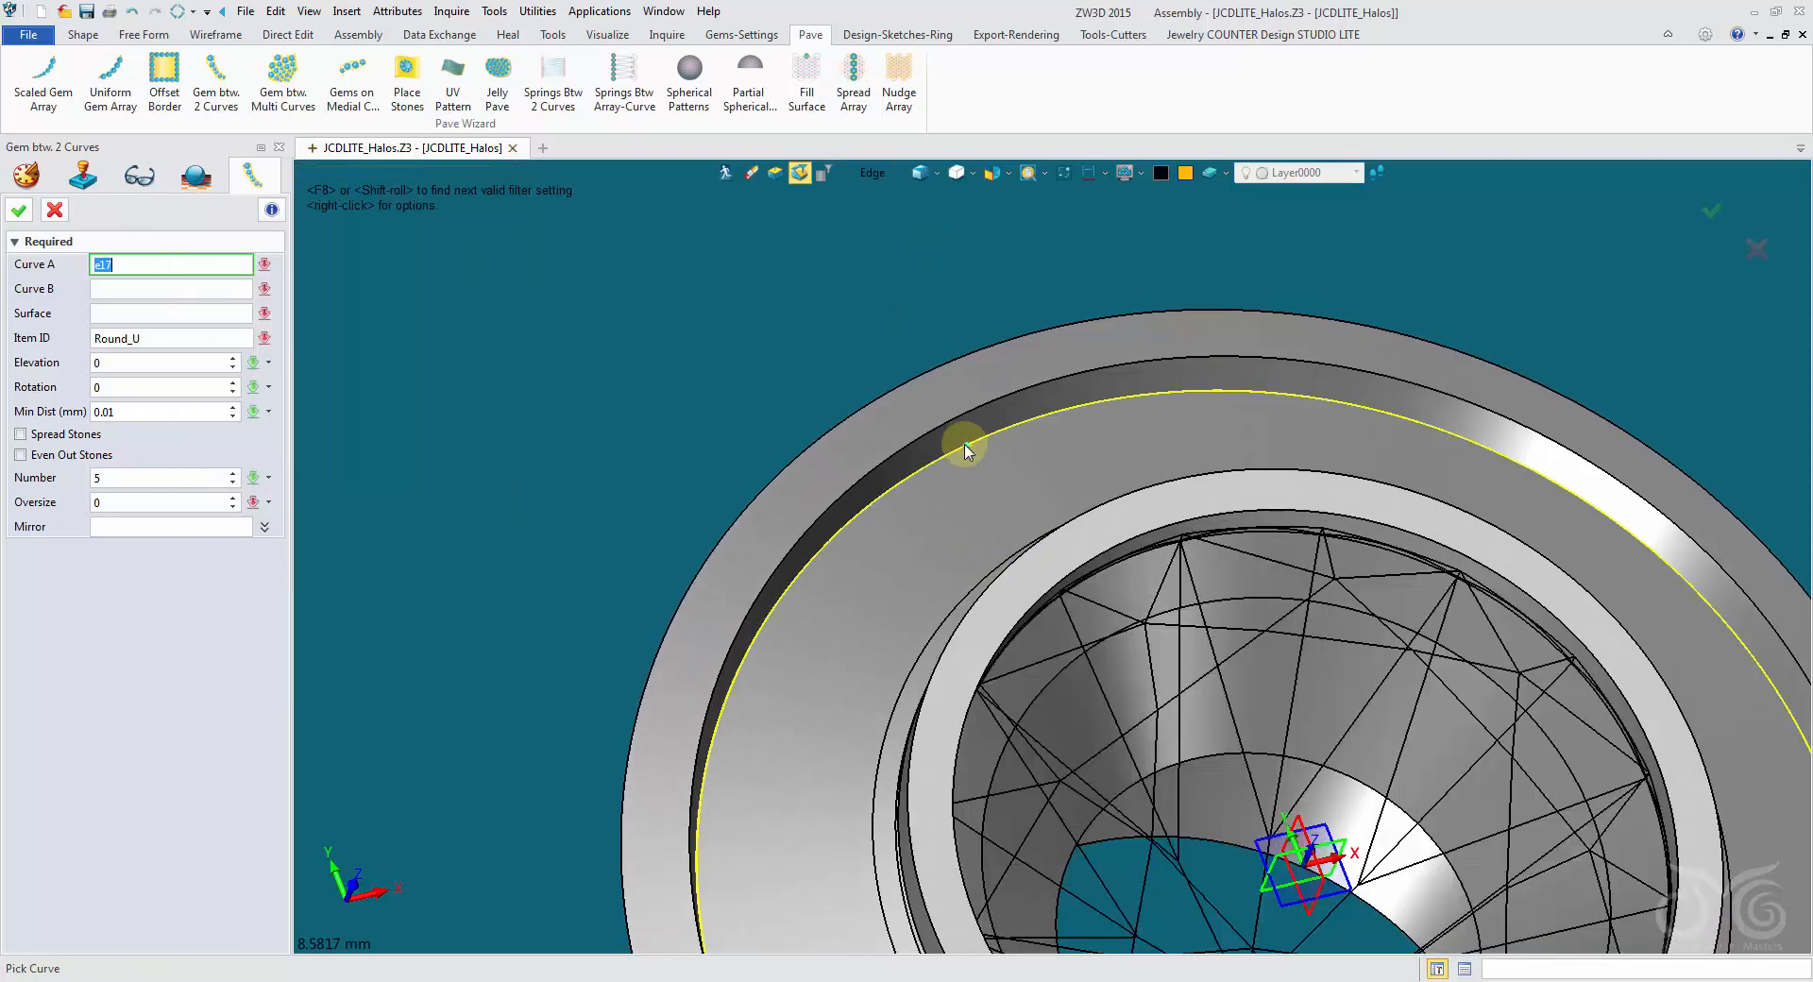
{"action": "left_click", "coordinate": [967, 451]}
{"action": "right_click_drag", "start_coordinate": [971, 457], "coordinate": [971, 481]}
{"action": "left_click", "coordinate": [975, 498]}
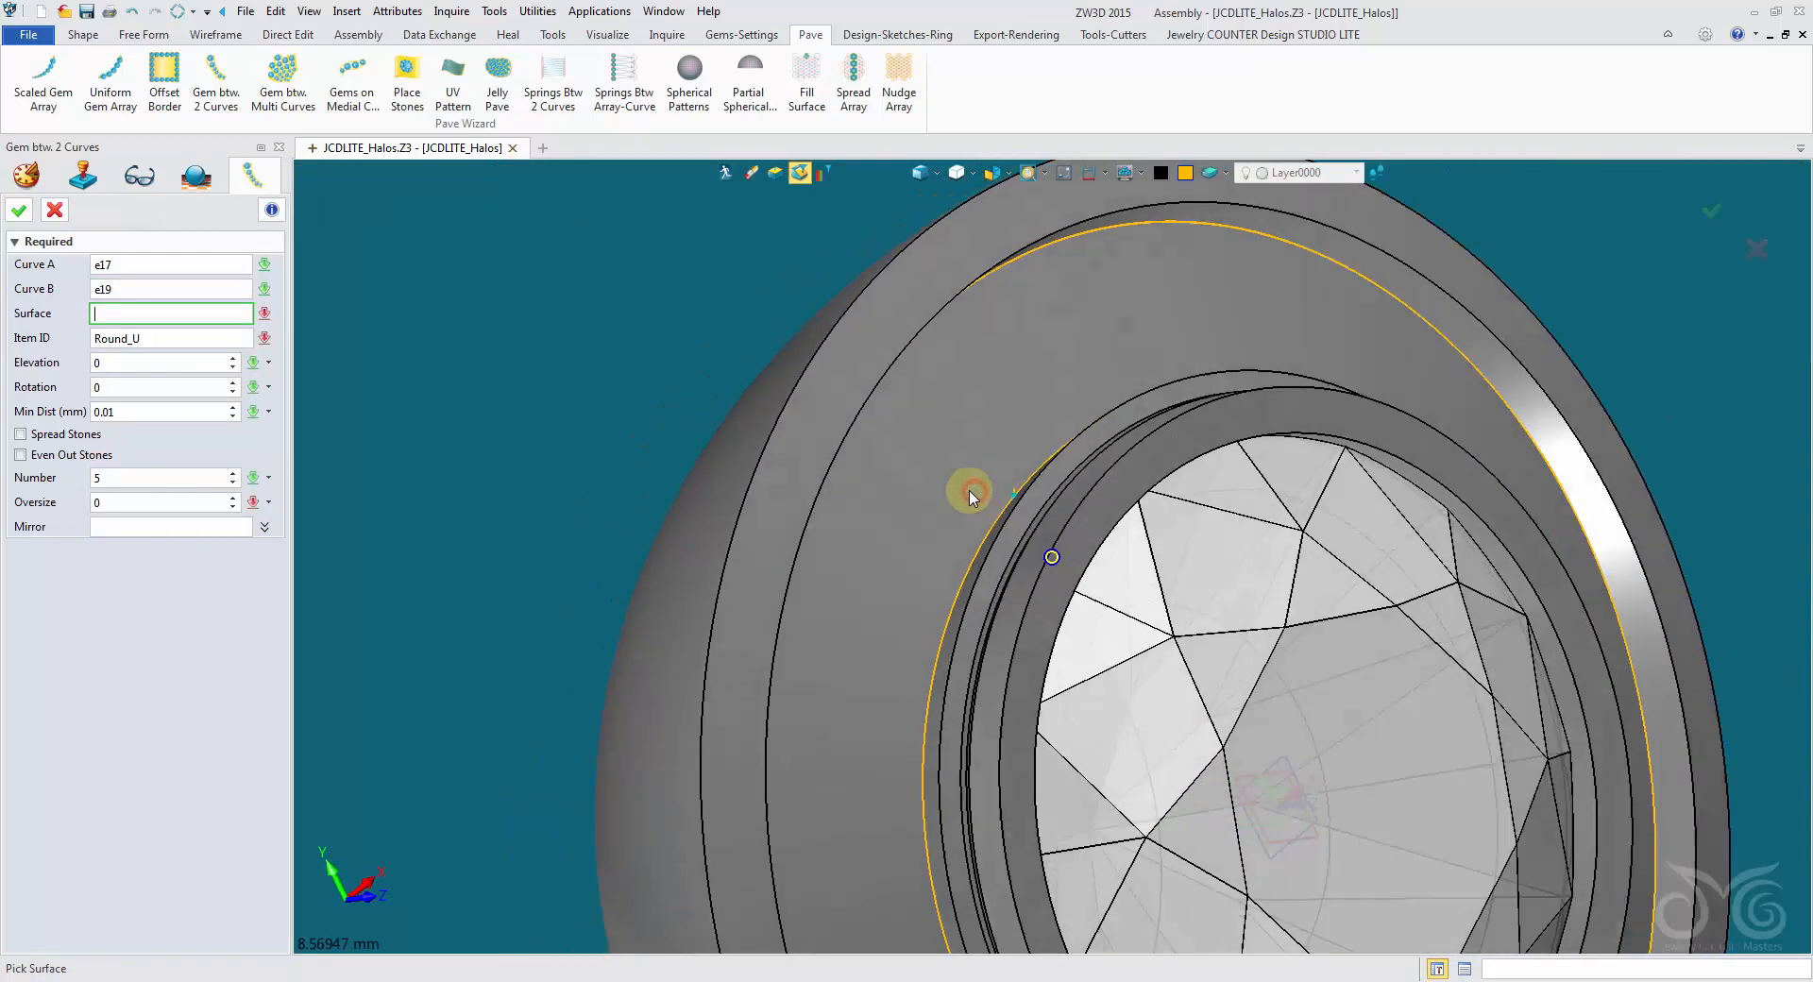
{"action": "left_click", "coordinate": [961, 480]}
{"action": "scroll", "coordinate": [956, 477], "scroll_direction": "down", "scroll_amount": 4}
{"action": "right_click_drag", "start_coordinate": [491, 440], "coordinate": [457, 423]}
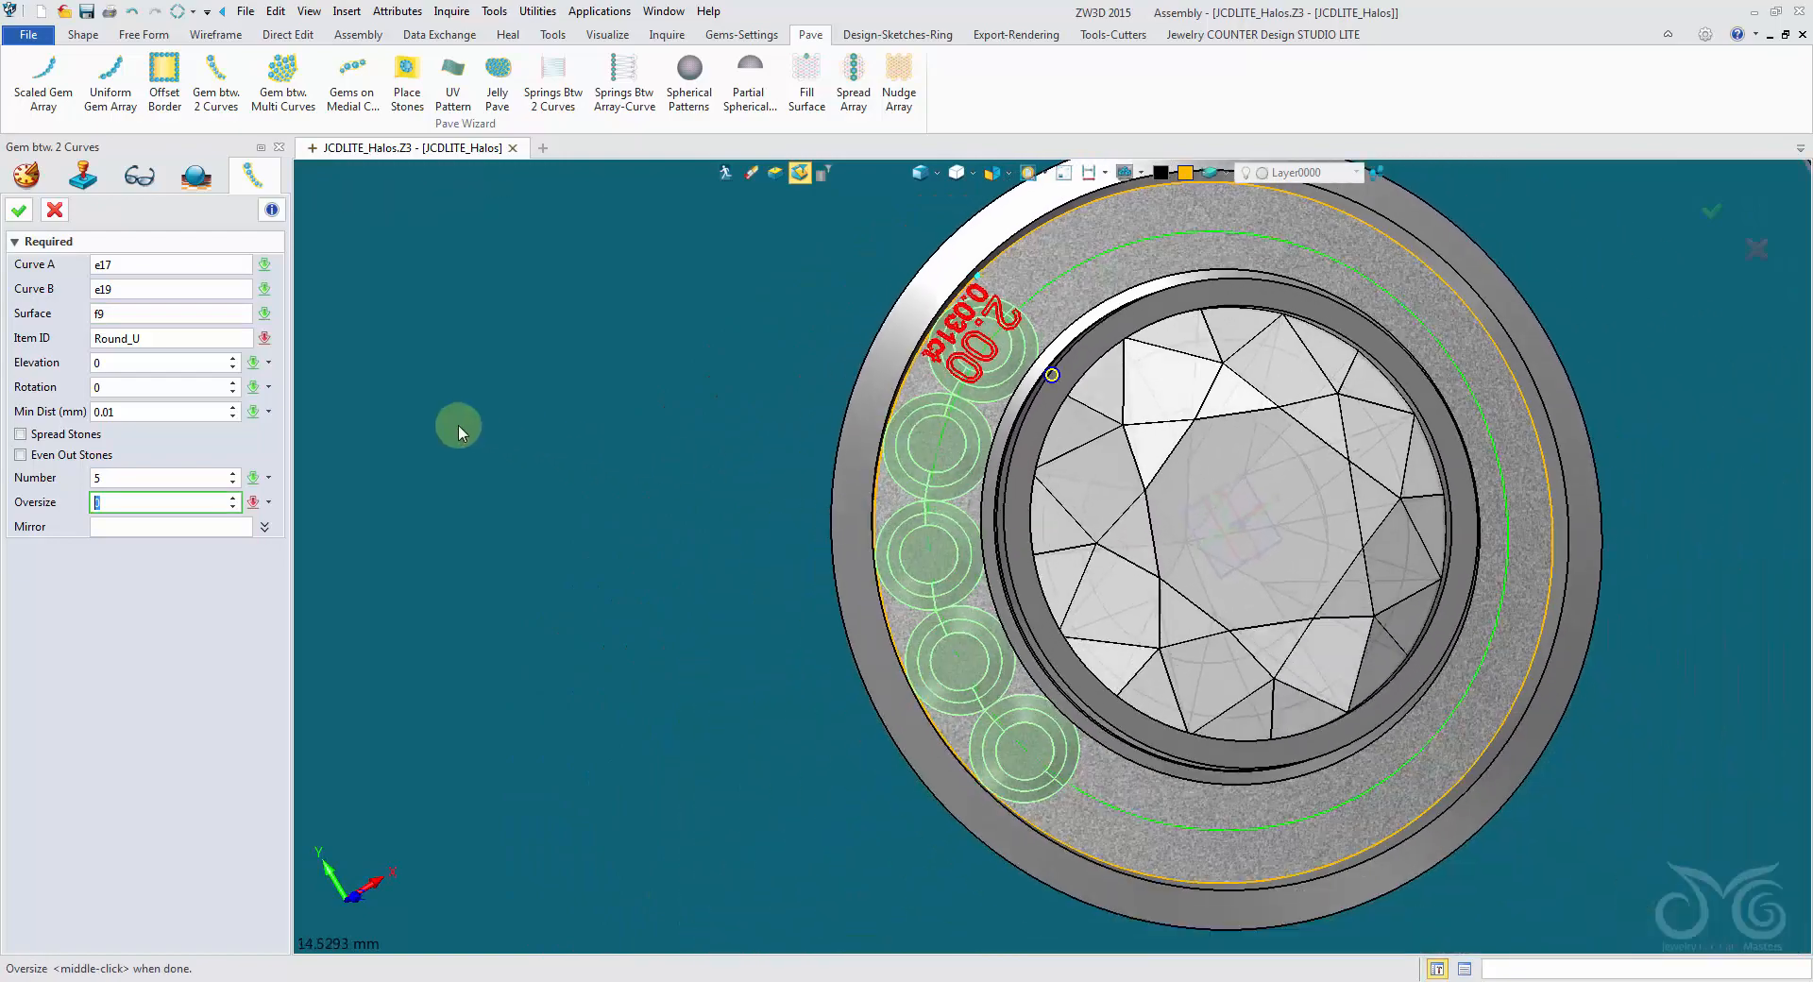
- Set the linear step size for the oversize value to 0.01
{"action": "right_click", "coordinate": [423, 386]}
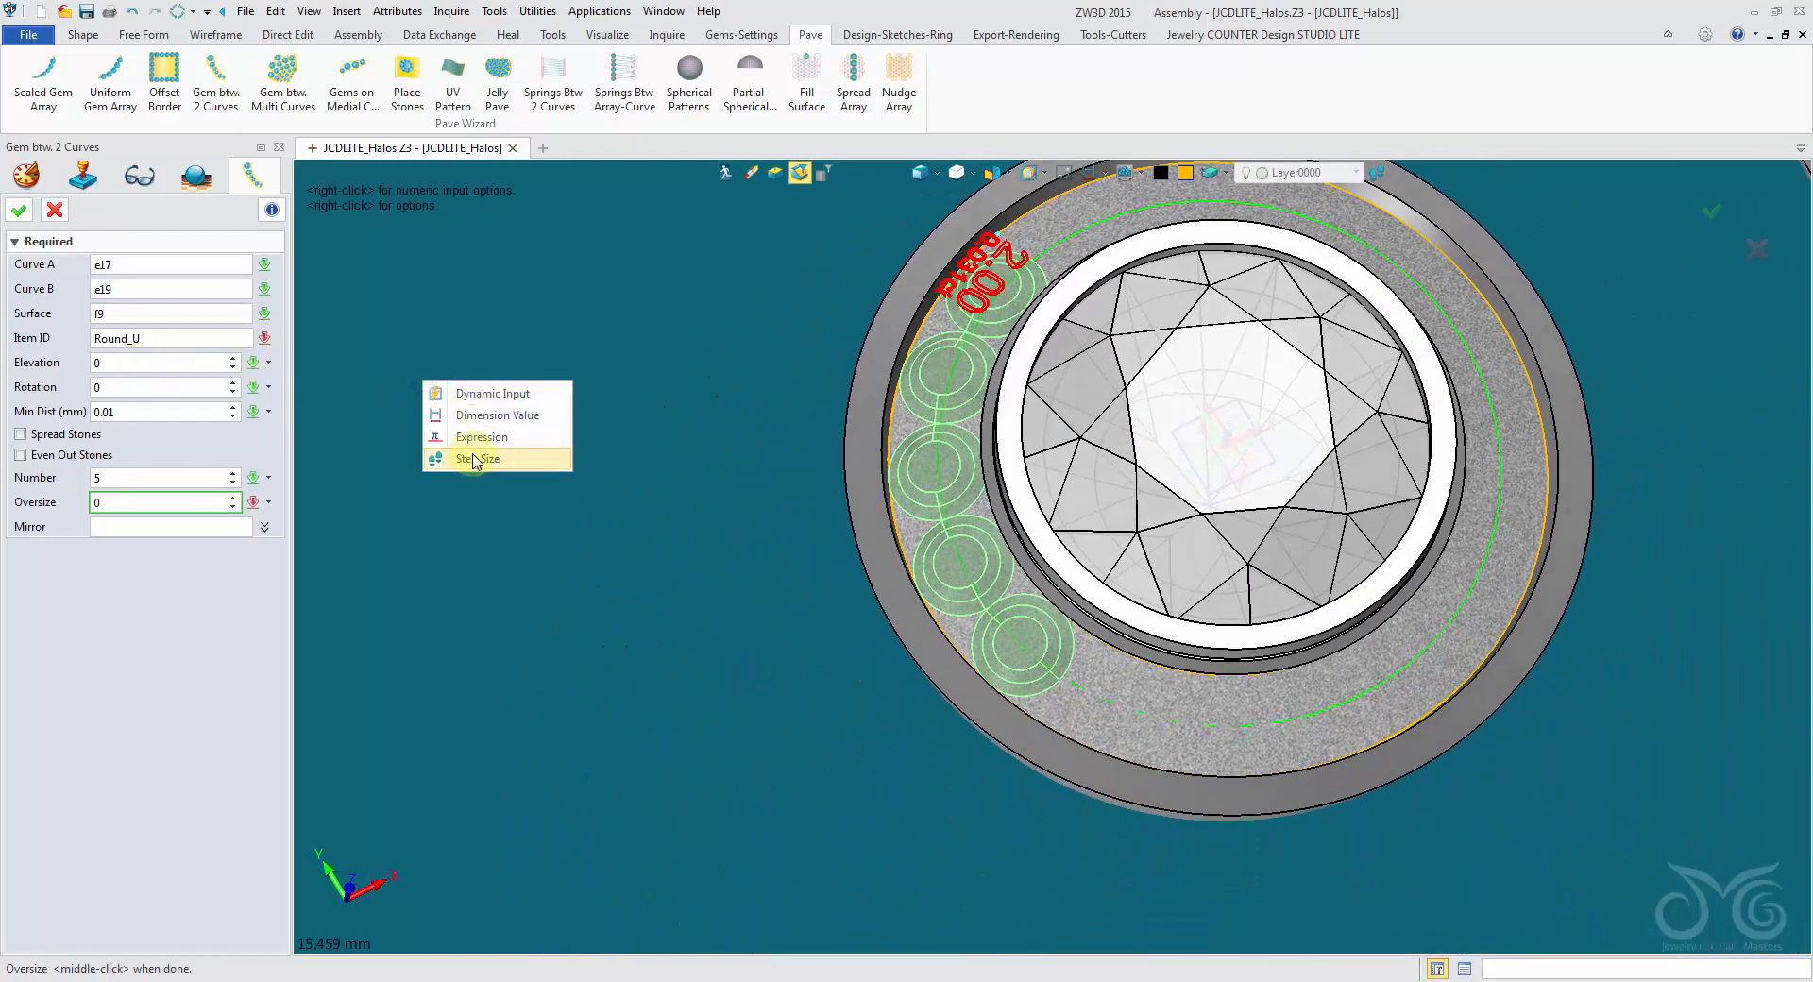
{"action": "left_click", "coordinate": [526, 457]}
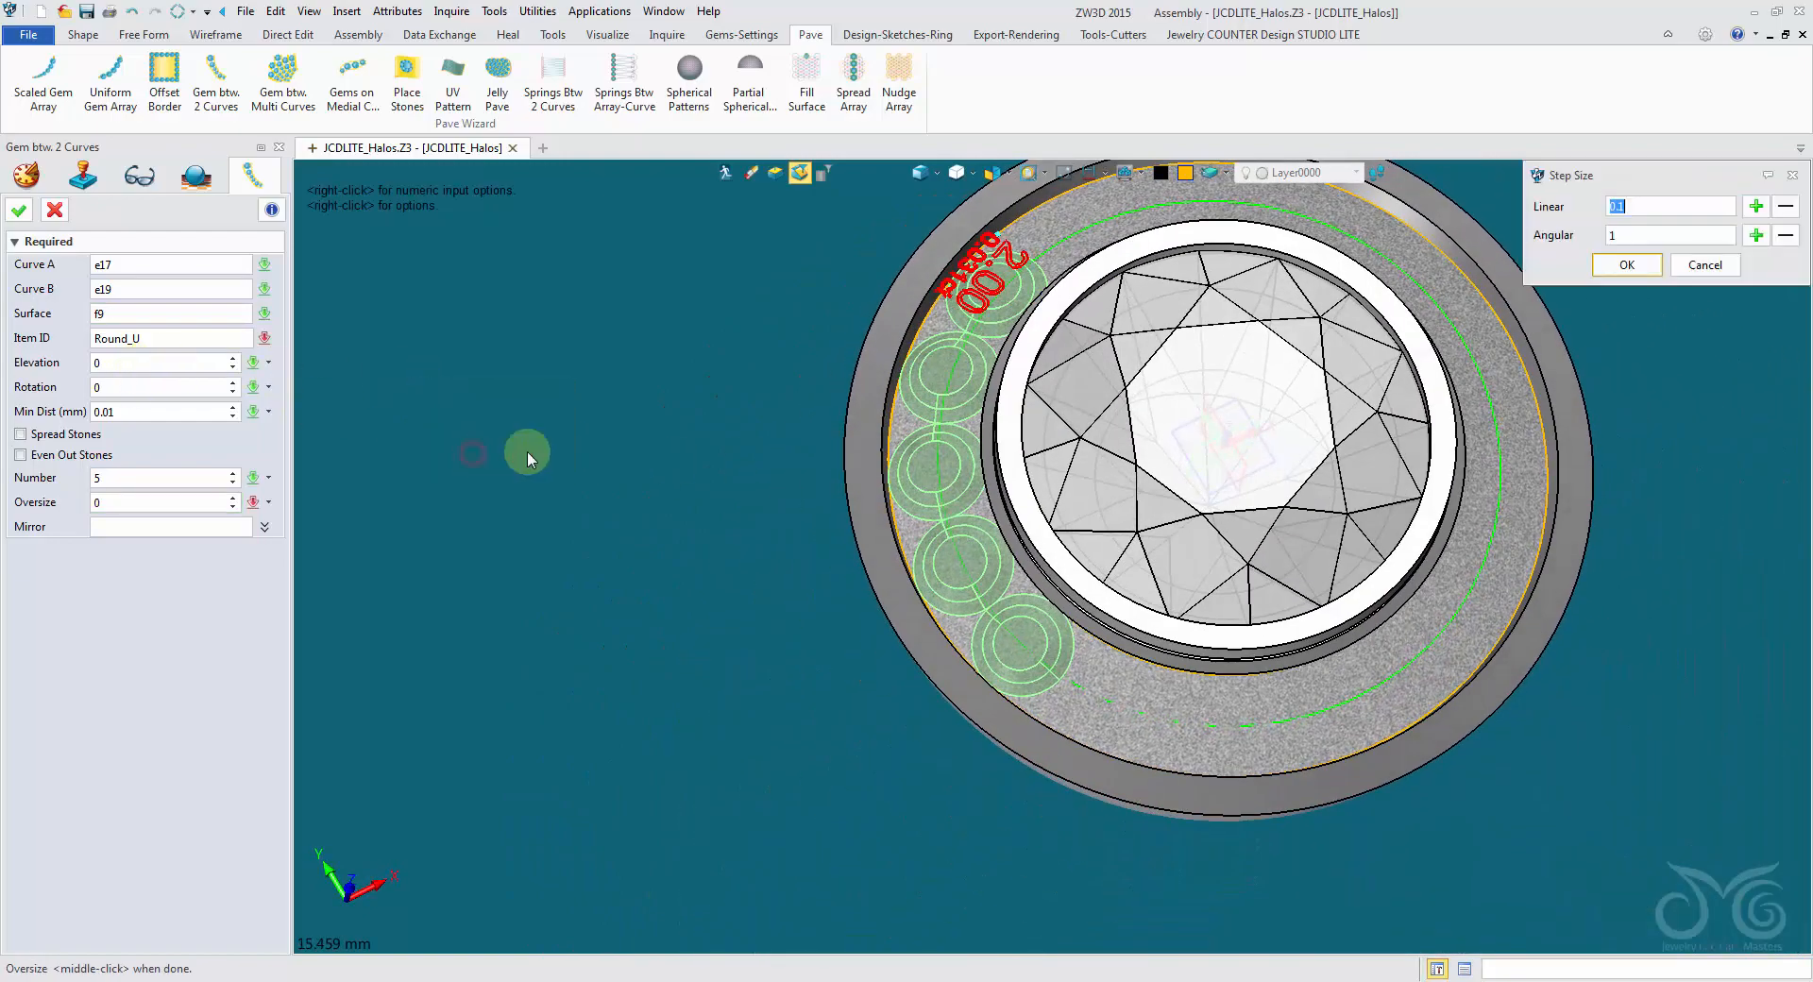
{"action": "left_click", "coordinate": [1626, 269]}
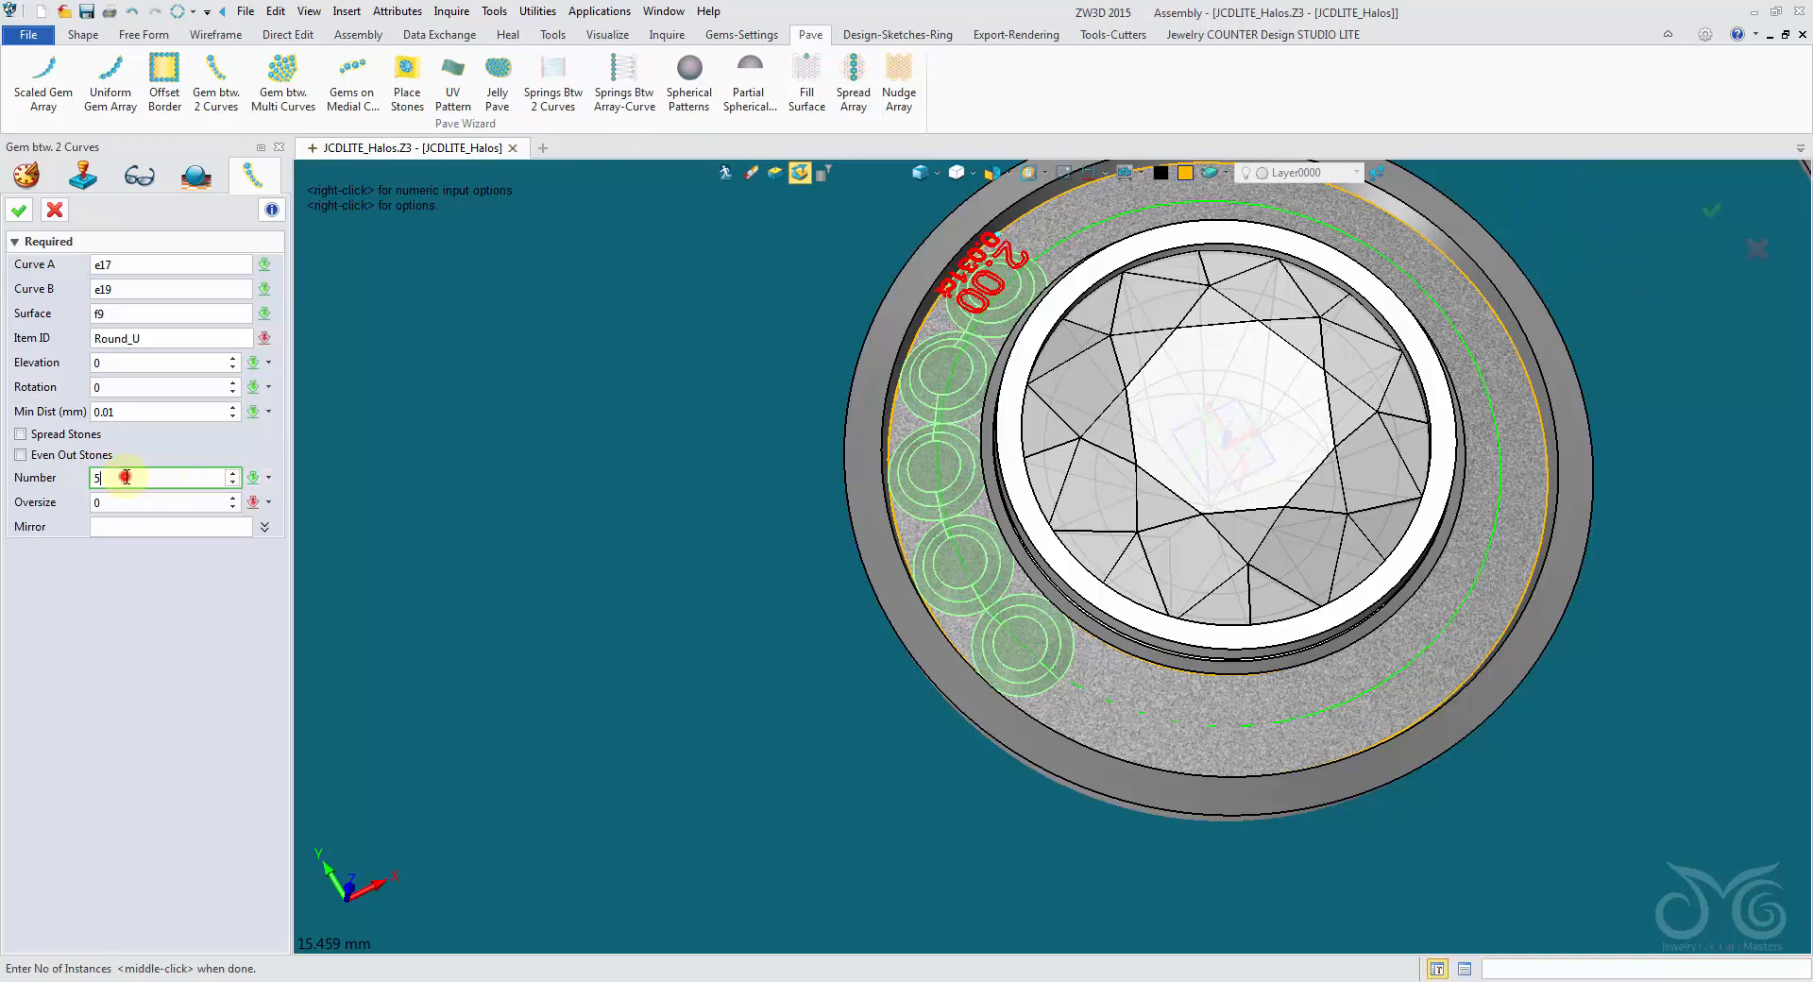
- Set the gem number to 22 with stones spread and evened out, and the minimum distance to 0.05 mm
{"action": "scroll", "coordinate": [127, 477], "scroll_direction": "up", "scroll_amount": 7}
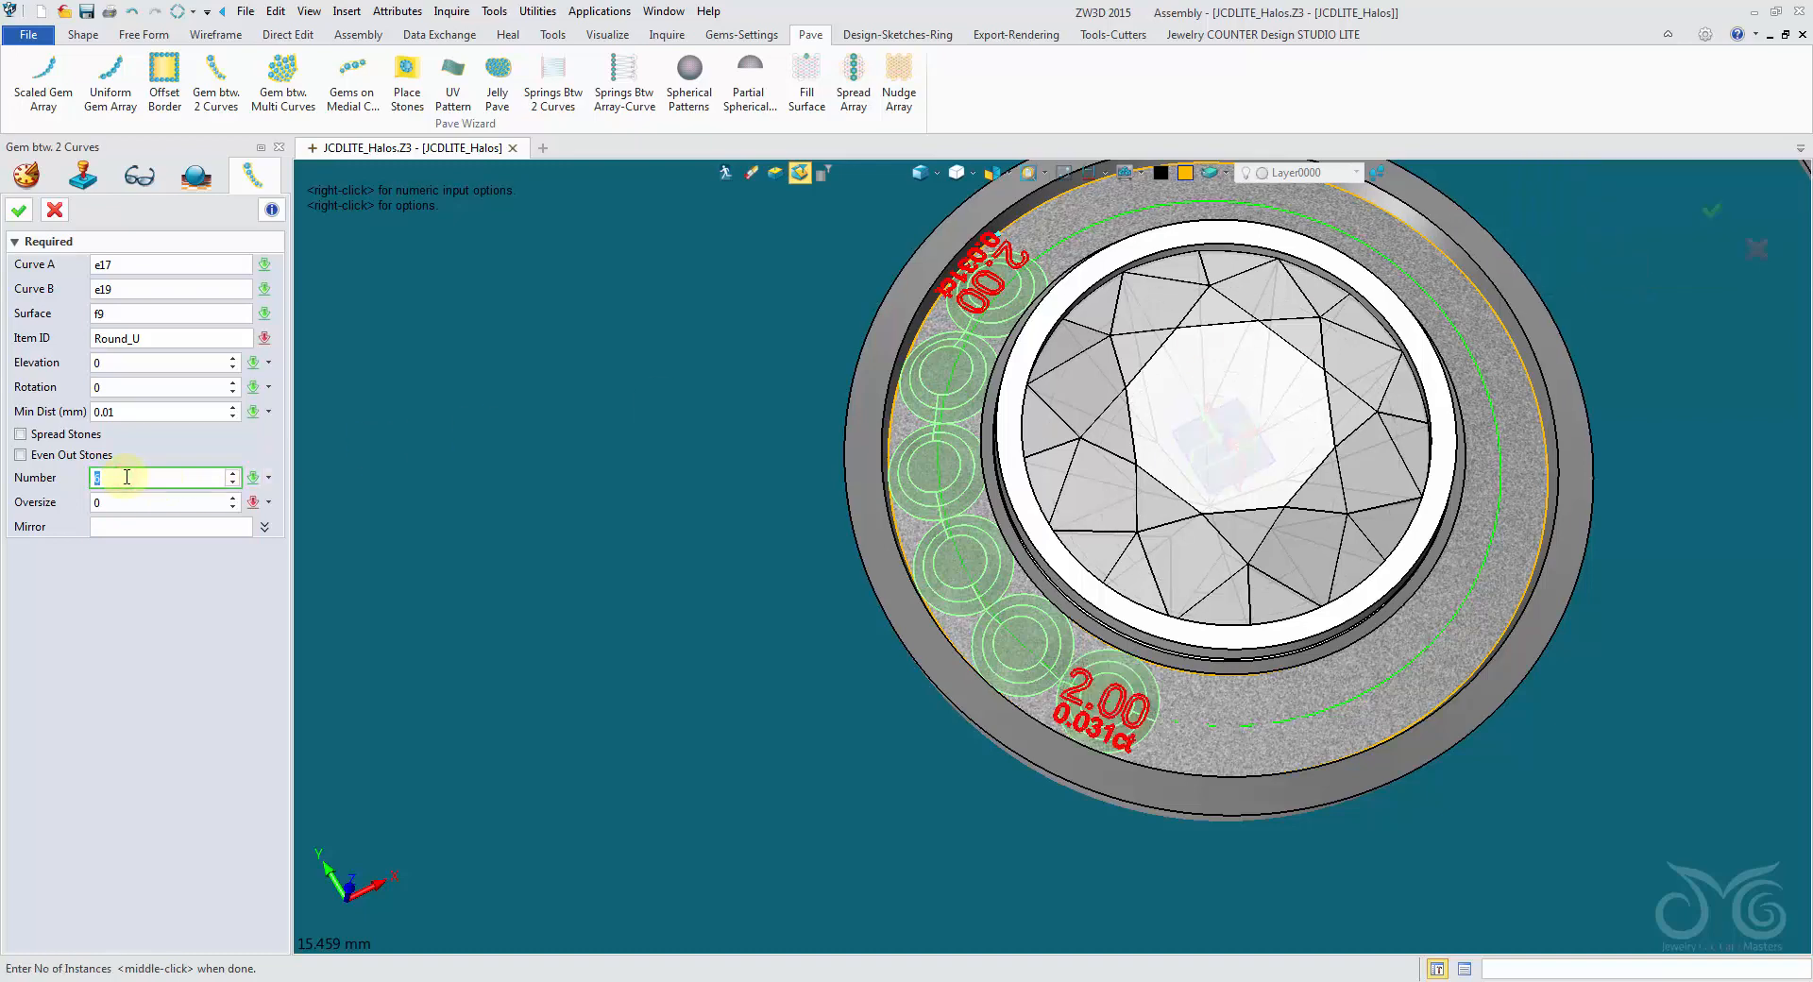
{"action": "left_click", "coordinate": [75, 438]}
{"action": "left_click", "coordinate": [137, 412]}
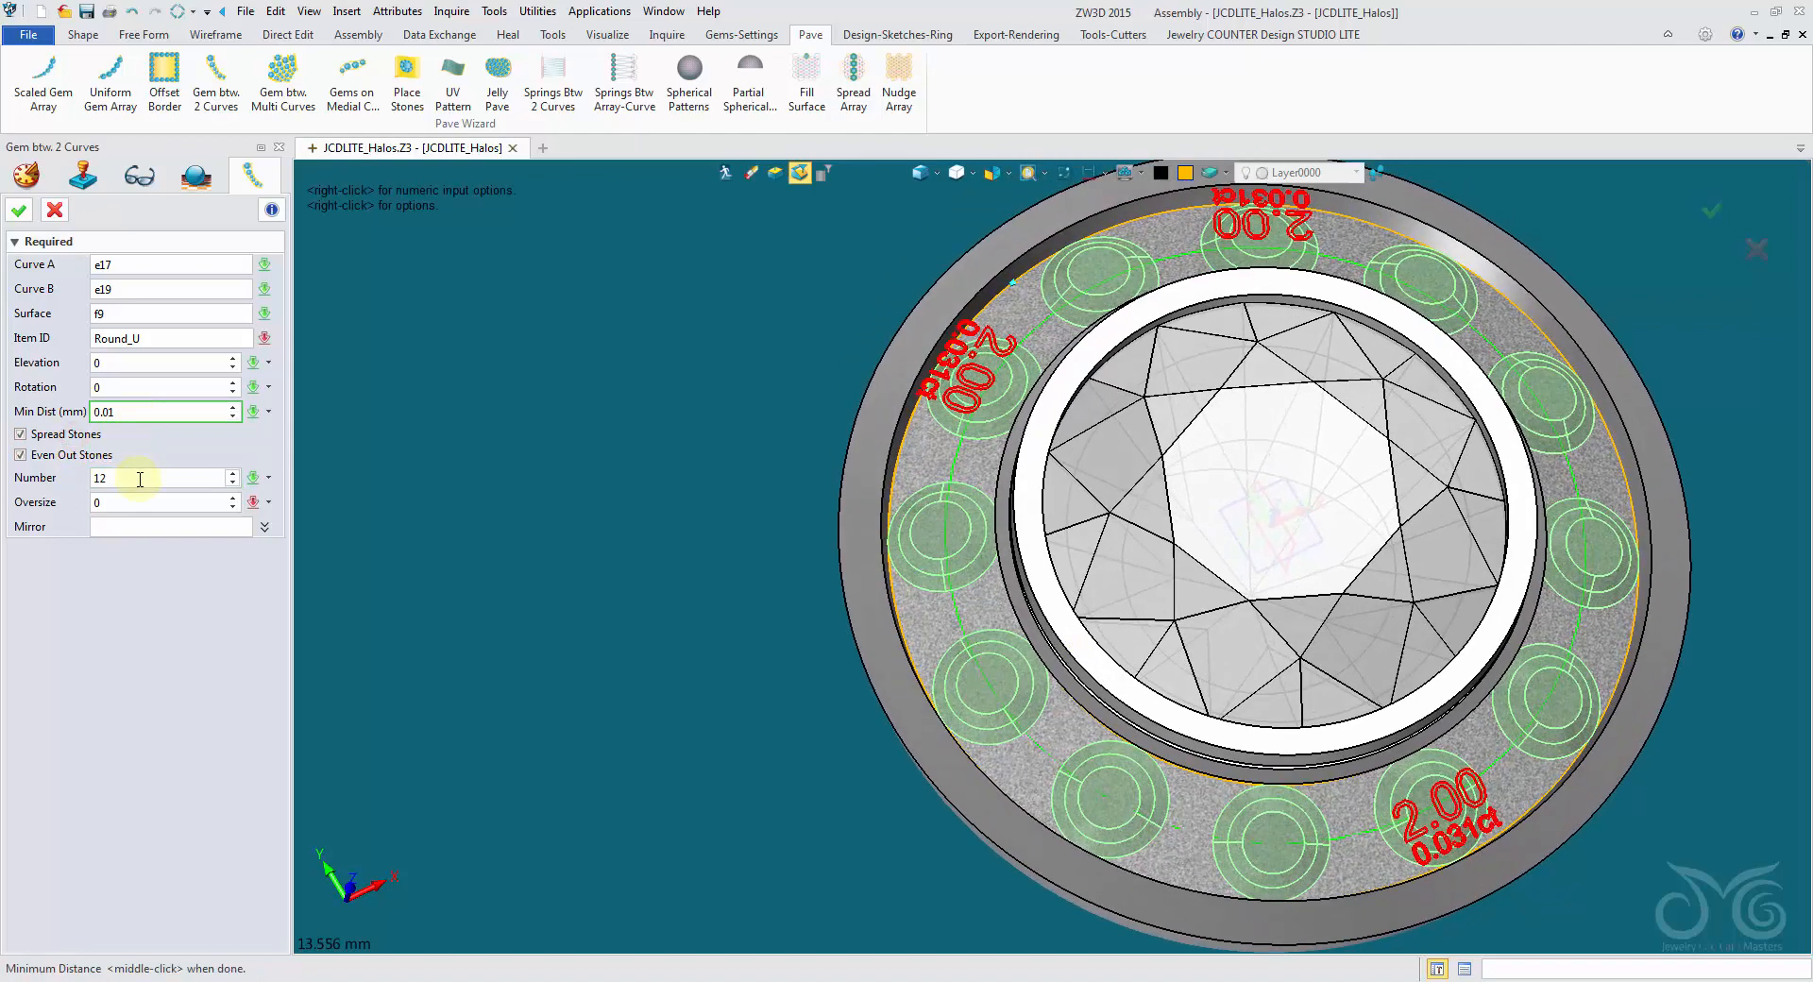
{"action": "scroll", "coordinate": [139, 479], "scroll_direction": "up", "scroll_amount": 10}
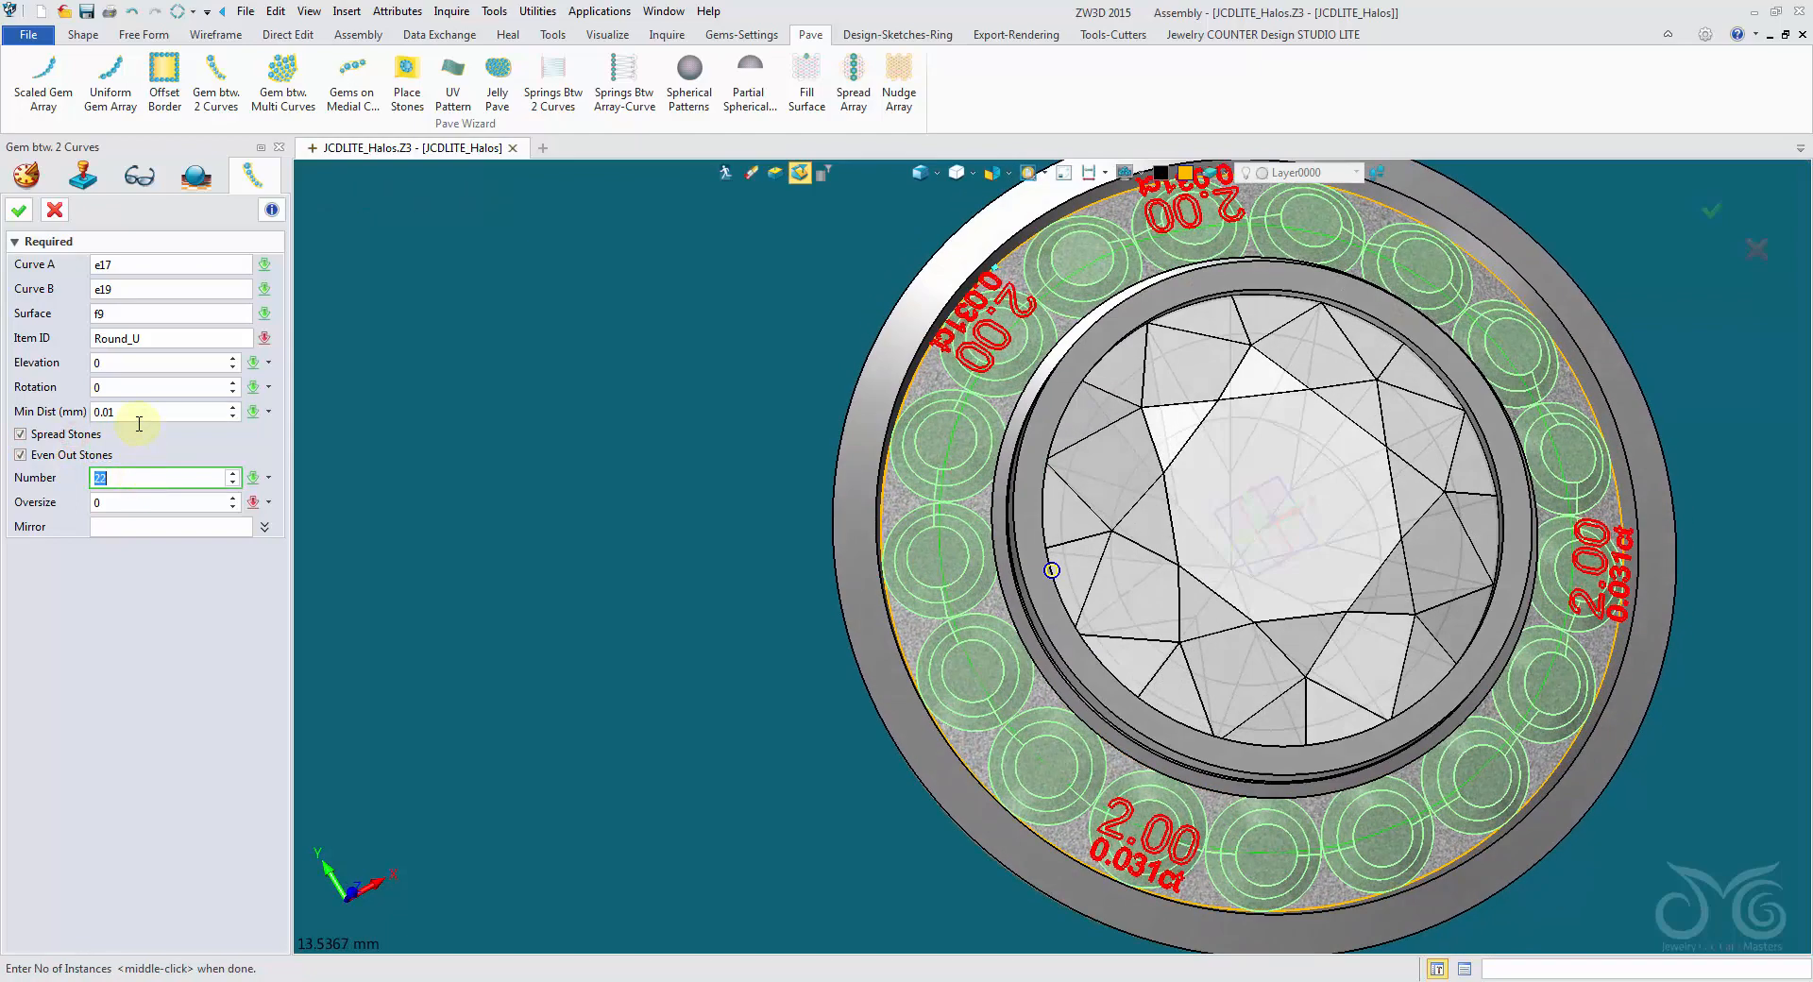
{"action": "left_click", "coordinate": [139, 415]}
{"action": "scroll", "coordinate": [145, 416], "scroll_direction": "up", "scroll_amount": 3}
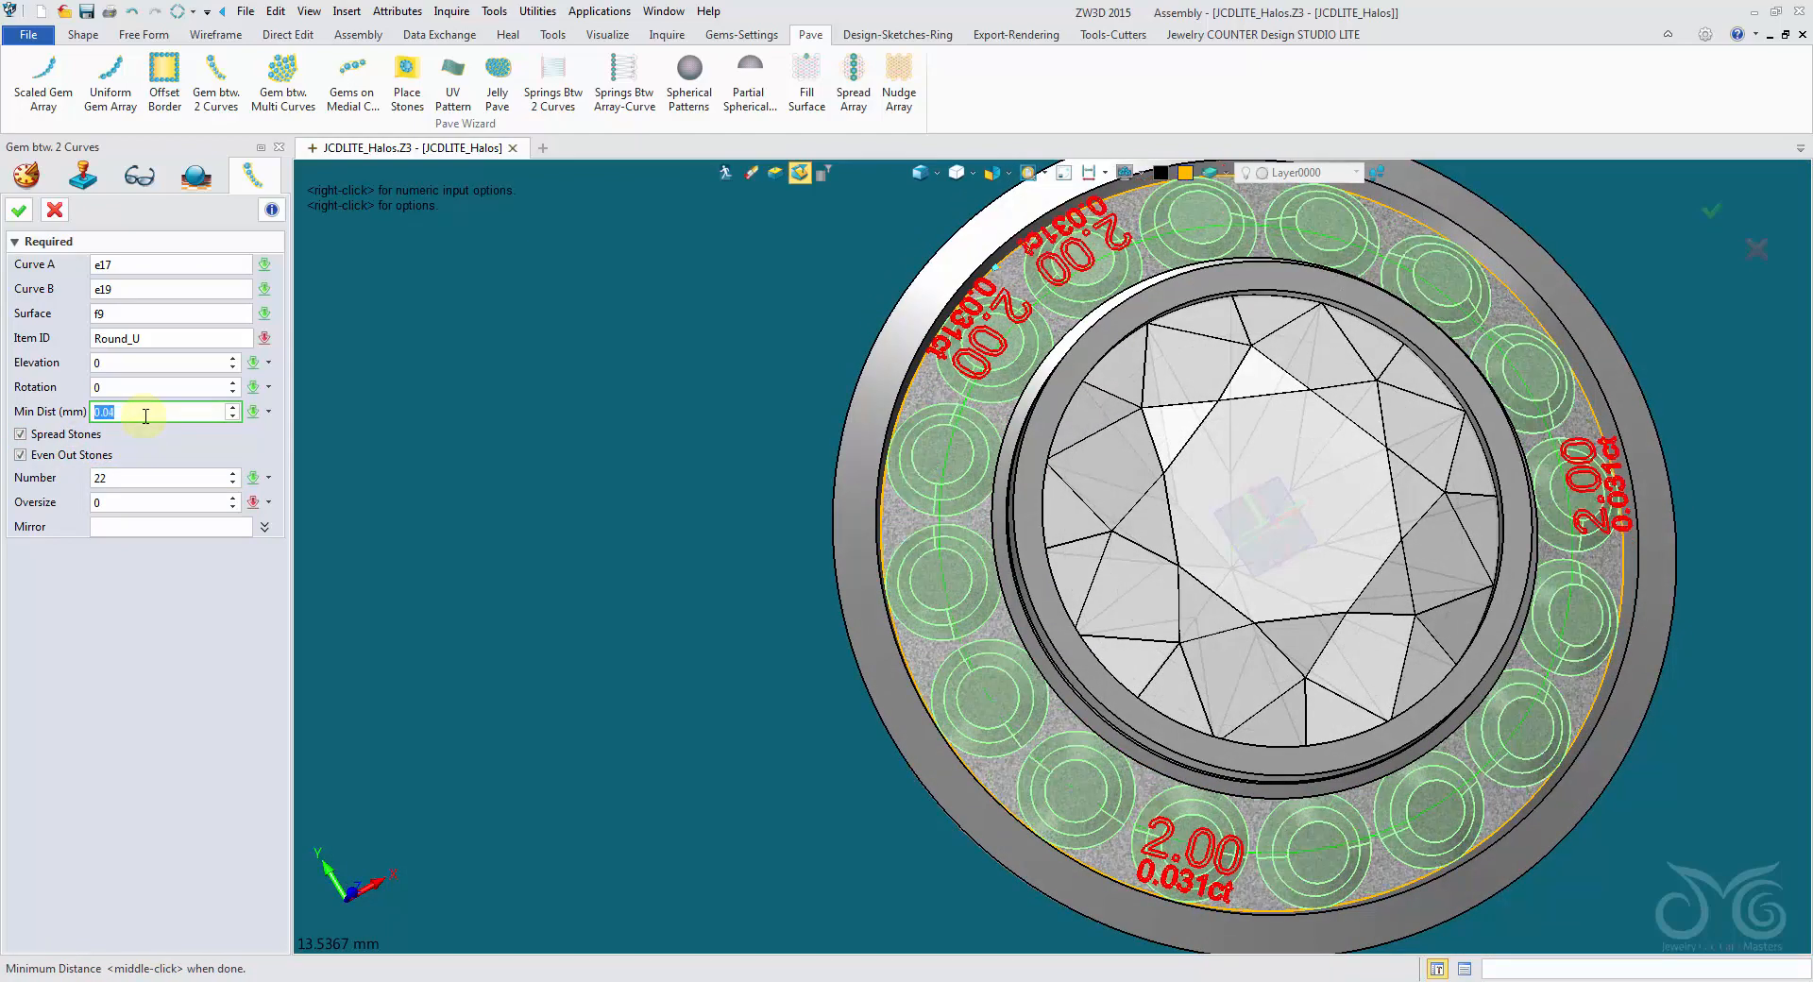
- Set the elevation of the halo gems above the channel surface to 0.35
{"action": "left_click", "coordinate": [141, 367]}
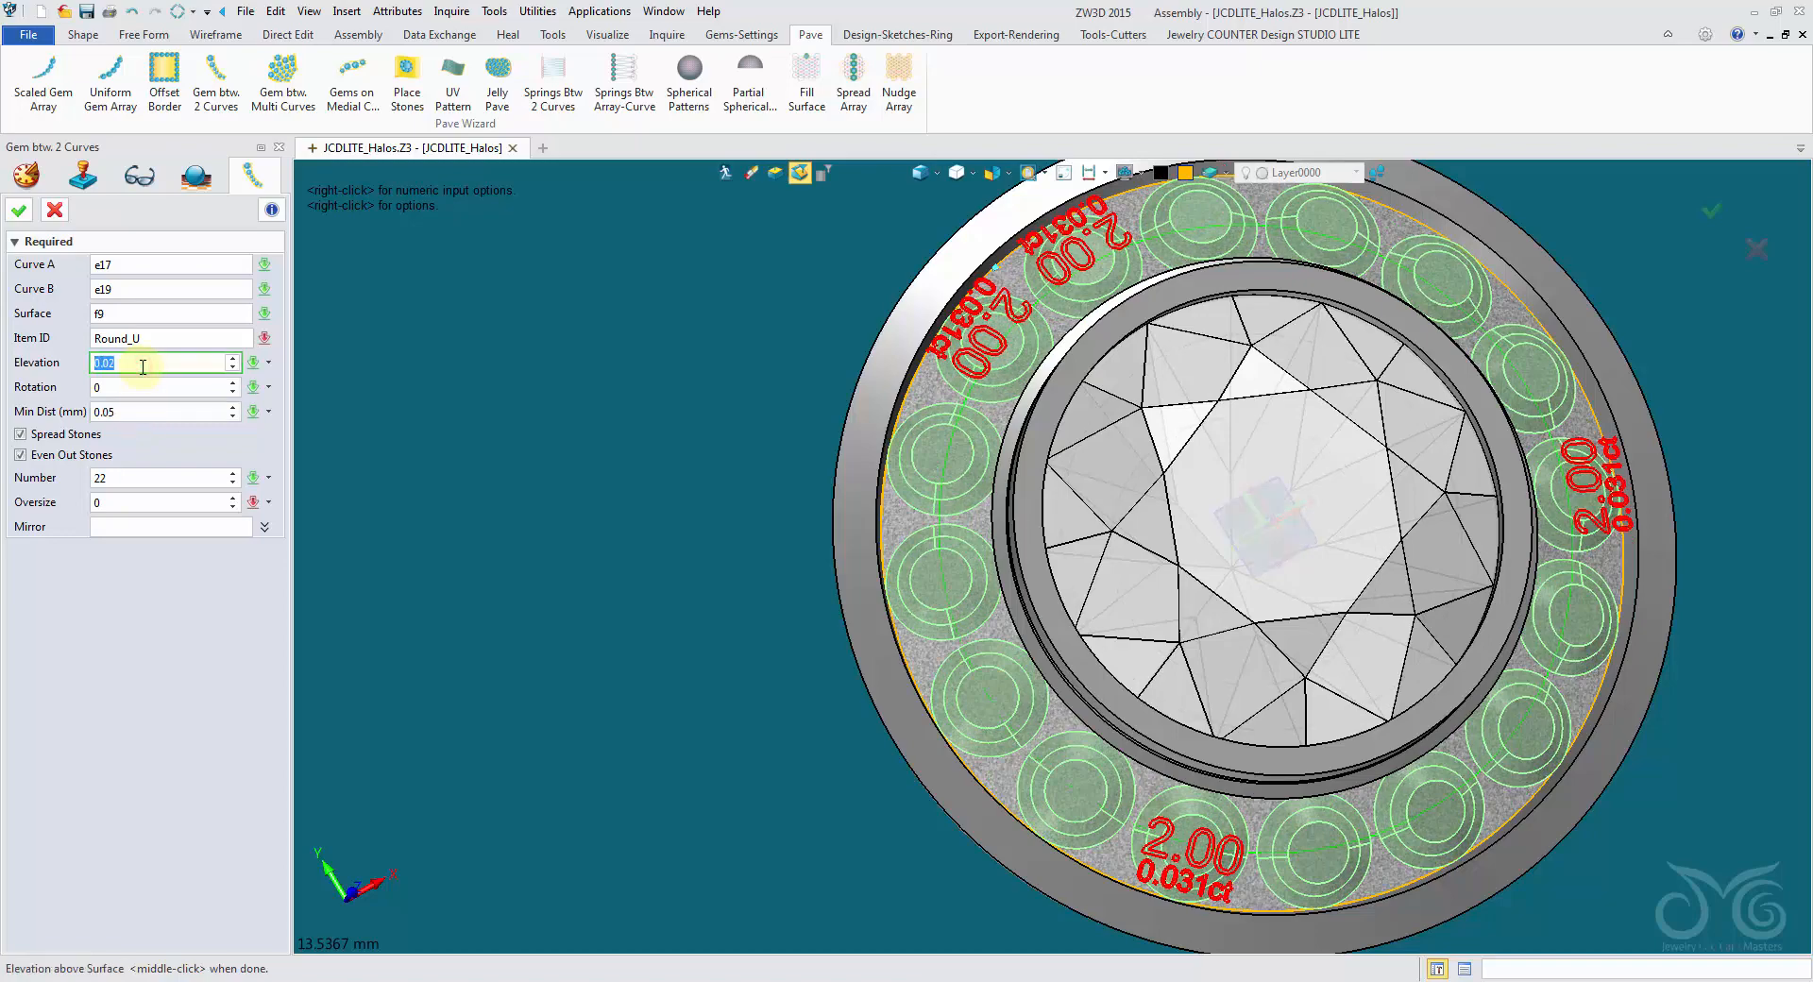
{"action": "scroll", "coordinate": [142, 366], "scroll_direction": "up", "scroll_amount": 11}
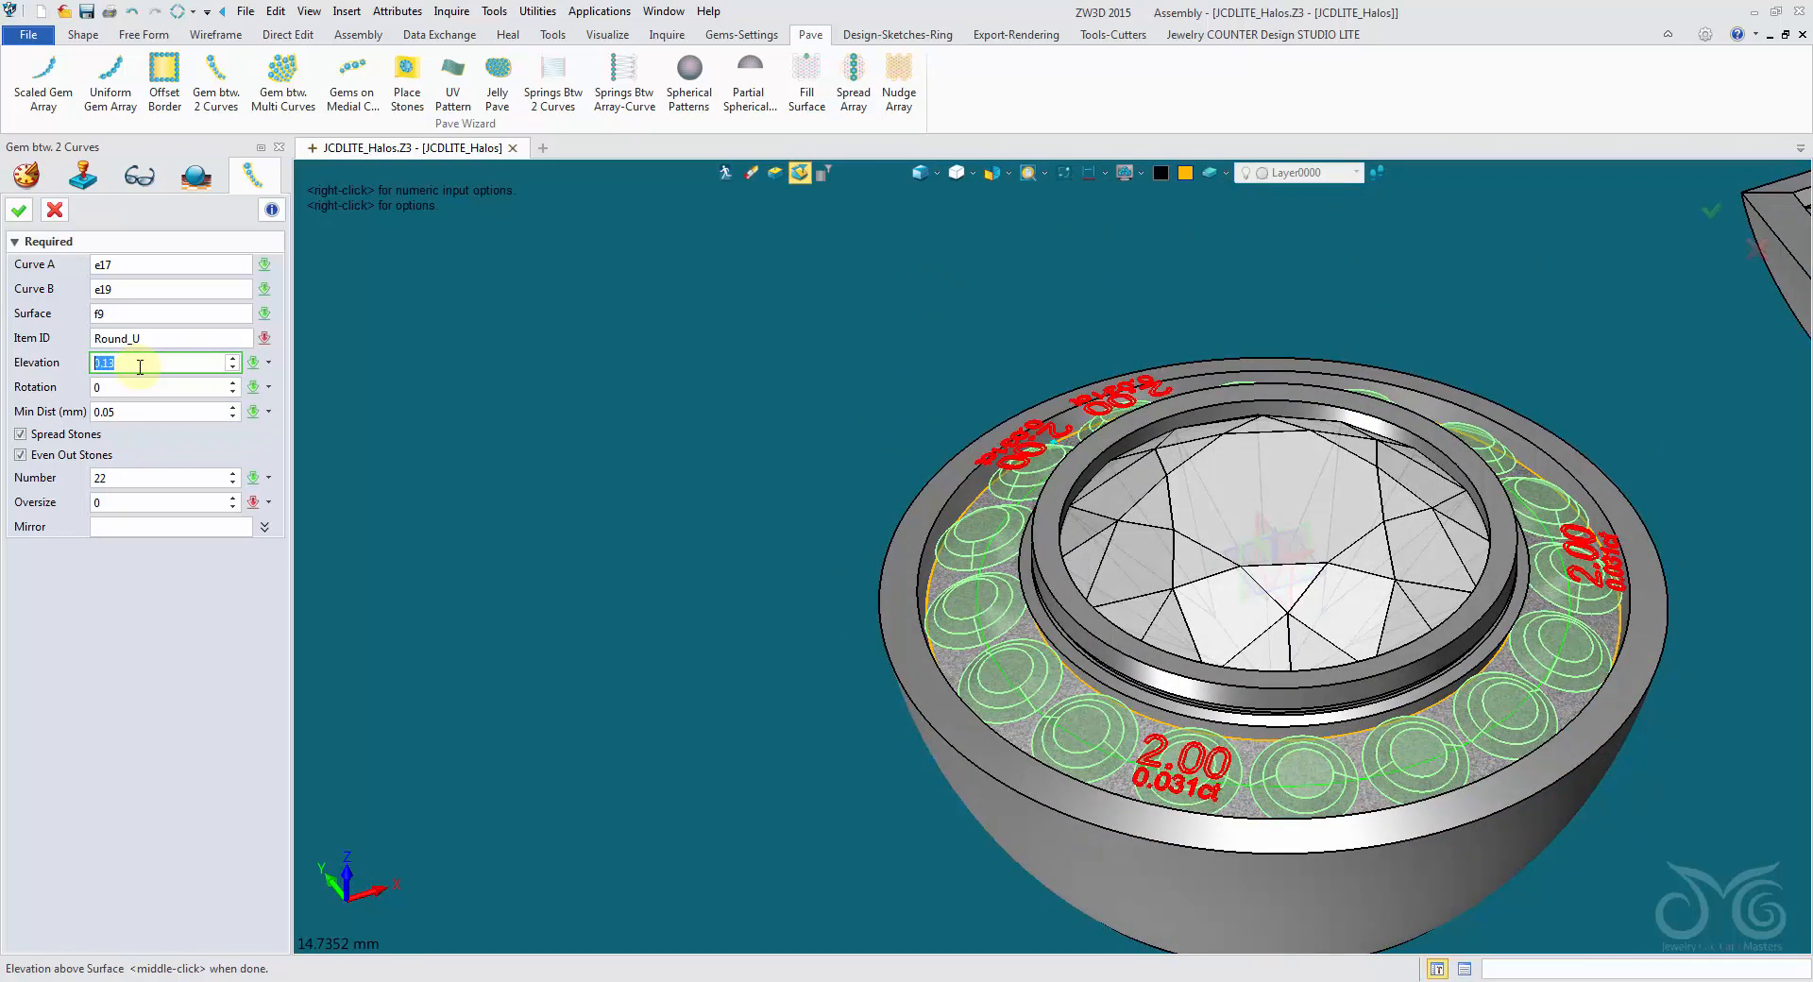
{"action": "scroll", "coordinate": [139, 366], "scroll_direction": "up", "scroll_amount": 7}
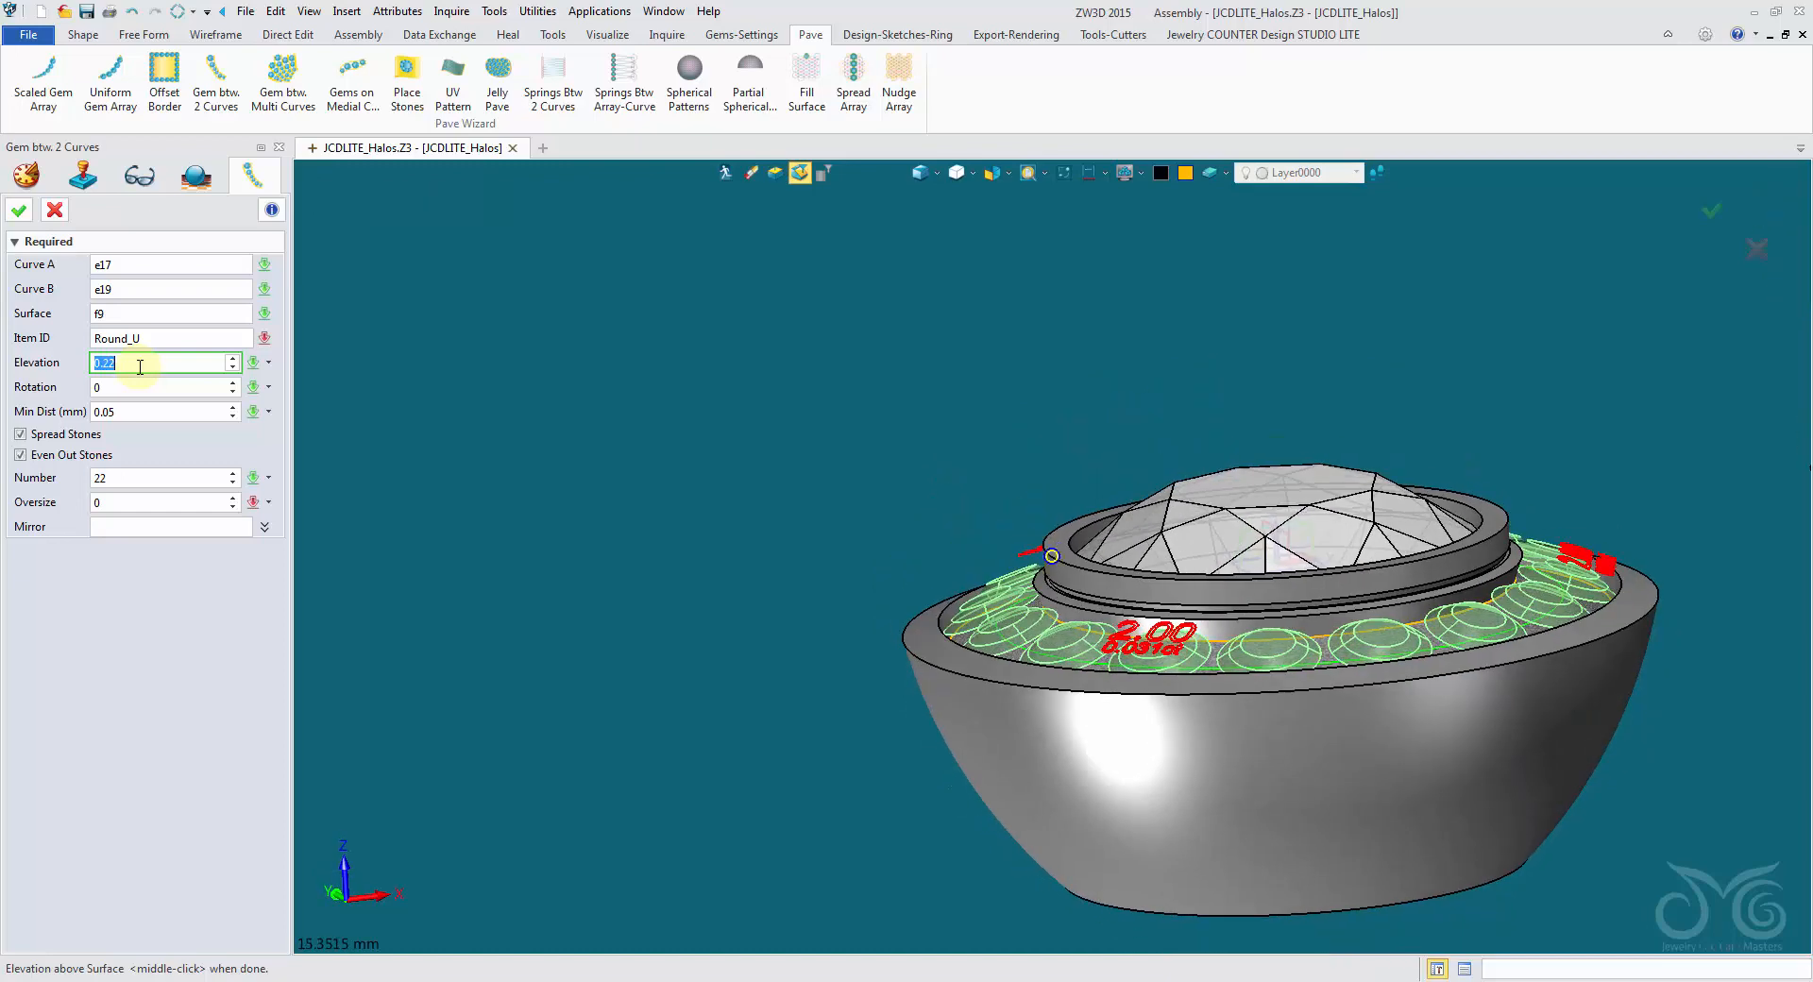
{"action": "left_click_drag", "start_coordinate": [139, 366], "coordinate": [62, 386]}
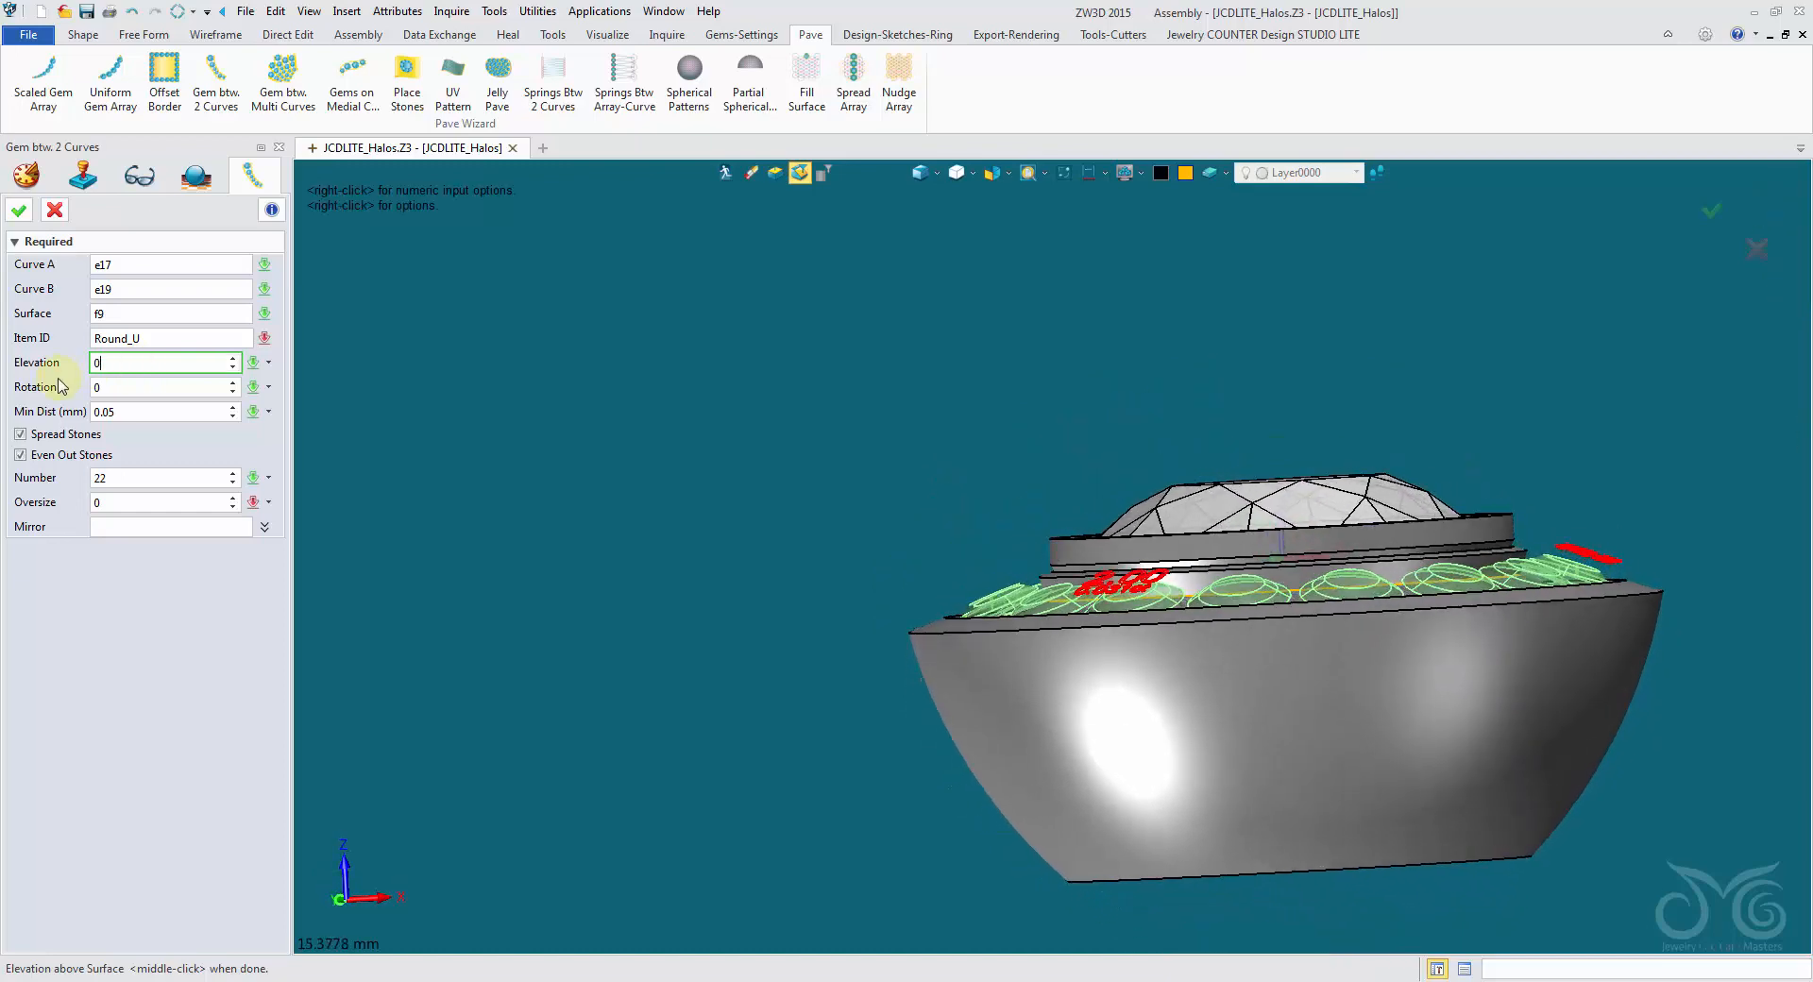
{"action": "left_click", "coordinate": [137, 412]}
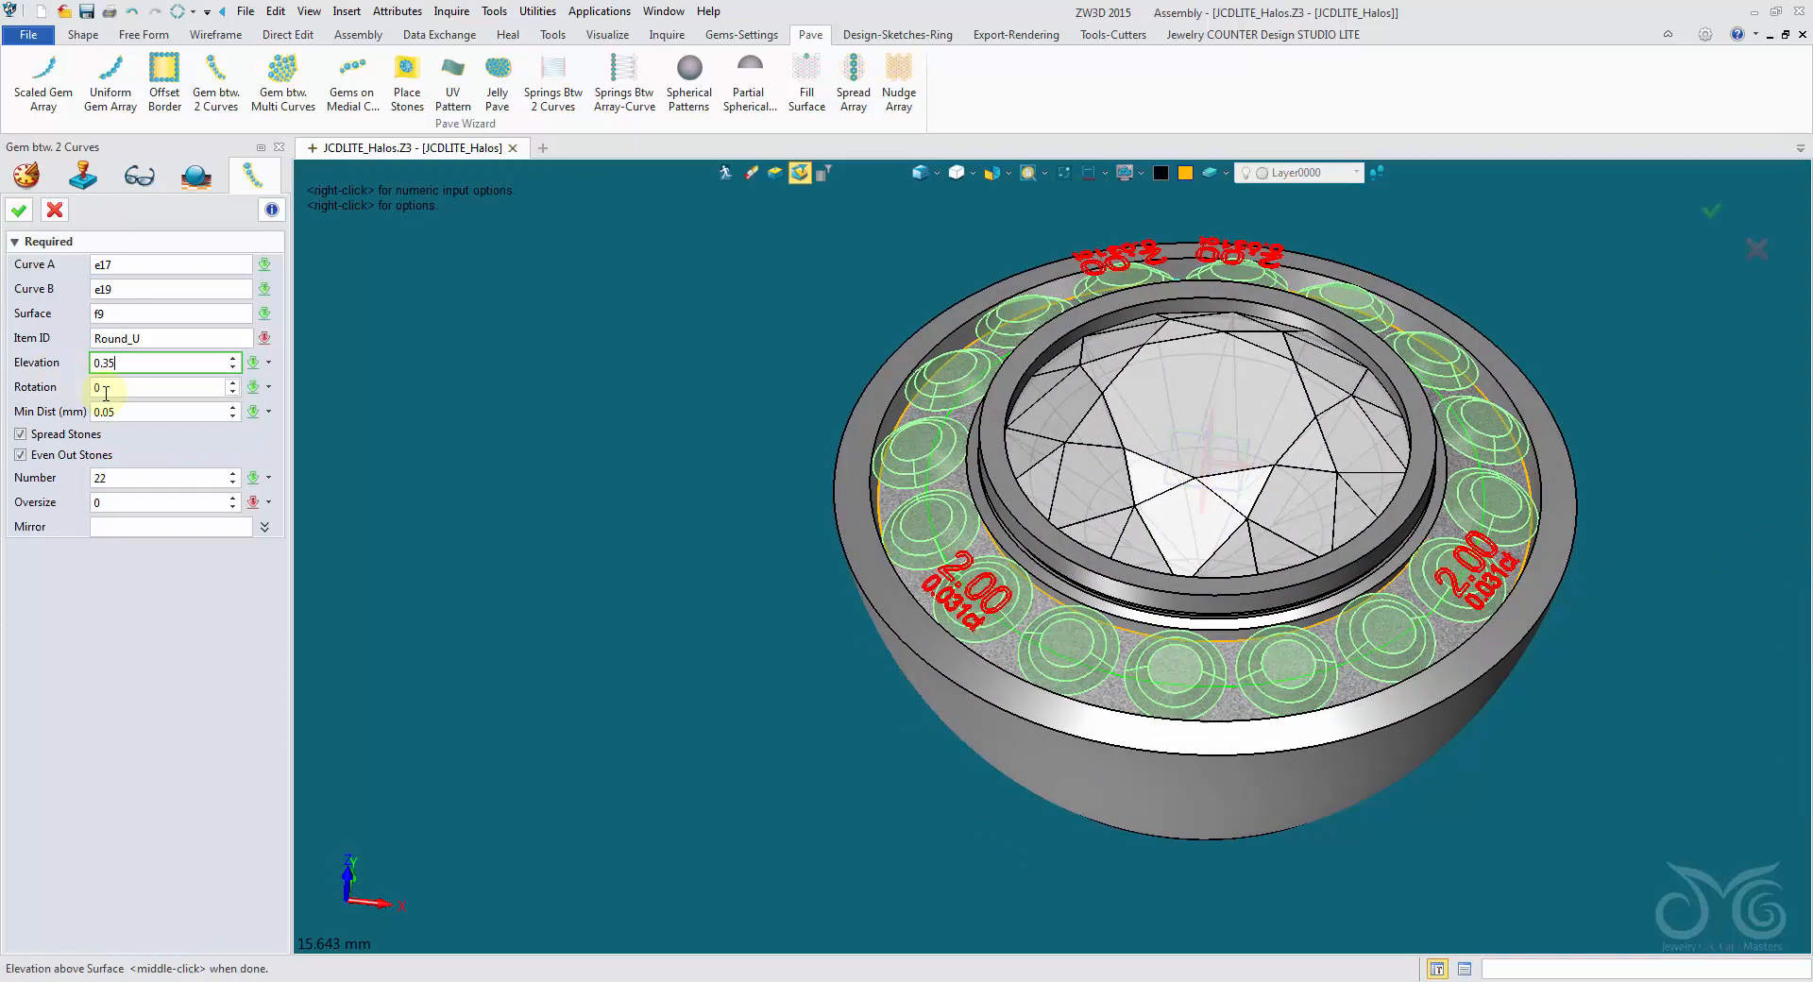
- Reduce the minimum distance between the halo gems to 0.03 mm
{"action": "left_click", "coordinate": [133, 412]}
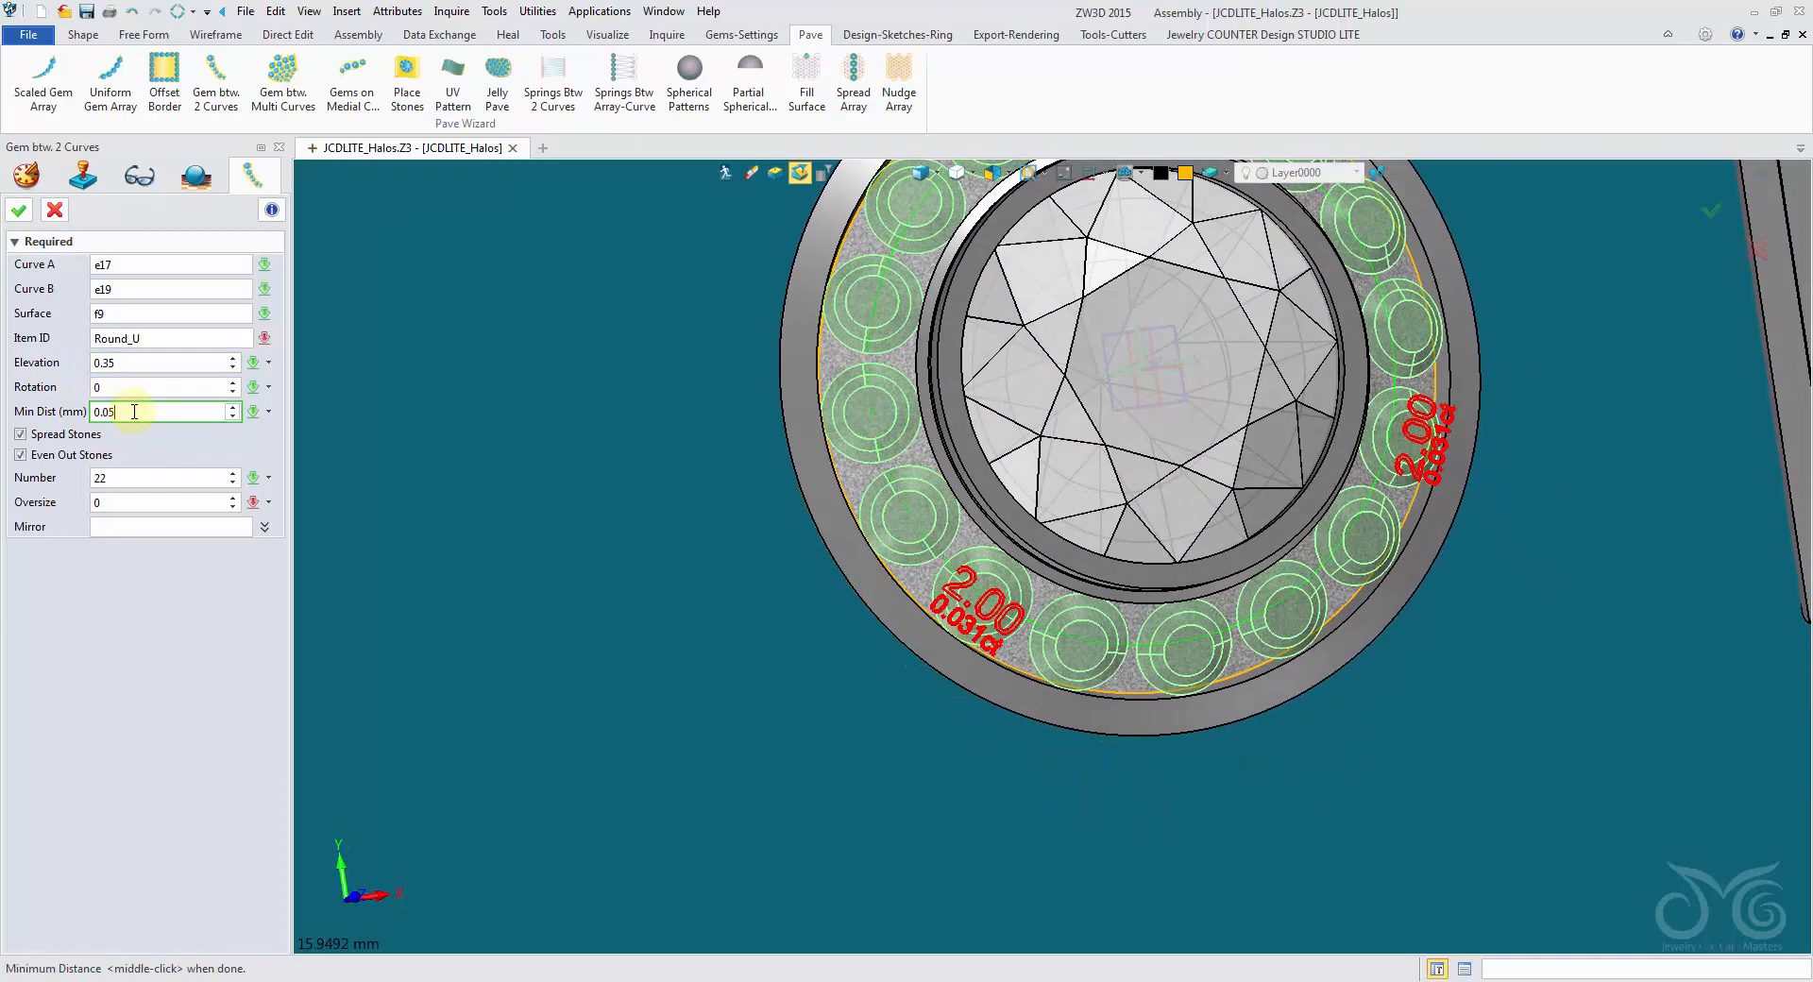
{"action": "key", "text": "BackSpace"}
{"action": "type", "text": "2"}
{"action": "key", "text": "Return"}
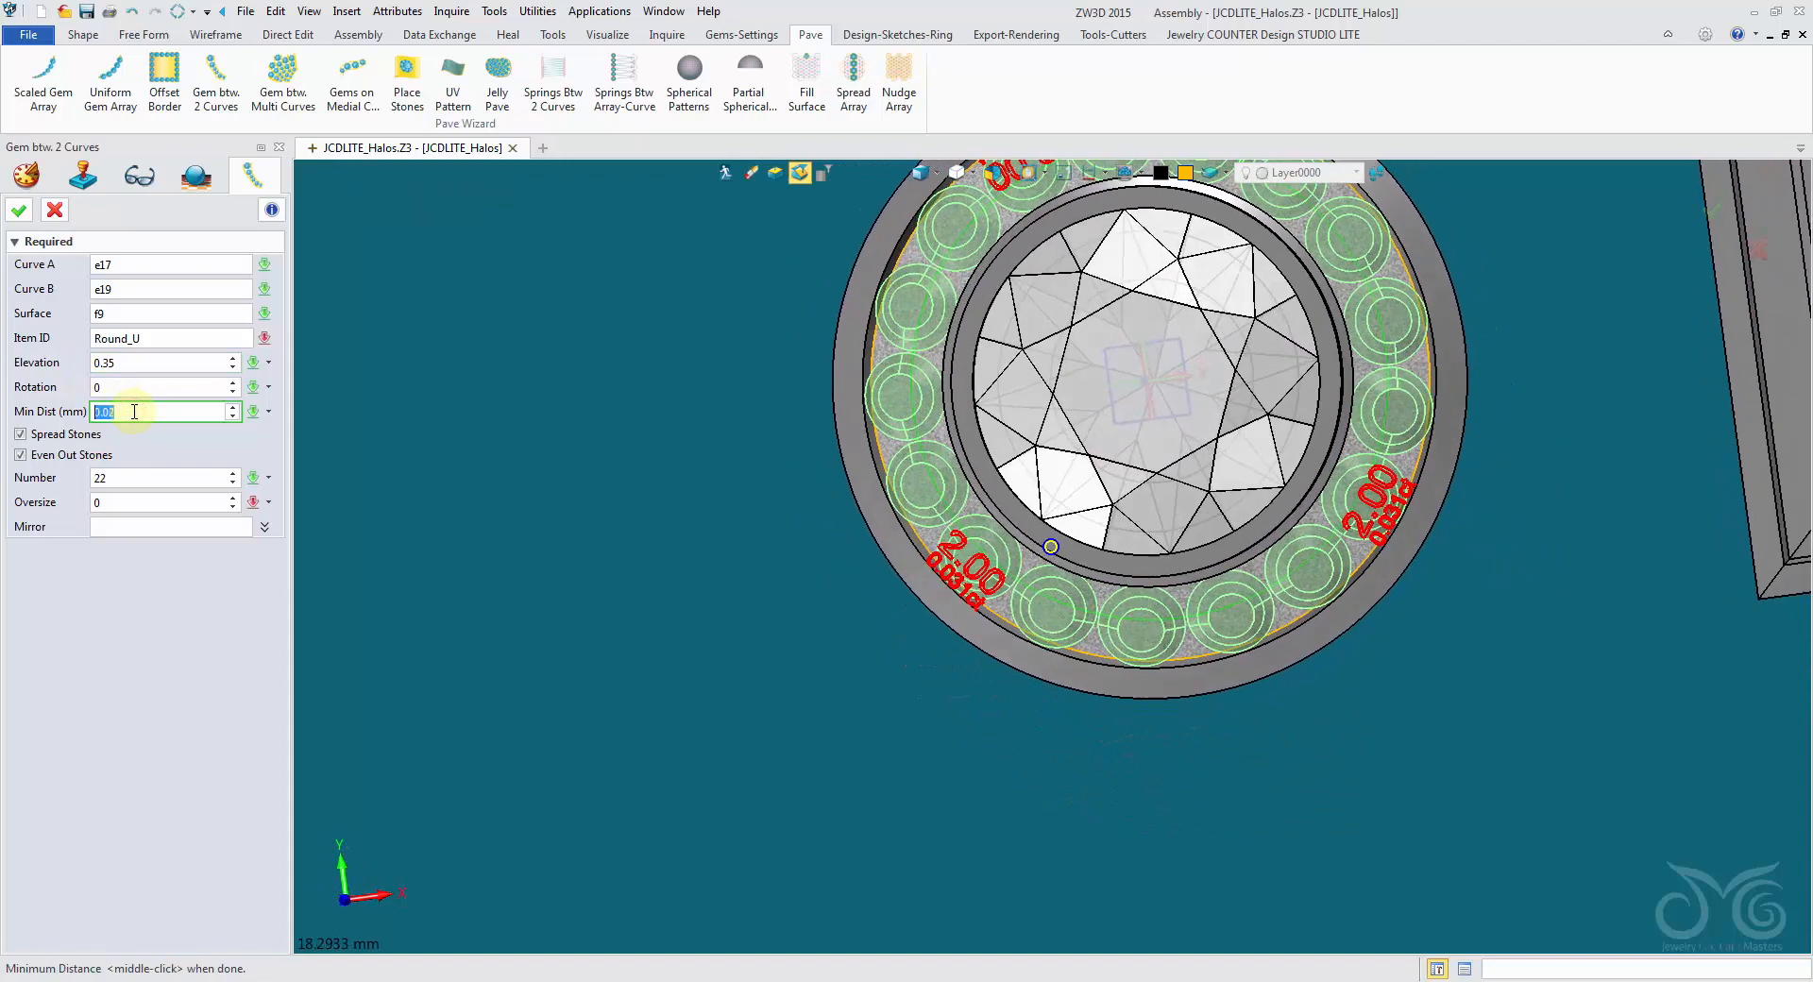
{"action": "scroll", "coordinate": [135, 411], "scroll_direction": "up", "scroll_amount": 2}
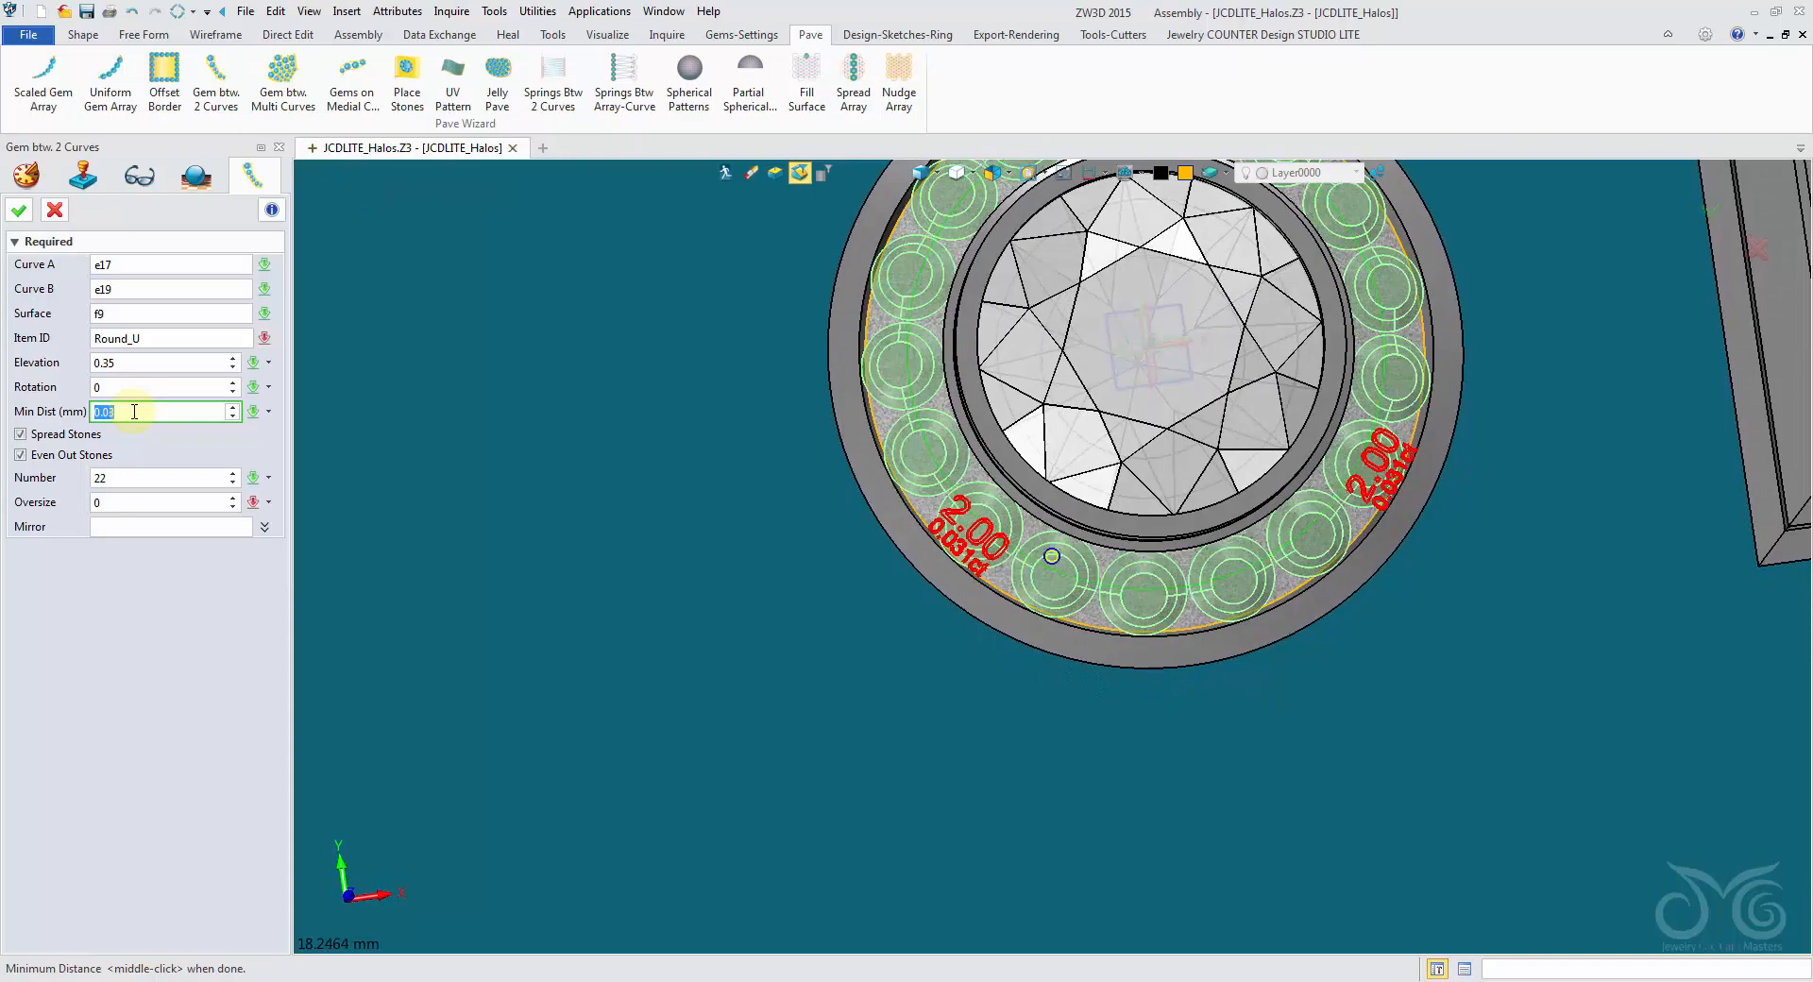
{"action": "scroll", "coordinate": [134, 412], "scroll_direction": "down", "scroll_amount": 1}
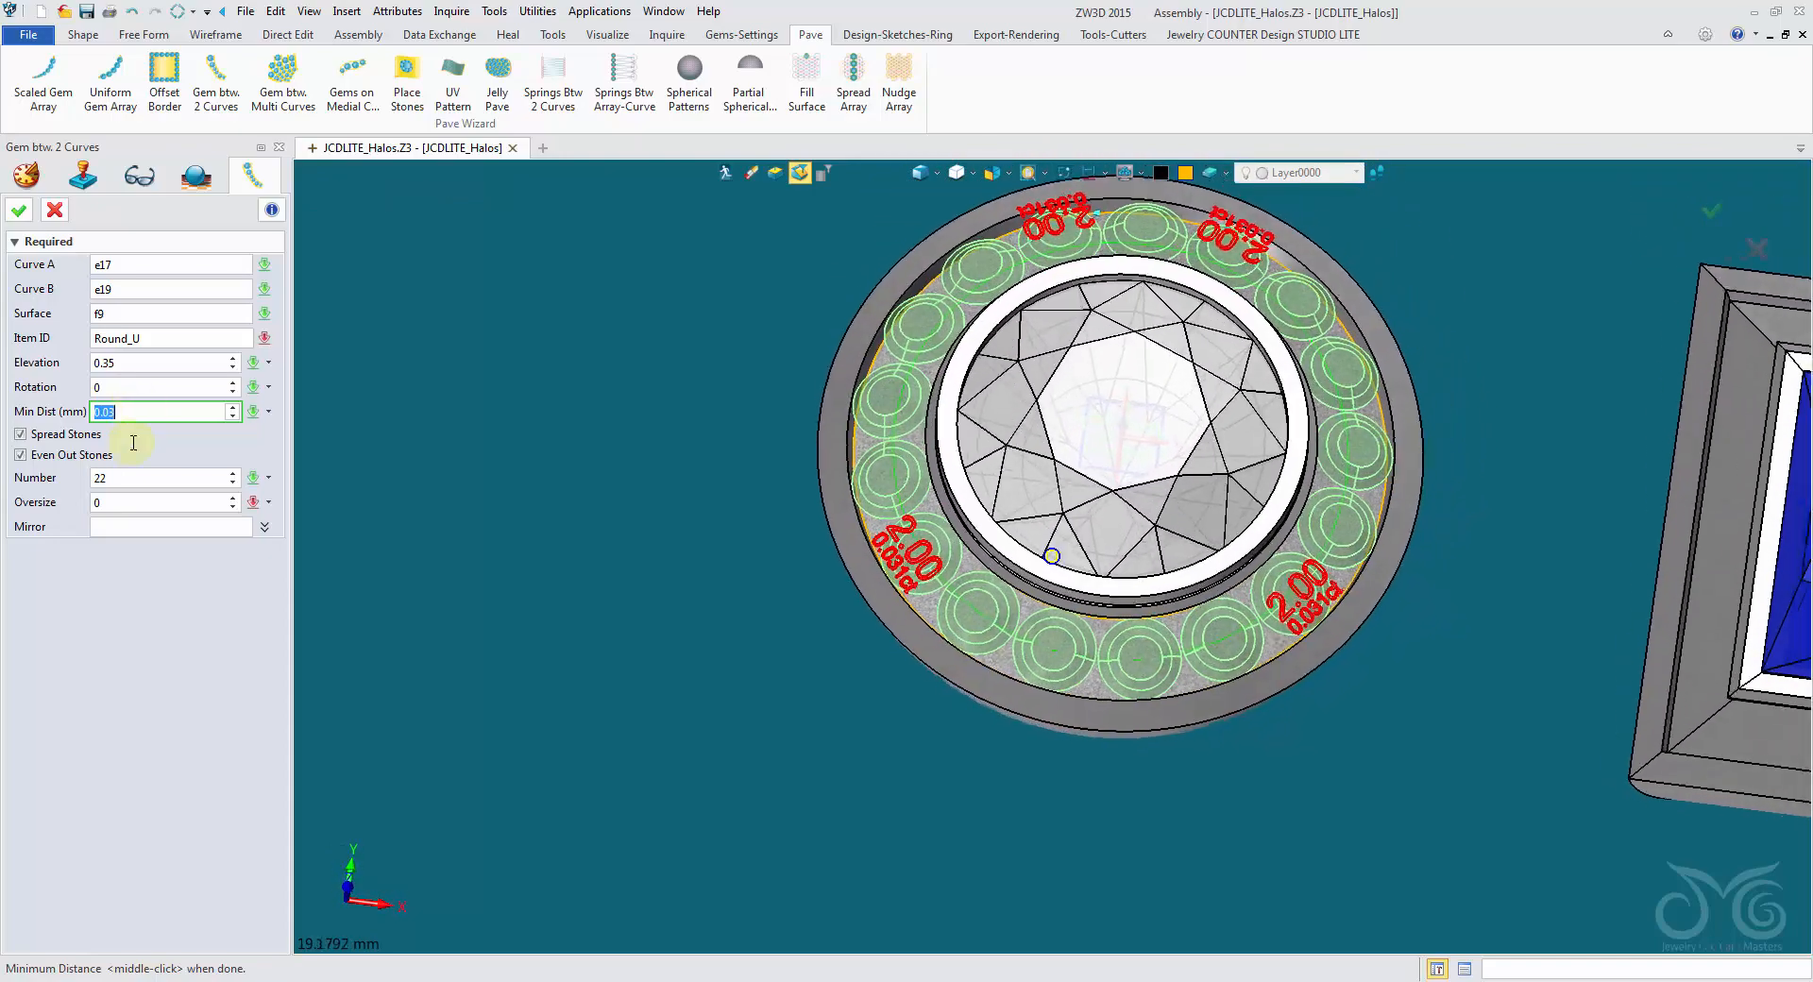
- Set the gem oversize to -0.05 and accept the gem array in the round halo
{"action": "left_click", "coordinate": [143, 503]}
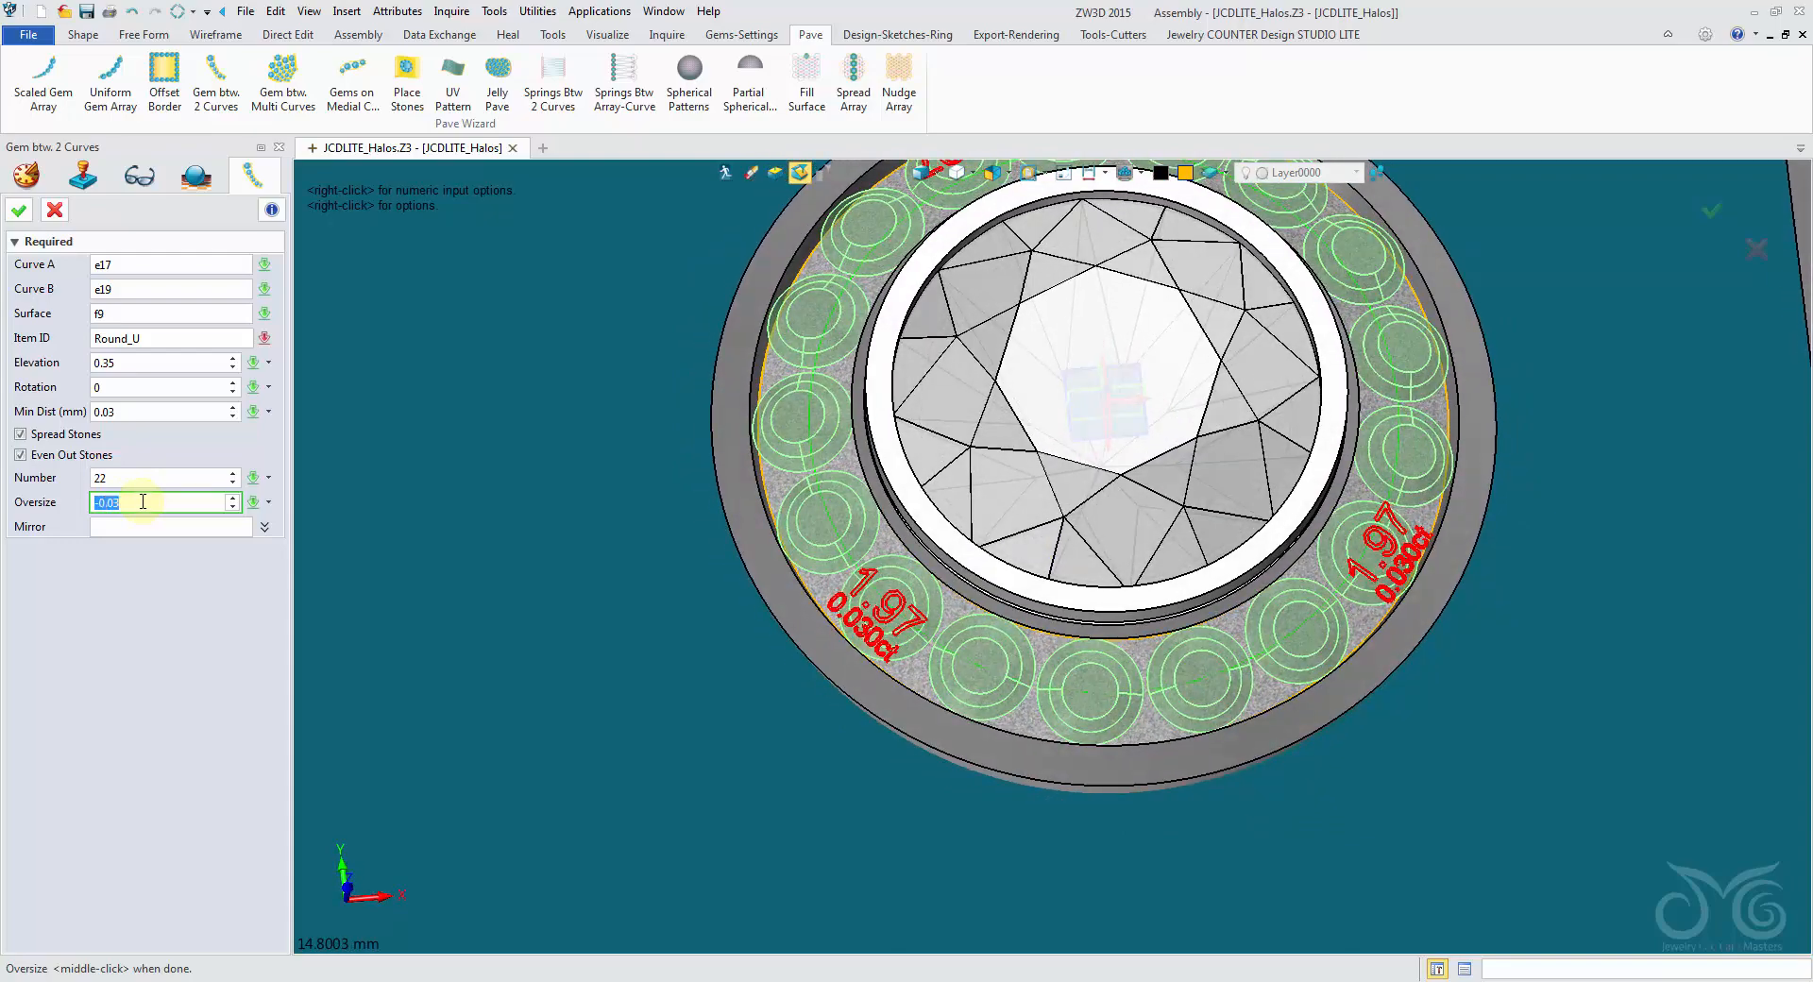
{"action": "scroll", "coordinate": [143, 502], "scroll_direction": "down", "scroll_amount": 1}
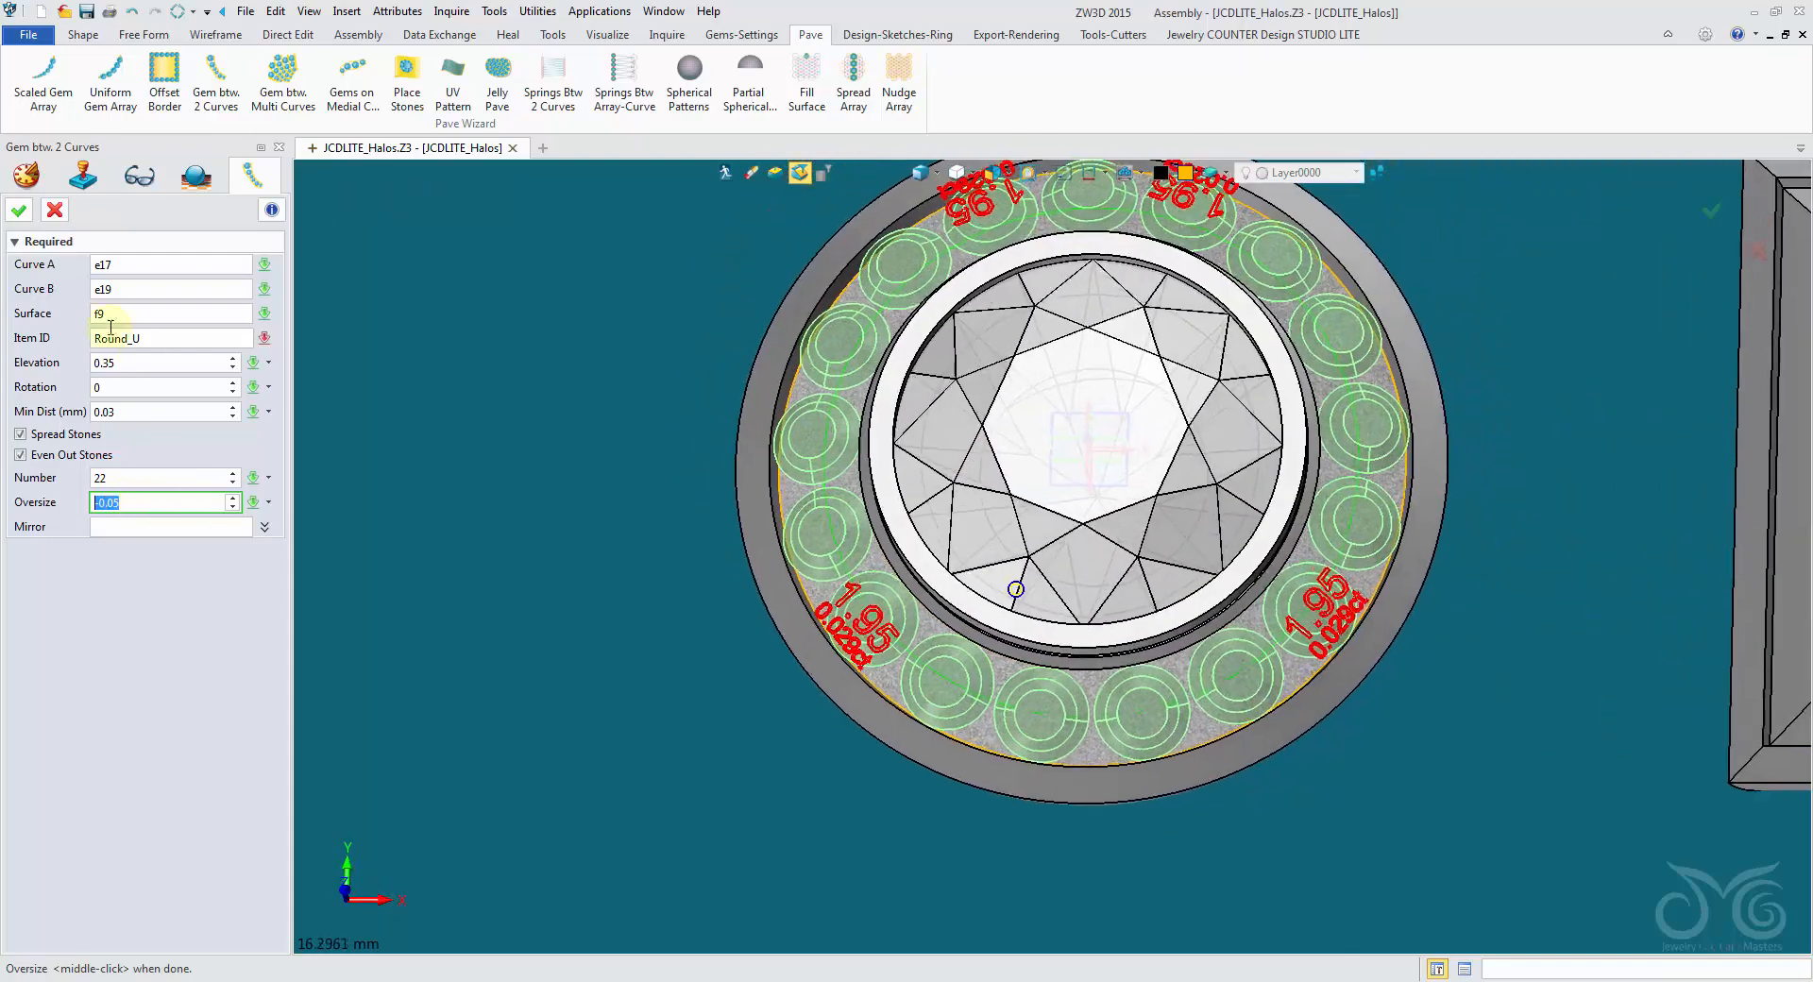
{"action": "left_click", "coordinate": [18, 211]}
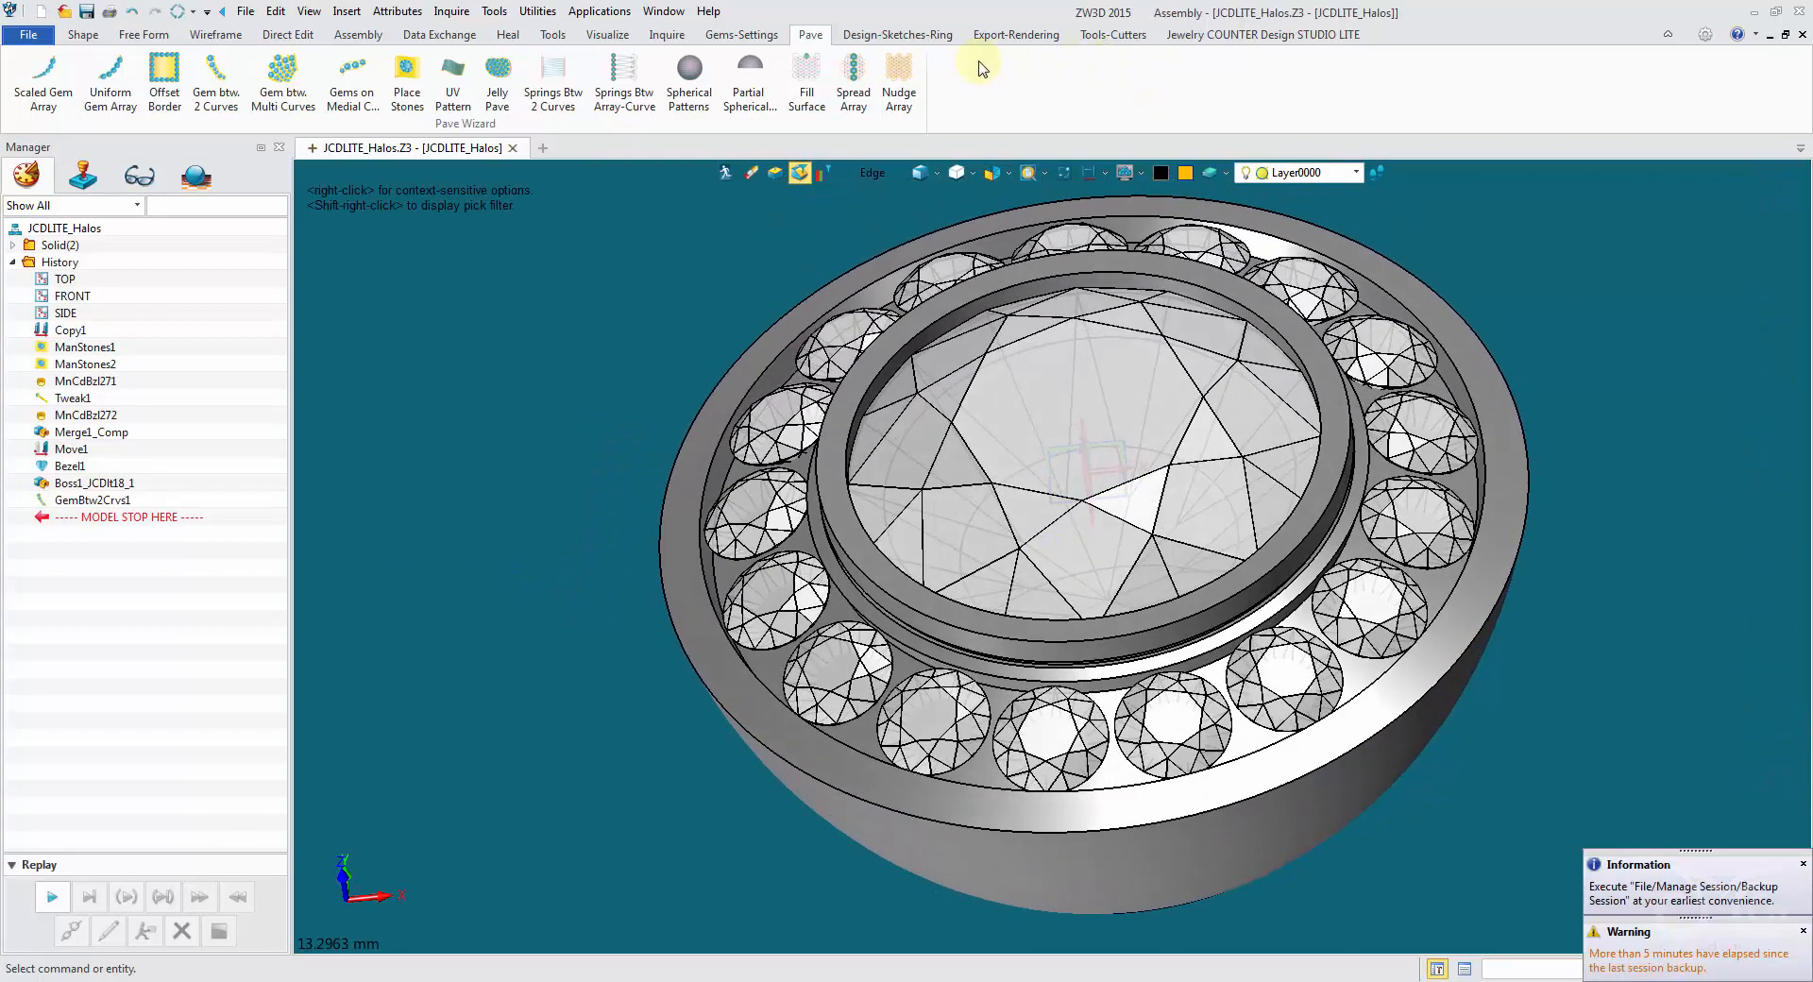
- Start Uniform Prongs and select the ring of small round stones in the round halo
{"action": "left_click", "coordinate": [733, 36]}
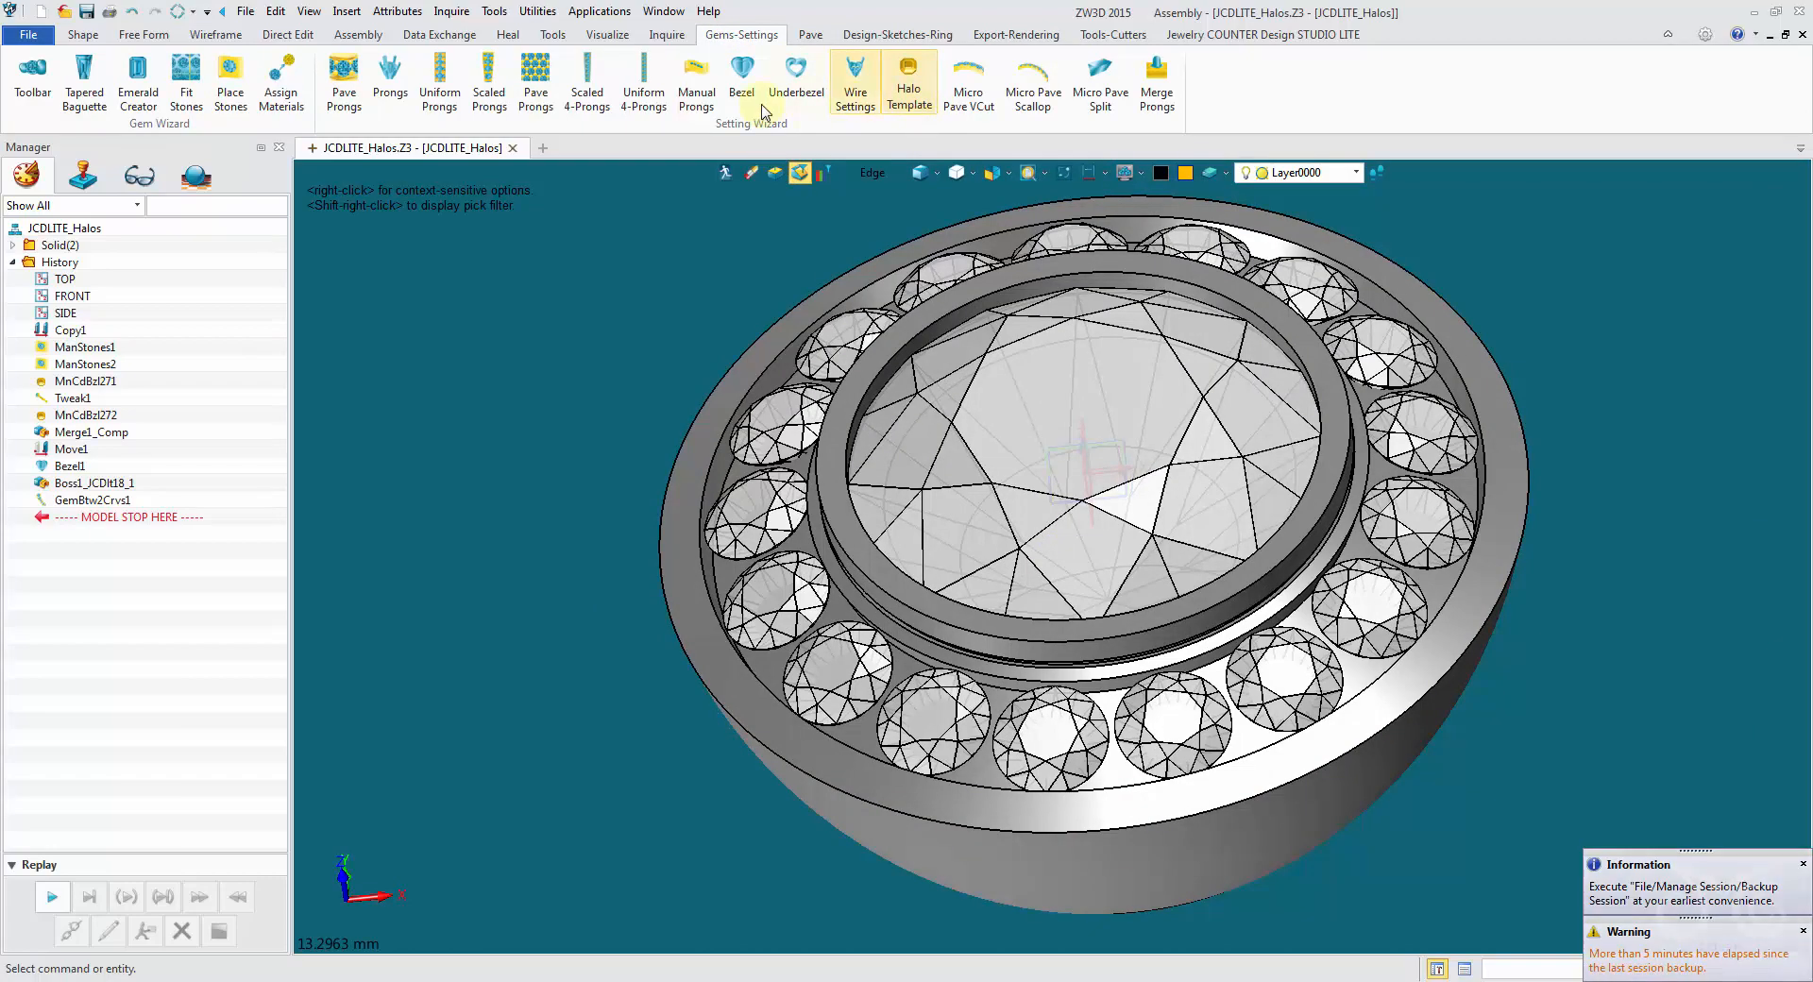
{"action": "left_click", "coordinate": [440, 91]}
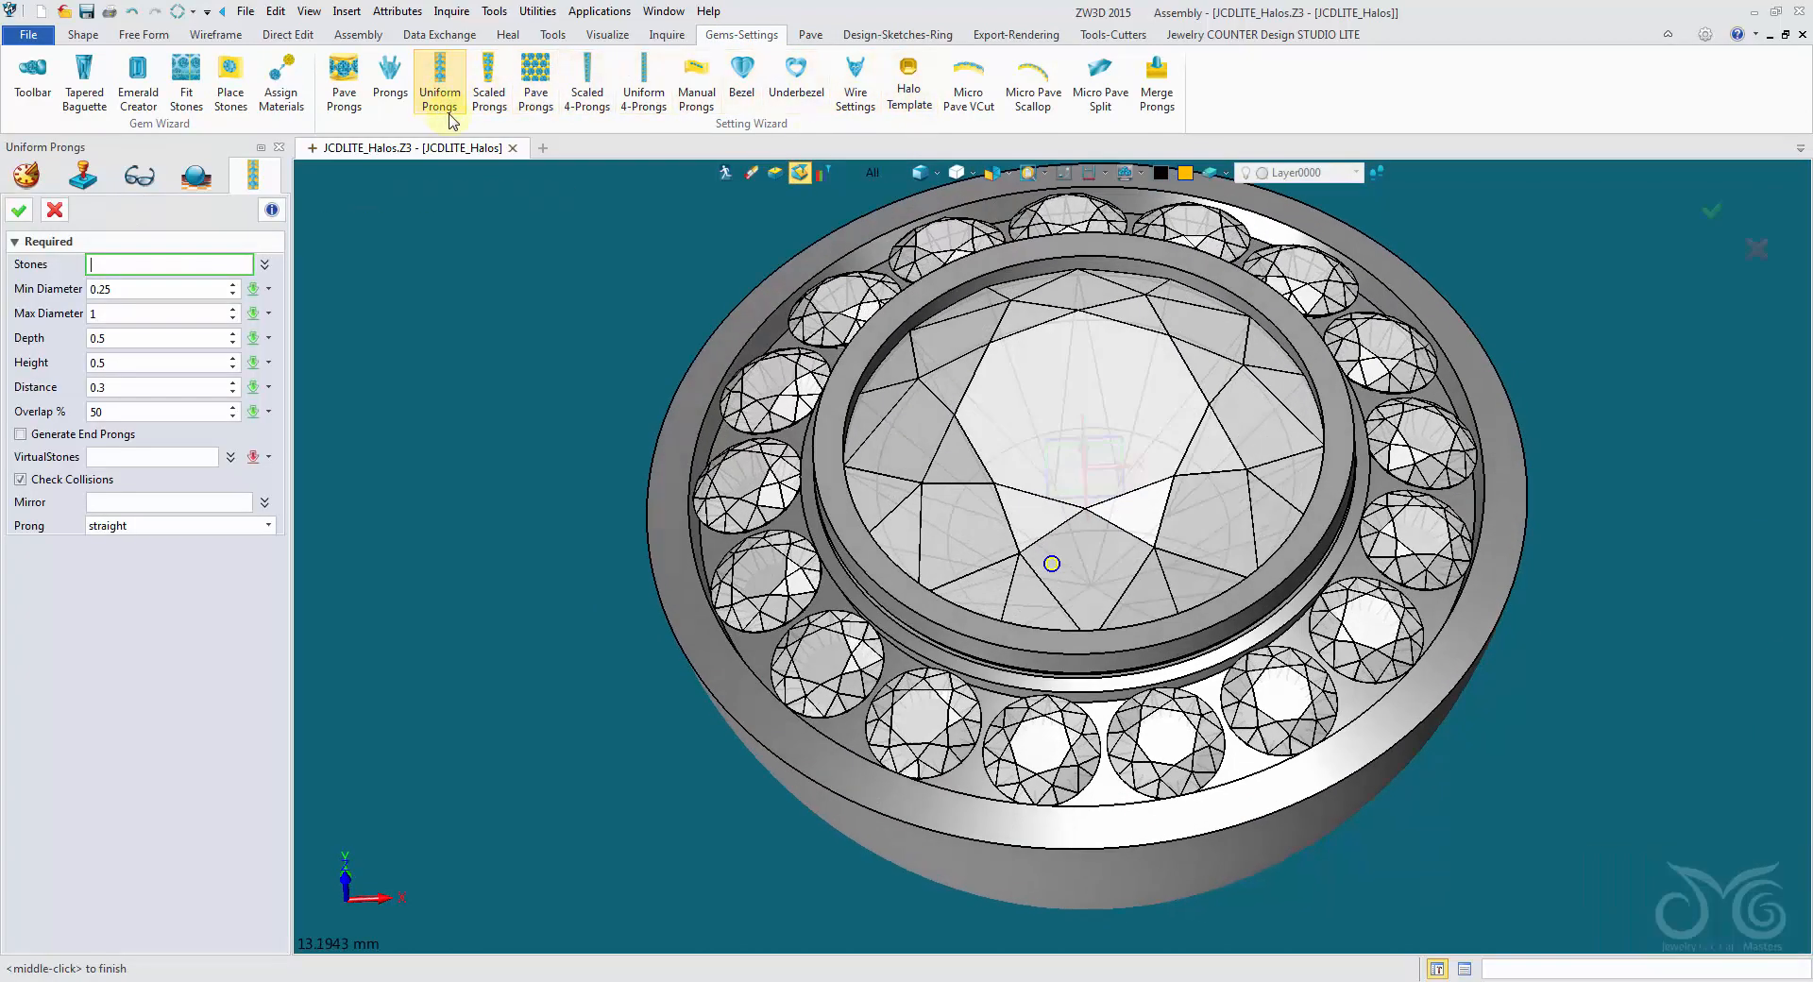
{"action": "left_click", "coordinate": [870, 172]}
{"action": "left_click", "coordinate": [891, 247]}
{"action": "left_click", "coordinate": [890, 247]}
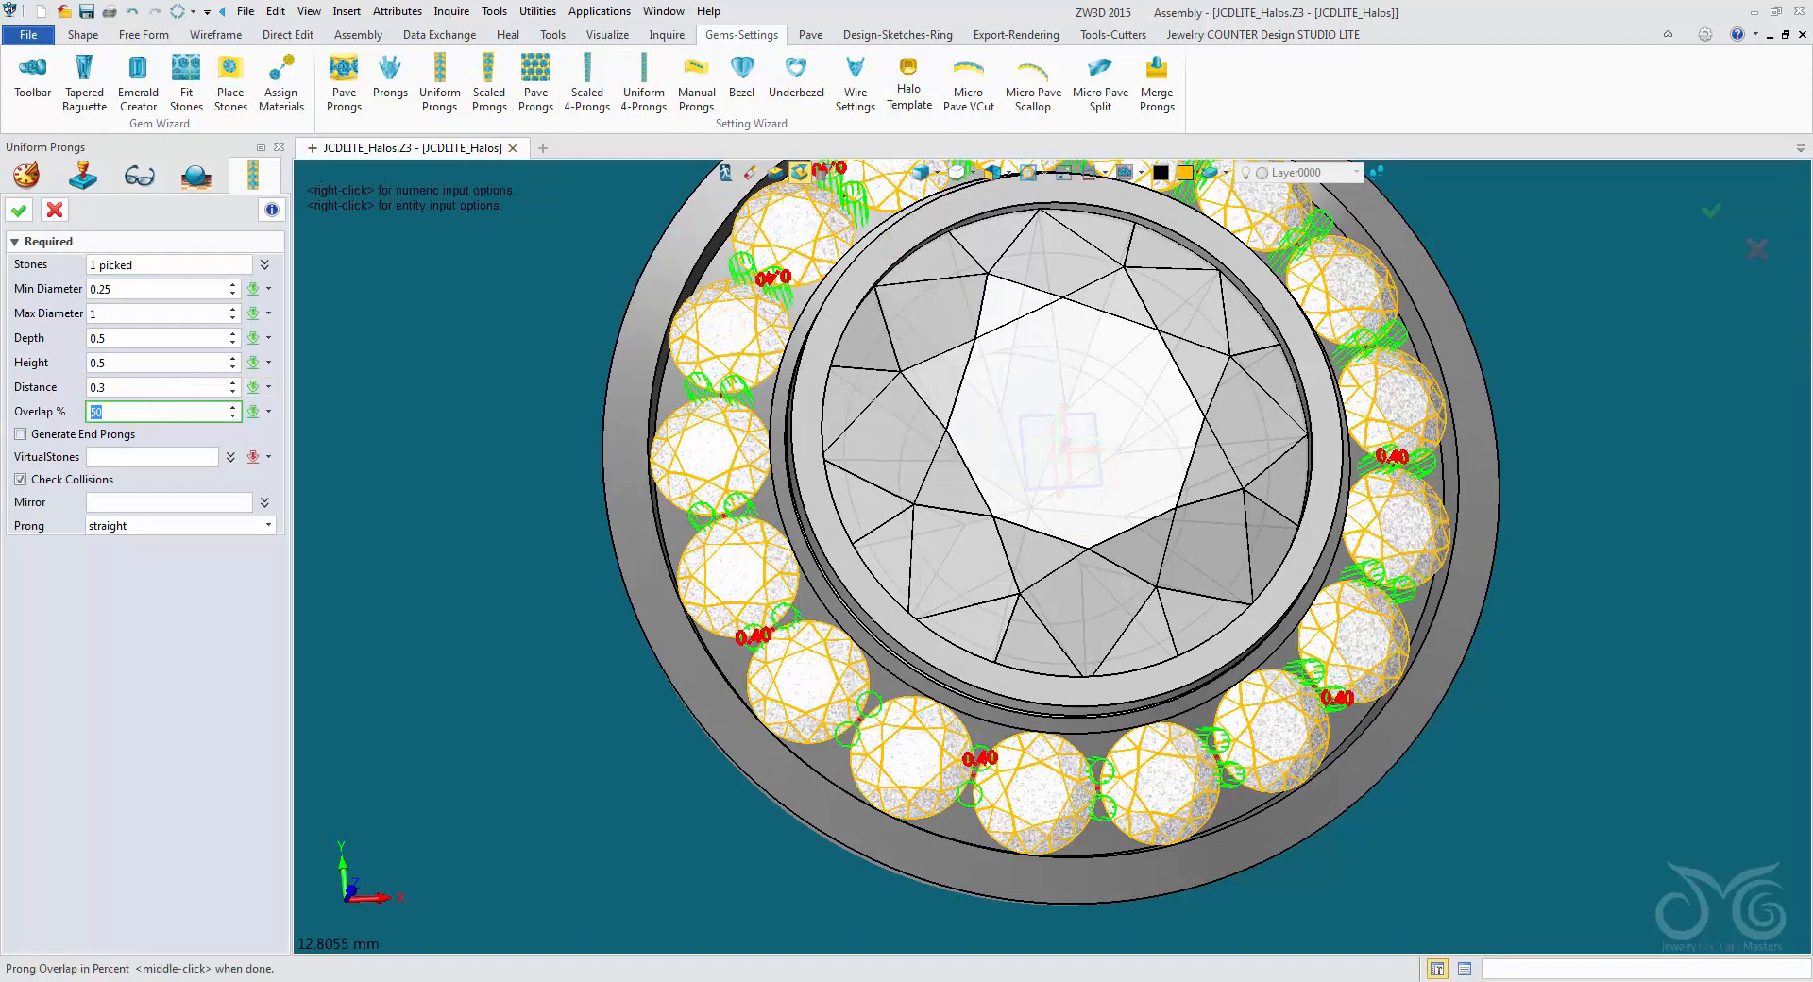
- Set the prong overlap to 25% and distance to 0.5, accept the uniform prongs, and dismiss the Tweak Tool without changes
{"action": "left_click", "coordinate": [141, 390]}
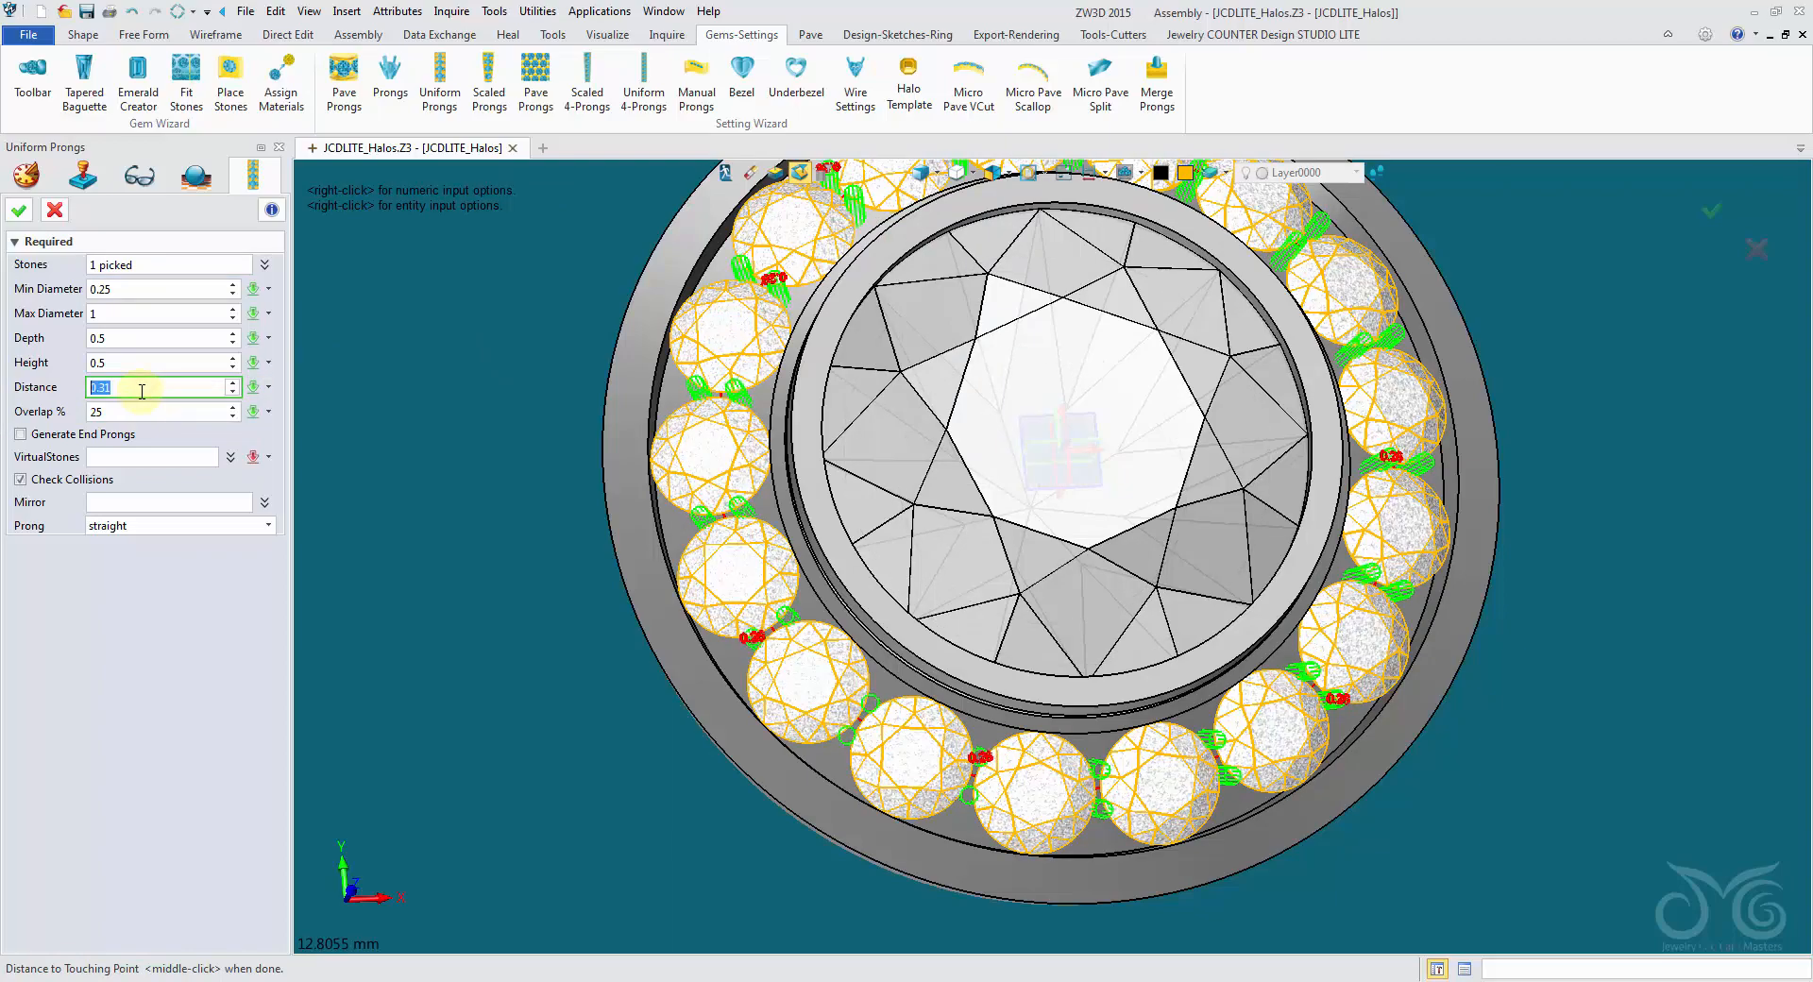
{"action": "scroll", "coordinate": [142, 390], "scroll_direction": "up", "scroll_amount": 10}
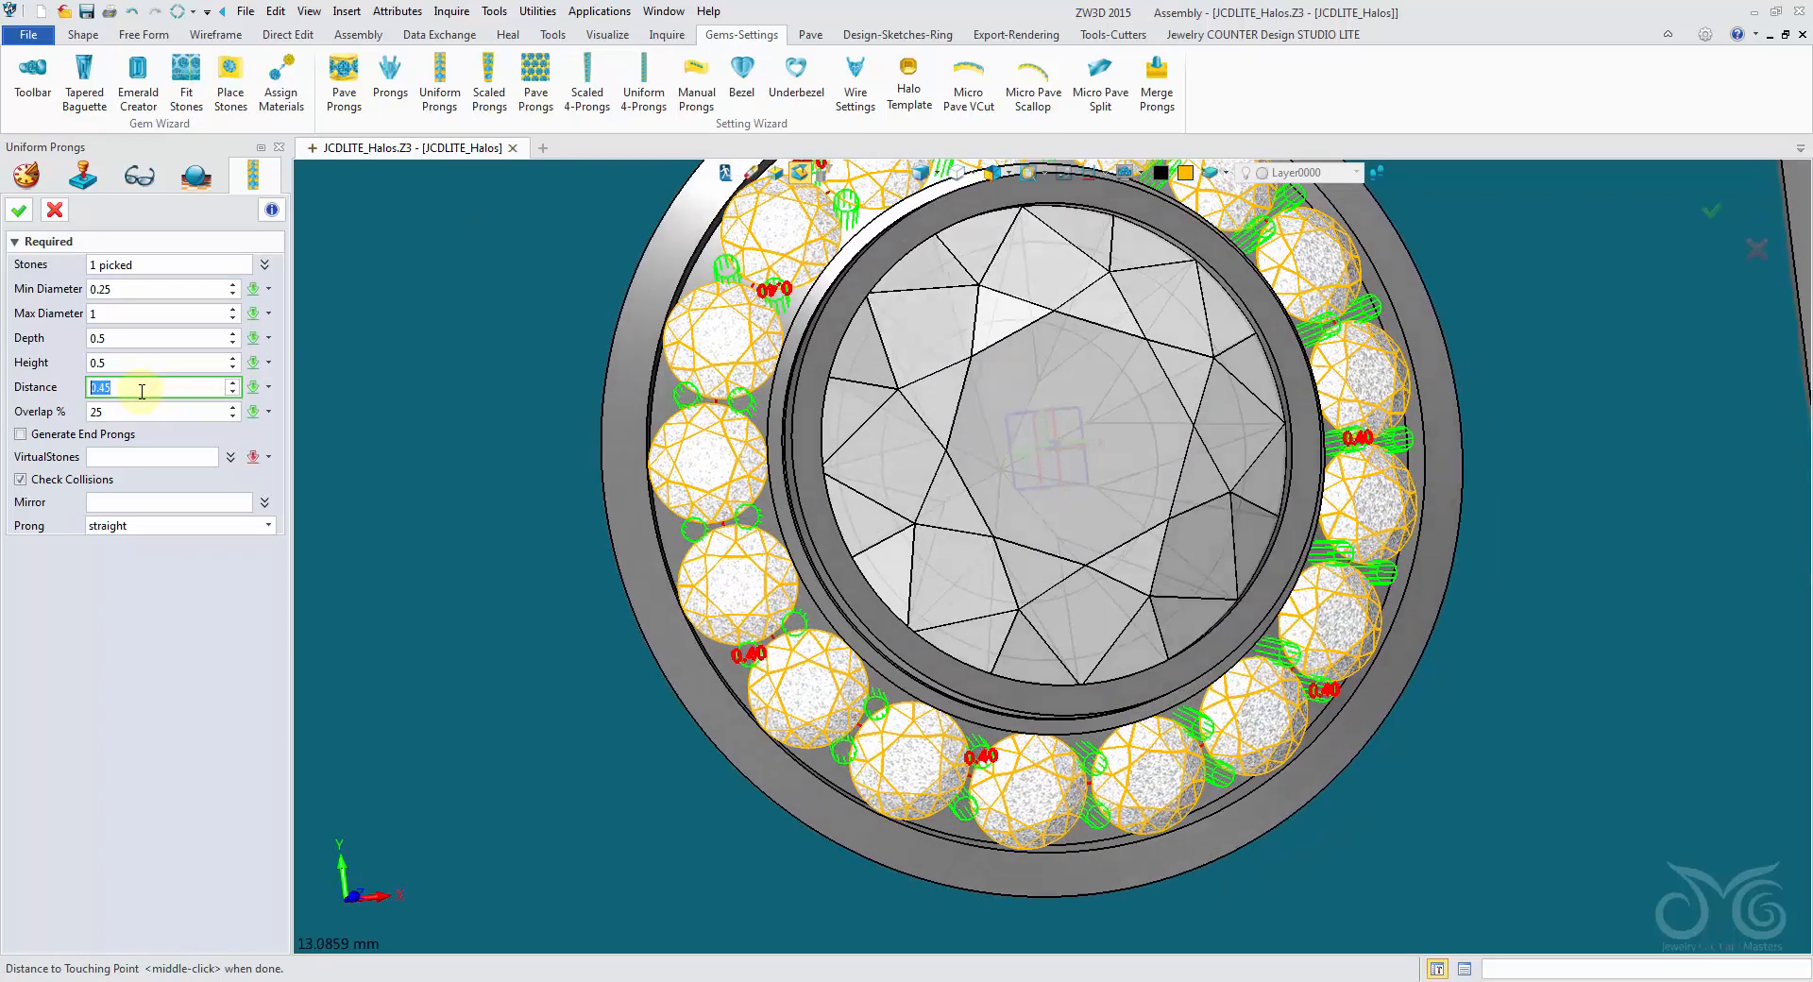
{"action": "scroll", "coordinate": [142, 390], "scroll_direction": "down", "scroll_amount": 2}
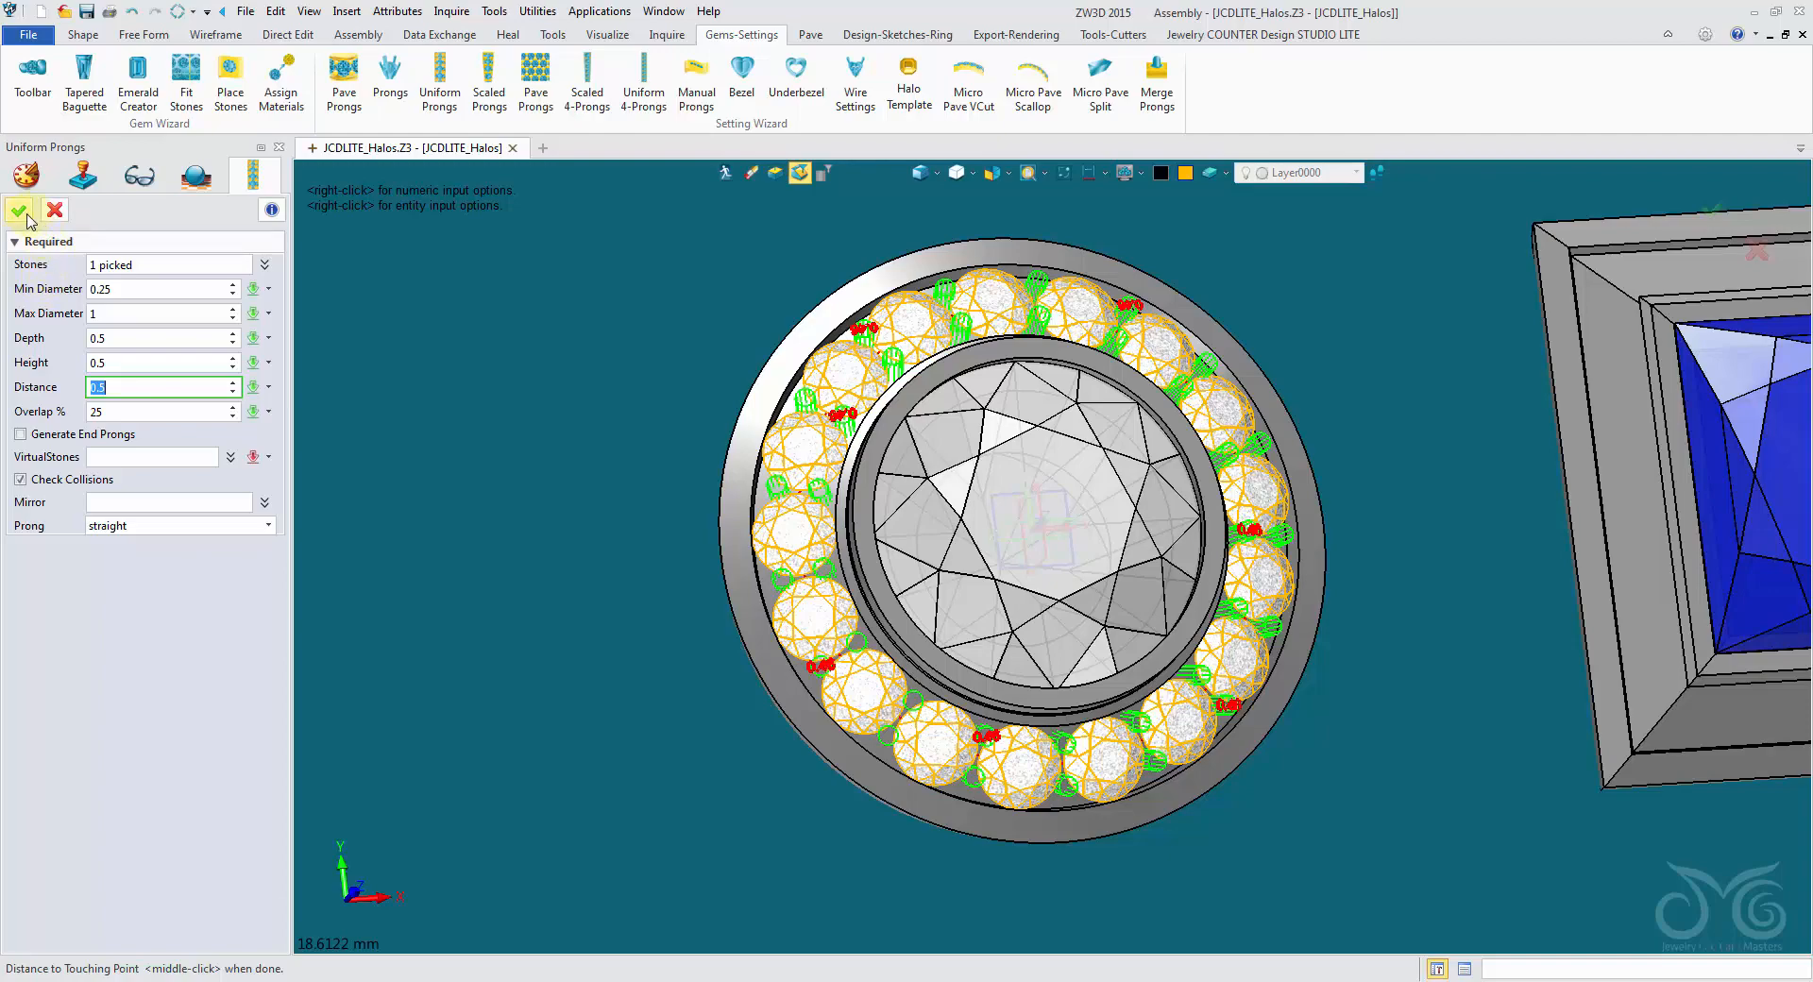
{"action": "left_click", "coordinate": [27, 217]}
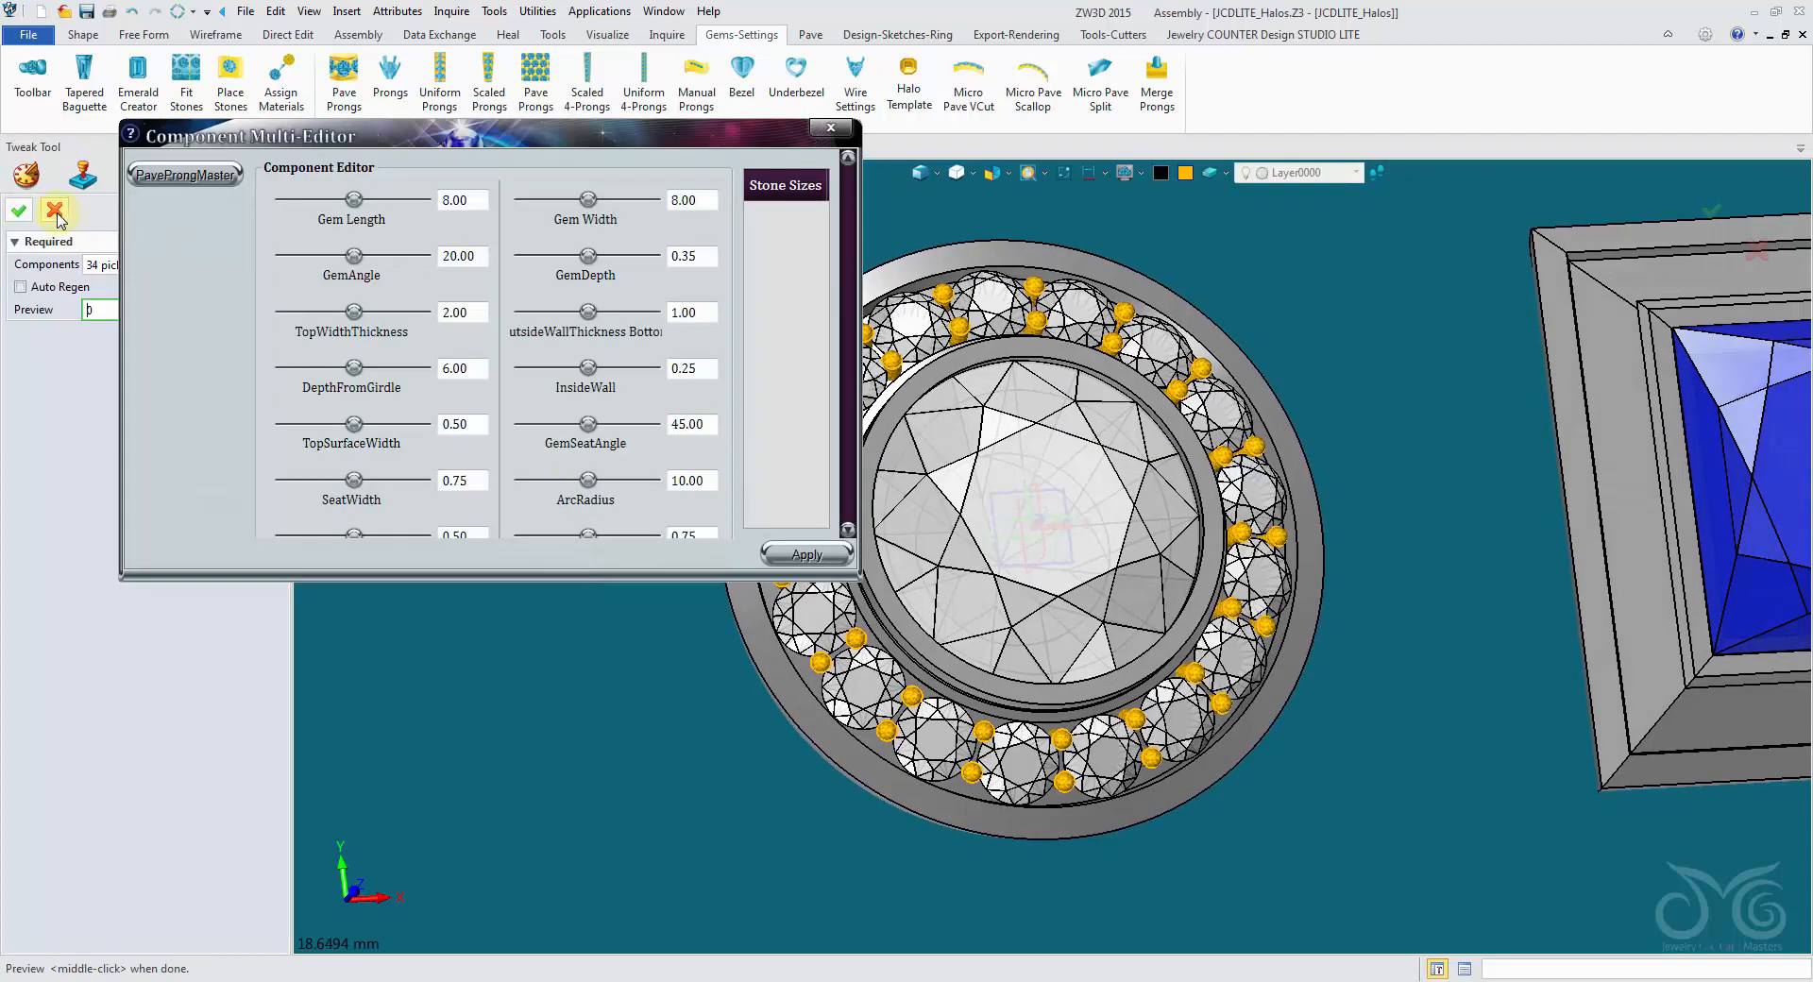
{"action": "left_click", "coordinate": [55, 210]}
{"action": "middle_click_drag", "start_coordinate": [457, 461], "coordinate": [419, 495]}
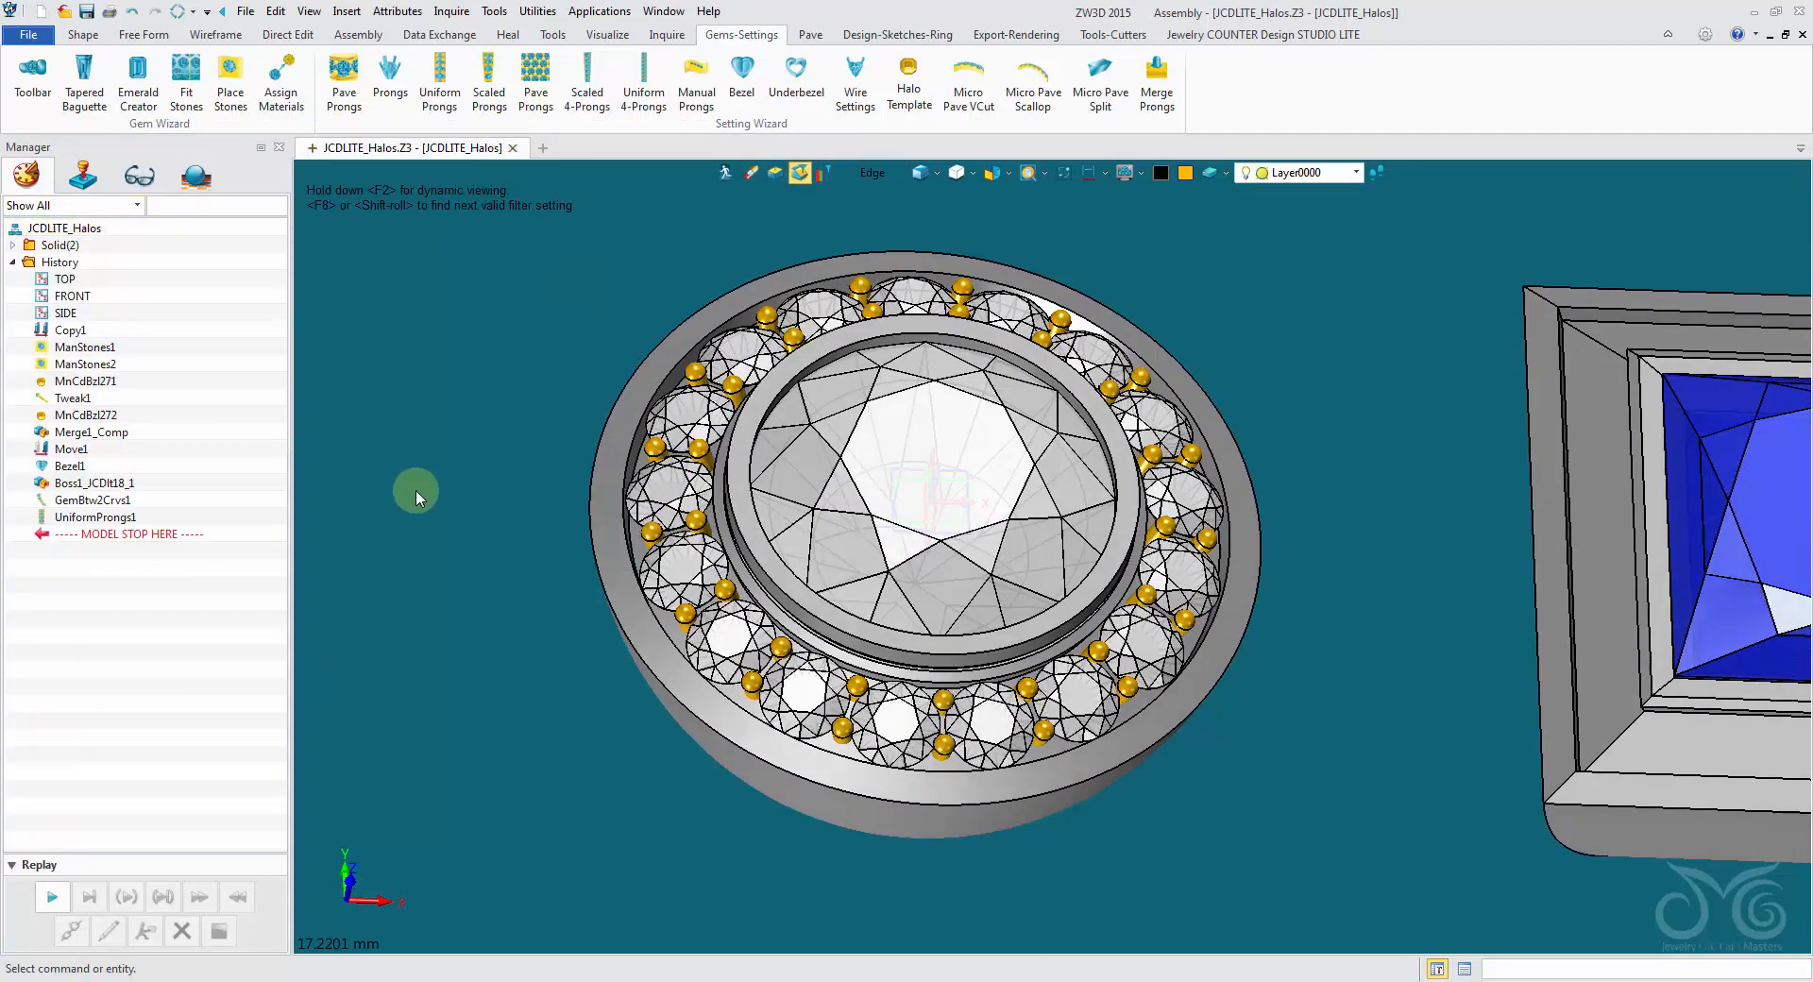
{"action": "right_click_drag", "start_coordinate": [922, 504], "coordinate": [756, 478]}
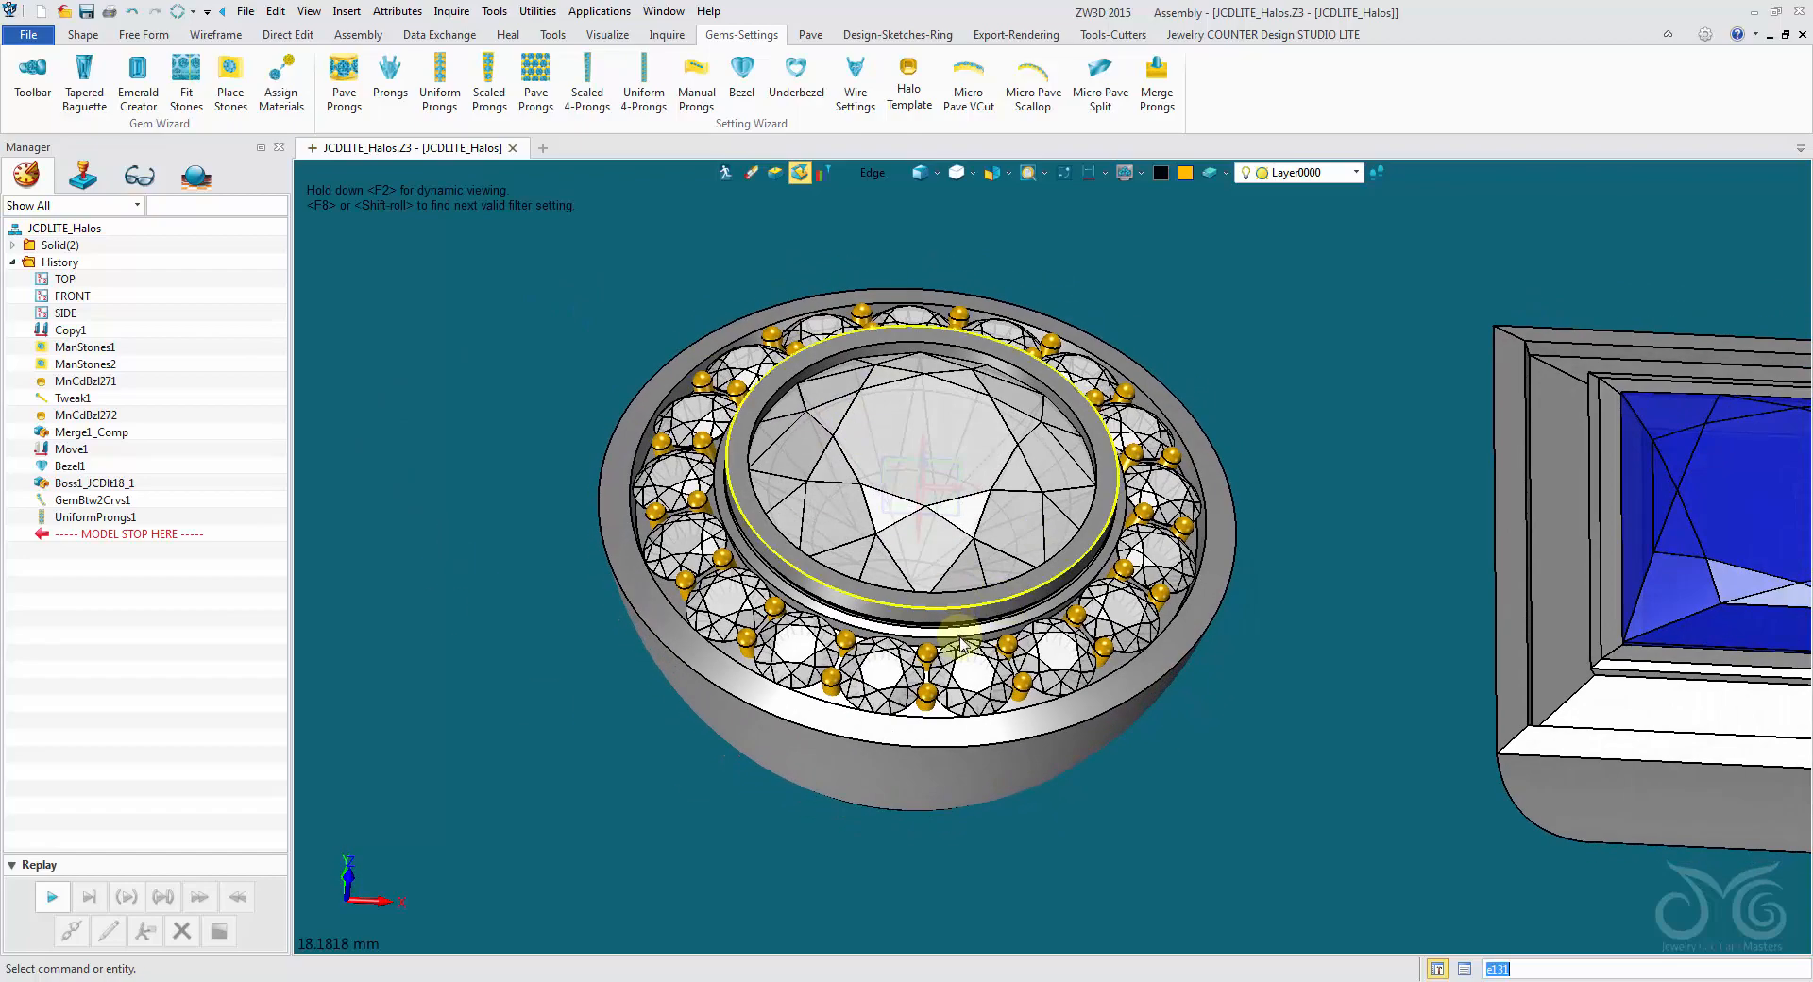
{"action": "right_click_drag", "start_coordinate": [898, 348], "coordinate": [688, 409]}
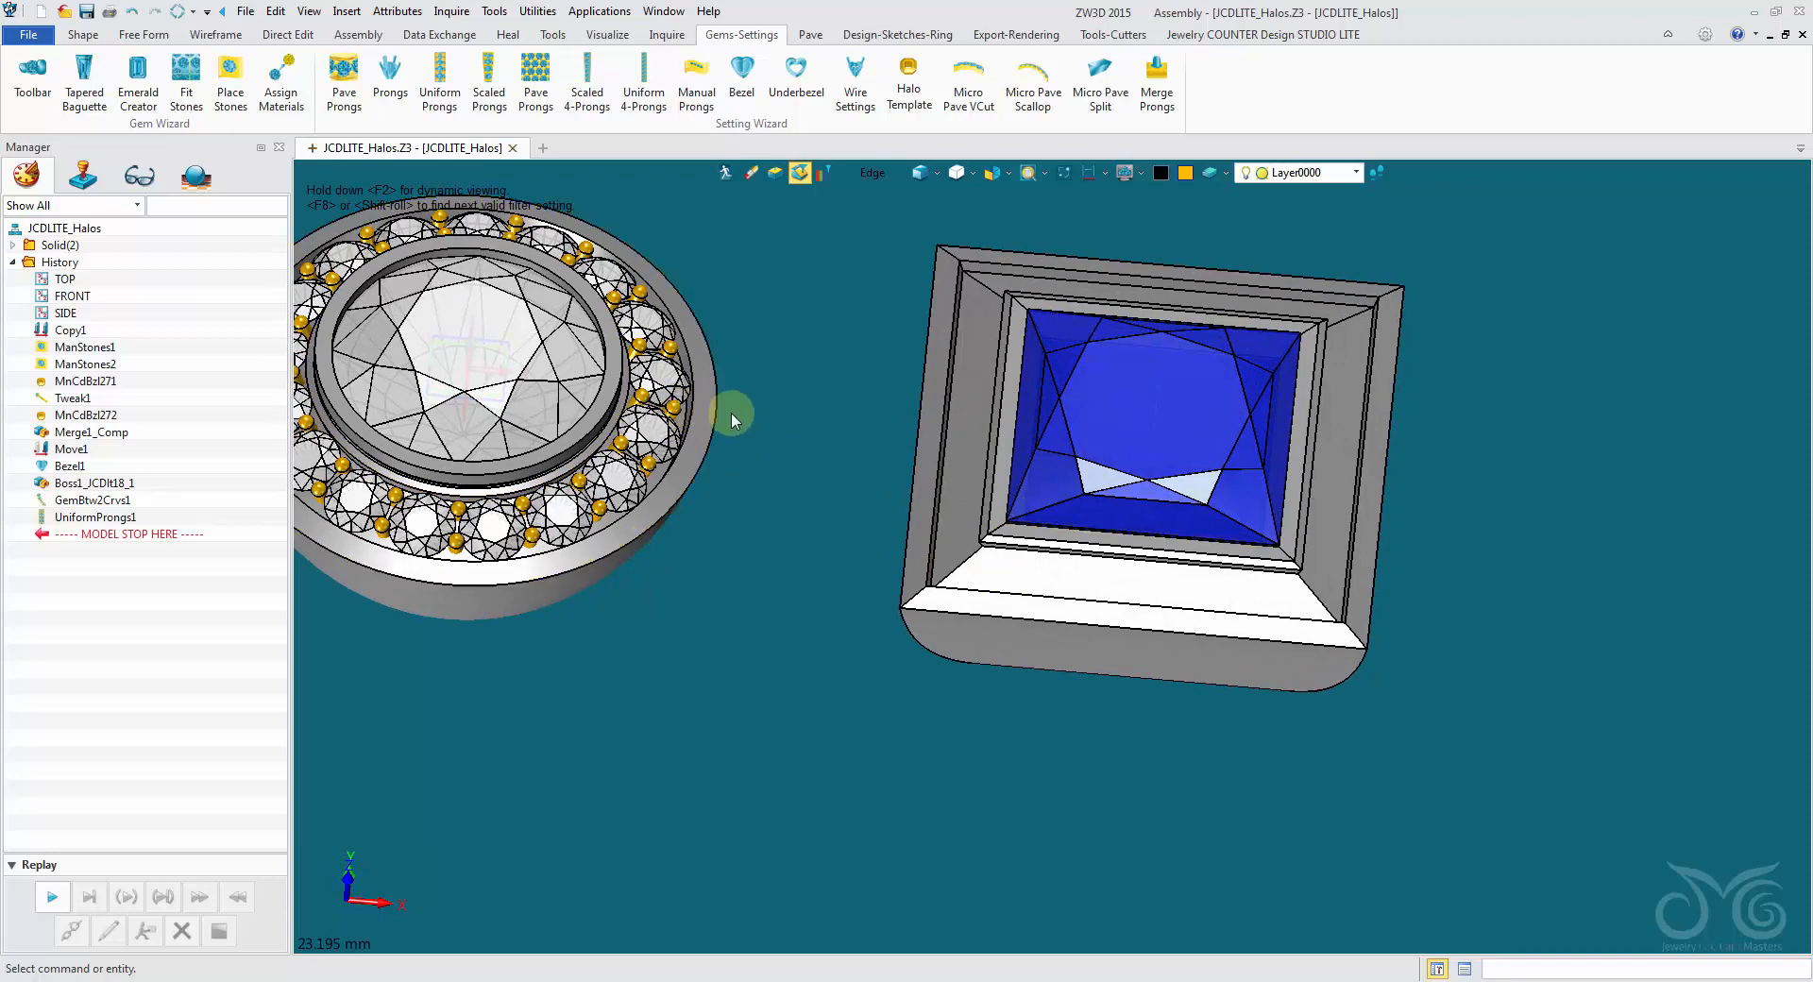
- Examine the princess halo's channel and mitred corners from several angles, compared with the pavéd round halo
{"action": "right_click_drag", "start_coordinate": [769, 457], "coordinate": [671, 259]}
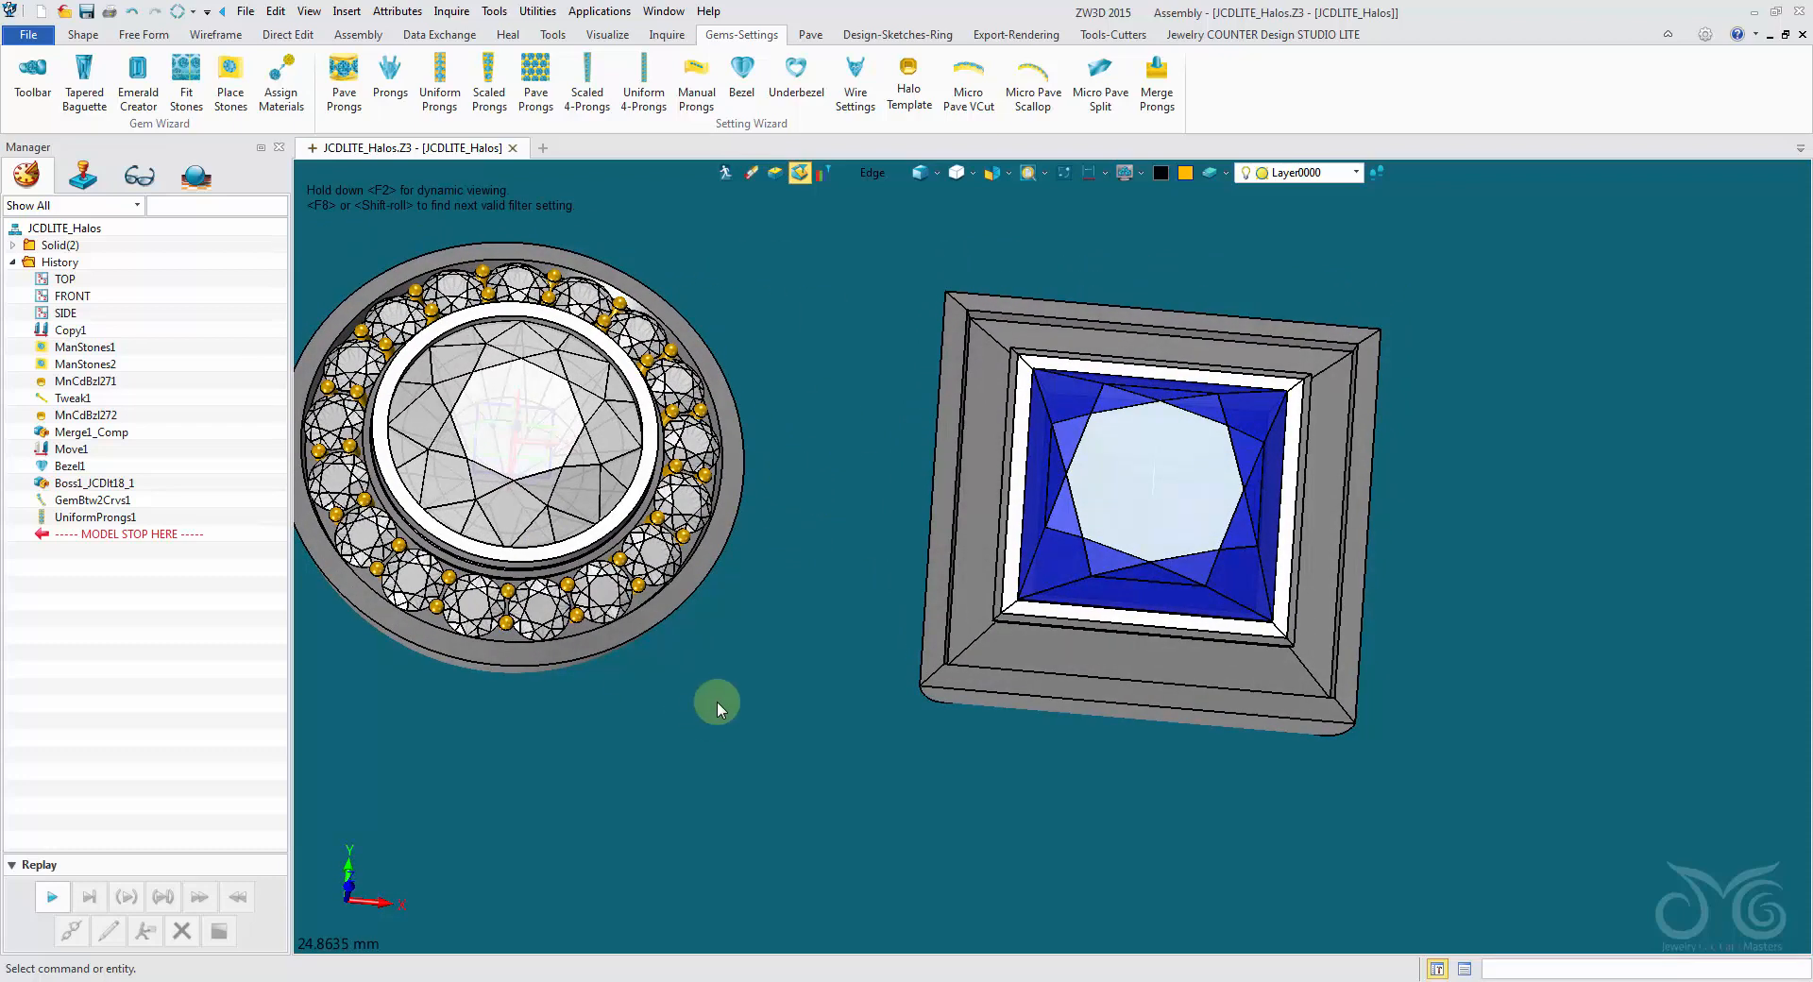
{"action": "middle_click_drag", "start_coordinate": [837, 597], "coordinate": [786, 619]}
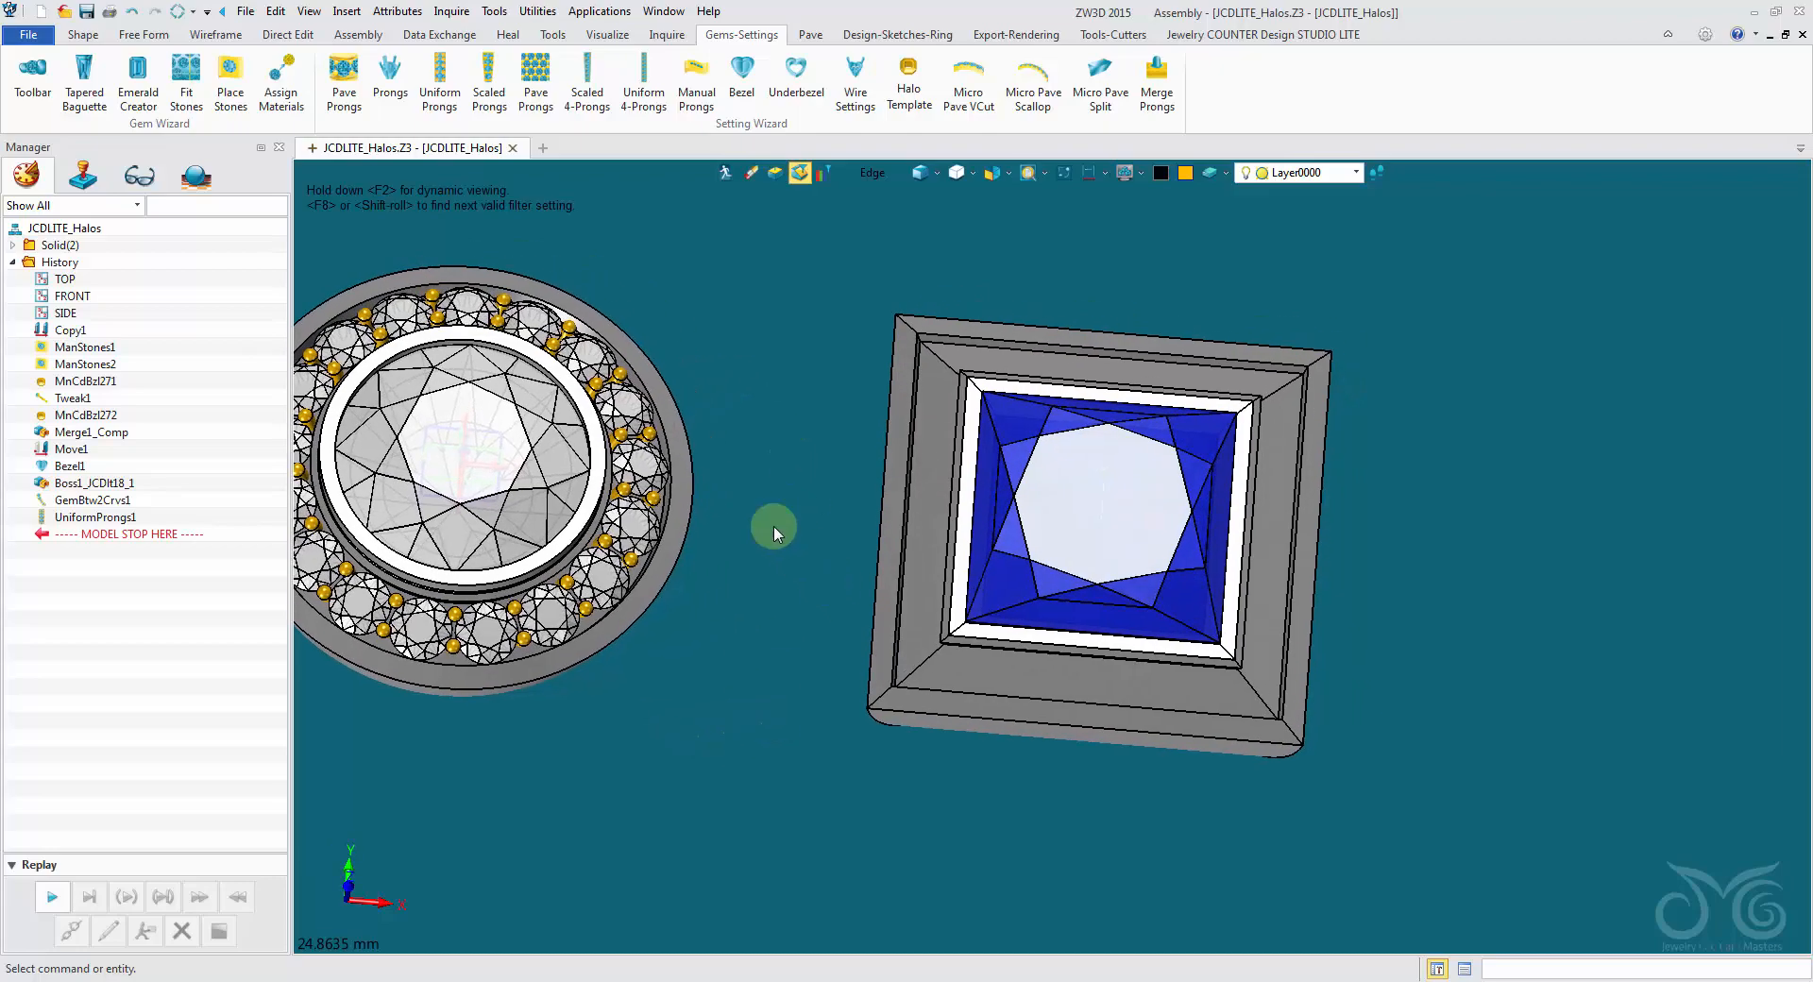
{"action": "right_click_drag", "start_coordinate": [529, 455], "coordinate": [668, 566]}
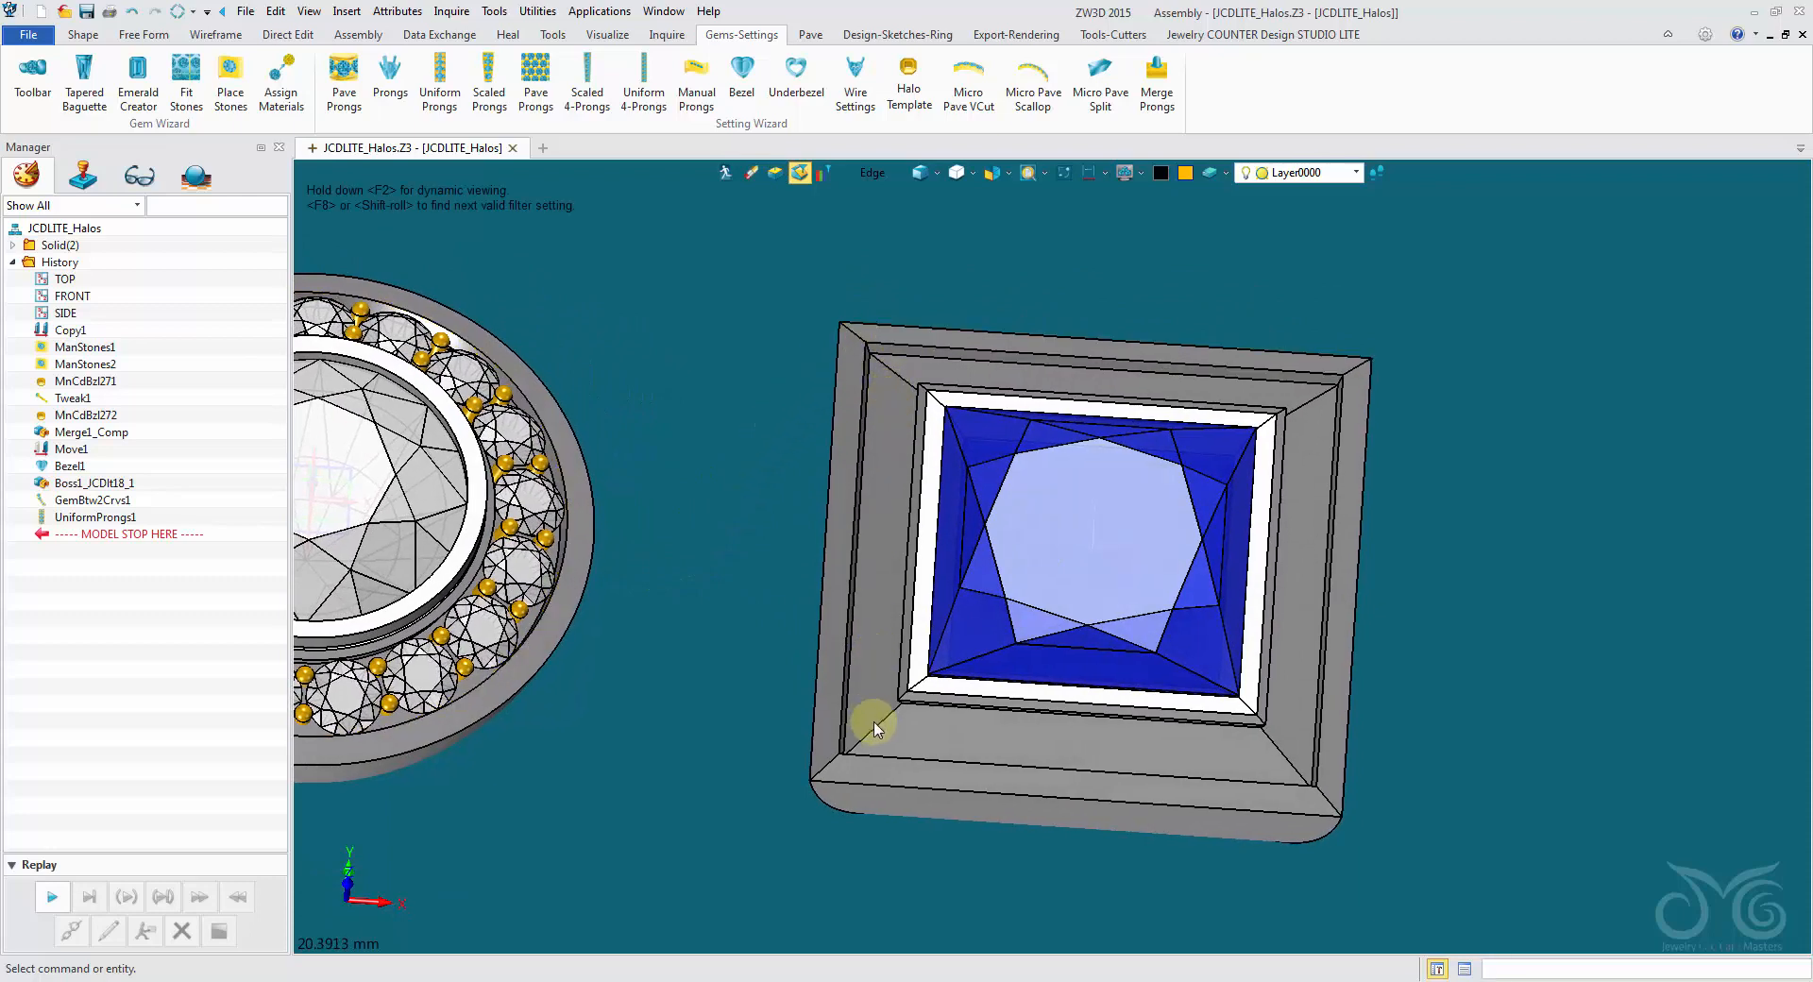
{"action": "right_click_drag", "start_coordinate": [999, 740], "coordinate": [766, 573]}
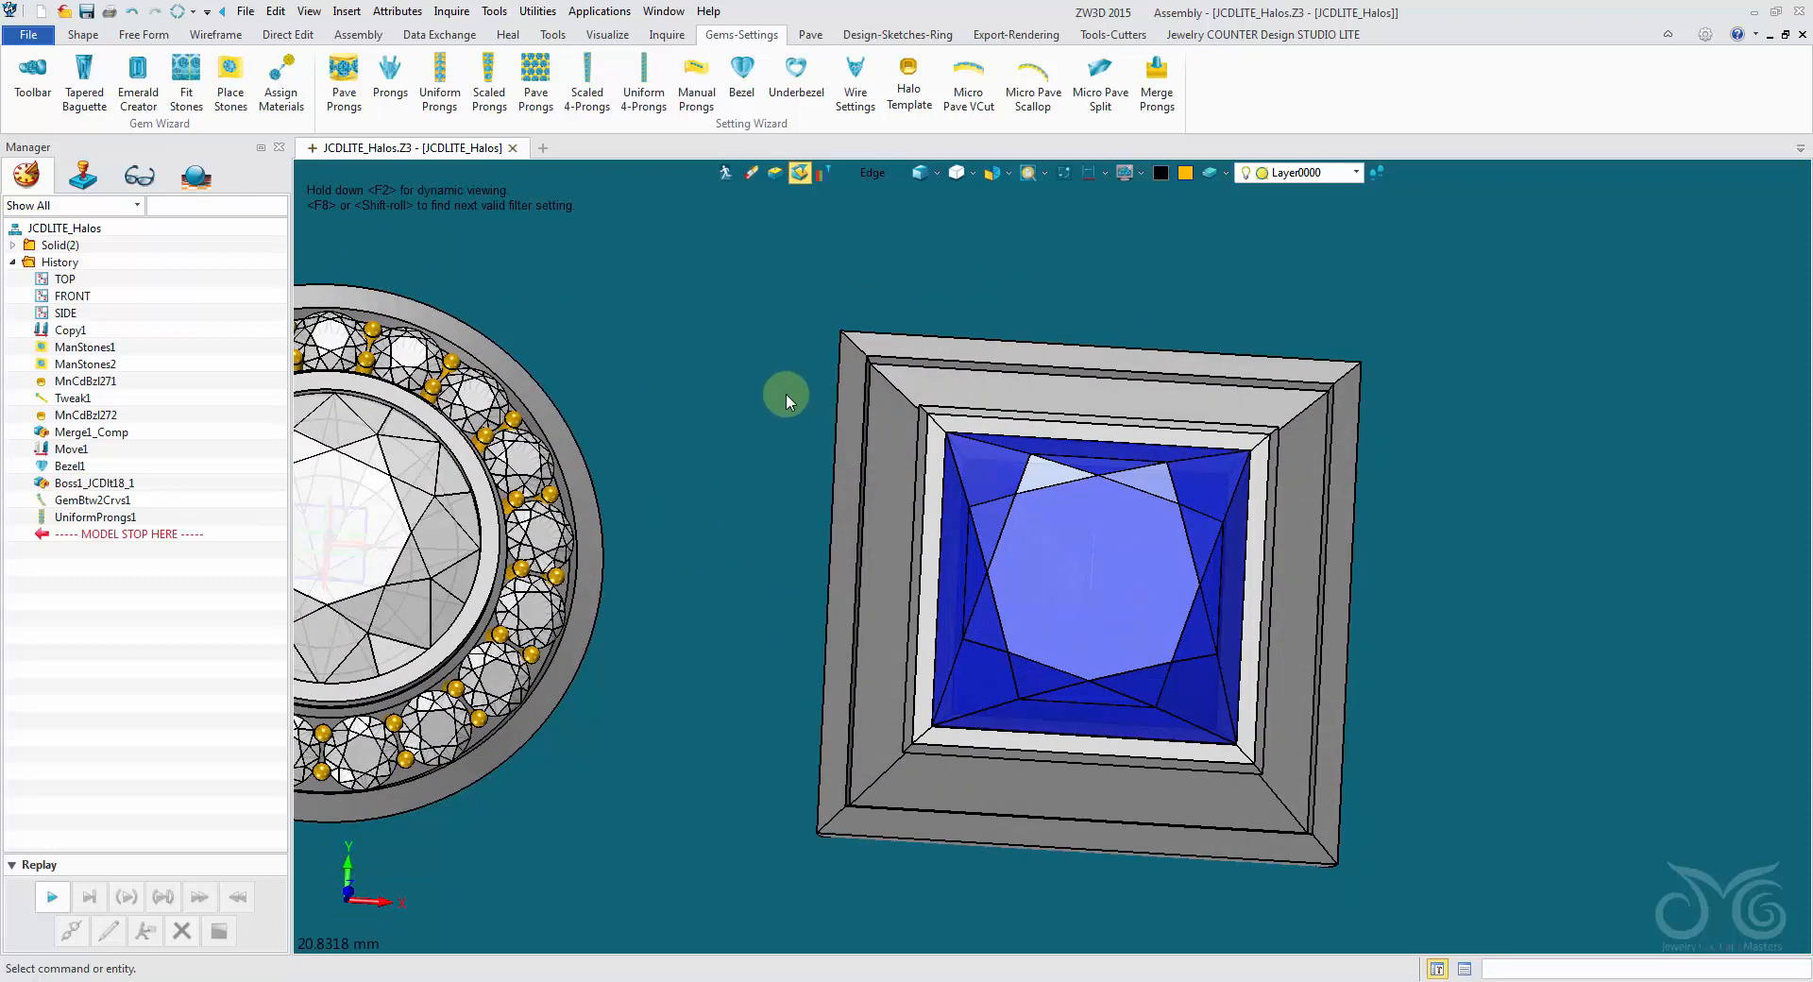
{"action": "right_click_drag", "start_coordinate": [778, 381], "coordinate": [939, 440]}
{"action": "scroll", "coordinate": [925, 420], "scroll_direction": "up", "scroll_amount": 1}
{"action": "right_click_drag", "start_coordinate": [859, 574], "coordinate": [849, 642]}
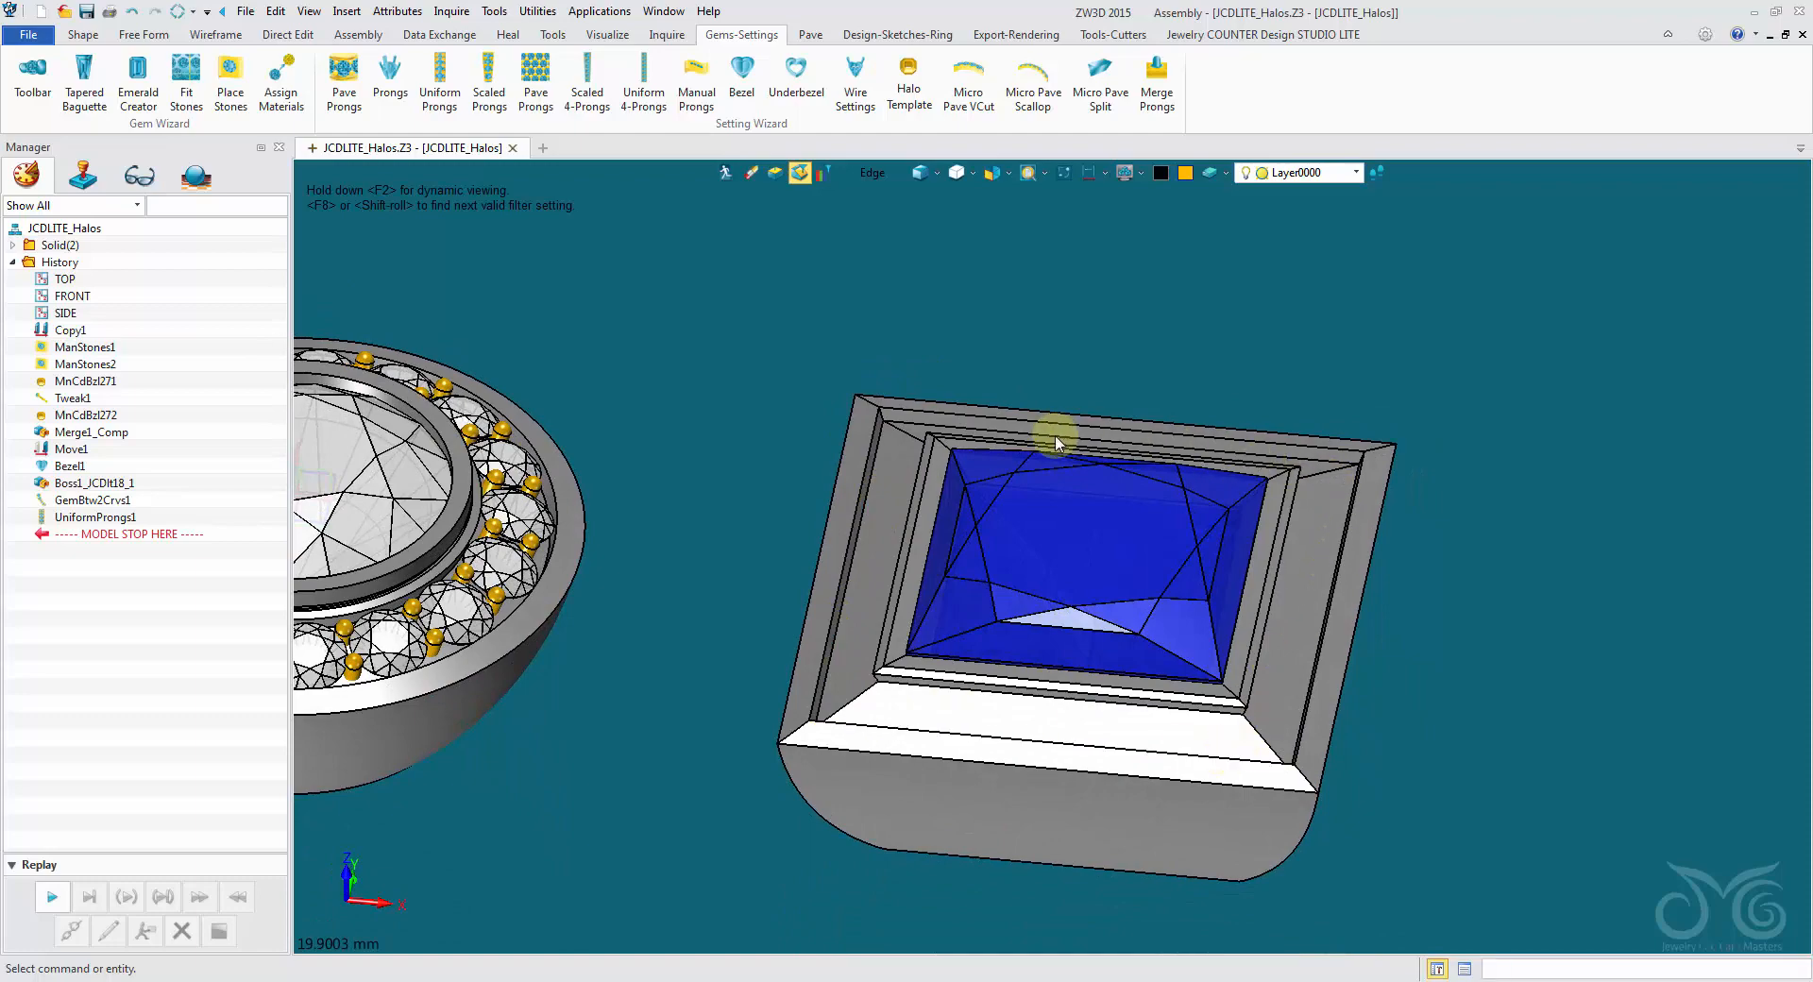
{"action": "scroll", "coordinate": [780, 462], "scroll_direction": "up", "scroll_amount": 5}
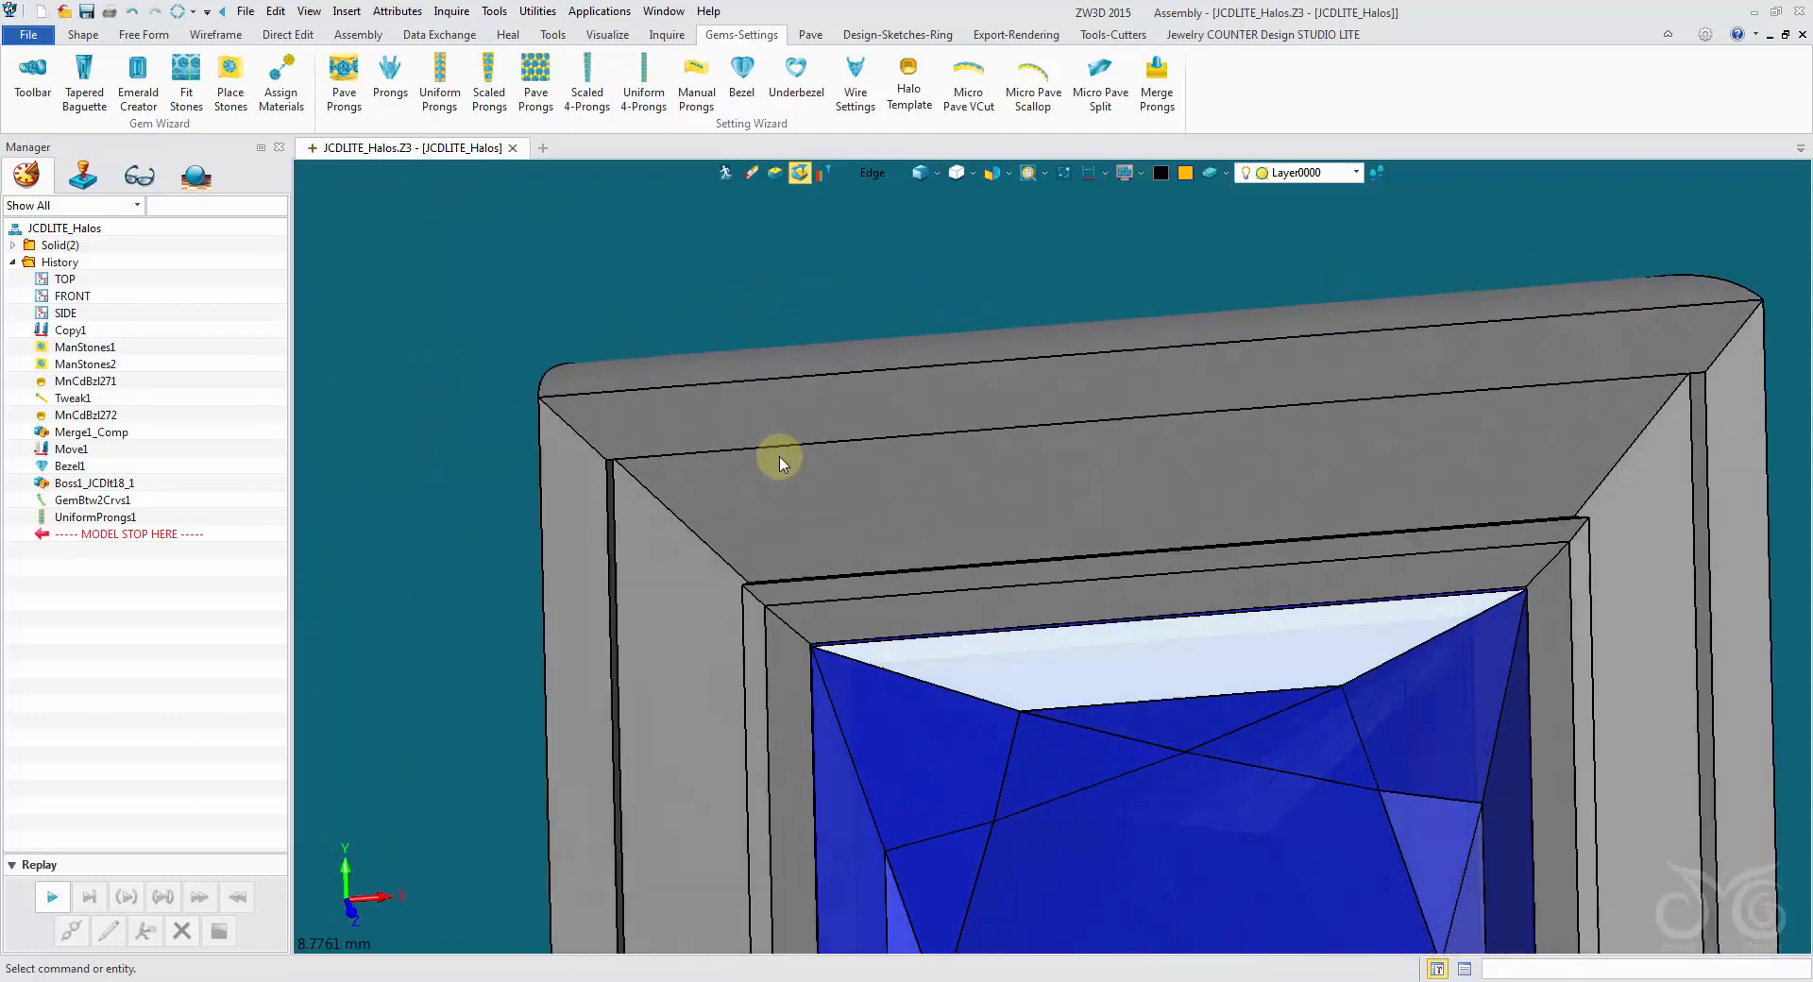
{"action": "mouse_move", "coordinate": [780, 462]}
{"action": "right_mouse_down"}
{"action": "mouse_move", "coordinate": [802, 518]}
{"action": "mouse_move", "coordinate": [756, 292]}
{"action": "right_mouse_up"}
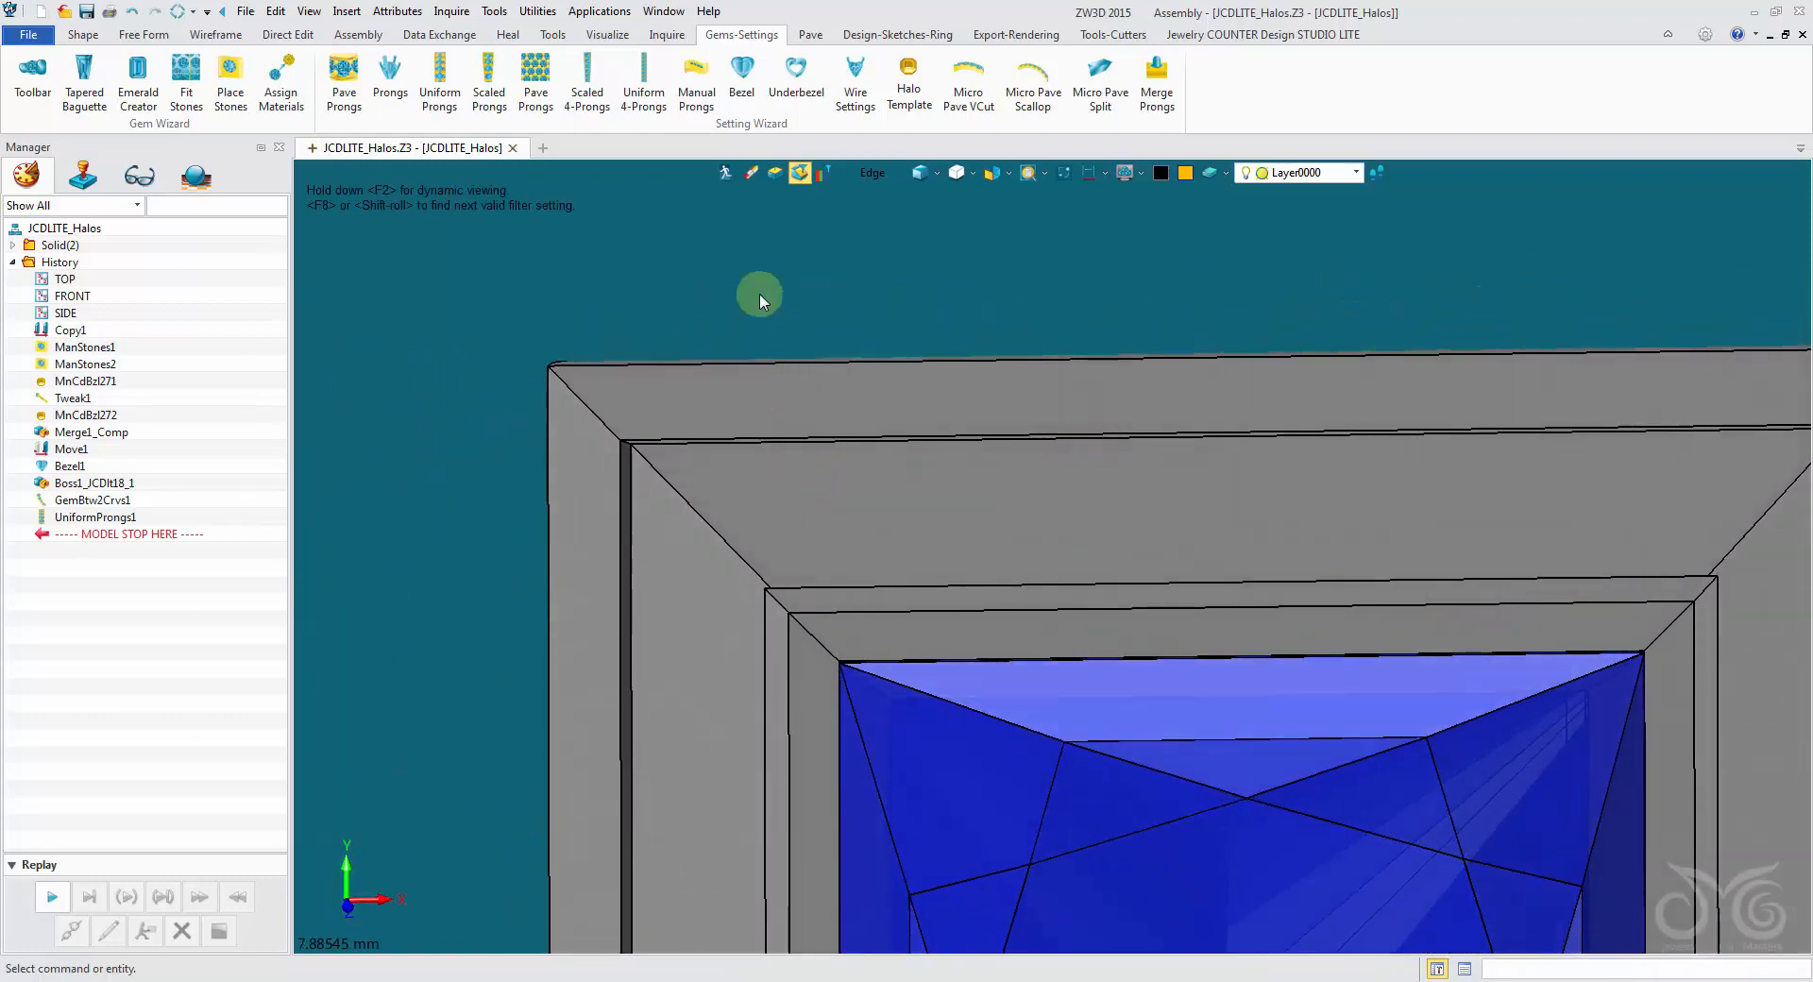
- Try a Gem btw. 2 Curves array between the two long edges of the princess halo's upper channel, on the channel surface
{"action": "left_click", "coordinate": [810, 38]}
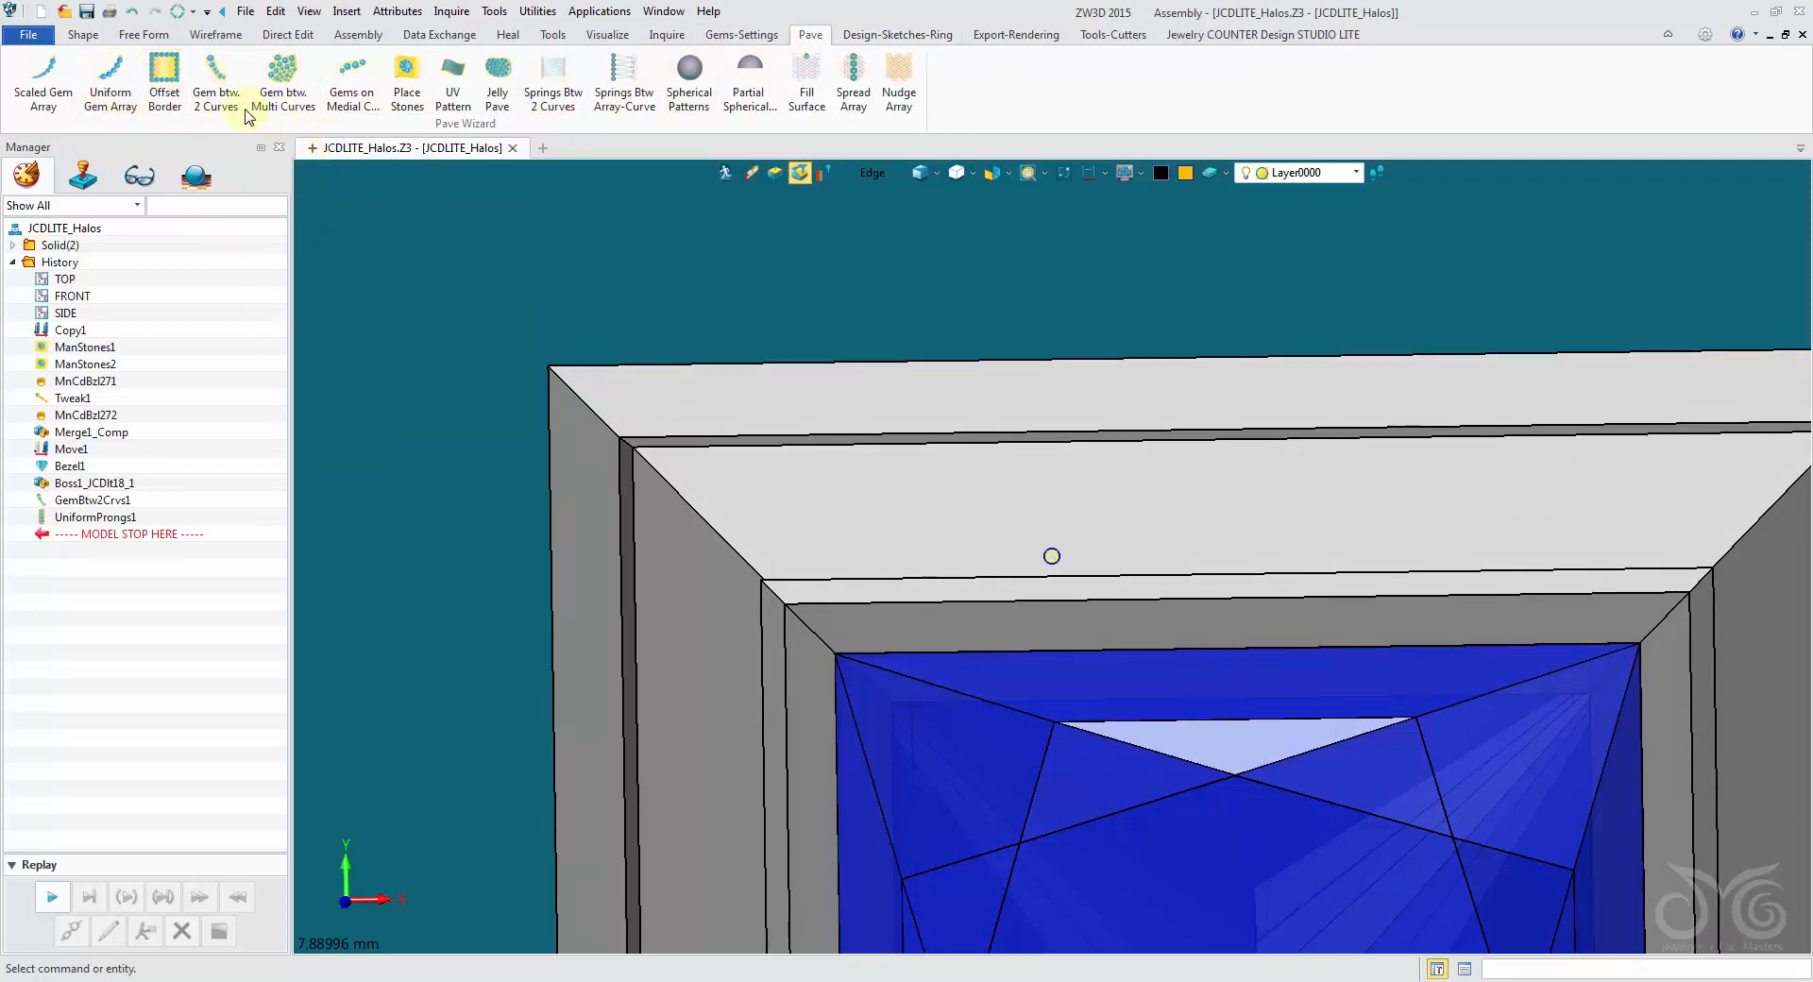
{"action": "left_click", "coordinate": [214, 93]}
{"action": "right_click_drag", "start_coordinate": [595, 385], "coordinate": [922, 241]}
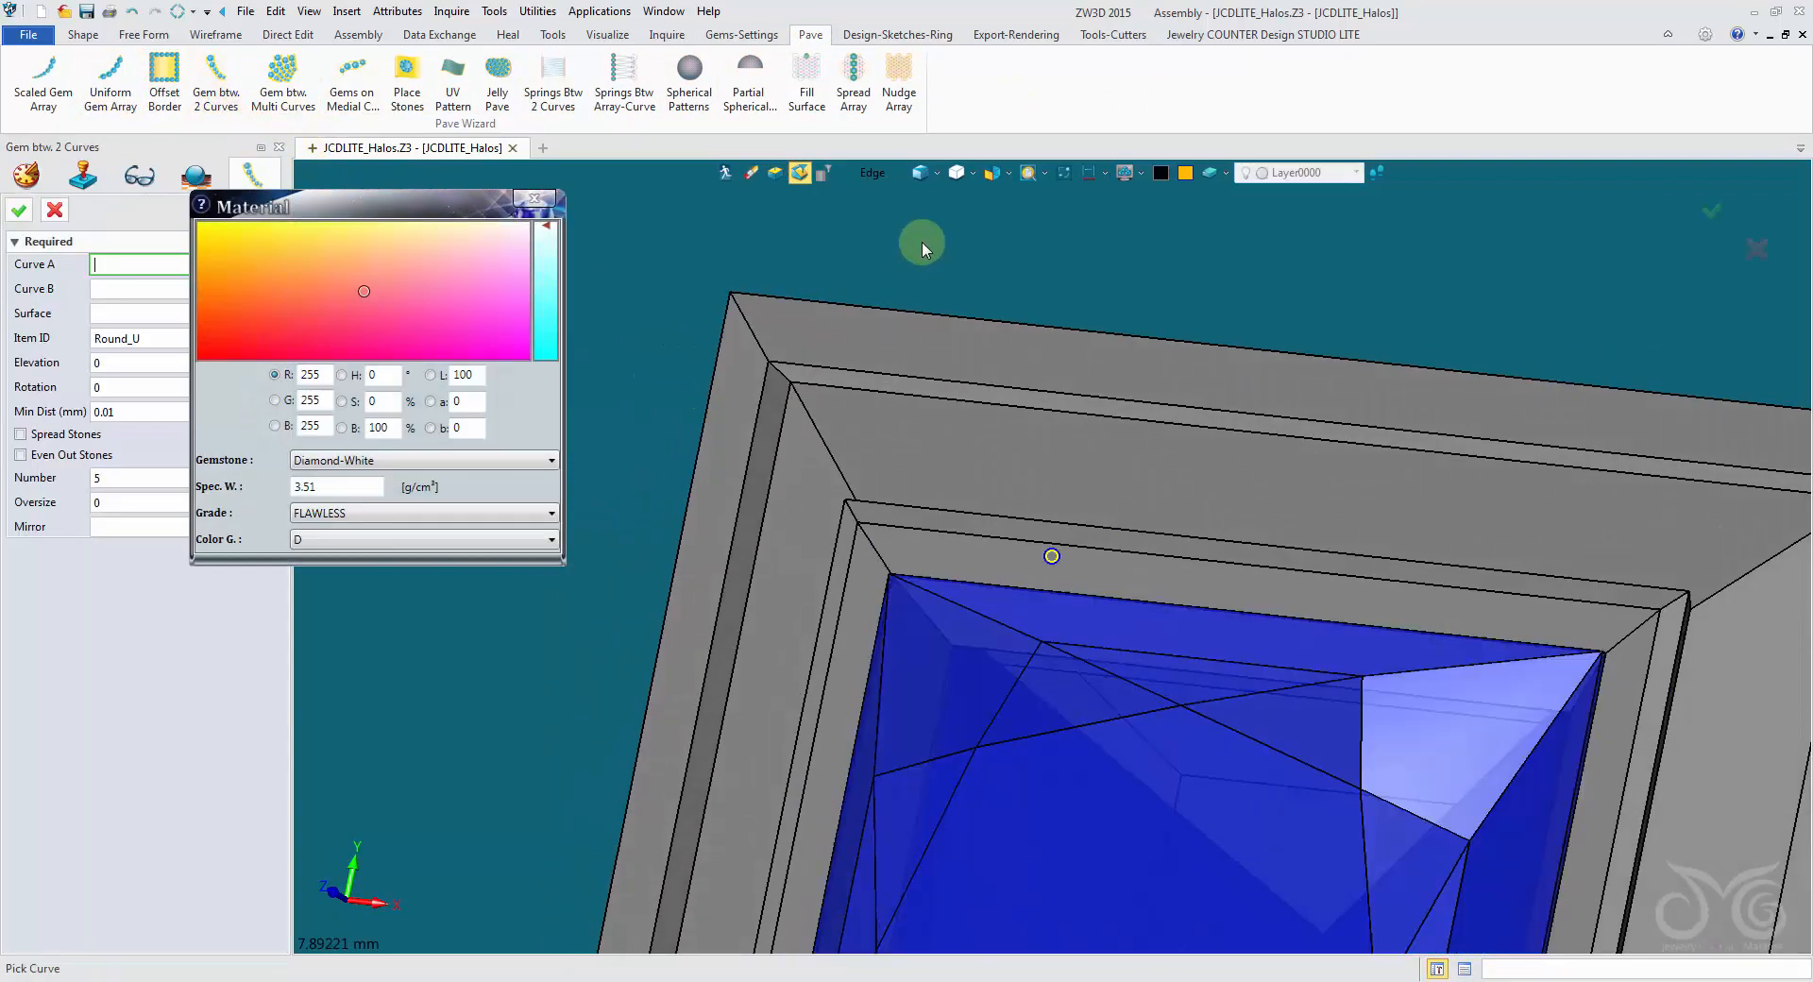
{"action": "left_click", "coordinate": [849, 391]}
{"action": "scroll", "coordinate": [891, 473], "scroll_direction": "up", "scroll_amount": 5}
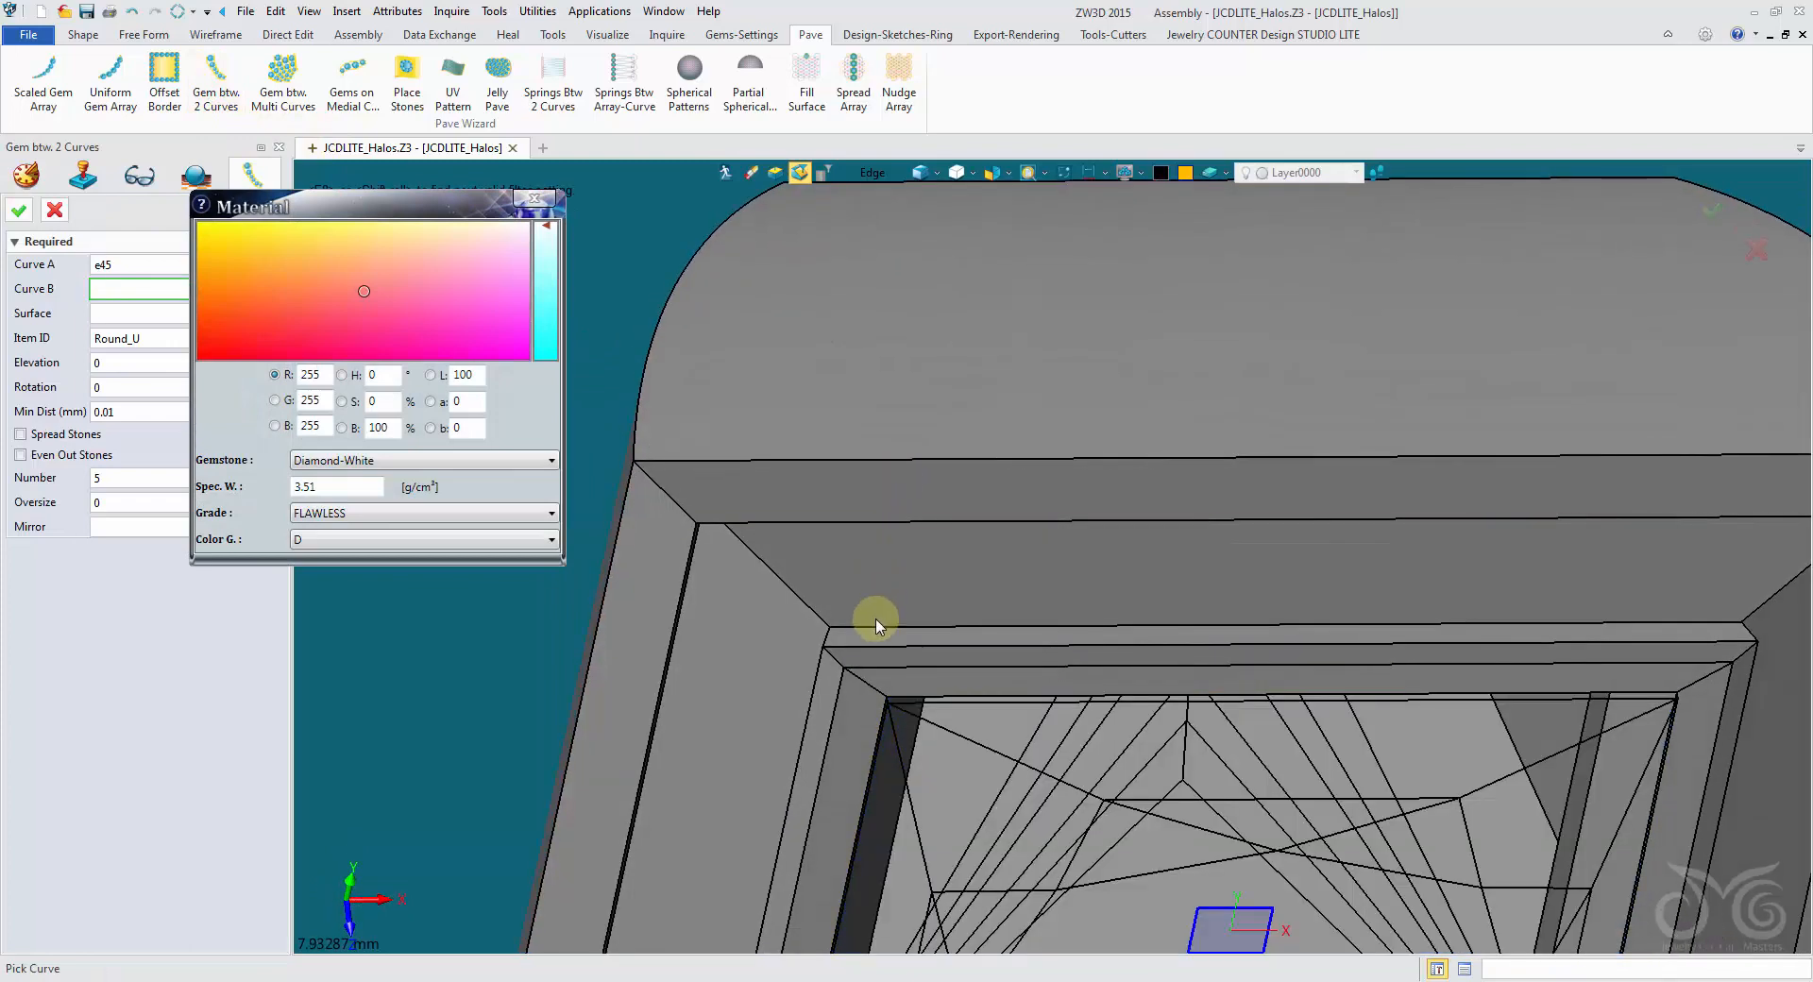
{"action": "left_click", "coordinate": [877, 626]}
{"action": "right_click_drag", "start_coordinate": [870, 620], "coordinate": [1052, 445]}
{"action": "left_click", "coordinate": [904, 444]}
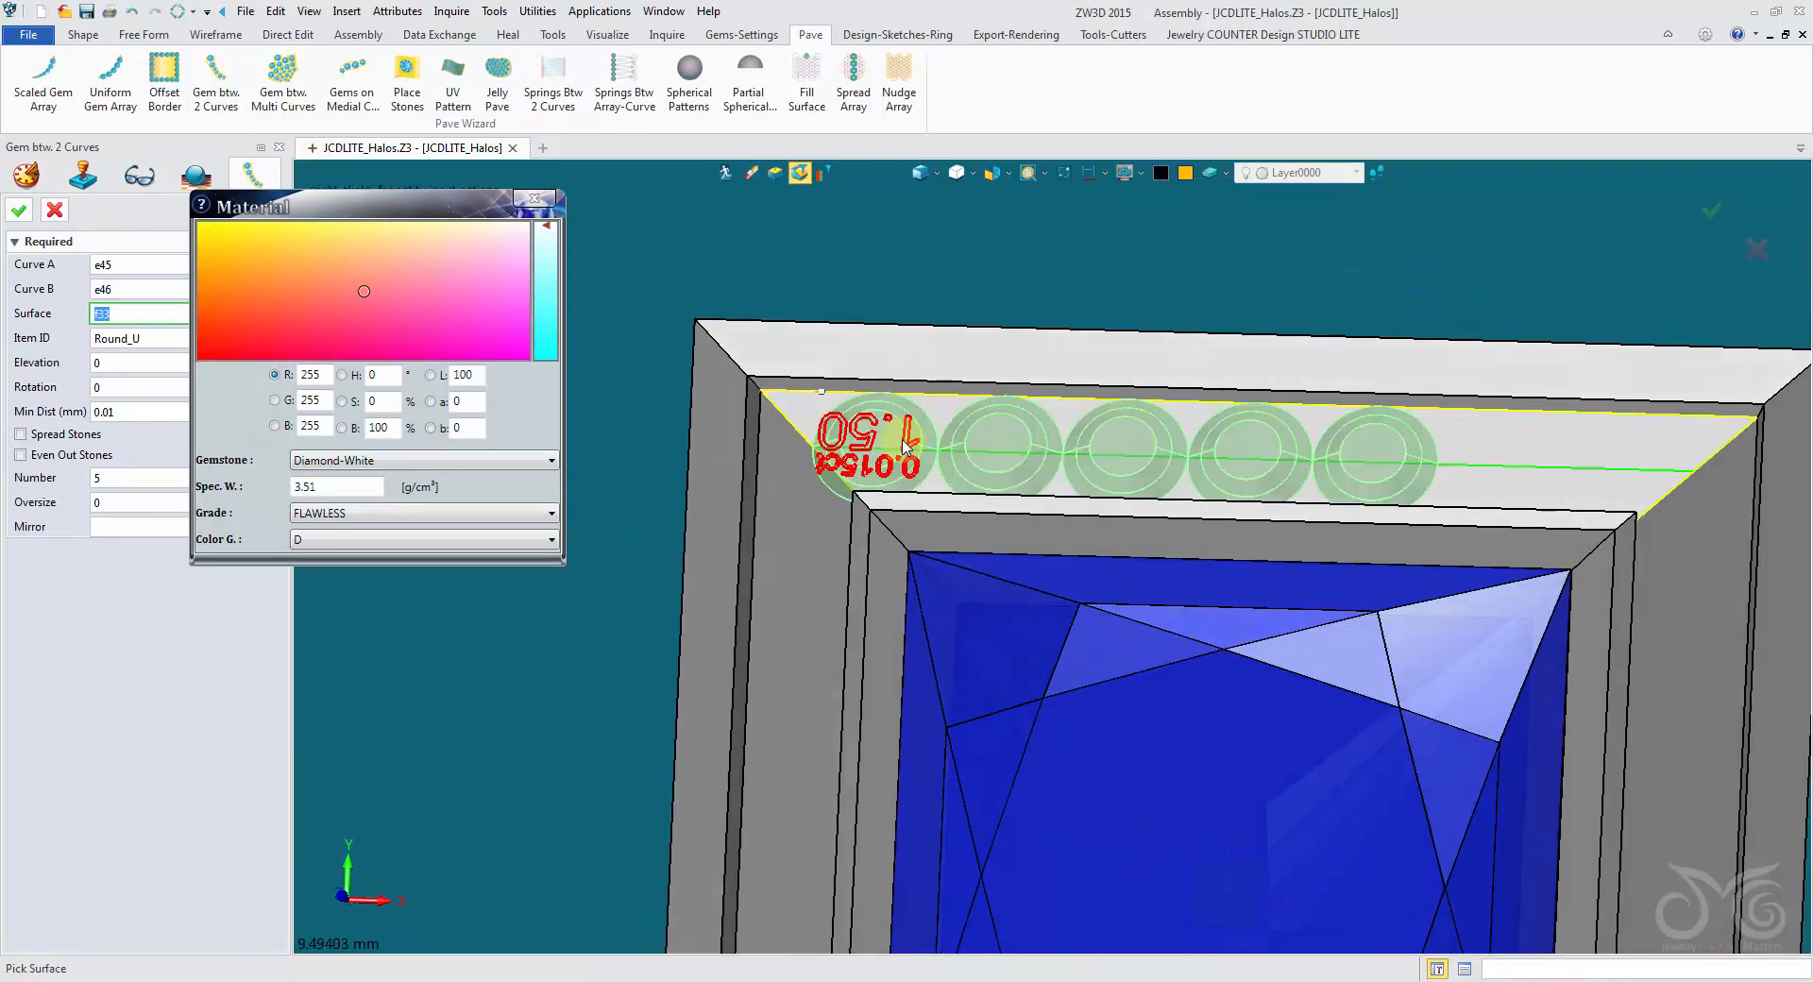
- Turn on Spread Stones and Even Out Stones for the trial gem row and set the number of gems to 7
{"action": "scroll", "coordinate": [805, 491], "scroll_direction": "up", "scroll_amount": 2}
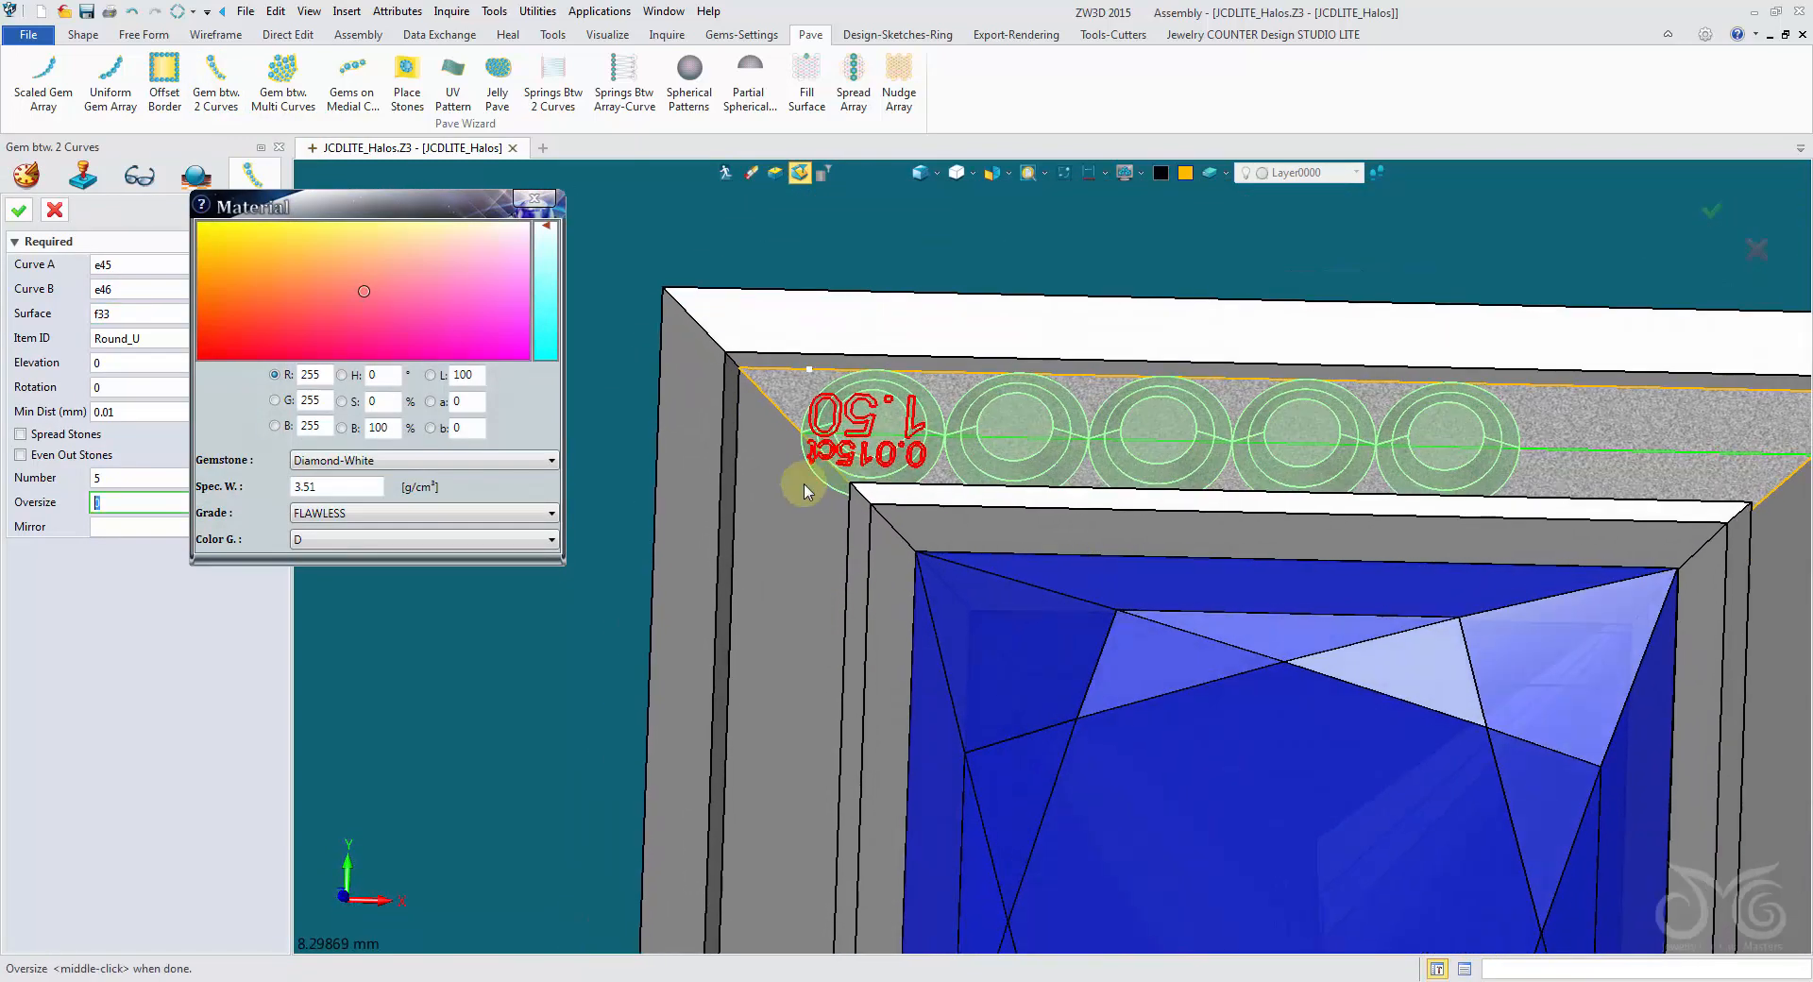
{"action": "left_click", "coordinate": [59, 436]}
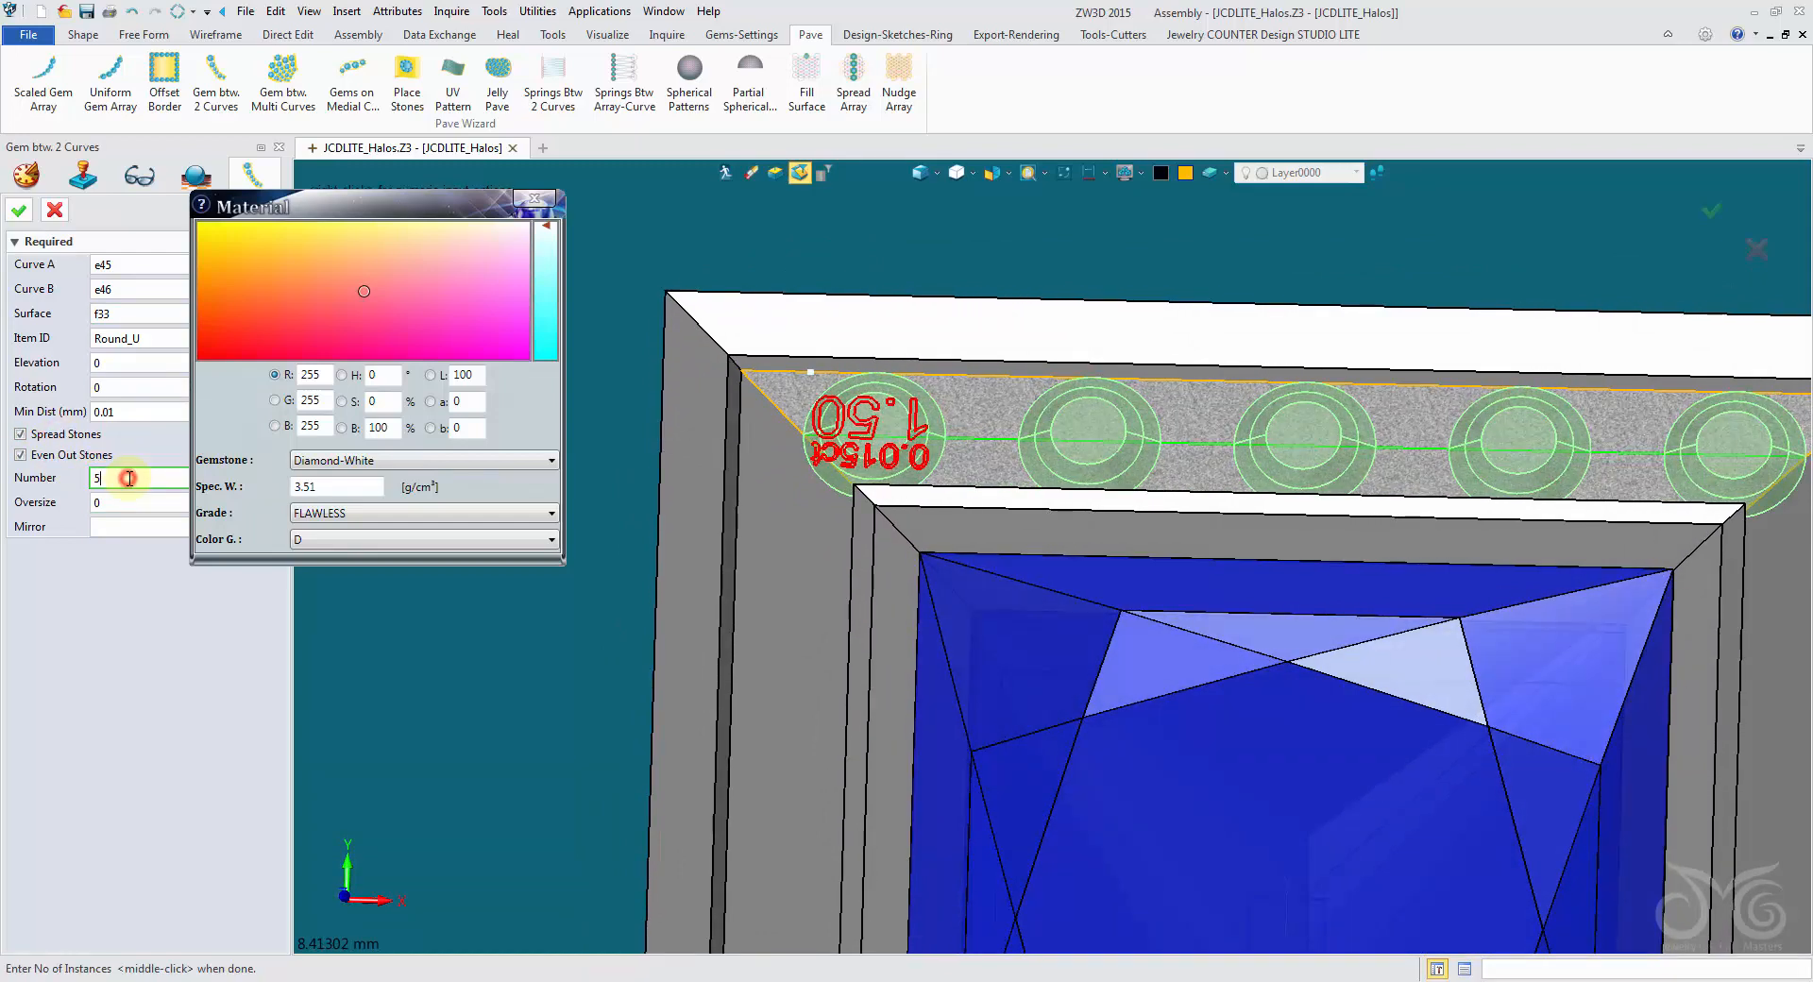
{"action": "key", "text": "BackSpace"}
{"action": "type", "text": "7"}
{"action": "key", "text": "Return"}
{"action": "scroll", "coordinate": [779, 456], "scroll_direction": "down", "scroll_amount": 1}
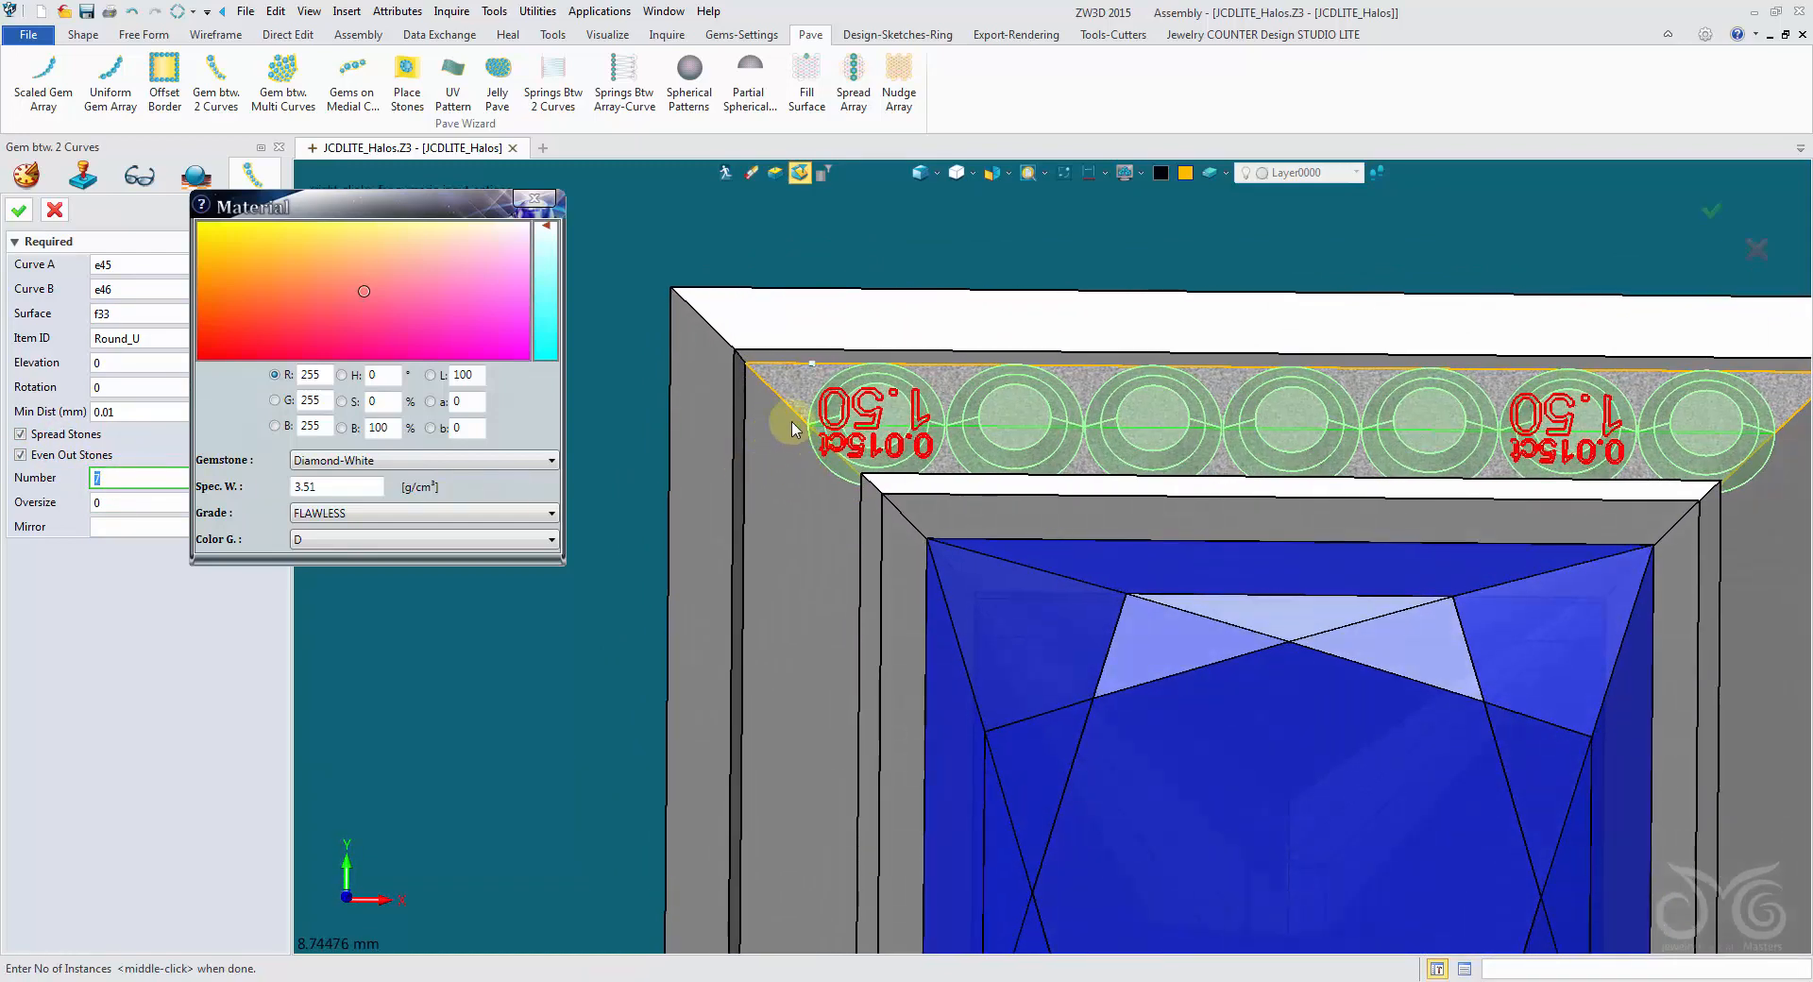
- Examine how the previewed gem row fits the corners of the princess halo channel, and cancel the gem array
{"action": "scroll", "coordinate": [822, 425], "scroll_direction": "down", "scroll_amount": 2}
{"action": "mouse_move", "coordinate": [822, 425]}
{"action": "right_mouse_down"}
{"action": "mouse_move", "coordinate": [728, 442]}
{"action": "mouse_move", "coordinate": [774, 510]}
{"action": "mouse_move", "coordinate": [850, 440]}
{"action": "right_mouse_up"}
{"action": "scroll", "coordinate": [756, 497], "scroll_direction": "up", "scroll_amount": 3}
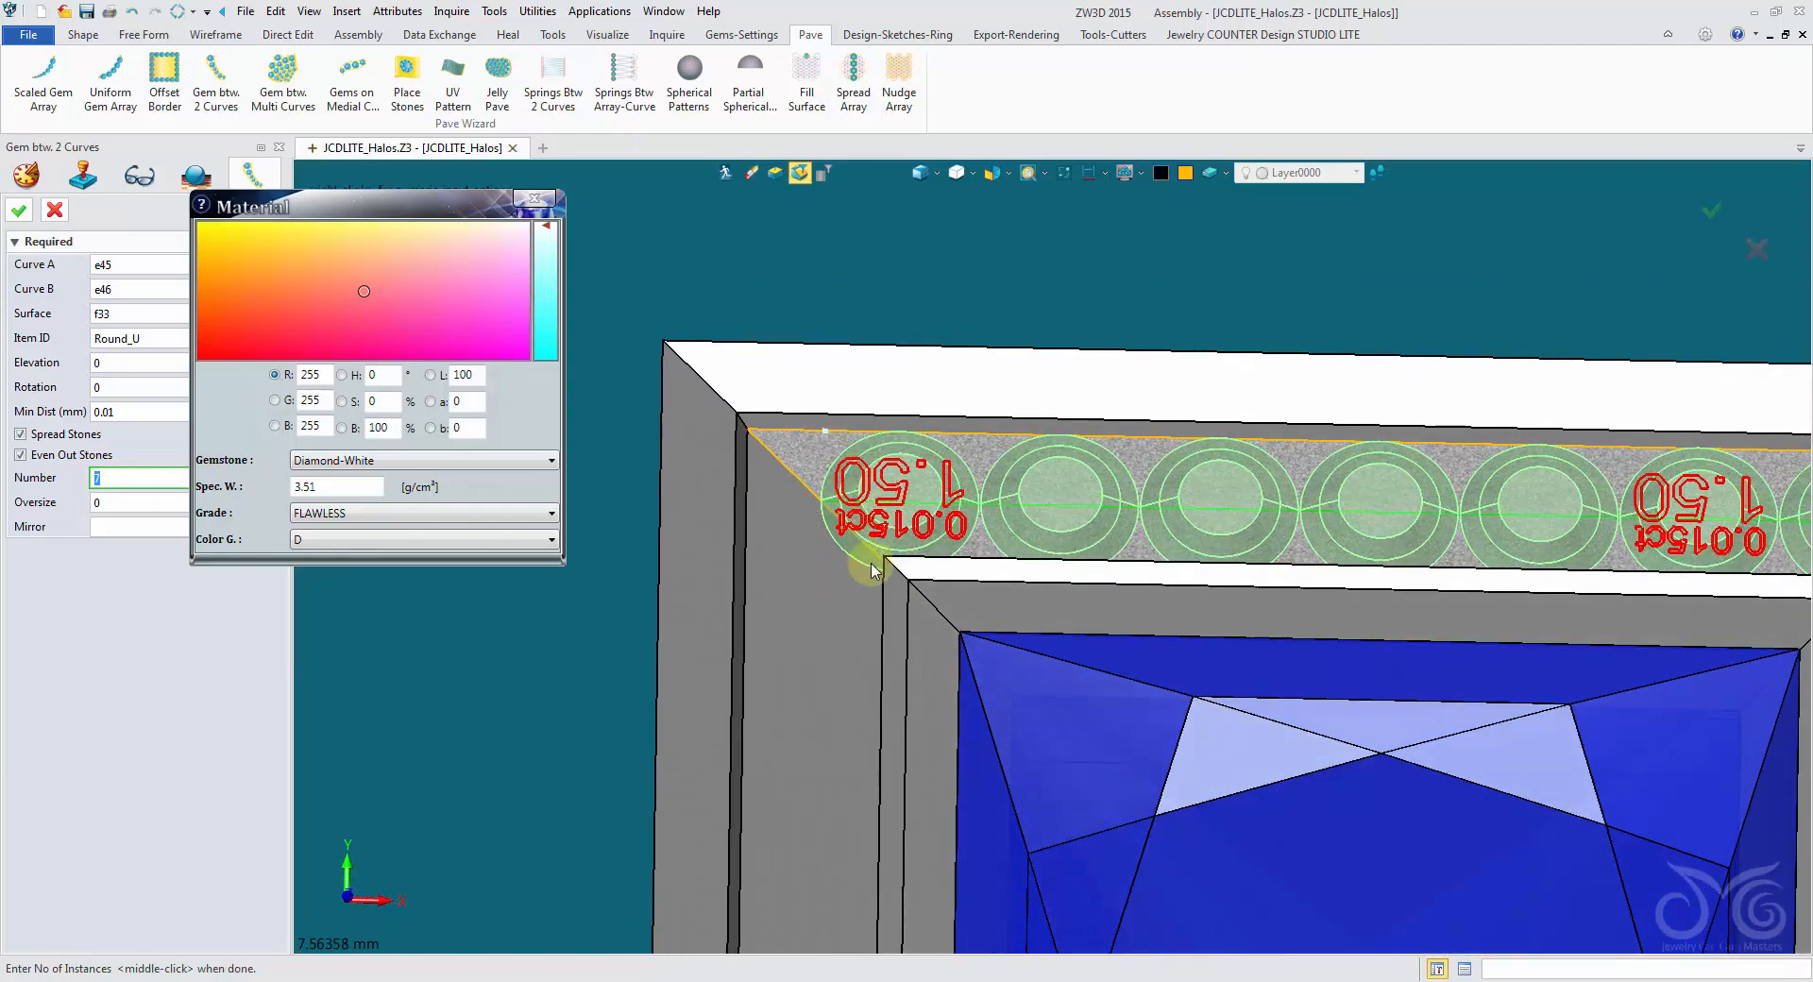
{"action": "right_click_drag", "start_coordinate": [871, 570], "coordinate": [836, 508]}
{"action": "right_click_drag", "start_coordinate": [824, 569], "coordinate": [869, 532]}
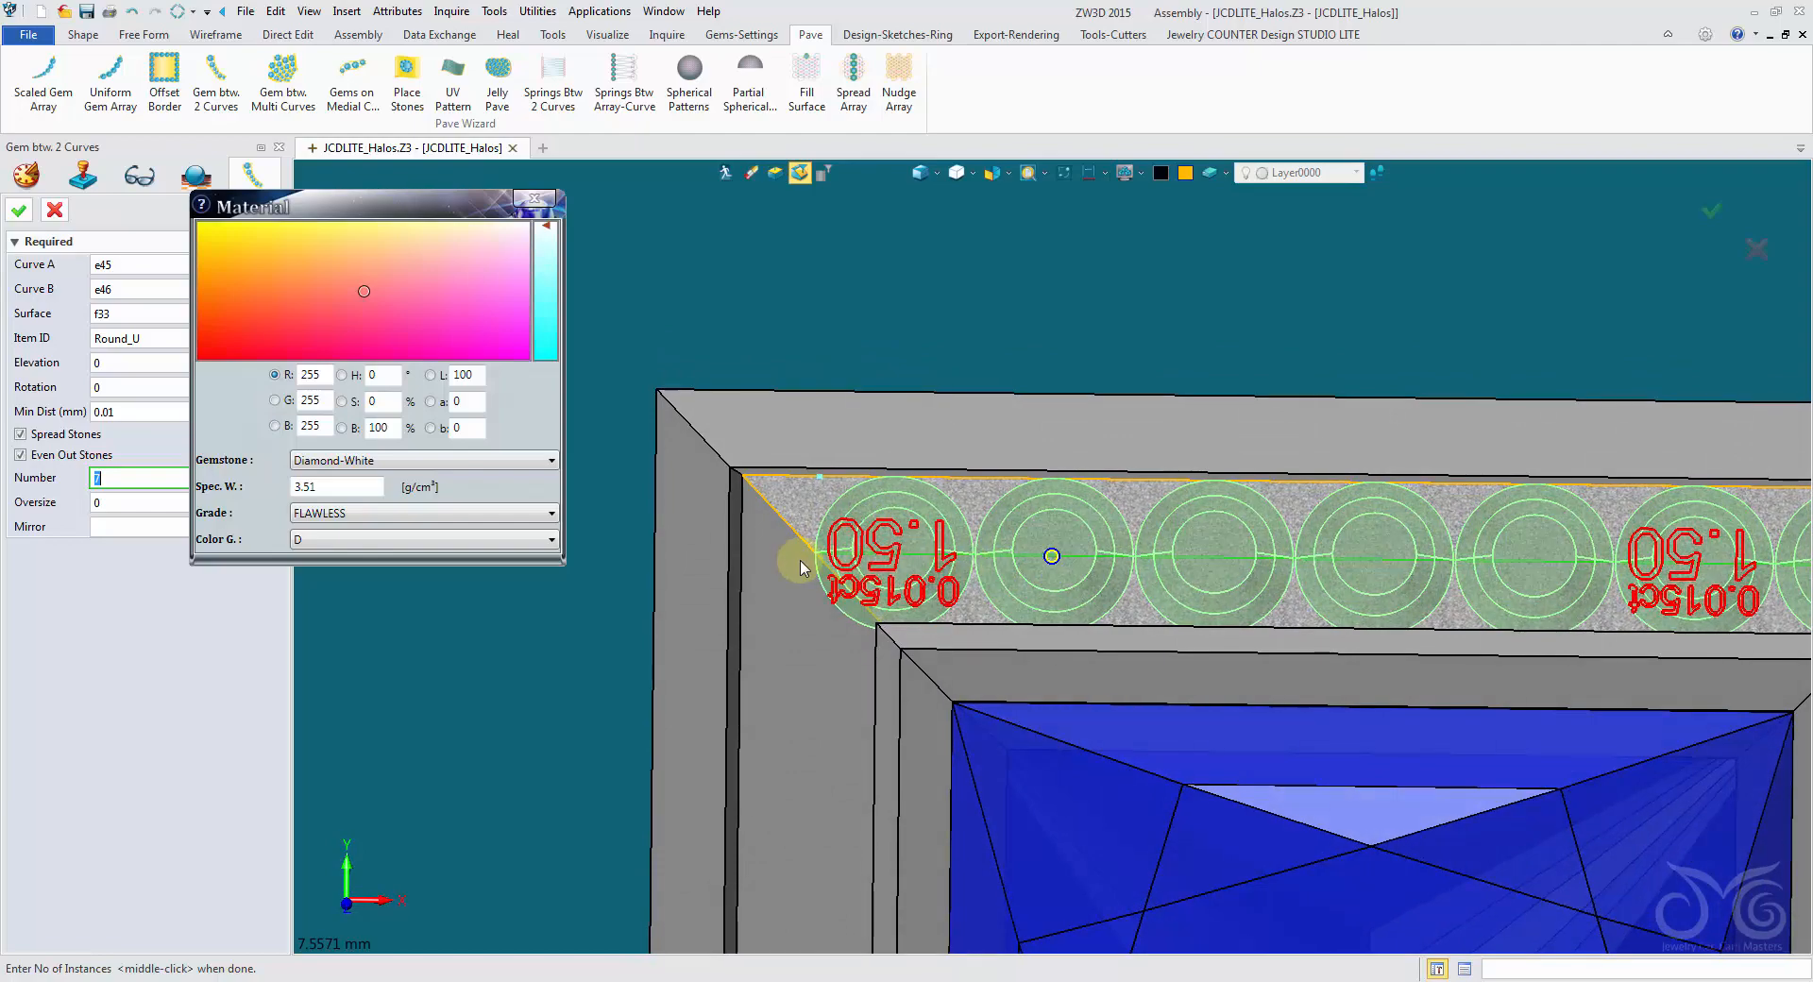
{"action": "right_click_drag", "start_coordinate": [801, 567], "coordinate": [859, 699]}
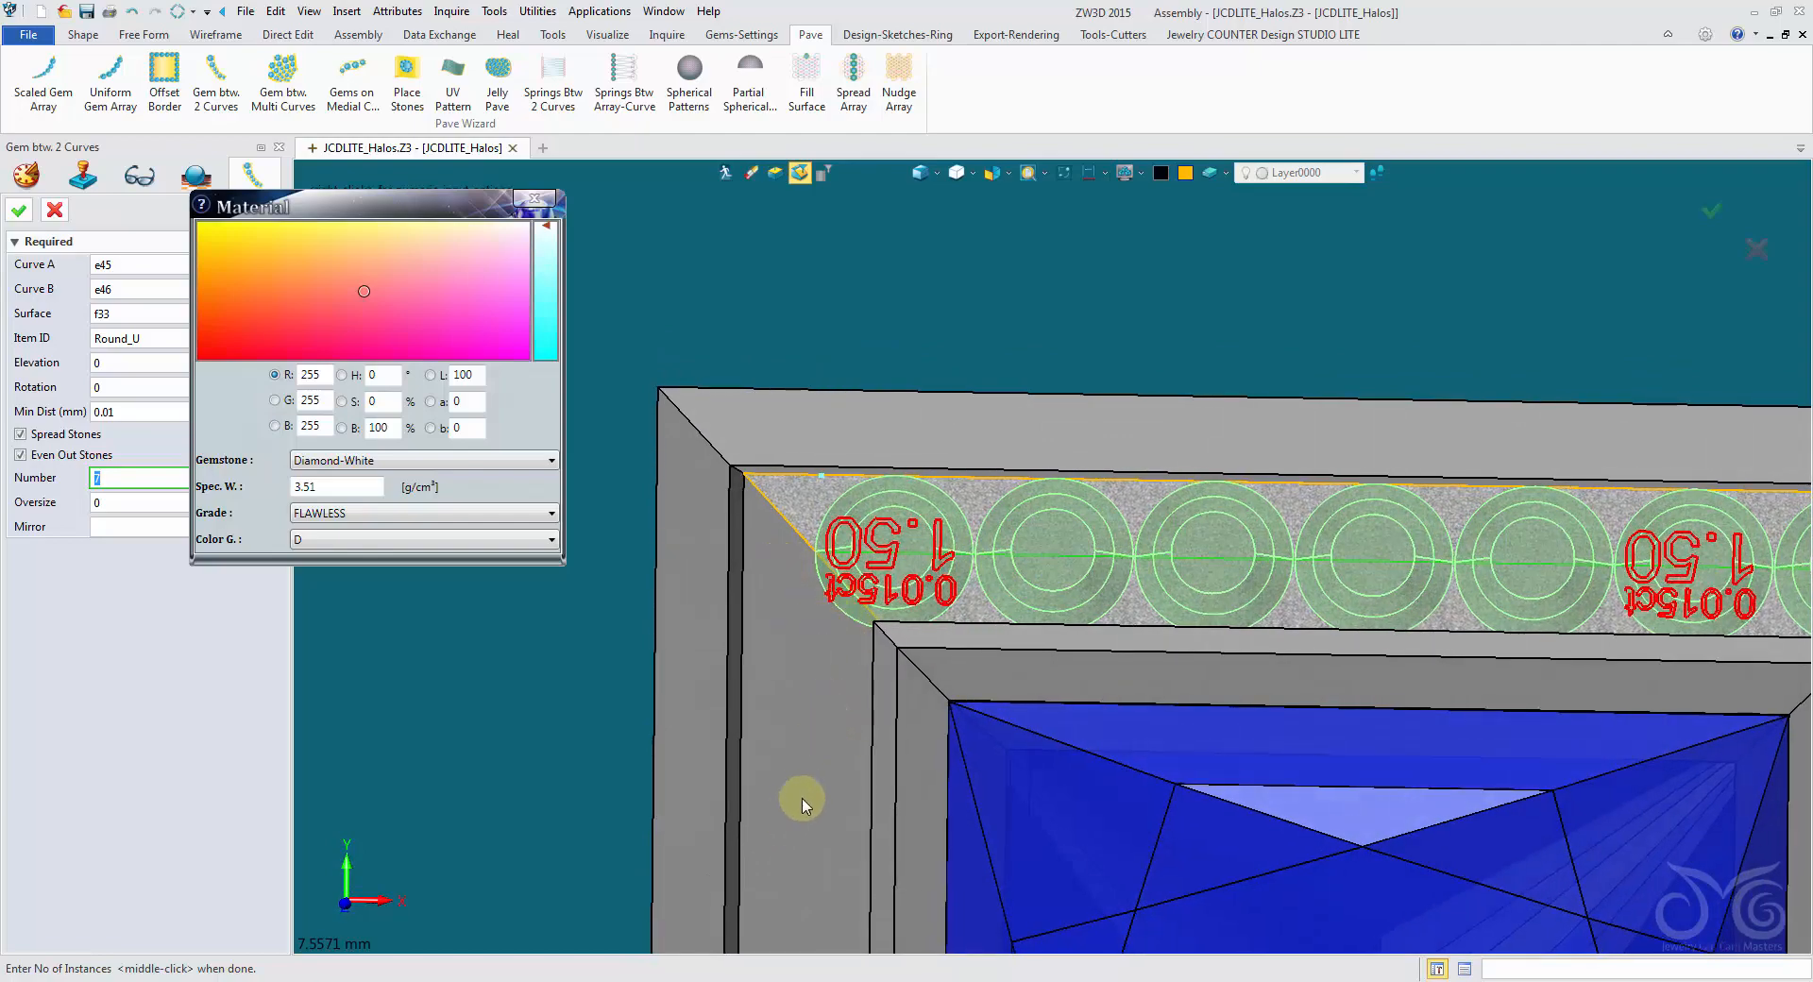
{"action": "mouse_move", "coordinate": [802, 798]}
{"action": "right_mouse_down"}
{"action": "mouse_move", "coordinate": [818, 712]}
{"action": "mouse_move", "coordinate": [783, 504]}
{"action": "right_mouse_up"}
{"action": "scroll", "coordinate": [818, 712], "scroll_direction": "down", "scroll_amount": 2}
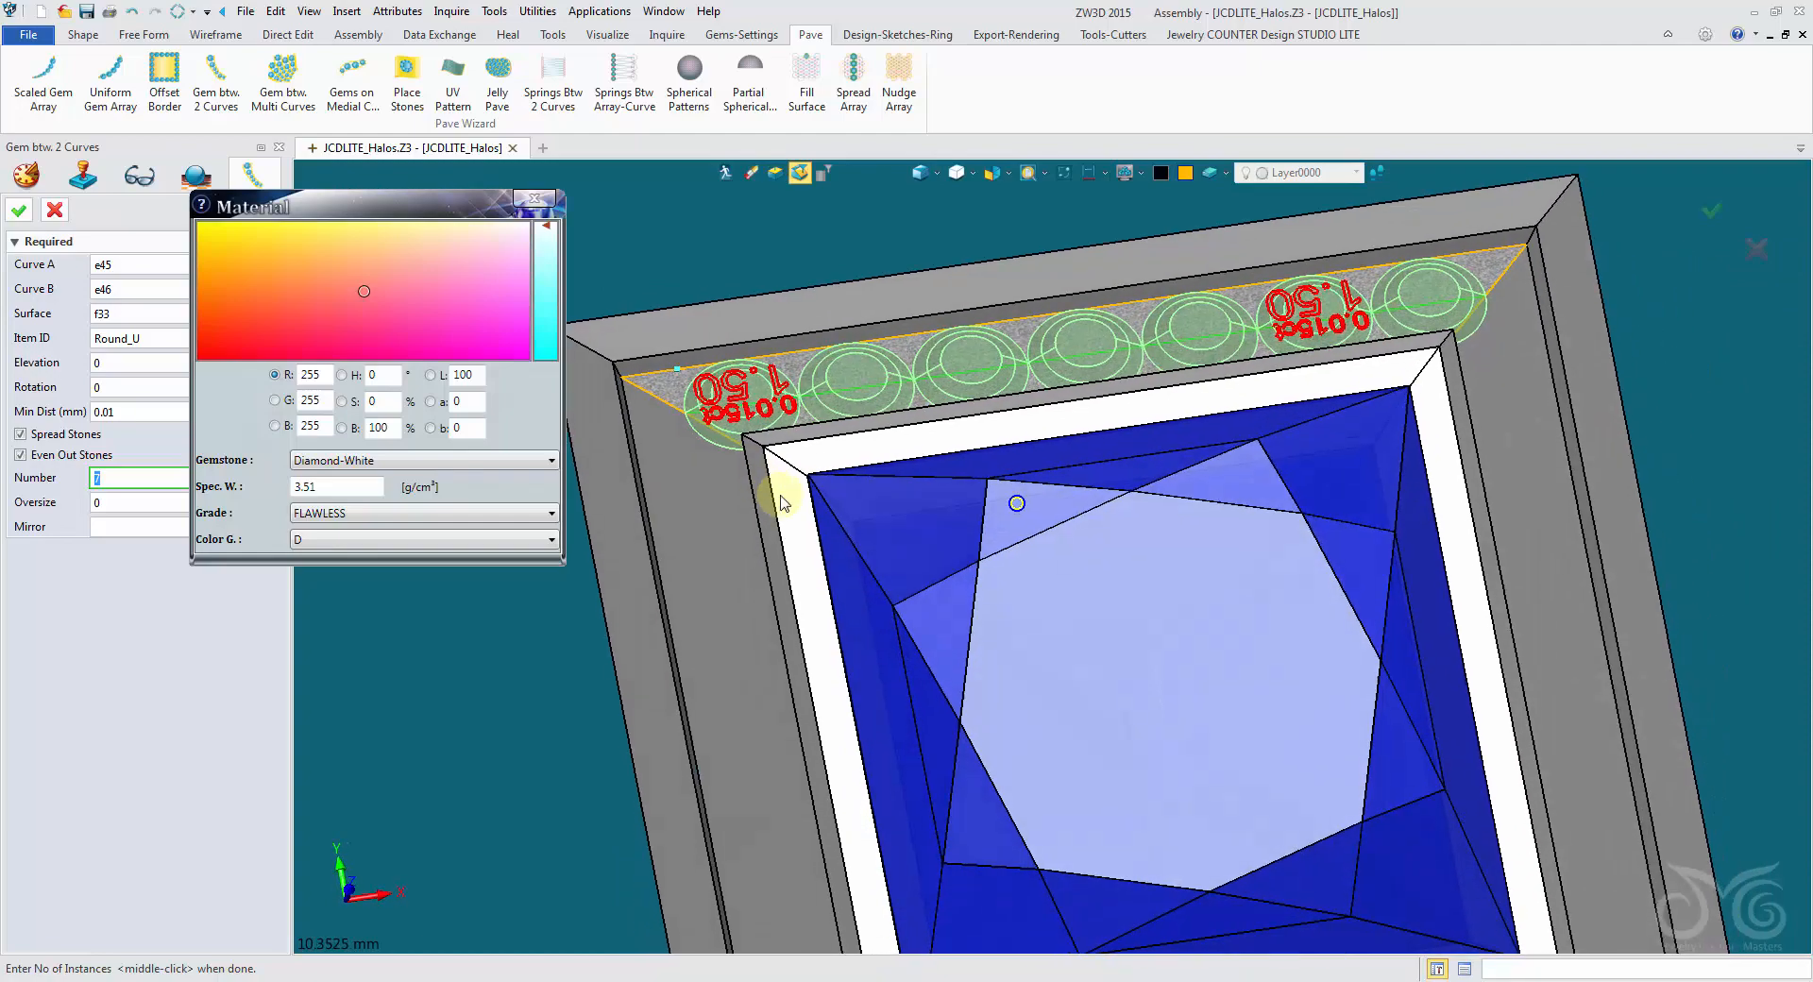
{"action": "right_click_drag", "start_coordinate": [818, 411], "coordinate": [1113, 962]}
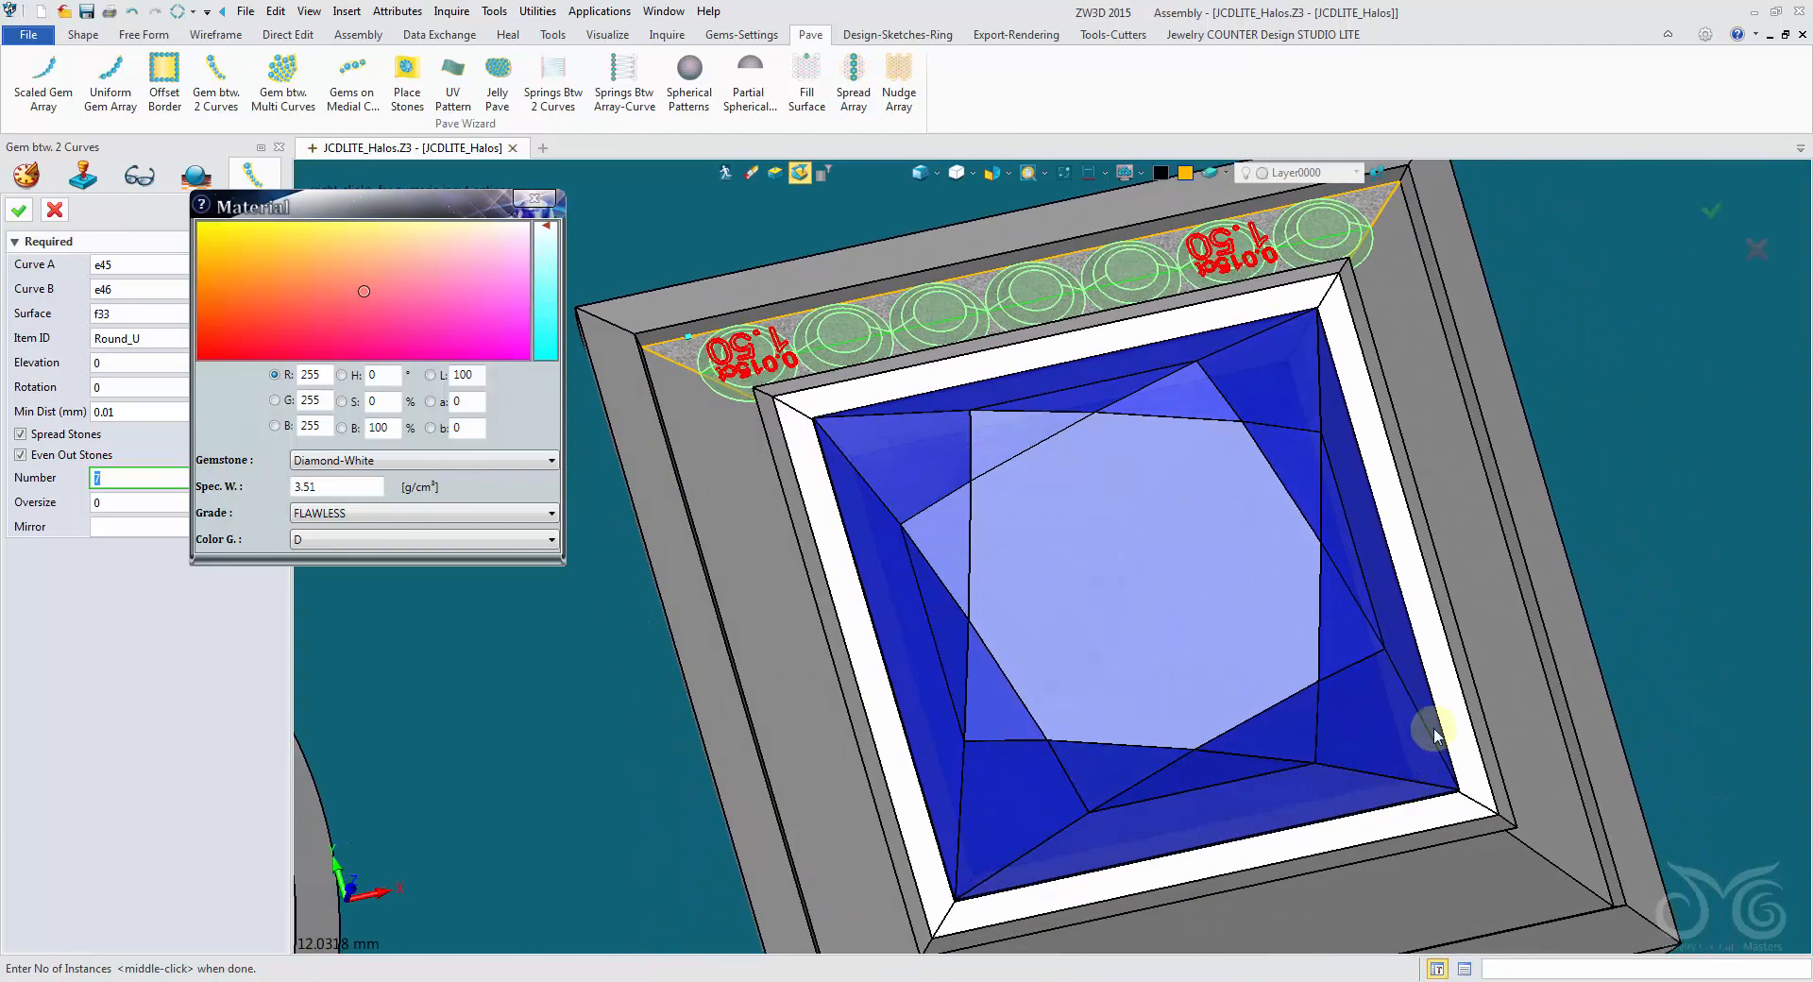
{"action": "mouse_move", "coordinate": [862, 857]}
{"action": "right_mouse_down"}
{"action": "mouse_move", "coordinate": [932, 874]}
{"action": "mouse_move", "coordinate": [1129, 689]}
{"action": "right_mouse_up"}
{"action": "right_click_drag", "start_coordinate": [1331, 666], "coordinate": [1378, 598]}
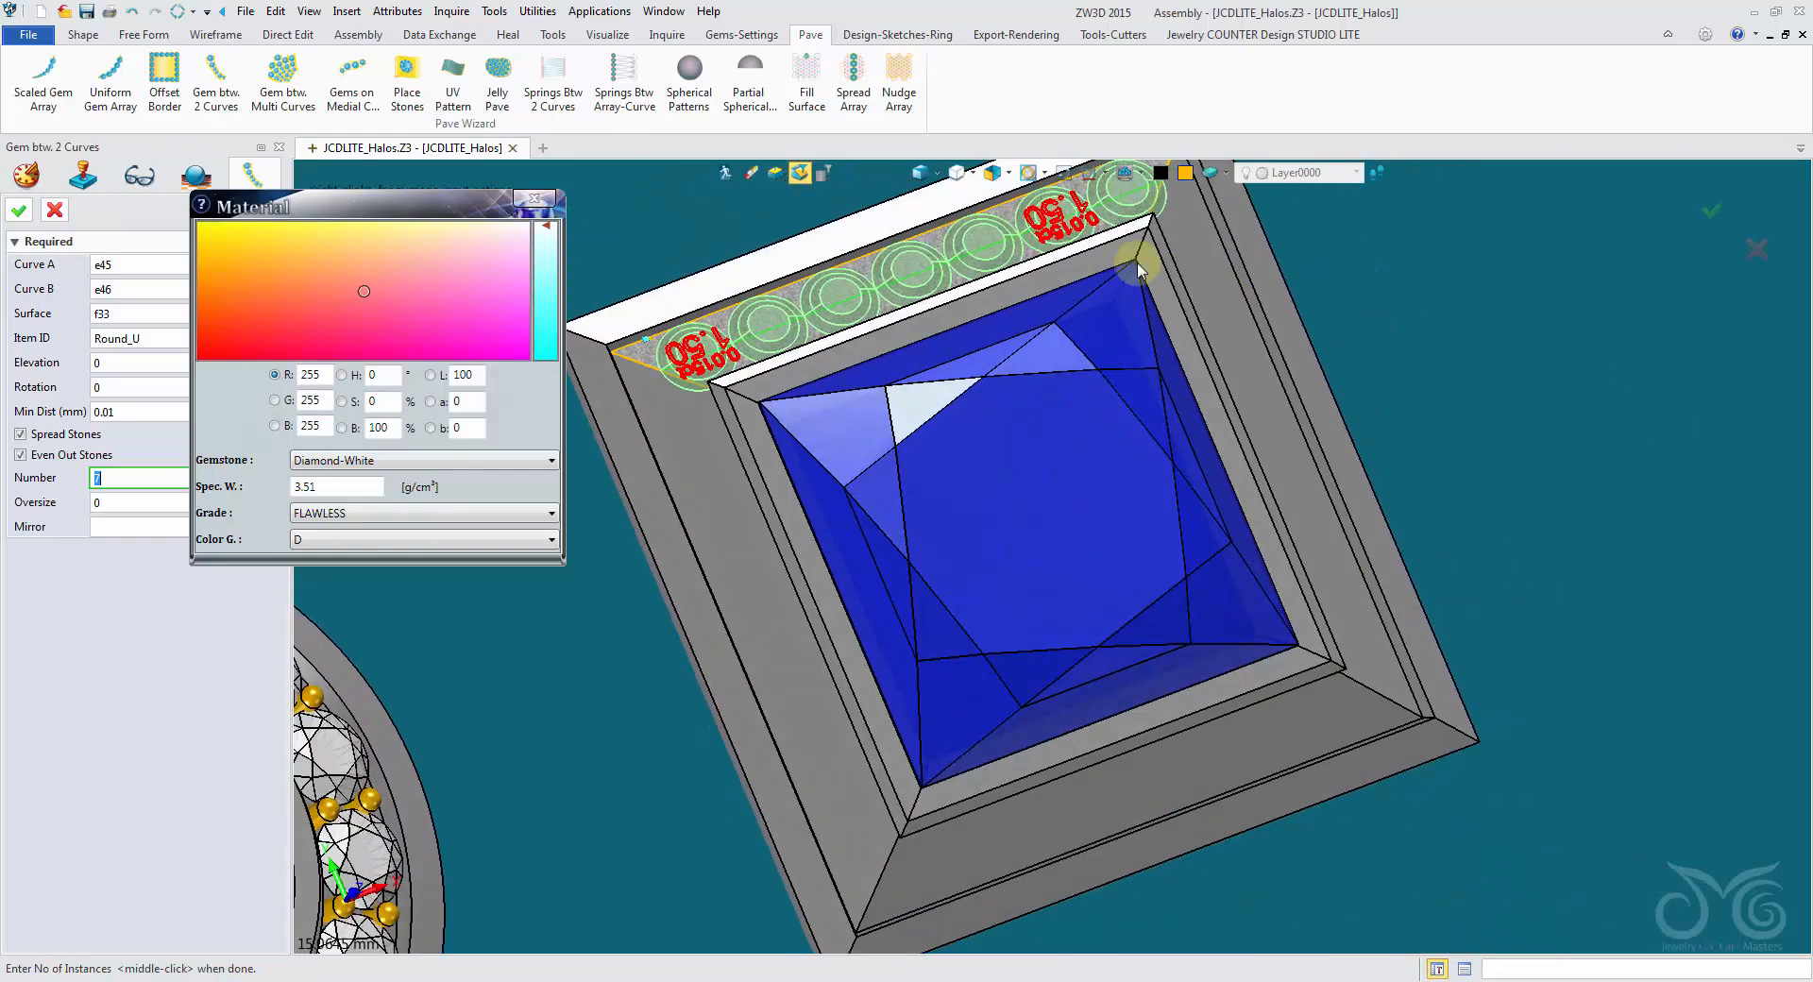
{"action": "right_click_drag", "start_coordinate": [1140, 271], "coordinate": [886, 444]}
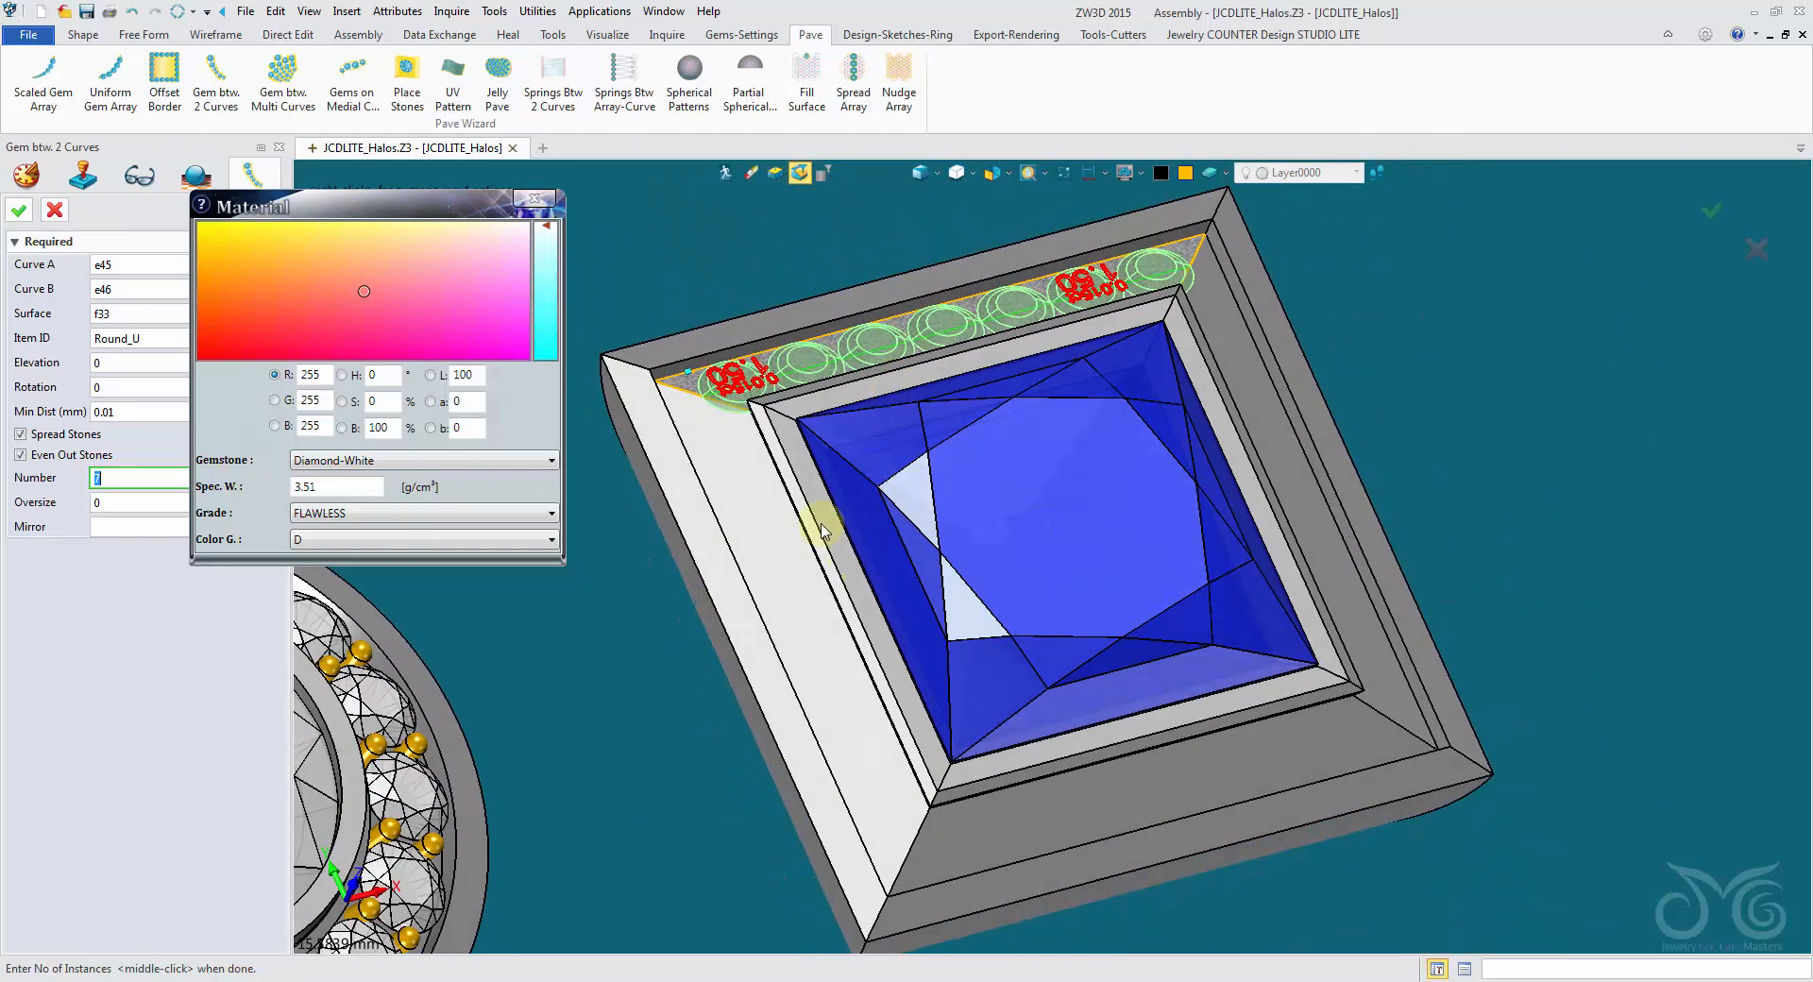
{"action": "mouse_move", "coordinate": [587, 447]}
{"action": "right_mouse_down"}
{"action": "mouse_move", "coordinate": [608, 484]}
{"action": "mouse_move", "coordinate": [627, 457]}
{"action": "right_mouse_up"}
{"action": "scroll", "coordinate": [615, 470], "scroll_direction": "up", "scroll_amount": 1}
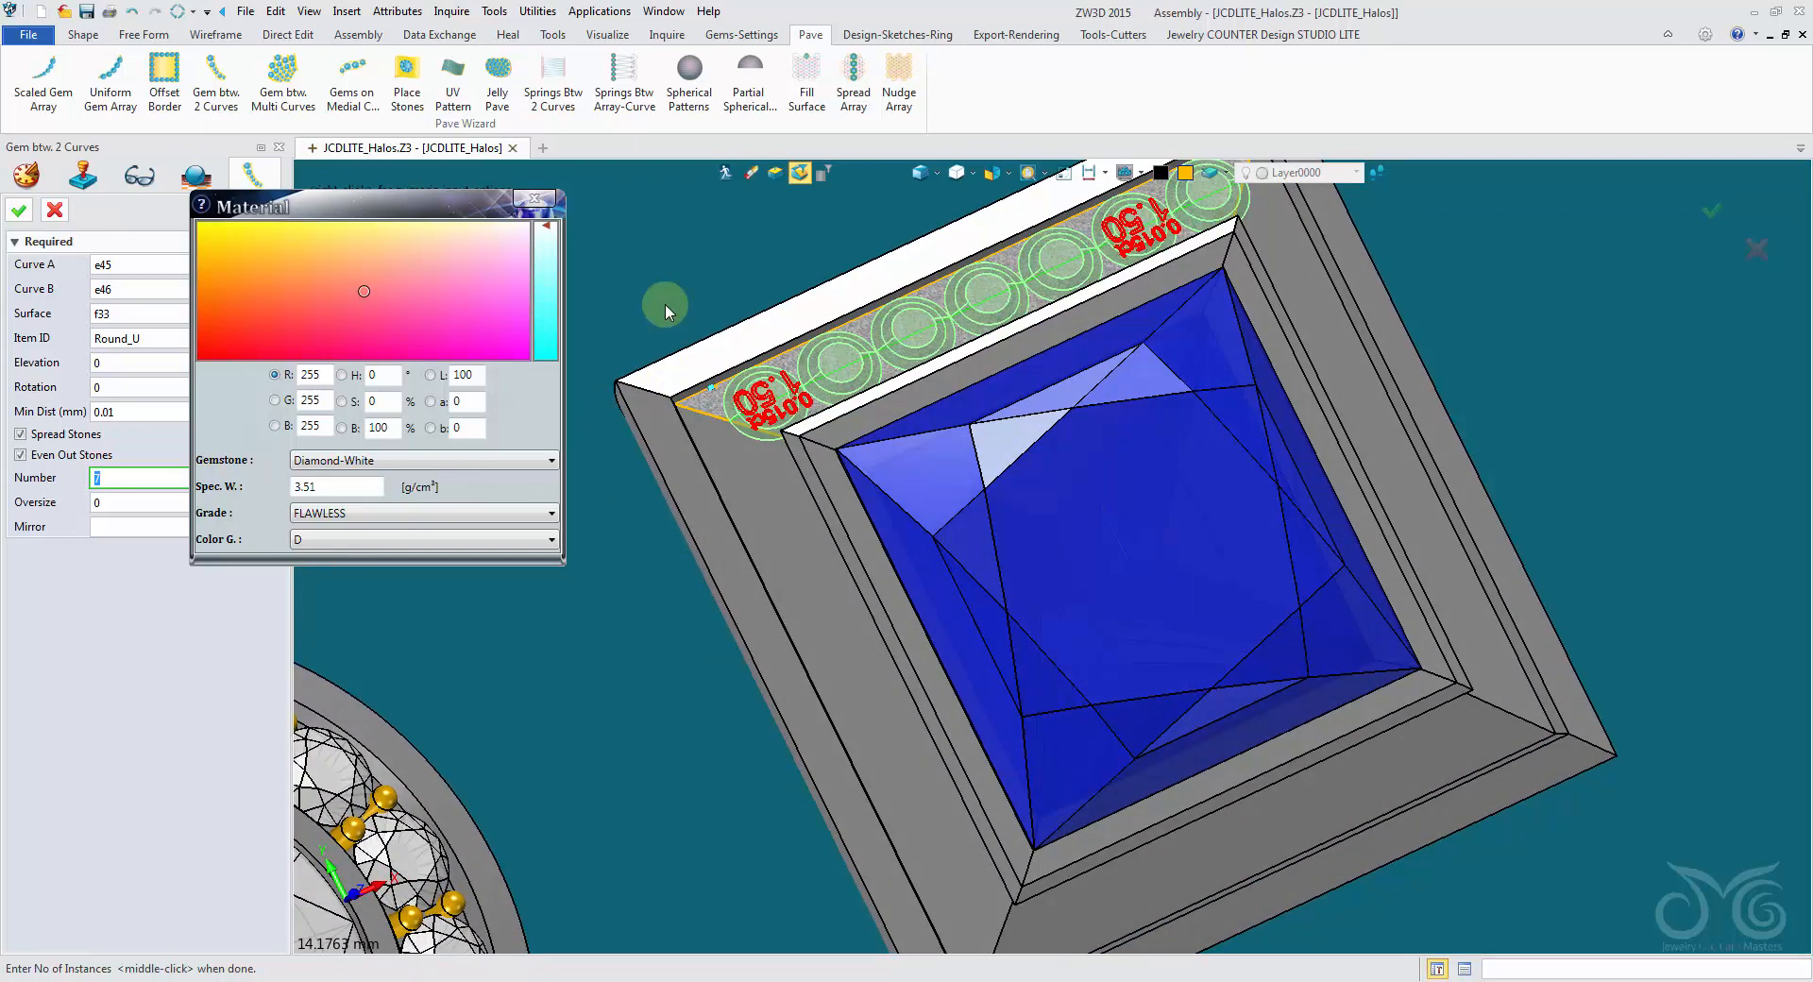
{"action": "left_click", "coordinate": [54, 213]}
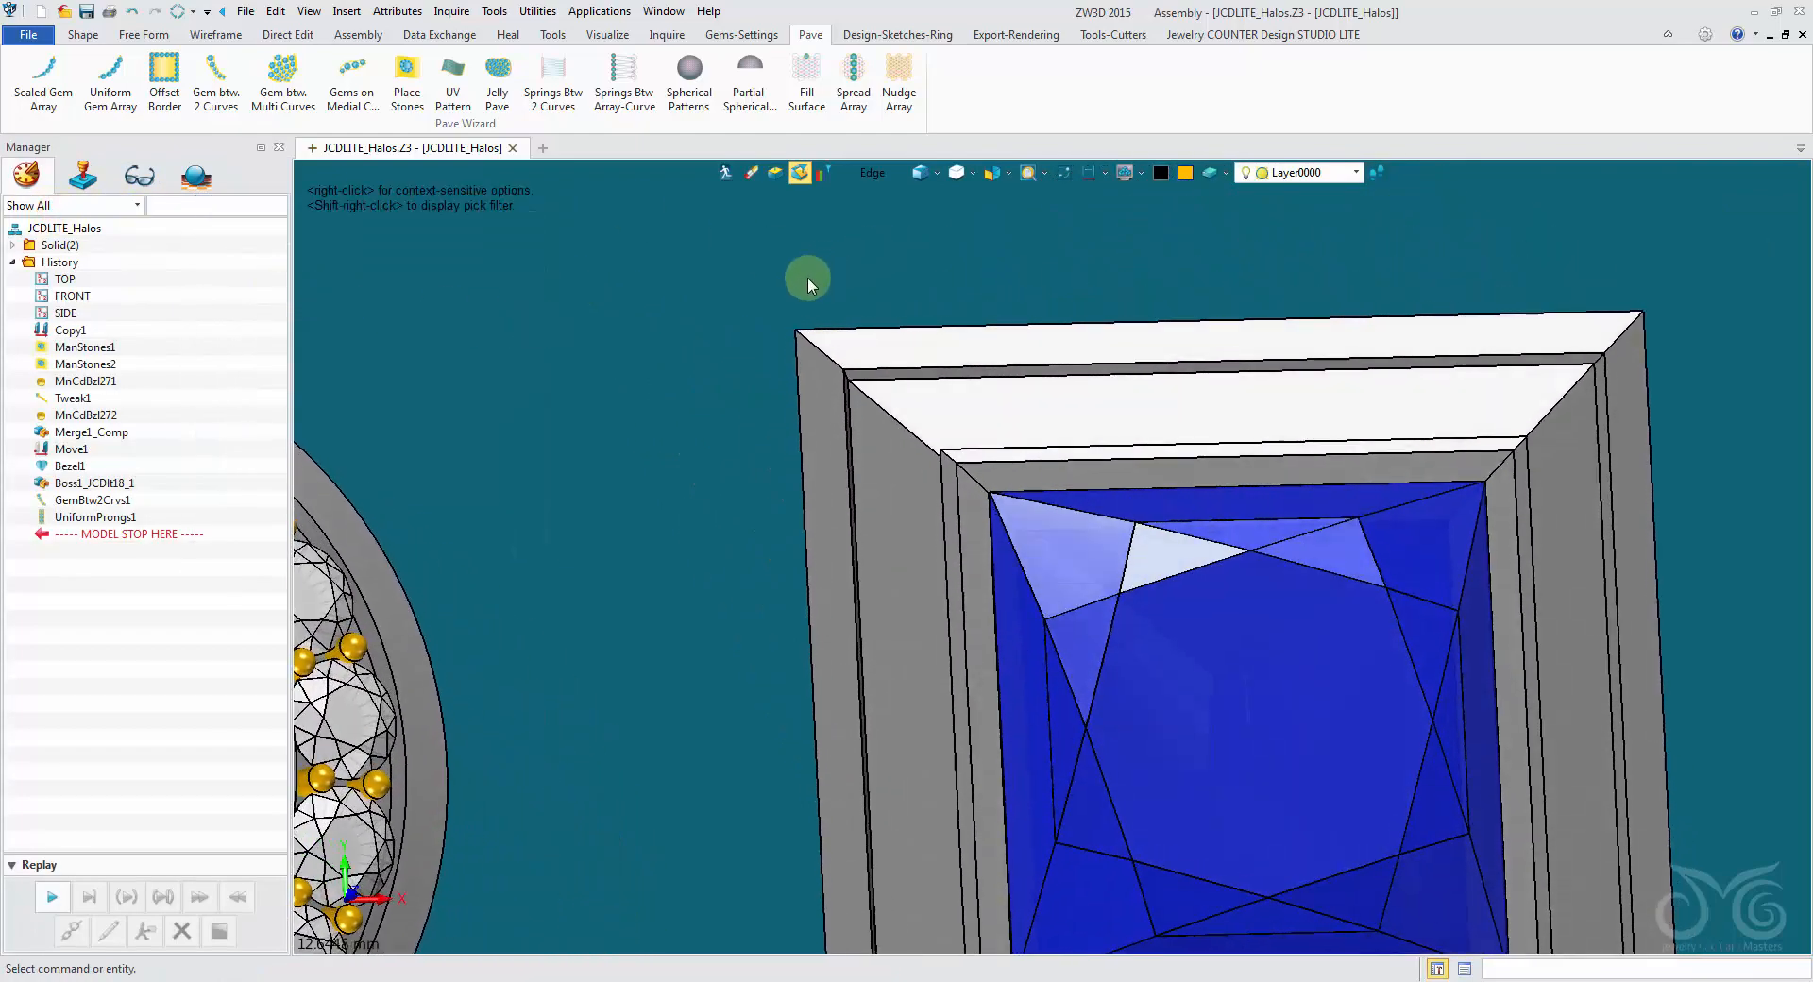
- Start Curve from Edge and select the upper and left outer edges of the princess halo's channel
{"action": "left_click", "coordinate": [235, 36]}
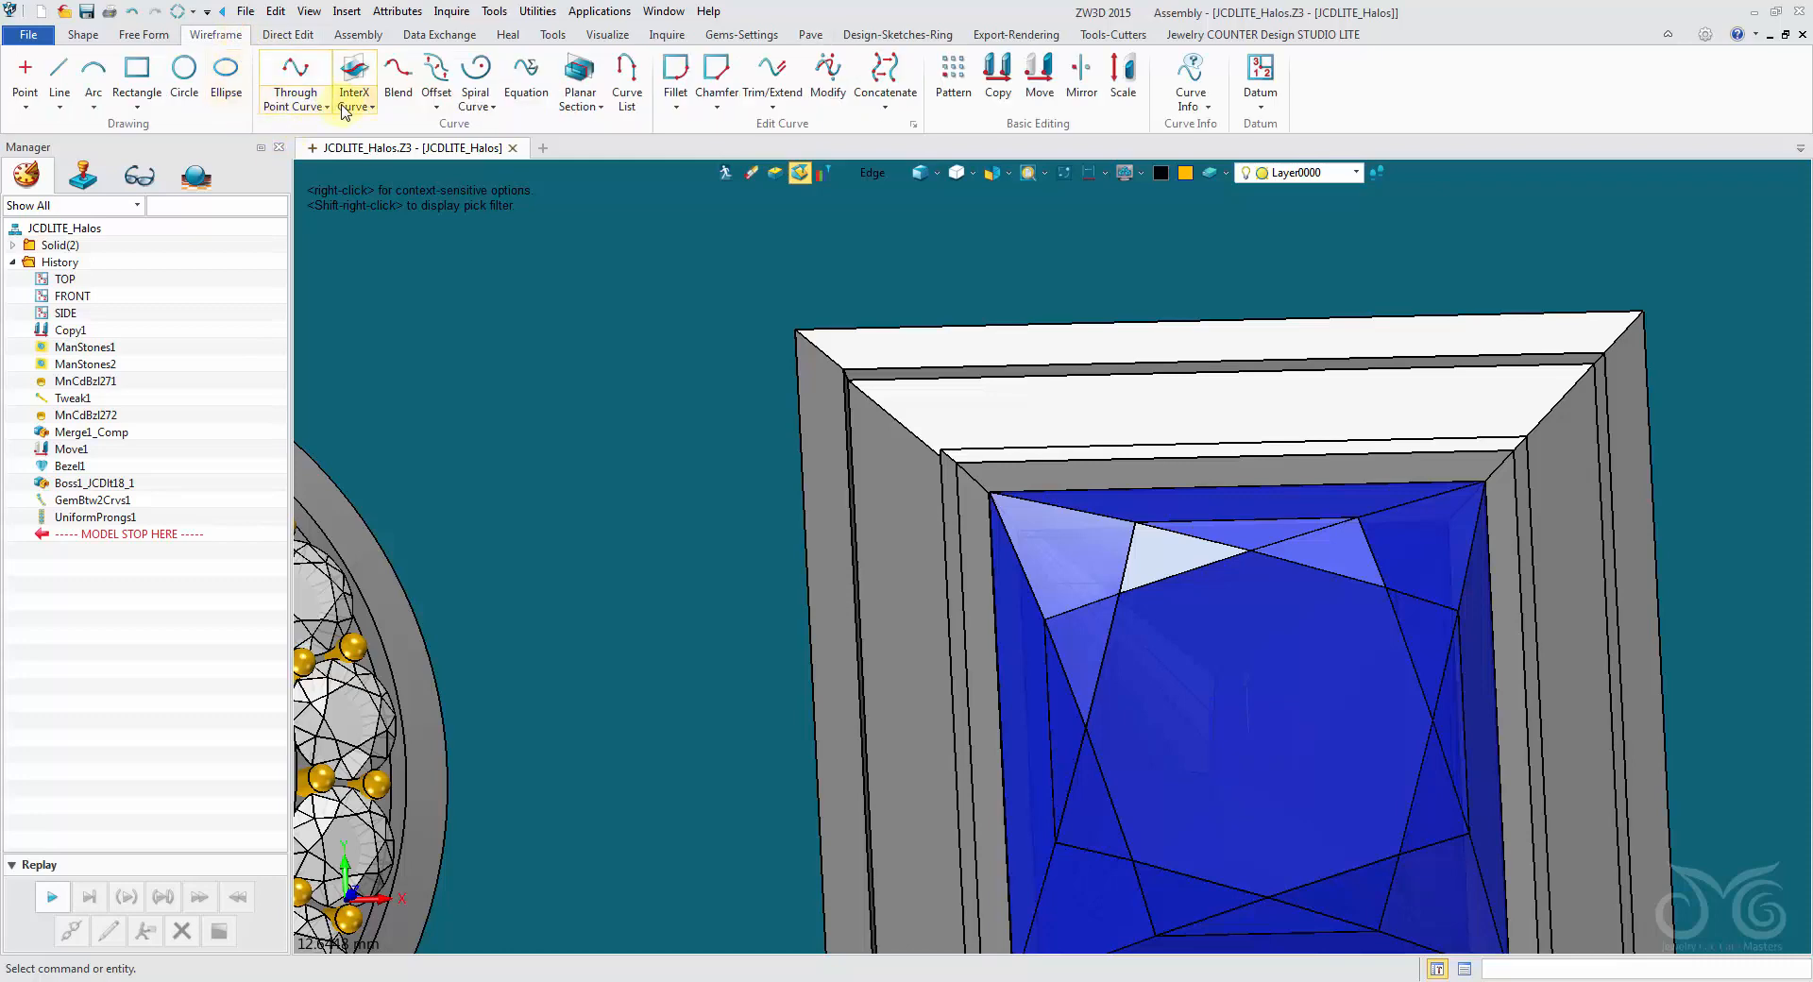
{"action": "left_click", "coordinate": [345, 107]}
{"action": "left_click", "coordinate": [373, 130]}
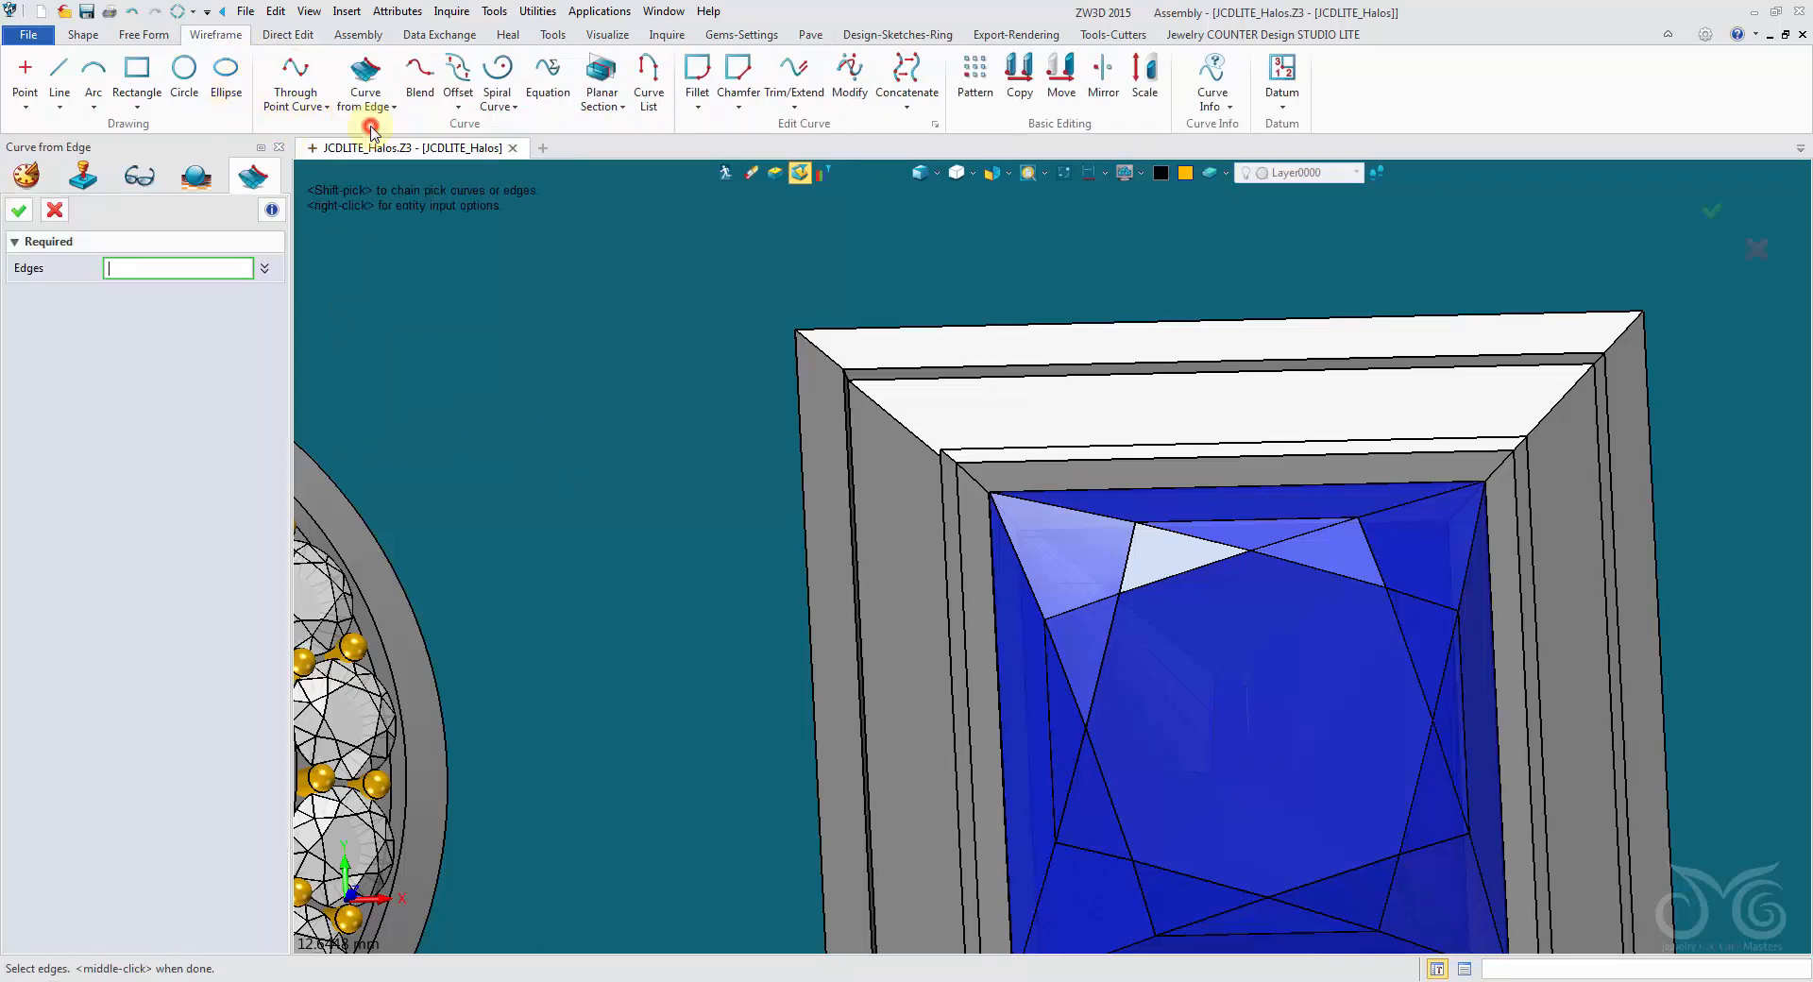
{"action": "right_click_drag", "start_coordinate": [565, 216], "coordinate": [774, 325]}
{"action": "scroll", "coordinate": [801, 352], "scroll_direction": "up", "scroll_amount": 4}
{"action": "left_click", "coordinate": [839, 422]}
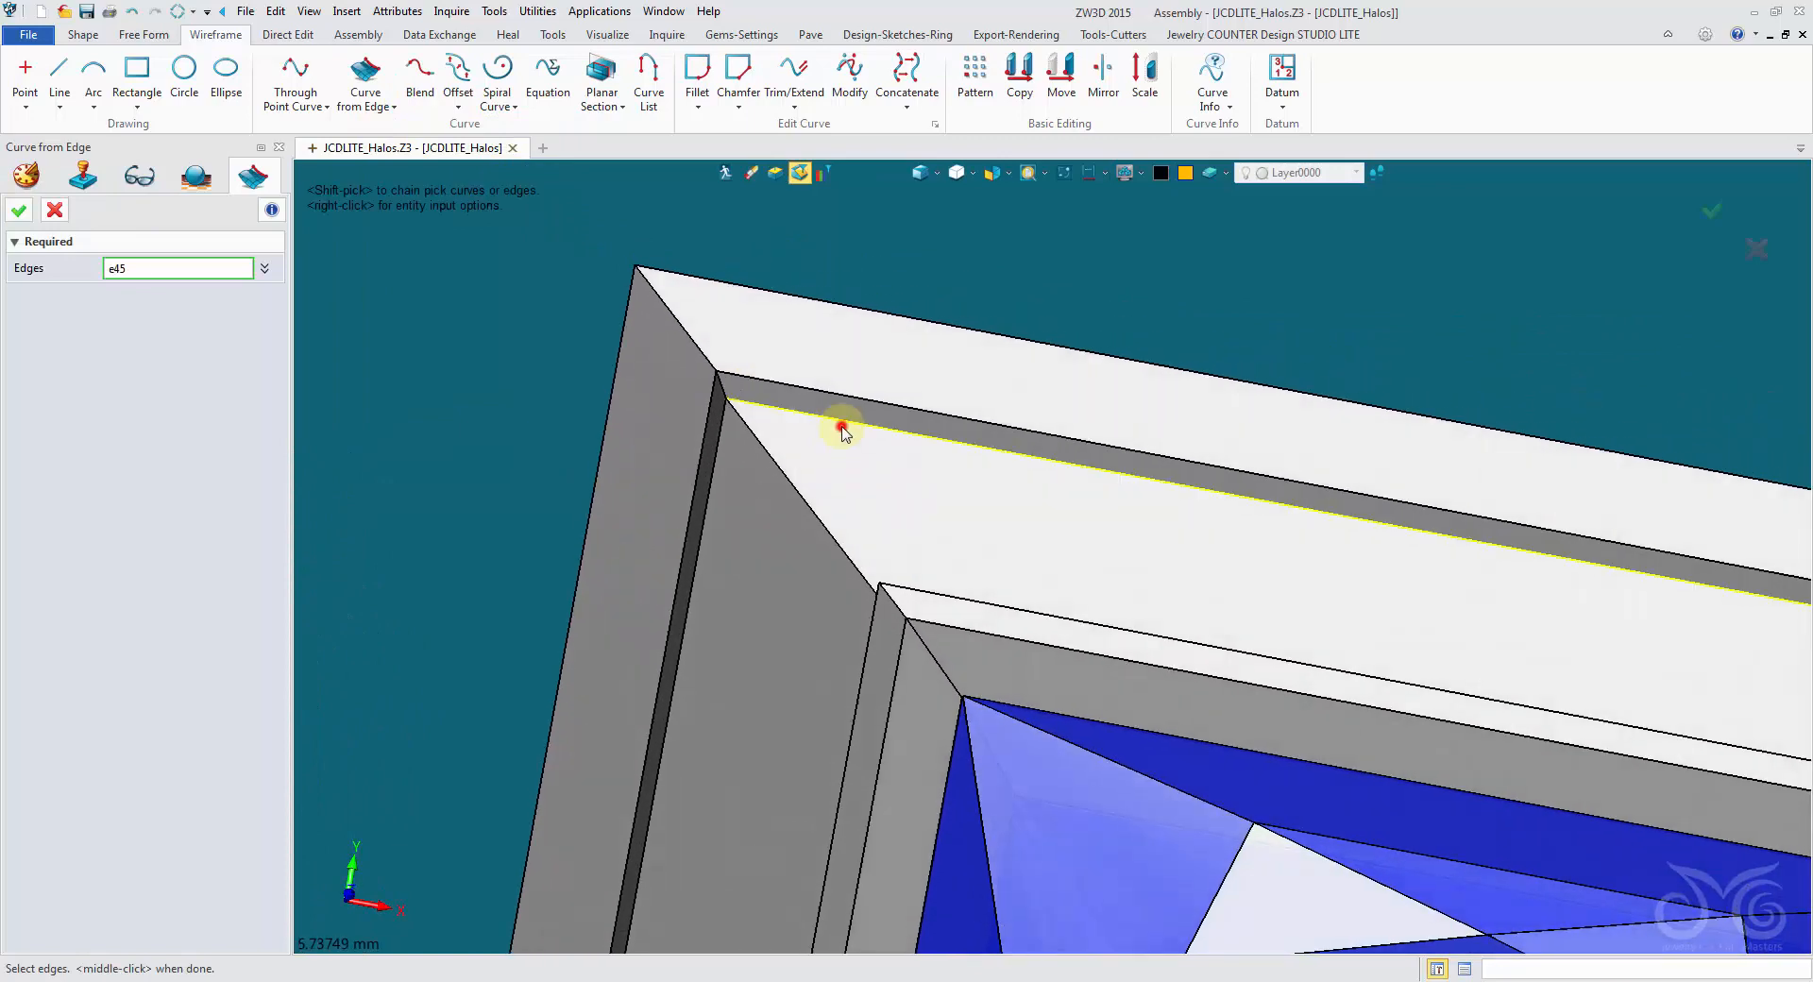
{"action": "right_click_drag", "start_coordinate": [839, 422], "coordinate": [767, 533]}
{"action": "left_click", "coordinate": [721, 526]}
{"action": "scroll", "coordinate": [710, 515], "scroll_direction": "down", "scroll_amount": 3}
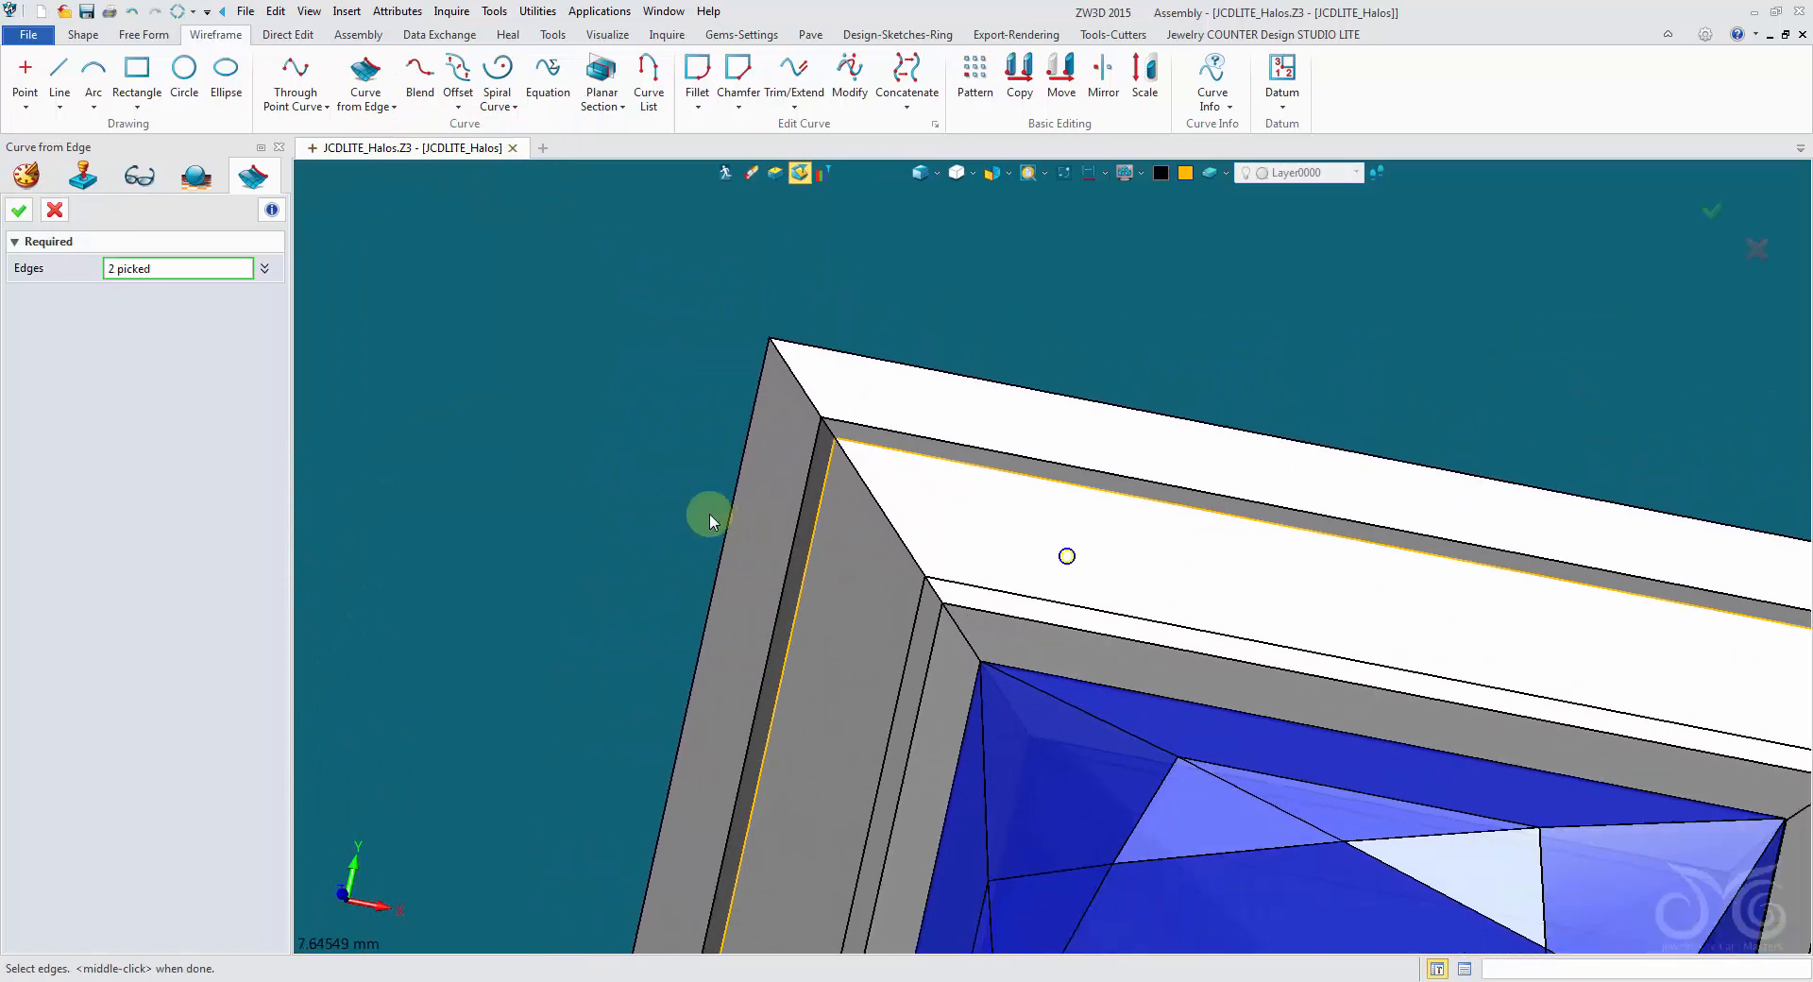
{"action": "right_click_drag", "start_coordinate": [878, 682], "coordinate": [1039, 422]}
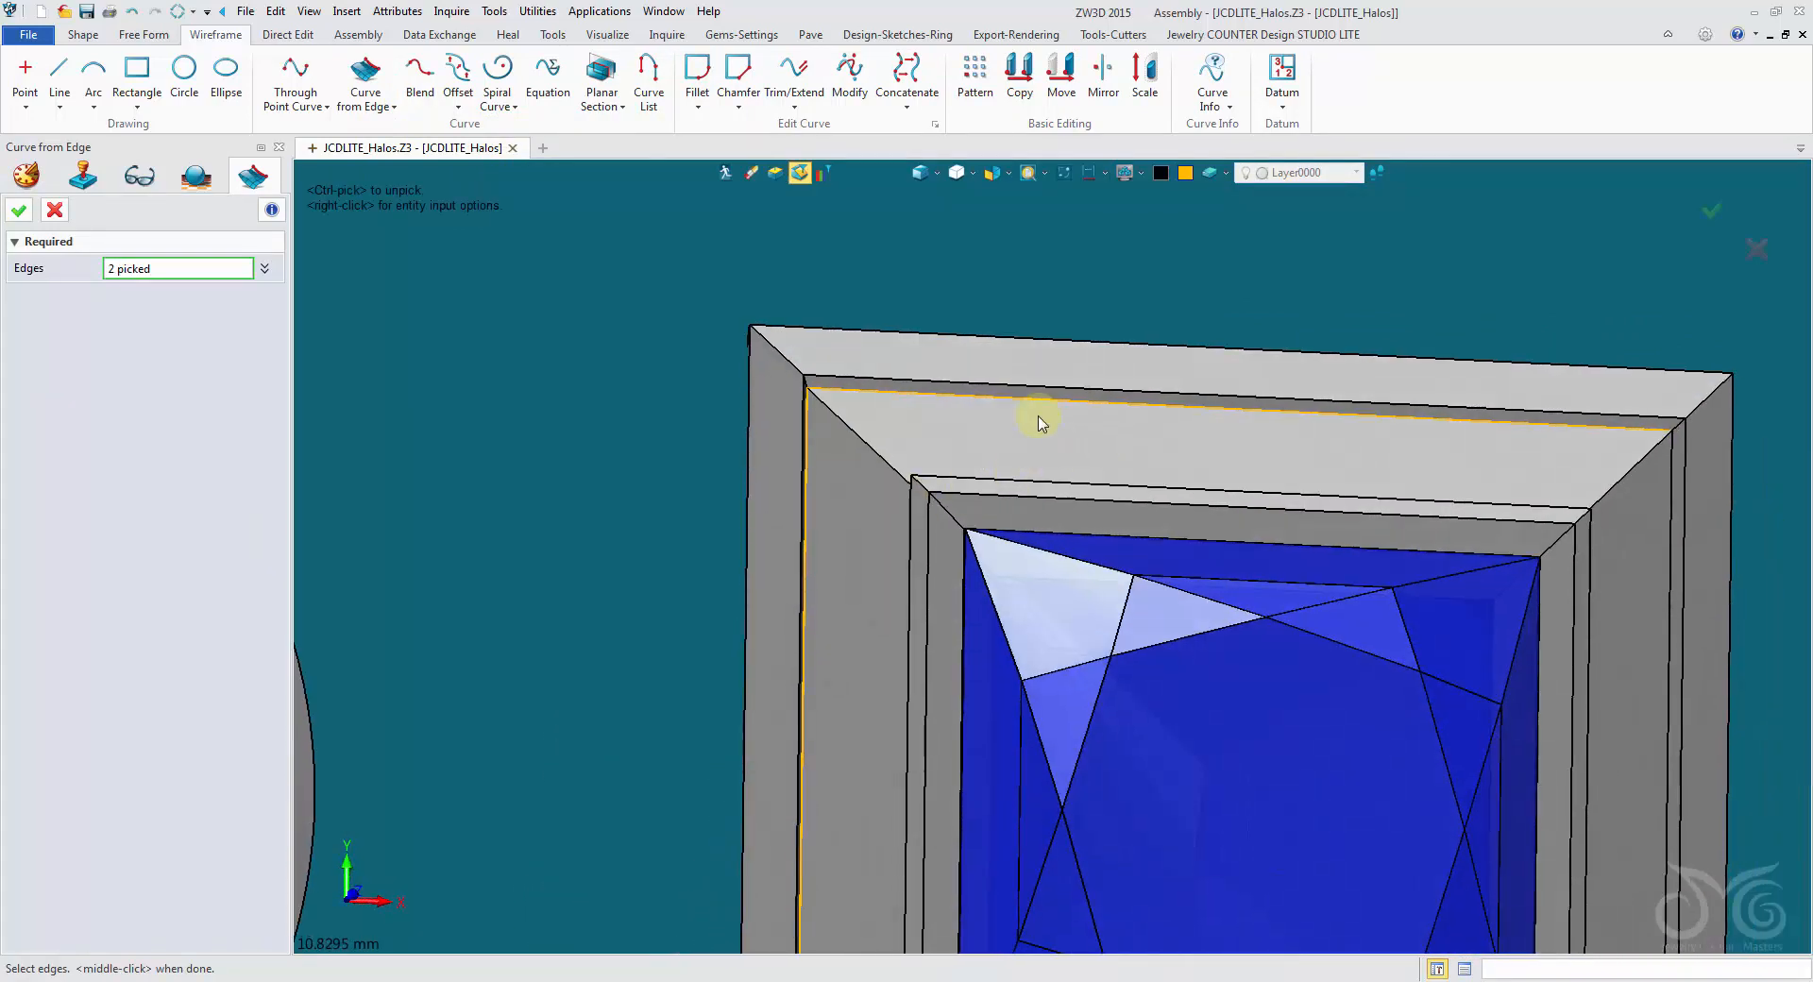
- Set the curve color to green and create the curves from the two selected channel edges
{"action": "left_click", "coordinate": [1167, 178]}
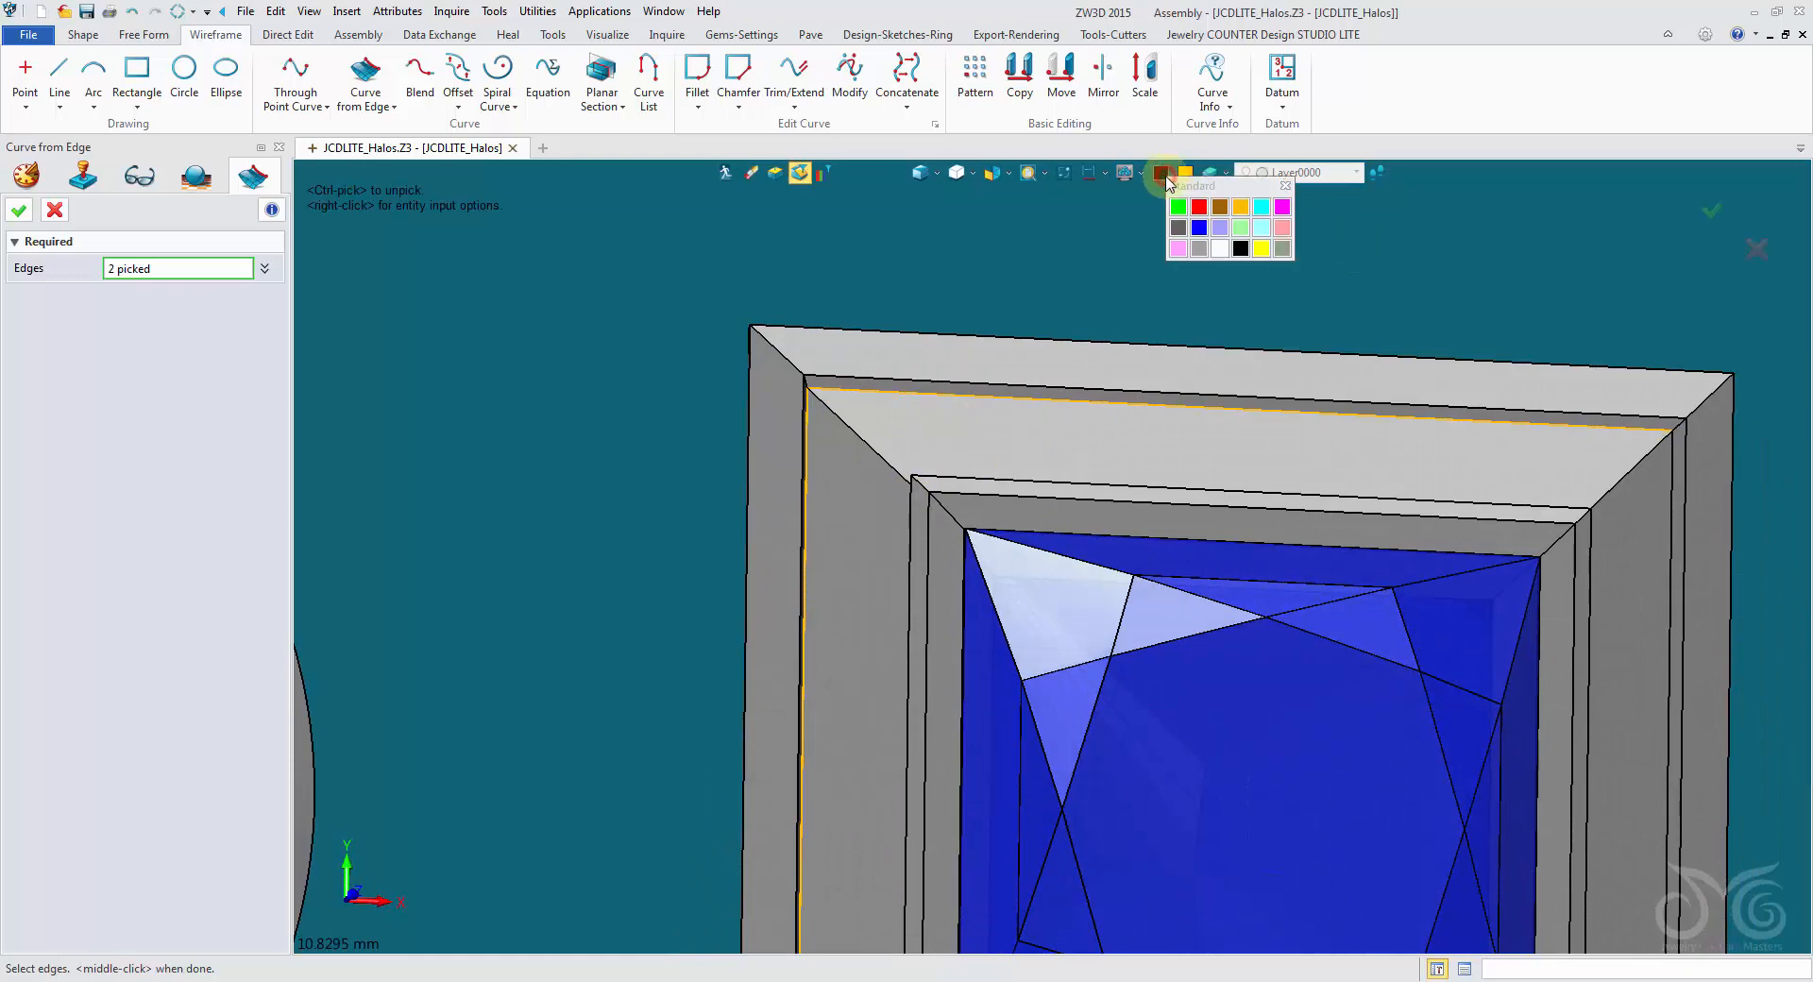
{"action": "left_click", "coordinate": [1178, 208]}
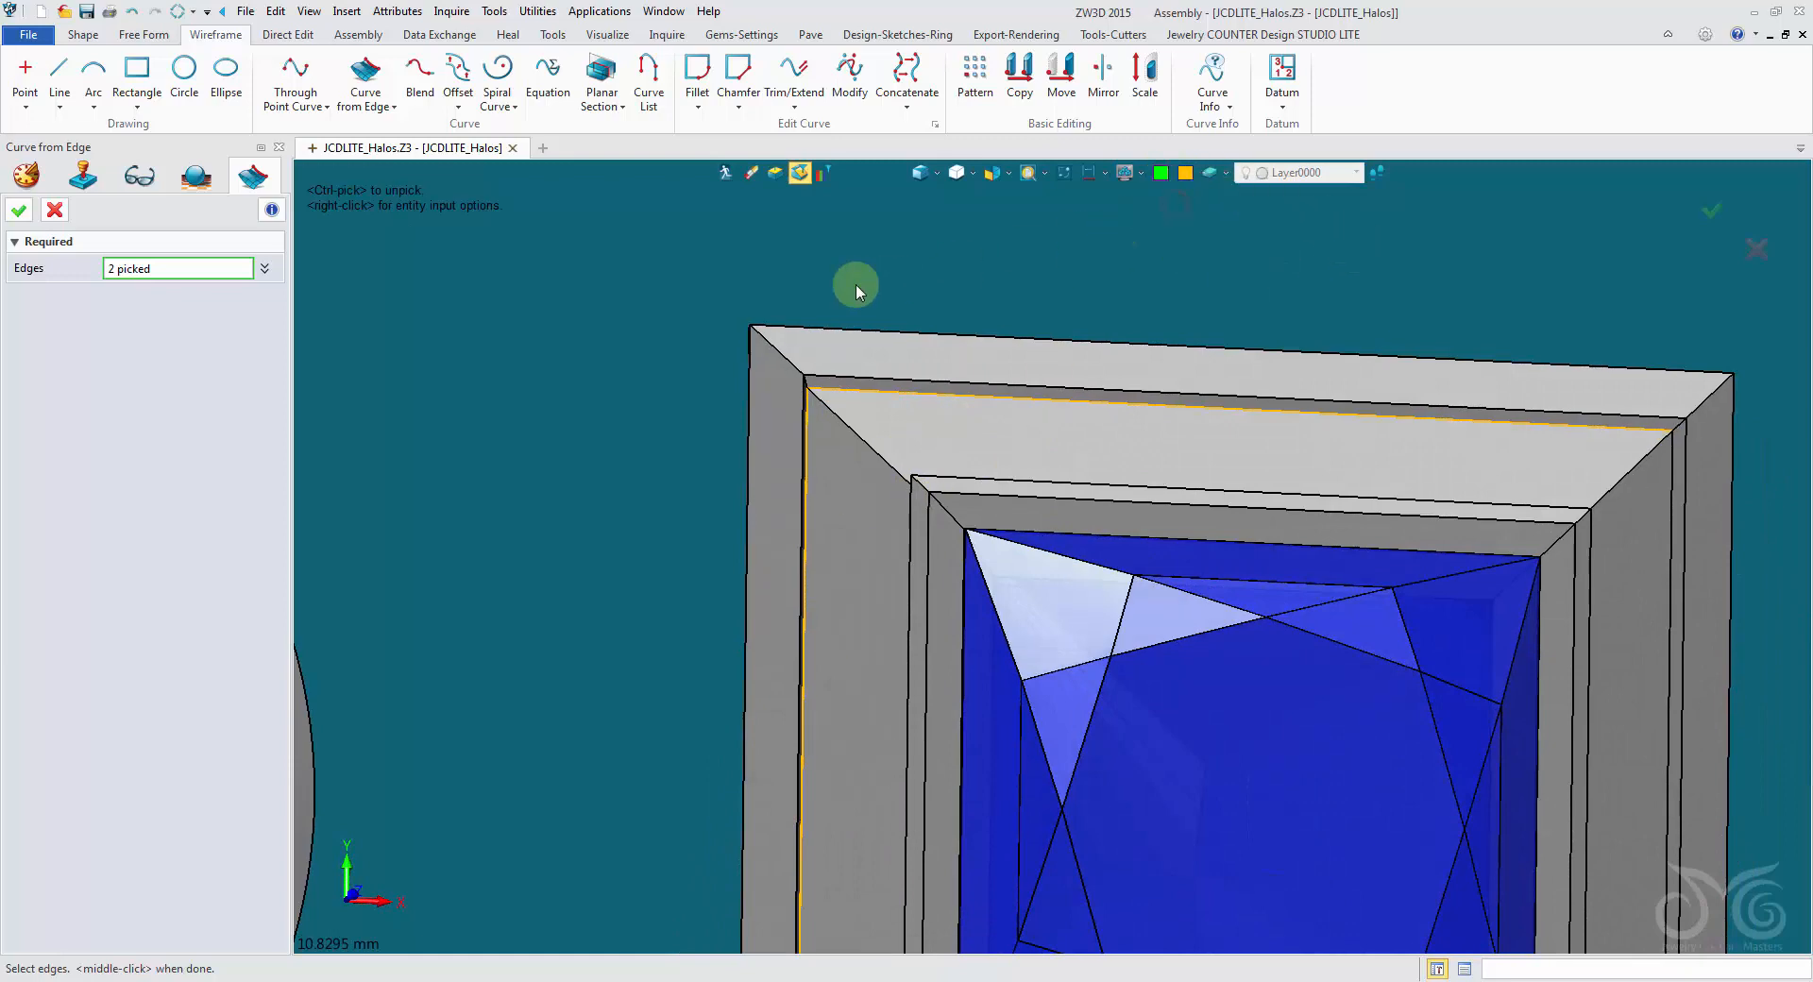
{"action": "left_click", "coordinate": [19, 212]}
- Regenerate the model and examine the extracted edge curves at the princess halo's upper-left corner
{"action": "right_click_drag", "start_coordinate": [651, 442], "coordinate": [795, 418]}
{"action": "scroll", "coordinate": [795, 418], "scroll_direction": "up", "scroll_amount": 4}
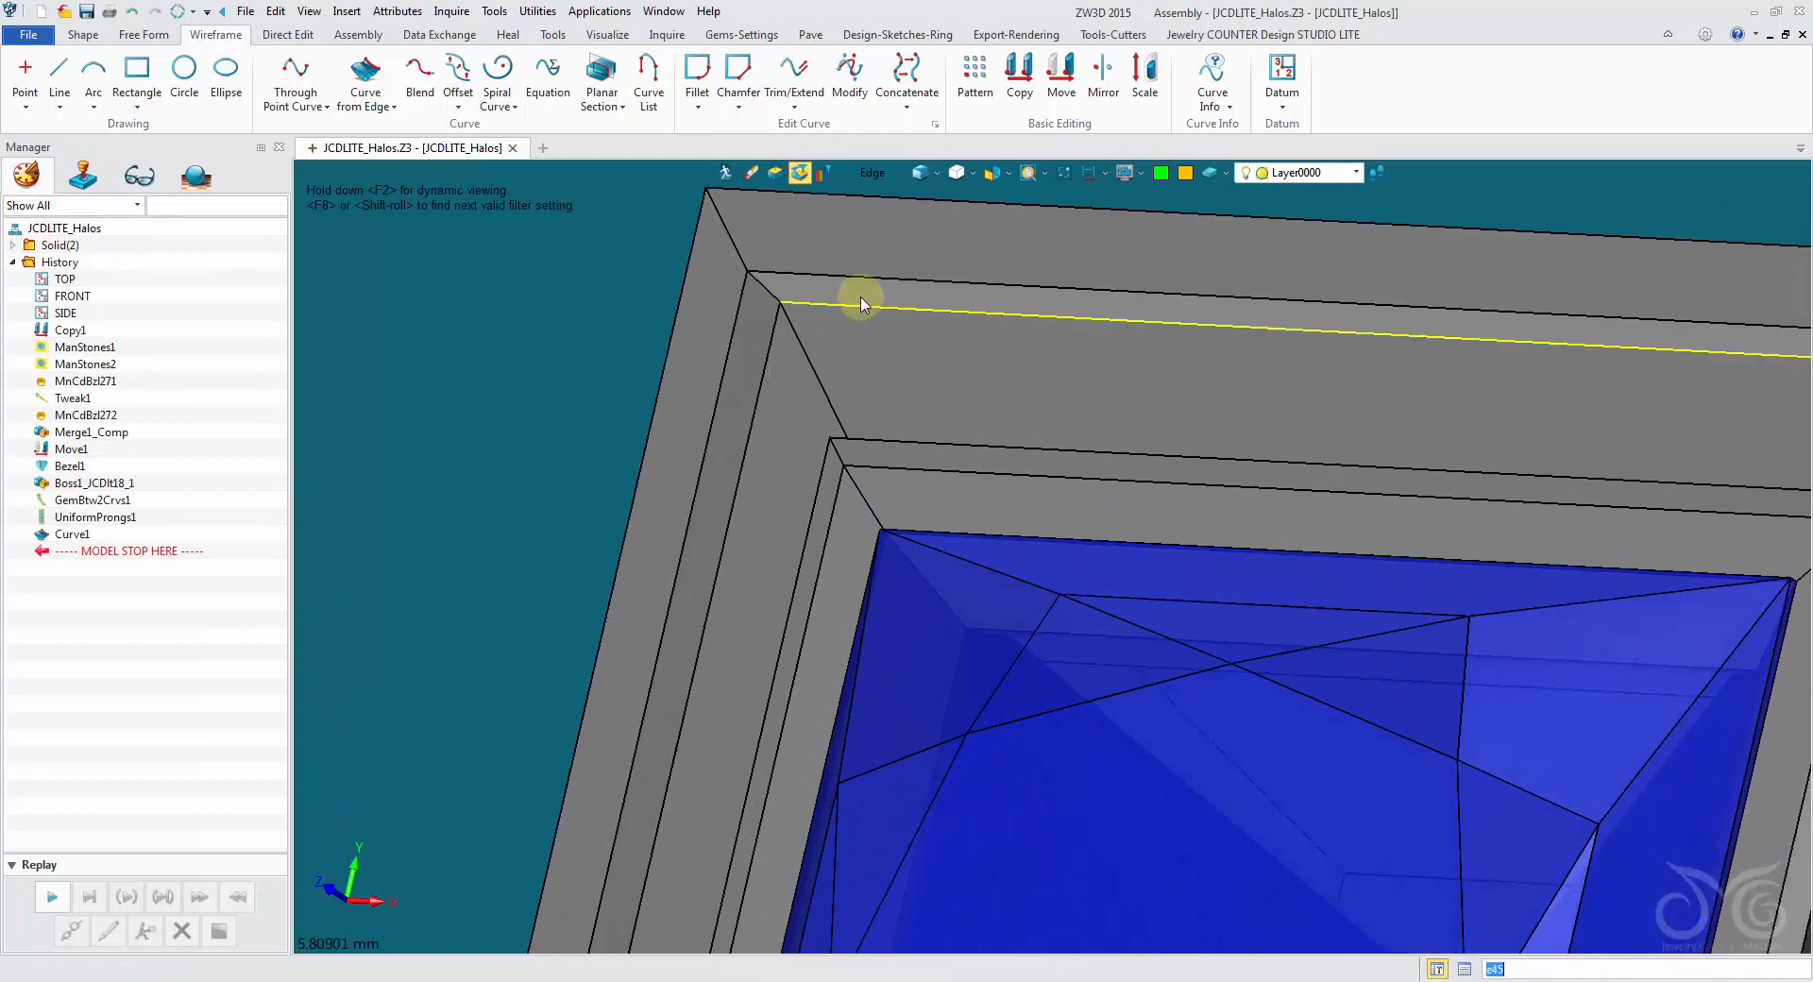
{"action": "mouse_move", "coordinate": [859, 299]}
{"action": "right_mouse_down"}
{"action": "mouse_move", "coordinate": [922, 269]}
{"action": "mouse_move", "coordinate": [933, 219]}
{"action": "mouse_move", "coordinate": [625, 319]}
{"action": "right_mouse_up"}
{"action": "scroll", "coordinate": [935, 213], "scroll_direction": "down", "scroll_amount": 2}
{"action": "left_click", "coordinate": [924, 180]}
{"action": "left_click", "coordinate": [925, 179]}
{"action": "scroll", "coordinate": [618, 311], "scroll_direction": "down", "scroll_amount": 1}
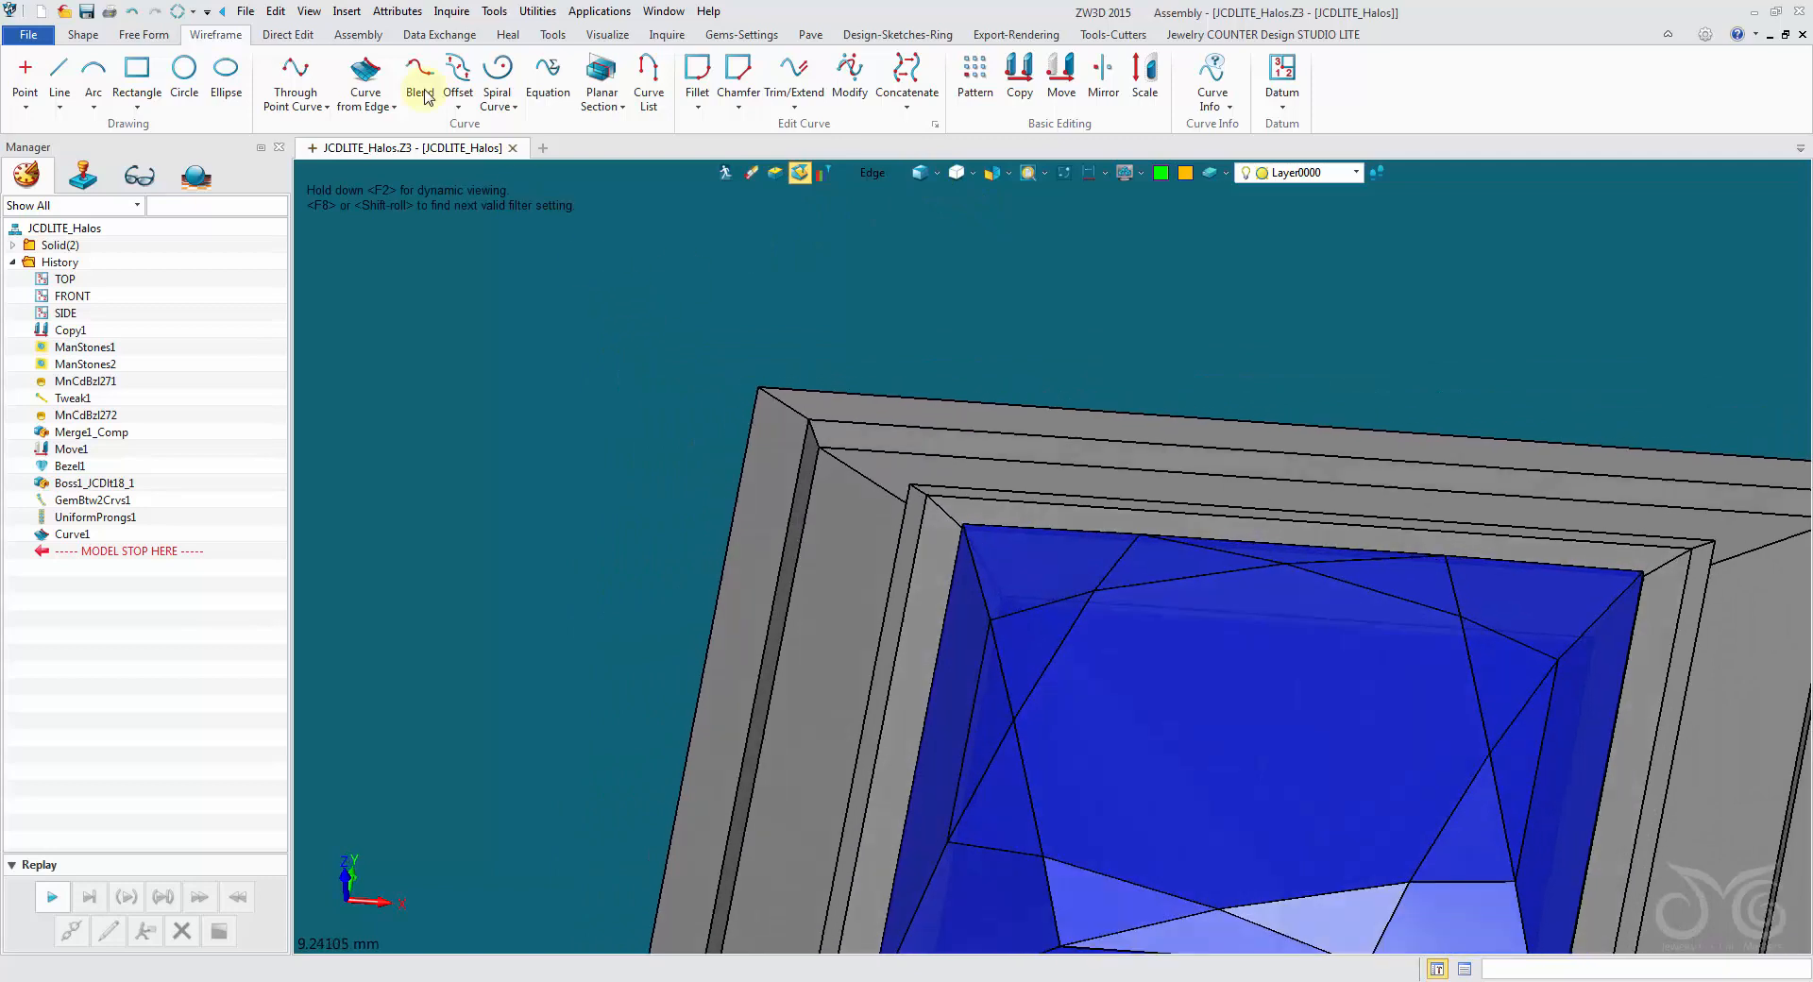
{"action": "left_click", "coordinate": [179, 12]}
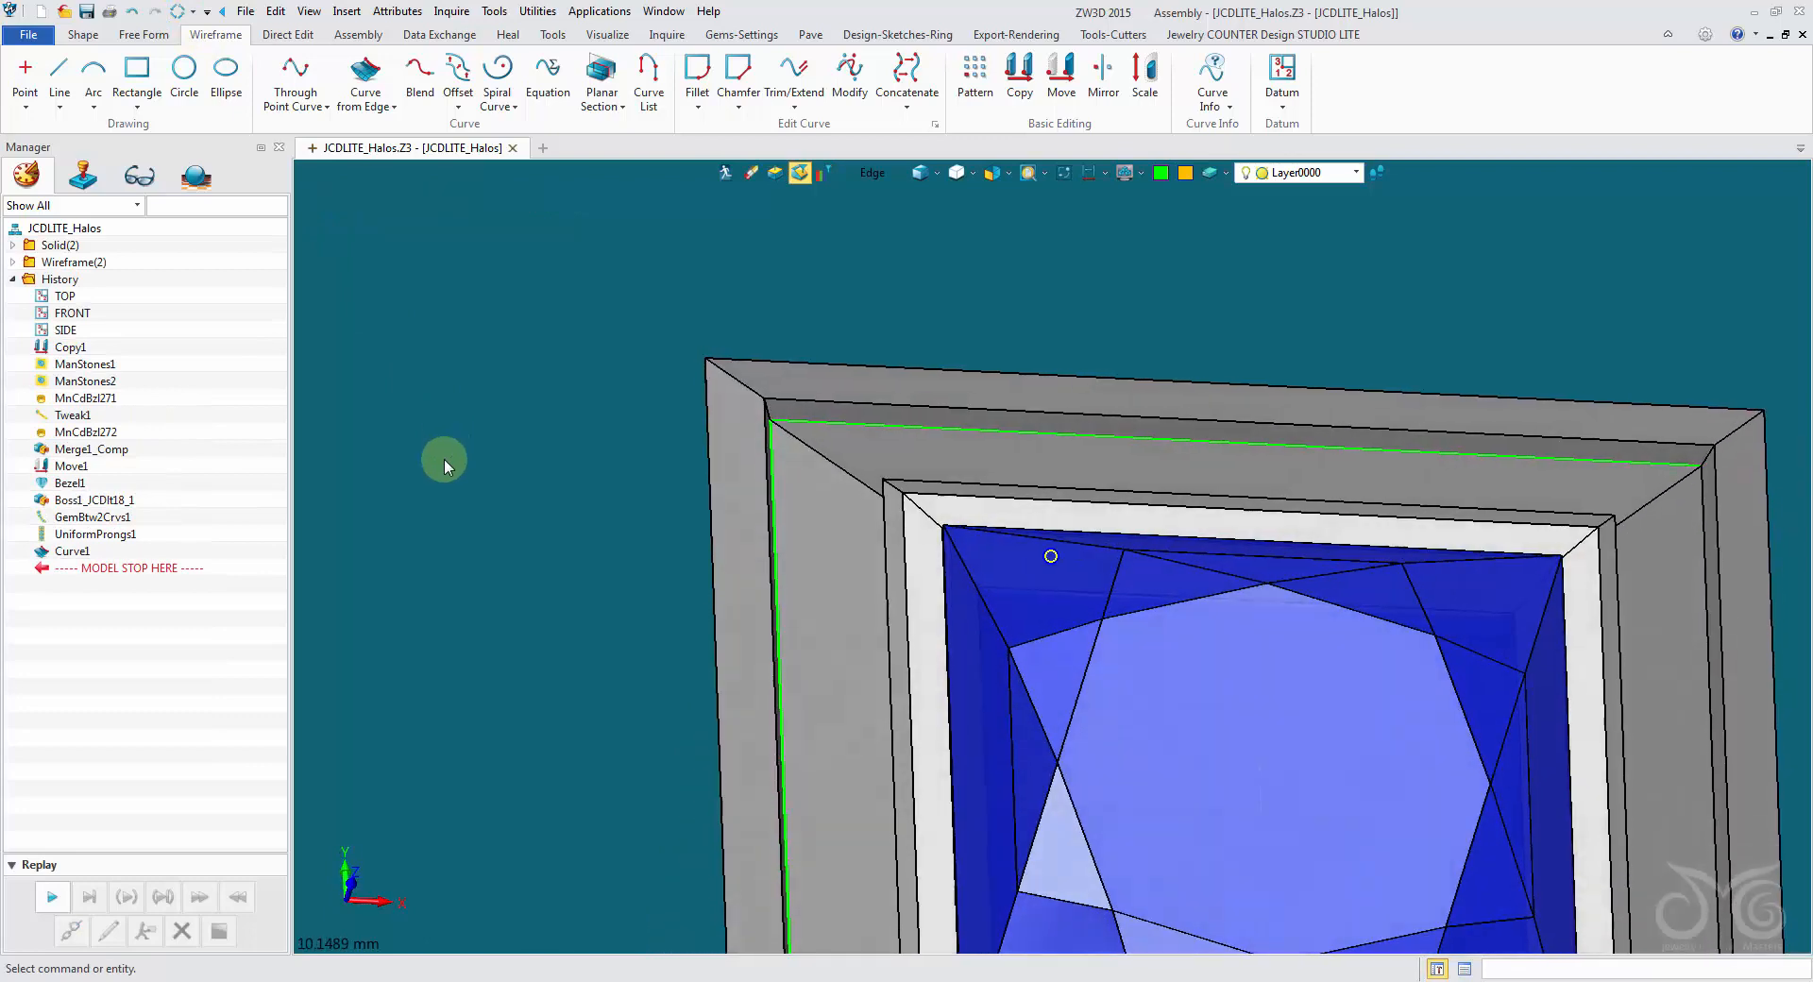
{"action": "mouse_move", "coordinate": [444, 460]}
{"action": "right_mouse_down"}
{"action": "mouse_move", "coordinate": [417, 464]}
{"action": "mouse_move", "coordinate": [435, 491]}
{"action": "right_mouse_up"}
{"action": "right_click_drag", "start_coordinate": [669, 696], "coordinate": [645, 635]}
{"action": "scroll", "coordinate": [645, 634], "scroll_direction": "up", "scroll_amount": 4}
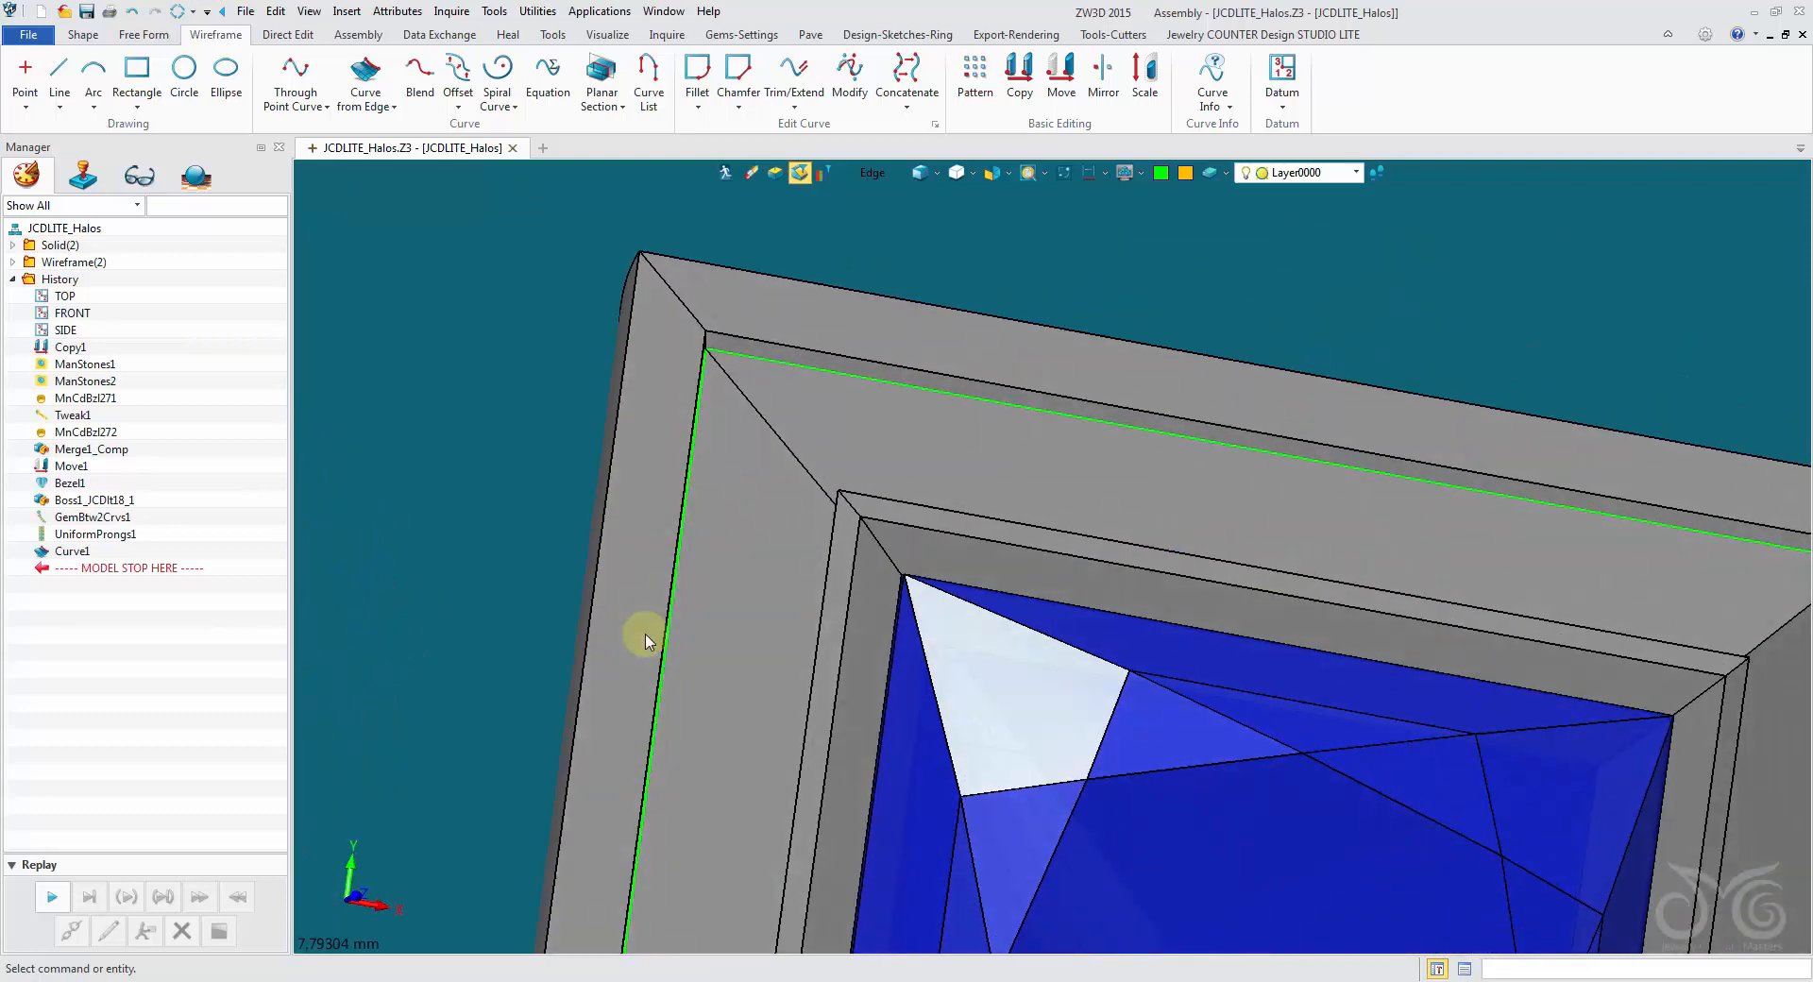
{"action": "right_click_drag", "start_coordinate": [765, 453], "coordinate": [740, 377]}
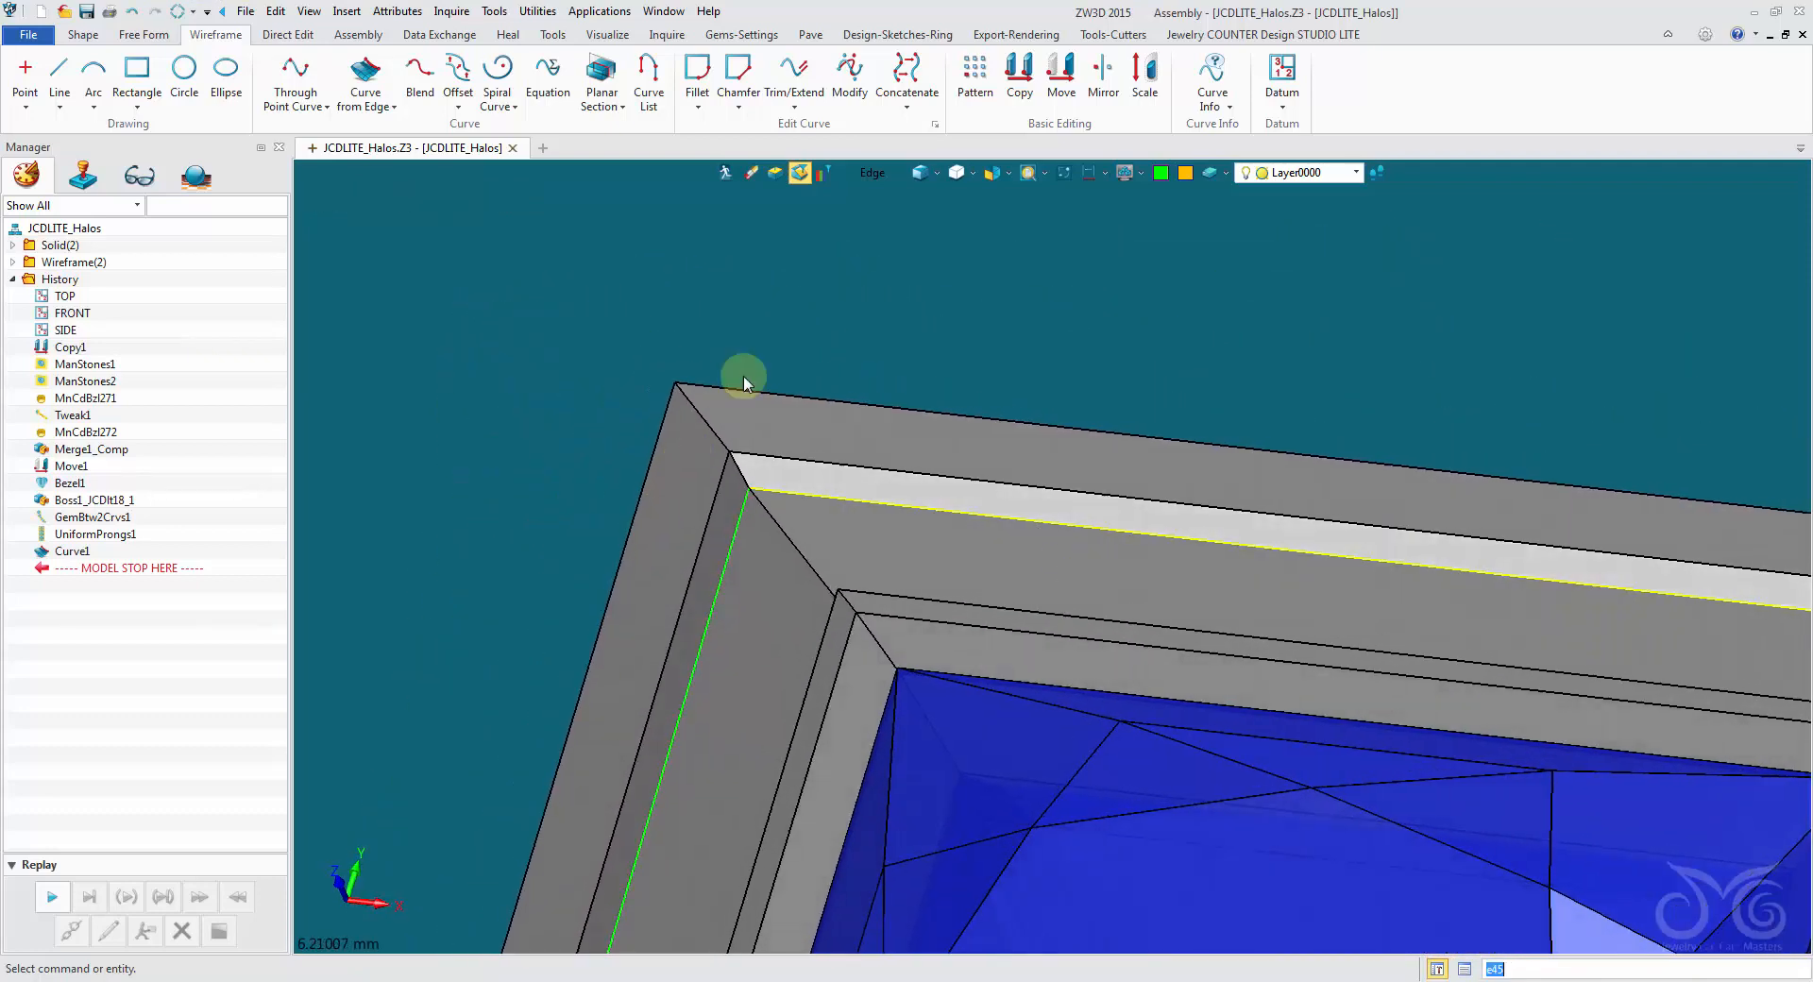
- Trim the green curve on the princess halo's upper channel edge at both ends with a Trim/Extend length of -0.555 mm
{"action": "left_click", "coordinate": [791, 109]}
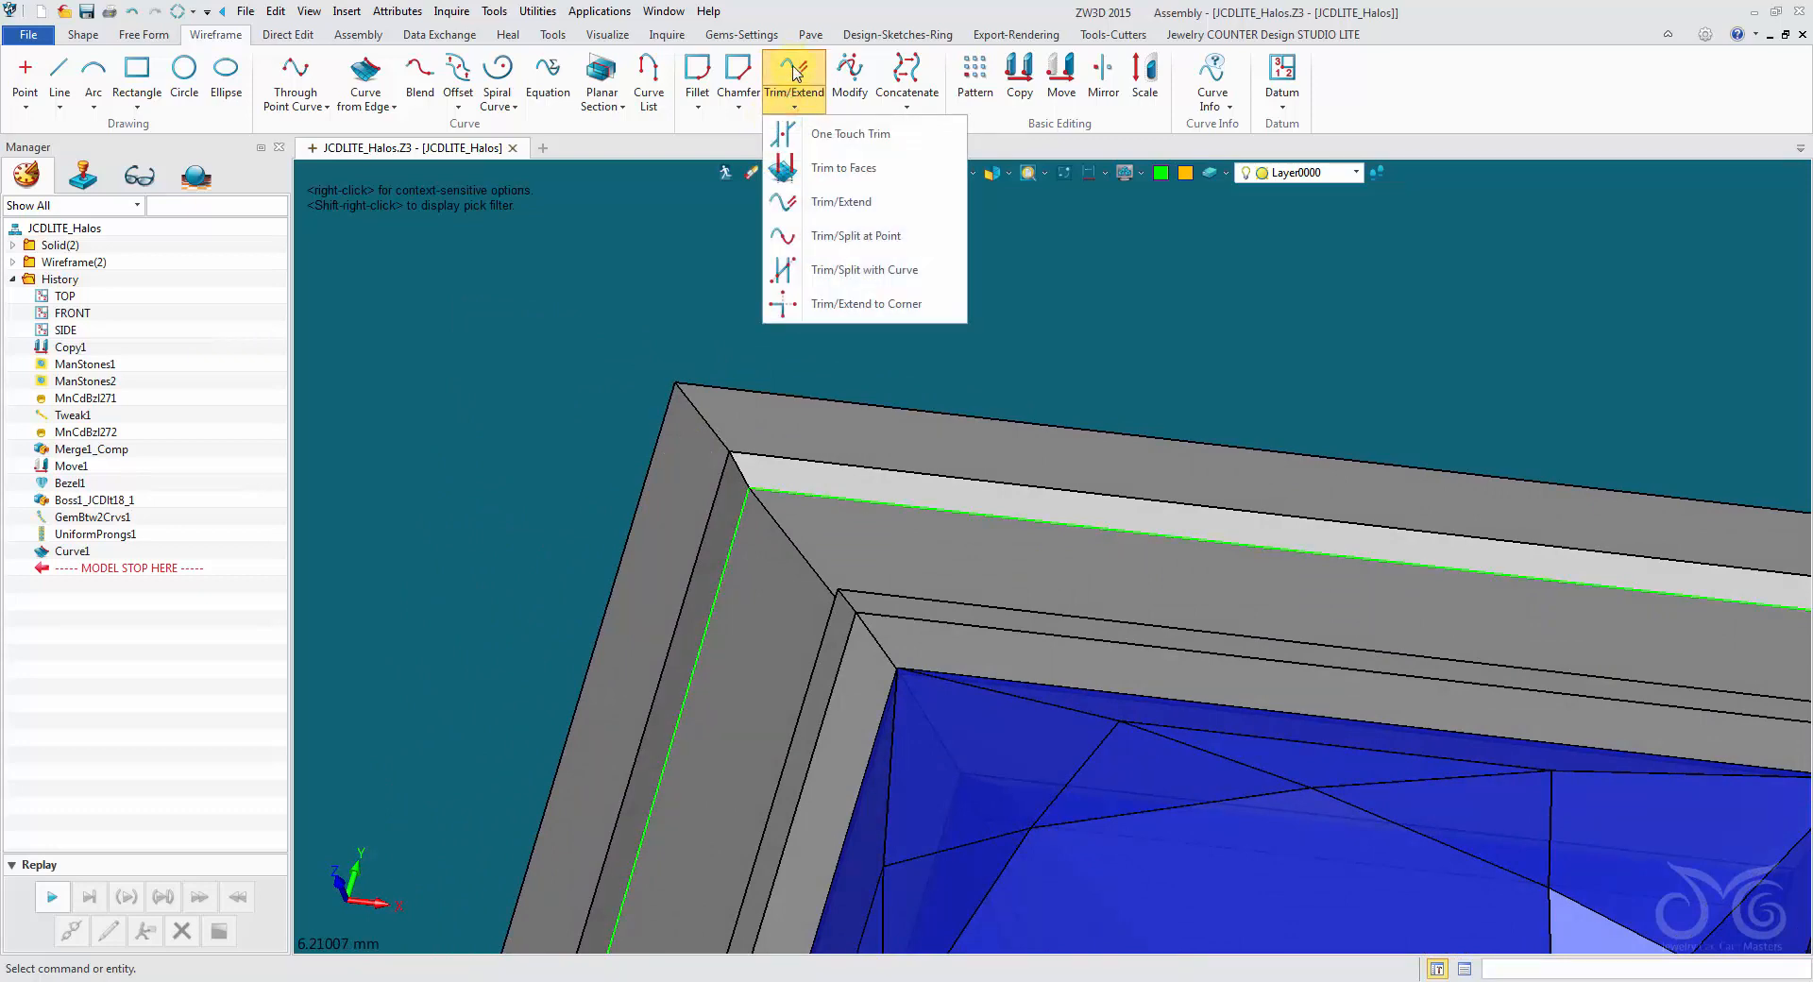
{"action": "left_click", "coordinate": [815, 198]}
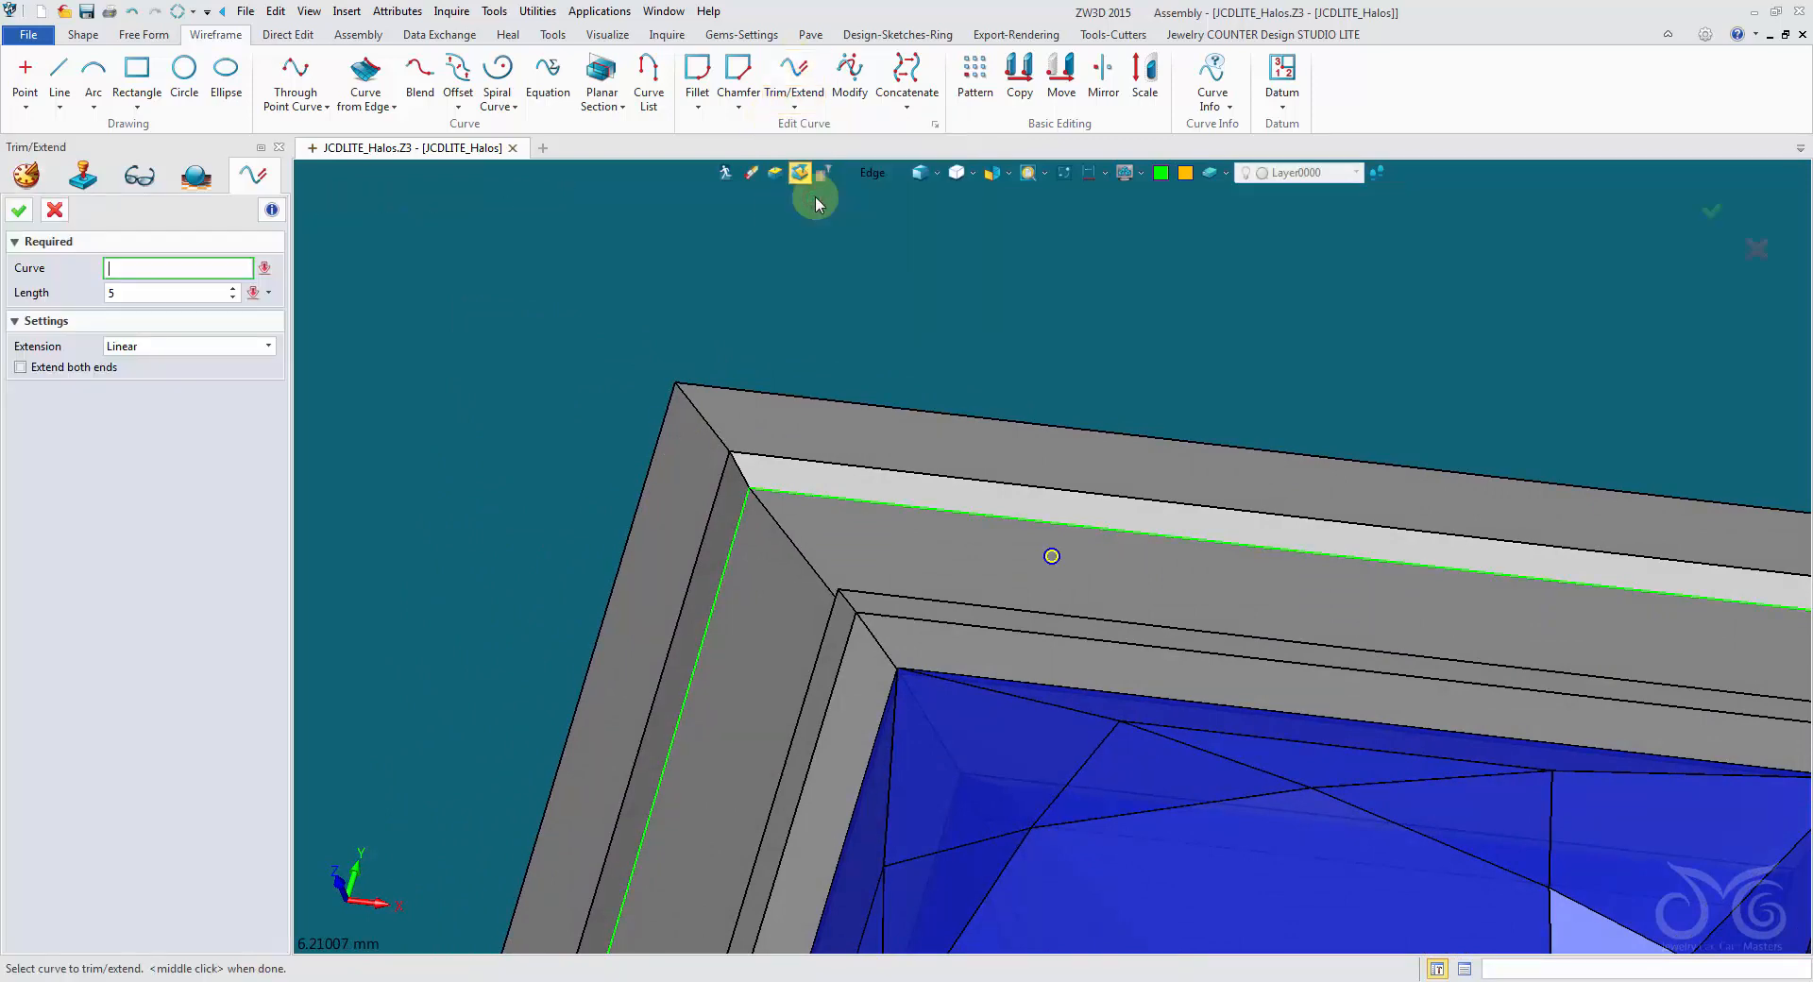
{"action": "mouse_move", "coordinate": [814, 196]}
{"action": "right_mouse_down"}
{"action": "mouse_move", "coordinate": [385, 173]}
{"action": "mouse_move", "coordinate": [806, 214]}
{"action": "right_mouse_up"}
{"action": "left_click", "coordinate": [869, 176]}
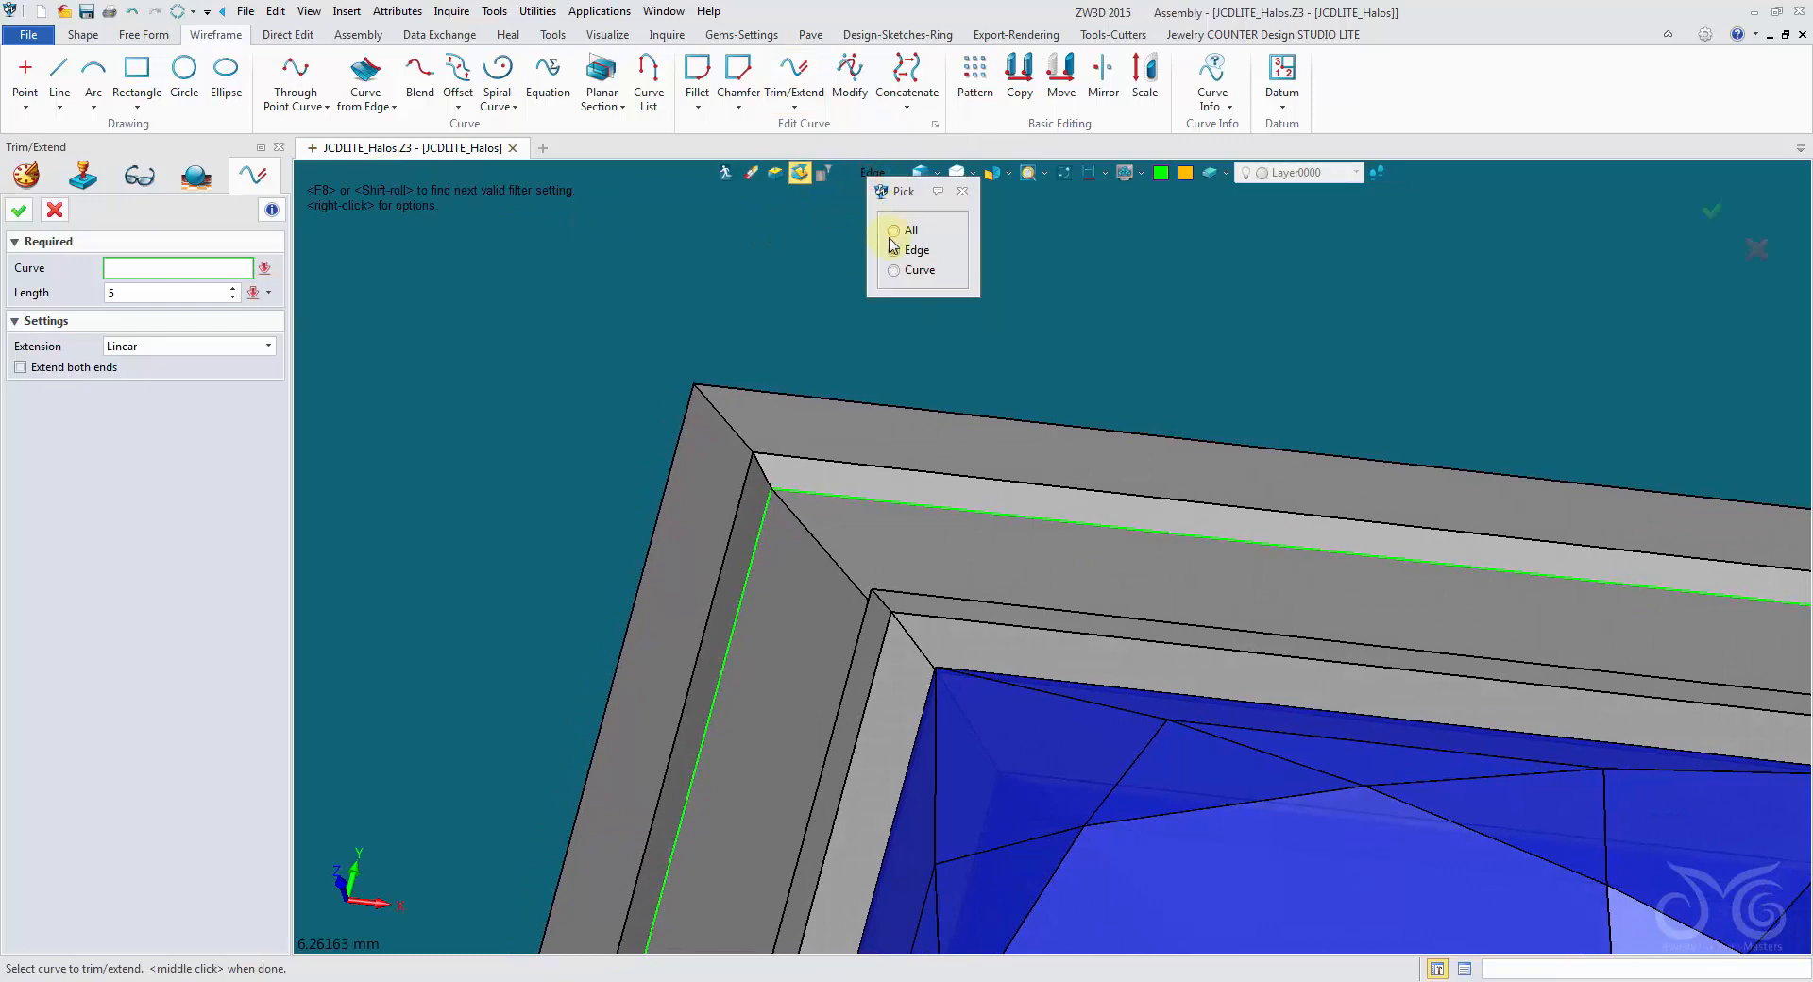
{"action": "left_click", "coordinate": [894, 271]}
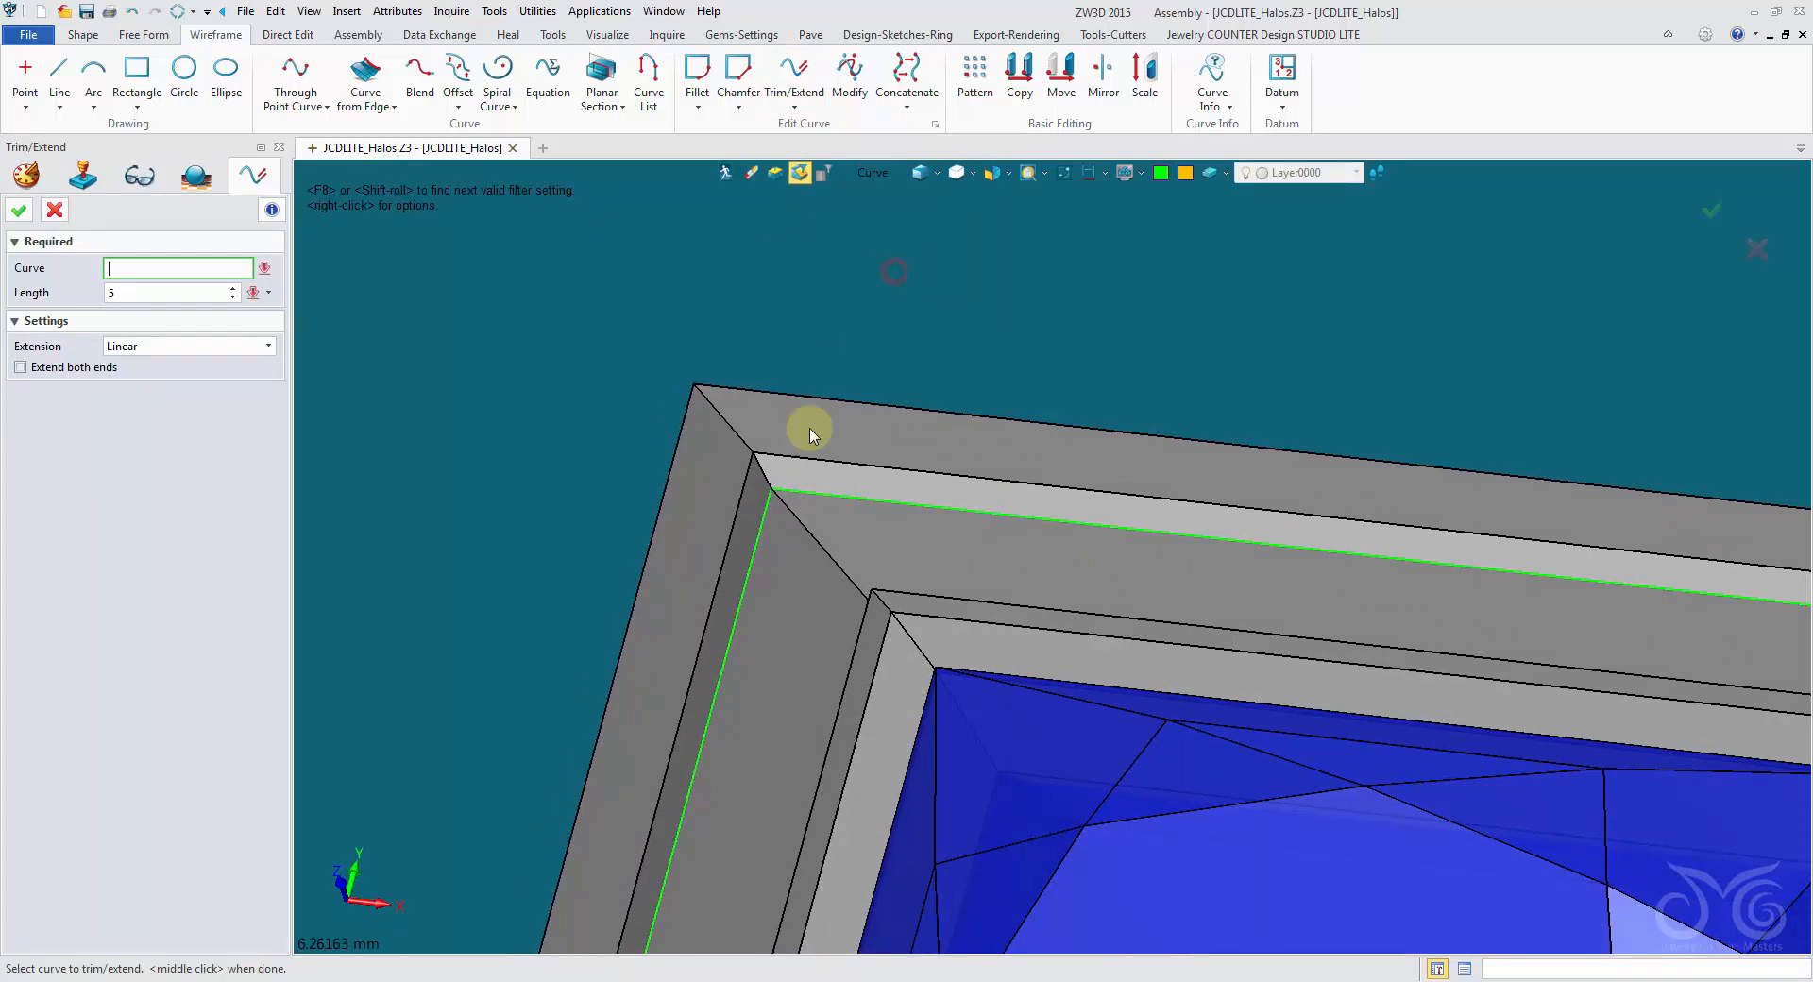
{"action": "left_click", "coordinate": [874, 501]}
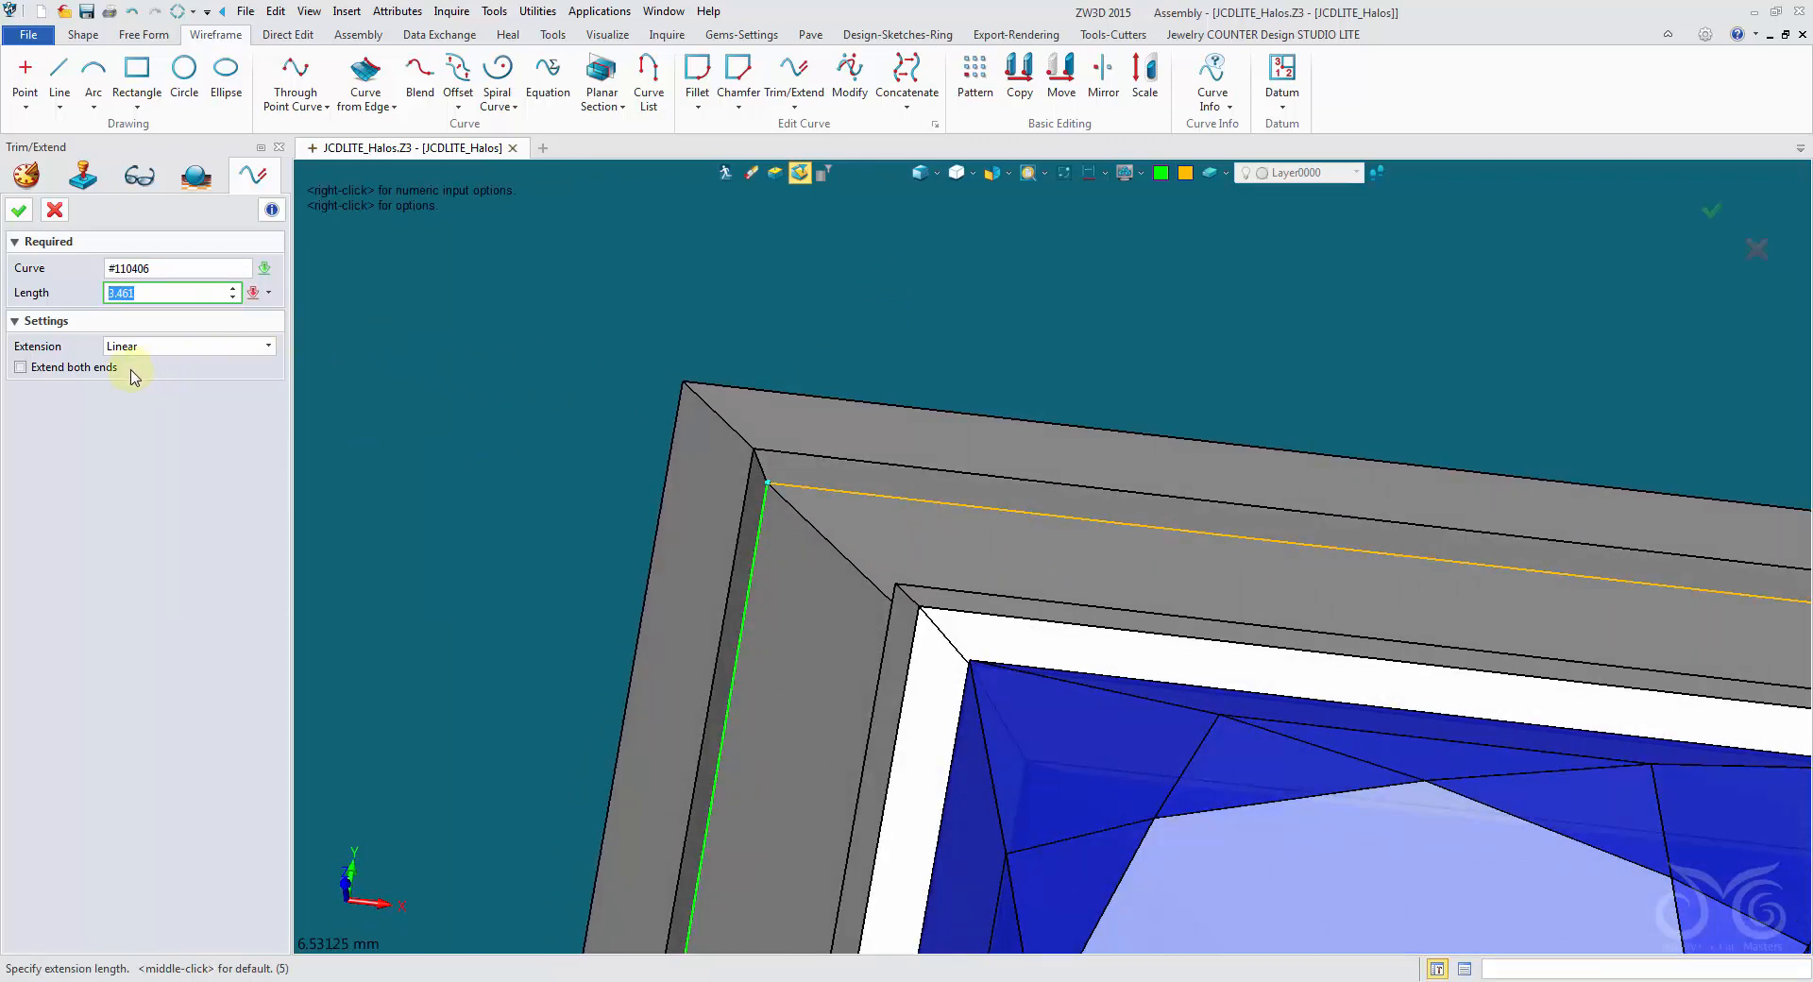
{"action": "scroll", "coordinate": [77, 375], "scroll_direction": "down", "scroll_amount": 2}
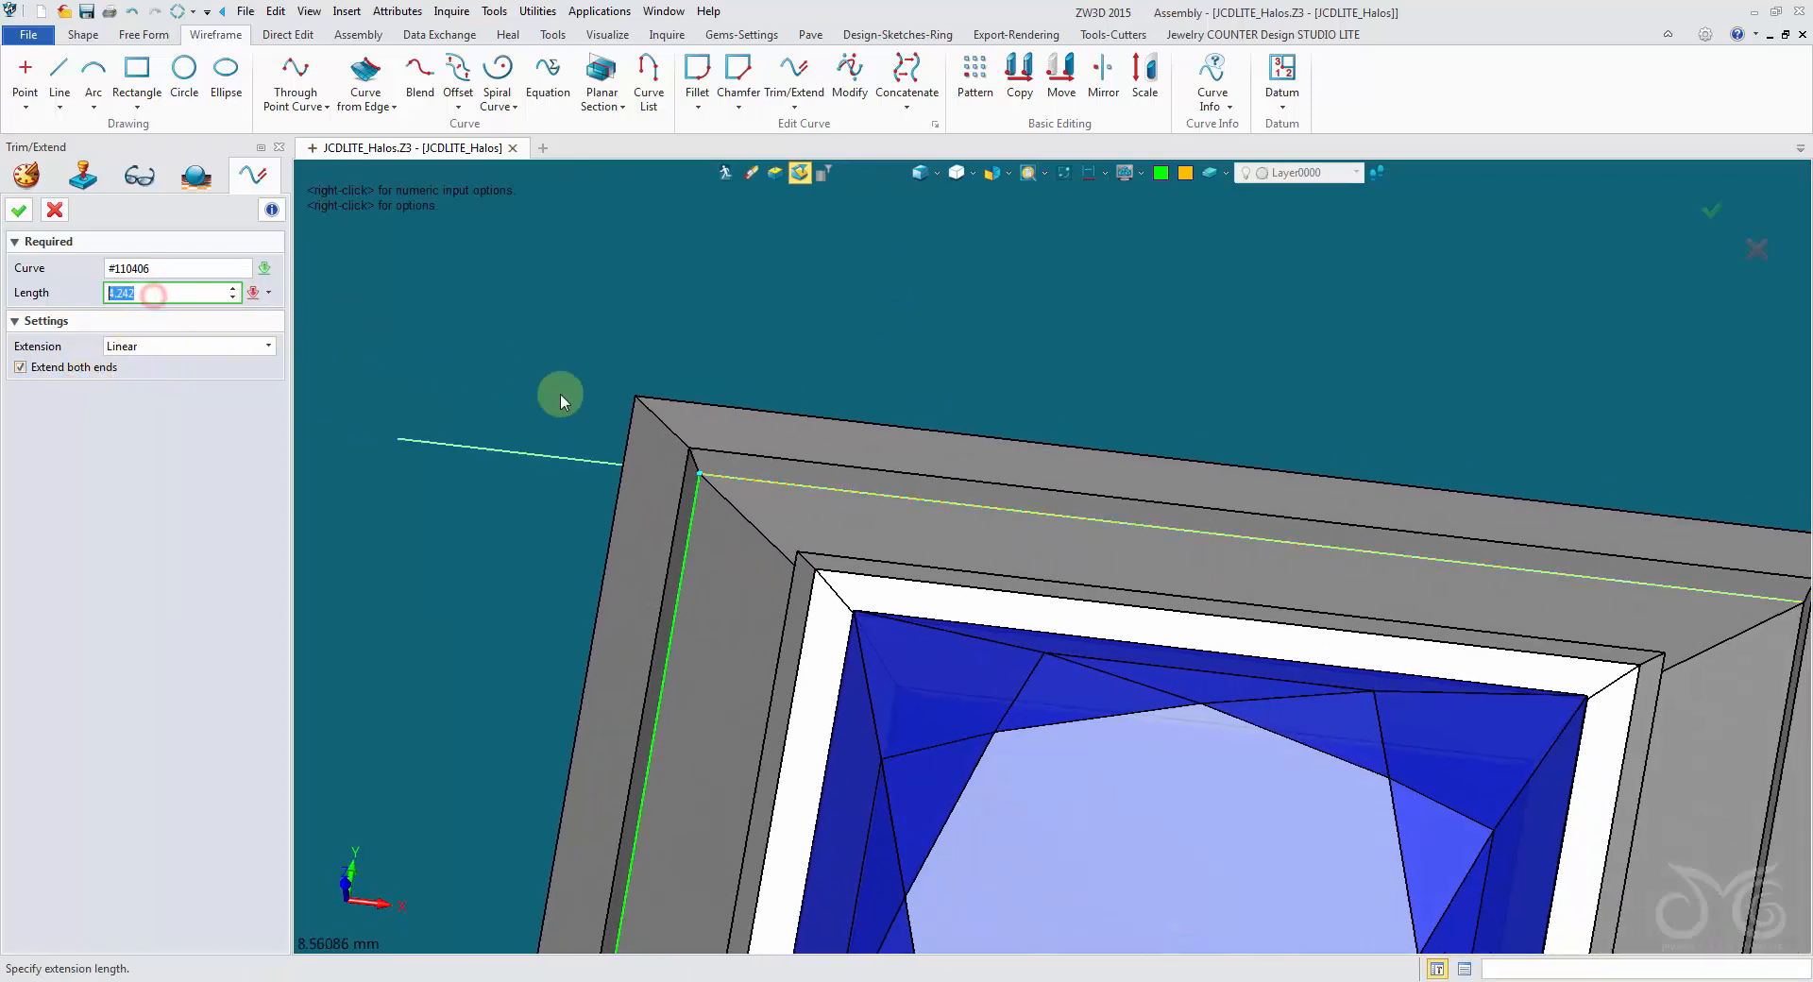
{"action": "left_click", "coordinate": [752, 482]}
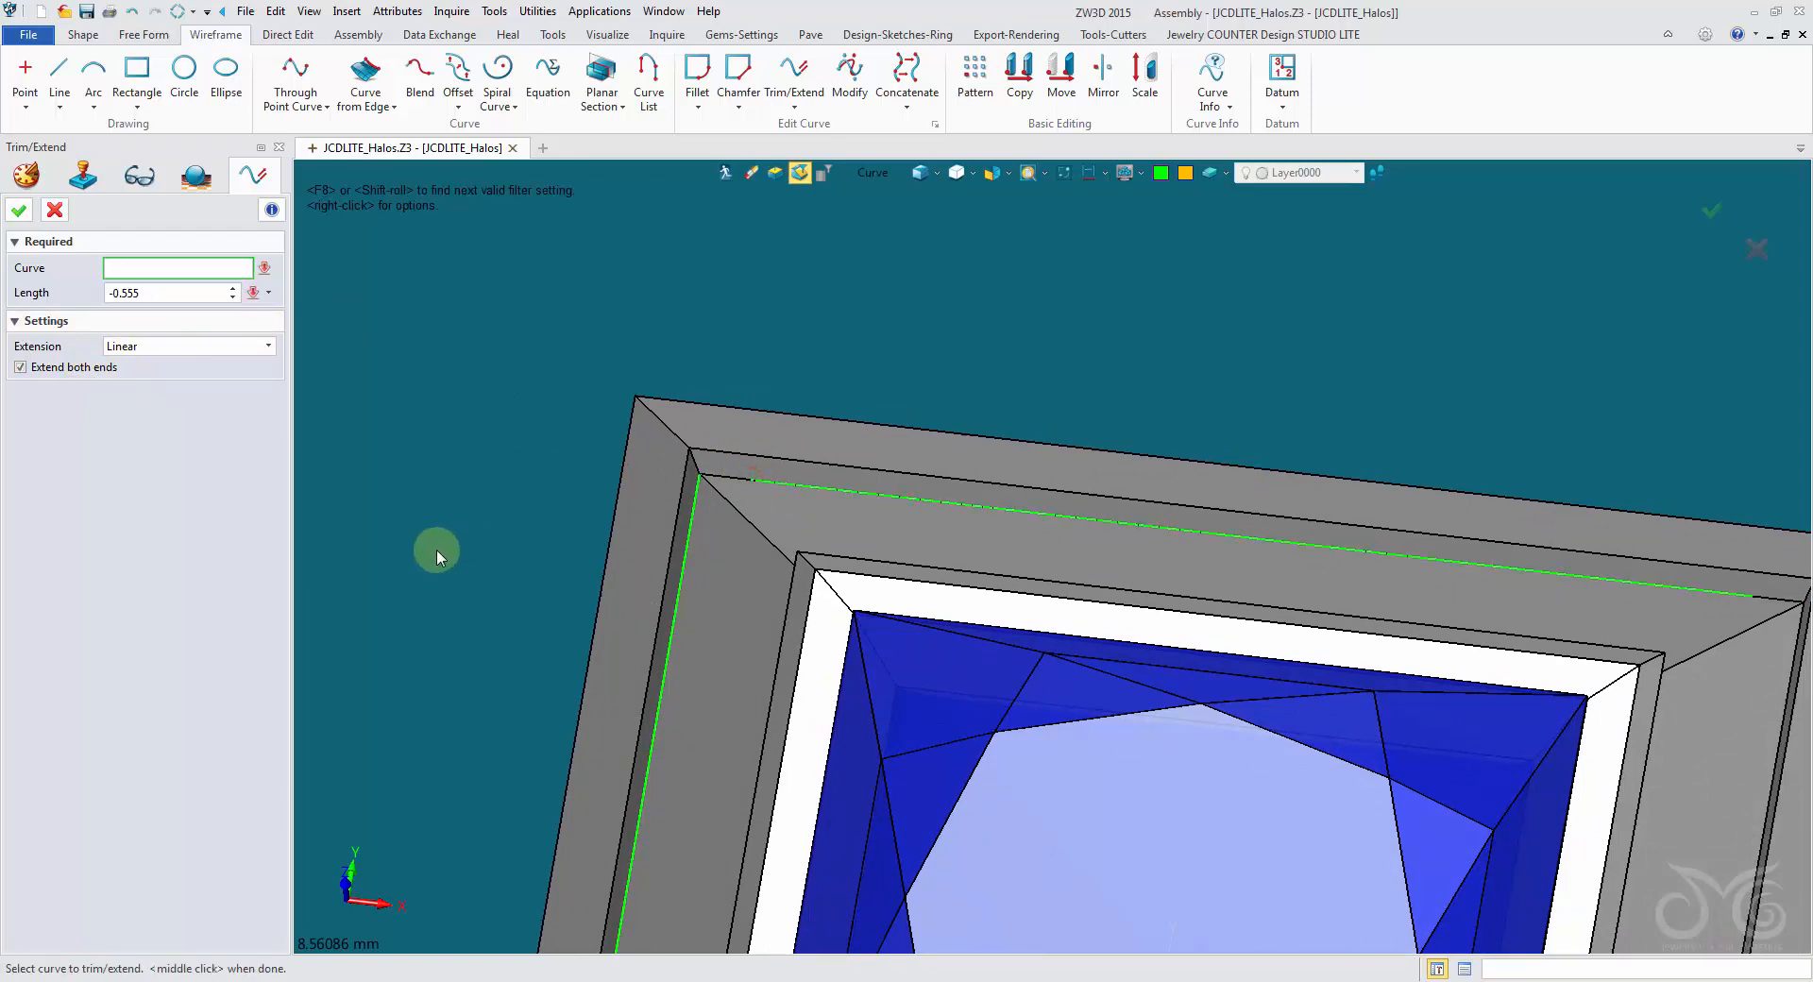
- Trim the green curve on the halo's left channel edge at both ends with the same -0.555 mm length, and leave the command
{"action": "right_click_drag", "start_coordinate": [436, 550], "coordinate": [534, 486]}
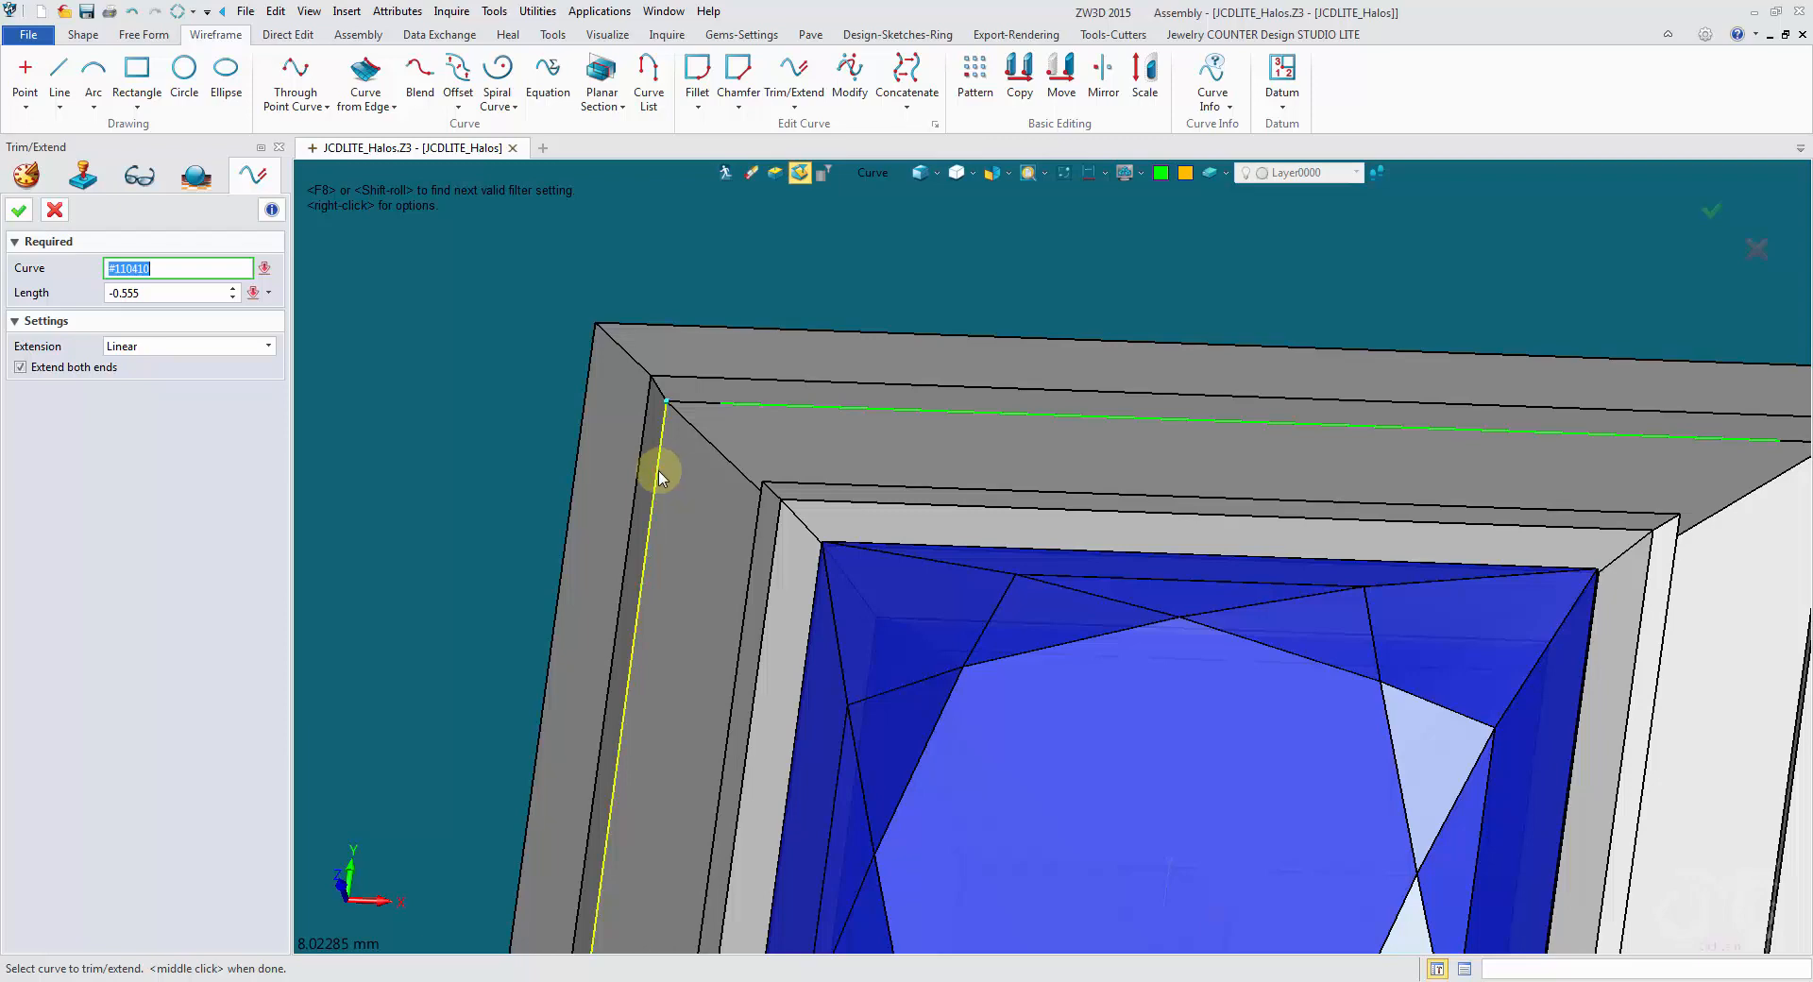
{"action": "left_click", "coordinate": [658, 477]}
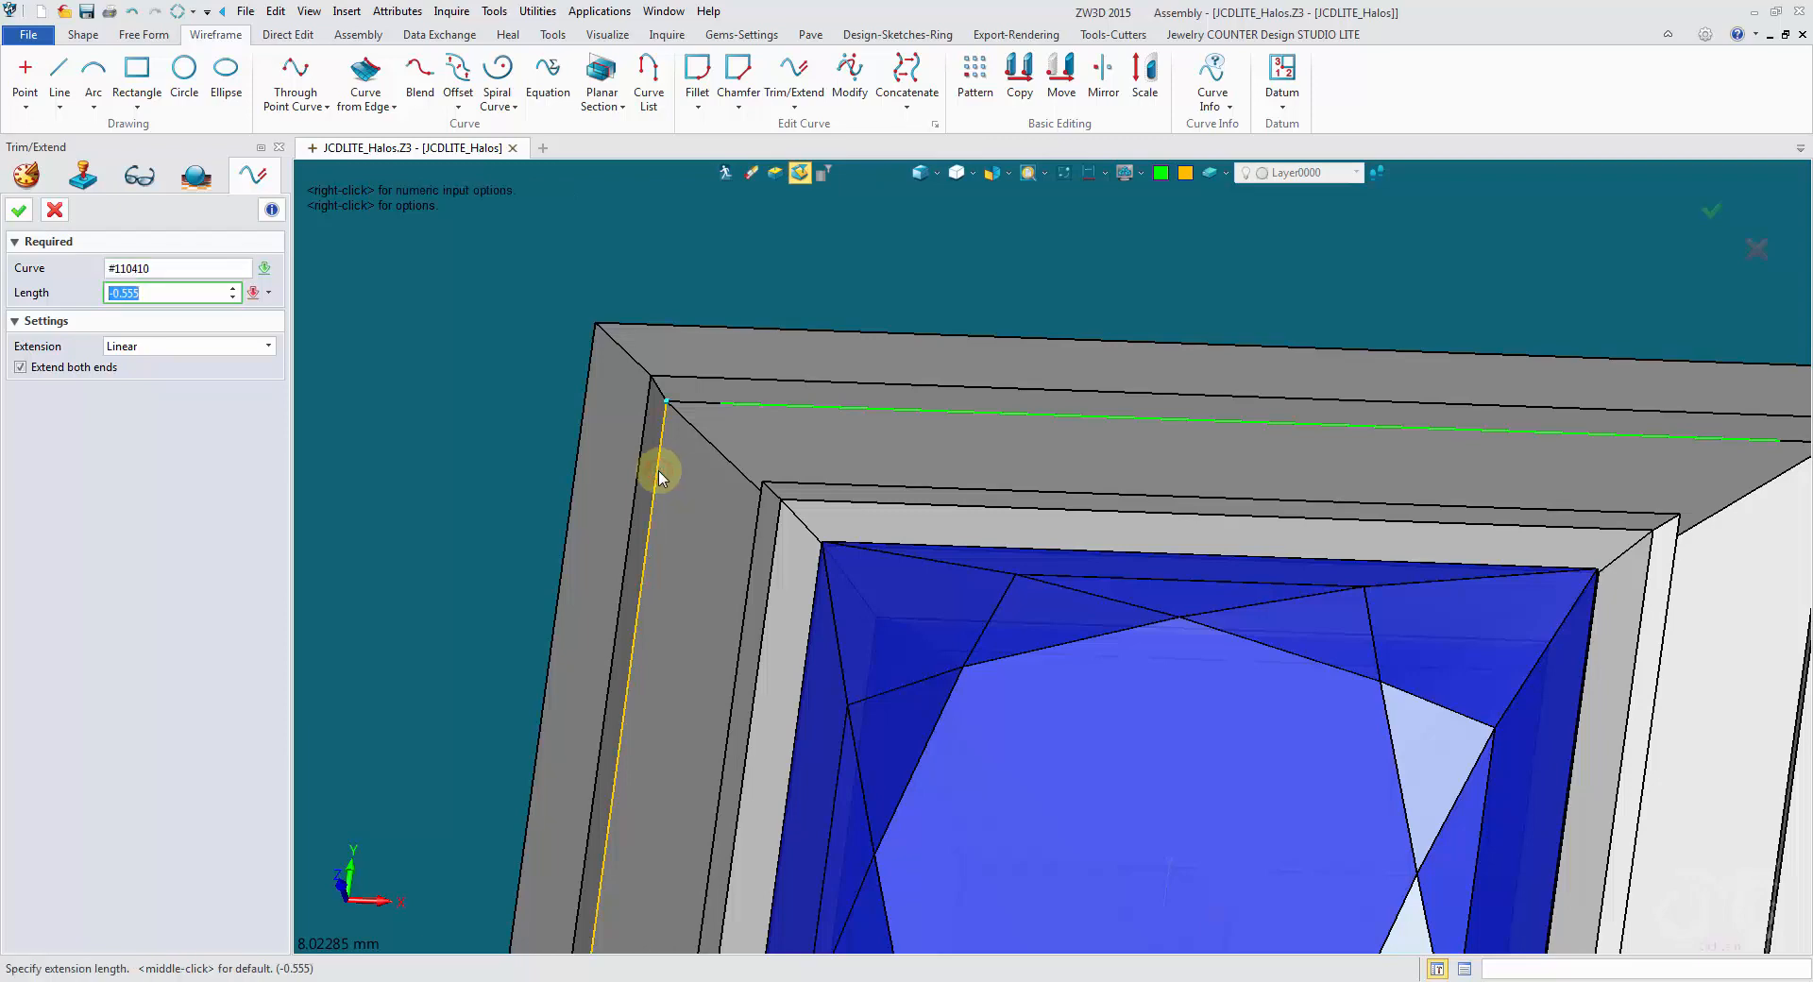
{"action": "middle_click", "coordinate": [658, 476]}
{"action": "right_click_drag", "start_coordinate": [653, 469], "coordinate": [512, 213]}
{"action": "scroll", "coordinate": [180, 306], "scroll_direction": "down", "scroll_amount": 3}
{"action": "left_click", "coordinate": [57, 212]}
{"action": "scroll", "coordinate": [417, 270], "scroll_direction": "up", "scroll_amount": 3}
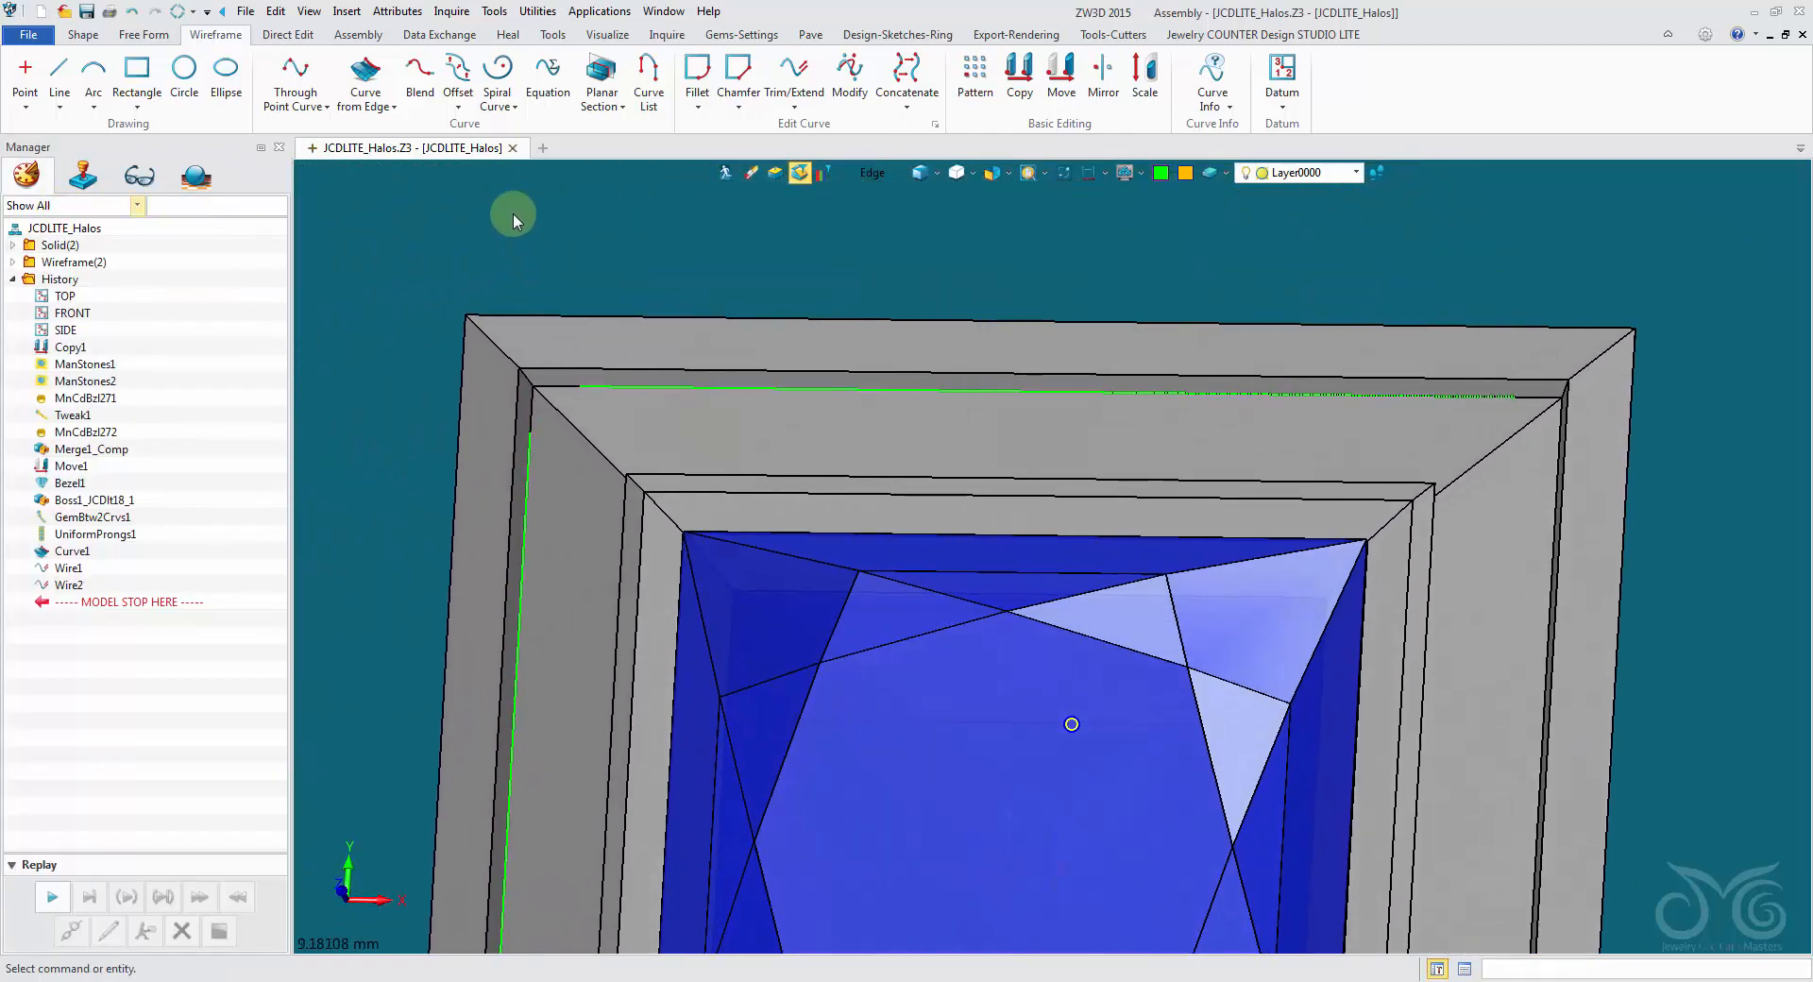
- Start Gem btw. 2 Curves, dismiss the Material window and select the trimmed upper curve as Curve A
{"action": "left_click", "coordinate": [760, 38]}
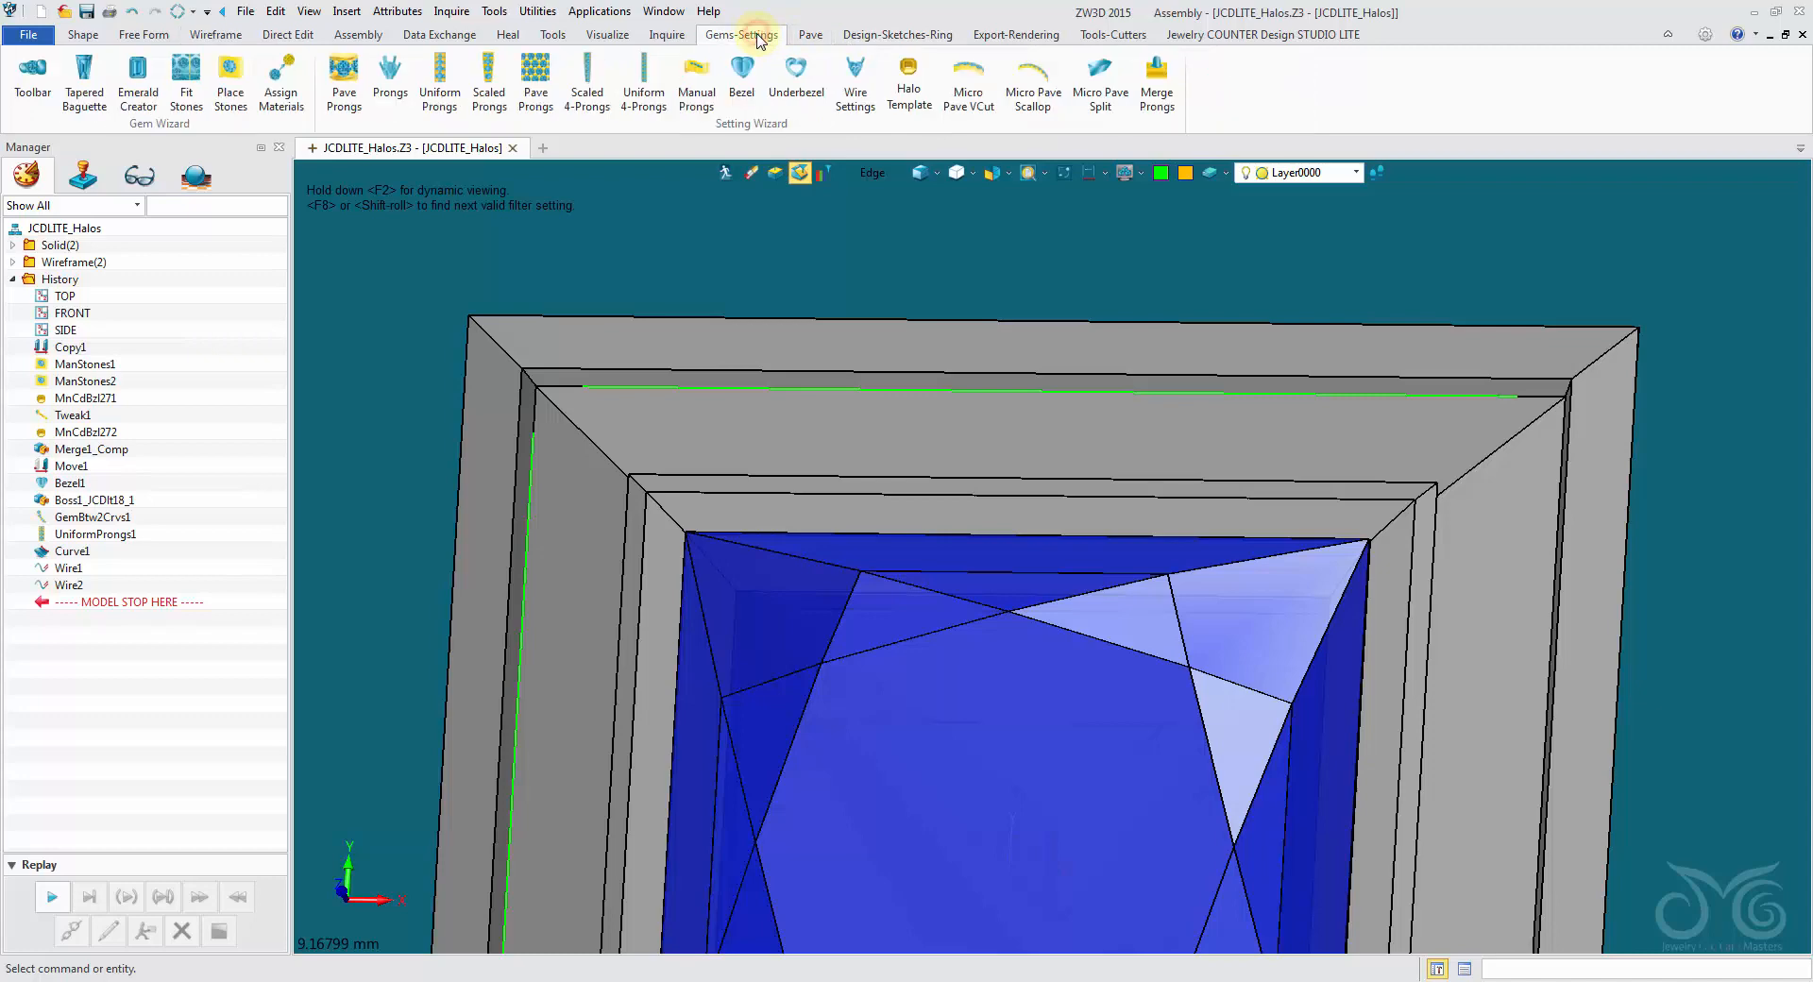
{"action": "left_click", "coordinate": [807, 38]}
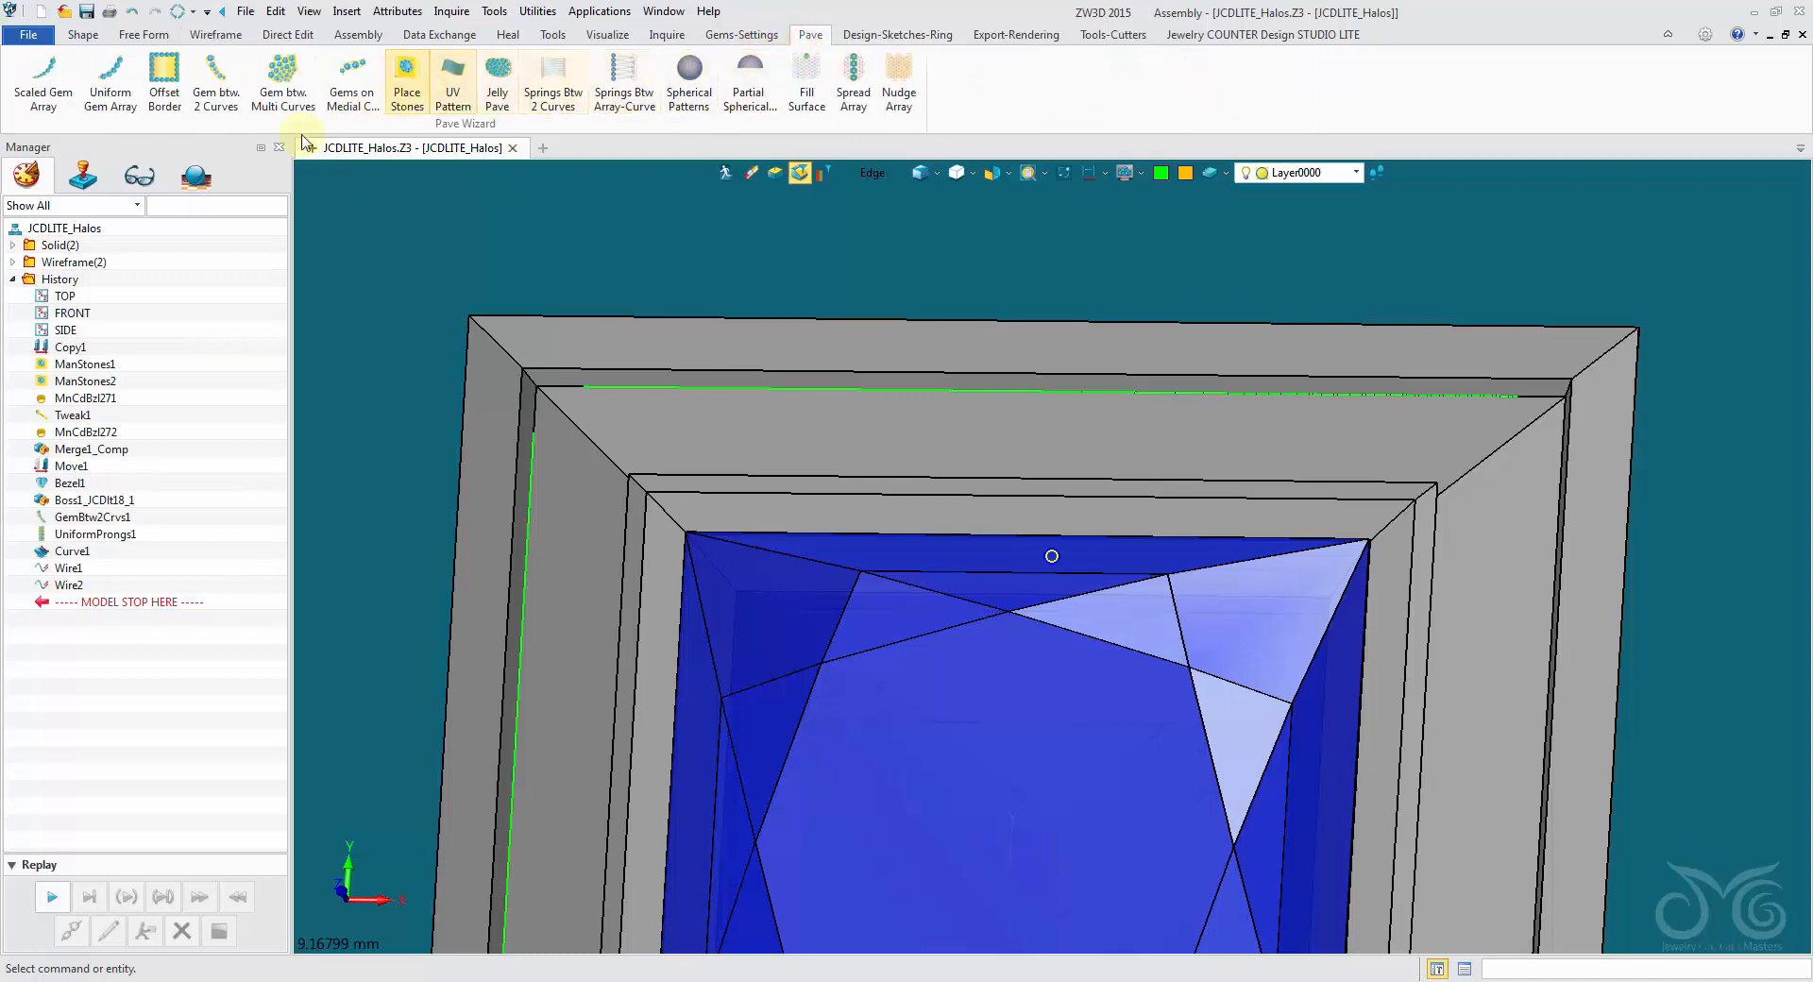
{"action": "left_click", "coordinate": [216, 80]}
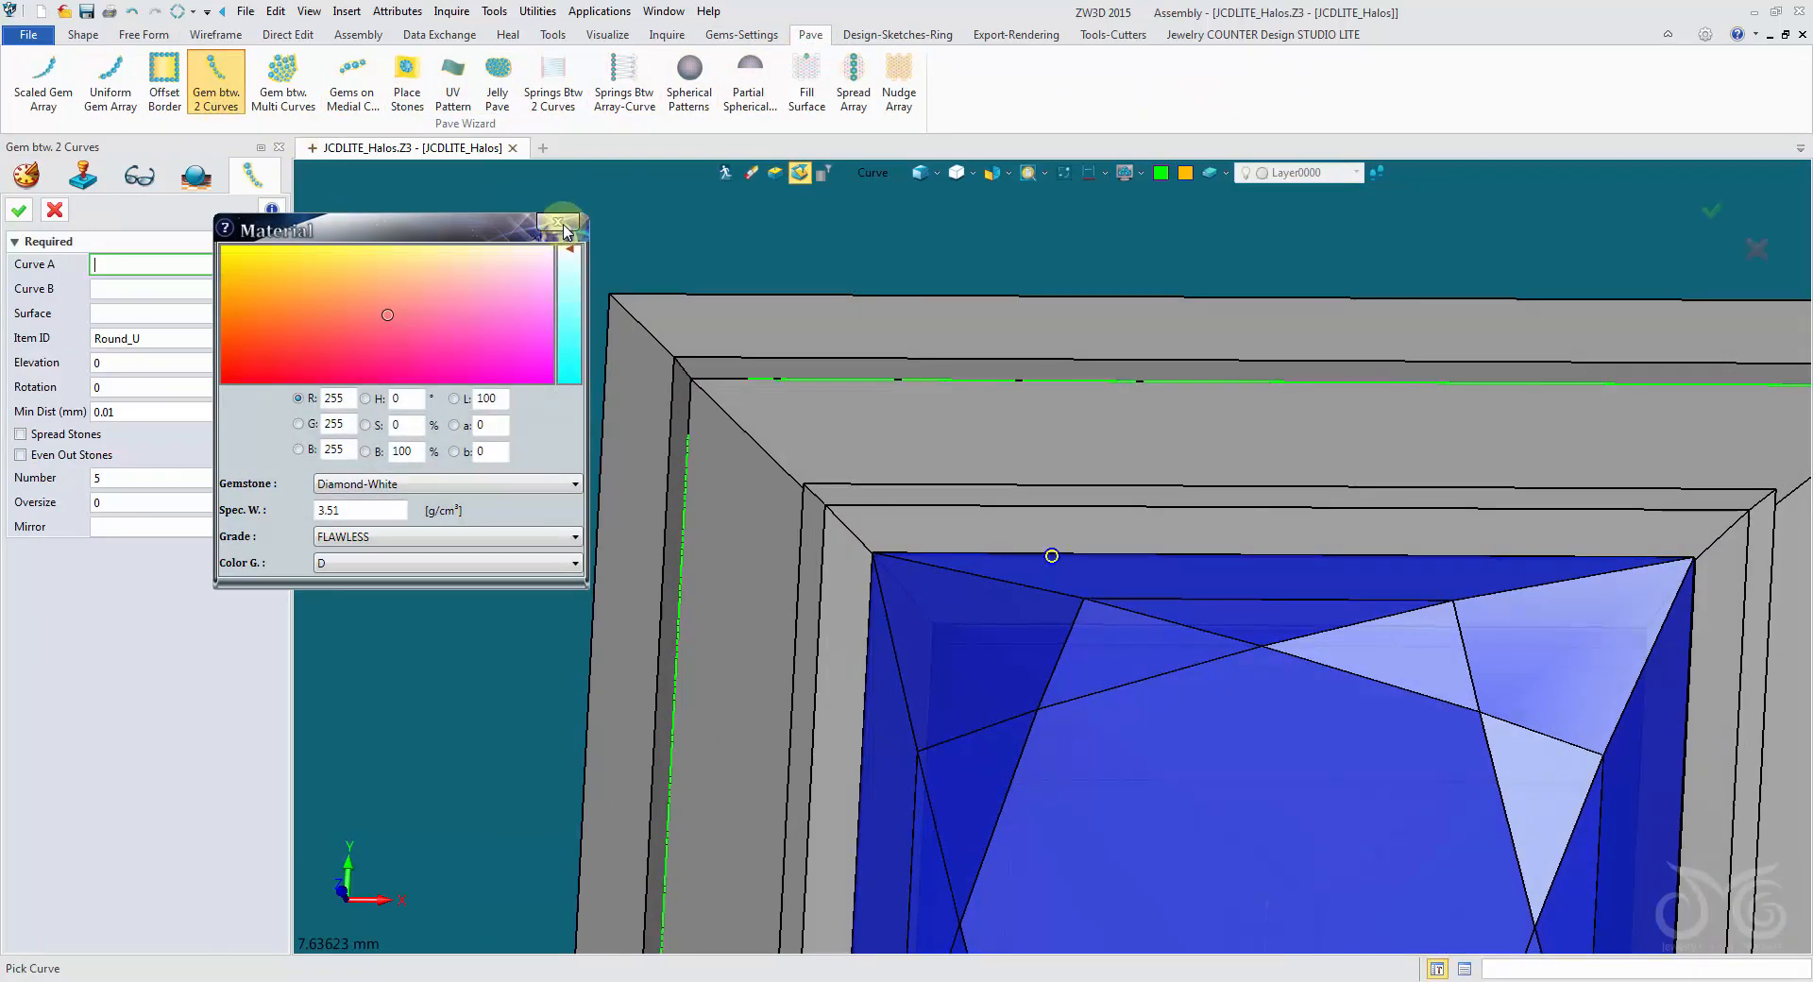
{"action": "left_click", "coordinate": [560, 224]}
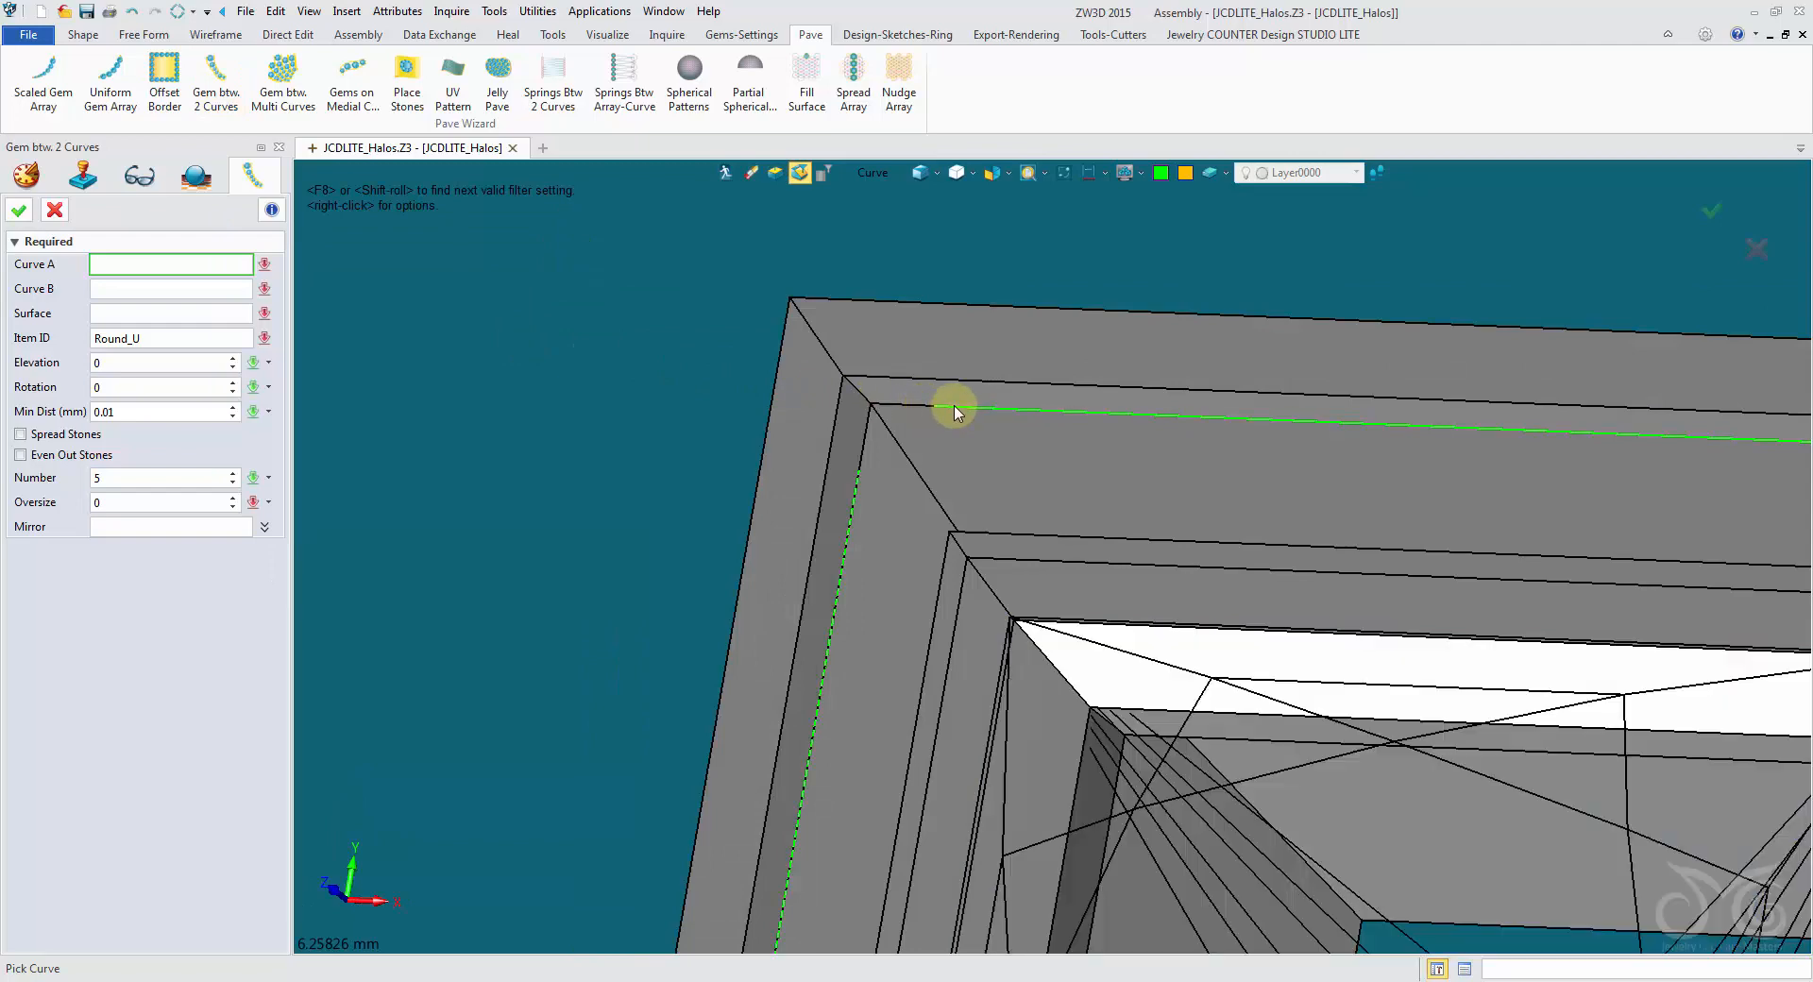
{"action": "left_click", "coordinate": [956, 415]}
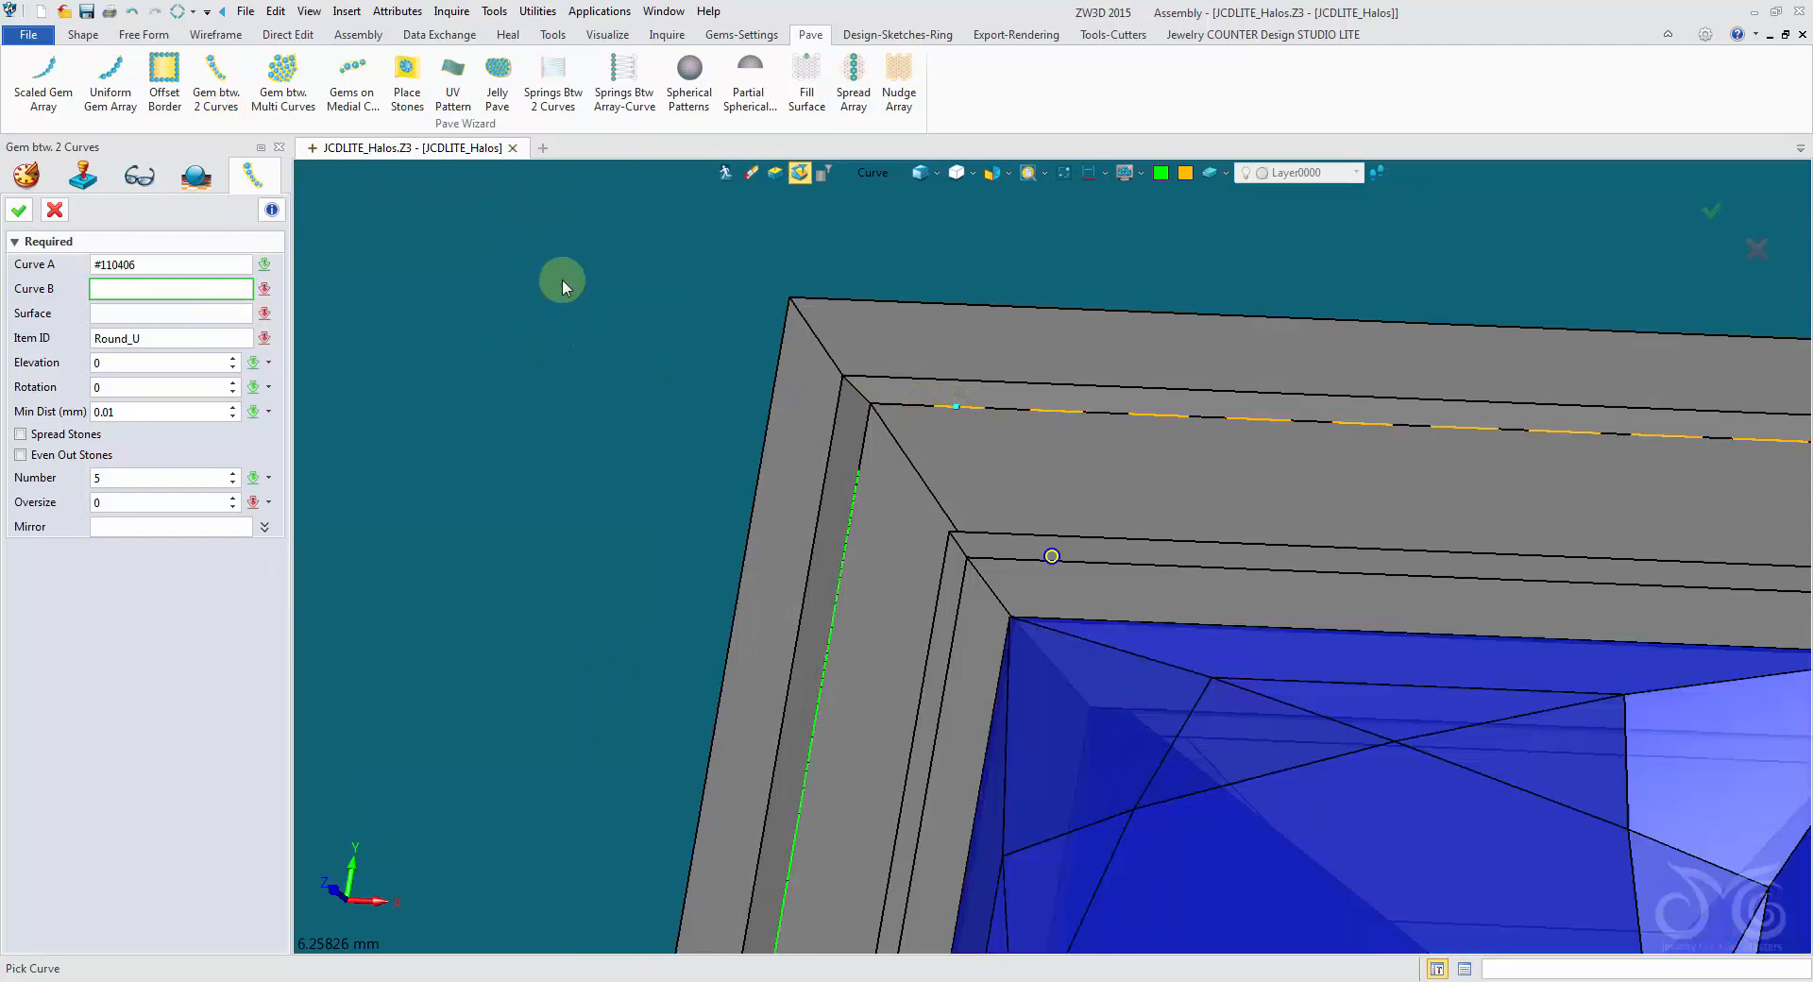
- Select the upper channel's inner edge as Curve B and the channel floor face as the surface for the gem row
{"action": "middle_click_drag", "start_coordinate": [563, 279], "coordinate": [854, 203]}
{"action": "left_click", "coordinate": [870, 174]}
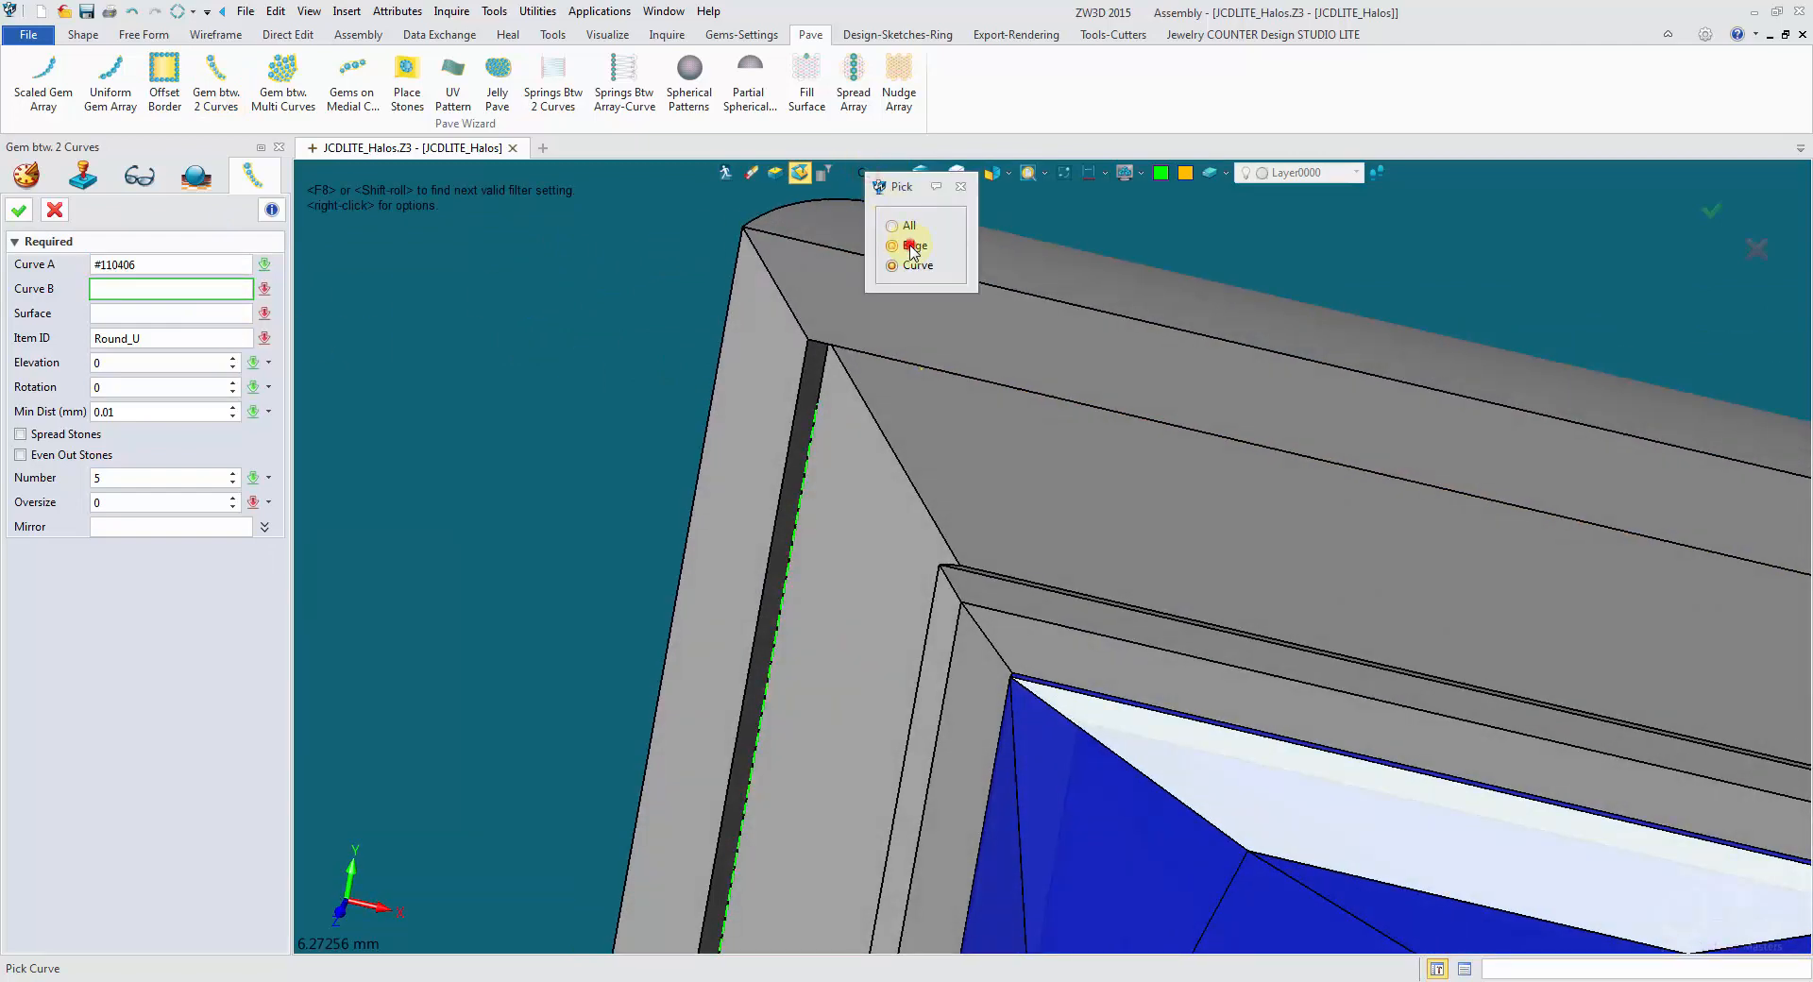
{"action": "left_click", "coordinate": [912, 248]}
{"action": "left_click", "coordinate": [997, 593]}
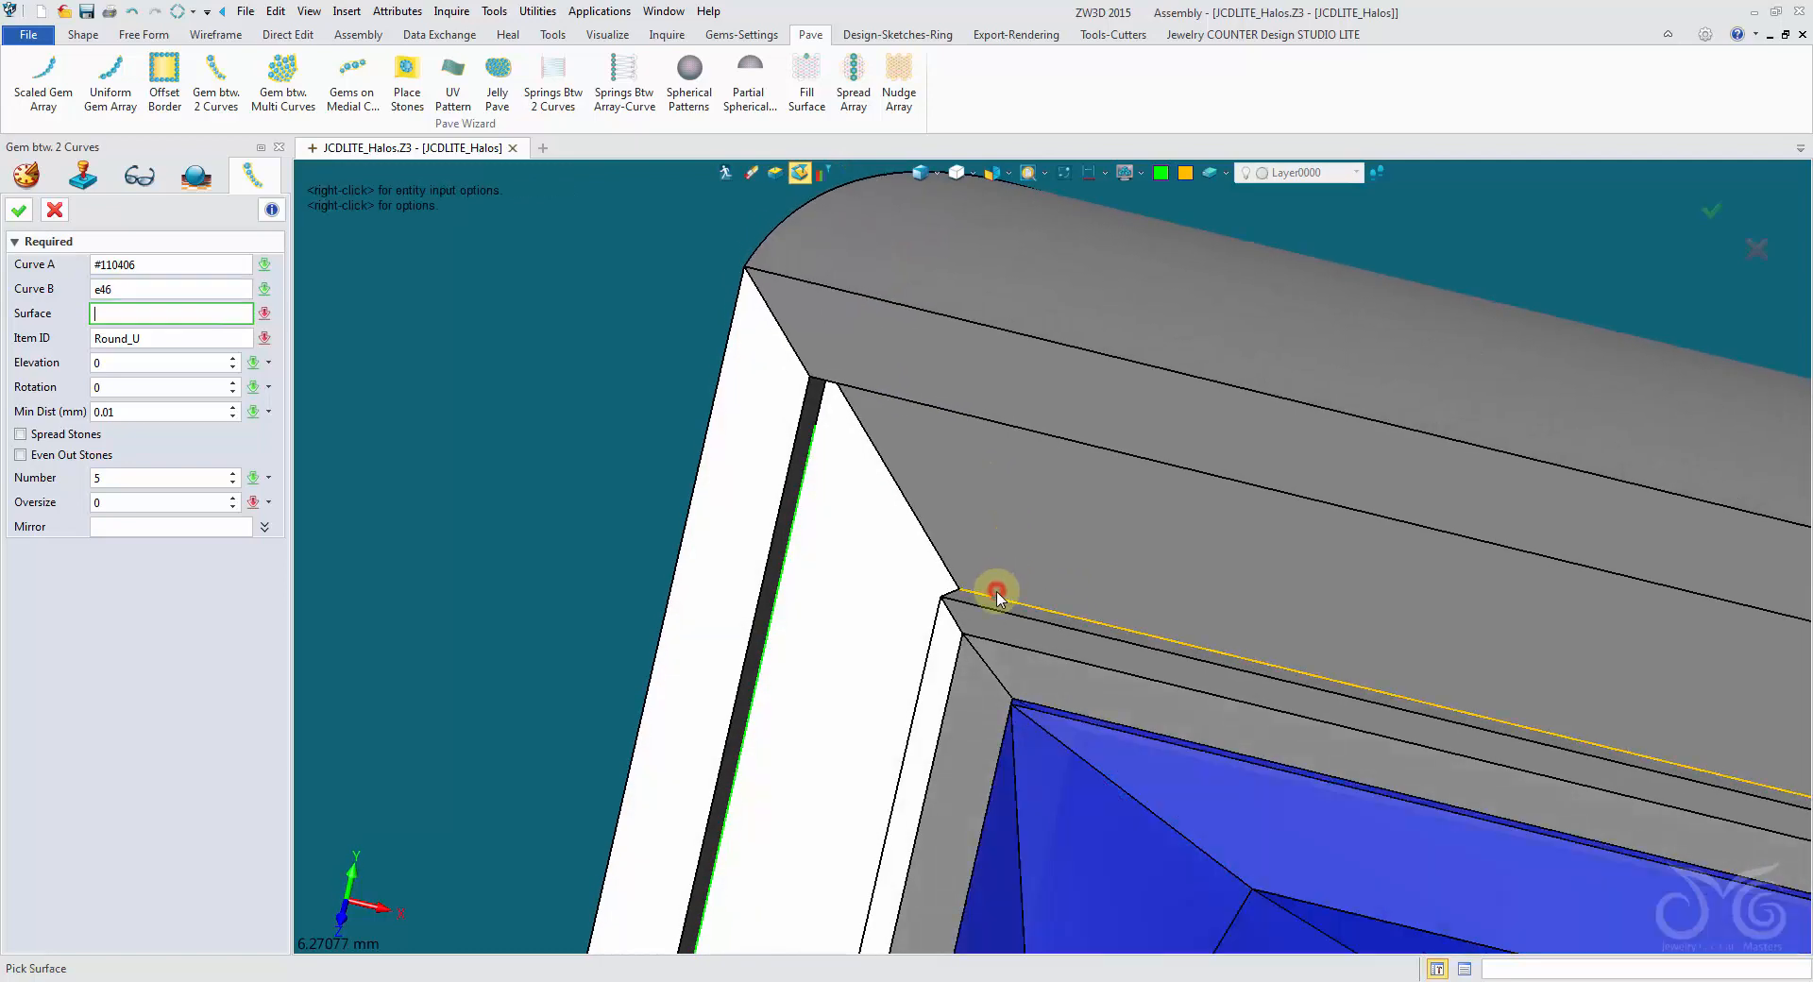
{"action": "middle_click_drag", "start_coordinate": [996, 593], "coordinate": [727, 425]}
{"action": "left_click", "coordinate": [984, 477]}
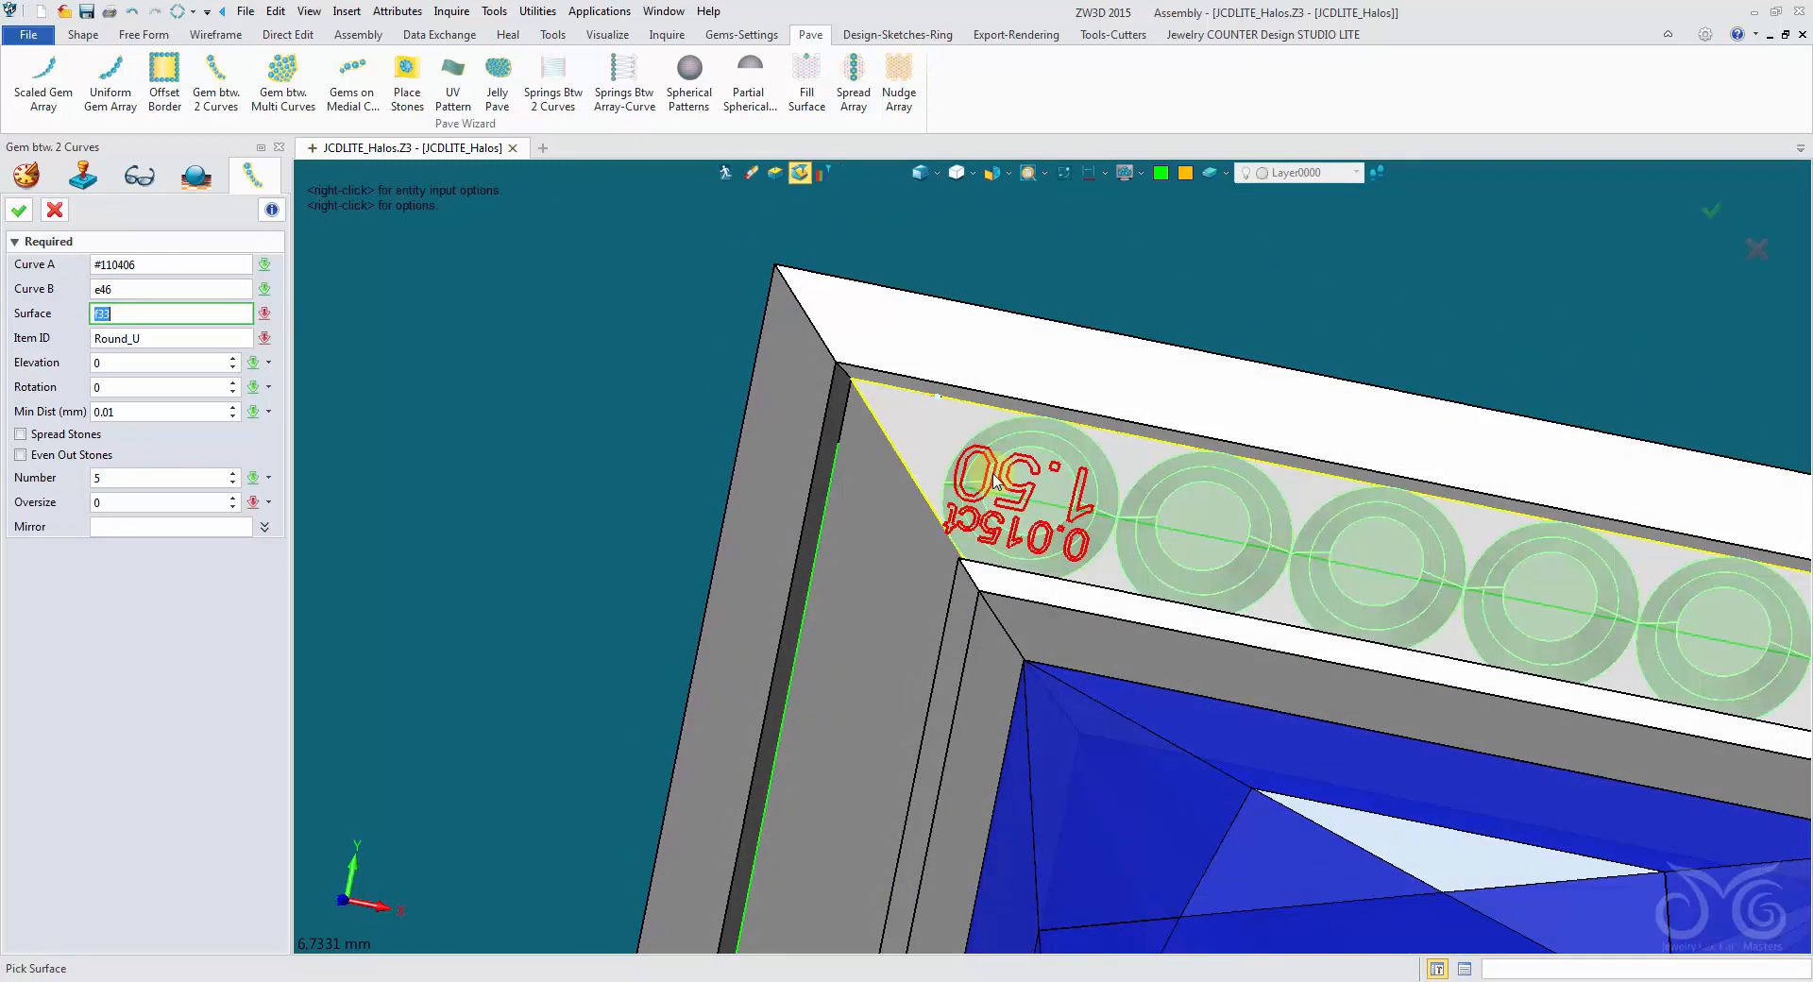
{"action": "middle_click_drag", "start_coordinate": [984, 477], "coordinate": [916, 472]}
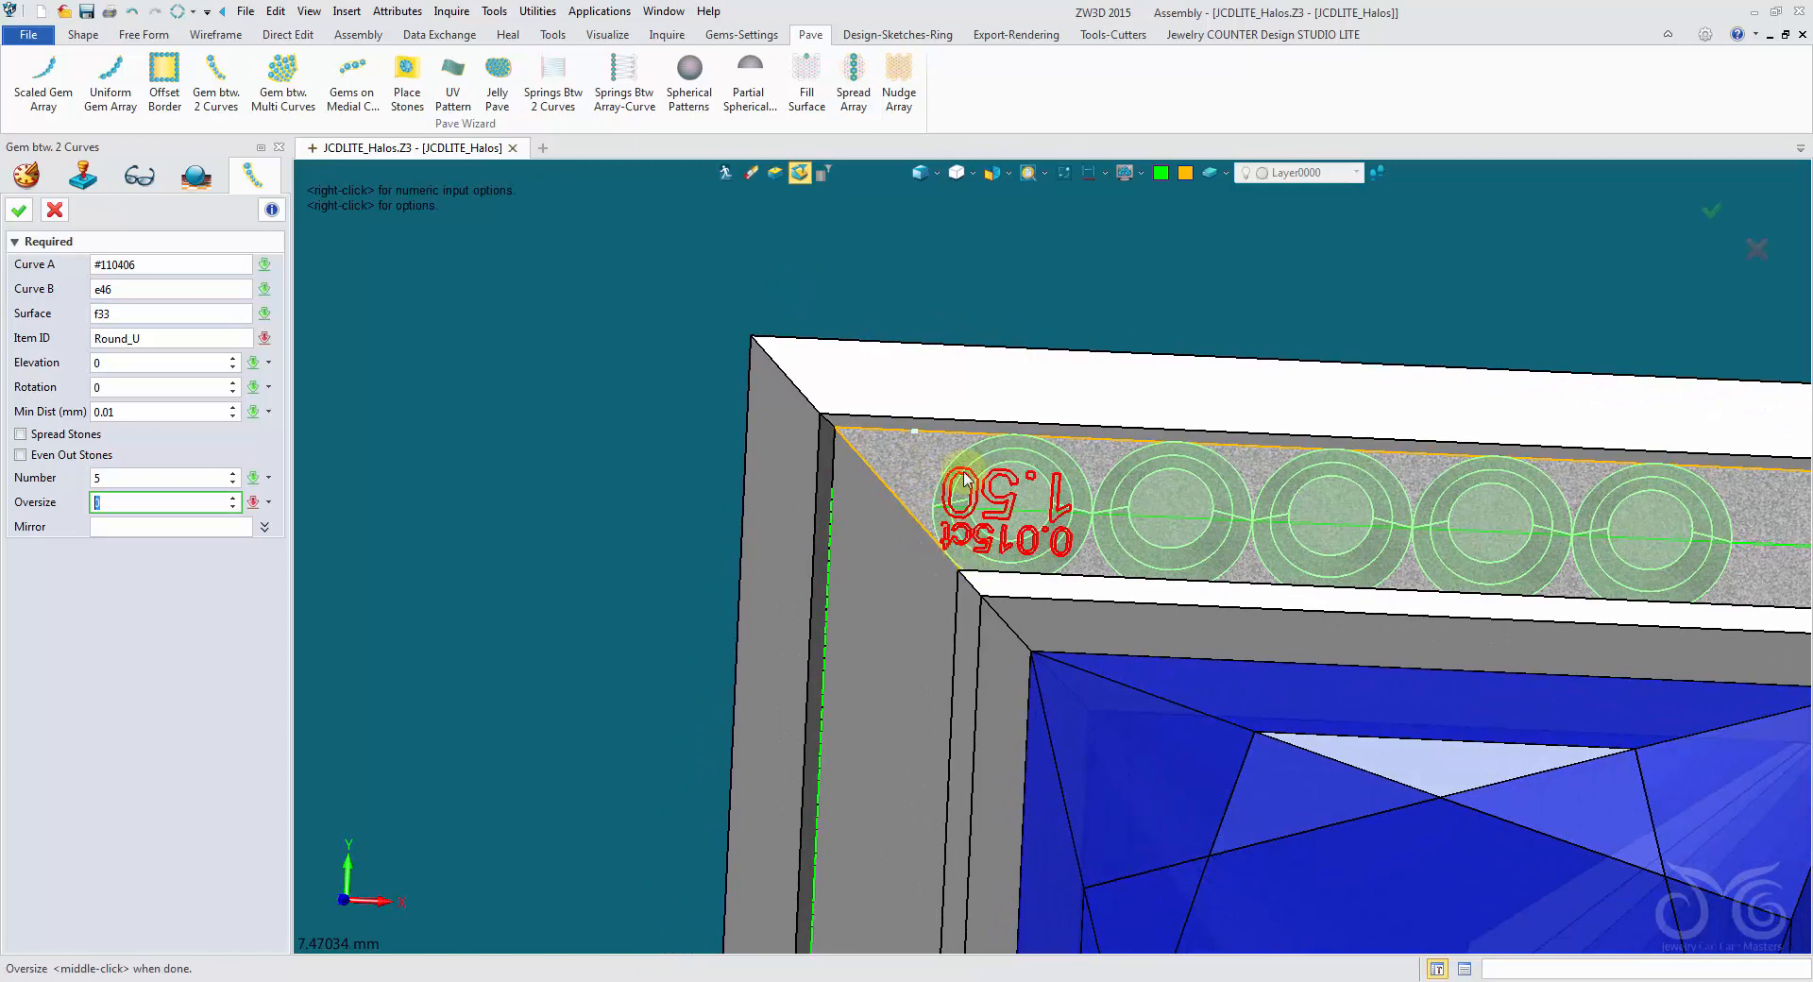
- Set the number of gems in the row to 7 and enable Spread Stones and Even Out Stones
{"action": "scroll", "coordinate": [967, 527], "scroll_direction": "down", "scroll_amount": 4}
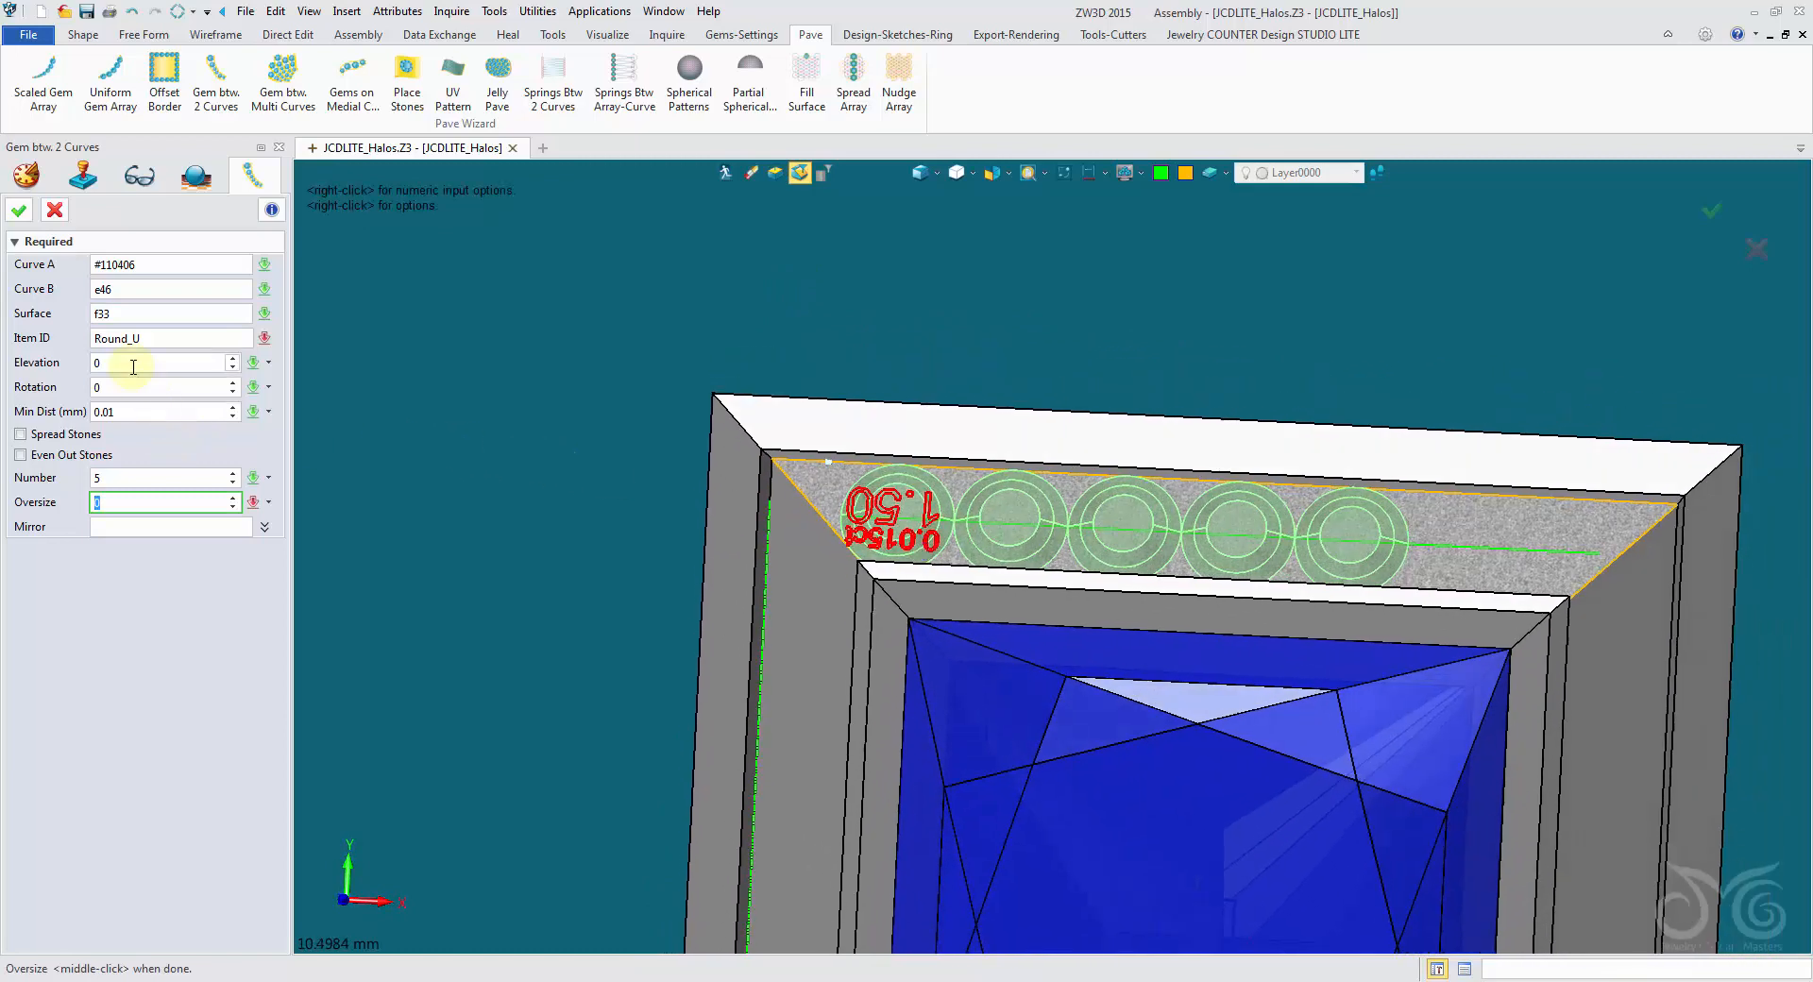
{"action": "left_click", "coordinate": [119, 477]}
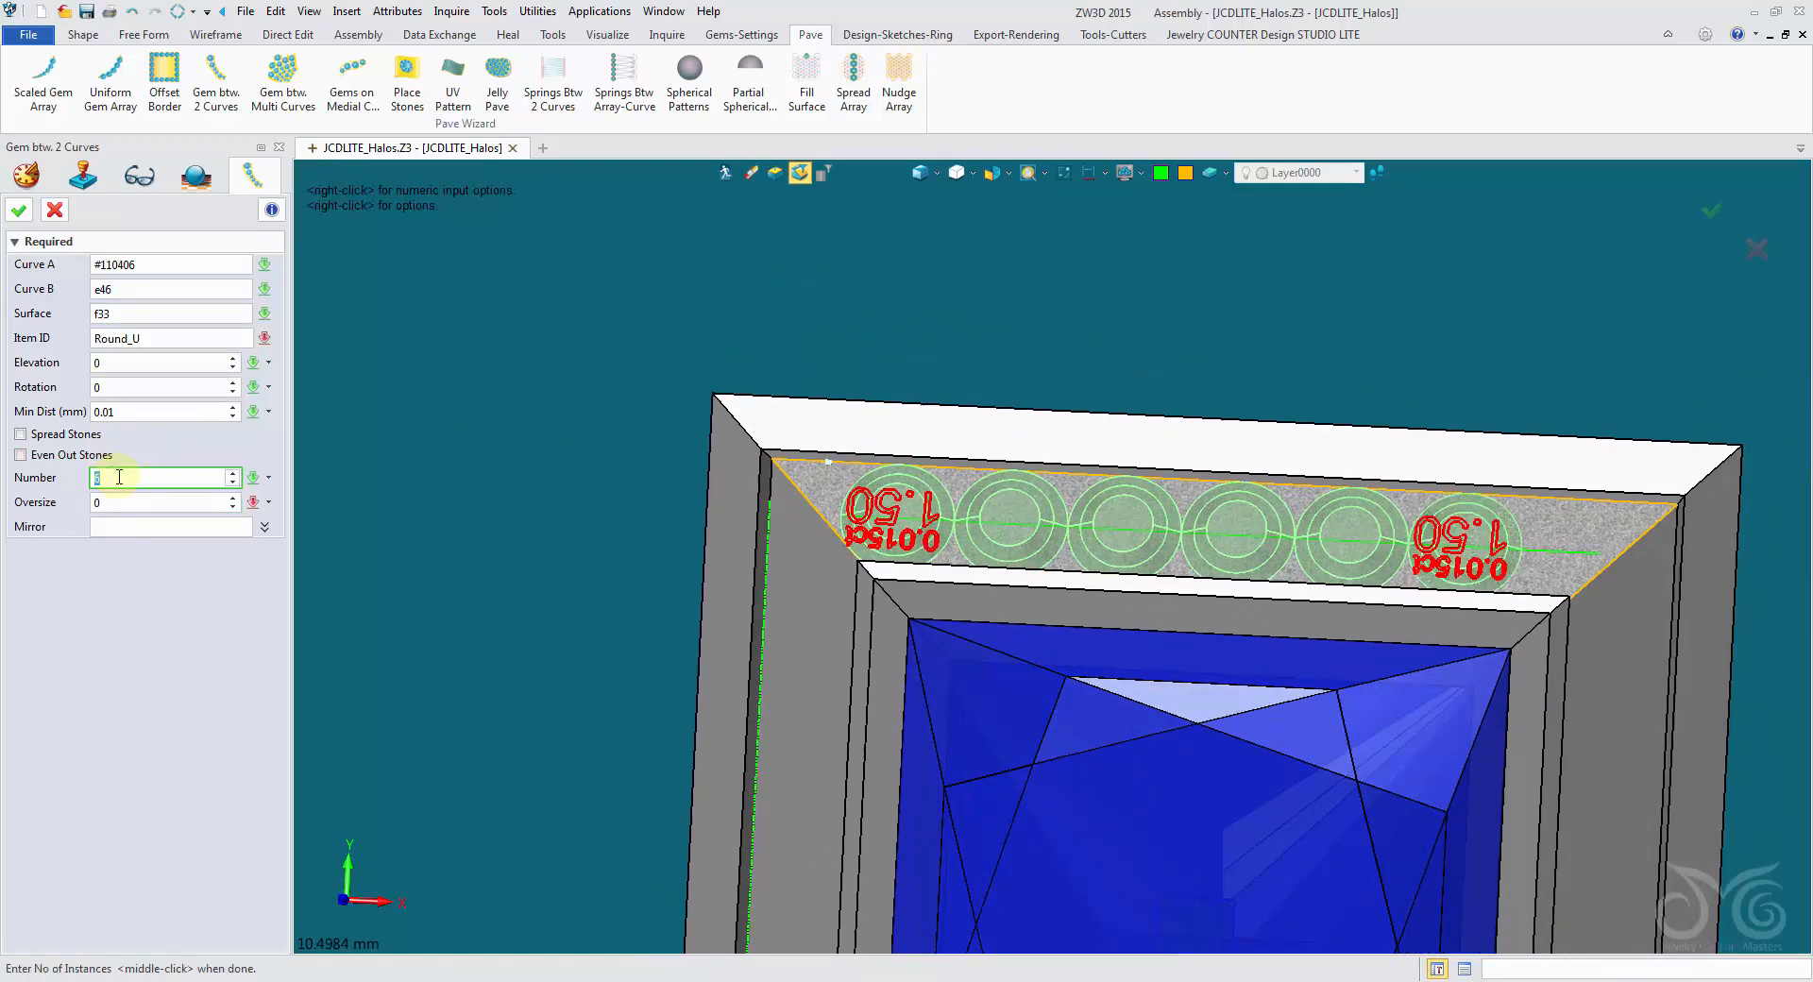
{"action": "left_click", "coordinate": [60, 434]}
{"action": "left_click", "coordinate": [76, 455]}
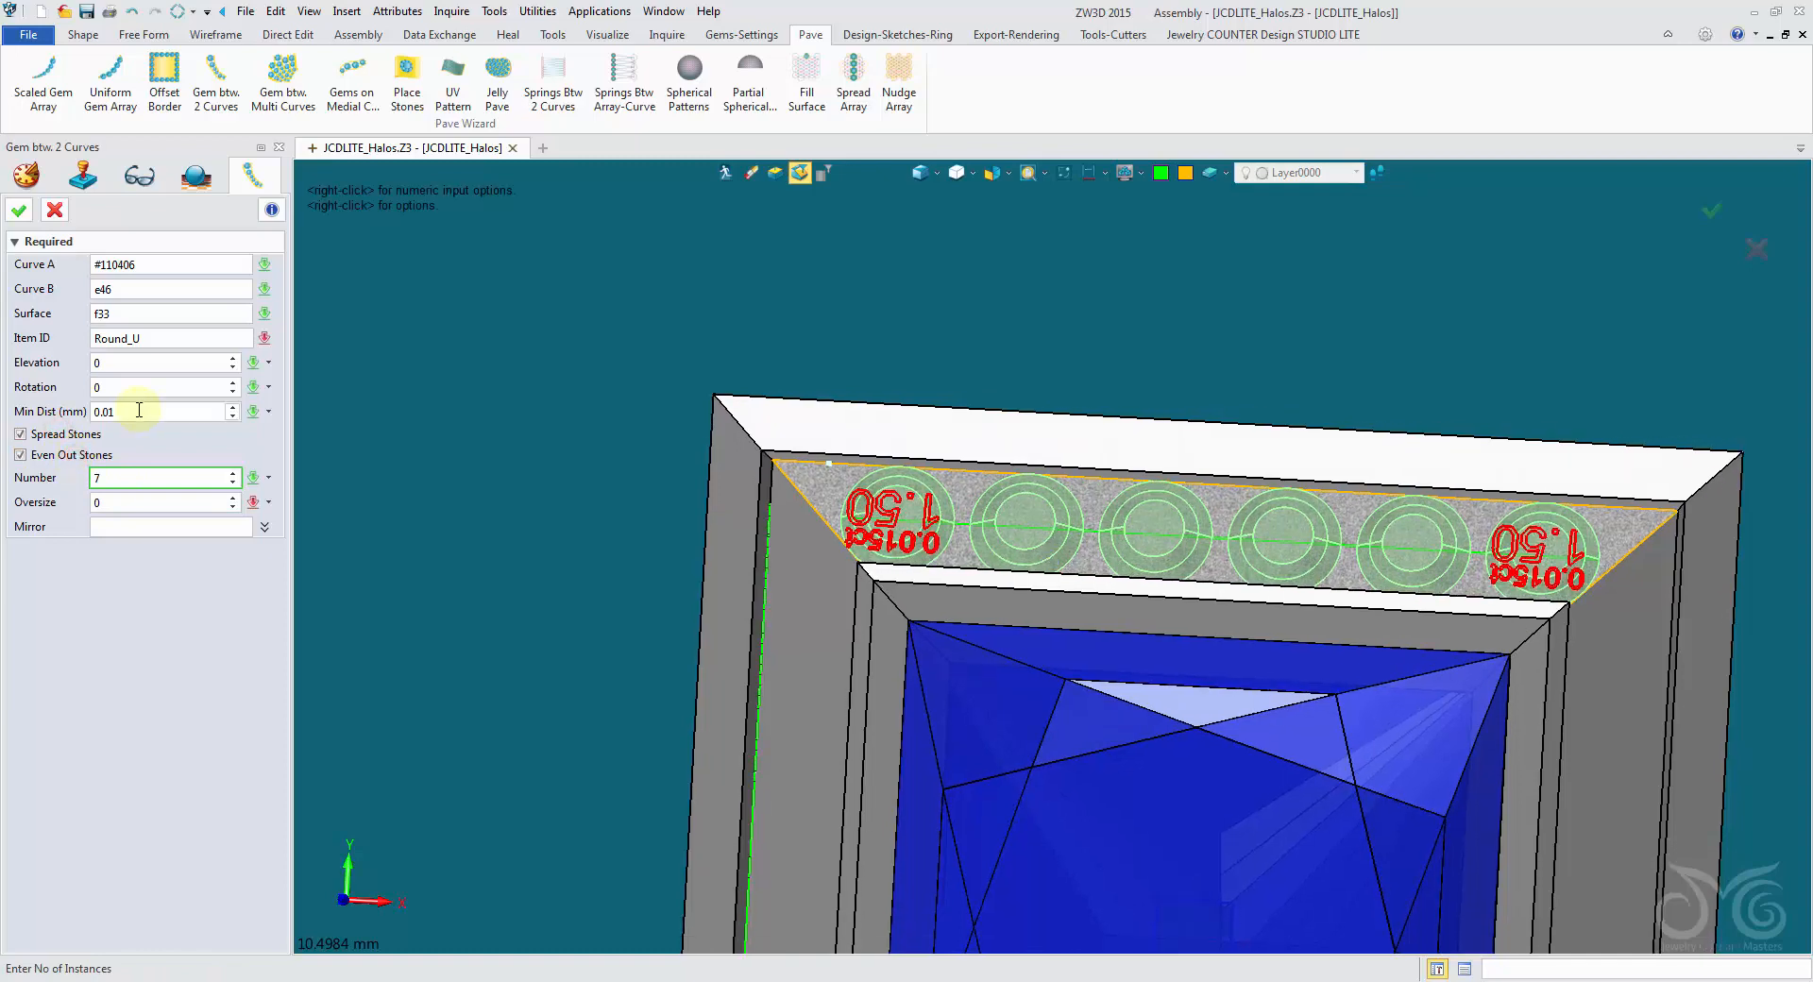
- Set the gem row's minimum distance to 0.06 mm and its elevation above the surface to 0.2
{"action": "left_click", "coordinate": [138, 409]}
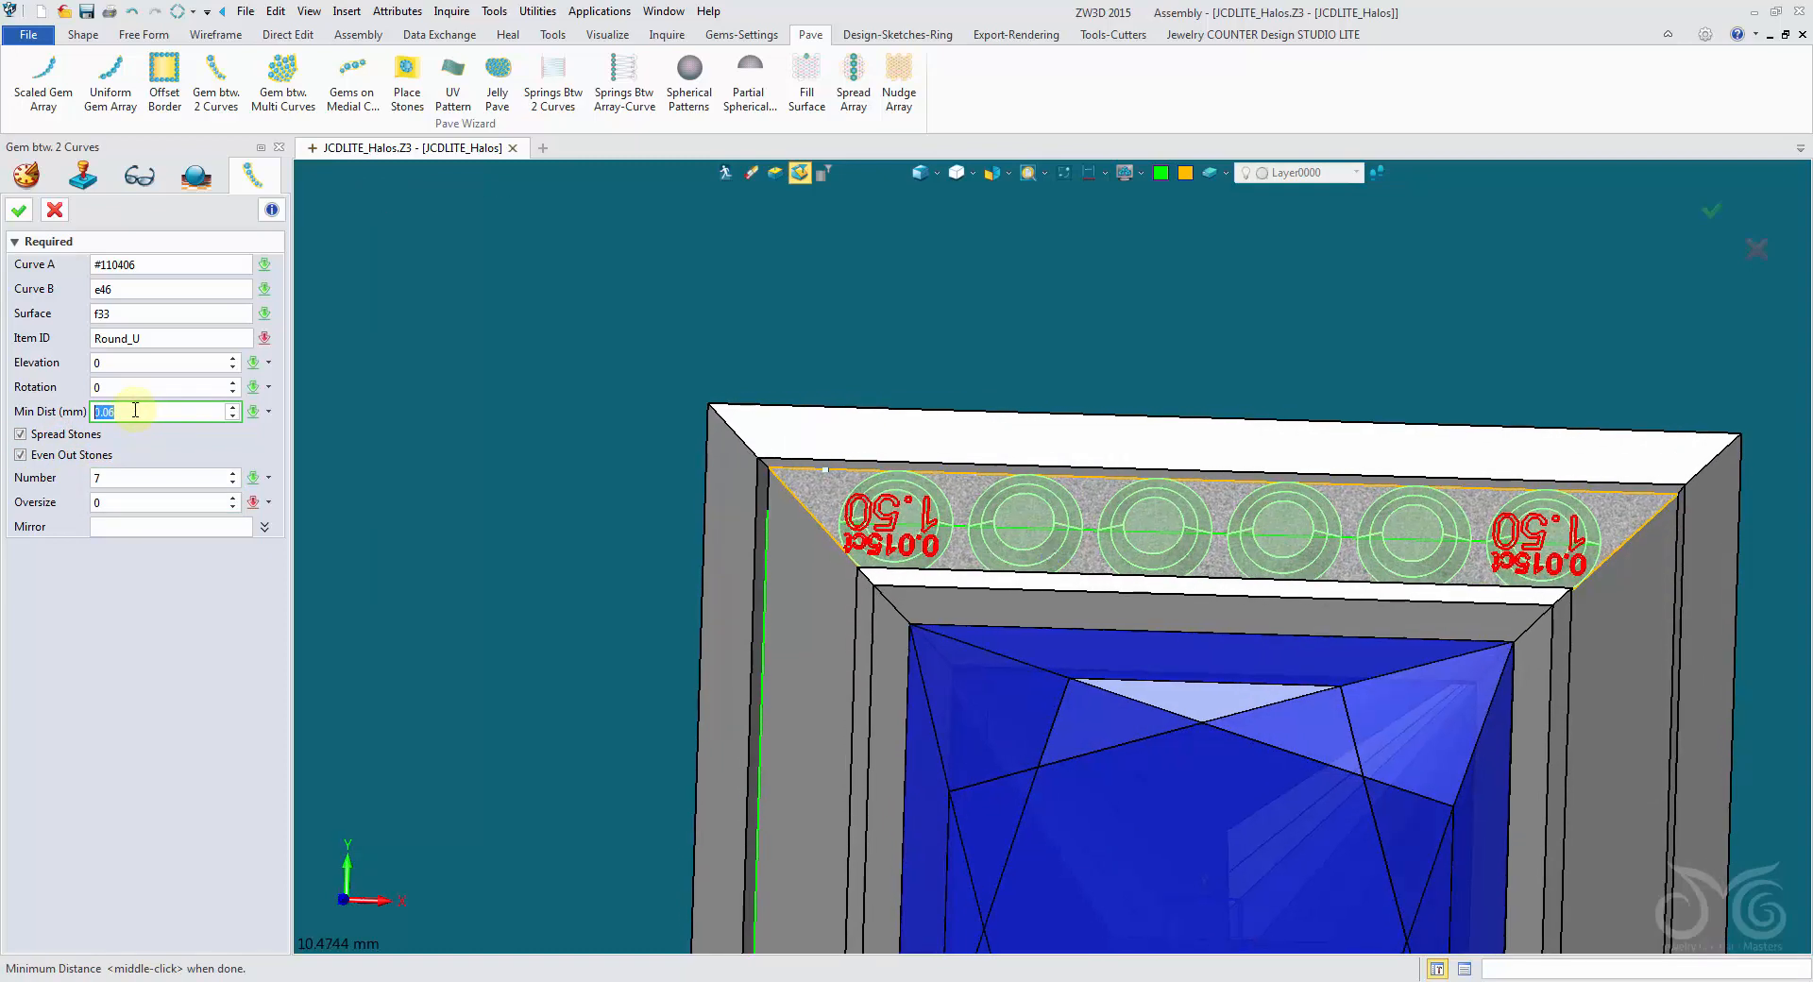
{"action": "left_click", "coordinate": [141, 364]}
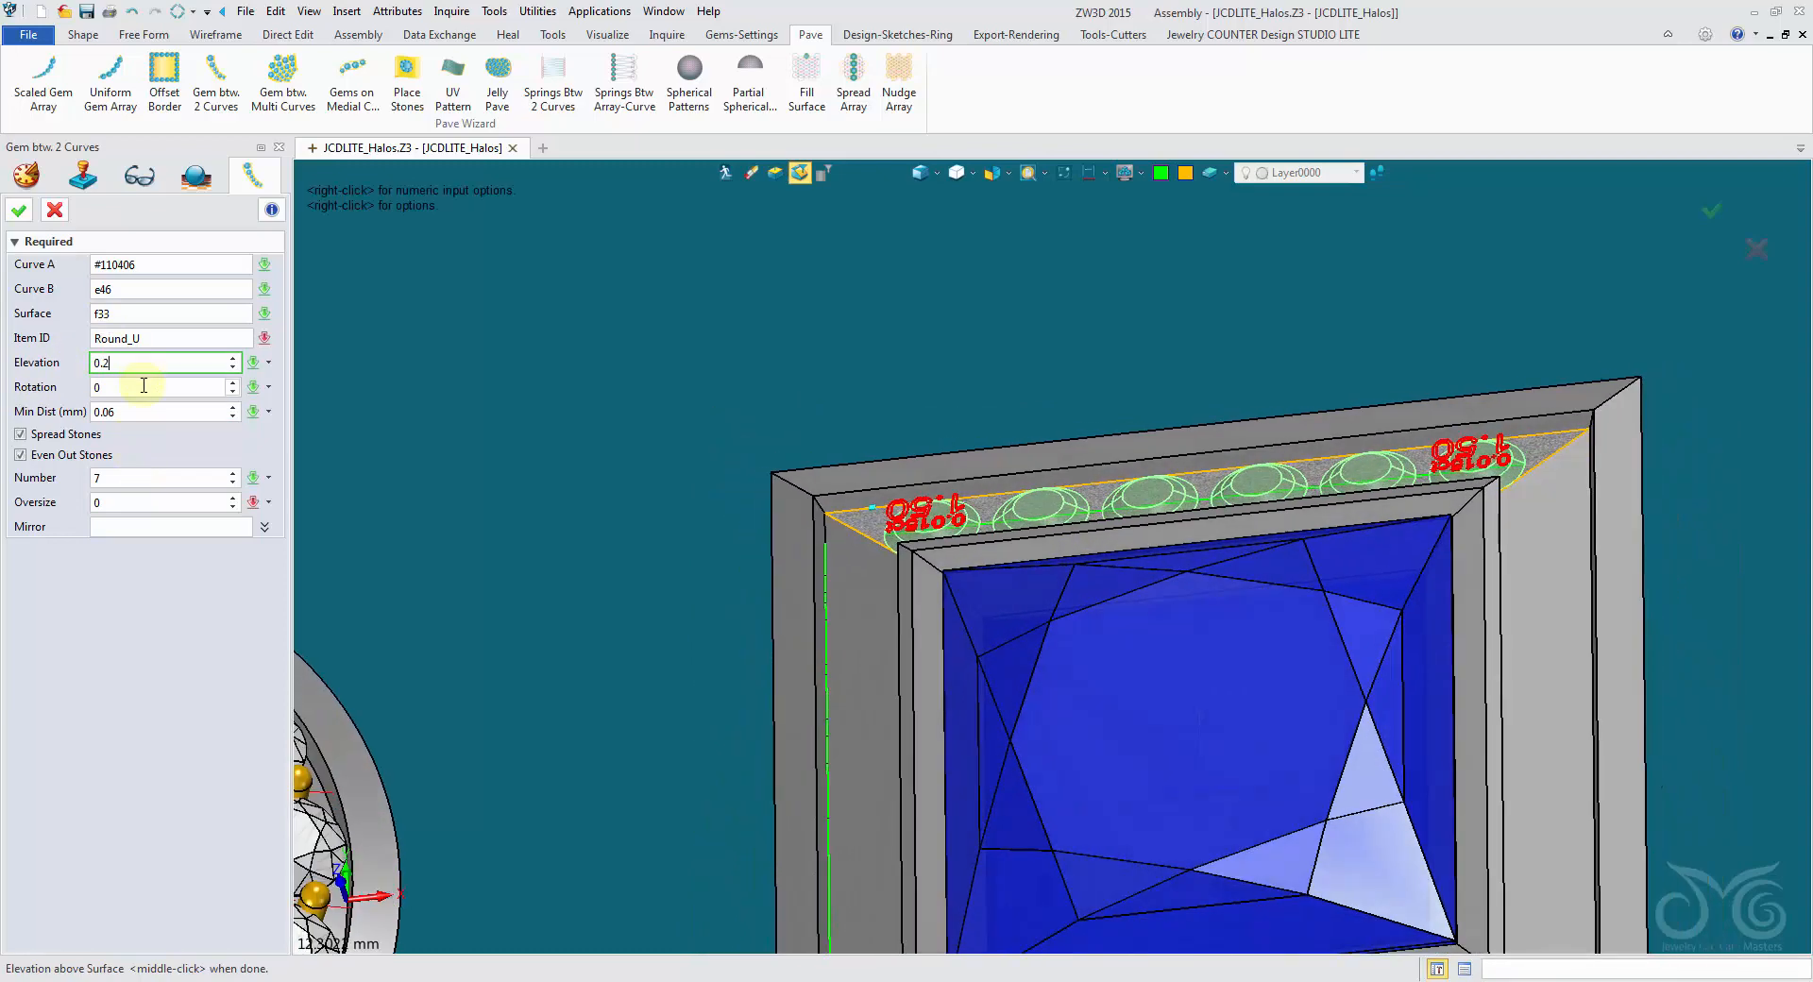
{"action": "left_click", "coordinate": [143, 385]}
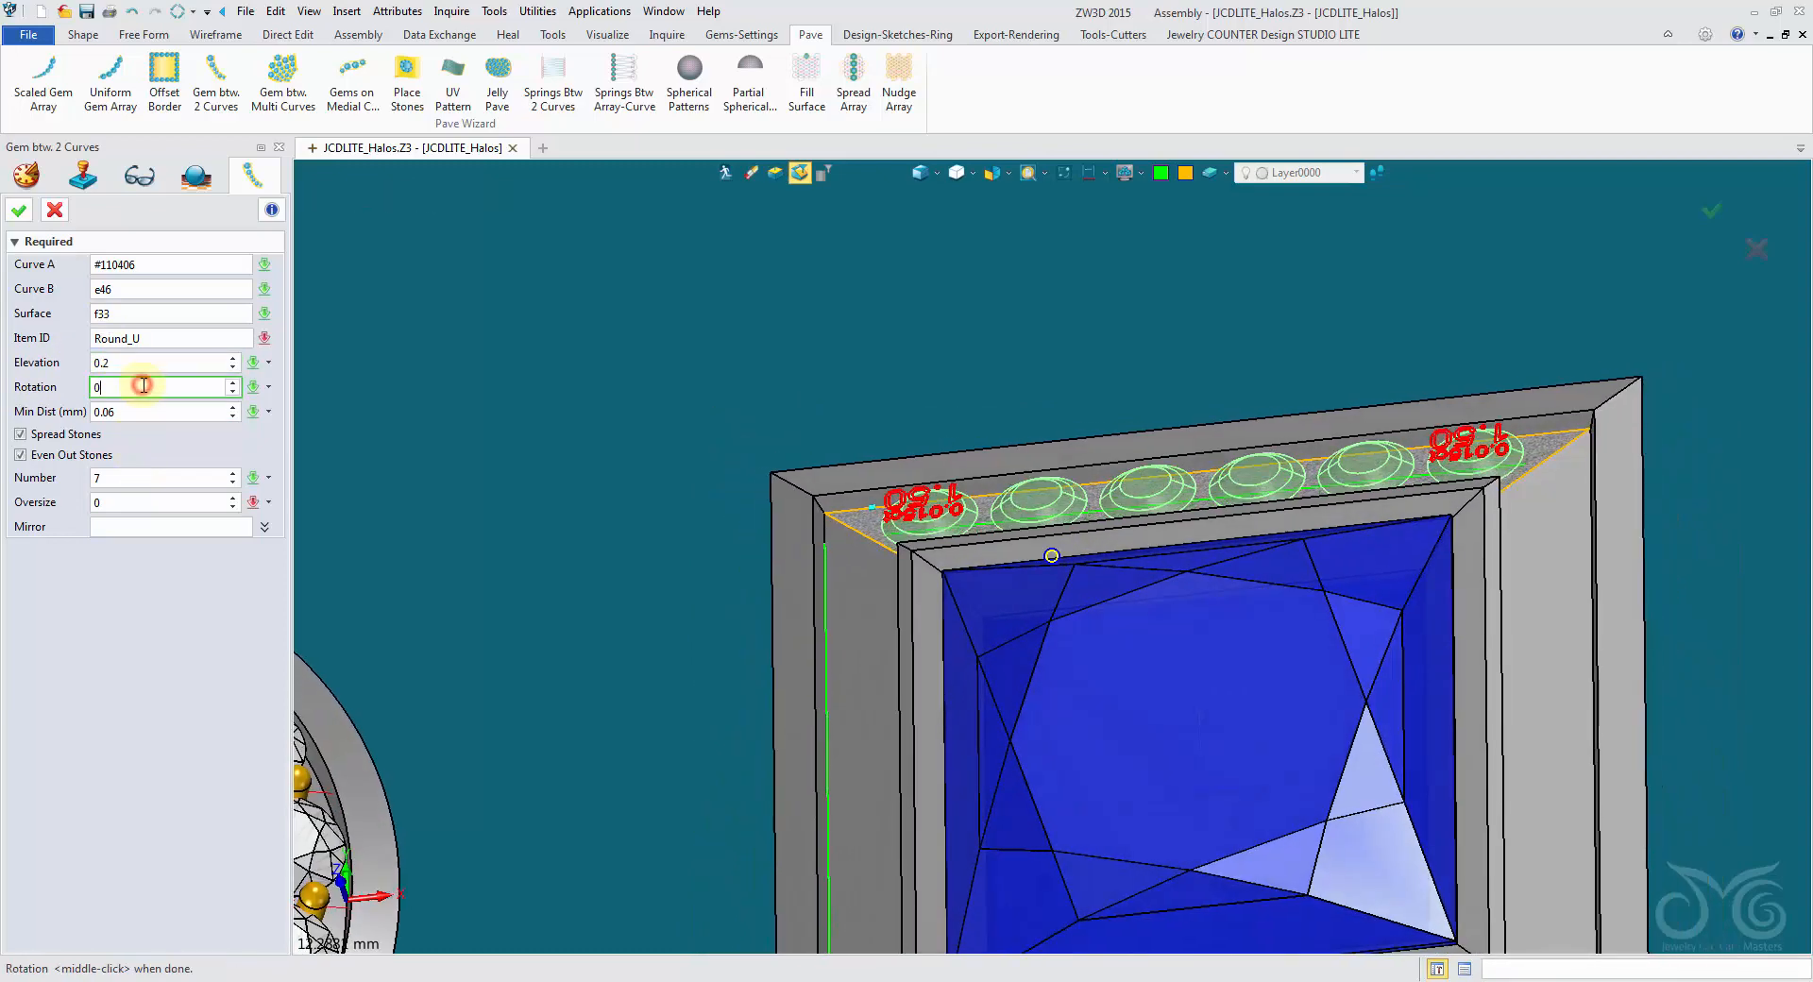
- Switch to wireframe display and try the princess gem's datum as the mirror plane for the gem row
{"action": "left_click", "coordinate": [115, 527]}
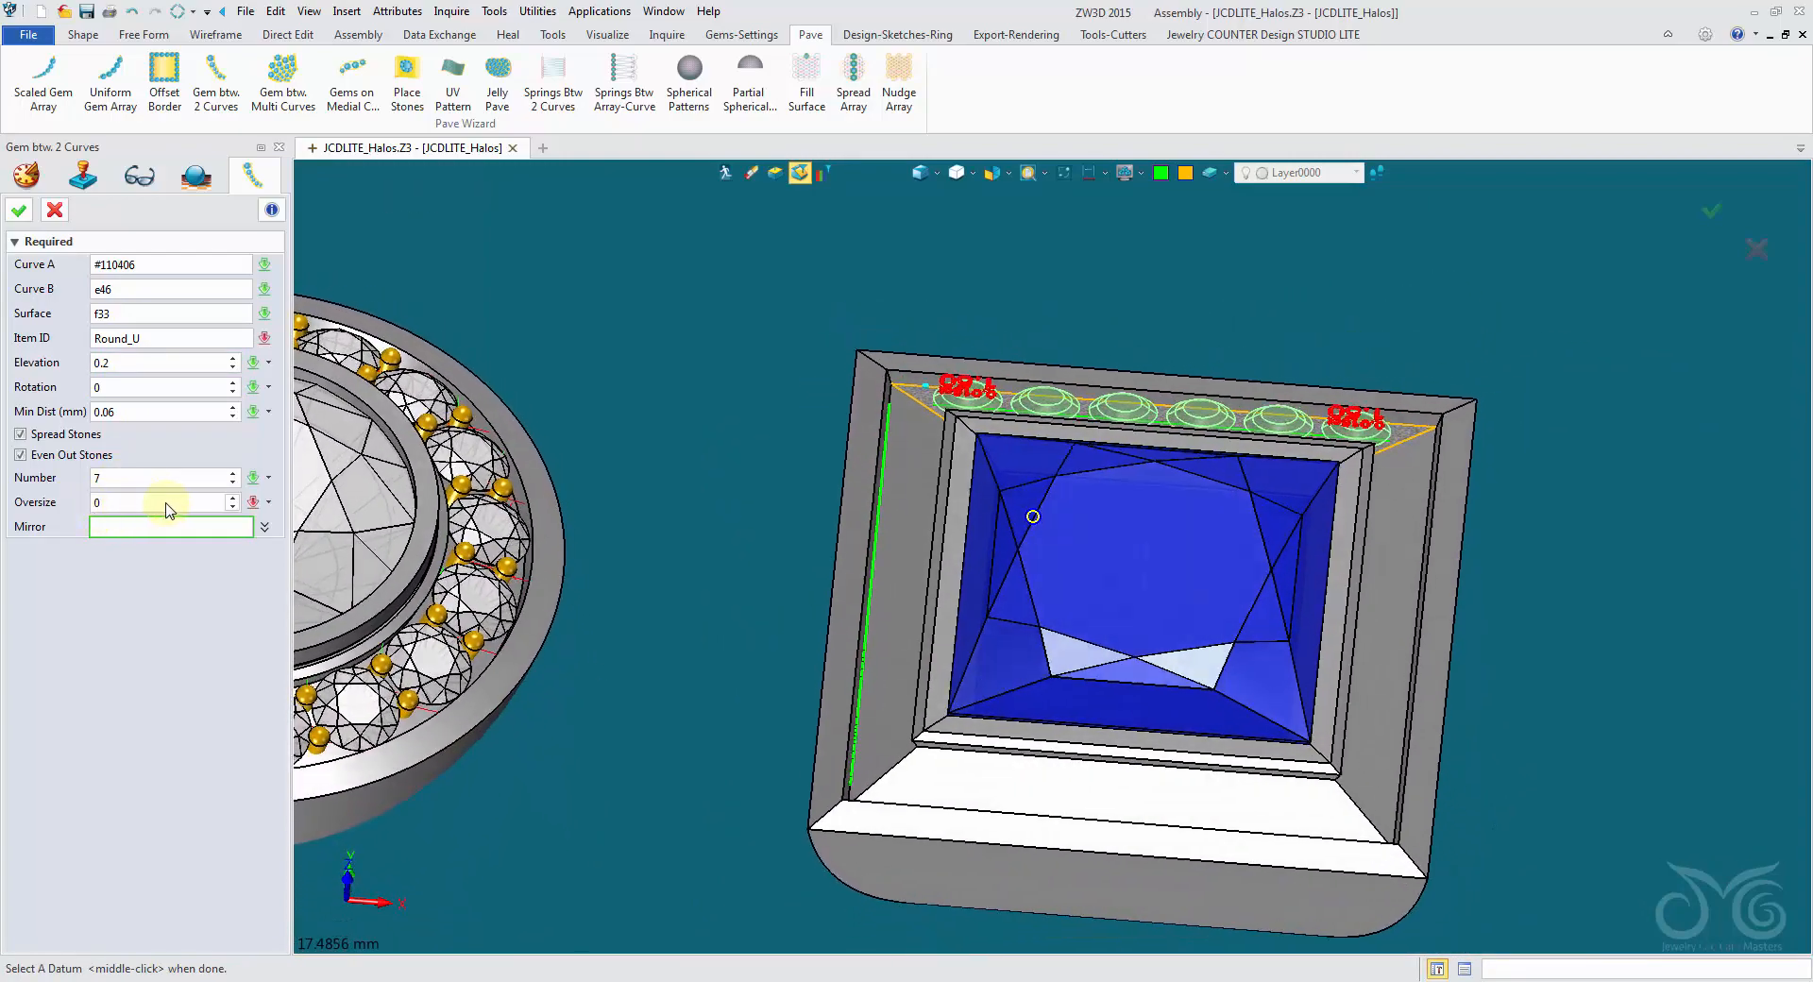
{"action": "left_click", "coordinate": [917, 175]}
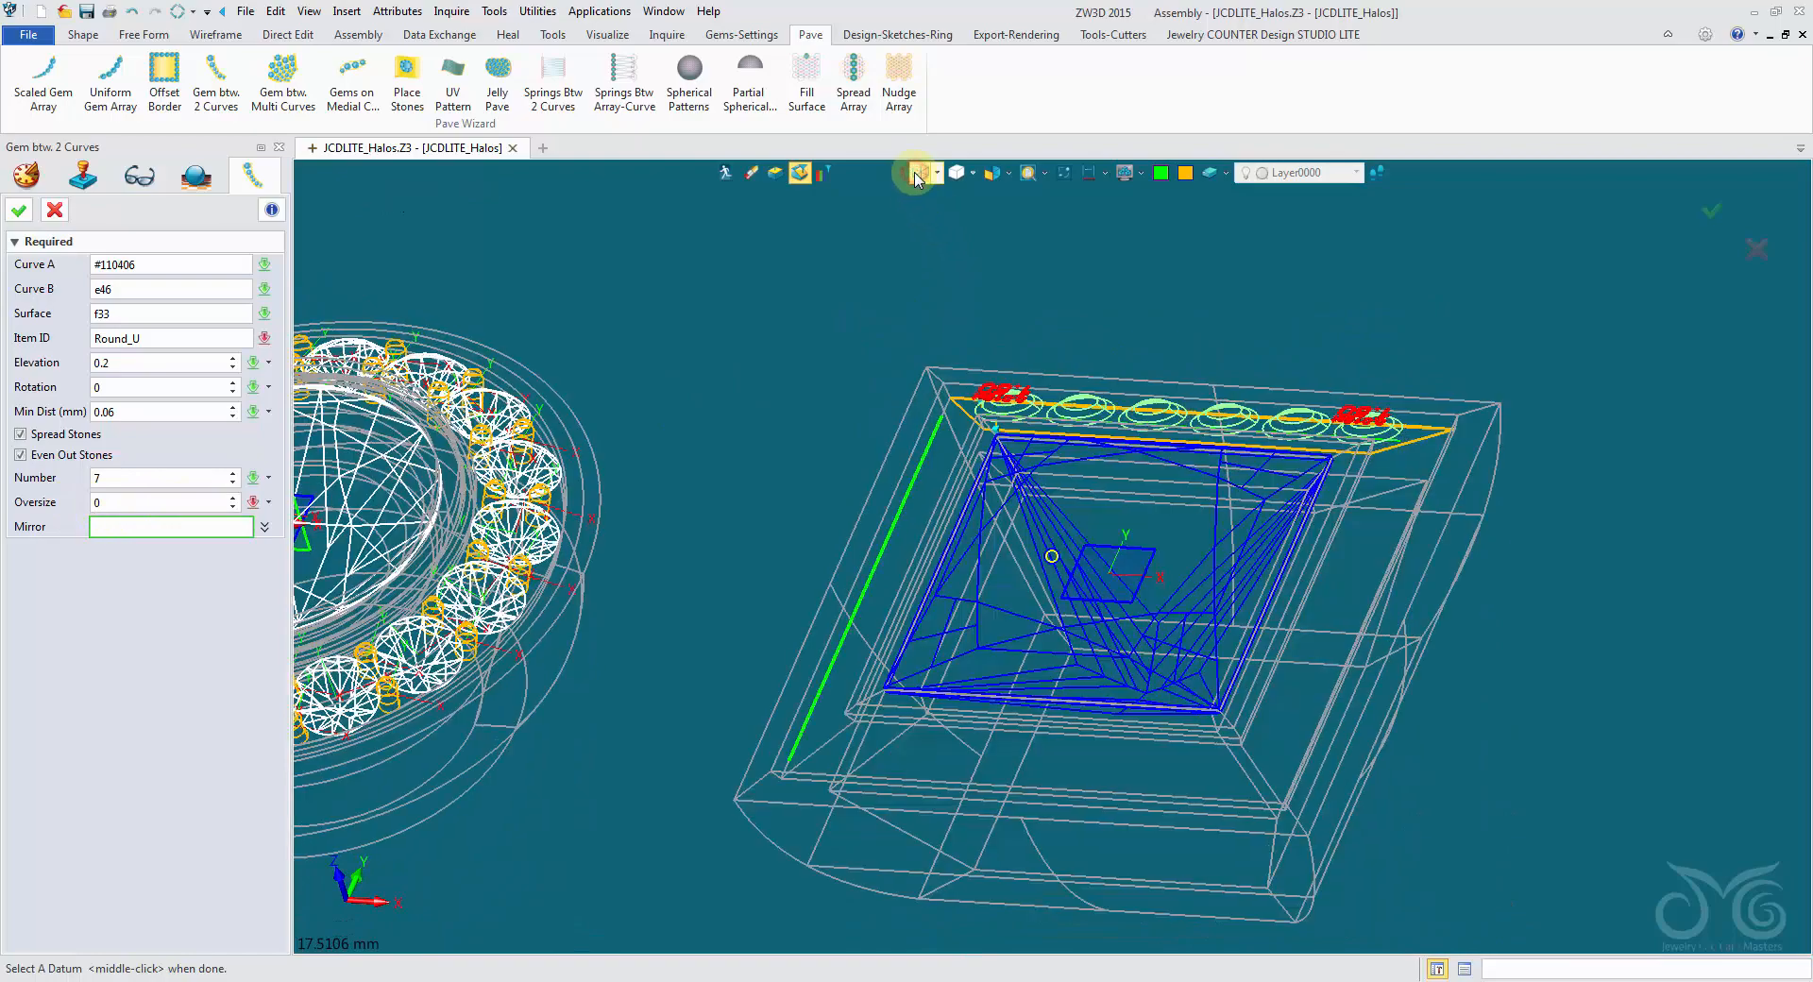
{"action": "left_click", "coordinate": [1122, 569]}
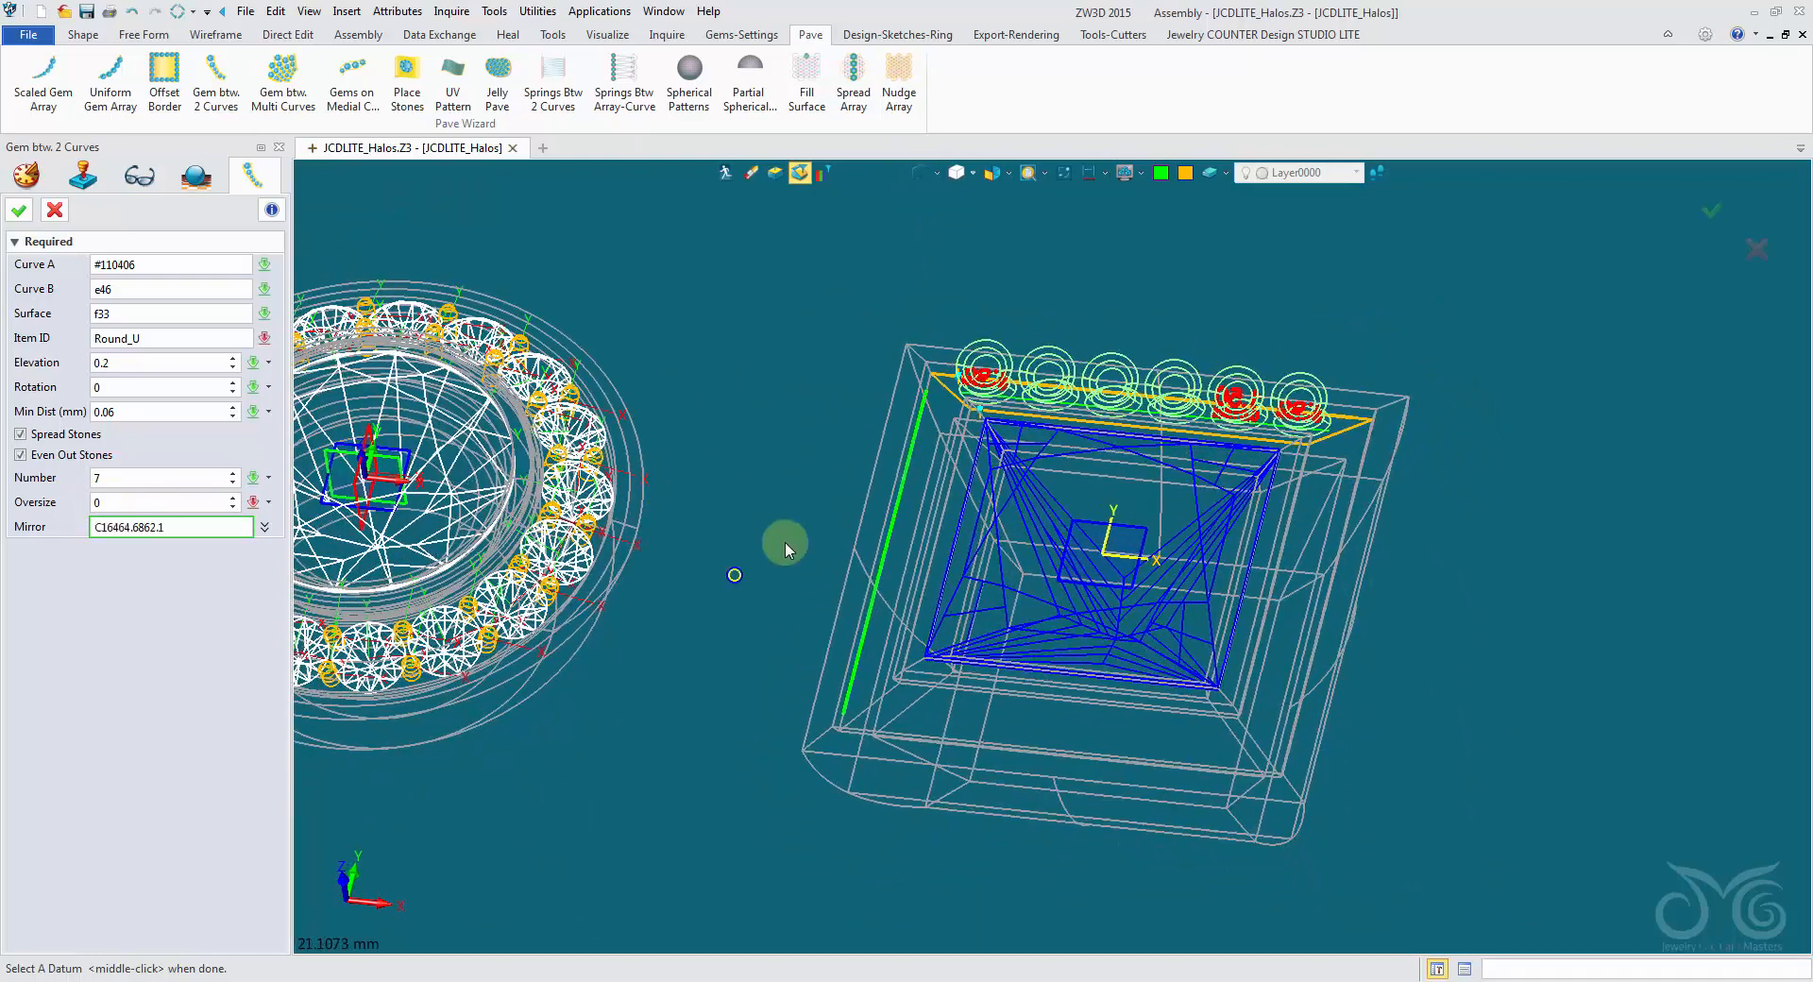
{"action": "left_click", "coordinate": [411, 407]}
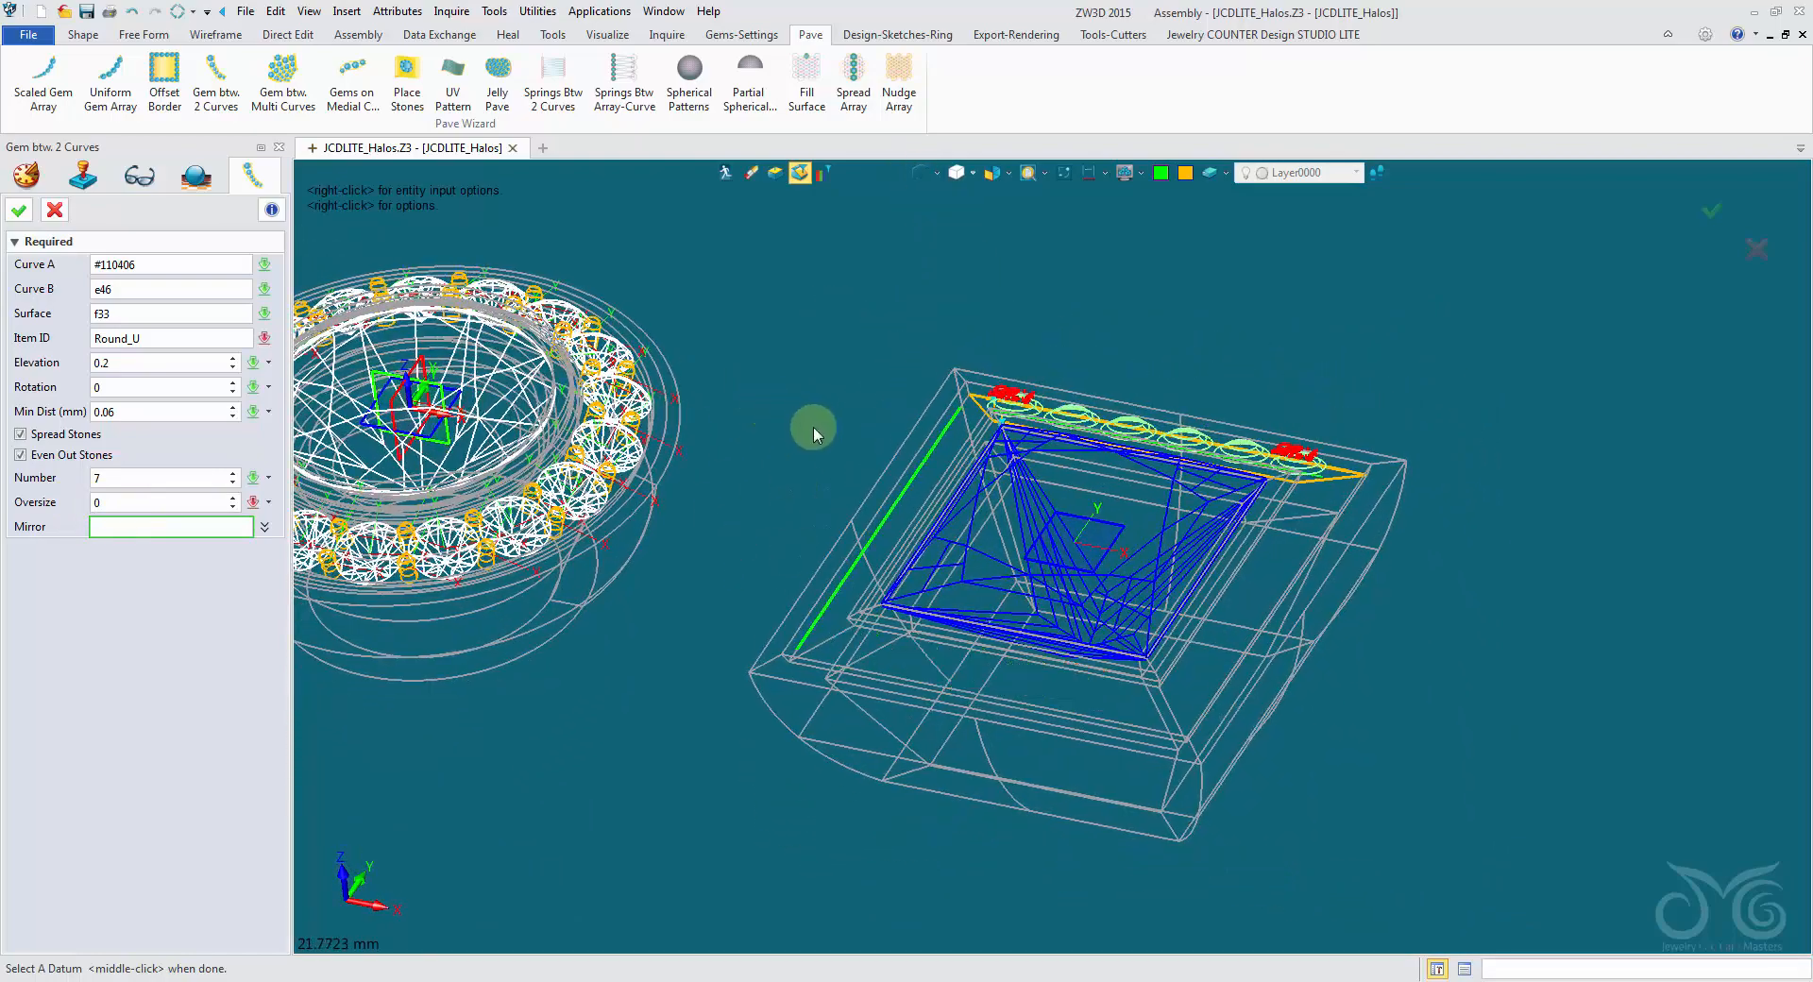
{"action": "middle_click_drag", "start_coordinate": [786, 406], "coordinate": [772, 252]}
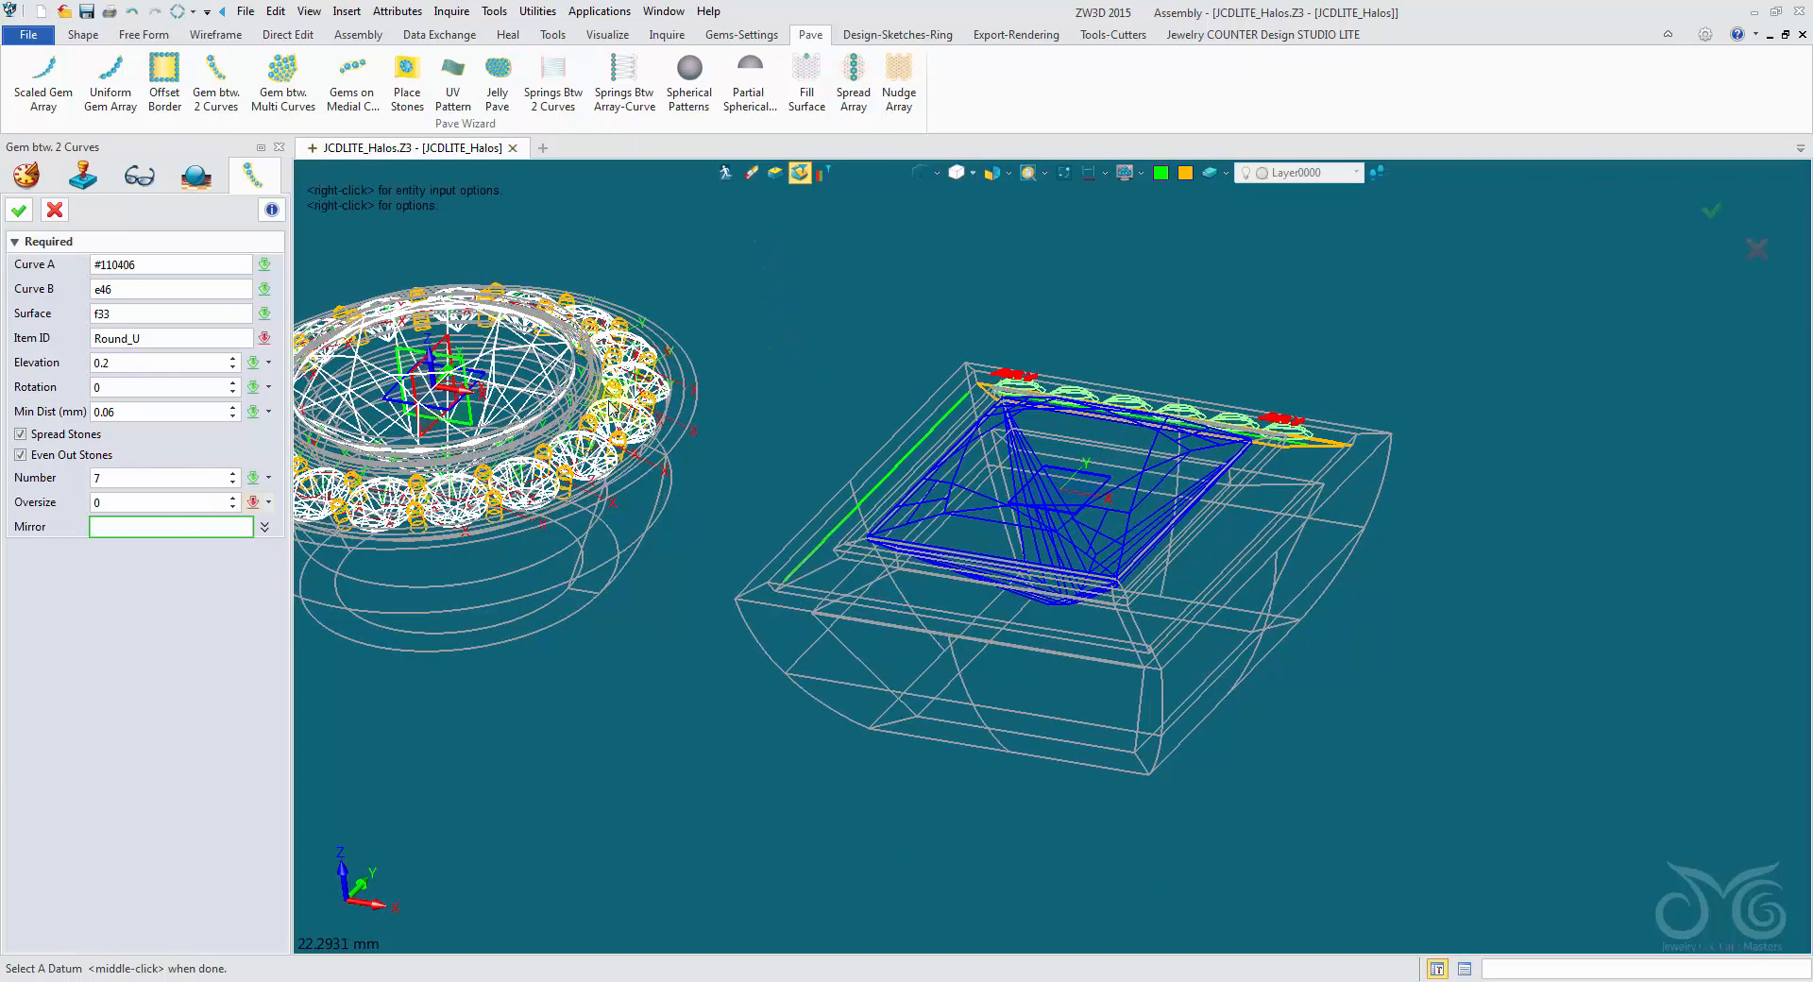
- Start a new datum for mirroring the gem row, picking the princess gem's TOP datum as its geometry
{"action": "right_click", "coordinate": [796, 302]}
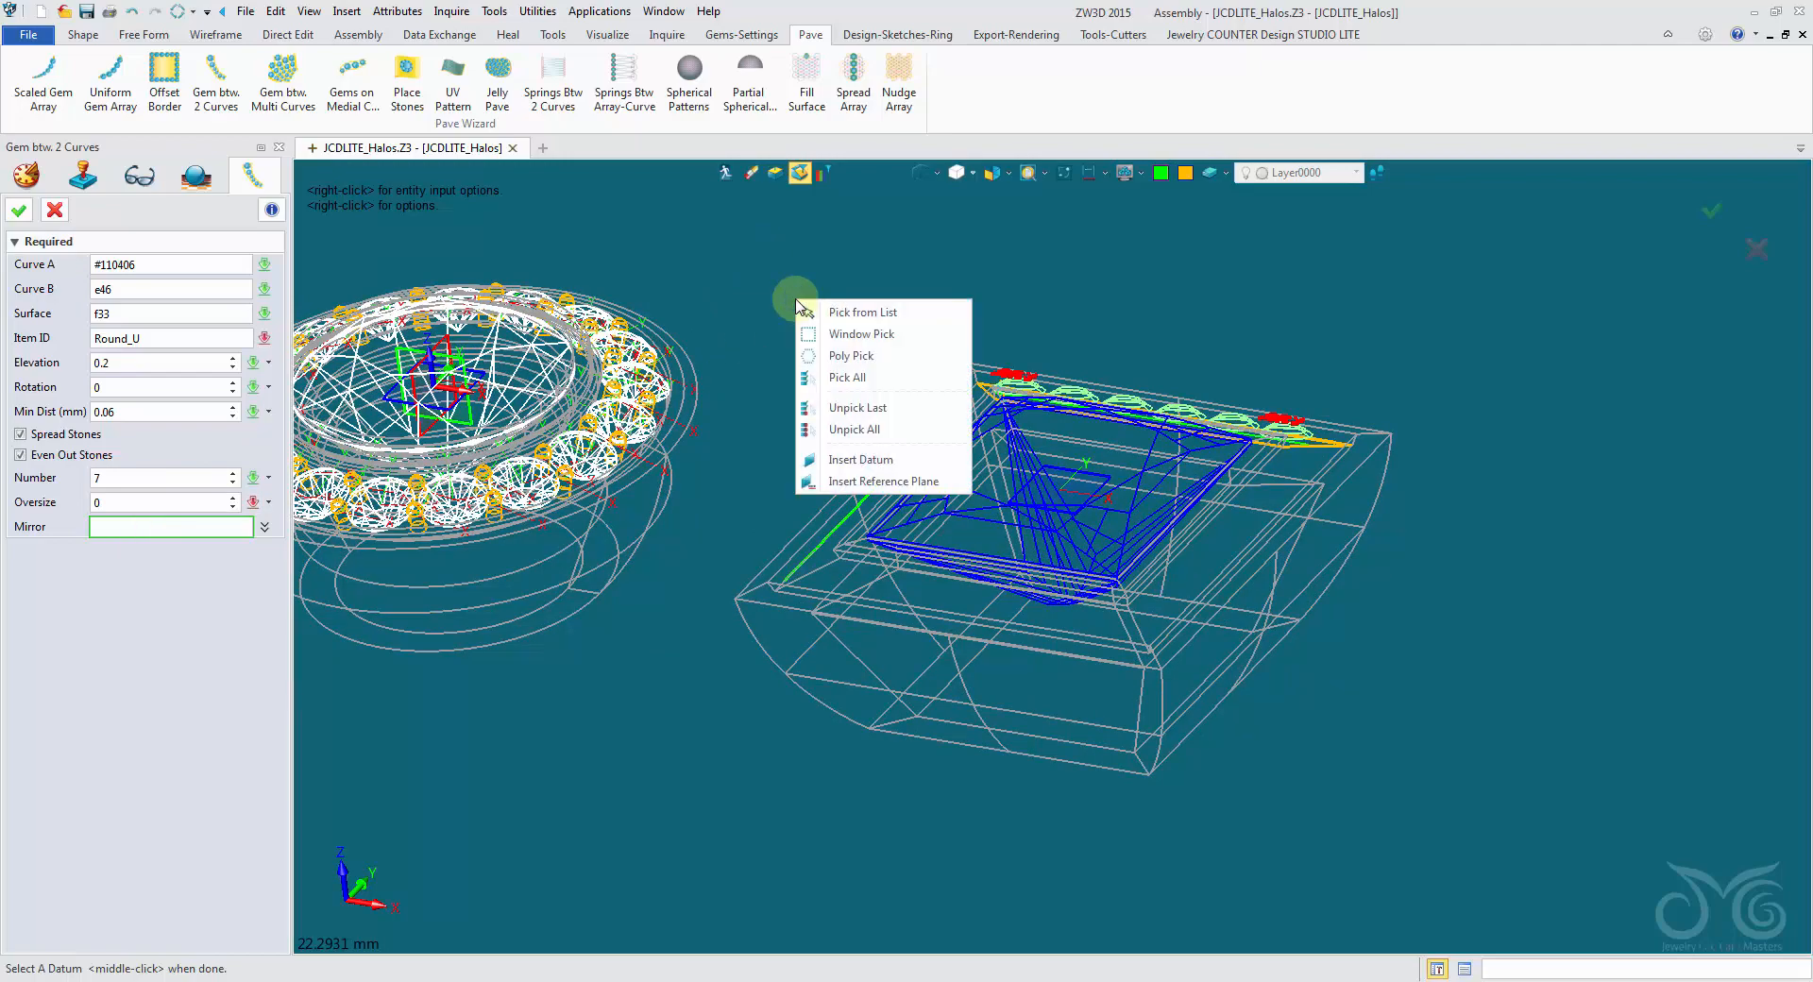
{"action": "left_click", "coordinate": [856, 461]}
{"action": "middle_click_drag", "start_coordinate": [856, 461], "coordinate": [864, 172]}
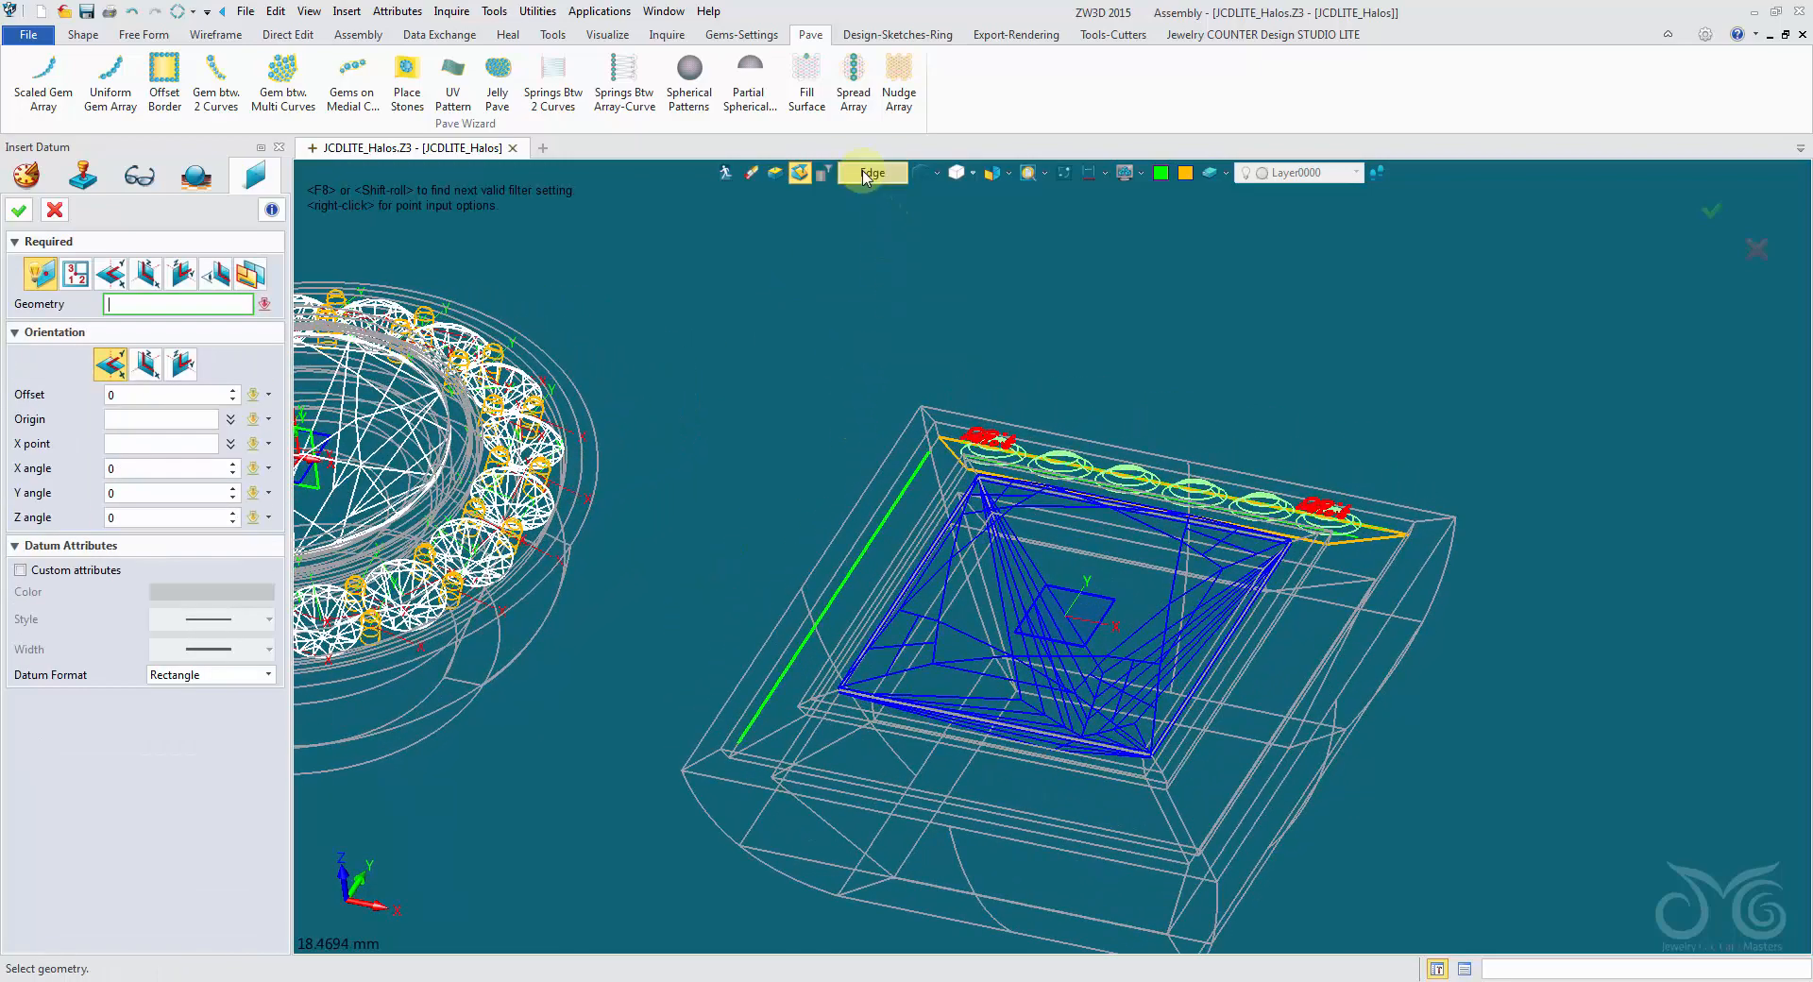
{"action": "left_click", "coordinate": [865, 174]}
{"action": "left_click", "coordinate": [909, 303]}
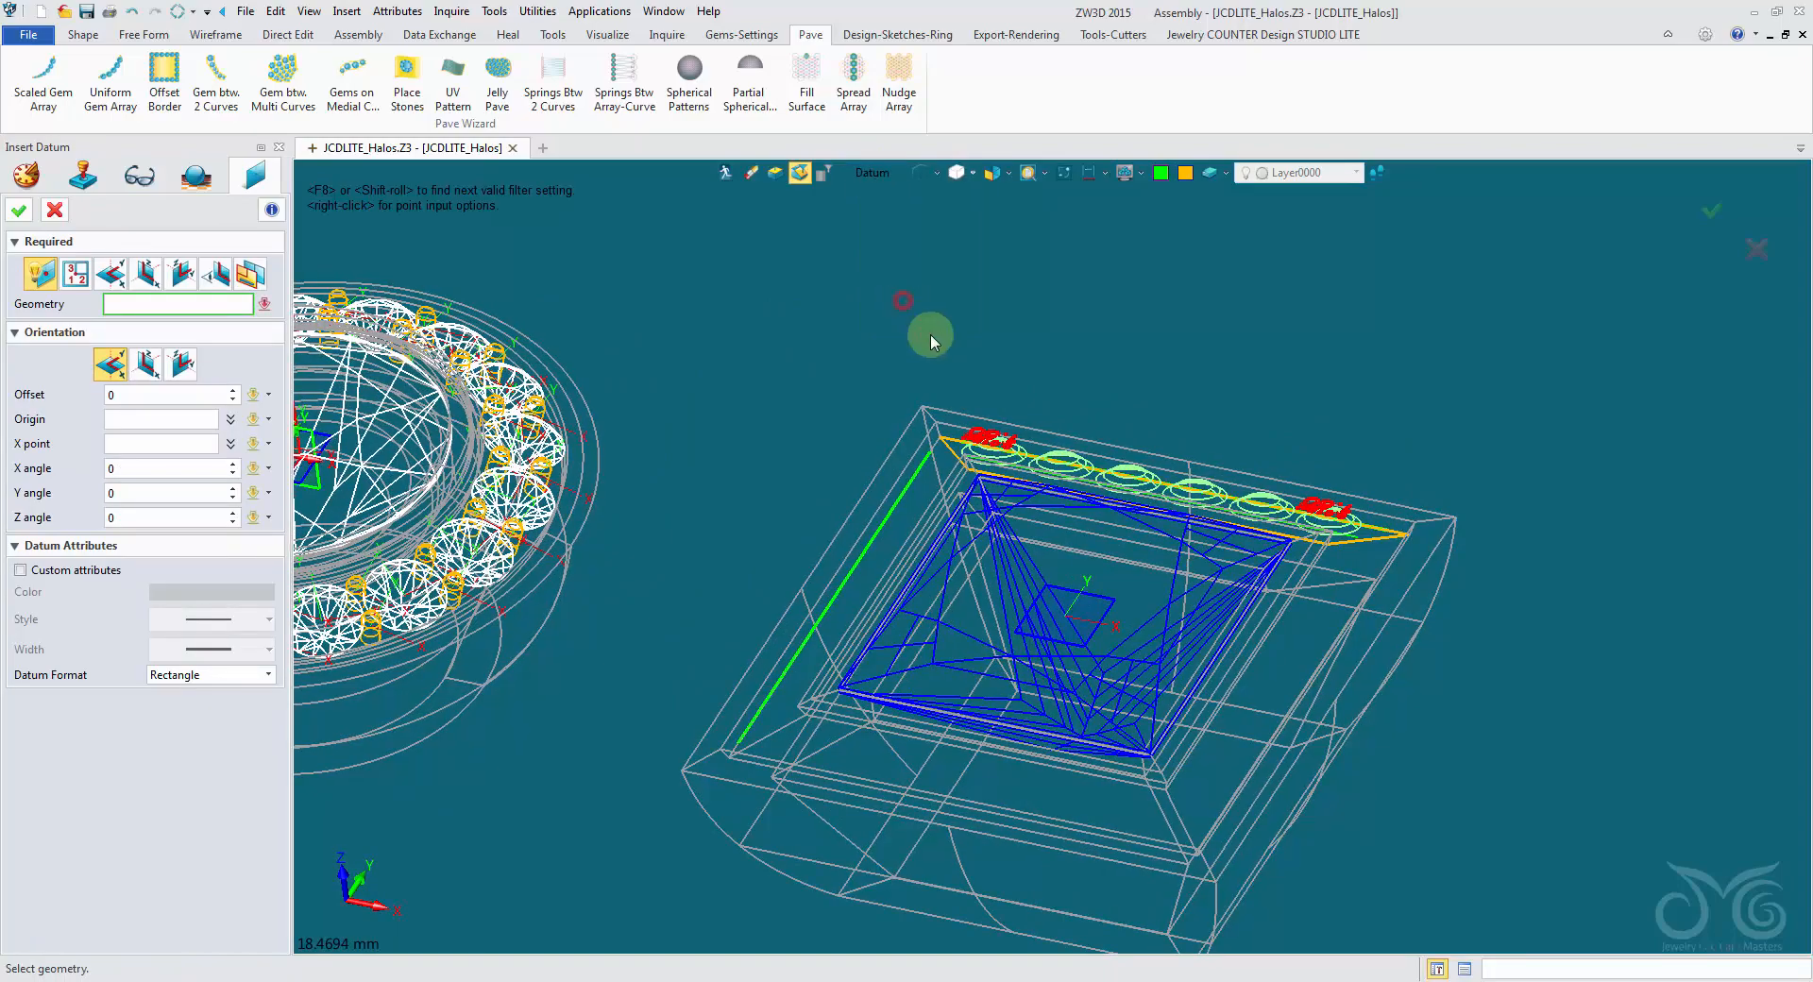
{"action": "middle_click_drag", "start_coordinate": [931, 331], "coordinate": [1024, 586]}
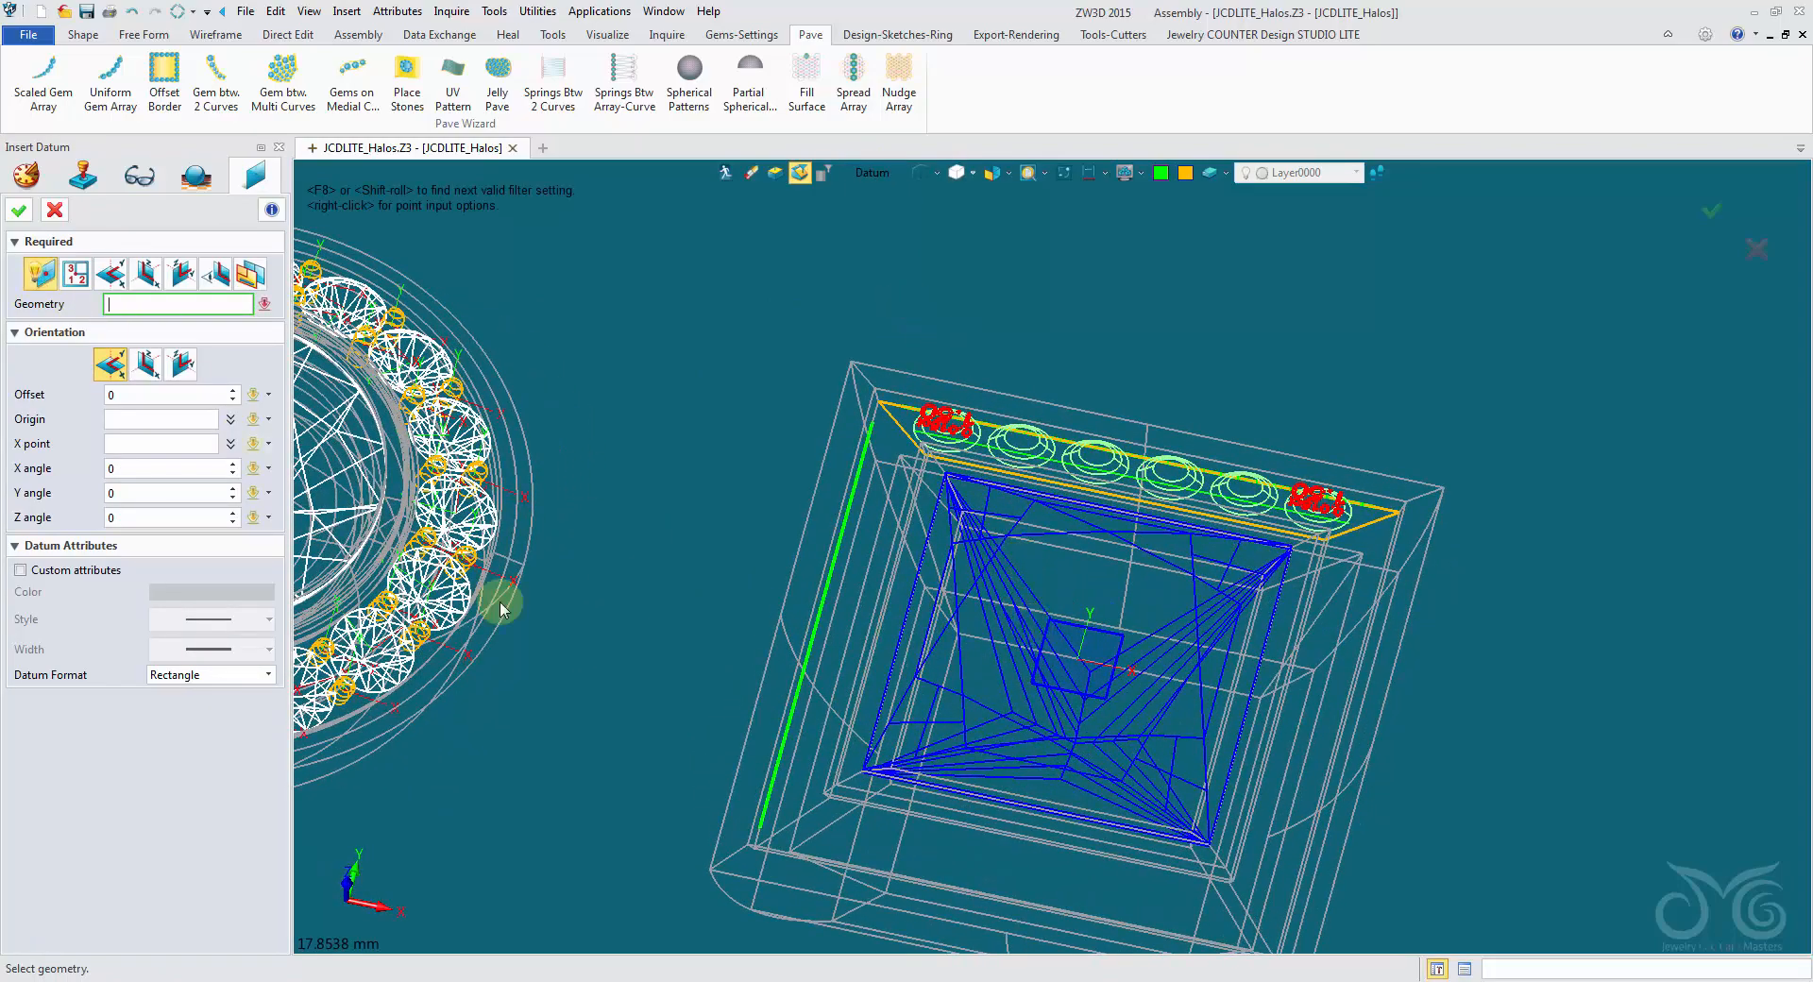
{"action": "middle_click_drag", "start_coordinate": [501, 609], "coordinate": [1017, 649]}
{"action": "left_click", "coordinate": [1025, 645]}
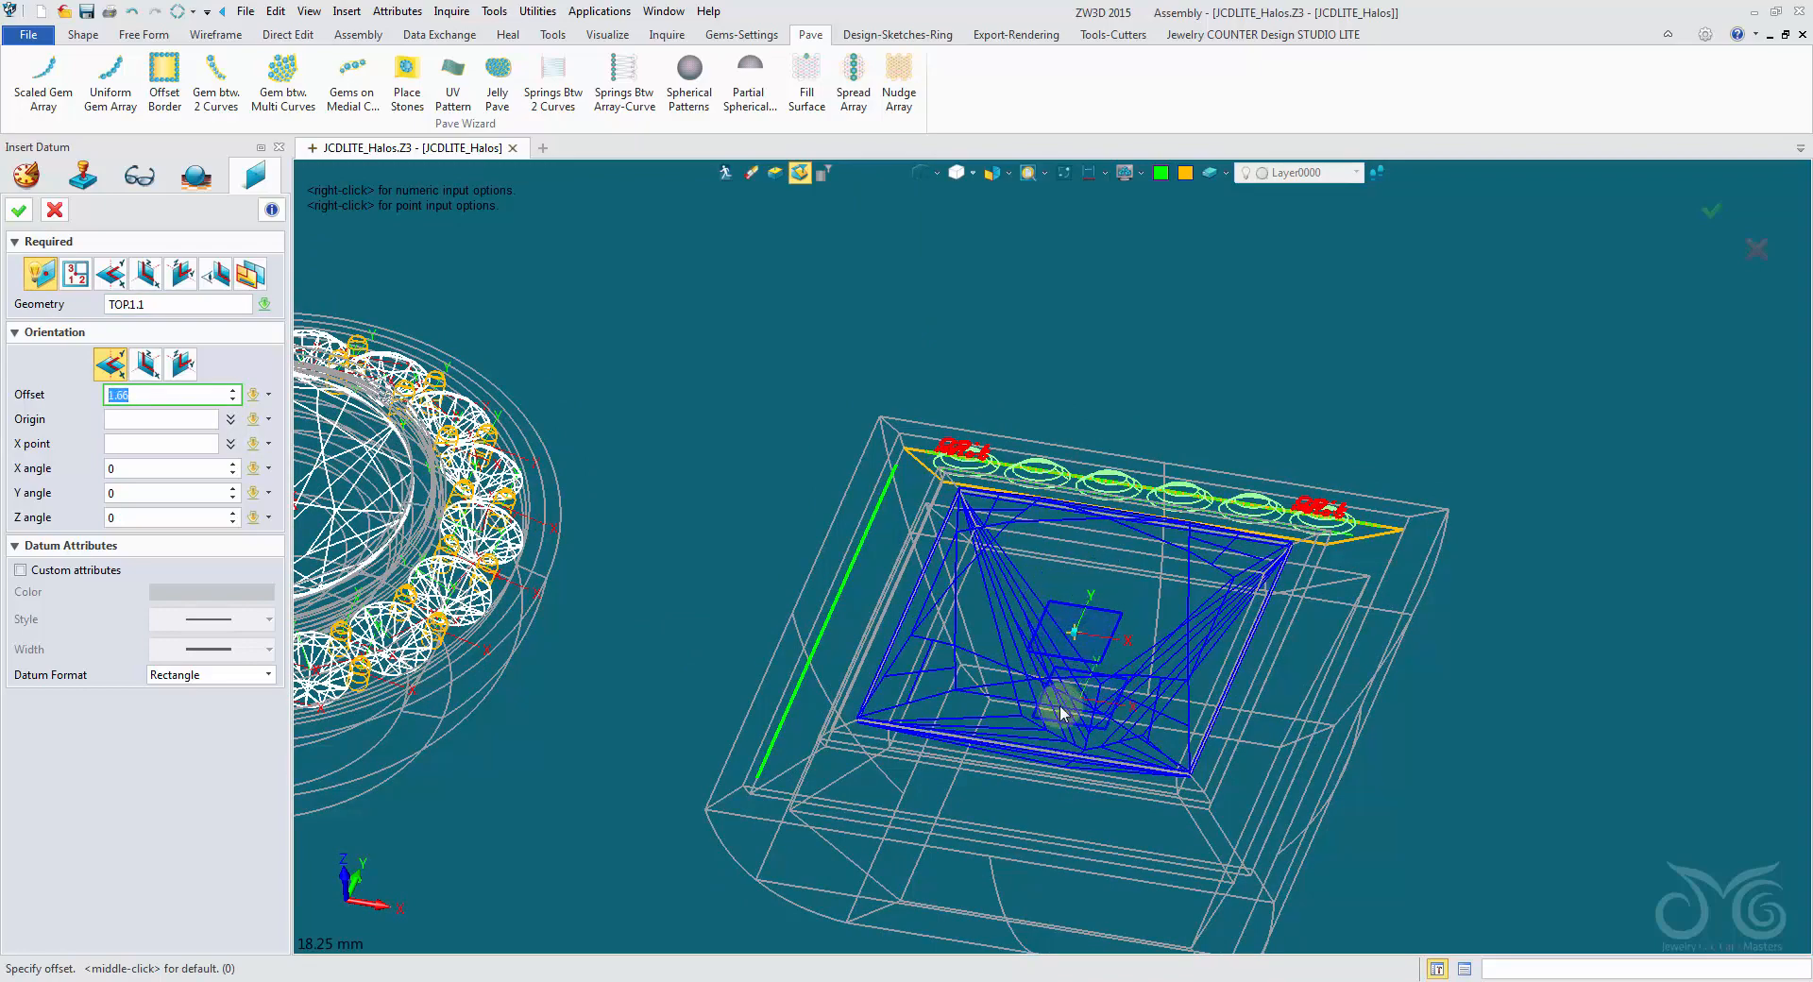
- Align the new datum to the XZ of the geometry frame, restore shaded display and create the mirrored gem rows
{"action": "right_click_drag", "start_coordinate": [1064, 709], "coordinate": [1028, 614]}
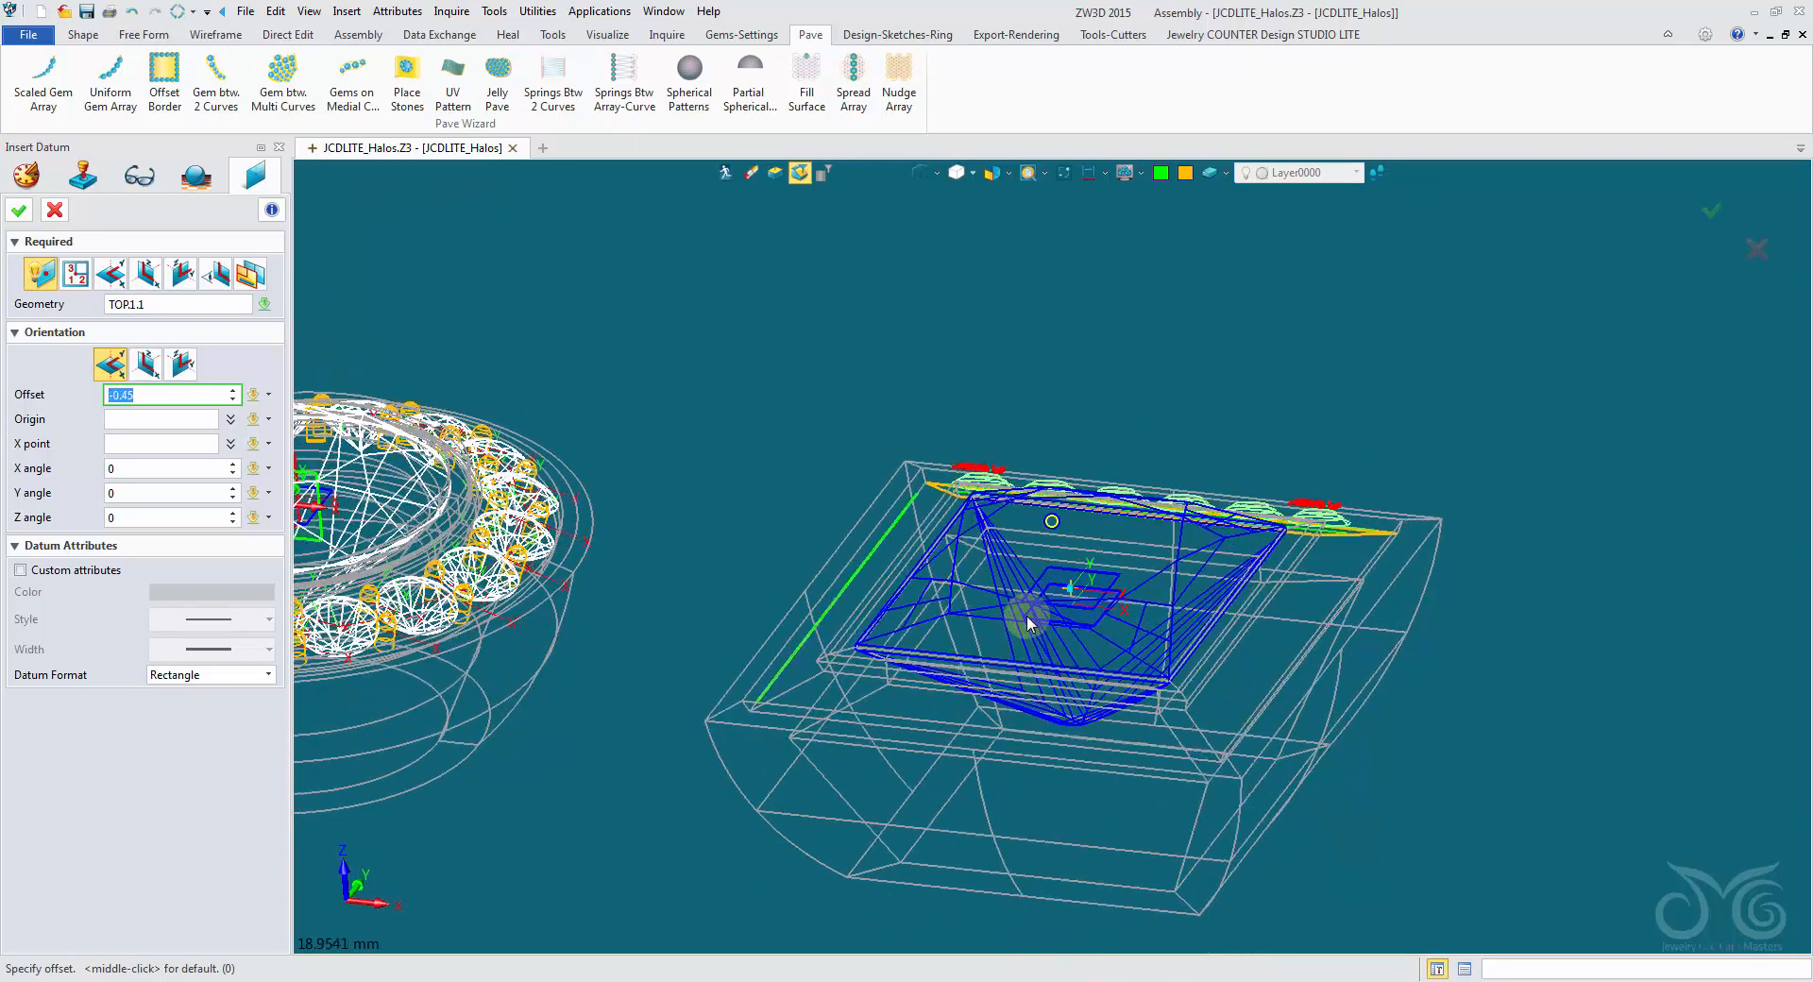
{"action": "left_click", "coordinate": [147, 364]}
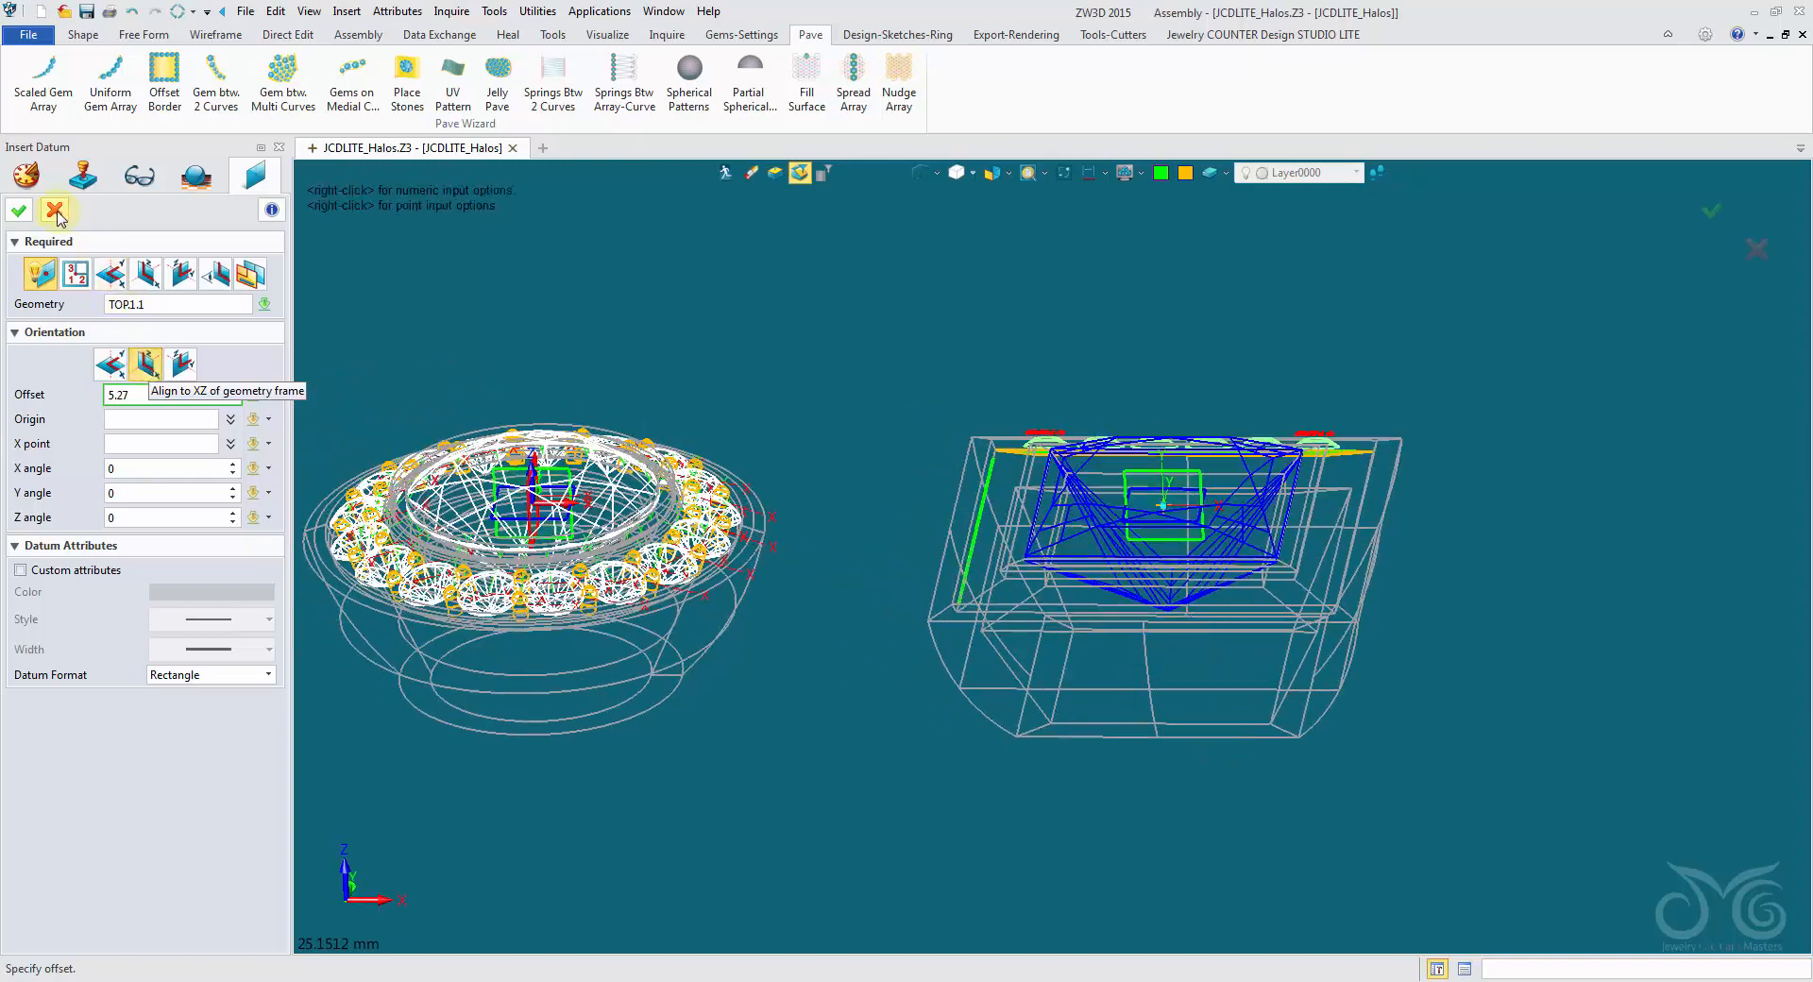
{"action": "left_click", "coordinate": [27, 218]}
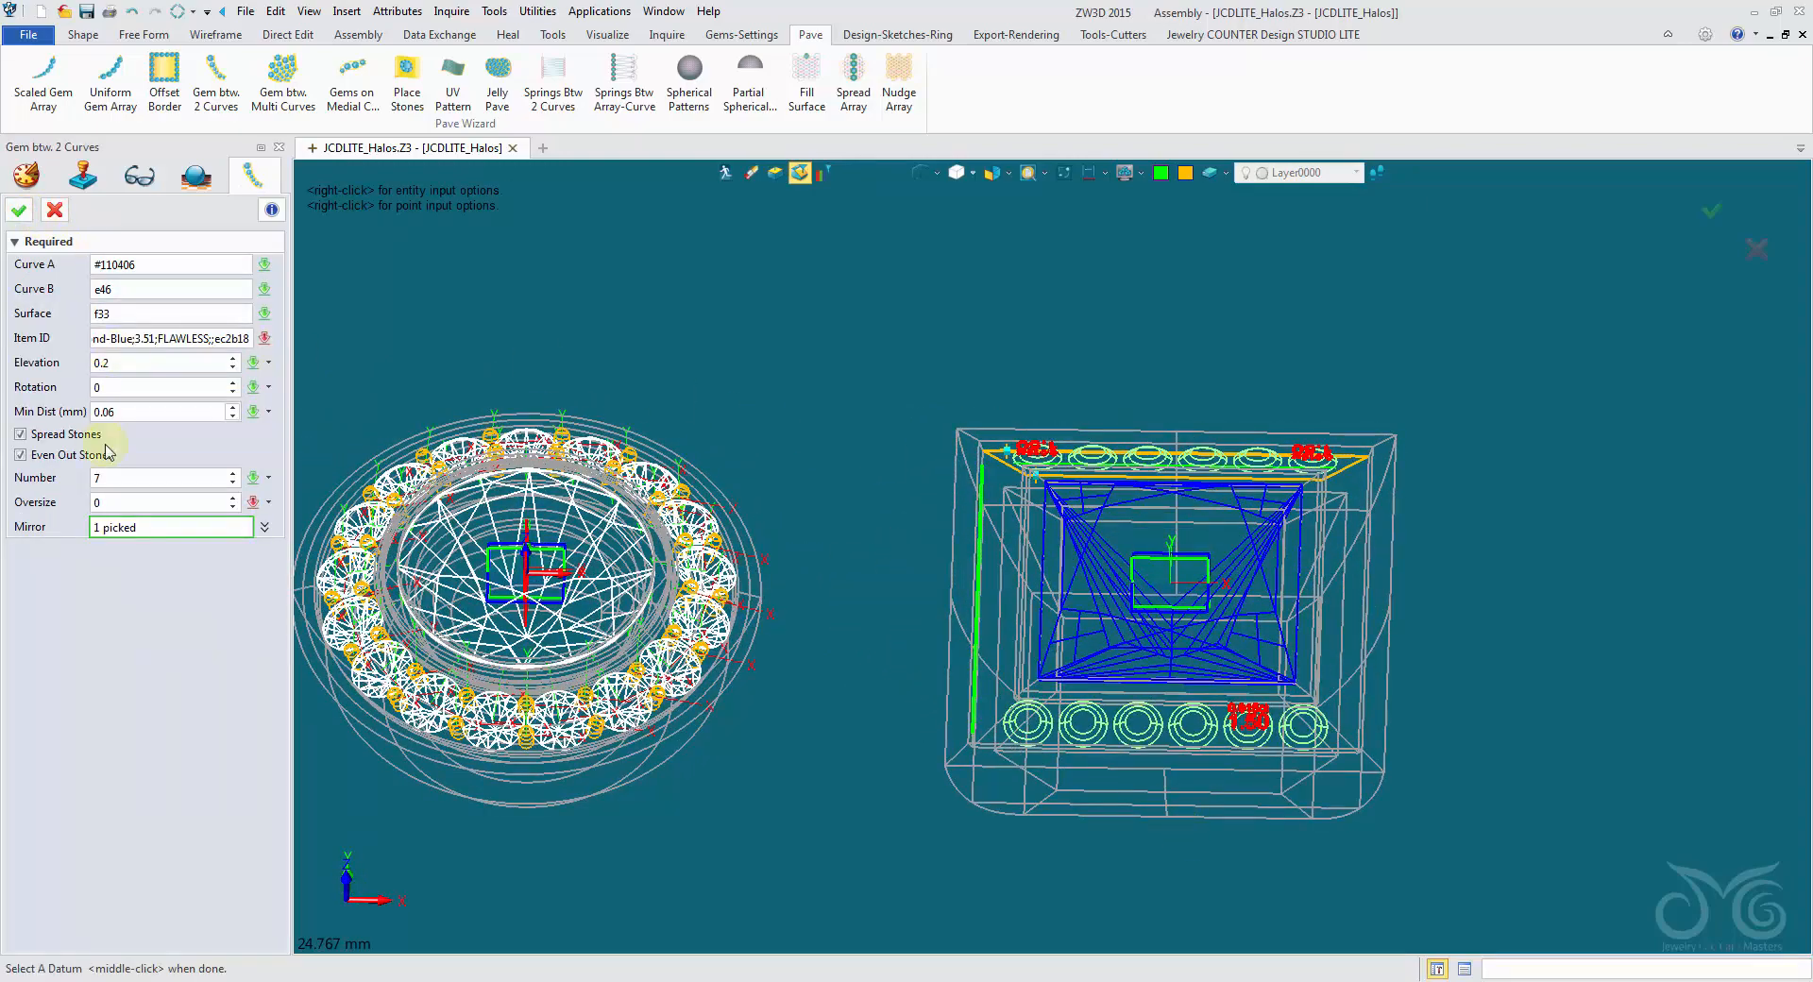
{"action": "left_click", "coordinate": [917, 176]}
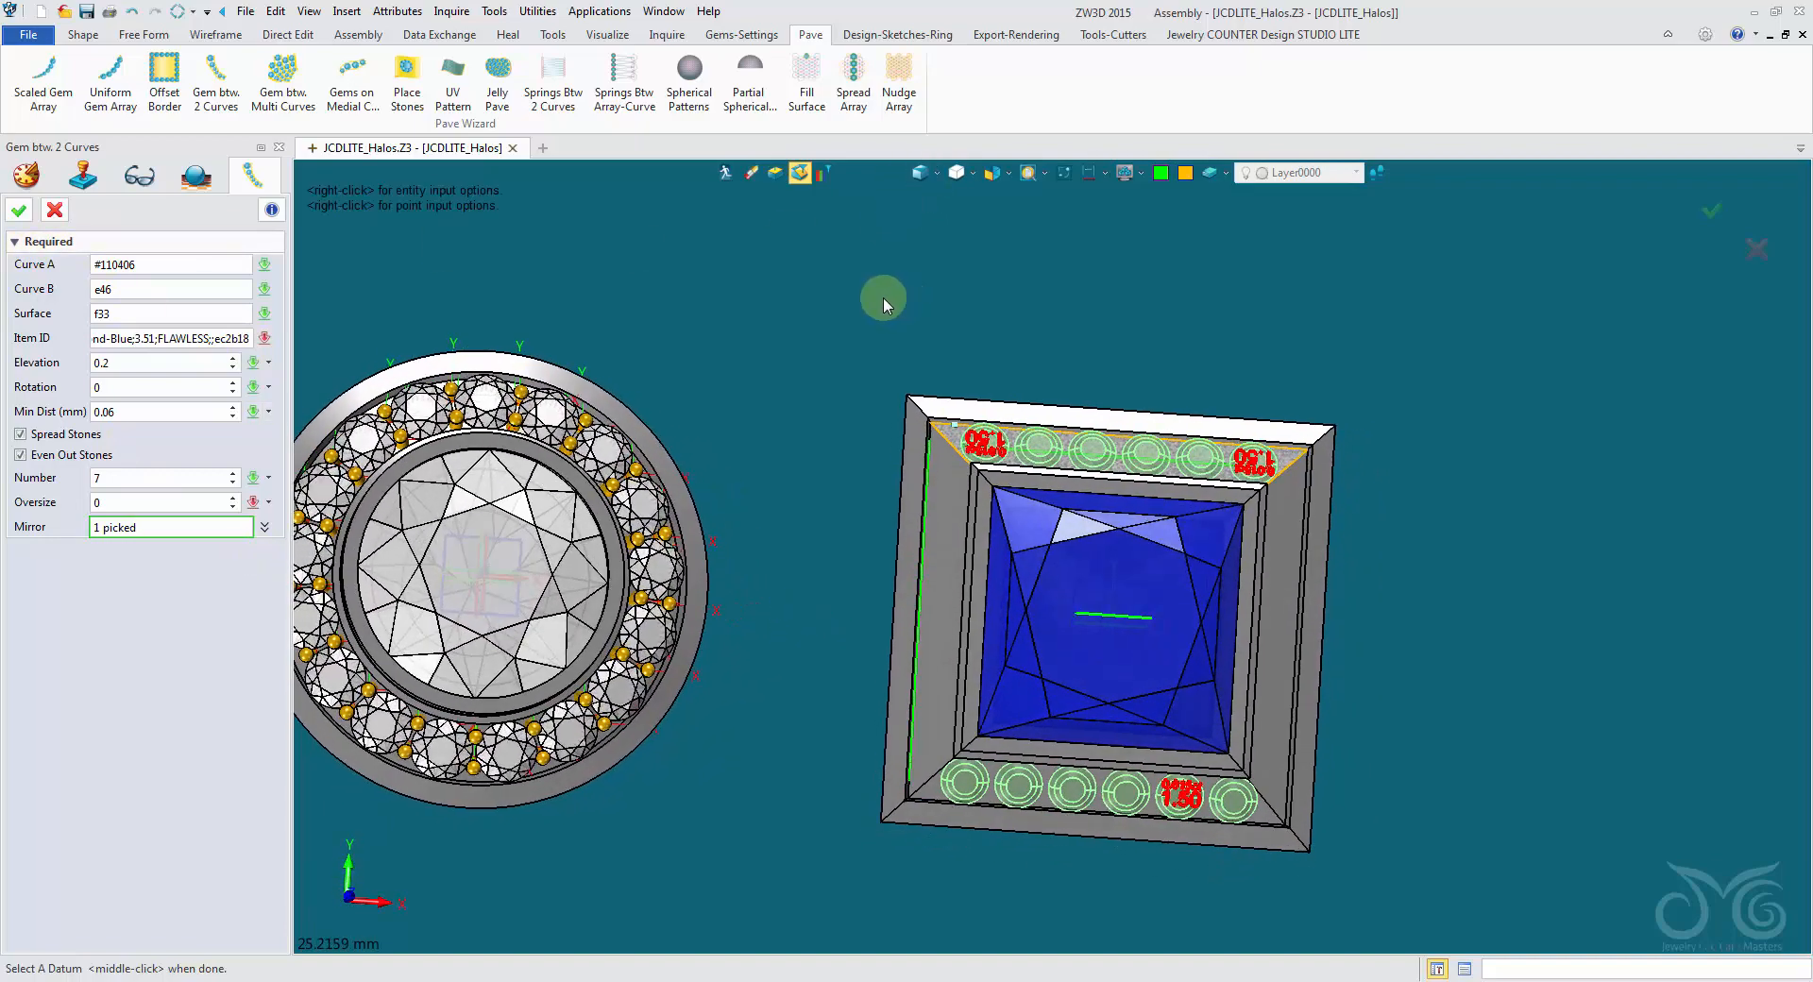
{"action": "left_click", "coordinate": [18, 210]}
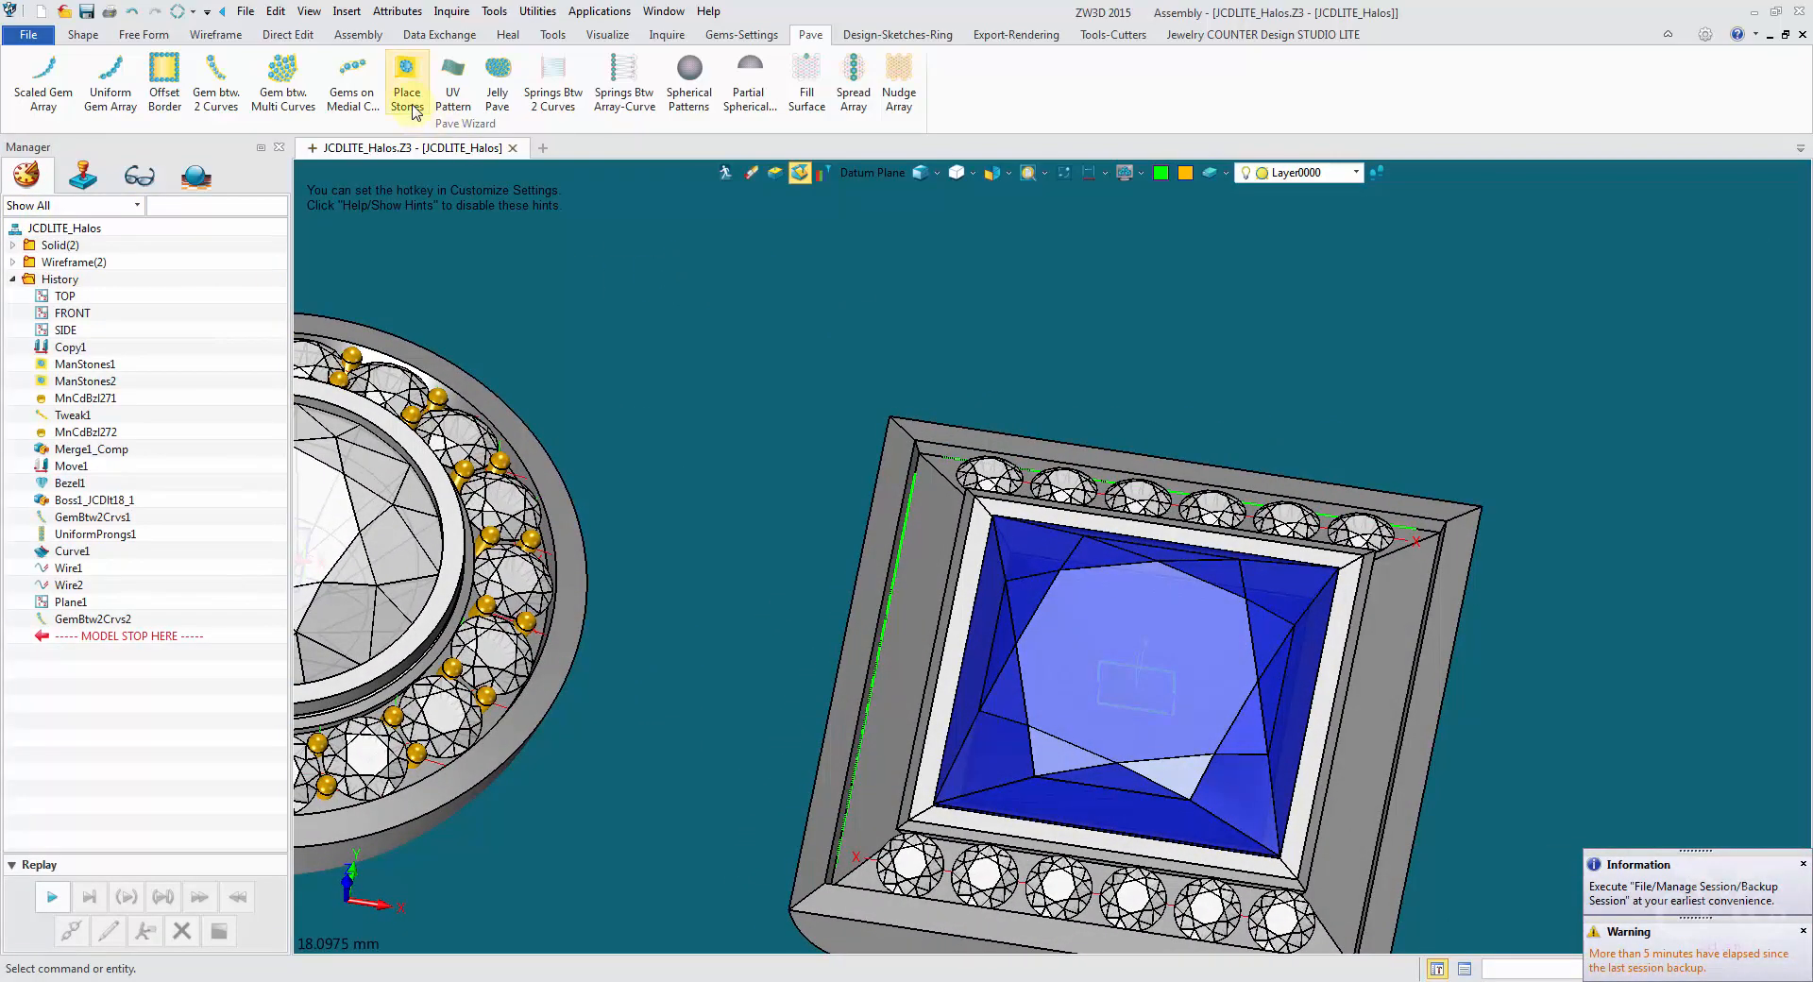
- Start another Gem btw. 2 Curves row and select the left channel's trimmed green curve as Curve A
{"action": "middle_click", "coordinate": [750, 312]}
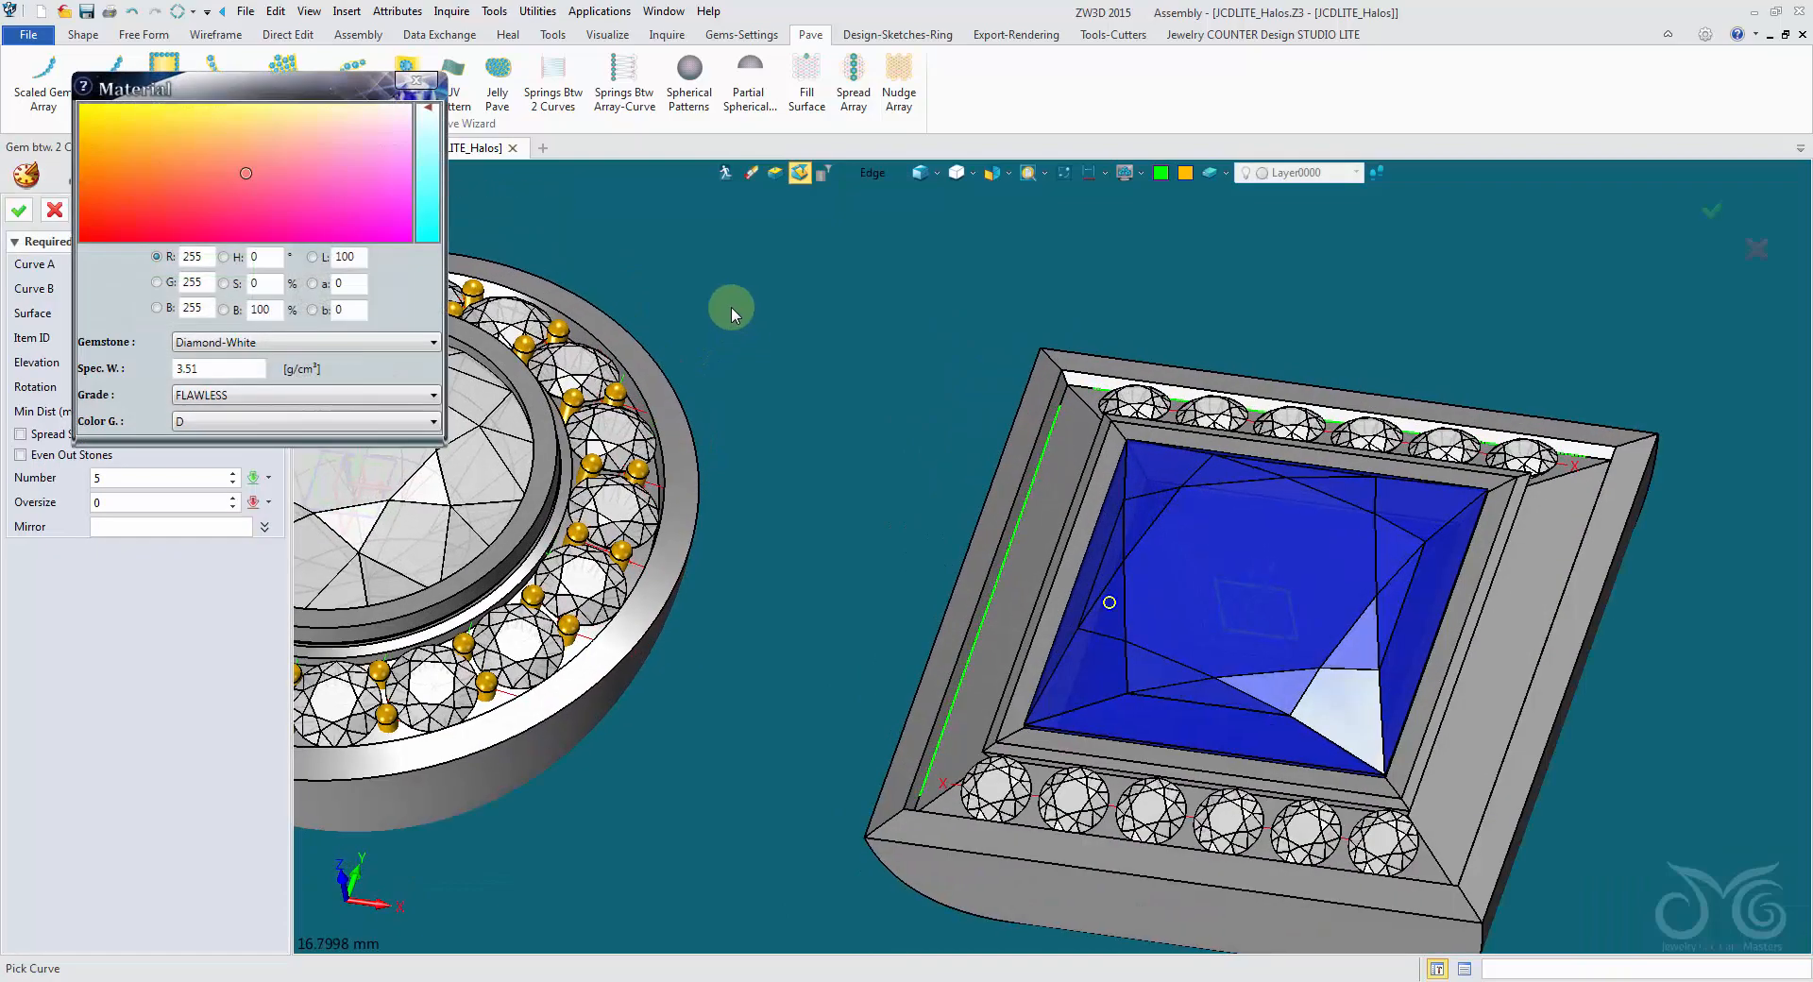
{"action": "left_click", "coordinate": [429, 84]}
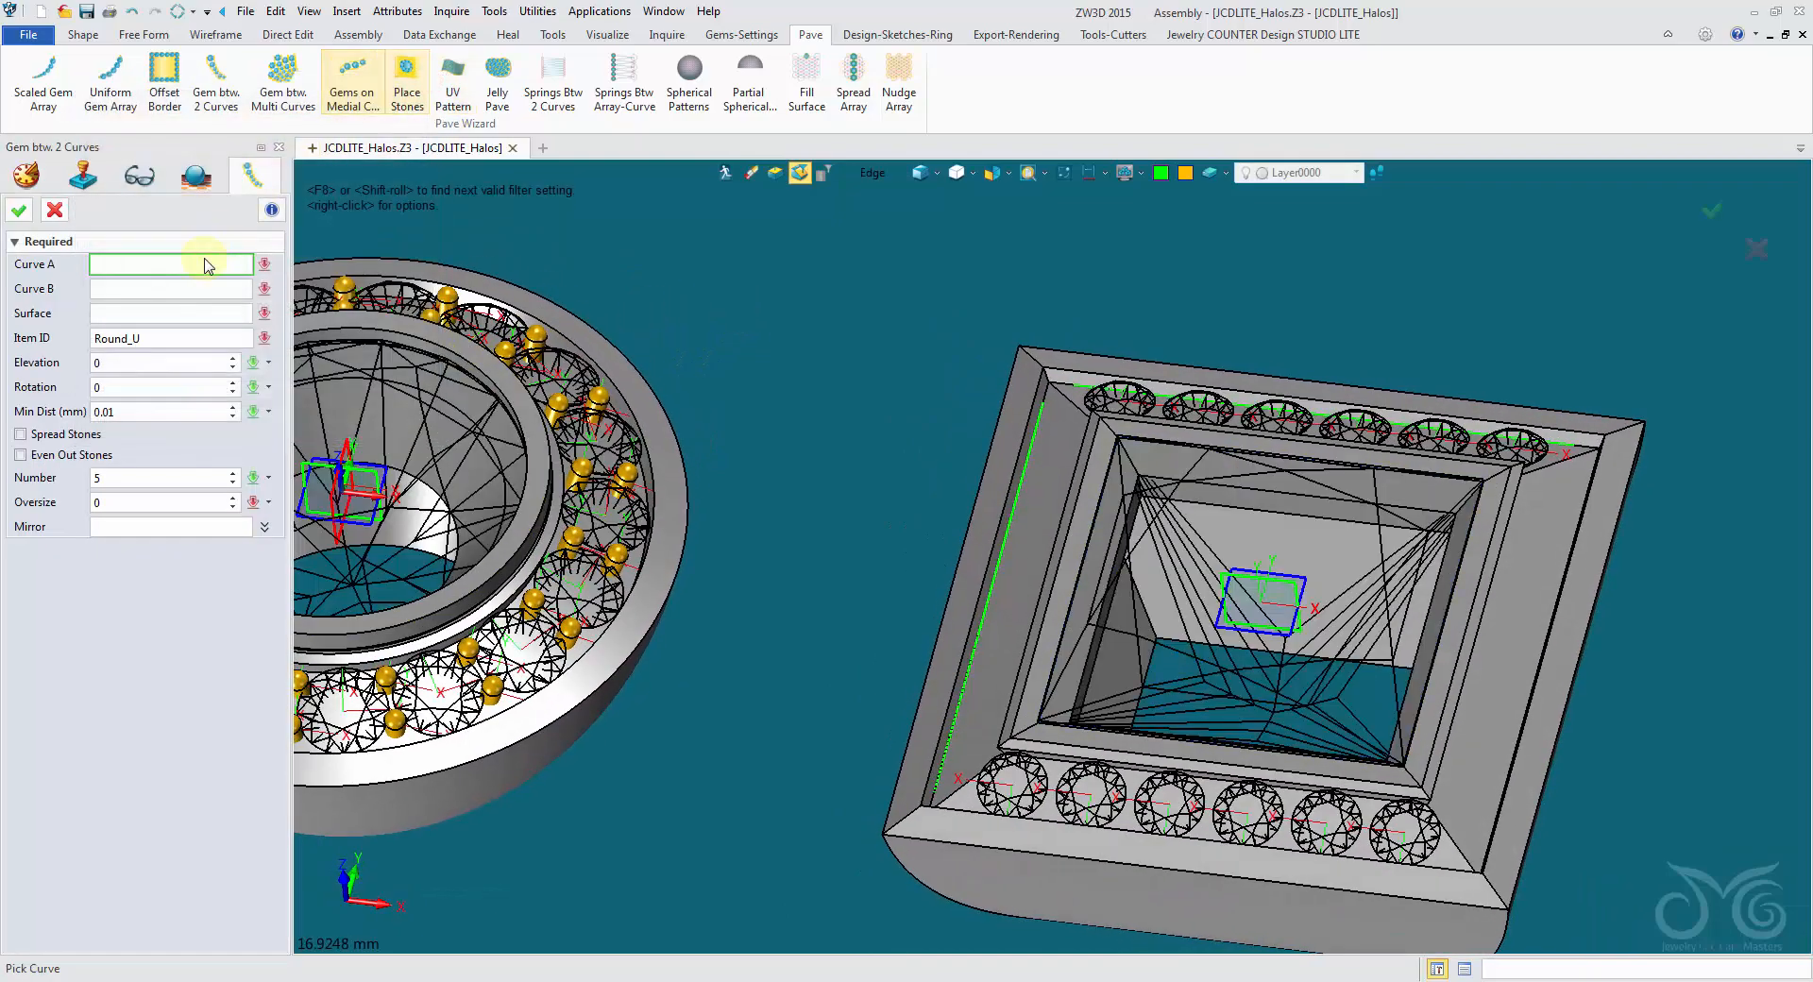
{"action": "left_click", "coordinate": [873, 174]}
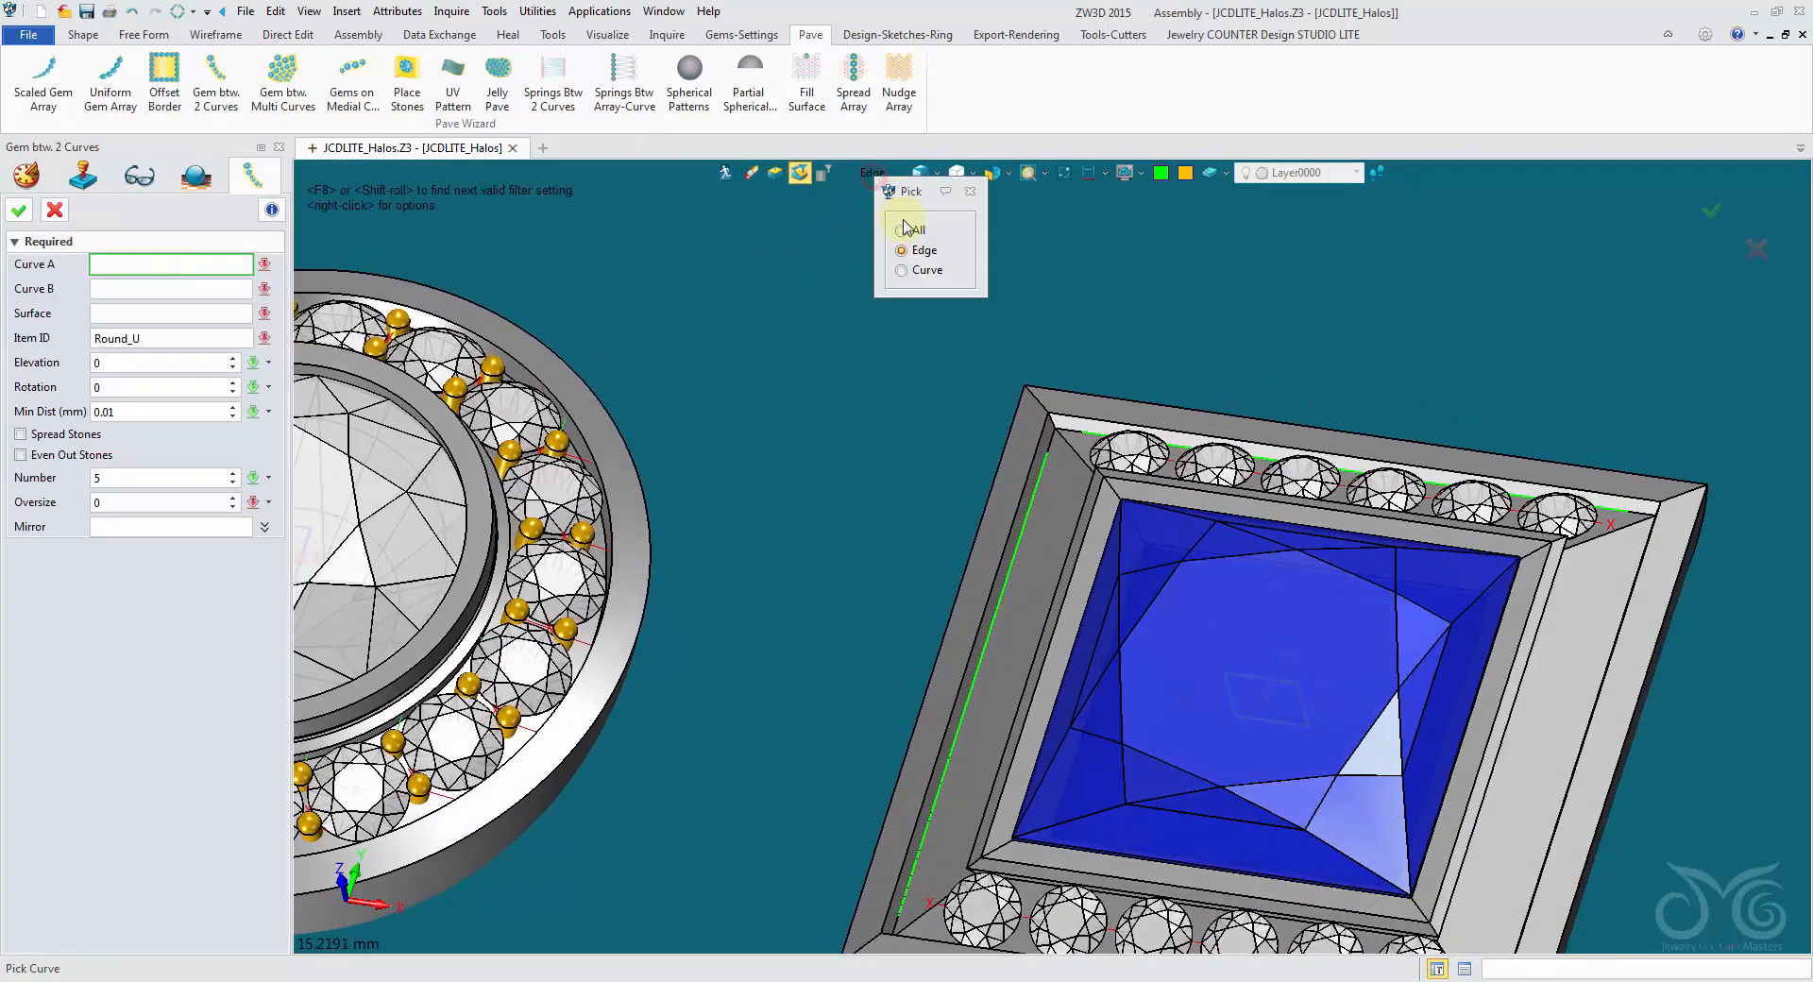
{"action": "left_click", "coordinate": [913, 272]}
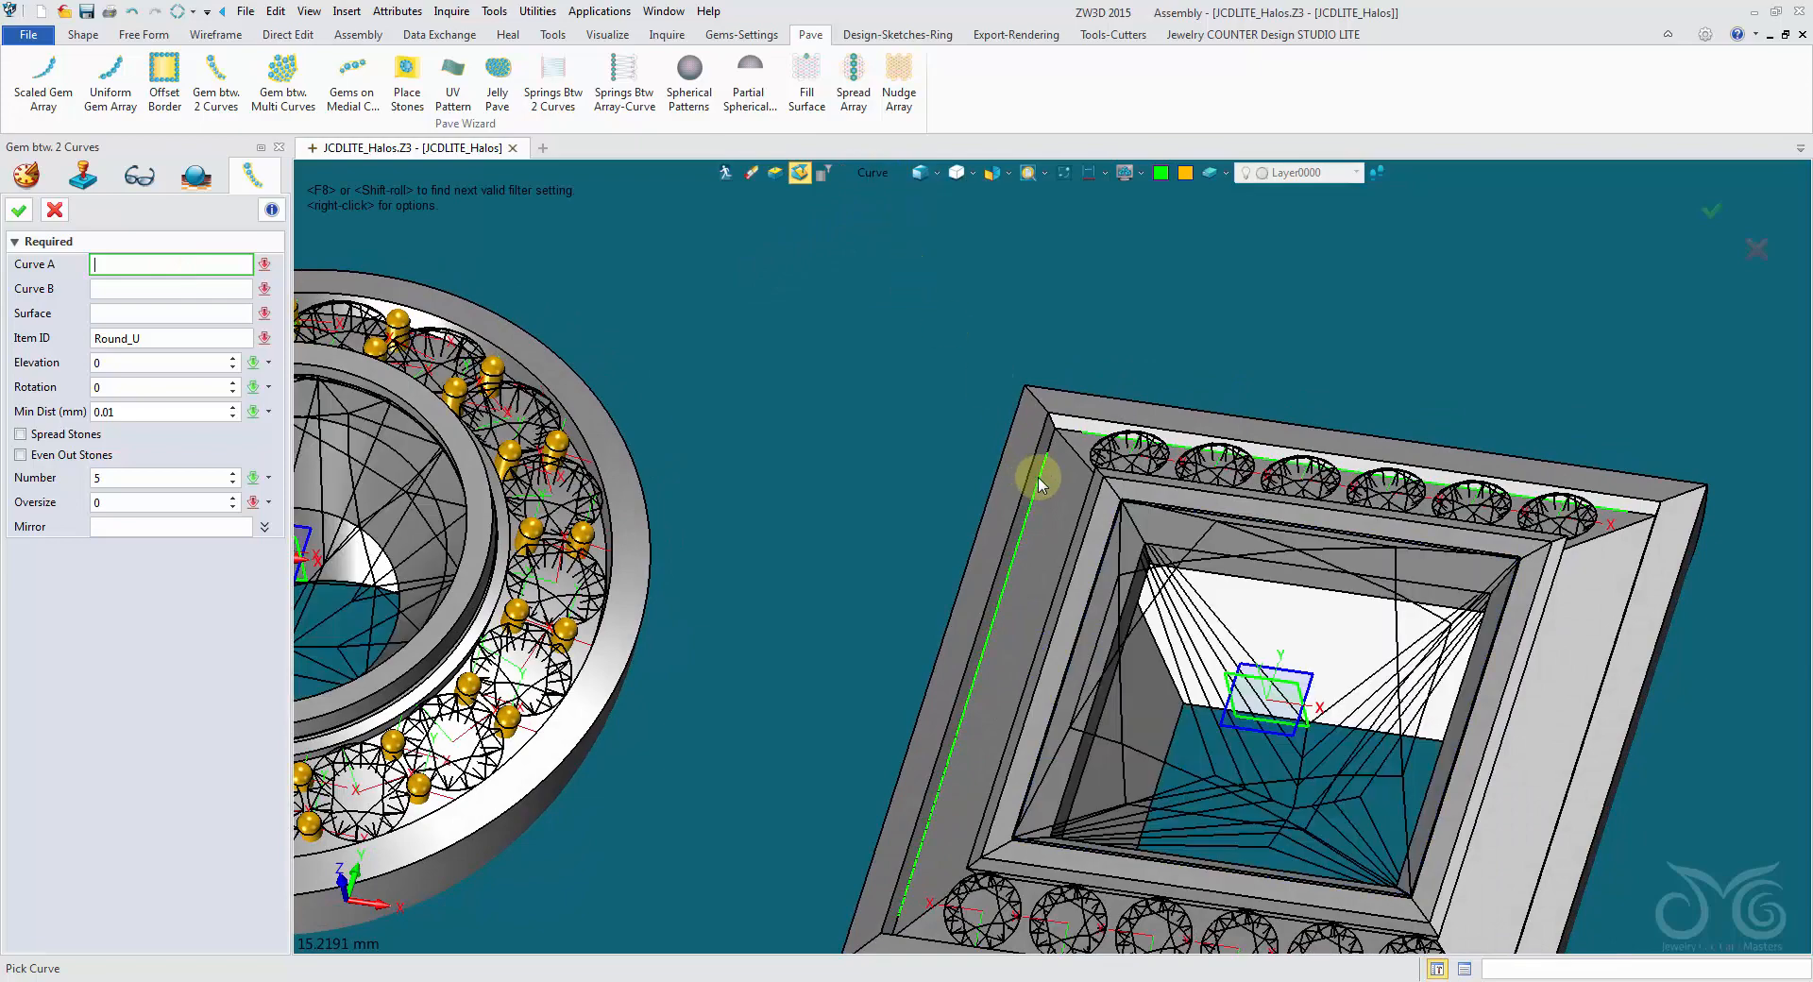
{"action": "left_click", "coordinate": [1040, 476]}
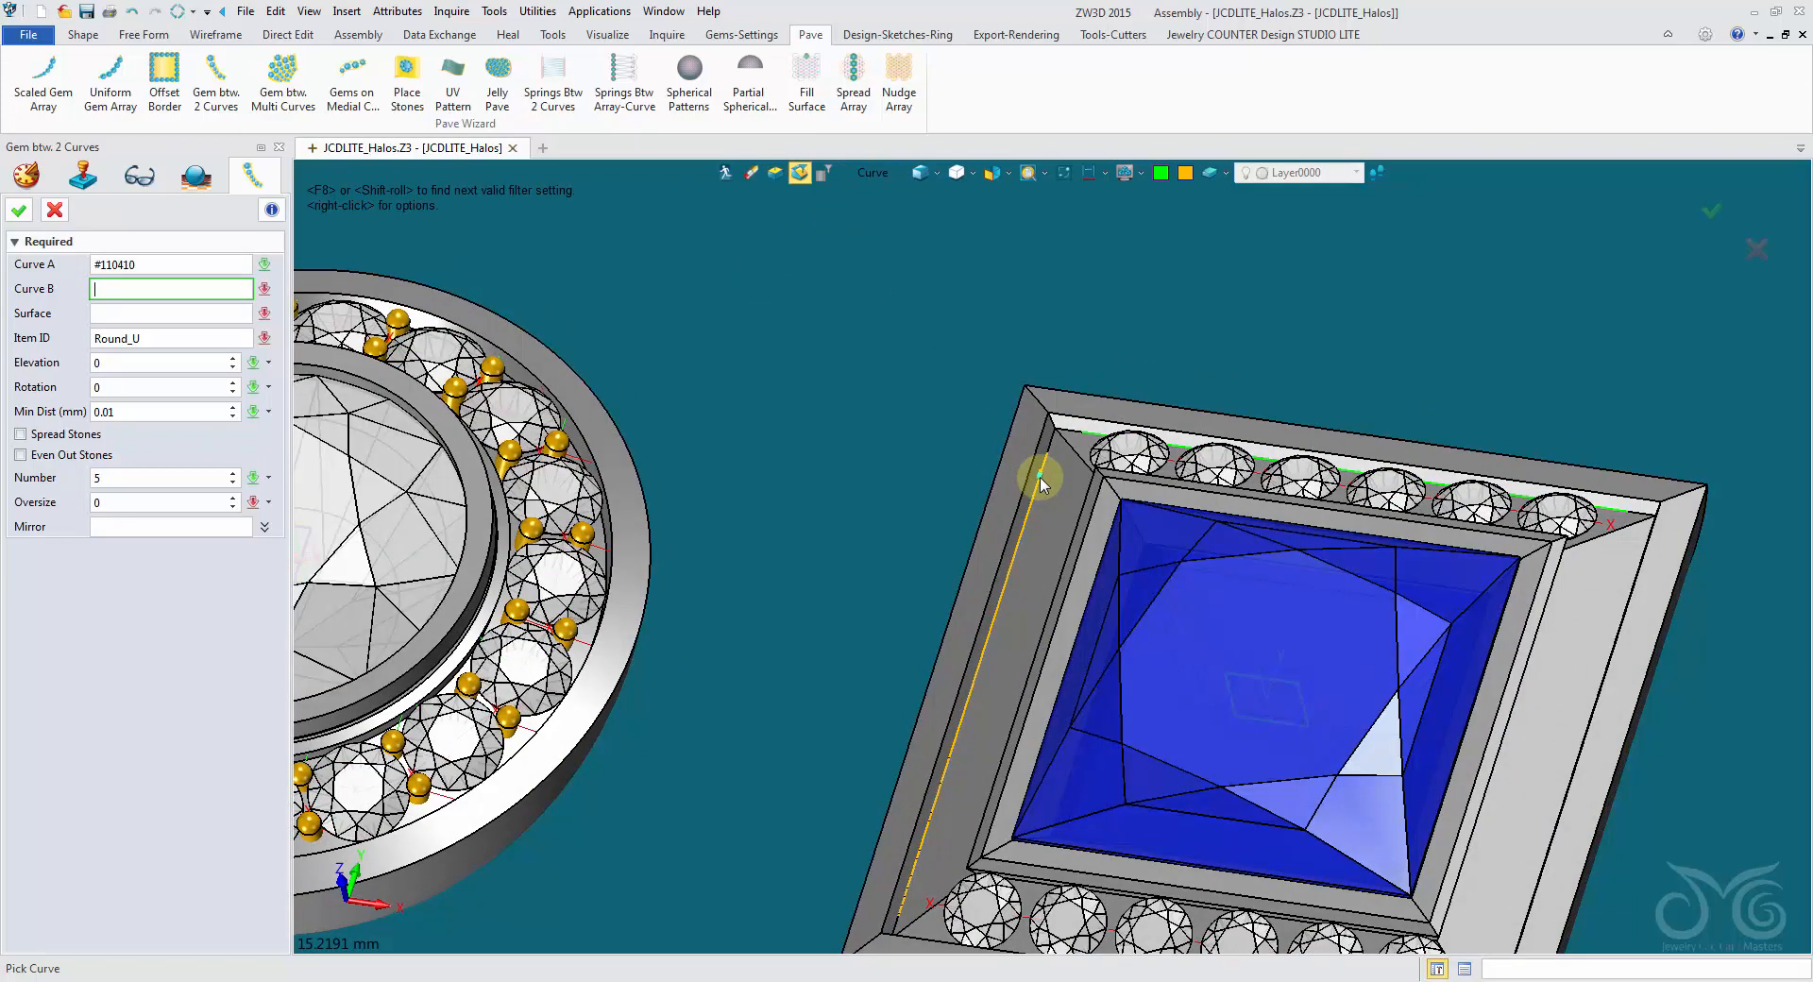
- Select the left channel's inner edge as Curve B and the channel floor face as the surface
{"action": "left_click", "coordinate": [873, 174]}
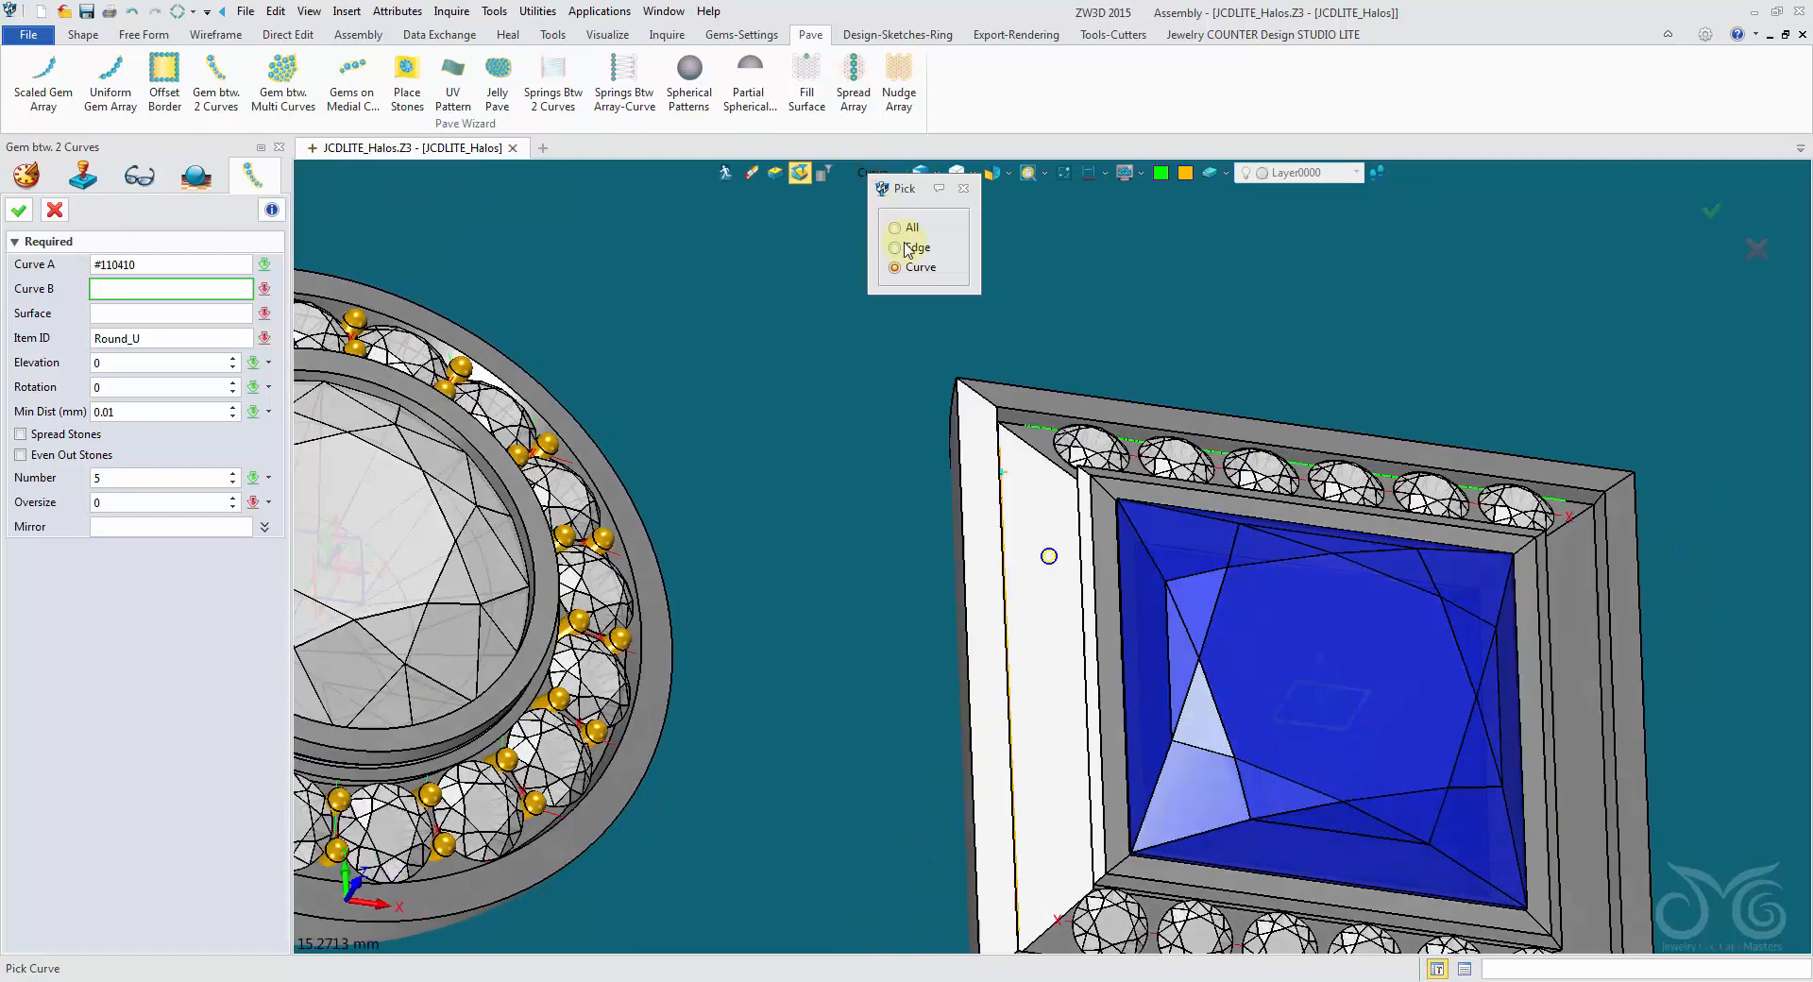
{"action": "left_click", "coordinate": [909, 252]}
{"action": "right_click_drag", "start_coordinate": [930, 330], "coordinate": [1031, 491]}
{"action": "left_click", "coordinate": [1056, 534]}
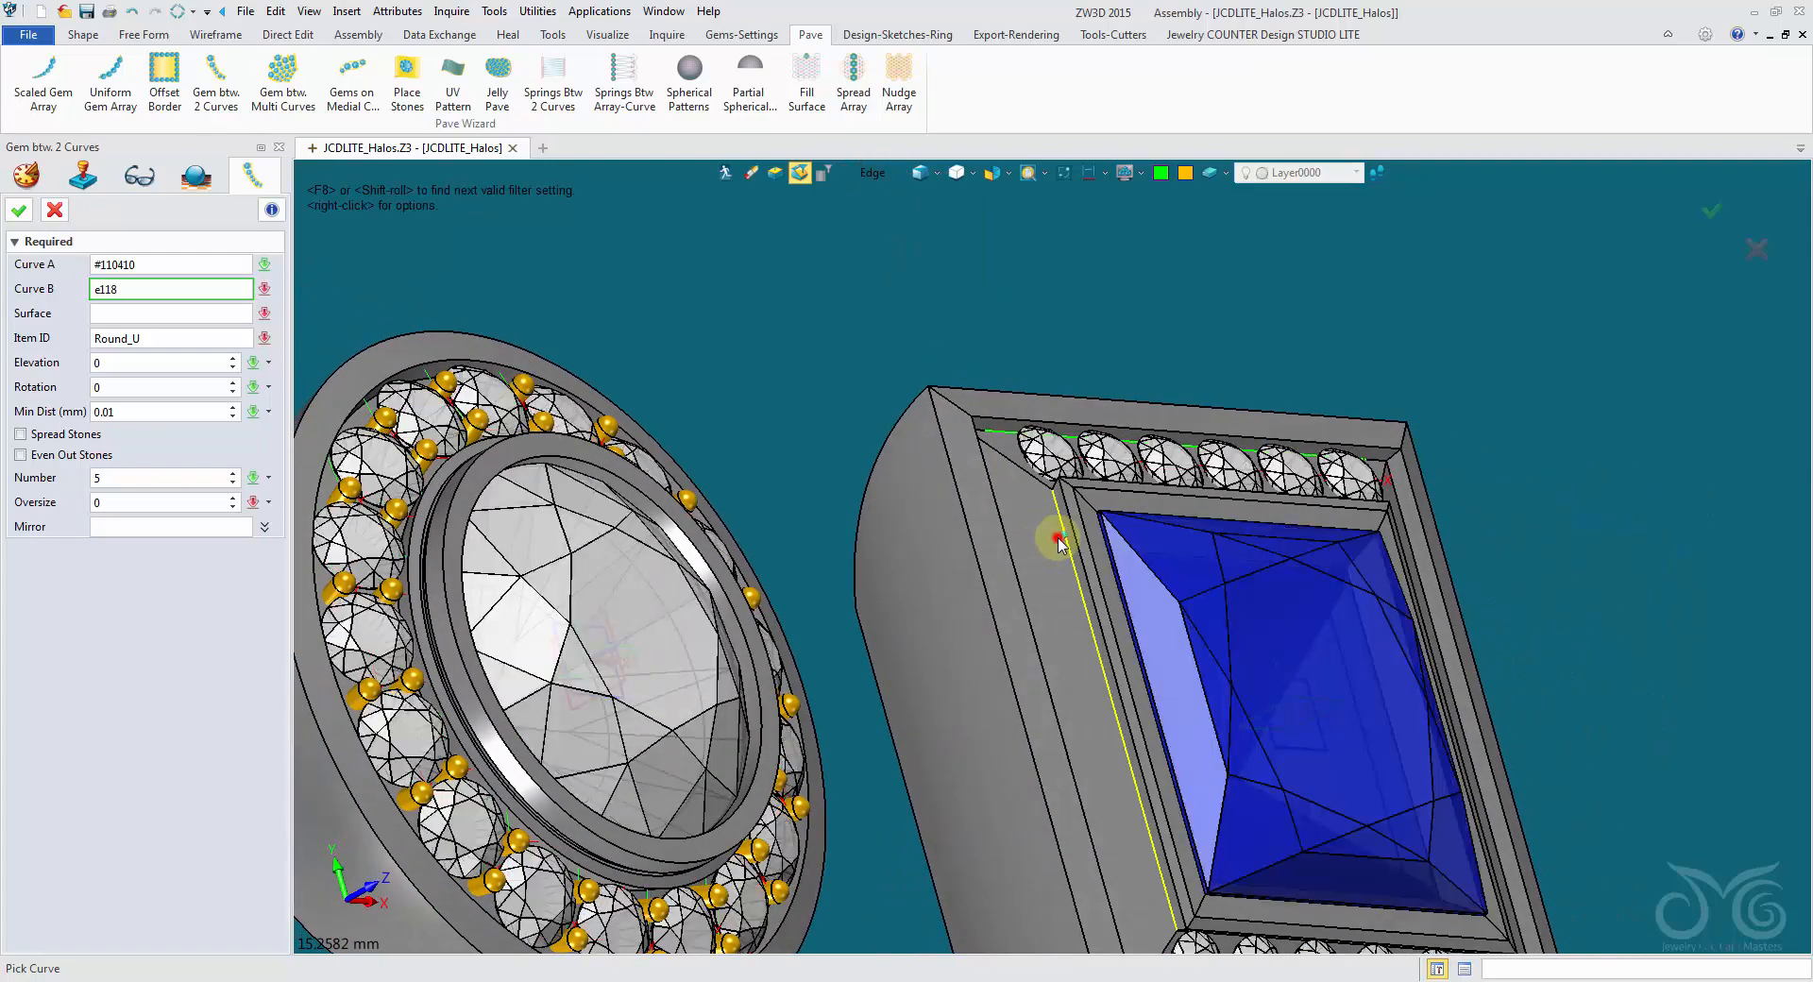
{"action": "right_click_drag", "start_coordinate": [831, 496], "coordinate": [864, 609]}
{"action": "left_click", "coordinate": [921, 700]}
- Set the left gem row's elevation to 0.2, enable Spread Stones and set the number of gems to 8
{"action": "left_click", "coordinate": [145, 364]}
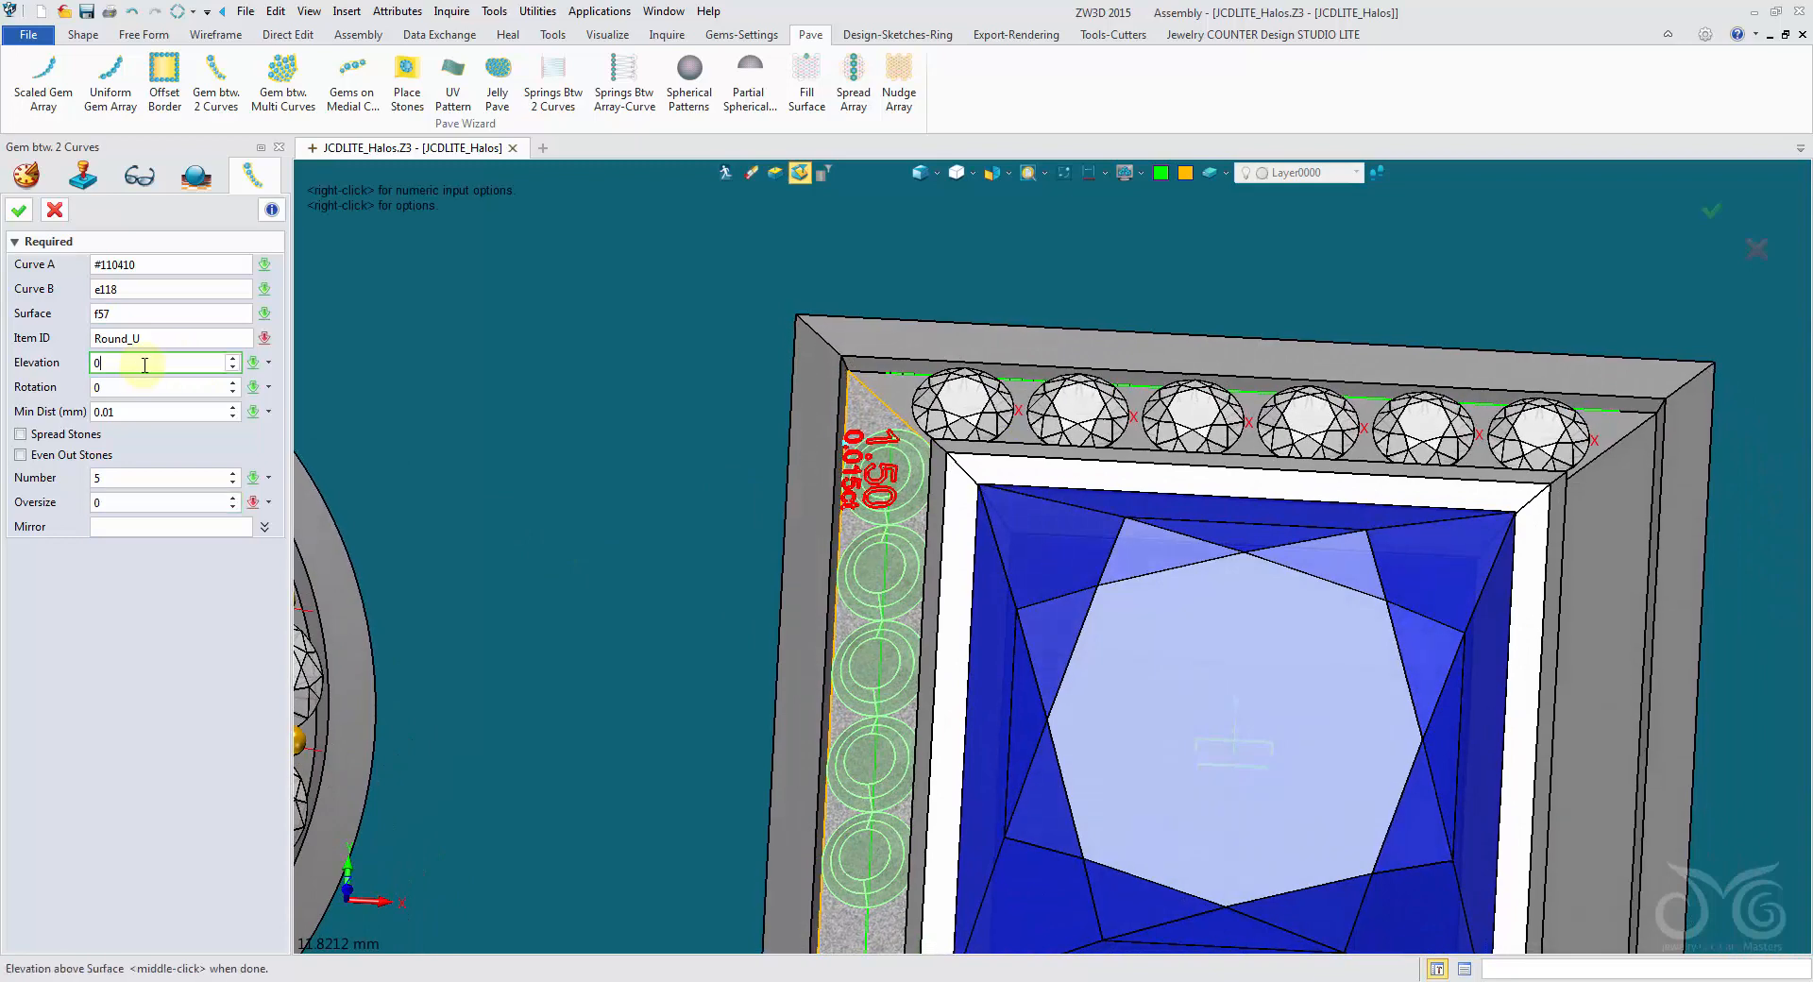
{"action": "left_click", "coordinate": [155, 412]}
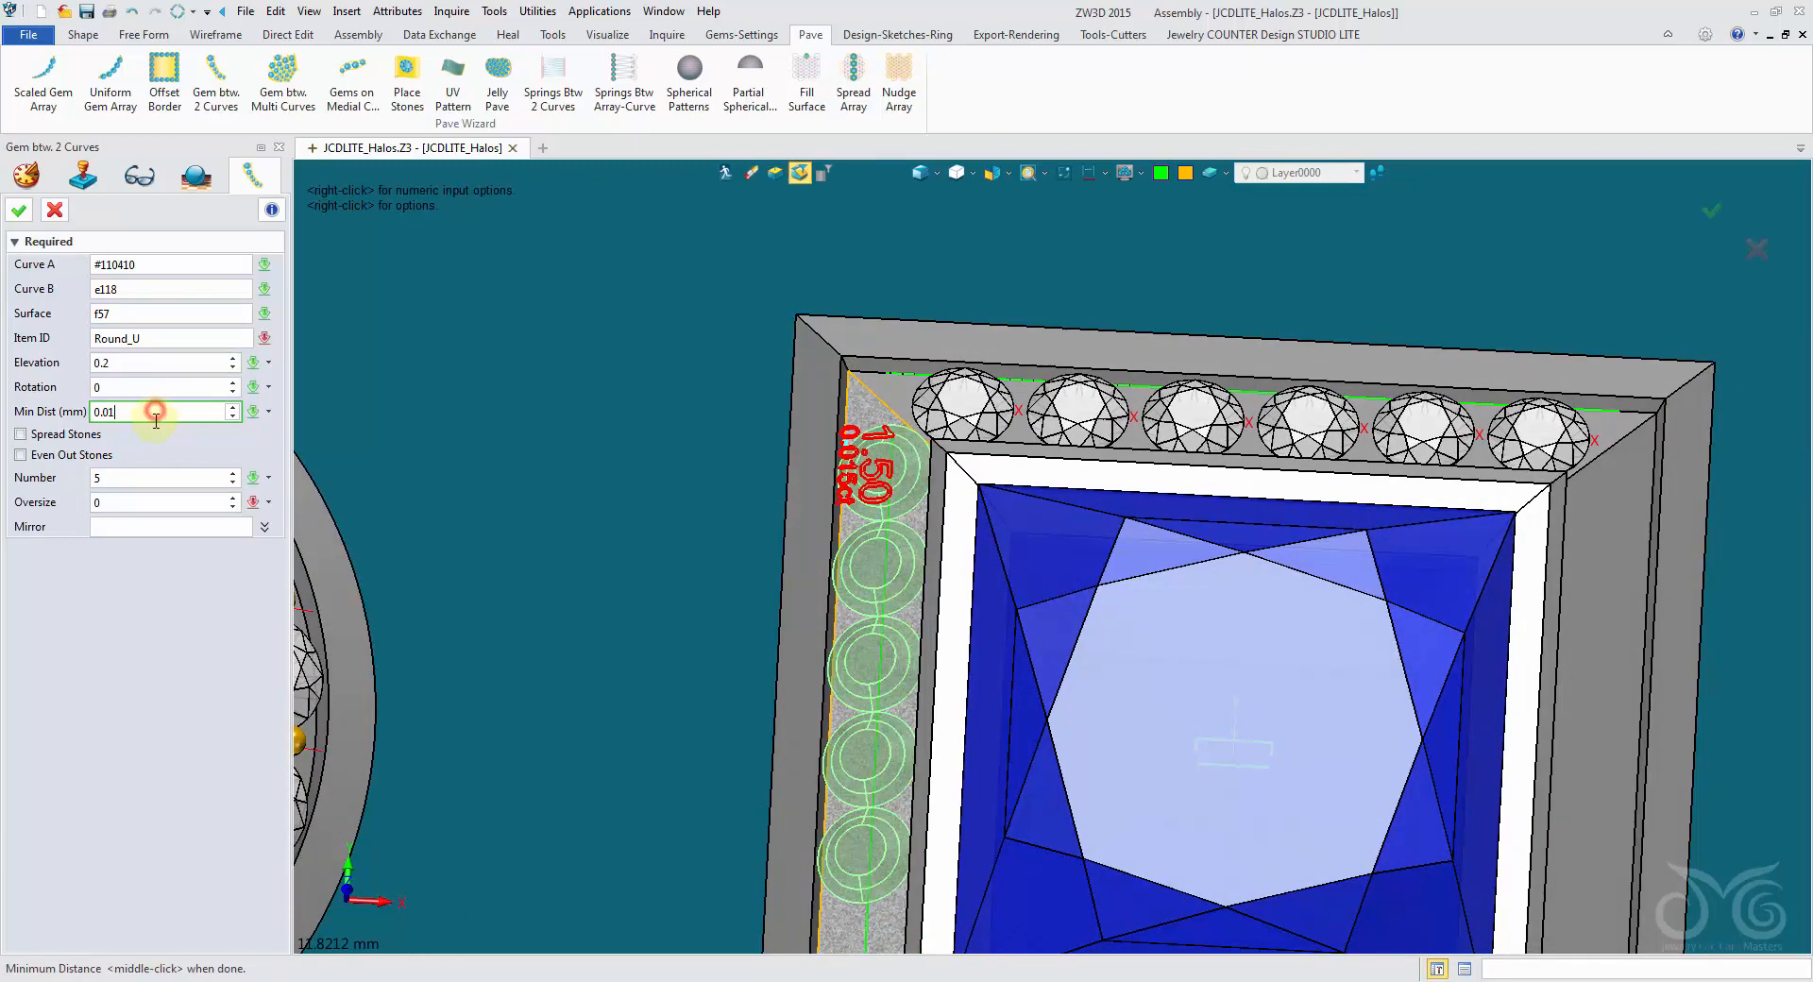
{"action": "left_click", "coordinate": [87, 437]}
{"action": "left_click", "coordinate": [133, 478]}
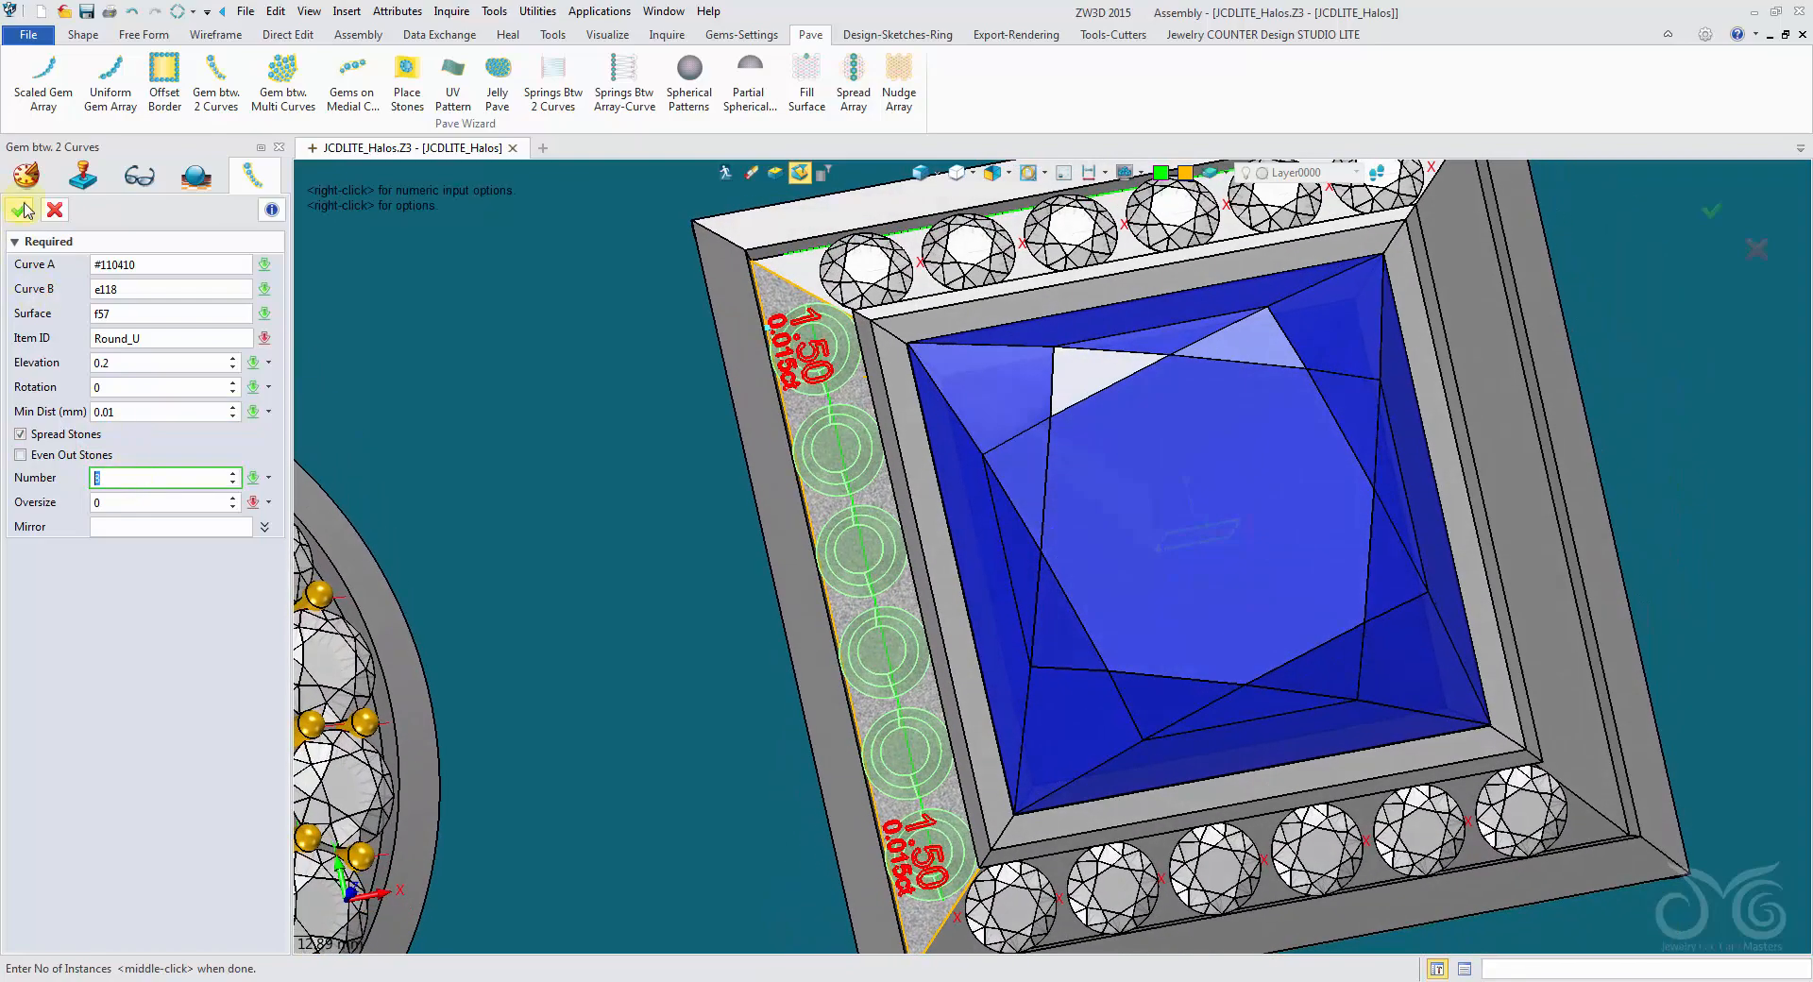
- Mirror the left gem row about a new datum aligned to the YZ of the princess gem's TOP datum and create both rows in shaded display
{"action": "left_click", "coordinate": [153, 527]}
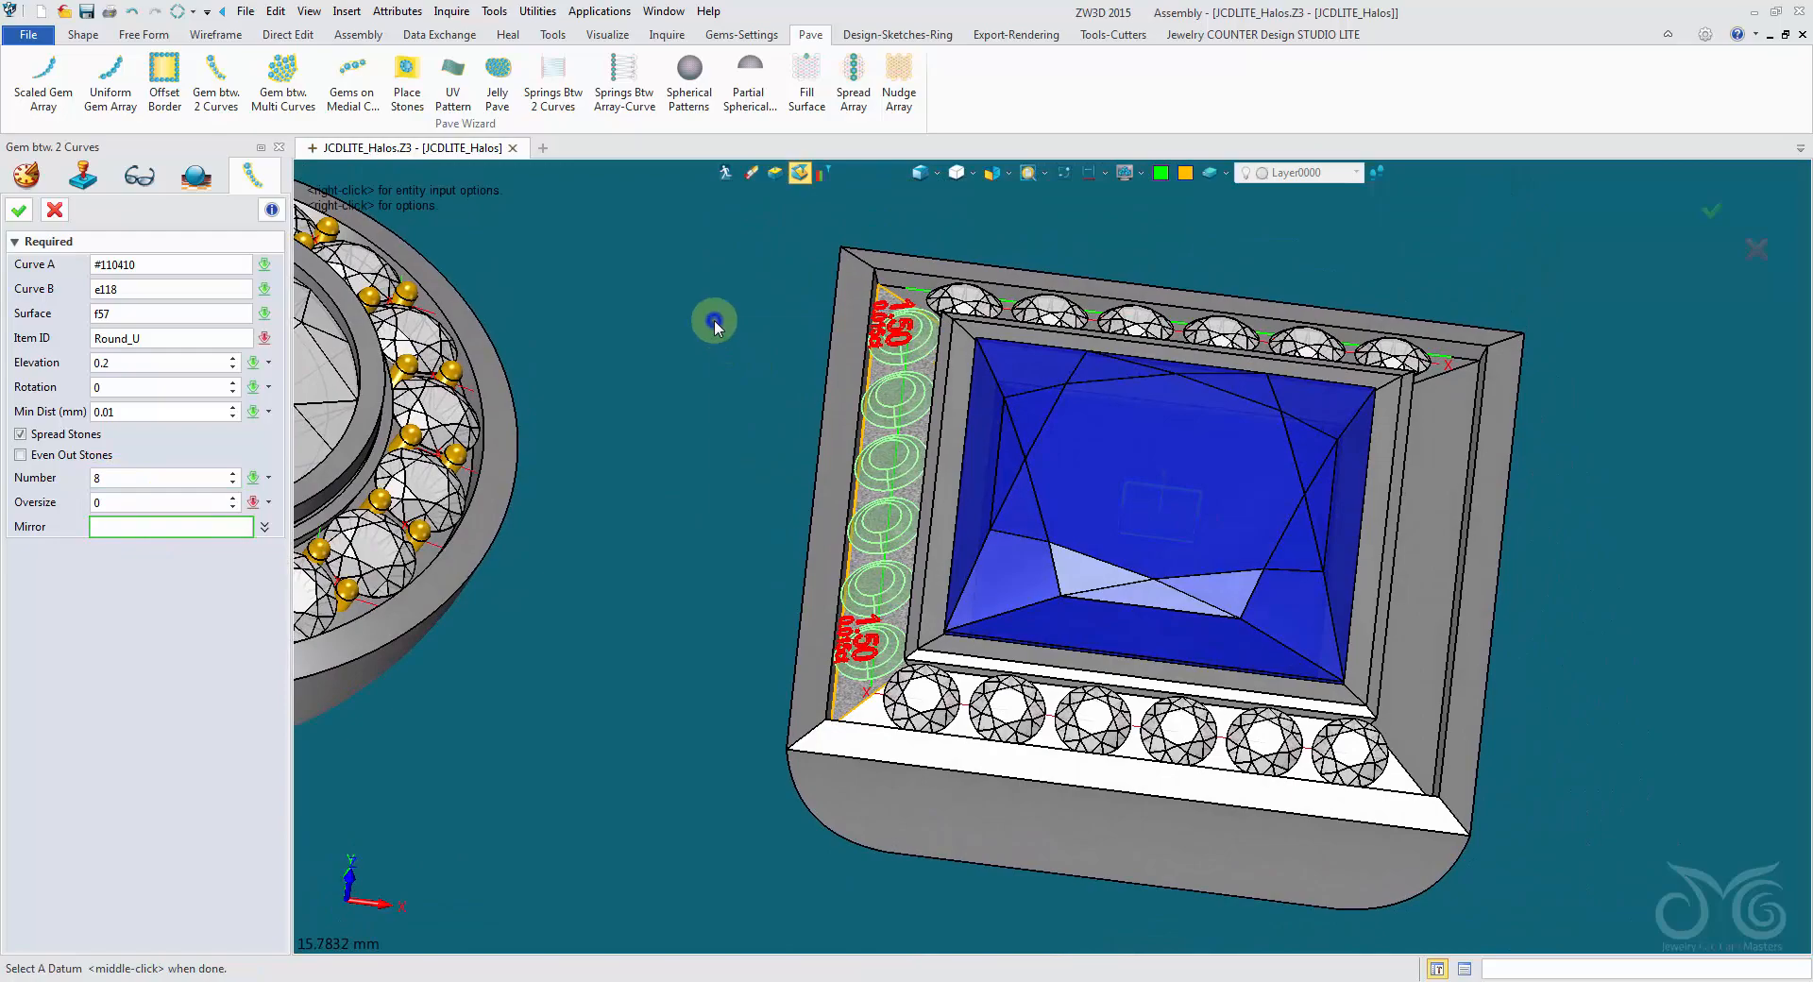
{"action": "right_click", "coordinate": [716, 323]}
{"action": "left_click", "coordinate": [777, 481]}
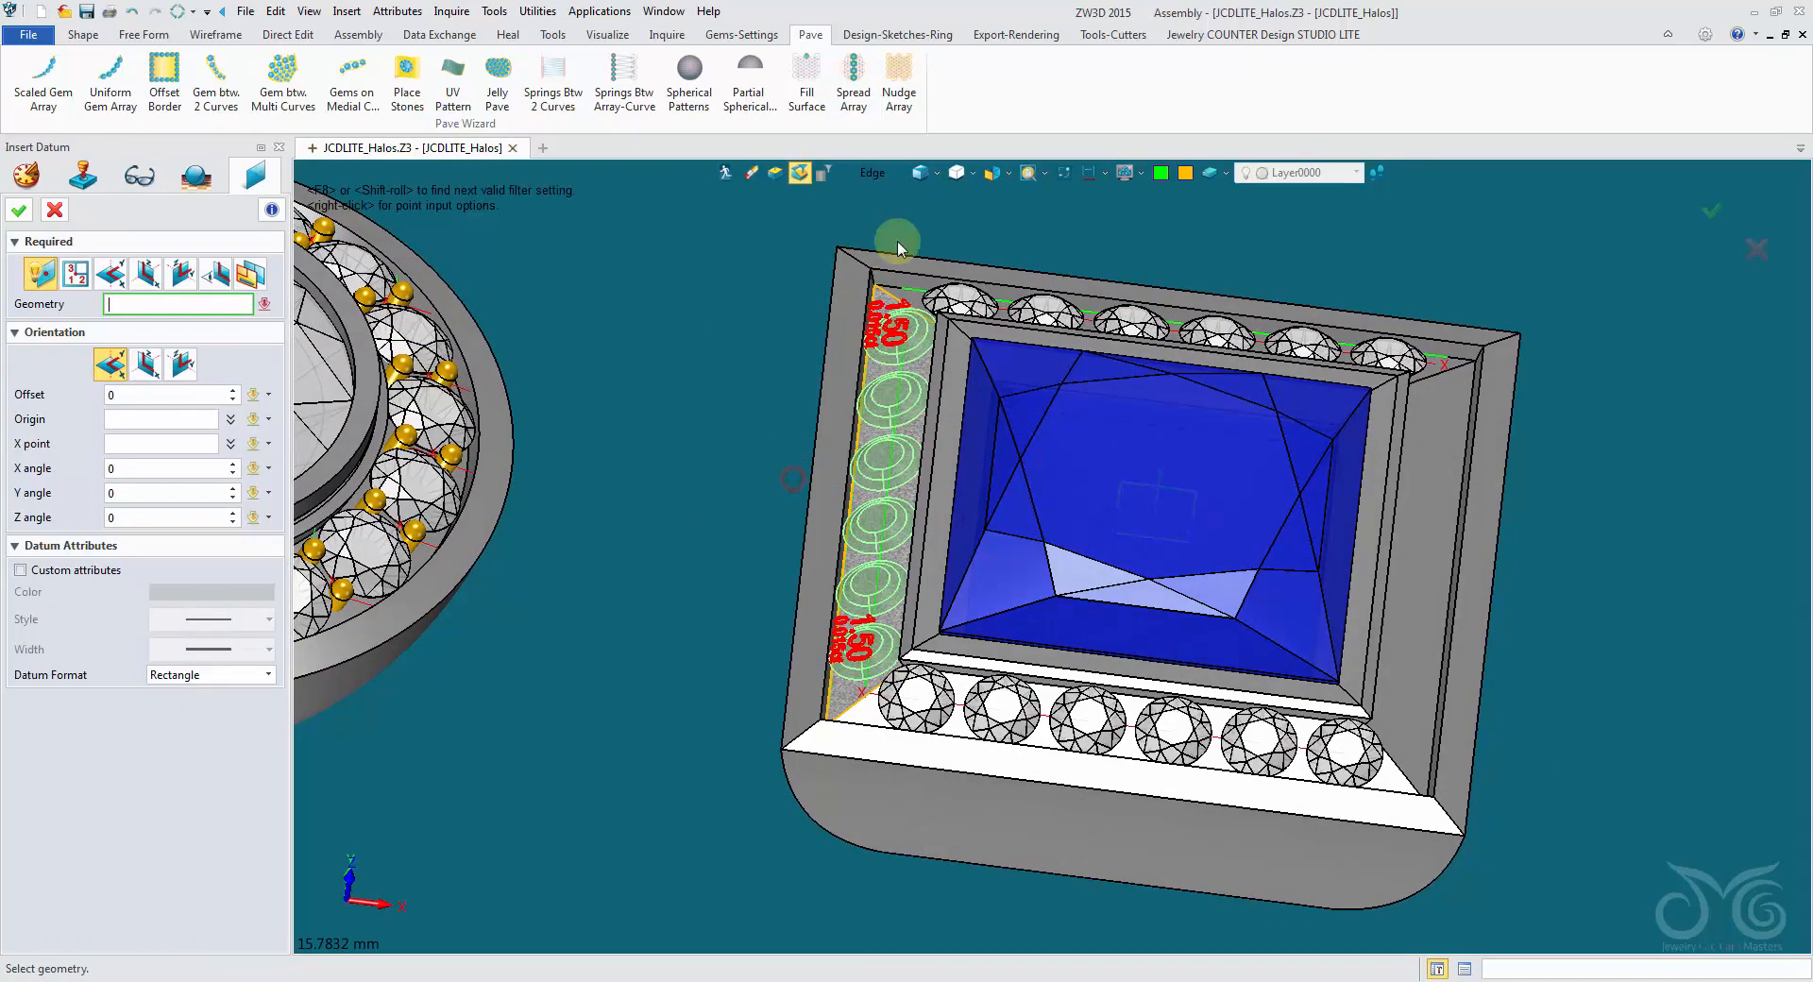
{"action": "left_click", "coordinate": [917, 180]}
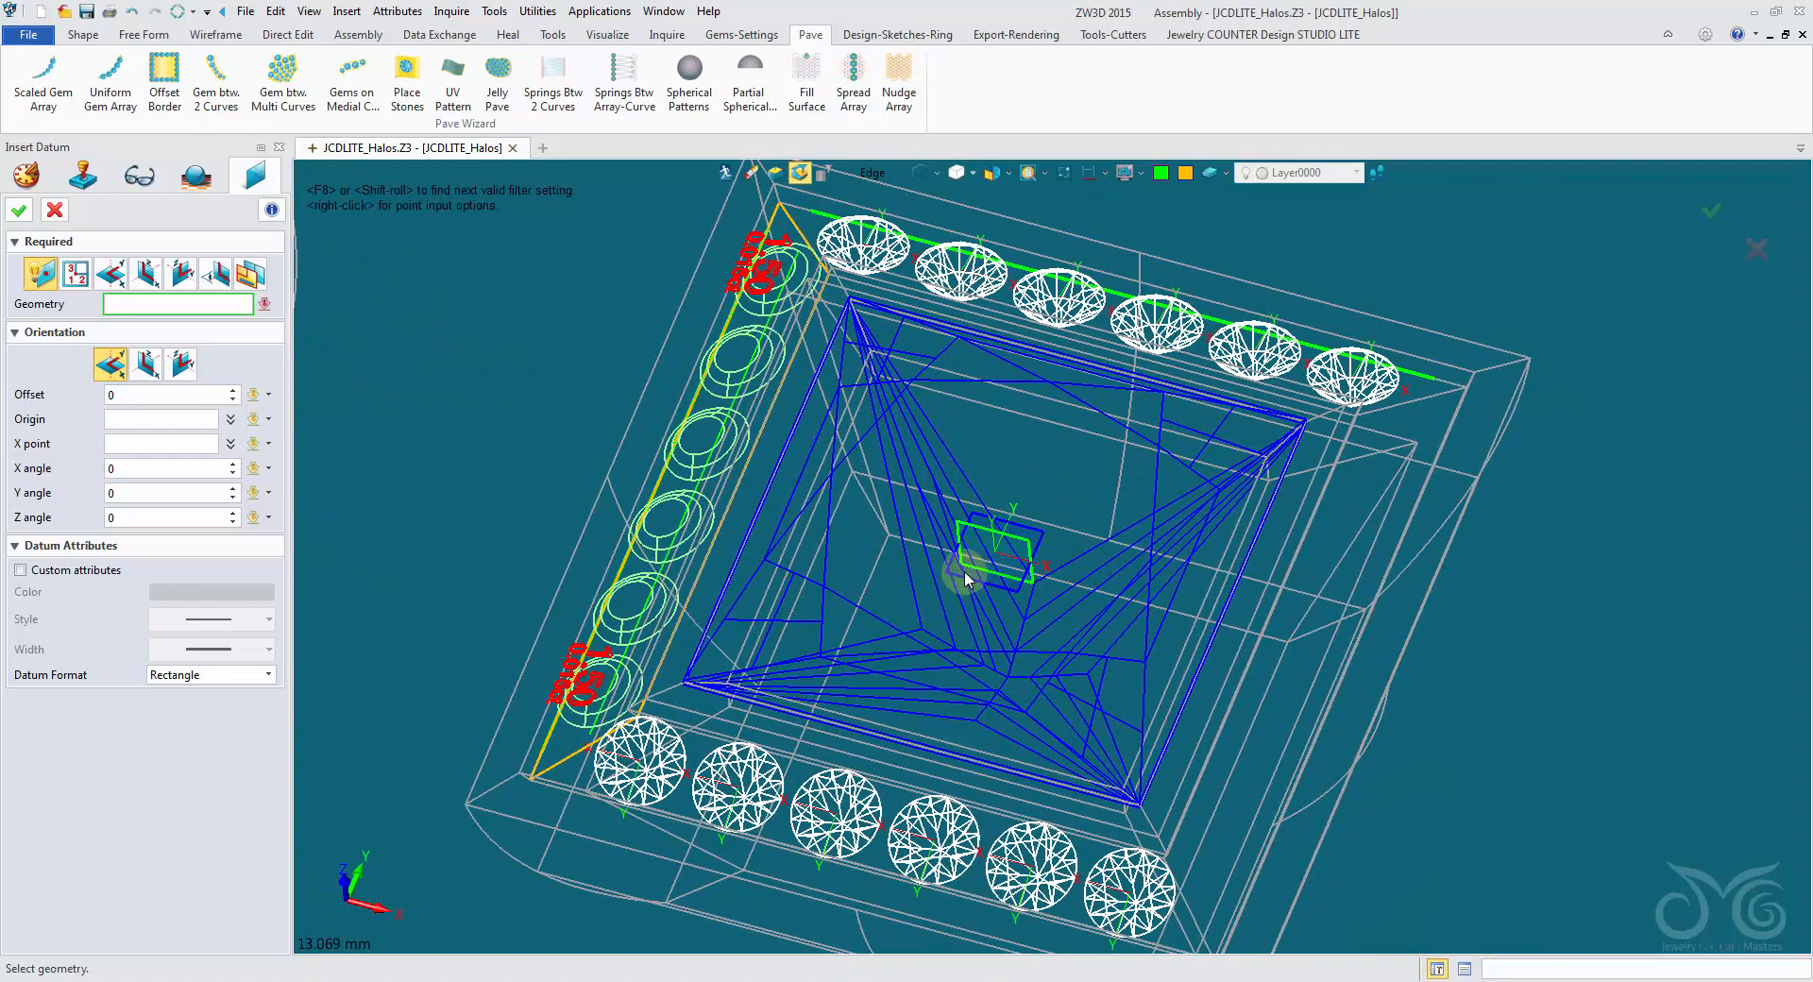
{"action": "left_click", "coordinate": [874, 177]}
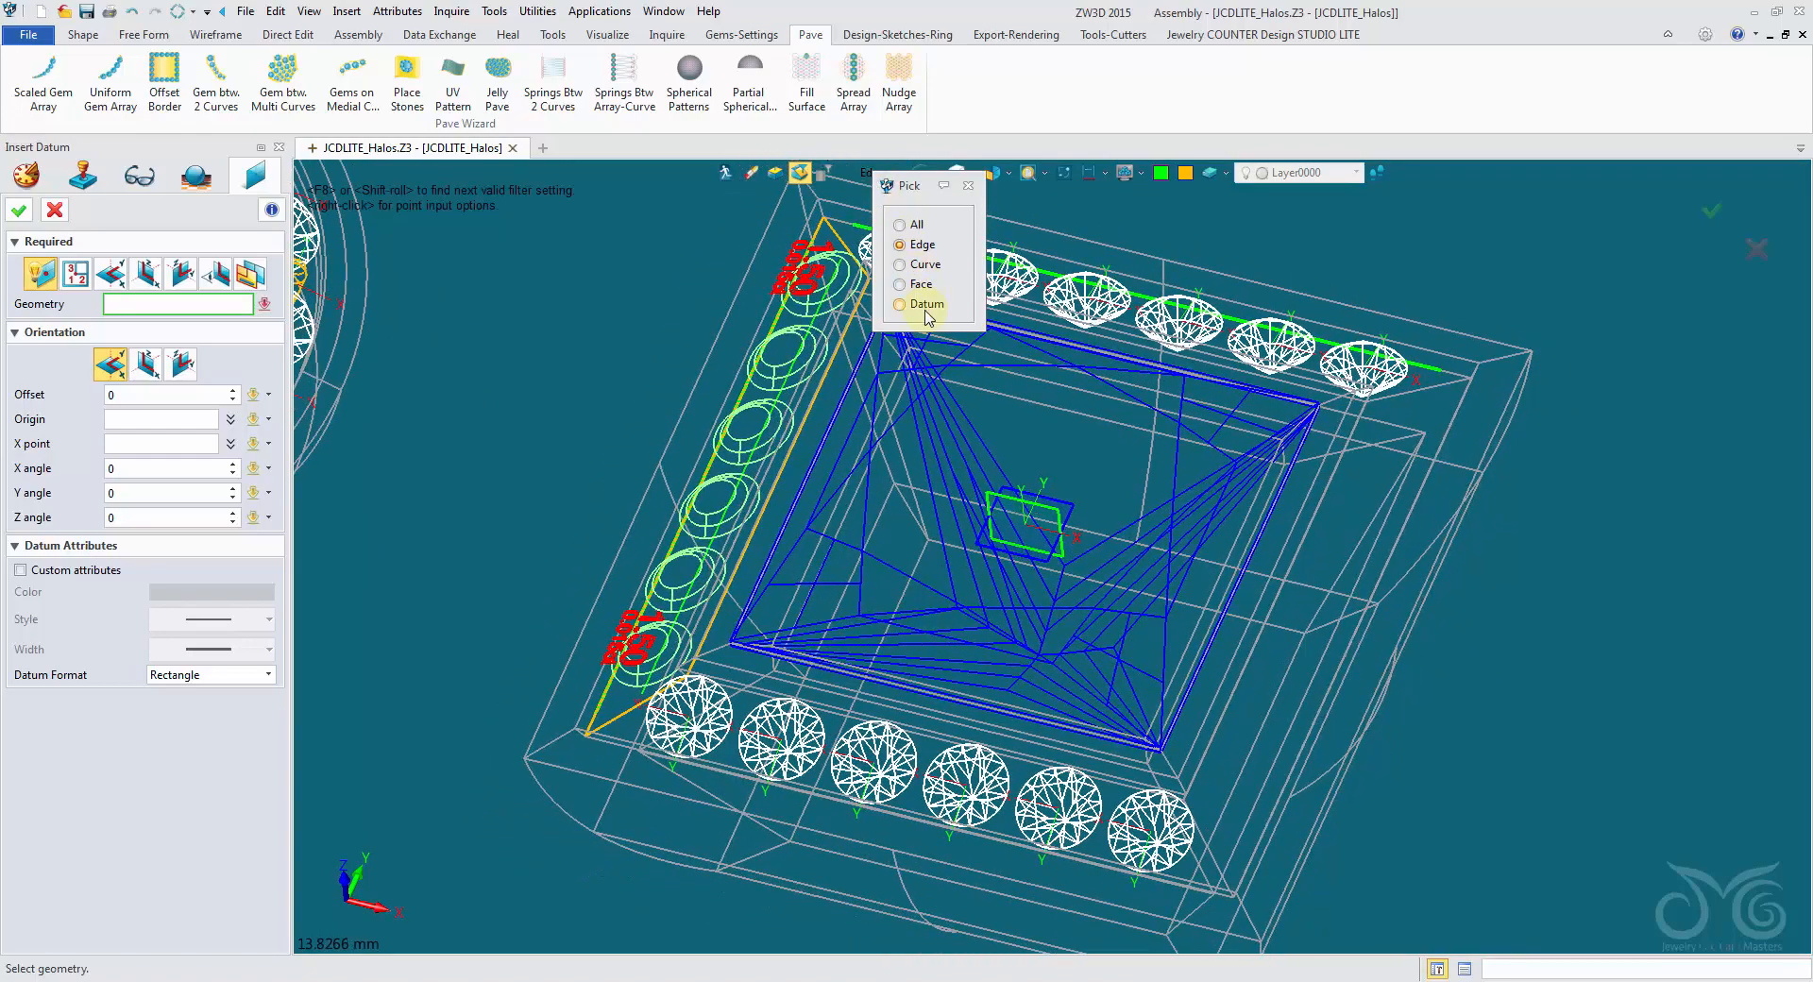
{"action": "left_click", "coordinate": [923, 307]}
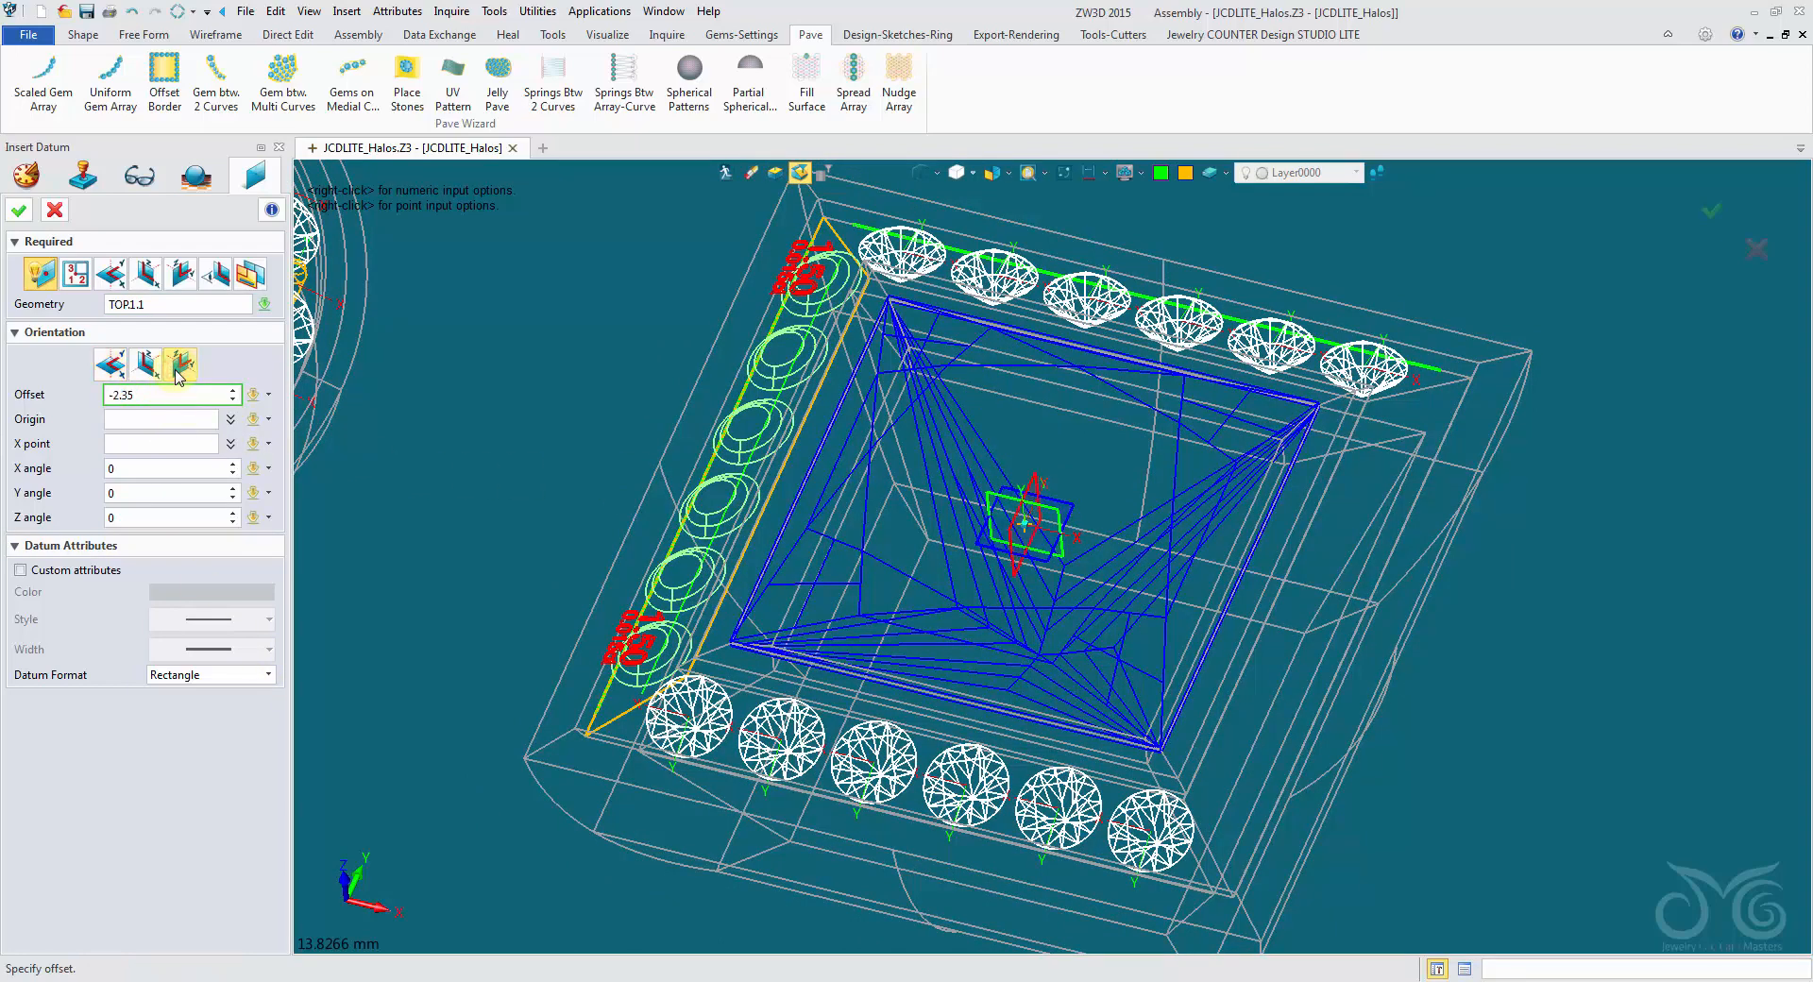
{"action": "left_click", "coordinate": [19, 210]}
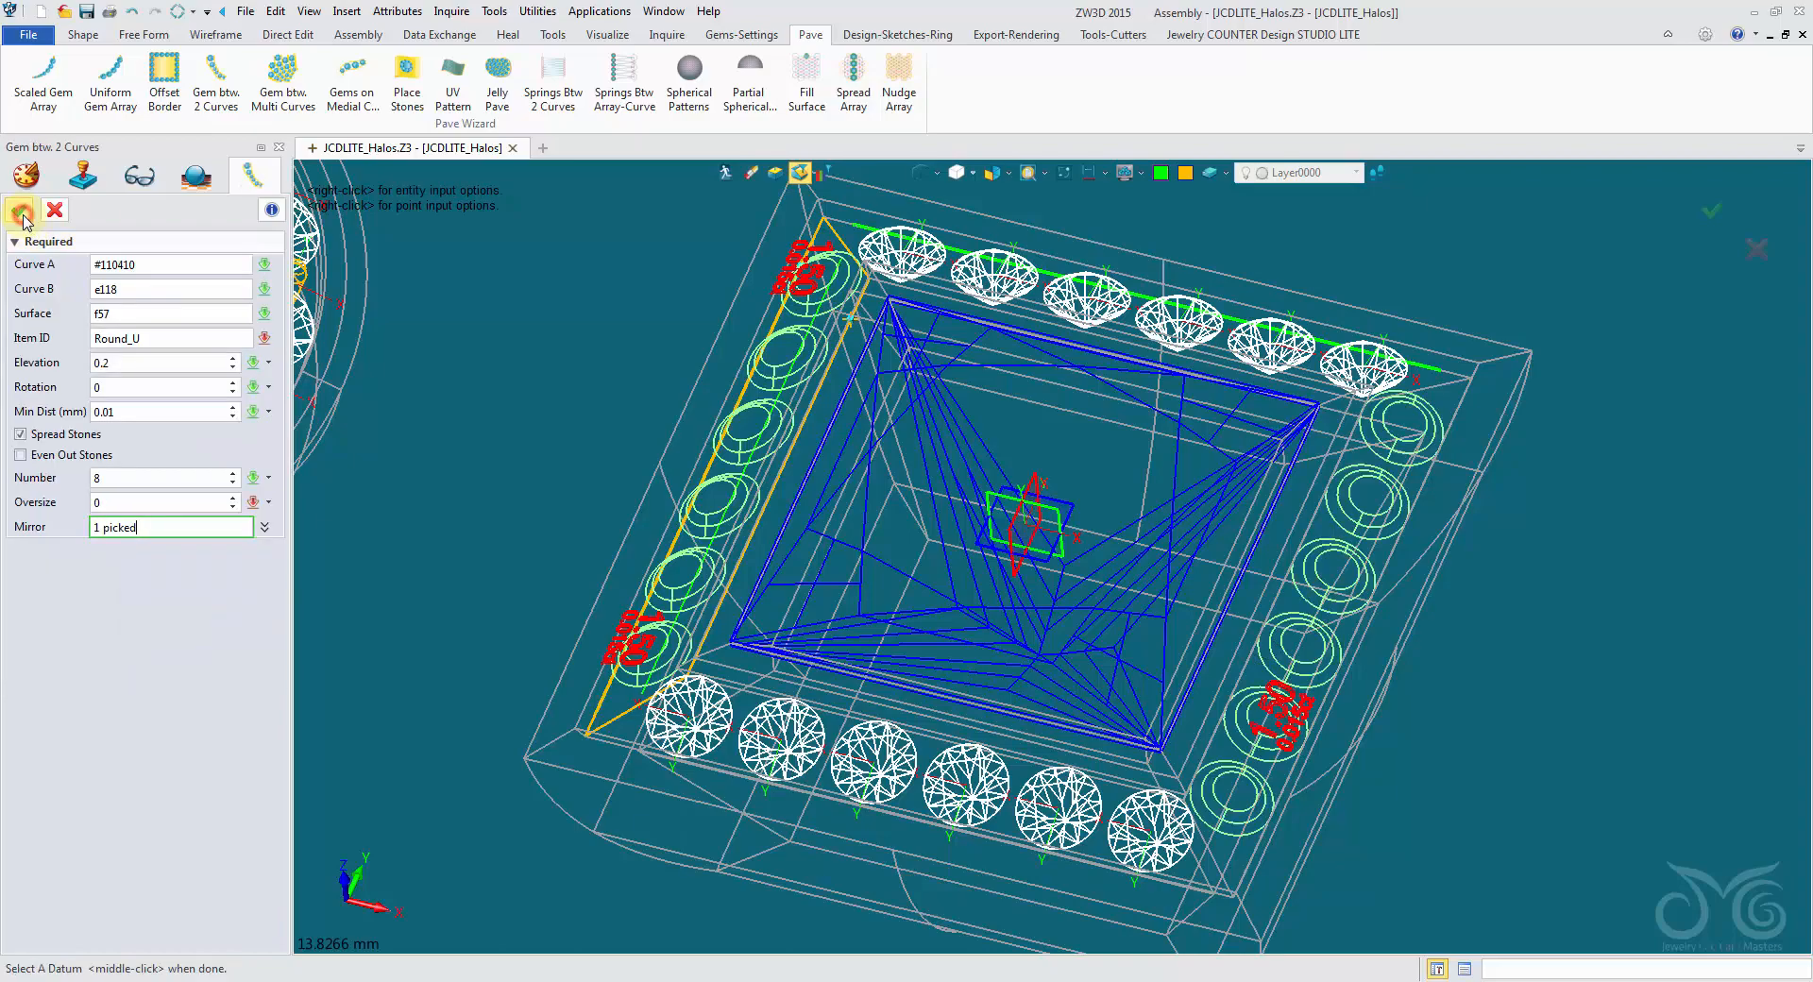
{"action": "left_click", "coordinate": [921, 174]}
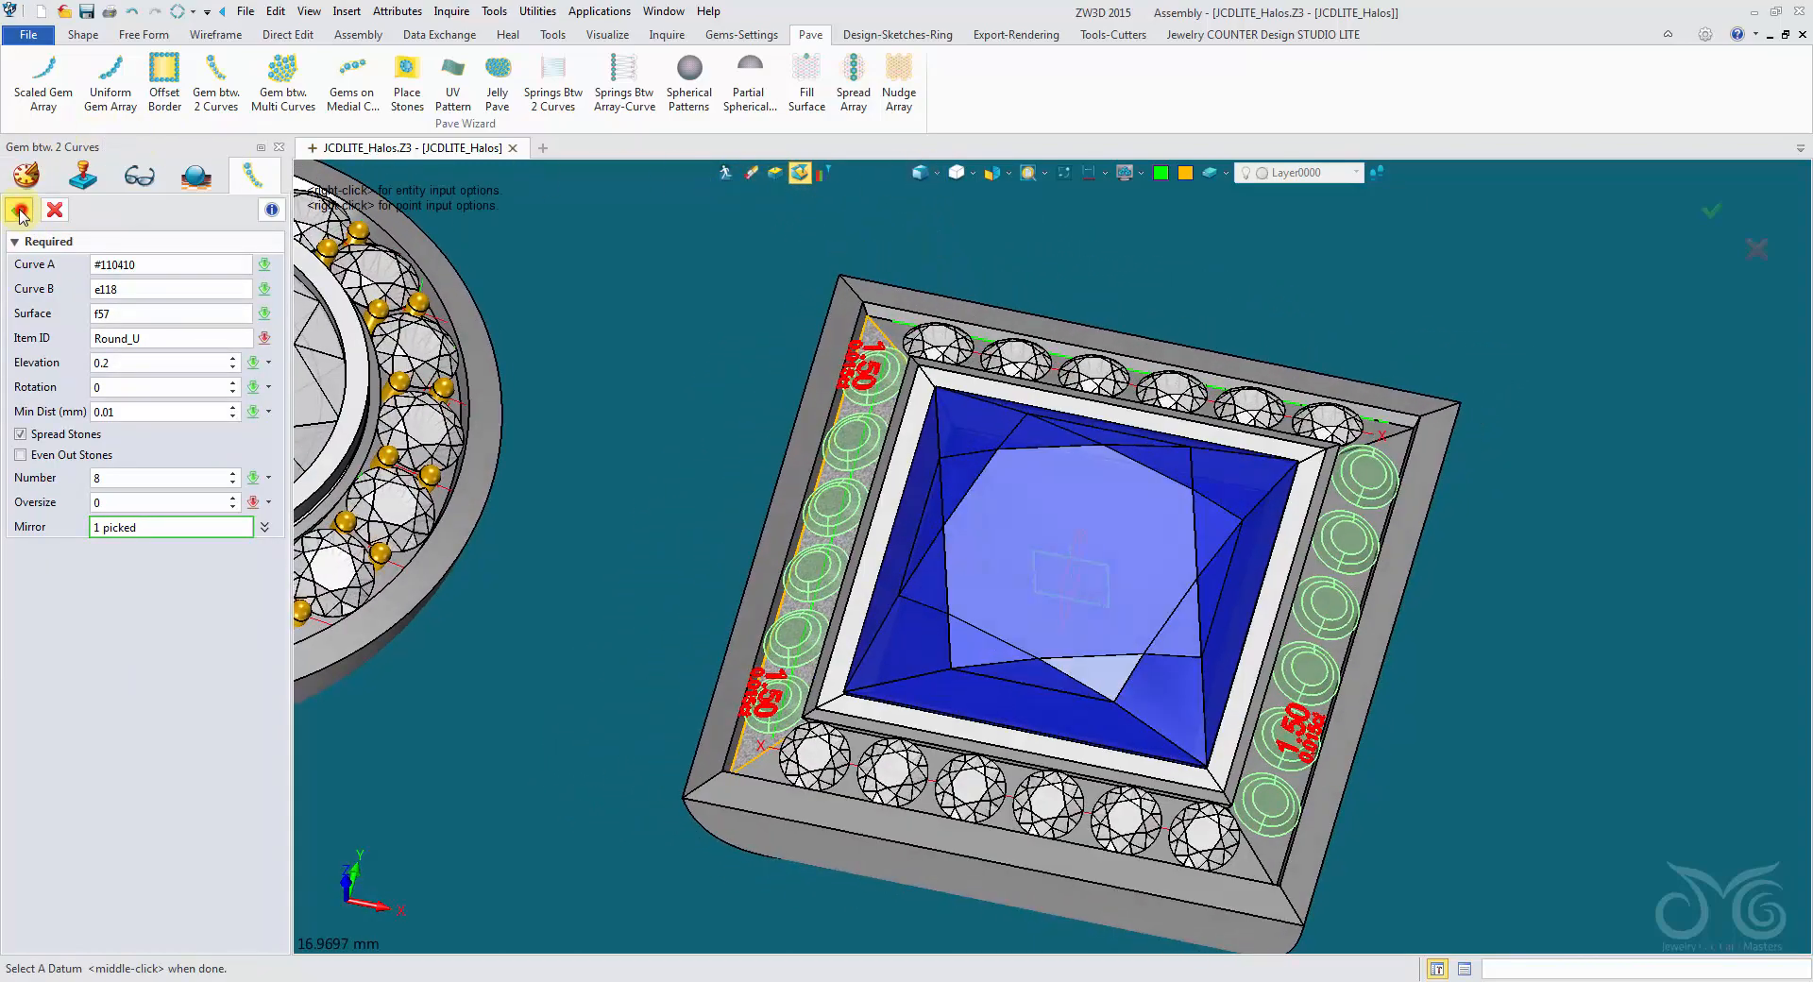
{"action": "left_click", "coordinate": [20, 211]}
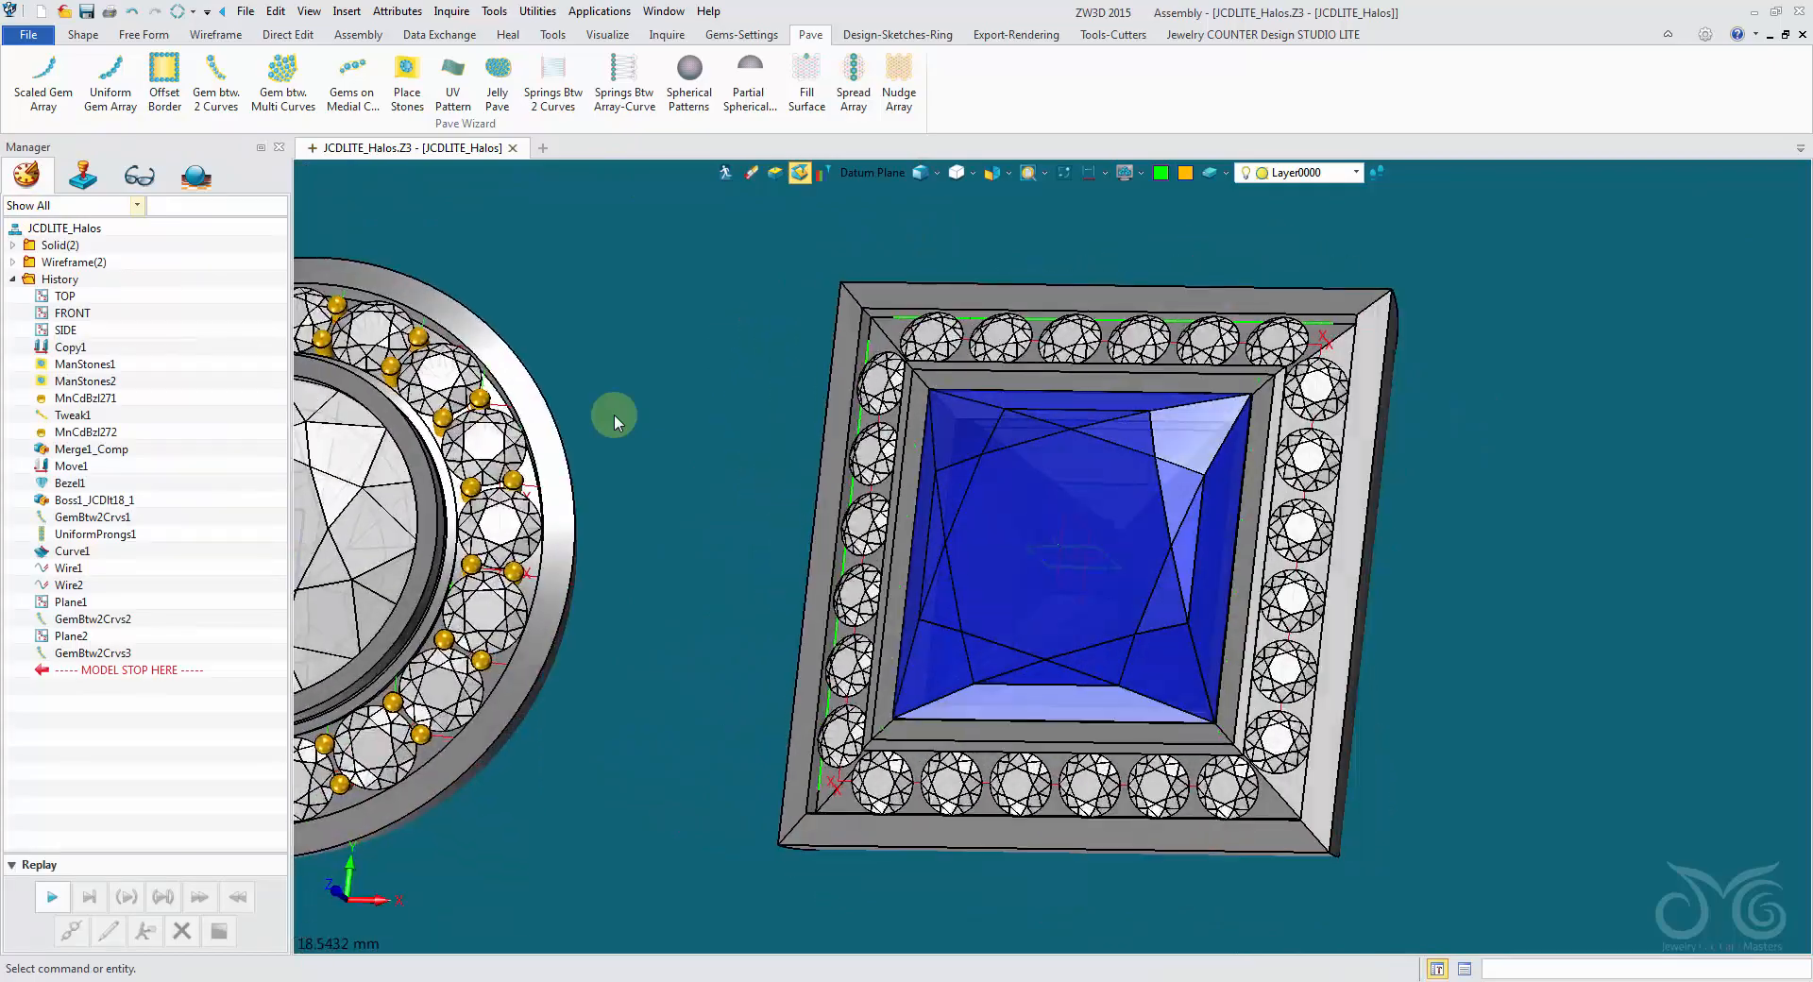
{"action": "right_click_drag", "start_coordinate": [614, 414], "coordinate": [661, 378]}
{"action": "scroll", "coordinate": [614, 413], "scroll_direction": "down", "scroll_amount": 3}
{"action": "scroll", "coordinate": [891, 349], "scroll_direction": "up", "scroll_amount": 1}
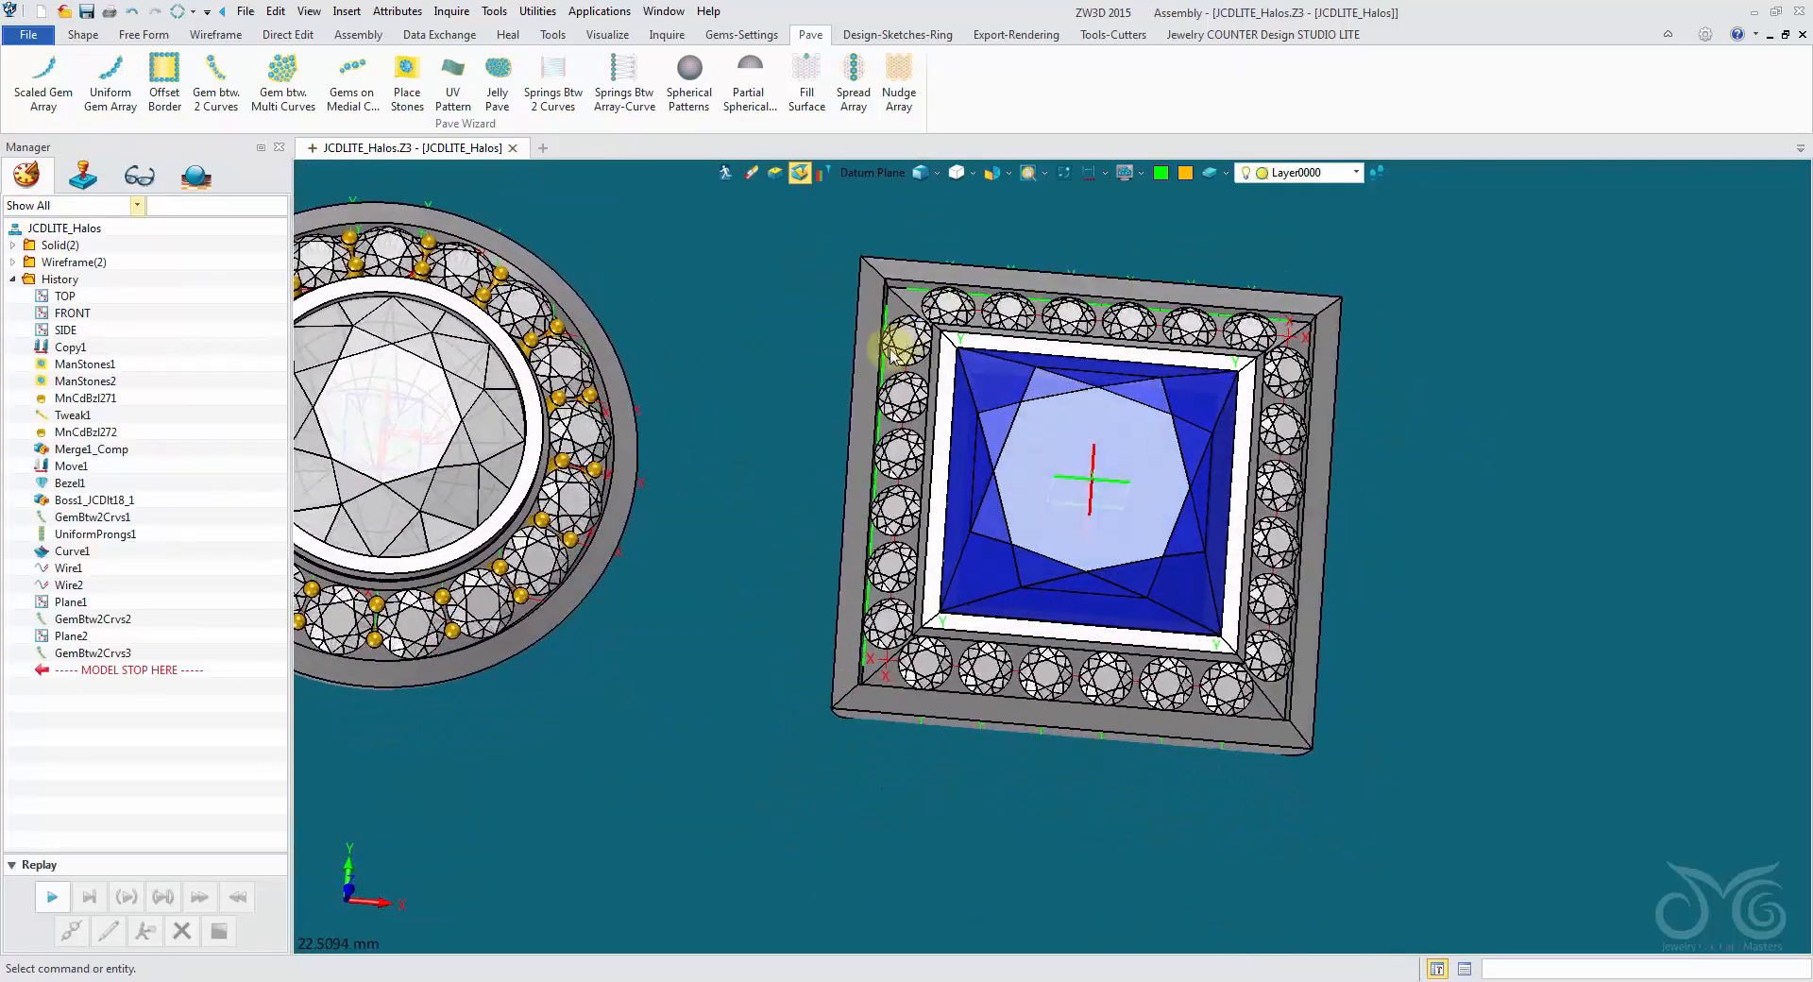
{"action": "scroll", "coordinate": [1164, 326], "scroll_direction": "up", "scroll_amount": 2}
{"action": "left_click", "coordinate": [1303, 174]}
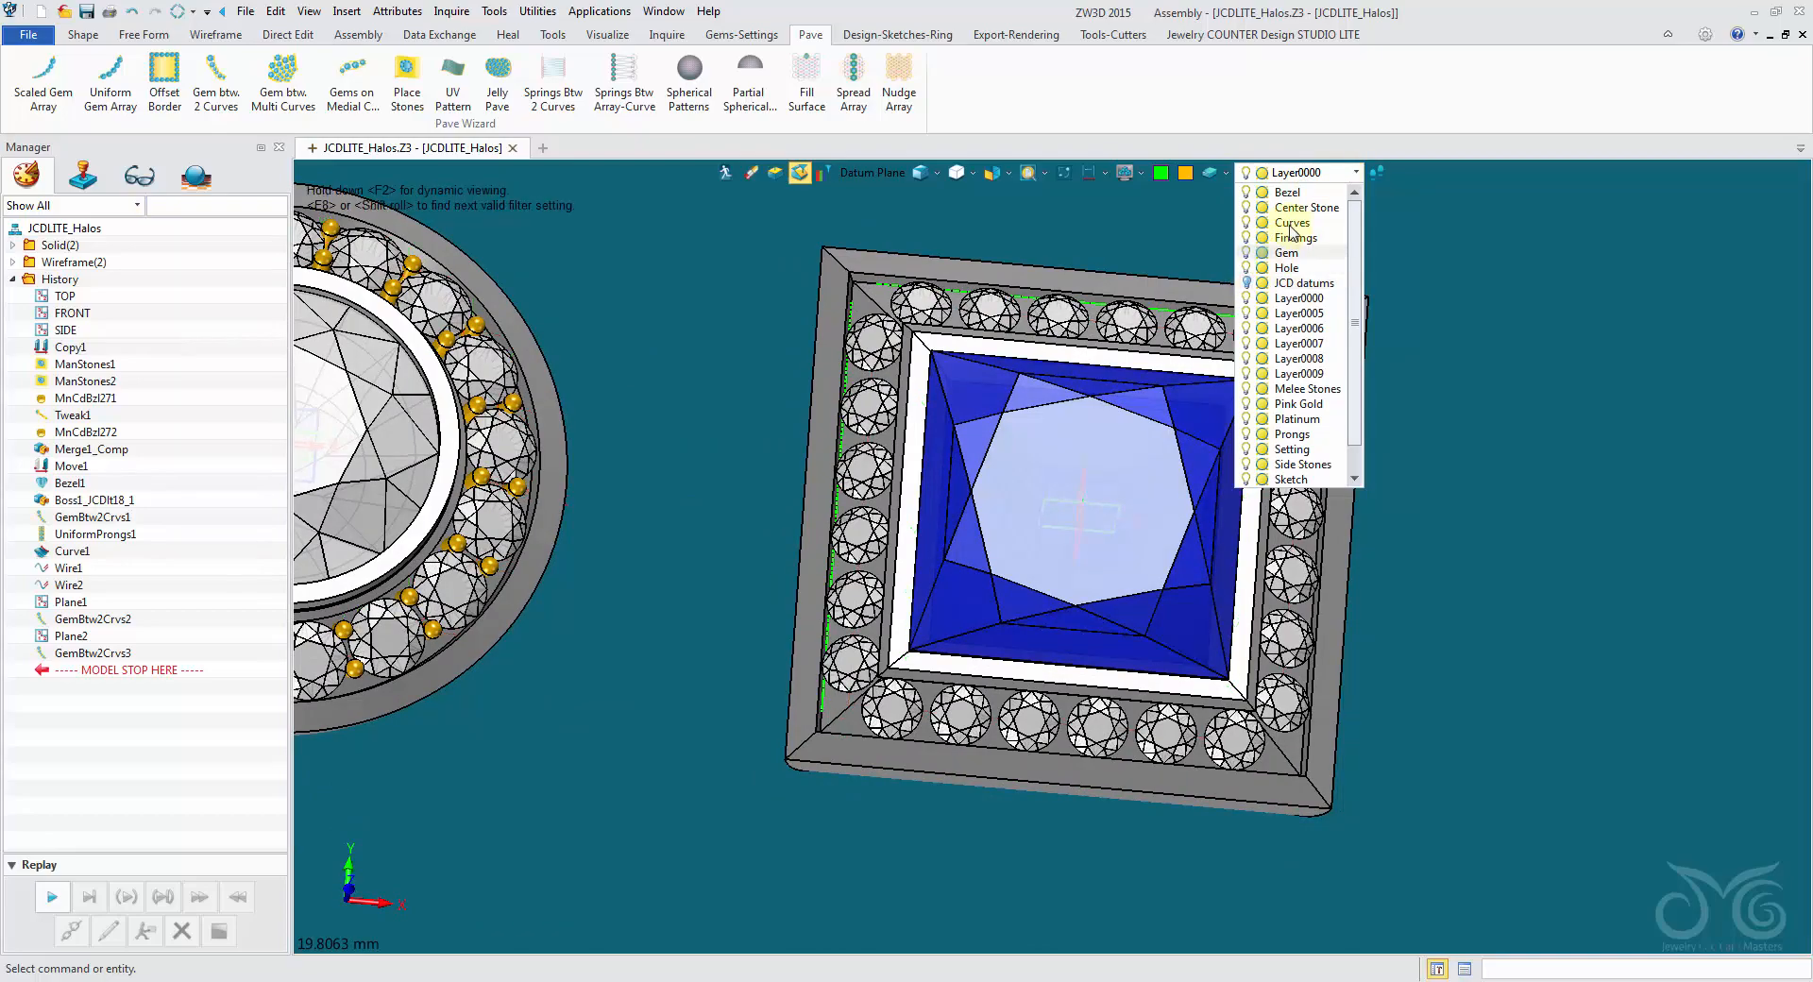
{"action": "right_click_drag", "start_coordinate": [1416, 326], "coordinate": [623, 154]}
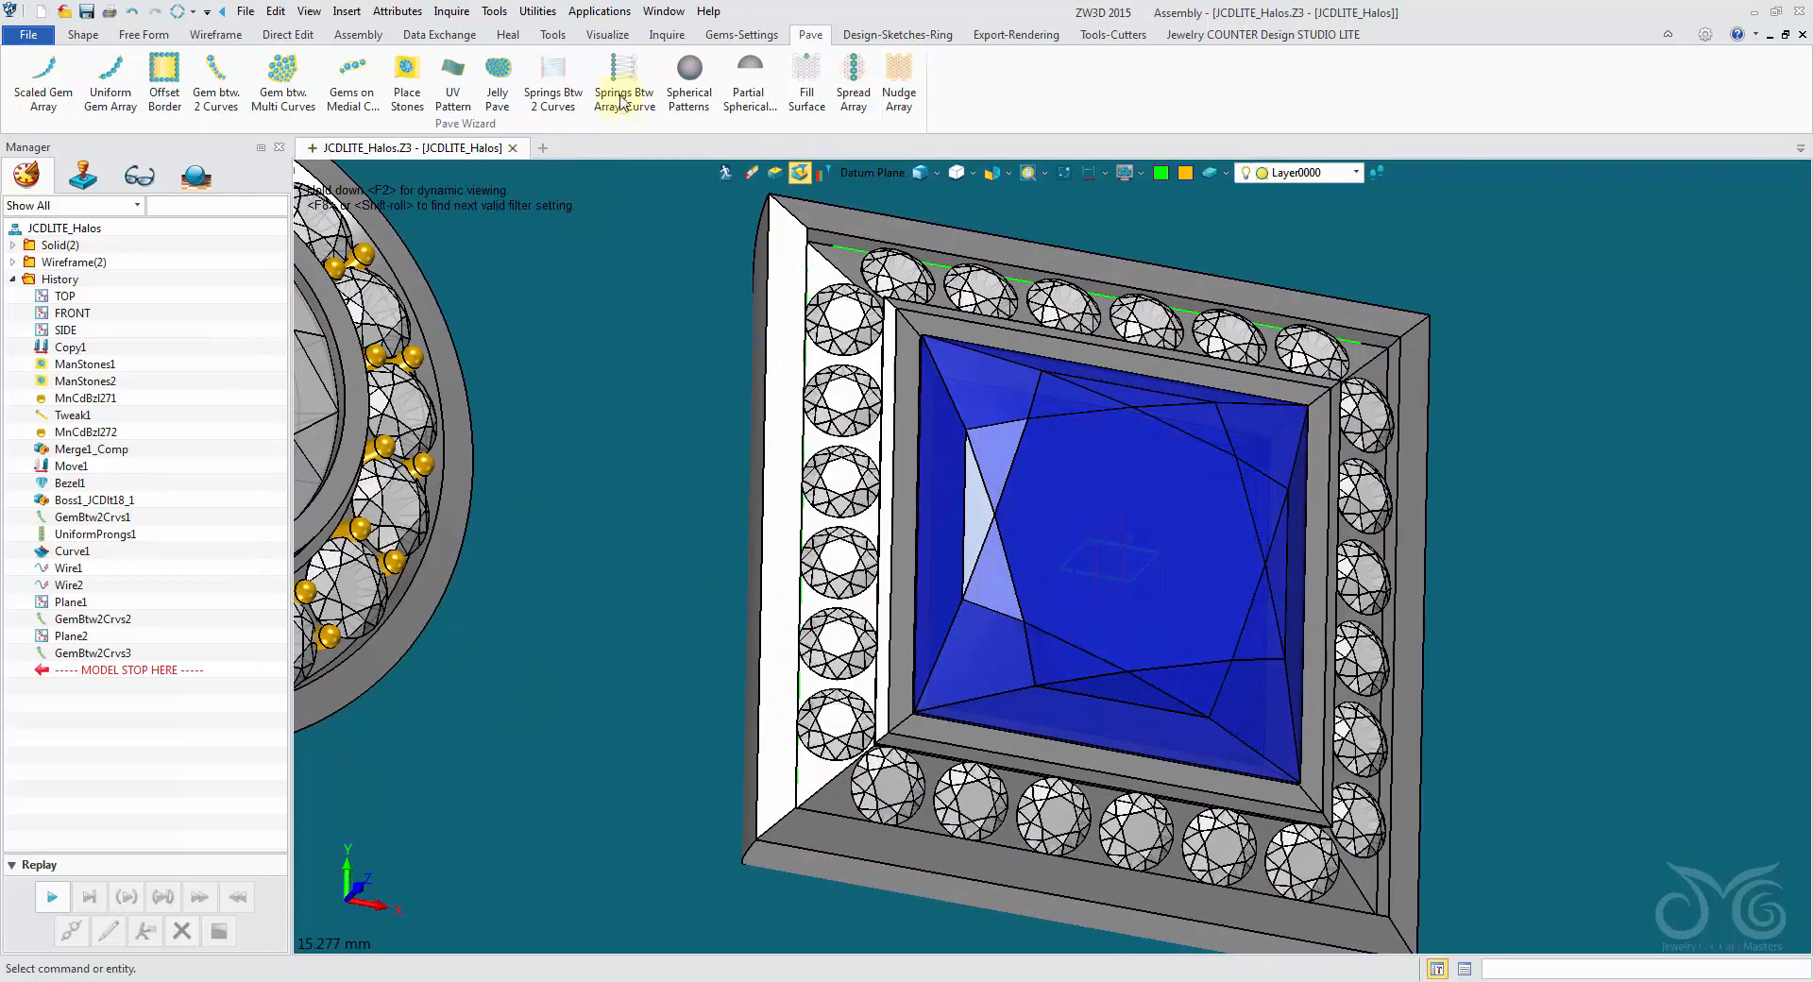
- Start Scaled Prongs and select the princess halo's small gem rows as the stones, with picks filtered to features
{"action": "left_click", "coordinate": [746, 34]}
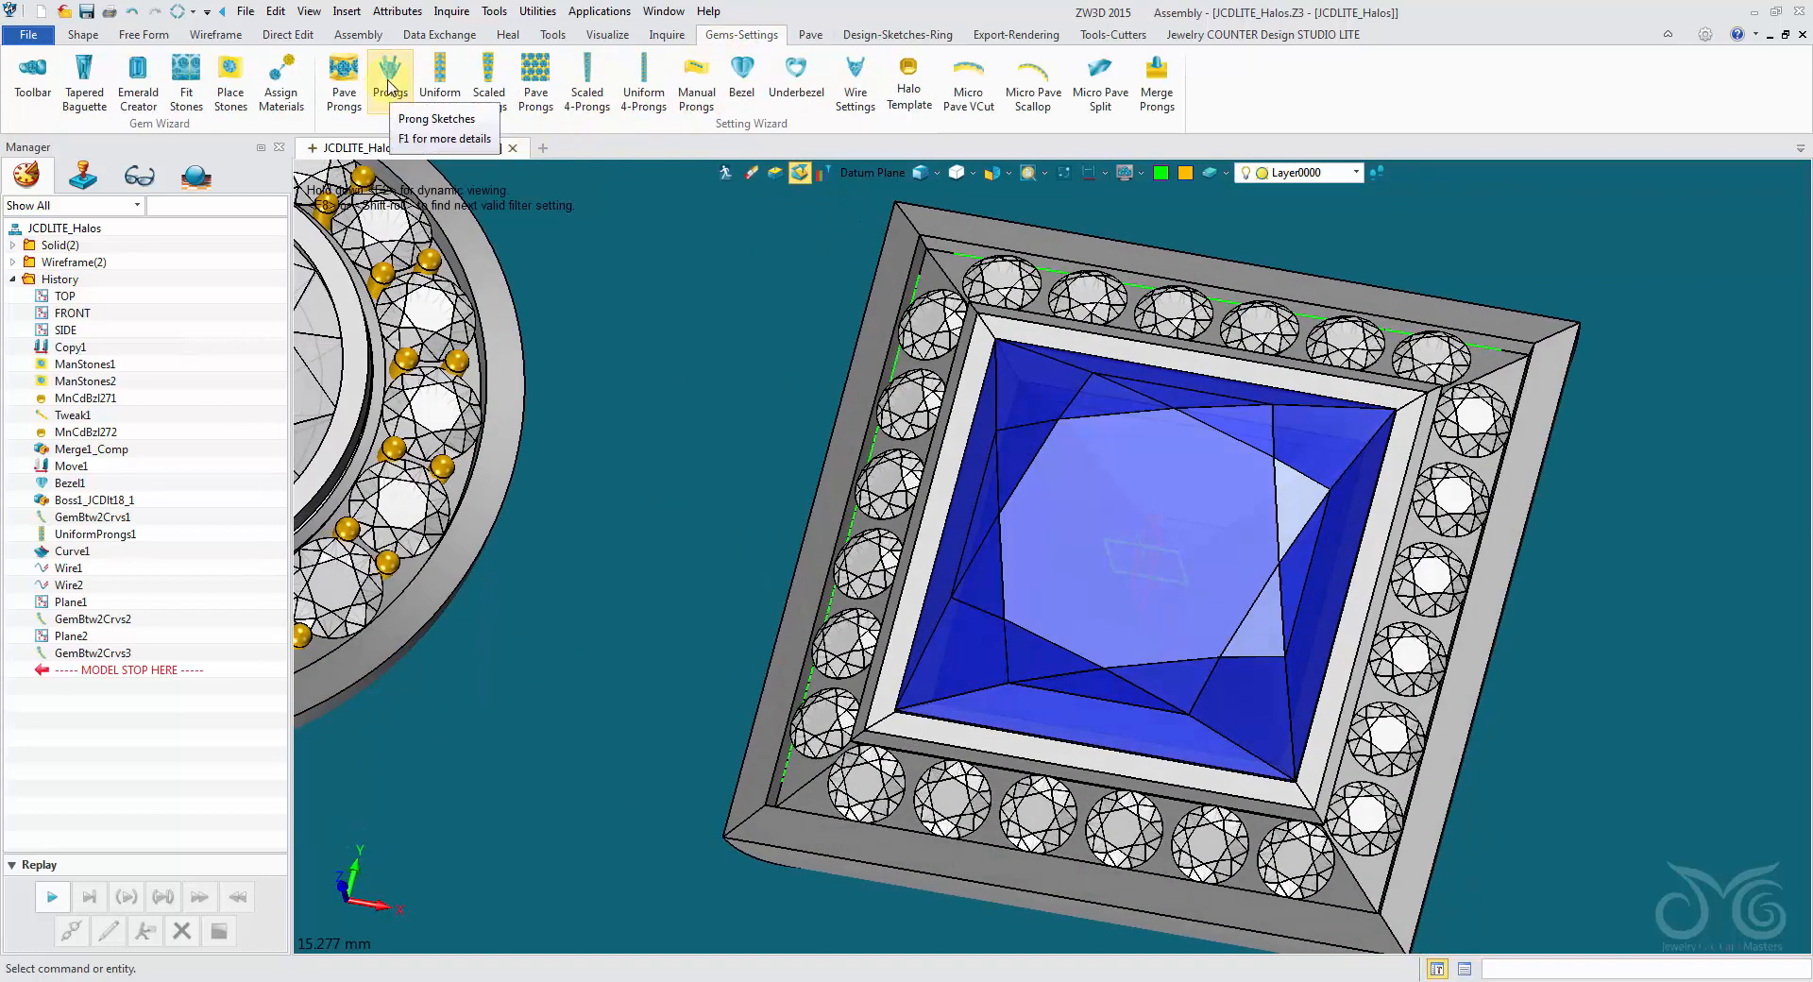
{"action": "left_click", "coordinate": [490, 100]}
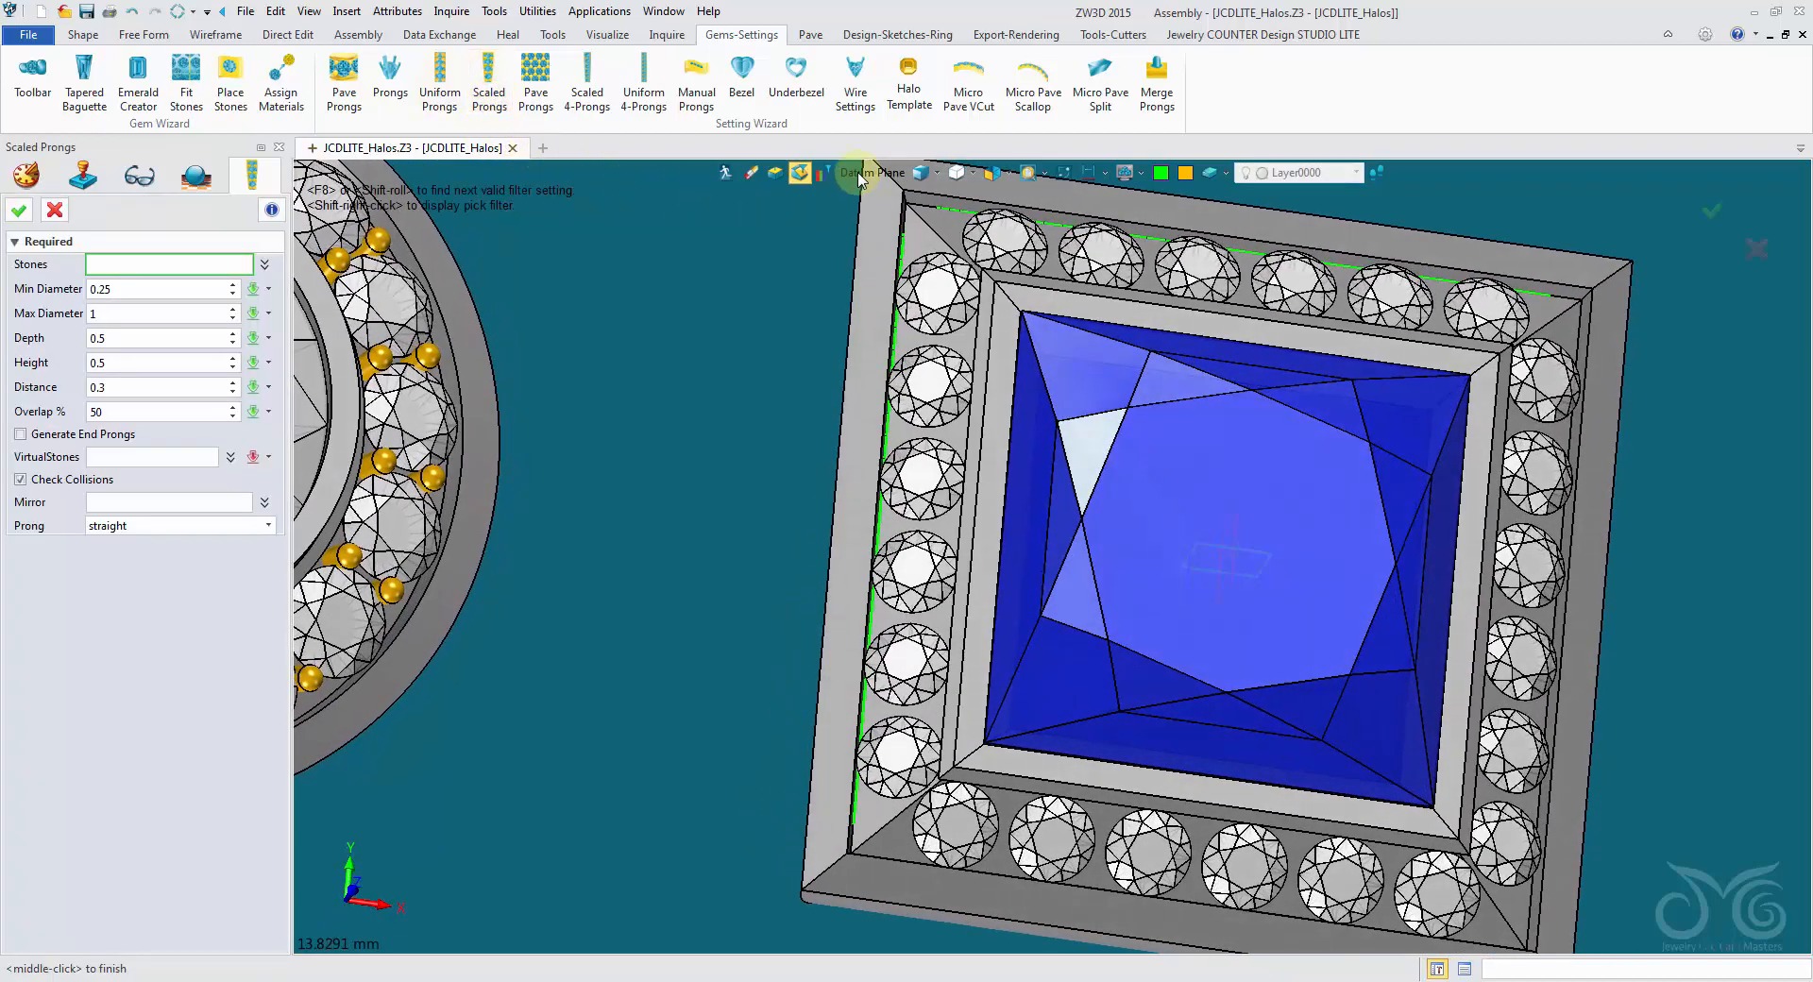
{"action": "left_click", "coordinate": [859, 179]}
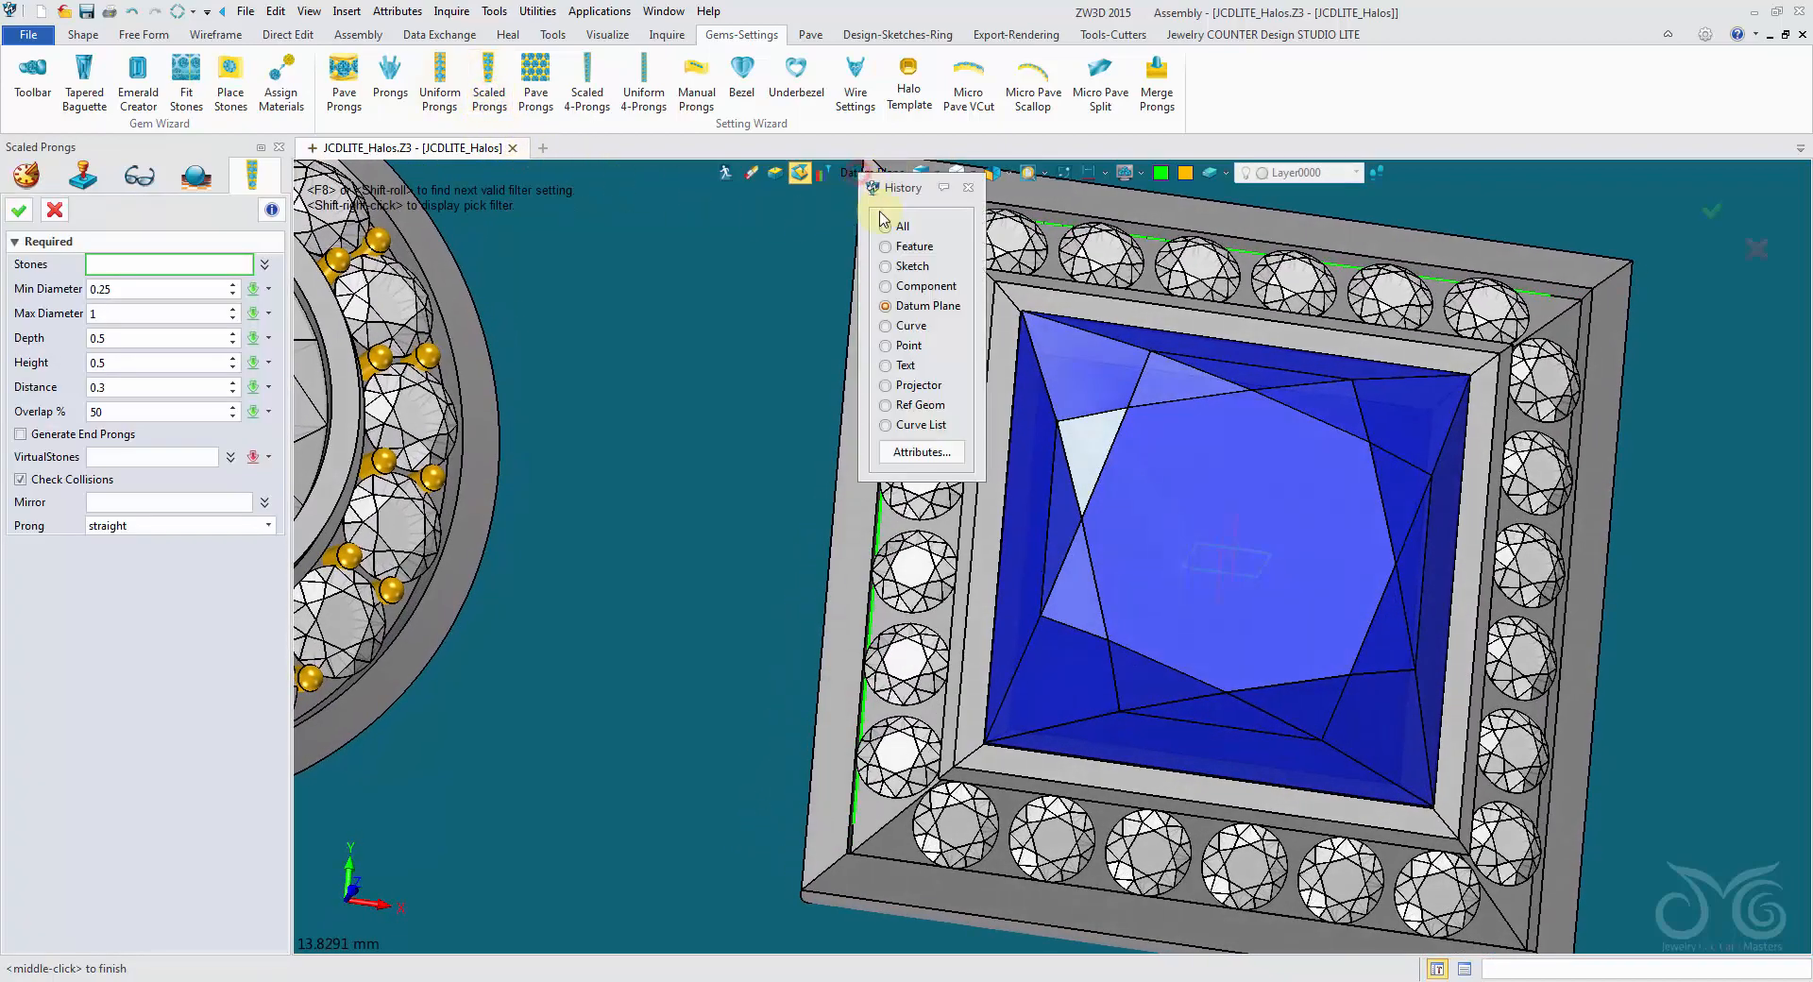
{"action": "left_click", "coordinate": [904, 247]}
{"action": "left_click", "coordinate": [982, 260]}
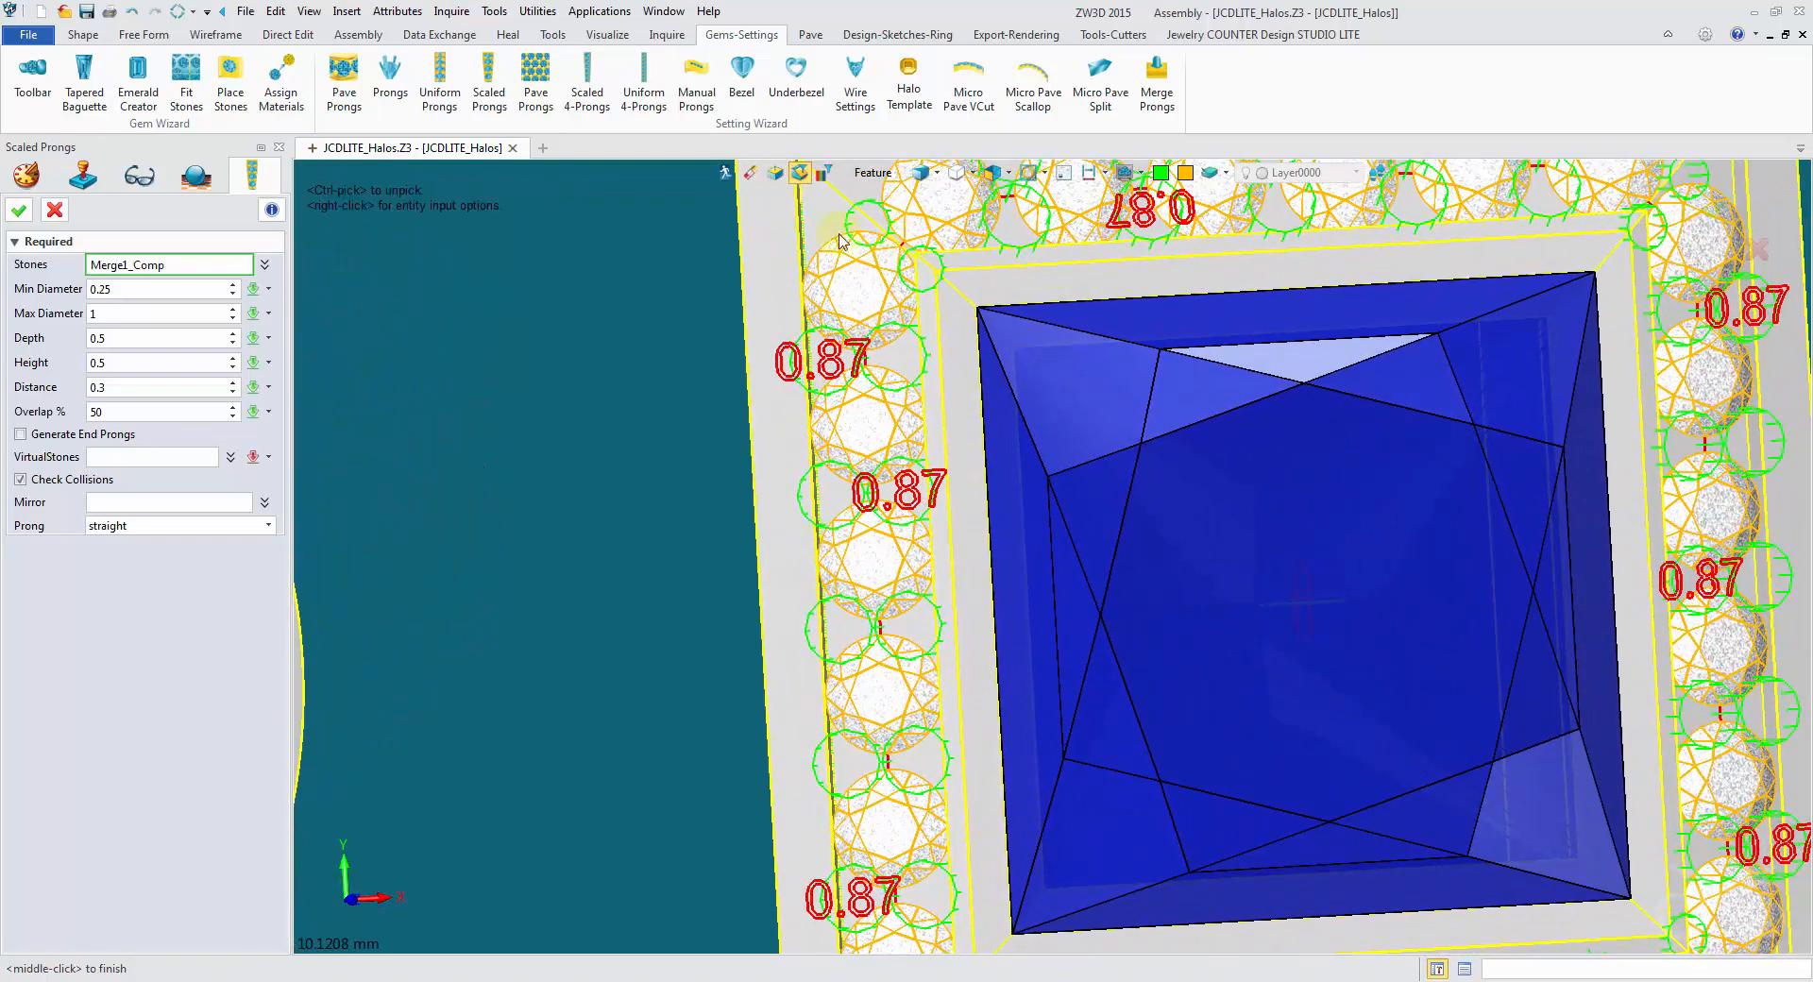
- Add the remaining gem rows to the stones, set overlap to 25% and distance to 0.26, and create the scaled prongs without tweaking them
{"action": "left_click", "coordinate": [840, 241]}
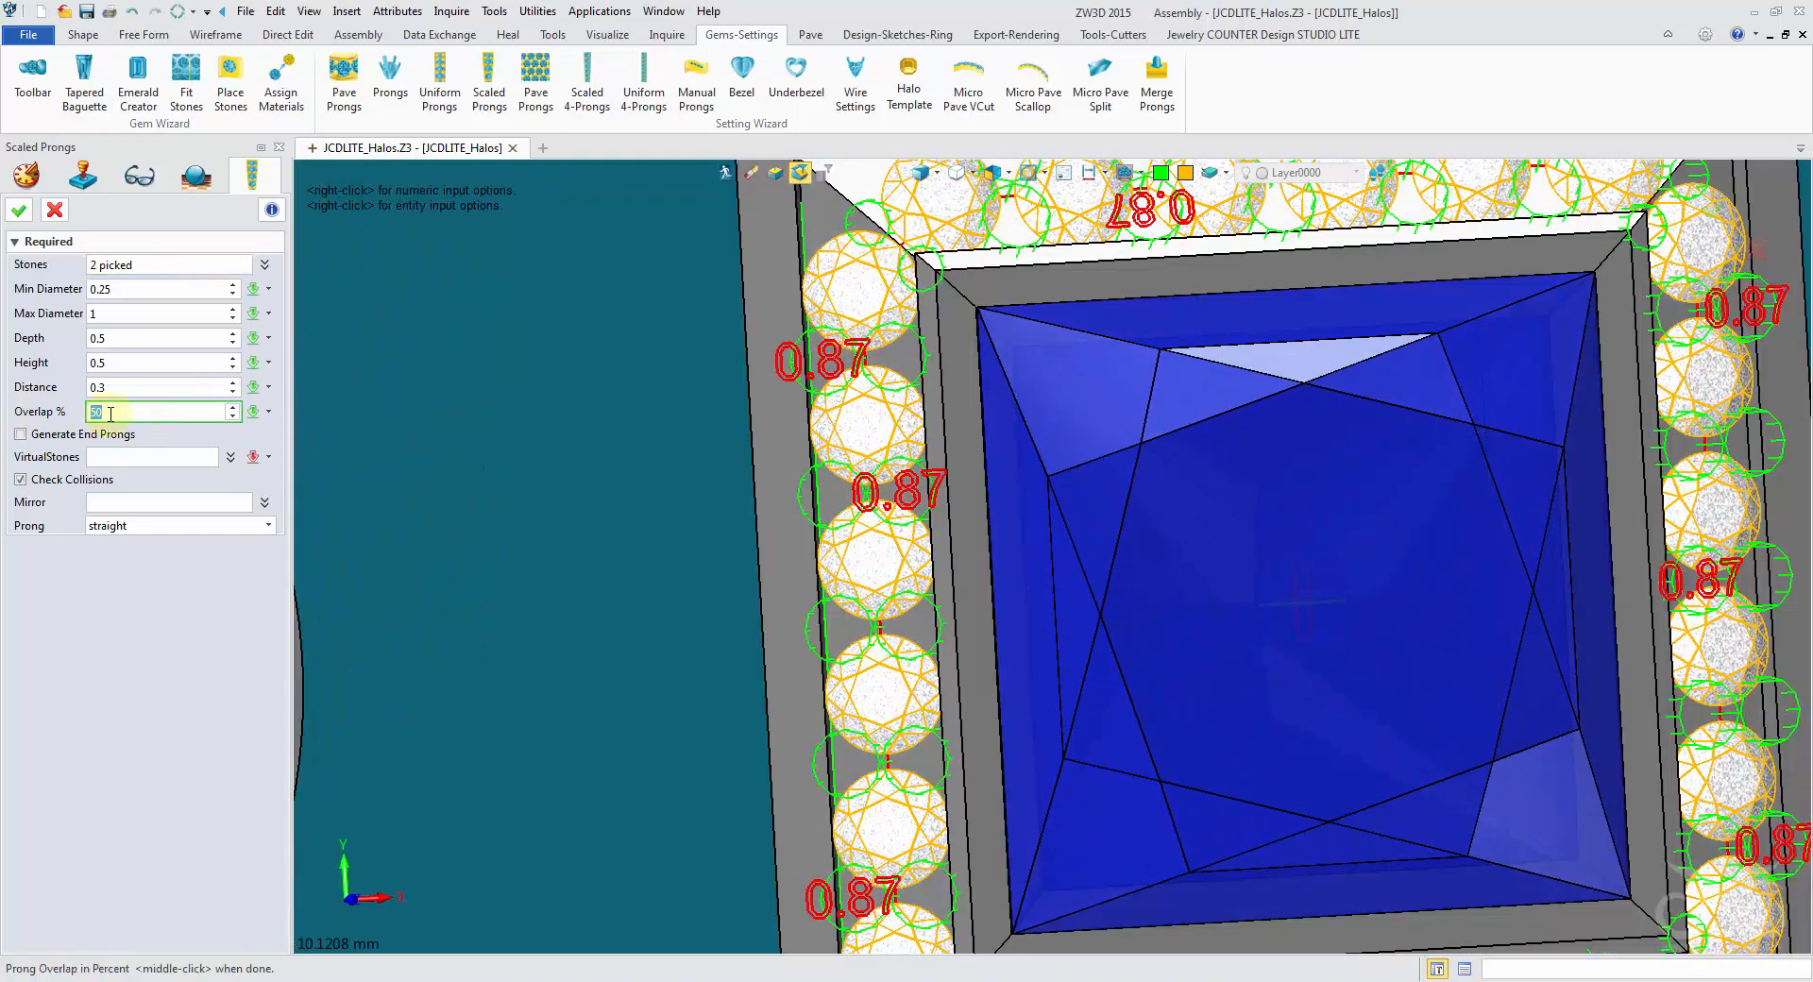
{"action": "left_click", "coordinate": [148, 389]}
{"action": "key", "text": "BackSpace"}
{"action": "type", "text": "28"}
{"action": "key", "text": "Return"}
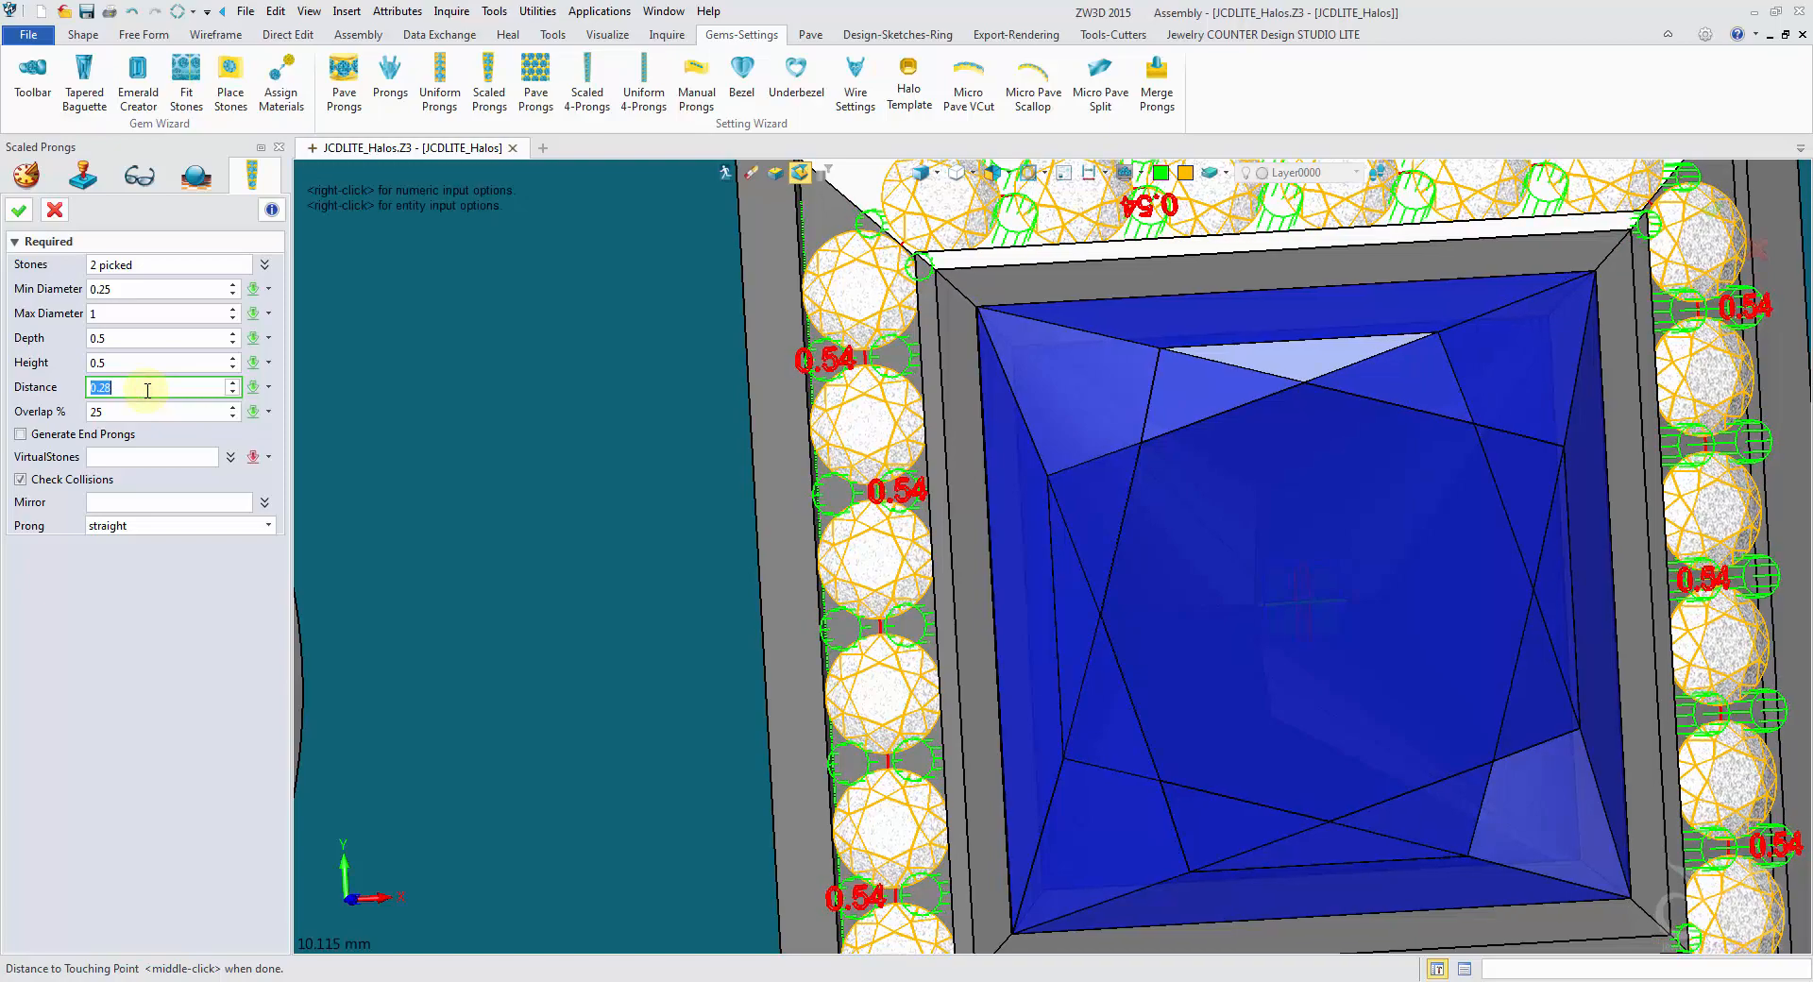
{"action": "scroll", "coordinate": [147, 391], "scroll_direction": "down", "scroll_amount": 1}
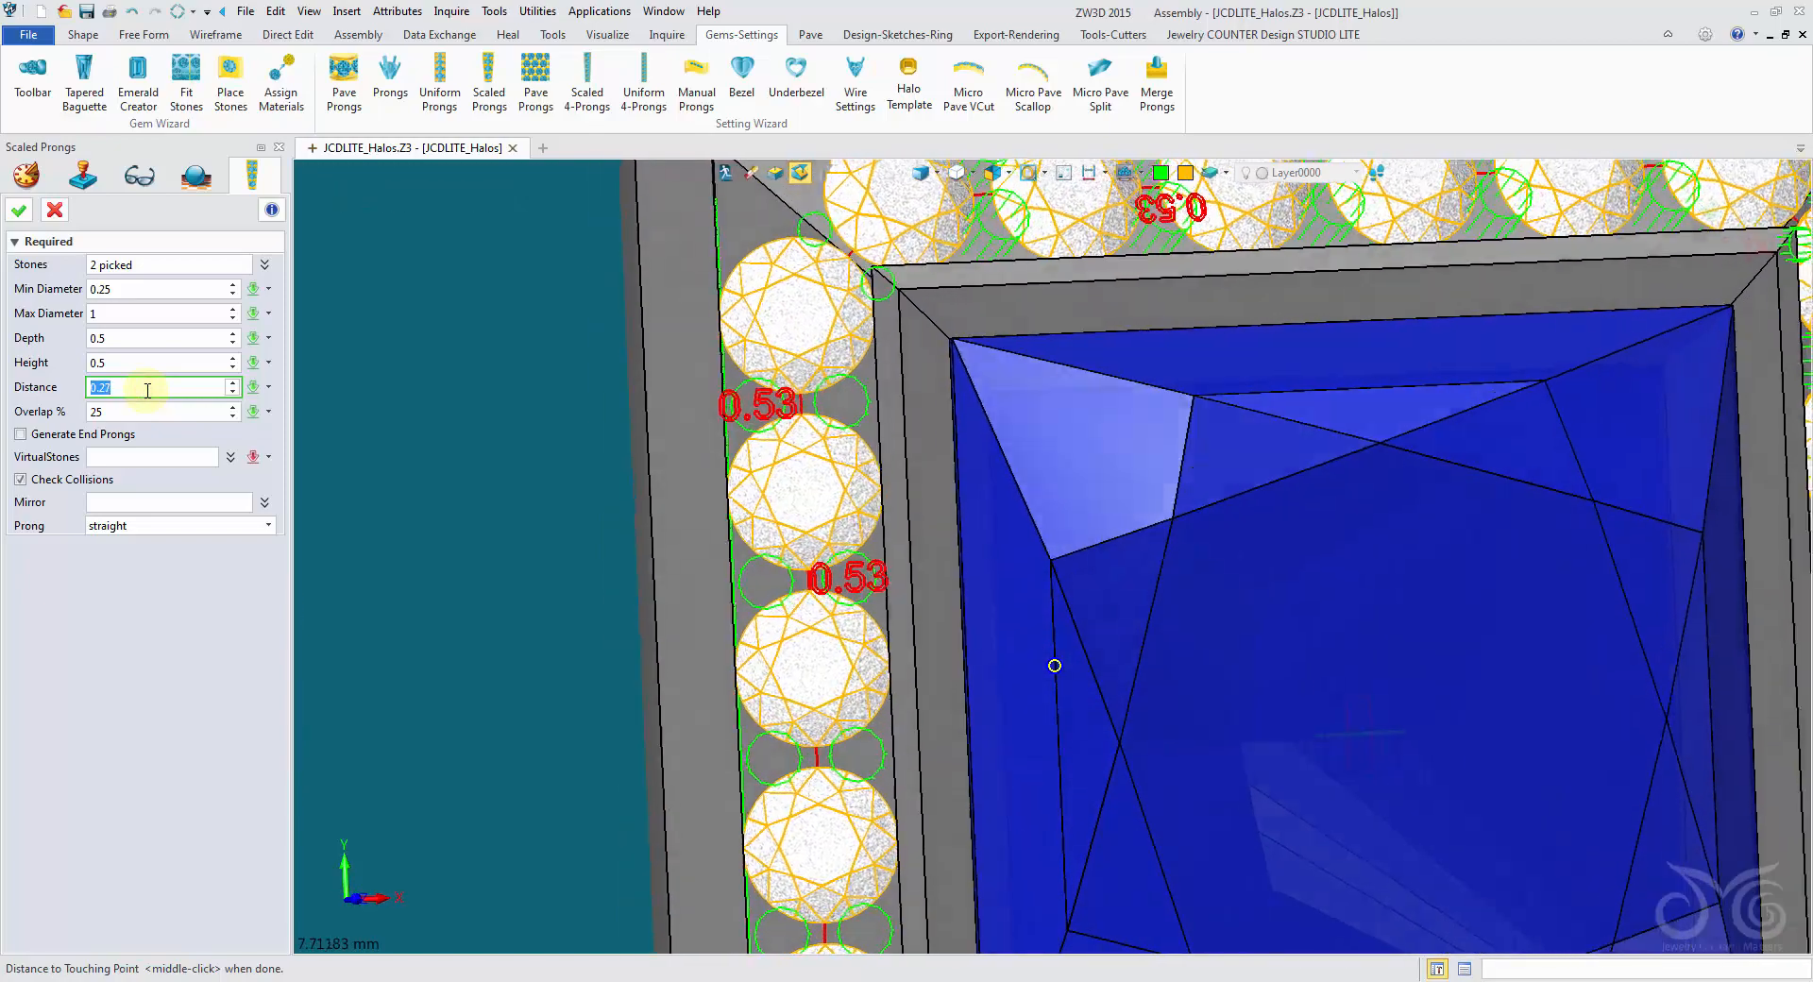
{"action": "scroll", "coordinate": [147, 391], "scroll_direction": "down", "scroll_amount": 1}
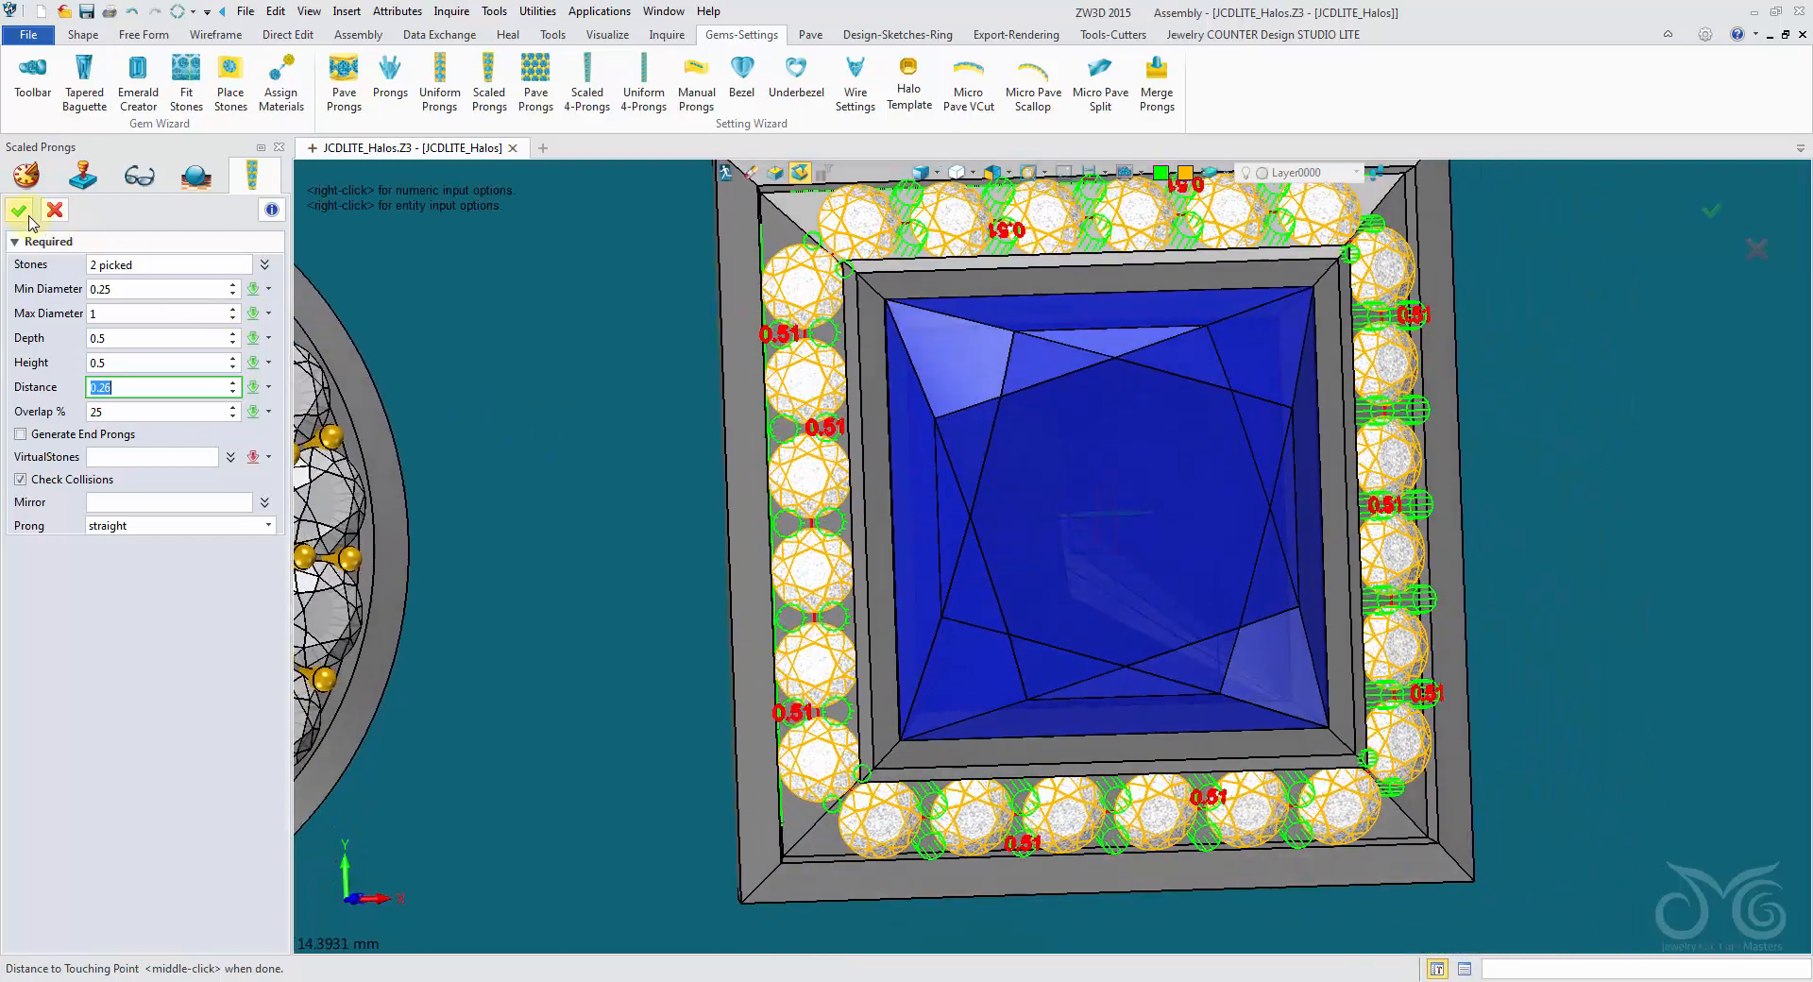
{"action": "left_click", "coordinate": [21, 212]}
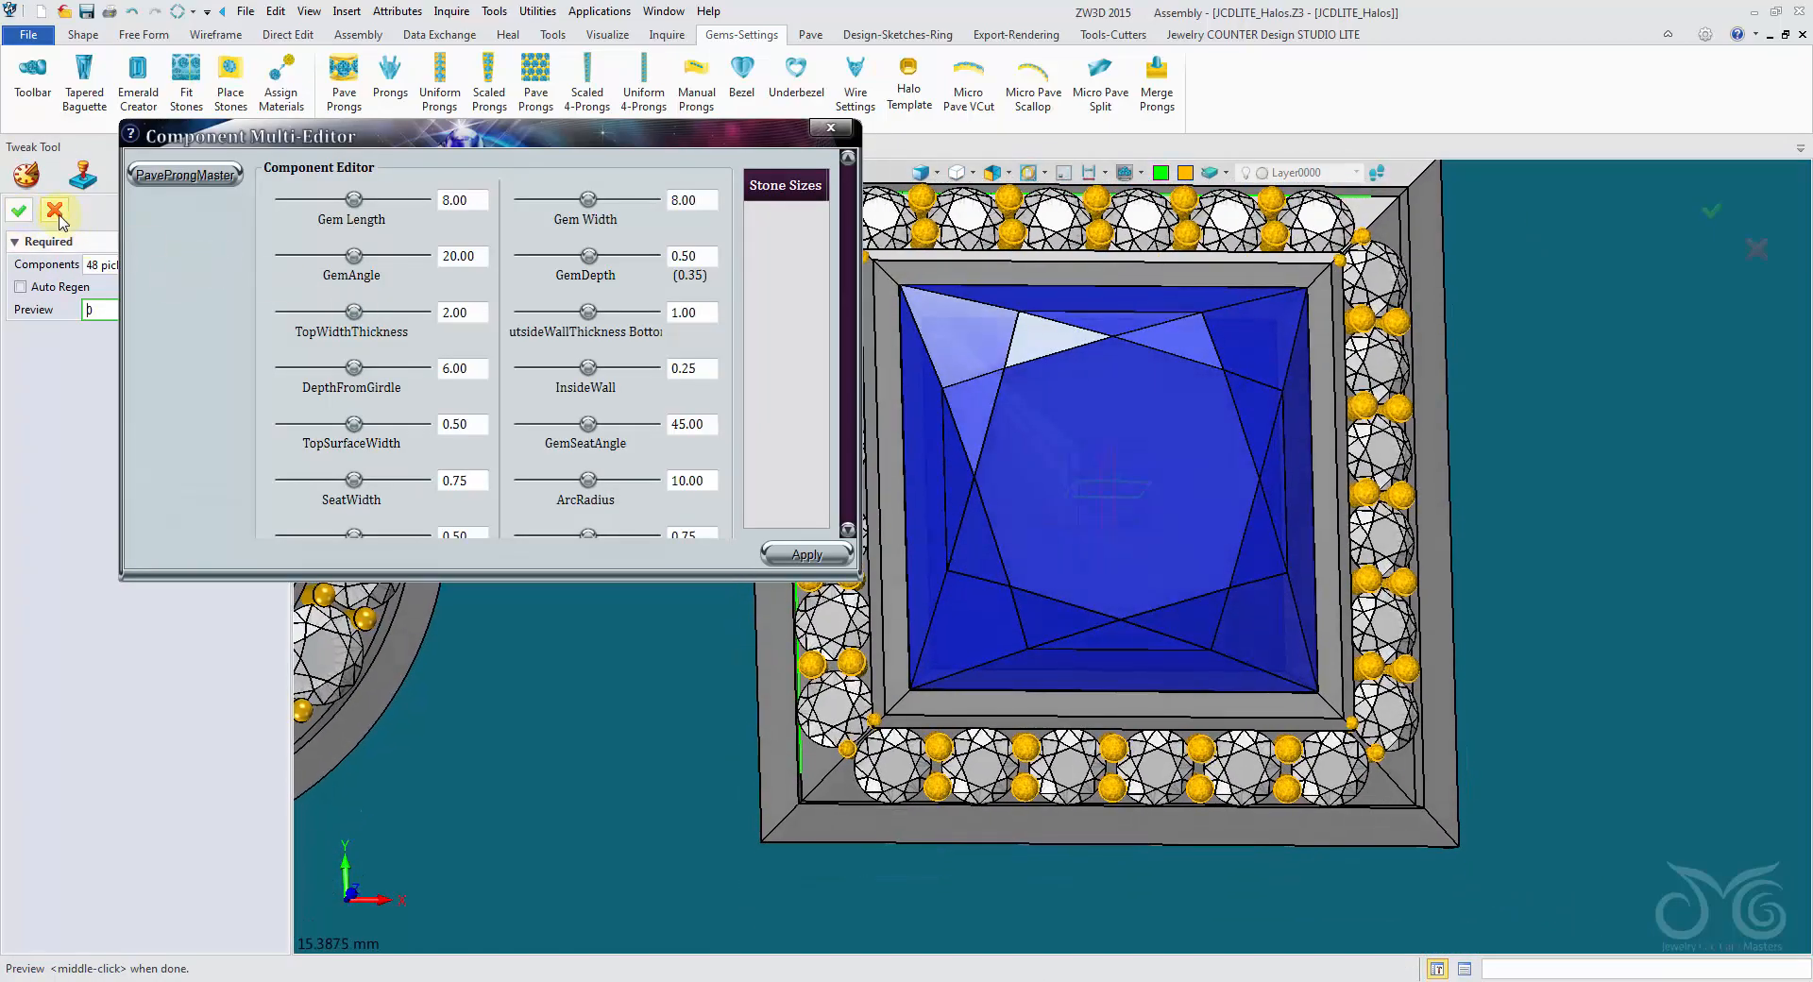
{"action": "left_click", "coordinate": [55, 212]}
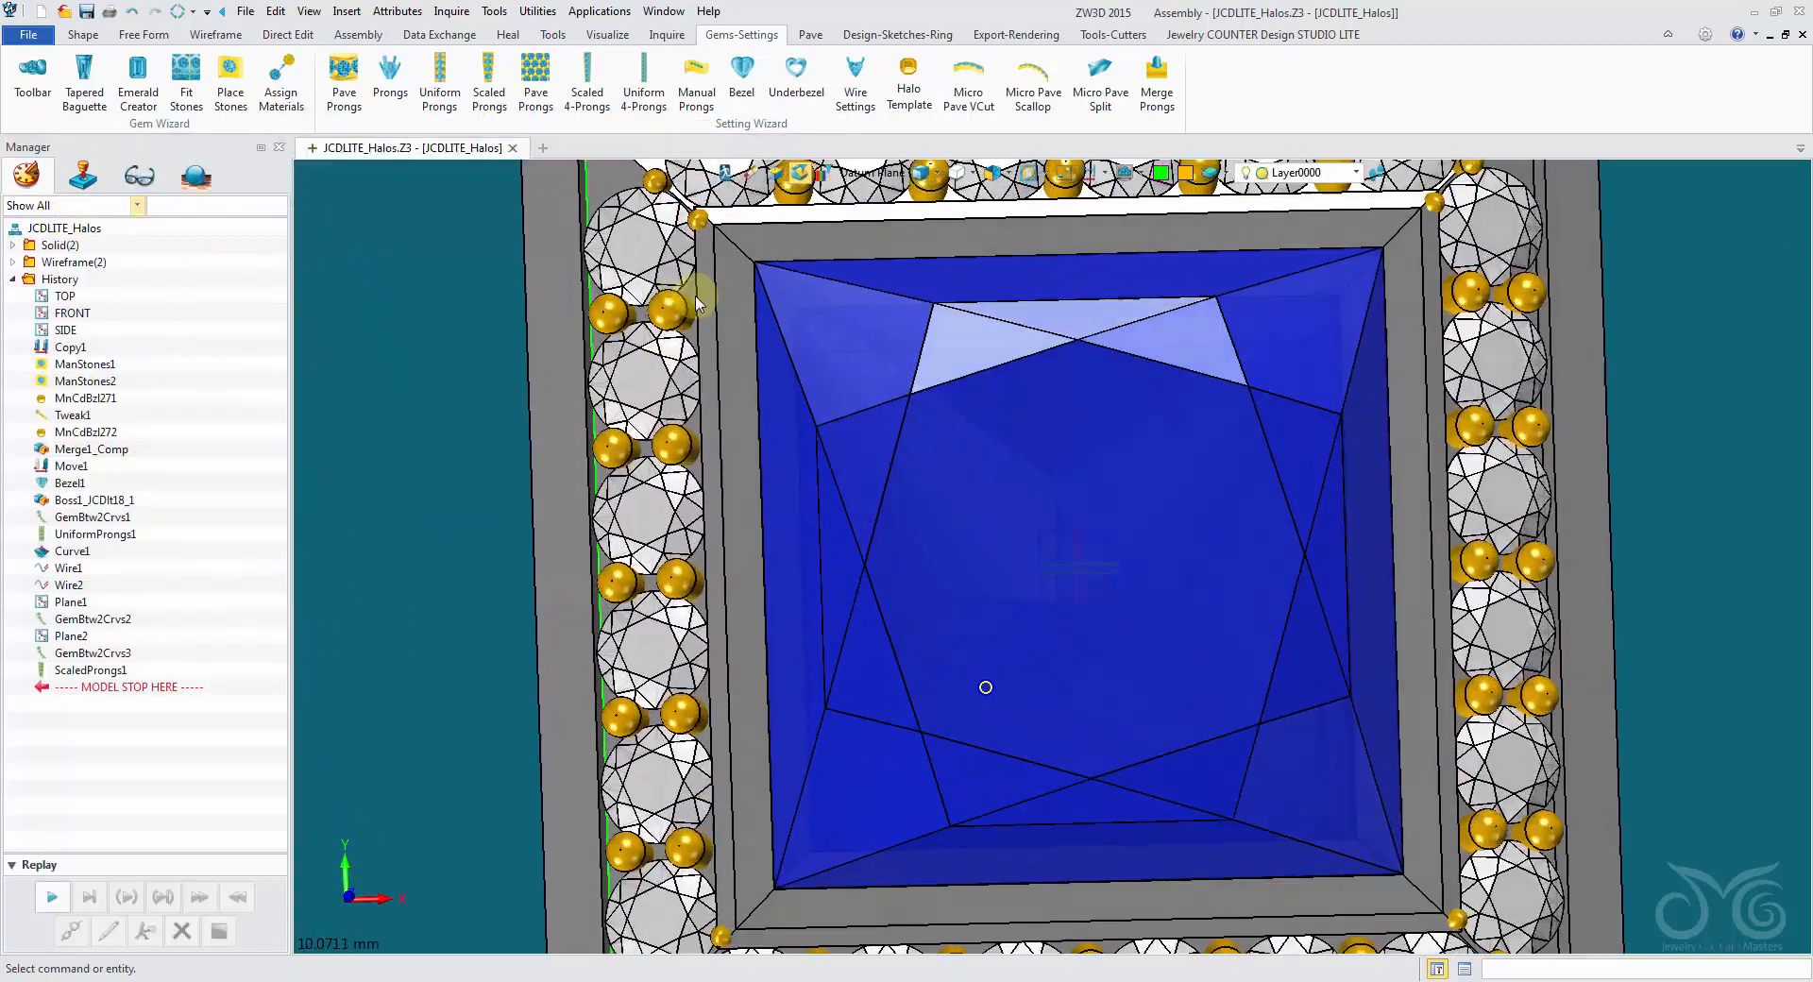
- Erase the eight small prongs at the princess halo's four corners, with picks filtered to components
{"action": "scroll", "coordinate": [666, 264], "scroll_direction": "down", "scroll_amount": 3}
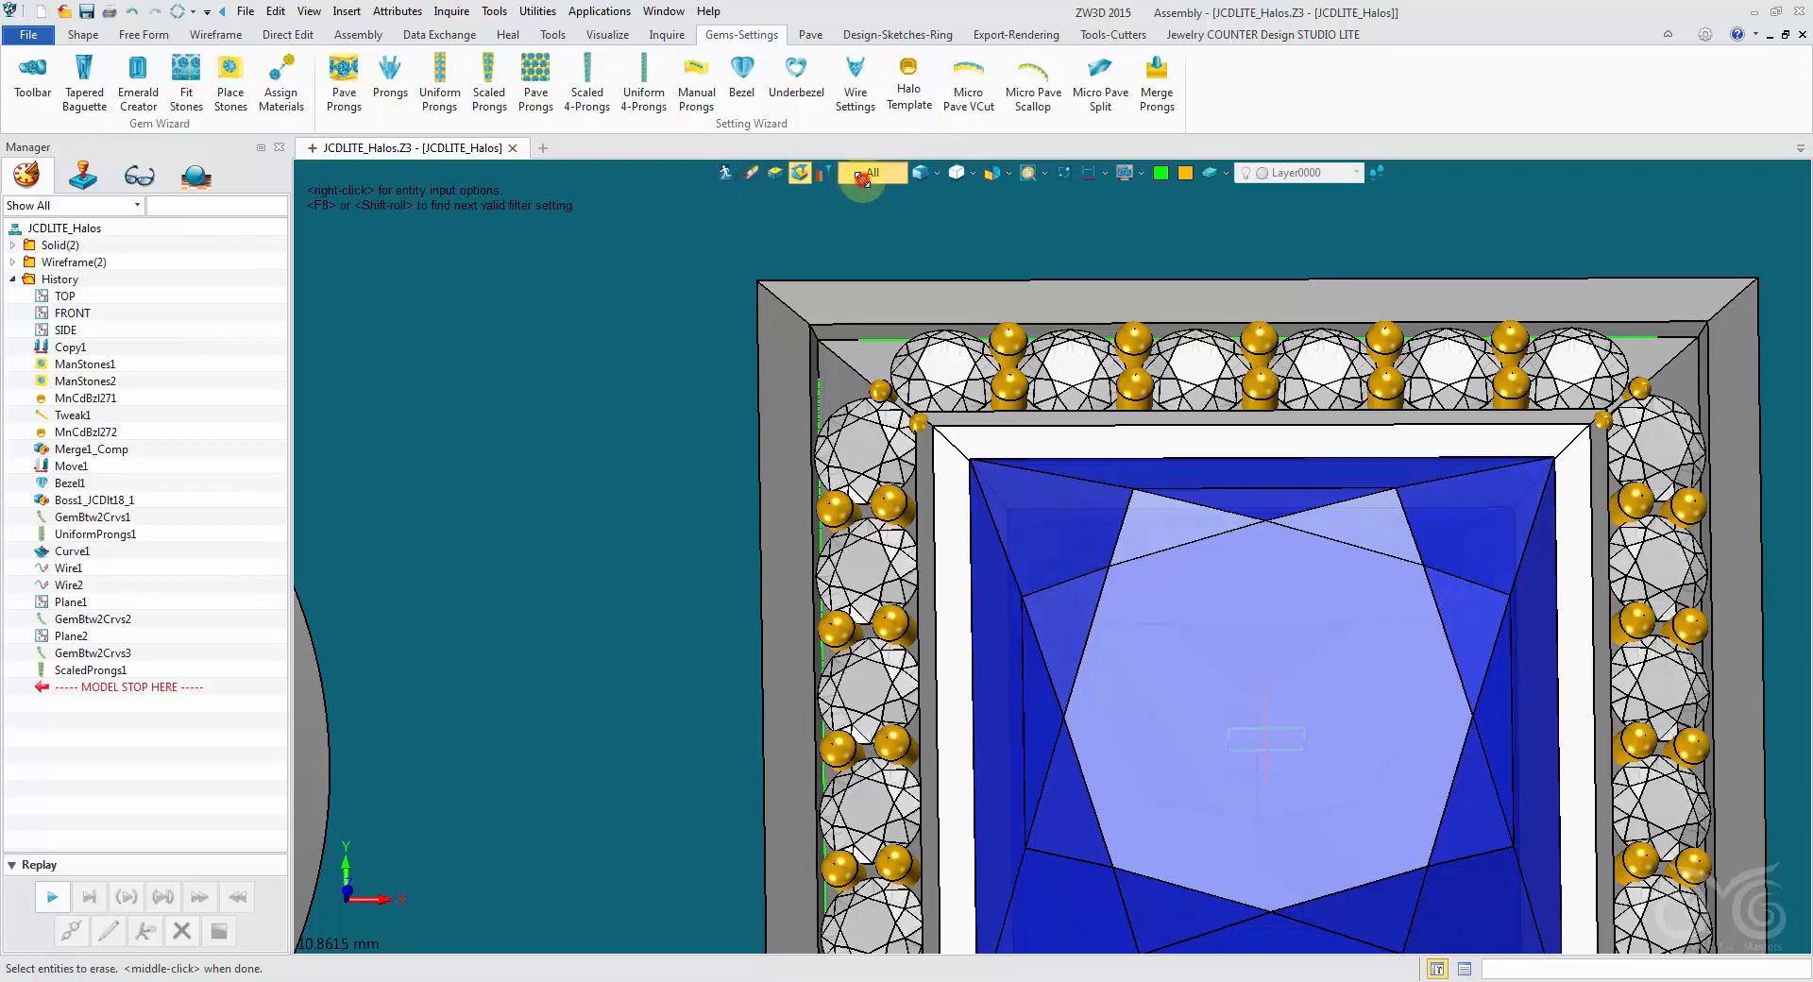
{"action": "left_click", "coordinate": [862, 175]}
{"action": "left_click", "coordinate": [930, 392]}
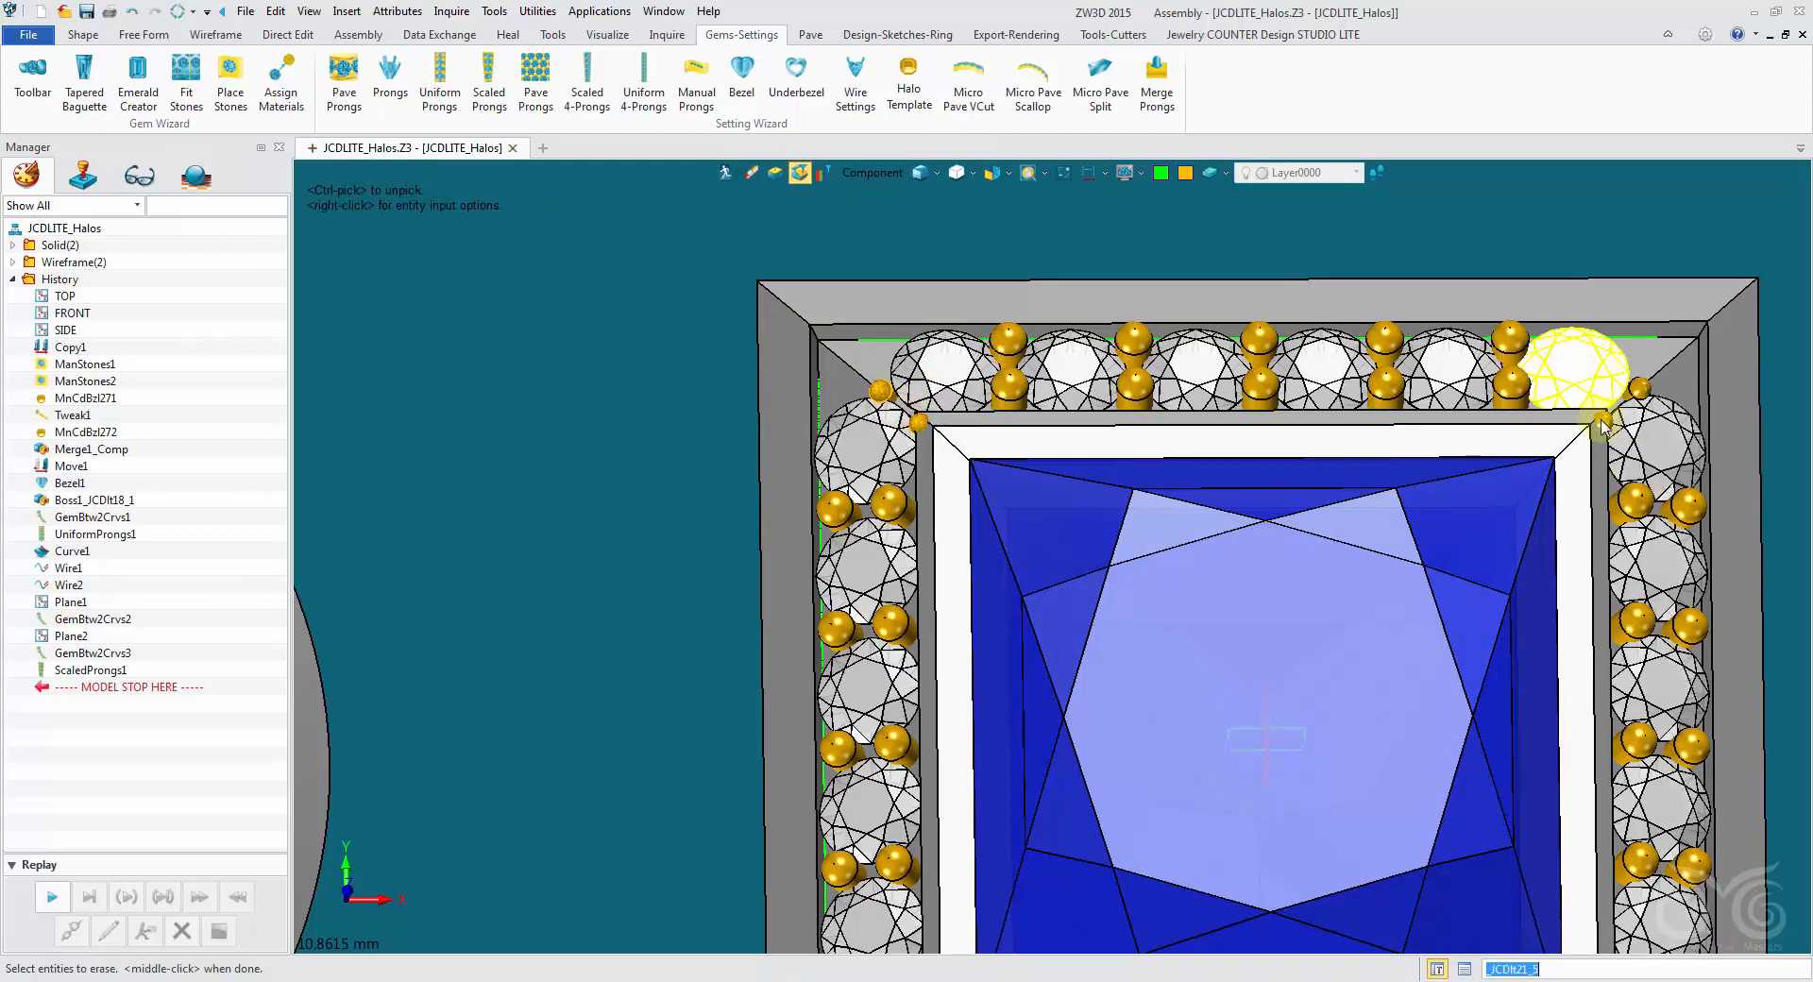
{"action": "middle_click_drag", "start_coordinate": [1499, 742], "coordinate": [1311, 239]}
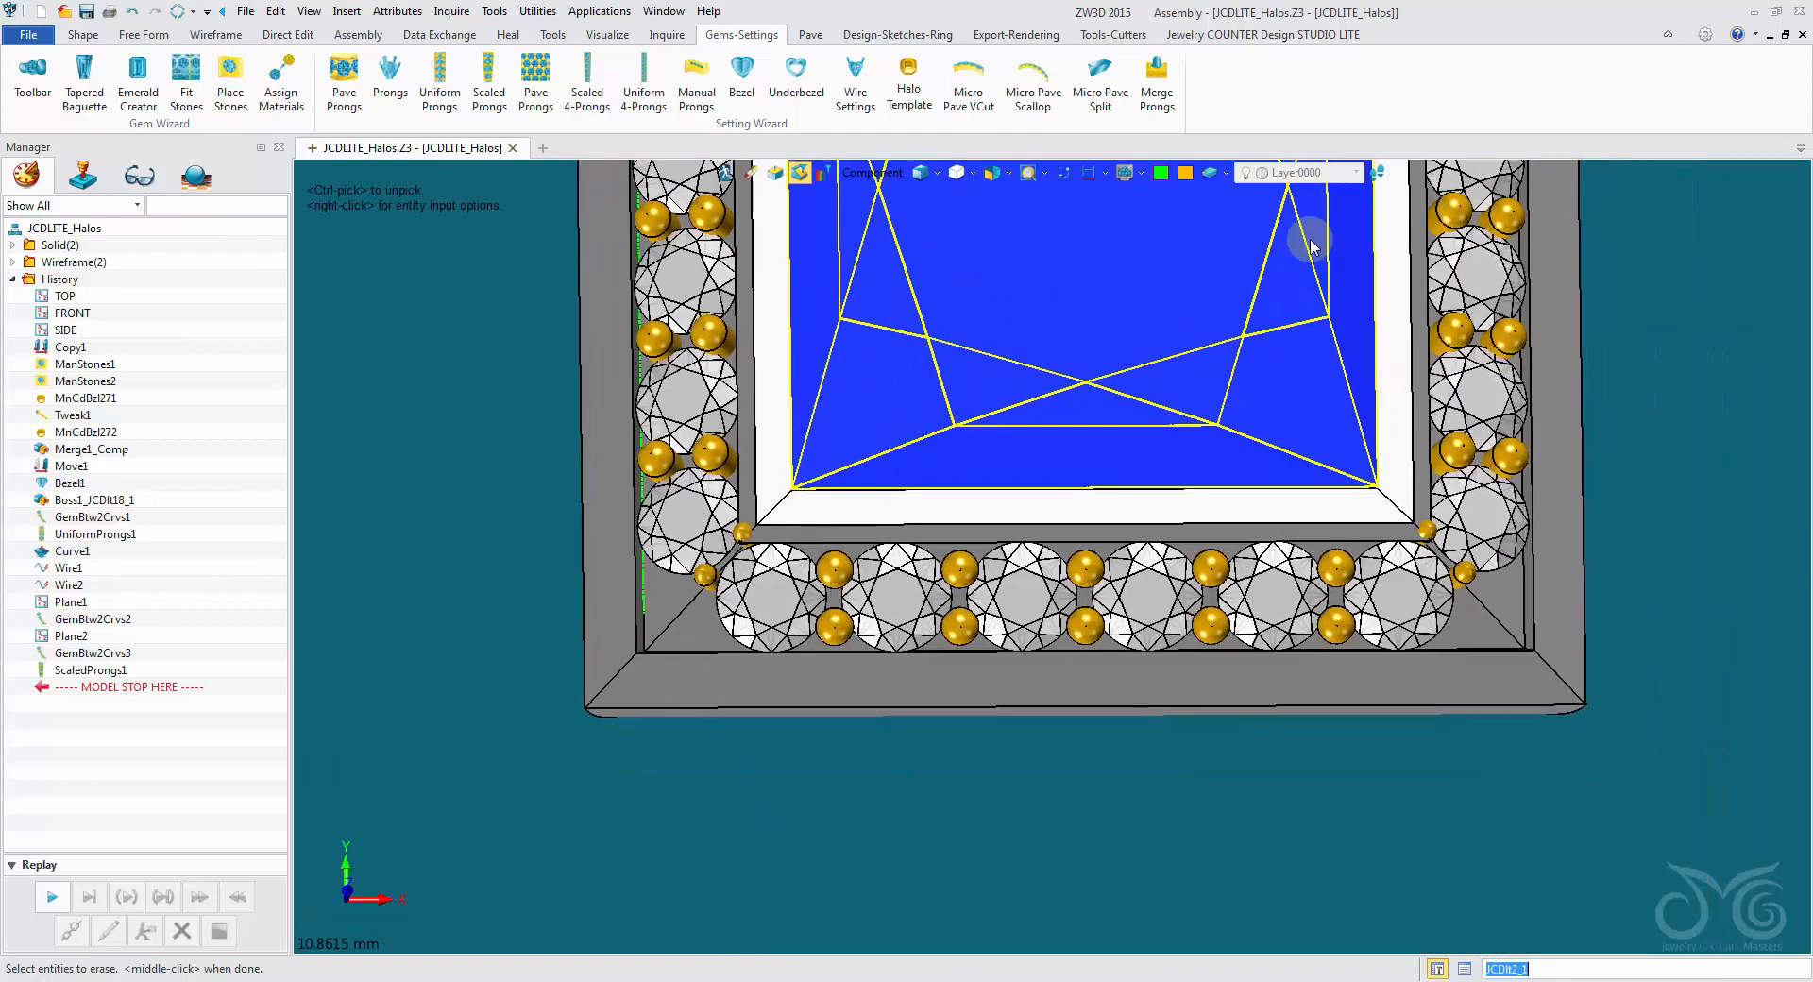
{"action": "left_click", "coordinate": [1463, 574]}
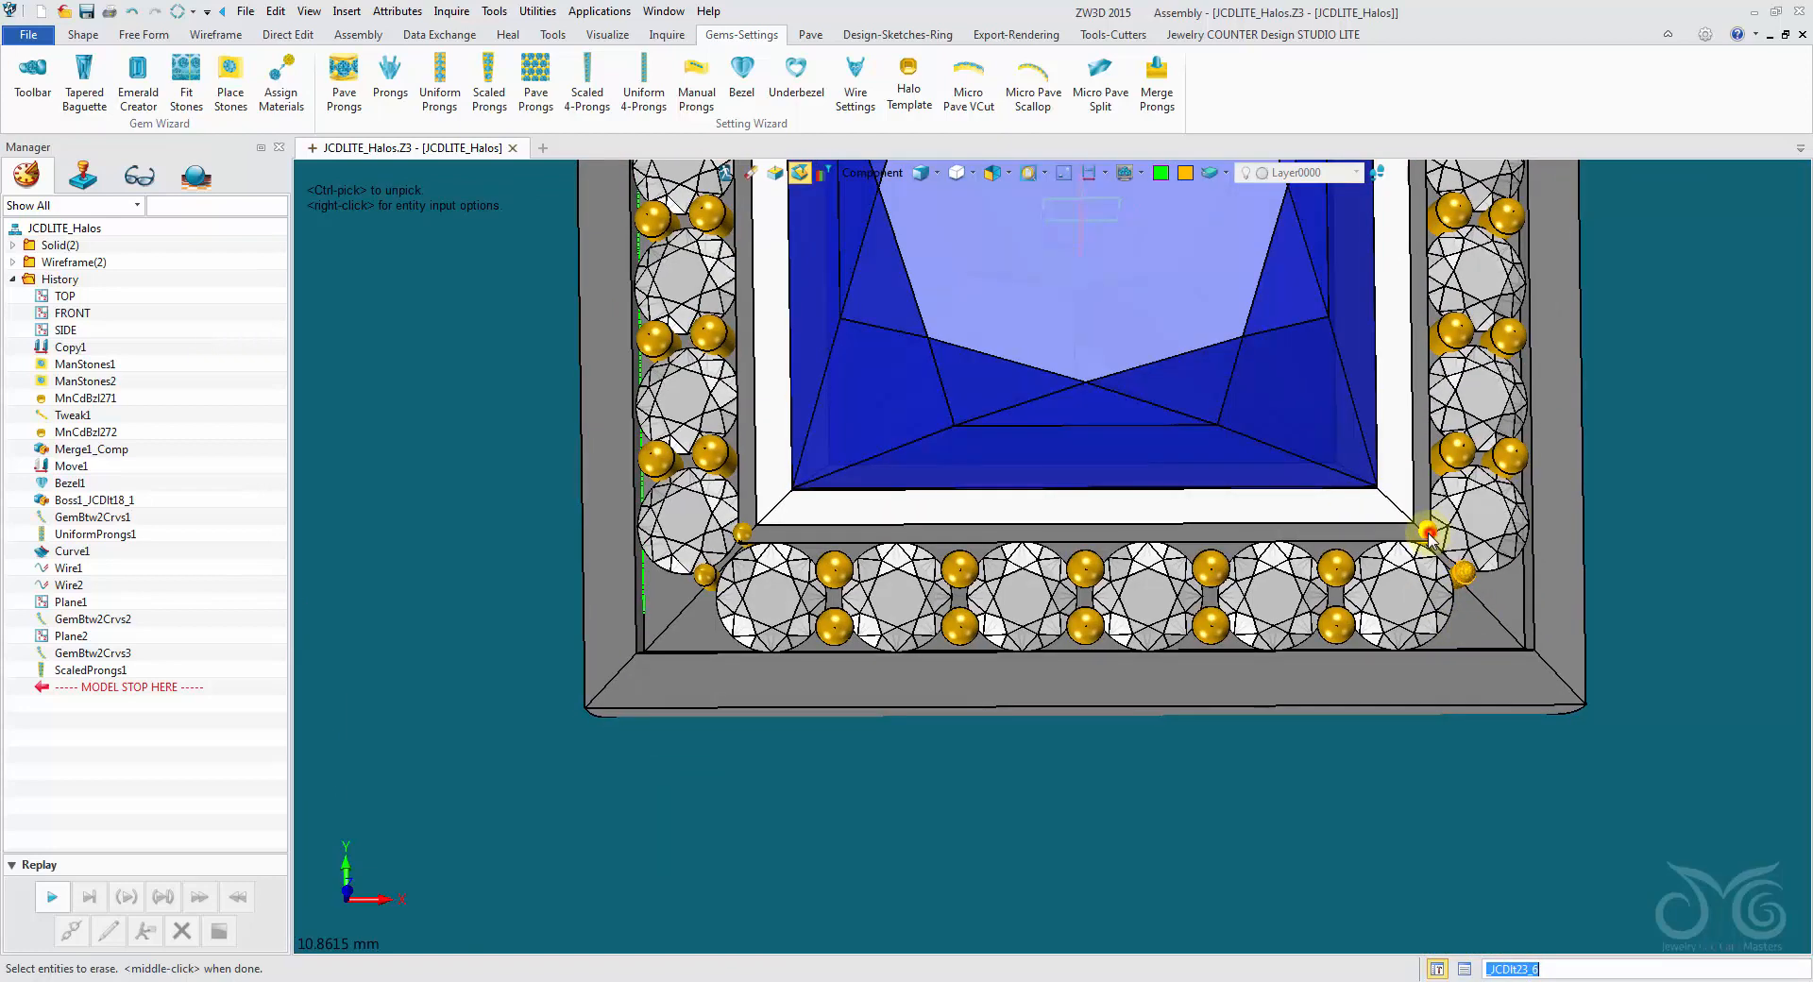
{"action": "left_click", "coordinate": [710, 583]}
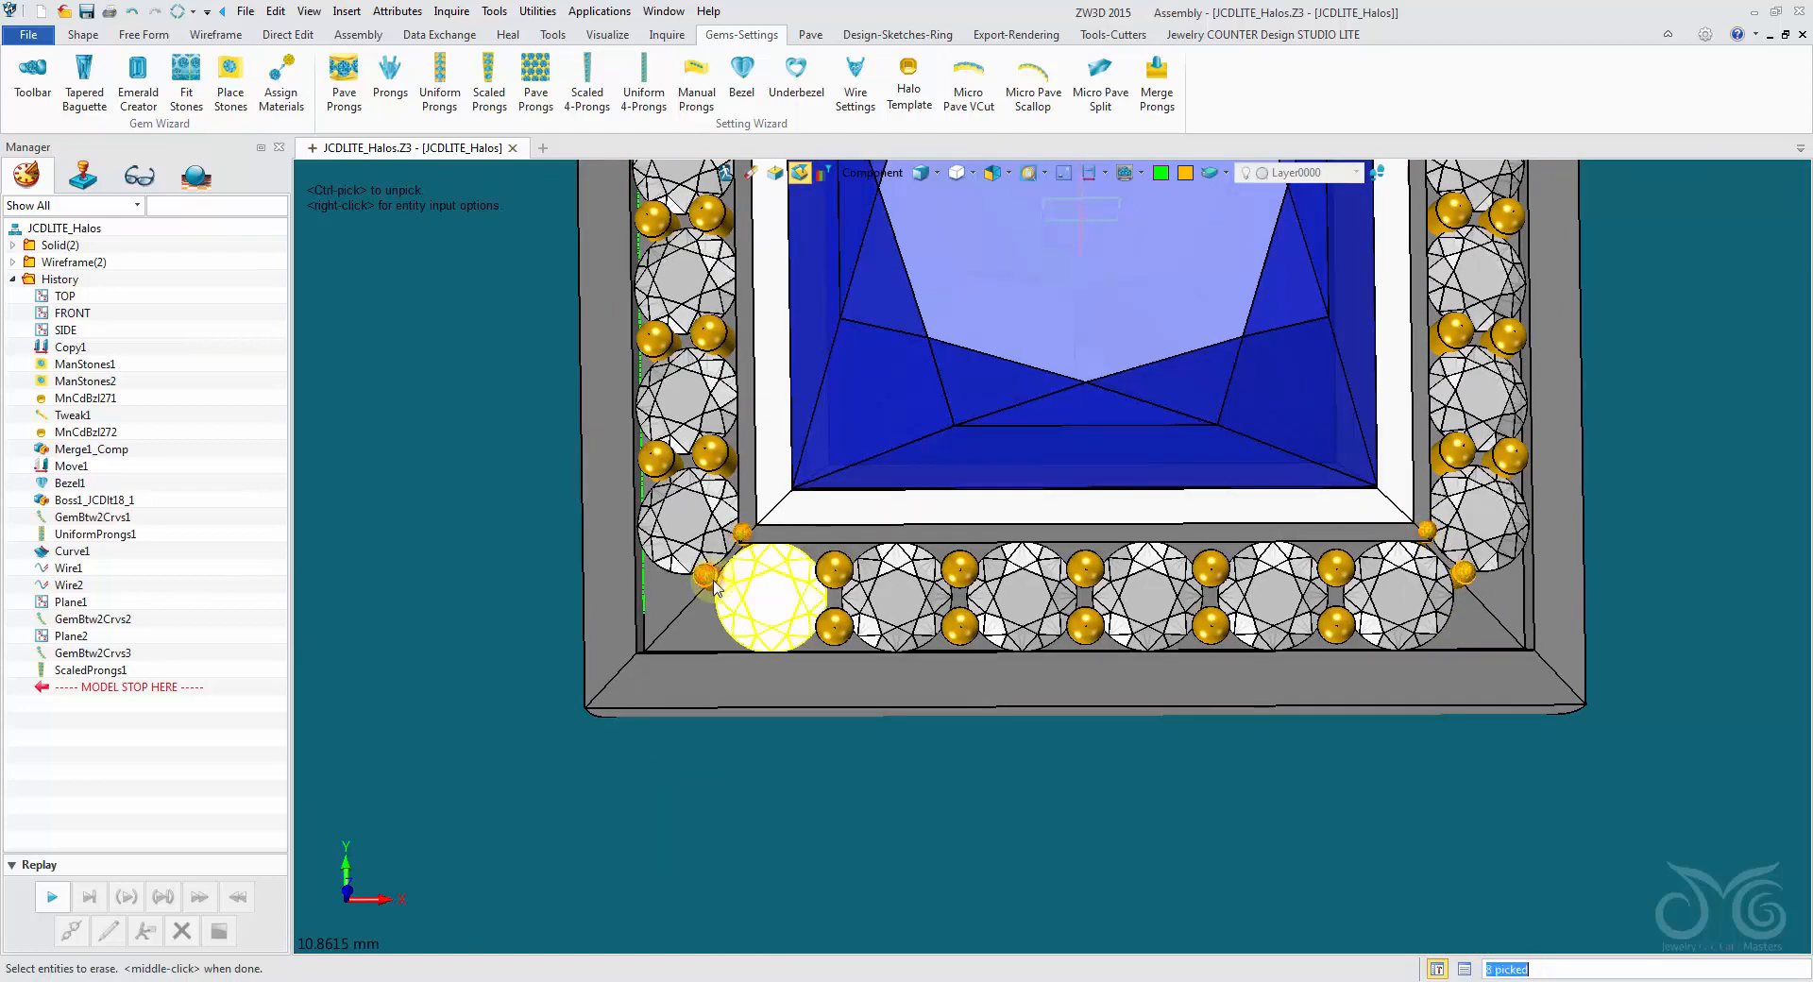
{"action": "middle_click", "coordinate": [393, 381]}
- Use Component Replicate to copy an inner prong from the left row to three points around the halo's lower-left corner gems
{"action": "middle_click_drag", "start_coordinate": [472, 383], "coordinate": [534, 172]}
{"action": "right_click_drag", "start_coordinate": [535, 172], "coordinate": [534, 172]}
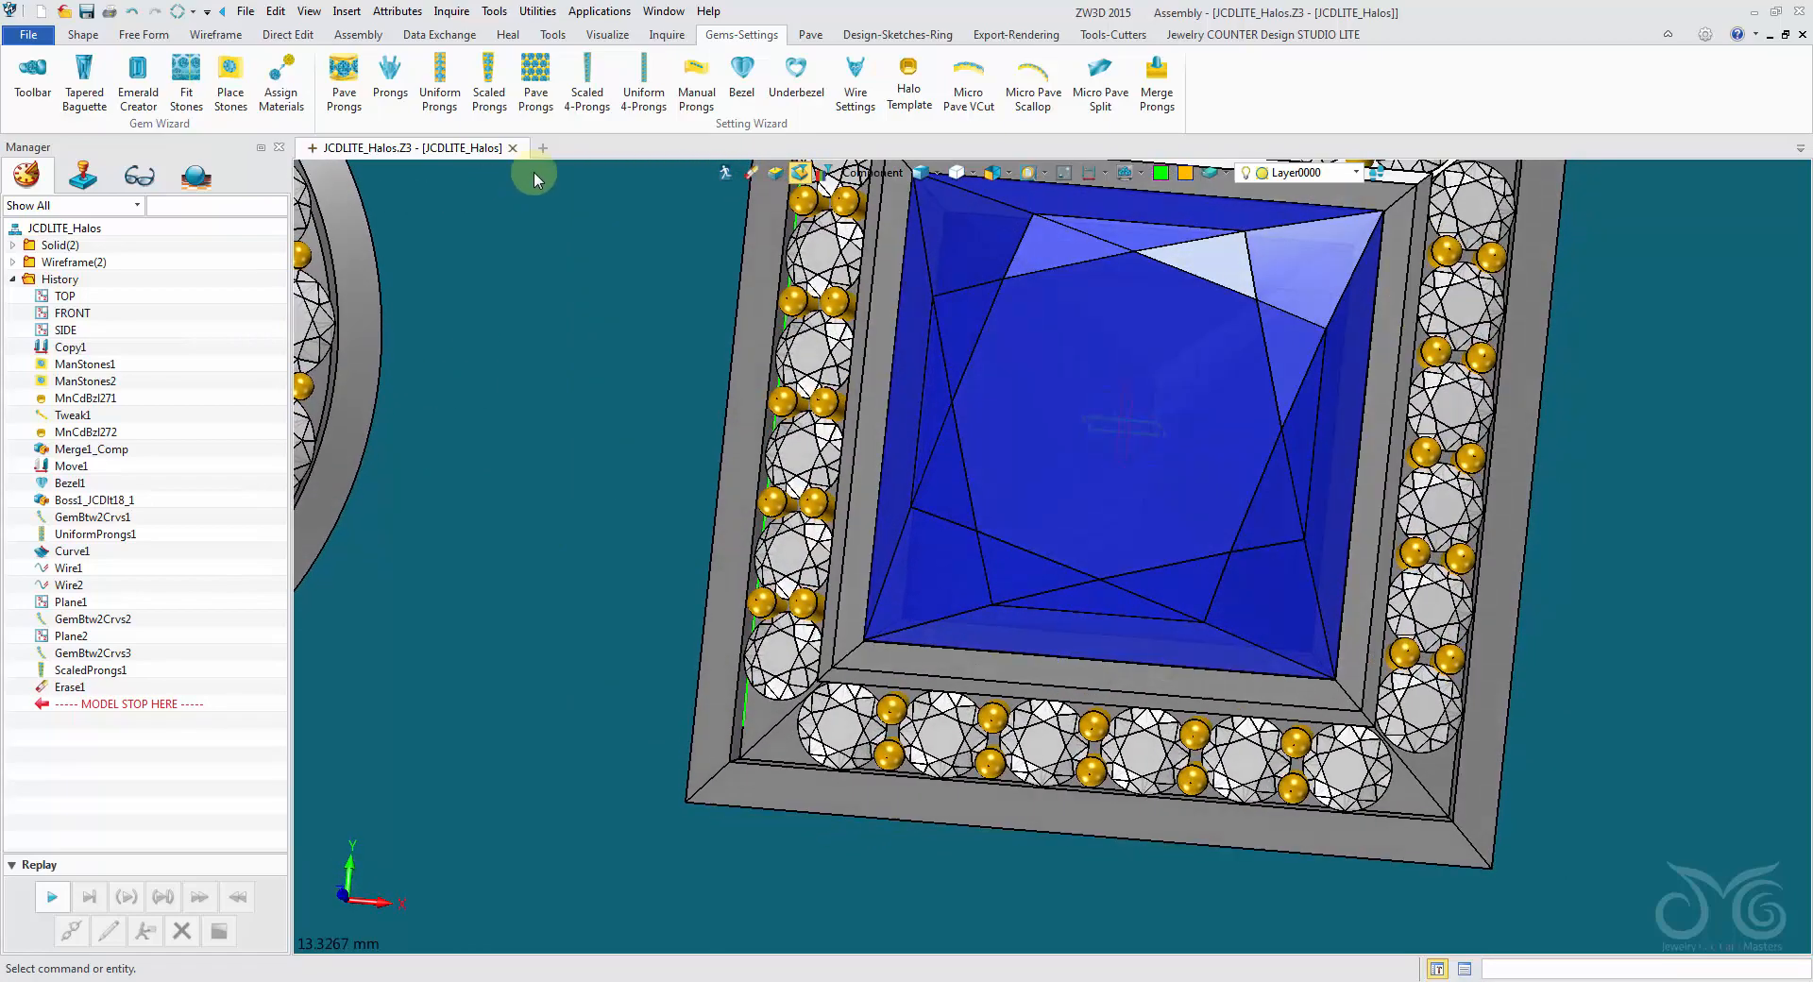
{"action": "left_click", "coordinate": [1105, 38]}
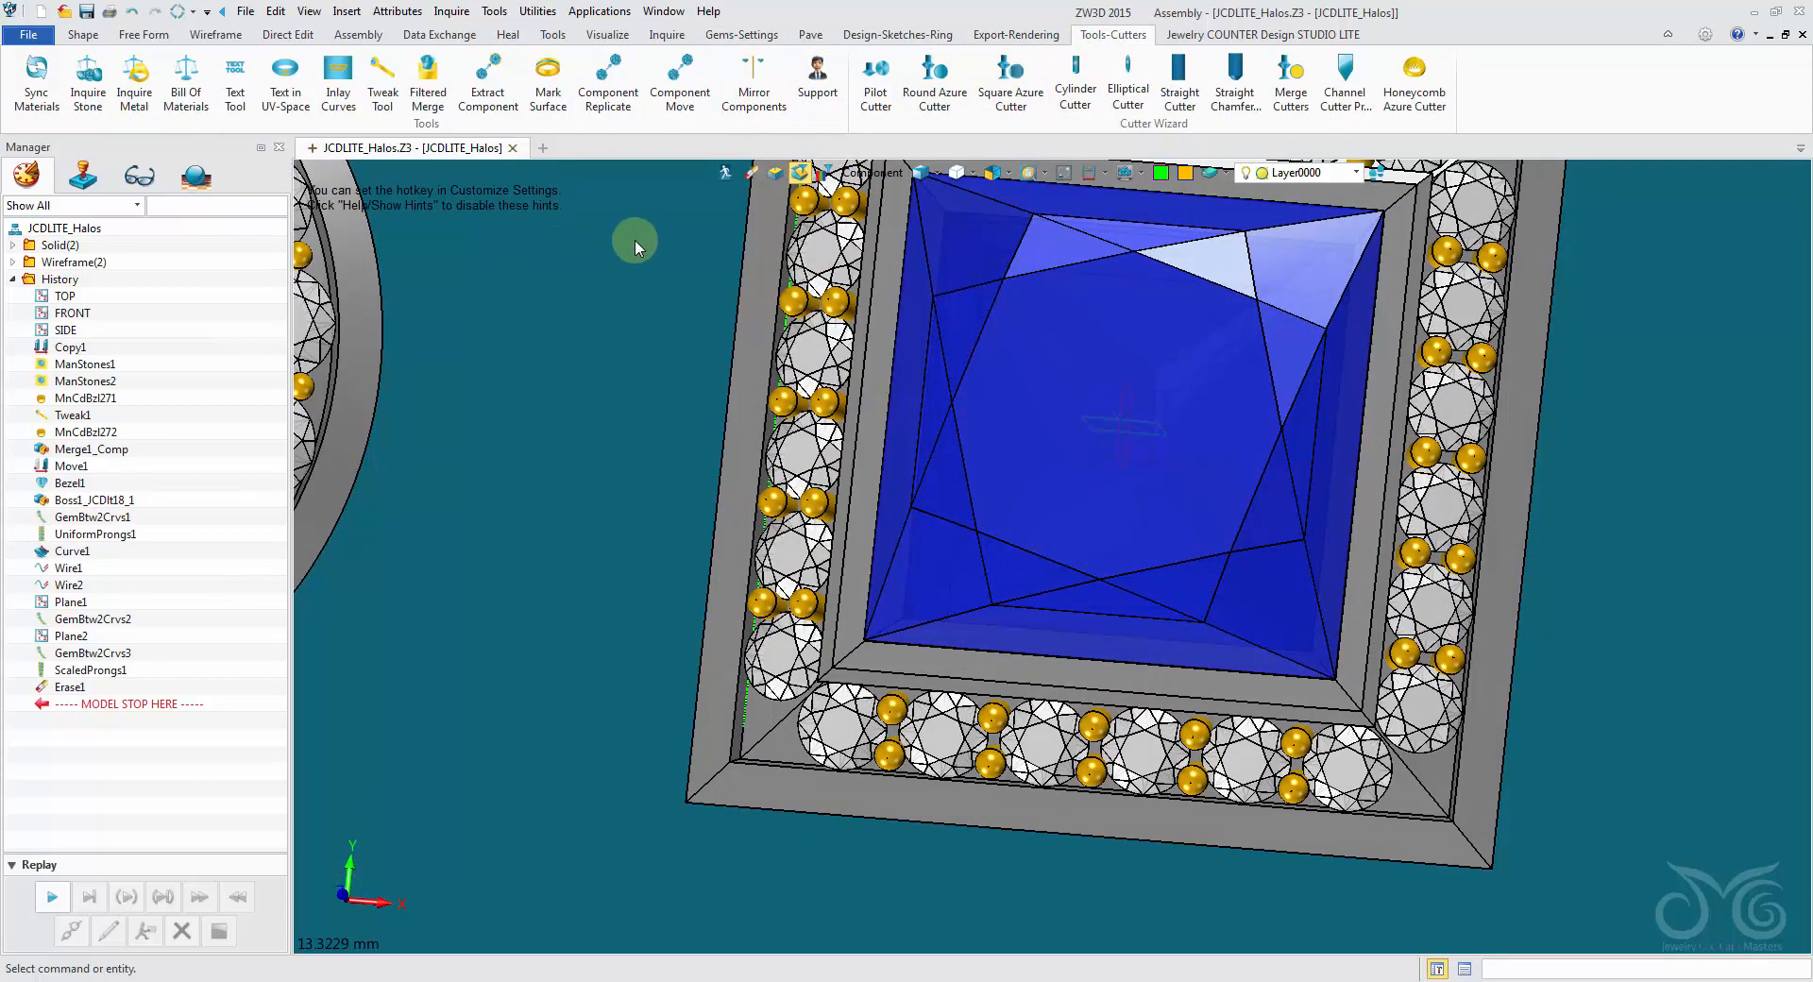
{"action": "left_click", "coordinate": [630, 101]}
{"action": "scroll", "coordinate": [746, 461], "scroll_direction": "up", "scroll_amount": 5}
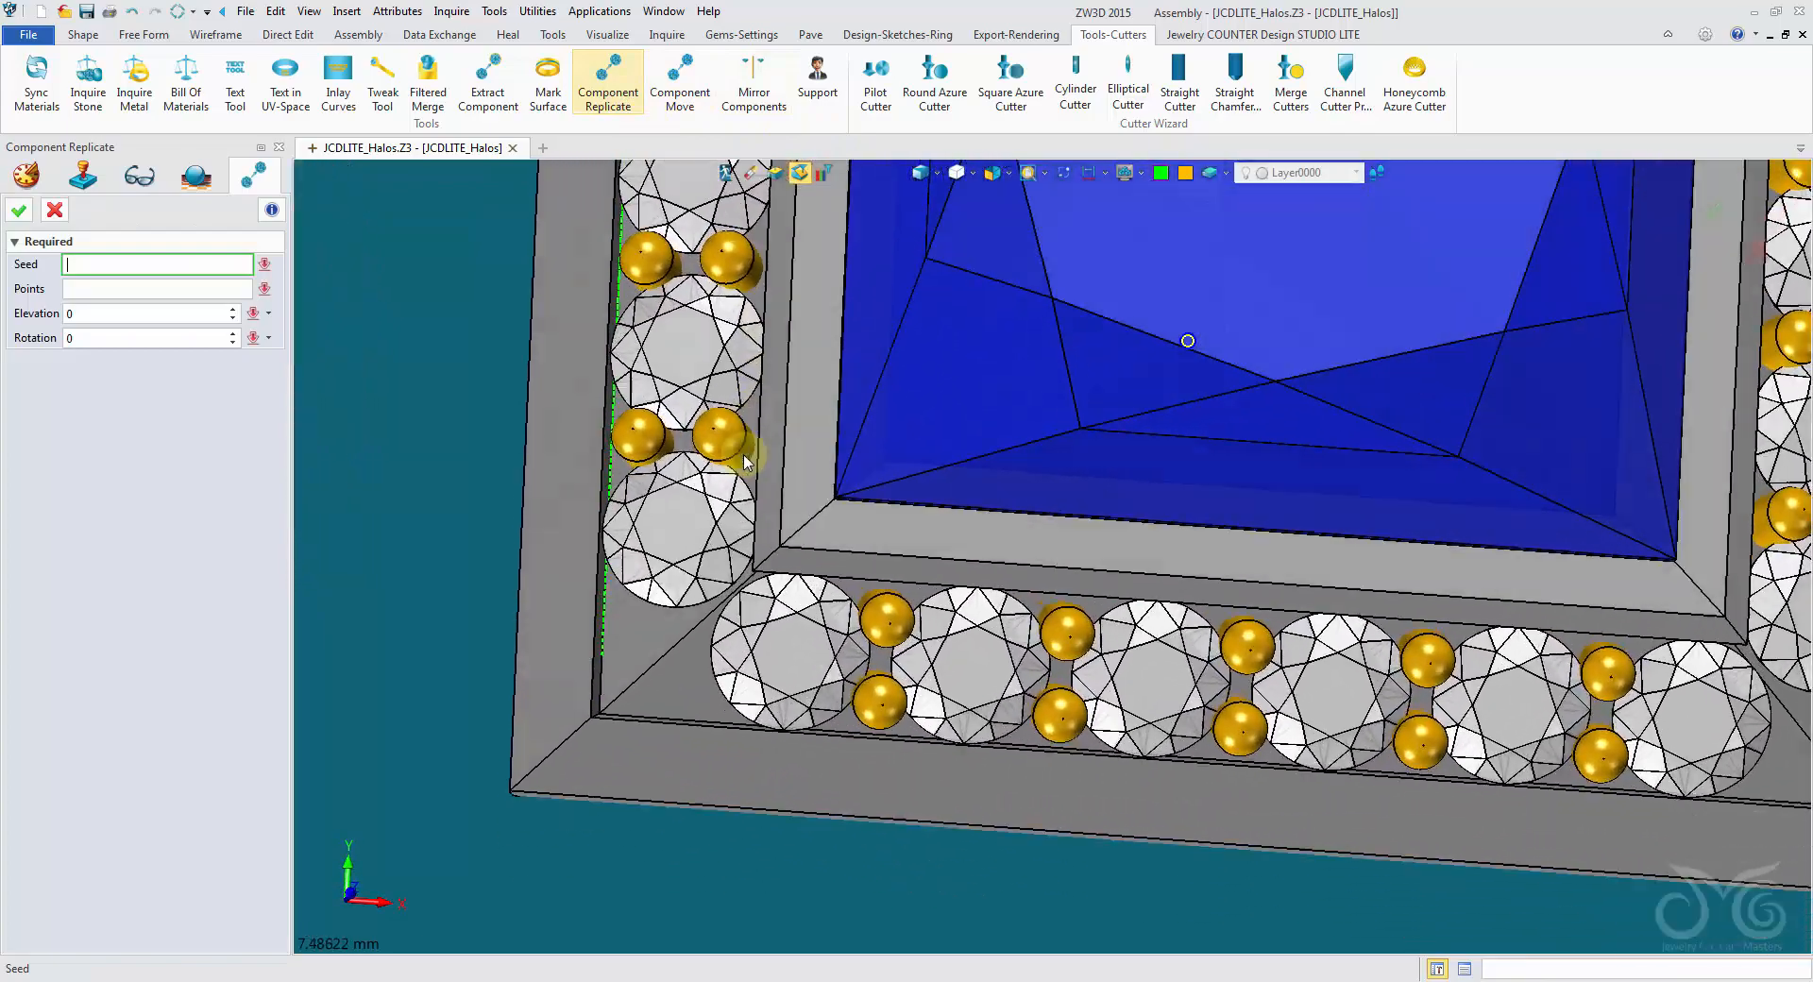
{"action": "left_click", "coordinate": [741, 452]}
{"action": "scroll", "coordinate": [748, 481], "scroll_direction": "up", "scroll_amount": 3}
{"action": "middle_click_drag", "start_coordinate": [750, 494], "coordinate": [973, 631]}
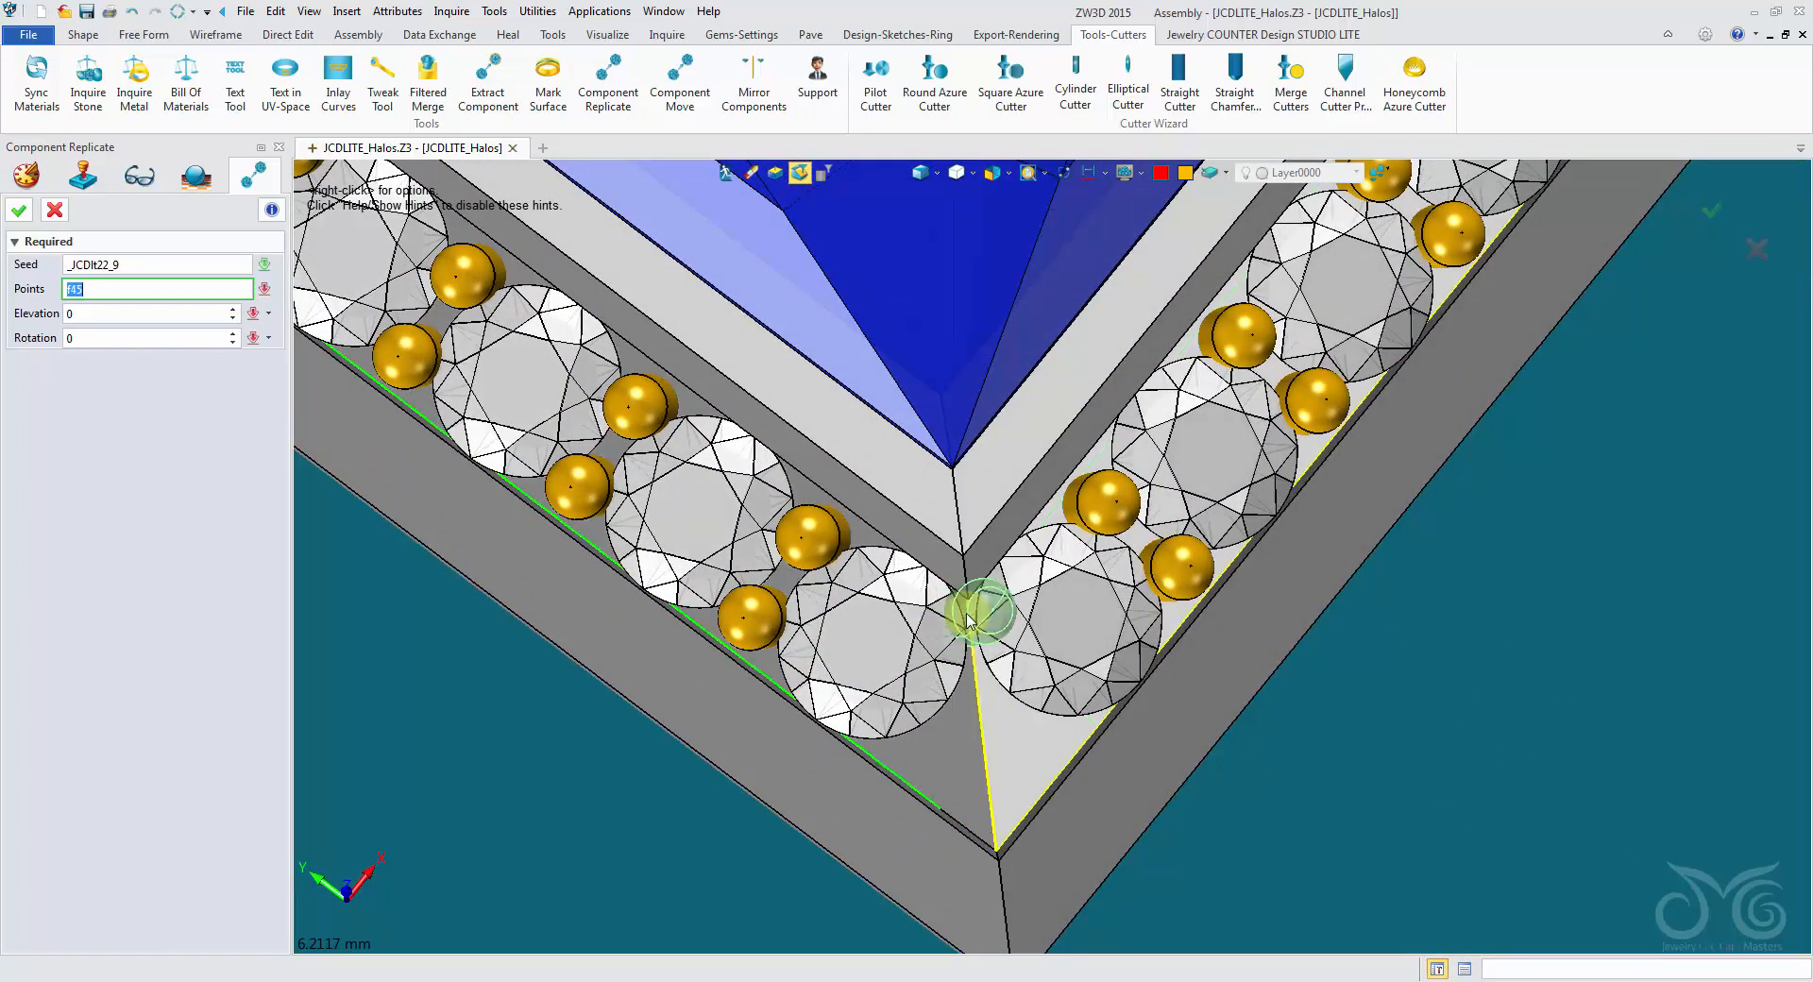
{"action": "left_click", "coordinate": [968, 617]}
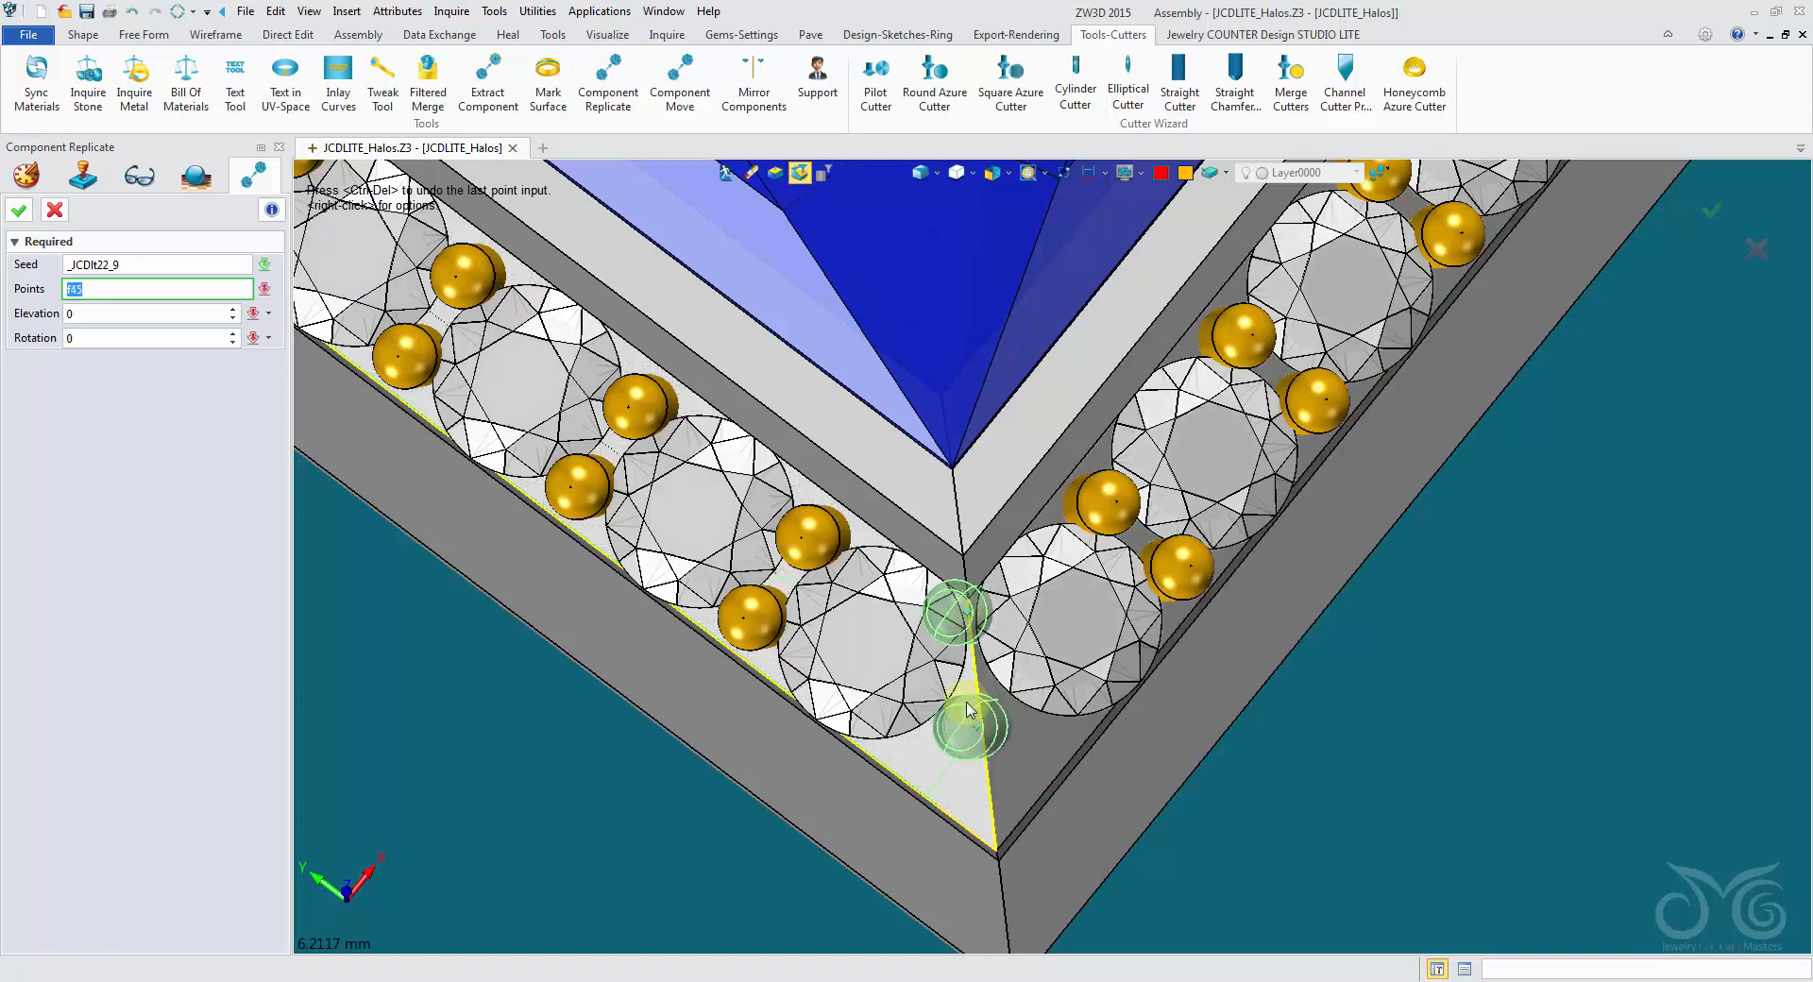
{"action": "middle_click_drag", "start_coordinate": [963, 720], "coordinate": [1000, 692]}
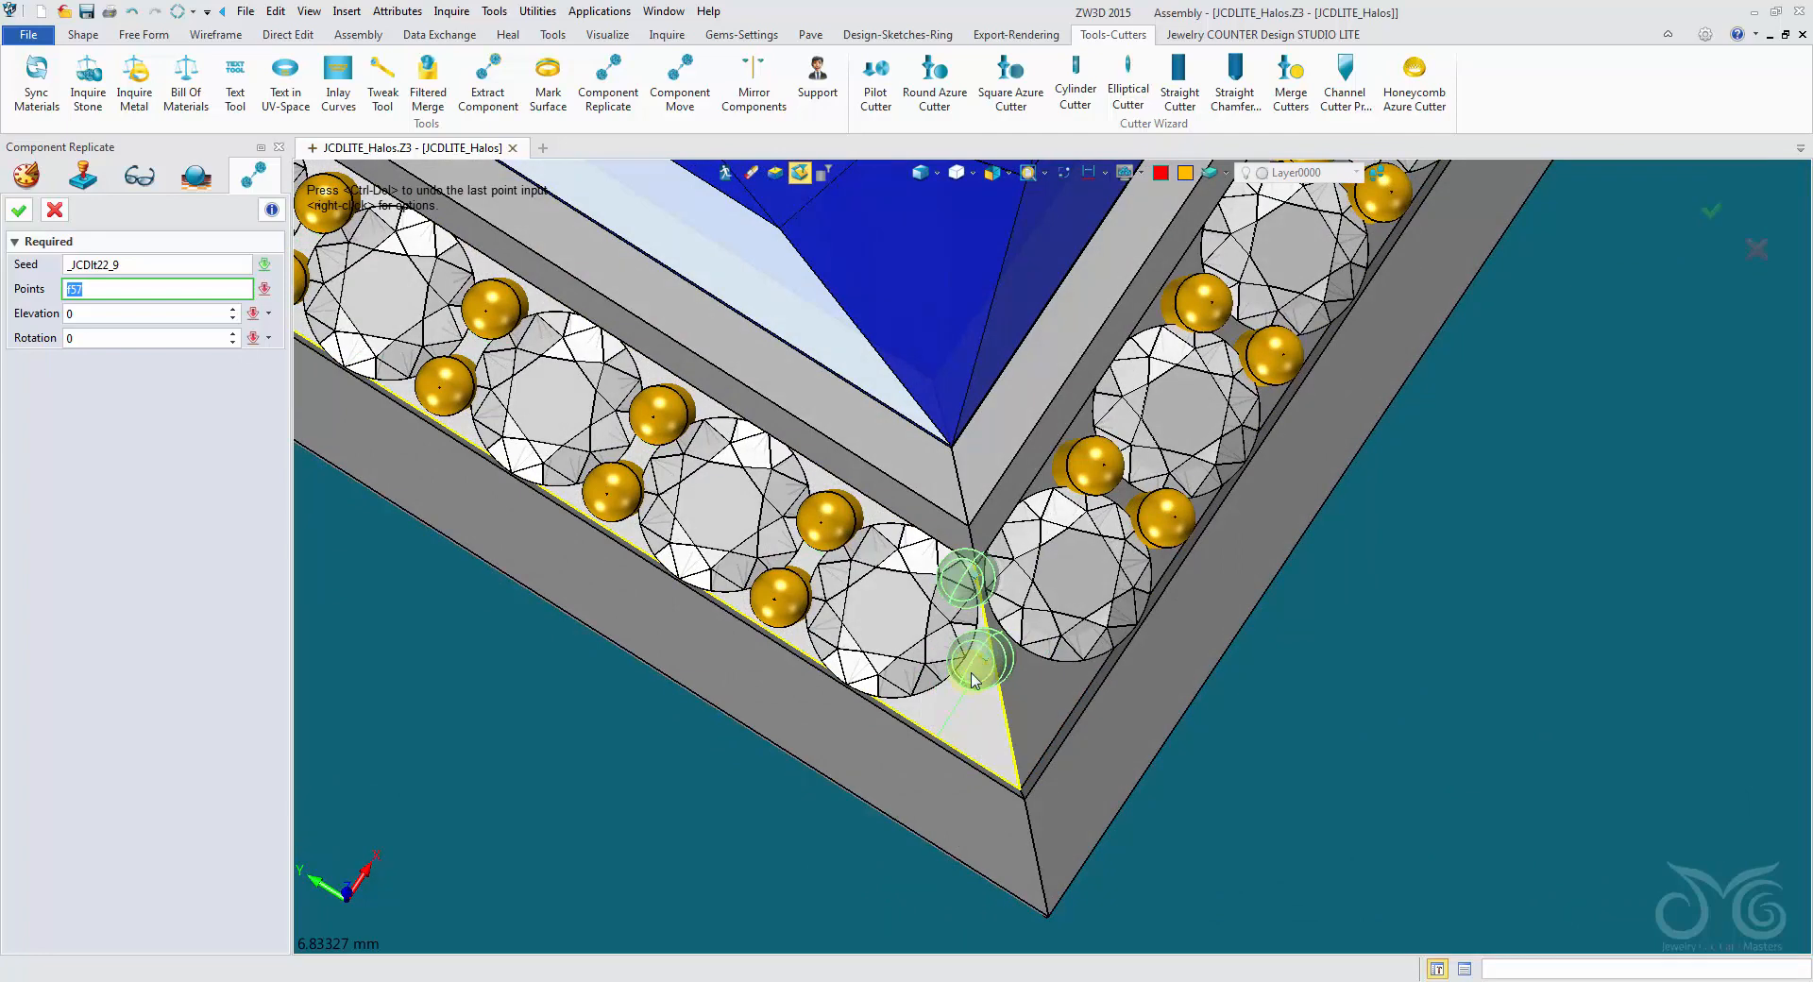
{"action": "left_click", "coordinate": [1054, 707]}
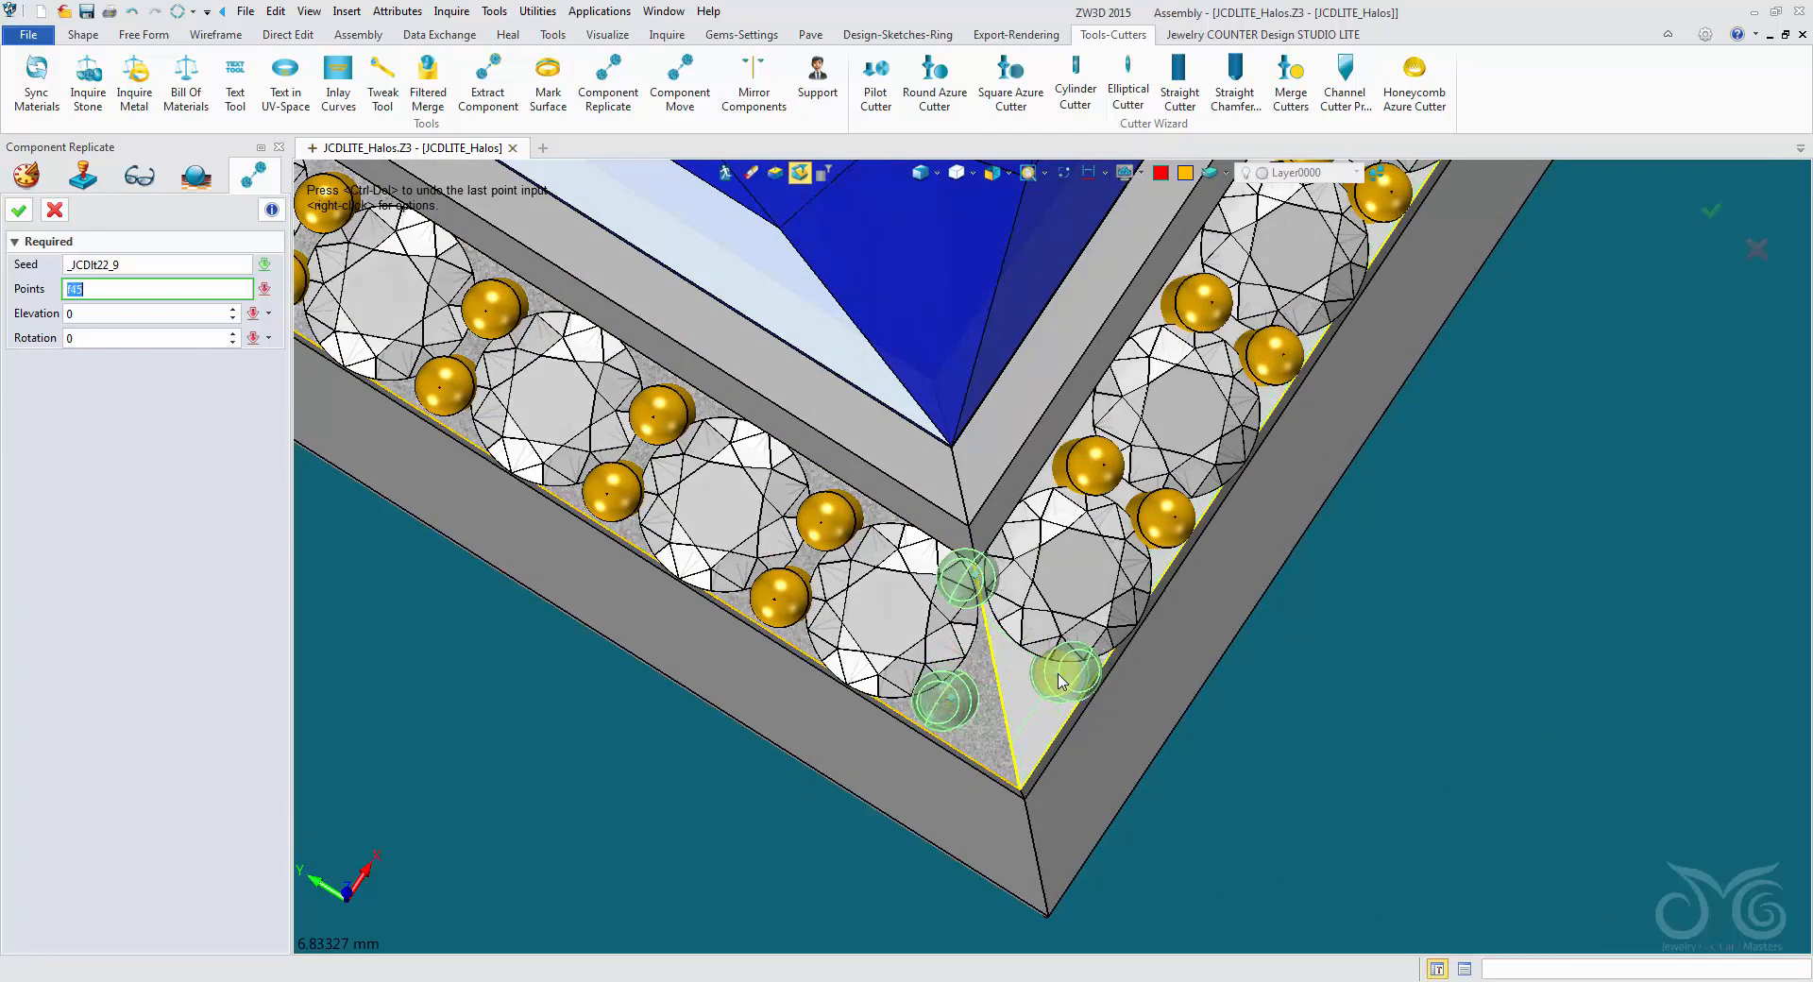
{"action": "left_click", "coordinate": [1058, 678]}
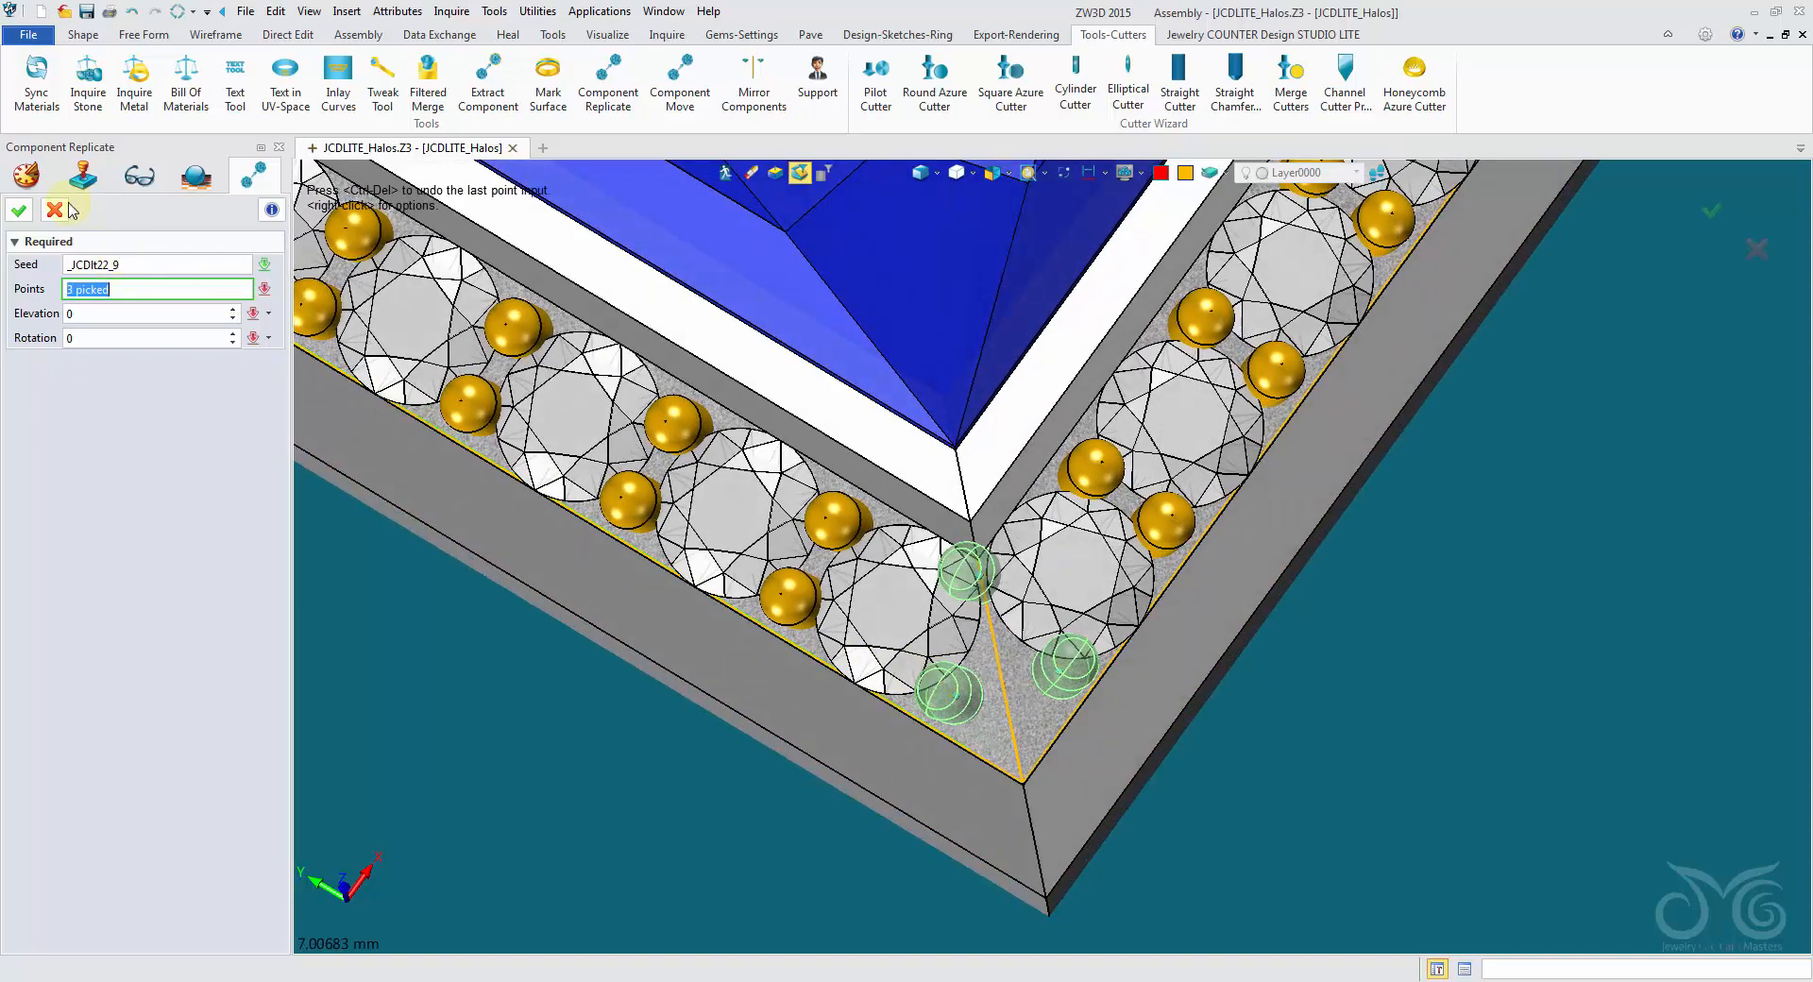
{"action": "left_click", "coordinate": [24, 210]}
- Rotate the innermost replicated corner prong 15 degrees about the channel floor's mitre edge using Move
{"action": "right_click_drag", "start_coordinate": [416, 283], "coordinate": [975, 557]}
{"action": "right_click_drag", "start_coordinate": [966, 350], "coordinate": [982, 247]}
{"action": "scroll", "coordinate": [982, 247], "scroll_direction": "down", "scroll_amount": 1}
{"action": "left_click", "coordinate": [82, 35]}
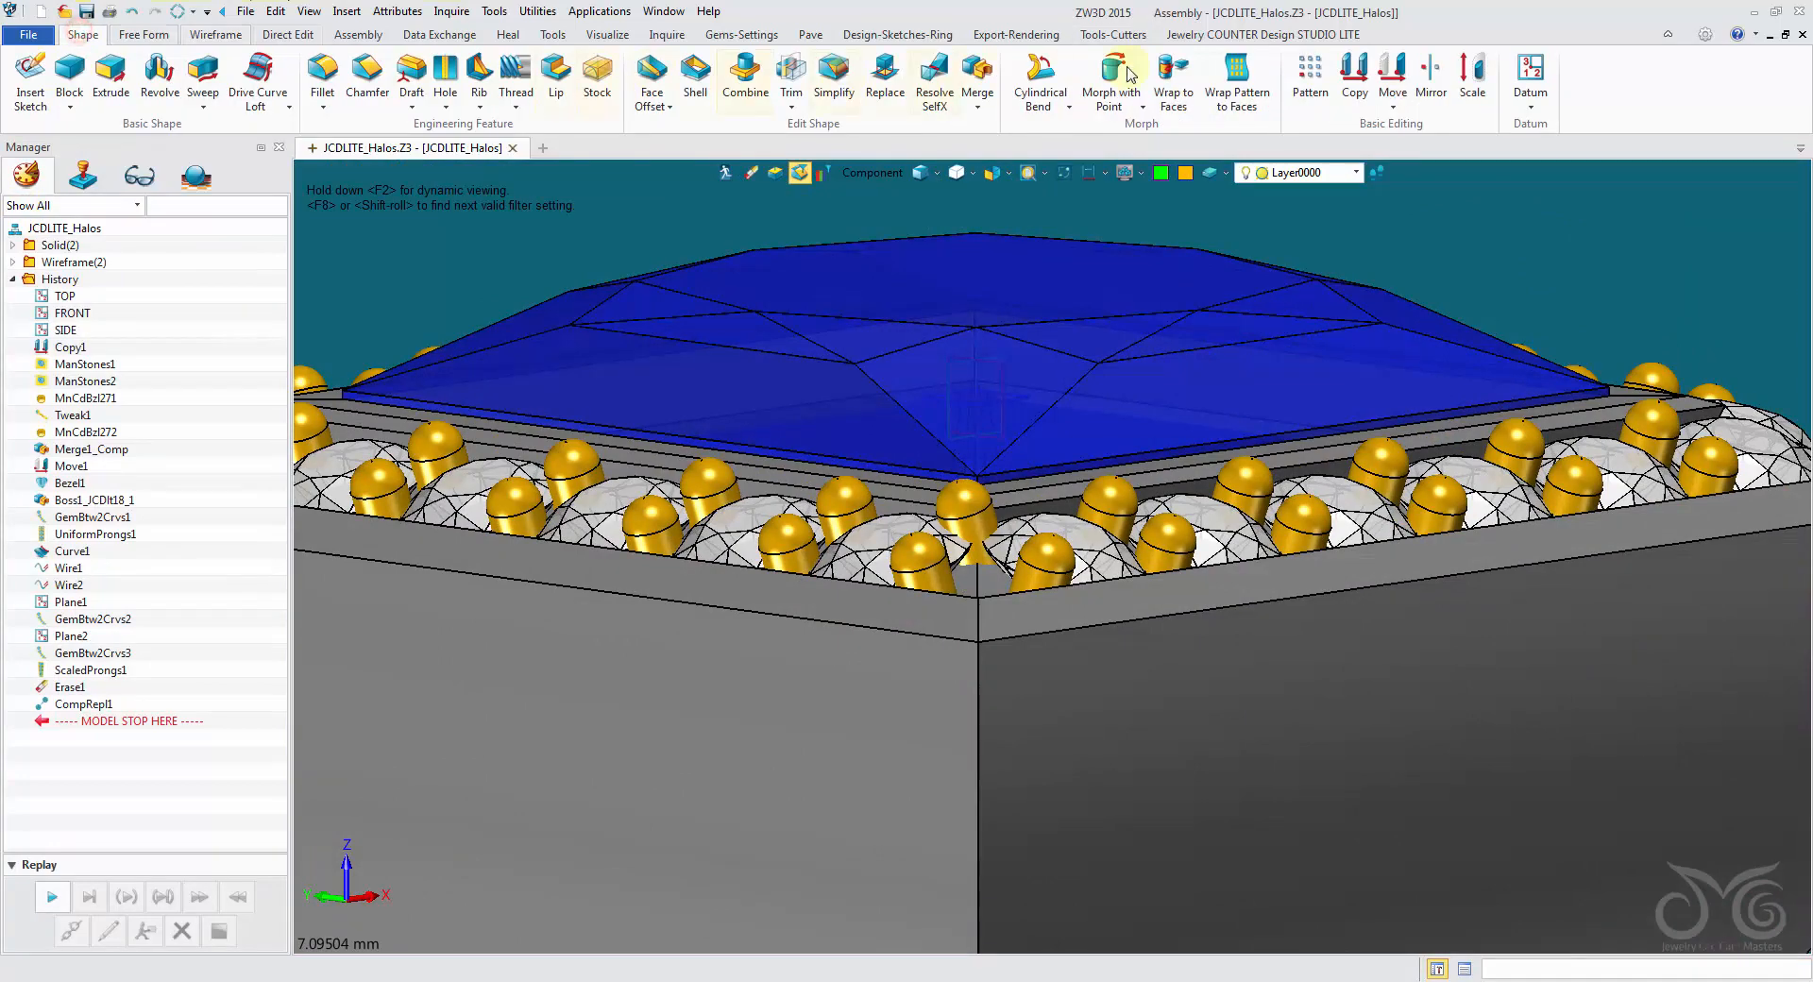
{"action": "left_click", "coordinate": [1392, 68]}
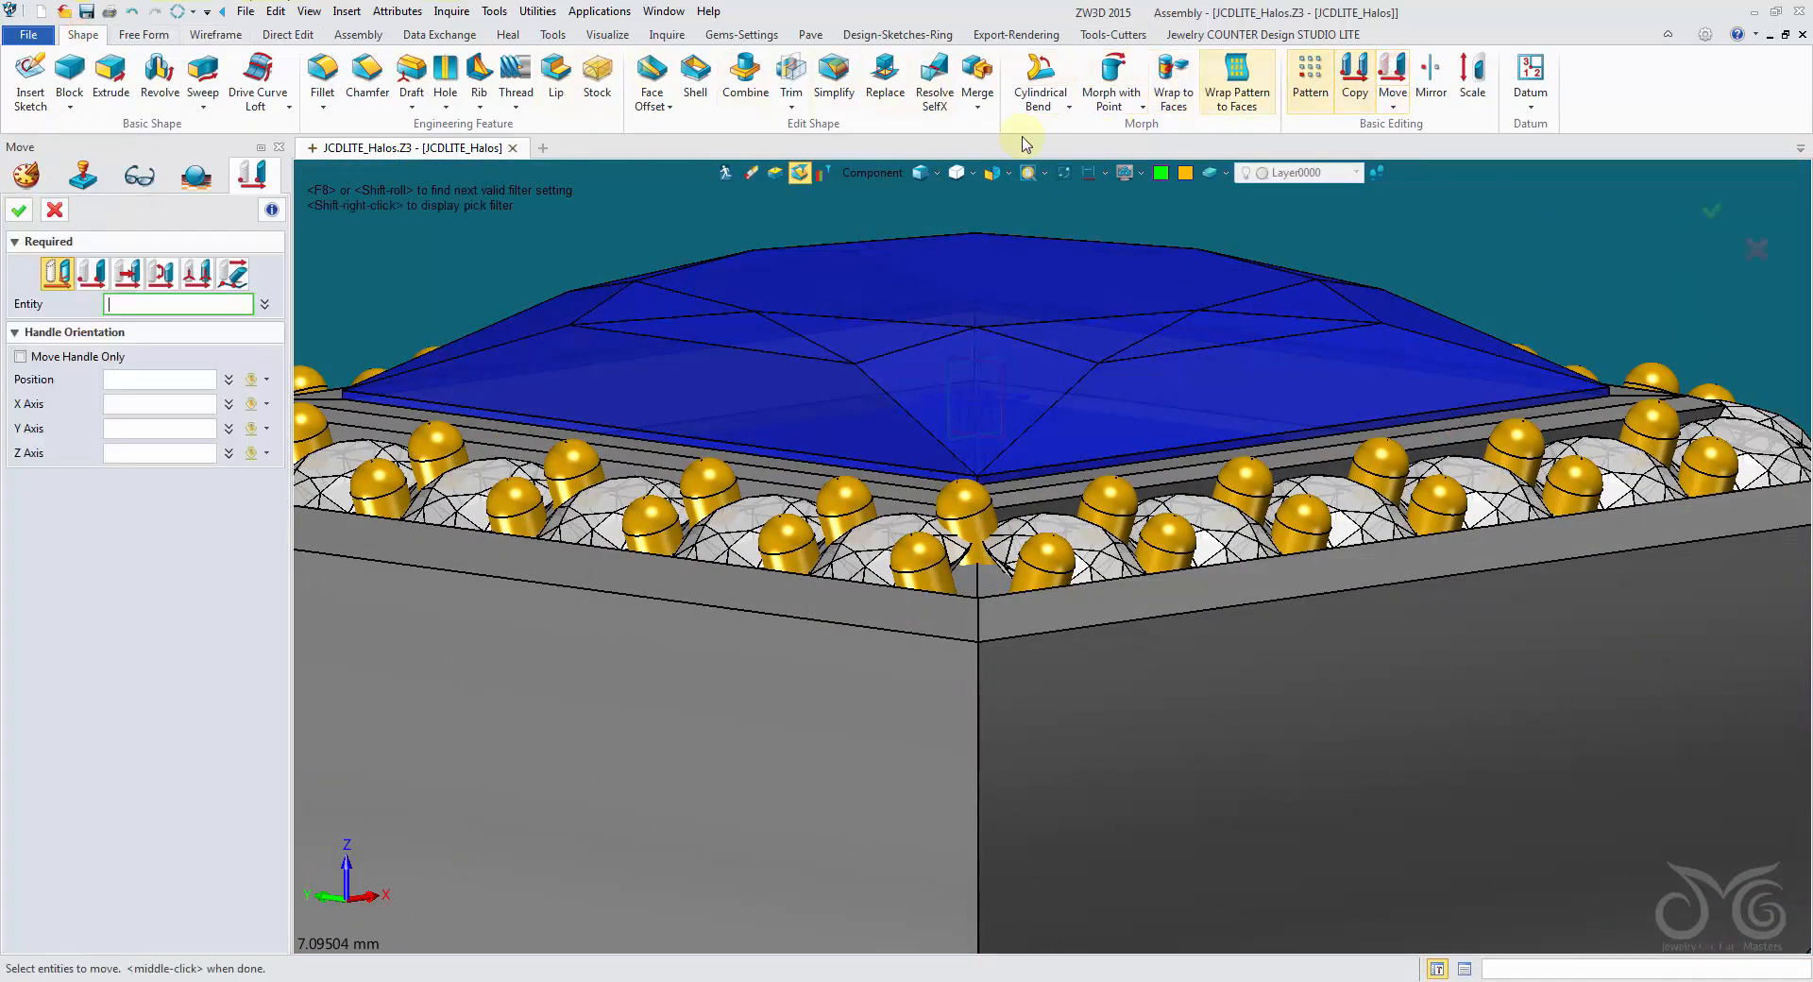
{"action": "left_click", "coordinate": [966, 513]}
{"action": "right_click_drag", "start_coordinate": [1044, 466], "coordinate": [1042, 484]}
{"action": "scroll", "coordinate": [752, 448], "scroll_direction": "up", "scroll_amount": 3}
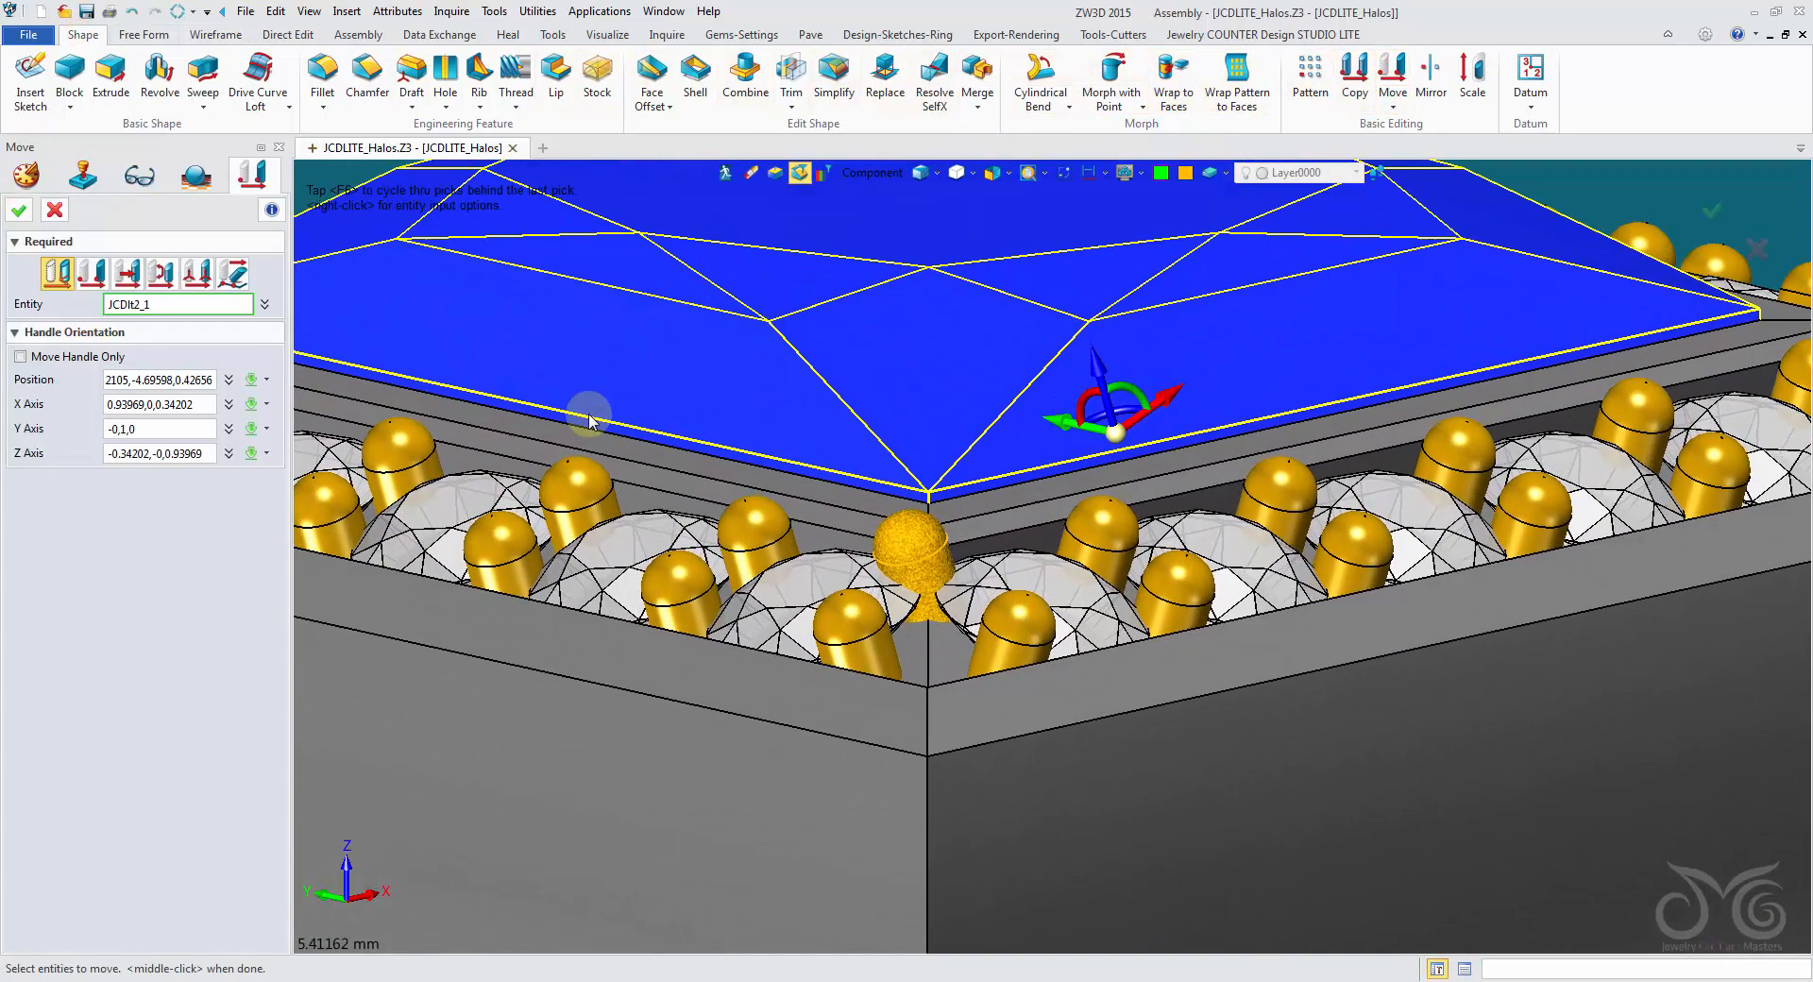
{"action": "left_click", "coordinate": [589, 420]}
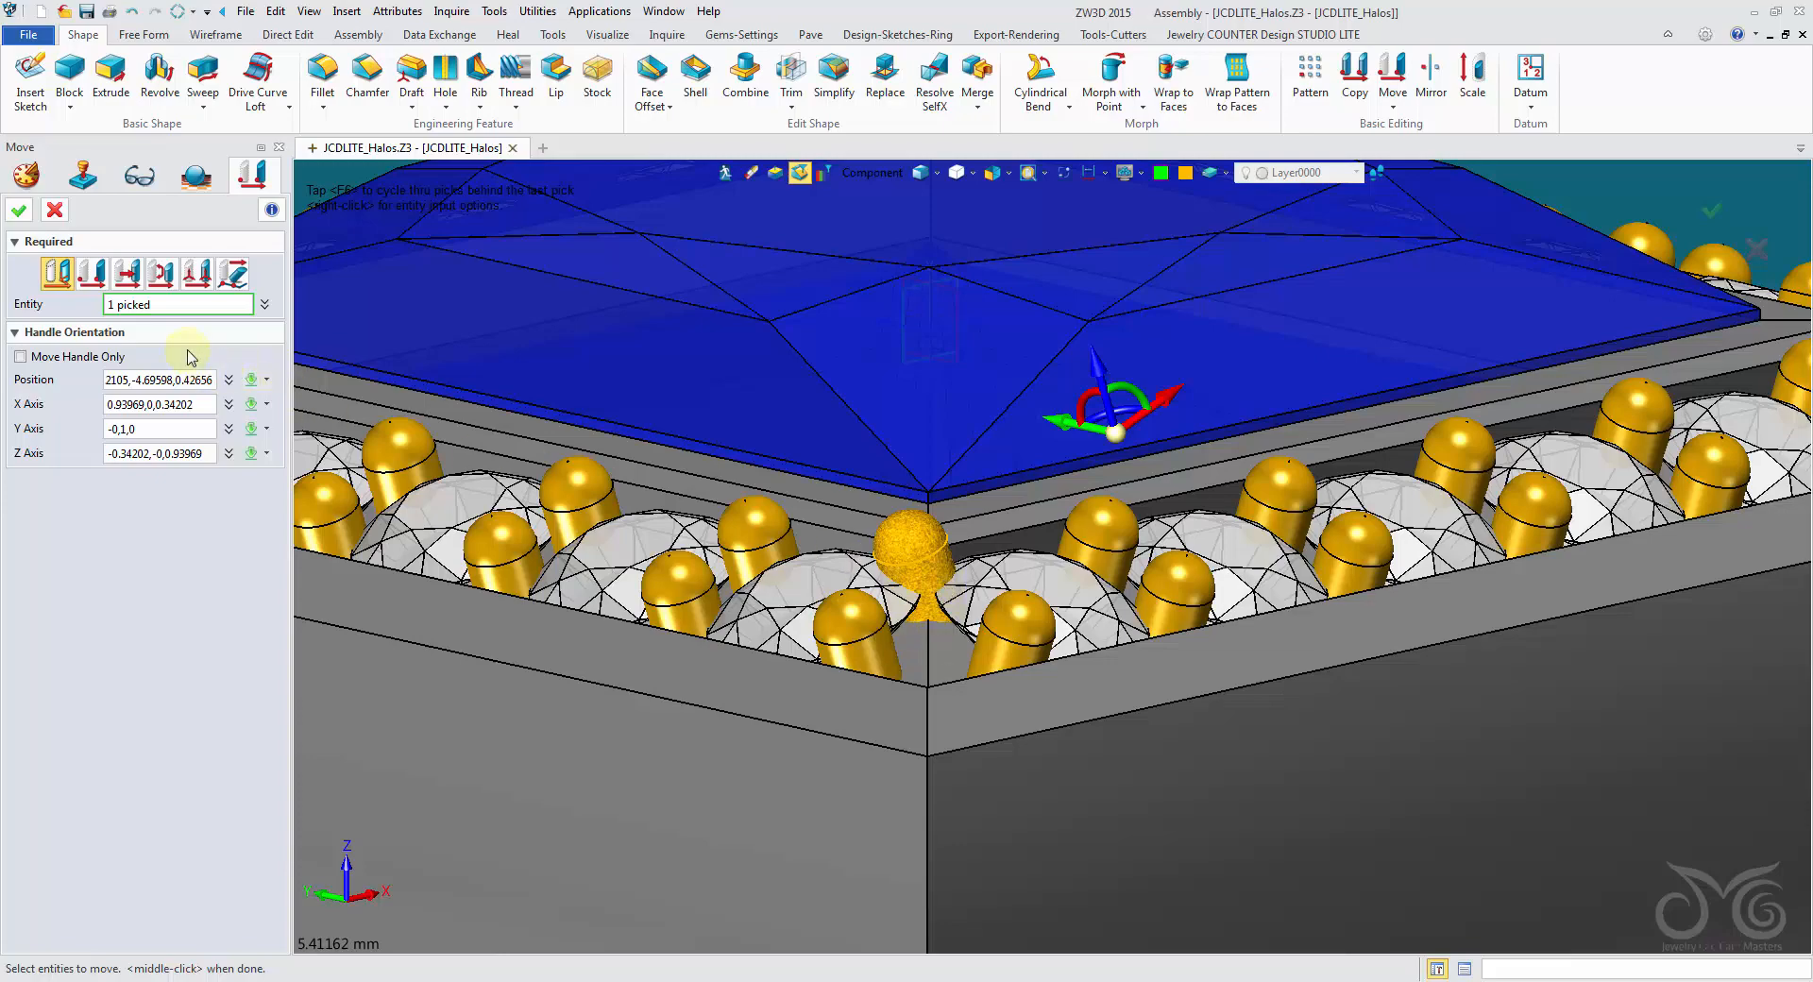
{"action": "left_click", "coordinate": [173, 276]}
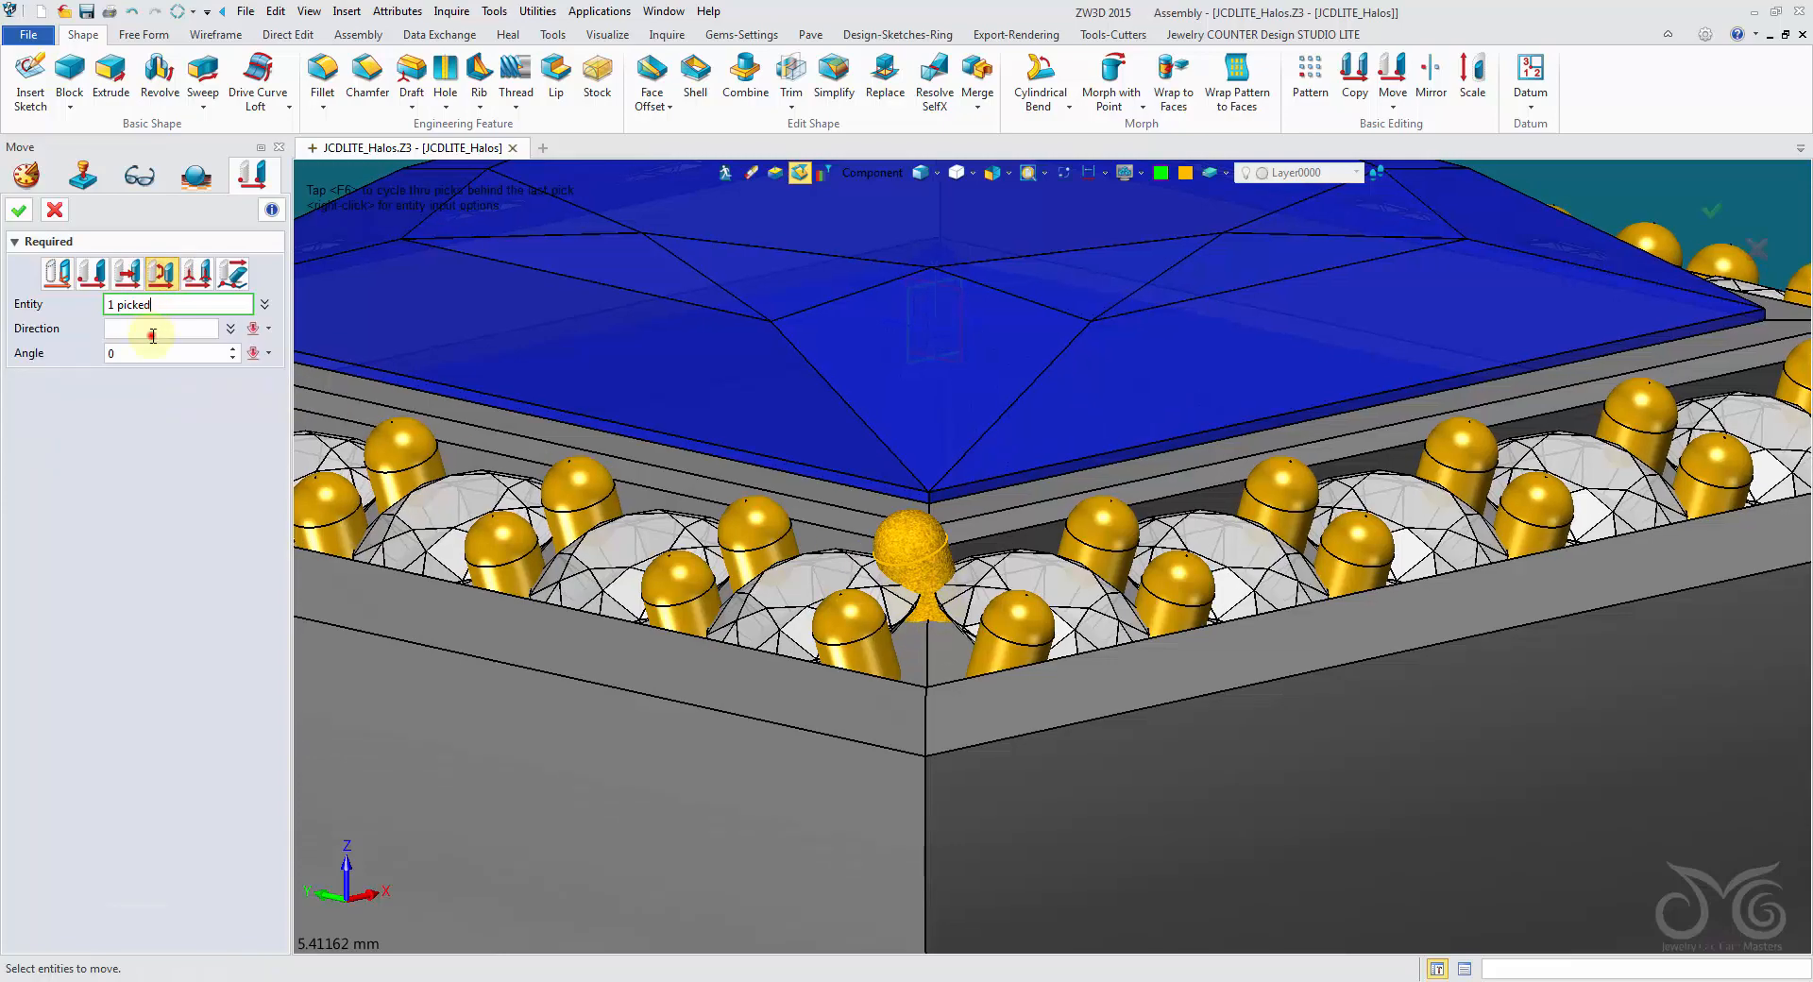
{"action": "left_click", "coordinate": [152, 336]}
{"action": "right_click_drag", "start_coordinate": [493, 300], "coordinate": [505, 366]}
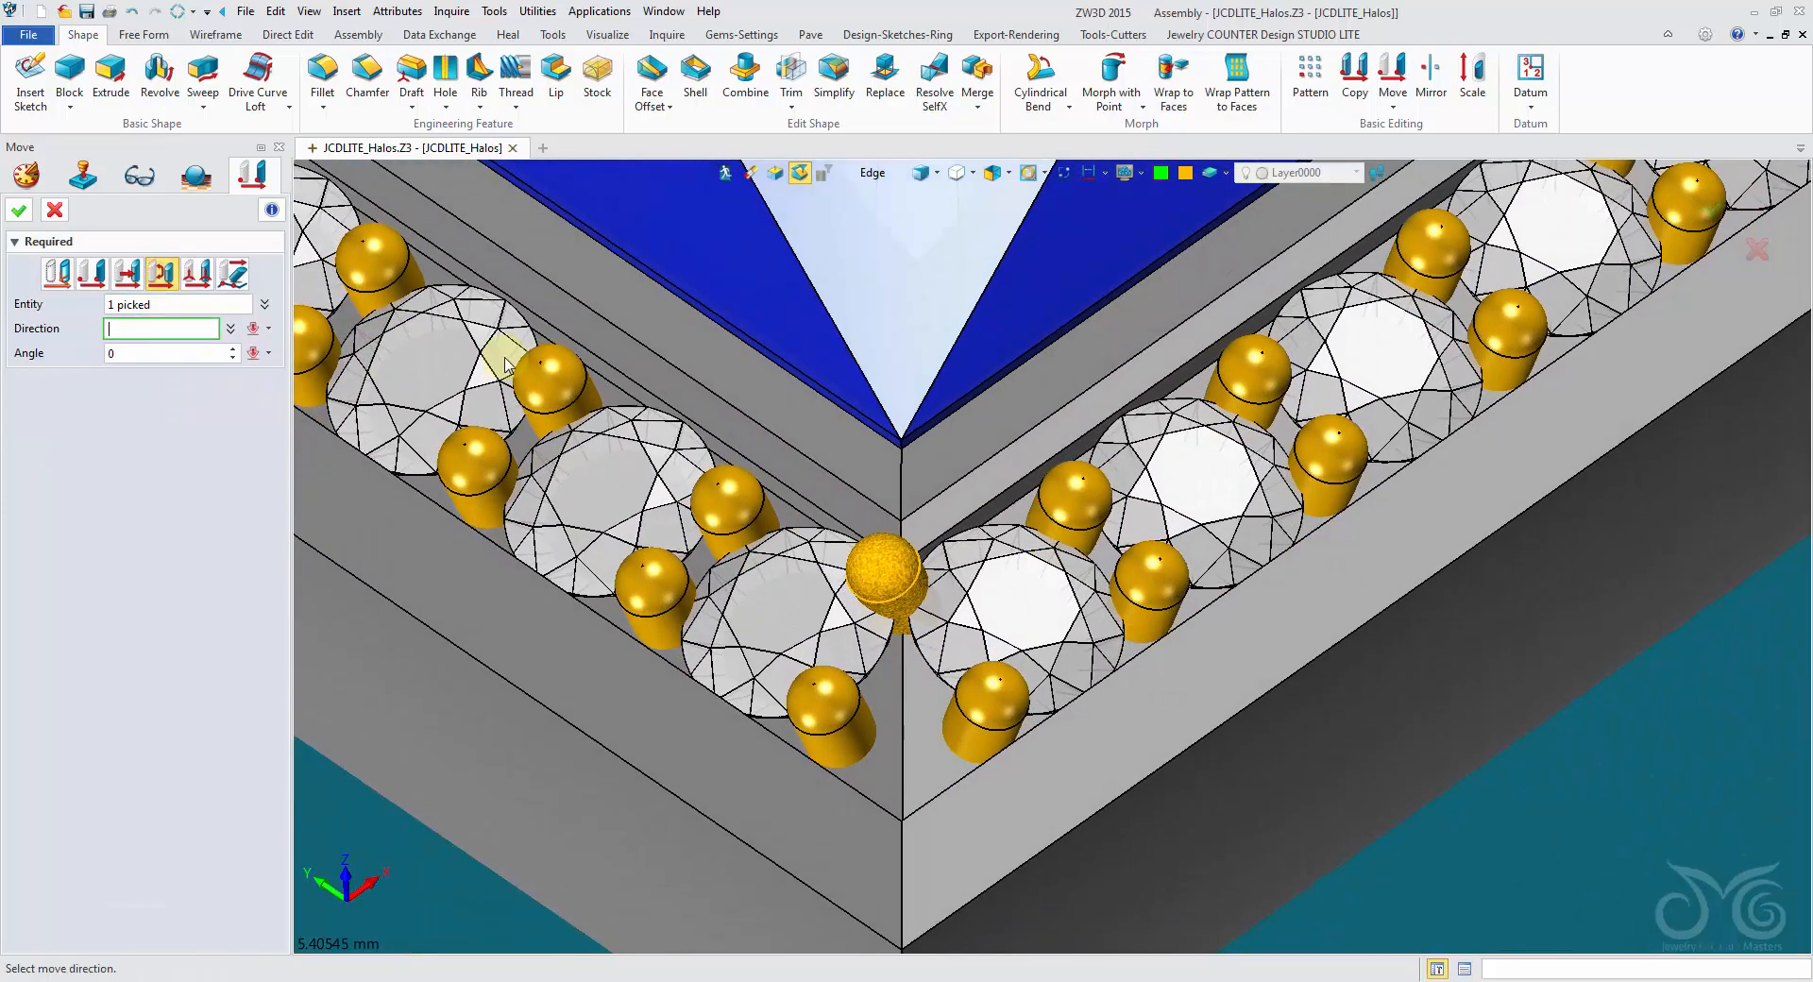
{"action": "left_click", "coordinate": [902, 739]}
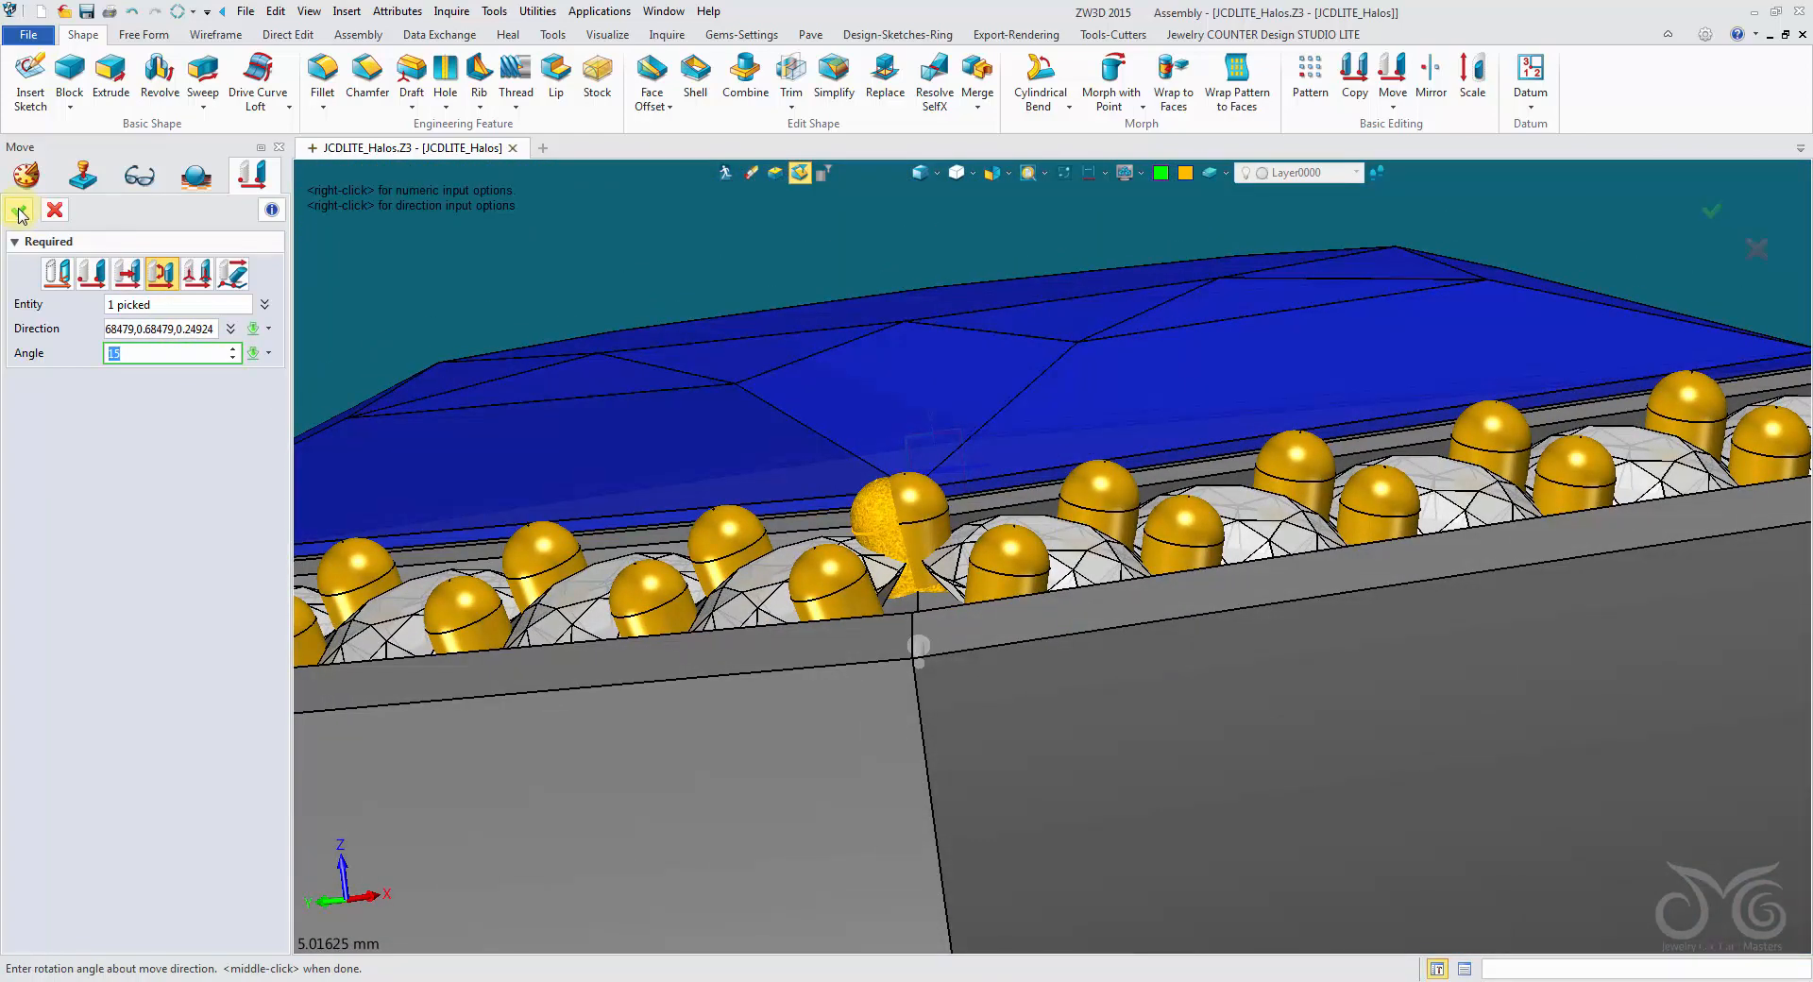
{"action": "left_click", "coordinate": [19, 215]}
- Start Mirror Components and select the datum at the princess gem's center that separates the halo's left and right sides, using wireframe display
{"action": "right_click_drag", "start_coordinate": [529, 283], "coordinate": [1417, 321]}
{"action": "scroll", "coordinate": [1410, 359], "scroll_direction": "down", "scroll_amount": 3}
{"action": "scroll", "coordinate": [1410, 359], "scroll_direction": "down", "scroll_amount": 3}
{"action": "scroll", "coordinate": [1417, 321], "scroll_direction": "up", "scroll_amount": 1}
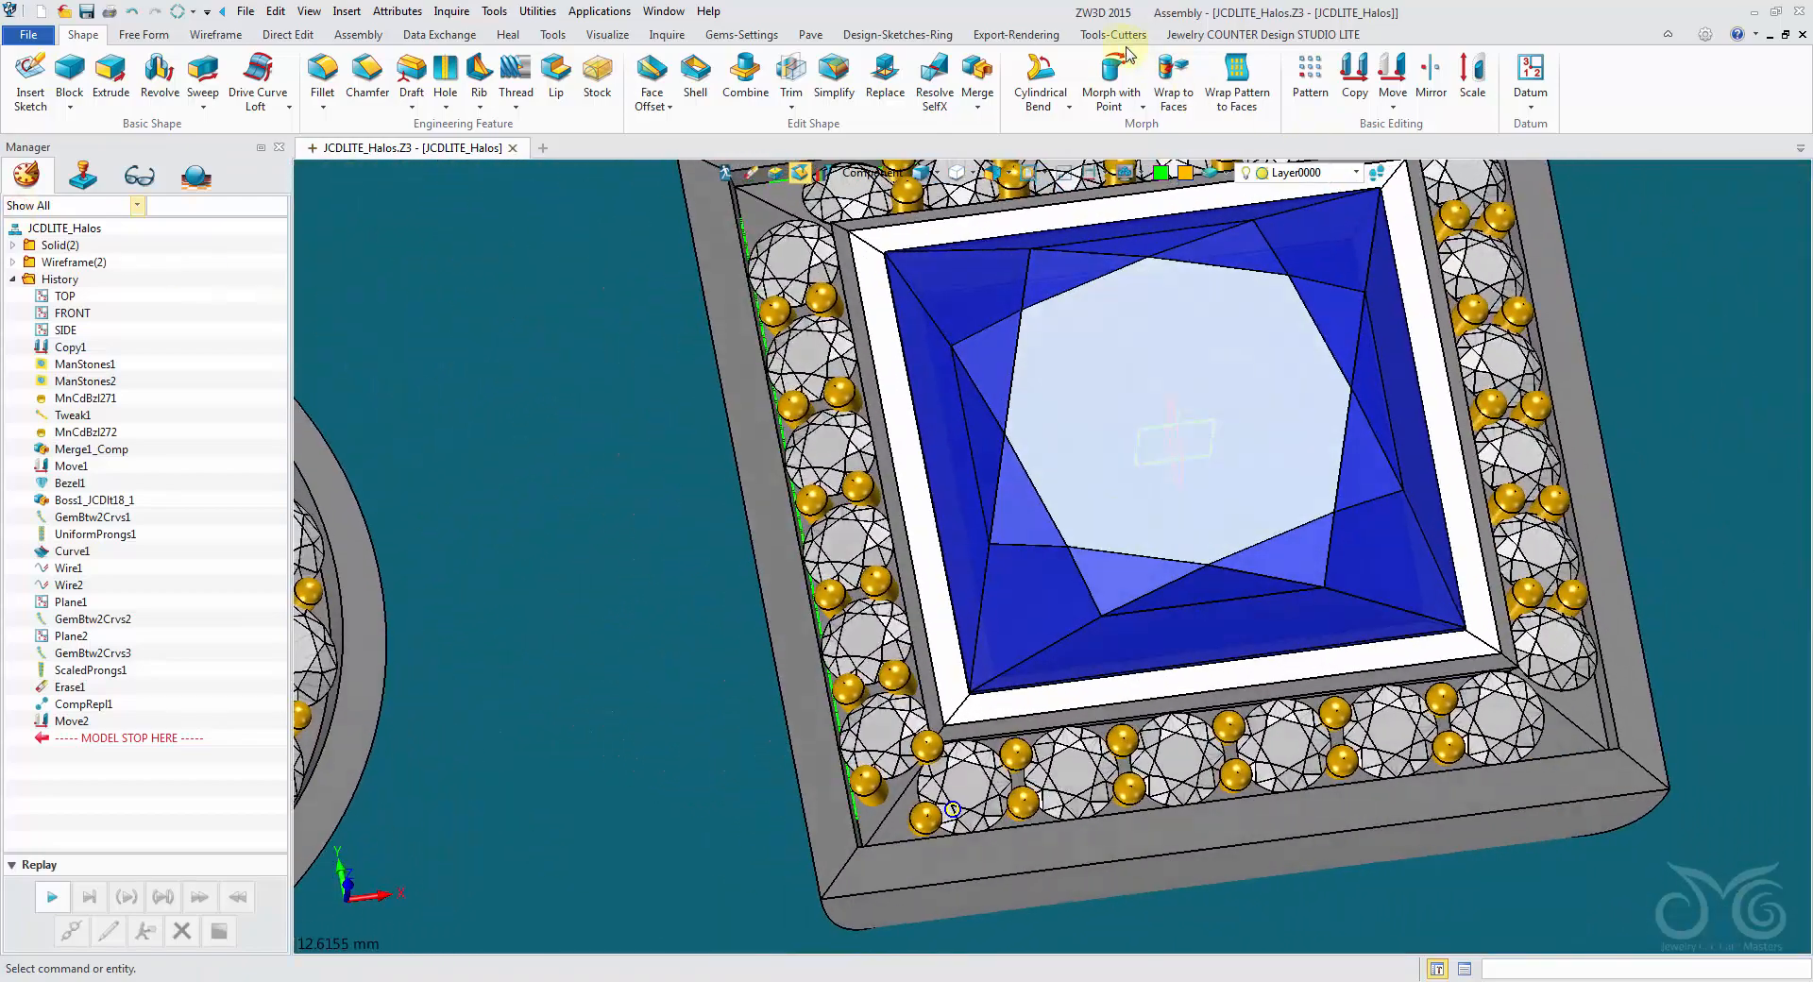
{"action": "left_click", "coordinate": [1105, 36]}
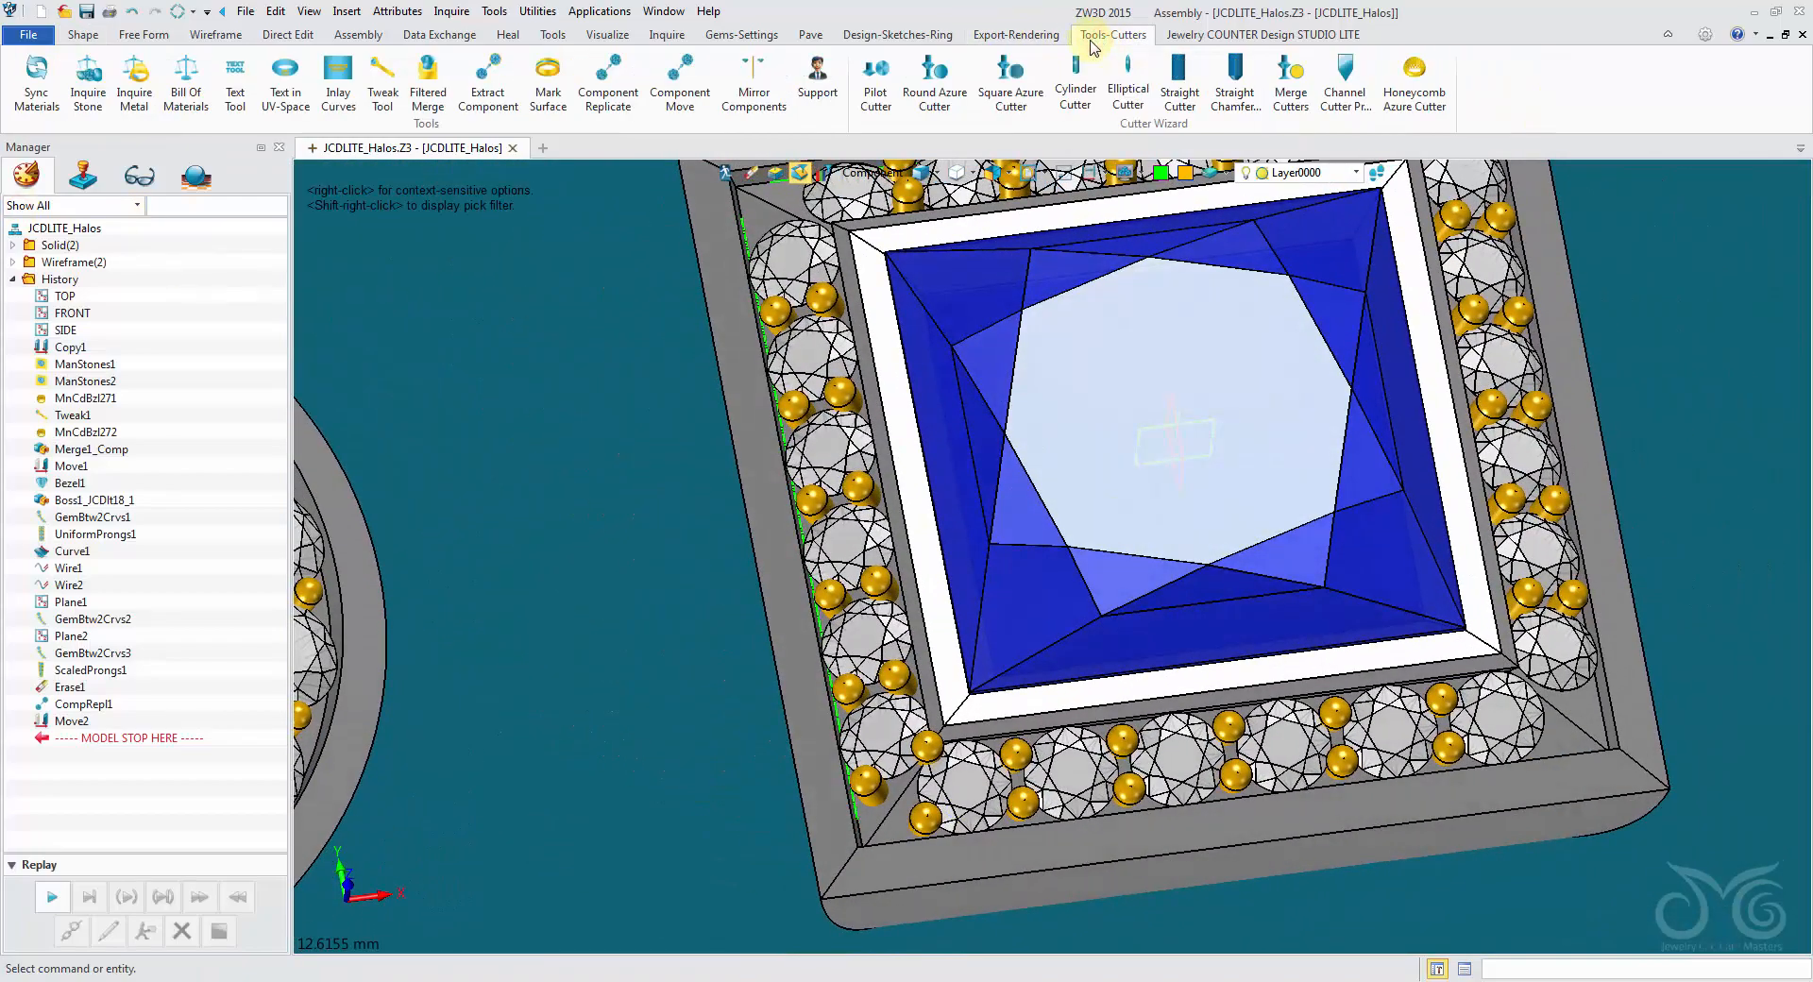
{"action": "left_click", "coordinate": [748, 94]}
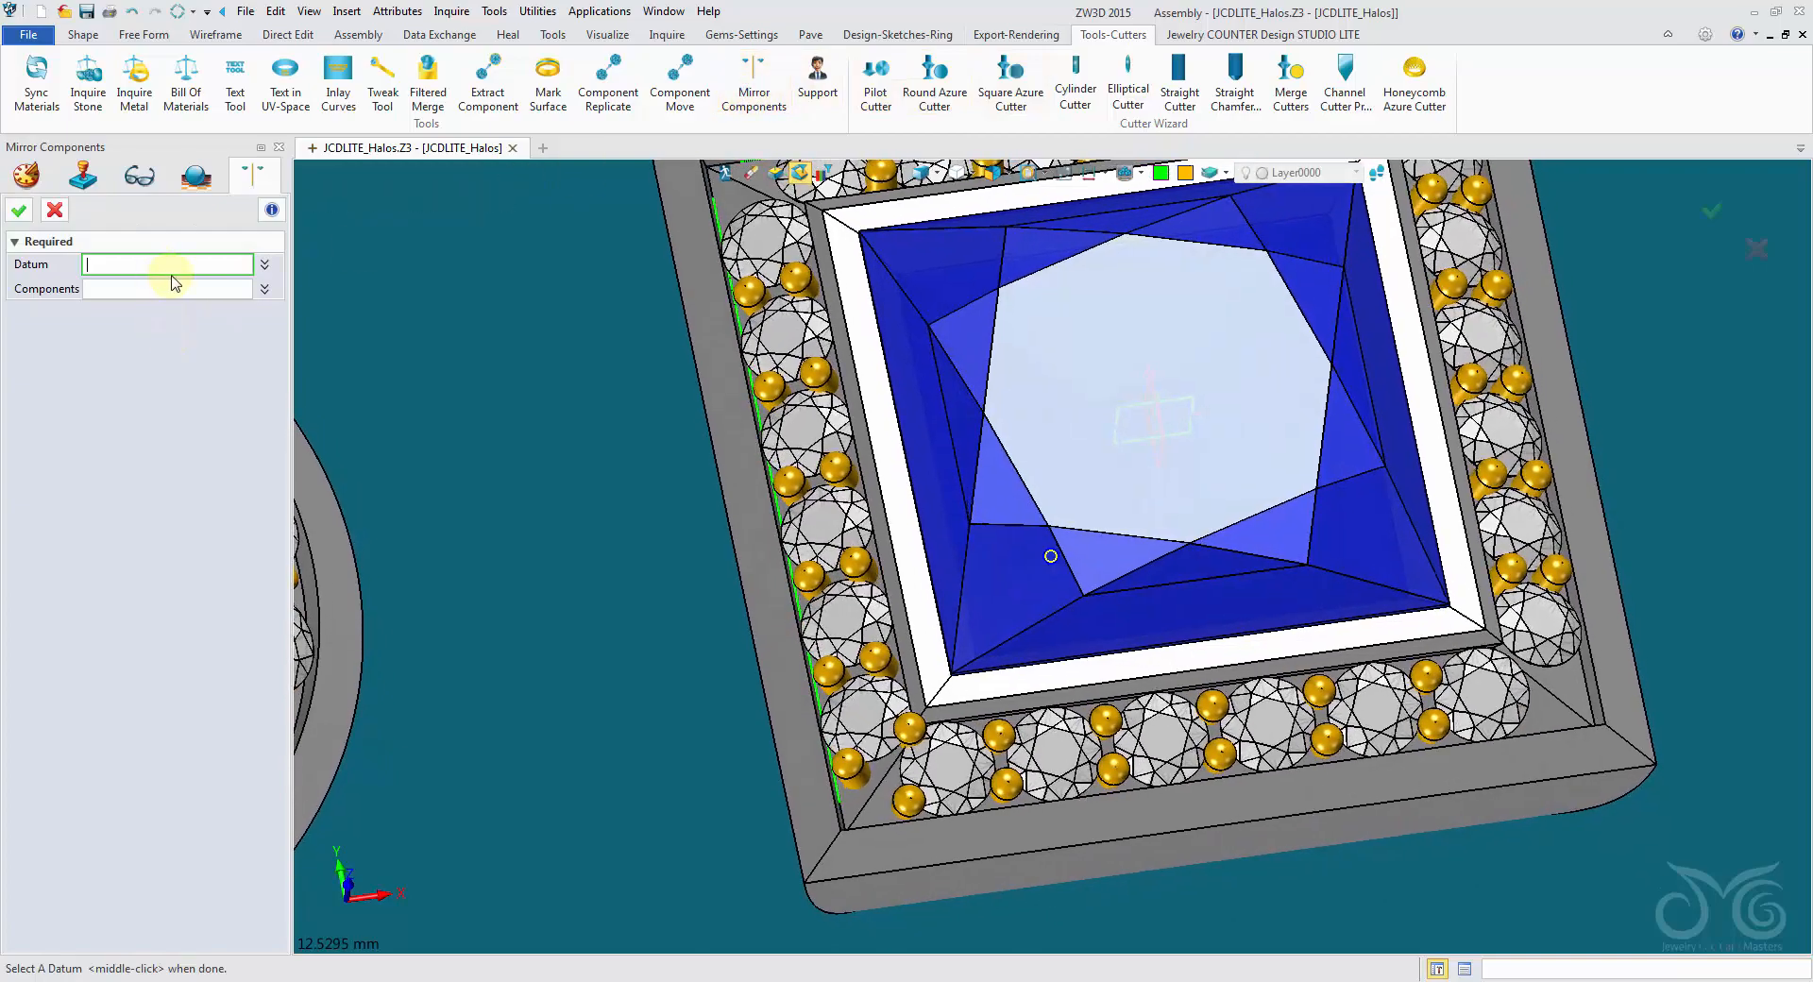
{"action": "right_click_drag", "start_coordinate": [666, 410], "coordinate": [658, 412]}
{"action": "left_click", "coordinate": [923, 175]}
{"action": "mouse_move", "coordinate": [1211, 489]}
{"action": "right_mouse_down"}
{"action": "mouse_move", "coordinate": [1144, 497]}
{"action": "mouse_move", "coordinate": [1218, 480]}
{"action": "right_mouse_up"}
{"action": "scroll", "coordinate": [1114, 482], "scroll_direction": "down", "scroll_amount": 3}
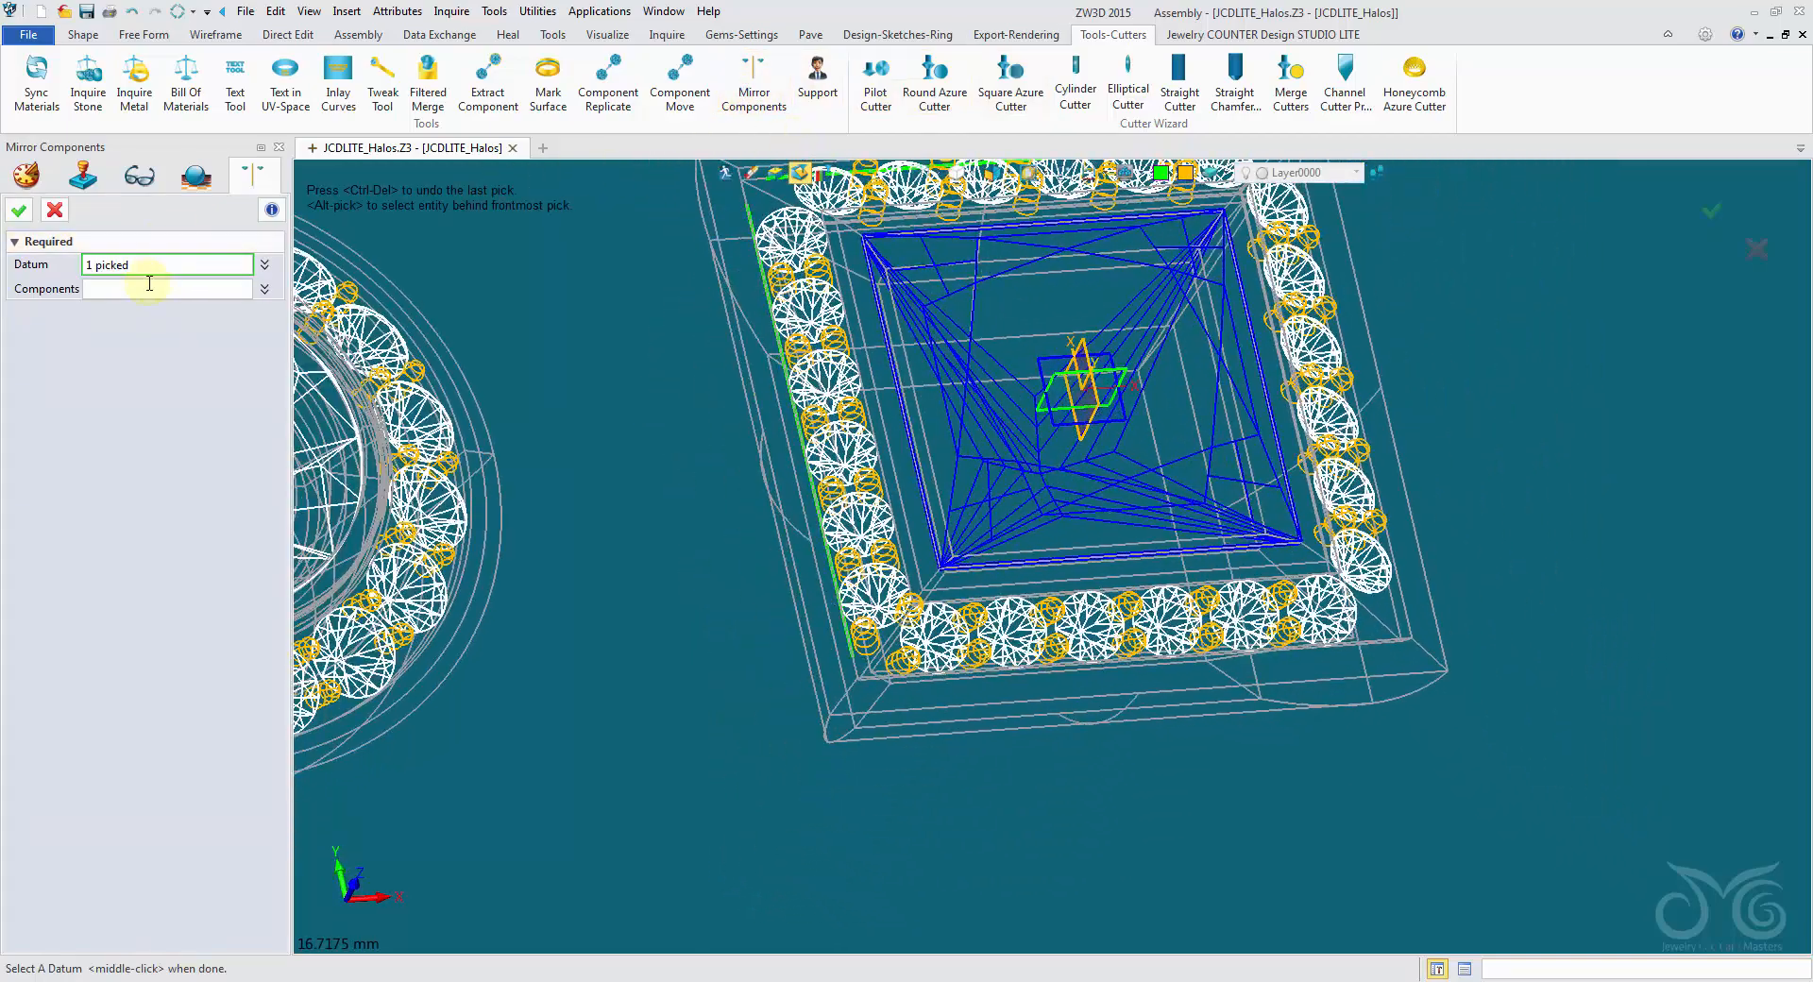
- Mirror the three lower-left corner prongs to the lower-right corner, picking them as a feature and restoring shaded display
{"action": "left_click", "coordinate": [871, 203]}
{"action": "right_click_drag", "start_coordinate": [871, 203], "coordinate": [897, 159]}
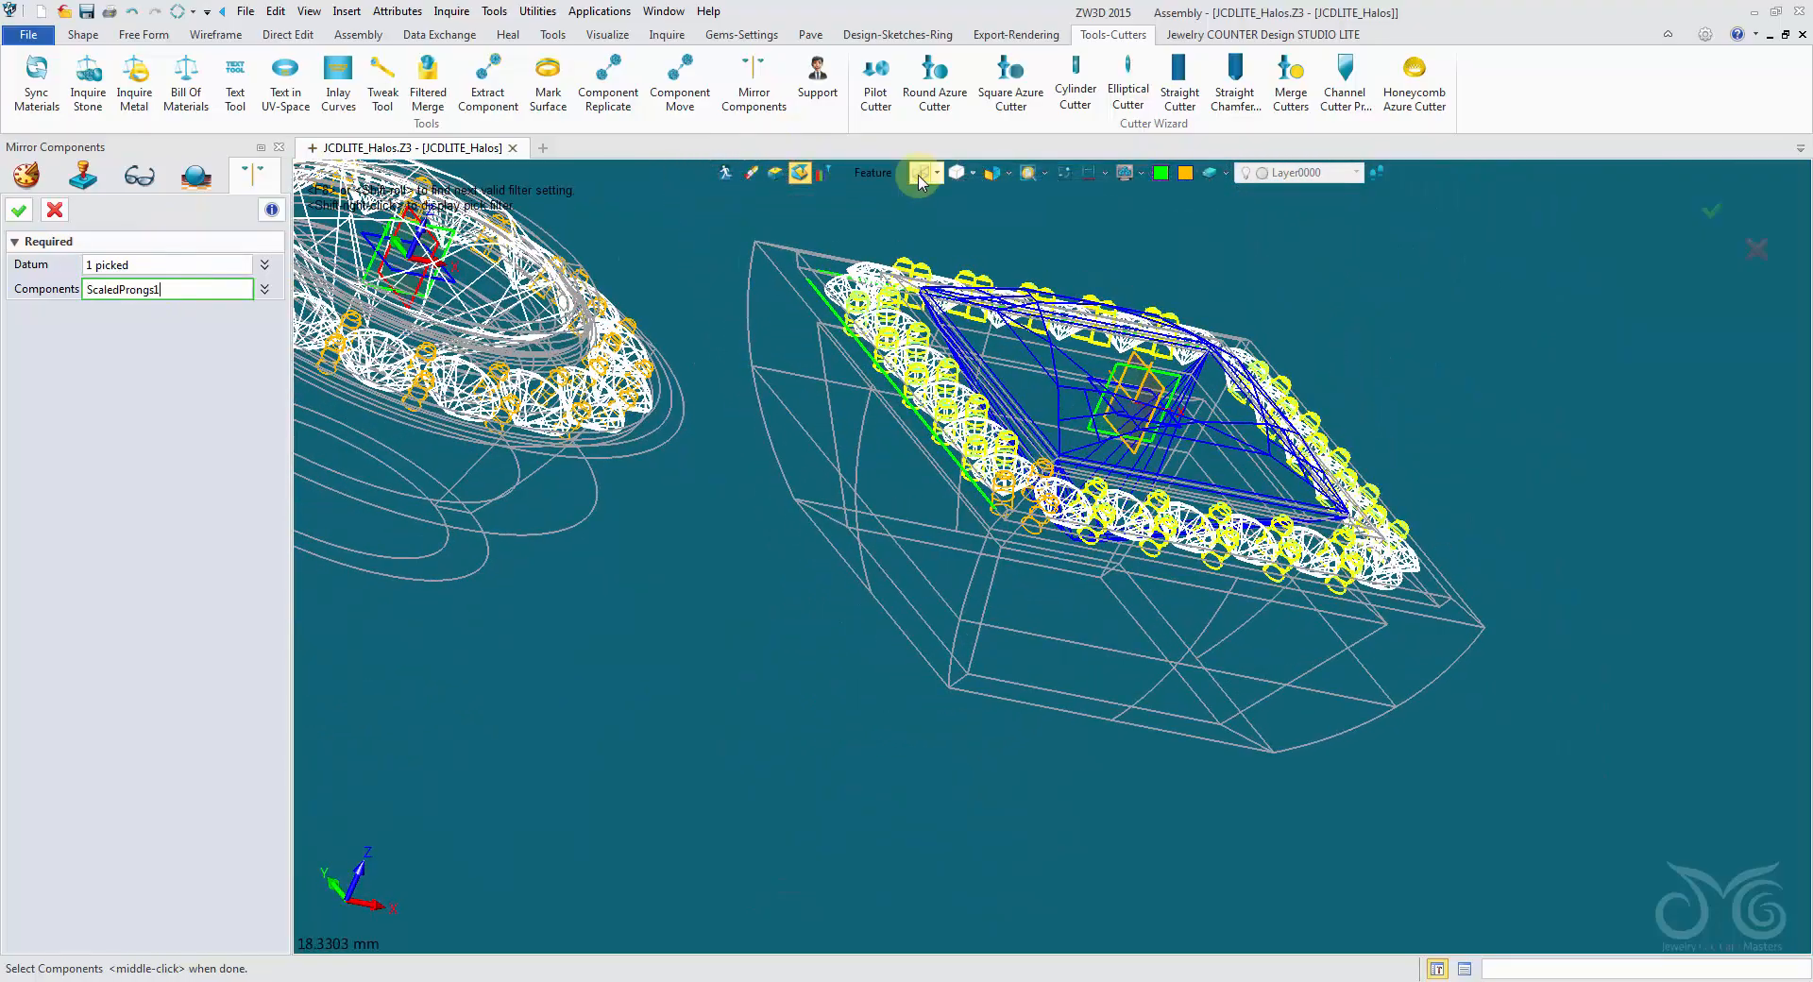
{"action": "left_click", "coordinate": [922, 176]}
{"action": "mouse_move", "coordinate": [970, 302]}
{"action": "right_mouse_down"}
{"action": "mouse_move", "coordinate": [1000, 628]}
{"action": "mouse_move", "coordinate": [906, 638]}
{"action": "mouse_move", "coordinate": [855, 713]}
{"action": "right_mouse_up"}
{"action": "scroll", "coordinate": [982, 625], "scroll_direction": "up", "scroll_amount": 3}
{"action": "scroll", "coordinate": [1001, 543], "scroll_direction": "down", "scroll_amount": 2}
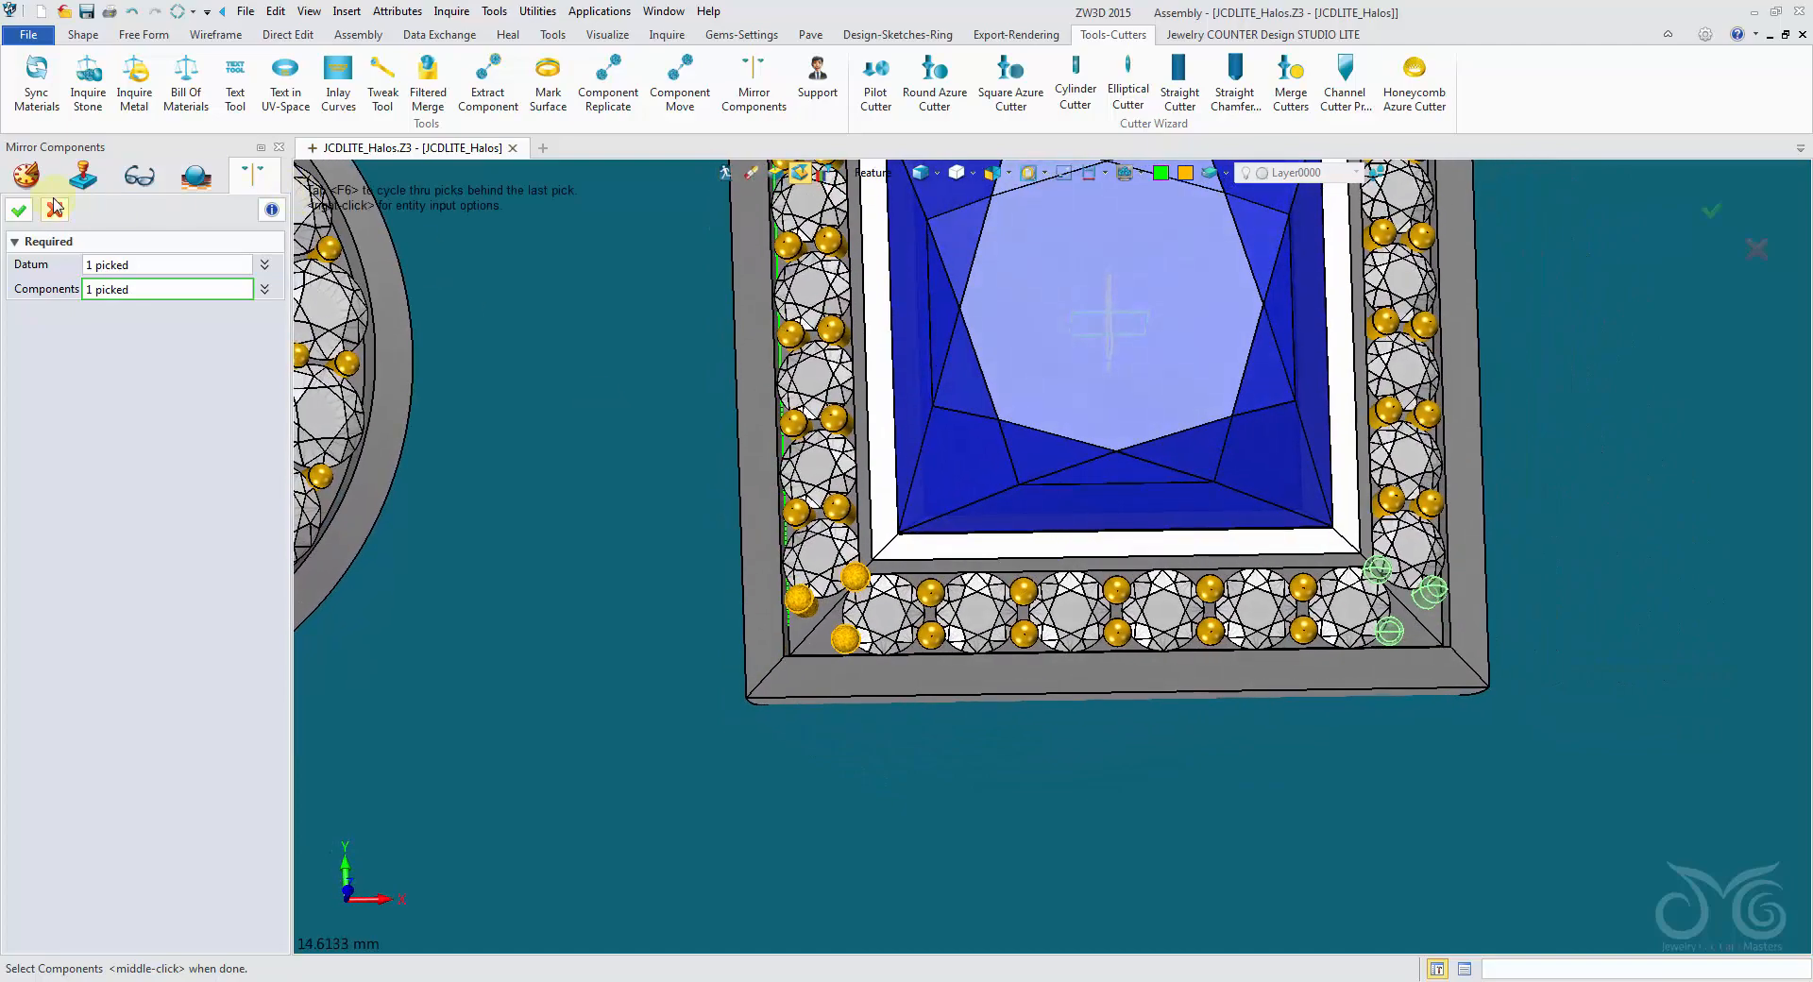
{"action": "left_click", "coordinate": [18, 209]}
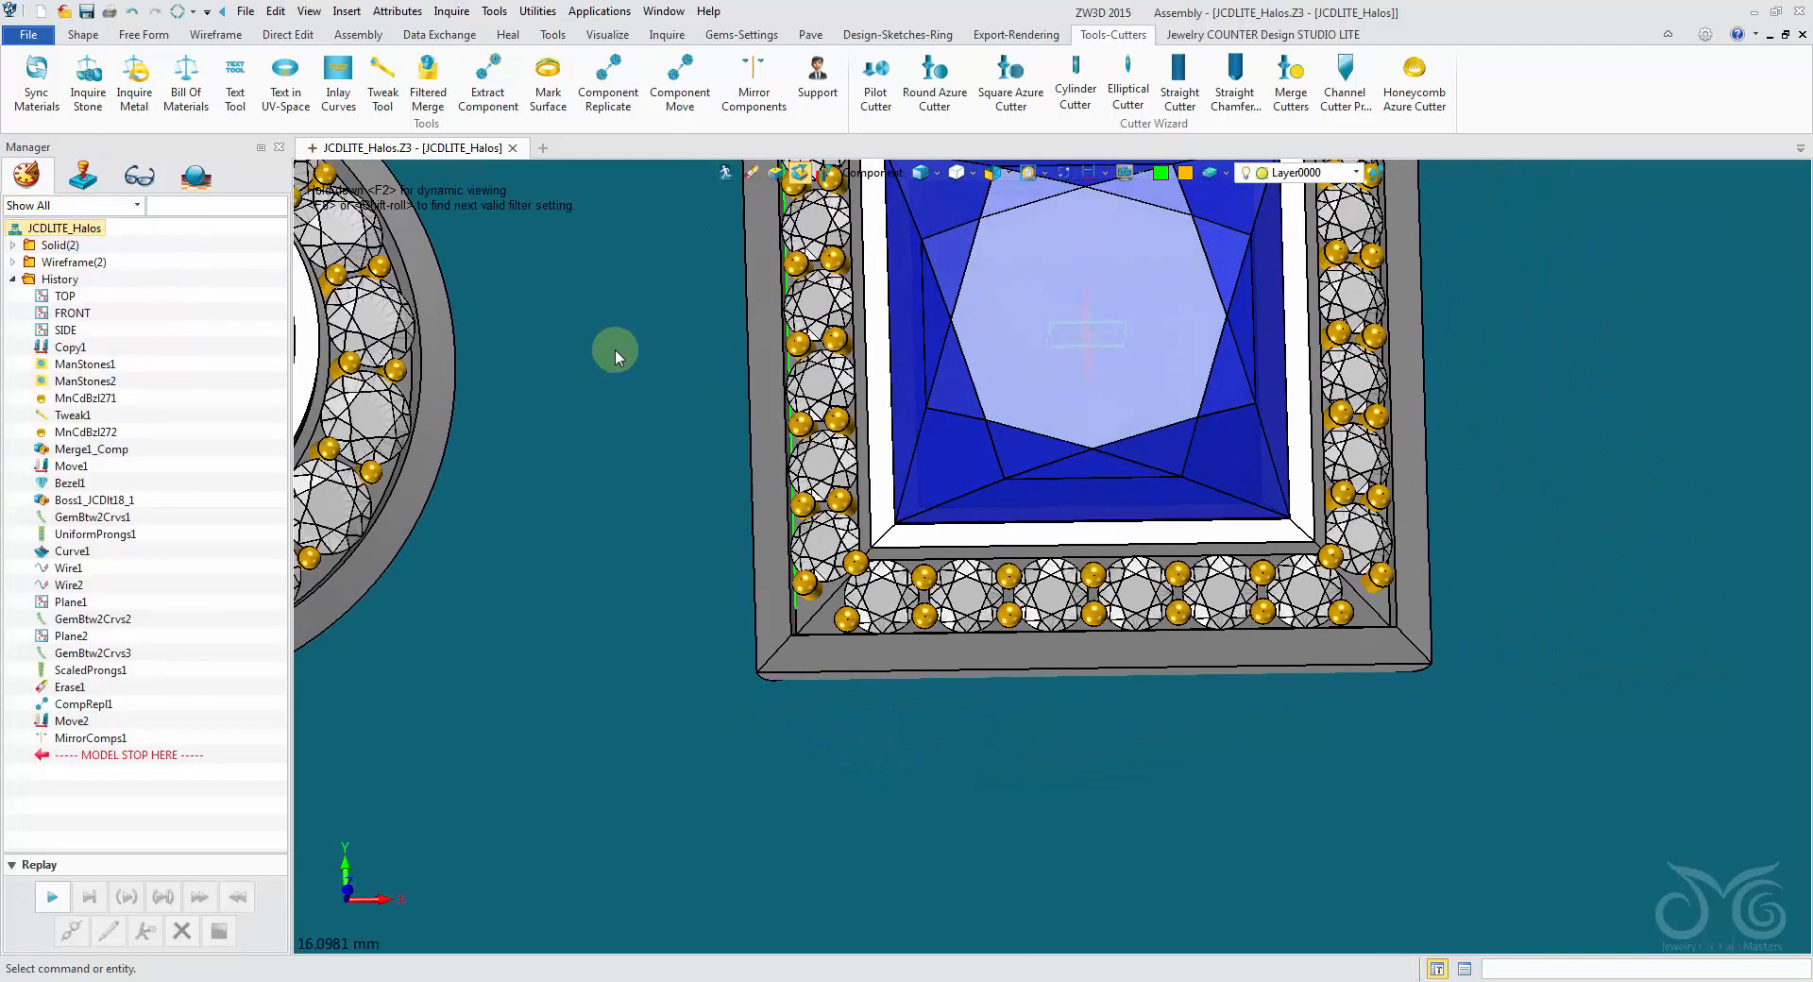
- Start Mirror Components and select the datum at the princess gem's center that separates the halo's upper and lower sides, using wireframe display for picking
{"action": "middle_click", "coordinate": [615, 349]}
{"action": "scroll", "coordinate": [630, 487], "scroll_direction": "up", "scroll_amount": 2}
{"action": "right_click_drag", "start_coordinate": [1011, 350], "coordinate": [921, 203]}
{"action": "key", "text": "ctrl+f"}
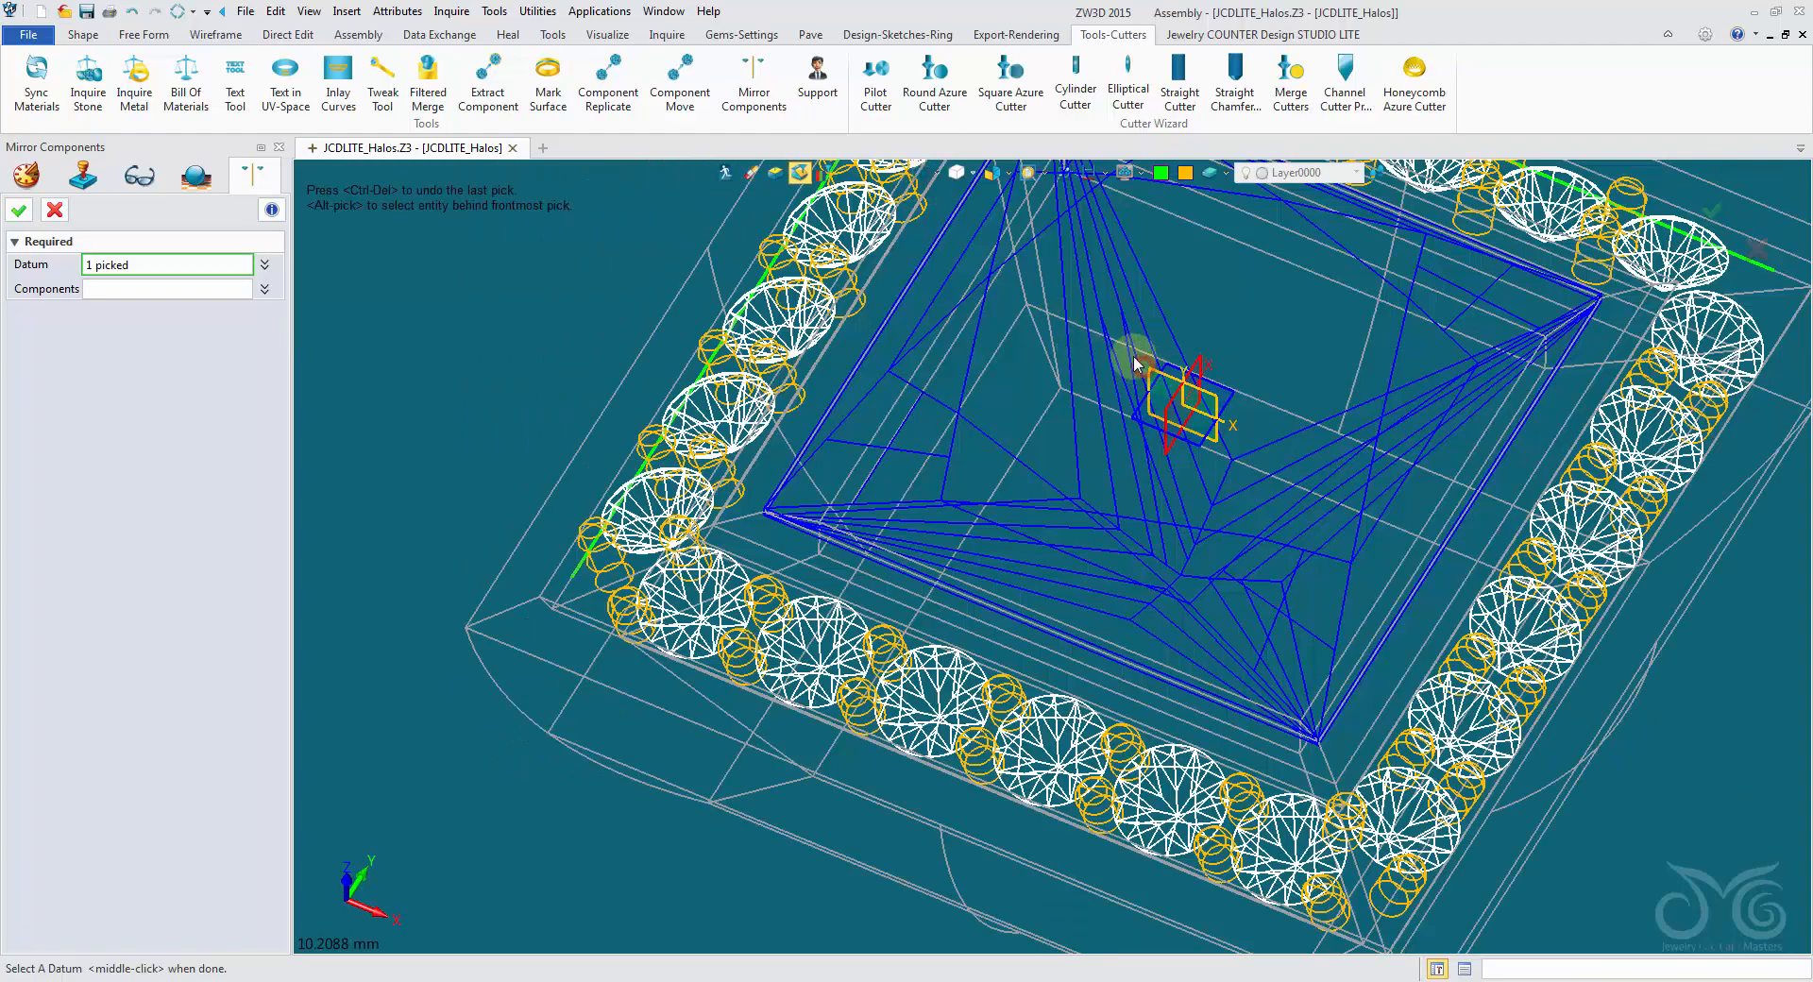
{"action": "right_click_drag", "start_coordinate": [1133, 365], "coordinate": [1120, 510]}
{"action": "scroll", "coordinate": [1120, 530], "scroll_direction": "down", "scroll_amount": 2}
{"action": "key", "text": "ctrl+f"}
{"action": "left_click", "coordinate": [153, 287]}
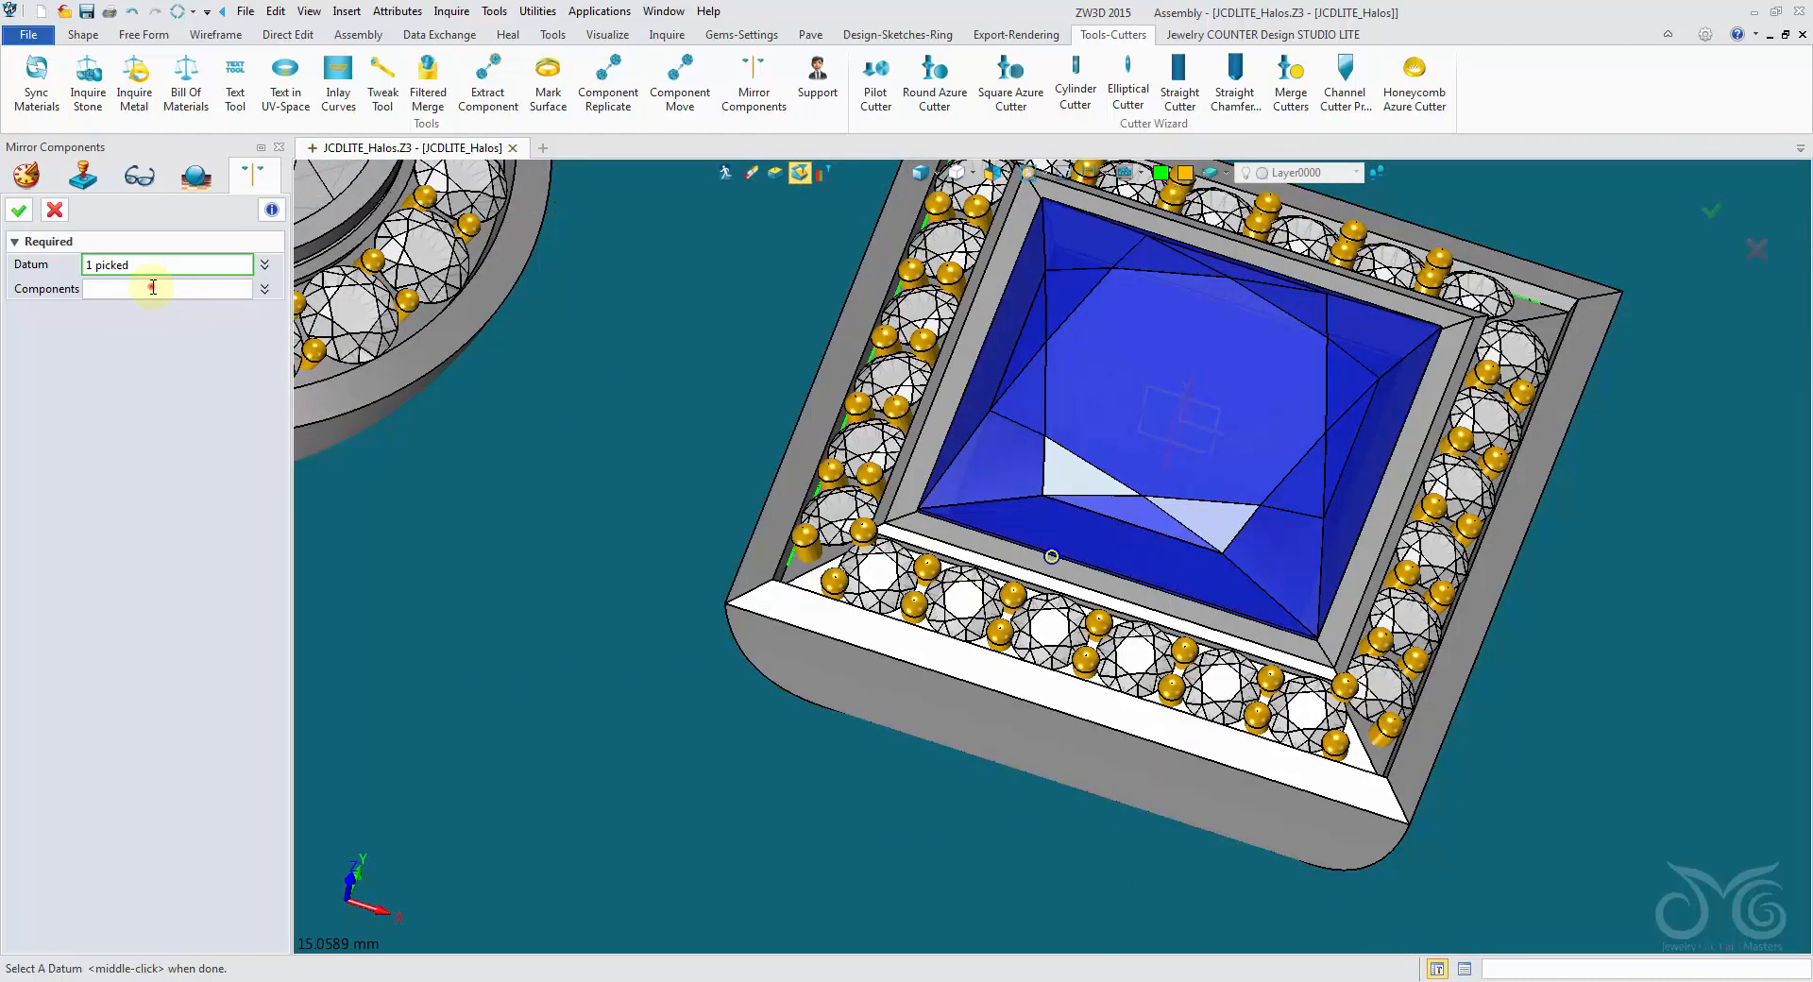
- Mirror the three-prong sets at both lower corners to the halo's upper corners, picking each set as a feature
{"action": "left_click", "coordinate": [807, 551]}
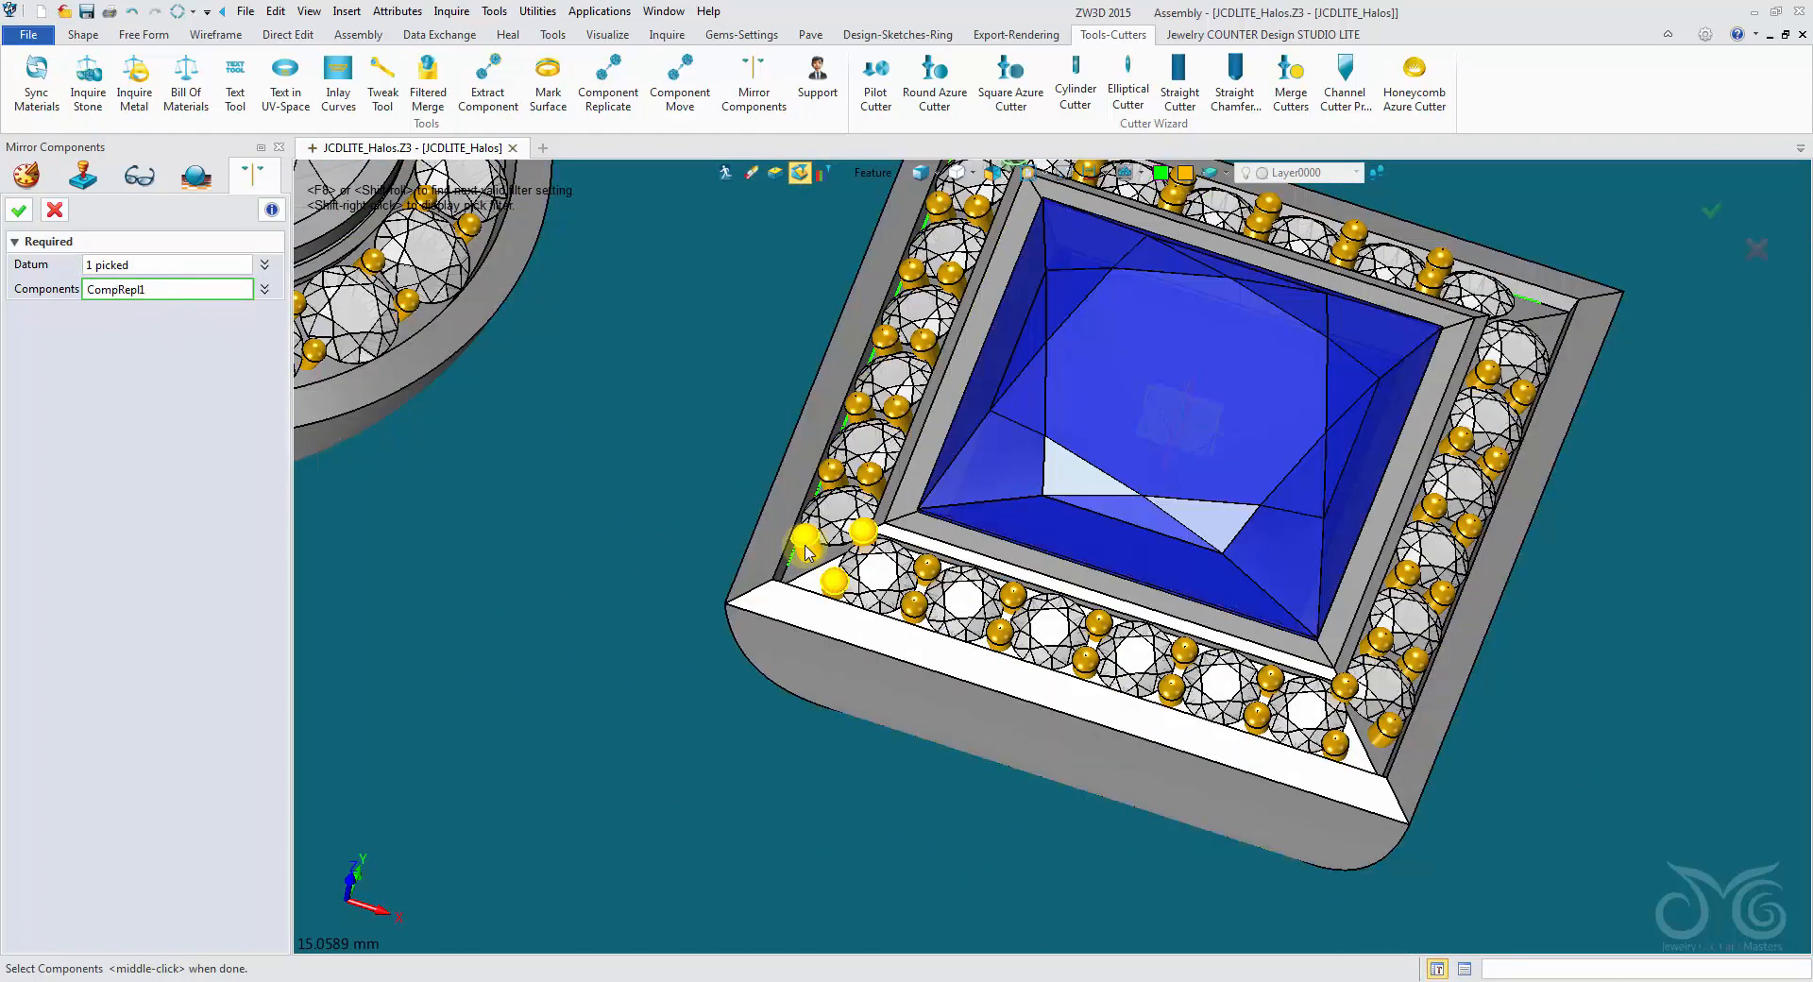
{"action": "left_click", "coordinate": [1336, 746]}
{"action": "scroll", "coordinate": [1335, 744], "scroll_direction": "down", "scroll_amount": 1}
{"action": "right_click_drag", "start_coordinate": [1052, 556], "coordinate": [1034, 594]}
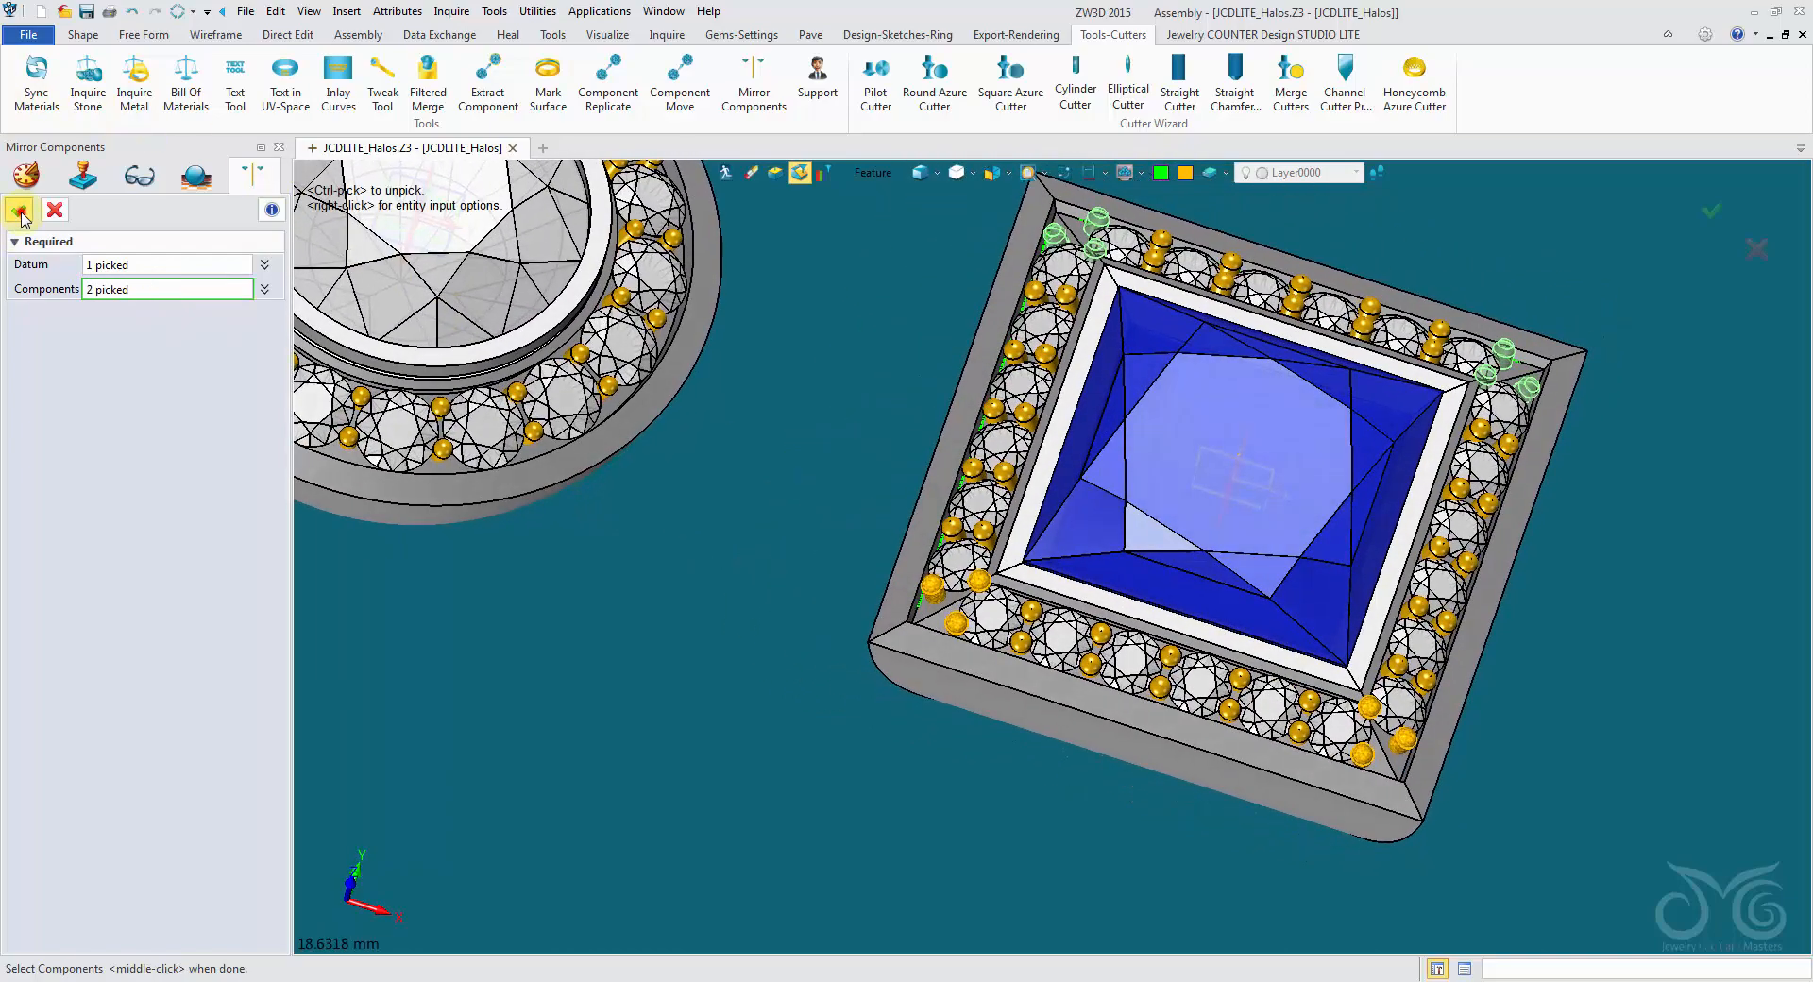
{"action": "left_click", "coordinate": [19, 210]}
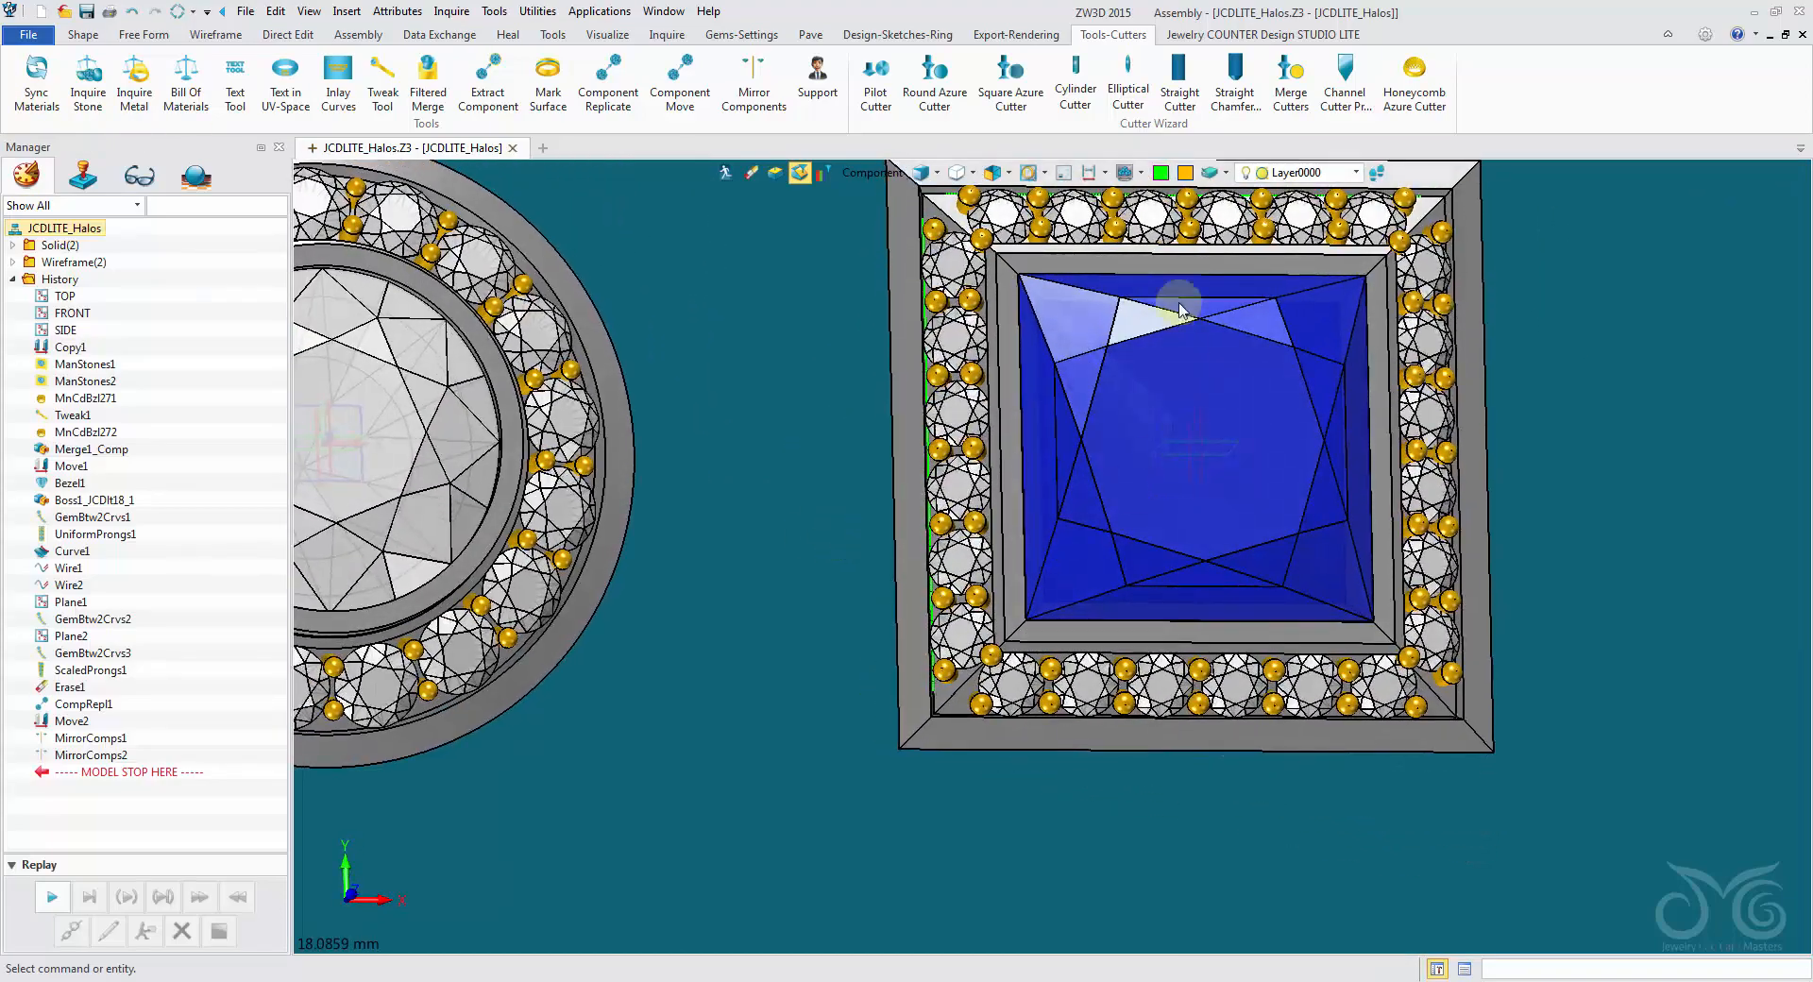
- Examine the prongs and gems around all four corners of the princess halo
{"action": "right_click_drag", "start_coordinate": [1558, 332], "coordinate": [1278, 382]}
{"action": "right_click_drag", "start_coordinate": [990, 657], "coordinate": [1311, 633]}
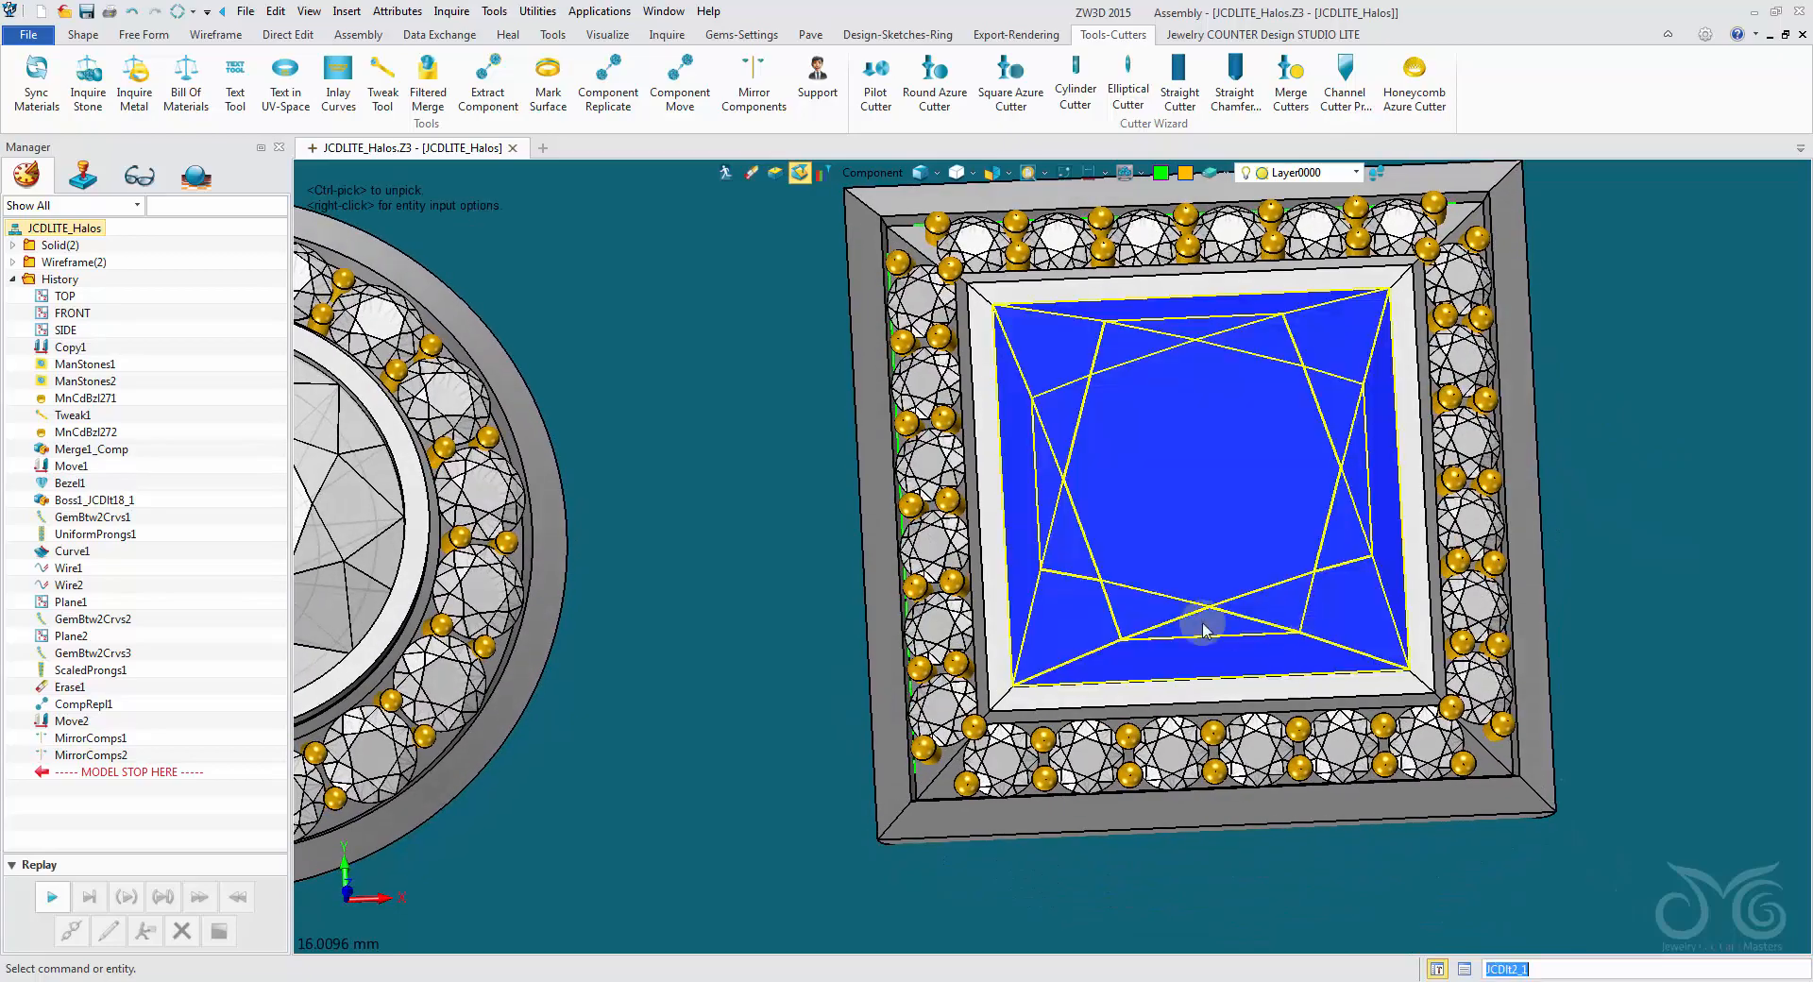
{"action": "right_click_drag", "start_coordinate": [867, 623], "coordinate": [945, 359]}
{"action": "scroll", "coordinate": [944, 359], "scroll_direction": "up", "scroll_amount": 5}
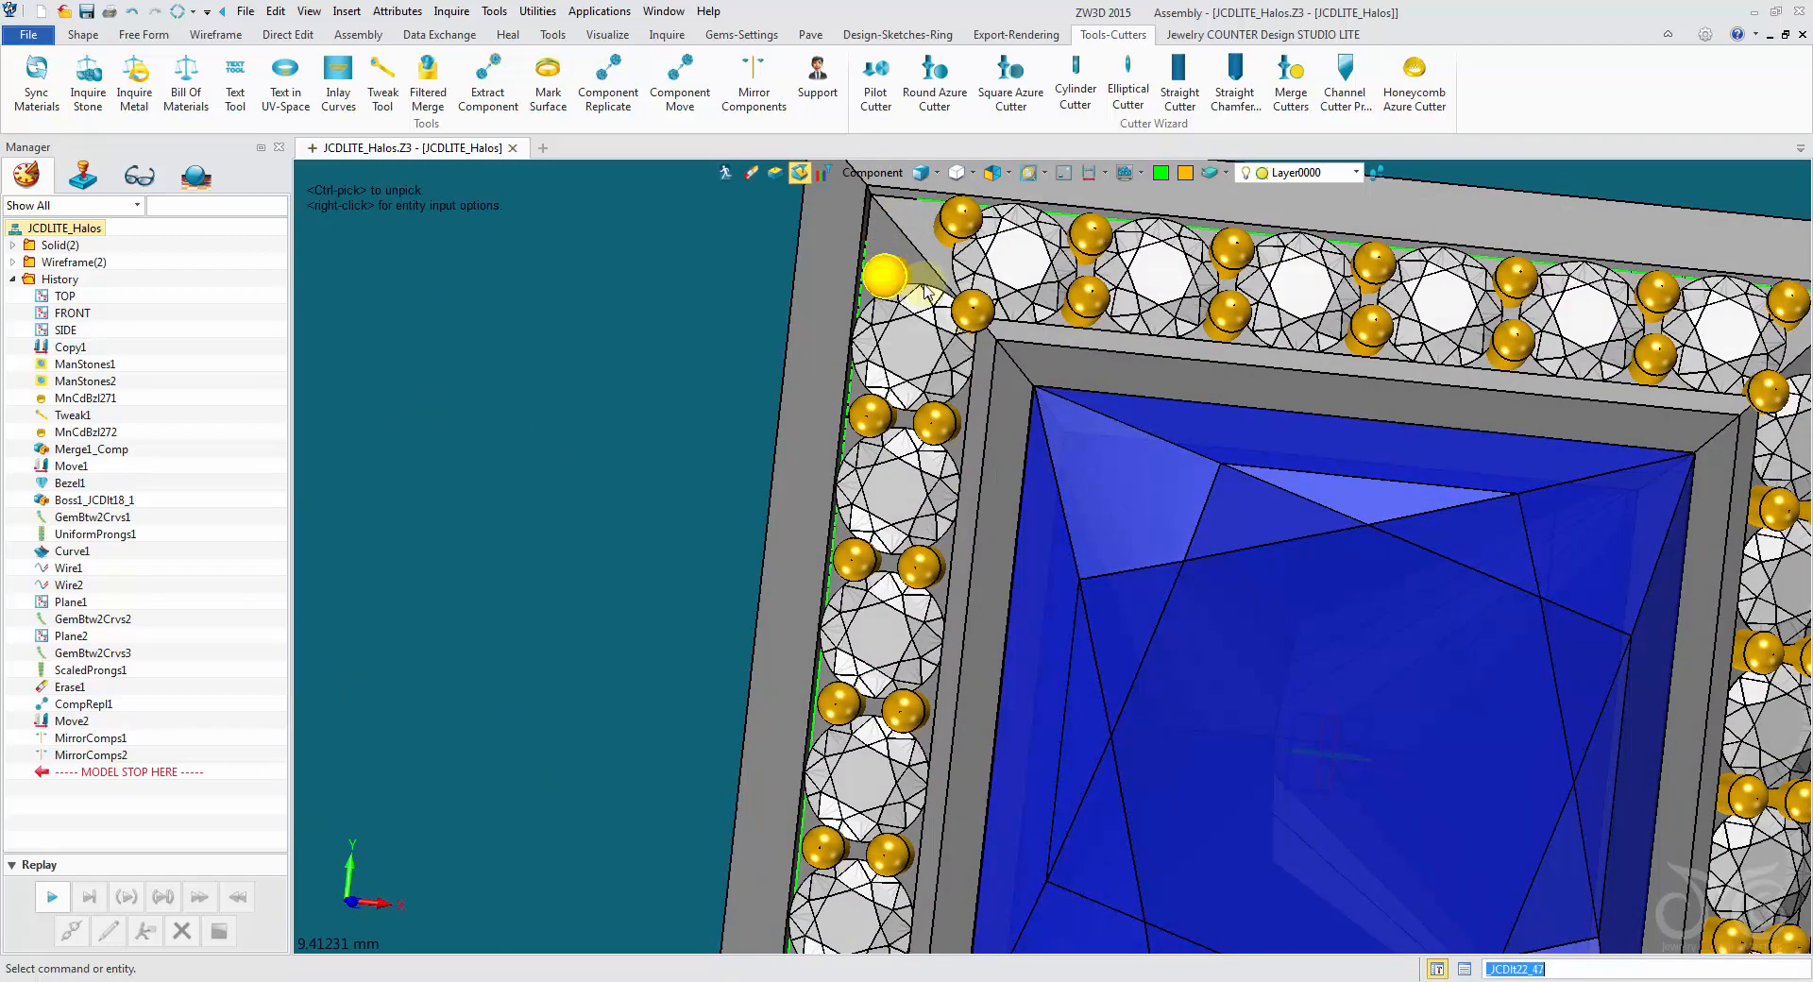
{"action": "scroll", "coordinate": [925, 290], "scroll_direction": "down", "scroll_amount": 6}
{"action": "scroll", "coordinate": [1273, 304], "scroll_direction": "up", "scroll_amount": 3}
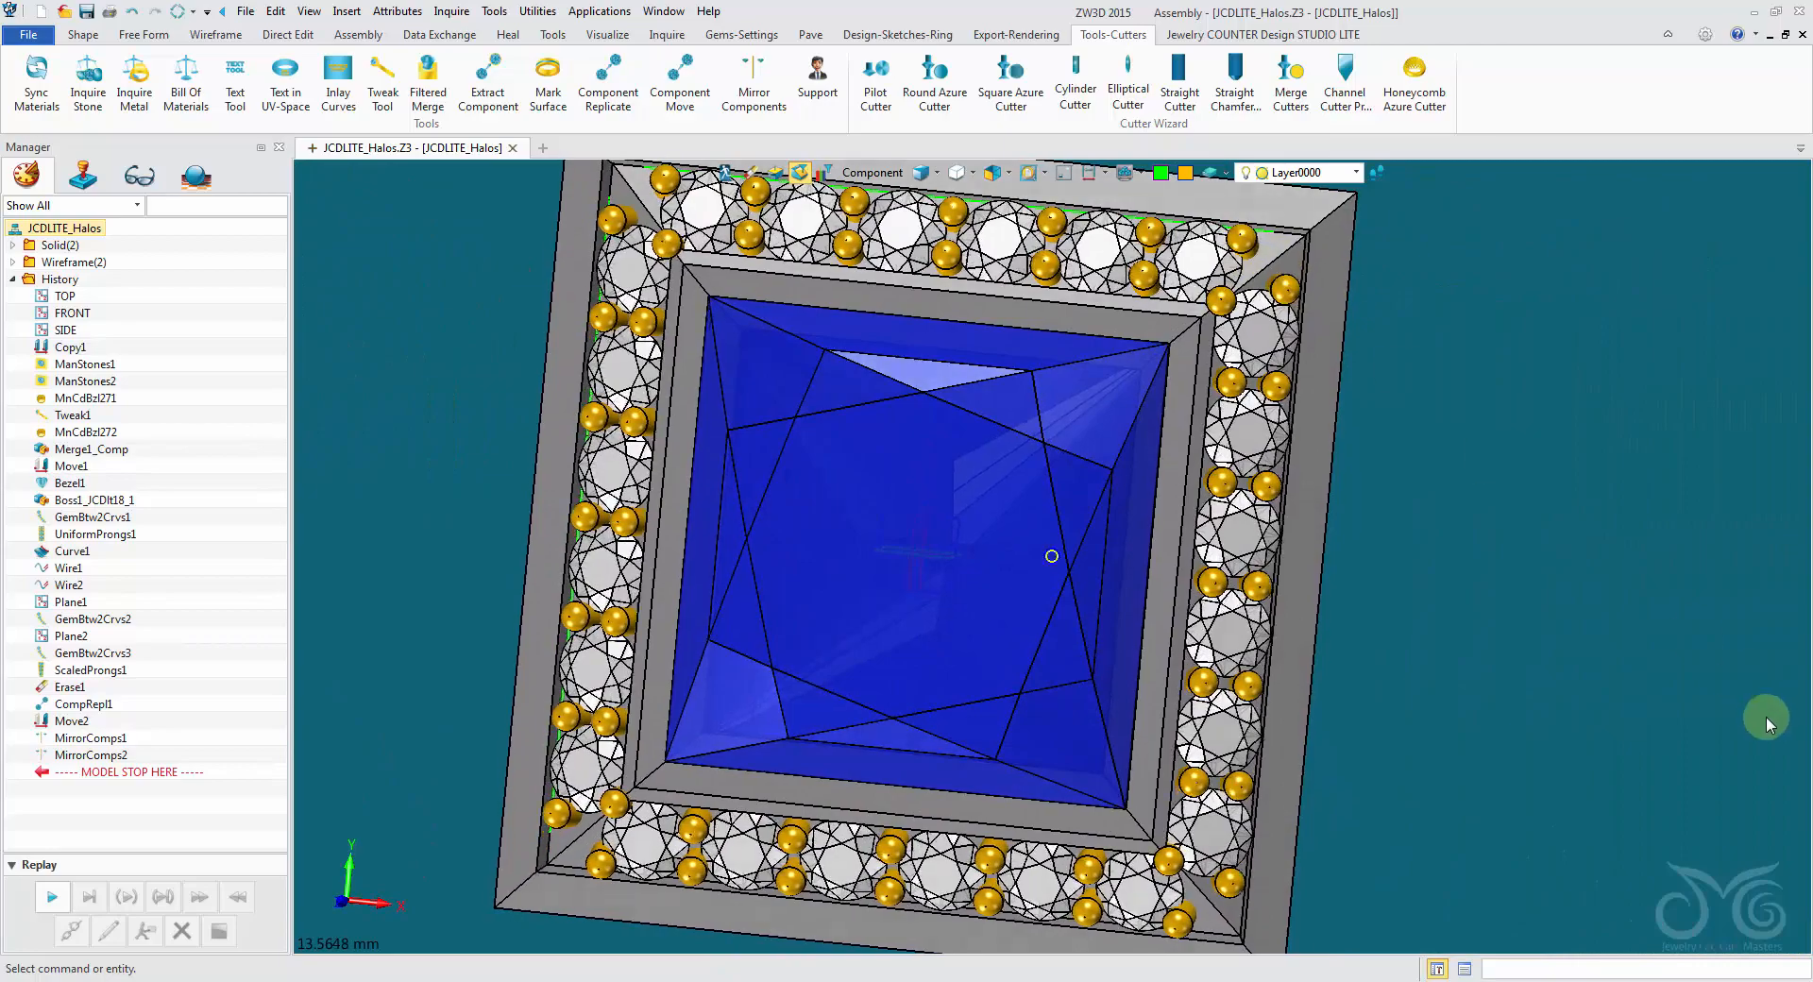
{"action": "scroll", "coordinate": [1449, 384], "scroll_direction": "up", "scroll_amount": 2}
{"action": "scroll", "coordinate": [1254, 287], "scroll_direction": "down", "scroll_amount": 3}
{"action": "mouse_move", "coordinate": [1254, 286]}
{"action": "right_mouse_down"}
{"action": "mouse_move", "coordinate": [1458, 326]}
{"action": "mouse_move", "coordinate": [1322, 614]}
{"action": "mouse_move", "coordinate": [337, 728]}
{"action": "mouse_move", "coordinate": [269, 809]}
{"action": "right_mouse_up"}
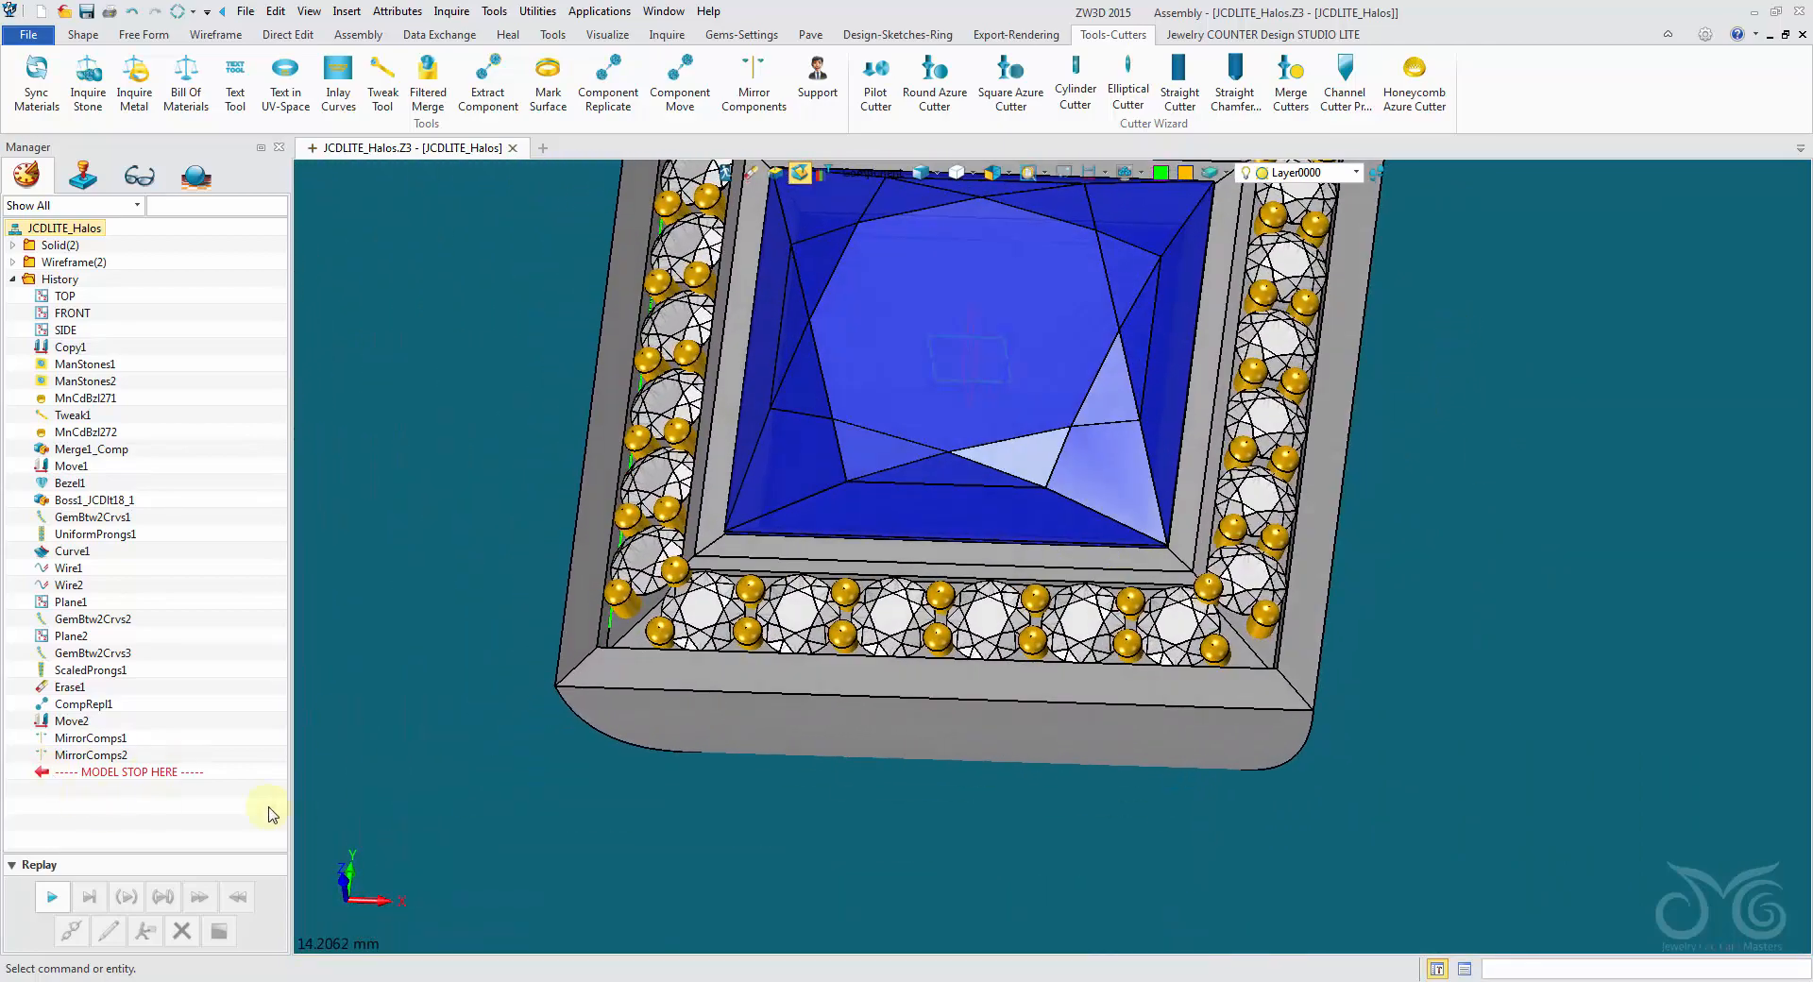
{"action": "right_click_drag", "start_coordinate": [694, 604], "coordinate": [661, 655]}
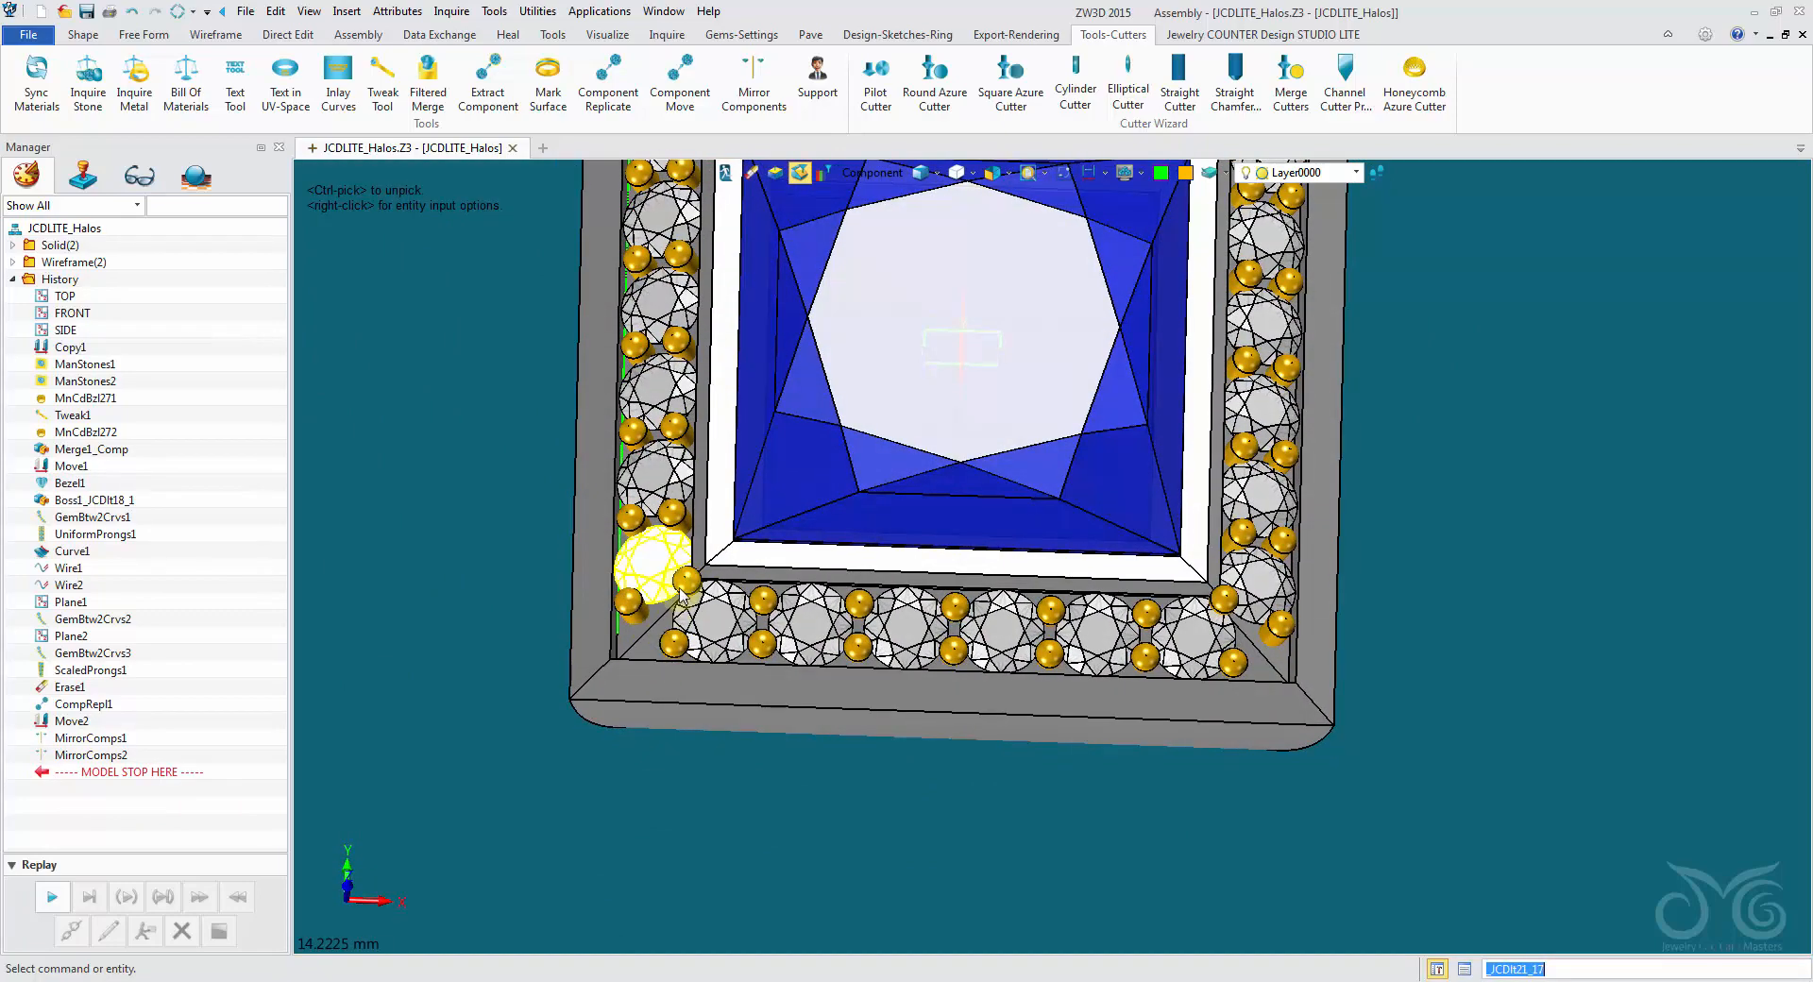
{"action": "right_click_drag", "start_coordinate": [402, 646], "coordinate": [300, 710]}
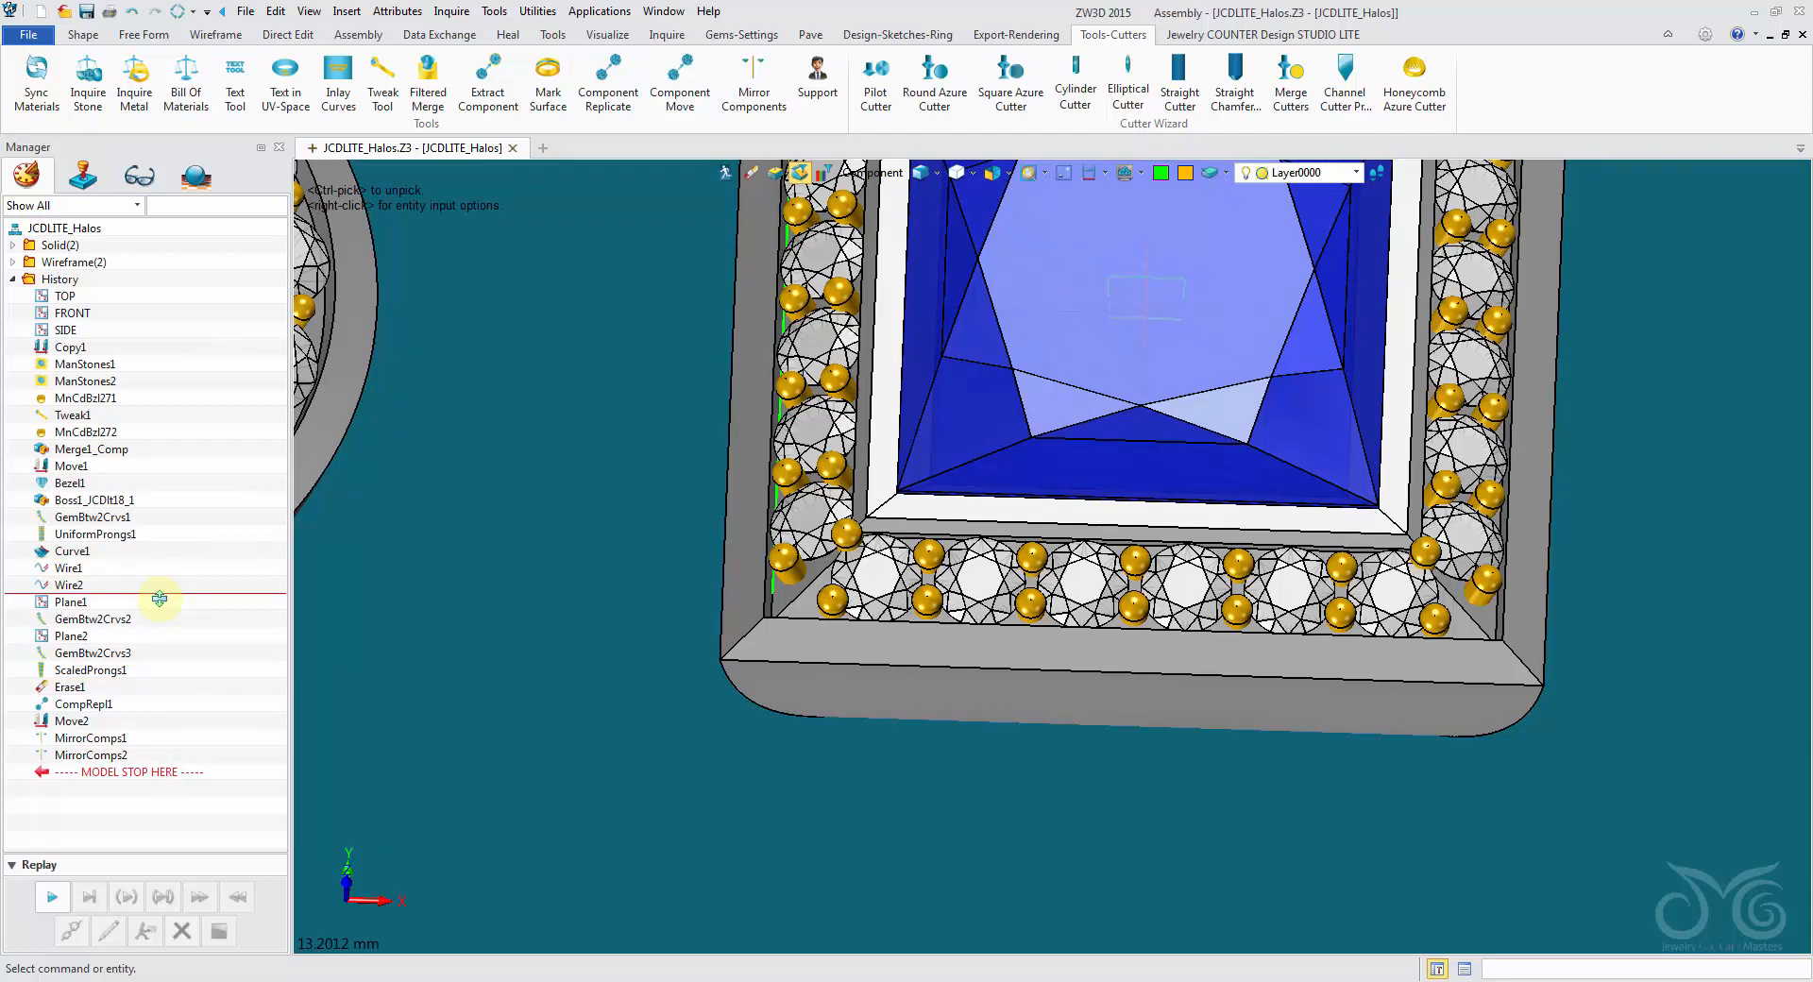
- Roll the history back to just after Wire2 and set up Place Stones with a round Diamond-Blue gem of length 1.5
{"action": "left_click_drag", "start_coordinate": [158, 598], "coordinate": [157, 598]}
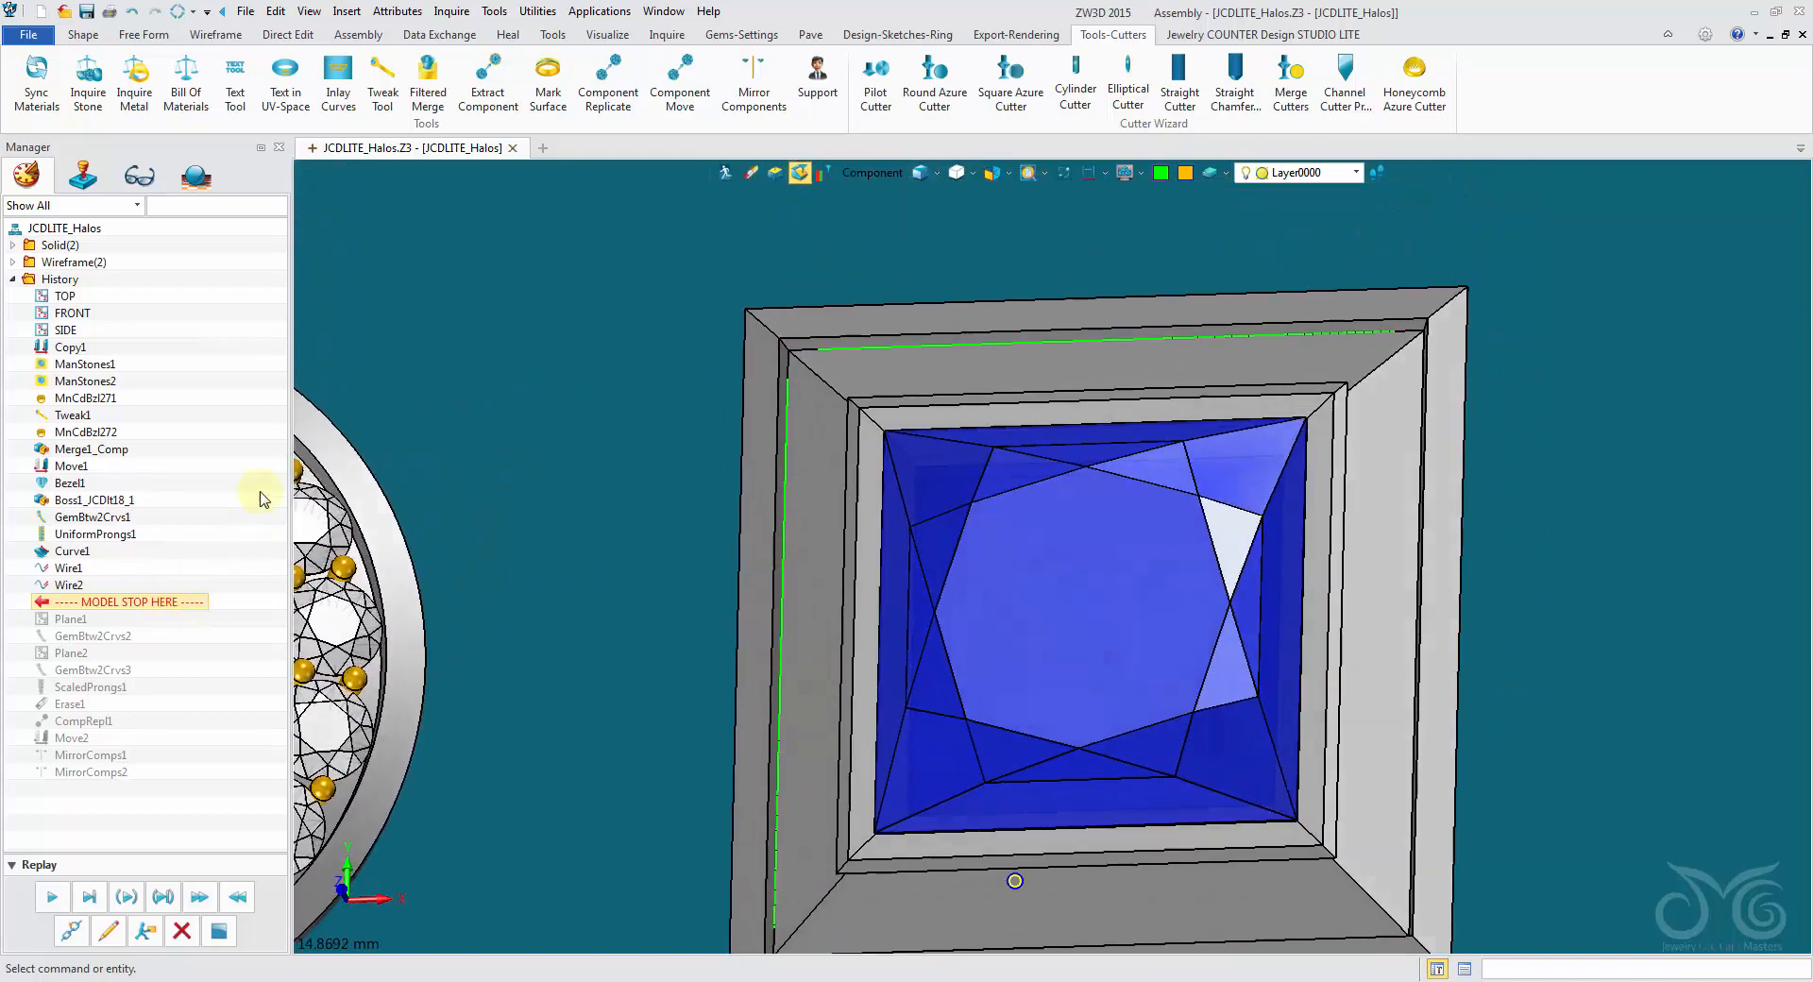
{"action": "left_click", "coordinate": [768, 40]}
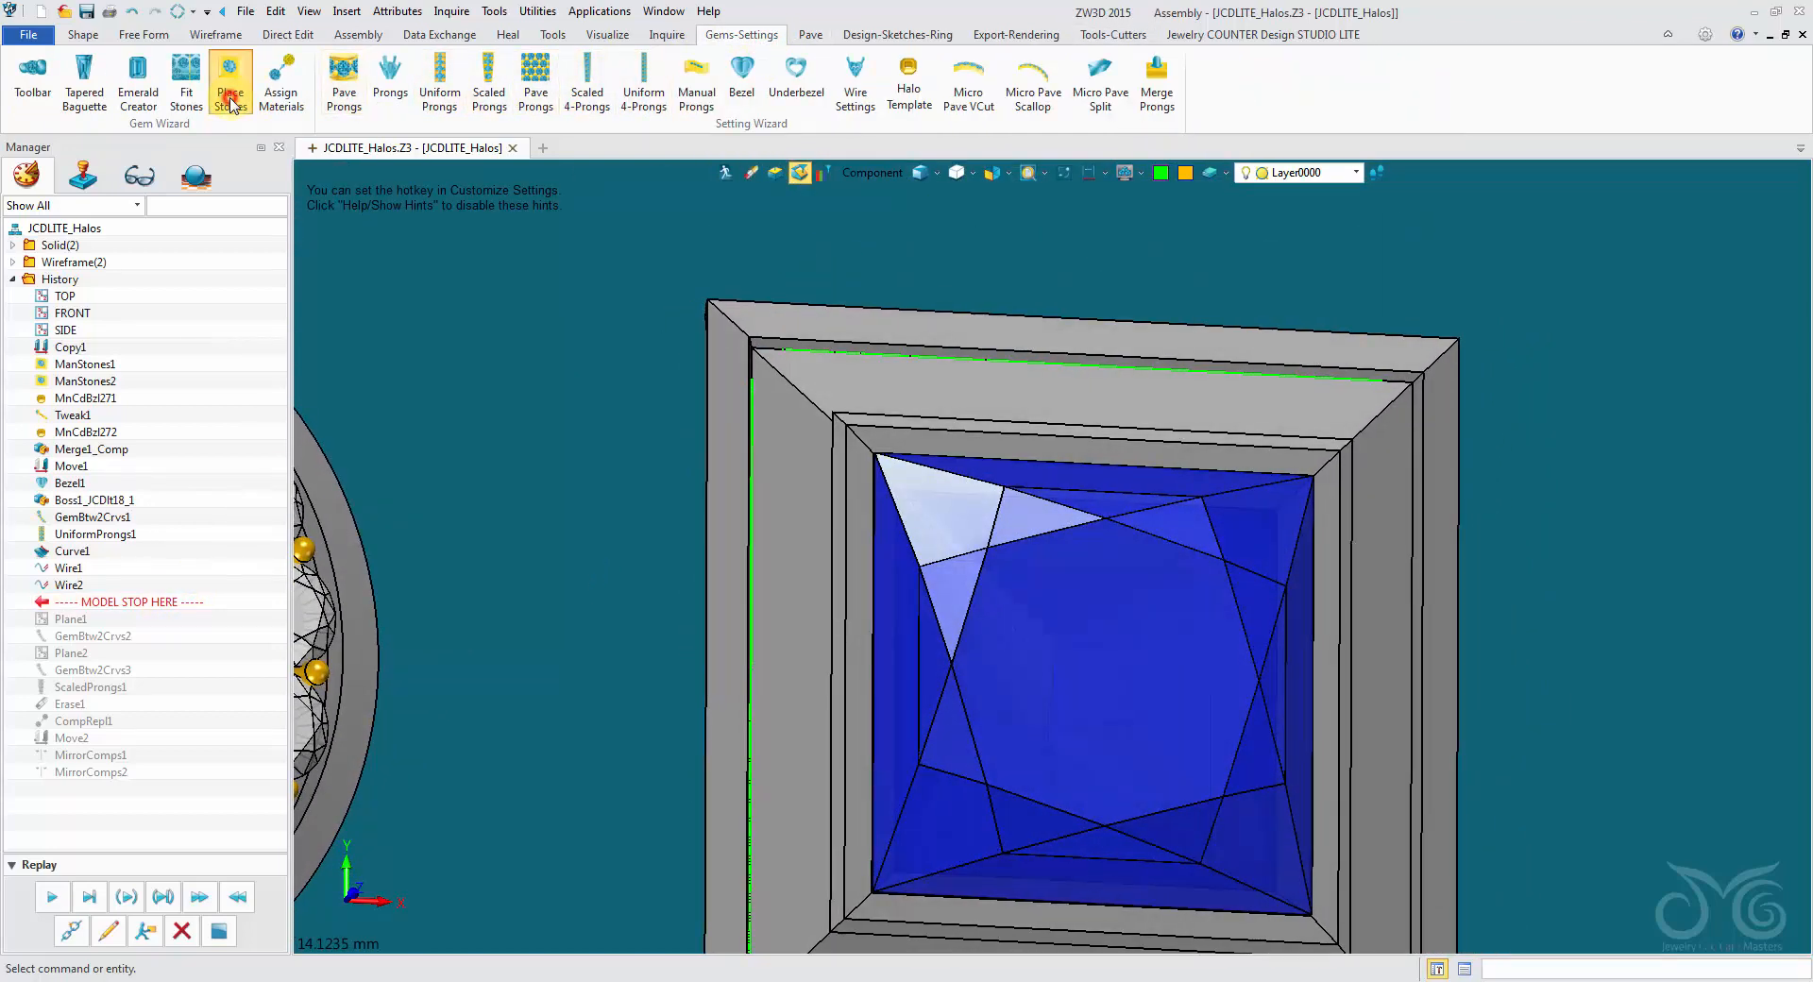
{"action": "left_click", "coordinate": [230, 102]}
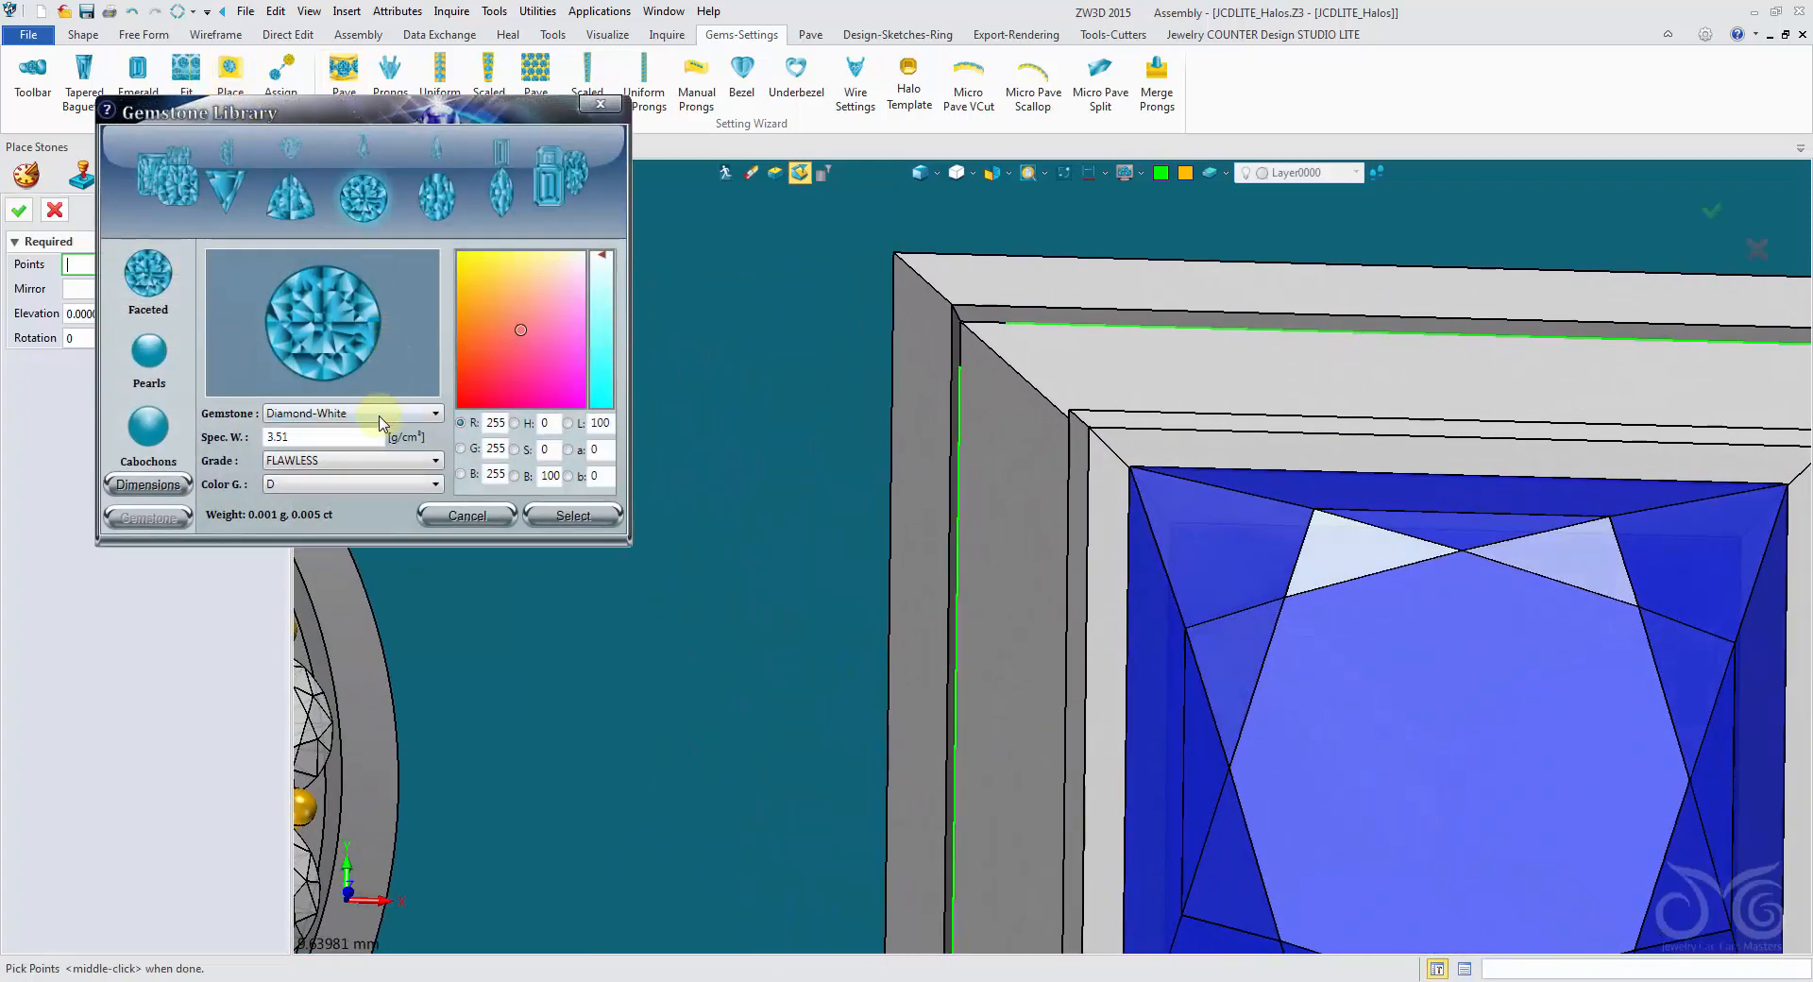
{"action": "left_click", "coordinate": [381, 416]}
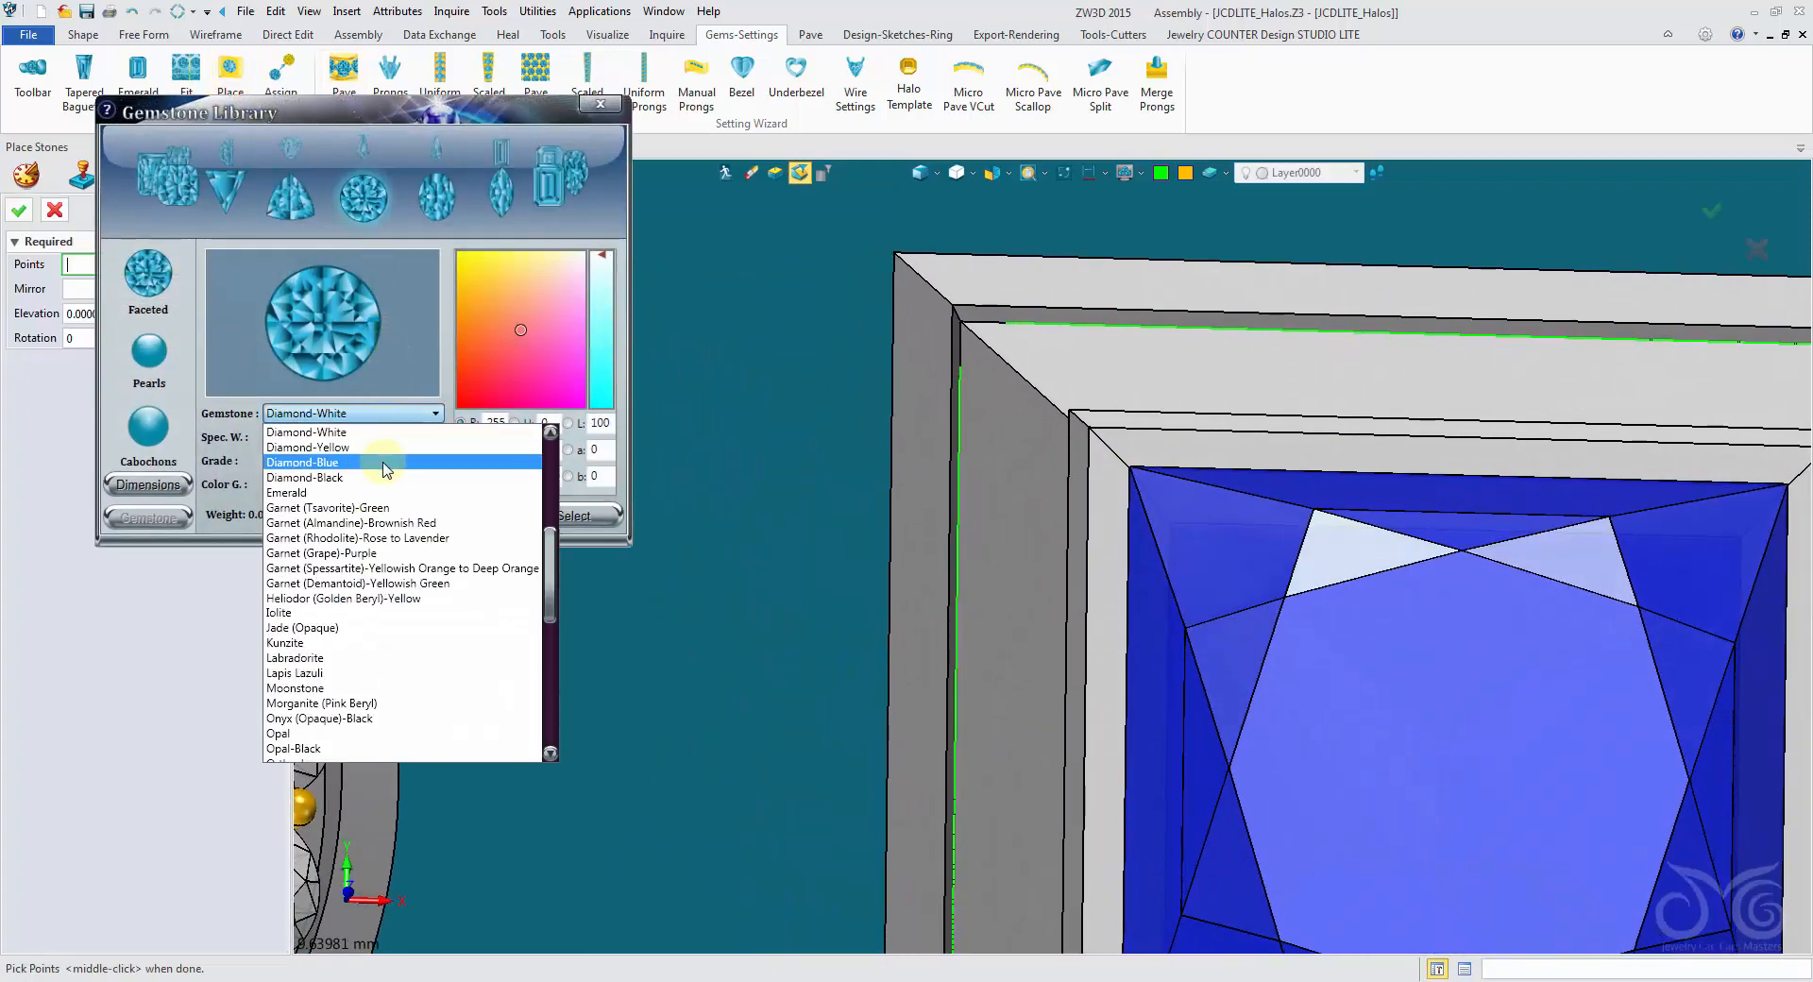
{"action": "left_click", "coordinate": [384, 467]}
{"action": "left_click", "coordinate": [165, 484]}
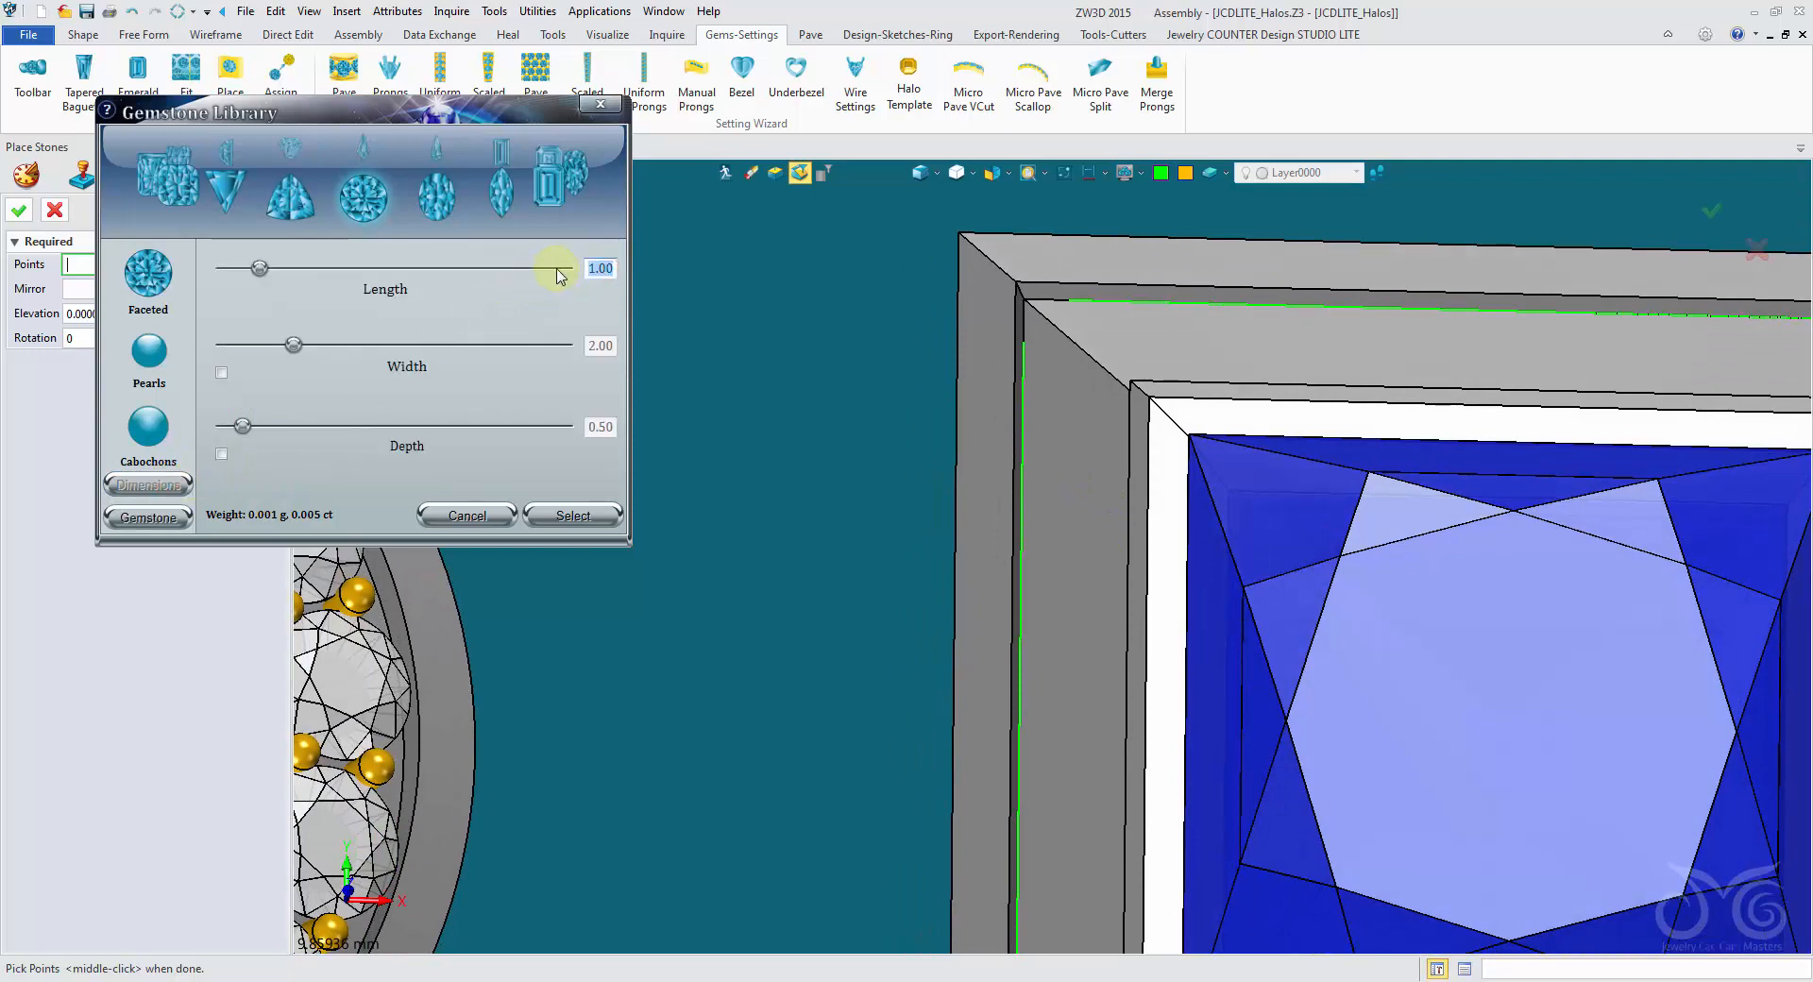
{"action": "type", "text": "1.5"}
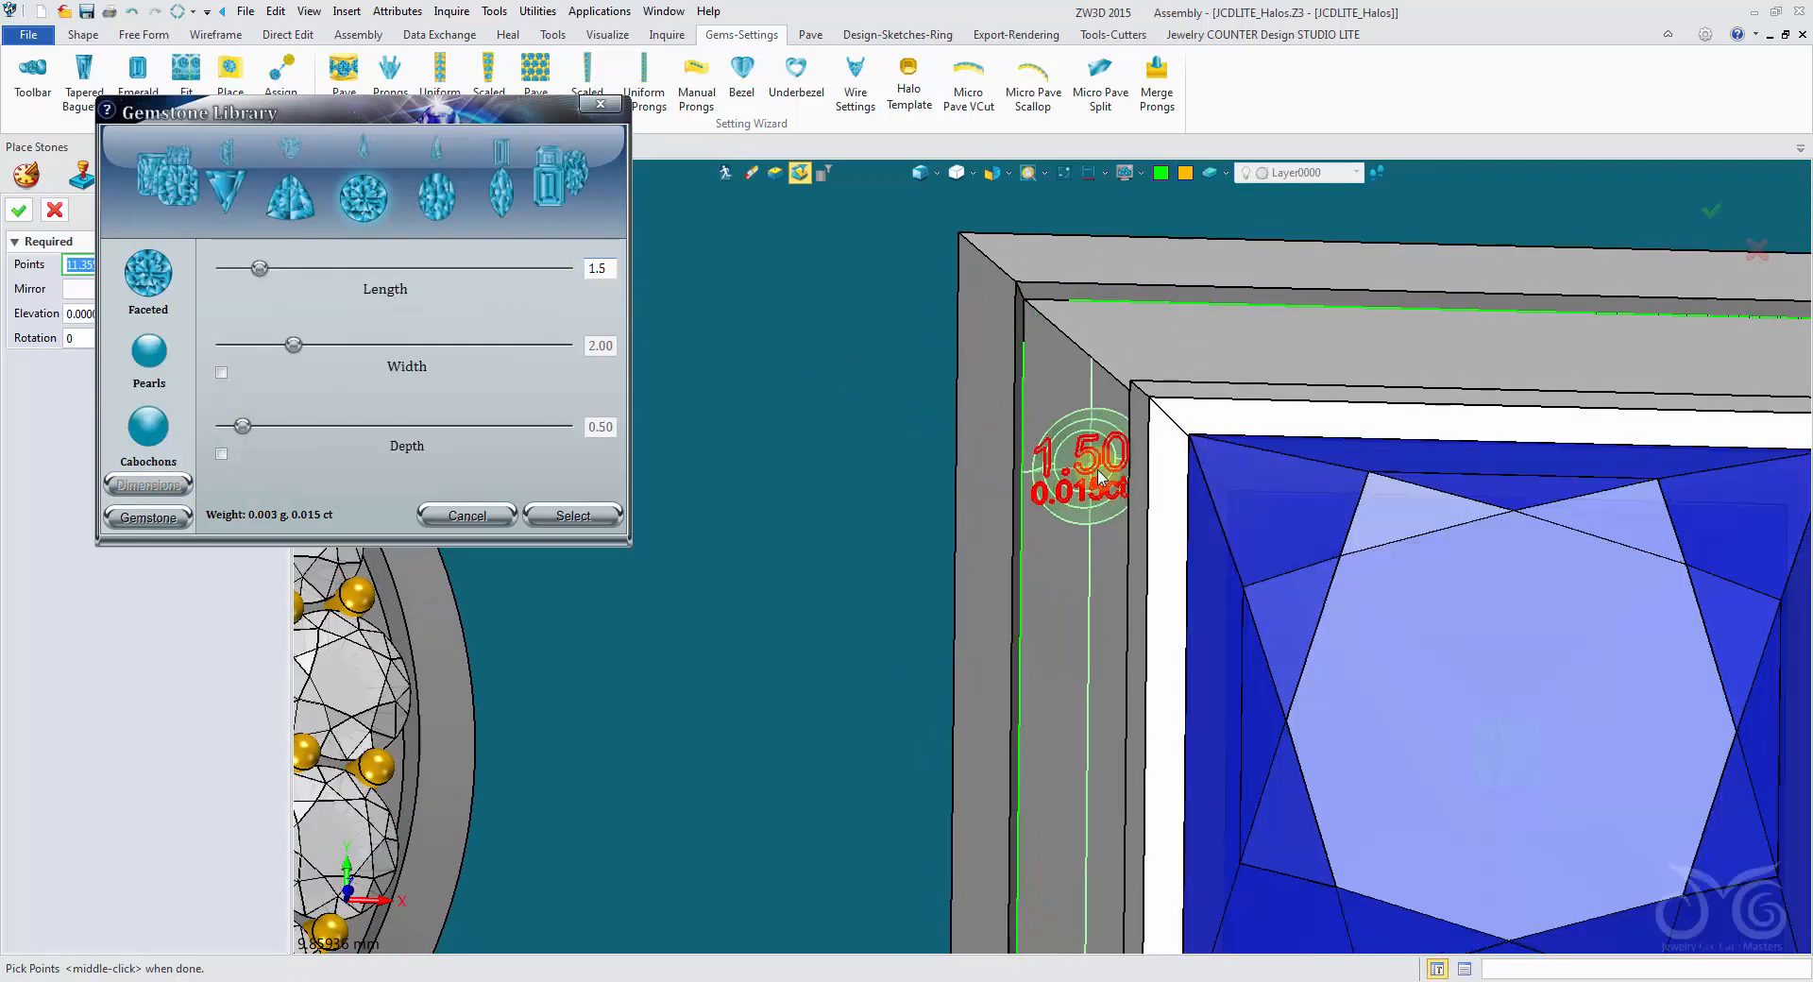
- Place the gem on the mitre edge in the channel's upper-left corner, where the green curves meet, with an elevation of 0.2
{"action": "right_click_drag", "start_coordinate": [1071, 479], "coordinate": [992, 435]}
{"action": "scroll", "coordinate": [882, 413], "scroll_direction": "down", "scroll_amount": 5}
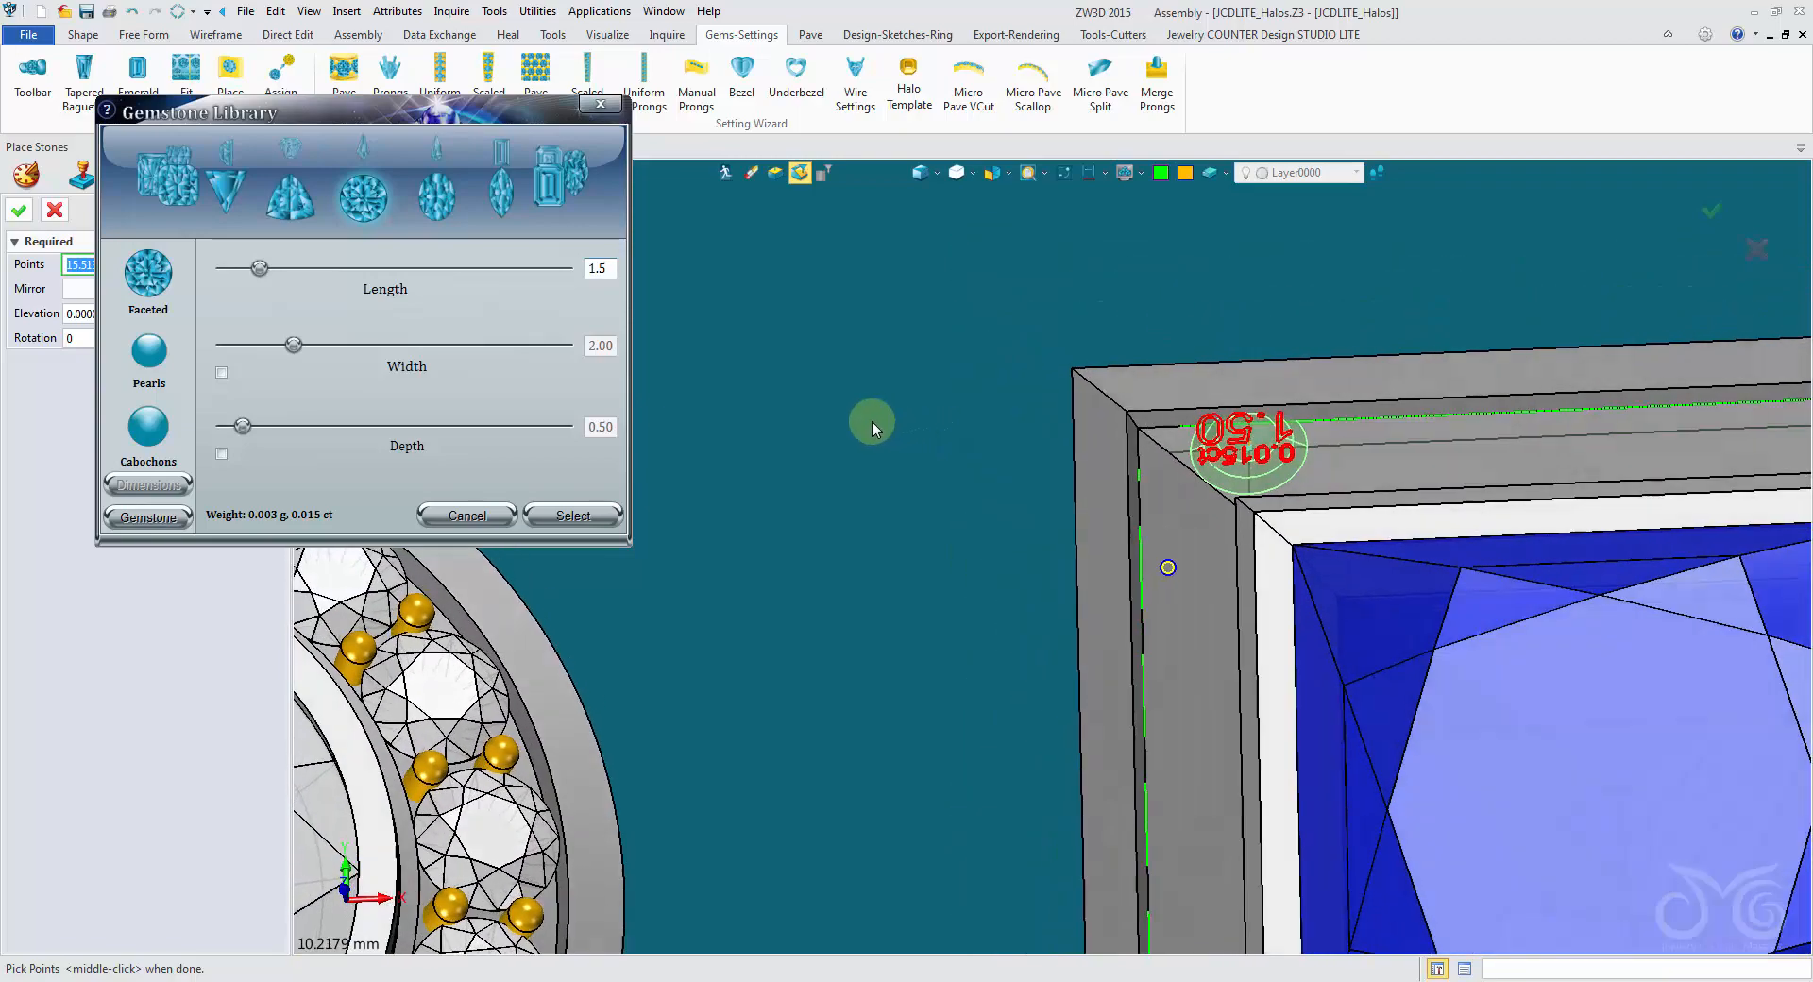
{"action": "right_click_drag", "start_coordinate": [1411, 477], "coordinate": [1208, 672]}
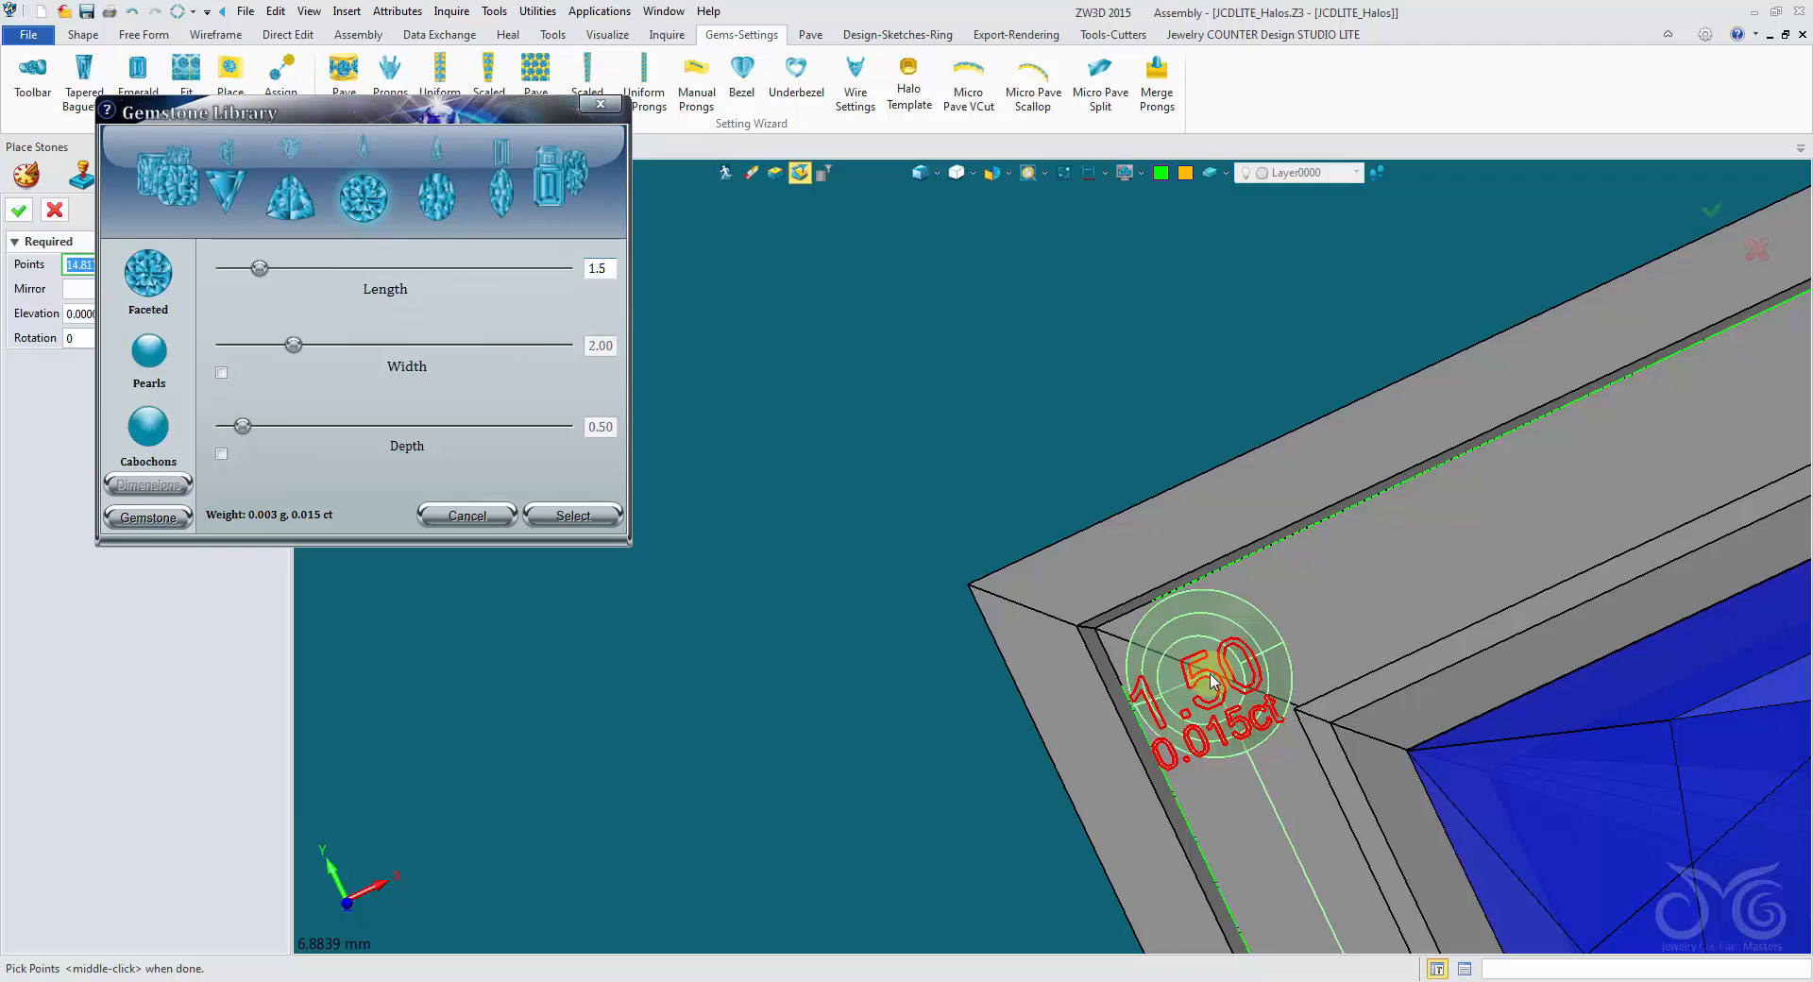
{"action": "left_click", "coordinate": [1212, 680]}
{"action": "right_click_drag", "start_coordinate": [1213, 680], "coordinate": [808, 567]}
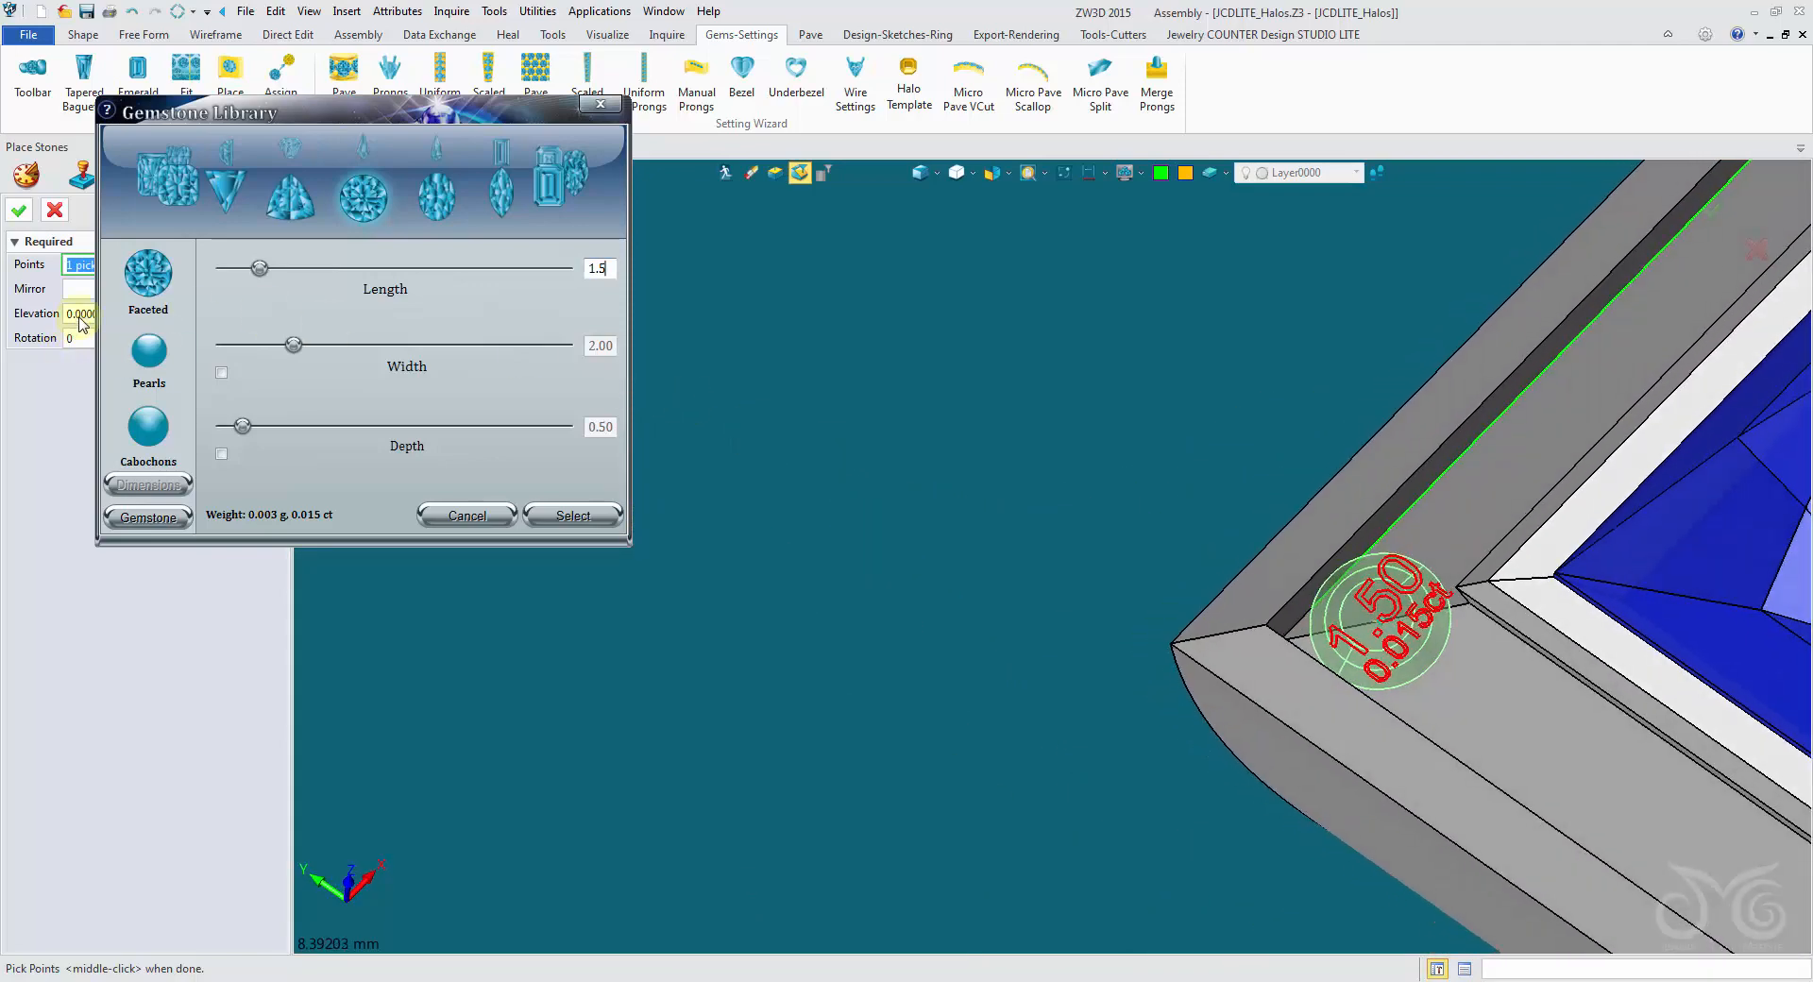
{"action": "left_click_drag", "start_coordinate": [295, 121], "coordinate": [486, 121]}
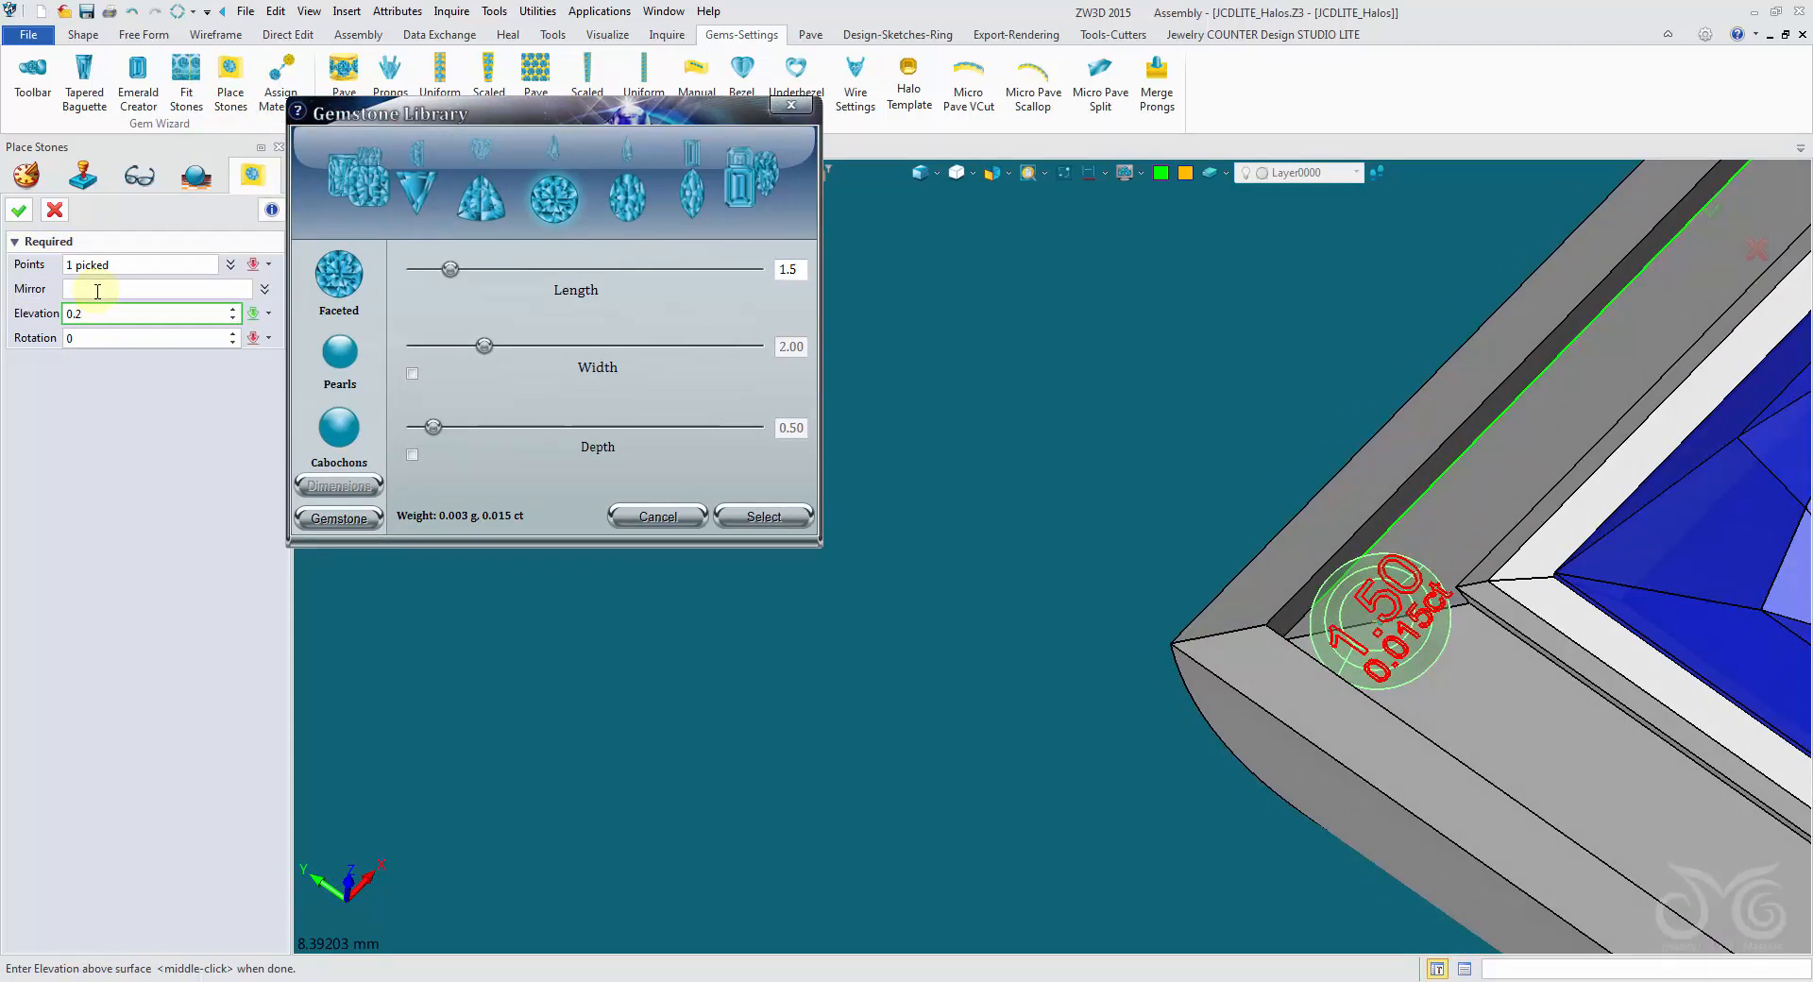
{"action": "left_click", "coordinate": [20, 209]}
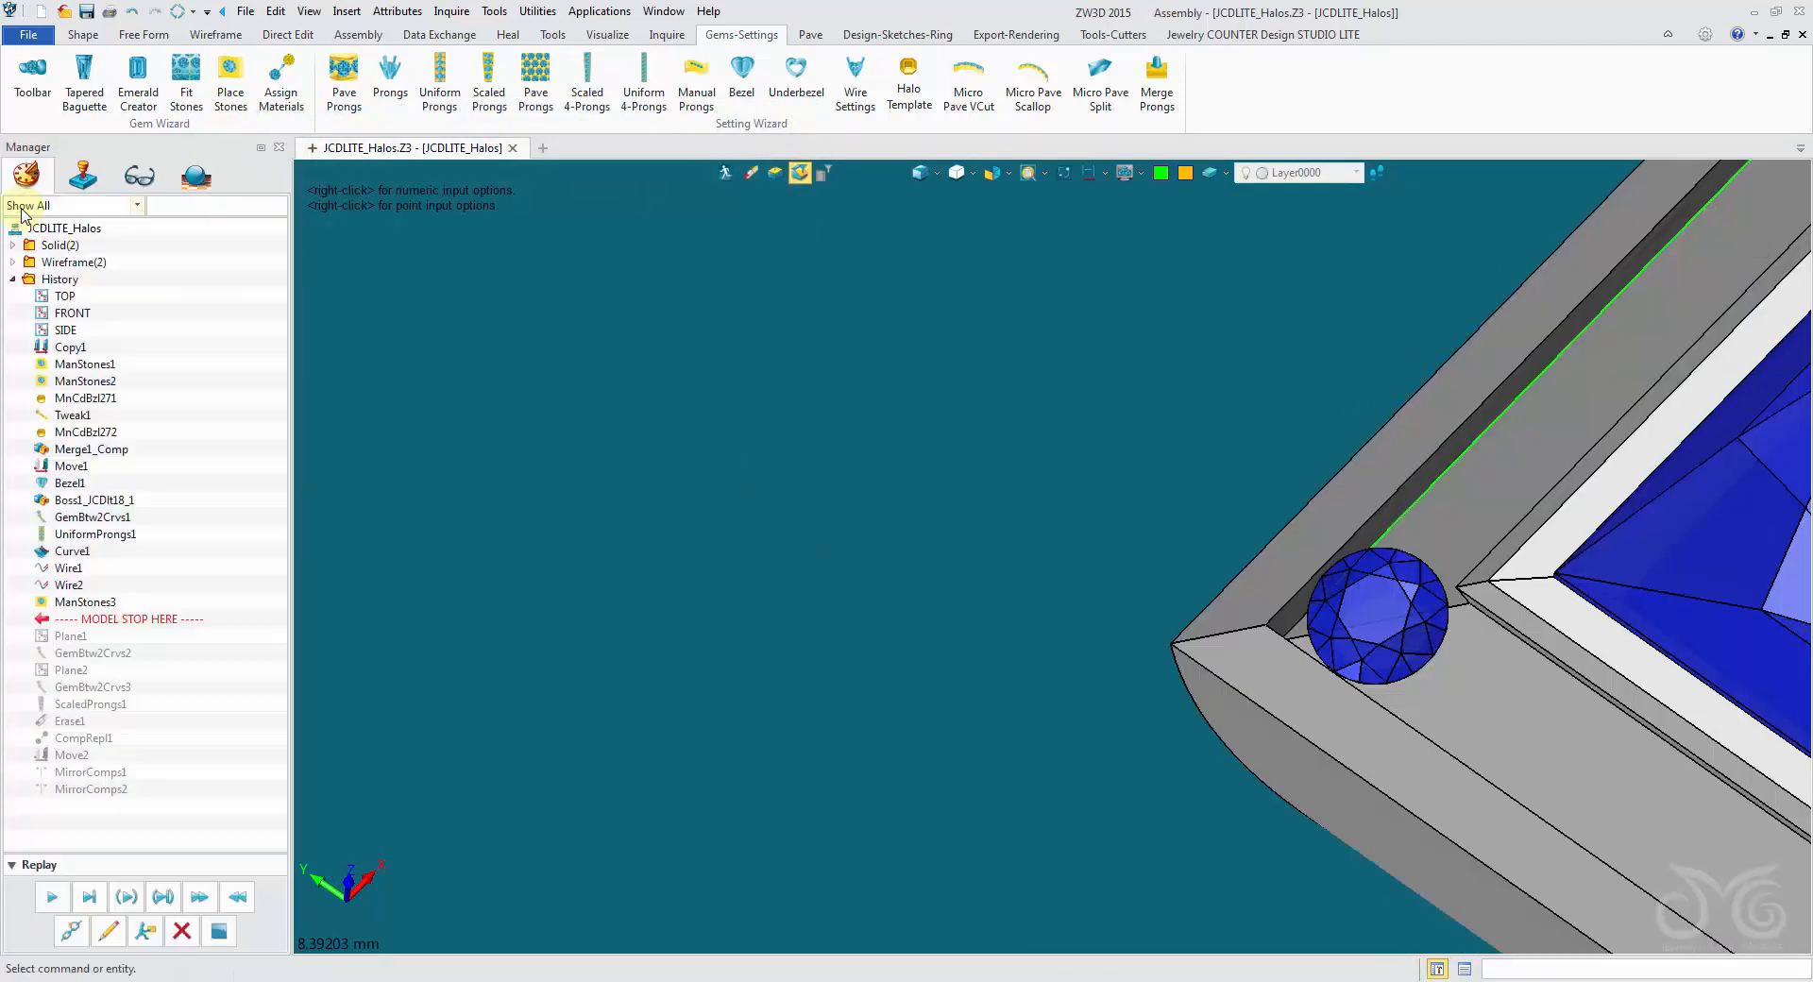
- Start a rotational Move of the corner gem and define its rotation axis between two points along the corner's mitre
{"action": "right_click_drag", "start_coordinate": [755, 491], "coordinate": [1316, 575]}
{"action": "scroll", "coordinate": [1316, 575], "scroll_direction": "up", "scroll_amount": 2}
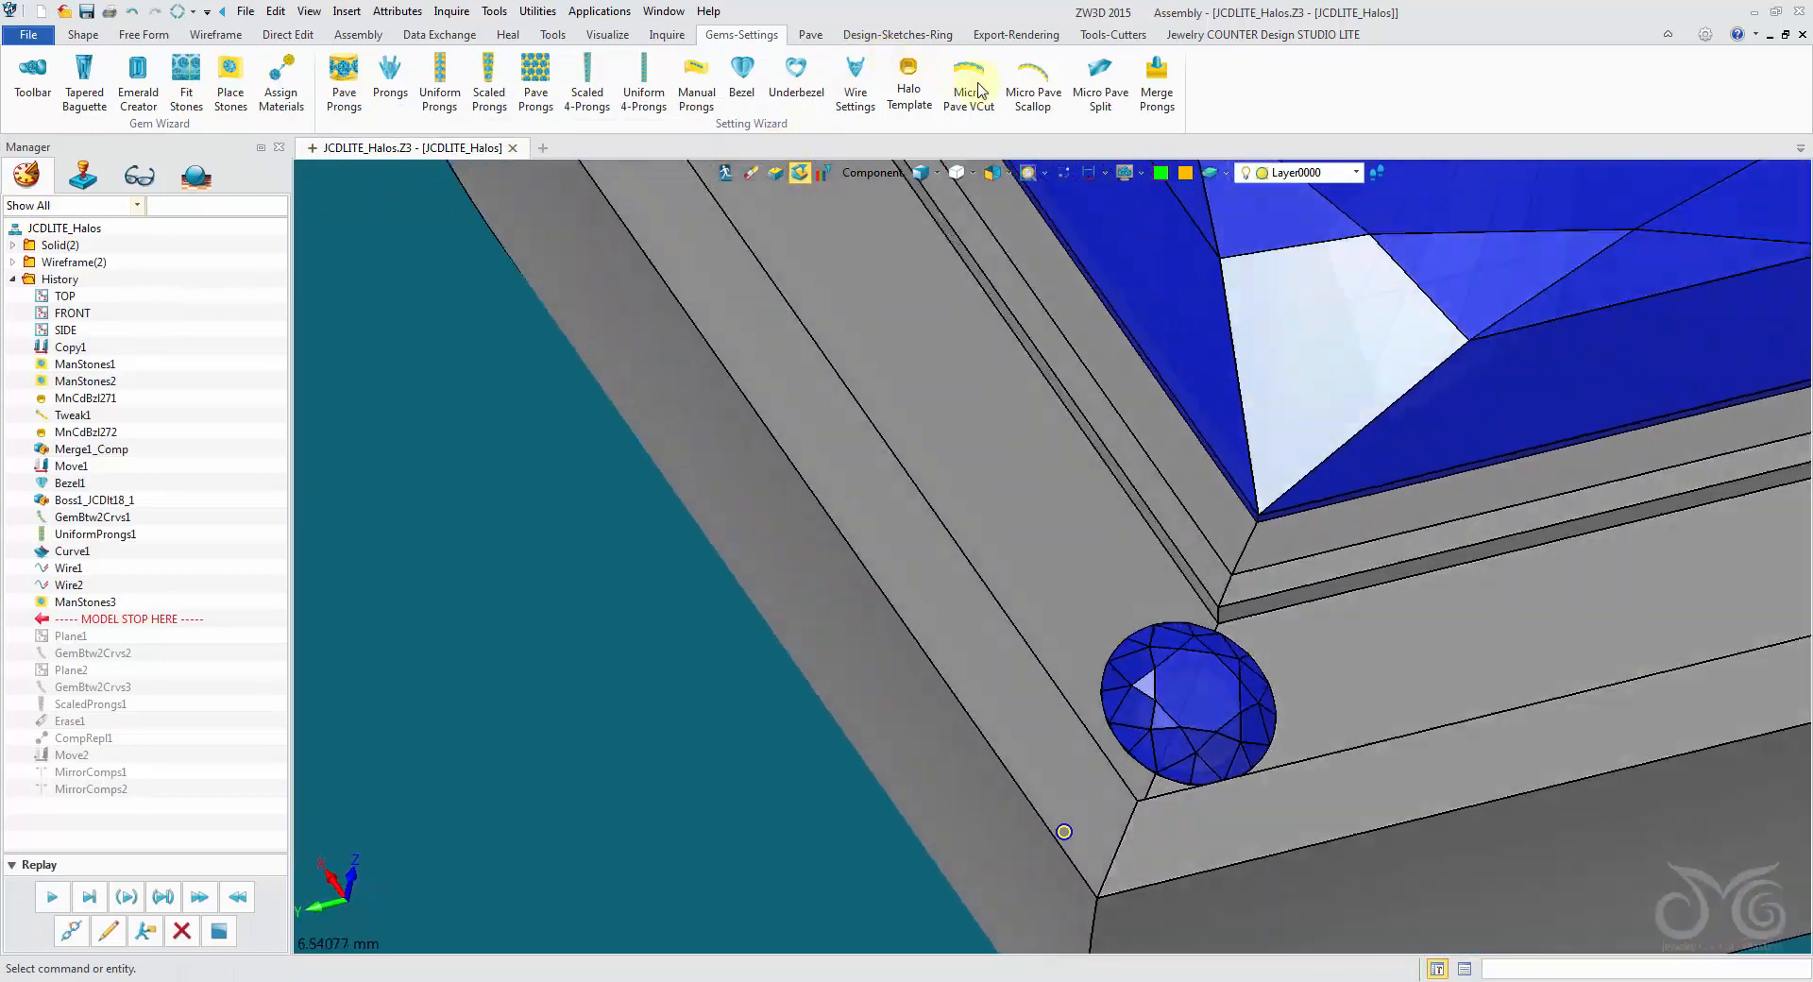
{"action": "left_click", "coordinate": [83, 34]}
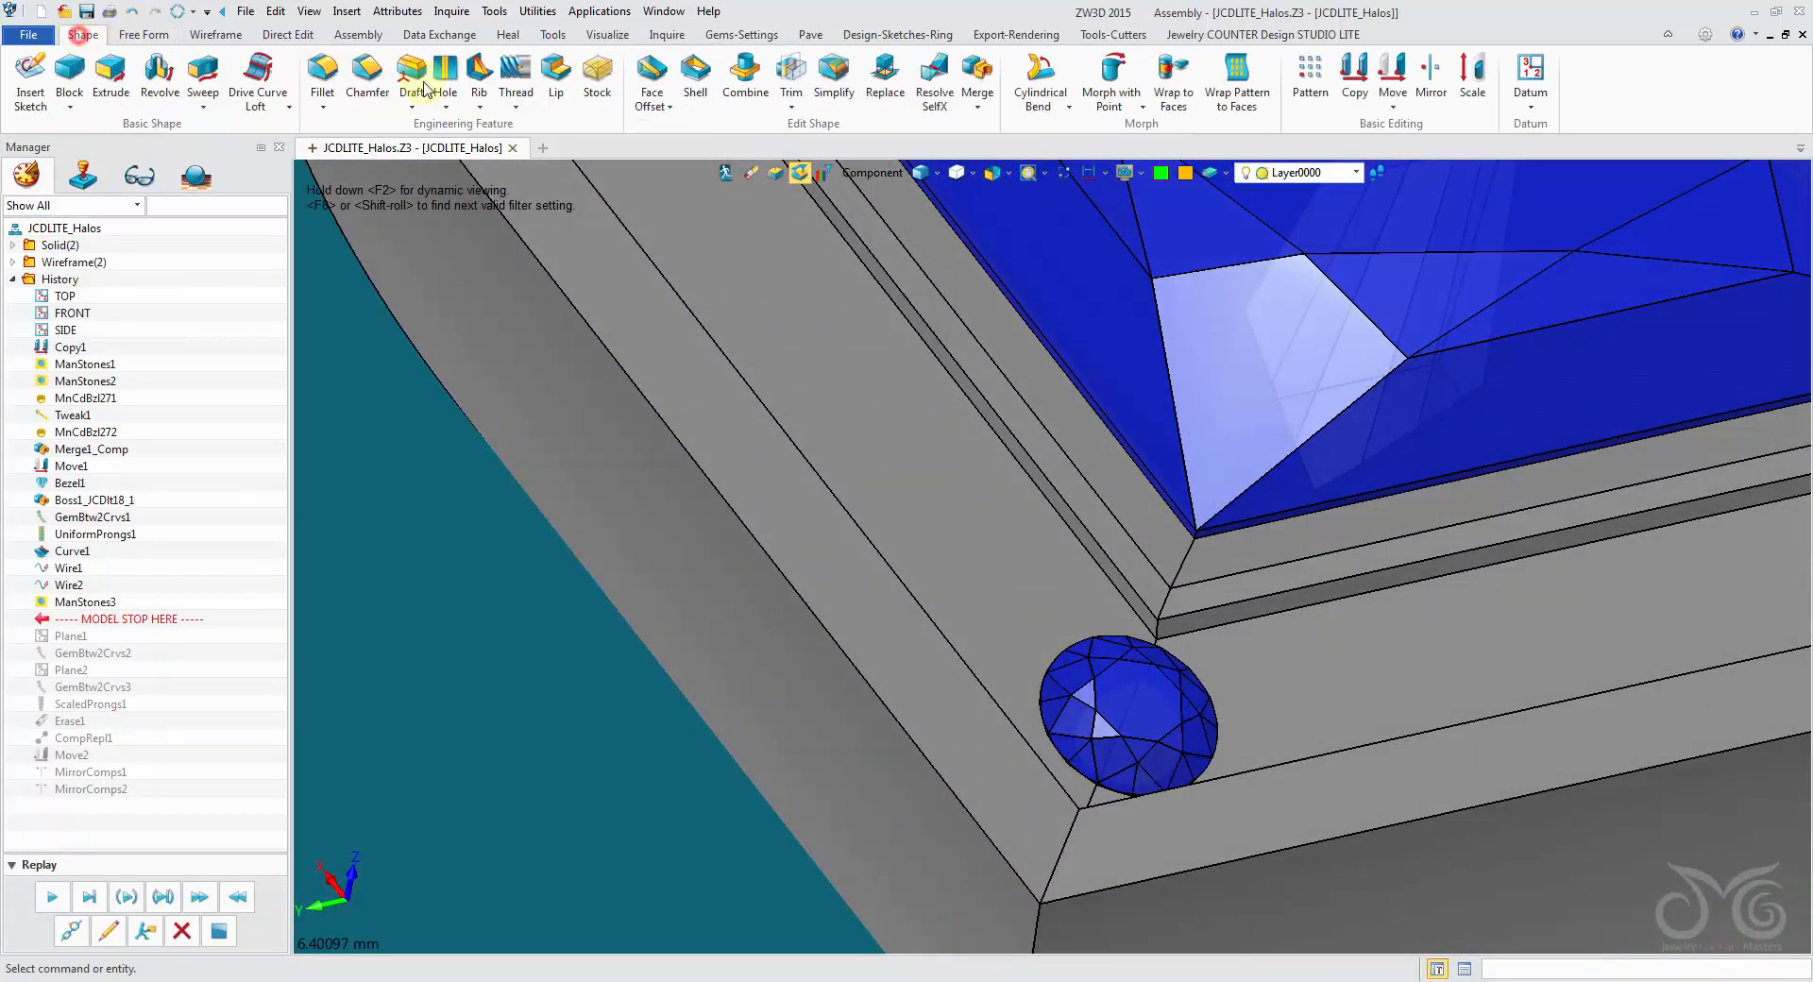
{"action": "left_click", "coordinate": [1394, 85]}
{"action": "left_click", "coordinate": [1073, 708]}
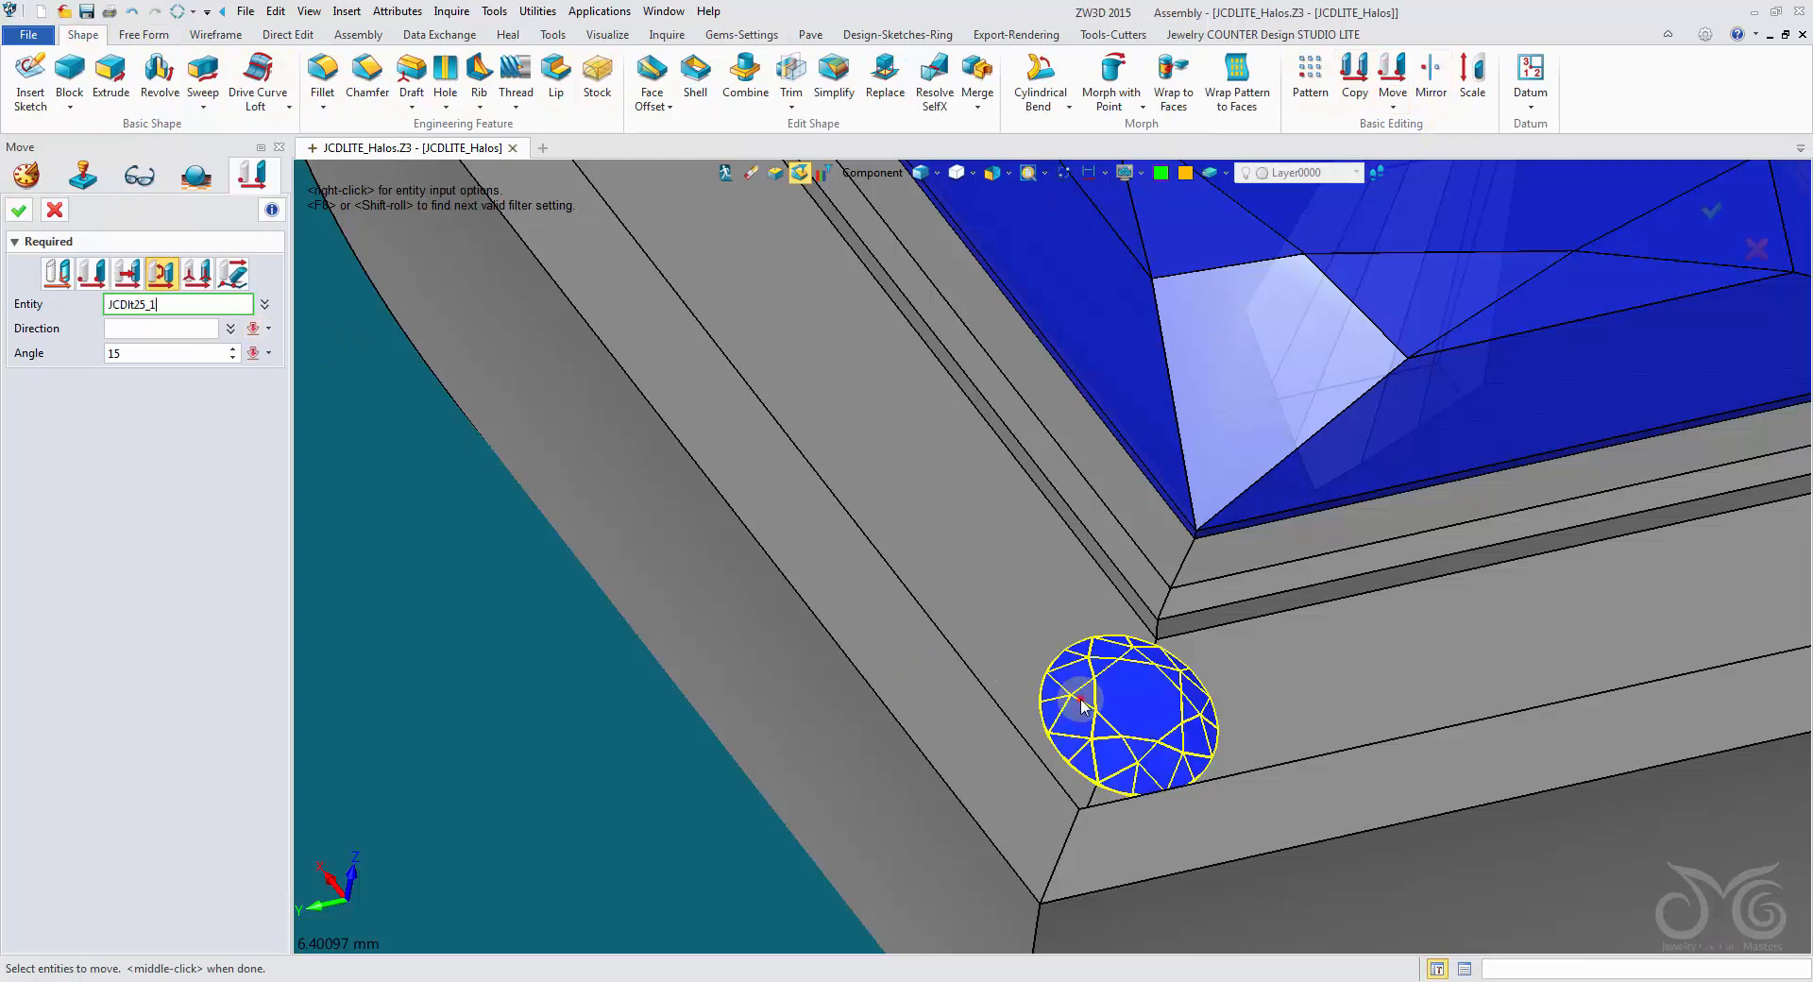
{"action": "left_click", "coordinate": [140, 327]}
{"action": "right_click_drag", "start_coordinate": [798, 567], "coordinate": [1010, 621]}
{"action": "left_click", "coordinate": [1097, 625]}
{"action": "left_click", "coordinate": [1100, 630]}
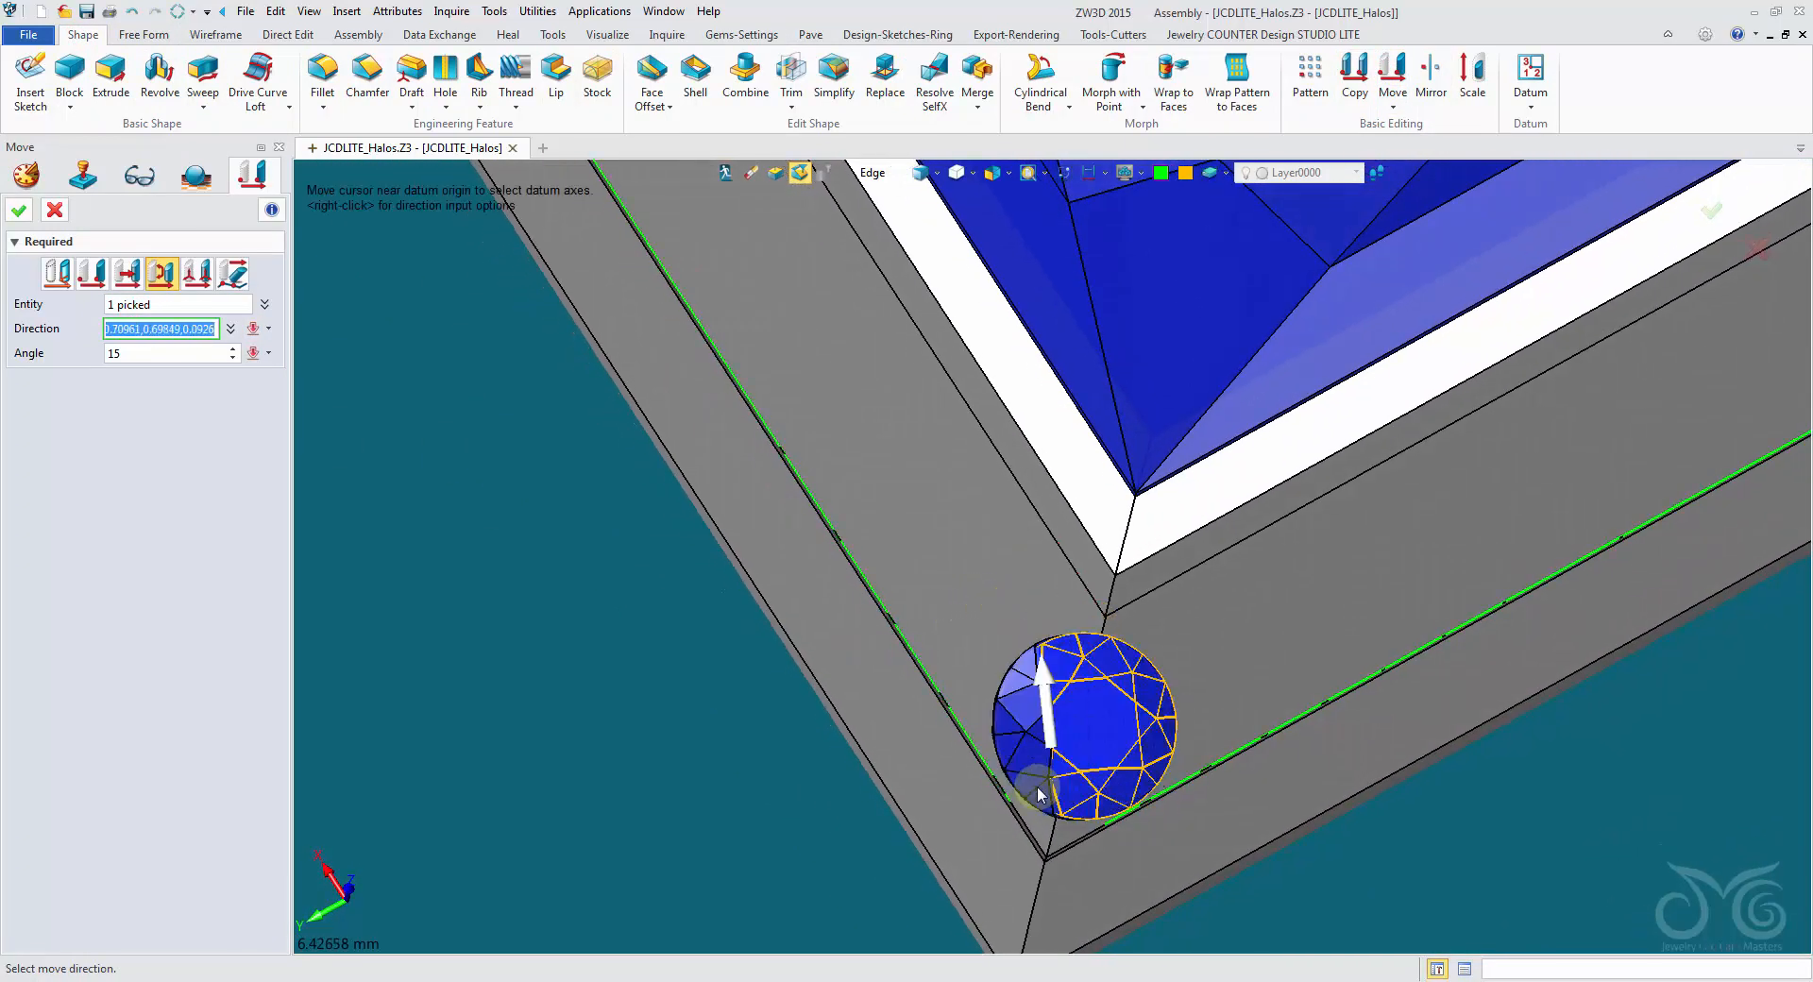
{"action": "left_click", "coordinate": [1047, 826]}
- Rotate the corner gem by -12 degrees about the chosen direction so that it leans with the channel floor
{"action": "right_click_drag", "start_coordinate": [1048, 826], "coordinate": [567, 486]}
{"action": "scroll", "coordinate": [140, 355], "scroll_direction": "down", "scroll_amount": 18}
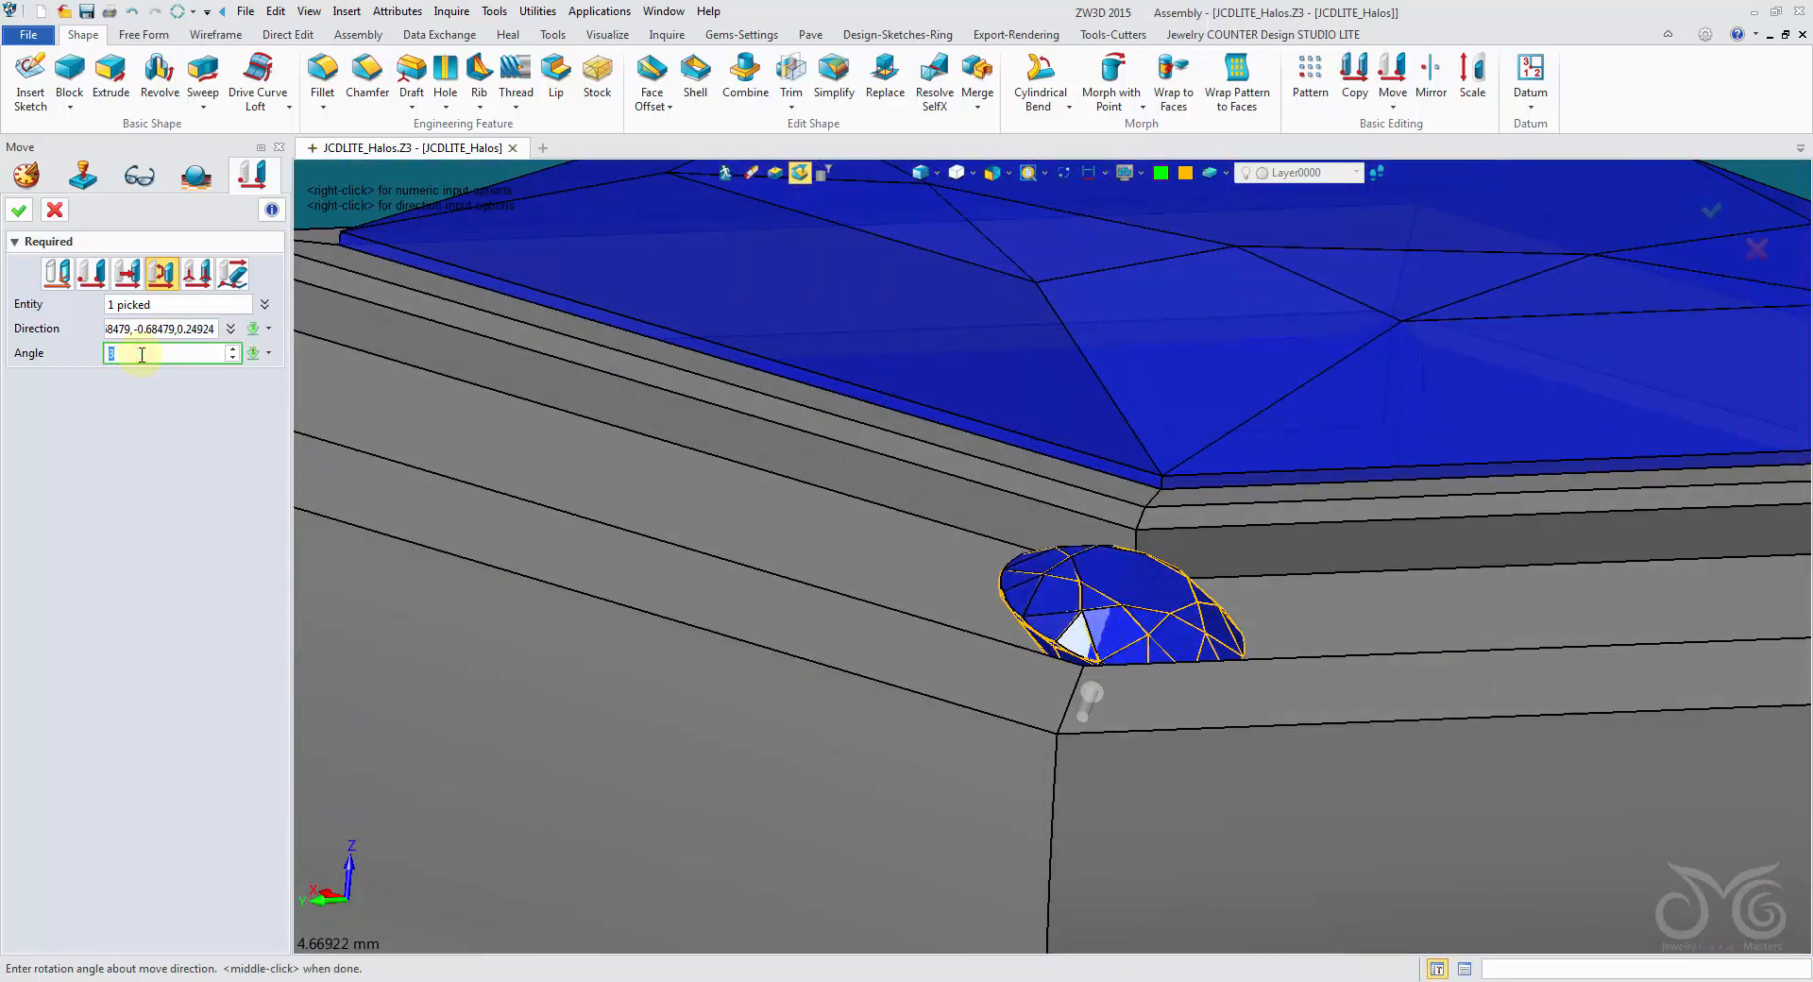
{"action": "scroll", "coordinate": [141, 355], "scroll_direction": "down", "scroll_amount": 4}
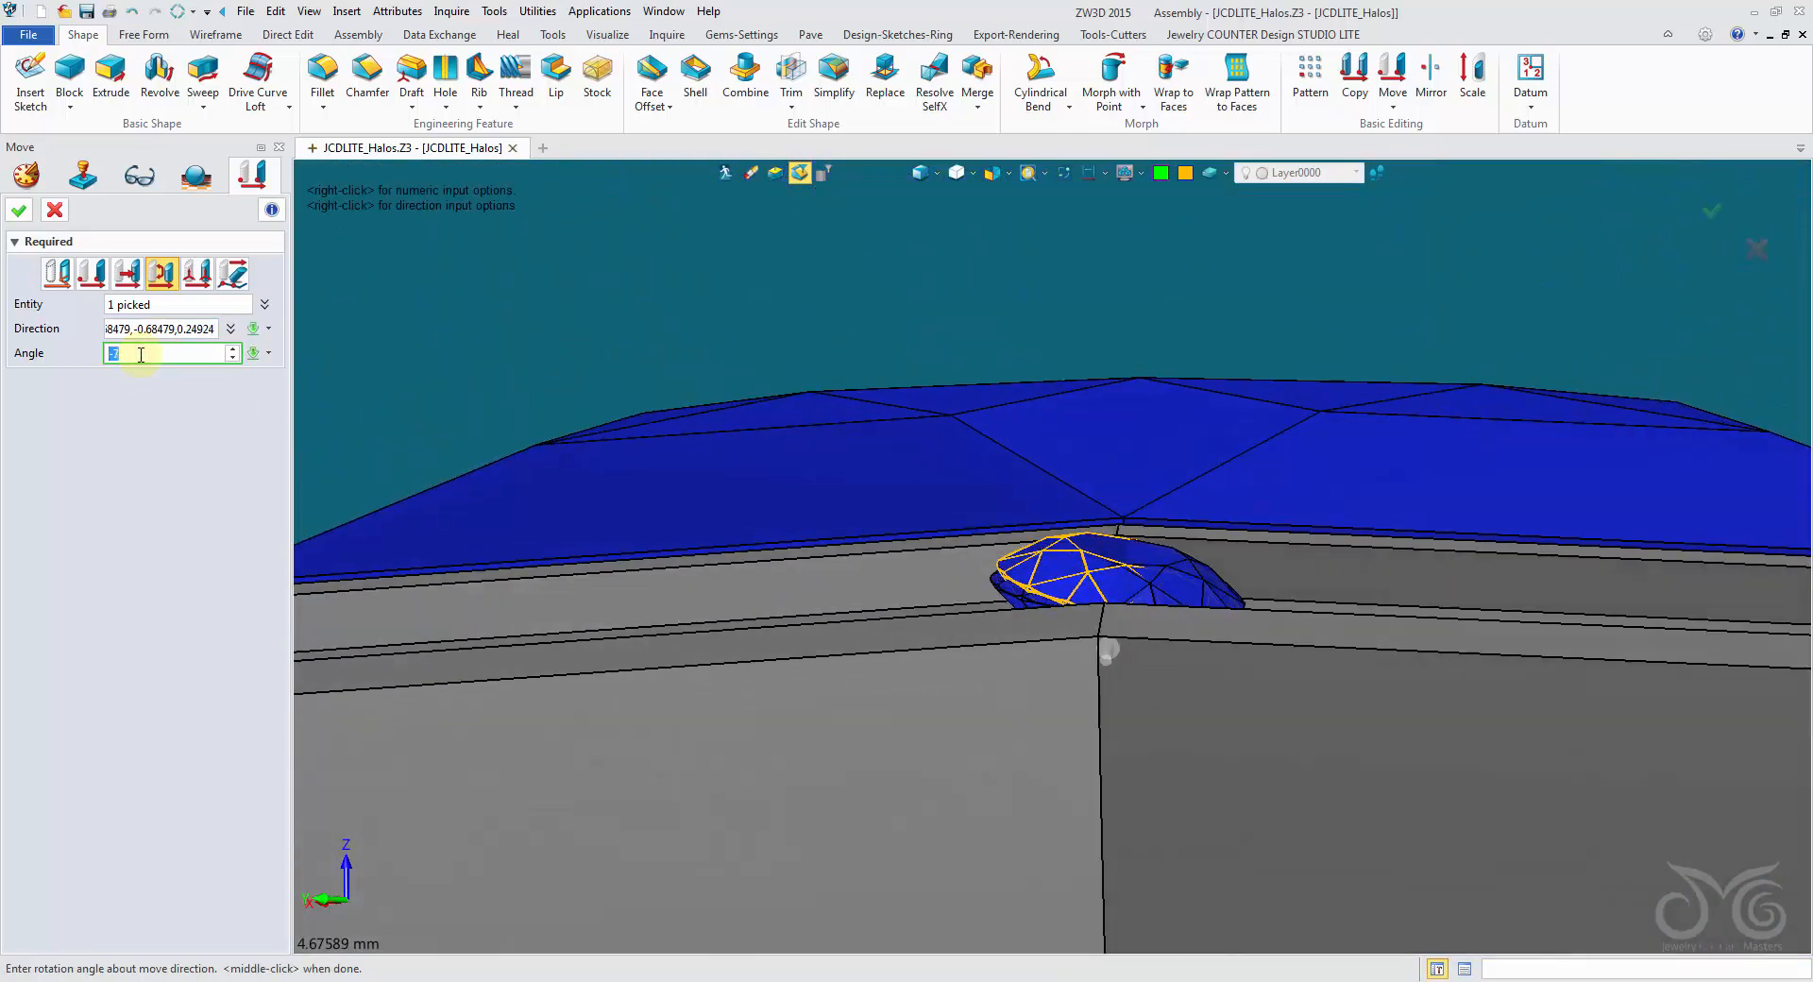
{"action": "scroll", "coordinate": [140, 355], "scroll_direction": "down", "scroll_amount": 2}
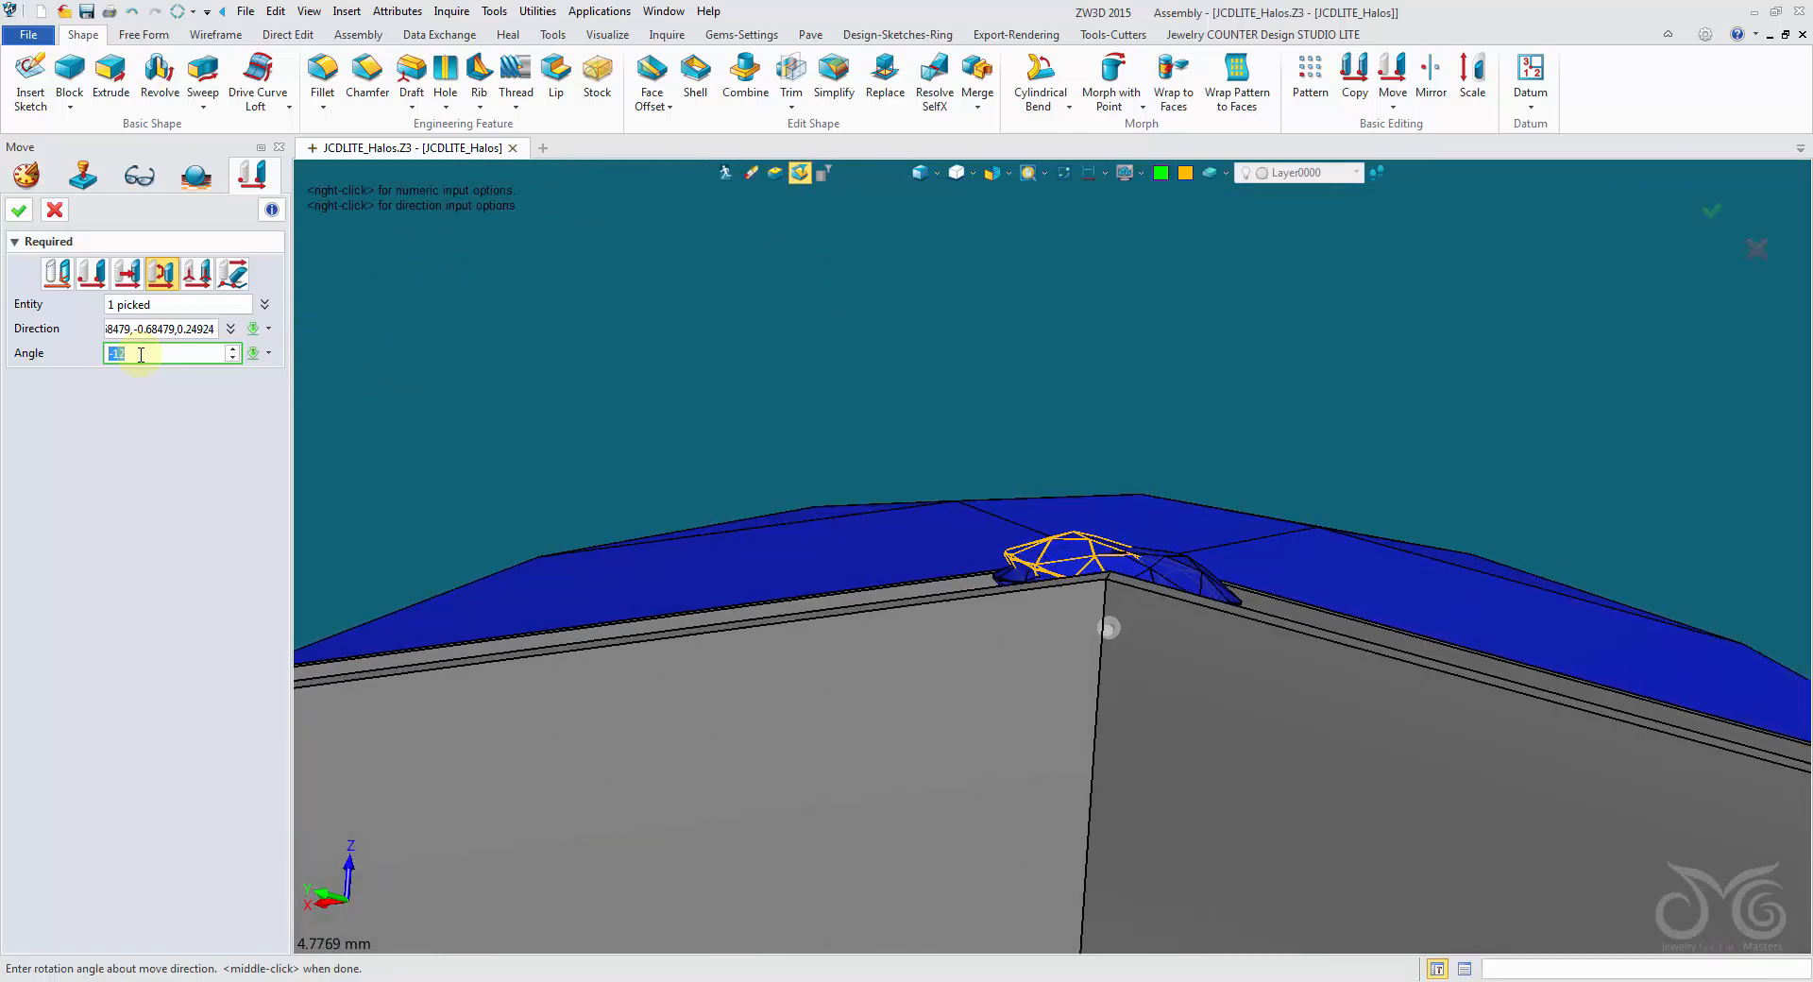
{"action": "left_click", "coordinate": [19, 210]}
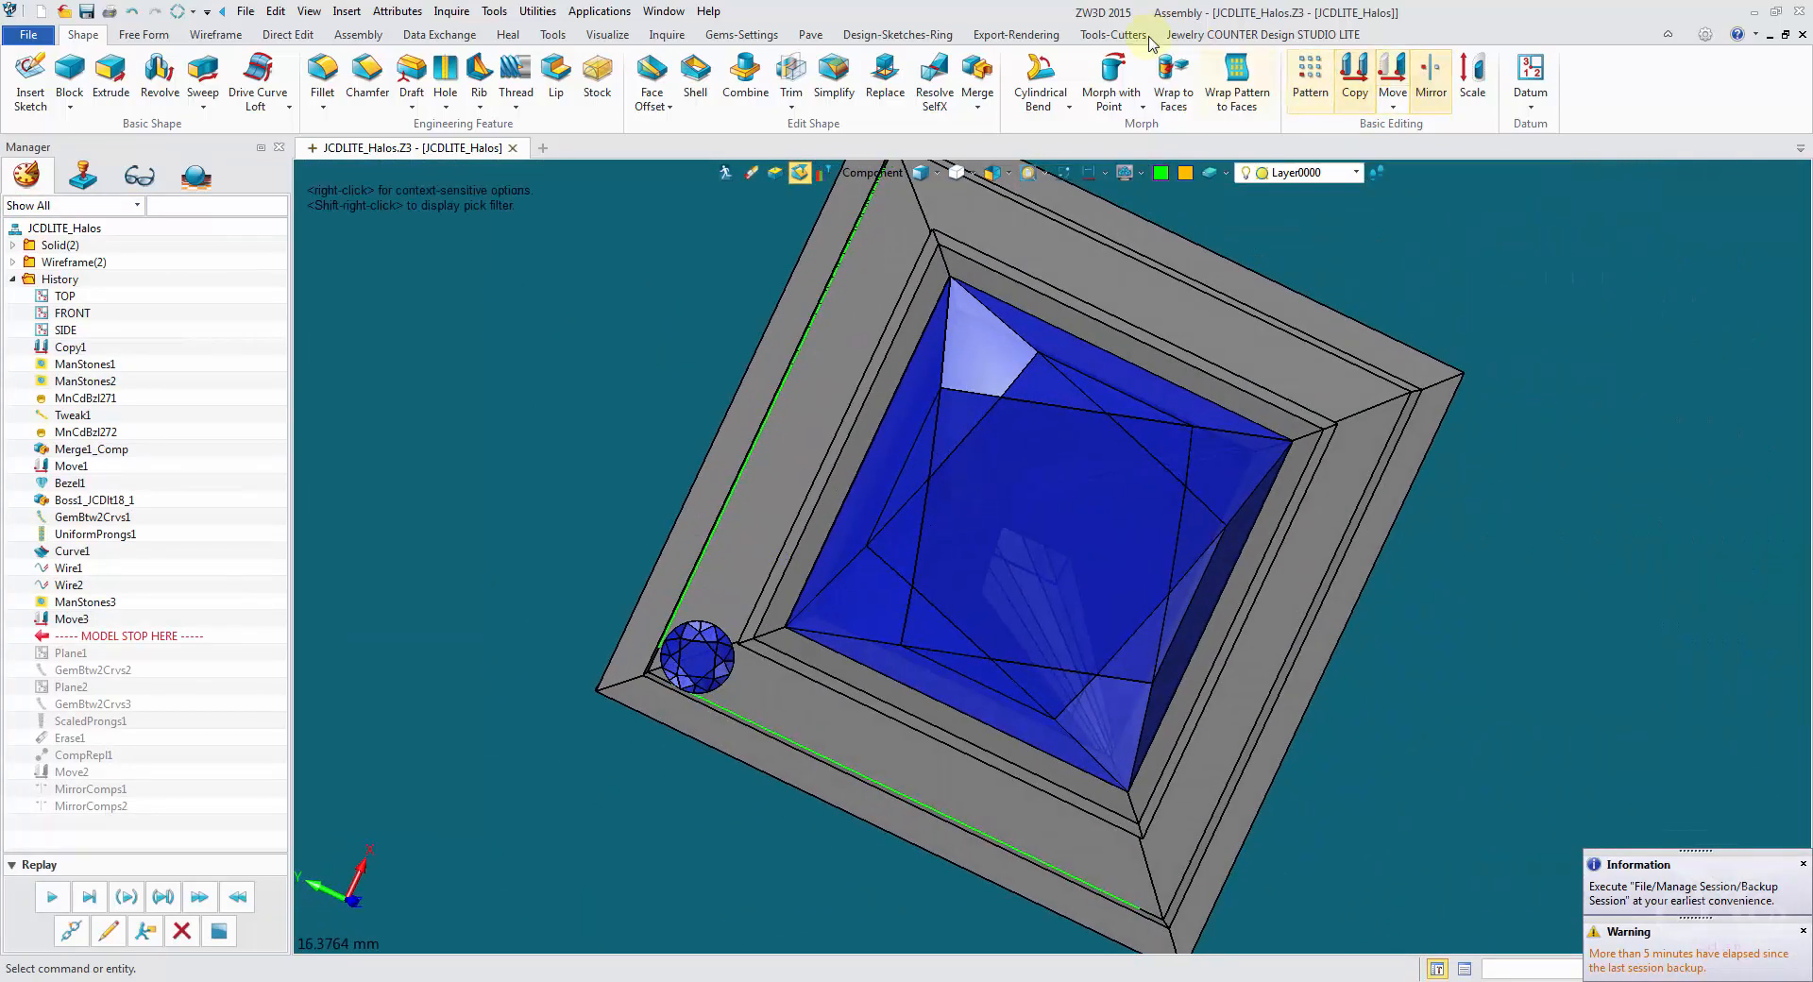
{"action": "left_click", "coordinate": [1114, 35]}
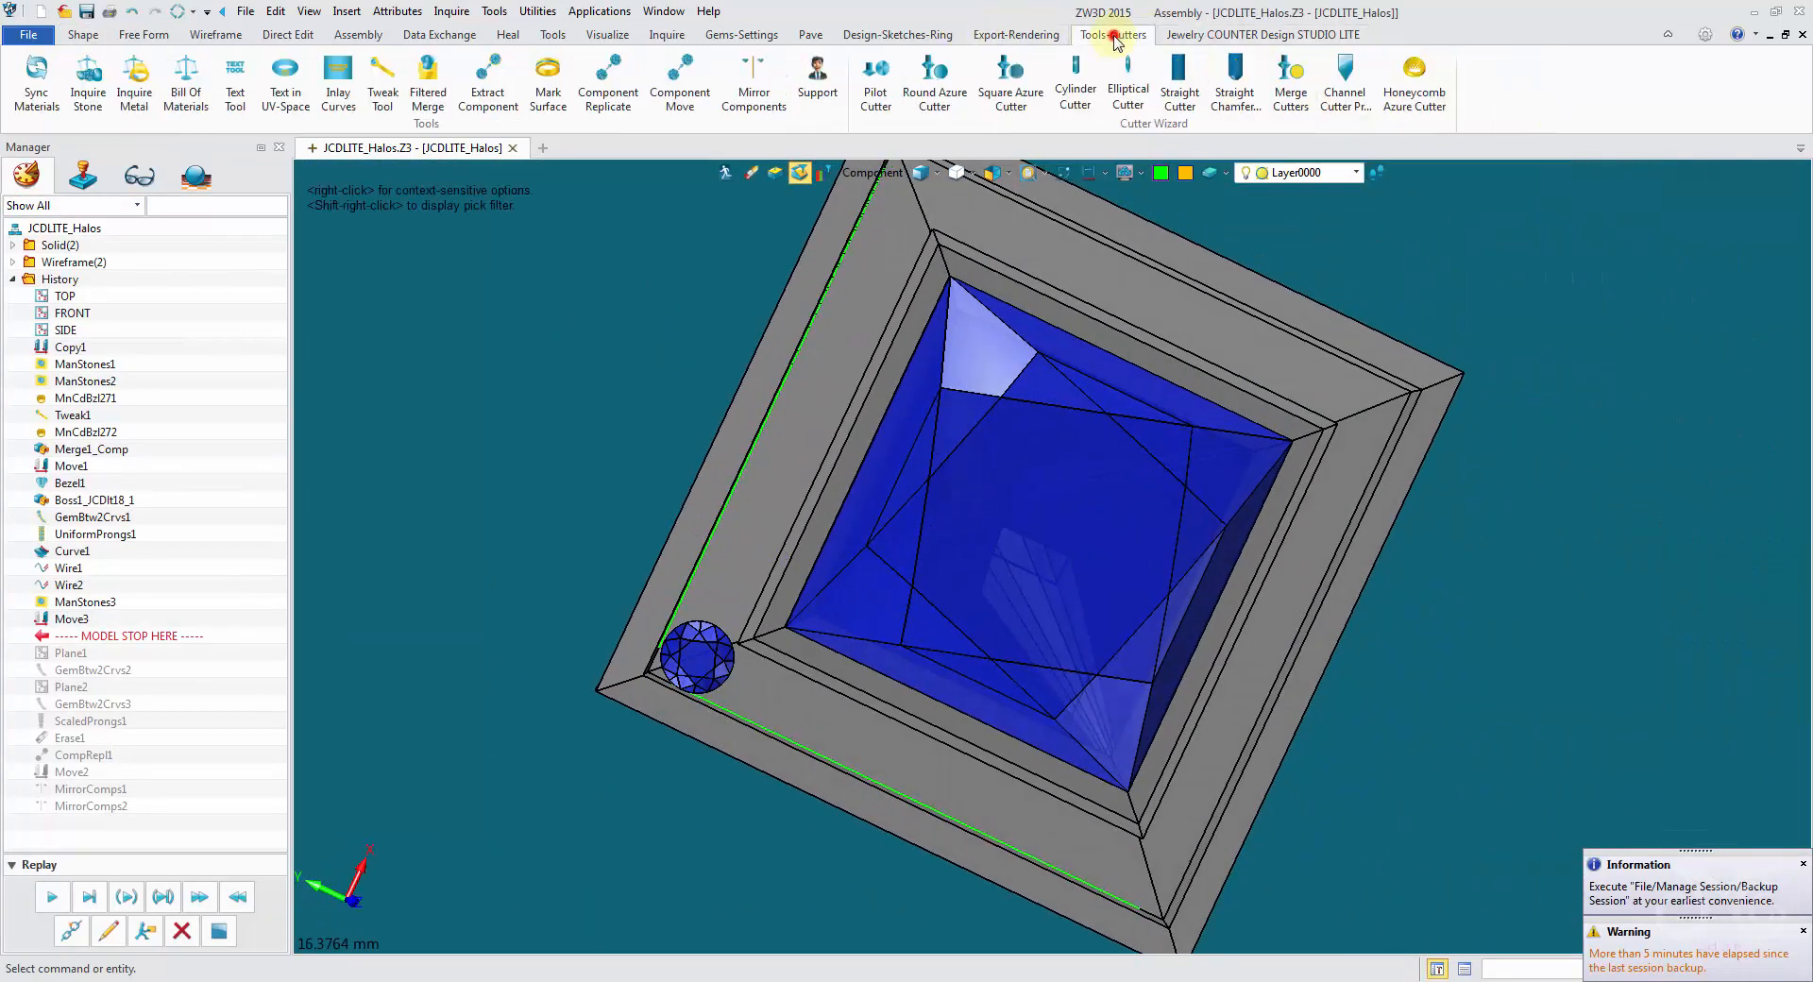
{"action": "left_click", "coordinate": [746, 93]}
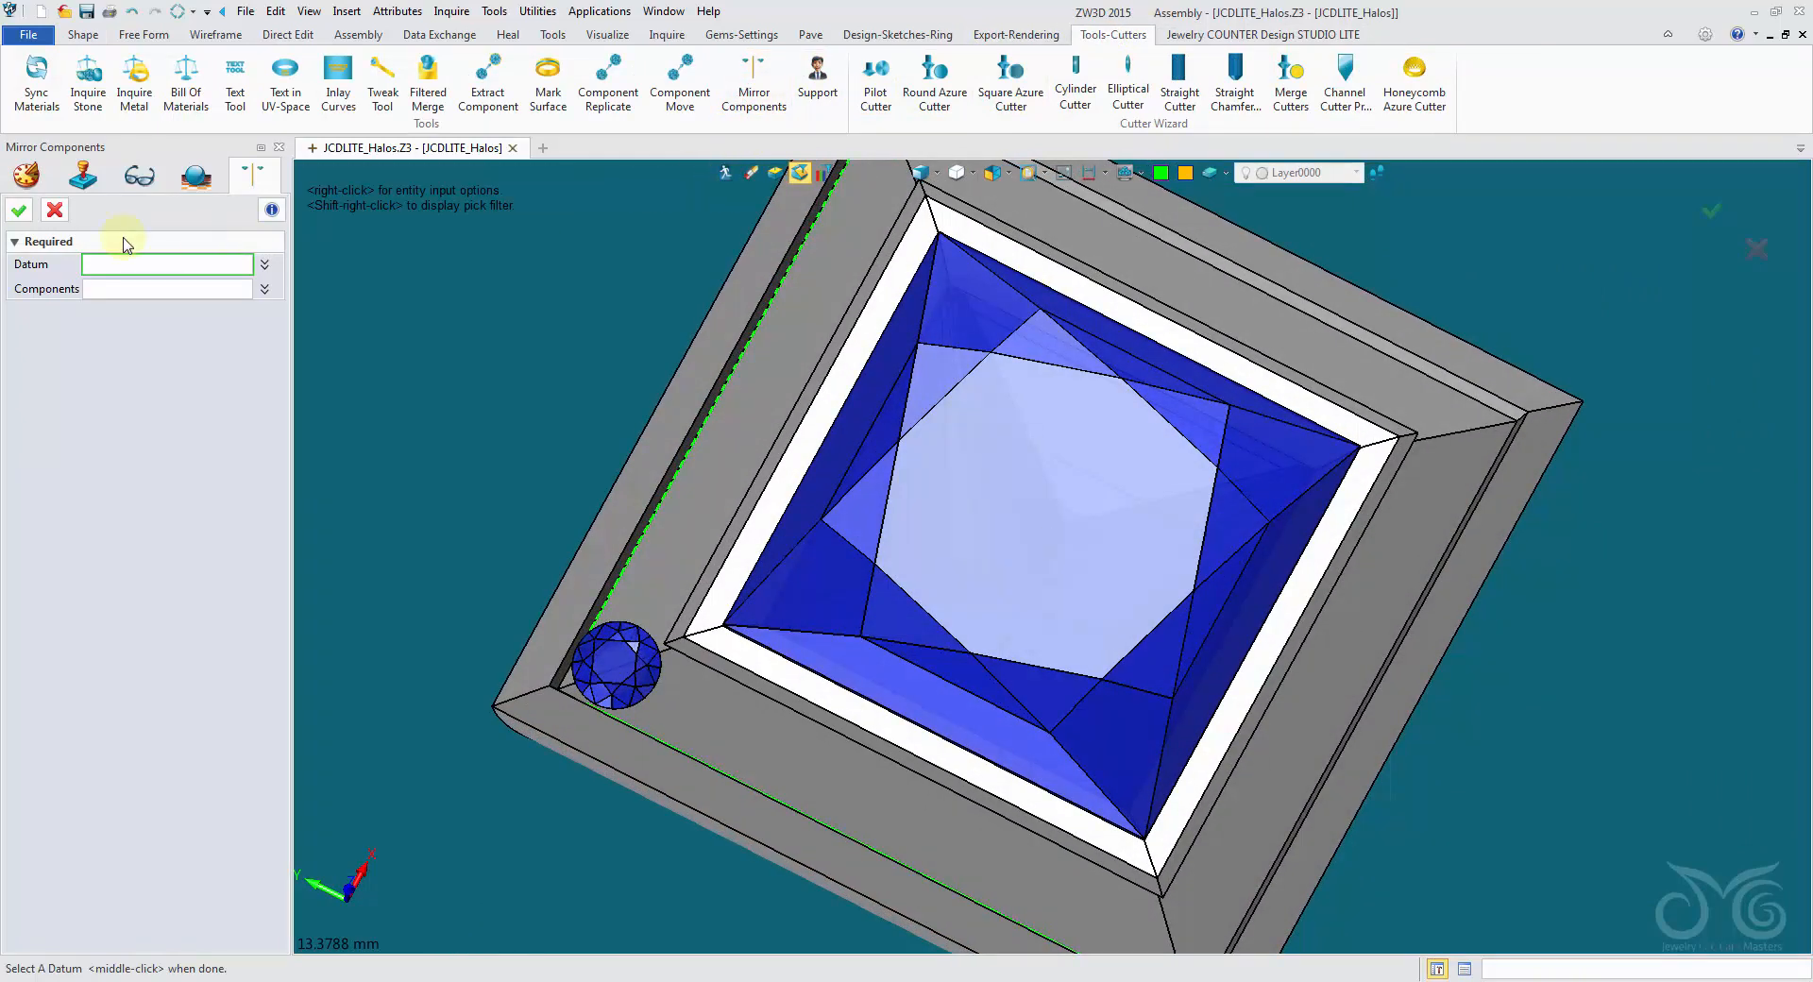
{"action": "left_click", "coordinate": [55, 209]}
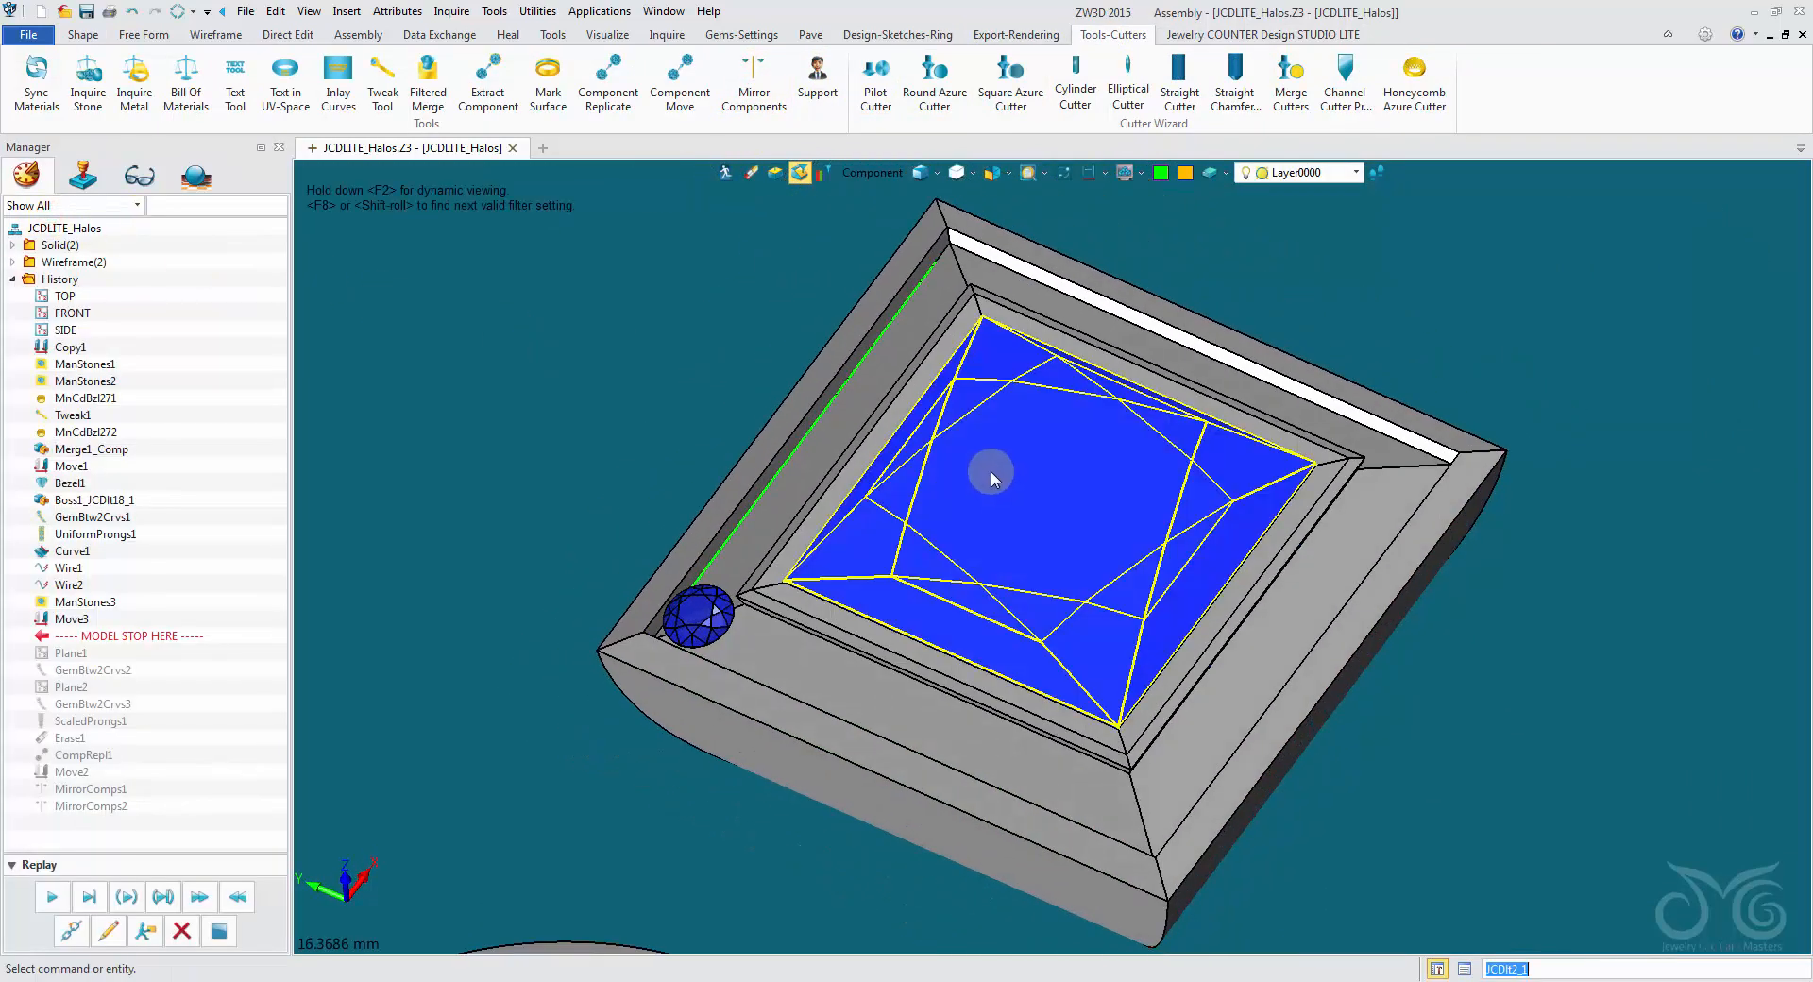
- Hide the blue princess gem to expose the datum plane at the halo's center
{"action": "right_click", "coordinate": [1007, 408]}
{"action": "left_click", "coordinate": [1057, 488]}
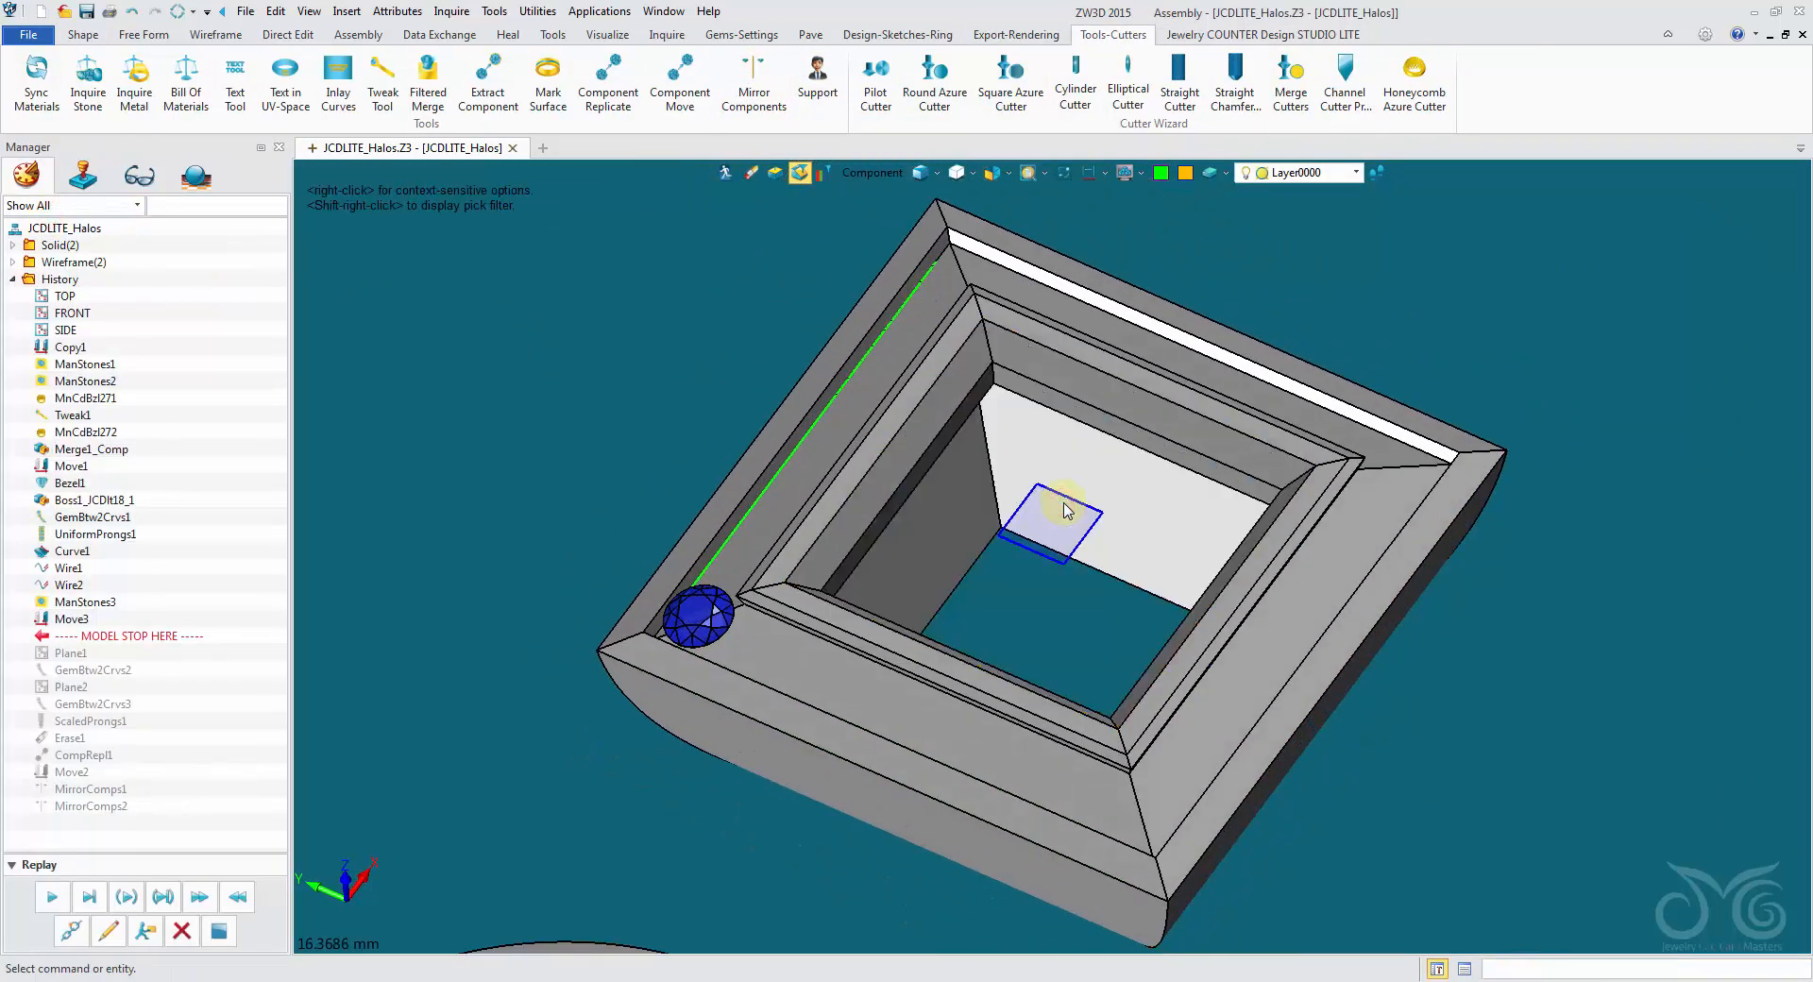
{"action": "right_click_drag", "start_coordinate": [1038, 557], "coordinate": [1007, 551]}
{"action": "scroll", "coordinate": [1007, 550], "scroll_direction": "down", "scroll_amount": 3}
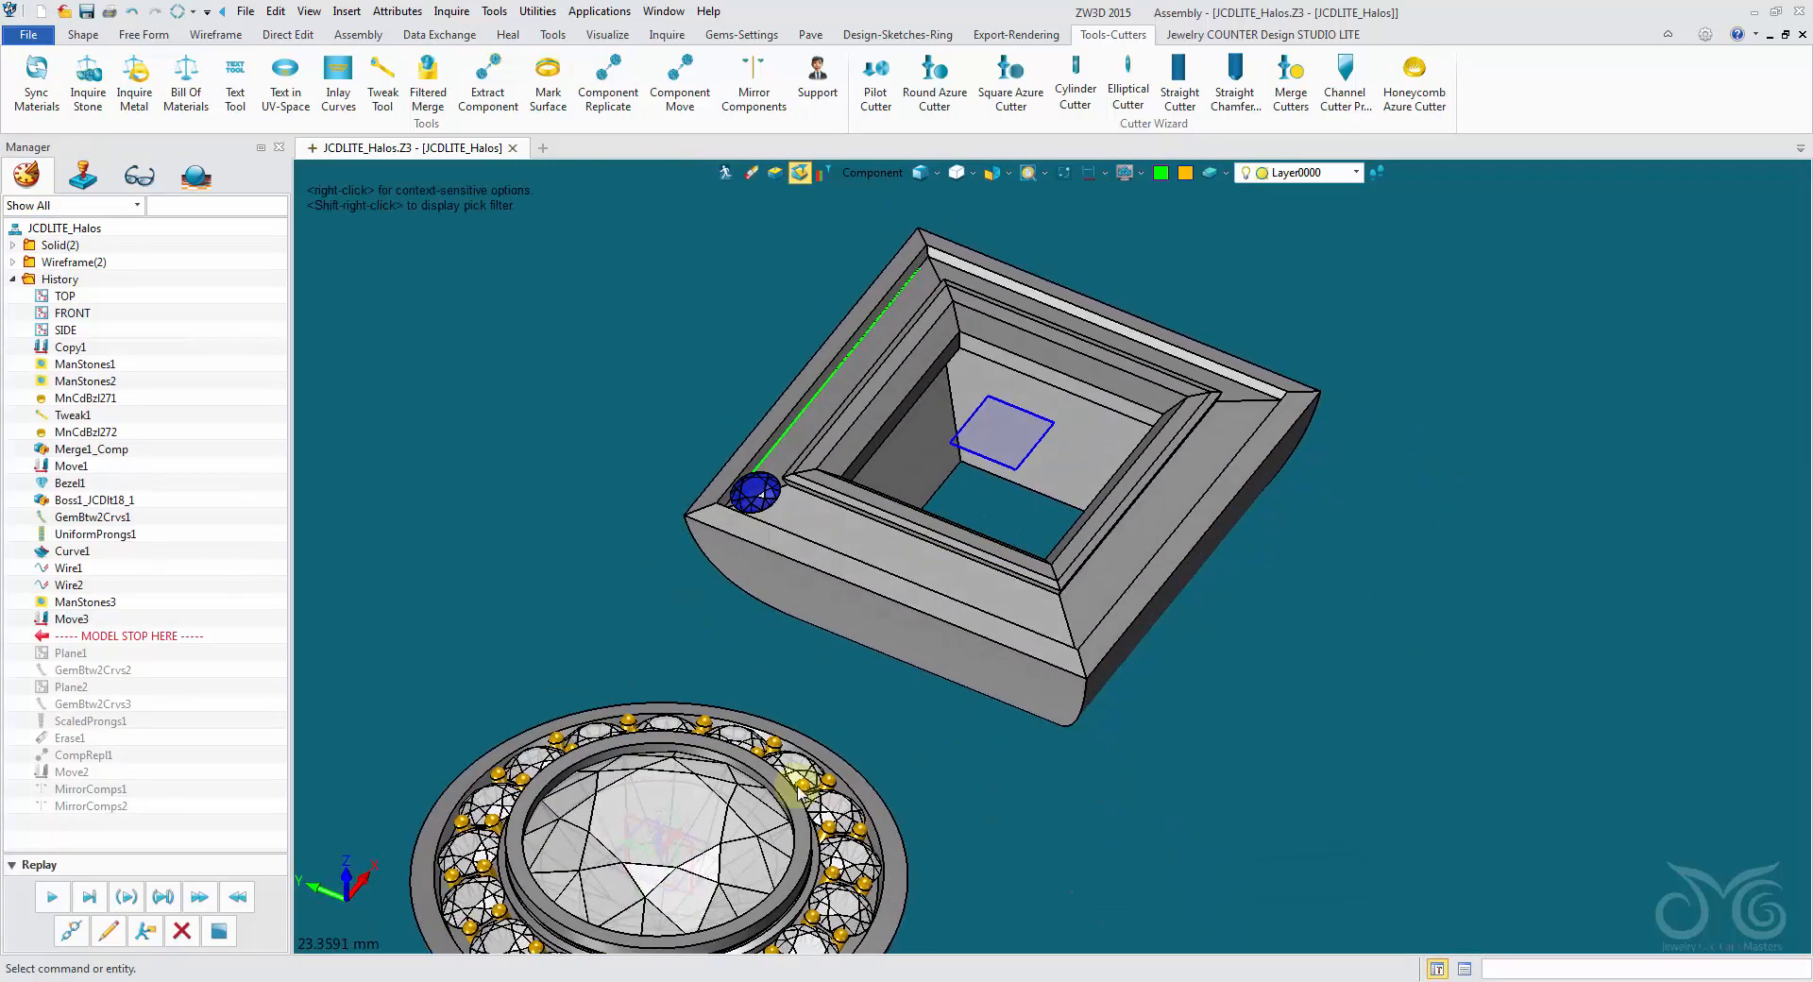
- Replay the history through Plane1 and Plane2, deleting the GemBtw2Crvs2 operation that lies between them
{"action": "scroll", "coordinate": [922, 473], "scroll_direction": "up", "scroll_amount": 2}
{"action": "right_click_drag", "start_coordinate": [972, 457], "coordinate": [919, 482]}
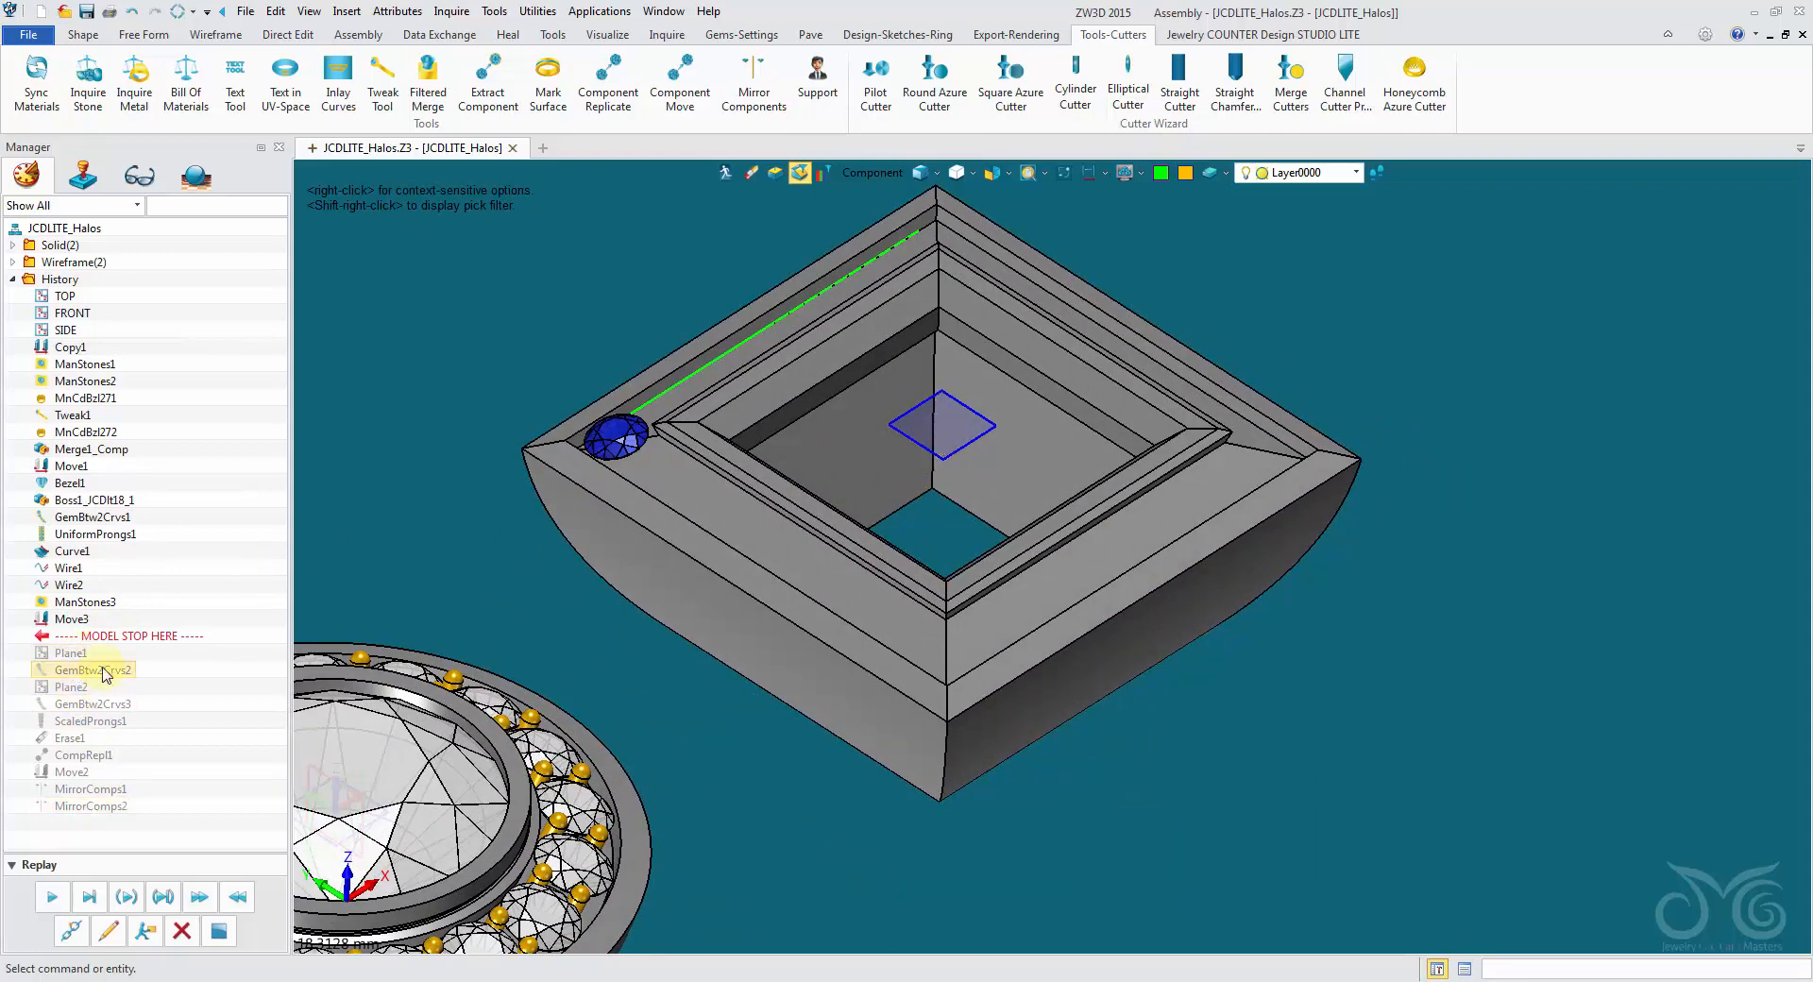
{"action": "left_click", "coordinate": [52, 896]}
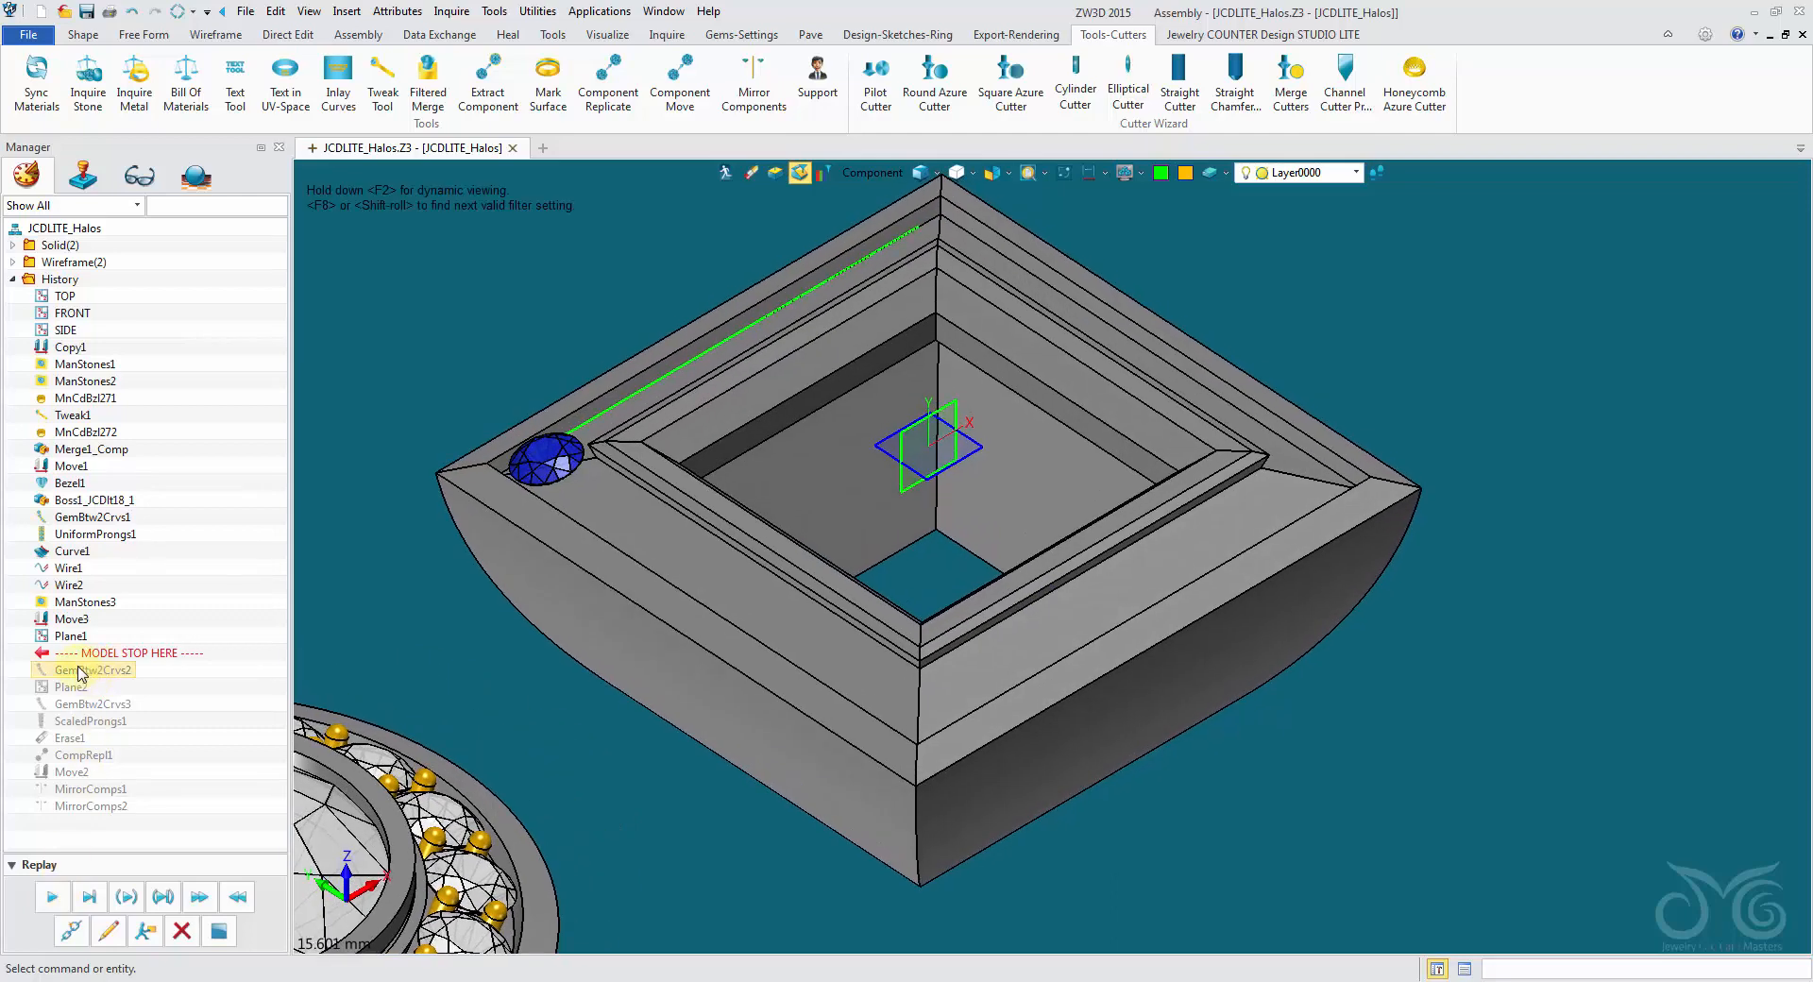
{"action": "left_click", "coordinate": [184, 932]}
{"action": "left_click", "coordinate": [52, 898]}
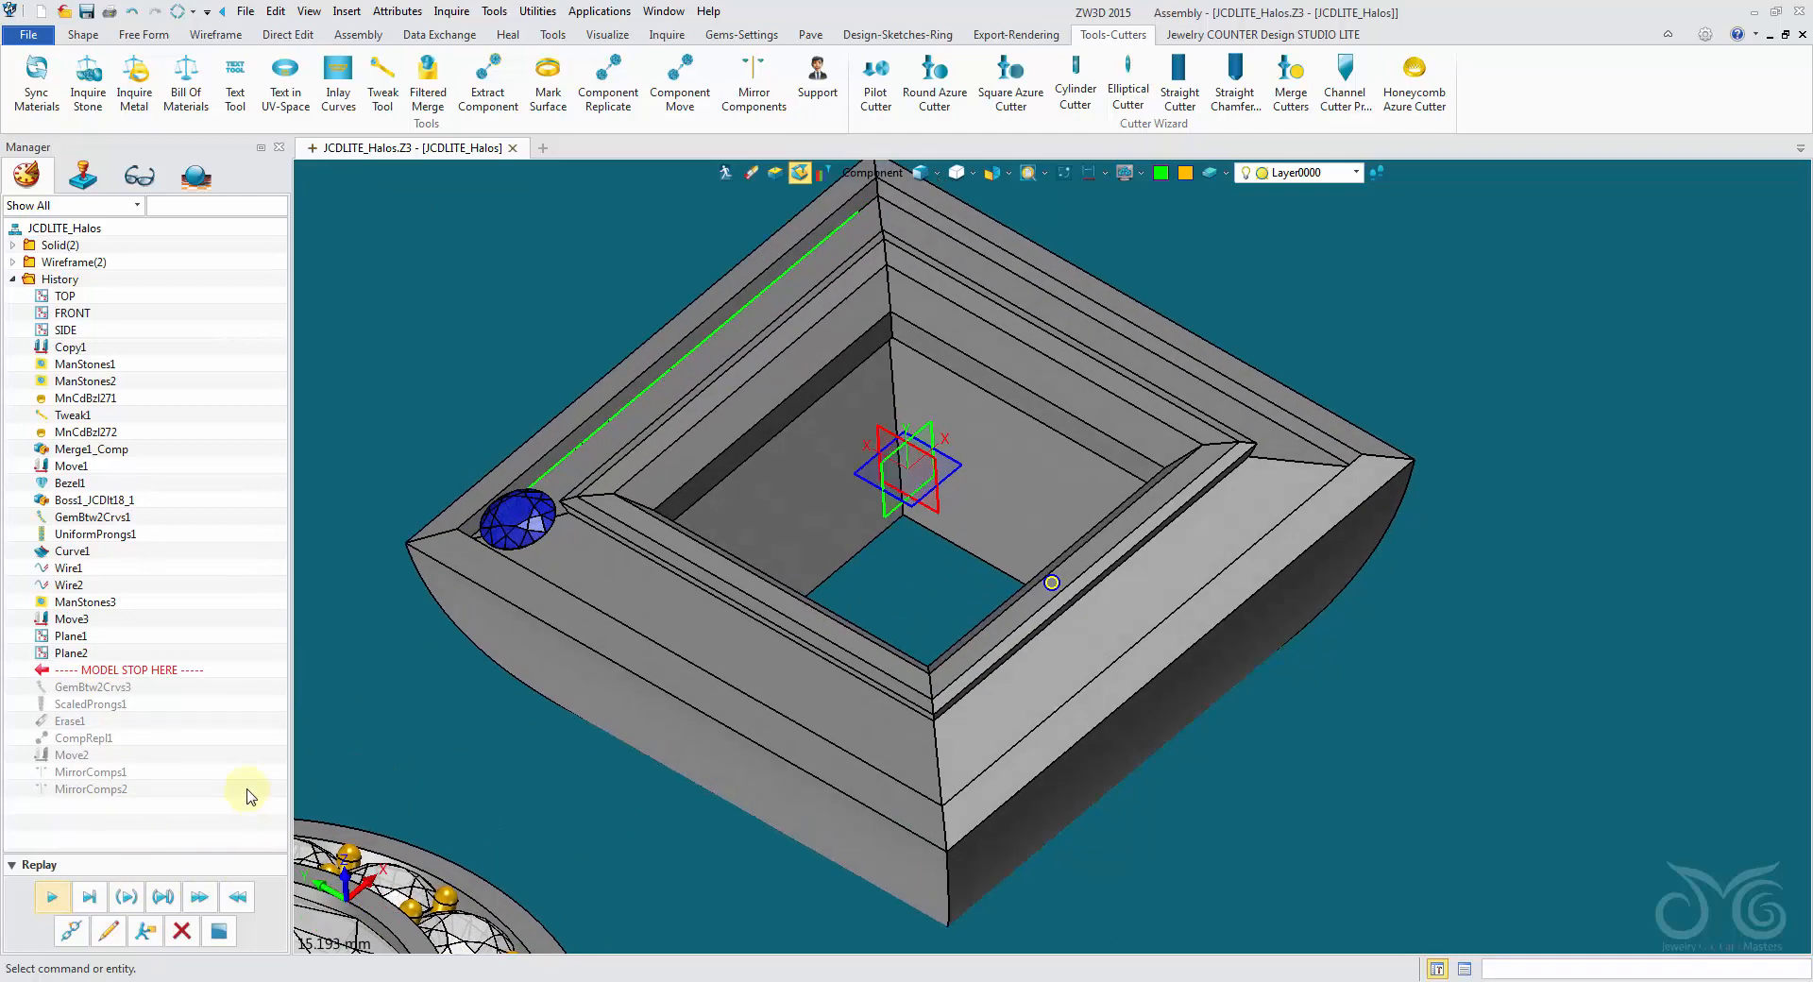
{"action": "middle_click_drag", "start_coordinate": [302, 756], "coordinate": [406, 567]}
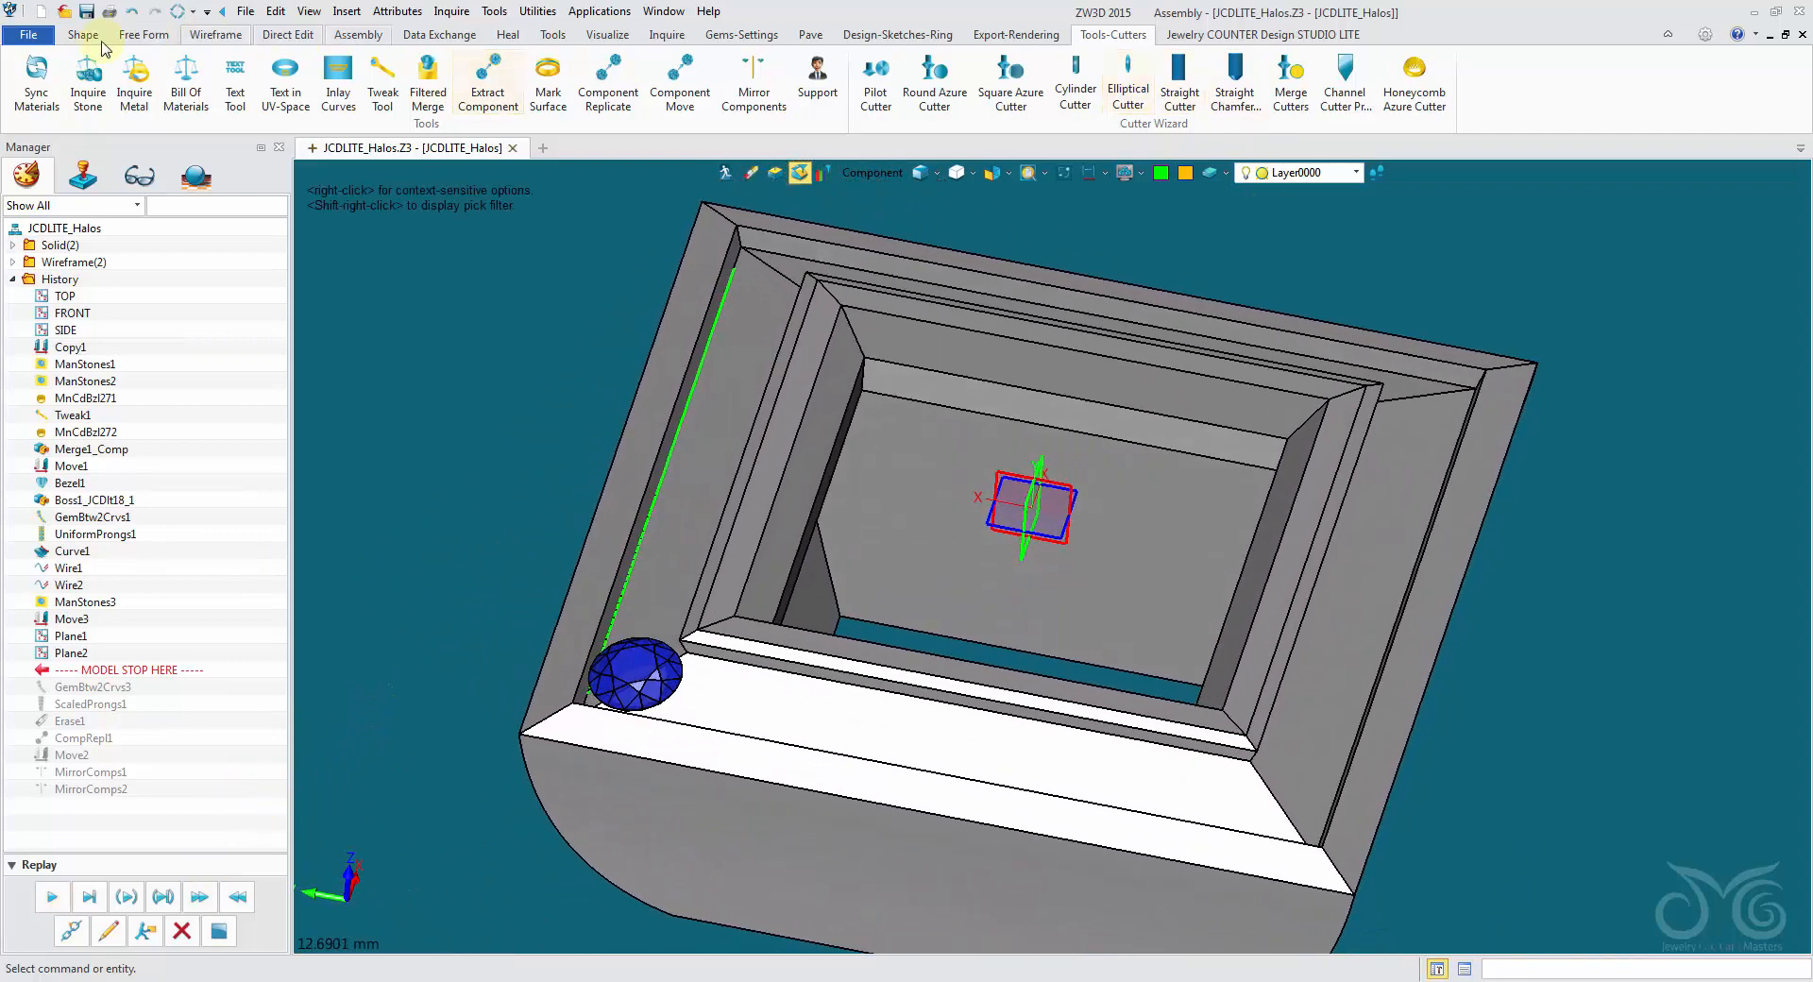
- Mirror a copy of the blue corner gem across Plane1 to the adjacent halo corner
{"action": "left_click", "coordinate": [83, 35]}
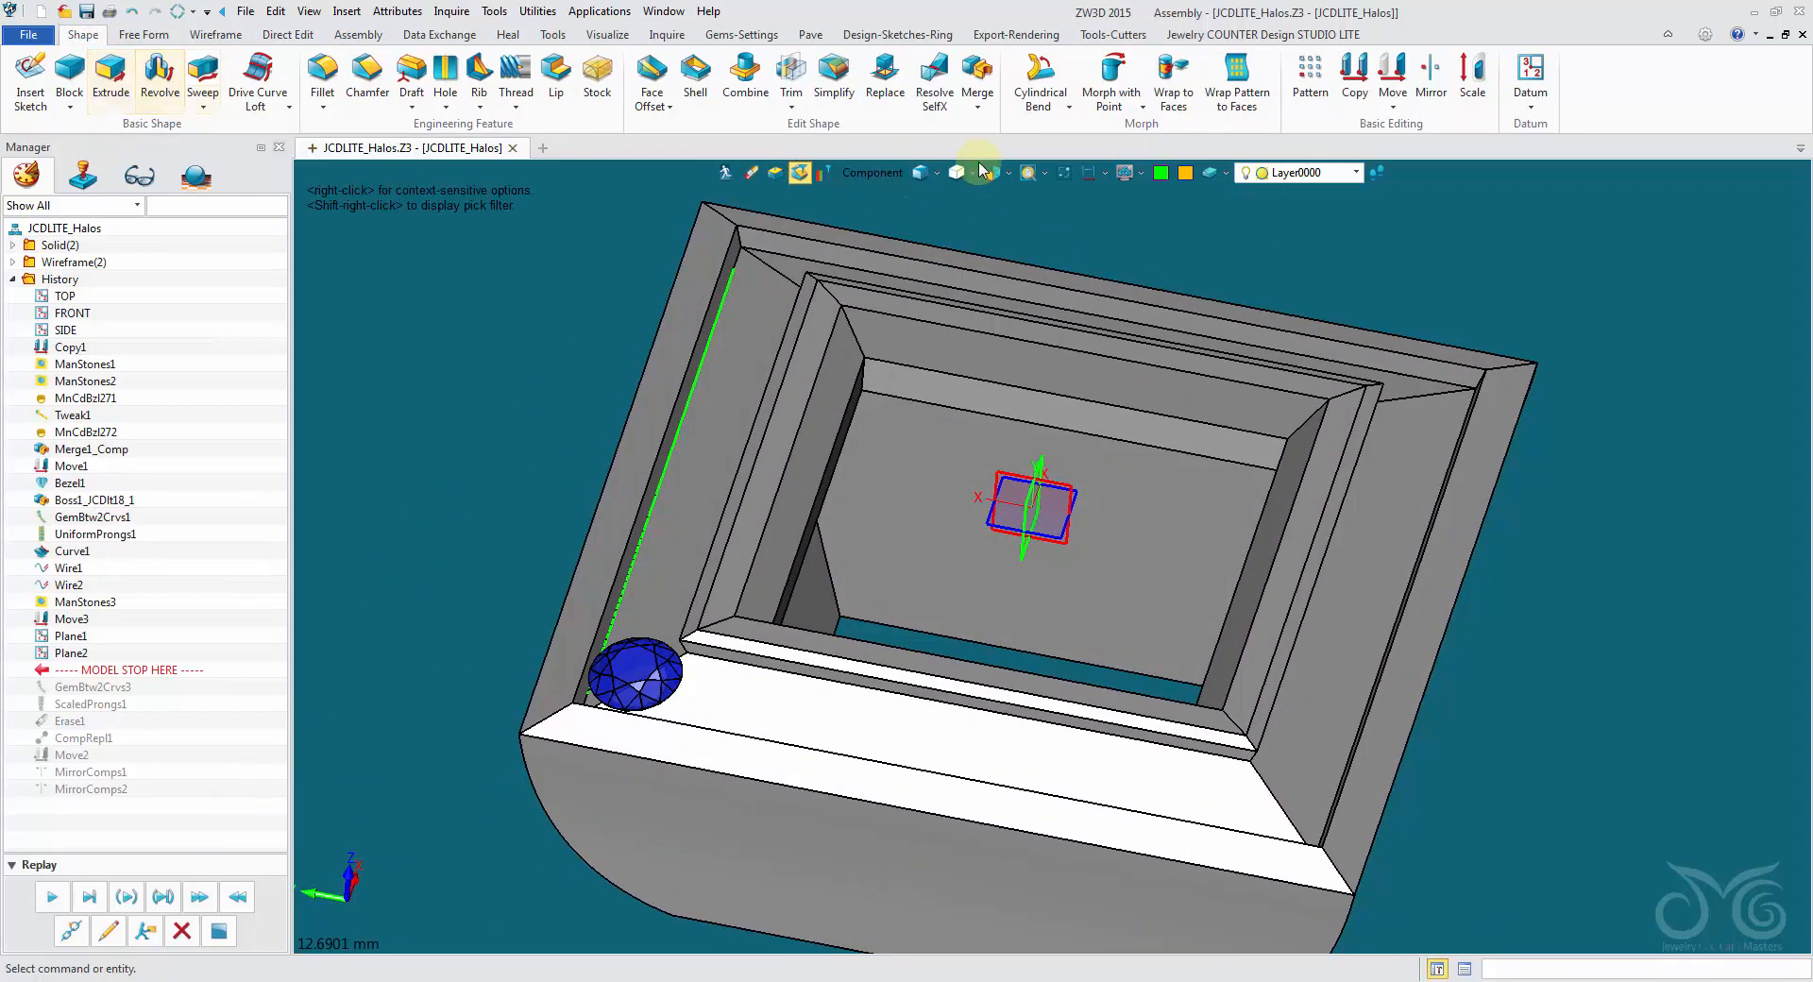
{"action": "left_click", "coordinate": [1430, 77]}
{"action": "right_click_drag", "start_coordinate": [1265, 283], "coordinate": [1138, 298]}
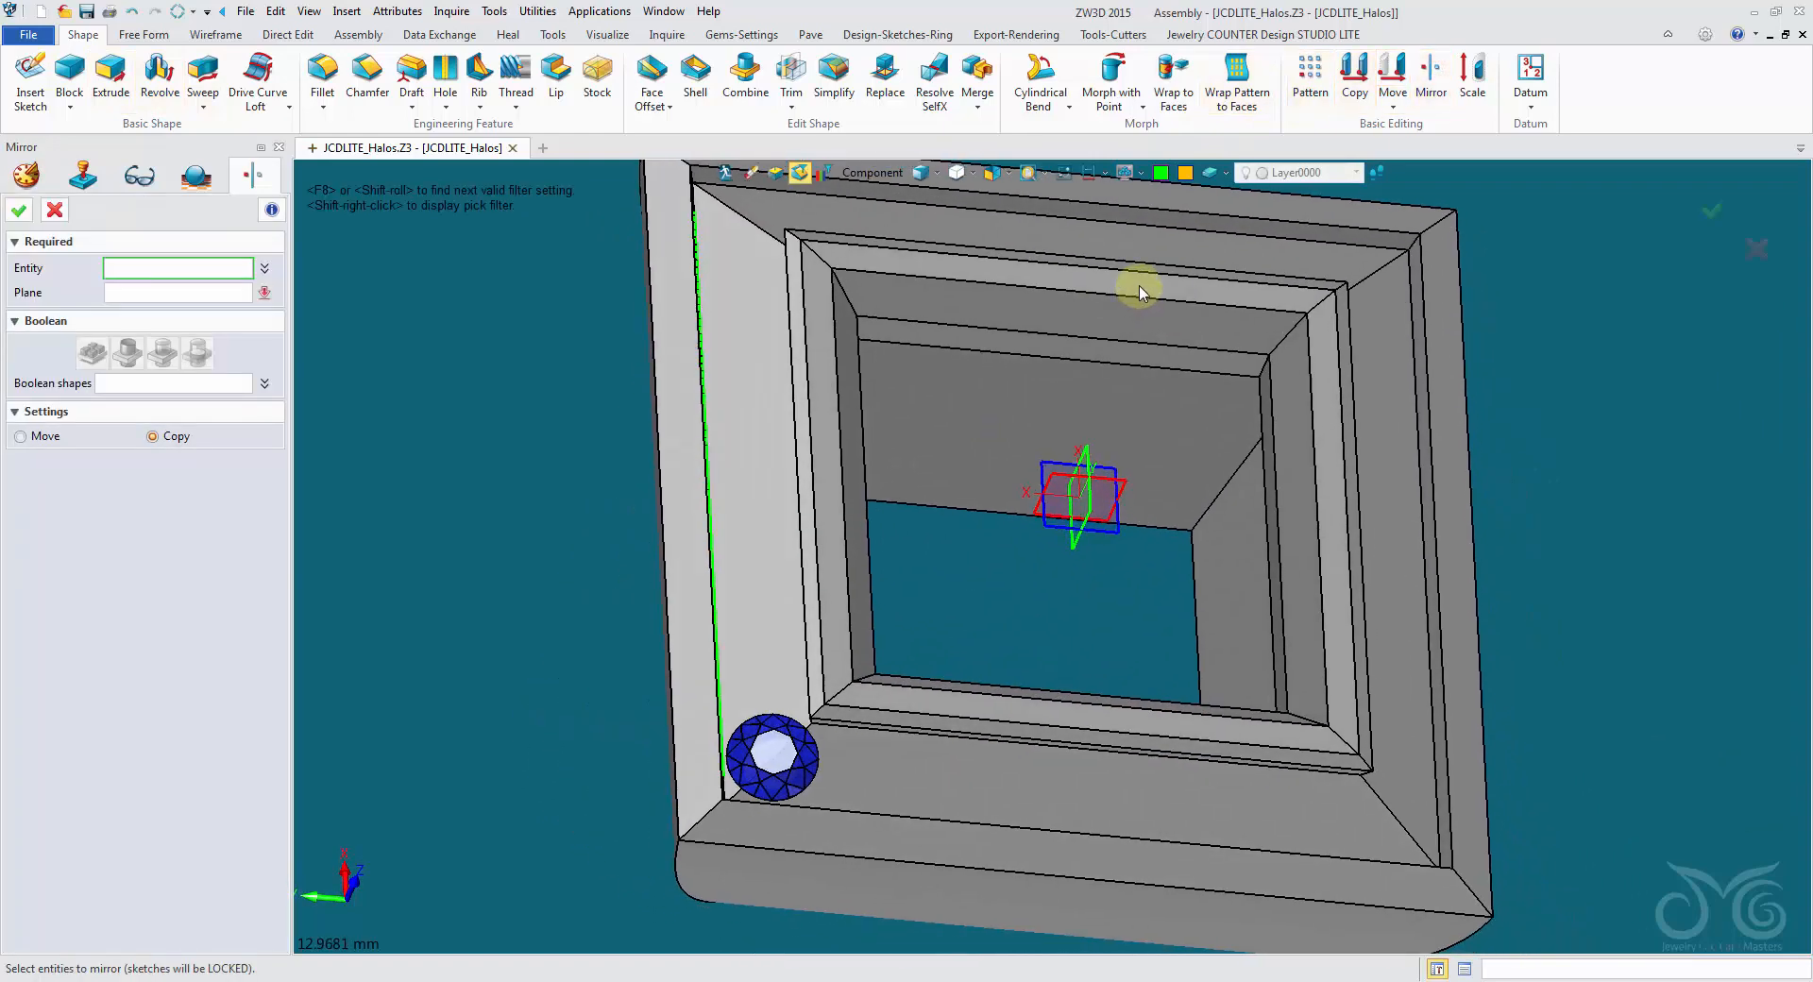
{"action": "mouse_move", "coordinate": [938, 208]}
{"action": "right_mouse_down"}
{"action": "mouse_move", "coordinate": [988, 420]}
{"action": "mouse_move", "coordinate": [770, 794]}
{"action": "mouse_move", "coordinate": [751, 746]}
{"action": "right_mouse_up"}
{"action": "left_click", "coordinate": [770, 794]}
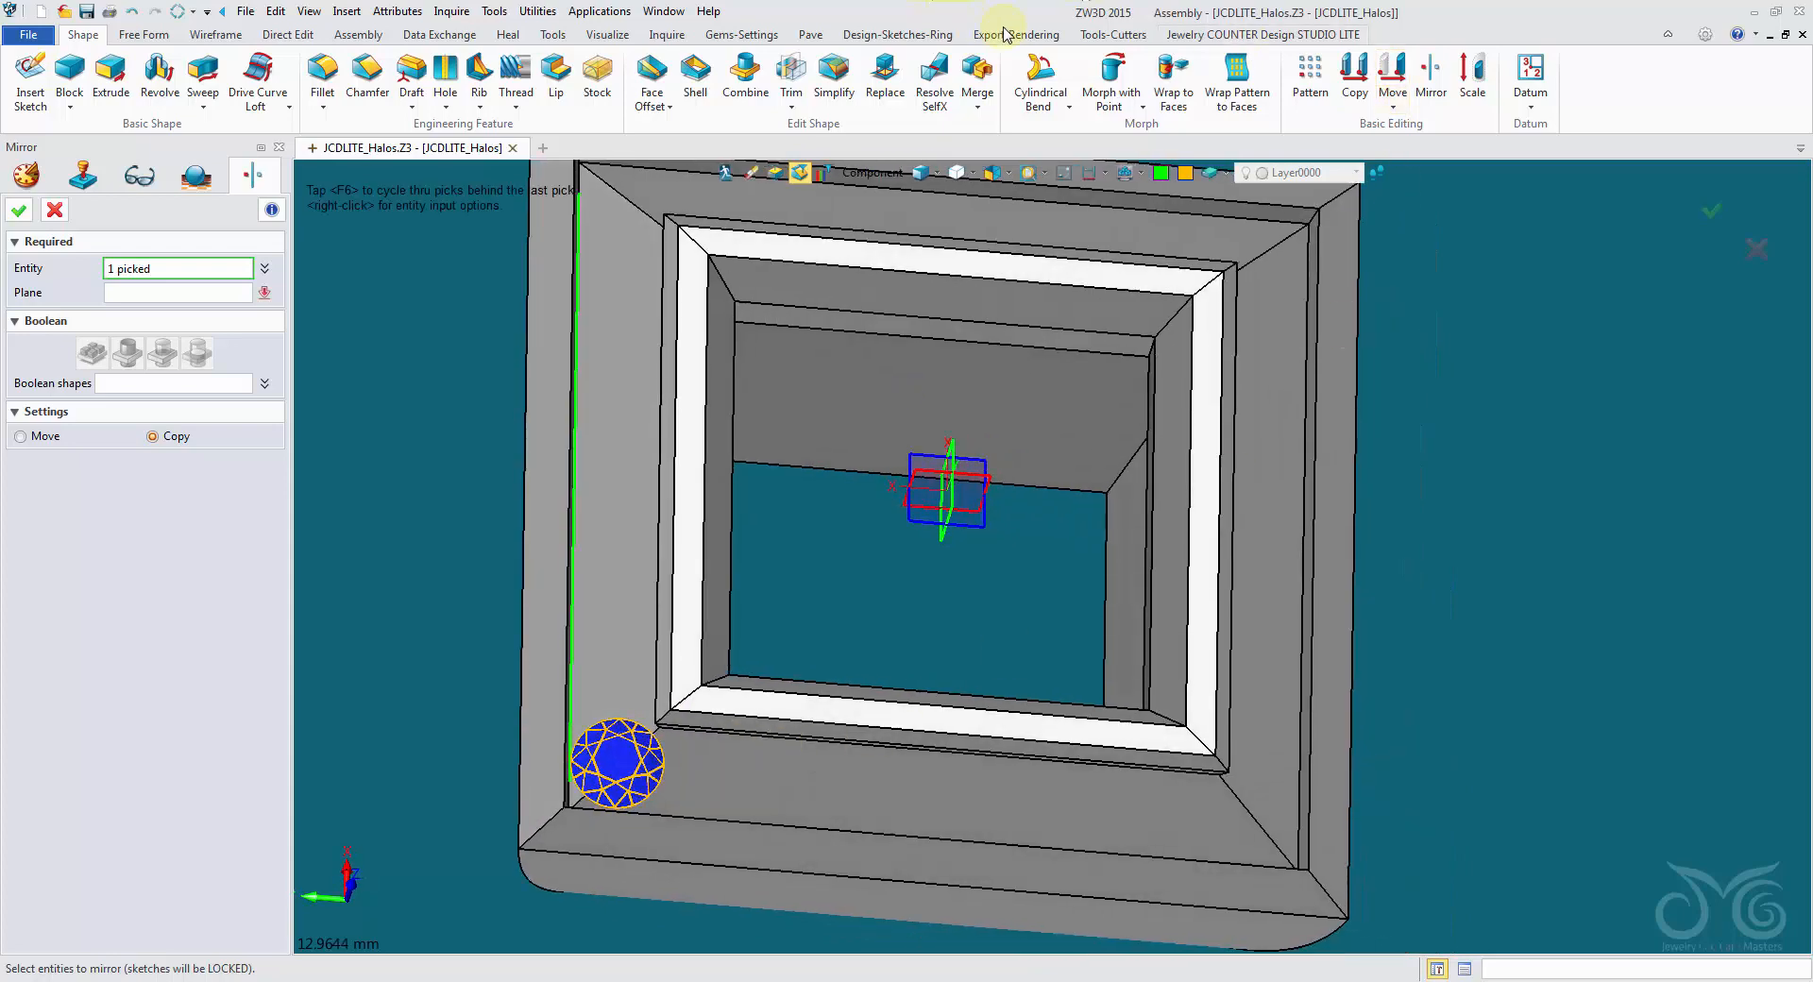
{"action": "left_click", "coordinate": [157, 298]}
{"action": "right_click_drag", "start_coordinate": [897, 652], "coordinate": [800, 606]}
{"action": "left_click", "coordinate": [848, 501]}
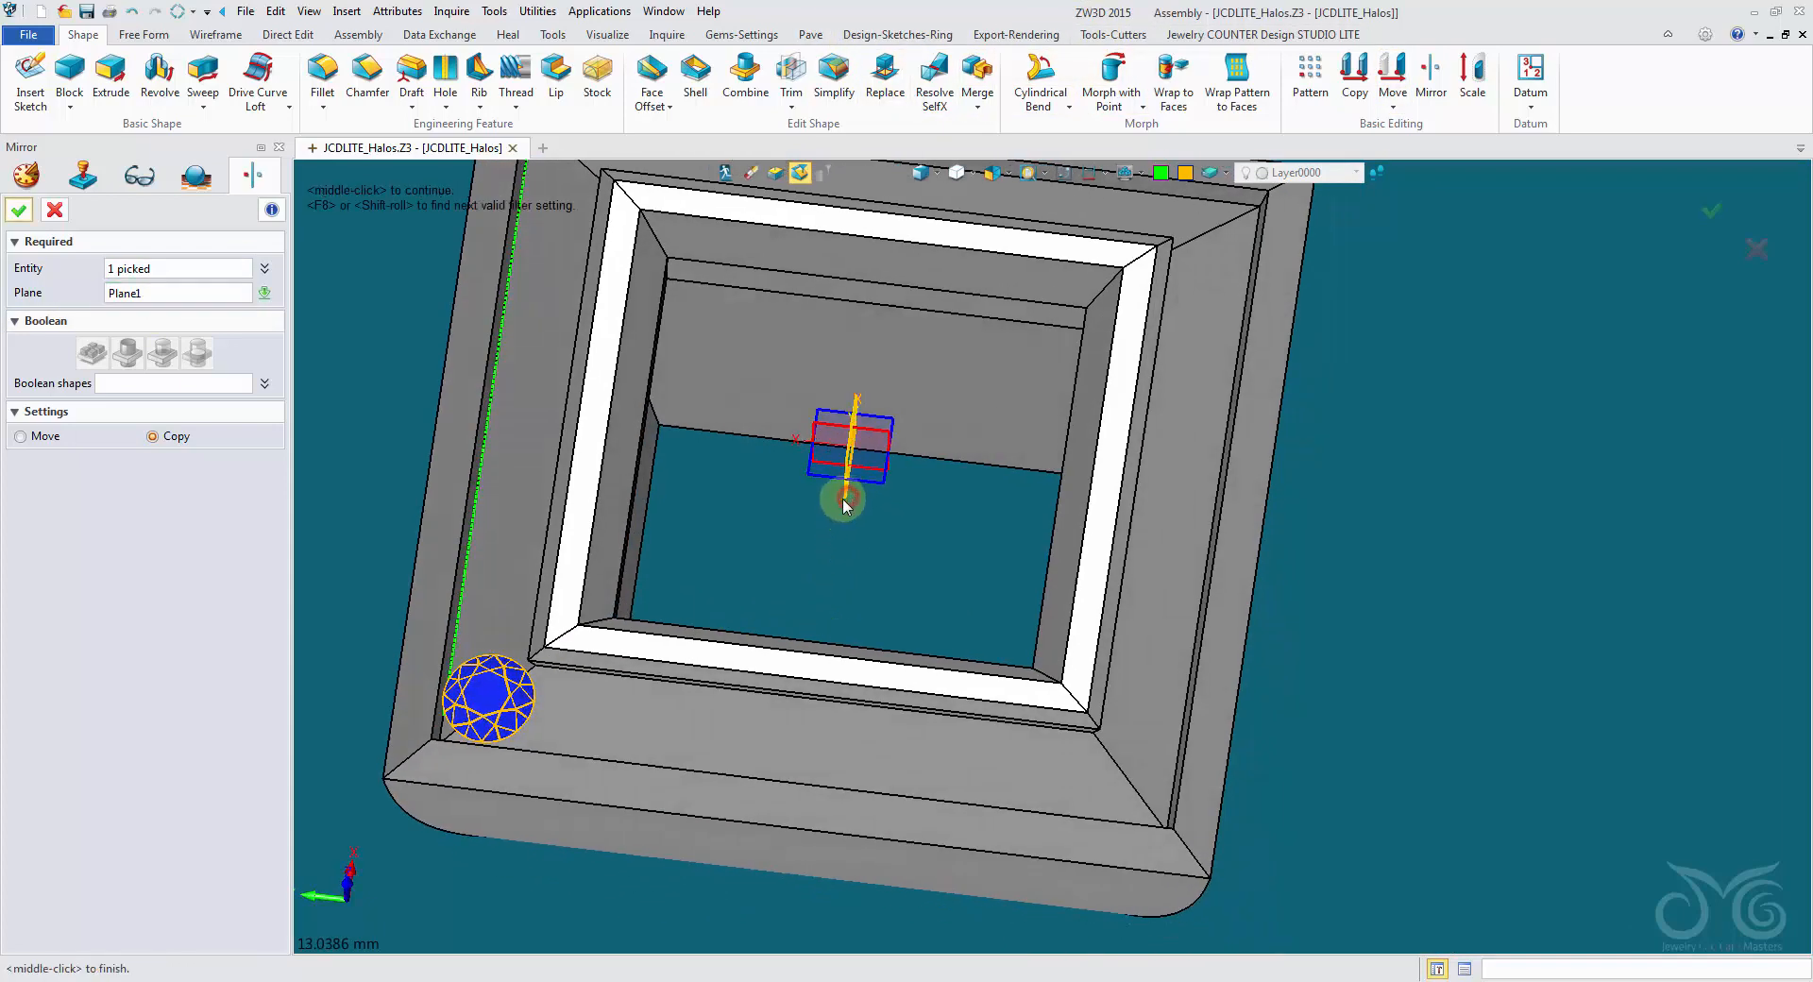
{"action": "right_click_drag", "start_coordinate": [841, 507], "coordinate": [718, 472]}
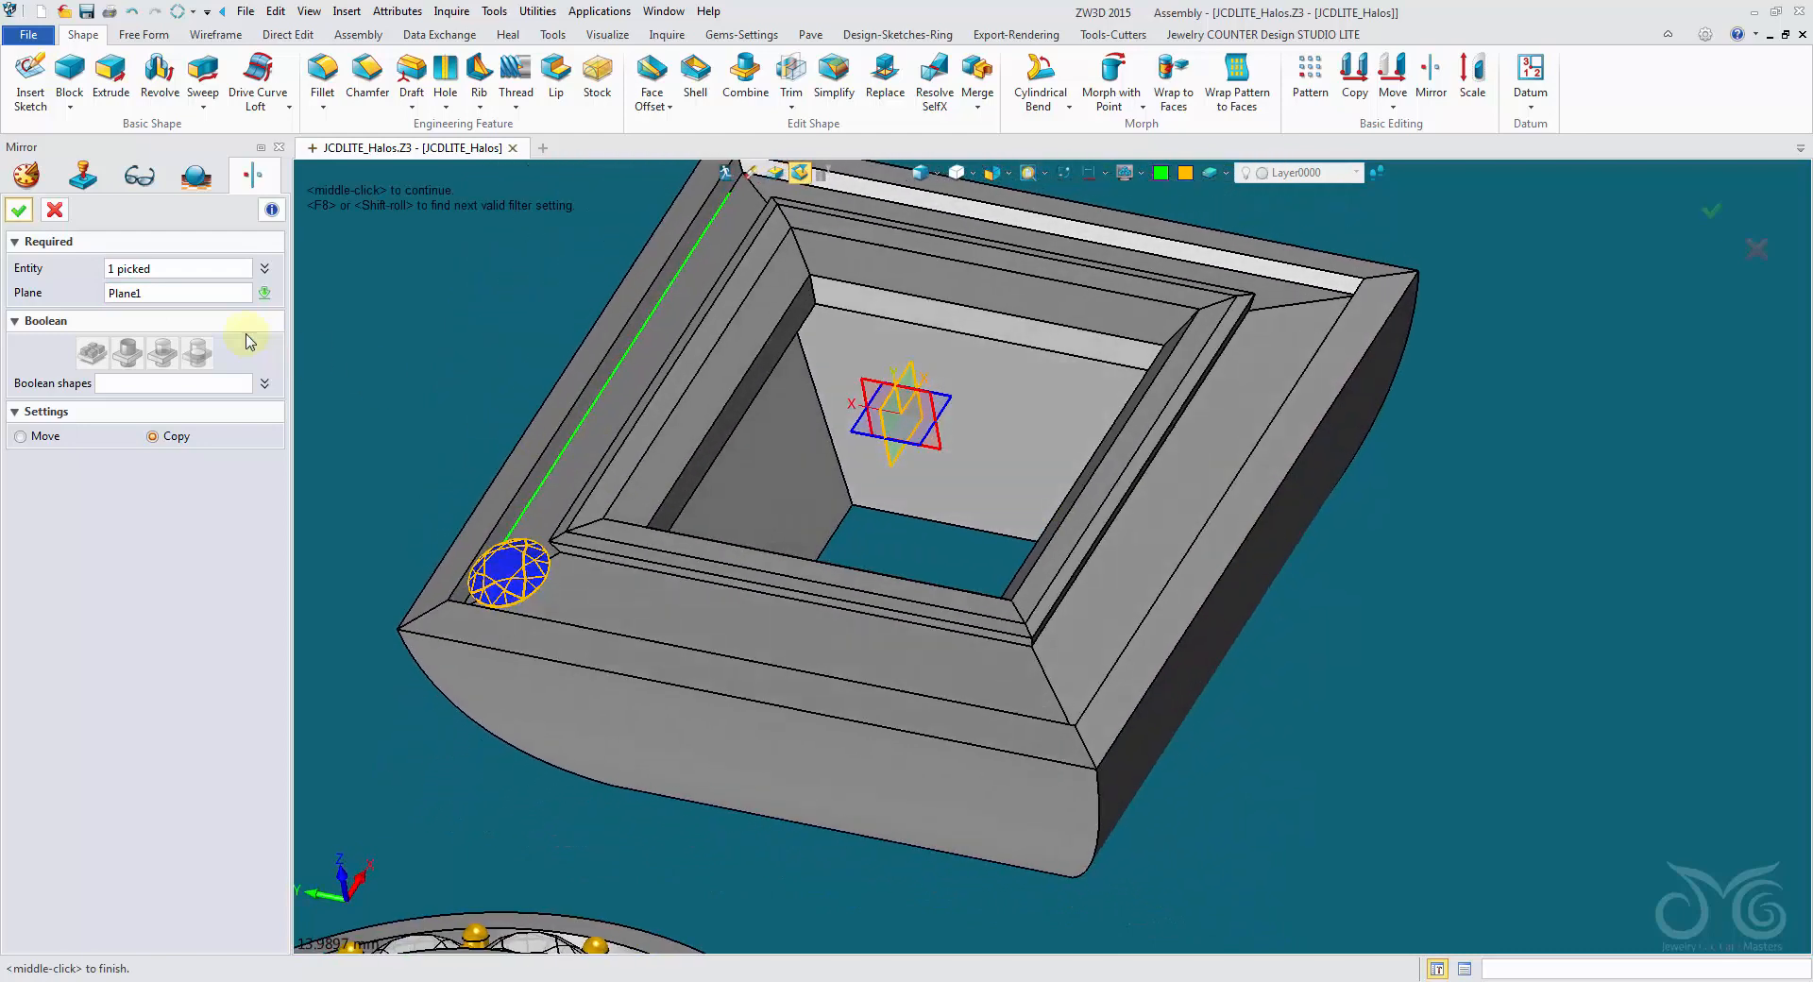
{"action": "left_click", "coordinate": [21, 210]}
- Mirror copies of both blue corner gems across Plane2 to fill the two remaining halo corners
{"action": "middle_click", "coordinate": [389, 287]}
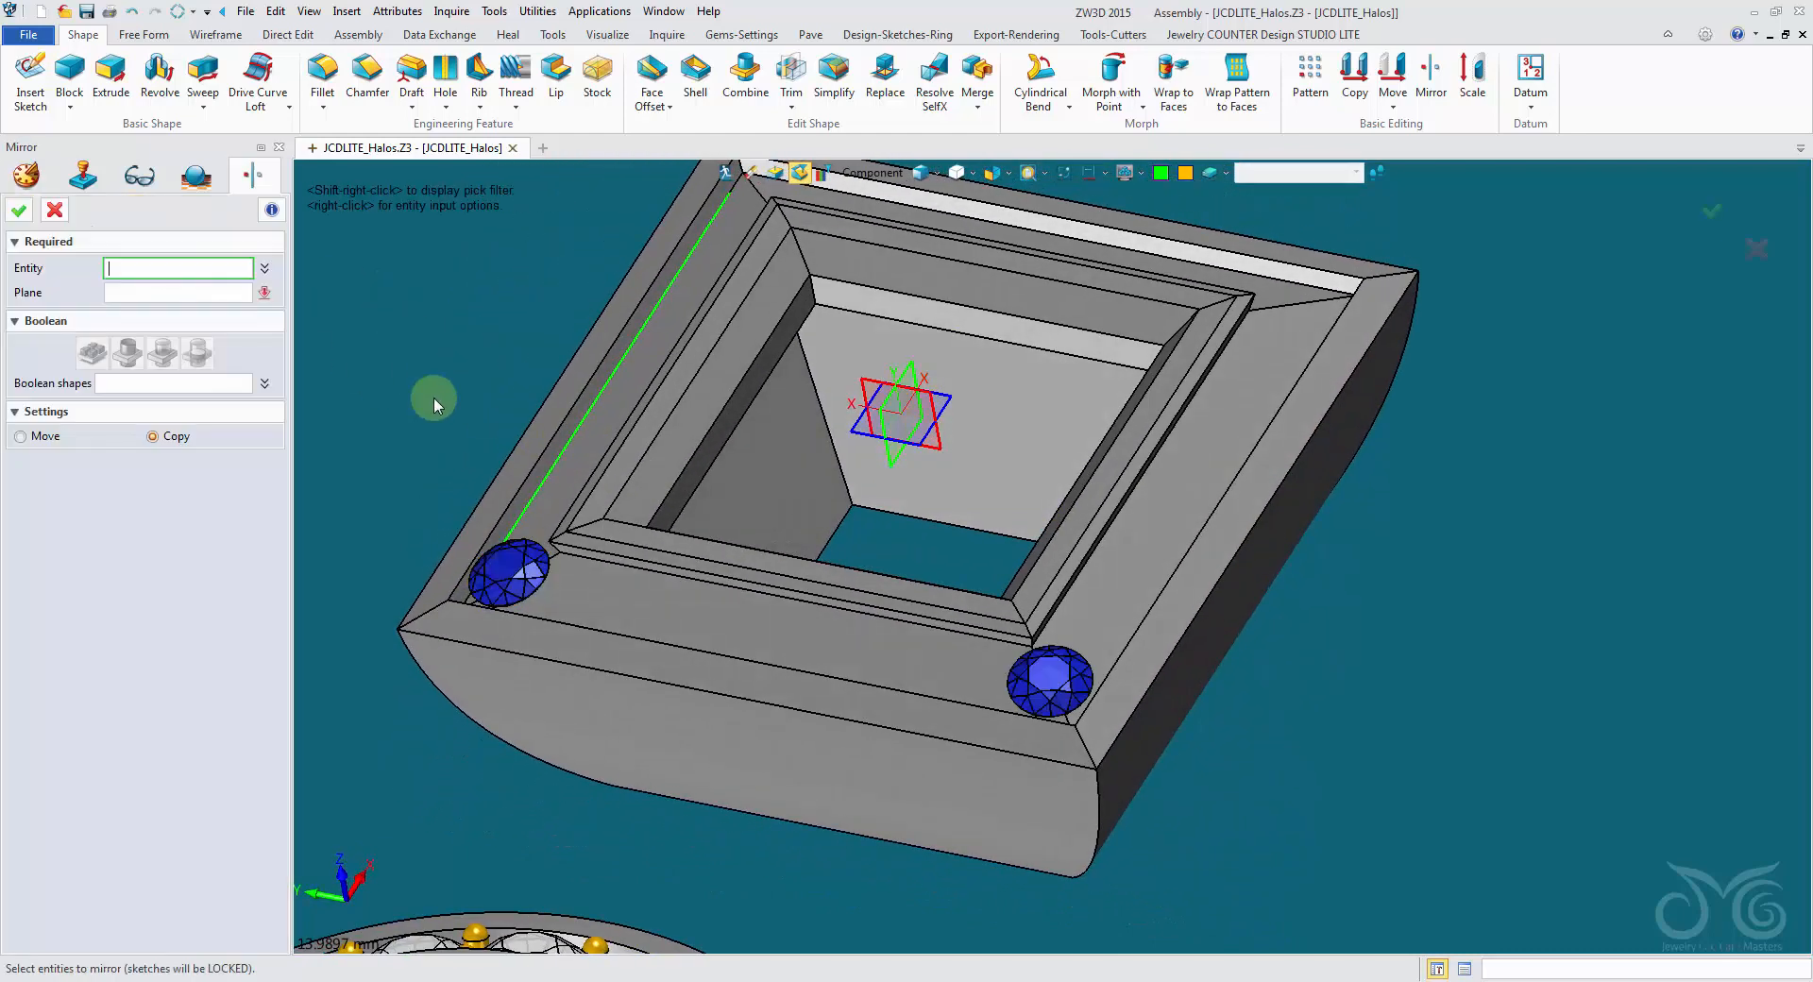
{"action": "left_click", "coordinate": [1038, 699]}
{"action": "middle_click", "coordinate": [855, 513]}
{"action": "left_click", "coordinate": [864, 385]}
{"action": "middle_click", "coordinate": [449, 295]}
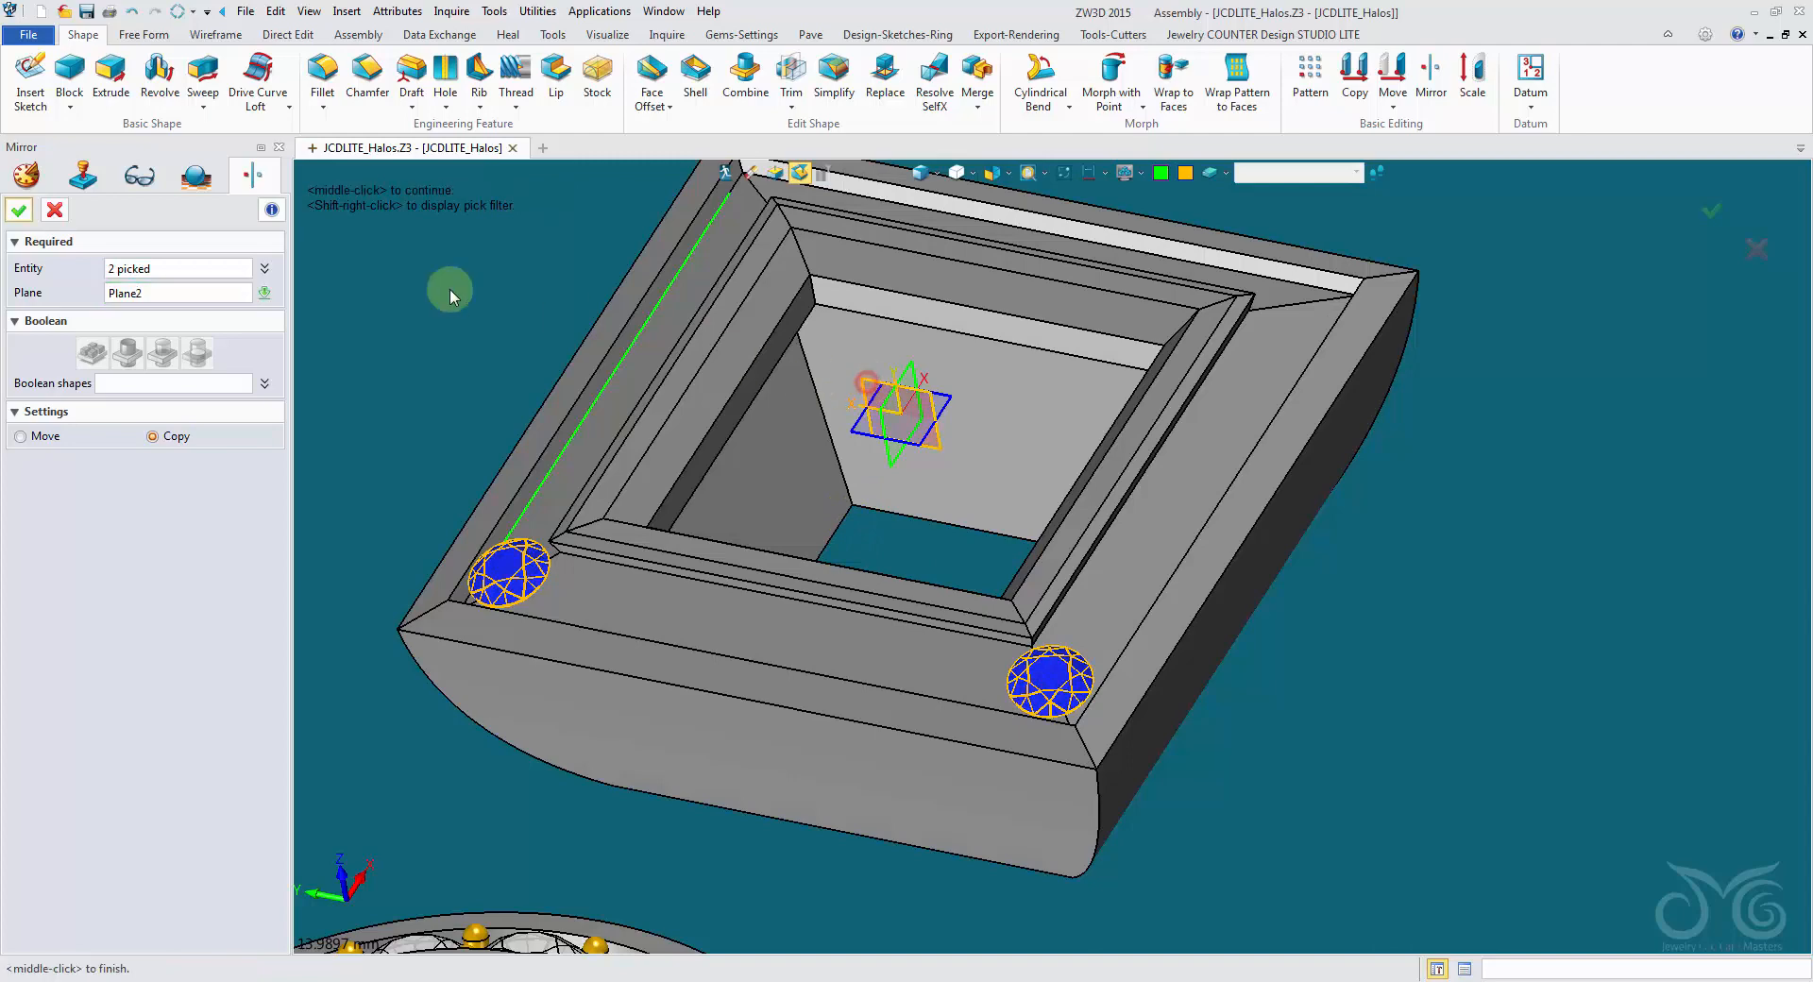
{"action": "right_click_drag", "start_coordinate": [449, 295], "coordinate": [515, 520]}
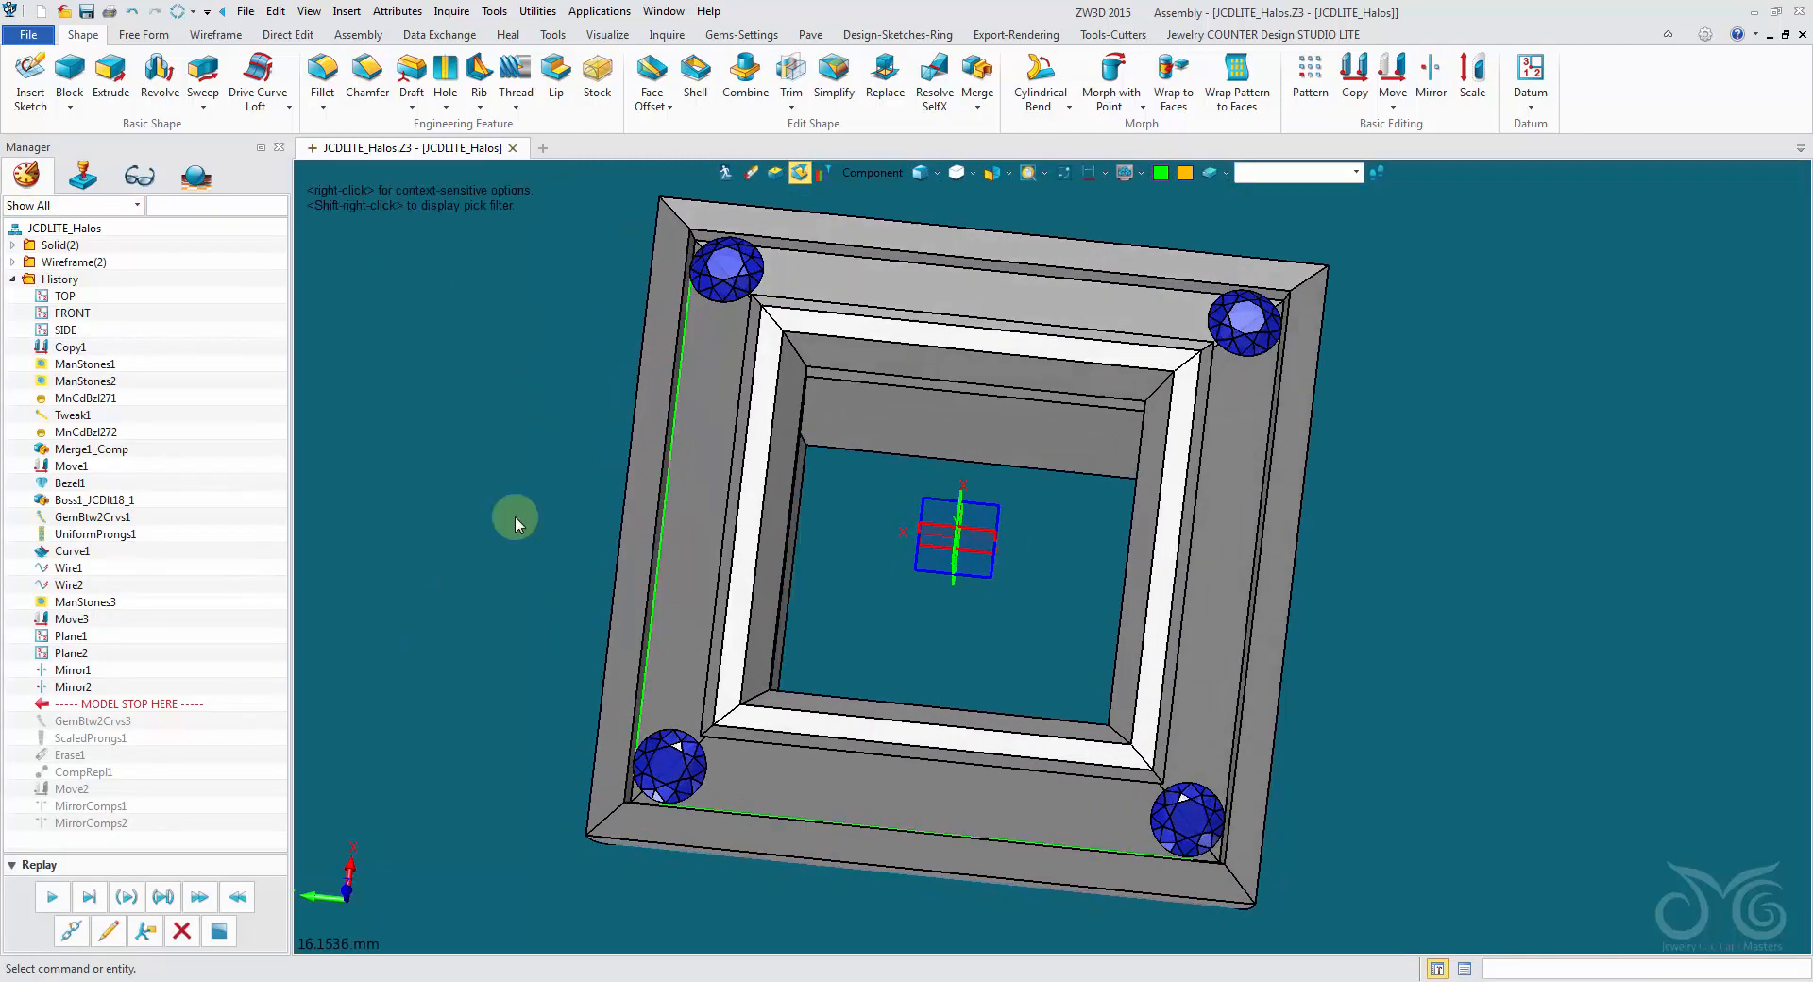
- Replay GemBtw2Crvs3 and start a Gem btw. 2 Curves array with Diamond-Blue as its gemstone
{"action": "left_click", "coordinate": [53, 899]}
{"action": "right_click_drag", "start_coordinate": [365, 858], "coordinate": [506, 360]}
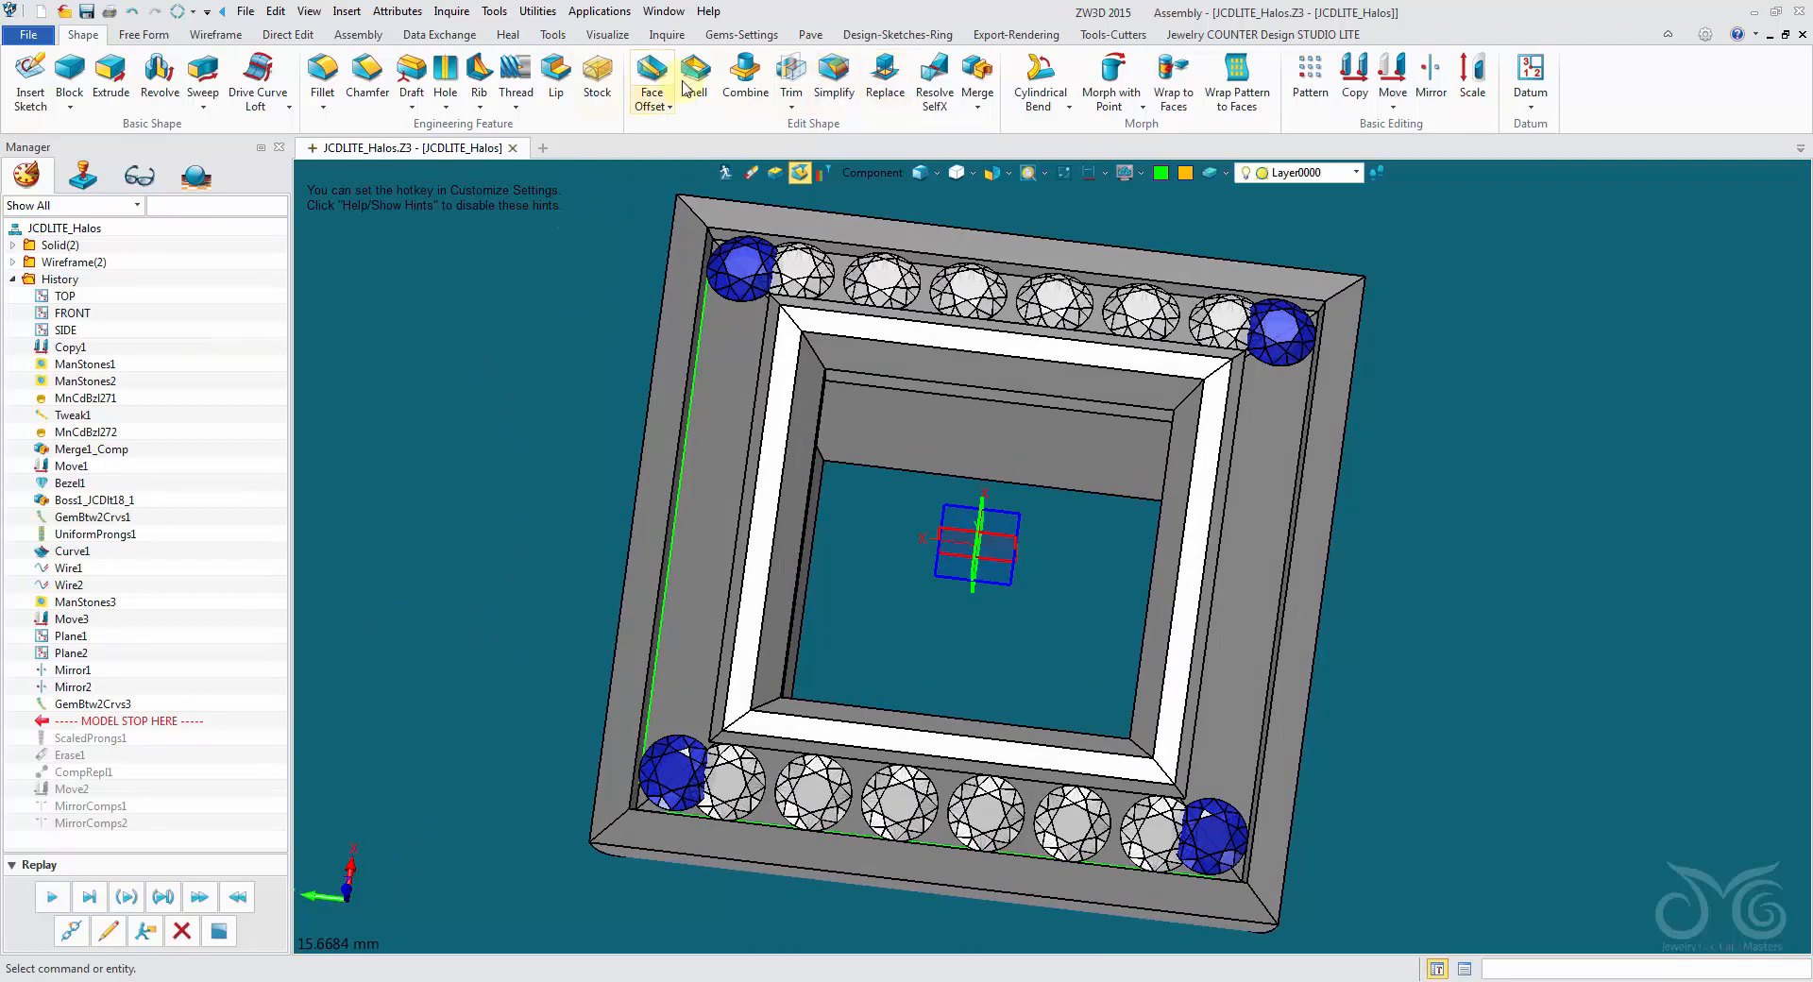
{"action": "left_click", "coordinate": [804, 35]}
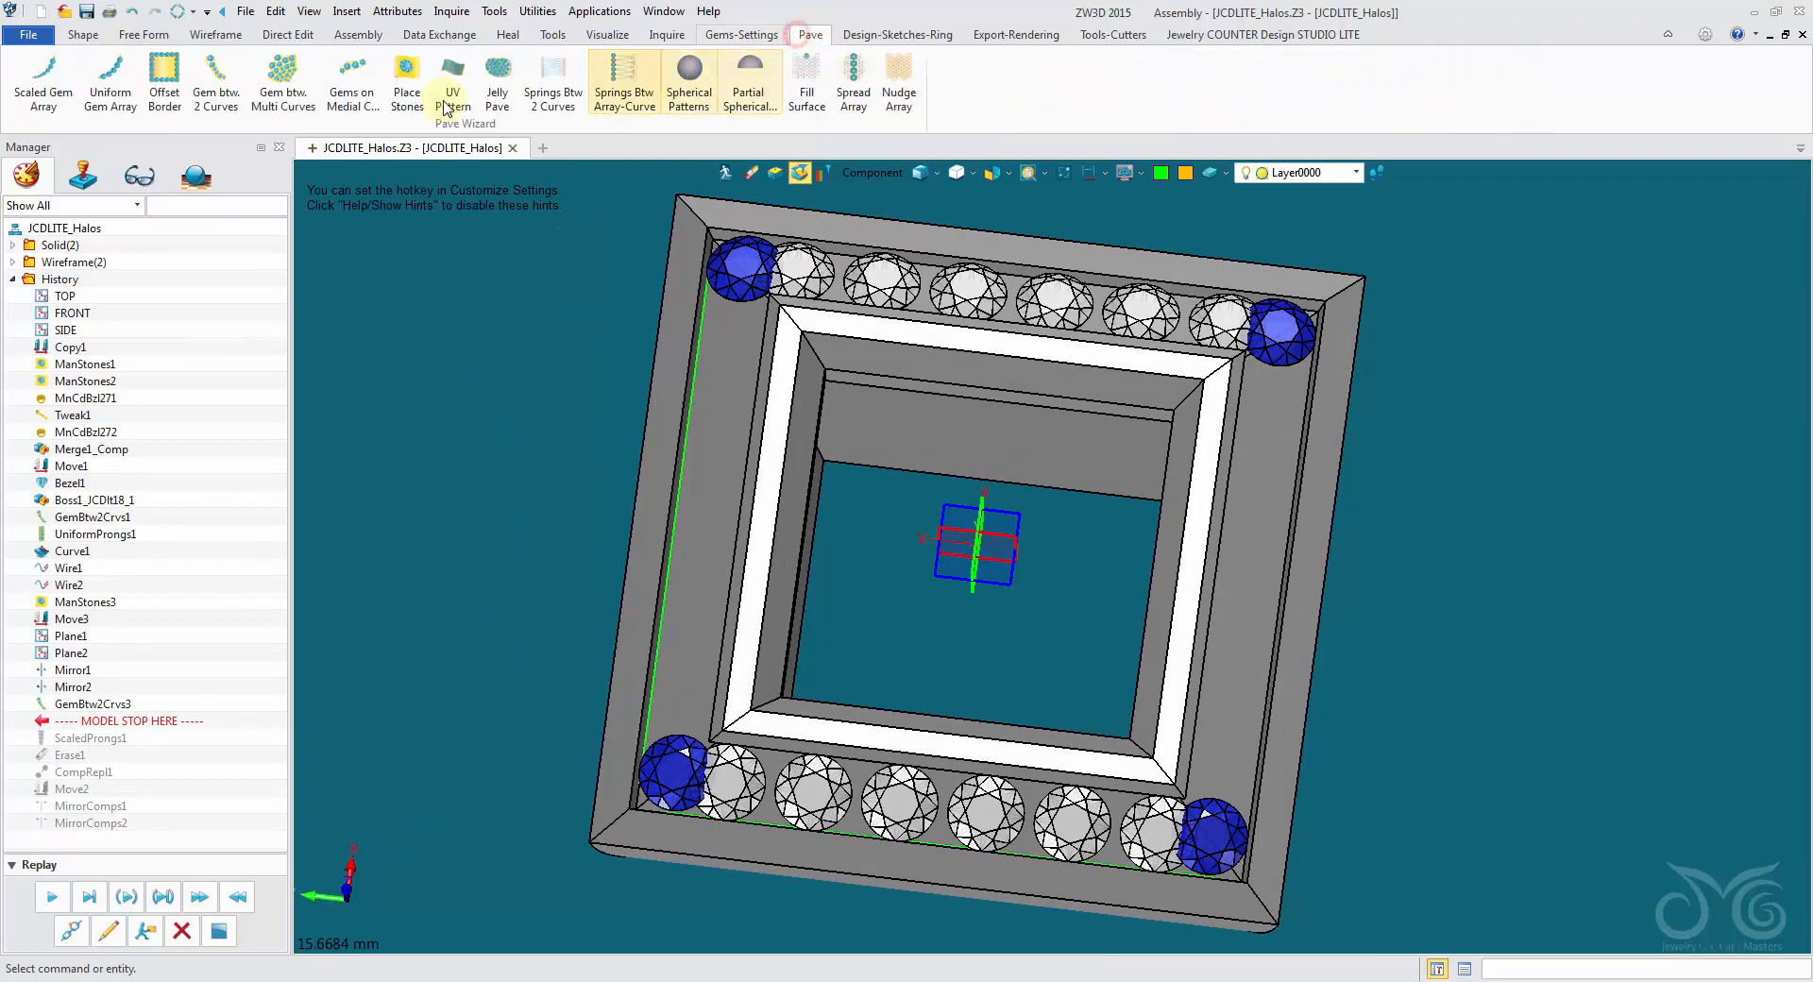
{"action": "left_click", "coordinate": [219, 94]}
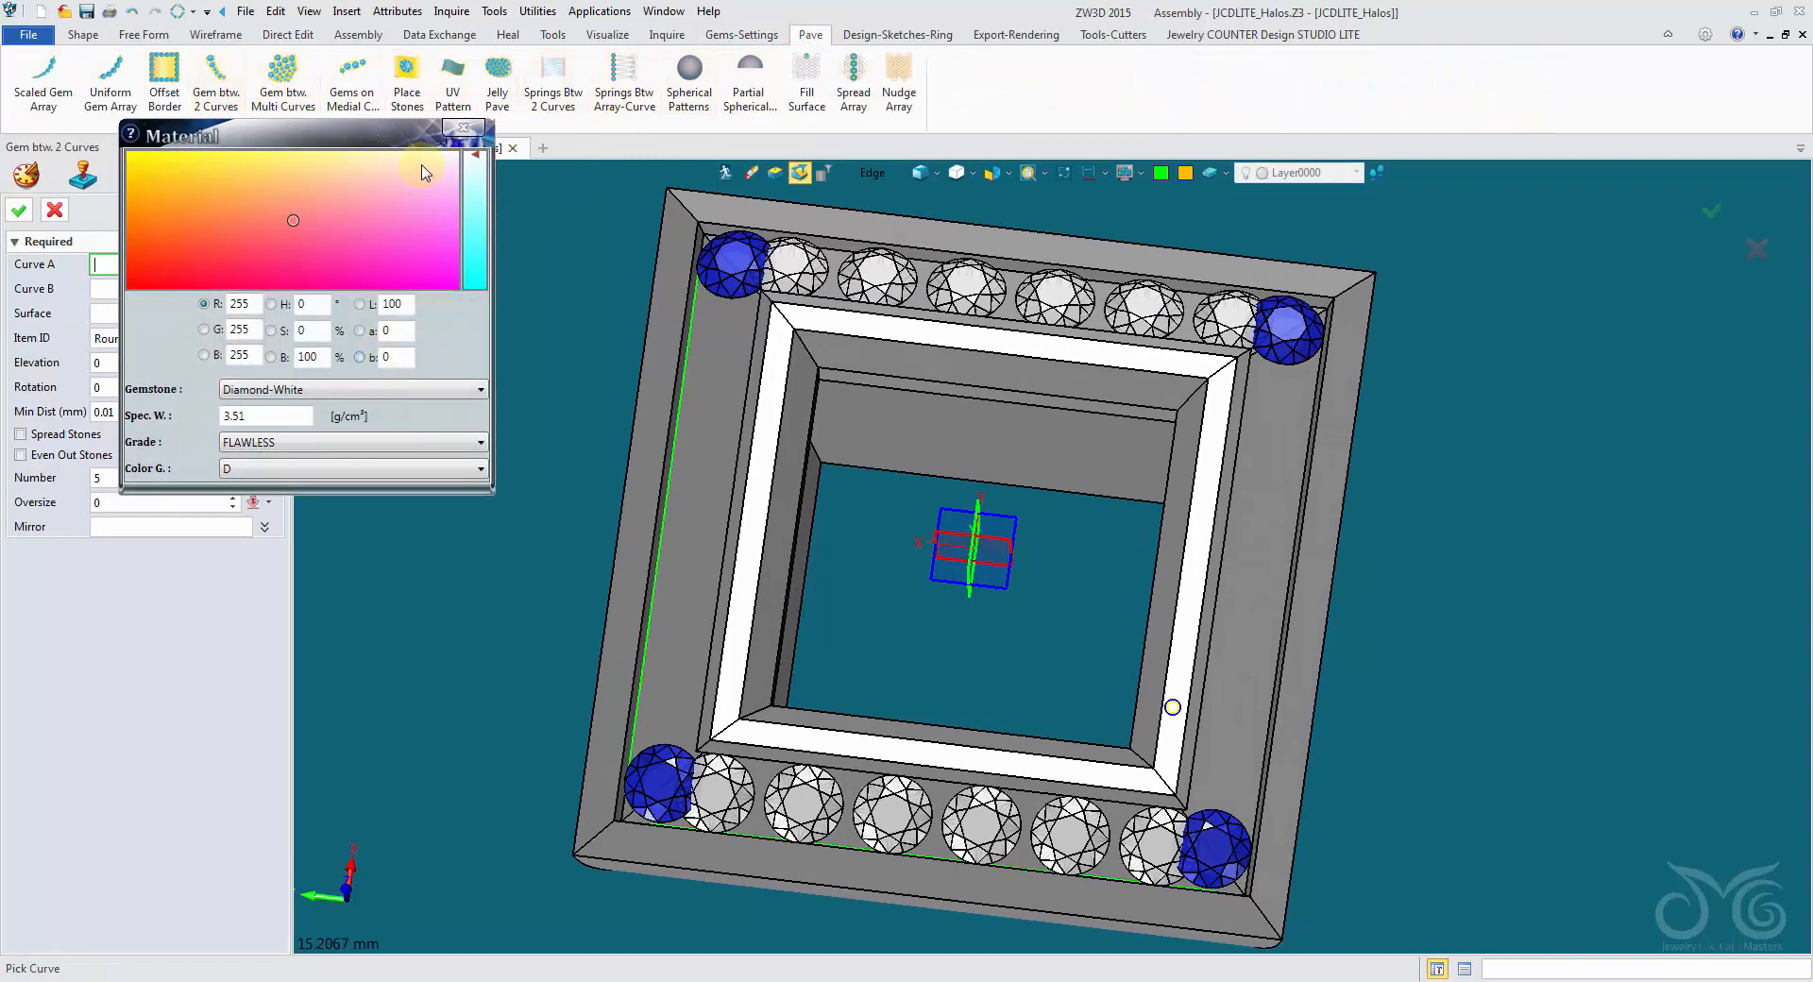
{"action": "left_click", "coordinate": [302, 391]}
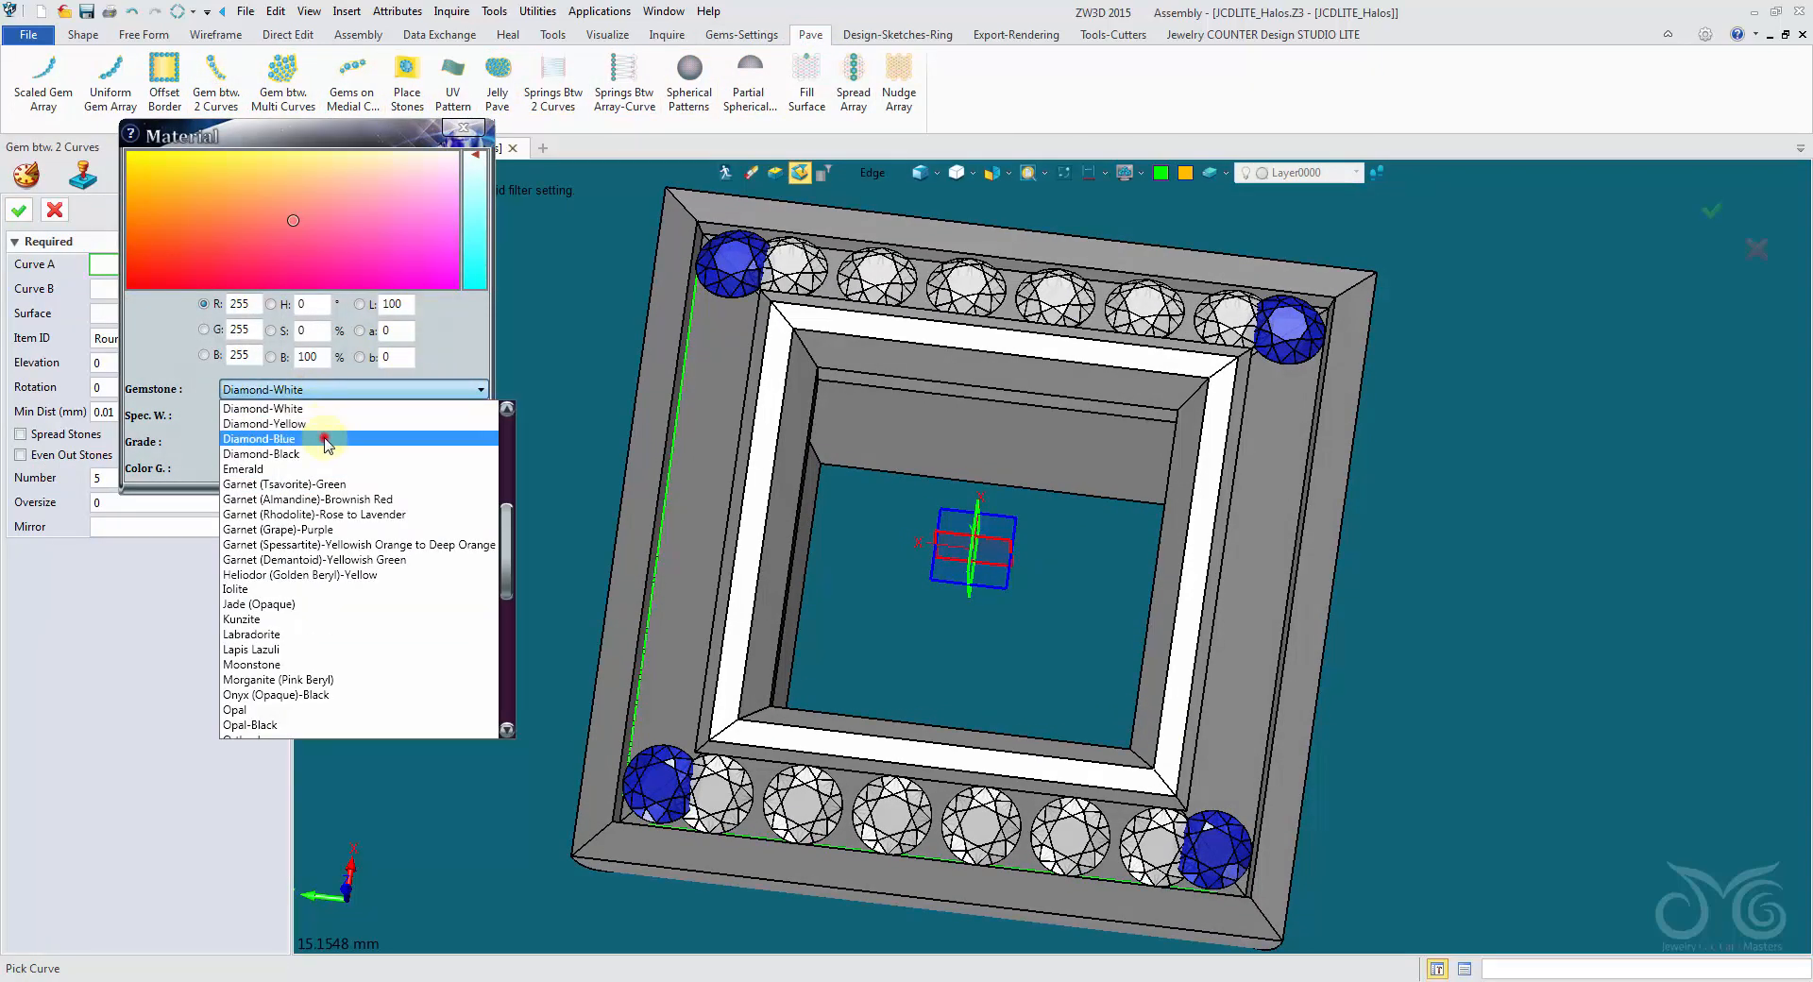
{"action": "left_click", "coordinate": [321, 439]}
{"action": "left_click", "coordinate": [463, 129]}
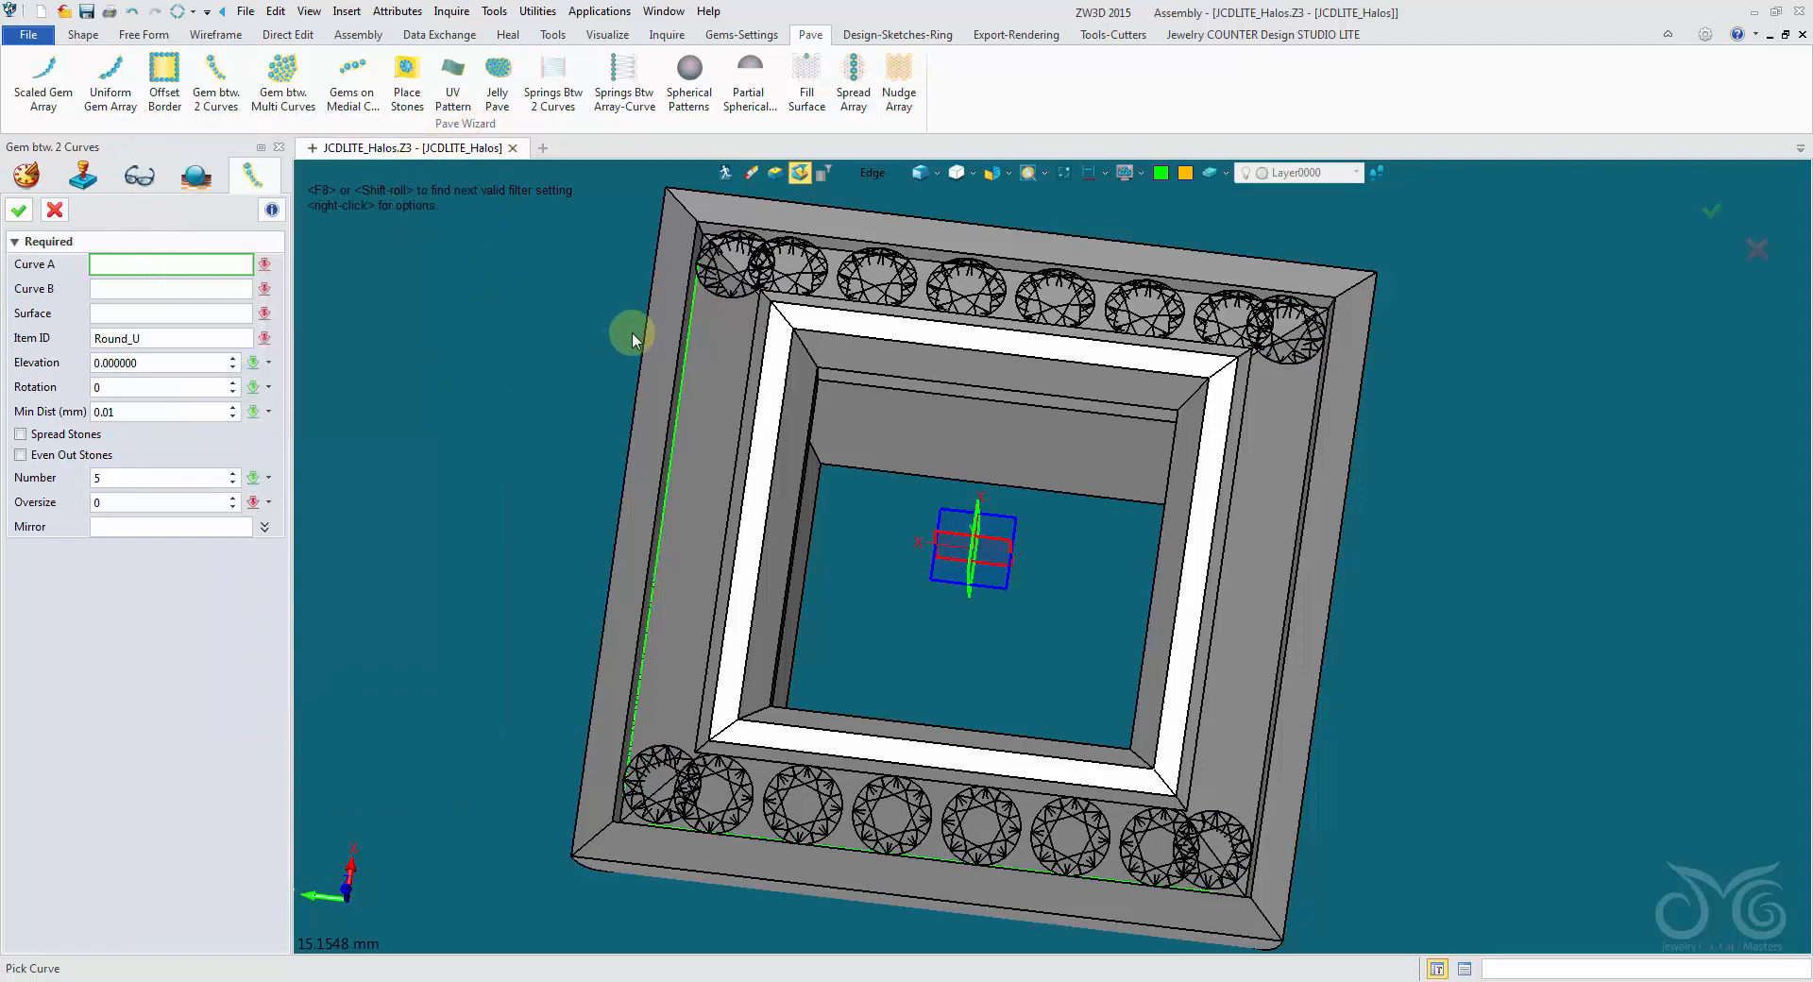
- Define the gem row with the channel's inner edge as Curve A, the green curve as Curve B, and the channel floor between them as Surface
{"action": "scroll", "coordinate": [665, 339], "scroll_direction": "up", "scroll_amount": 3}
{"action": "right_click_drag", "start_coordinate": [666, 340], "coordinate": [567, 338]}
{"action": "left_click", "coordinate": [715, 340]}
{"action": "left_click", "coordinate": [862, 174]}
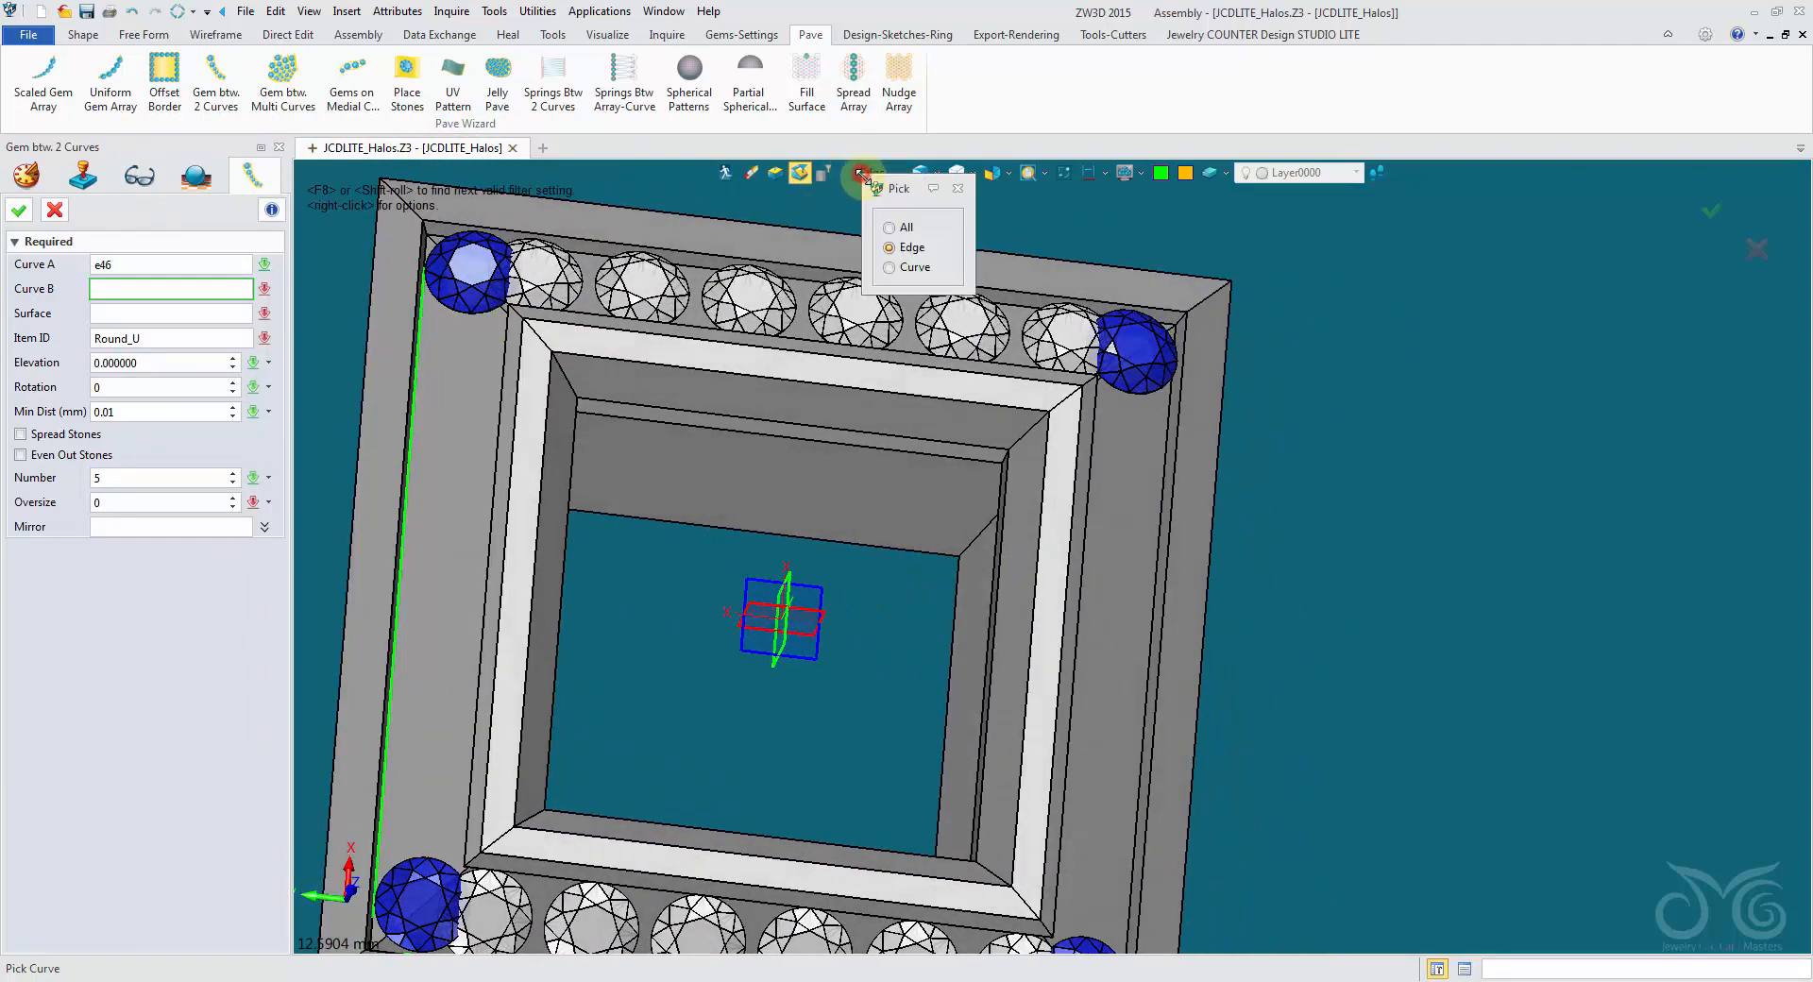
{"action": "left_click", "coordinate": [887, 270]}
{"action": "left_click", "coordinate": [421, 322]}
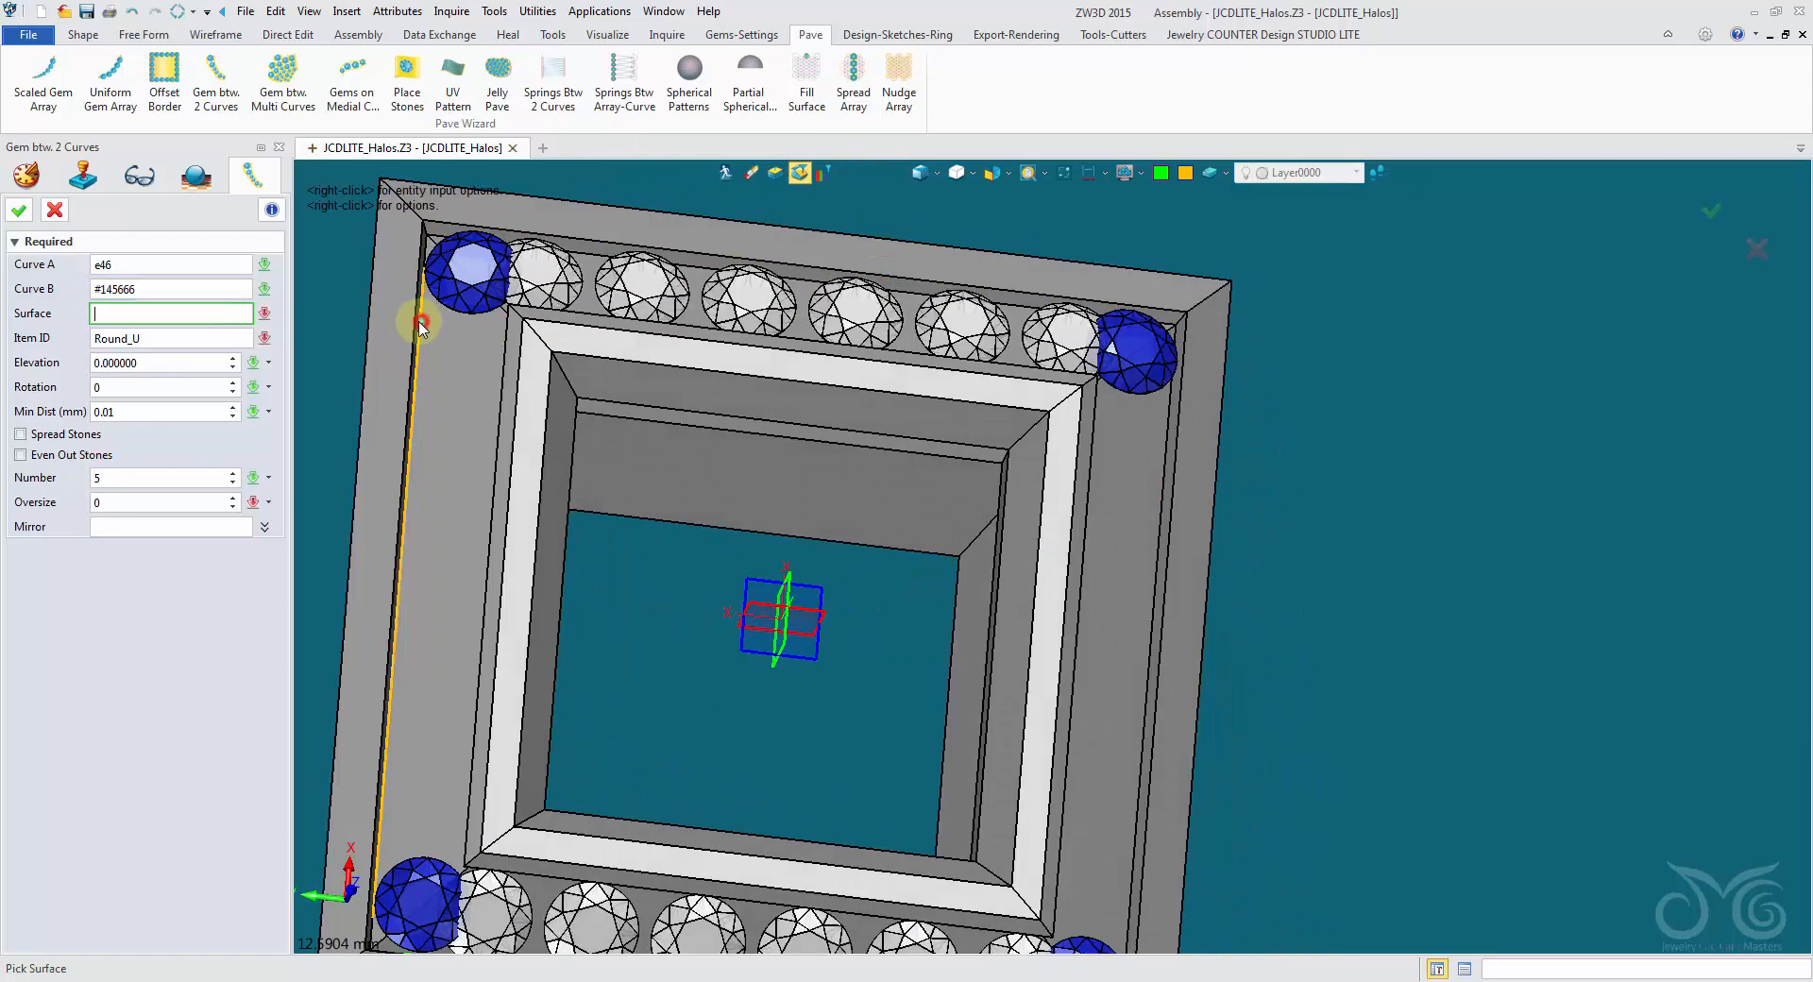
{"action": "left_click", "coordinate": [447, 392]}
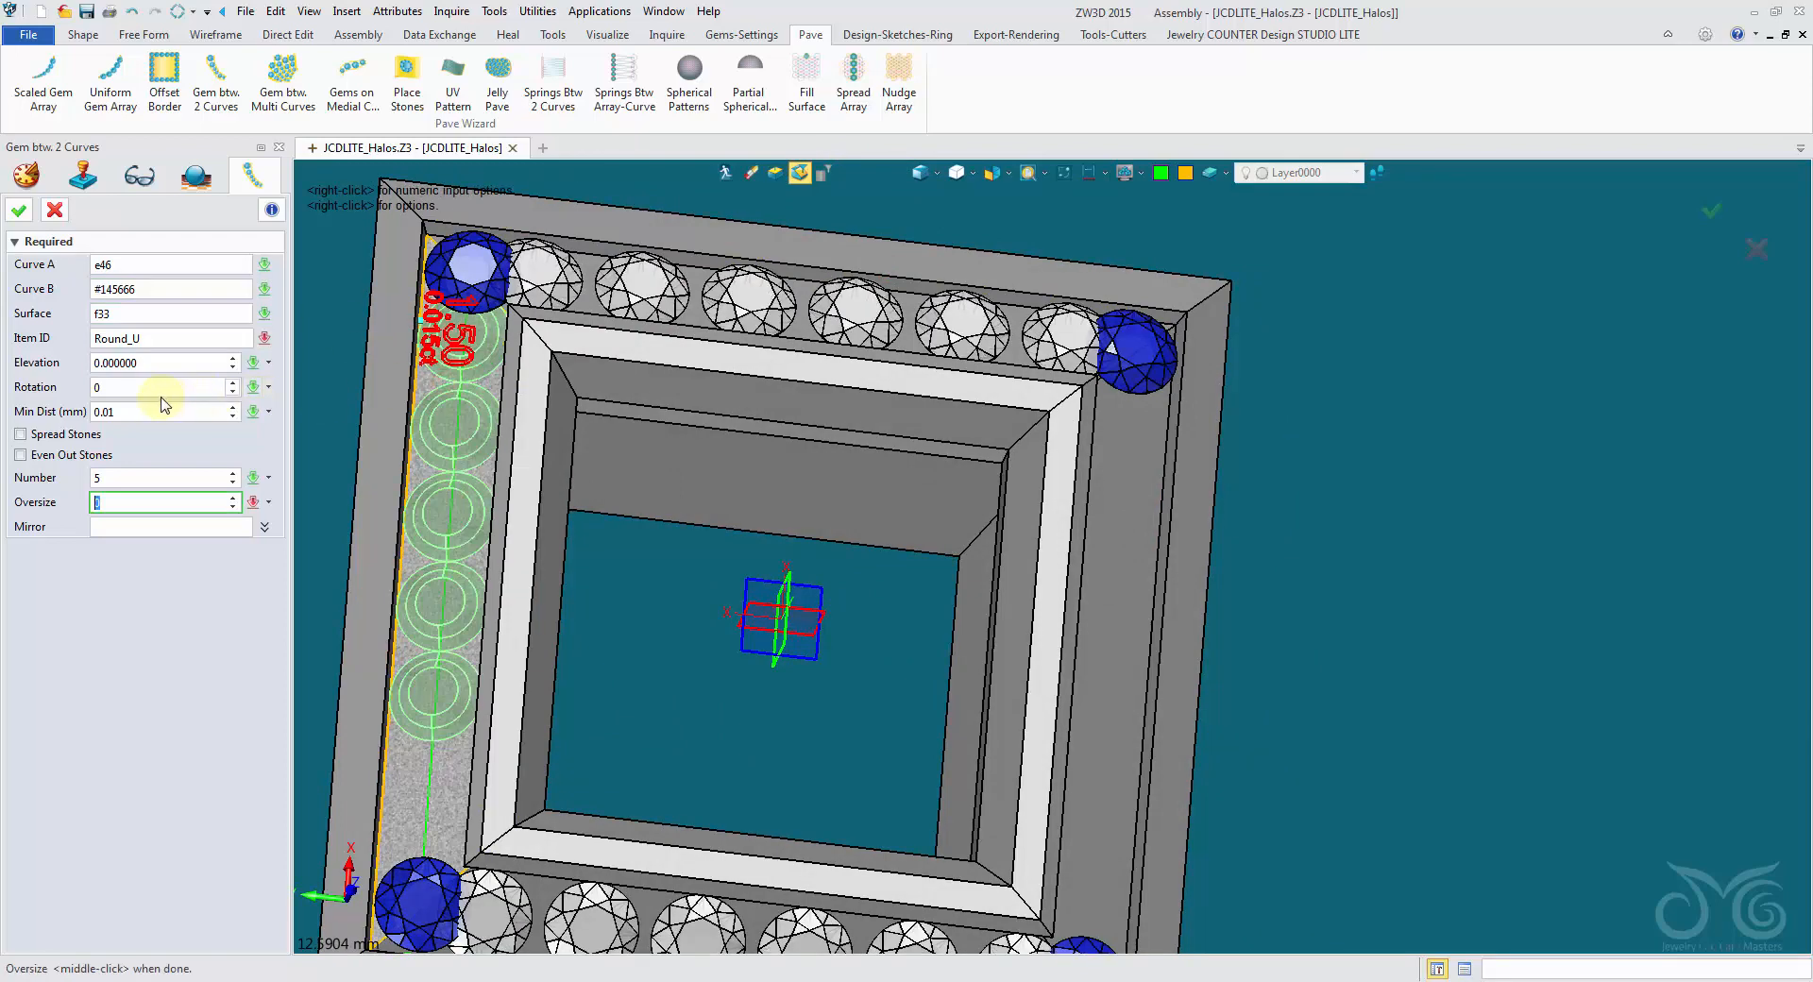
- Set the gem row's elevation to 1.2, enable Spread Stones and set the number of stones to 10
{"action": "left_click", "coordinate": [168, 363]}
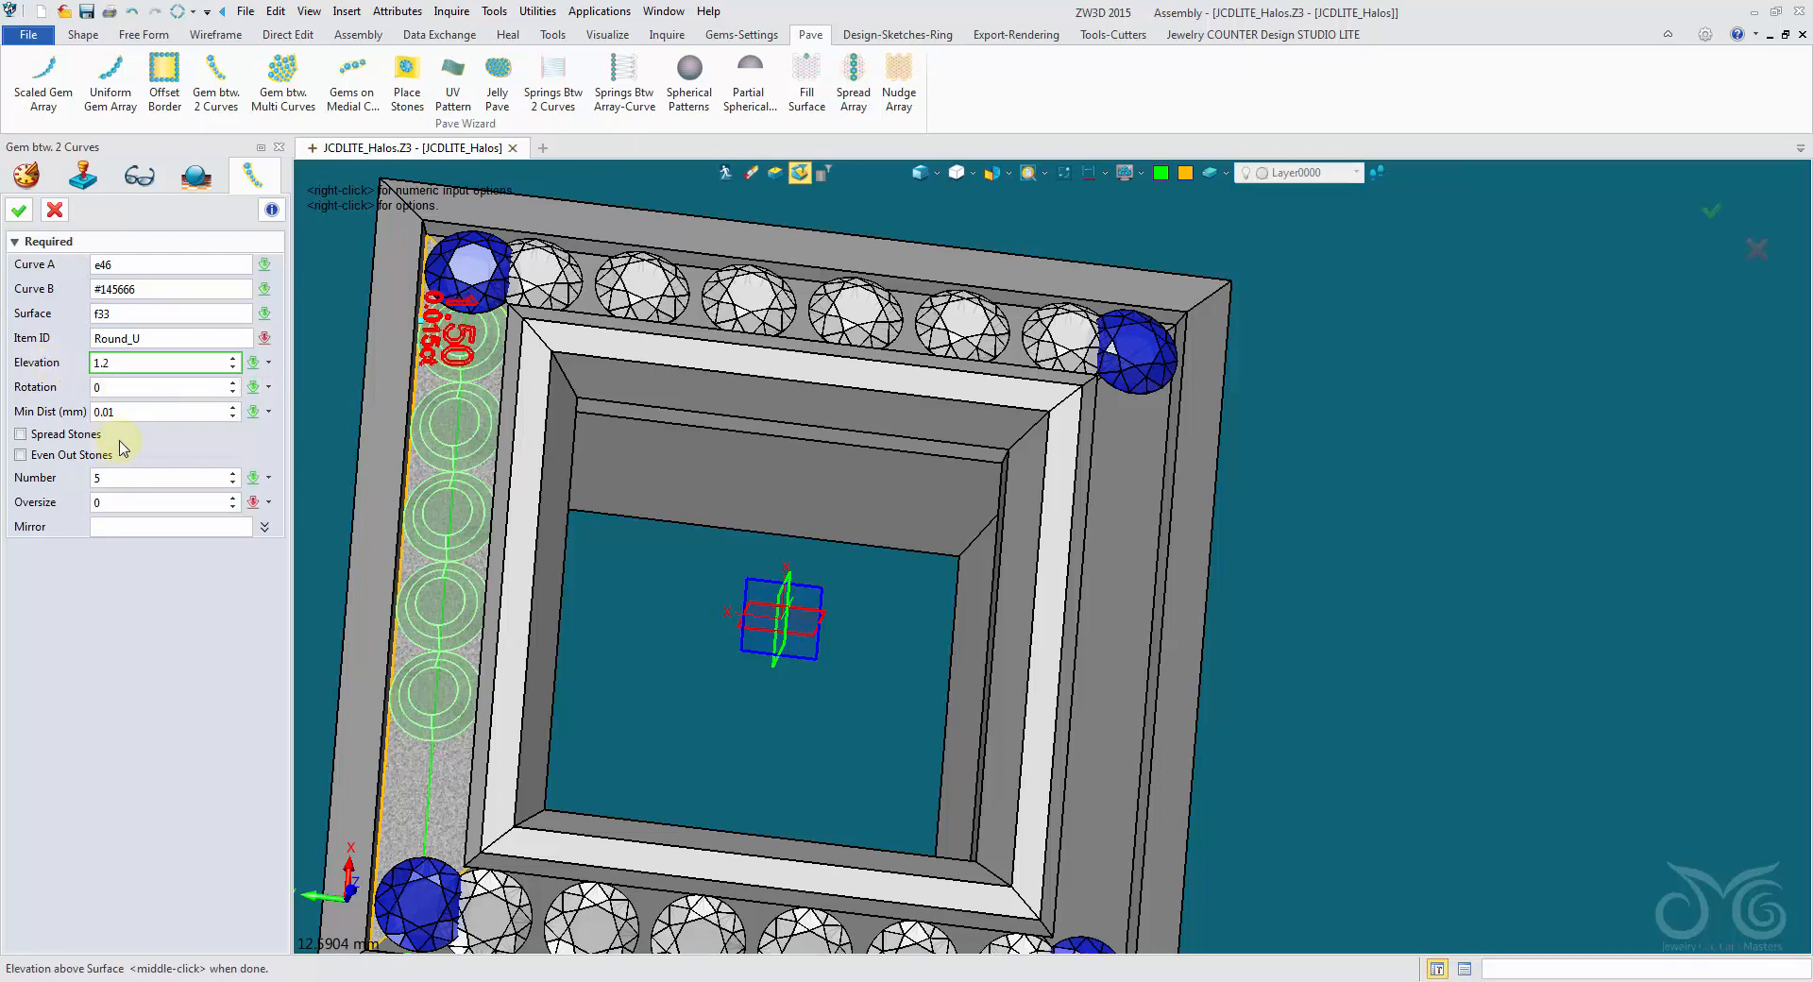
{"action": "left_click", "coordinate": [66, 435]}
{"action": "left_click", "coordinate": [128, 477]}
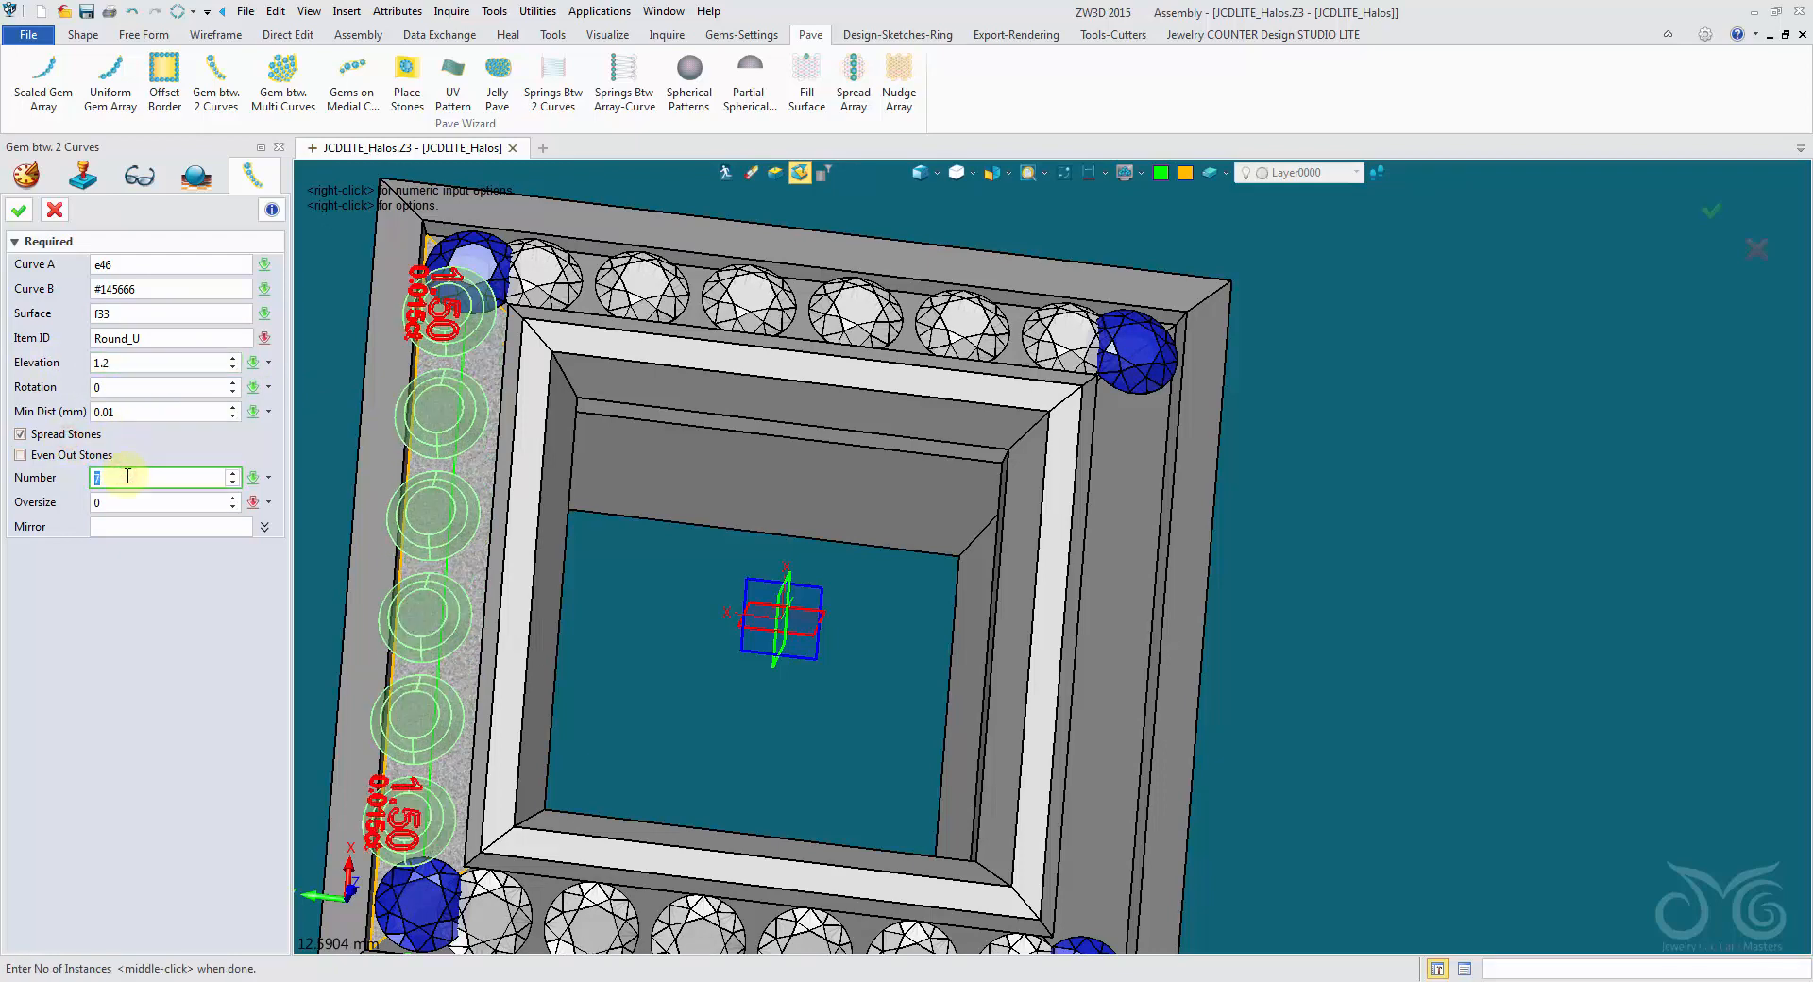
- Mirror the gem row across Plane1, correct its elevation to 0.2 and create the blue gems on both sides
{"action": "left_click", "coordinate": [151, 526]}
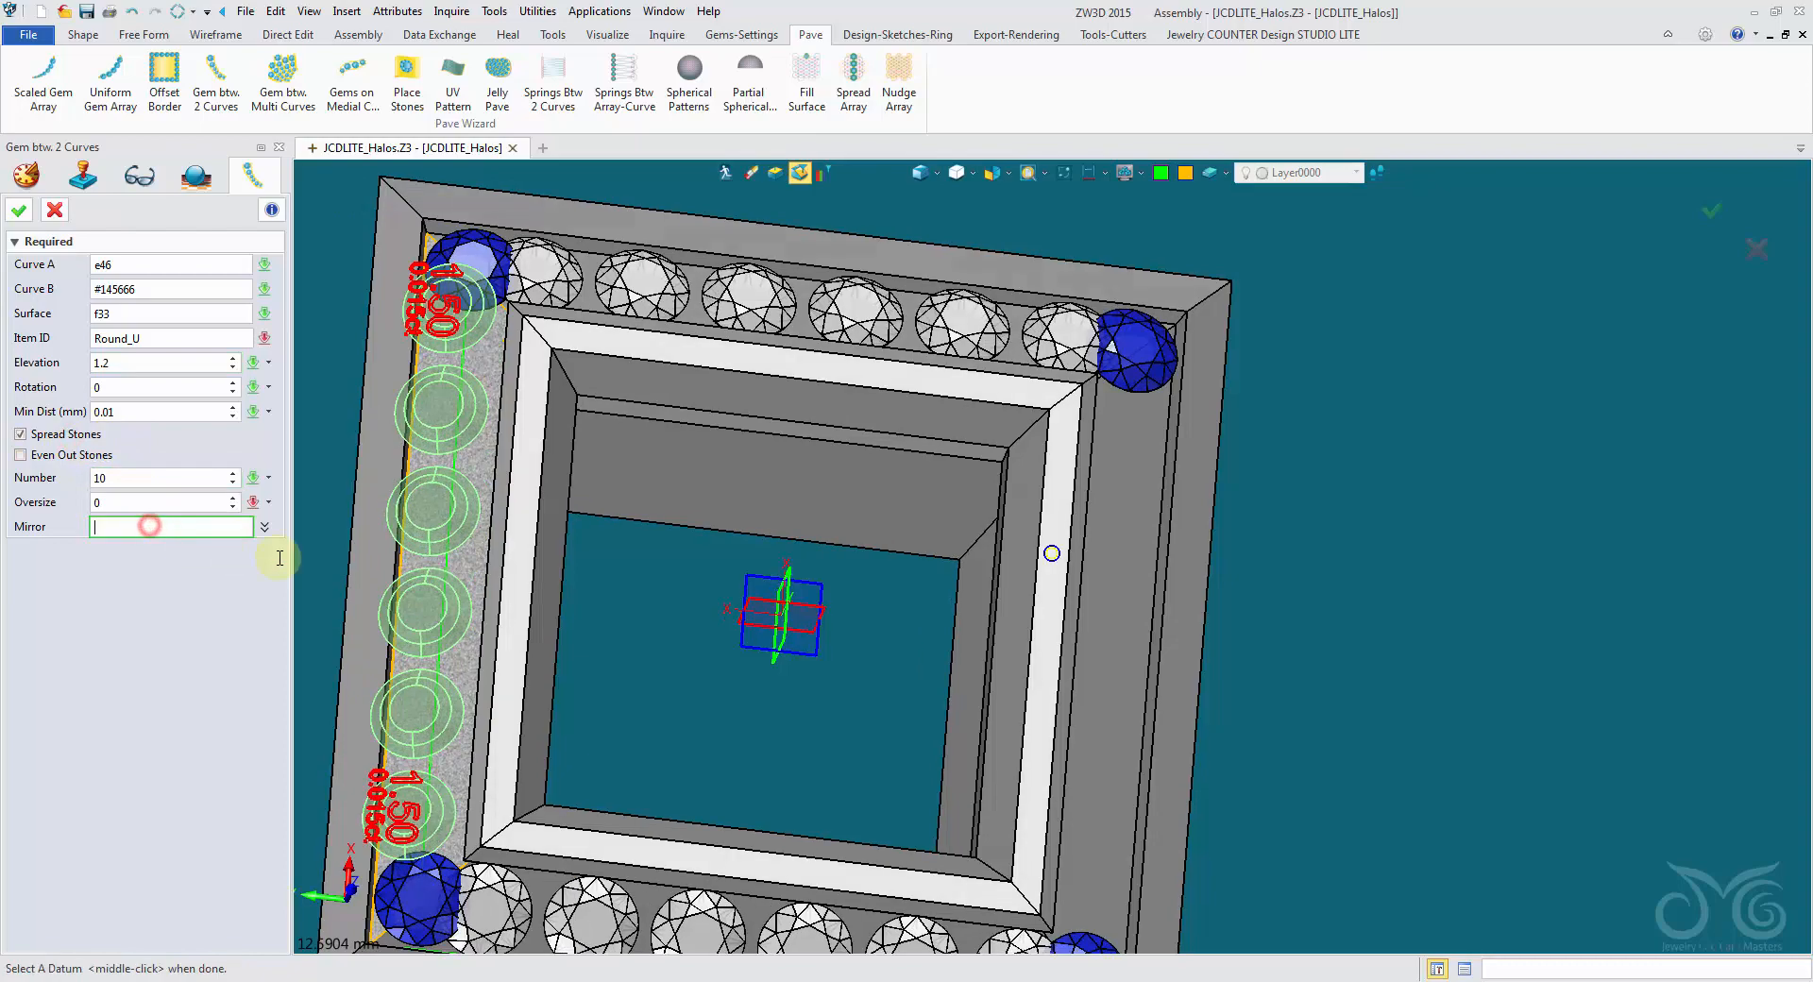
{"action": "right_click_drag", "start_coordinate": [355, 633], "coordinate": [642, 585]}
{"action": "left_click", "coordinate": [781, 538]}
{"action": "left_click", "coordinate": [781, 540]}
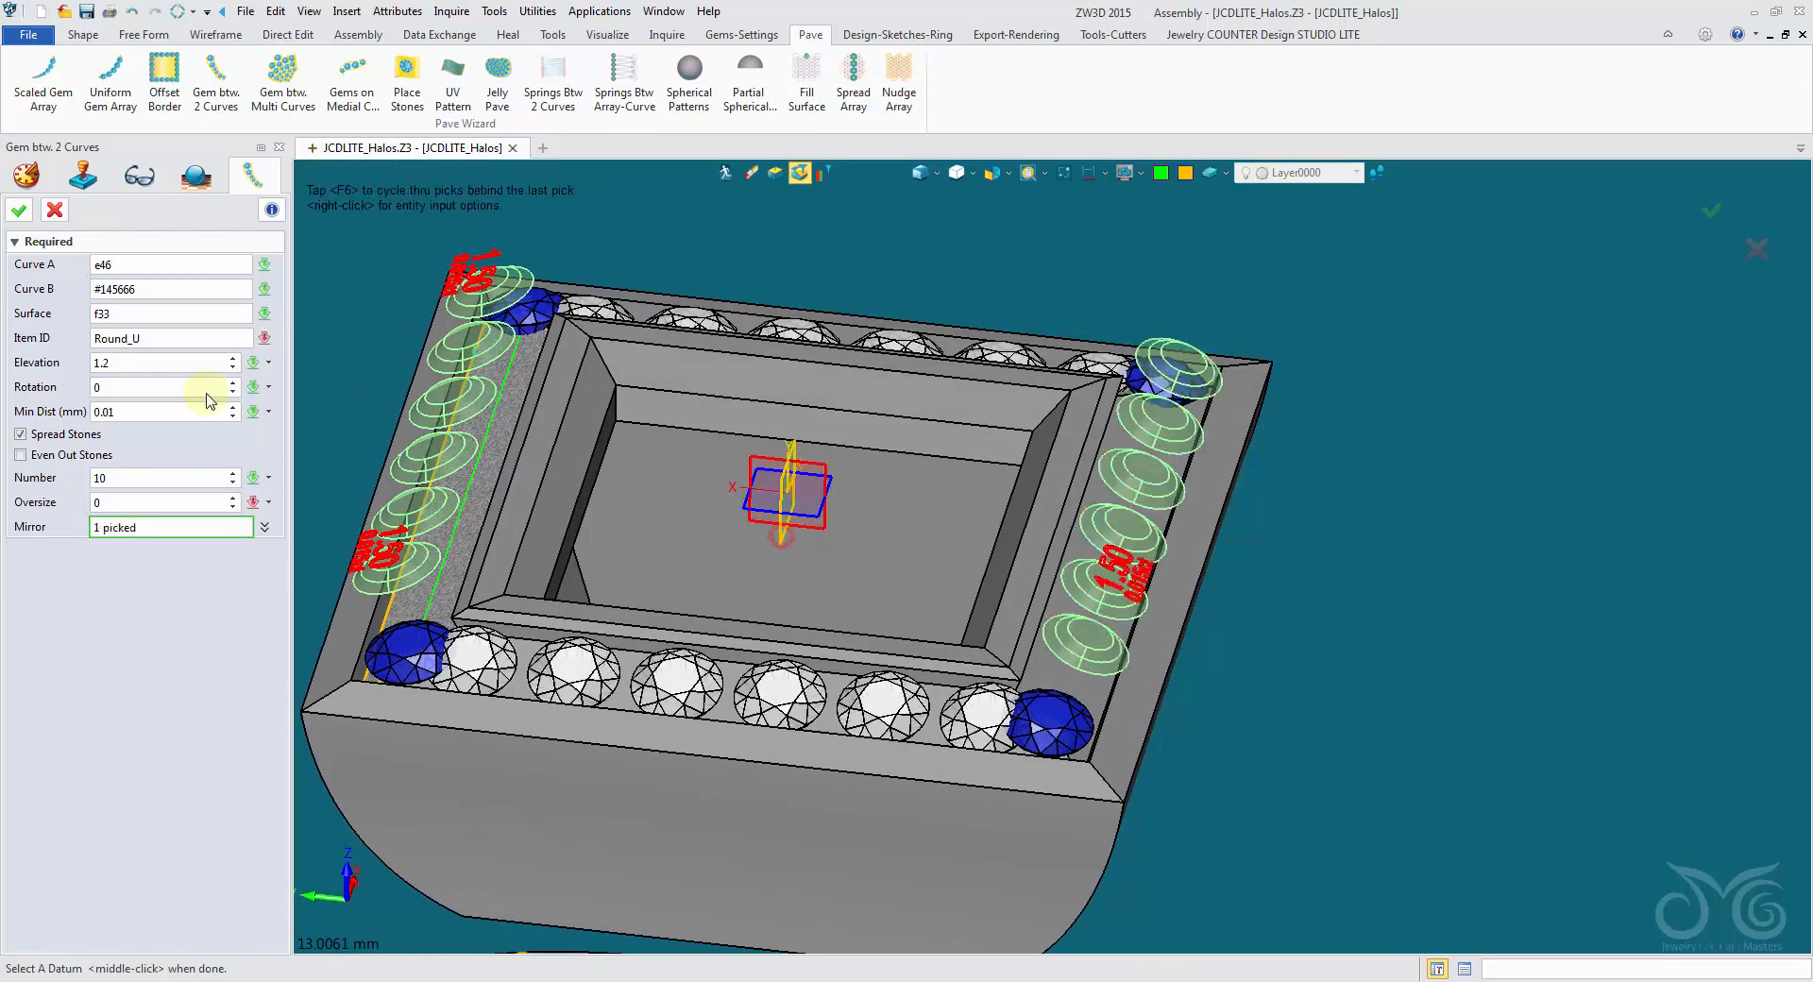
{"action": "left_click", "coordinate": [122, 364]}
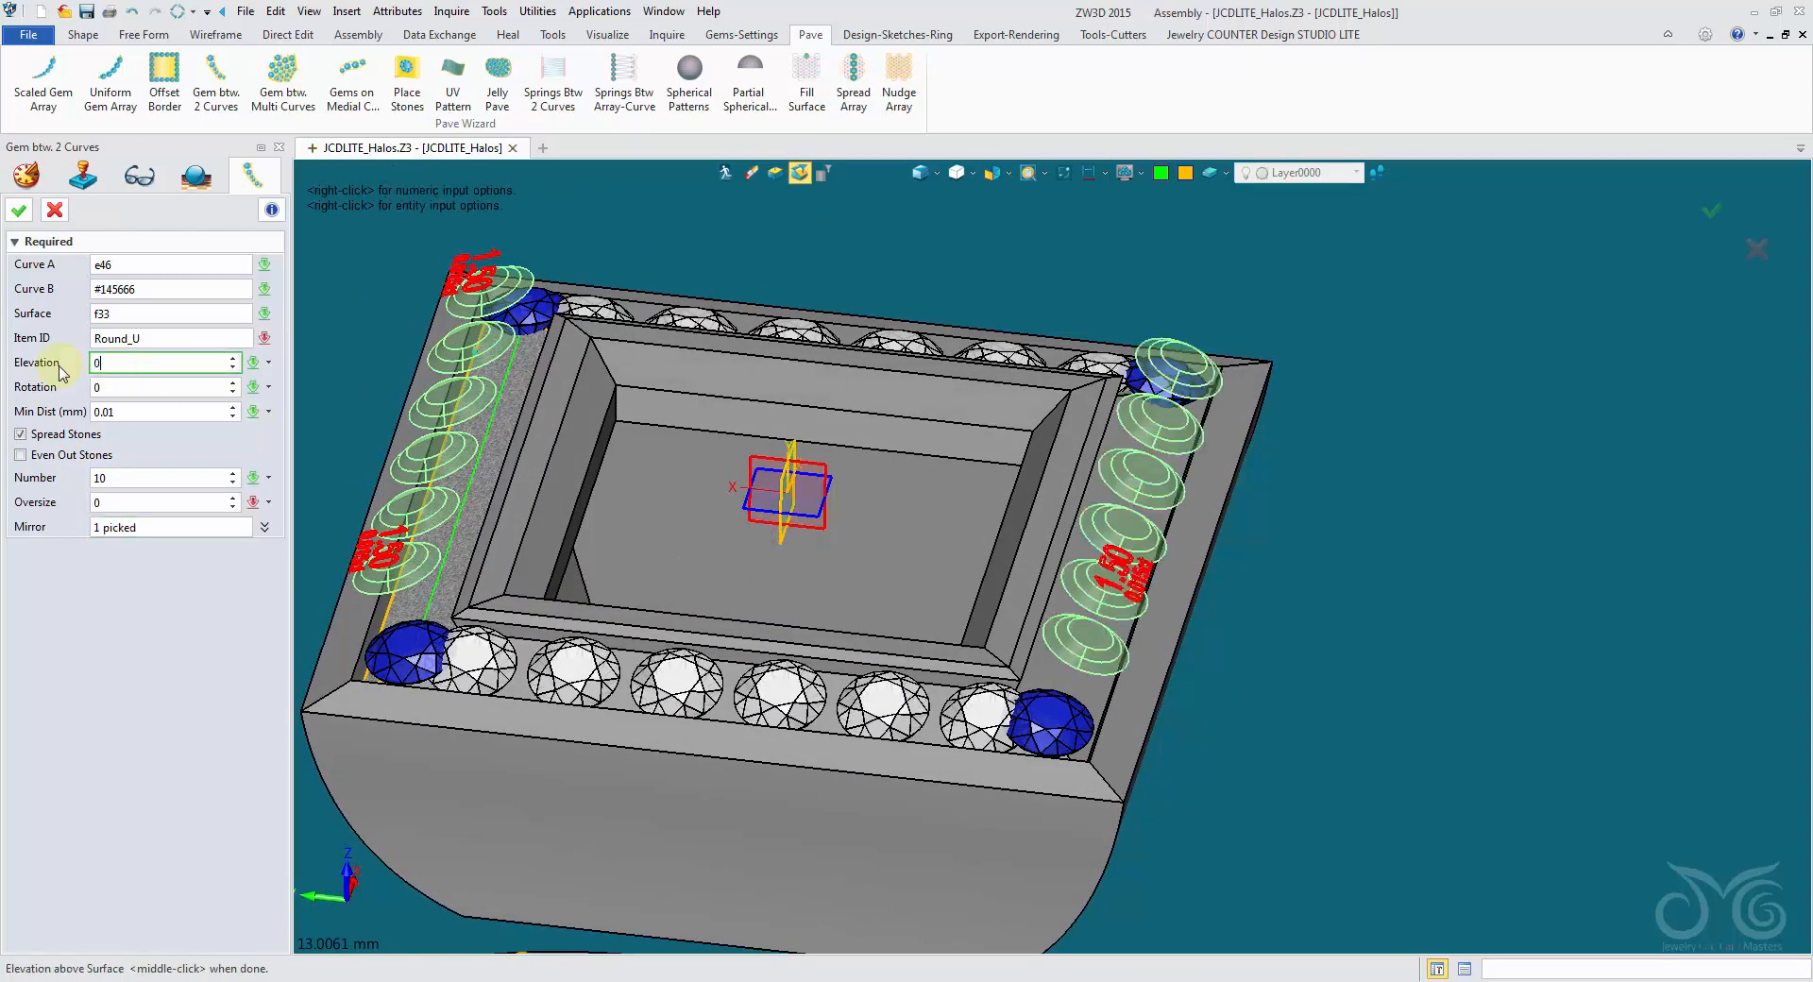
{"action": "left_click", "coordinate": [137, 478]}
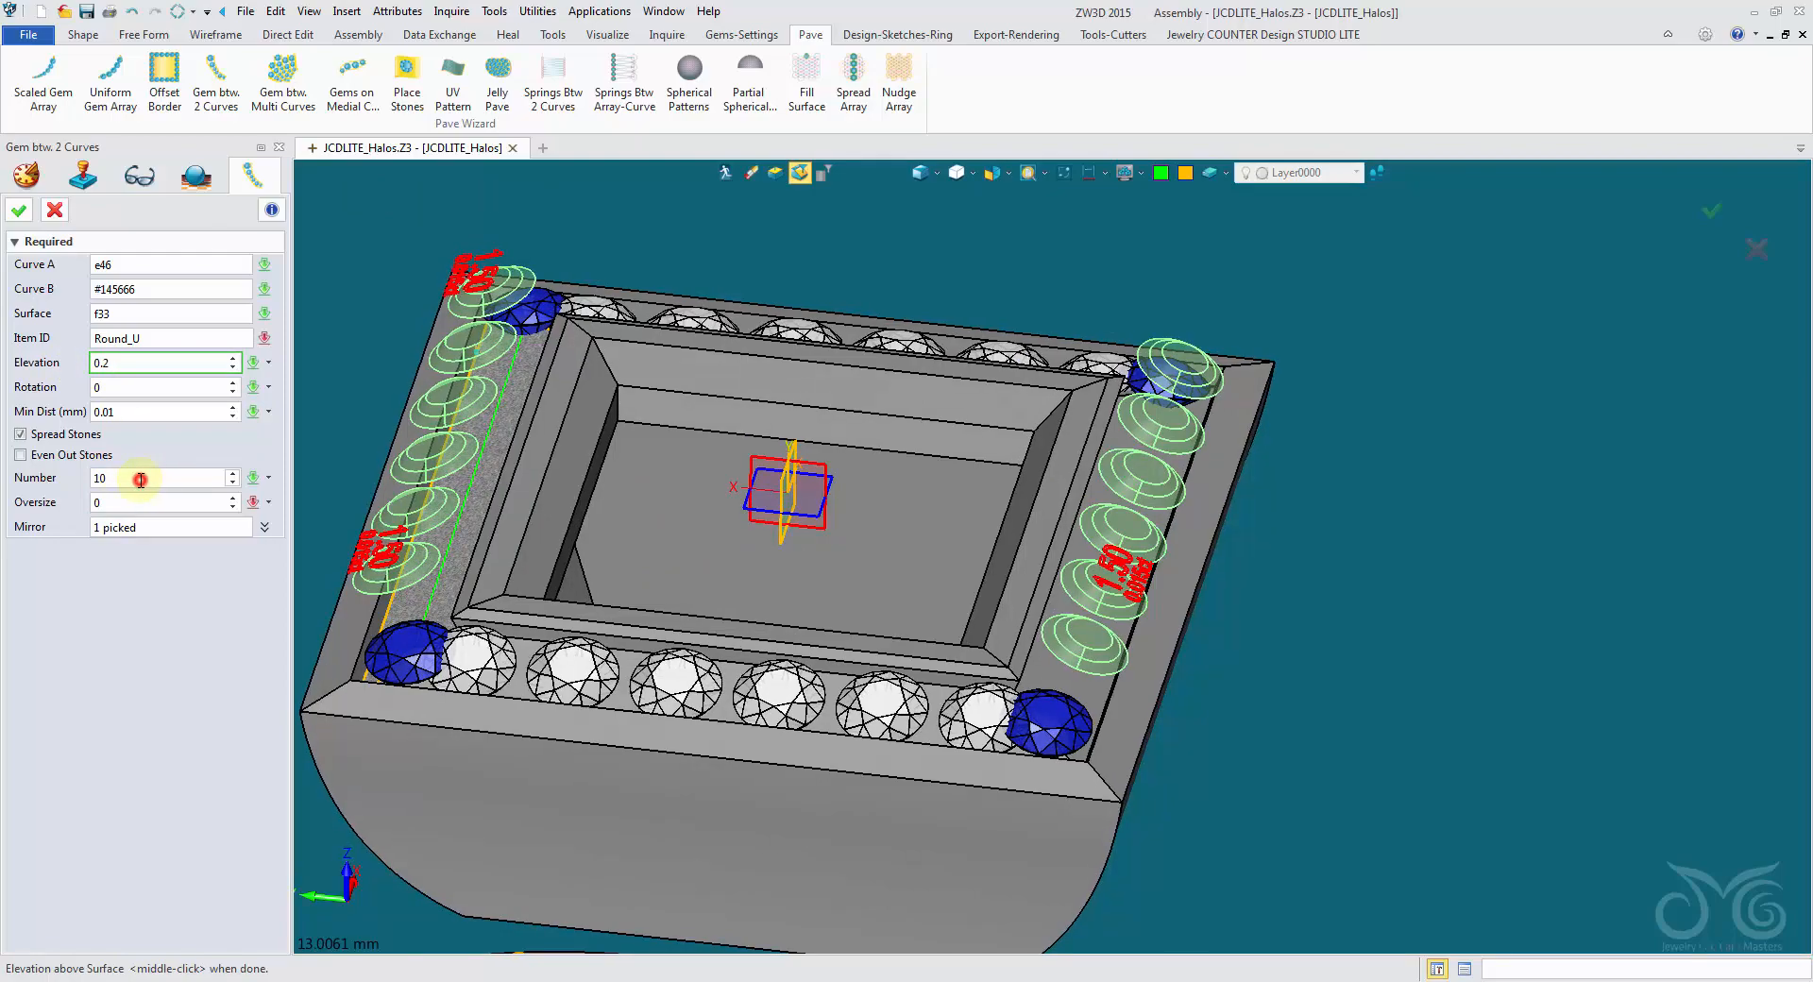
{"action": "left_click", "coordinate": [25, 212]}
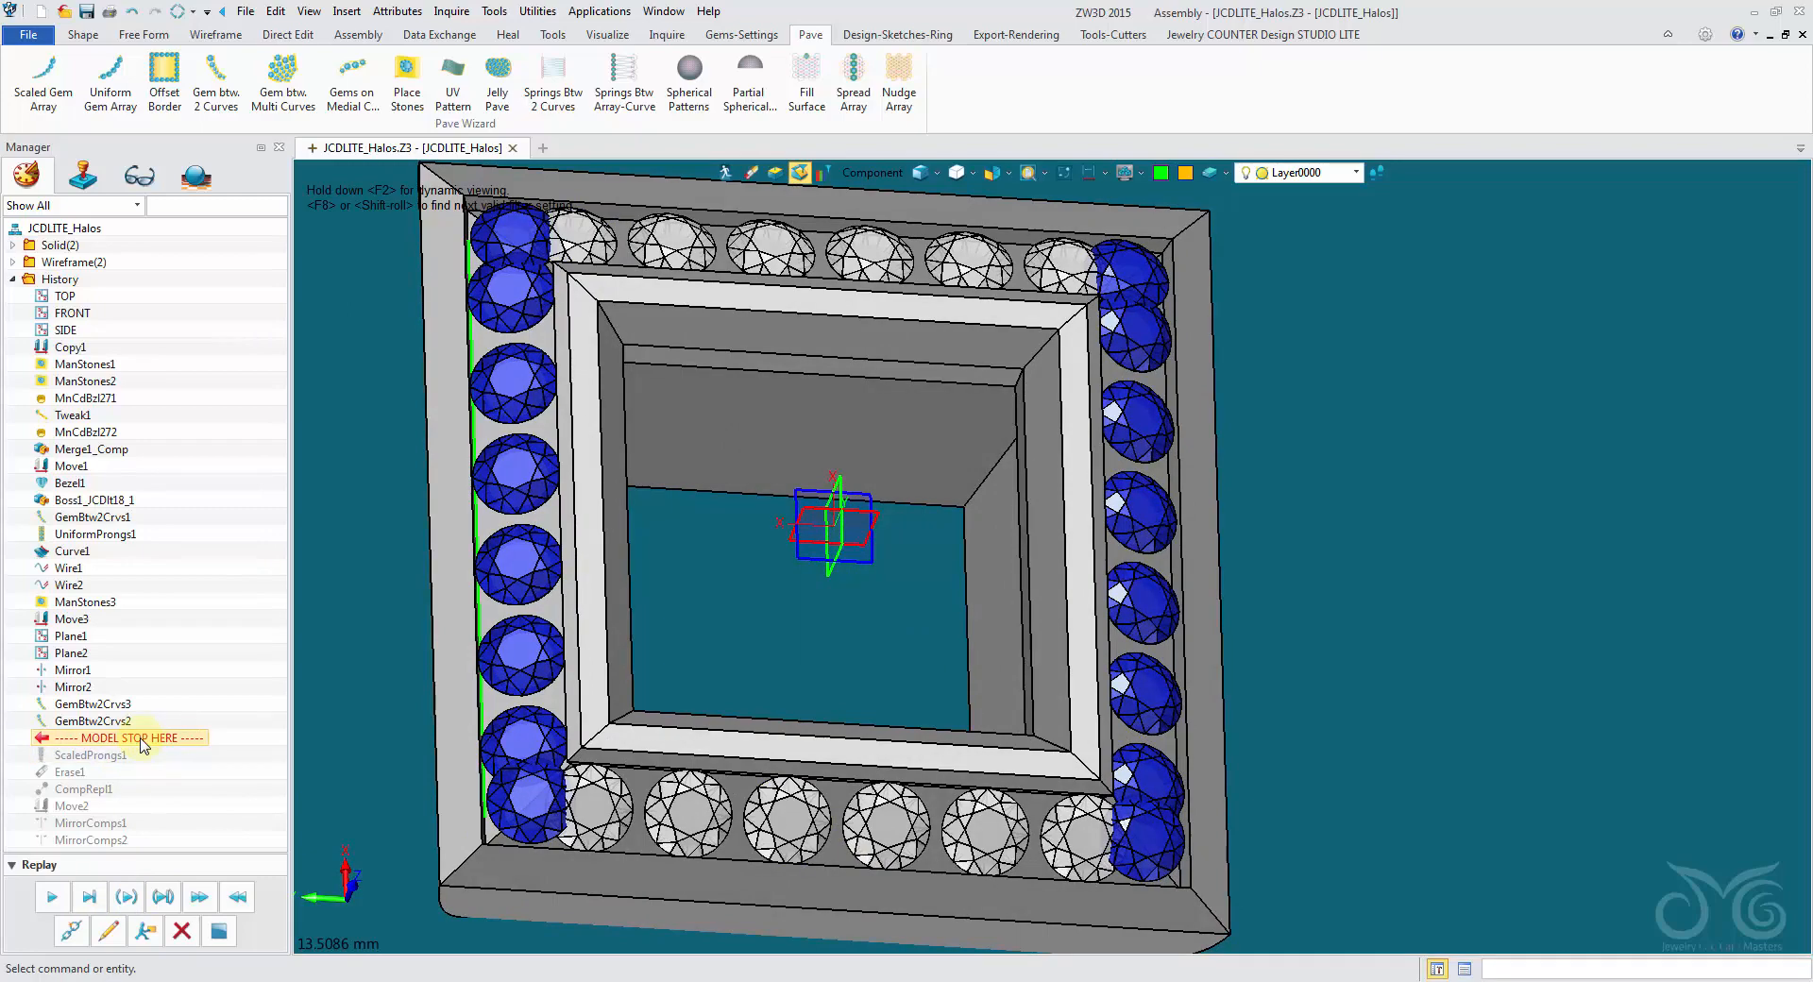
- Roll the history back to just after Mirror2 and freeze all features up to and including UniformProngs1
{"action": "left_click_drag", "start_coordinate": [142, 739], "coordinate": [142, 698]}
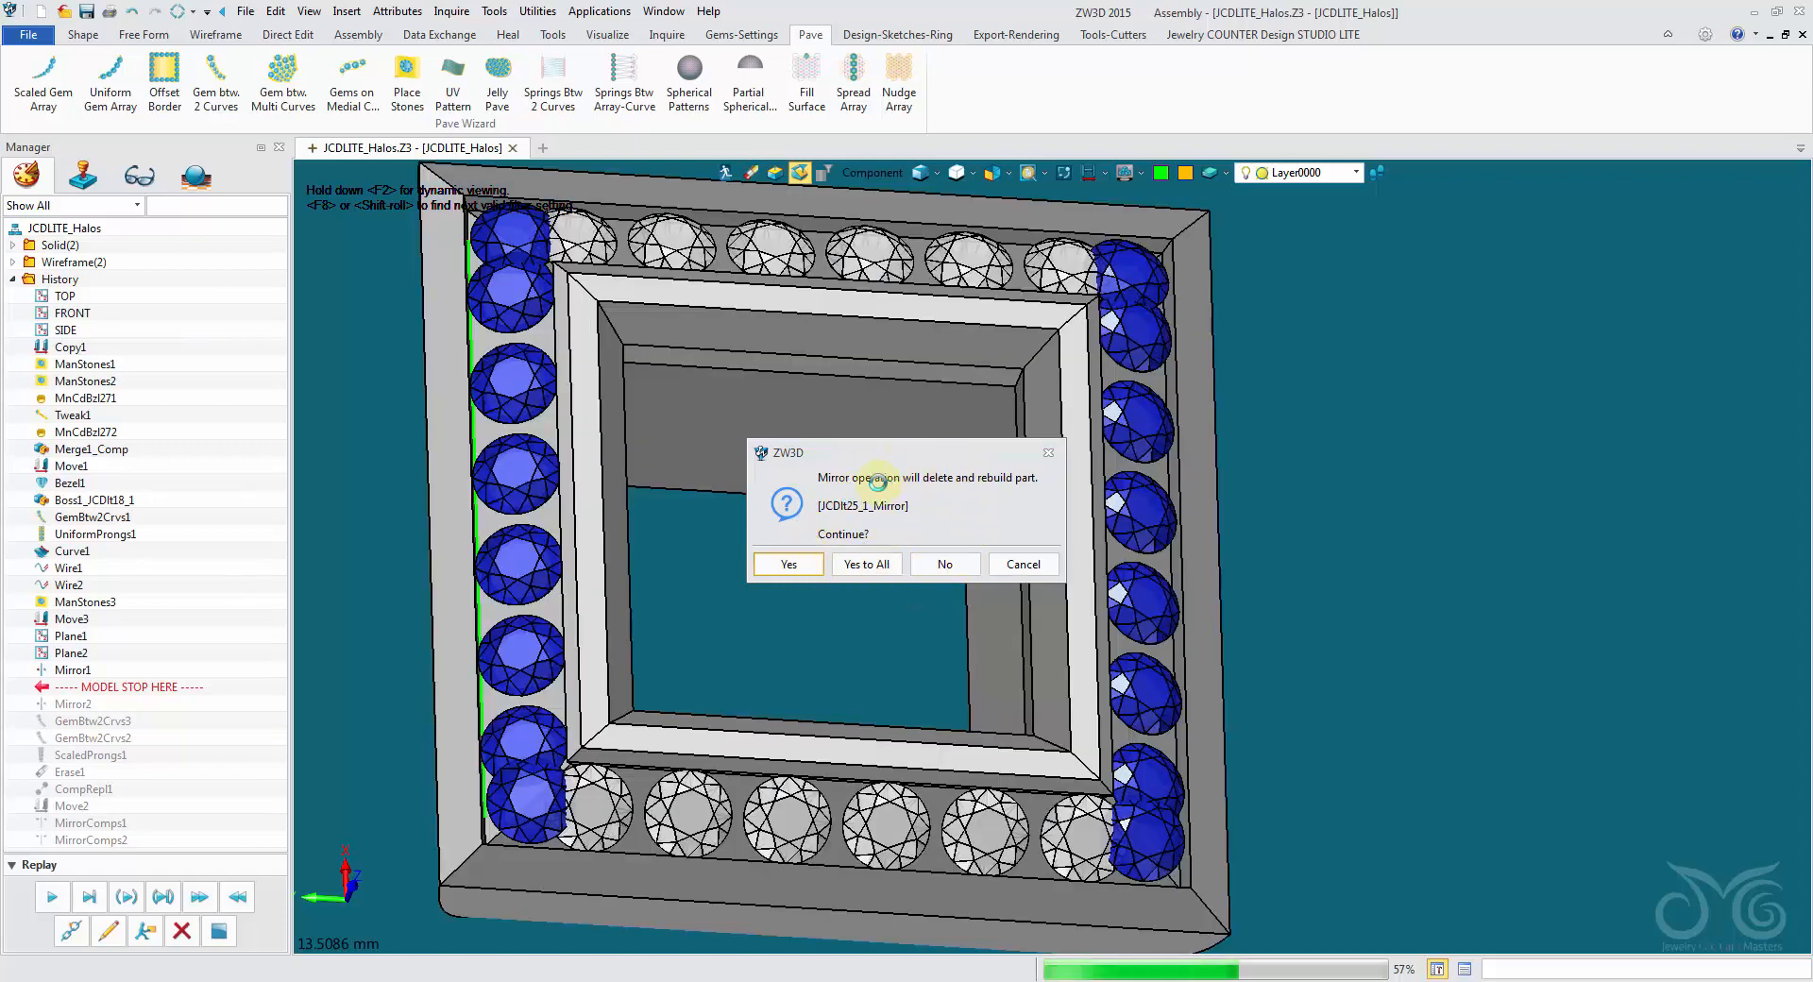
{"action": "left_click", "coordinate": [848, 565]}
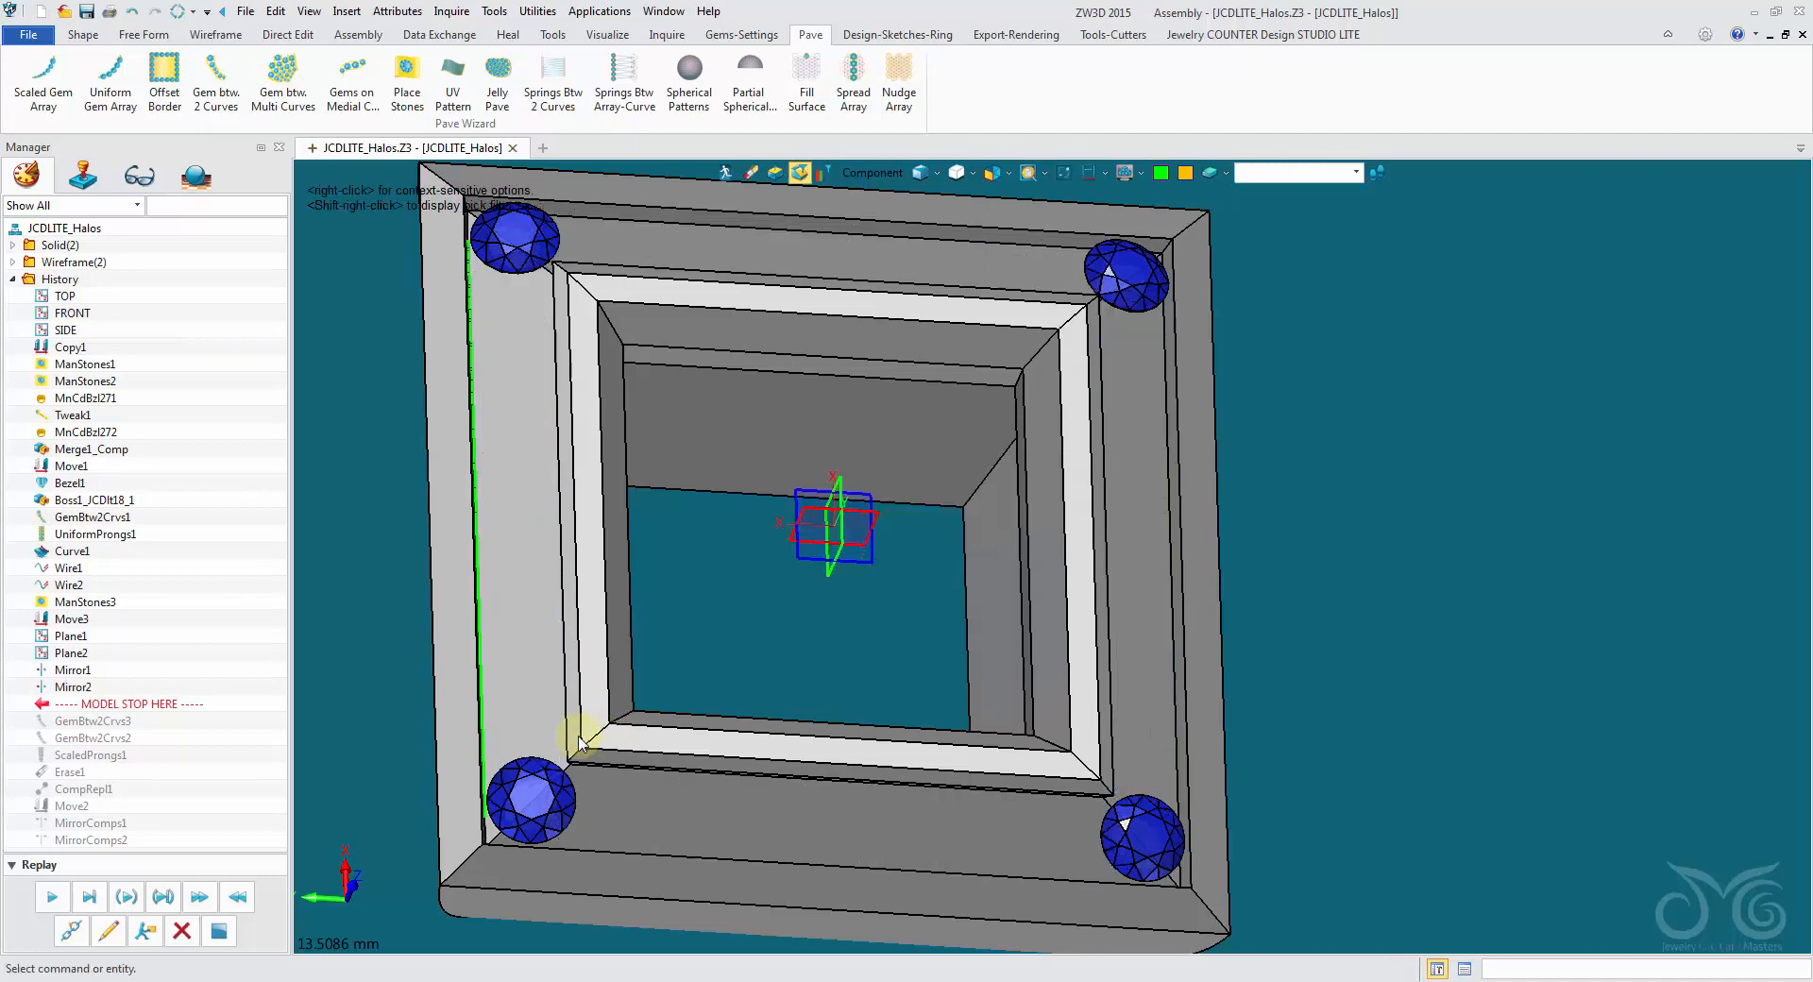
{"action": "right_click", "coordinate": [216, 483]}
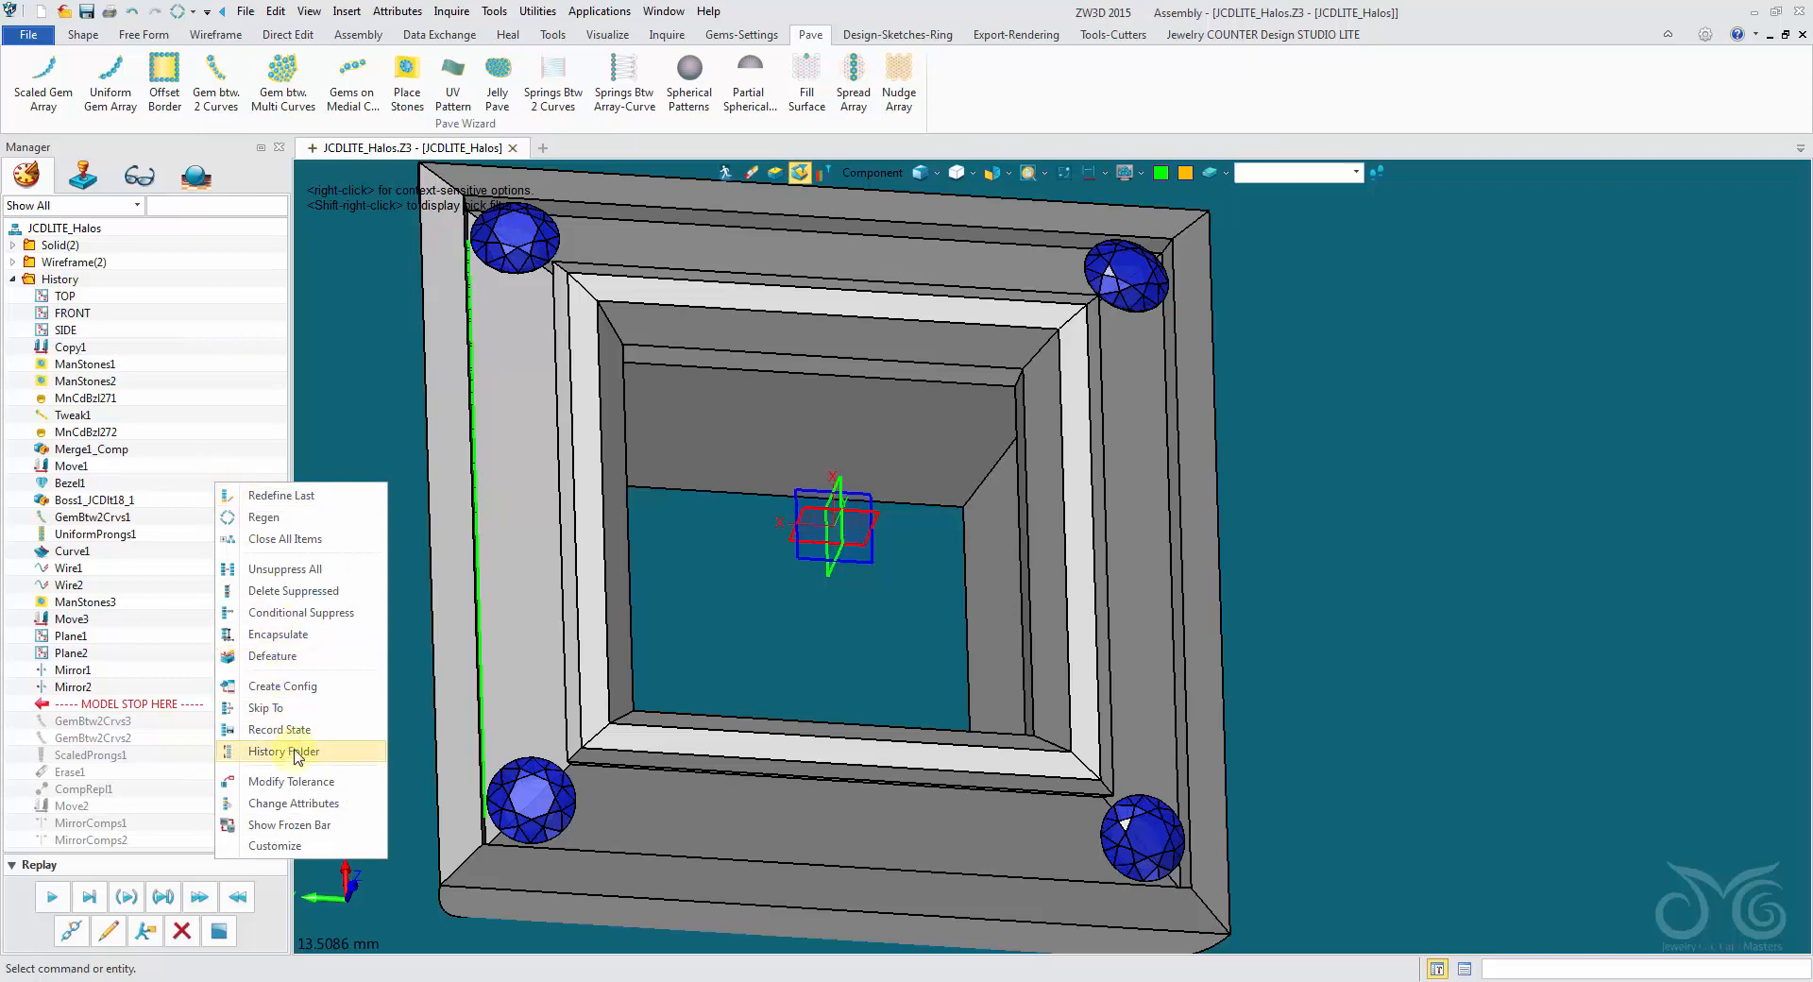
{"action": "left_click", "coordinate": [334, 827]}
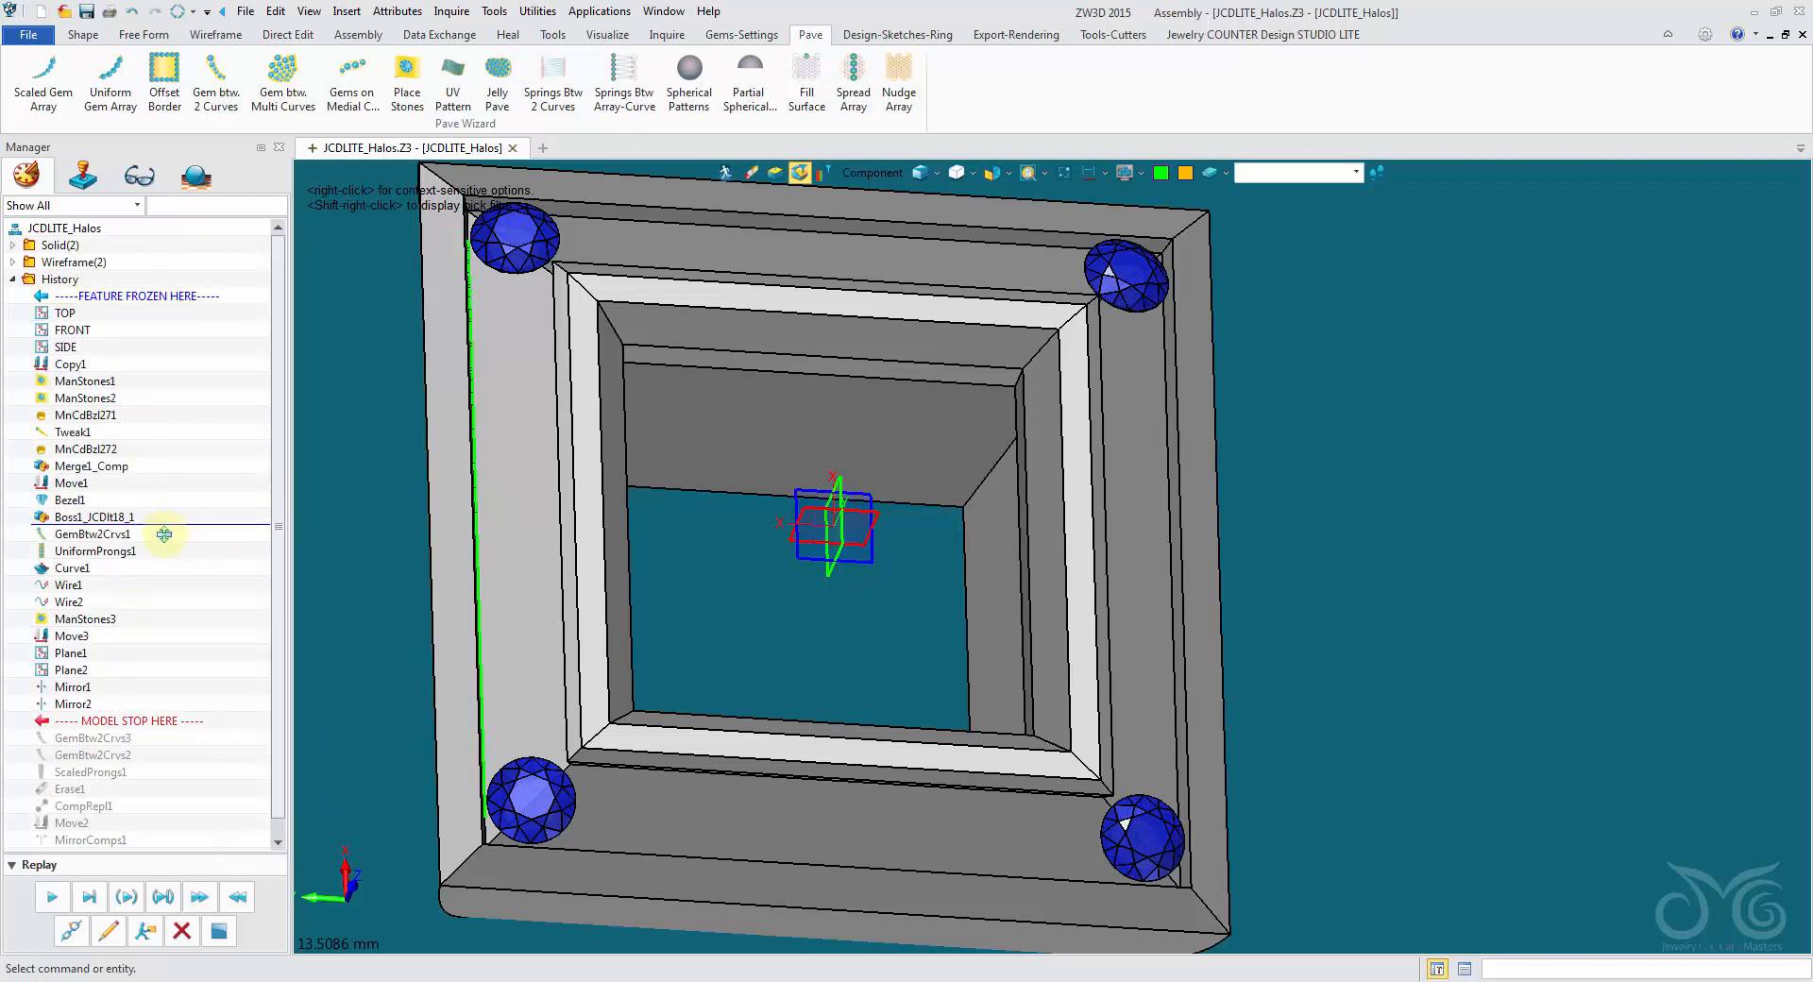
{"action": "left_click_drag", "start_coordinate": [164, 556], "coordinate": [170, 557]}
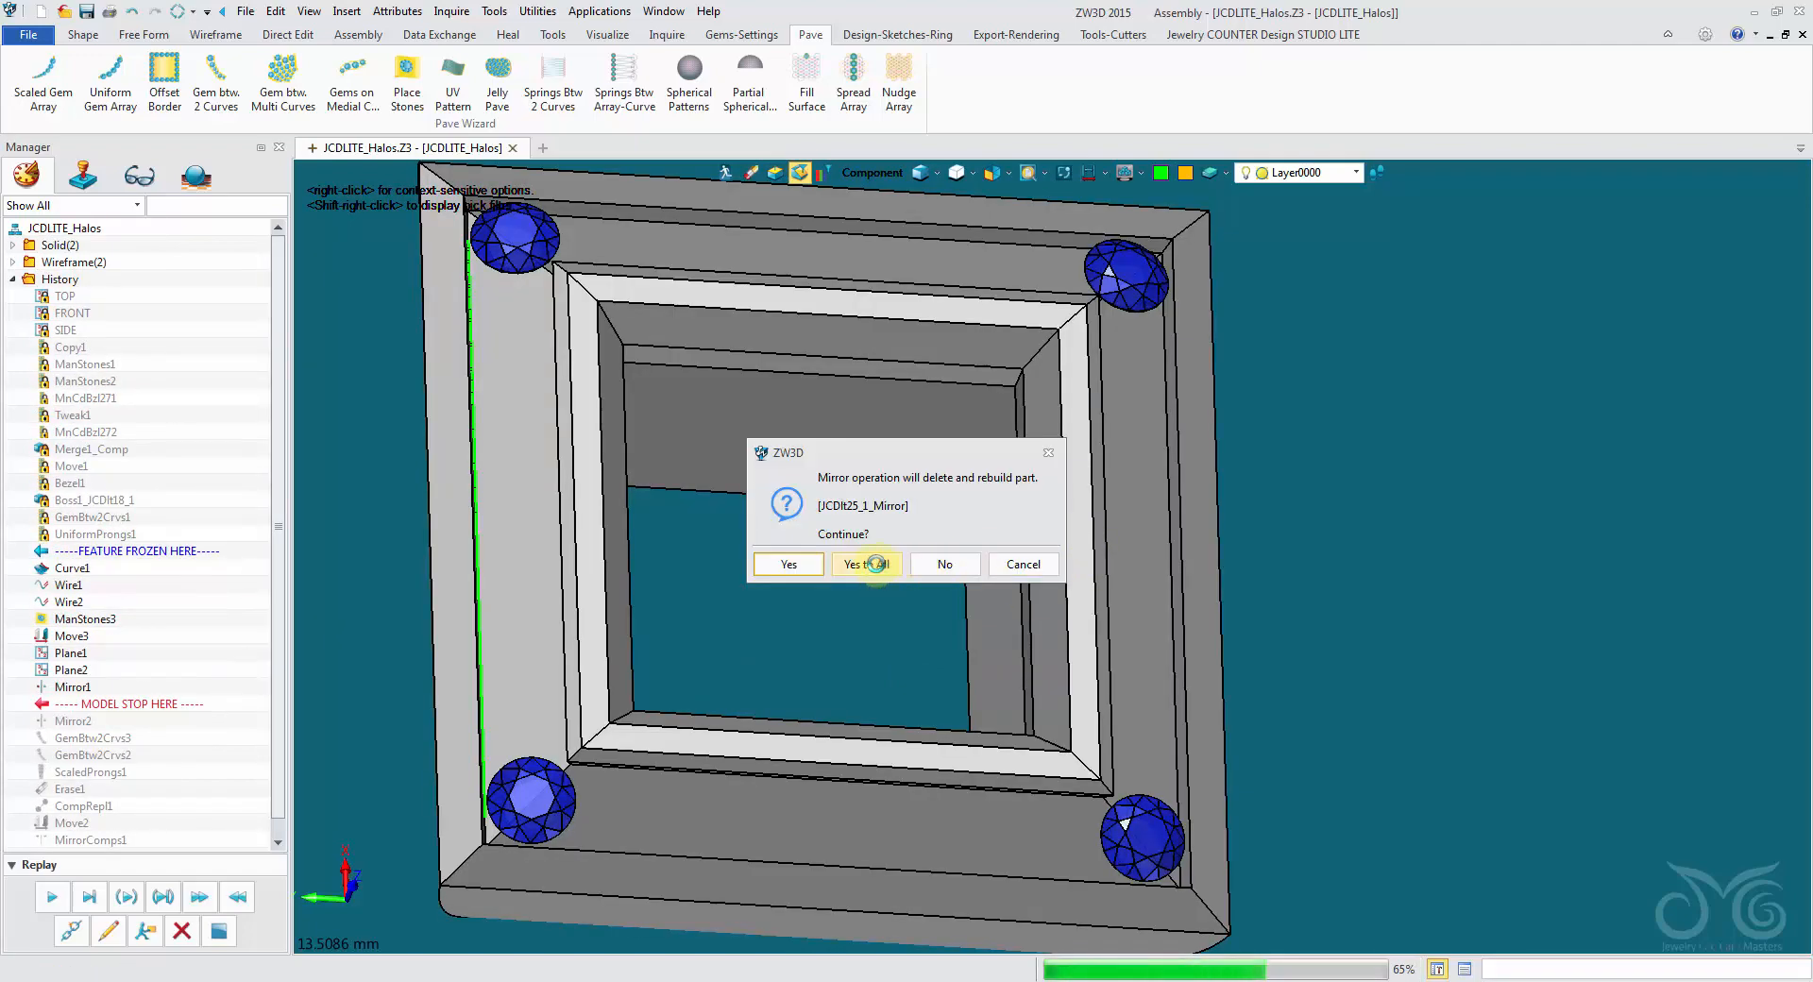
{"action": "left_click", "coordinate": [875, 564]}
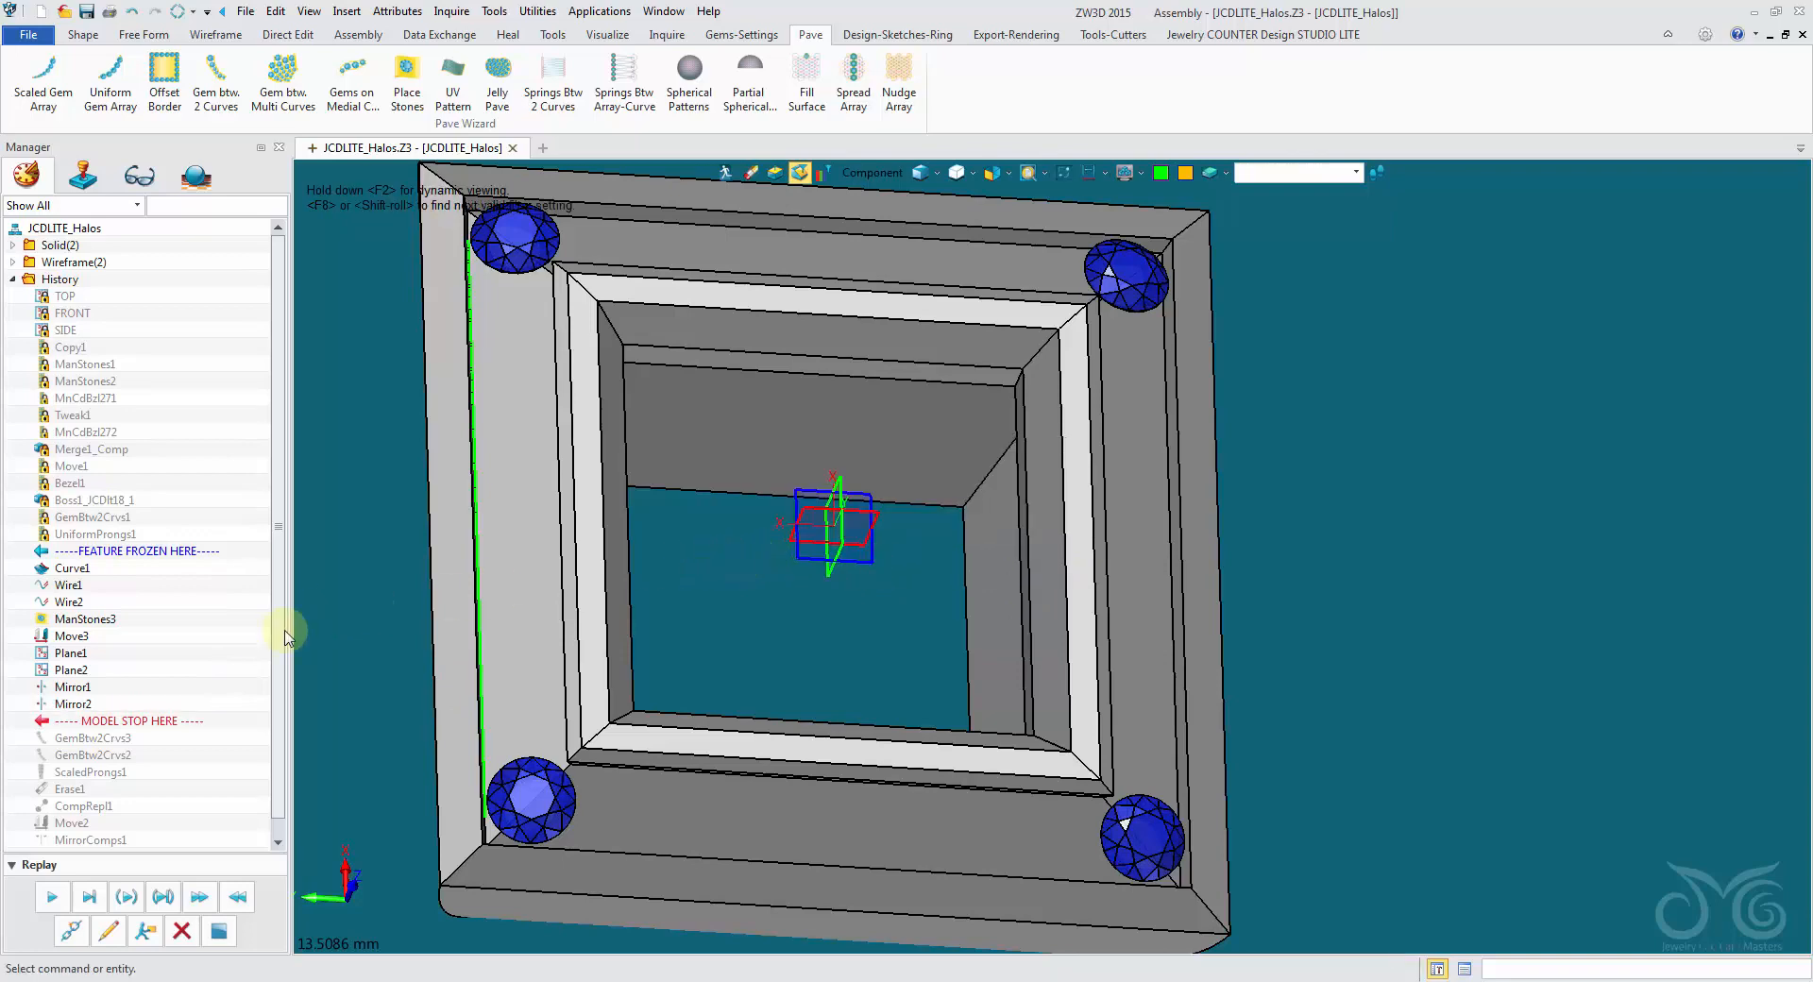
- Edit the next gem row between two curves, GemBtw2Crvs3, and give its stones the Diamond-Blue gemstone material
{"action": "left_click", "coordinate": [105, 930]}
{"action": "left_click", "coordinate": [318, 415]}
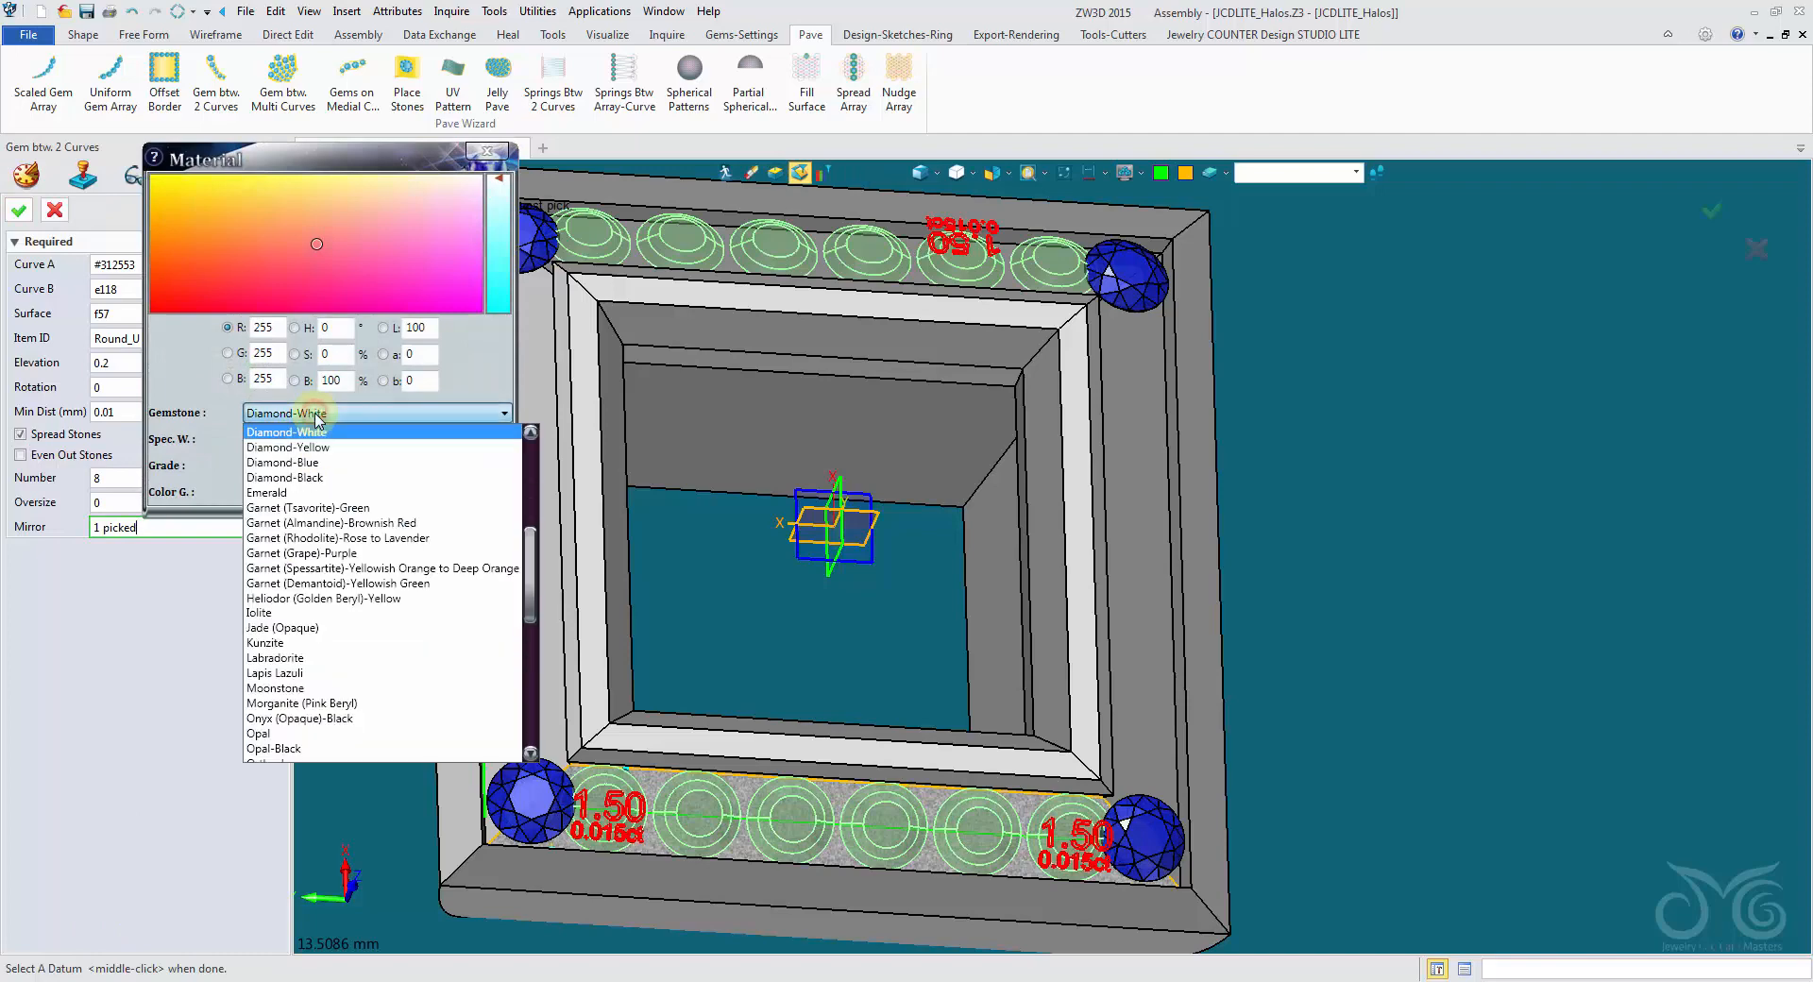
{"action": "left_click", "coordinate": [308, 462]}
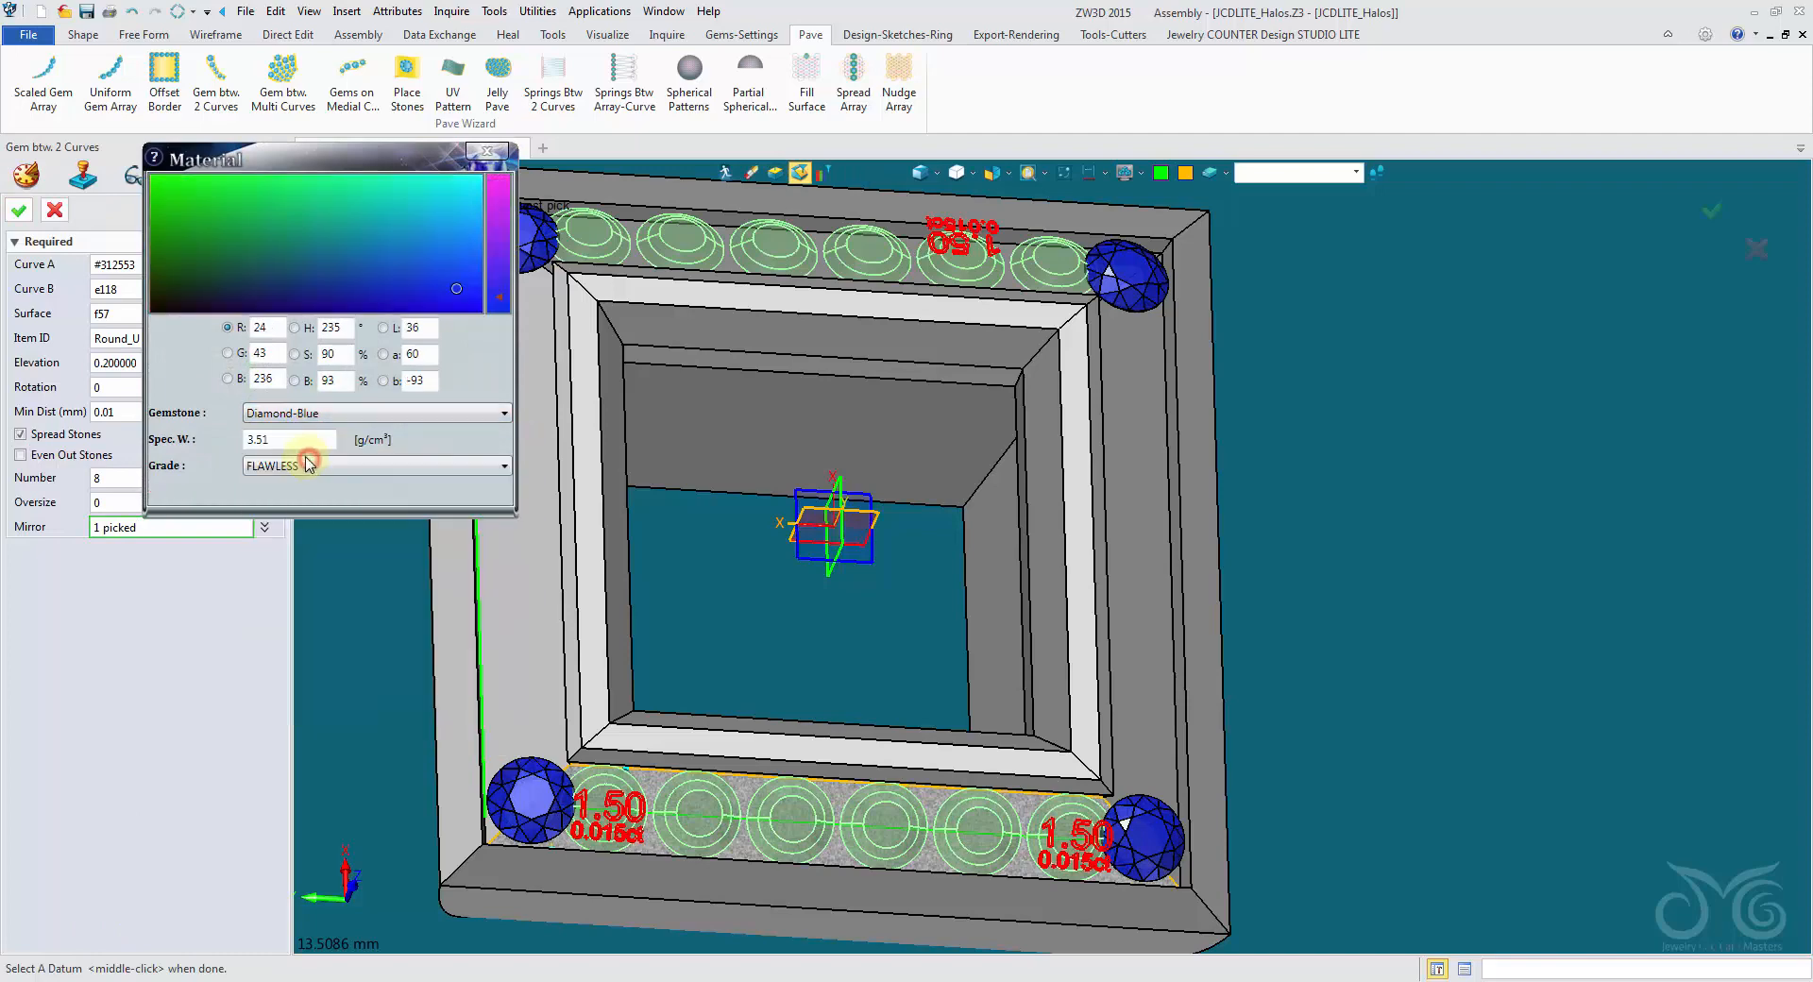
{"action": "left_click", "coordinate": [16, 209]}
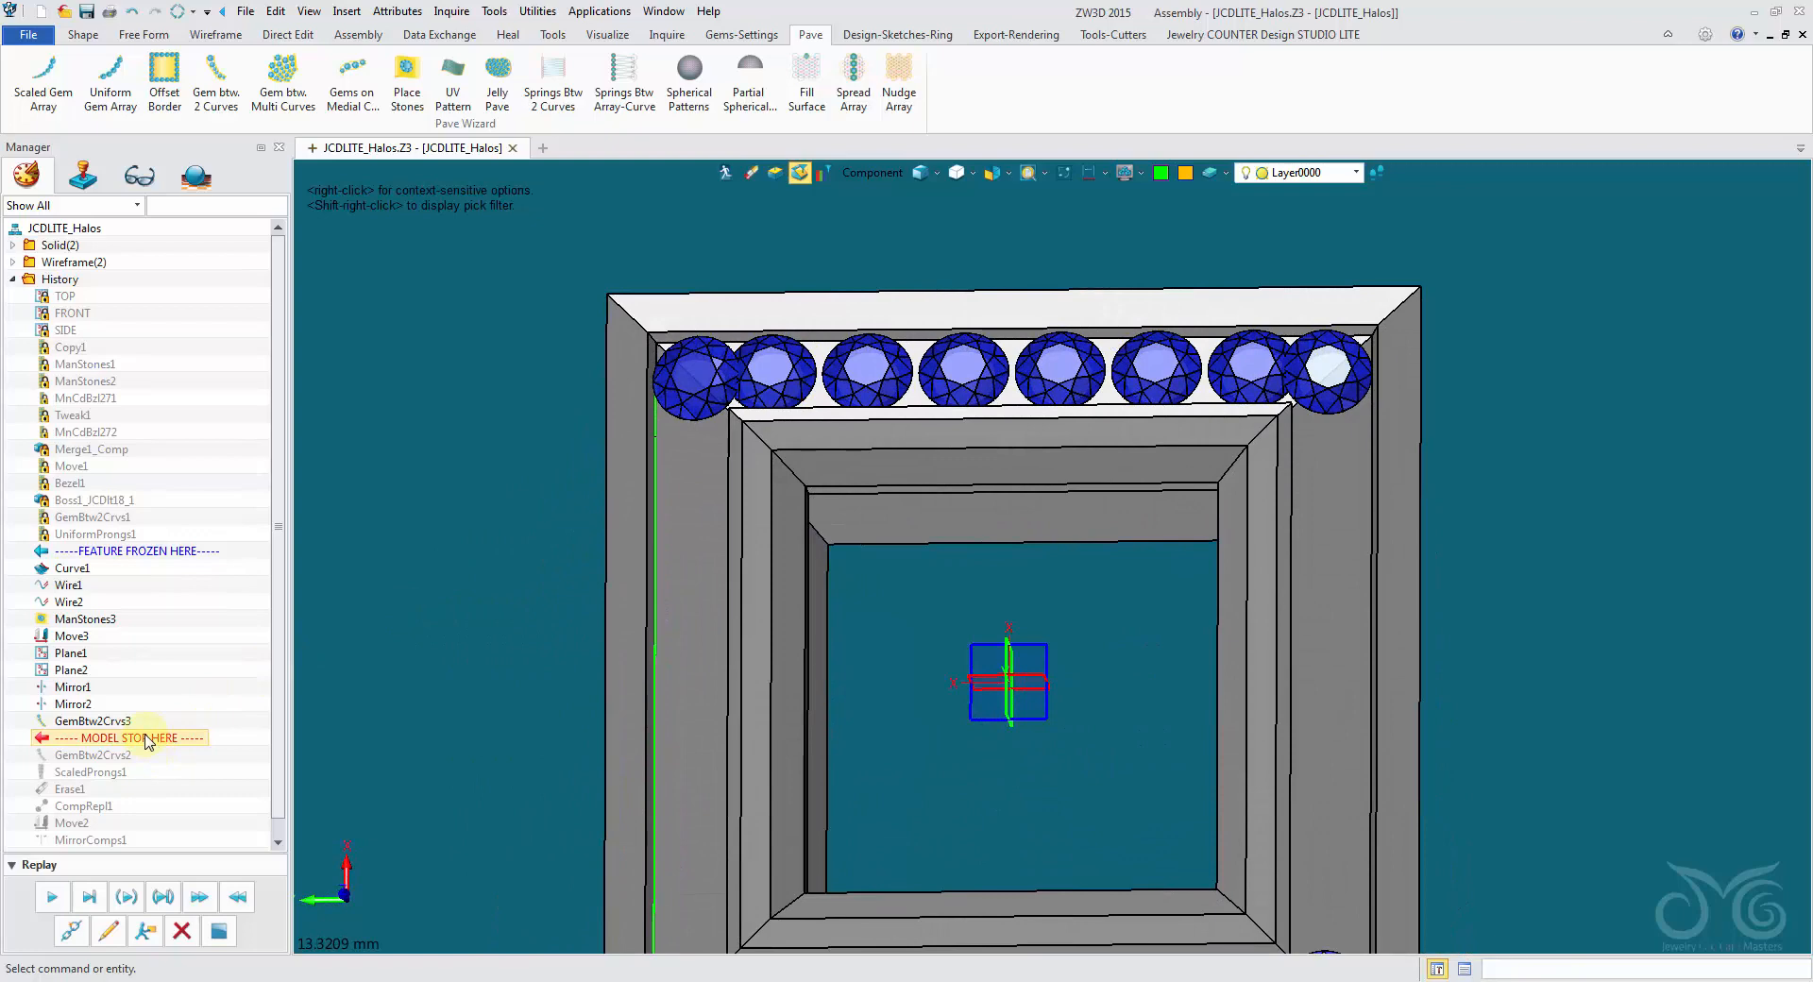
- Roll the history back to just after Curve1 and create a variable named CurveTrim with the expression -0.75
{"action": "left_click_drag", "start_coordinate": [146, 742], "coordinate": [141, 586]}
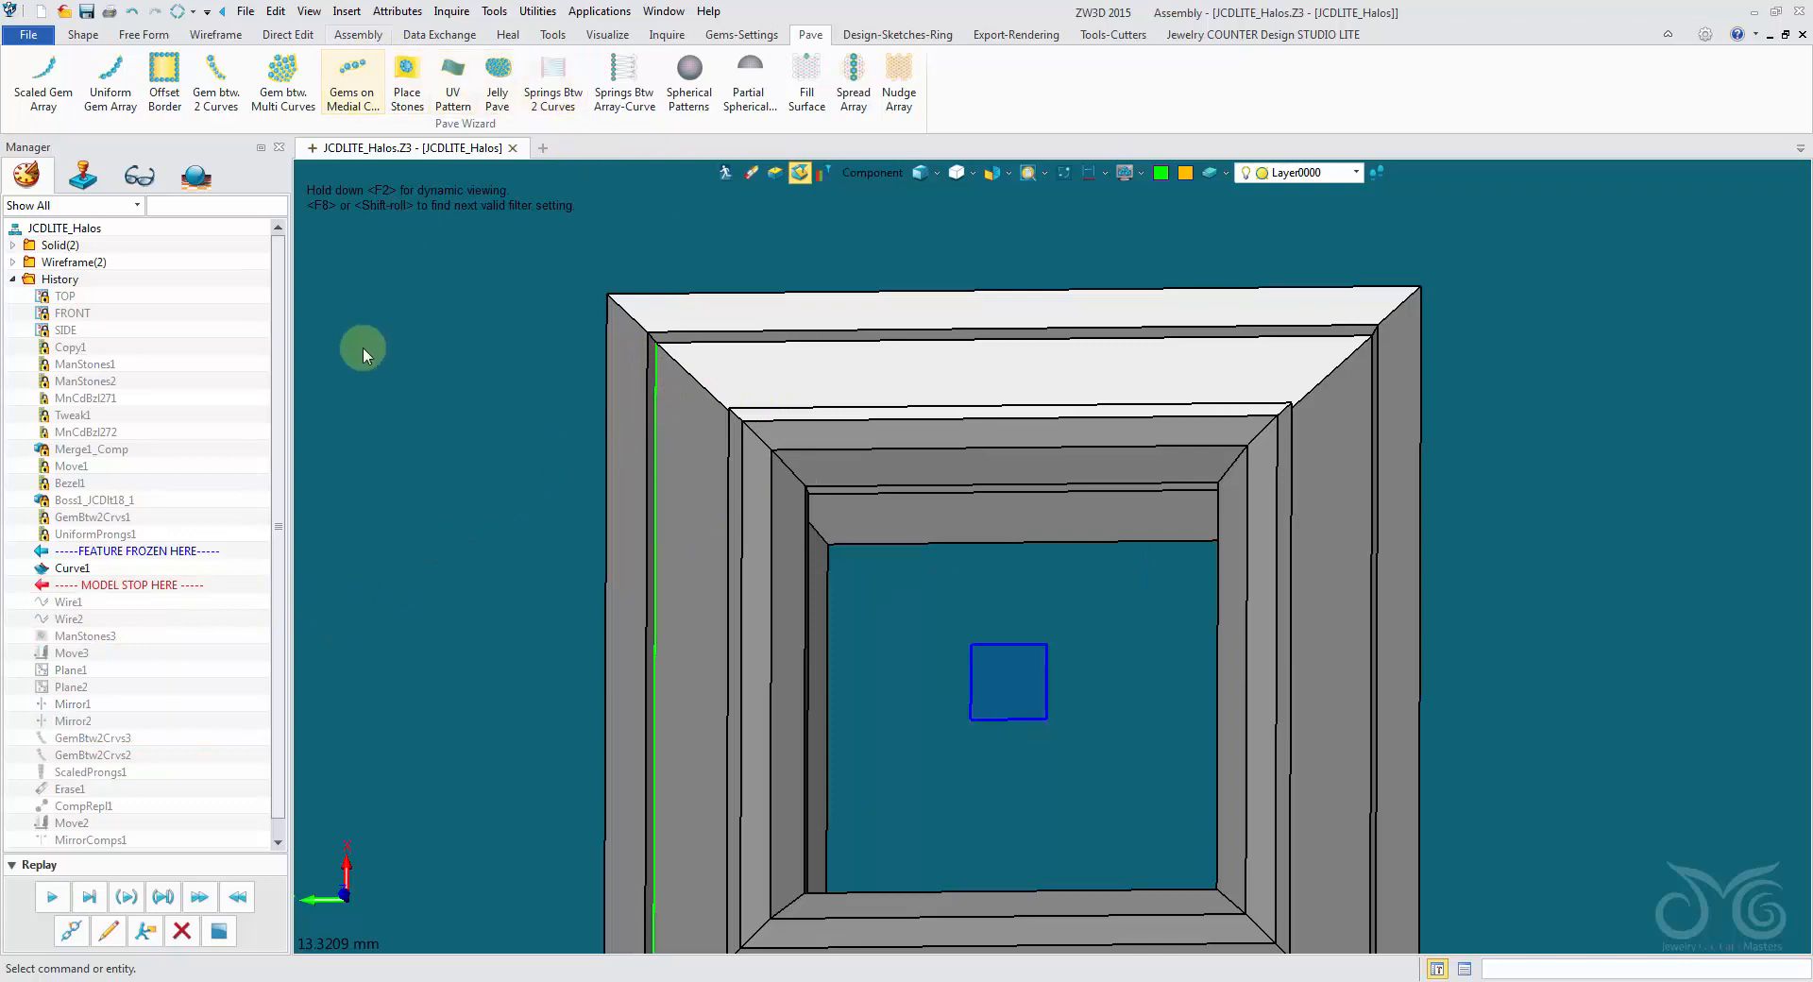
{"action": "middle_click_drag", "start_coordinate": [363, 348], "coordinate": [394, 230]}
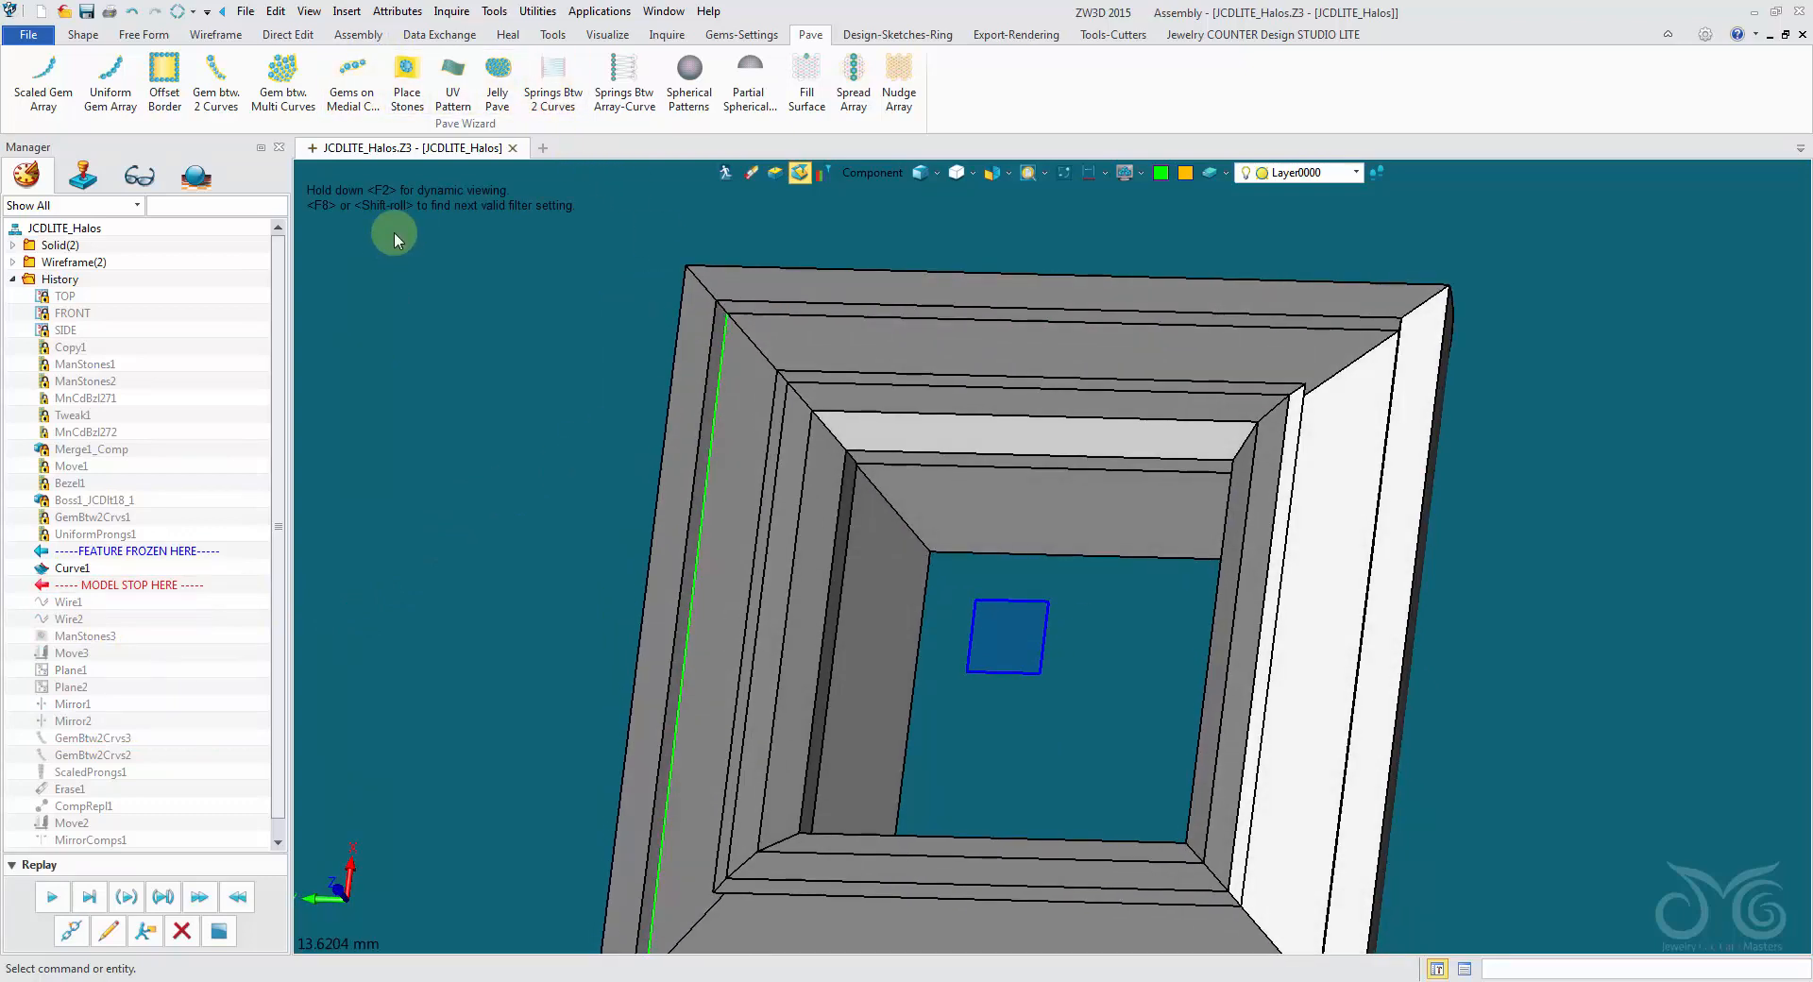
{"action": "left_click", "coordinate": [345, 13]}
{"action": "left_click", "coordinate": [374, 163]}
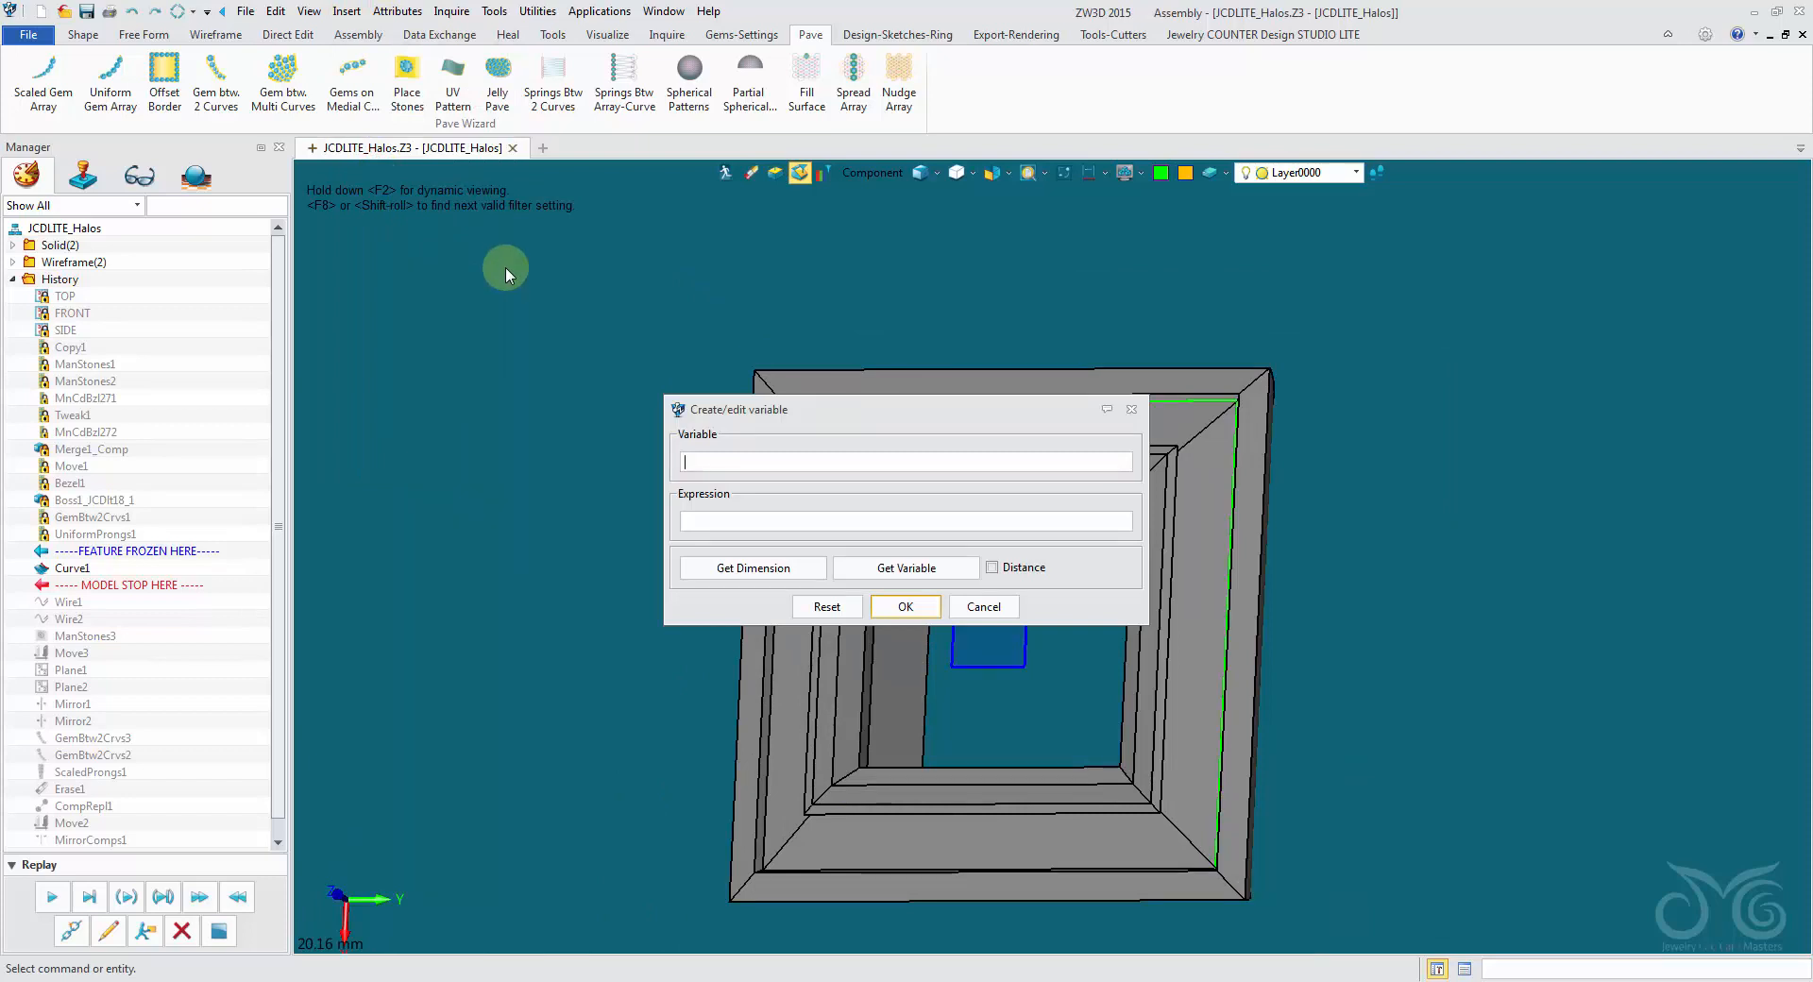
{"action": "type", "text": "CurveTrim"}
{"action": "left_click", "coordinate": [710, 518]}
{"action": "left_click", "coordinate": [906, 607]}
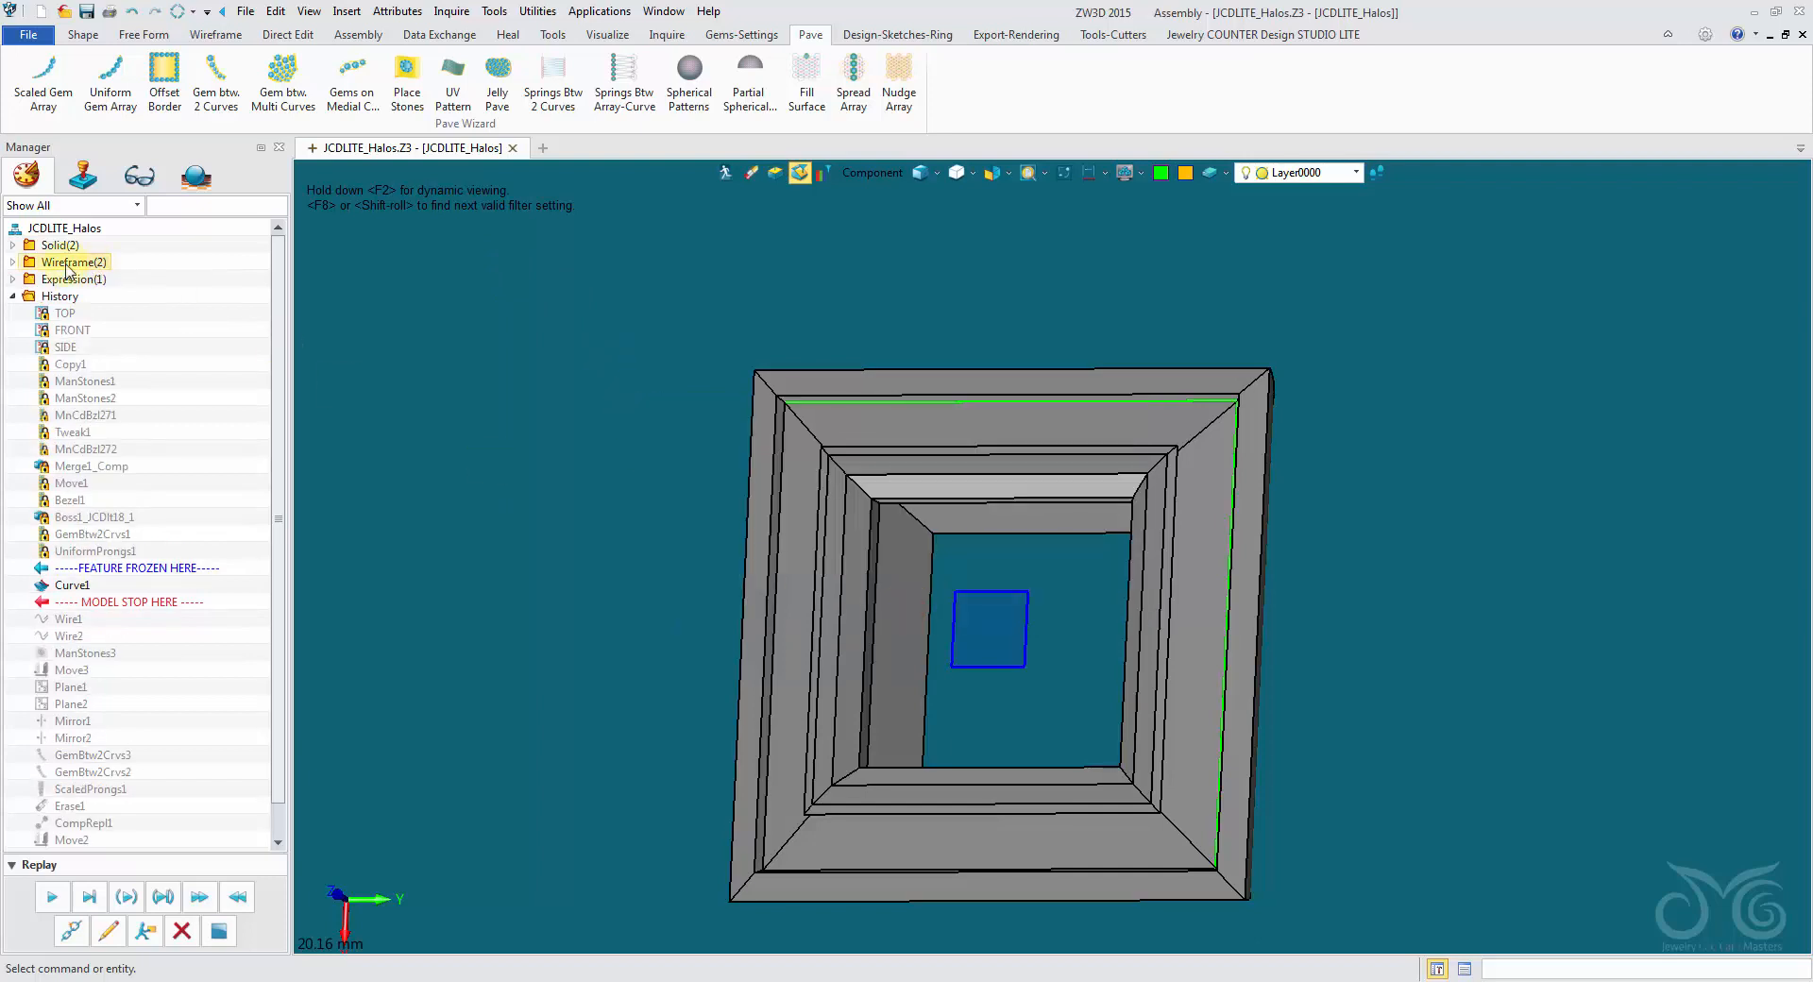
{"action": "left_click", "coordinate": [13, 279]}
{"action": "left_click", "coordinate": [13, 279]}
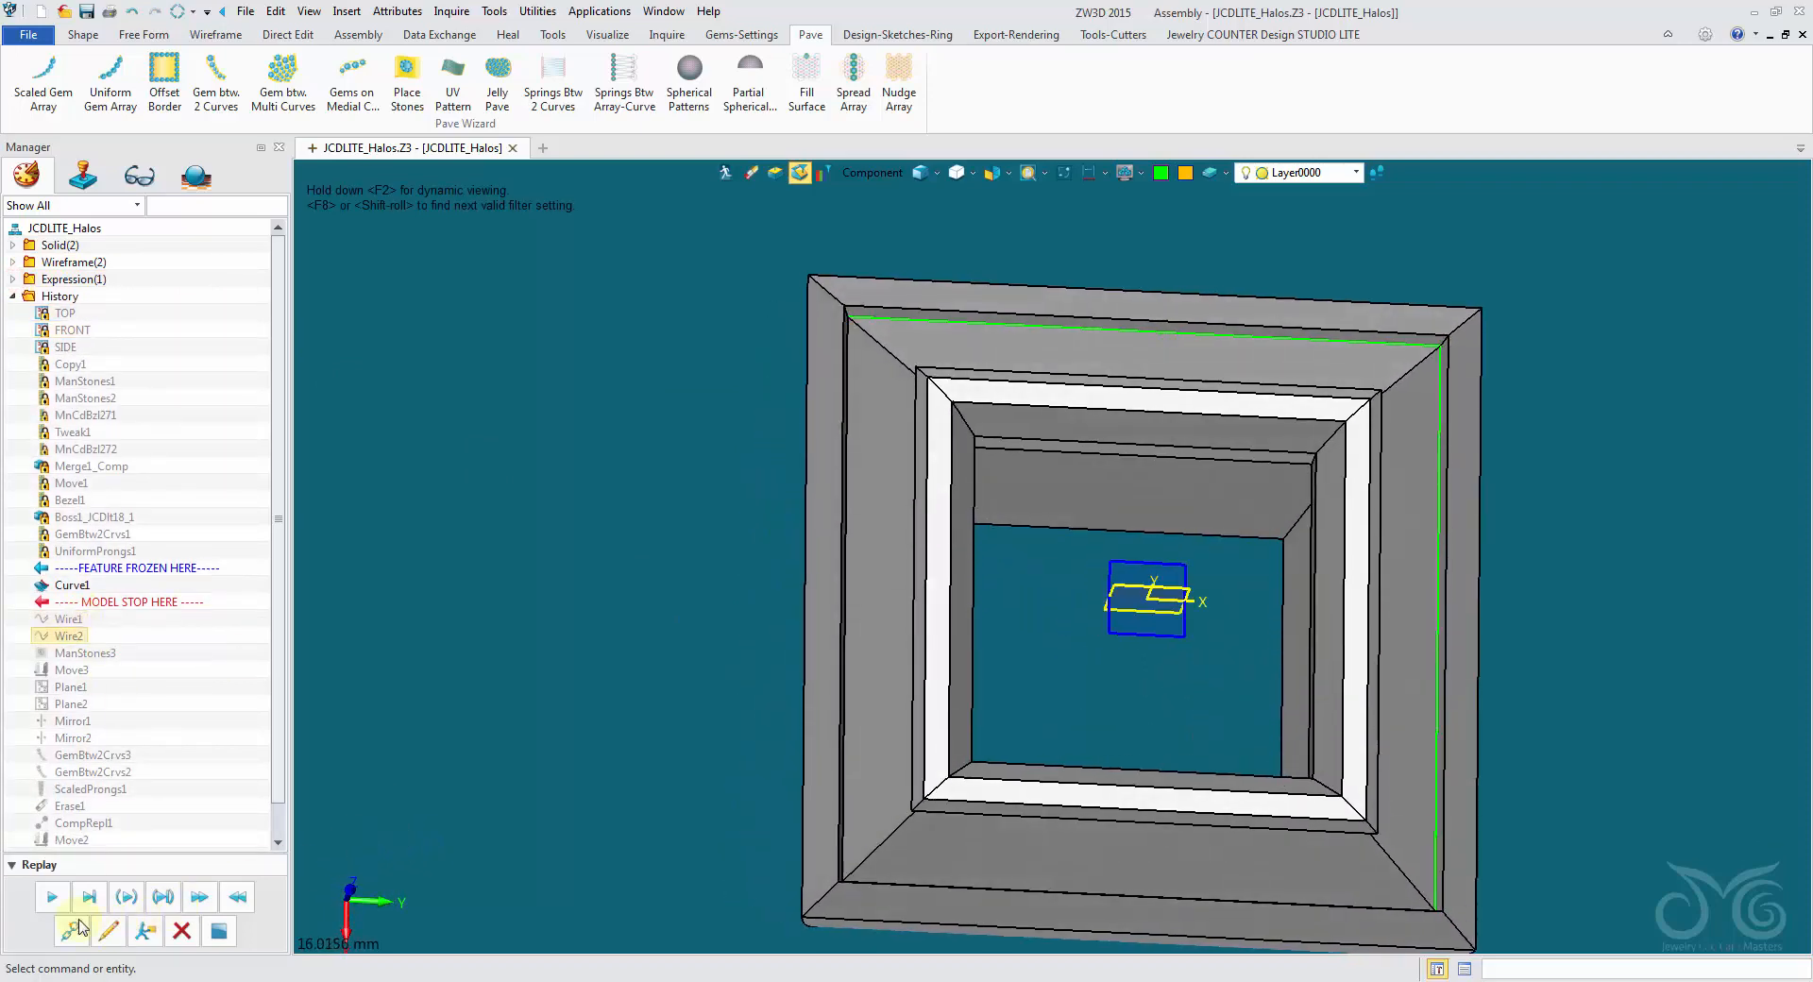
- Redefine the Wire1 trim so its length is driven by the CurveTrim variable
{"action": "left_click", "coordinate": [109, 938]}
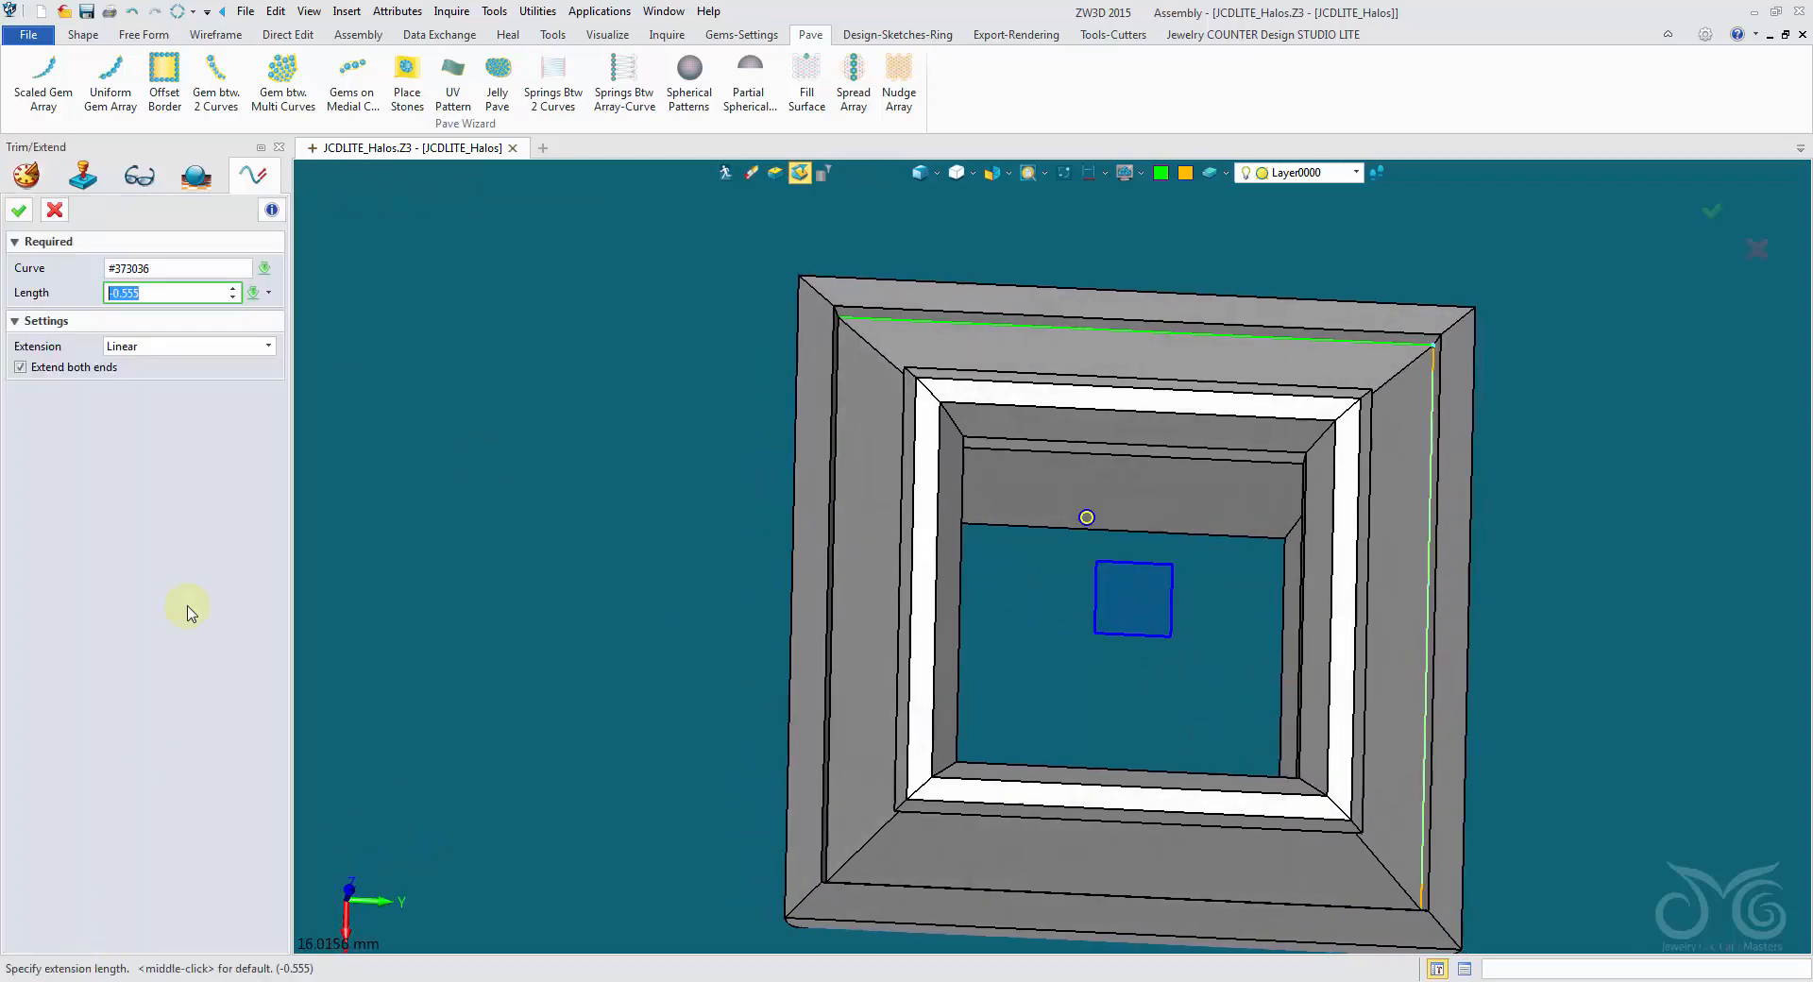
{"action": "left_click", "coordinate": [254, 295]}
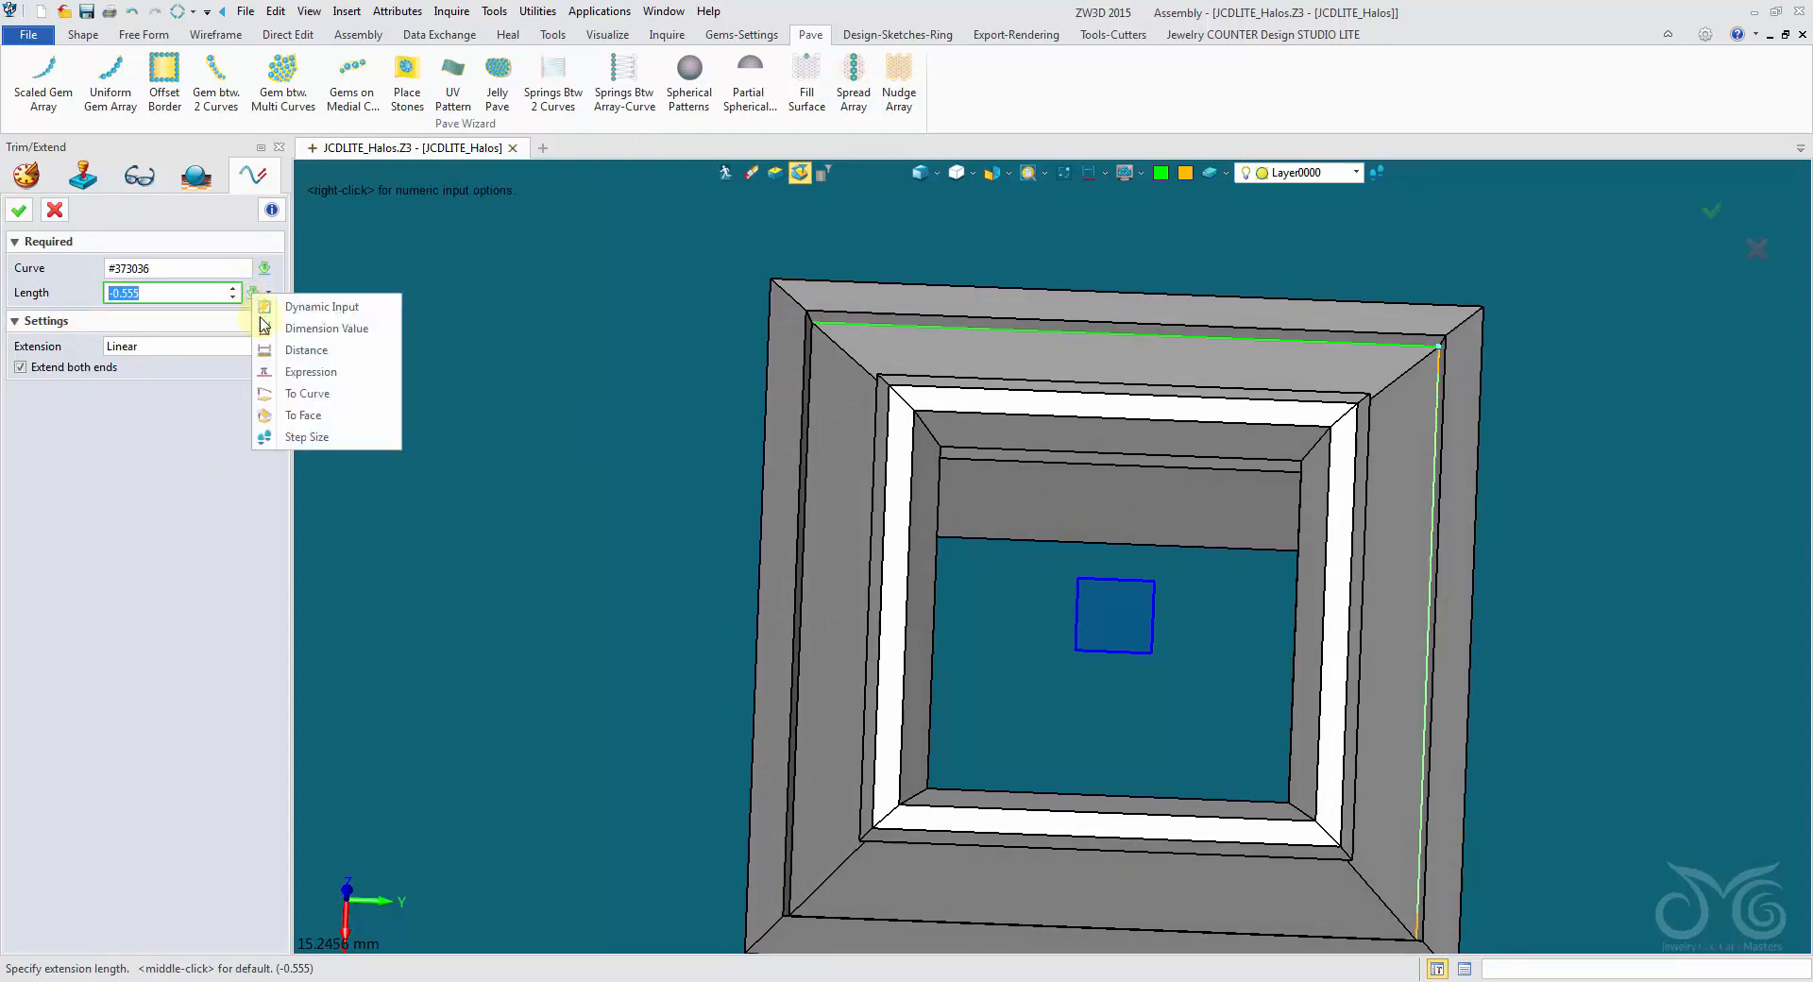
{"action": "left_click", "coordinate": [289, 373]}
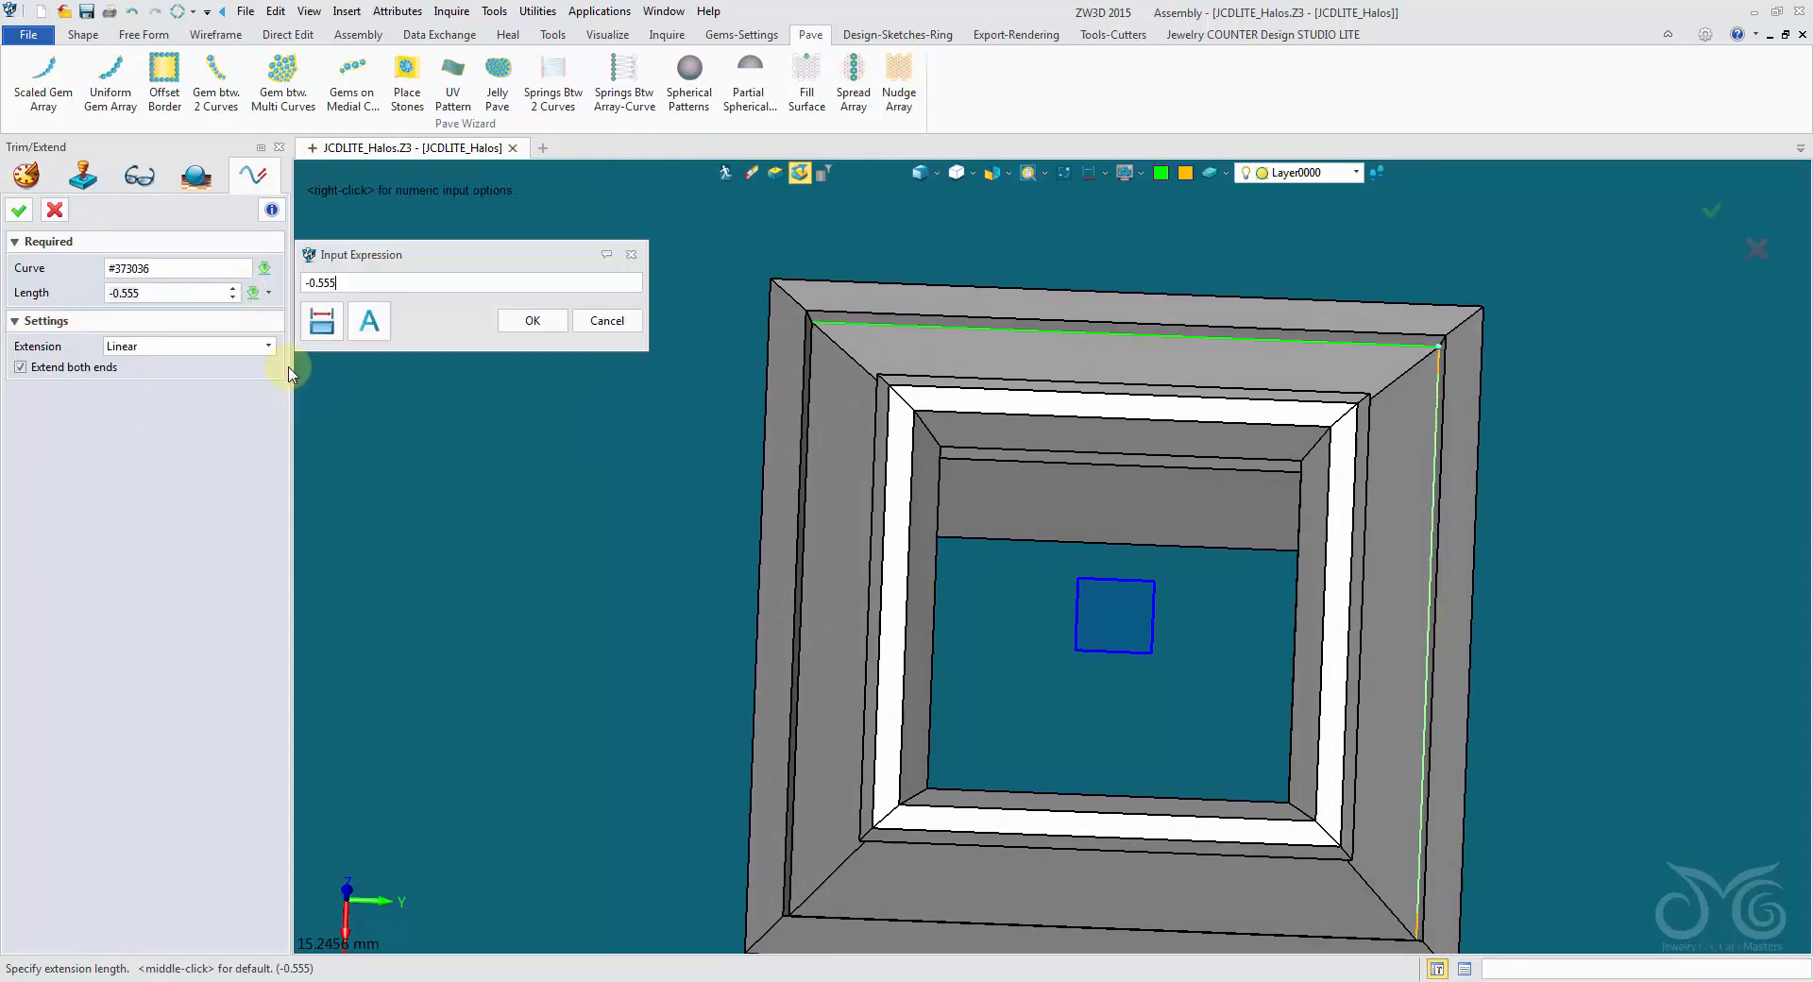
{"action": "left_click", "coordinate": [367, 322]}
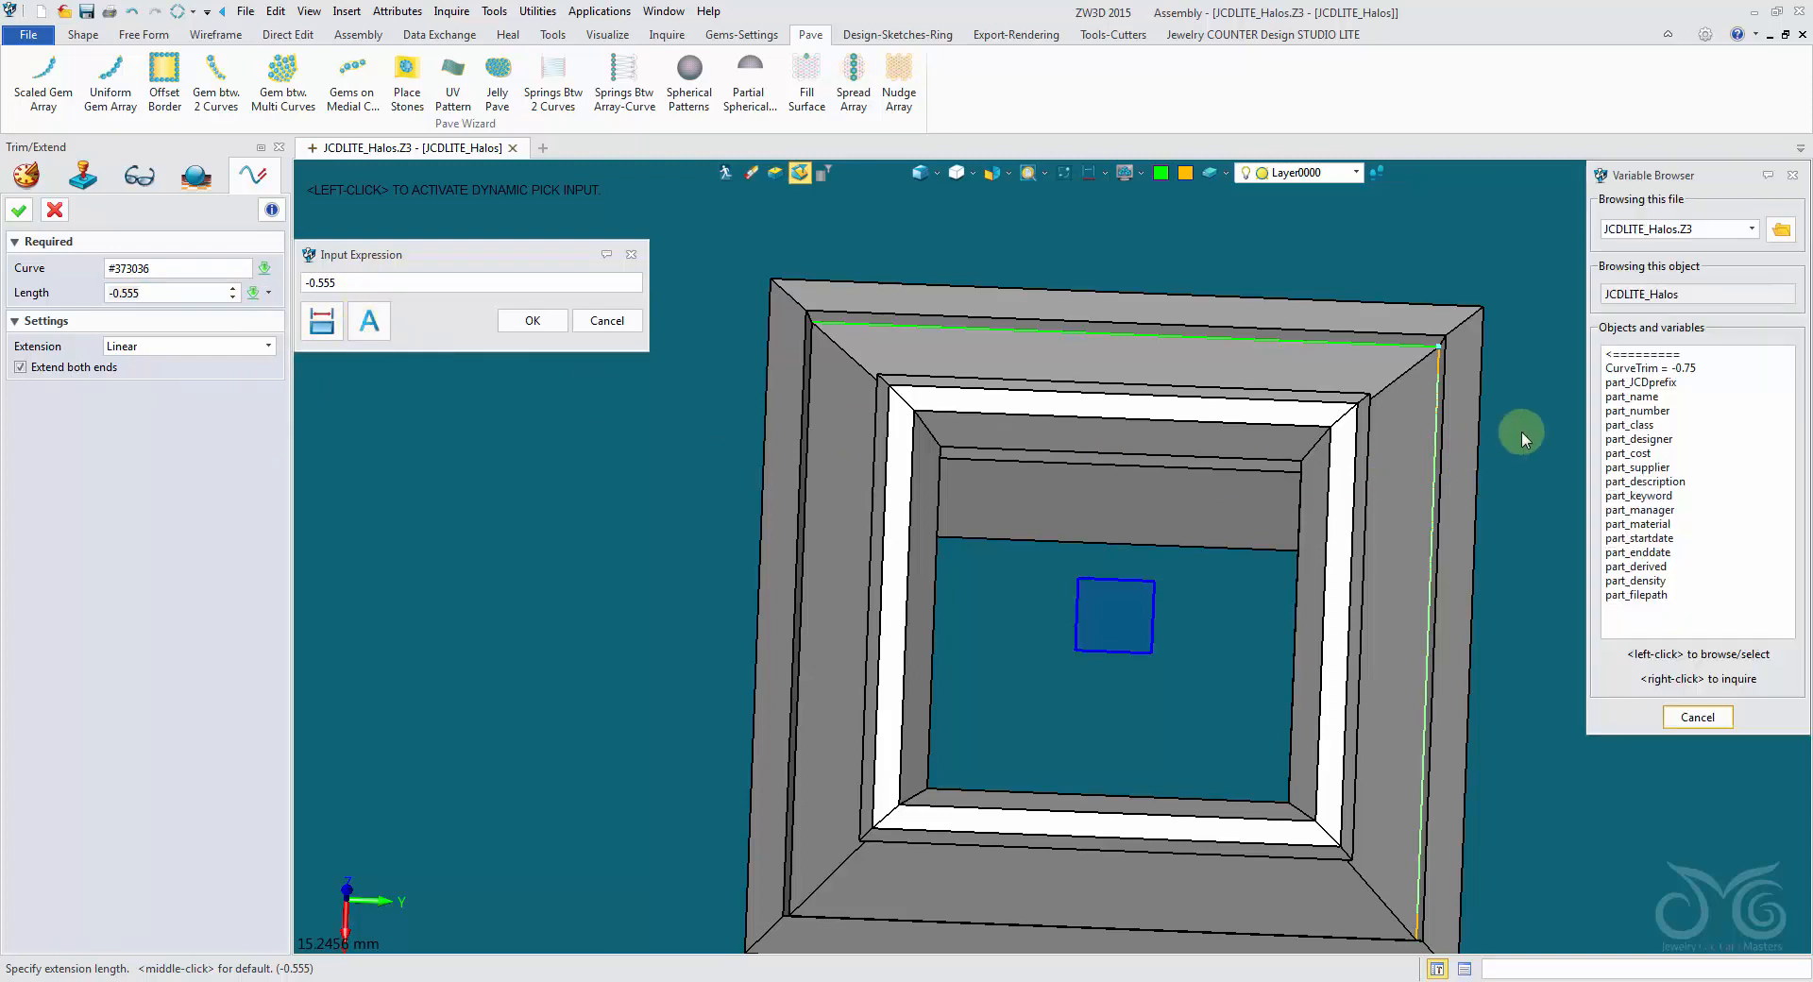
{"action": "left_click", "coordinate": [1714, 356]}
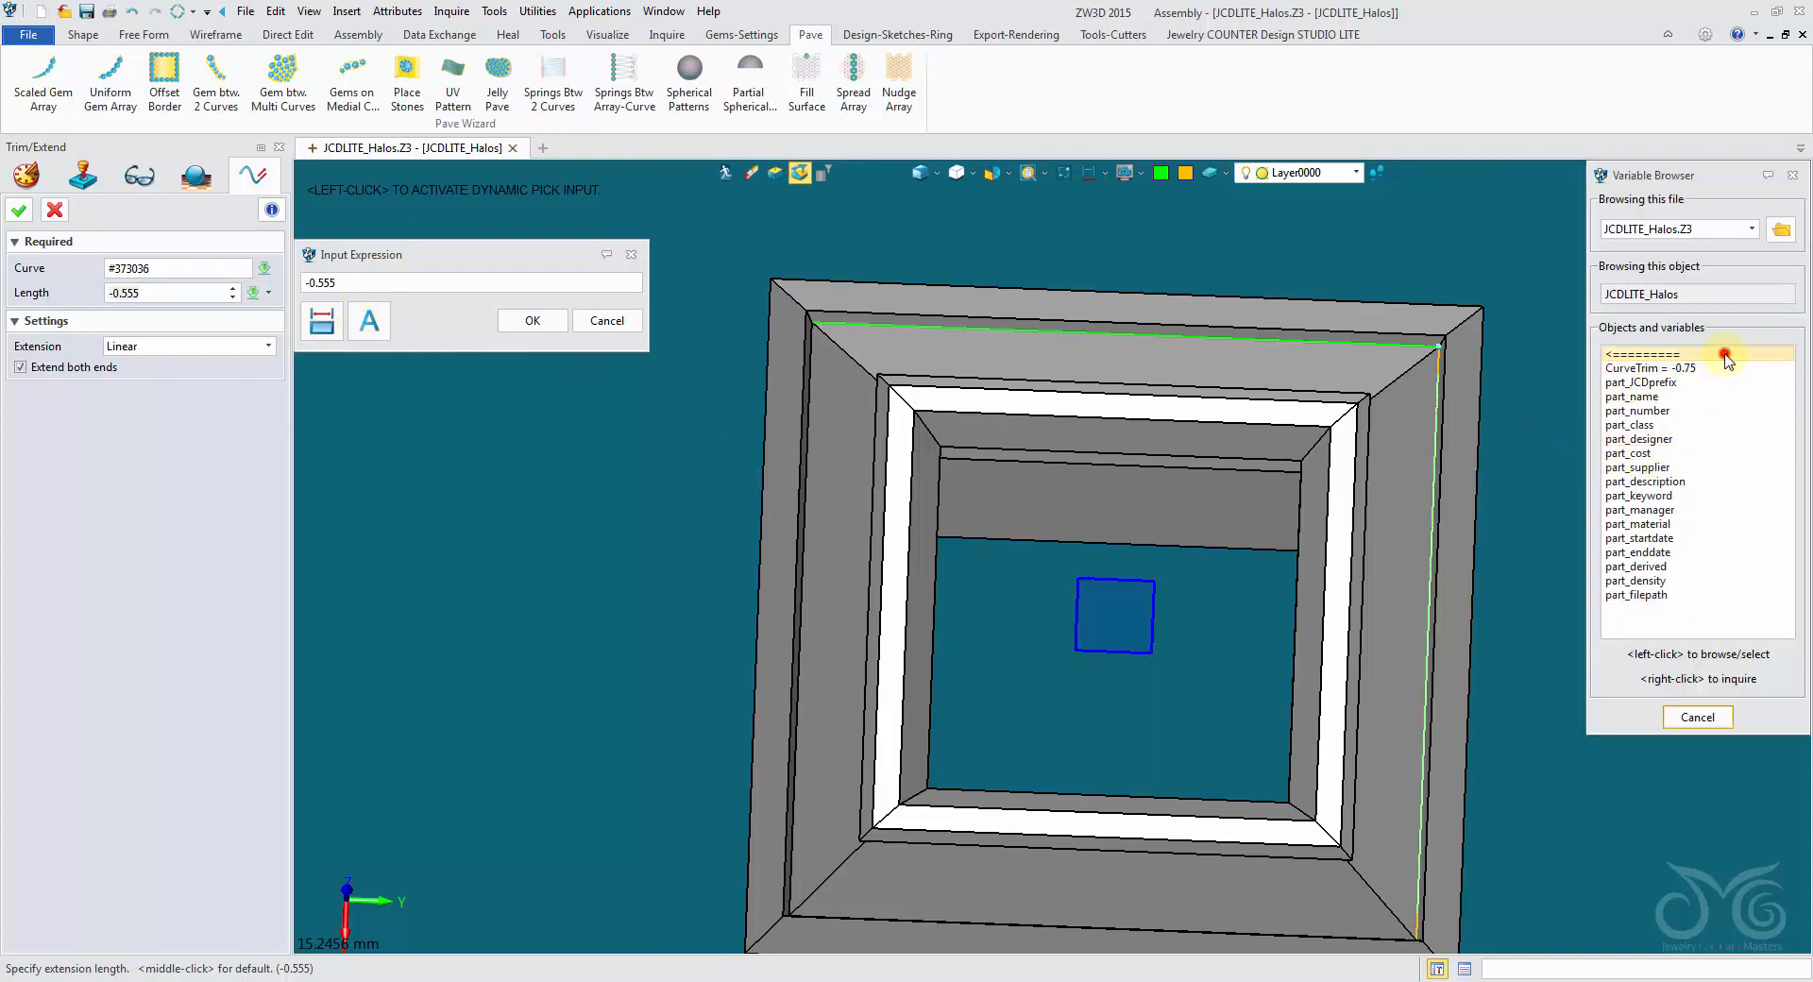
{"action": "mouse_move", "coordinate": [1785, 416]}
{"action": "left_mouse_down"}
{"action": "mouse_move", "coordinate": [1797, 516]}
{"action": "mouse_move", "coordinate": [1789, 383]}
{"action": "left_mouse_up"}
{"action": "left_click", "coordinate": [1717, 356]}
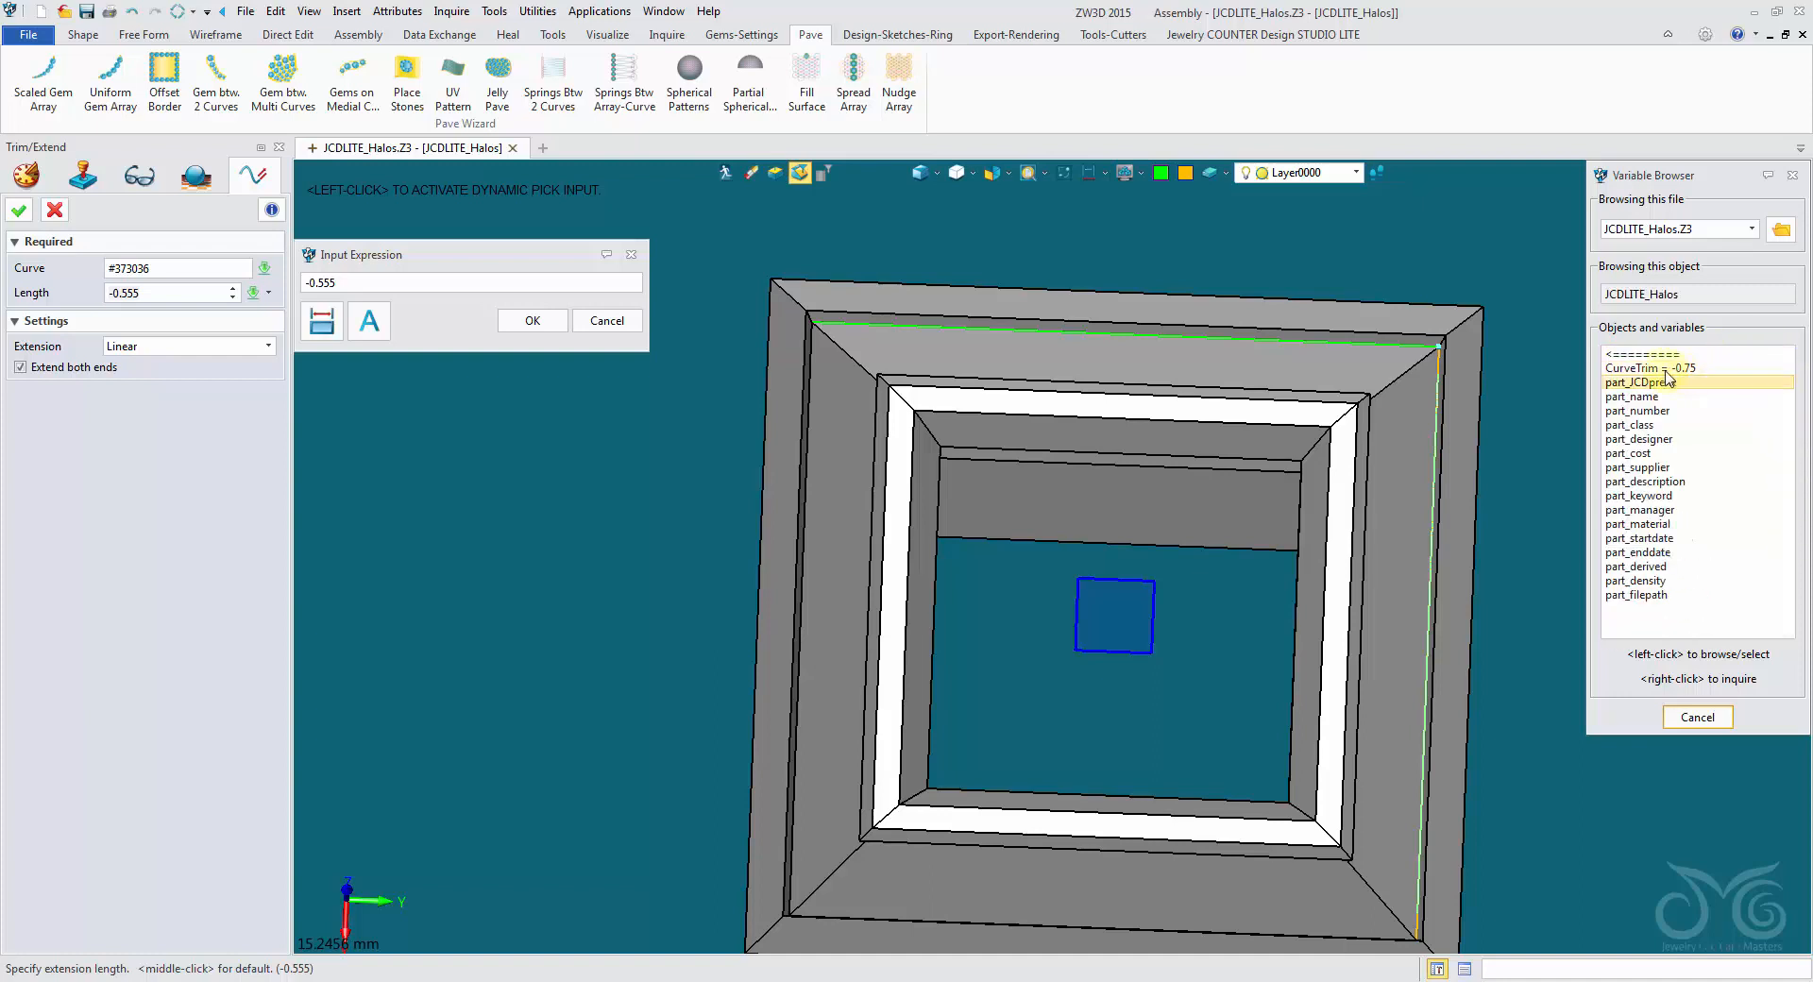
{"action": "left_click", "coordinate": [1649, 369]}
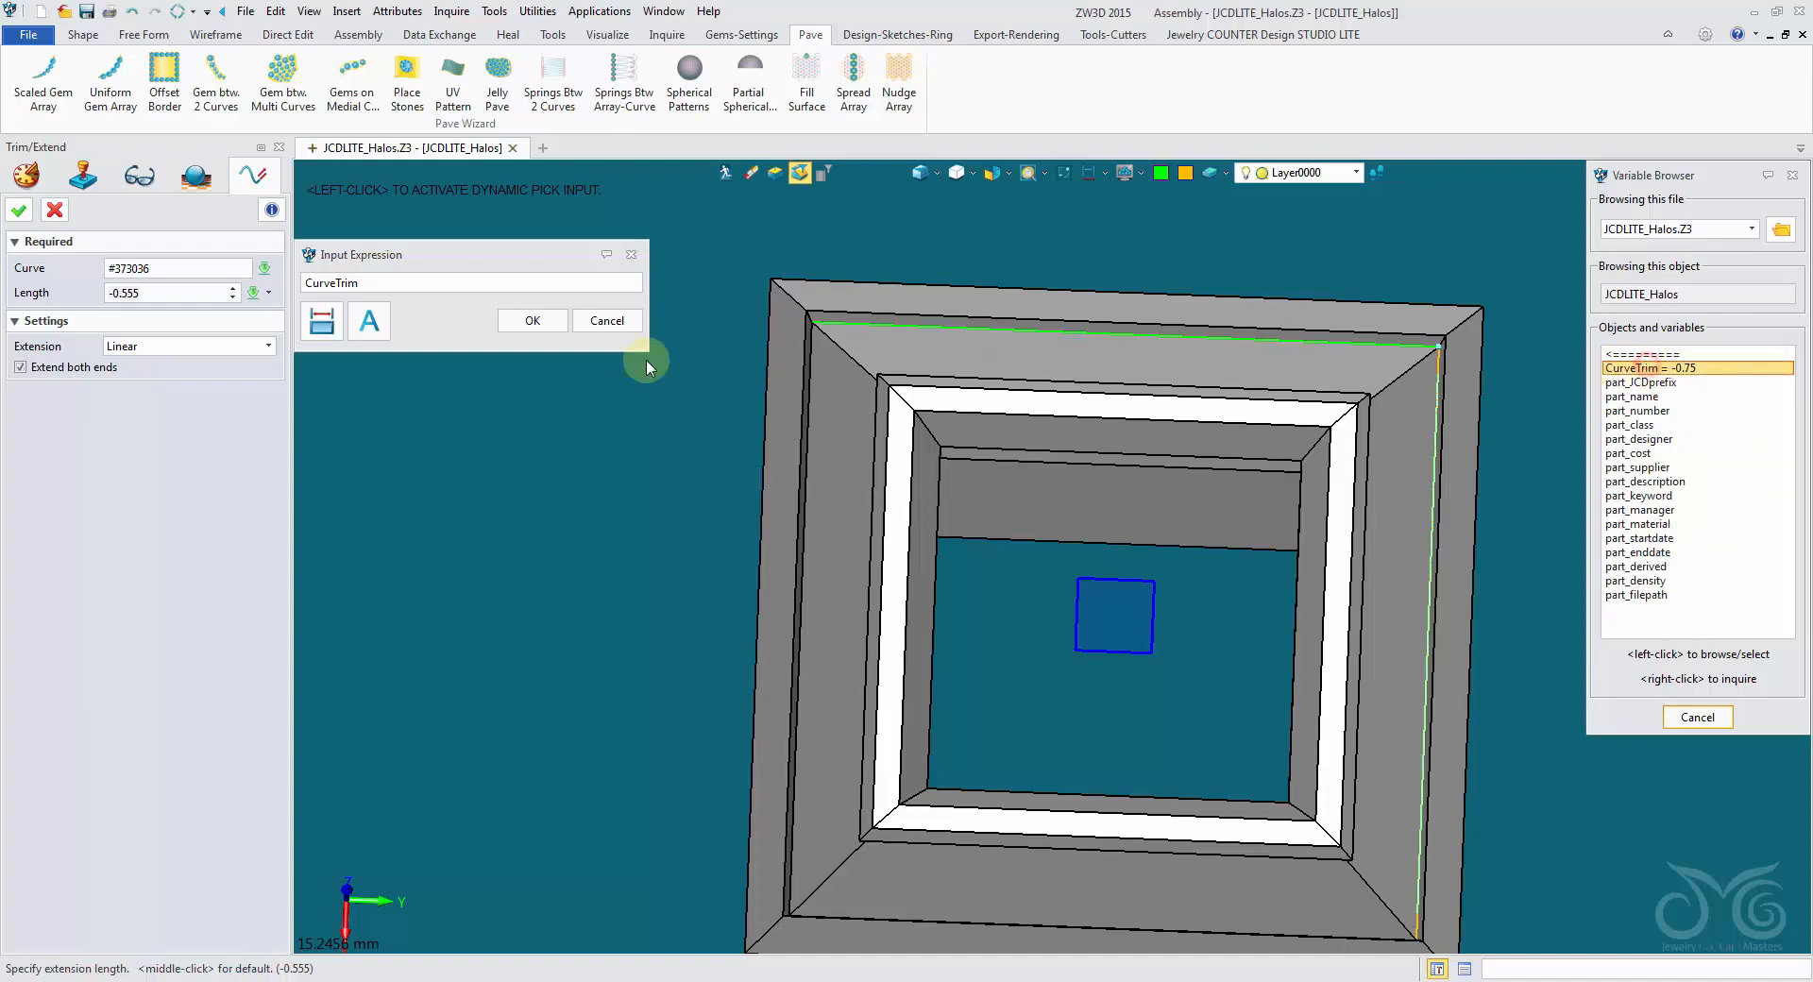
{"action": "left_click", "coordinate": [515, 321]}
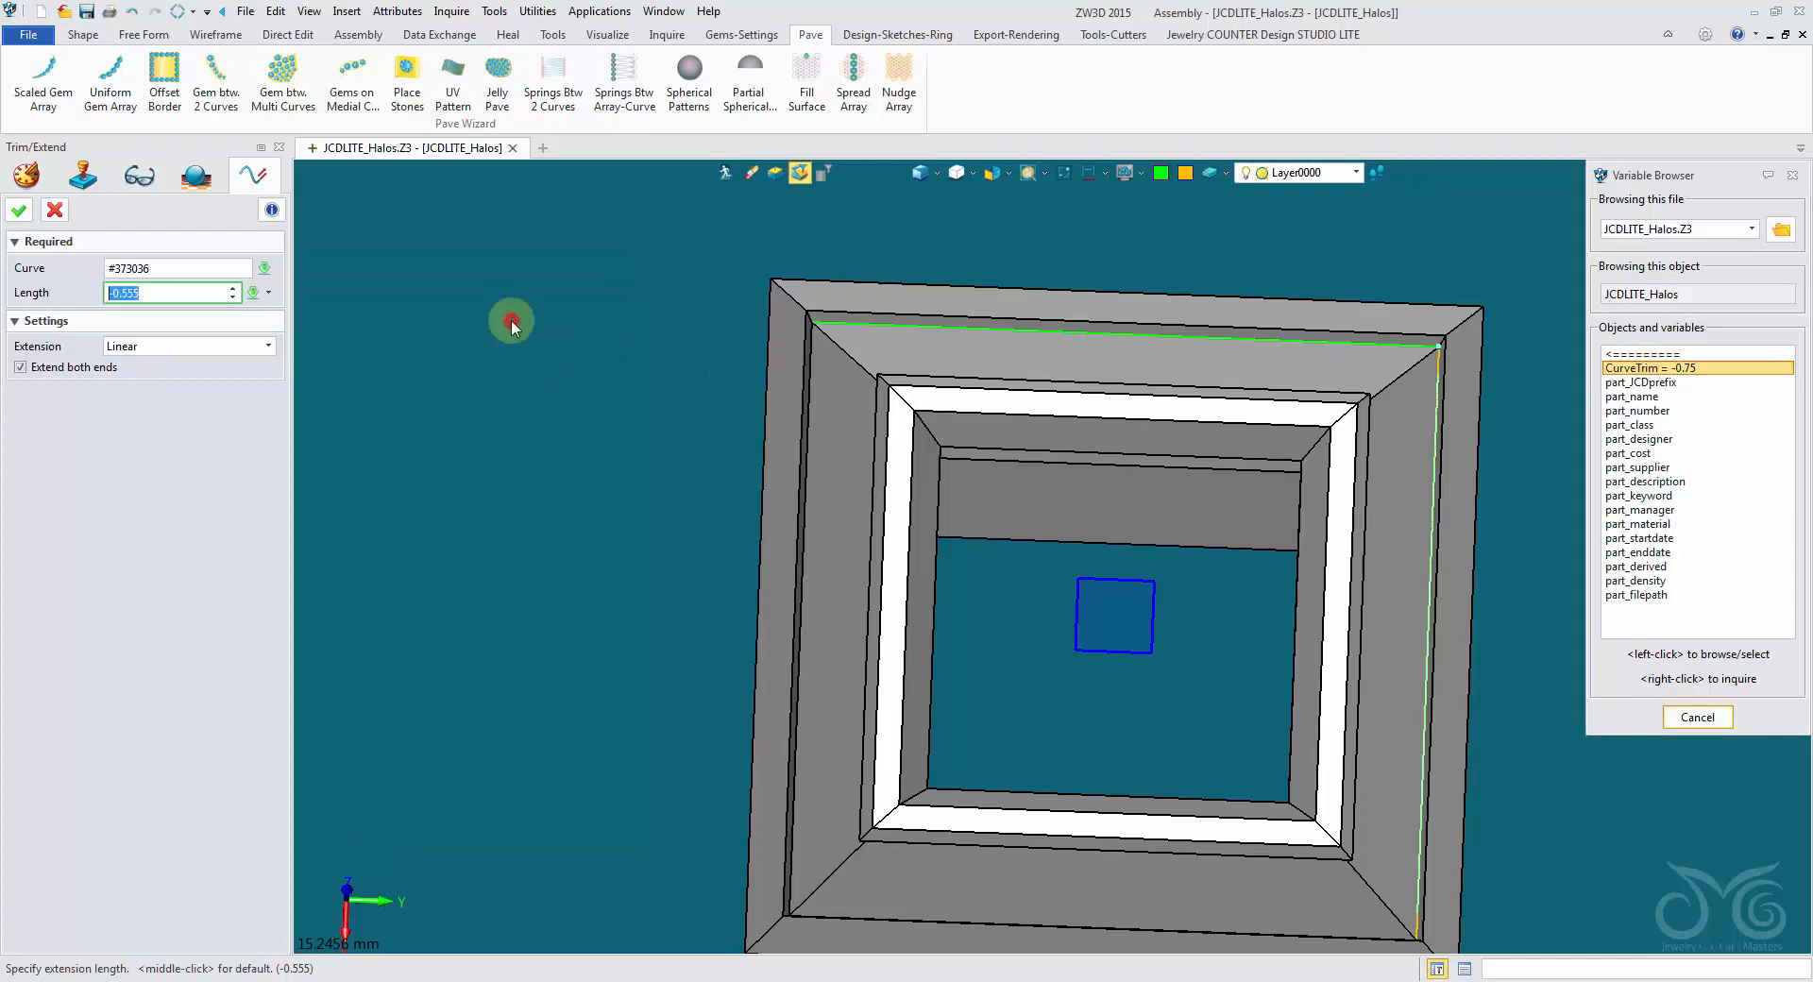
{"action": "middle_click", "coordinate": [509, 315]}
- Redefine the Wire2 trim on the adjacent green curve so its length also uses the CurveTrim variable
{"action": "scroll", "coordinate": [1412, 376], "scroll_direction": "up", "scroll_amount": 3}
{"action": "right_click_drag", "start_coordinate": [1395, 445], "coordinate": [1500, 293]}
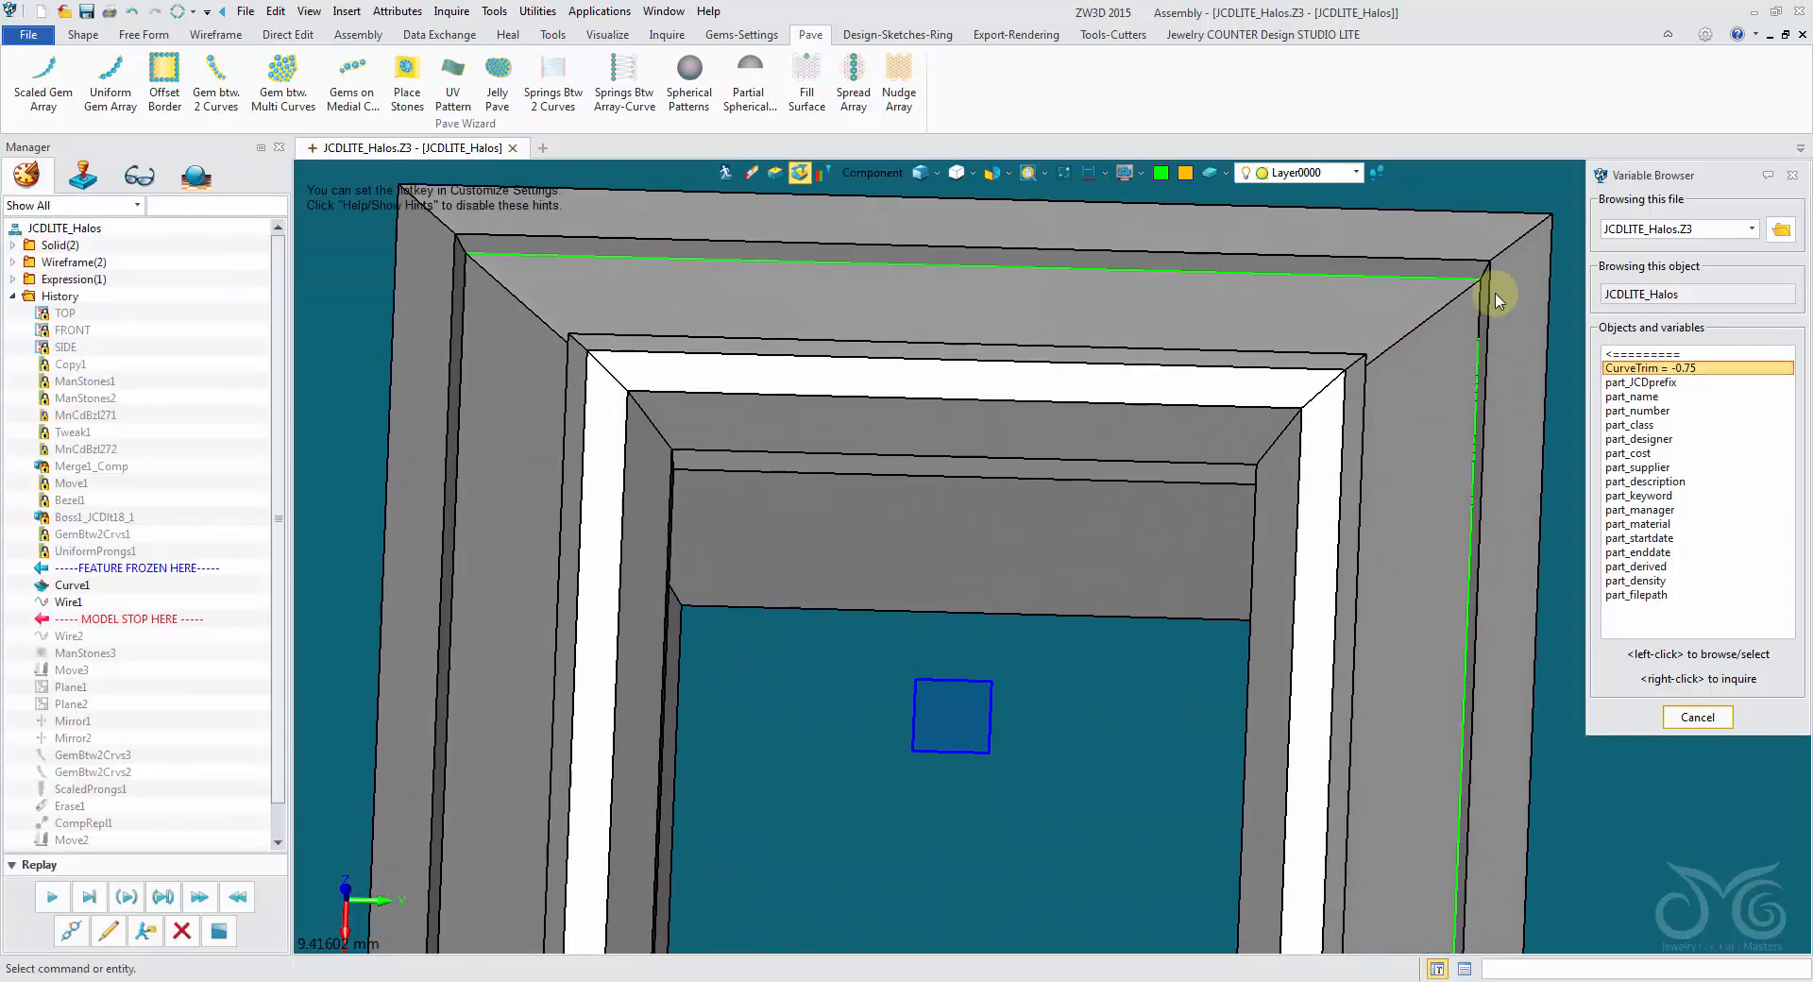
{"action": "right_click_drag", "start_coordinate": [1052, 551], "coordinate": [661, 713]}
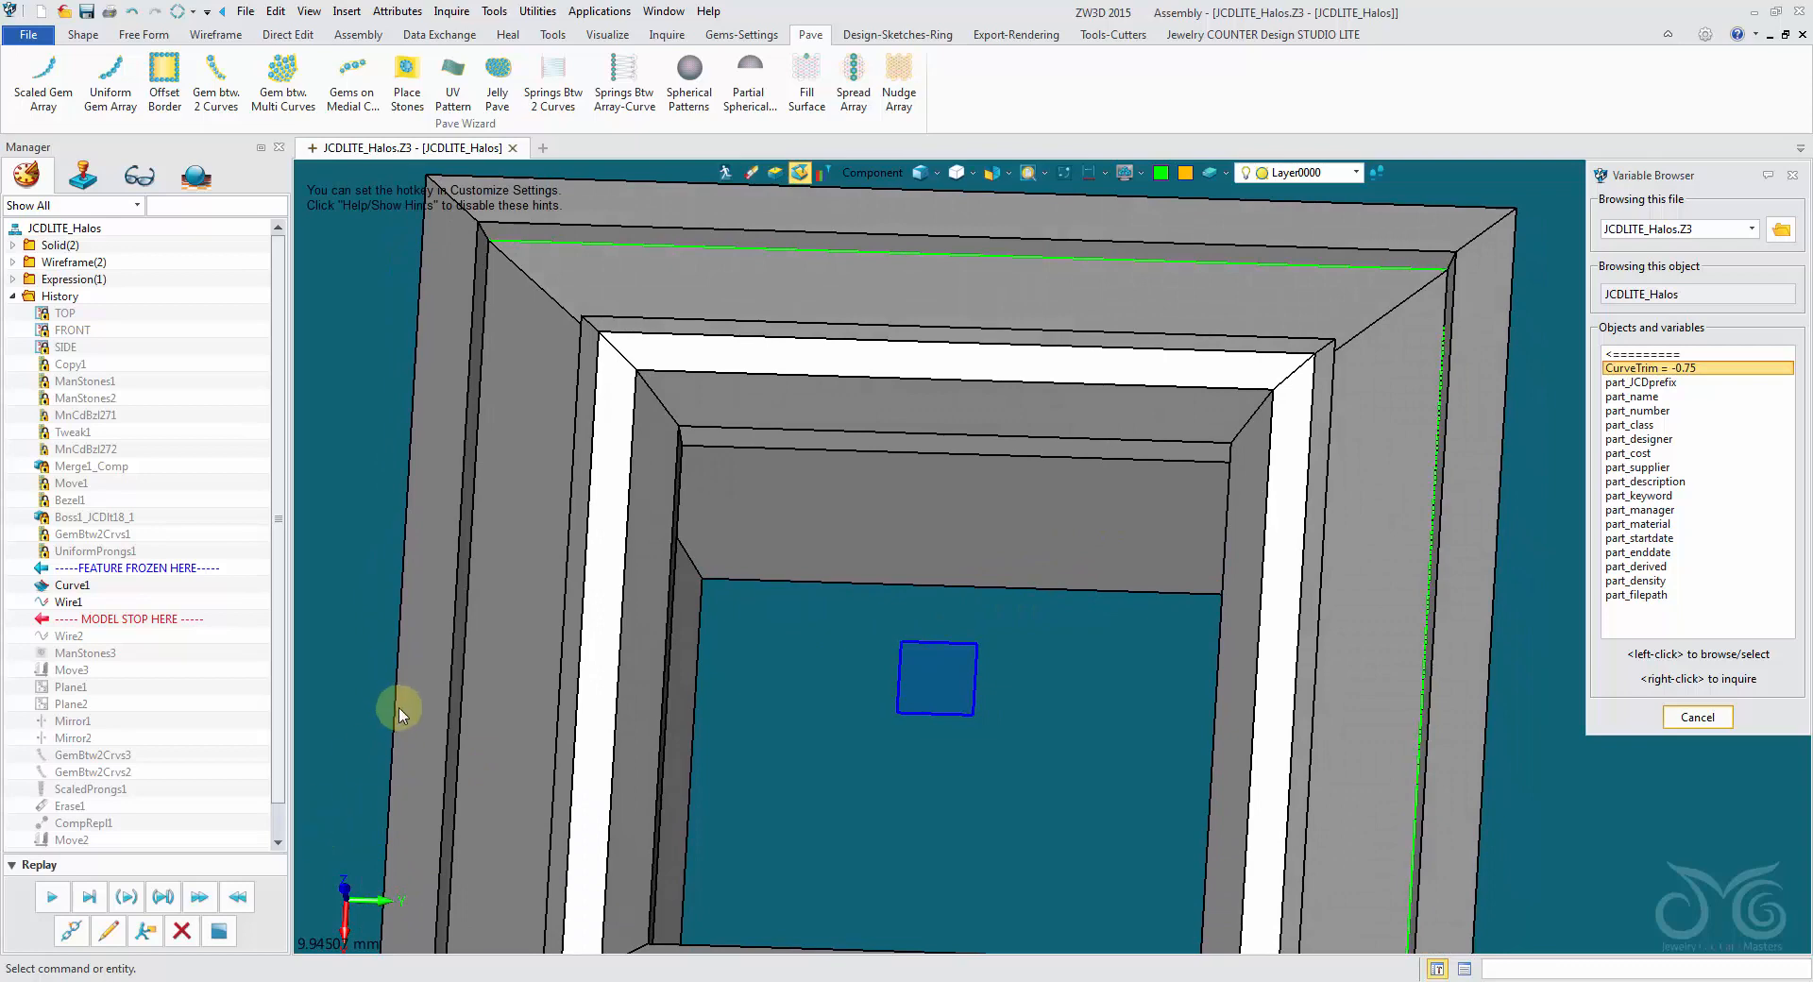
{"action": "right_click_drag", "start_coordinate": [400, 707], "coordinate": [381, 716]}
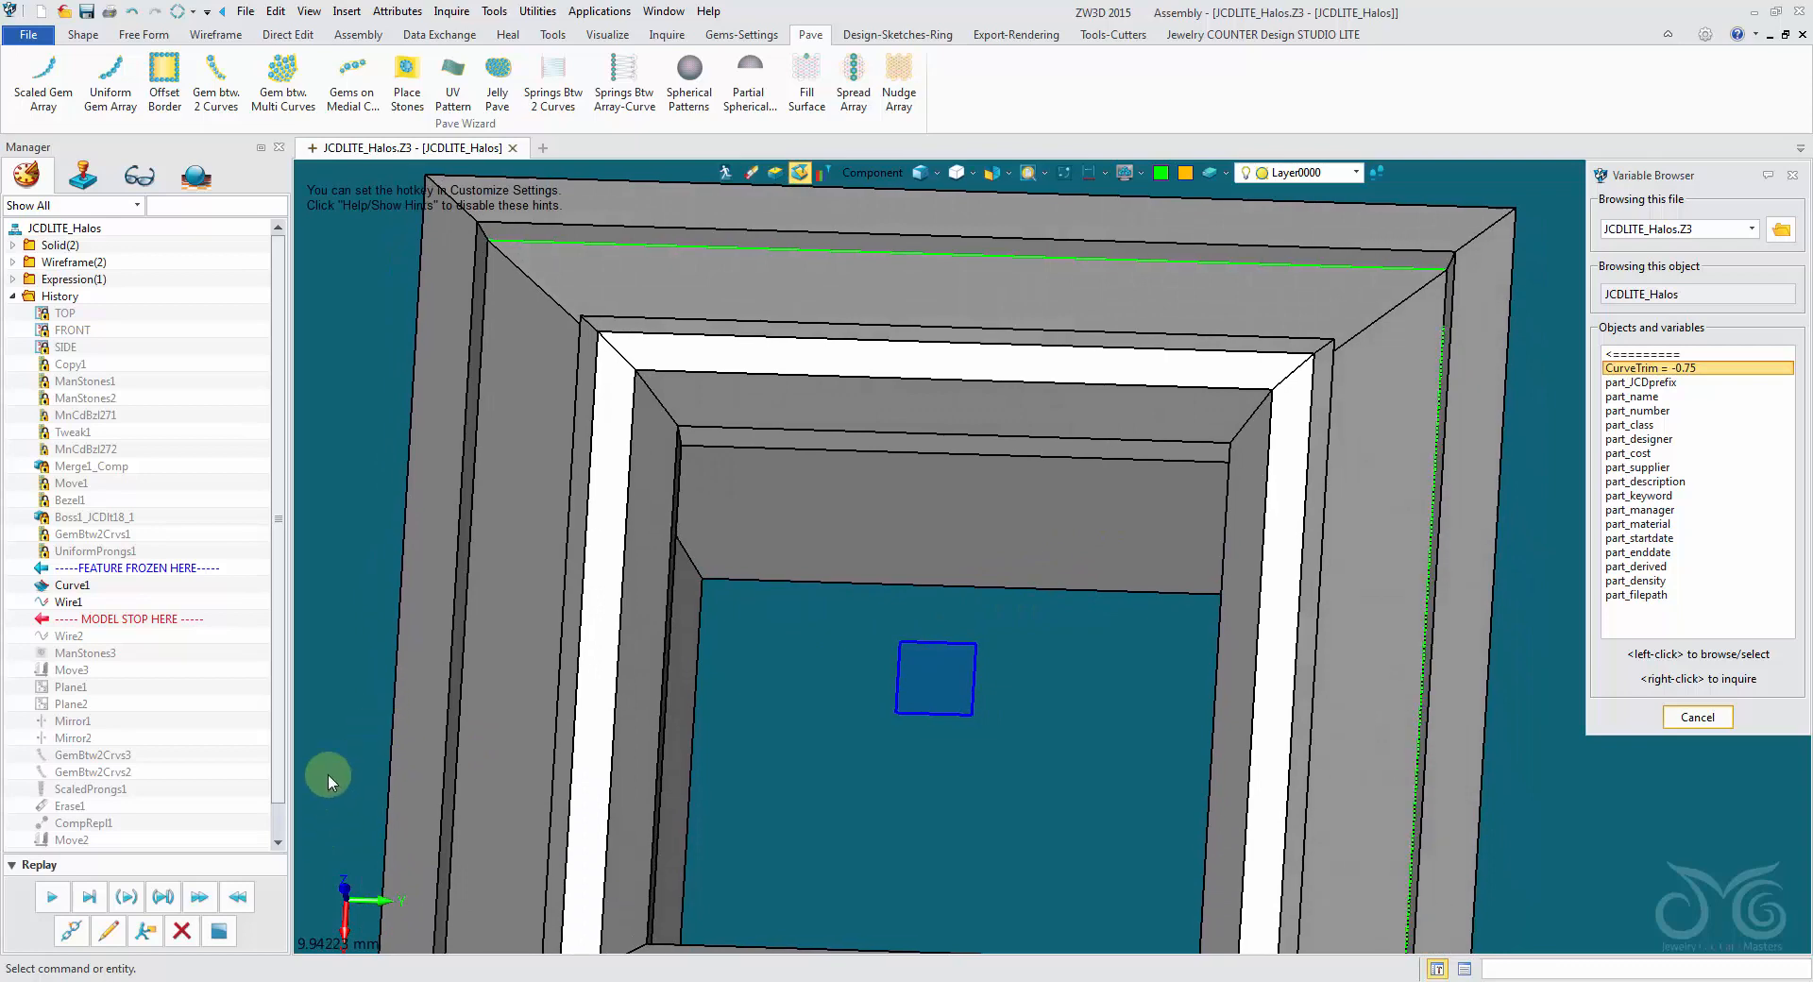
{"action": "left_click", "coordinate": [142, 932]}
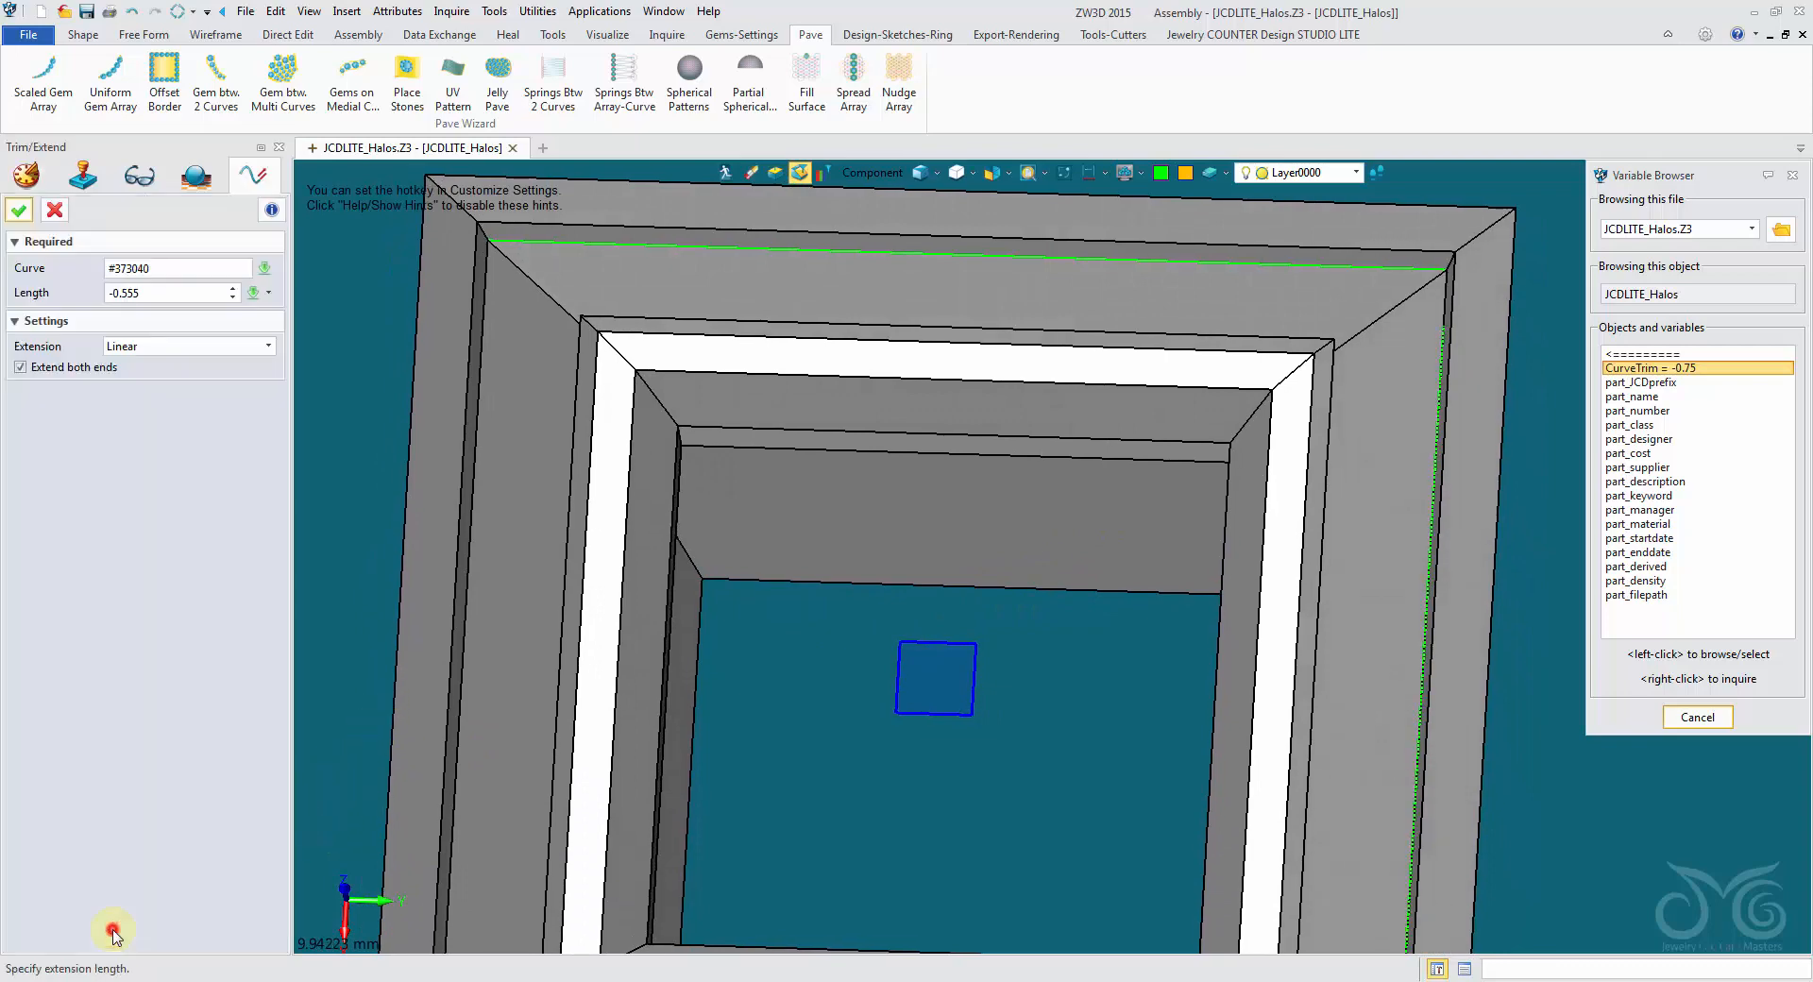
{"action": "left_click", "coordinate": [267, 295]}
{"action": "left_click", "coordinate": [316, 371]}
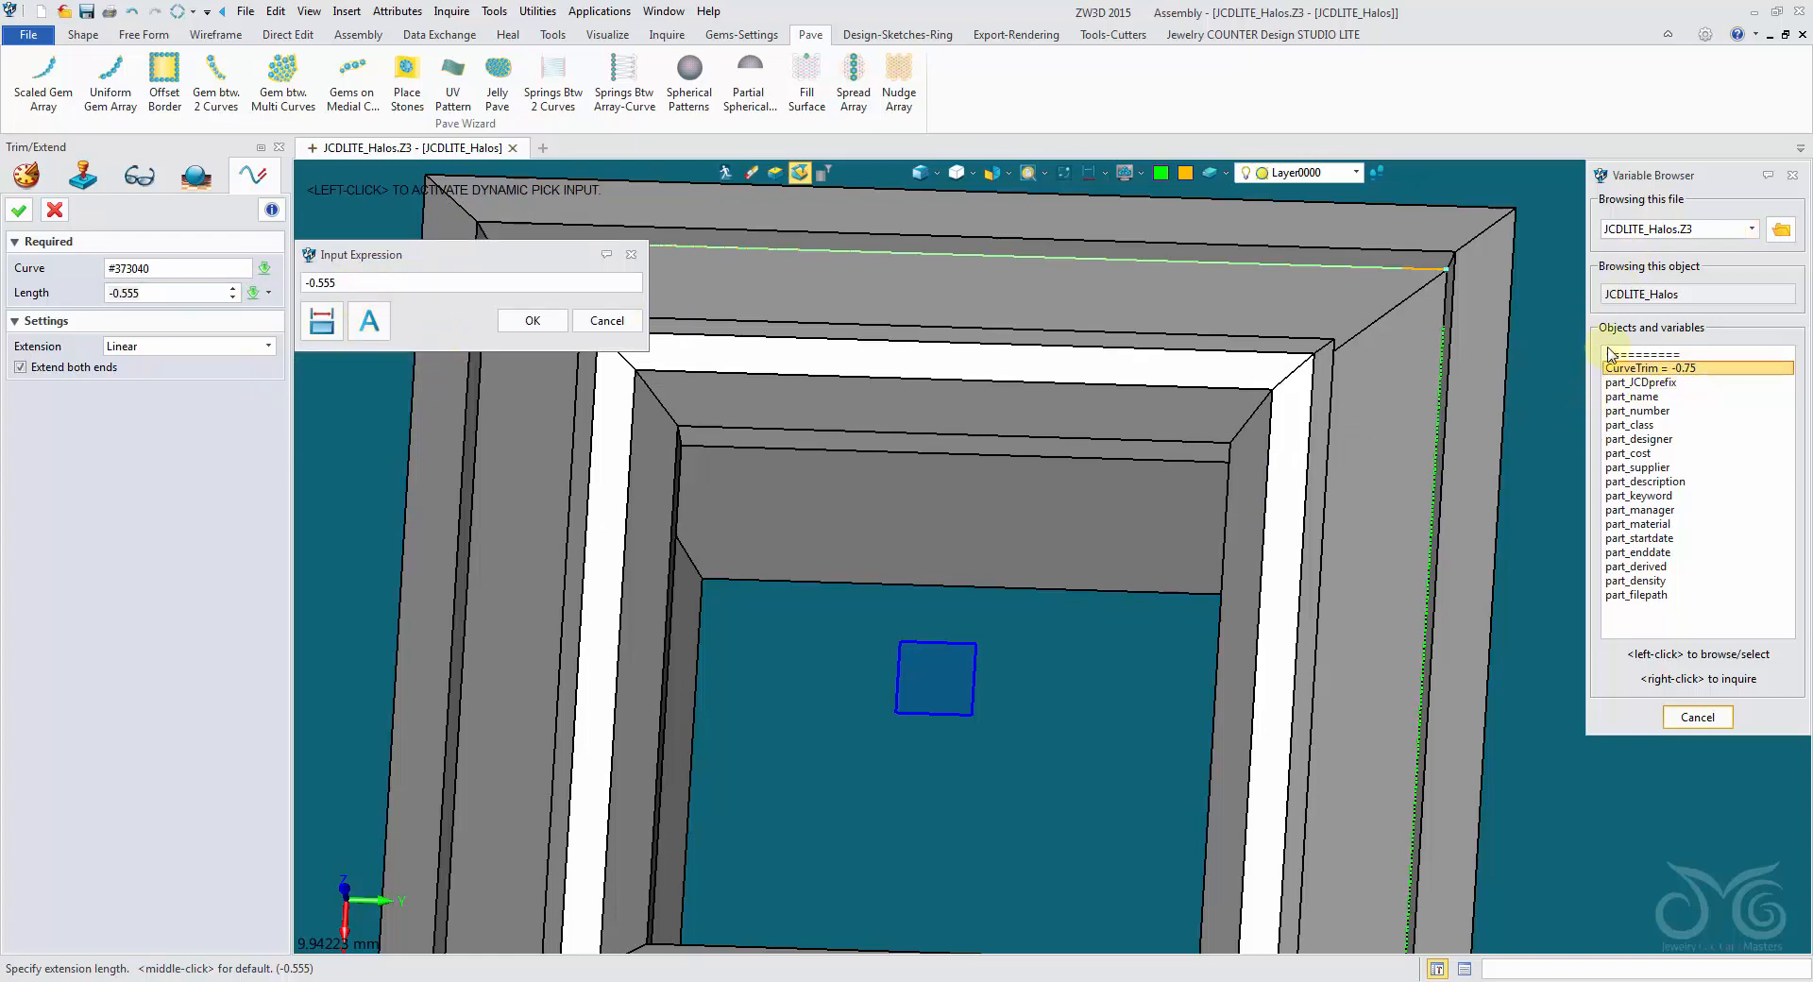
{"action": "left_click", "coordinate": [1664, 370]}
{"action": "left_click", "coordinate": [327, 255]}
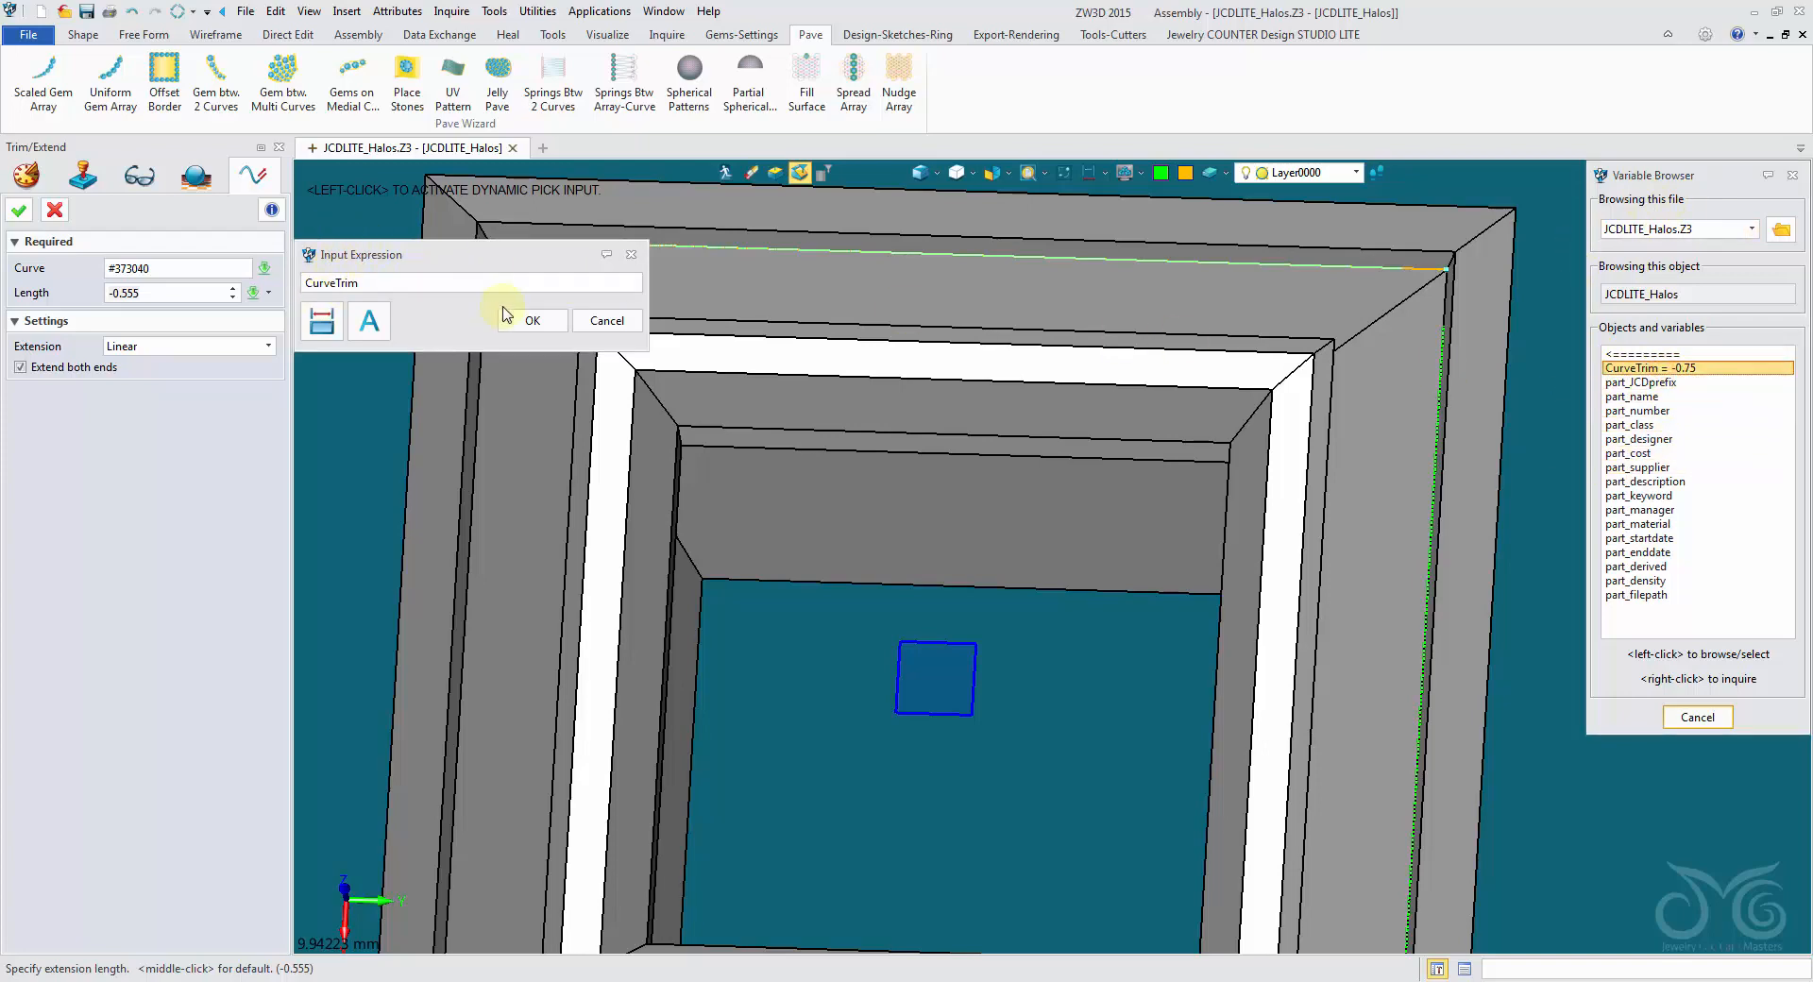
{"action": "left_click", "coordinate": [531, 321]}
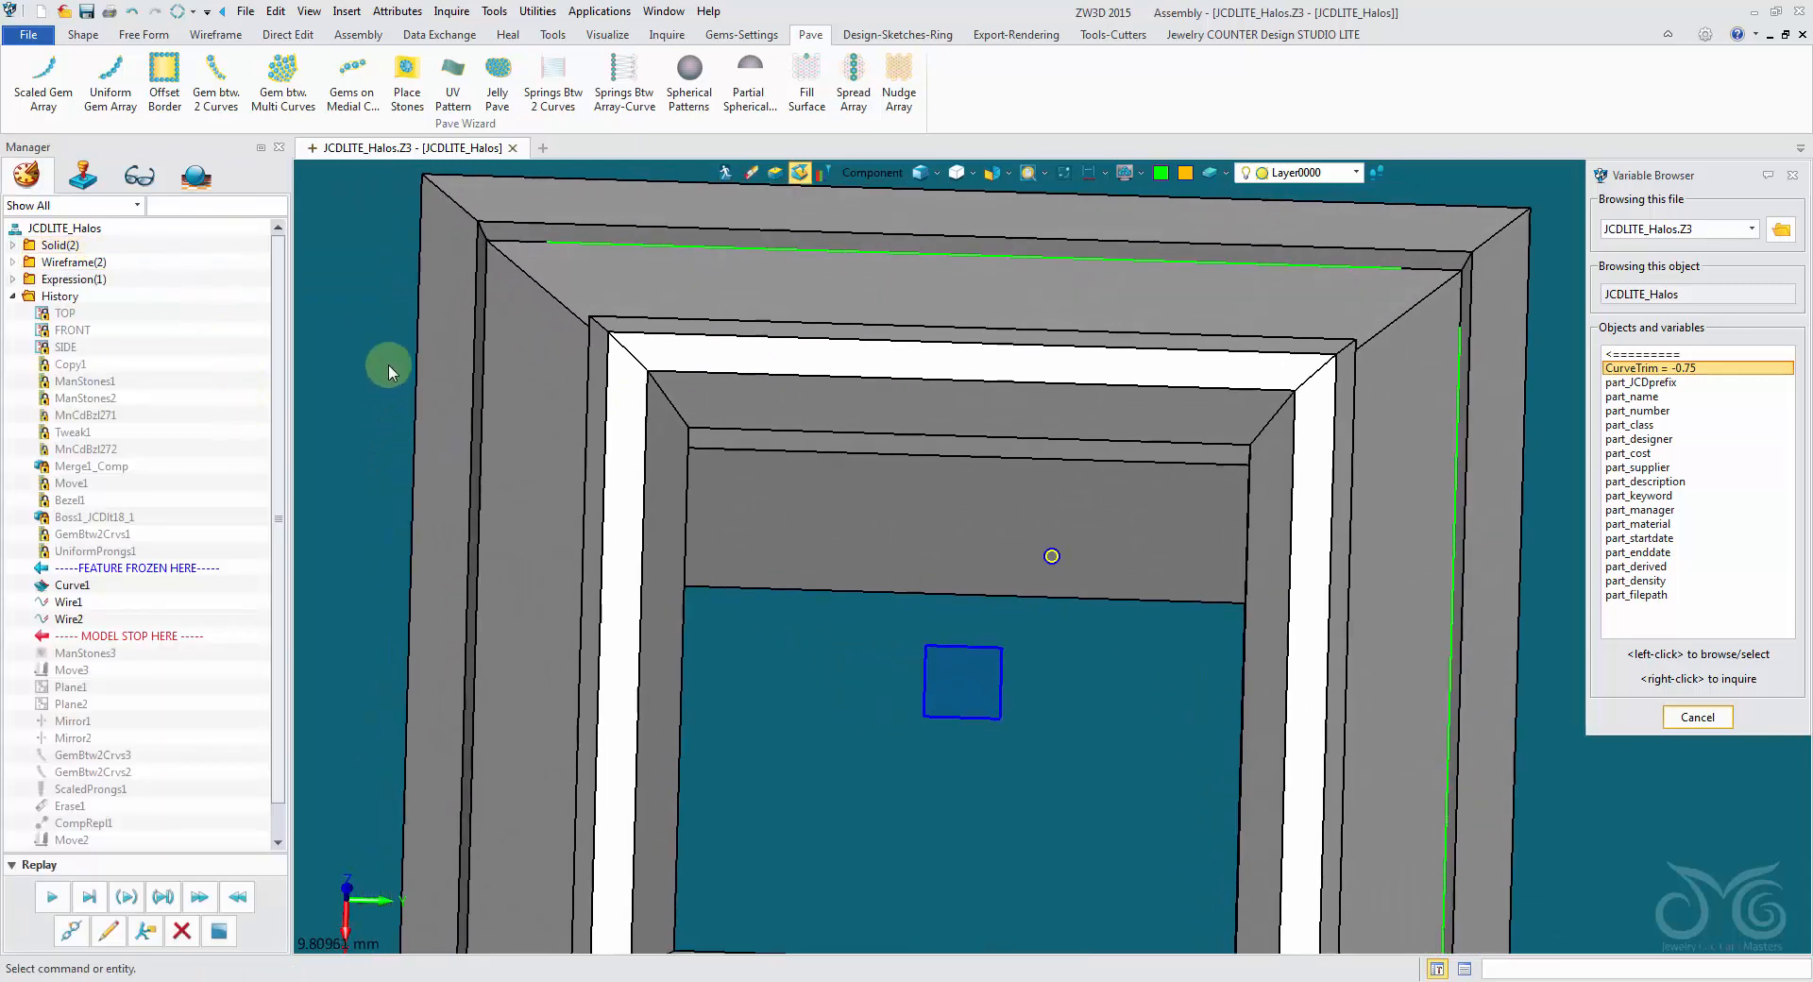
- Add CurveTrim as the first driving parameter in the part attributes and apply it
{"action": "left_click", "coordinate": [402, 14]}
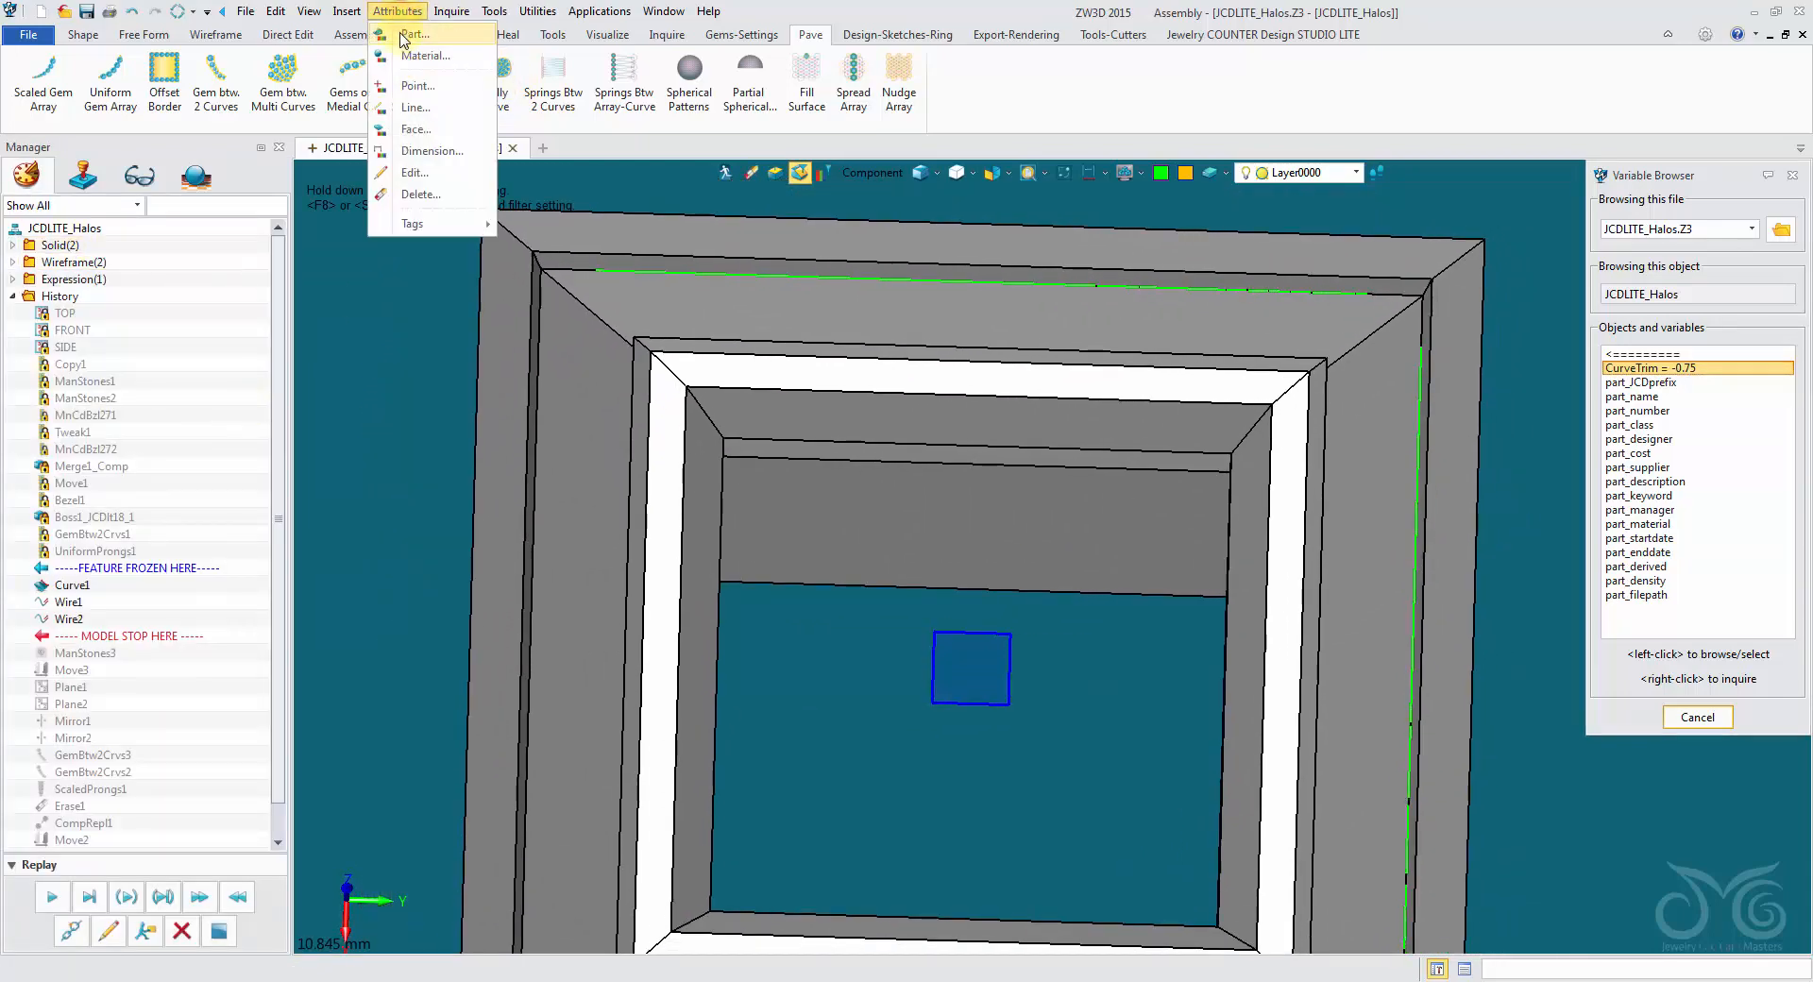
{"action": "left_click", "coordinate": [415, 38]}
{"action": "left_click", "coordinate": [565, 213]}
{"action": "left_click_drag", "start_coordinate": [566, 174], "coordinate": [471, 158]}
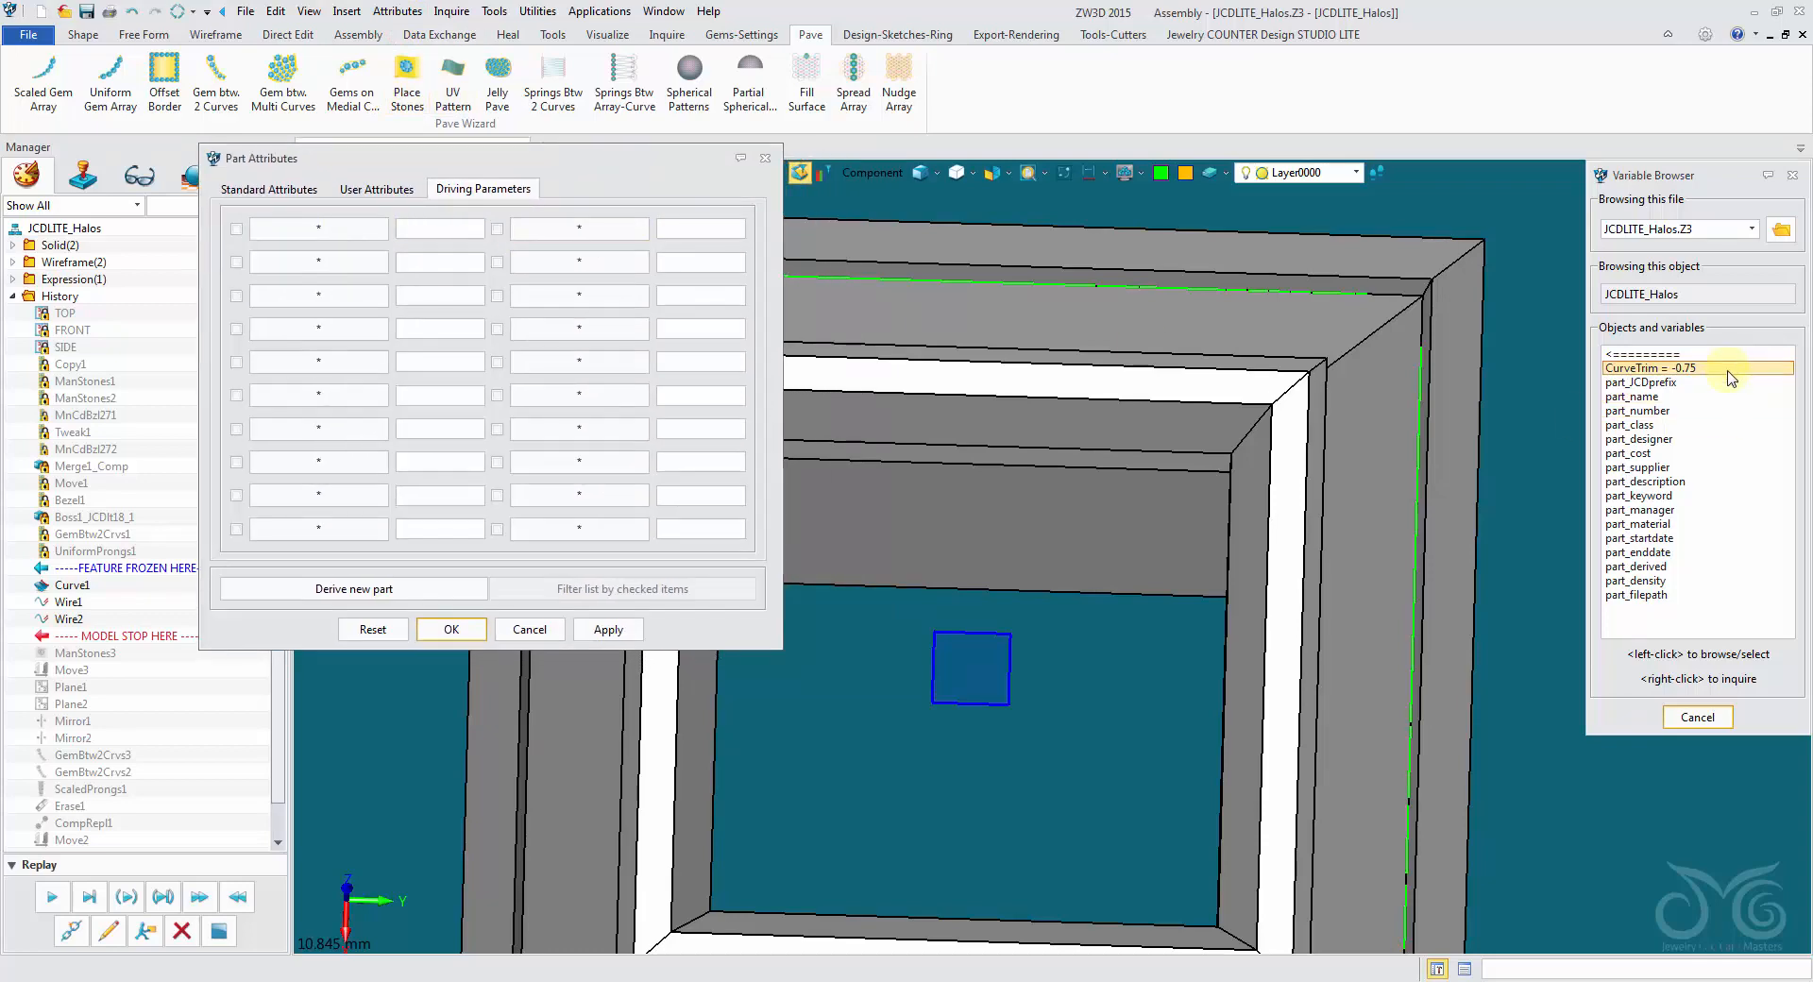
{"action": "left_click", "coordinate": [319, 228]}
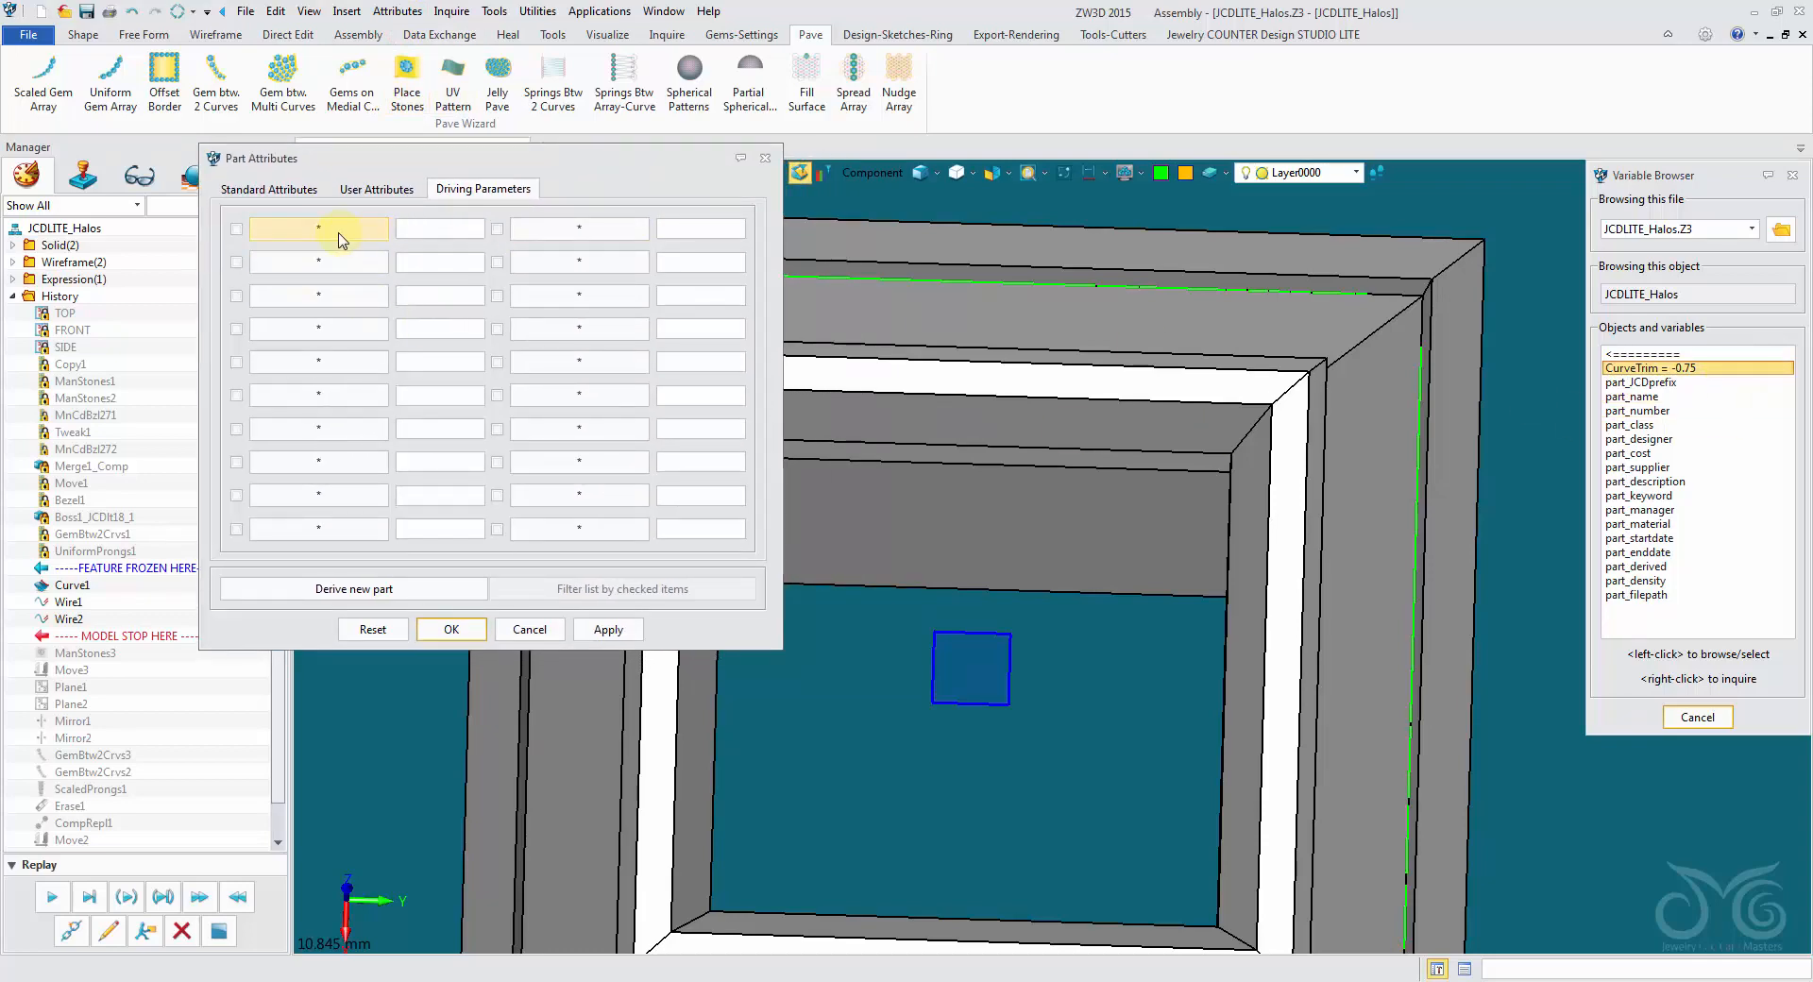
{"action": "key", "text": "Return"}
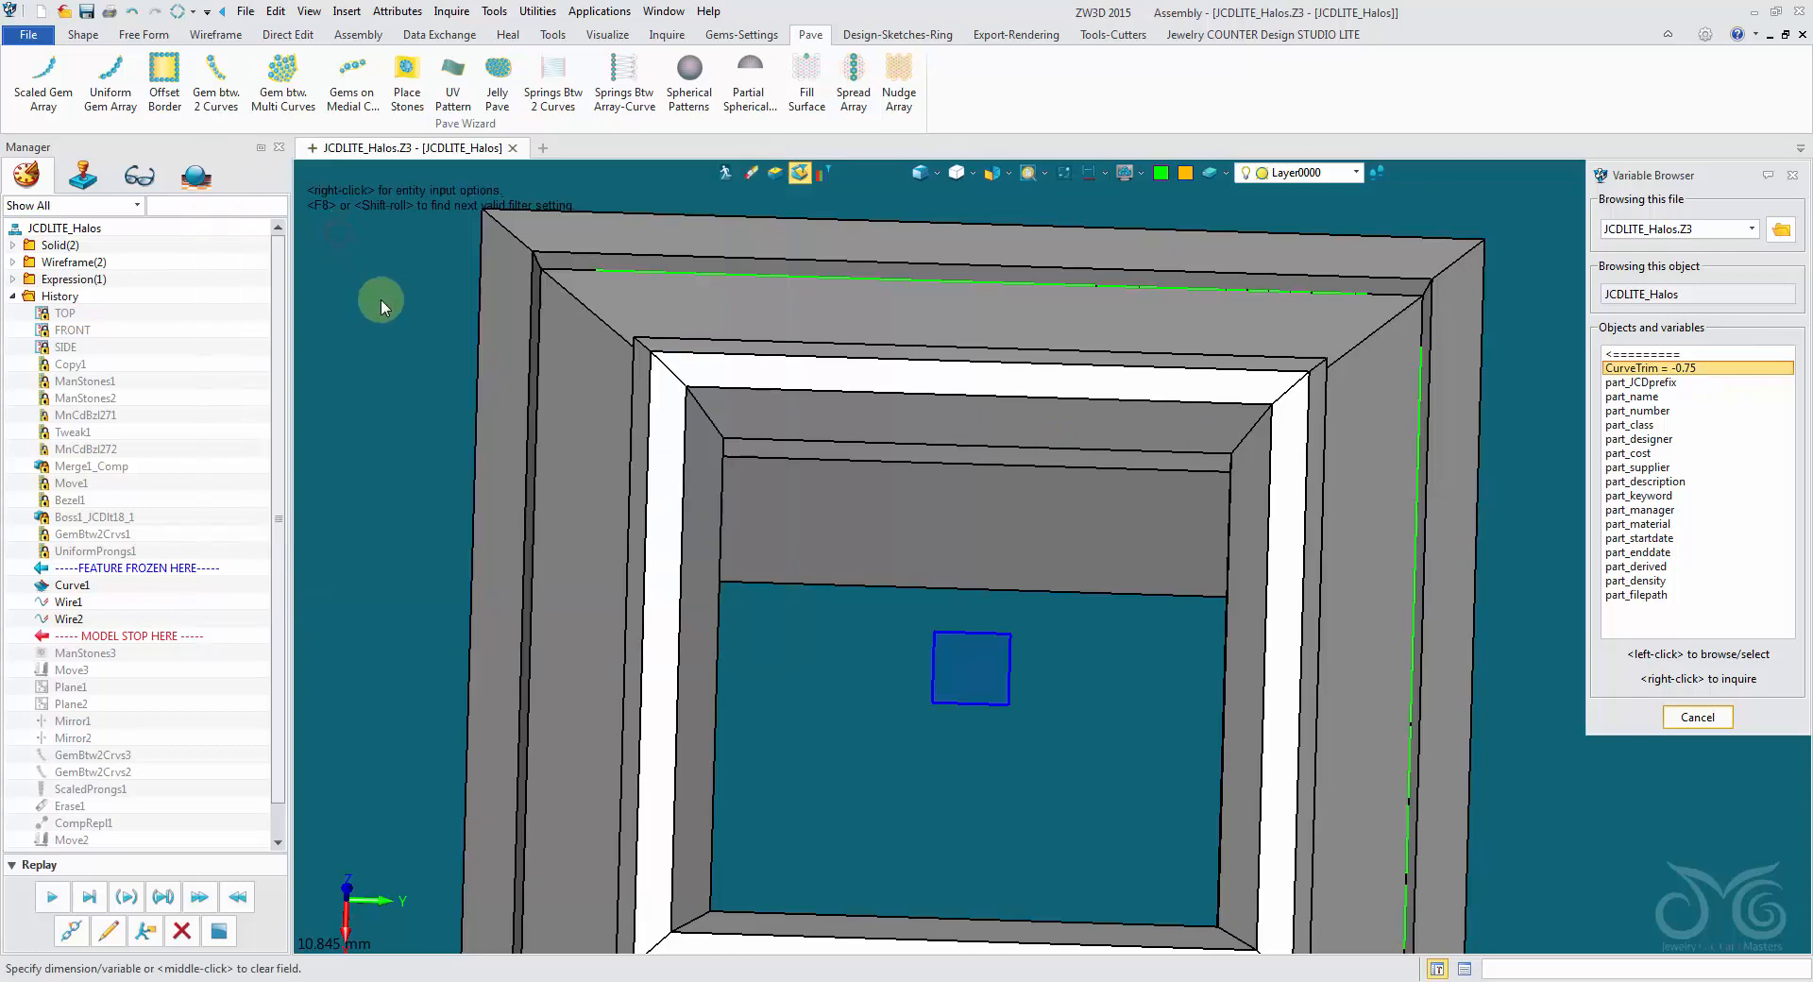
{"action": "left_click", "coordinate": [1648, 371]}
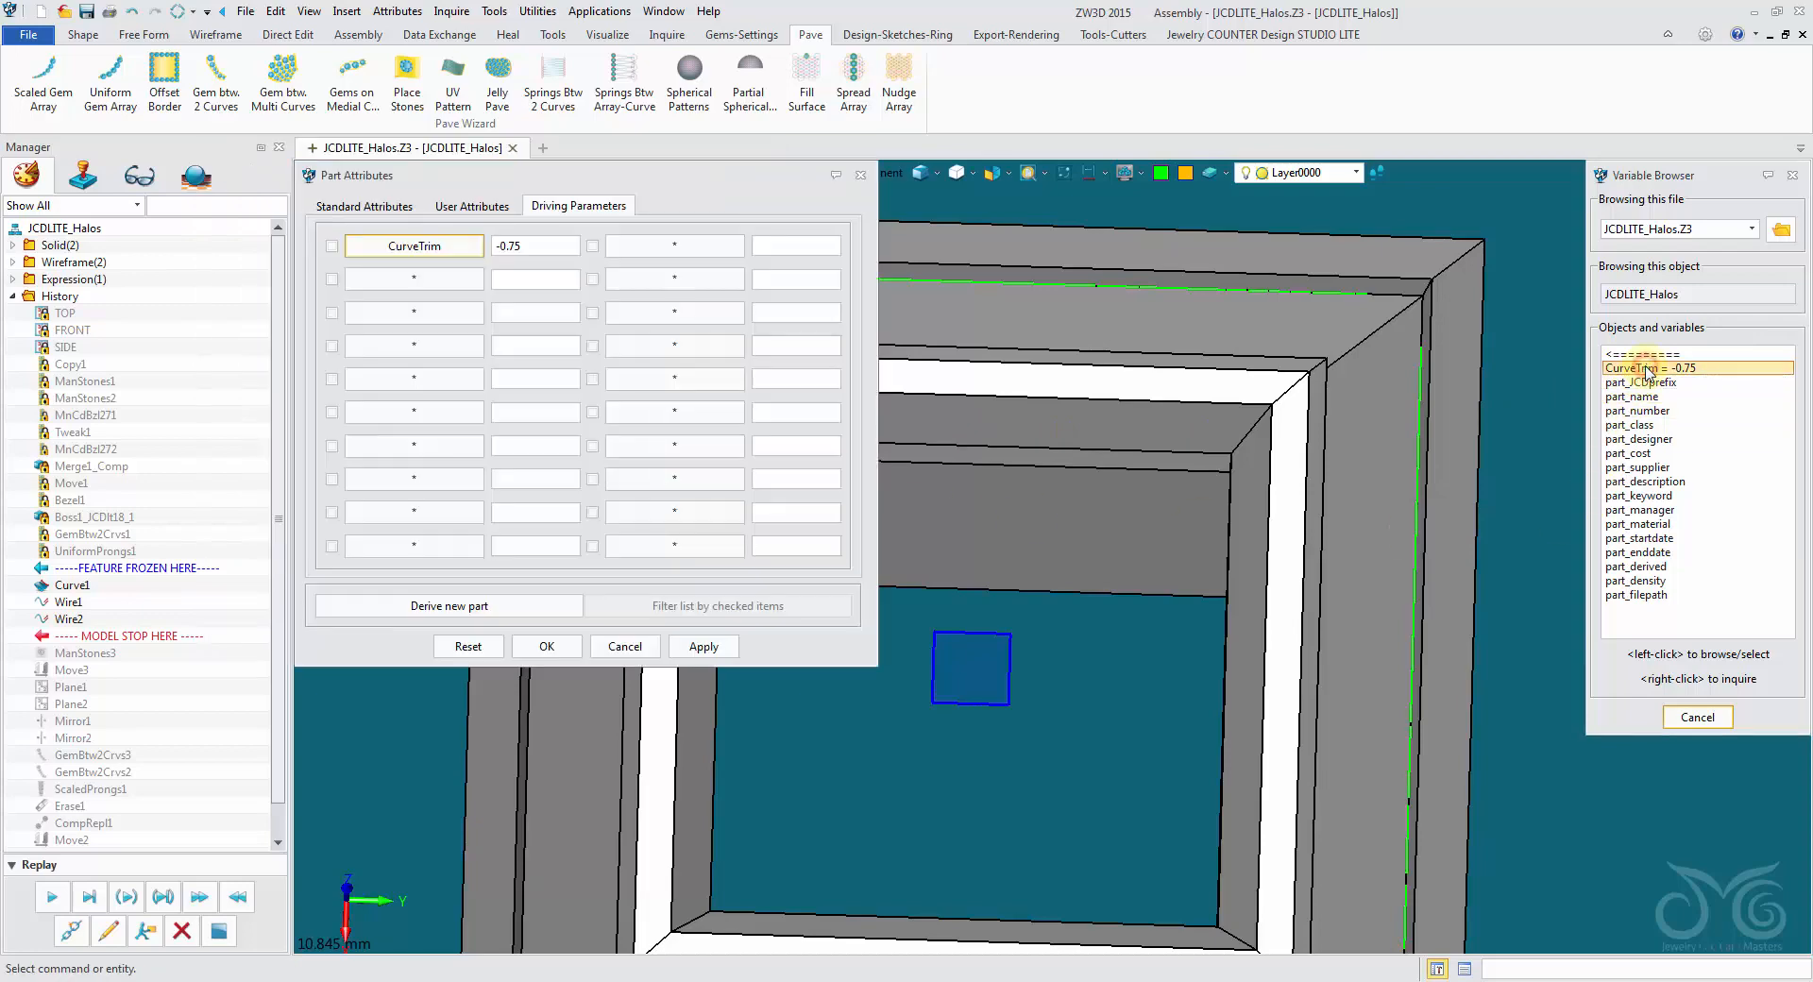
{"action": "left_click", "coordinate": [710, 647]}
{"action": "left_click", "coordinate": [1792, 175]}
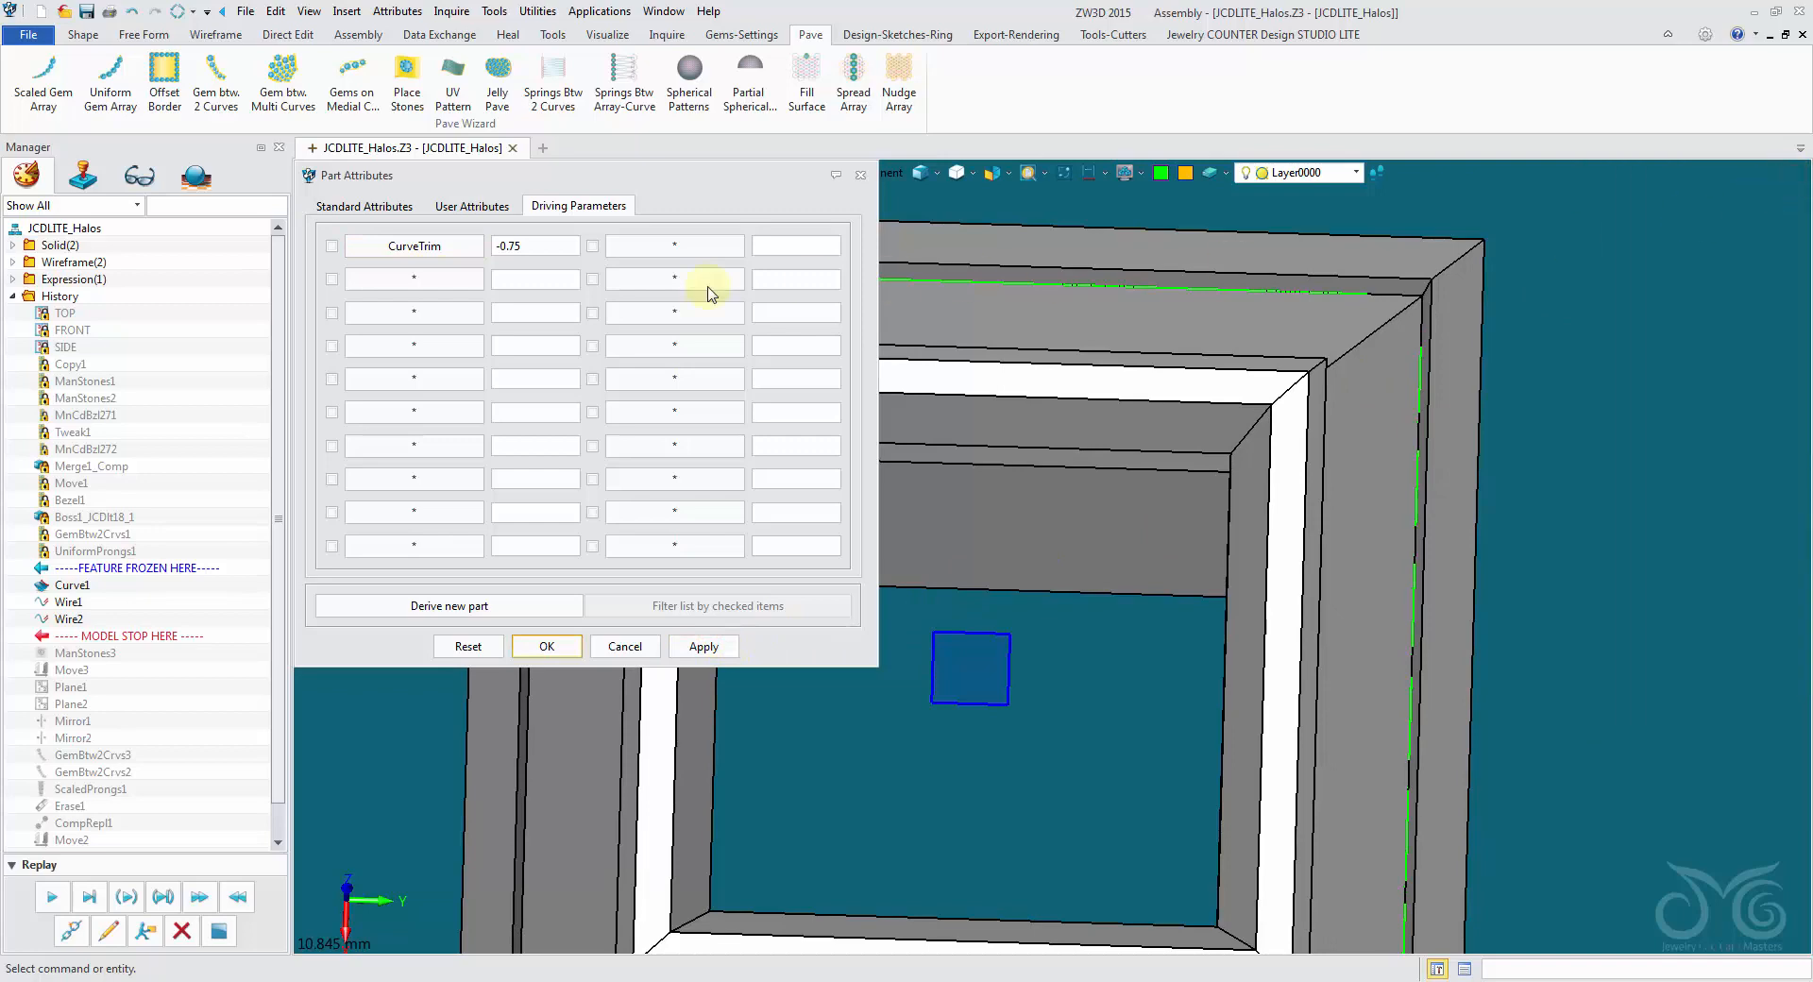
- Try a CurveTrim driving parameter value of -1 on the trimmed curves
{"action": "double_click", "coordinate": [528, 250]}
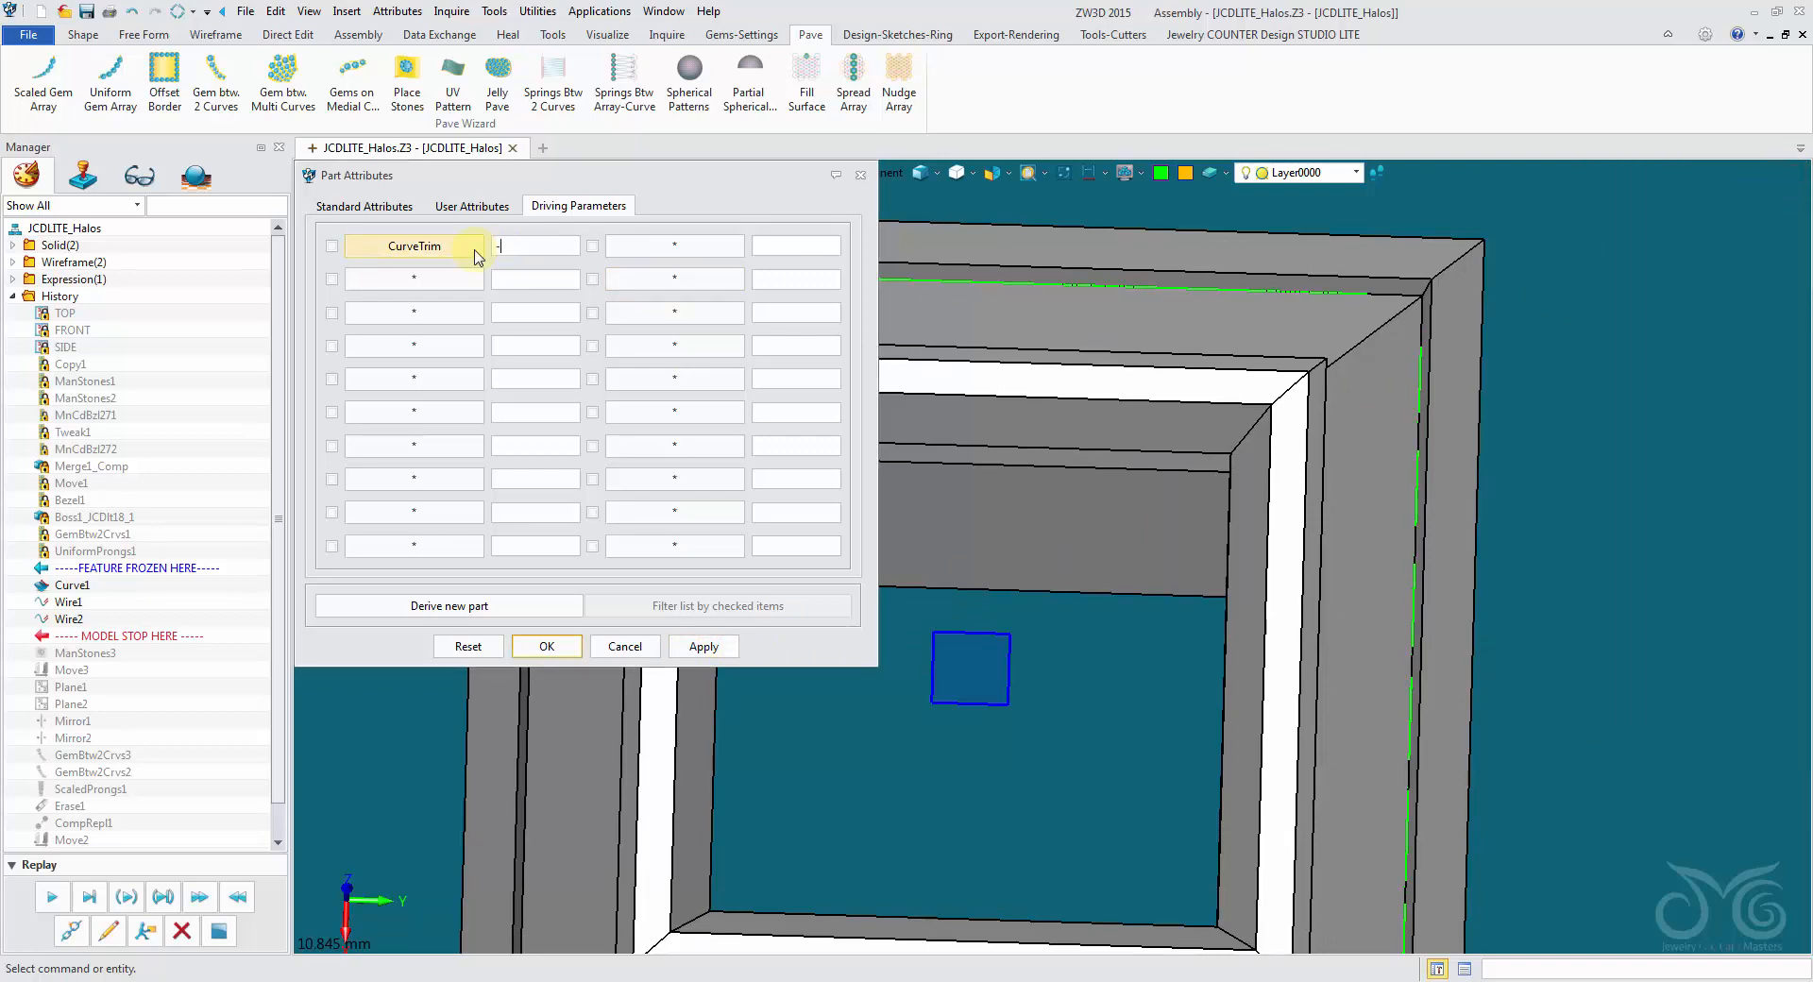
{"action": "type", "text": "-1"}
{"action": "left_click", "coordinate": [691, 648]}
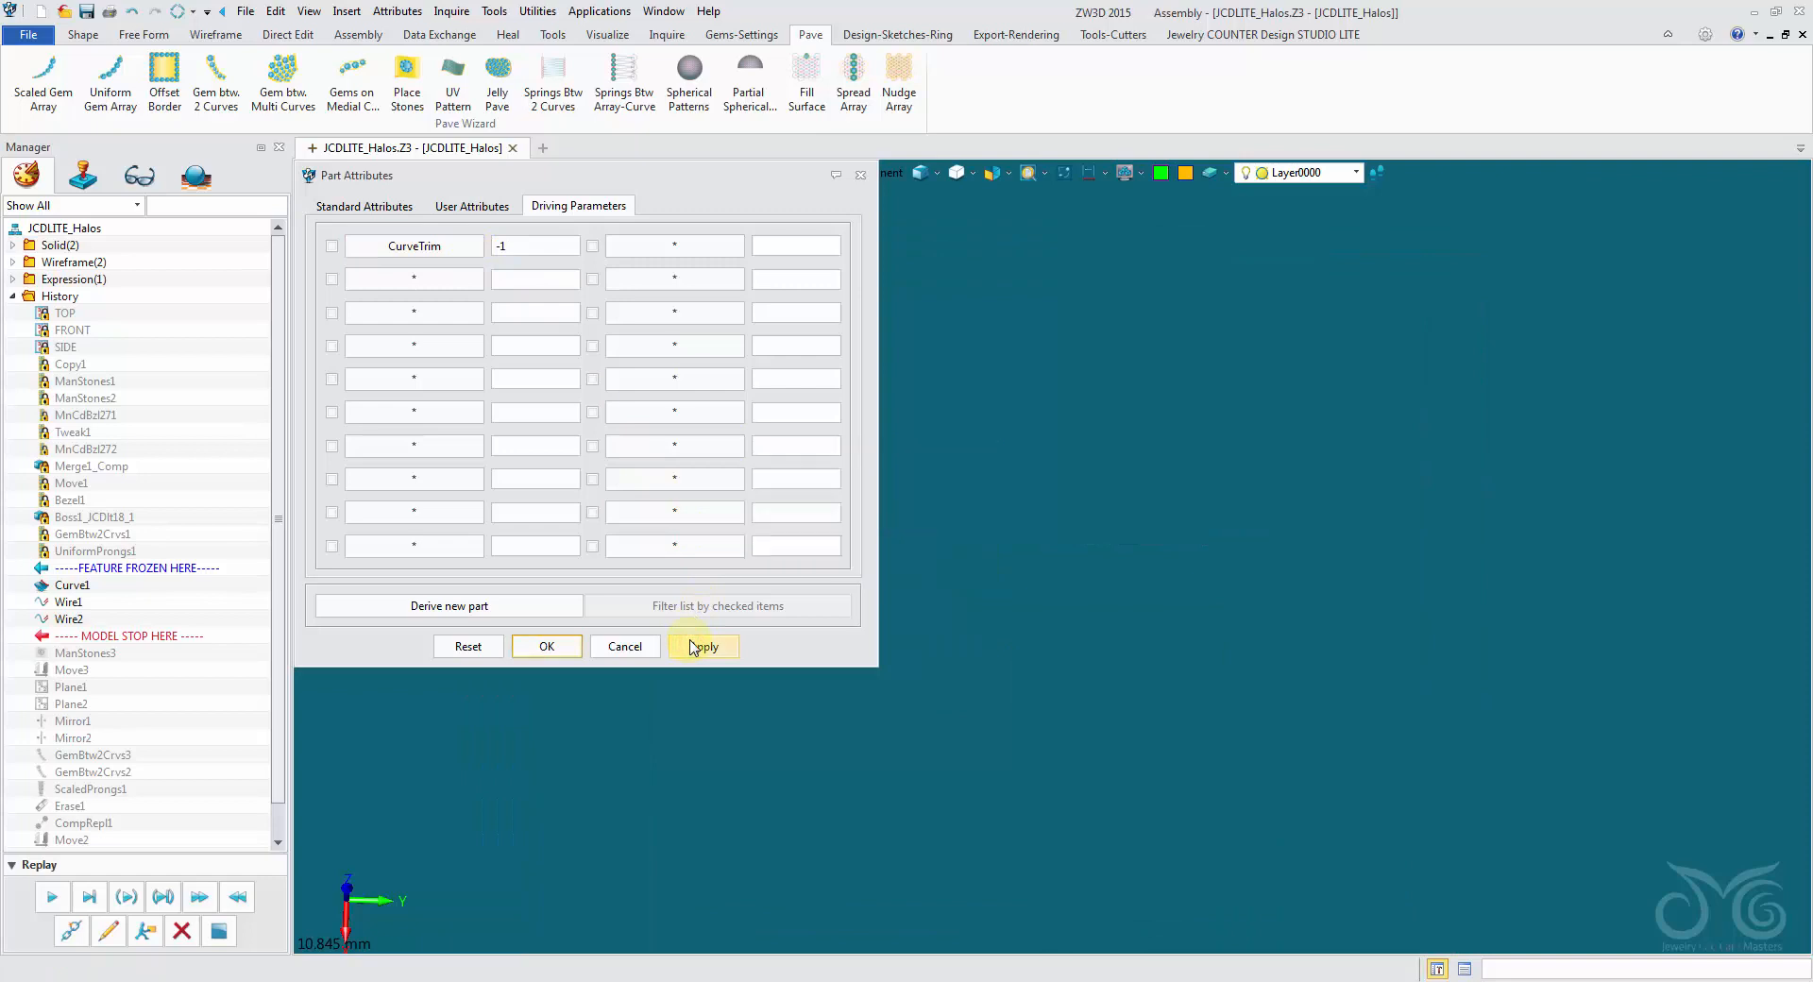
- Set the CurveTrim driving parameter to -0.5, apply it and close the part attributes
{"action": "left_click", "coordinate": [533, 248]}
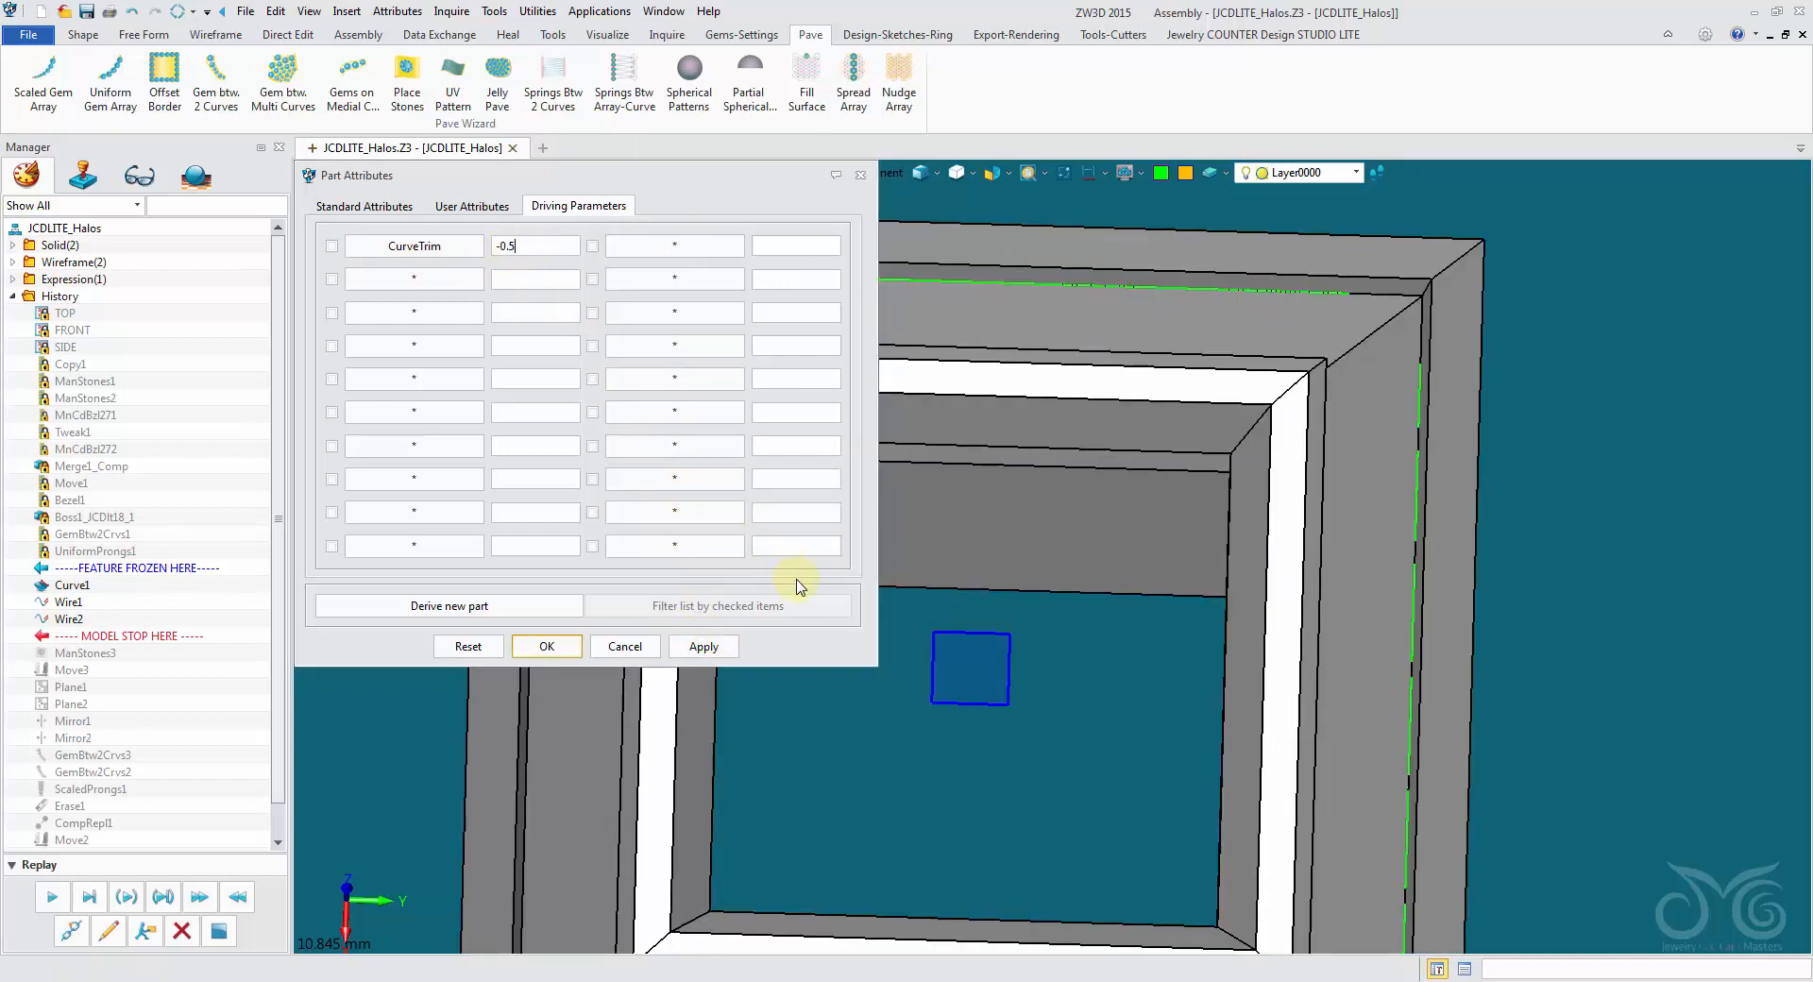
{"action": "left_click", "coordinate": [706, 646]}
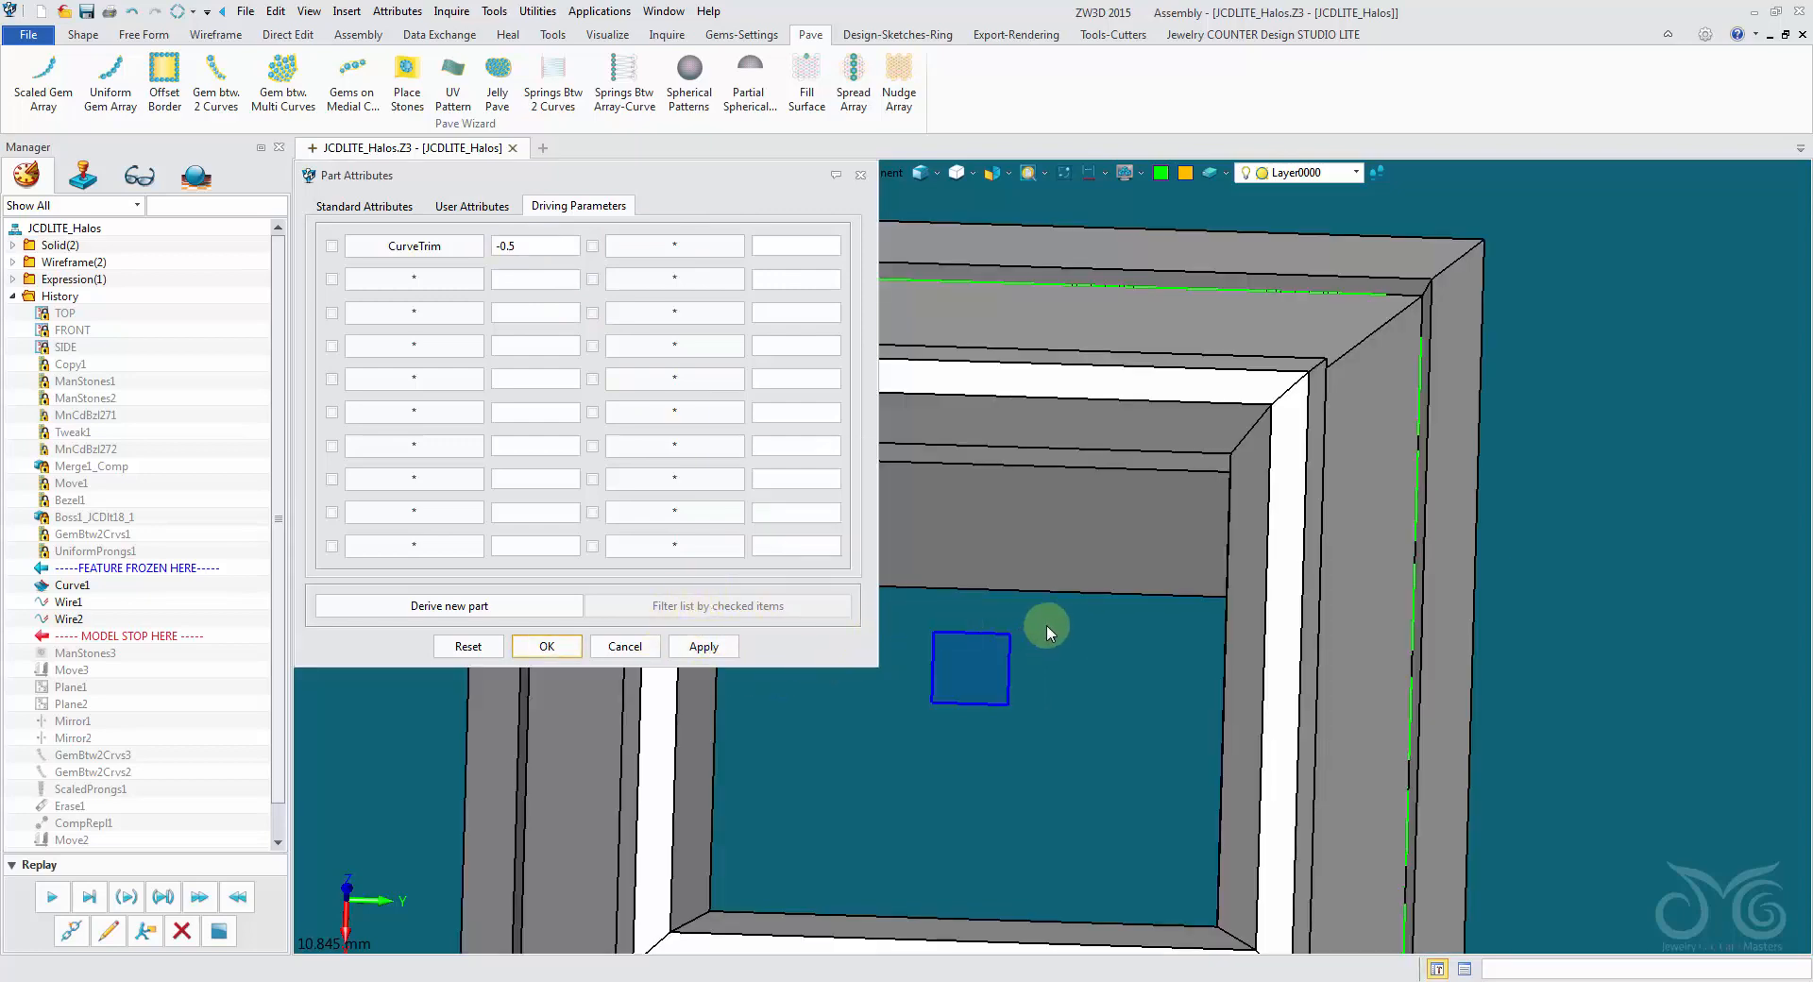
{"action": "left_click", "coordinate": [547, 646]}
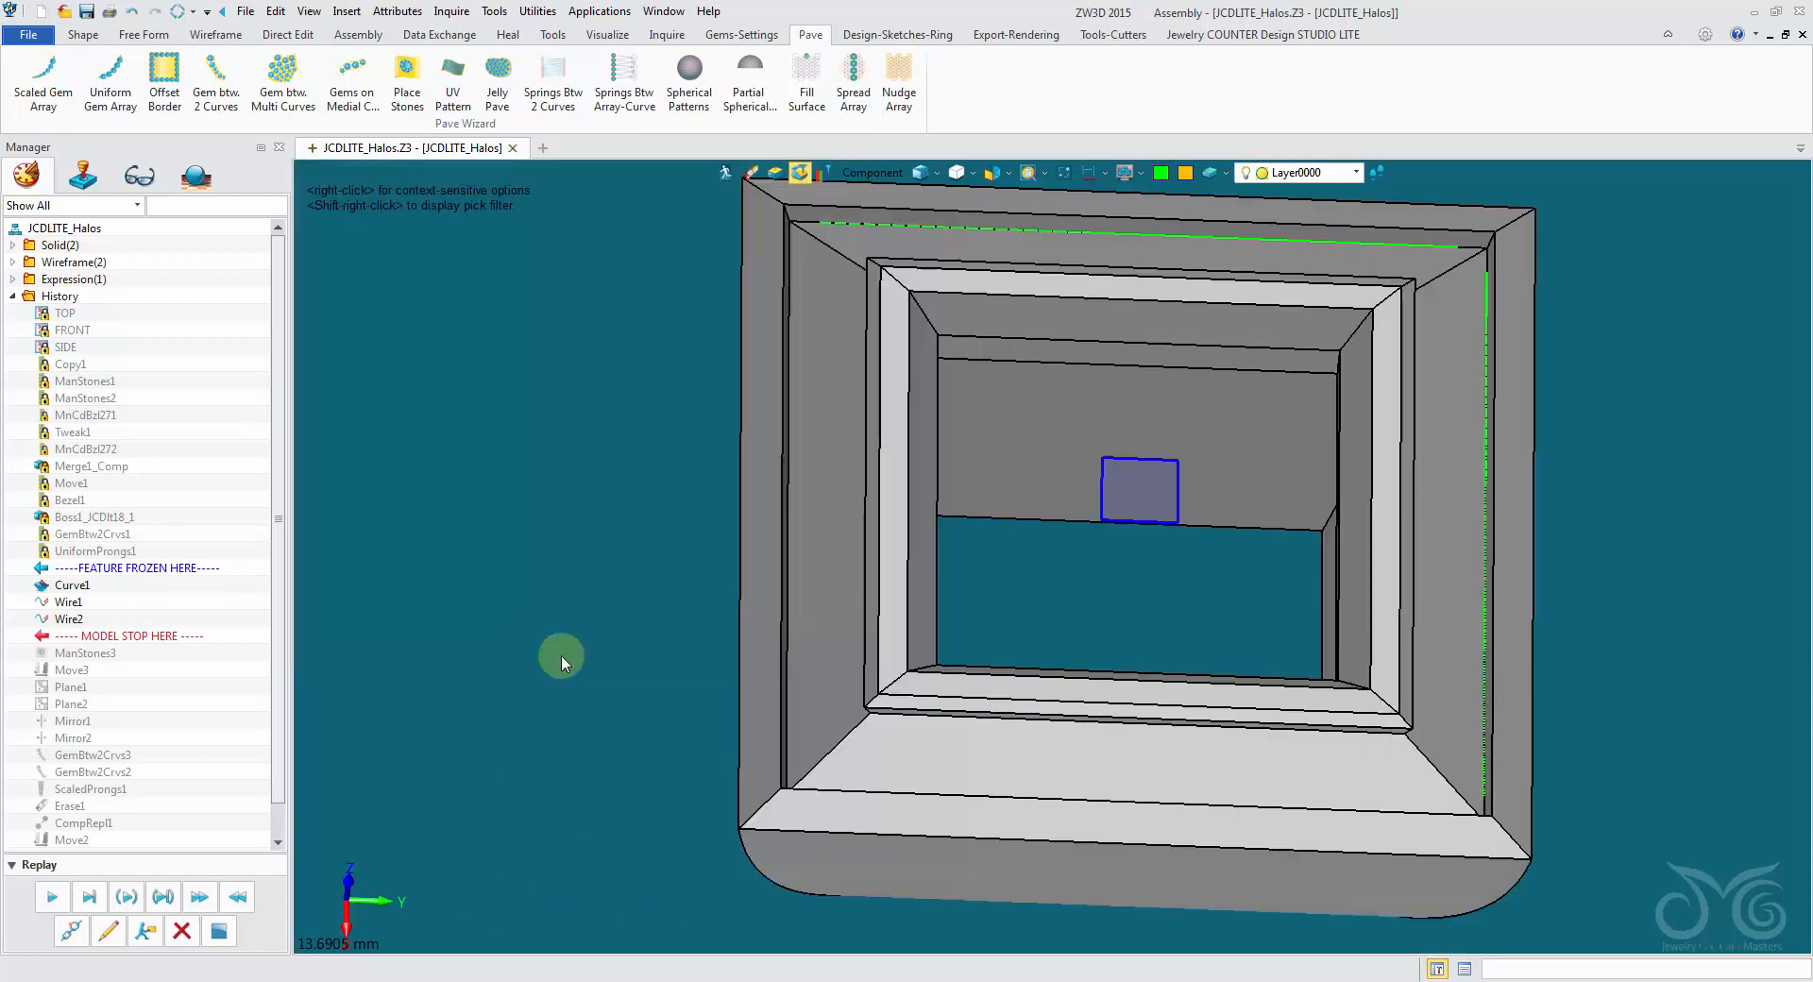
- Replay the history from ManStones3 through GemBtw2Crvs2, agreeing to rebuild all mirrored gem parts
{"action": "left_click", "coordinate": [52, 897]}
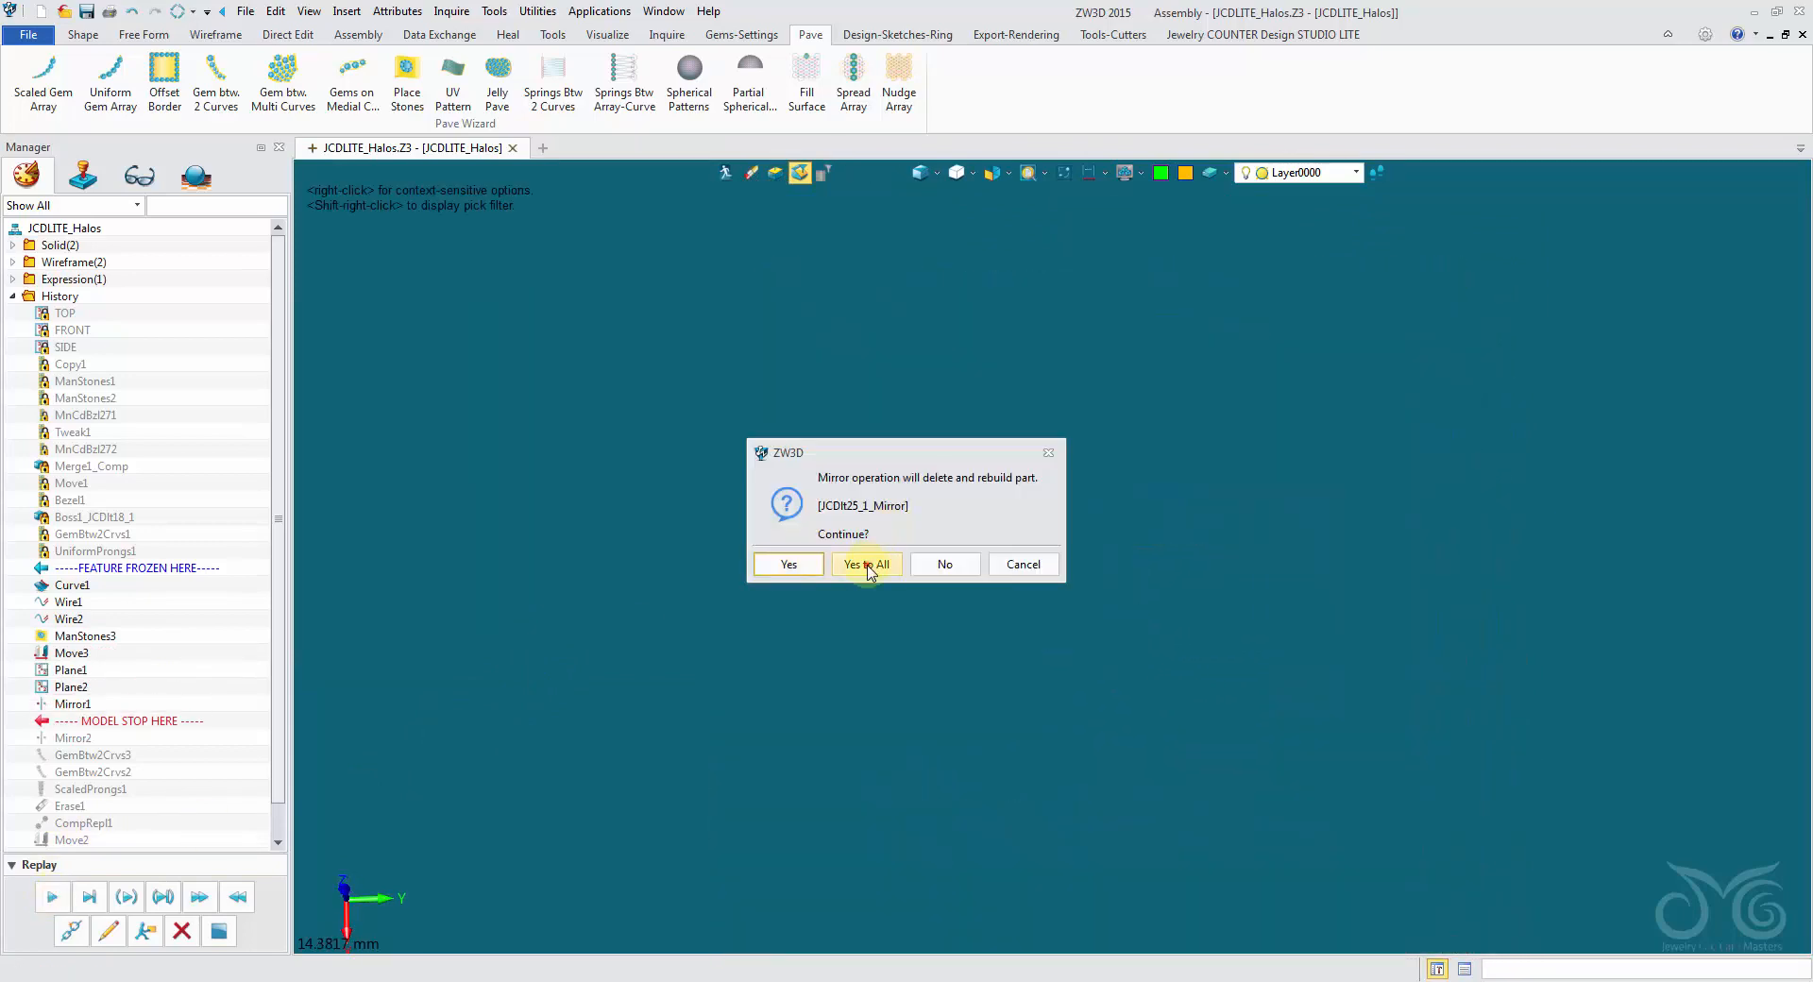
{"action": "left_click", "coordinate": [867, 564]}
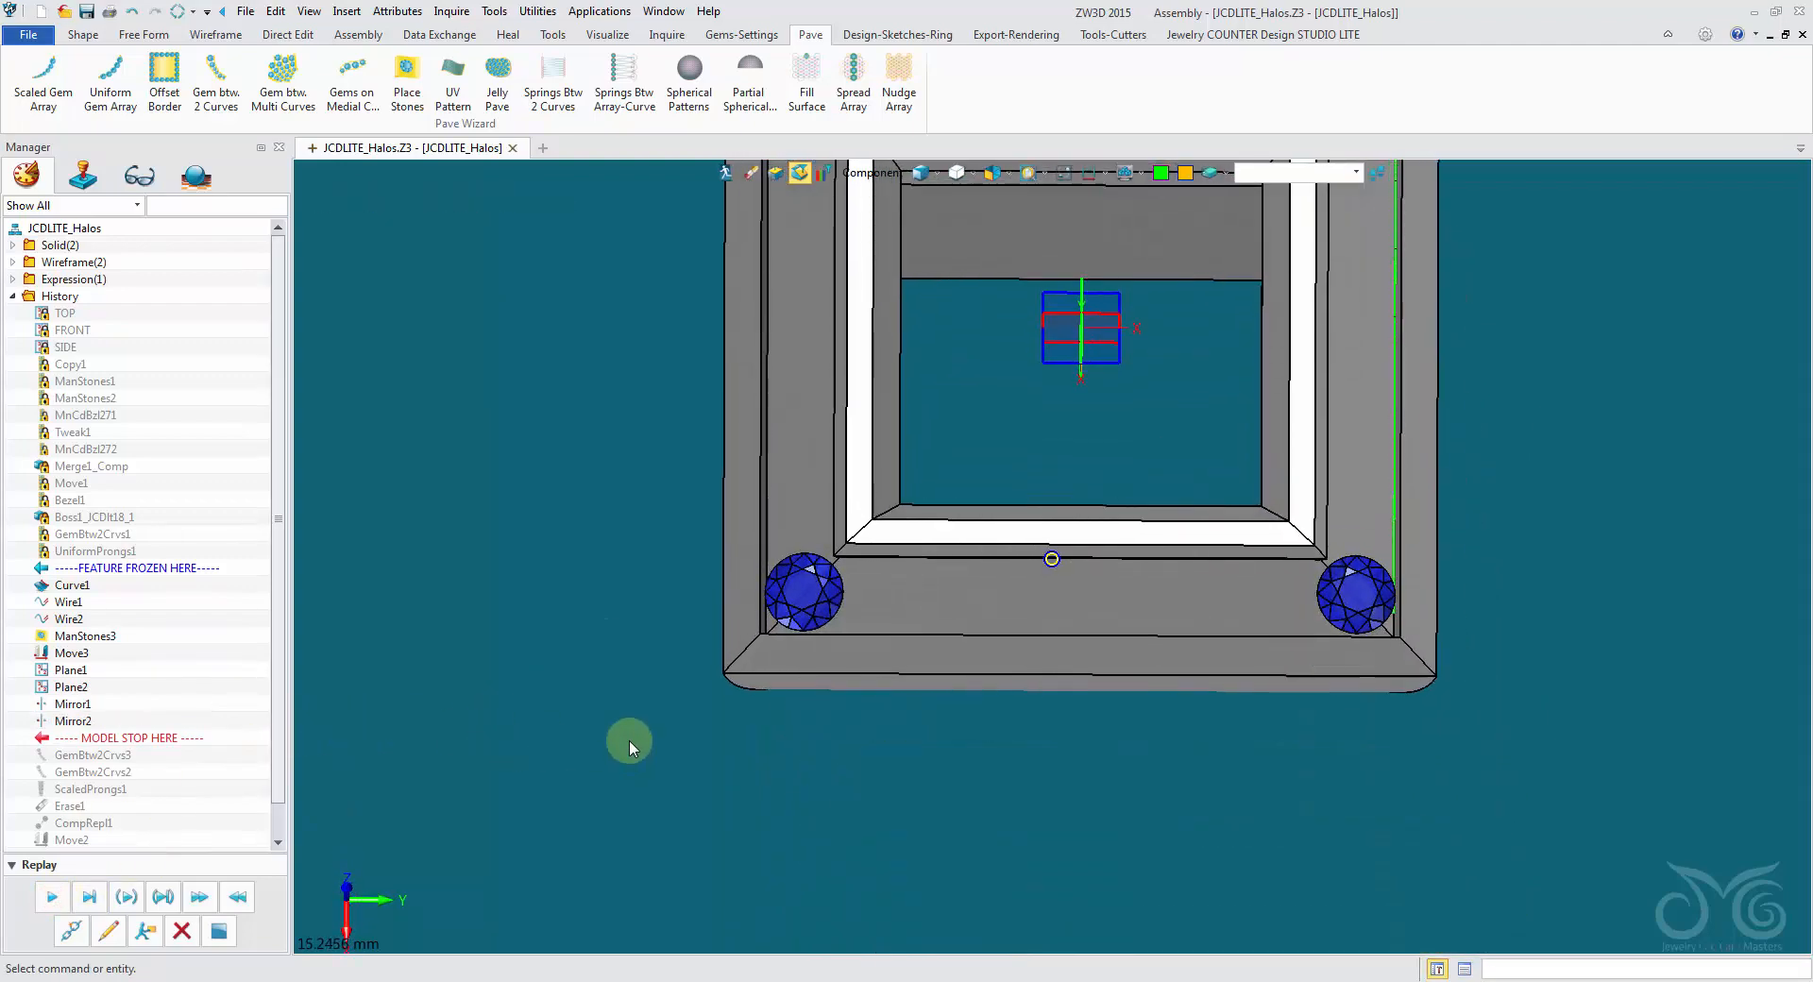
{"action": "right_click_drag", "start_coordinate": [629, 740], "coordinate": [288, 817]}
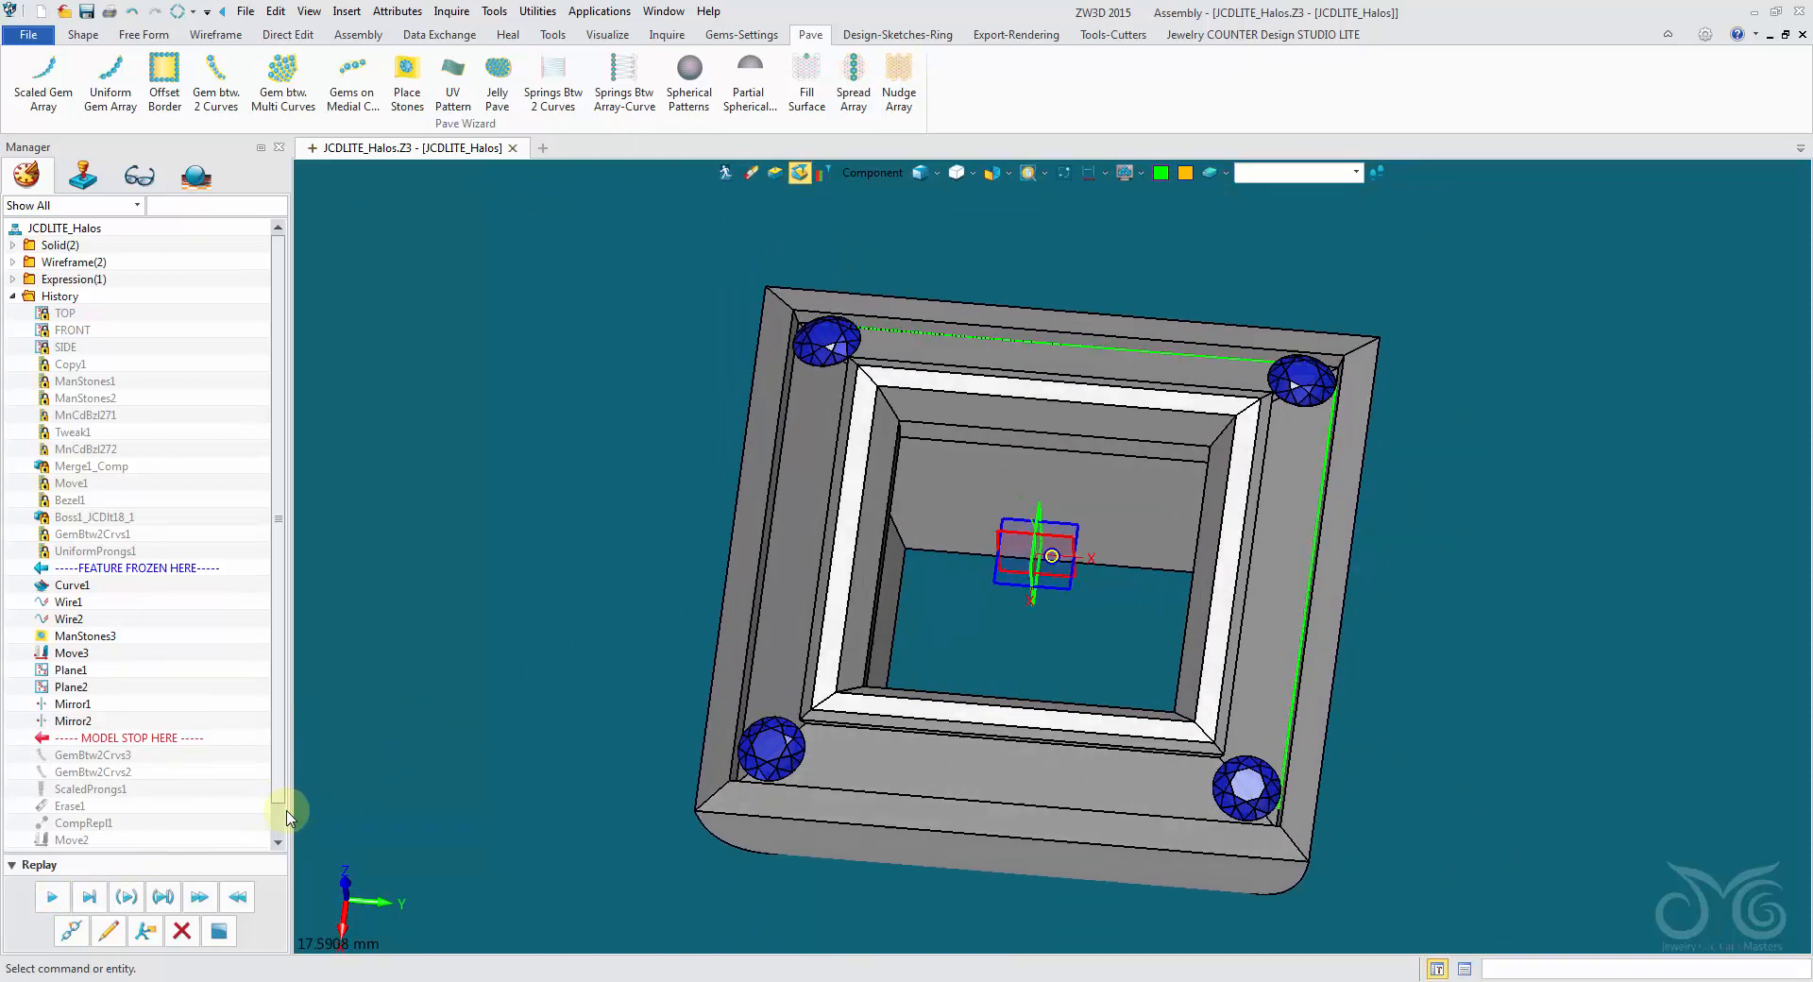
{"action": "left_click", "coordinate": [52, 897]}
{"action": "left_click", "coordinate": [53, 899]}
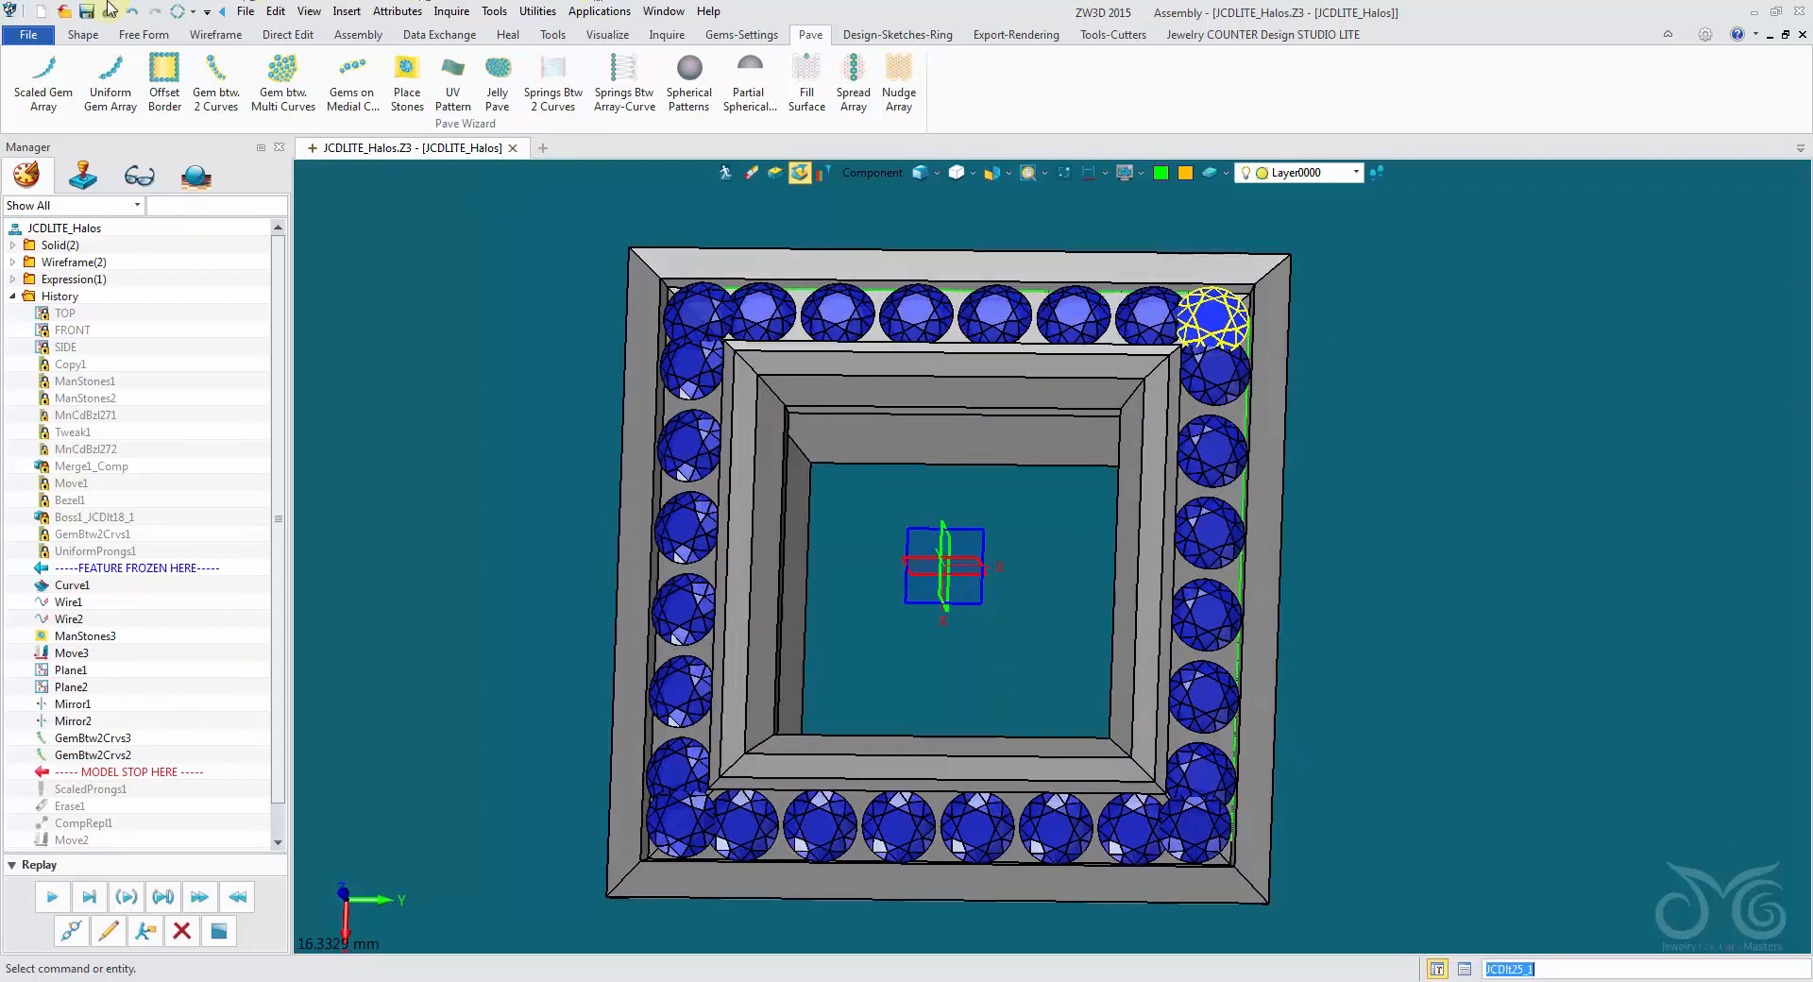
- Reopen the part's driving parameters and apply a CurveTrim value of -1 to the gem rows
{"action": "left_click", "coordinate": [391, 12]}
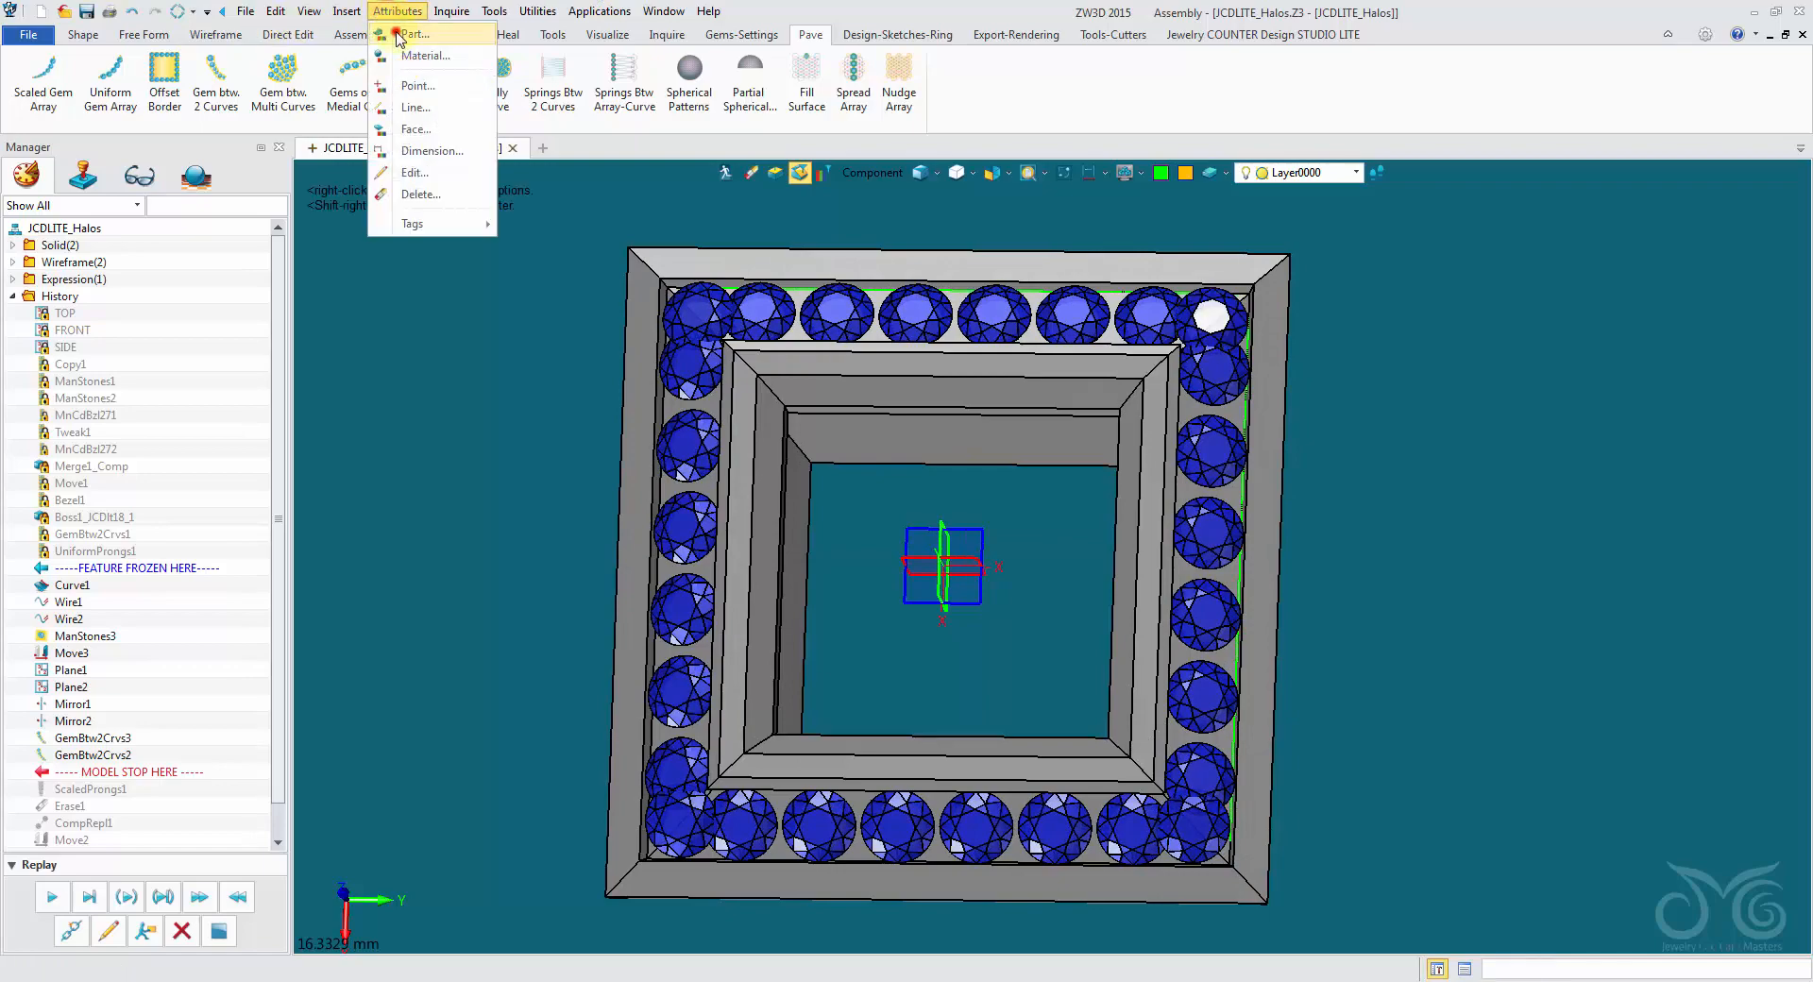
{"action": "left_click", "coordinate": [412, 34]}
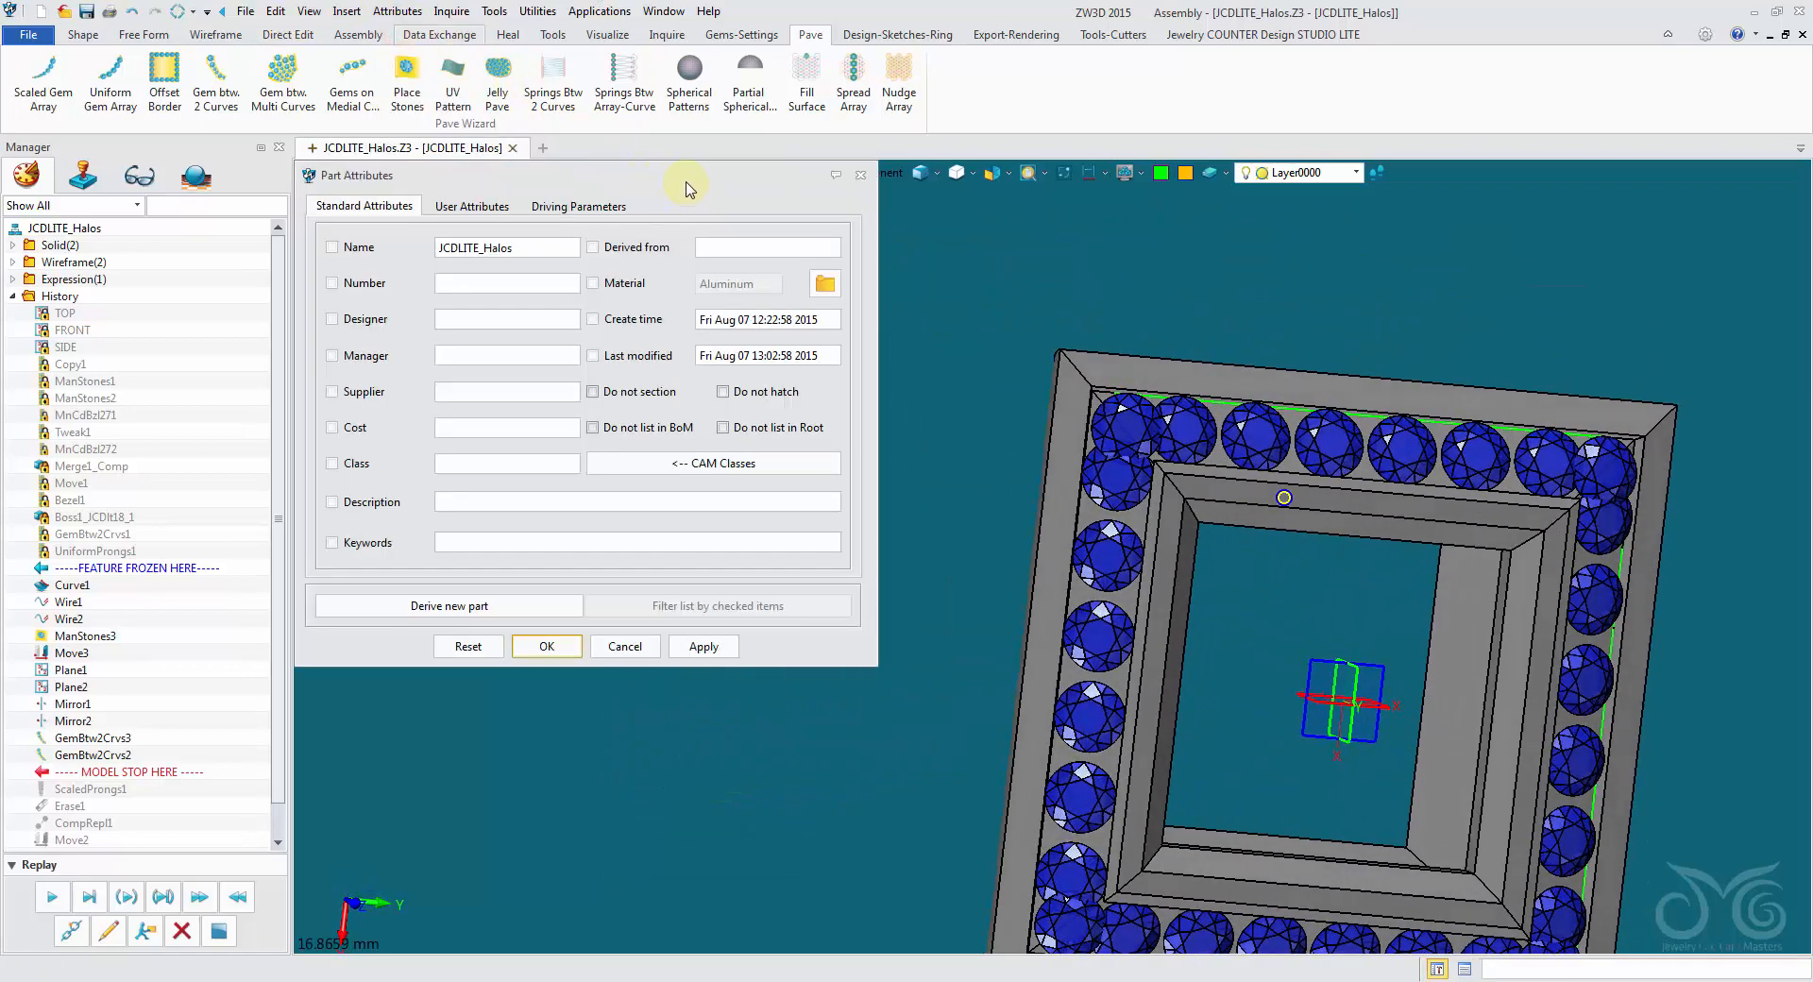
{"action": "left_click", "coordinate": [613, 207]}
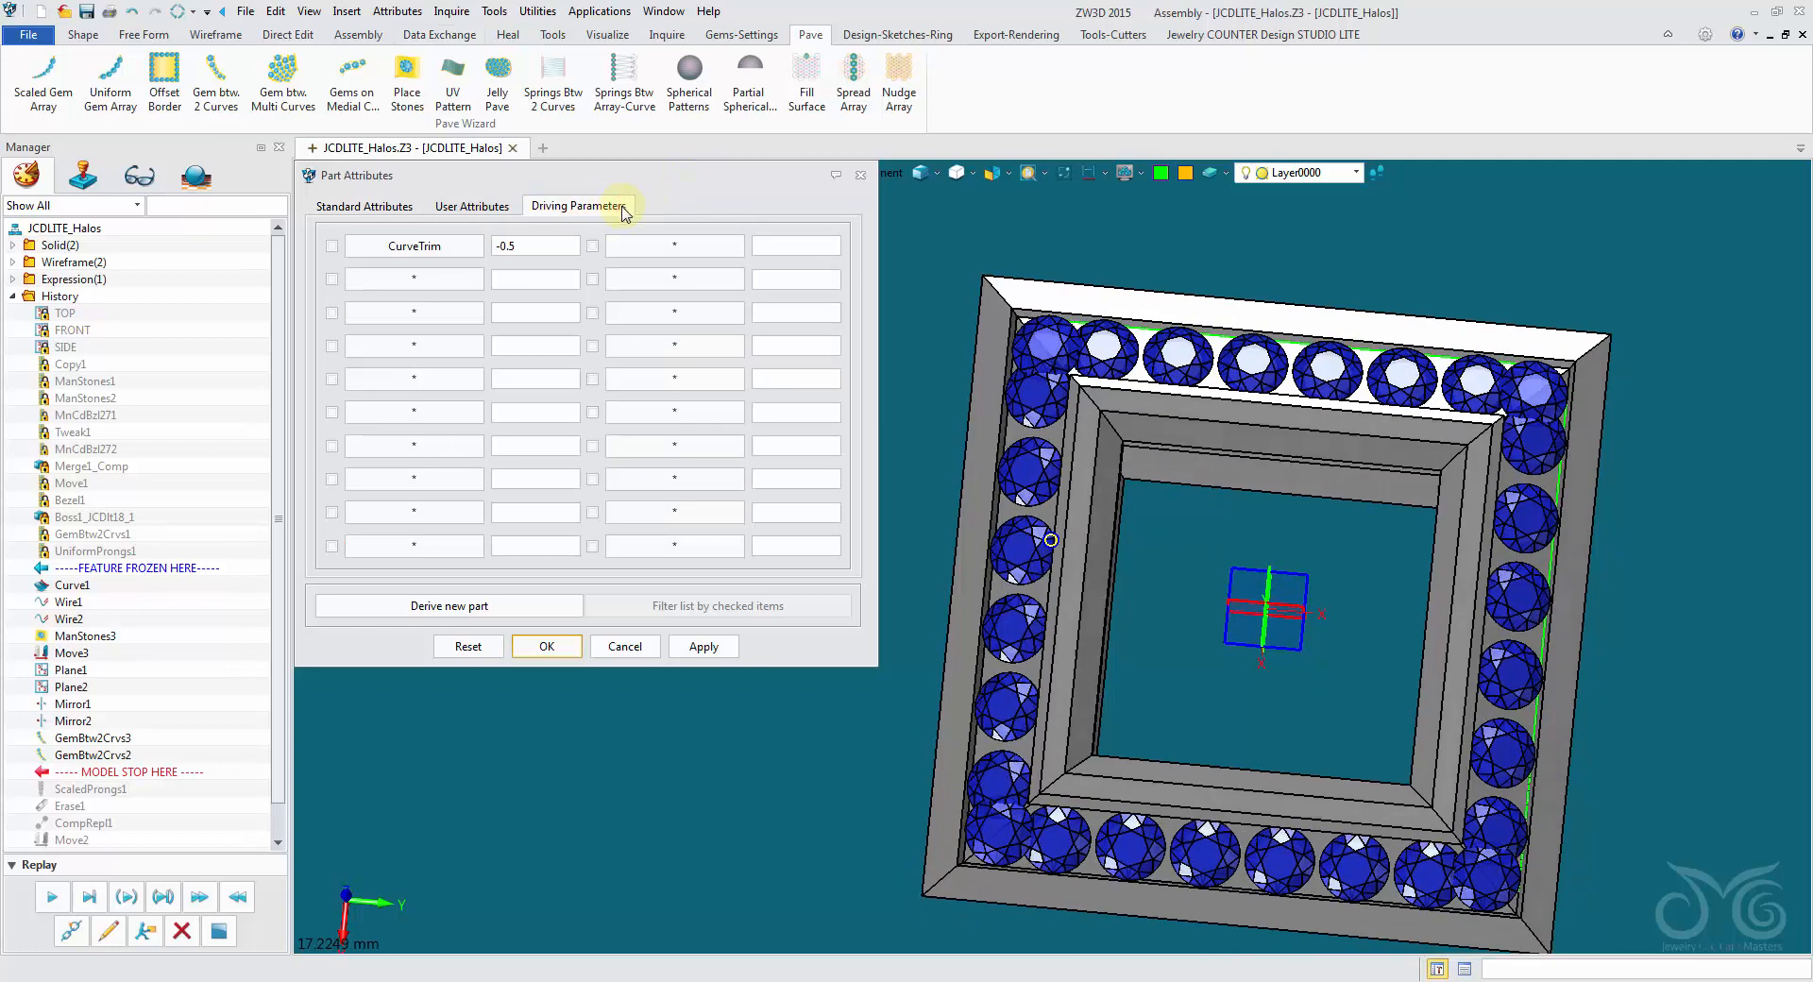
{"action": "left_click", "coordinate": [552, 245]}
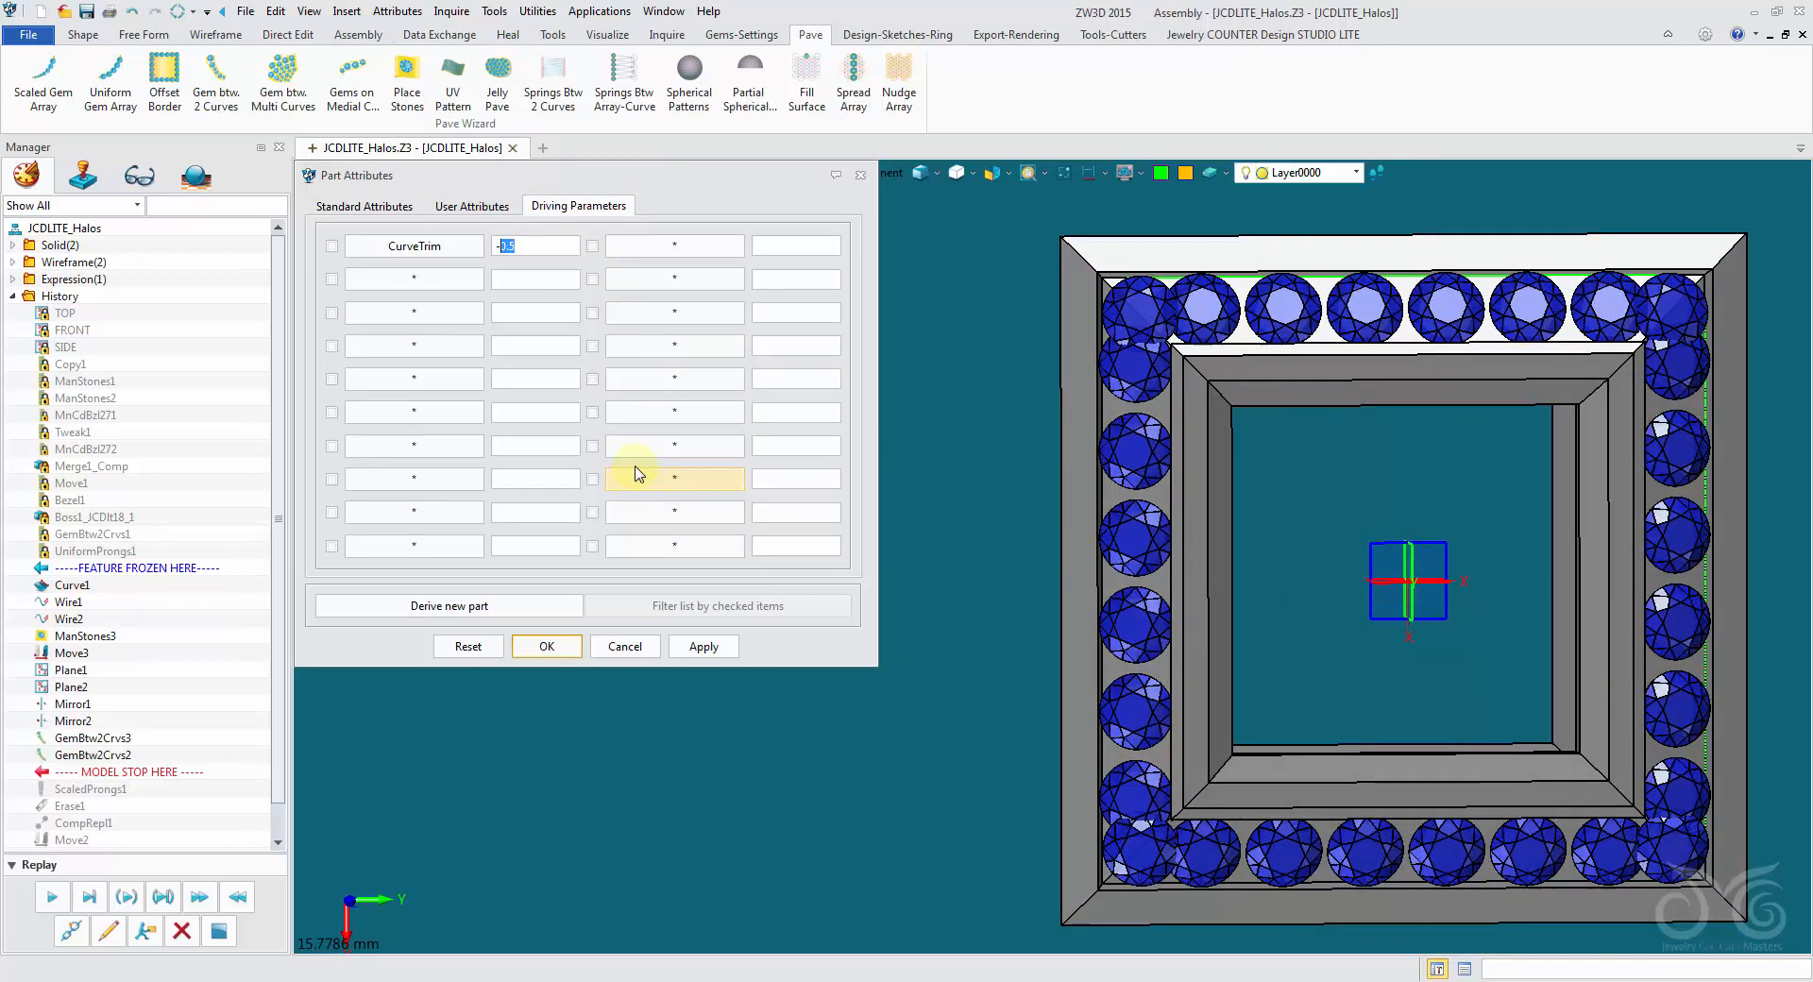
{"action": "type", "text": "1"}
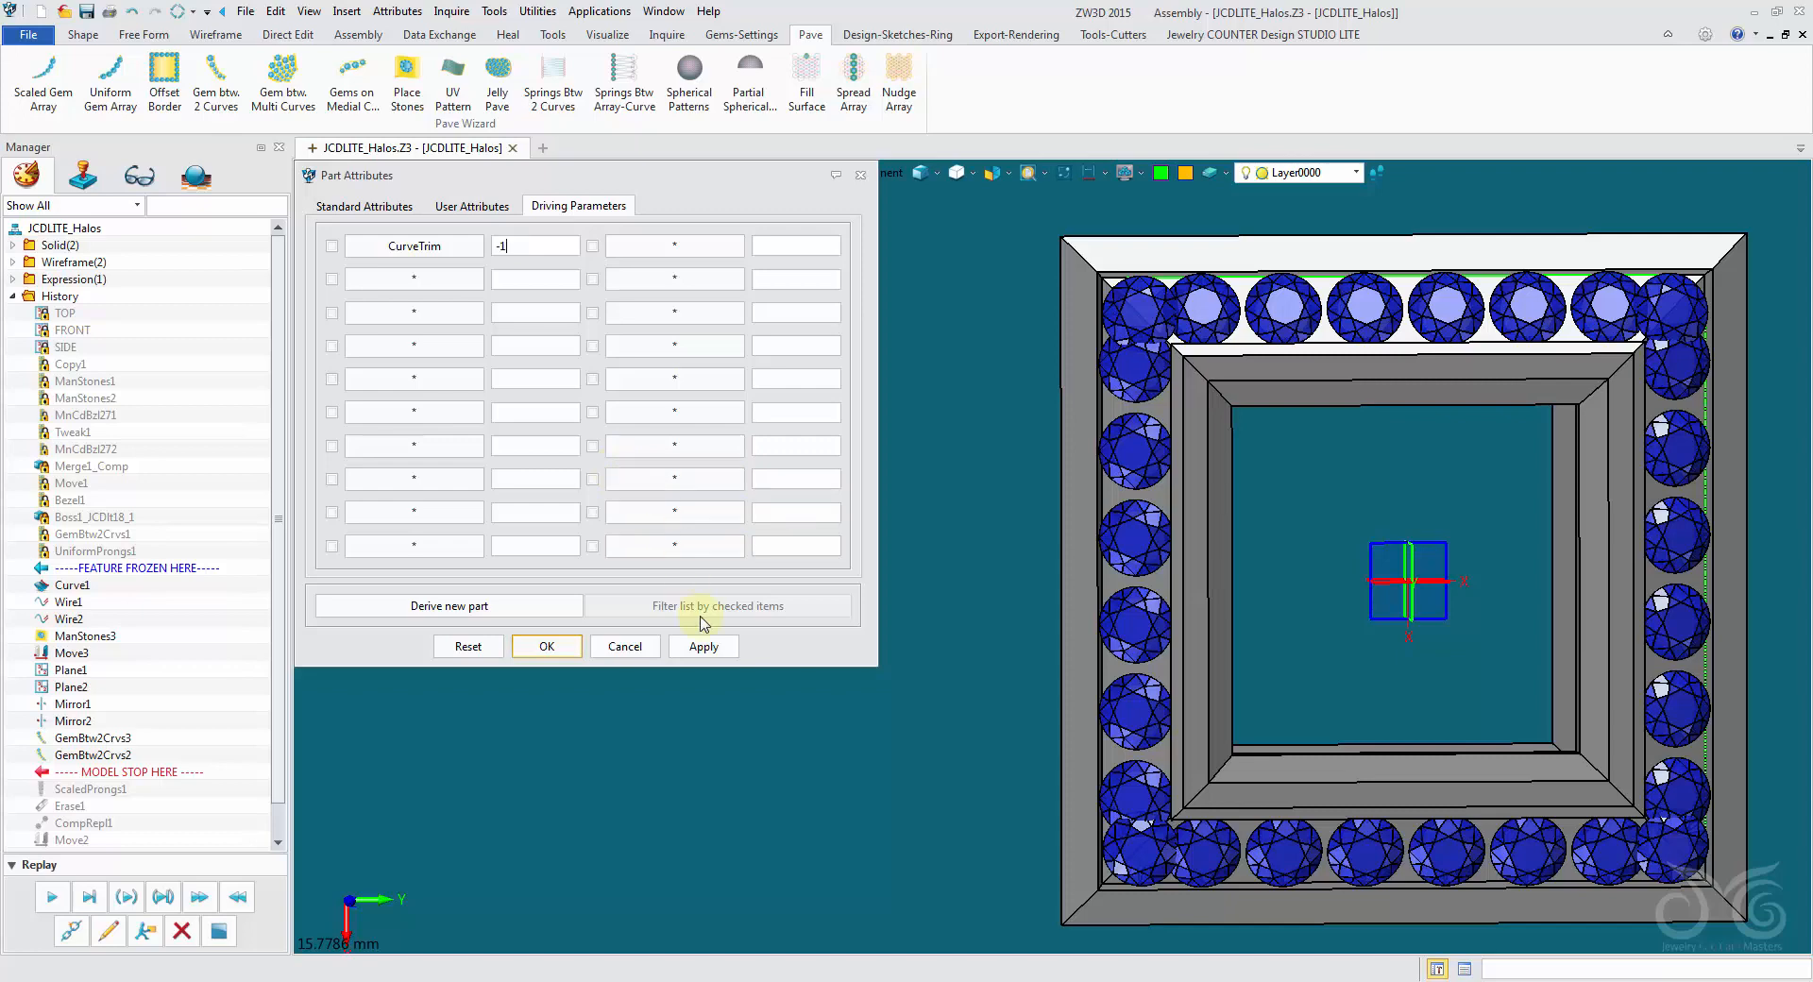
{"action": "left_click", "coordinate": [715, 647]}
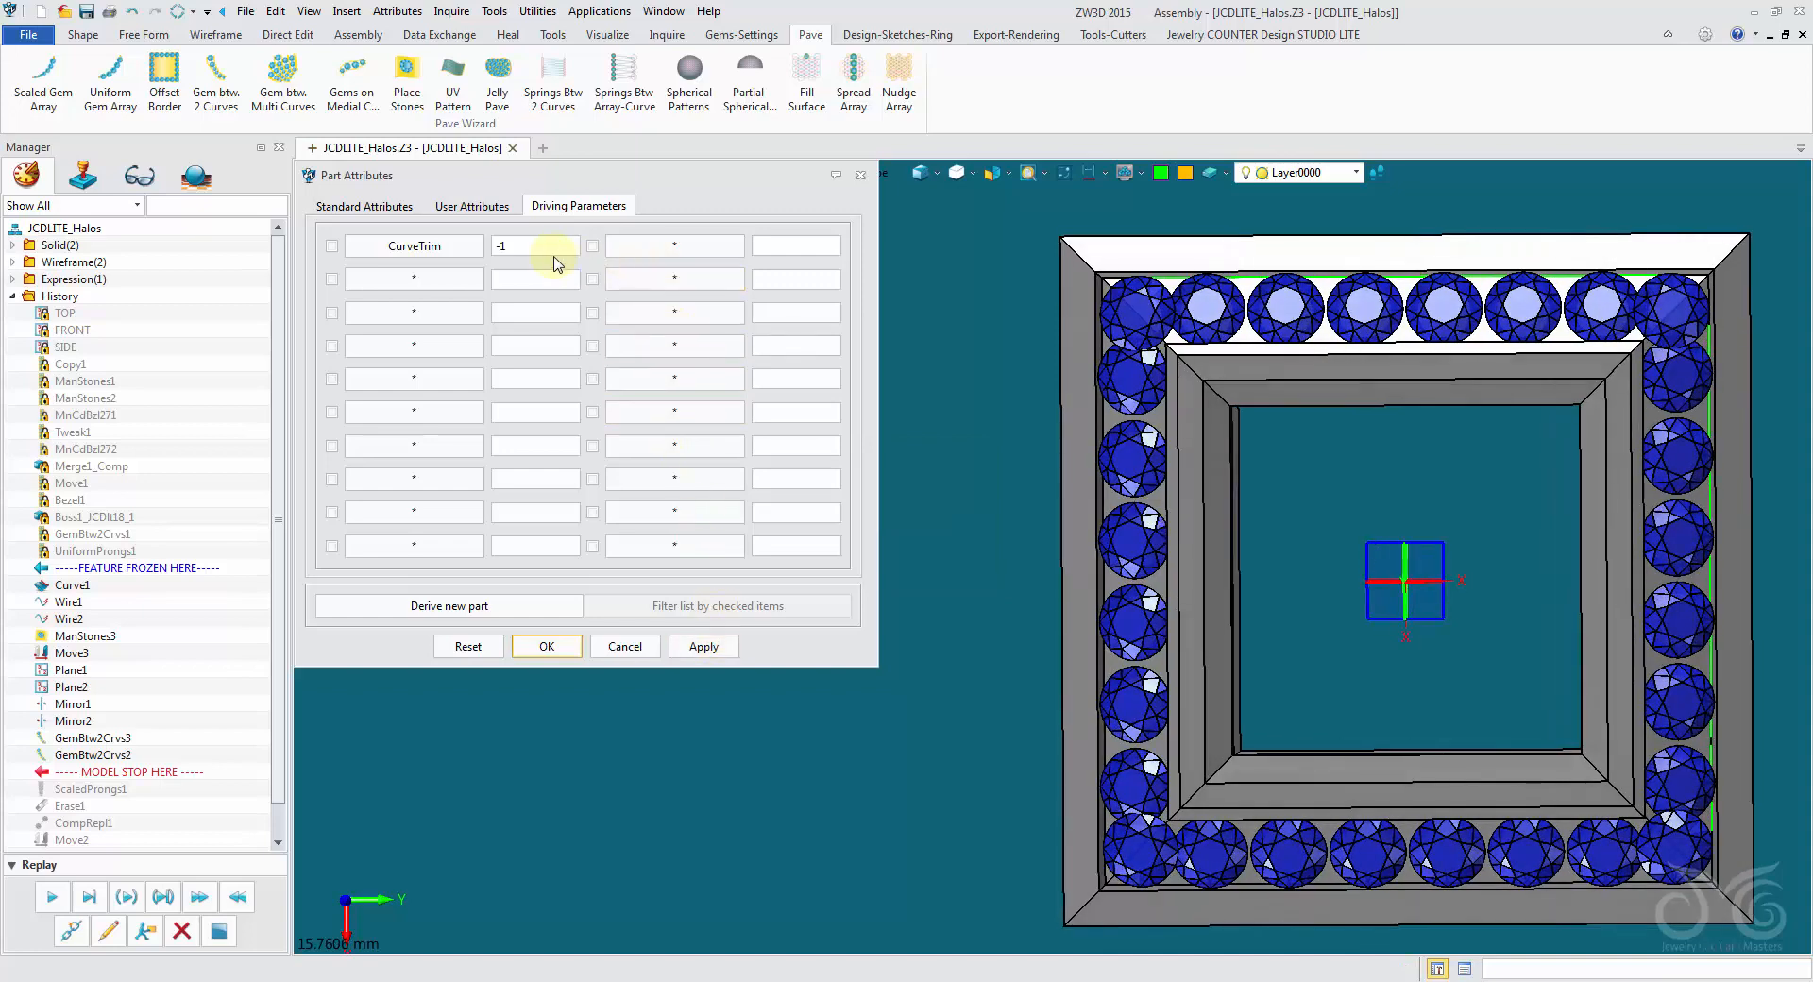
- Set the CurveTrim driving parameter to -1.5 and regenerate the halo, agreeing to rebuild all mirrored parts
{"action": "left_click", "coordinate": [552, 248]}
{"action": "type", "text": ".5"}
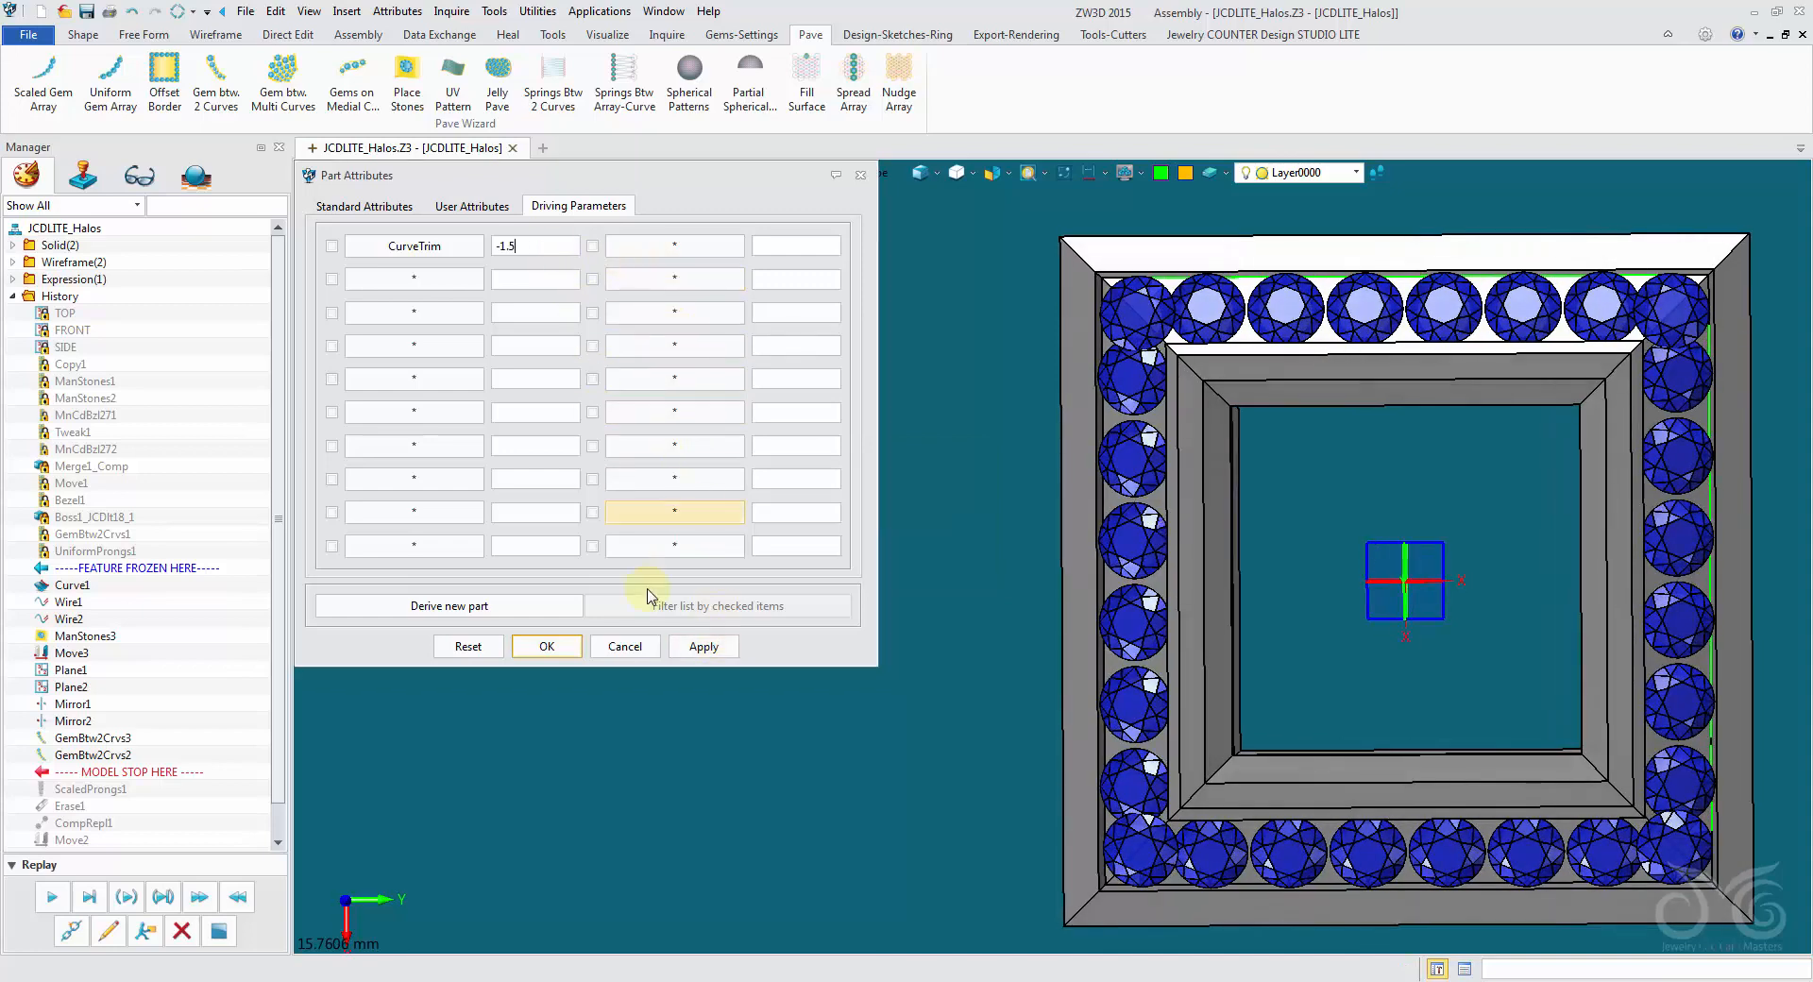
{"action": "left_click", "coordinate": [688, 646]}
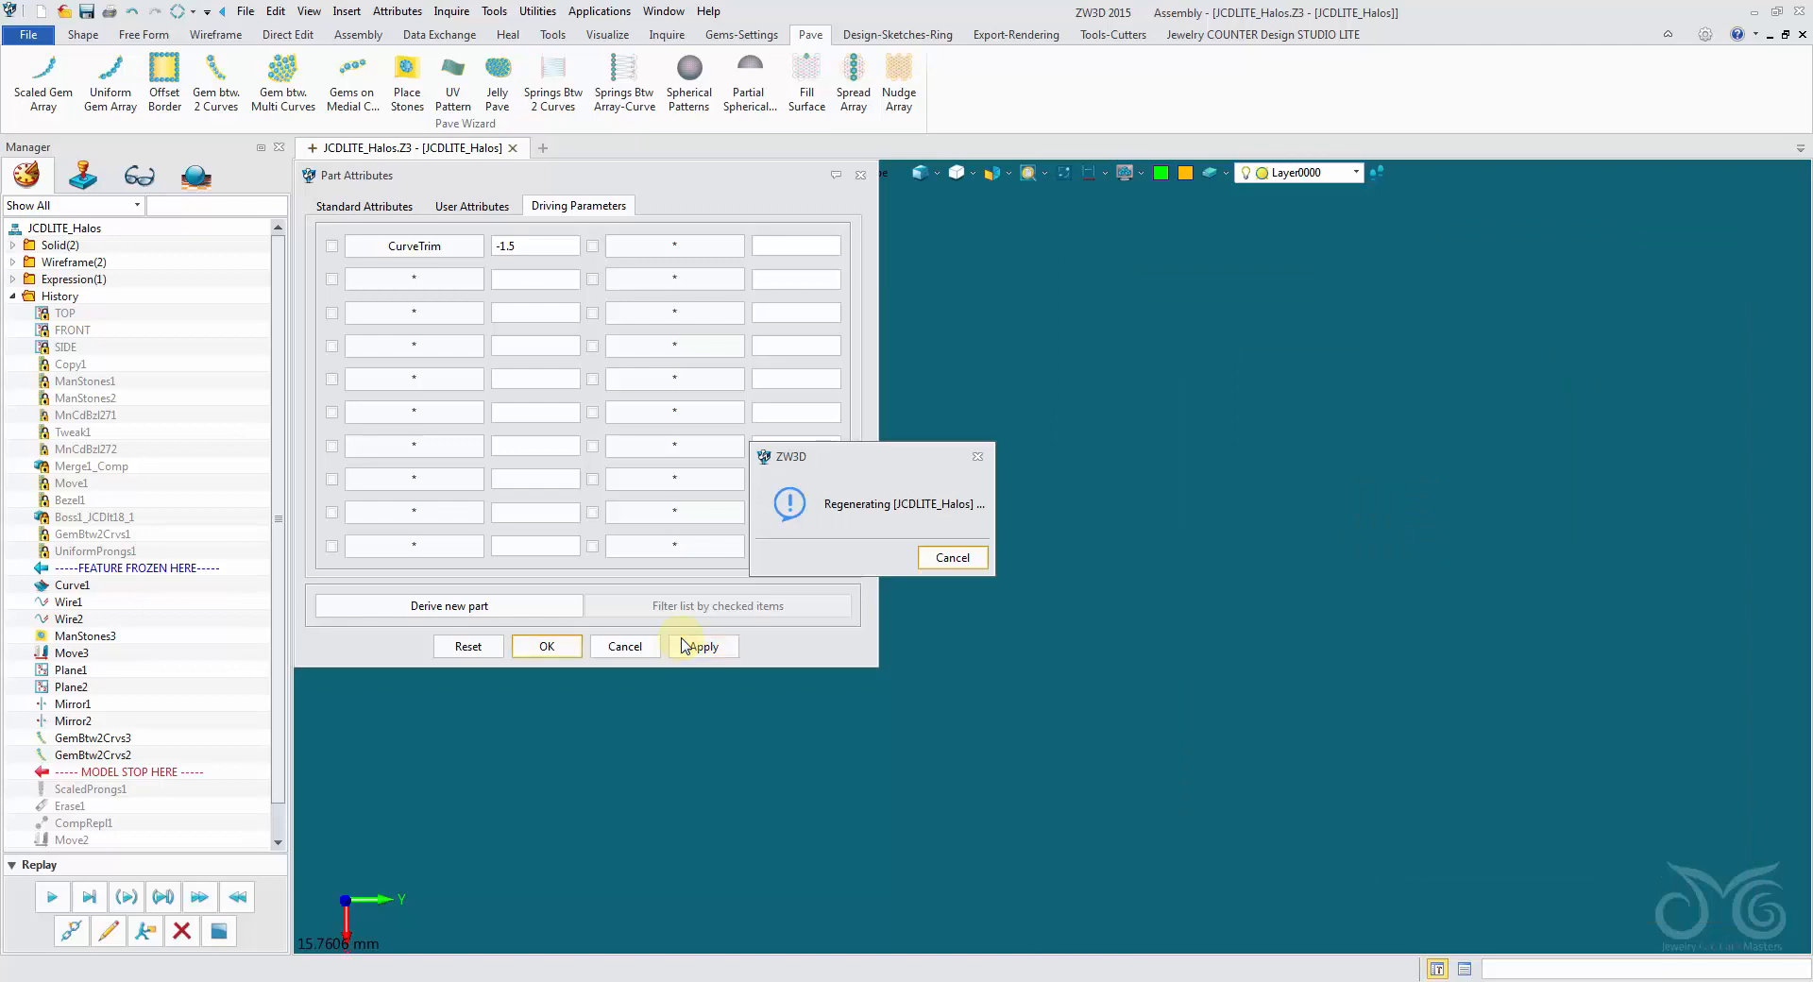
{"action": "left_click", "coordinate": [859, 565]}
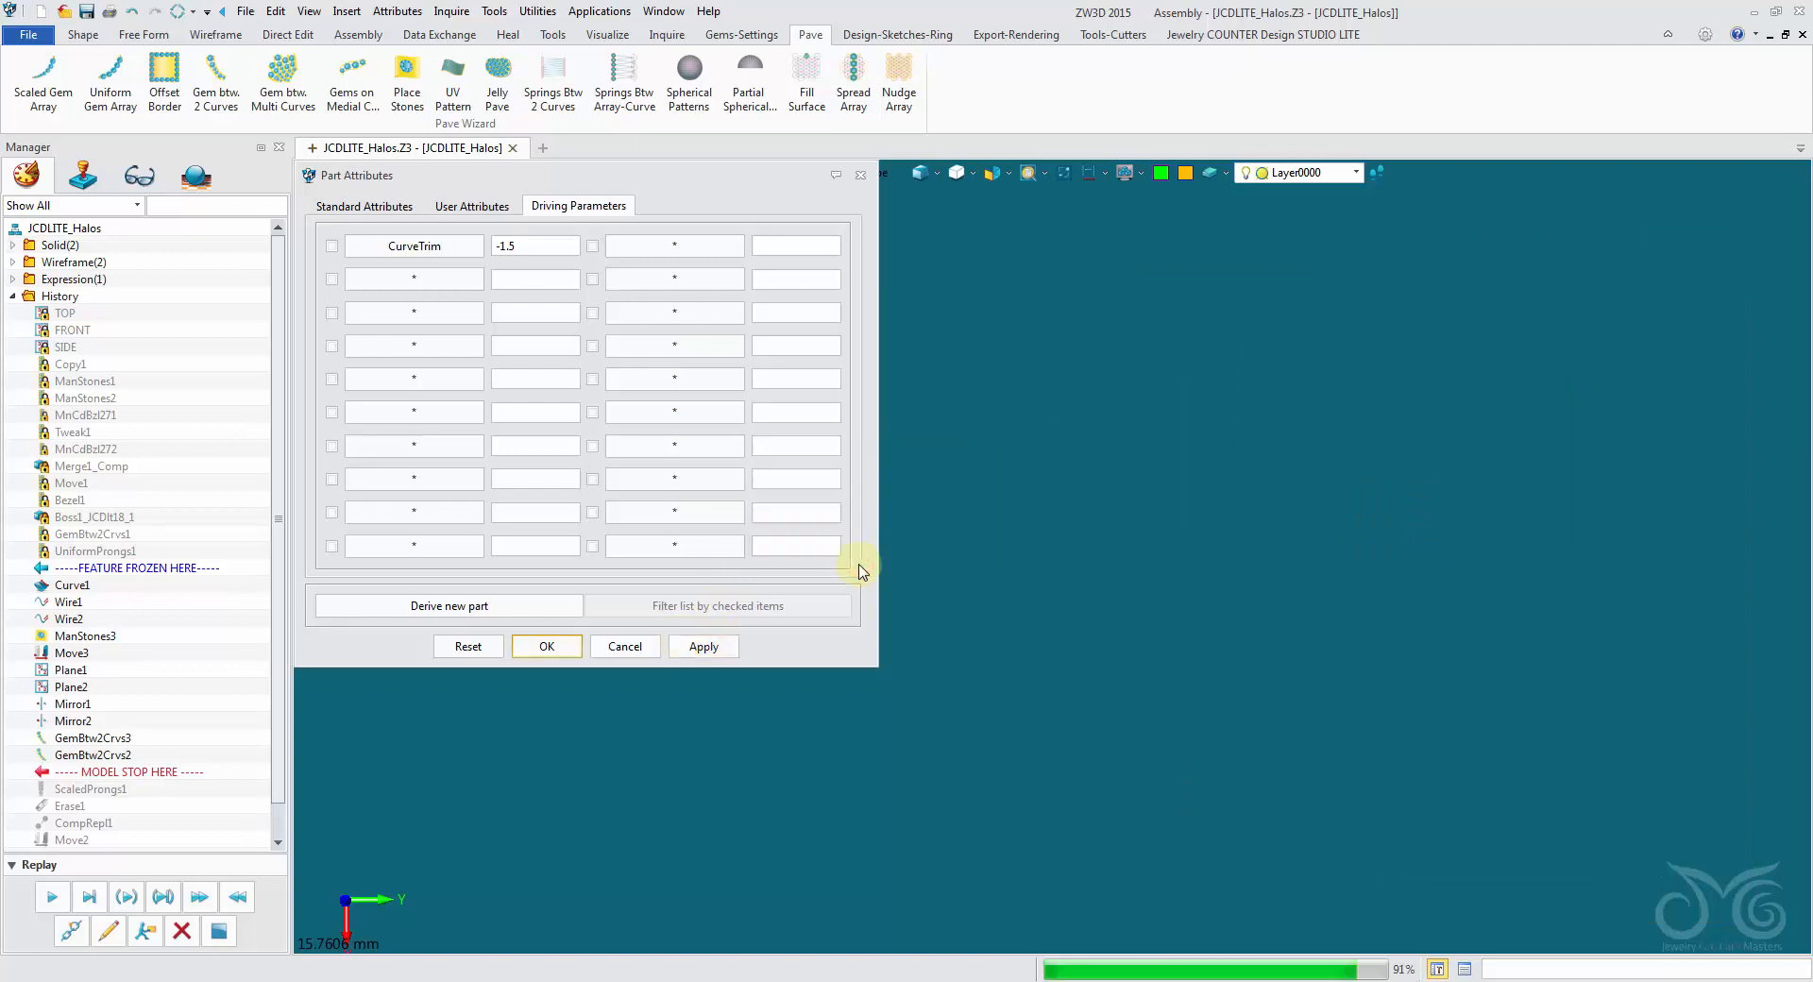
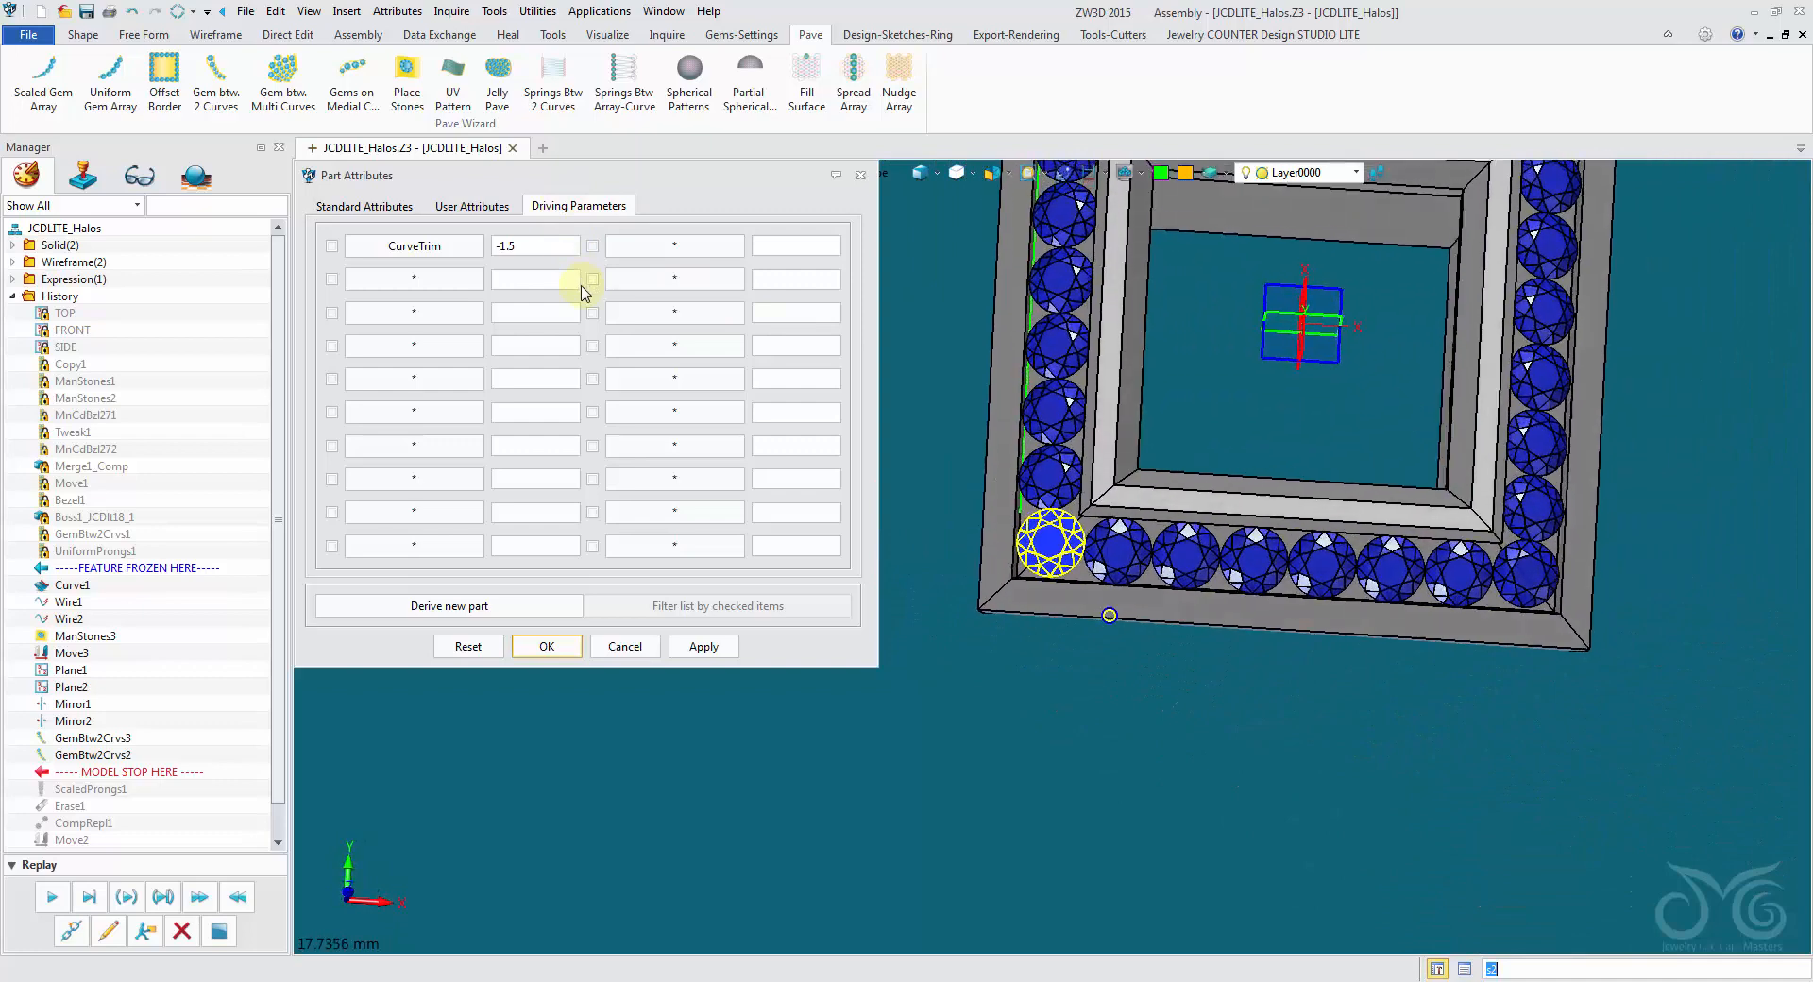
- Try a CurveTrim driving parameter value of -2 on the halo, agreeing to rebuild all mirrored parts
{"action": "left_click", "coordinate": [534, 239]}
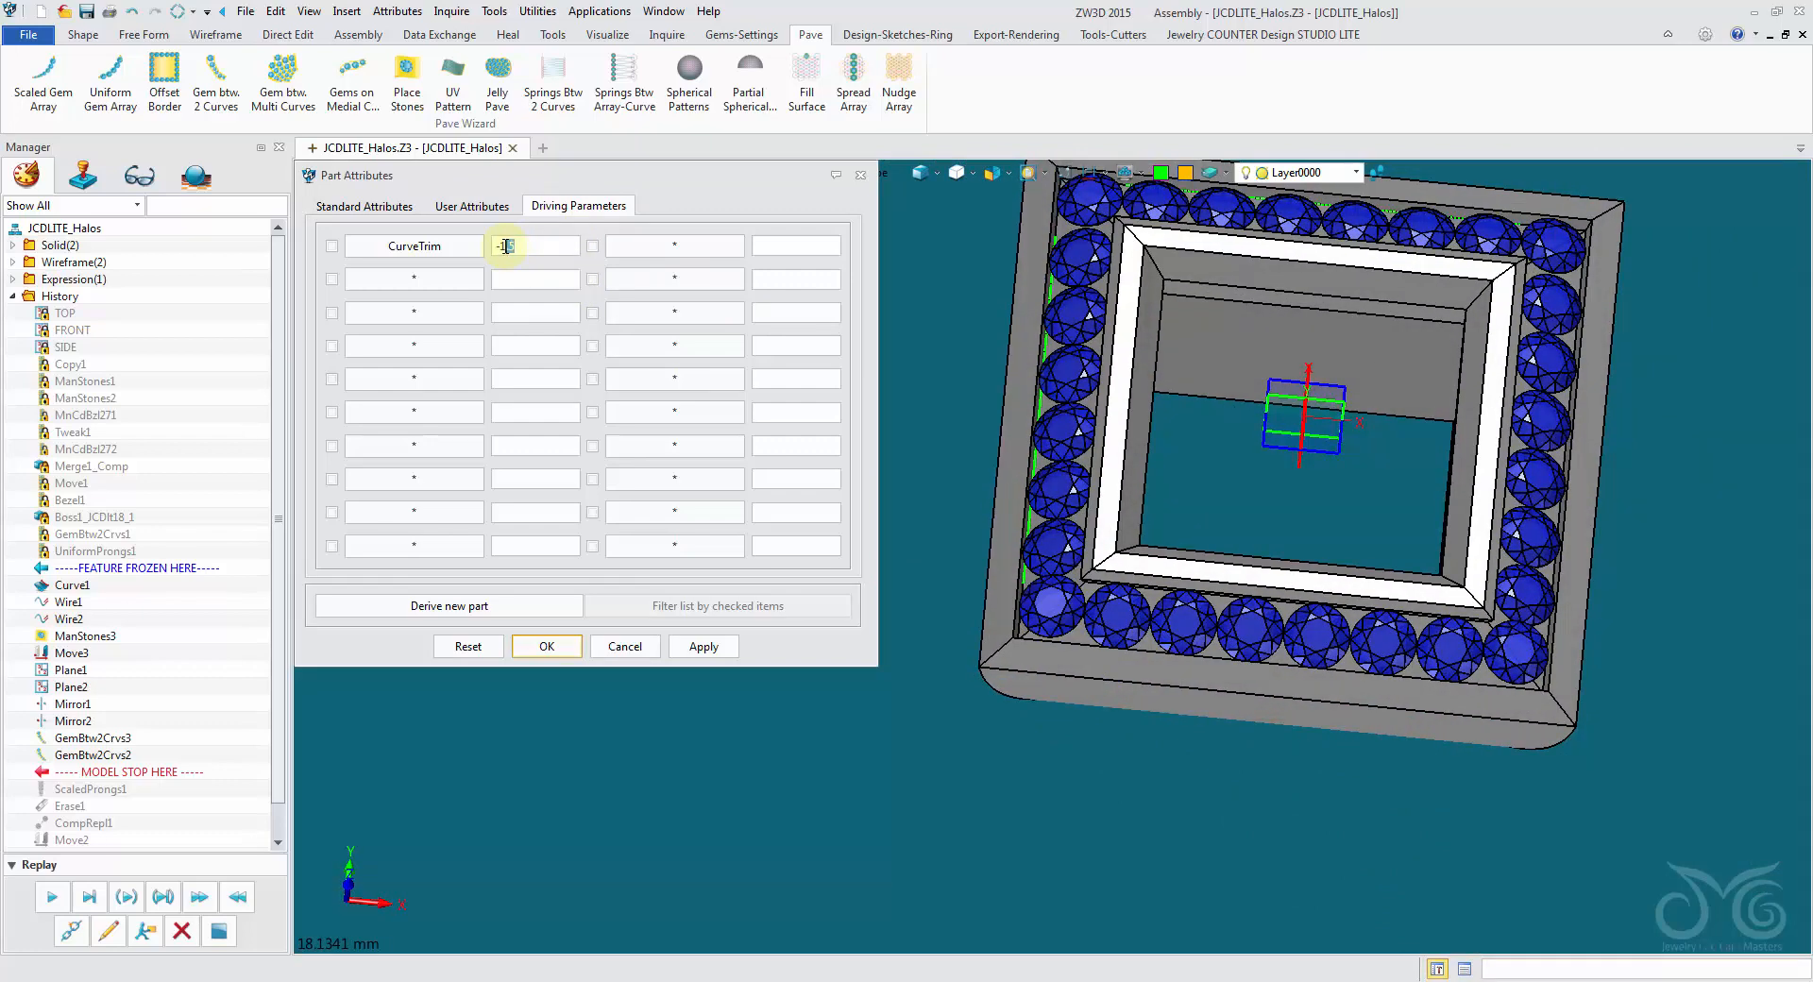
{"action": "type", "text": "2"}
{"action": "left_click", "coordinate": [708, 649]}
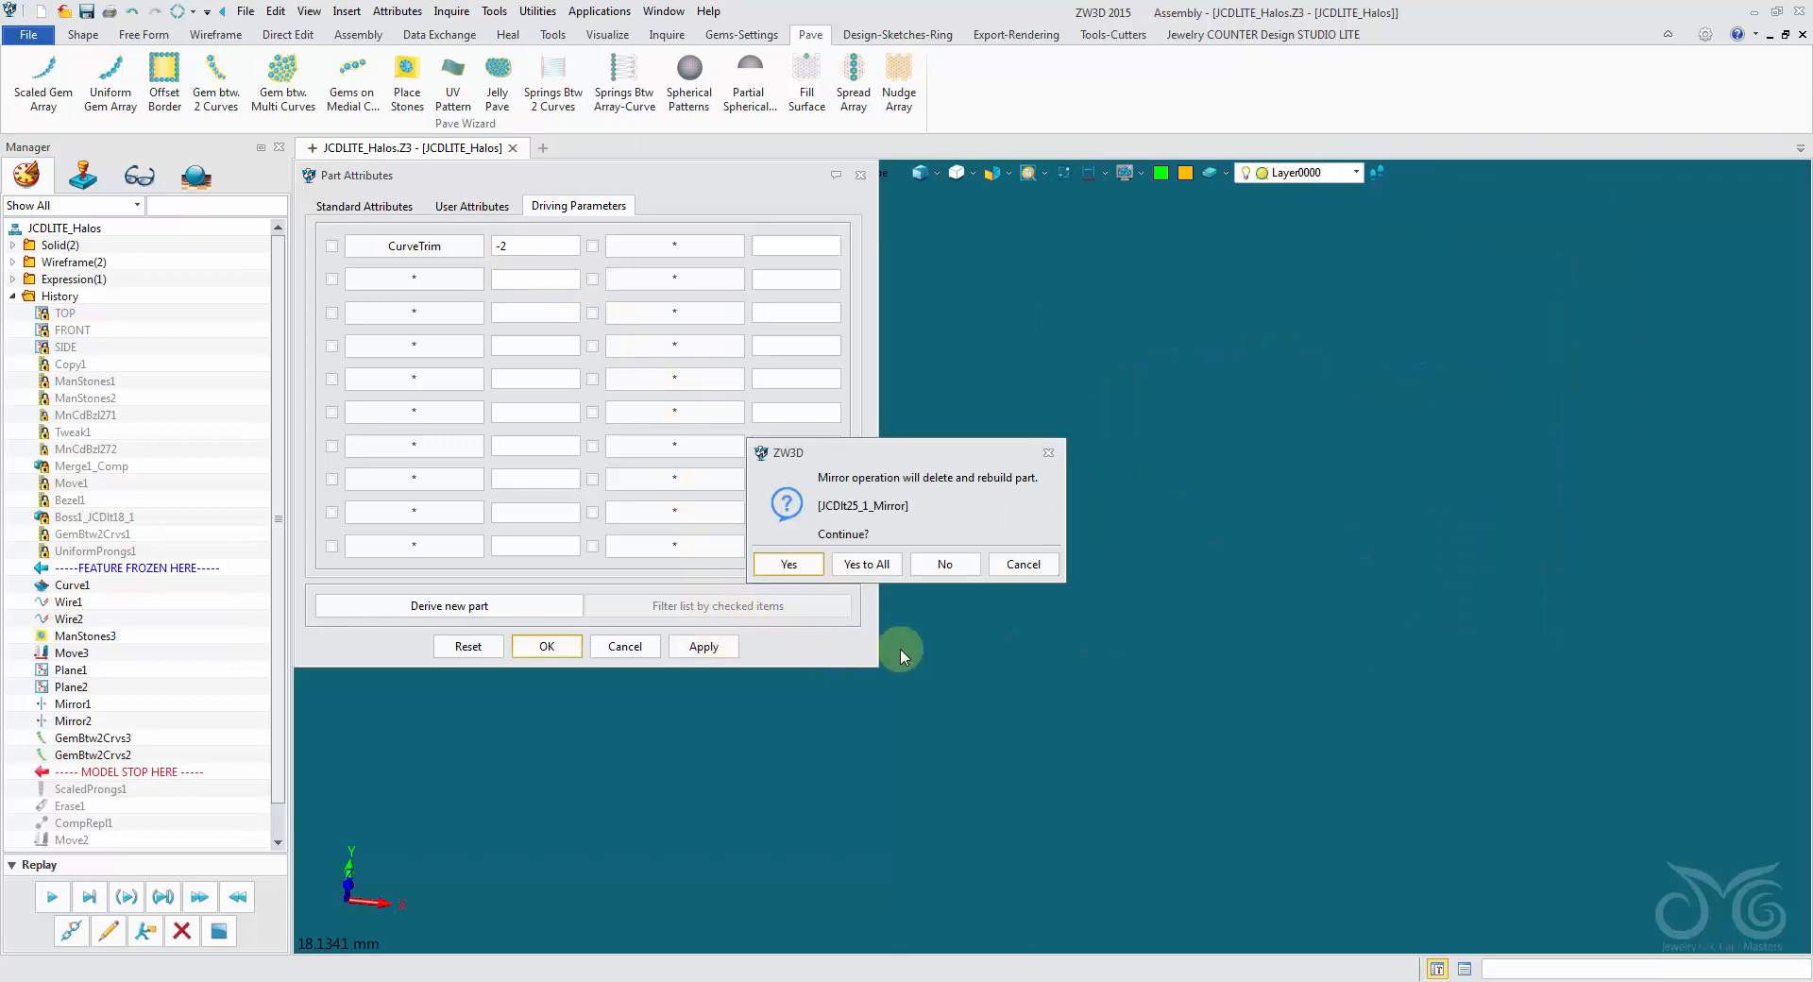
{"action": "left_click", "coordinate": [884, 564]}
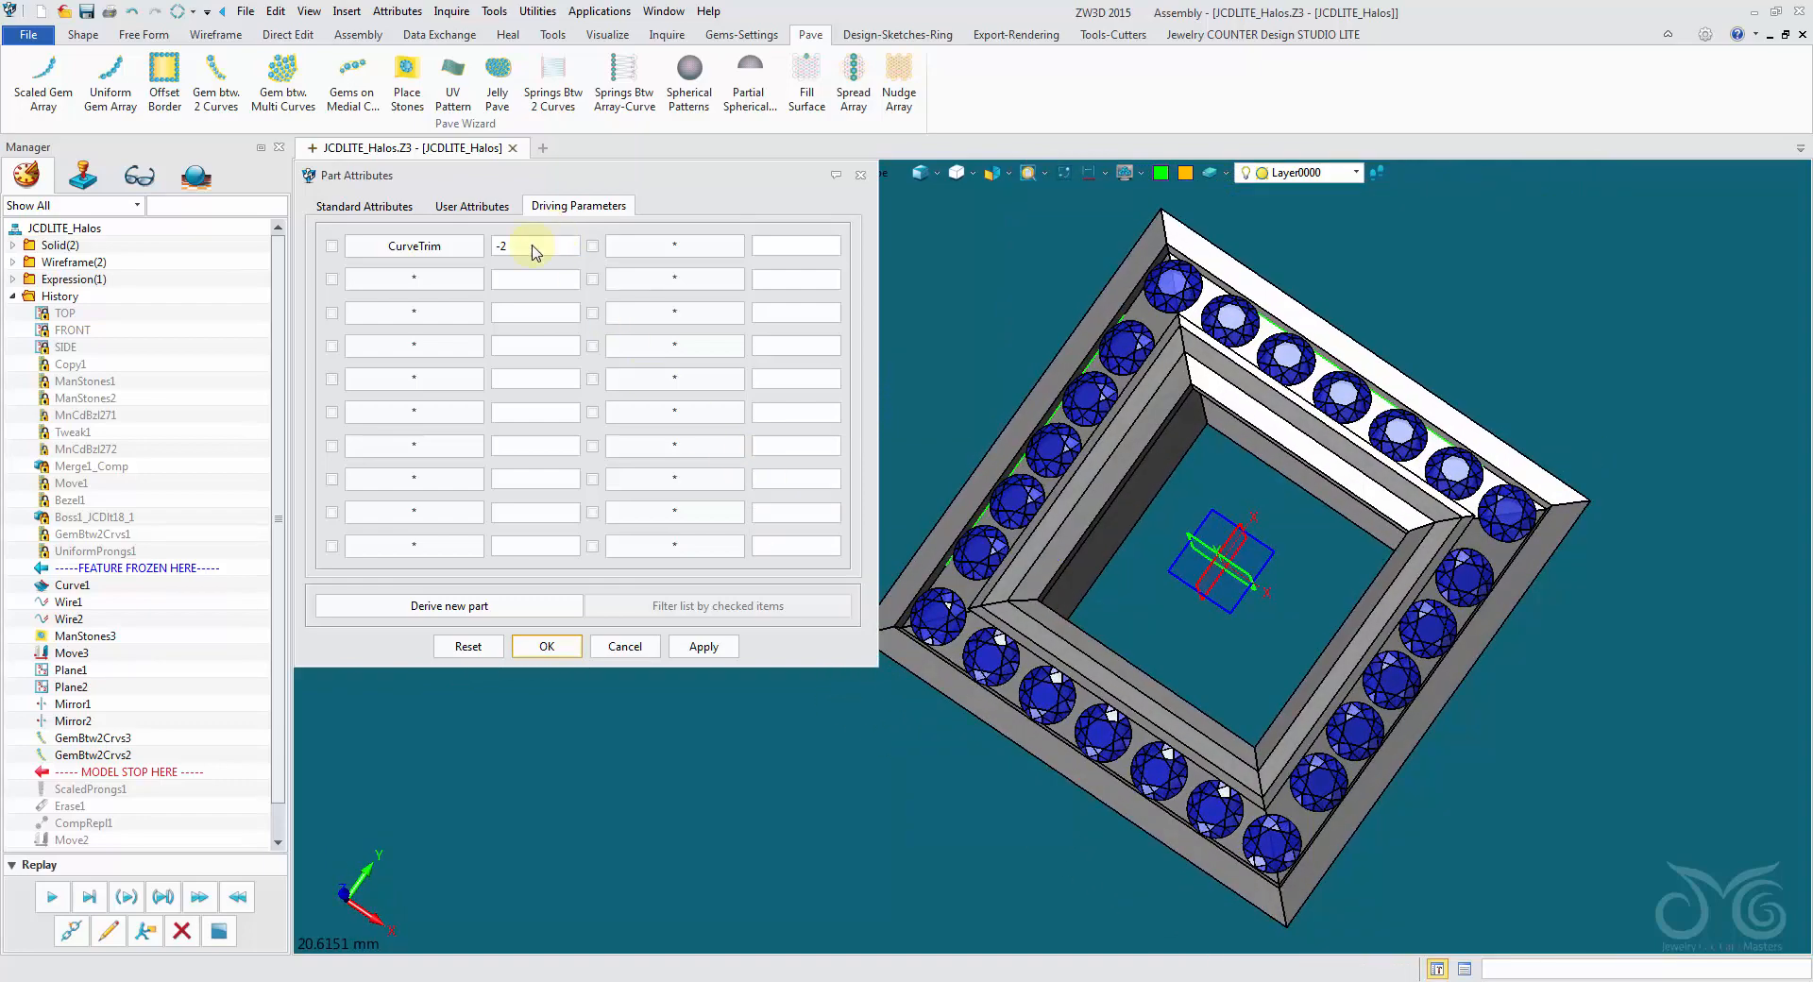
- Set the CurveTrim driving parameter to -1.5 and close the part attributes, agreeing to rebuild all mirrored parts
{"action": "left_click", "coordinate": [529, 248]}
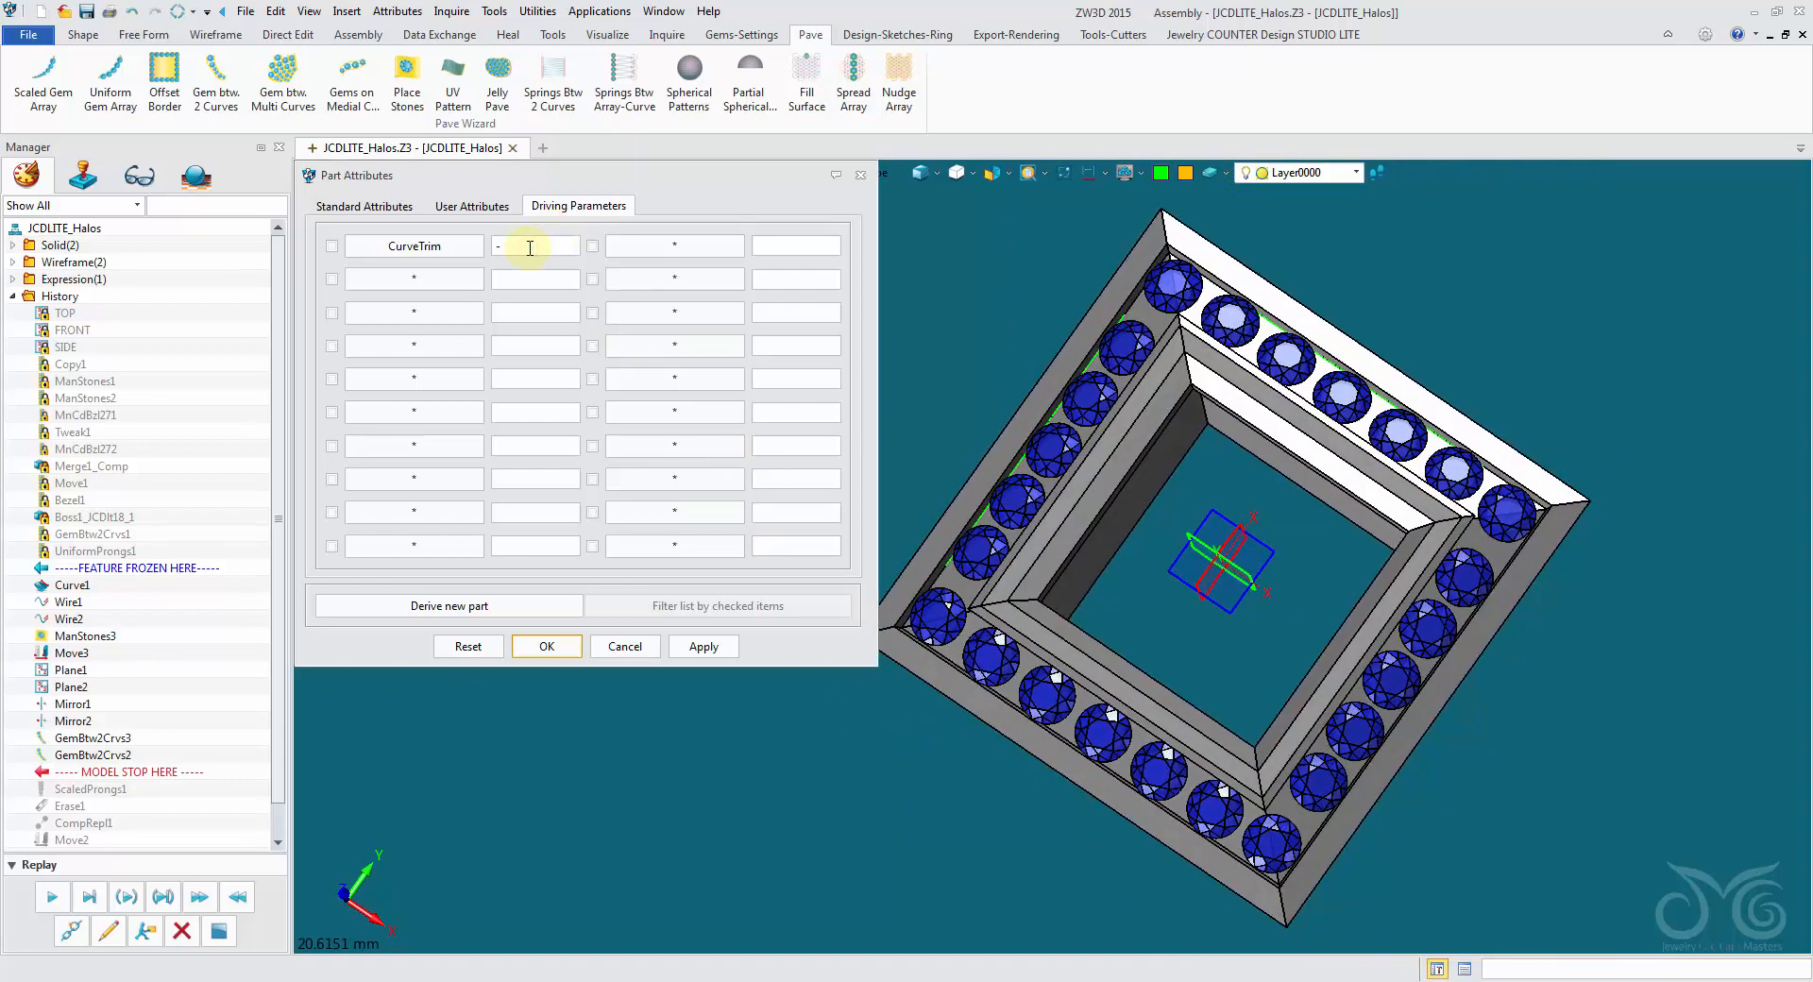
{"action": "type", "text": "1.5"}
{"action": "left_click", "coordinate": [565, 646]}
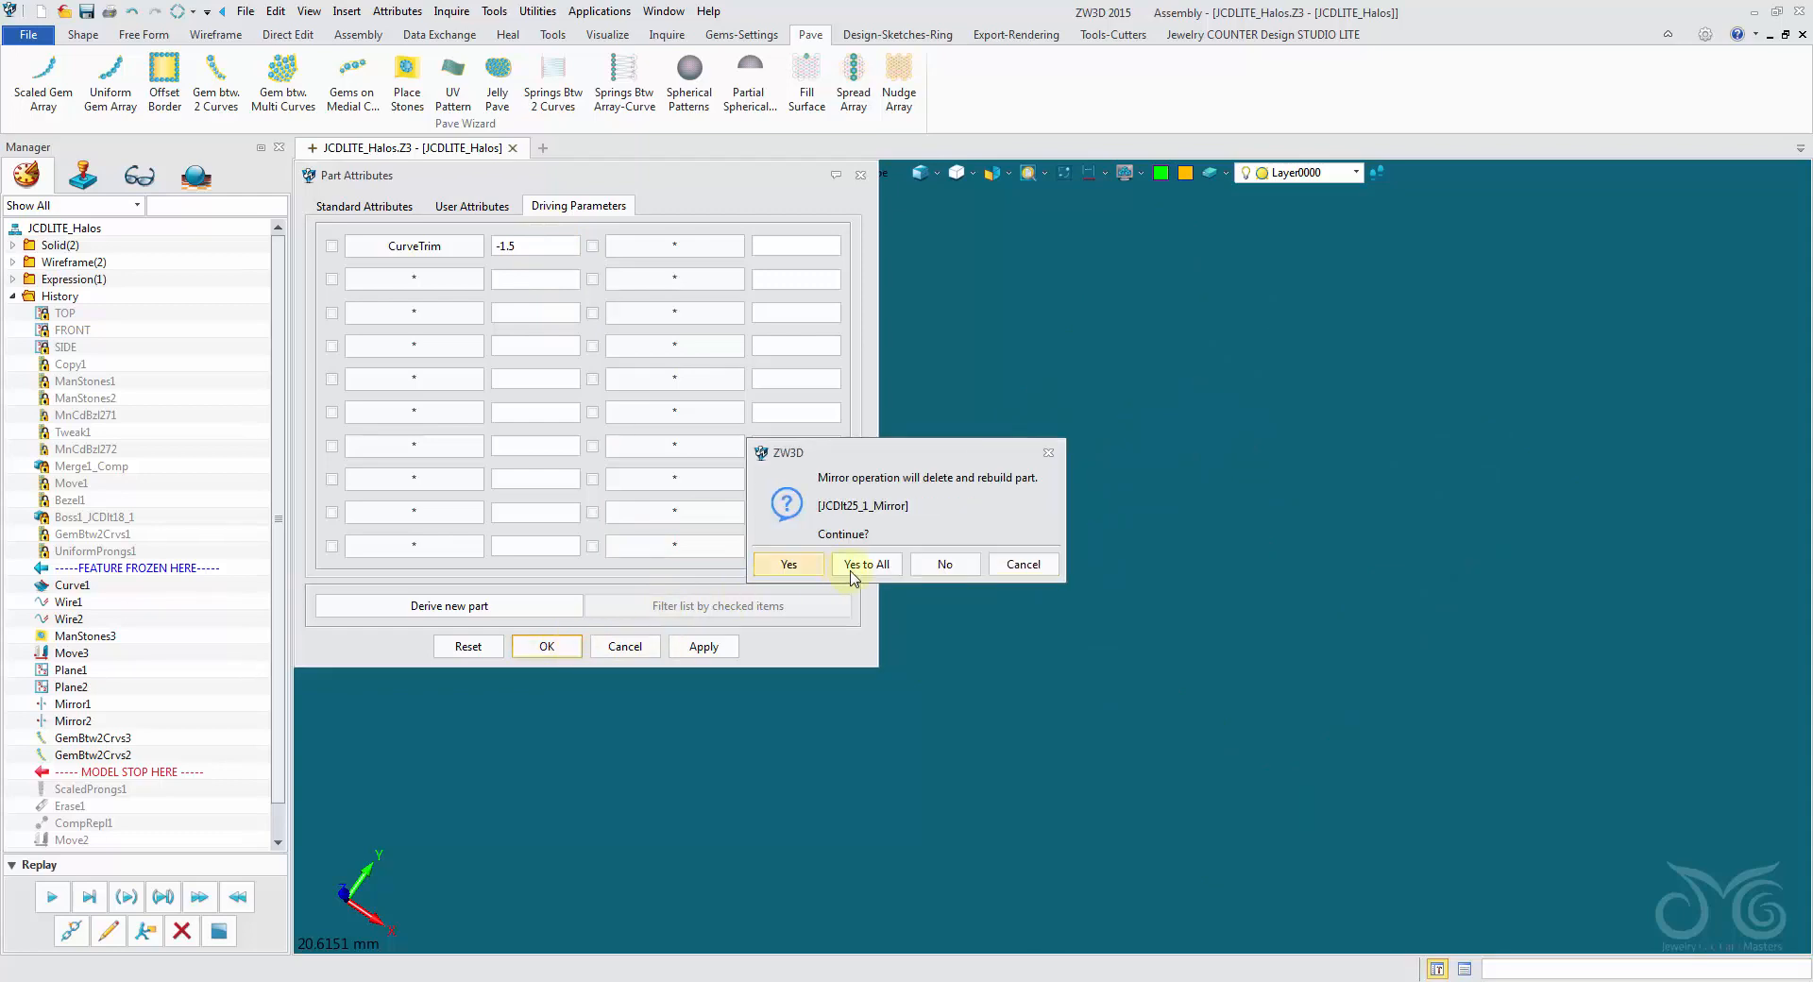
{"action": "left_click", "coordinate": [853, 574]}
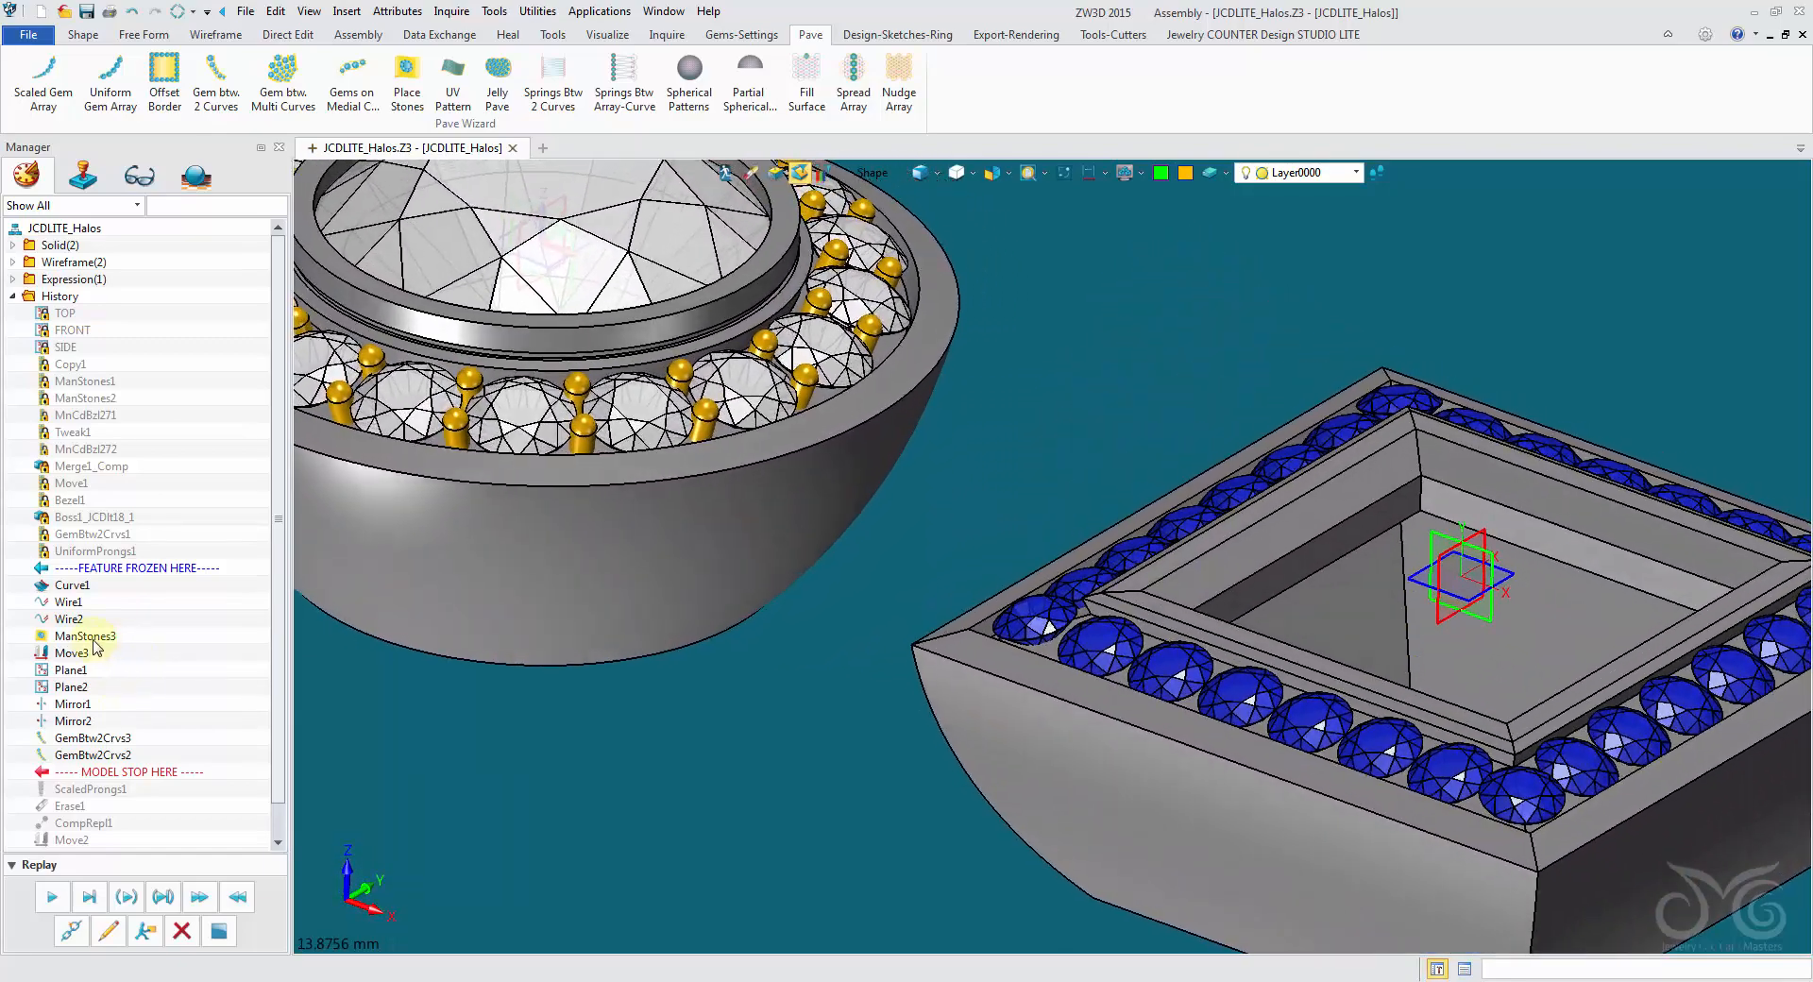
- Set the elevation of the ManStones3 corner gem to 0.1 and regenerate the model, agreeing to rebuild all mirrored parts
{"action": "right_click", "coordinate": [92, 642]}
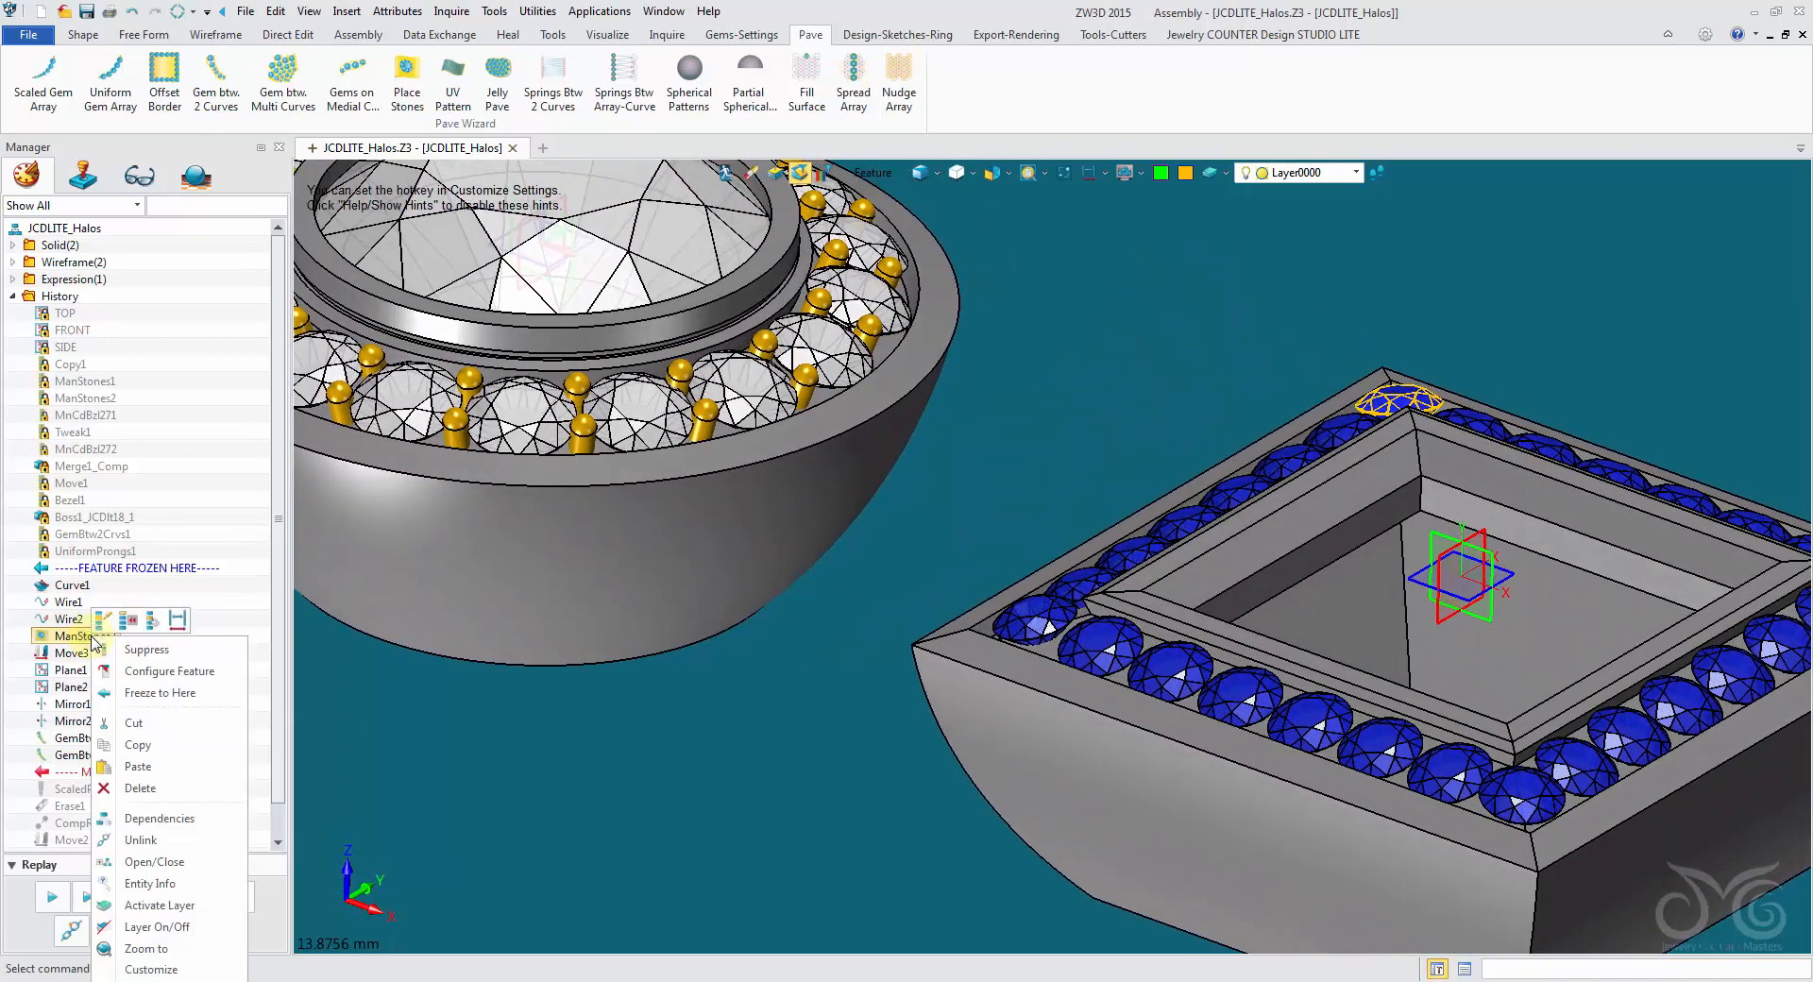
{"action": "left_click", "coordinate": [189, 852]}
{"action": "right_click", "coordinate": [97, 689]}
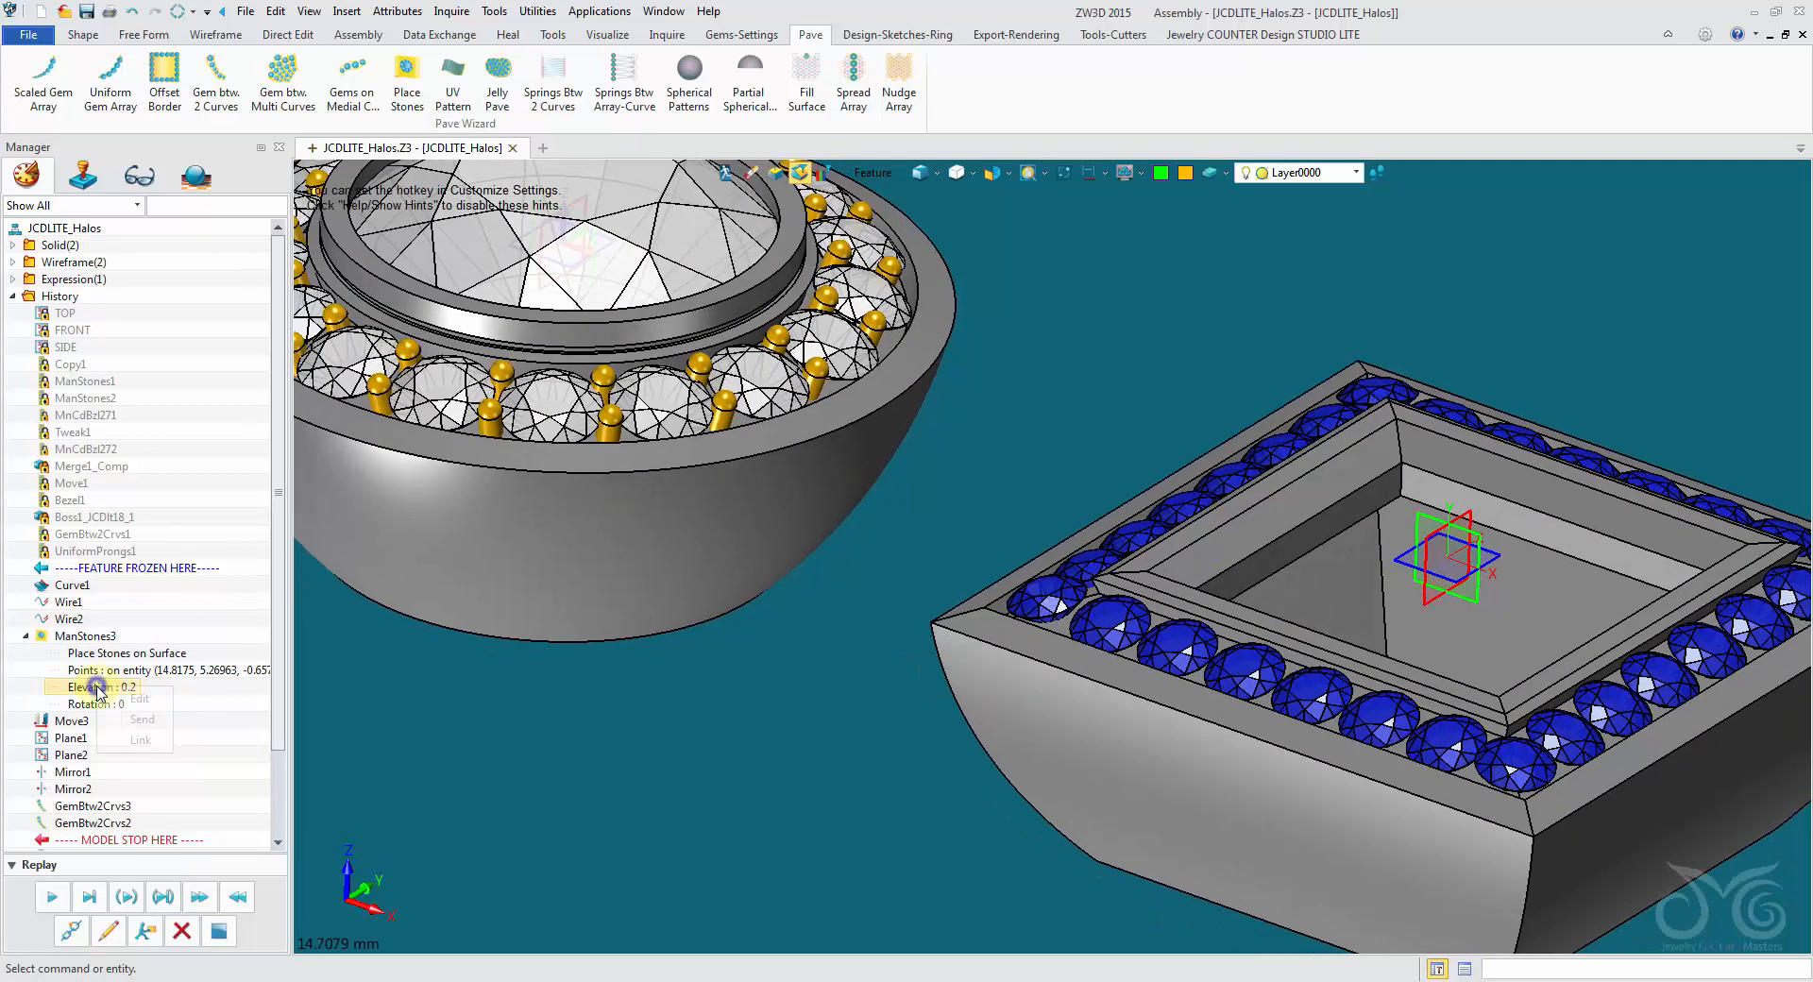
{"action": "left_click", "coordinate": [114, 699]}
{"action": "left_click", "coordinate": [349, 290]}
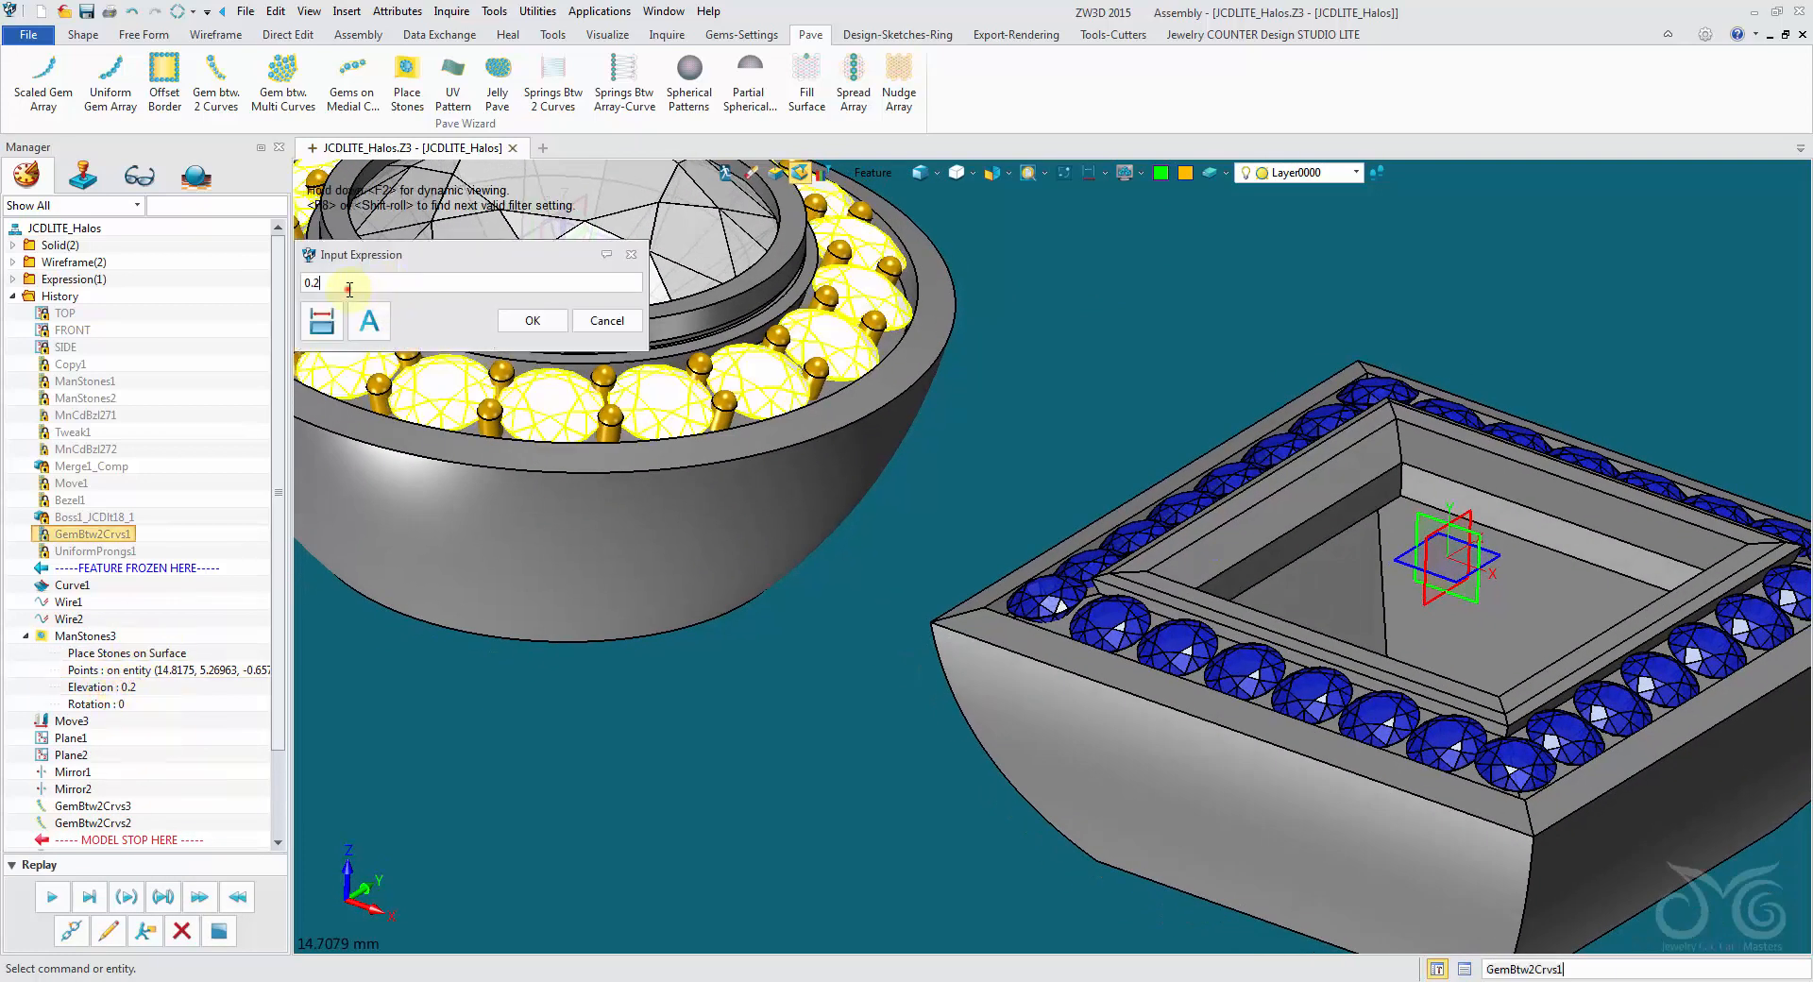
{"action": "left_click", "coordinate": [525, 318]}
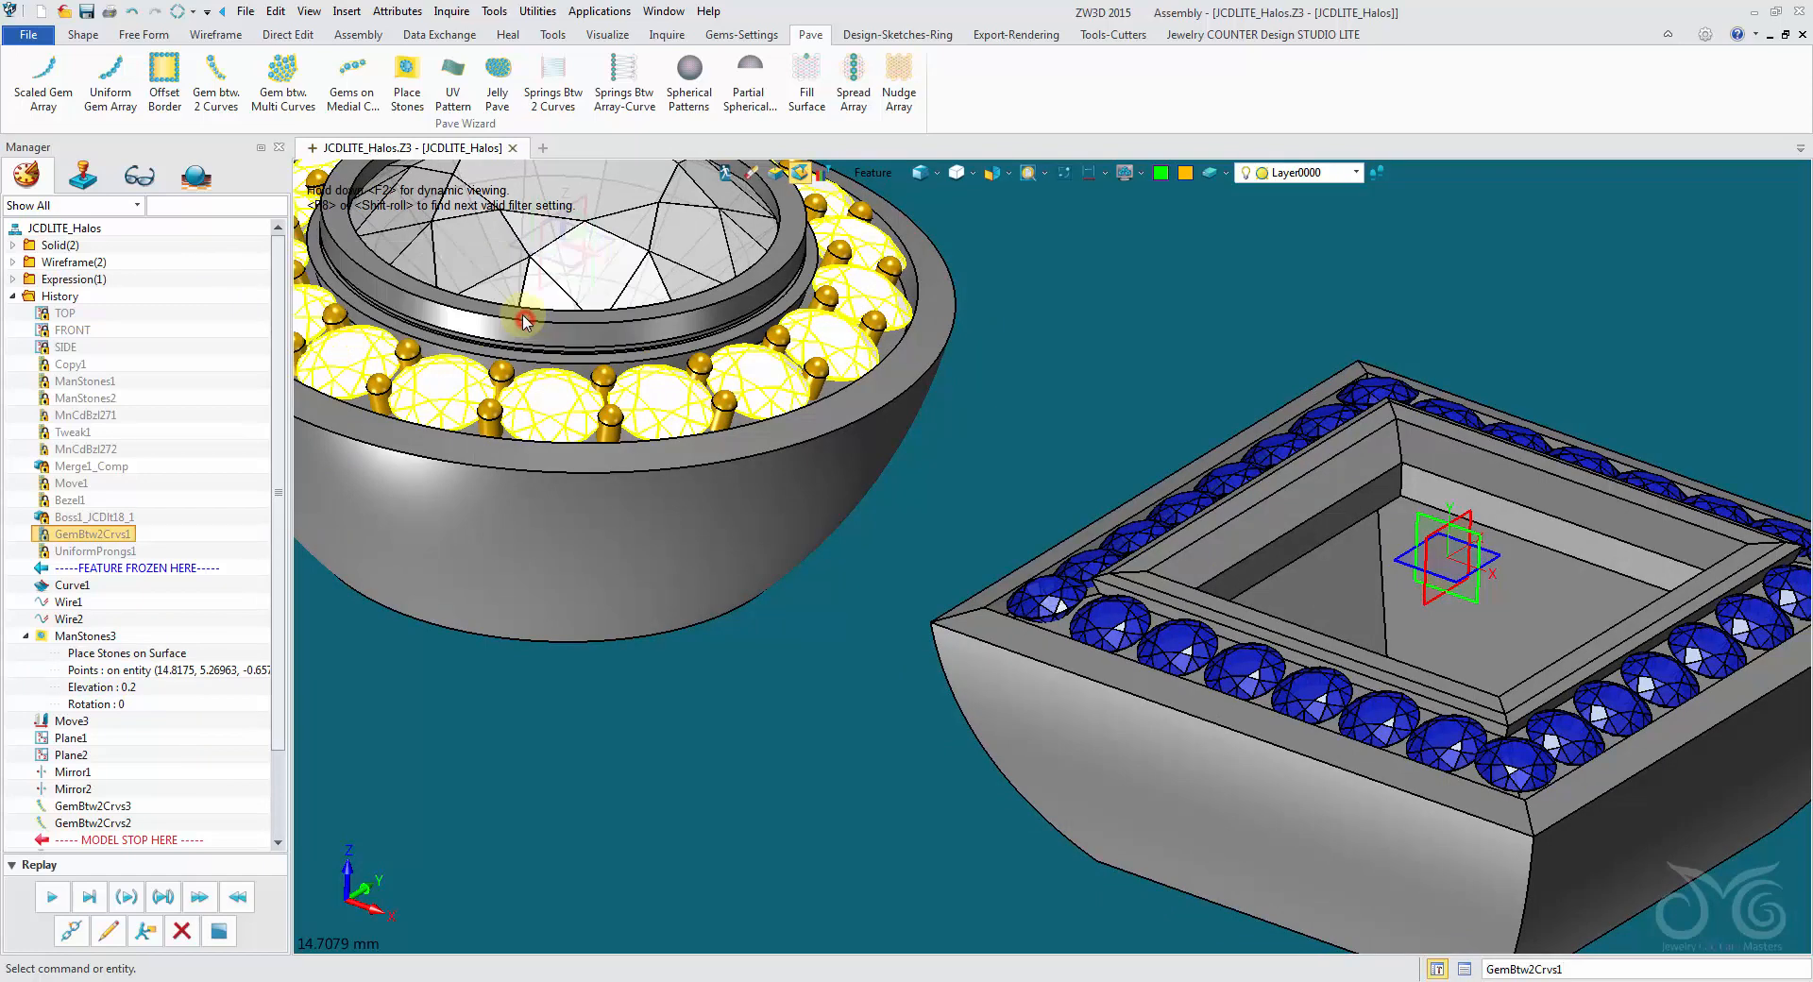
{"action": "left_click", "coordinate": [178, 13]}
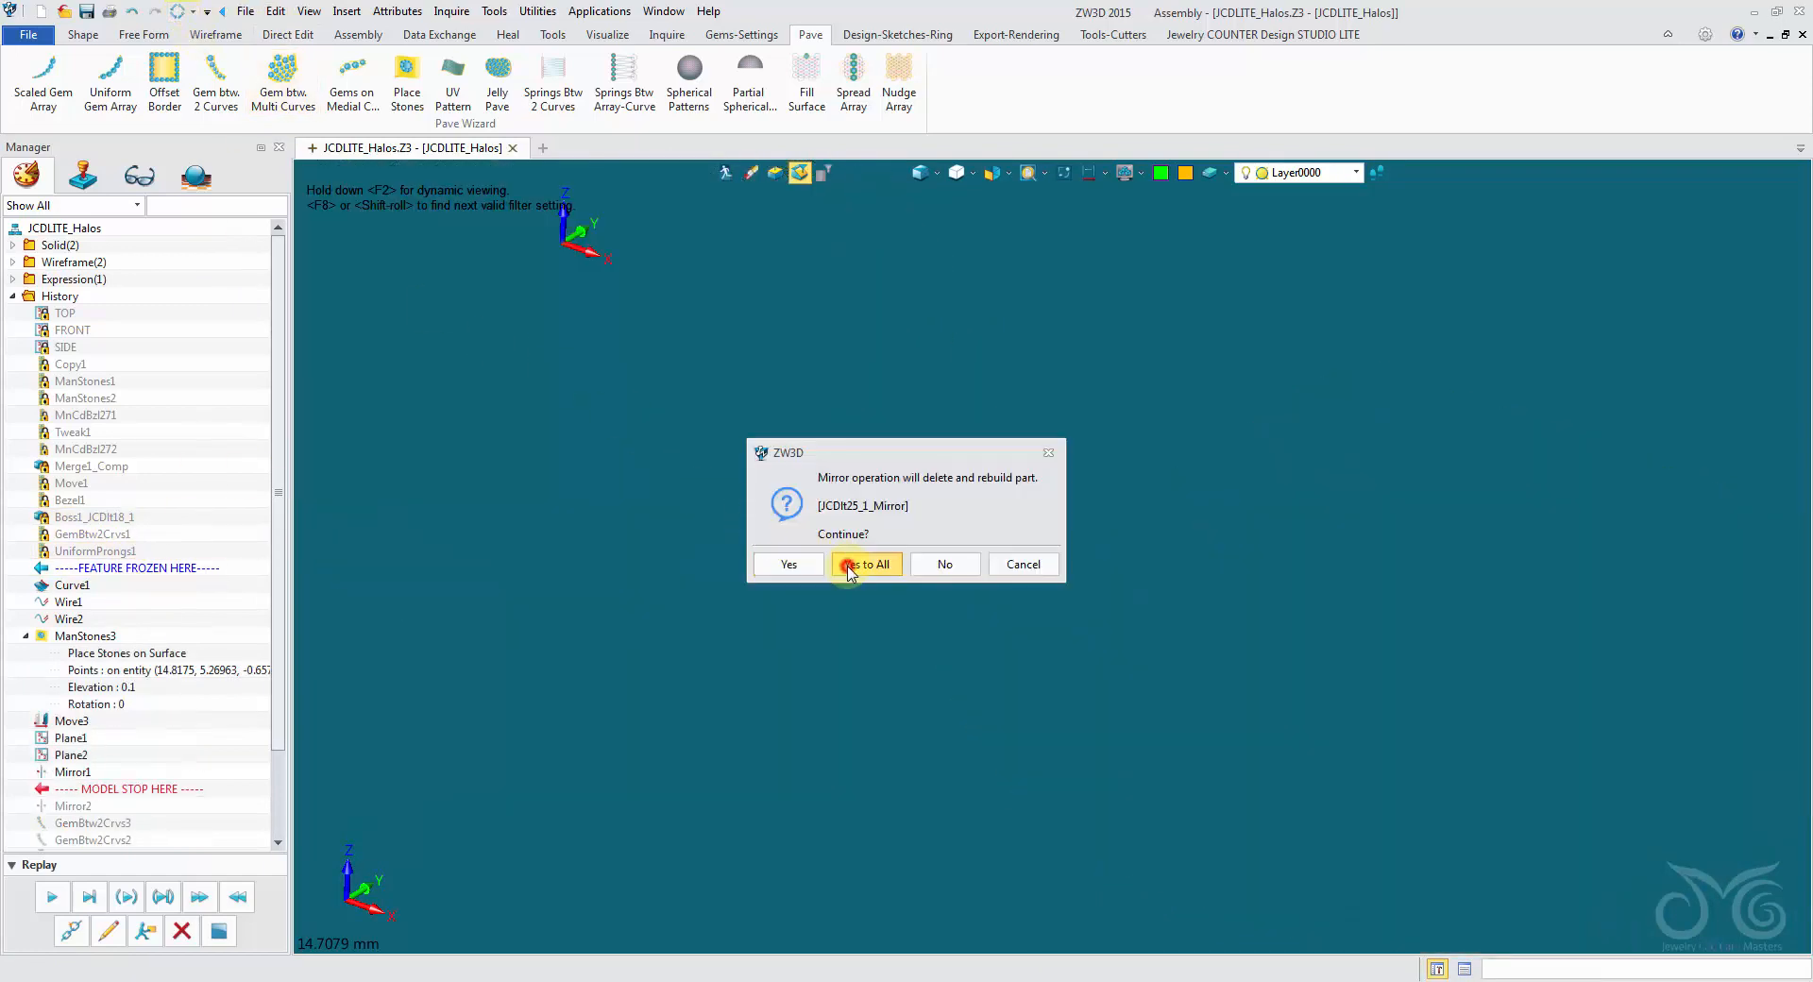
{"action": "left_click", "coordinate": [854, 565]}
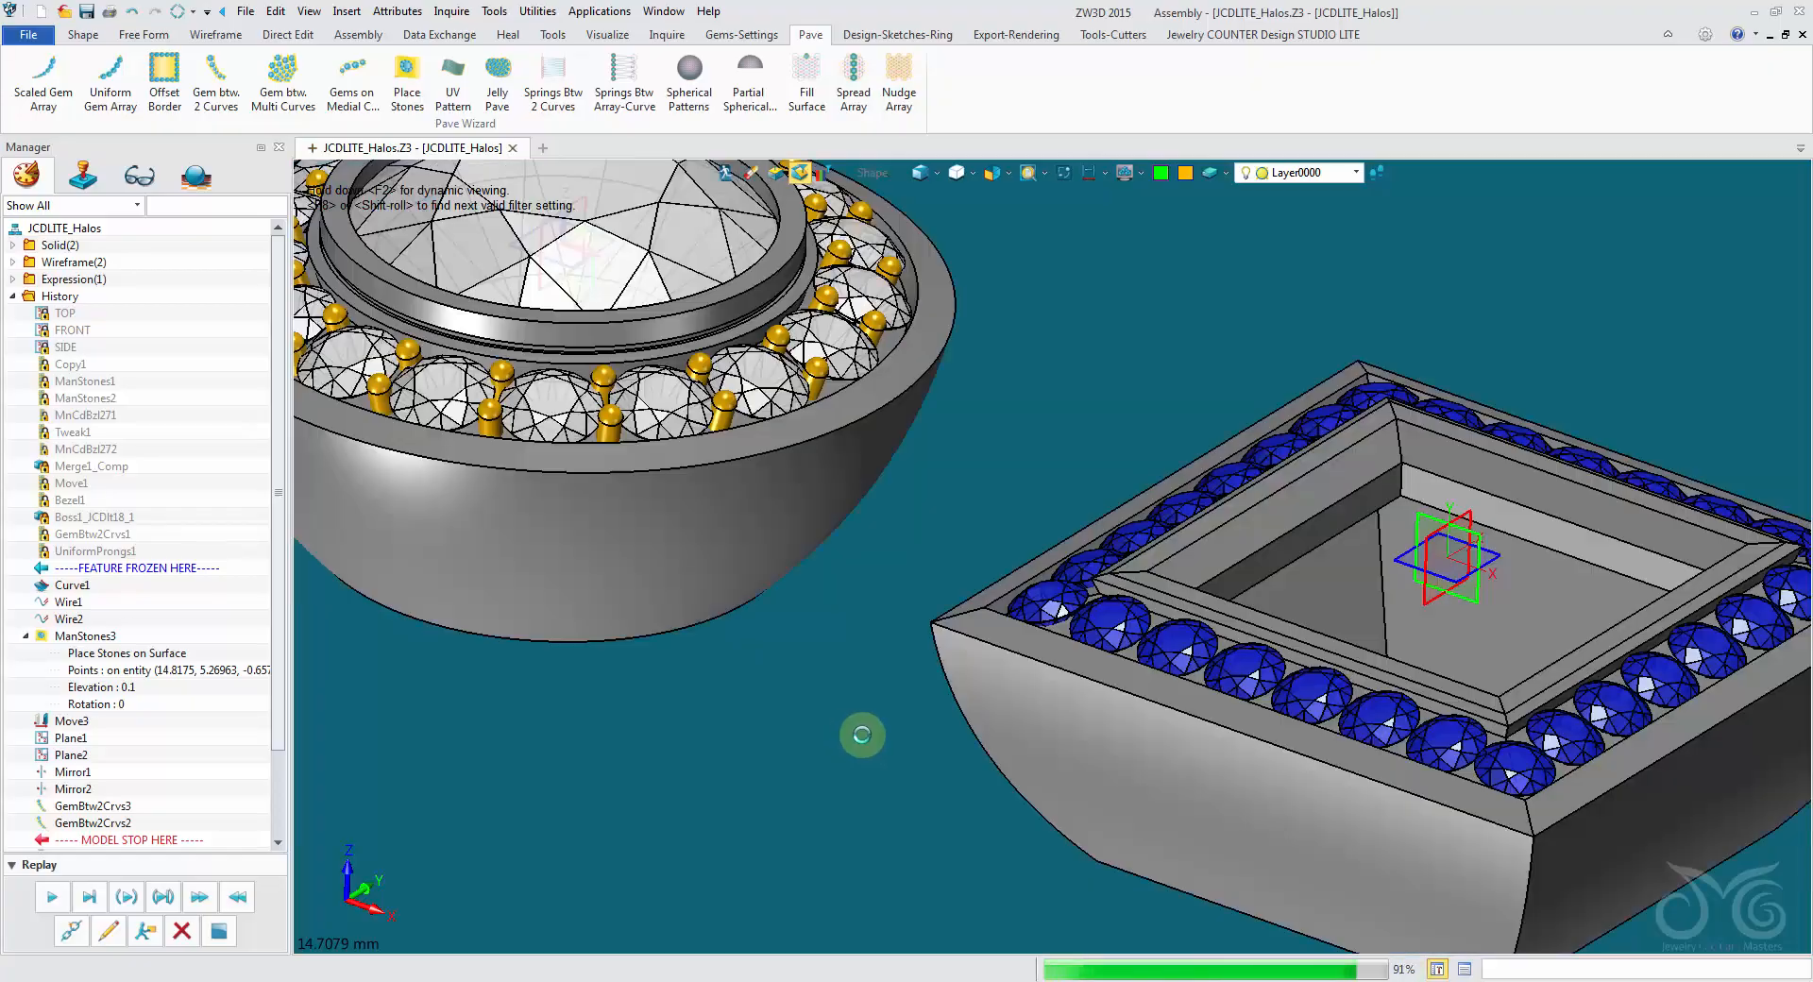
- Examine the height and spacing of the corner gems and gem rows around the square halo
{"action": "right_click_drag", "start_coordinate": [863, 734], "coordinate": [862, 740]}
{"action": "scroll", "coordinate": [862, 741], "scroll_direction": "down", "scroll_amount": 2}
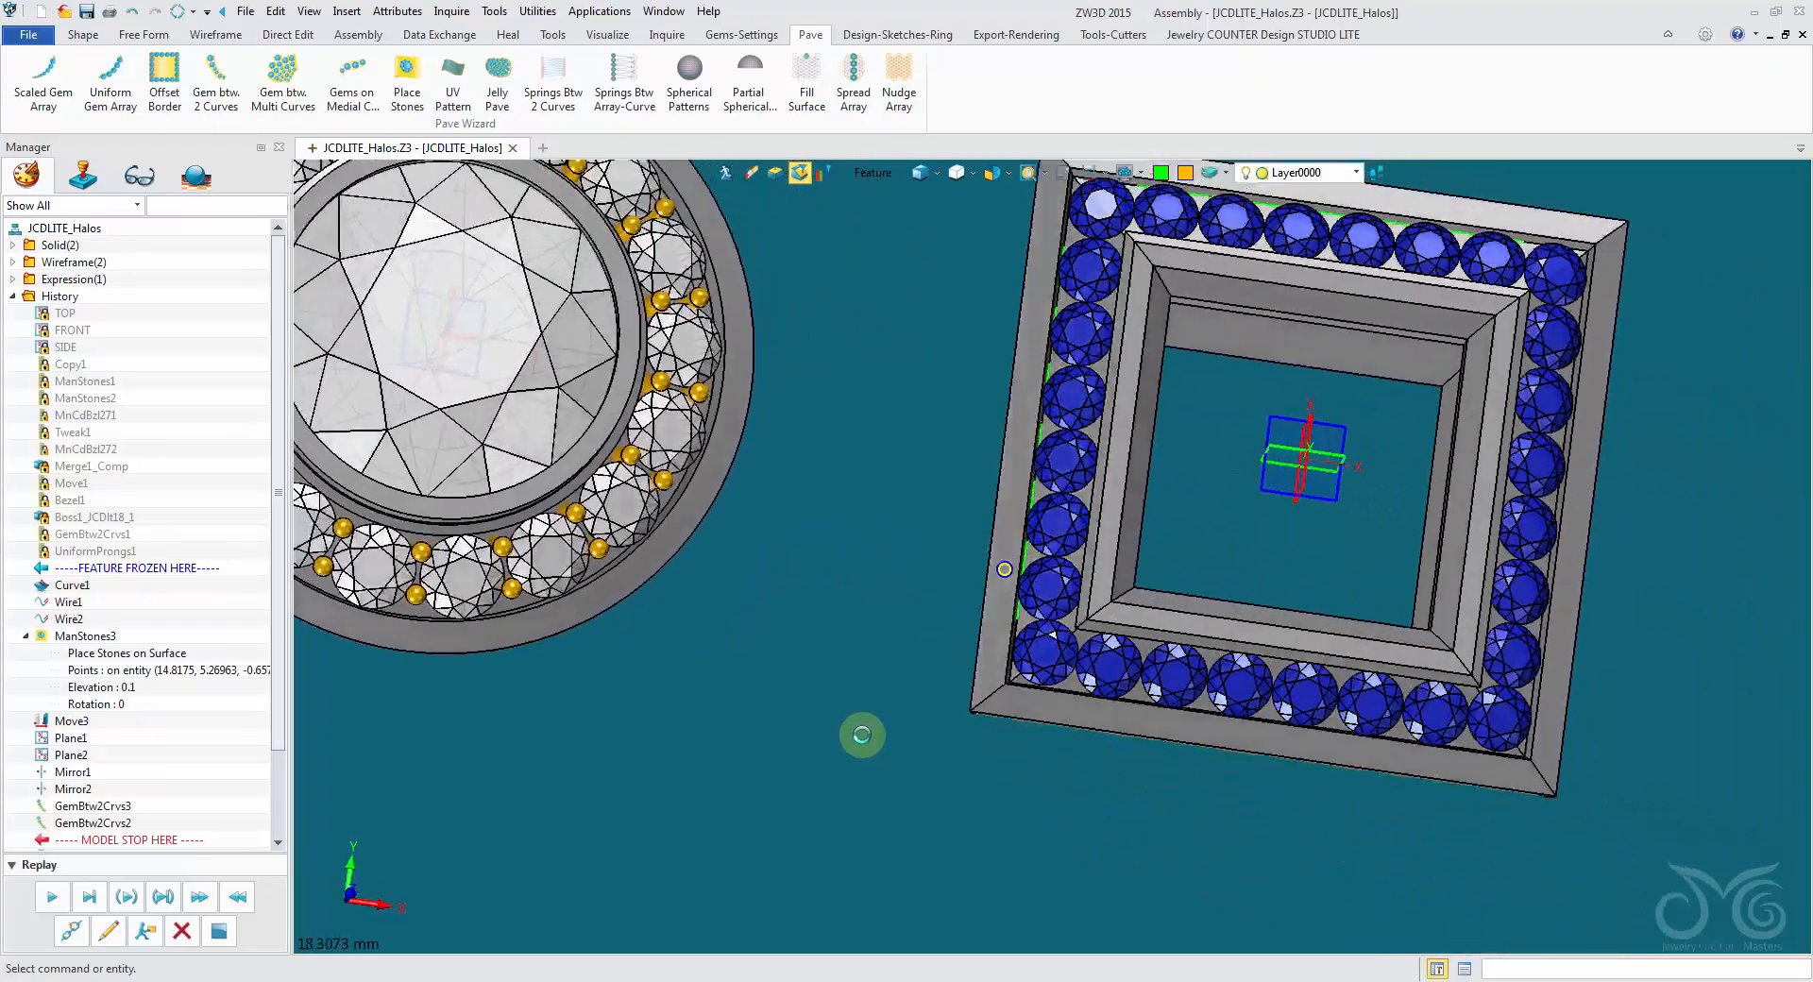
{"action": "scroll", "coordinate": [1137, 793], "scroll_direction": "up", "scroll_amount": 5}
{"action": "scroll", "coordinate": [1137, 807], "scroll_direction": "down", "scroll_amount": 3}
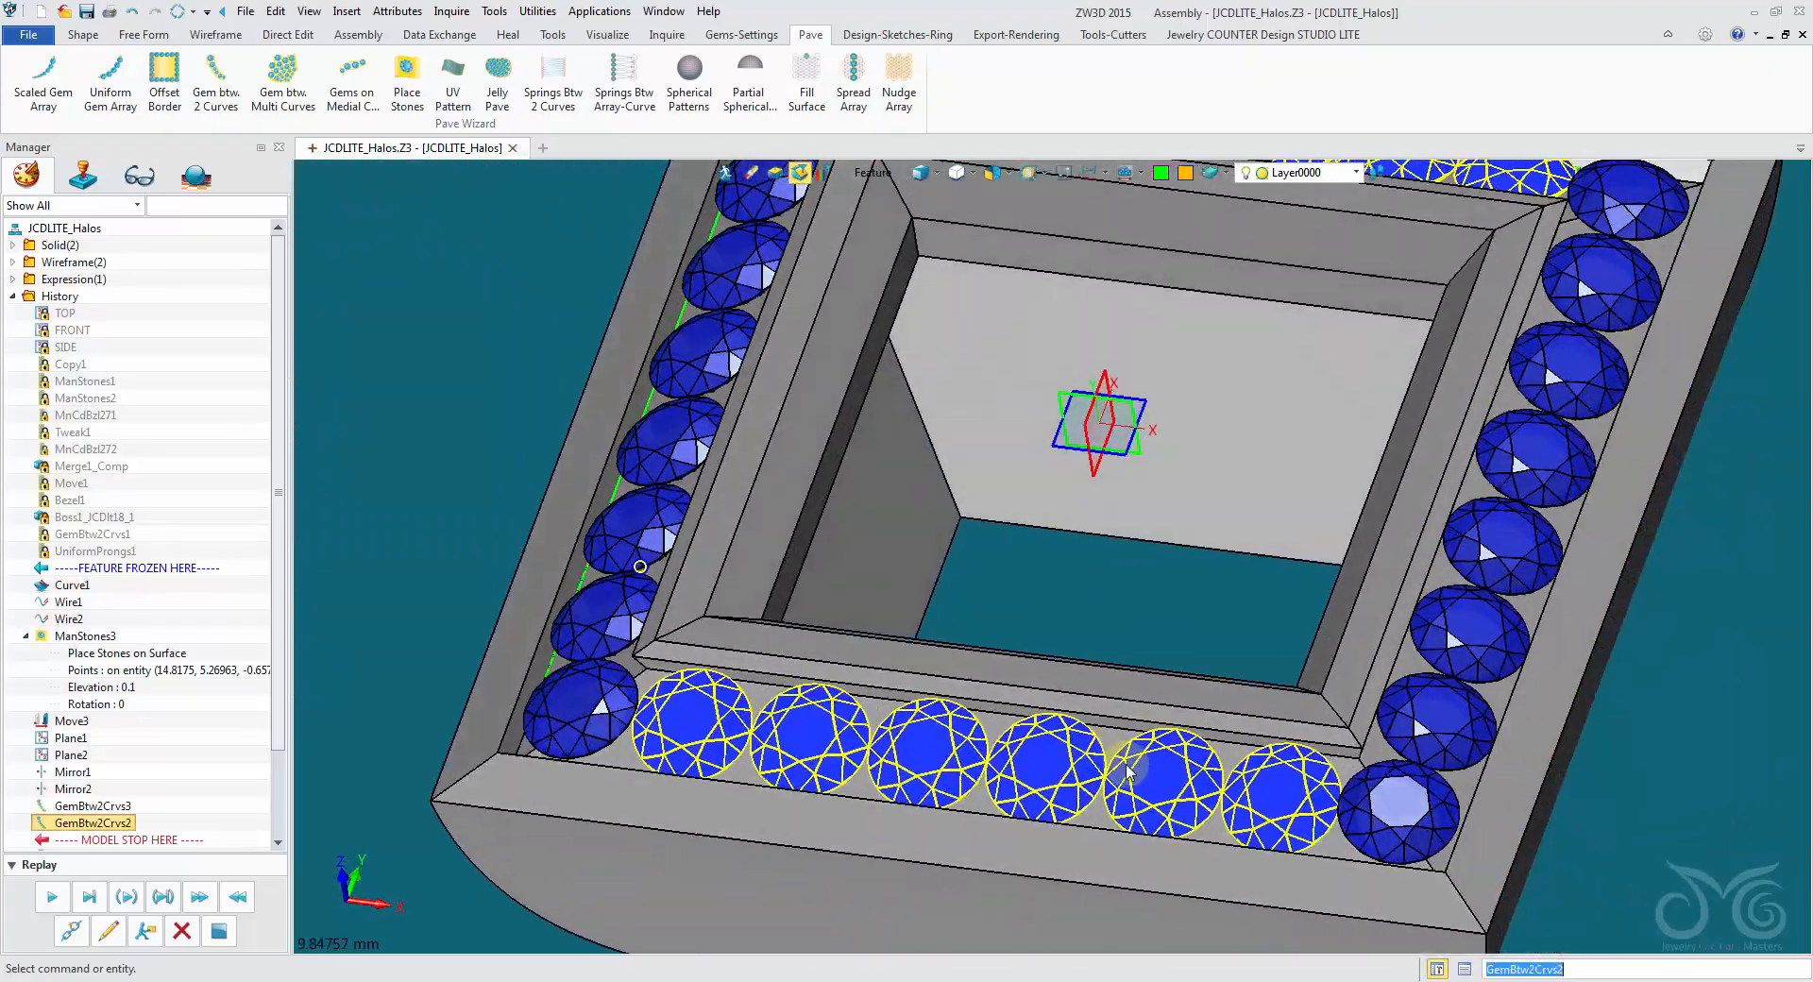
{"action": "right_click_drag", "start_coordinate": [1705, 686], "coordinate": [1581, 248]}
{"action": "scroll", "coordinate": [1580, 248], "scroll_direction": "up", "scroll_amount": 2}
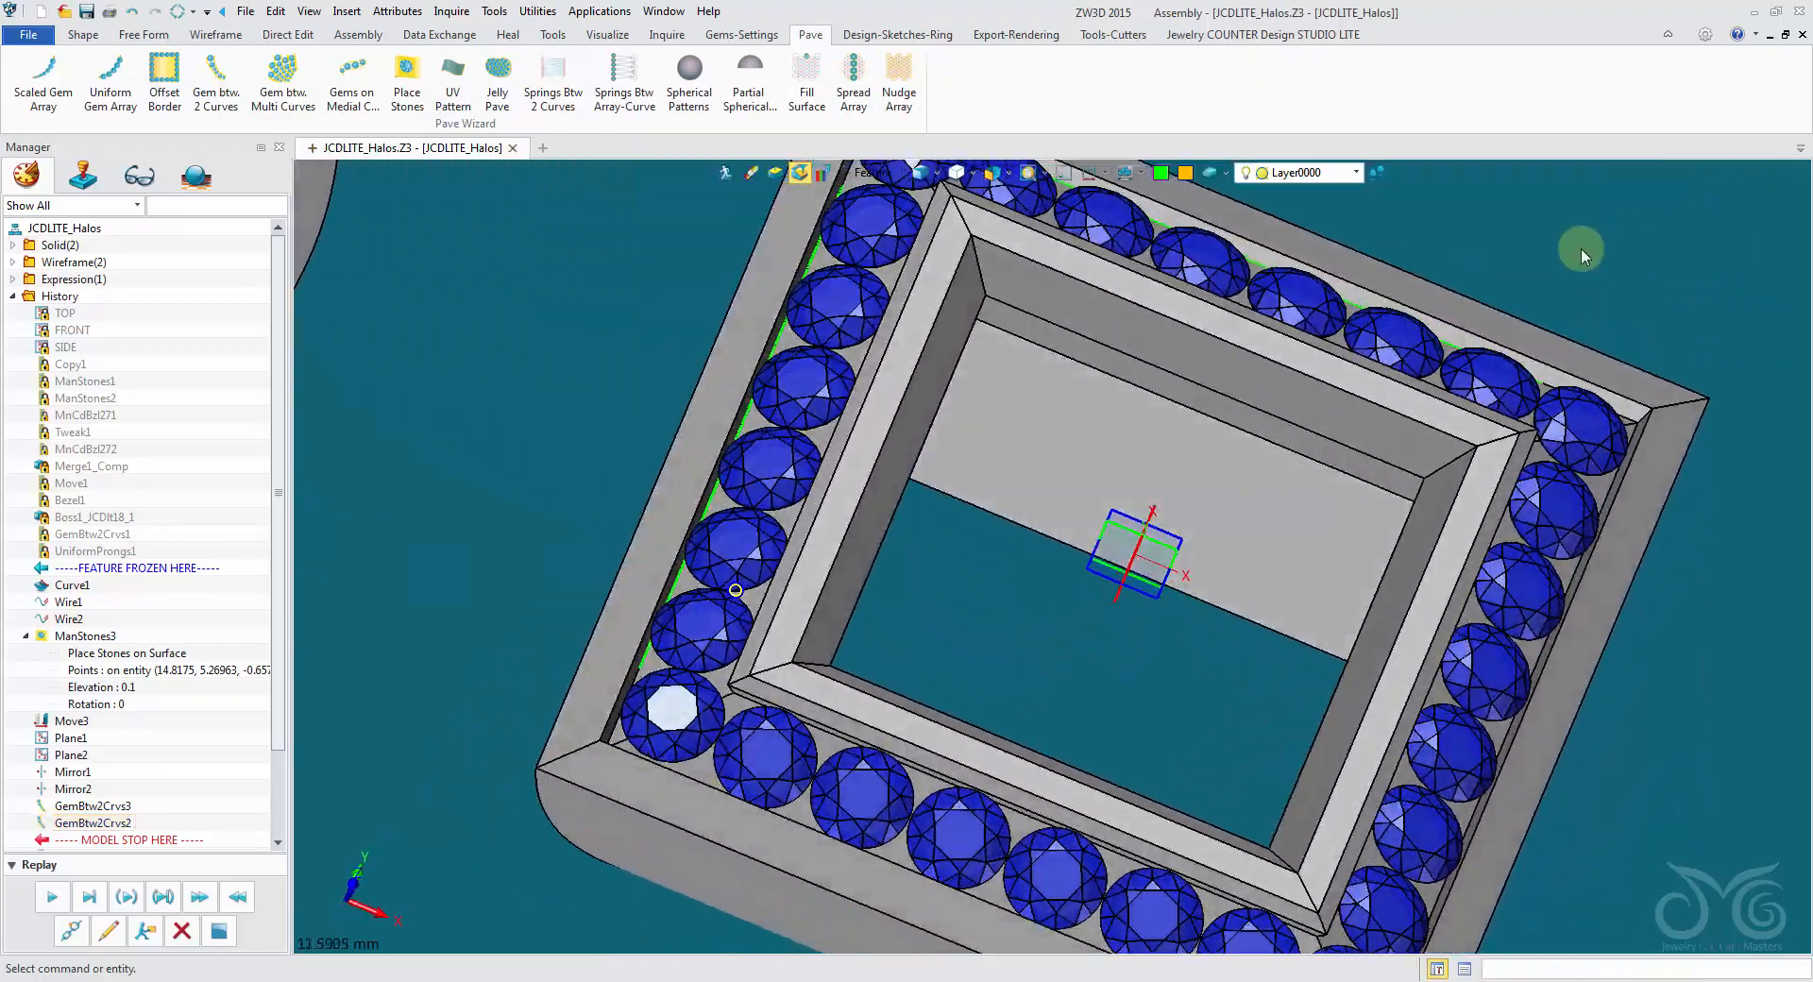
{"action": "right_click_drag", "start_coordinate": [1673, 523], "coordinate": [1061, 501]}
{"action": "scroll", "coordinate": [222, 631], "scroll_direction": "down", "scroll_amount": 2}
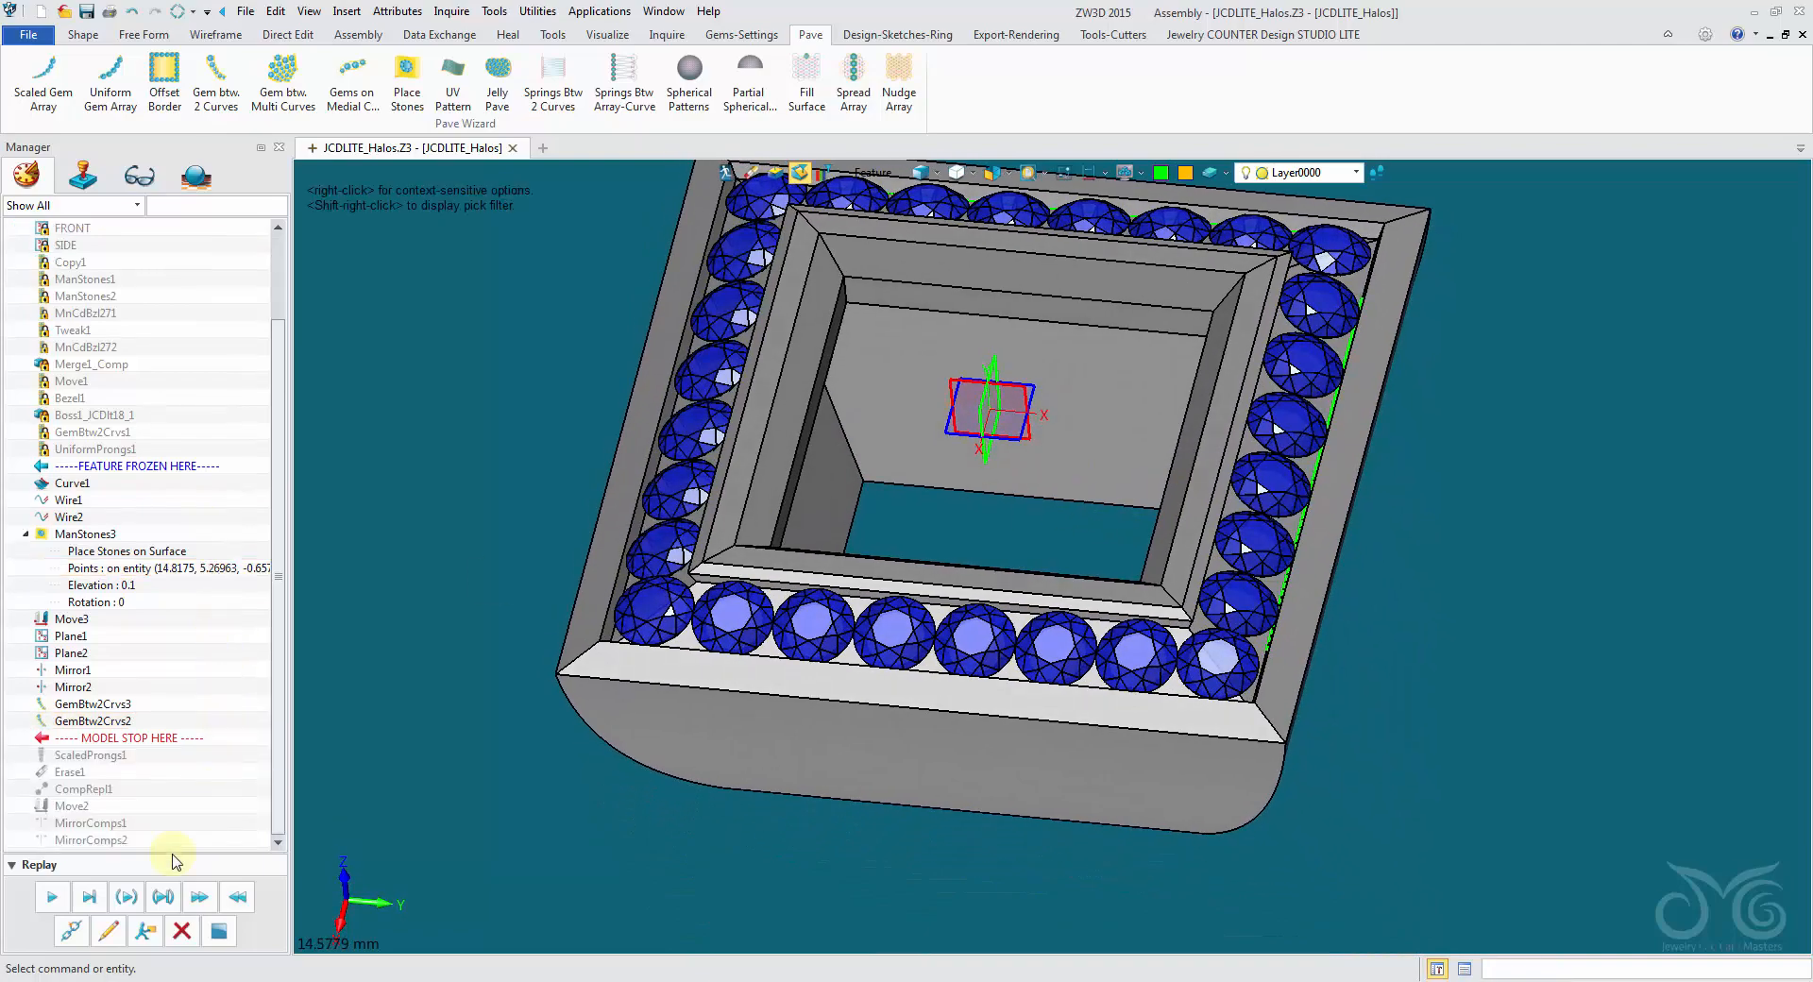
- Redefine the ScaledProngs1 feature so its stones include the four gem rows and all four corner gems, picked as components
{"action": "left_click", "coordinate": [108, 932]}
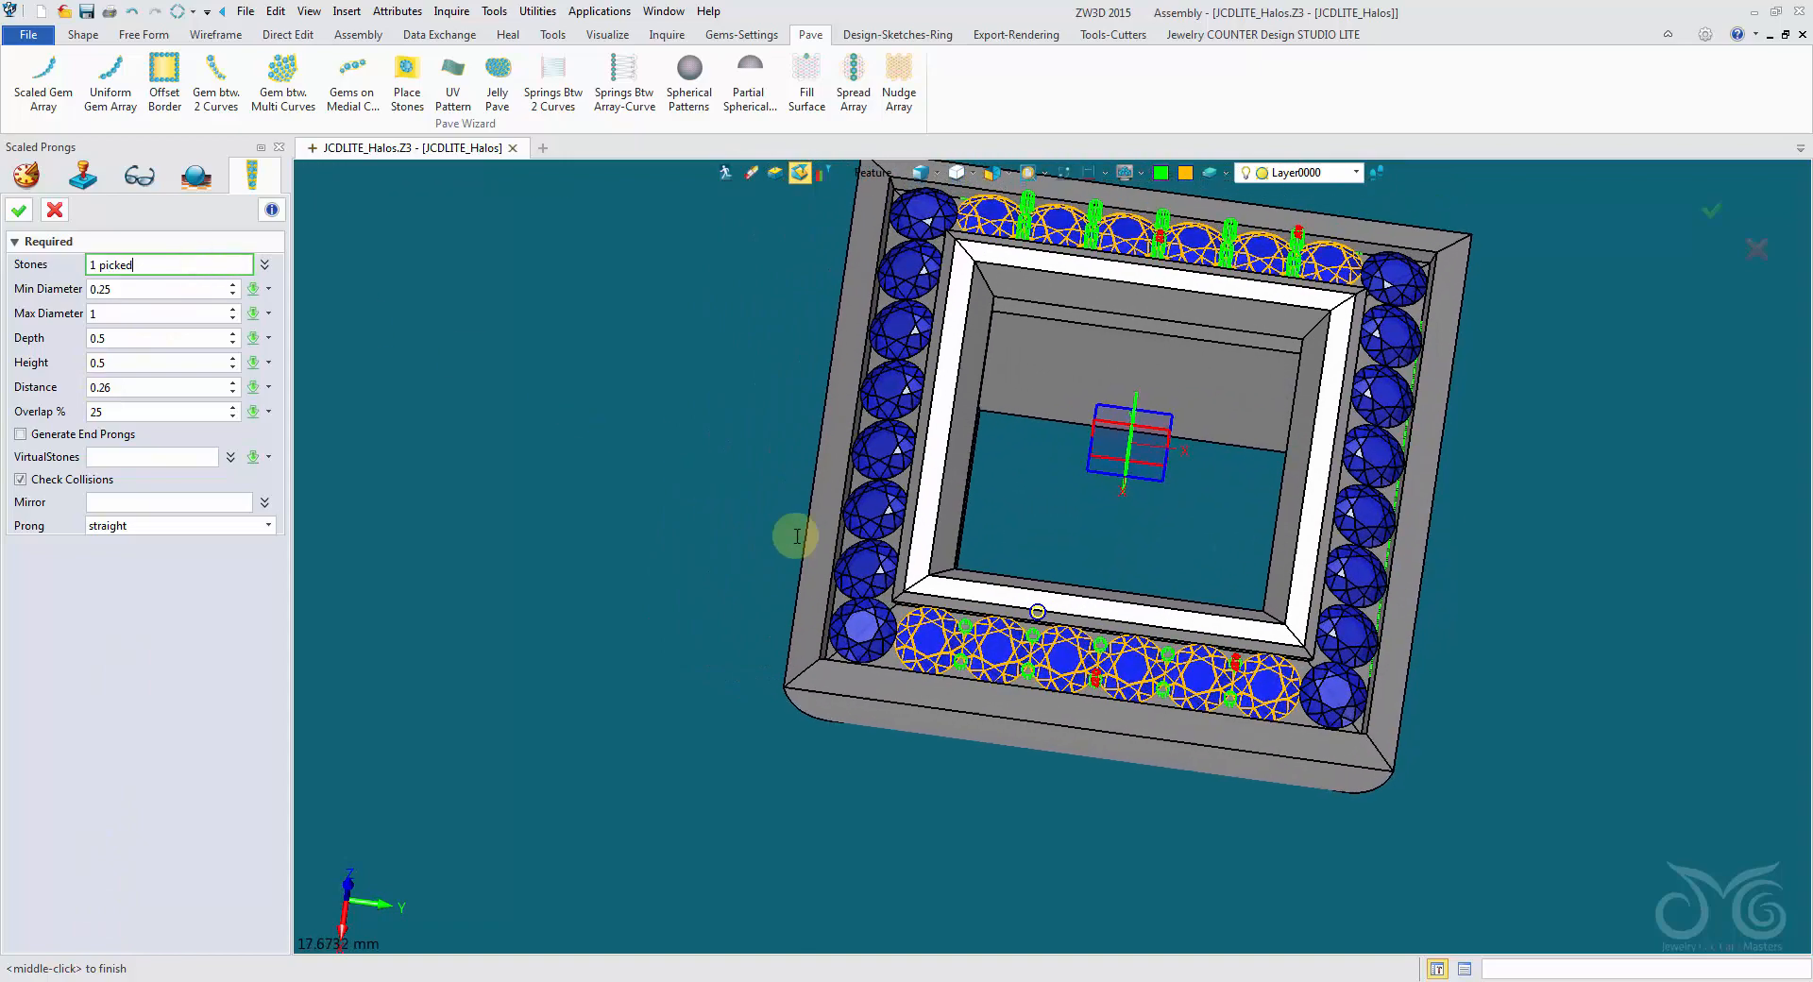
{"action": "left_click", "coordinate": [874, 616]}
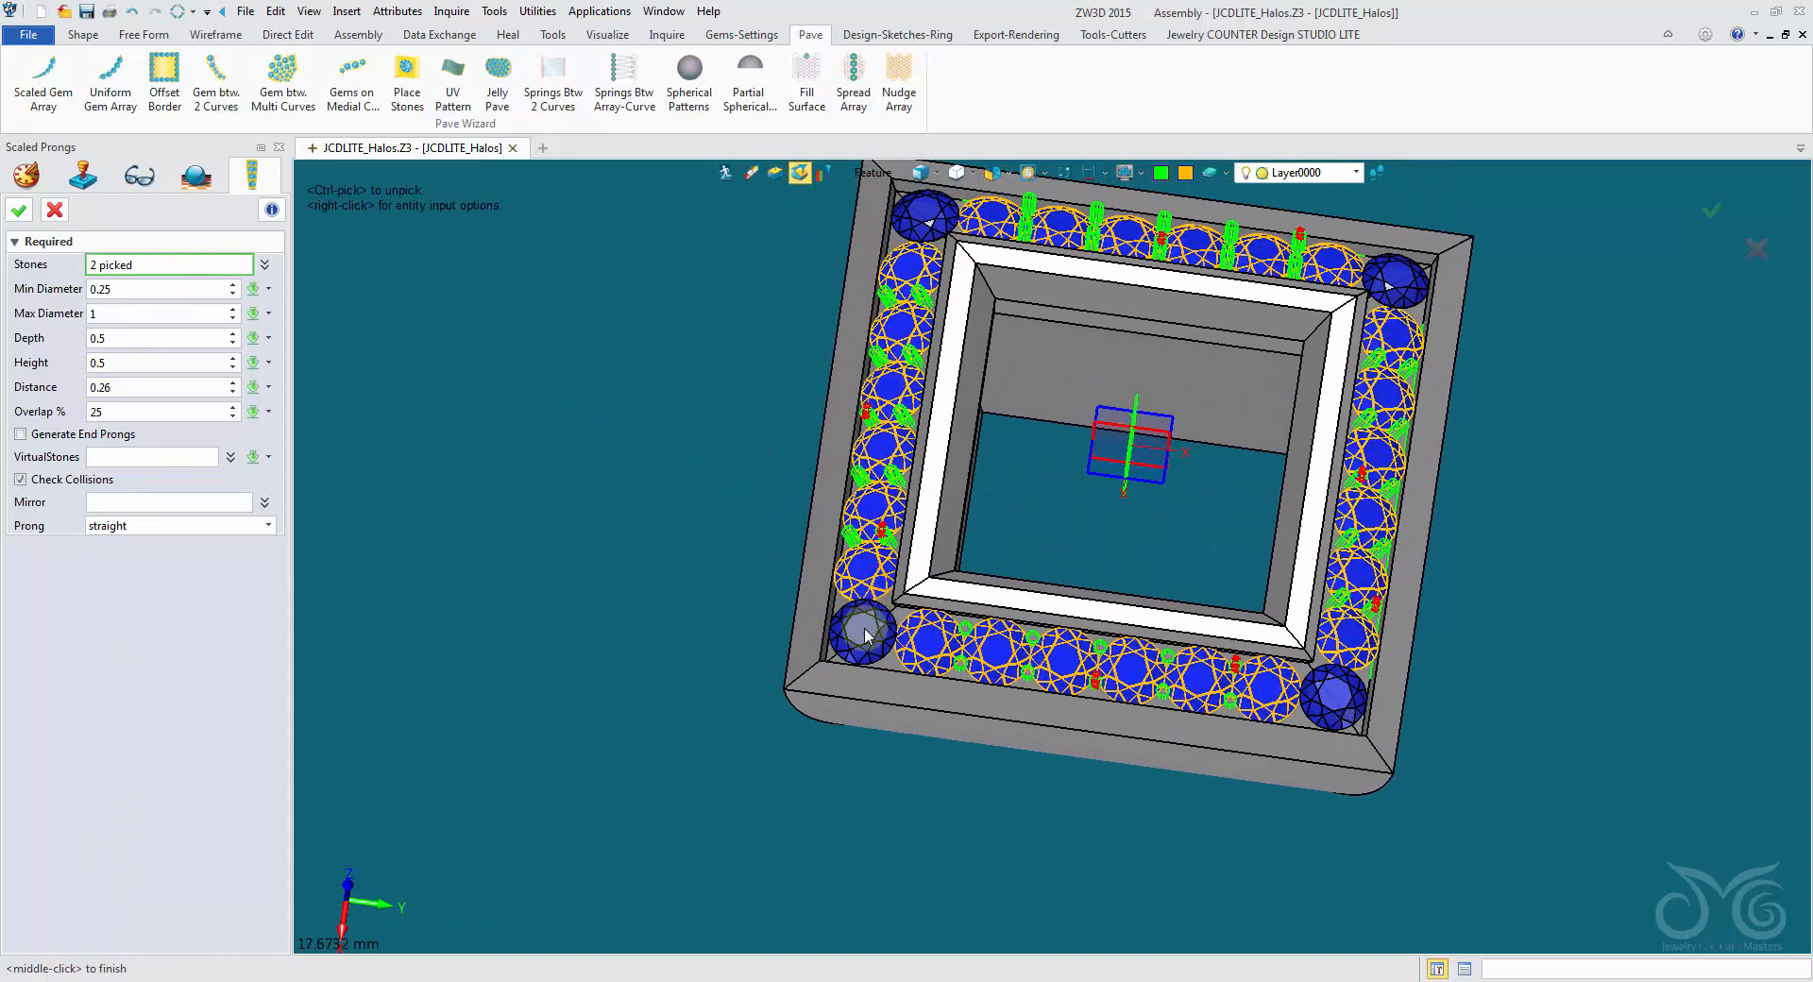
{"action": "right_click_drag", "start_coordinate": [863, 633], "coordinate": [838, 275]}
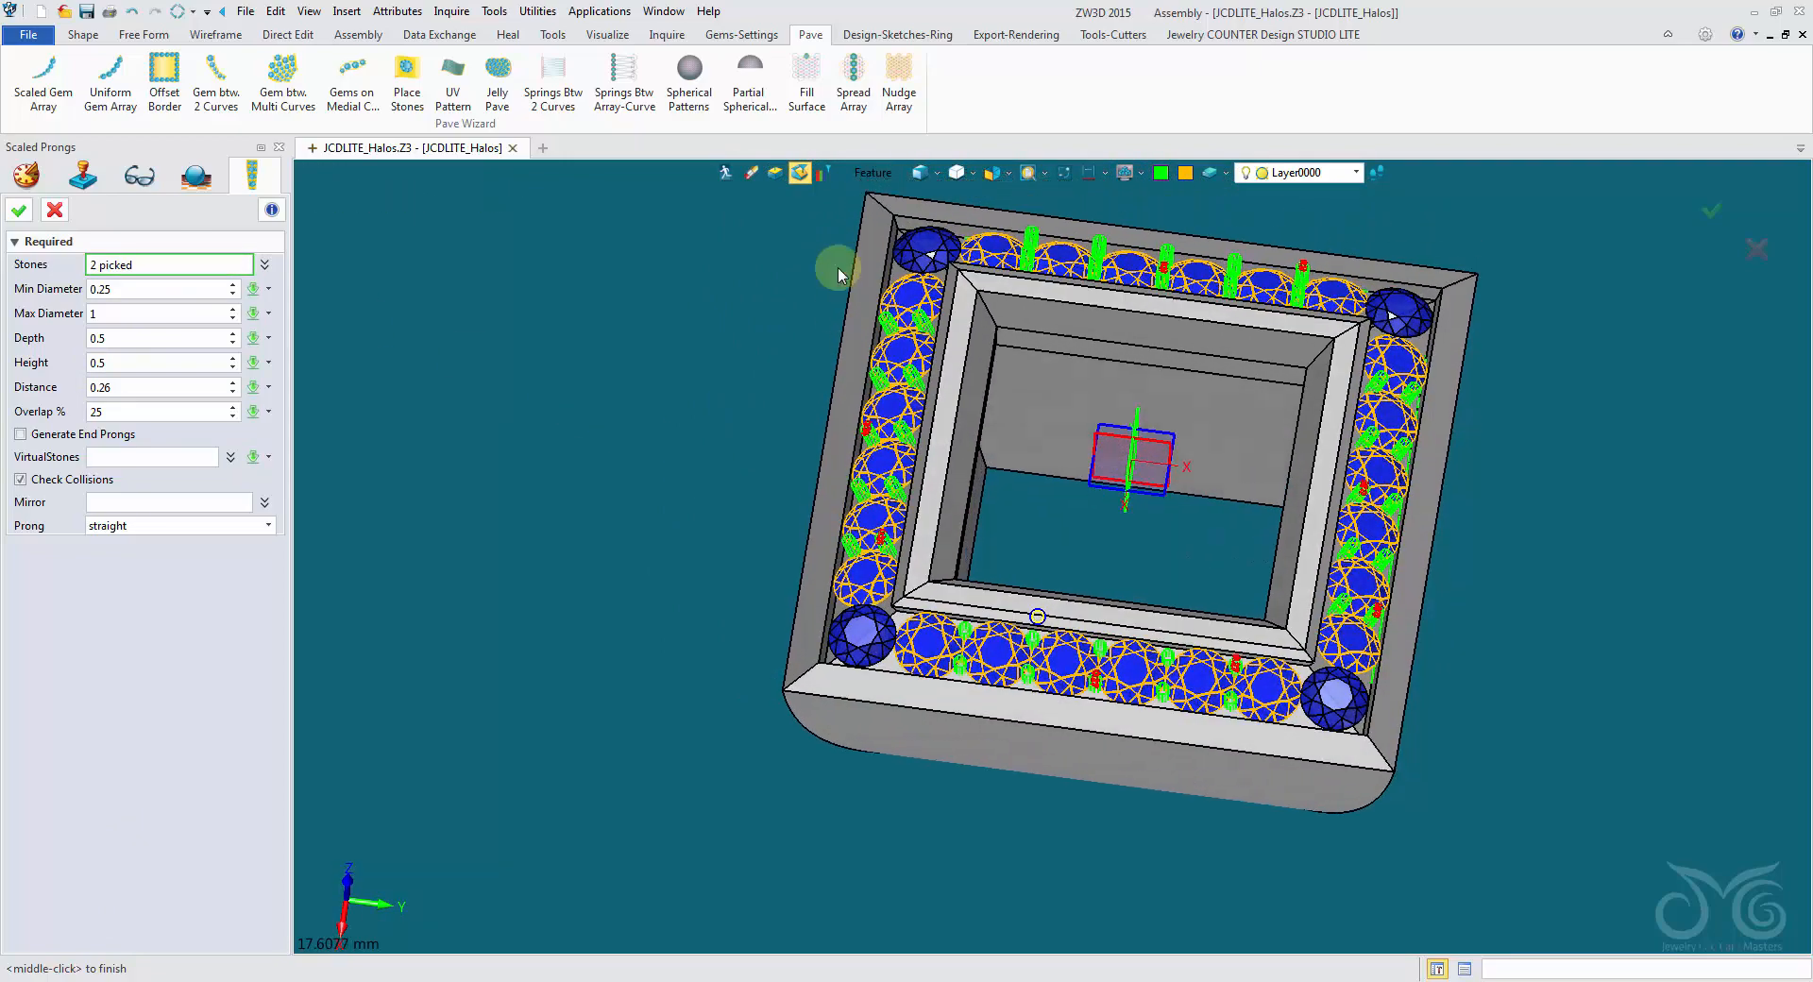
{"action": "left_click", "coordinate": [874, 173]}
{"action": "left_click", "coordinate": [921, 287]}
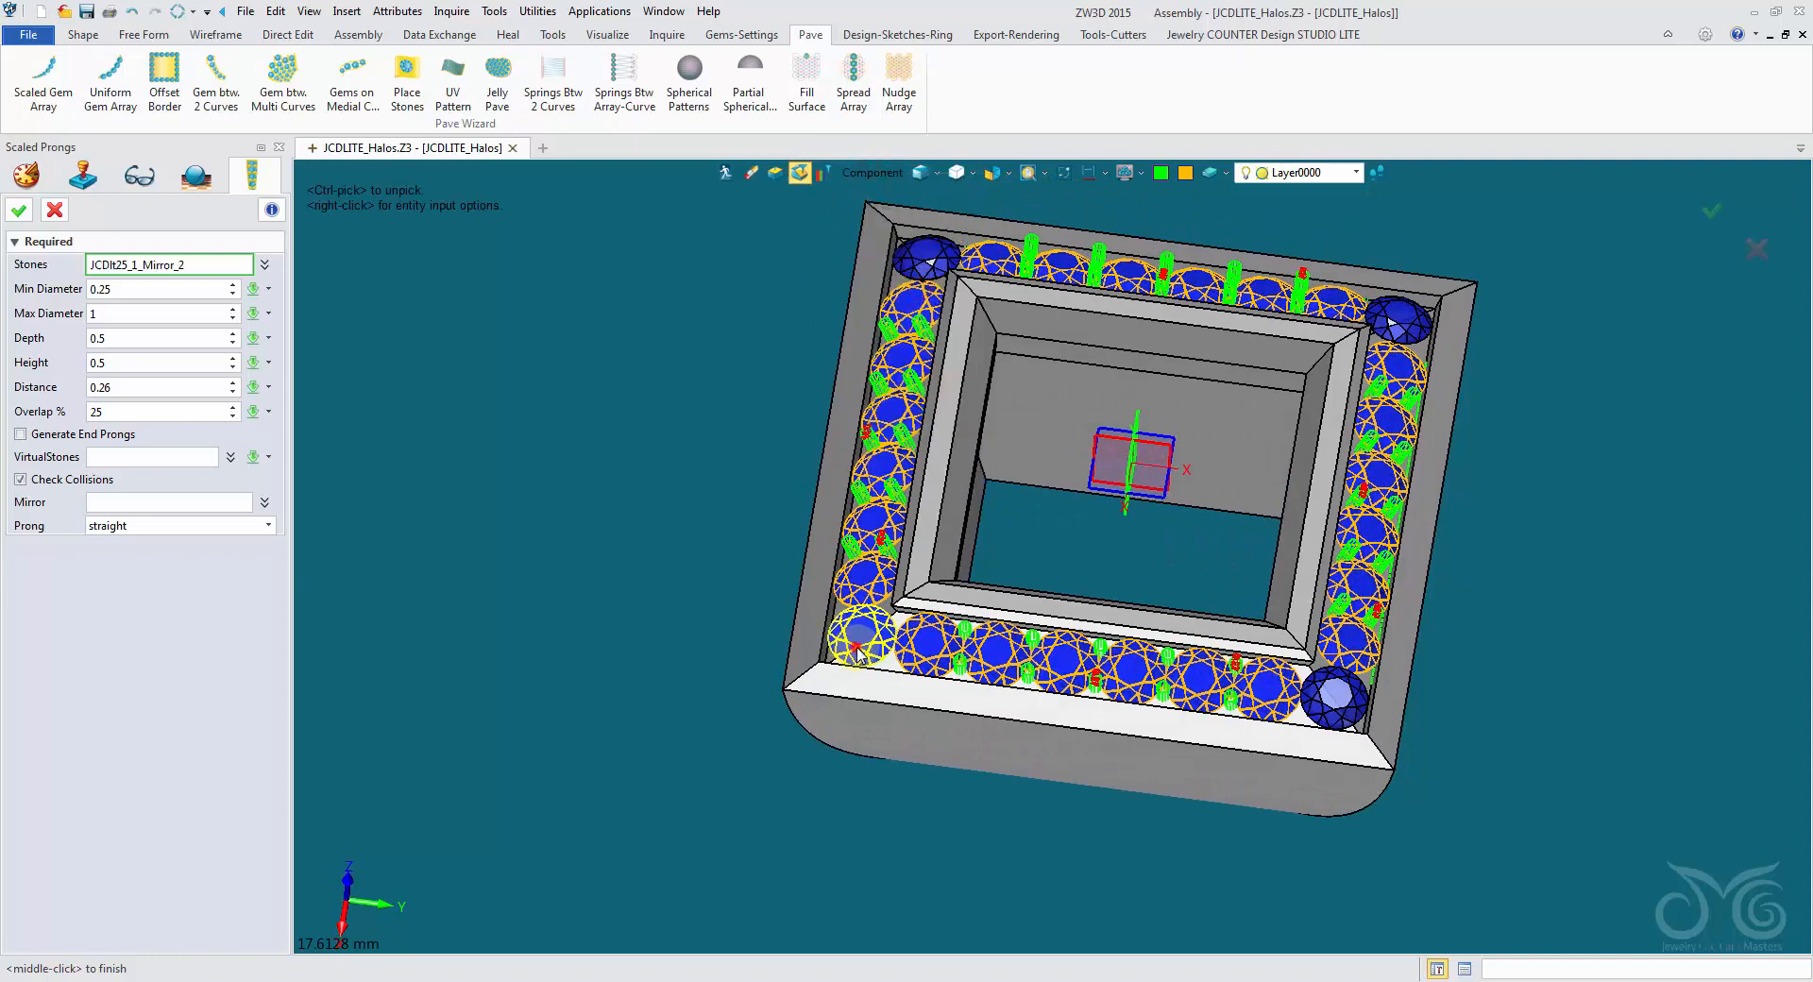
{"action": "right_click_drag", "start_coordinate": [1341, 586], "coordinate": [1389, 312]}
{"action": "left_click", "coordinate": [915, 249]}
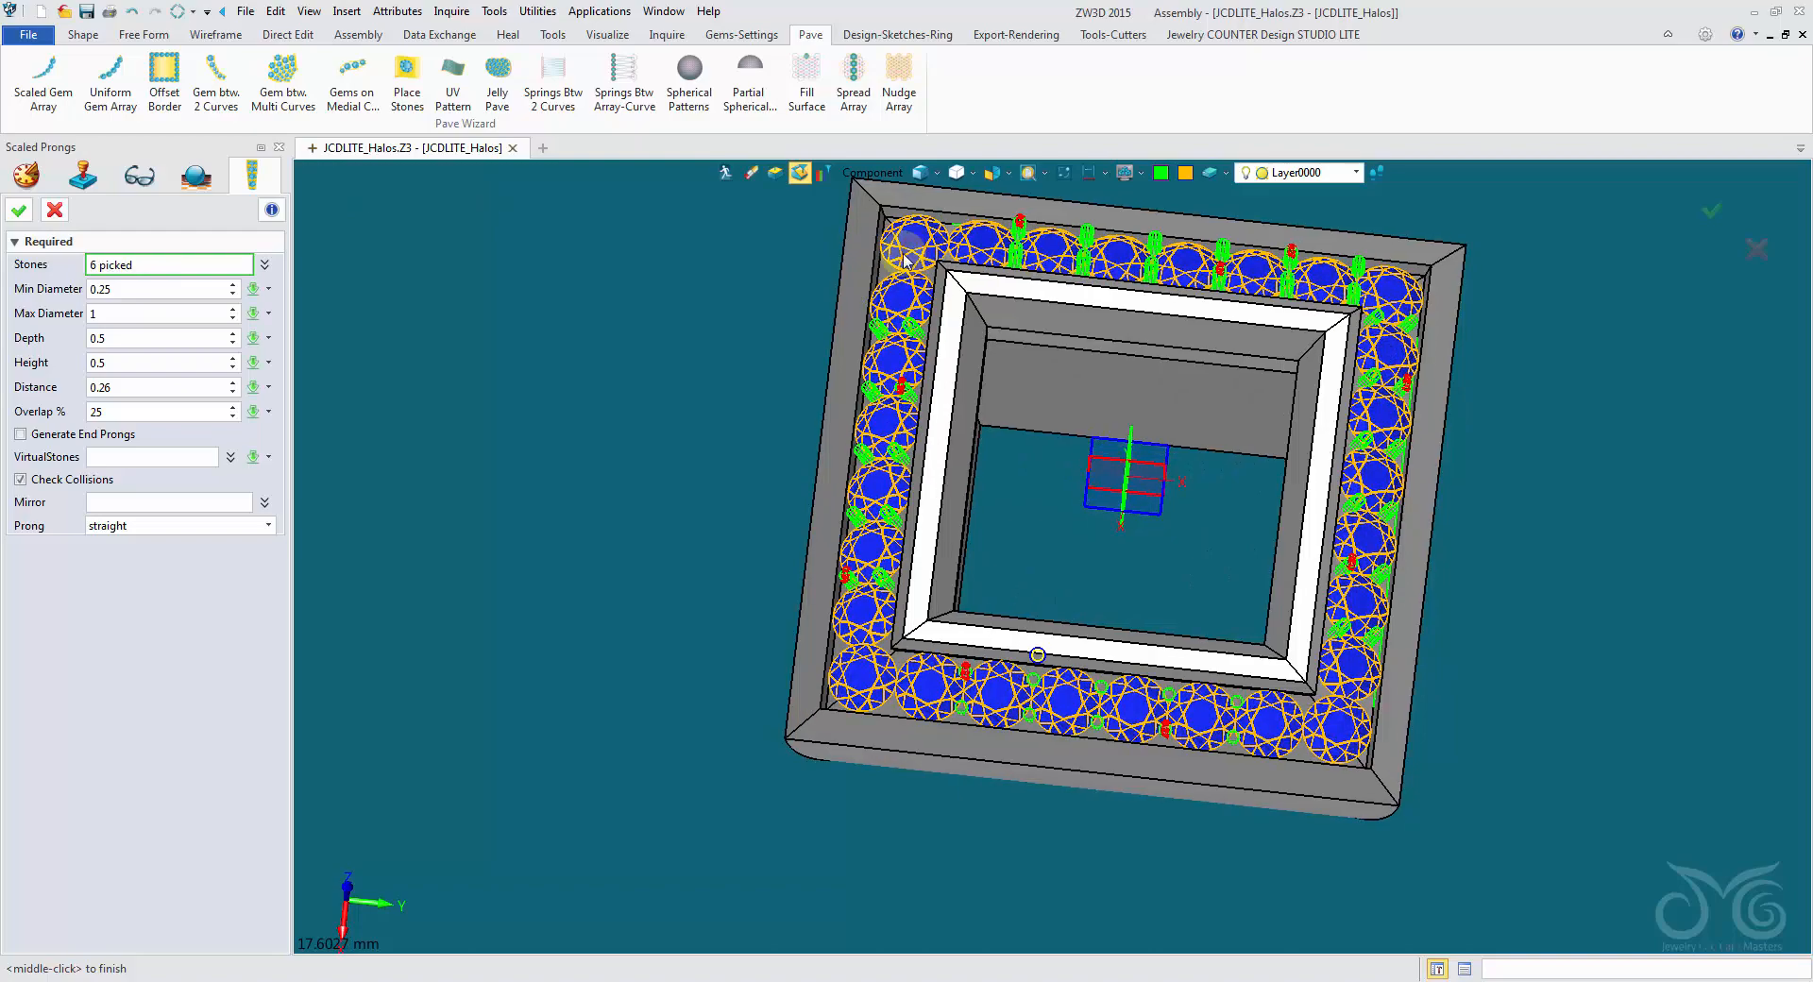
- Set the scaled prongs' distance to the touching point to 0.32, generate them and dismiss the component editor without tweaks
{"action": "right_click_drag", "start_coordinate": [1038, 652], "coordinate": [619, 403]}
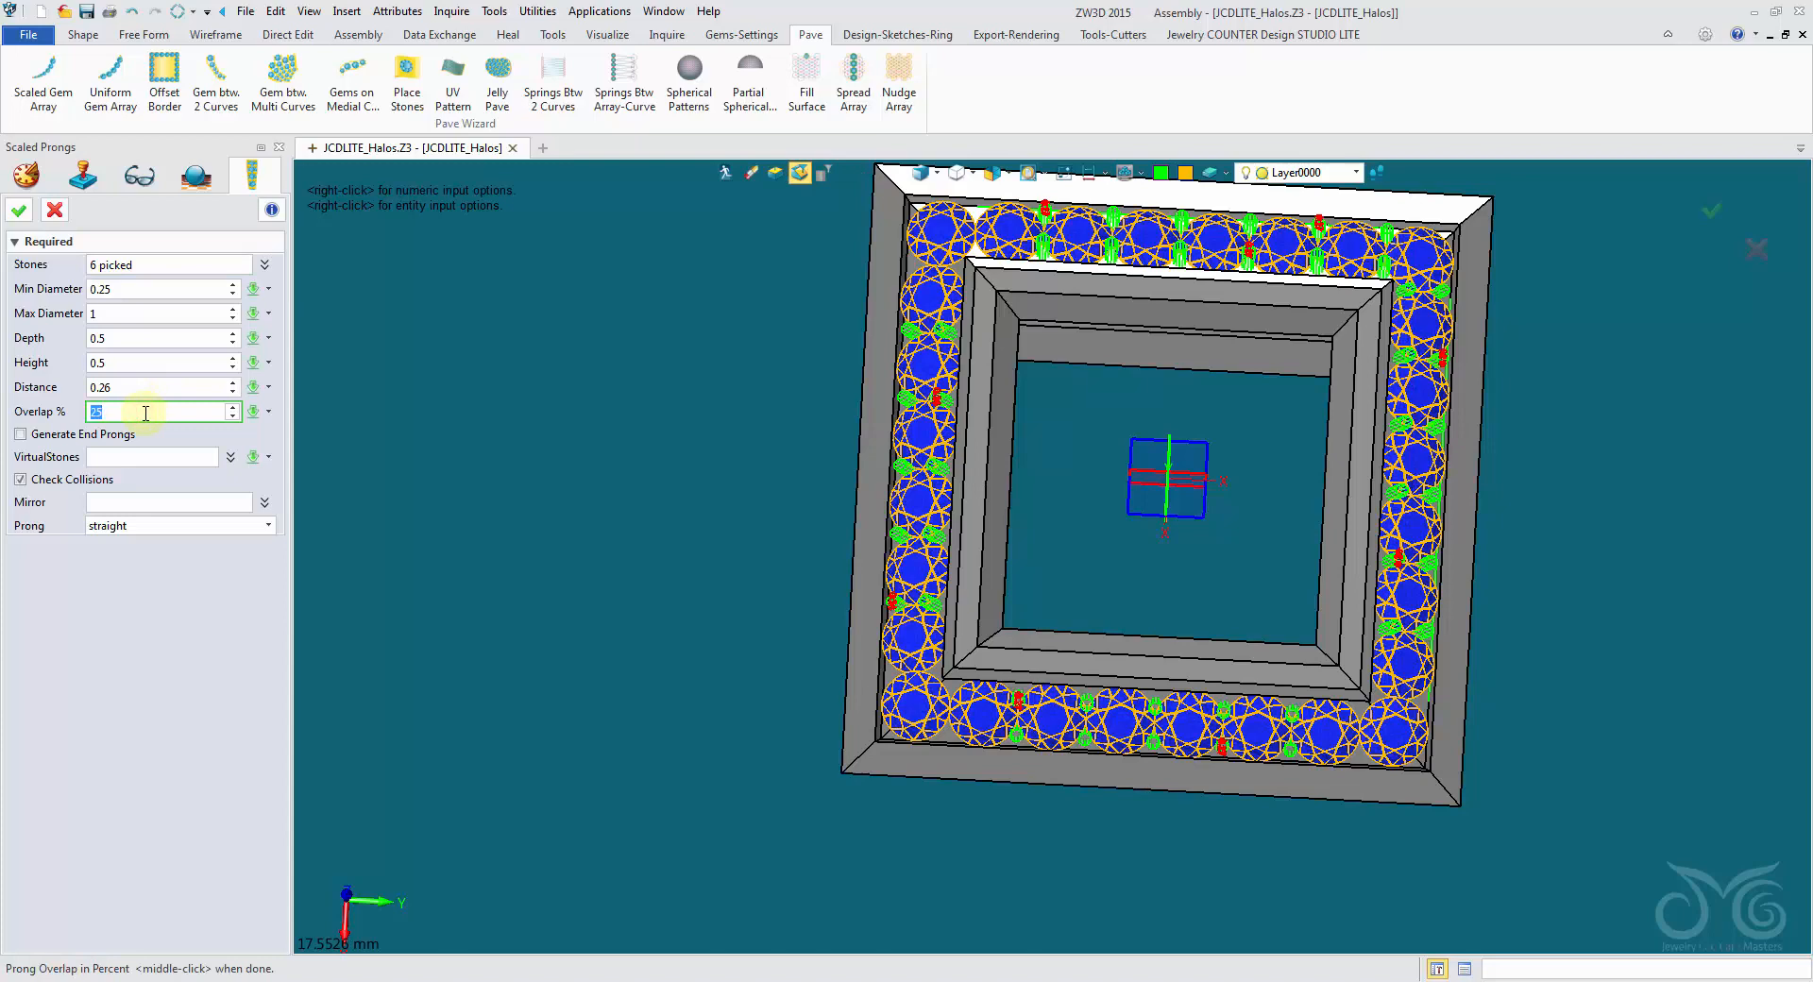
{"action": "double_click", "coordinate": [151, 386]}
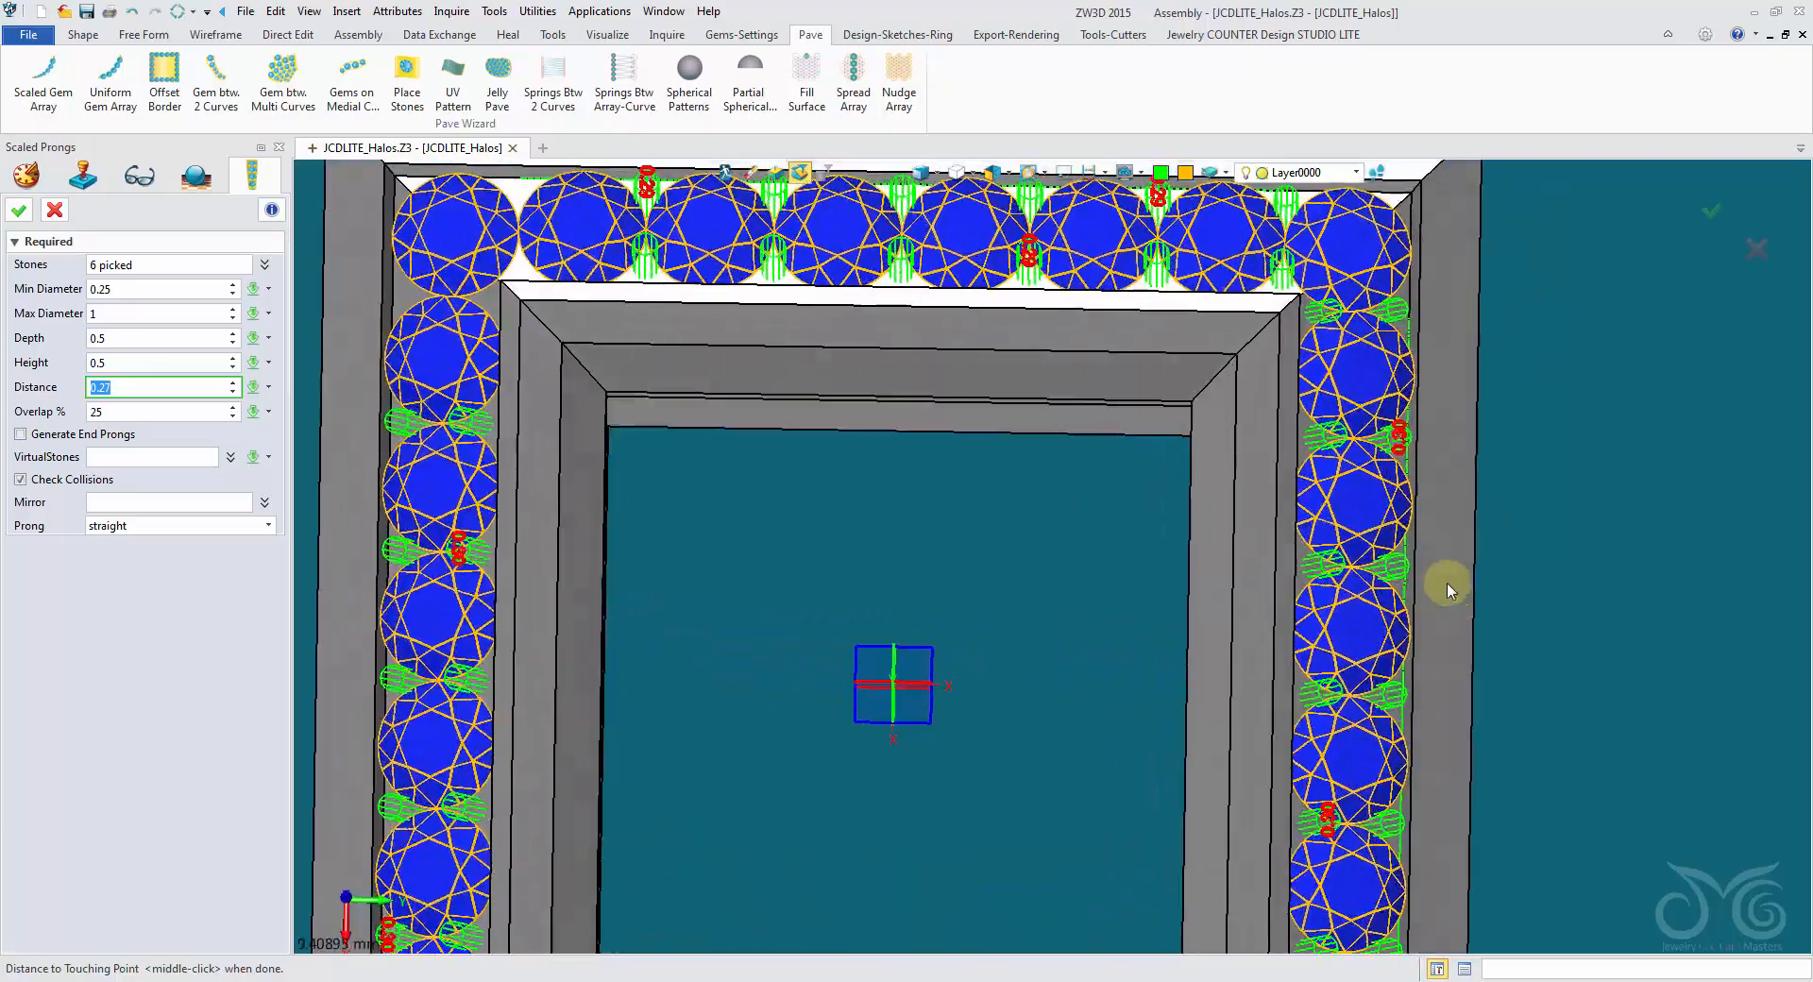
{"action": "mouse_move", "coordinate": [1448, 584]}
{"action": "right_mouse_down"}
{"action": "mouse_move", "coordinate": [1457, 424]}
{"action": "mouse_move", "coordinate": [1440, 342]}
{"action": "mouse_move", "coordinate": [1404, 306]}
{"action": "mouse_move", "coordinate": [1327, 557]}
{"action": "mouse_move", "coordinate": [1368, 578]}
{"action": "mouse_move", "coordinate": [1299, 612]}
{"action": "mouse_move", "coordinate": [319, 406]}
{"action": "right_mouse_up"}
{"action": "right_click_drag", "start_coordinate": [242, 333], "coordinate": [251, 350]}
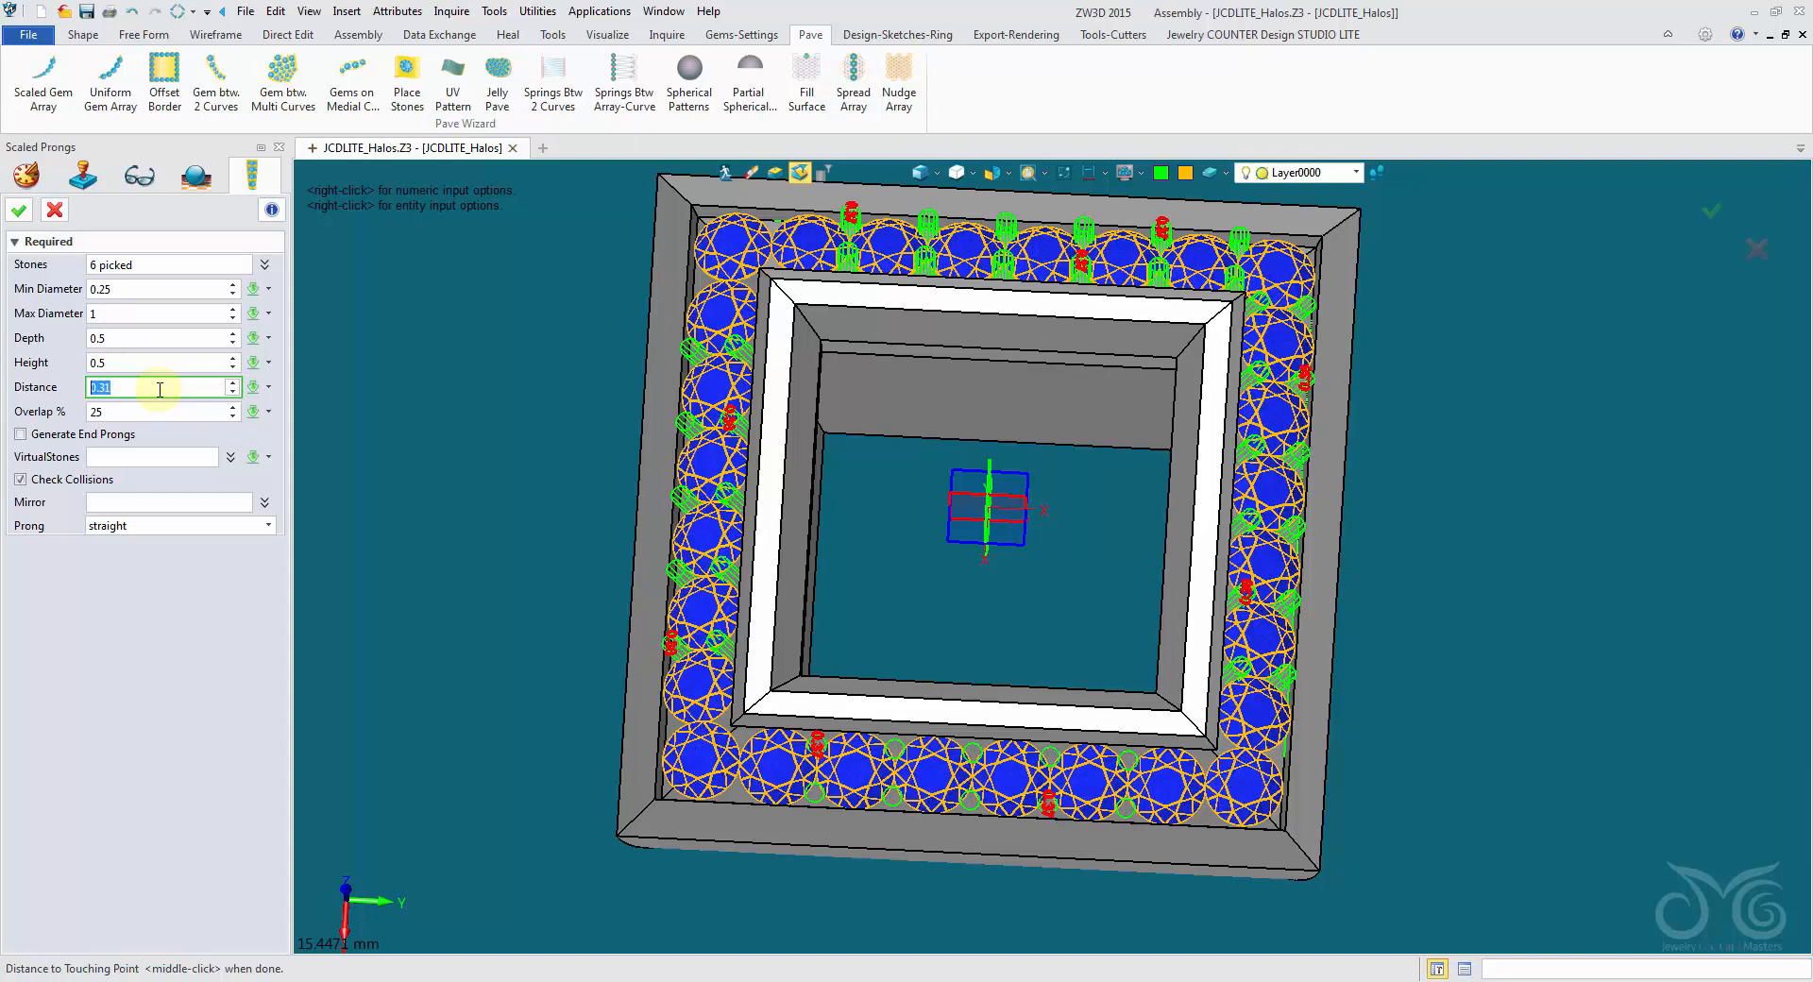
{"action": "left_click", "coordinate": [17, 210]}
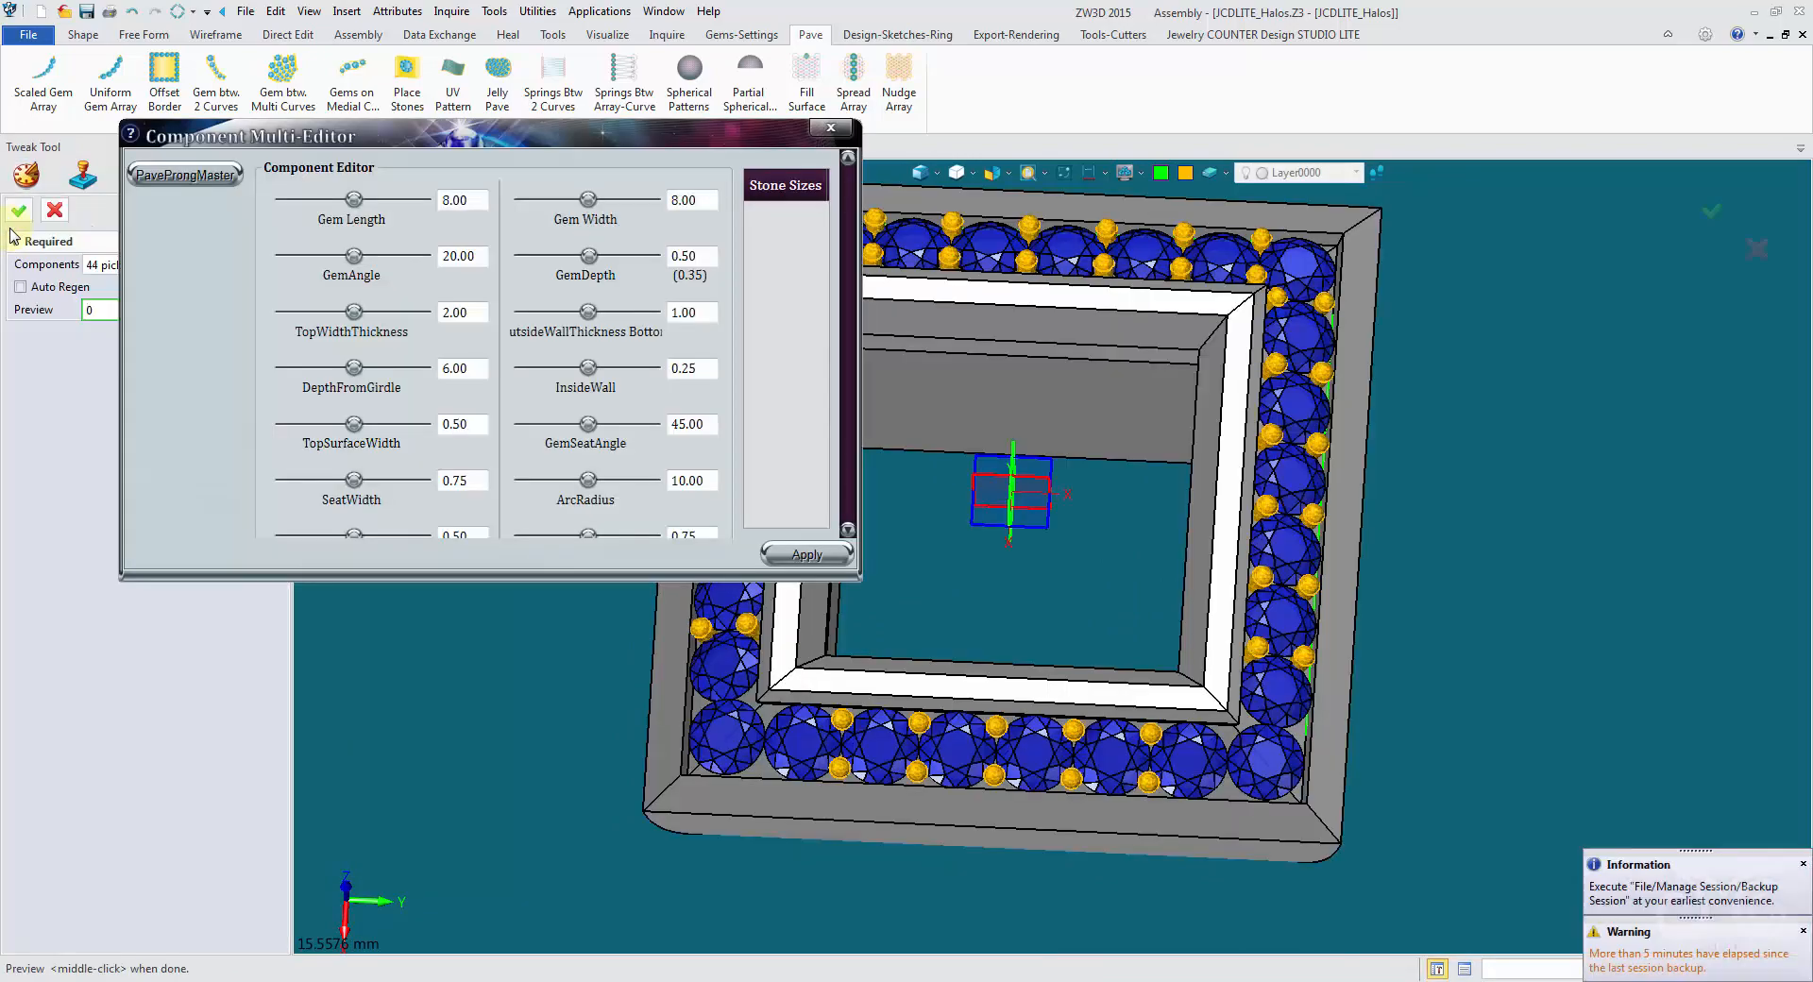
{"action": "left_click", "coordinate": [57, 211]}
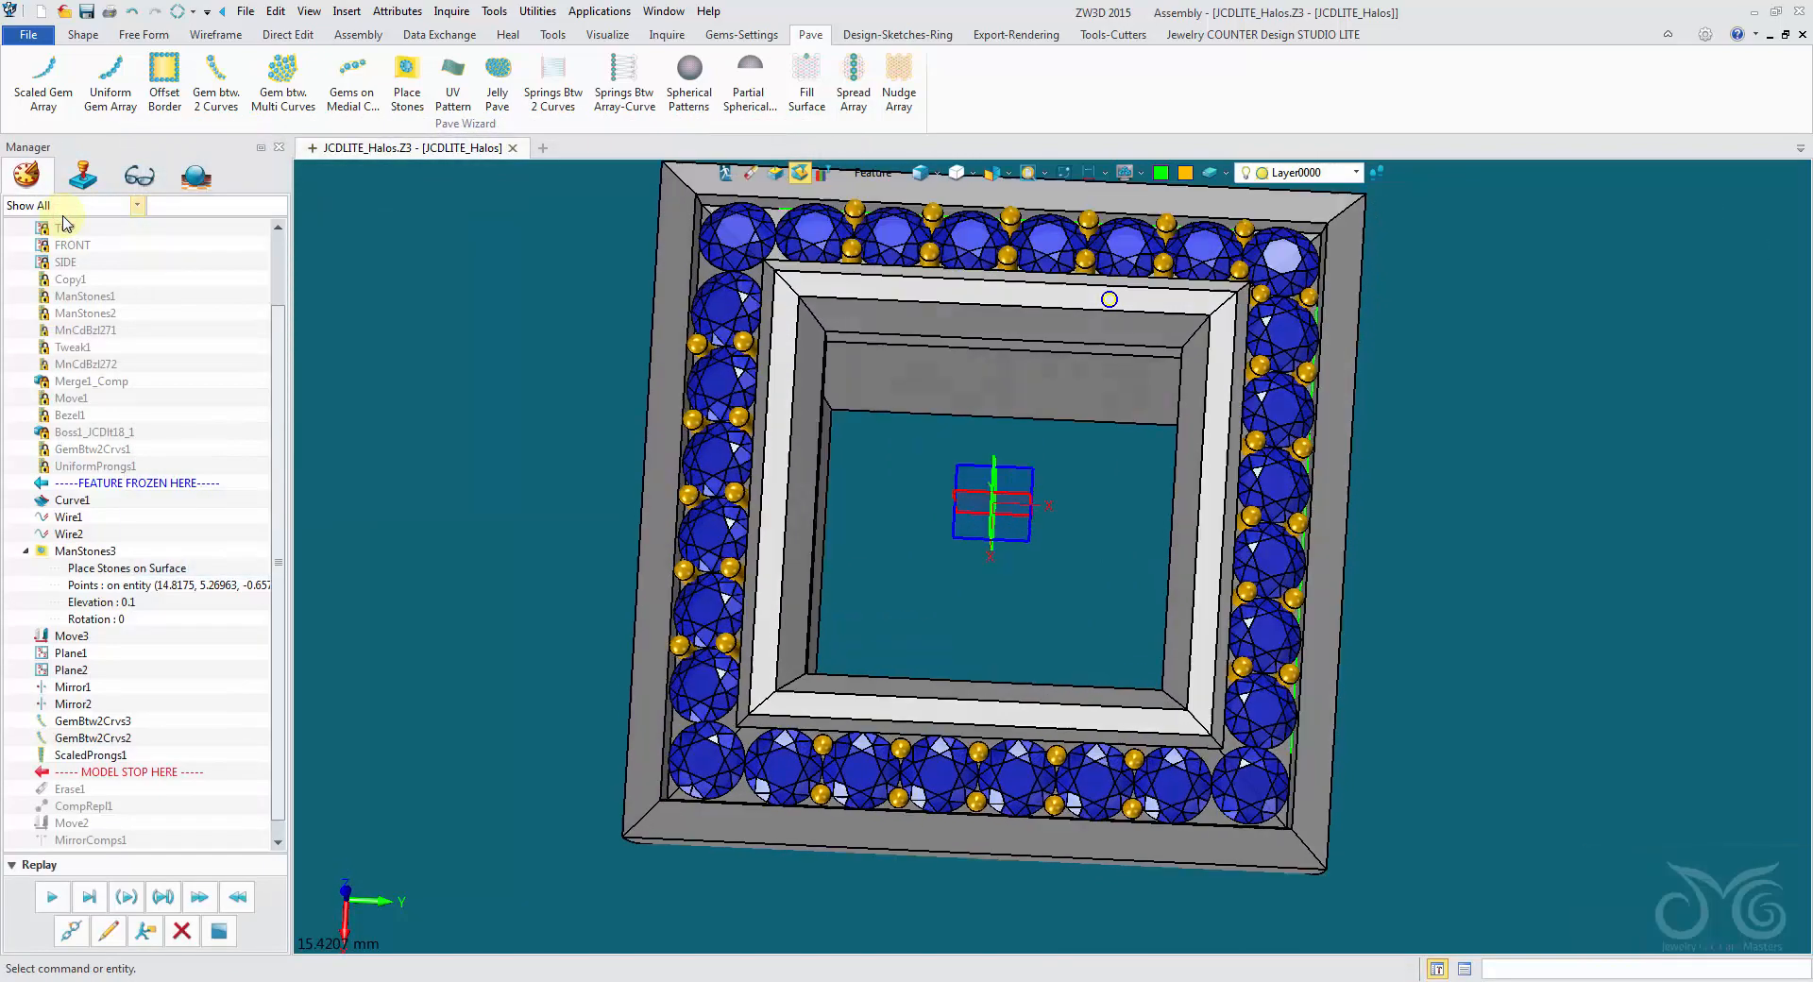
- Replicate the outer prong nearest the halo corner to a point in the outer corner beside the corner gem
{"action": "scroll", "coordinate": [973, 583], "scroll_direction": "up", "scroll_amount": 6}
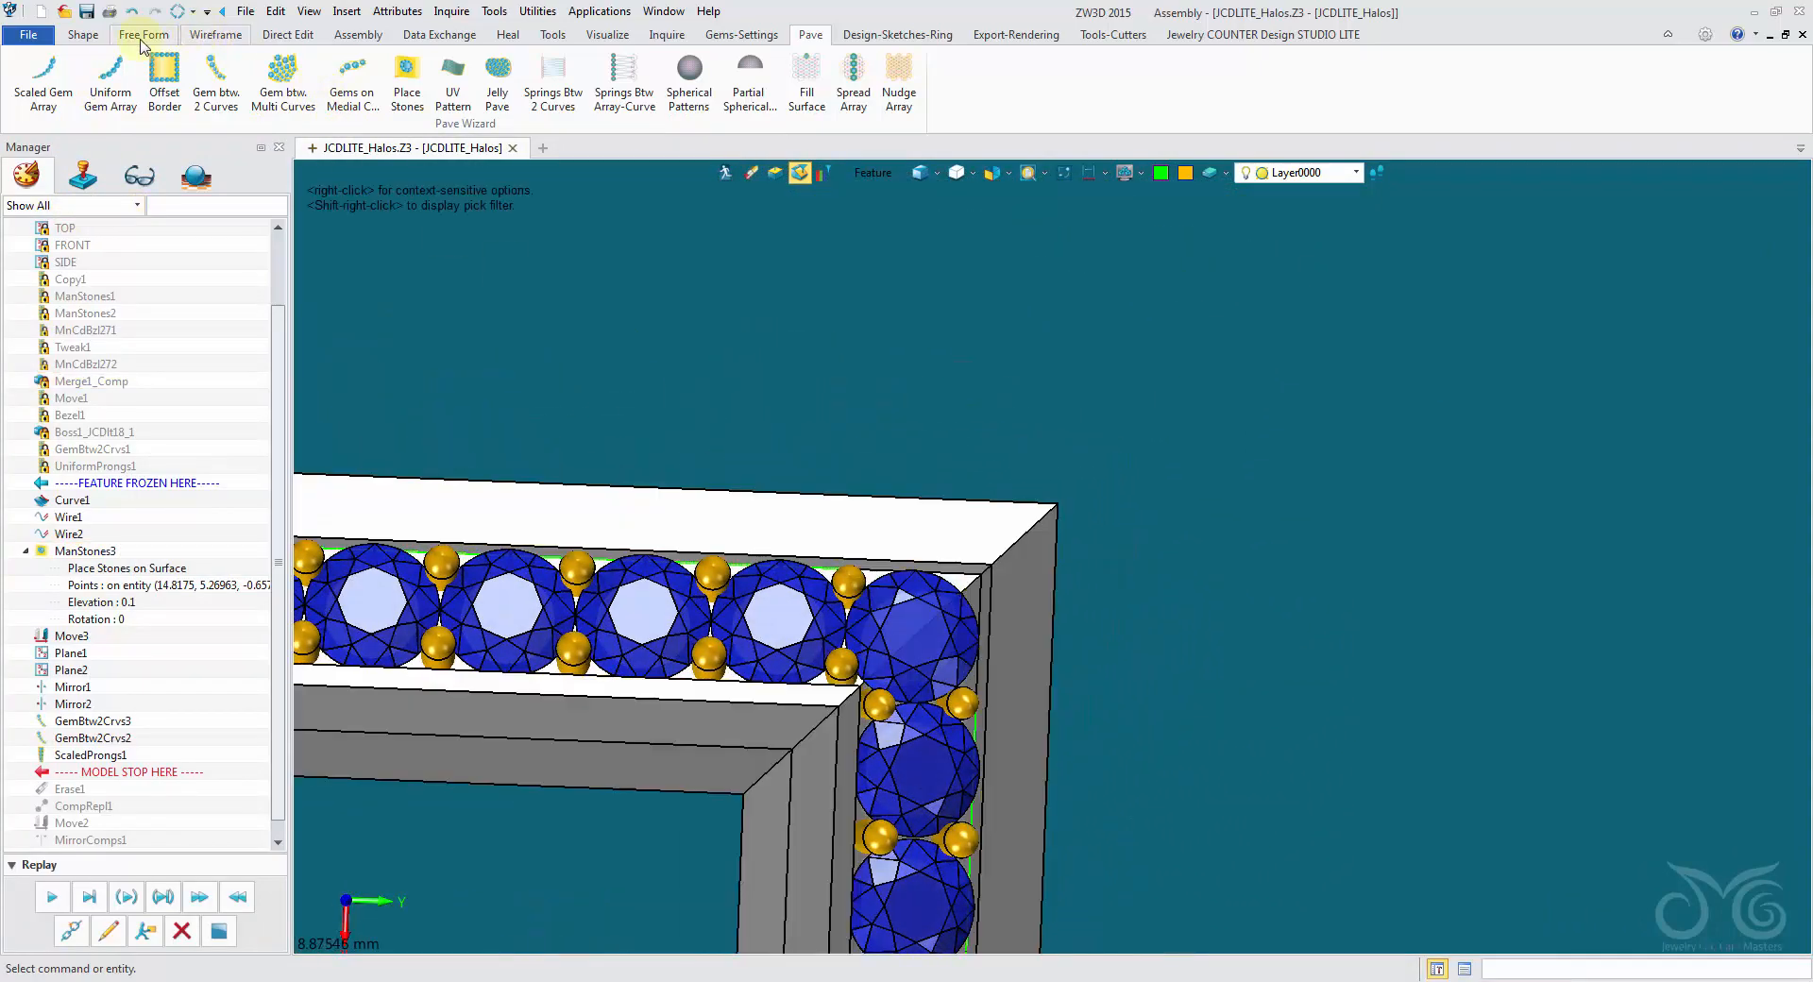
{"action": "left_click", "coordinate": [1078, 36]}
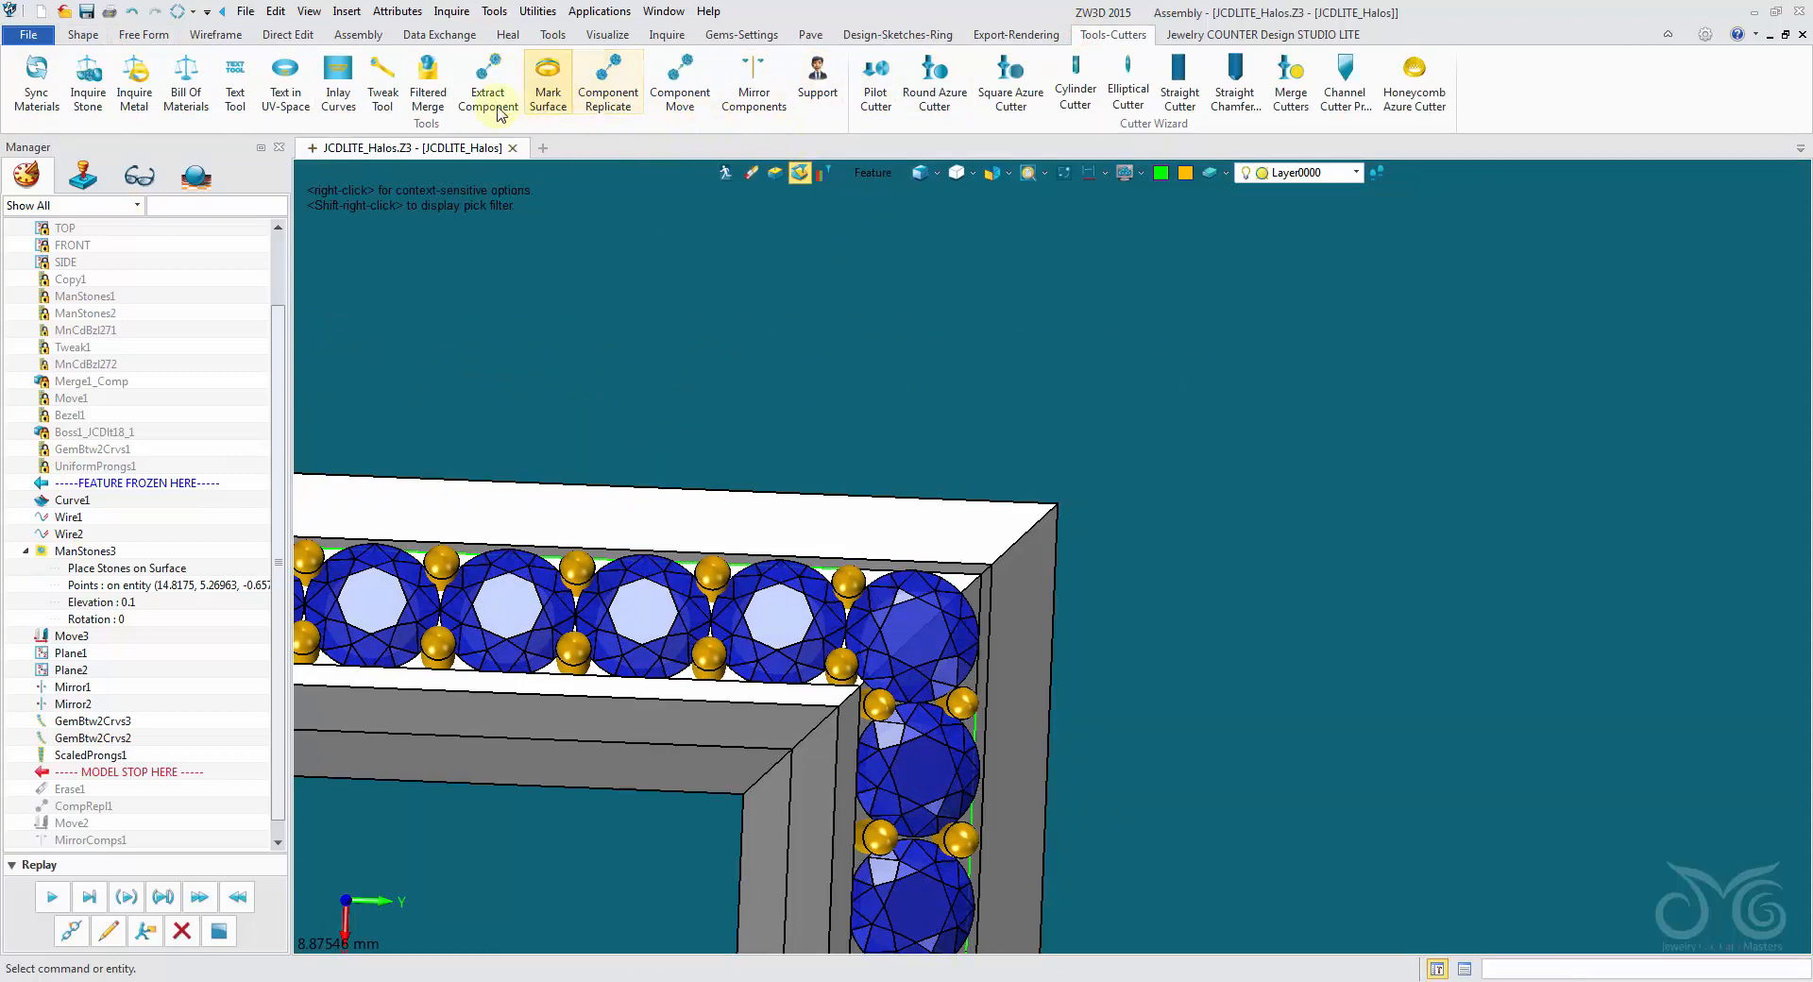
{"action": "left_click", "coordinate": [608, 106]}
{"action": "scroll", "coordinate": [803, 642], "scroll_direction": "up", "scroll_amount": 3}
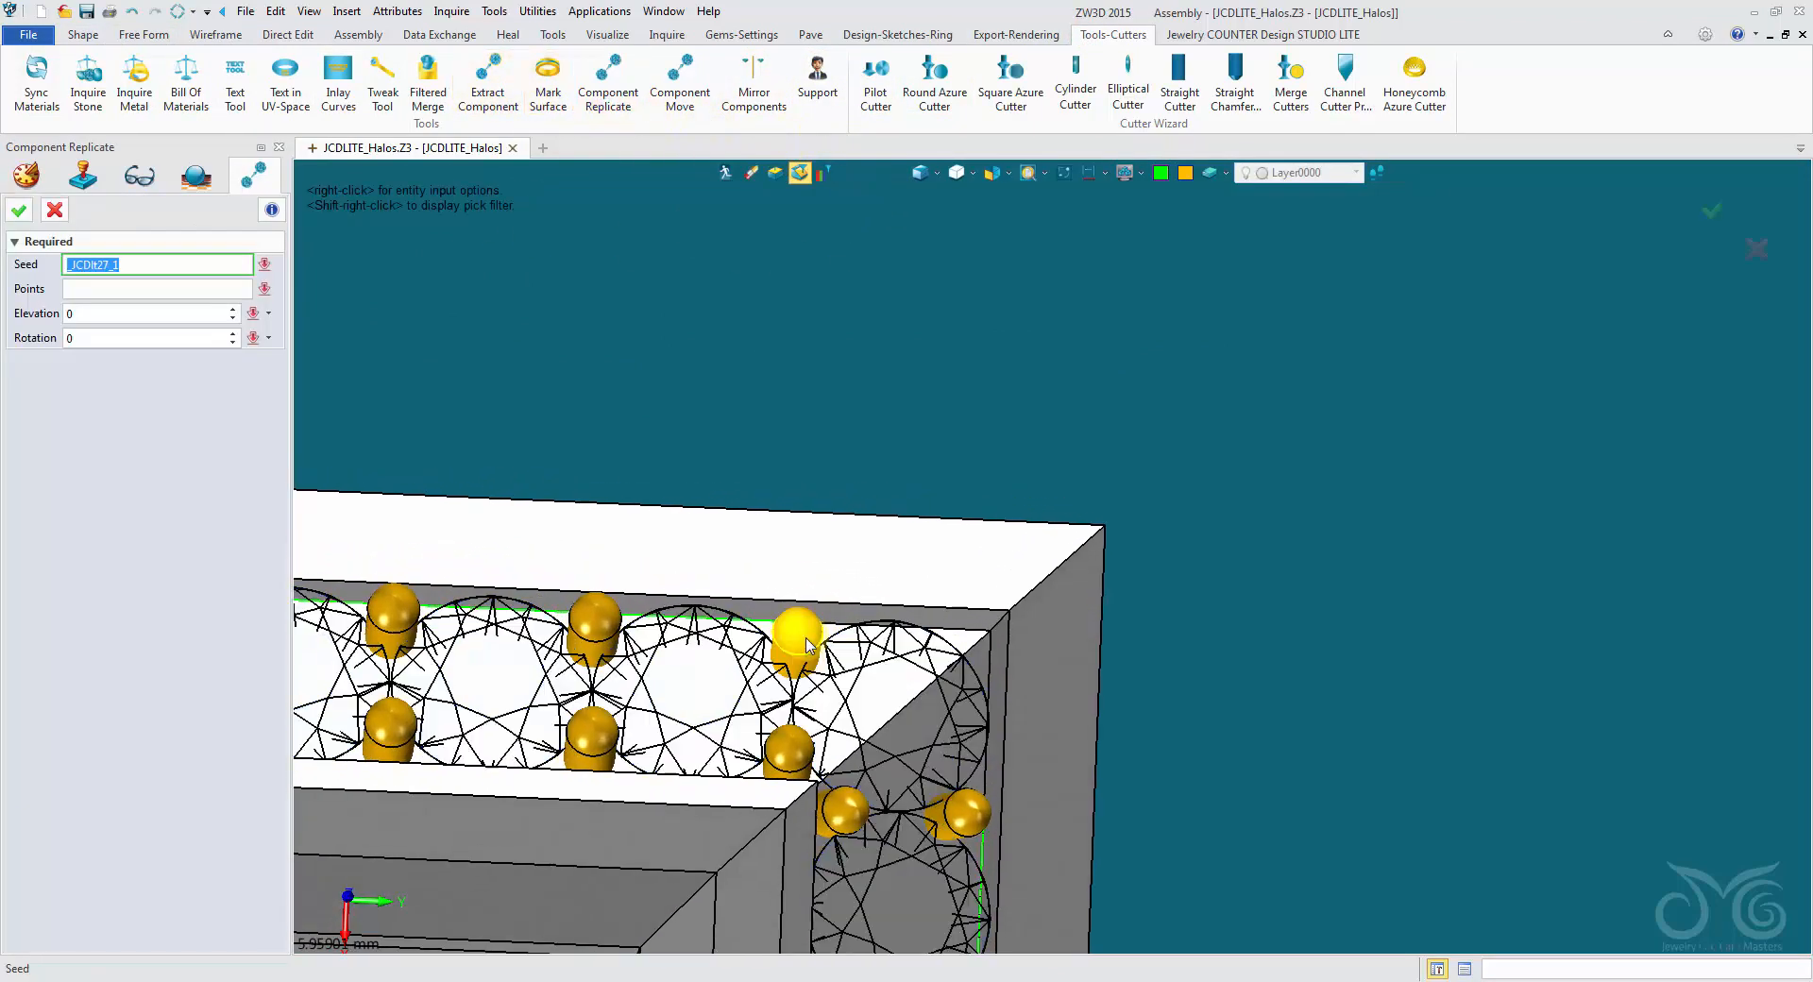
{"action": "left_click", "coordinate": [987, 666]}
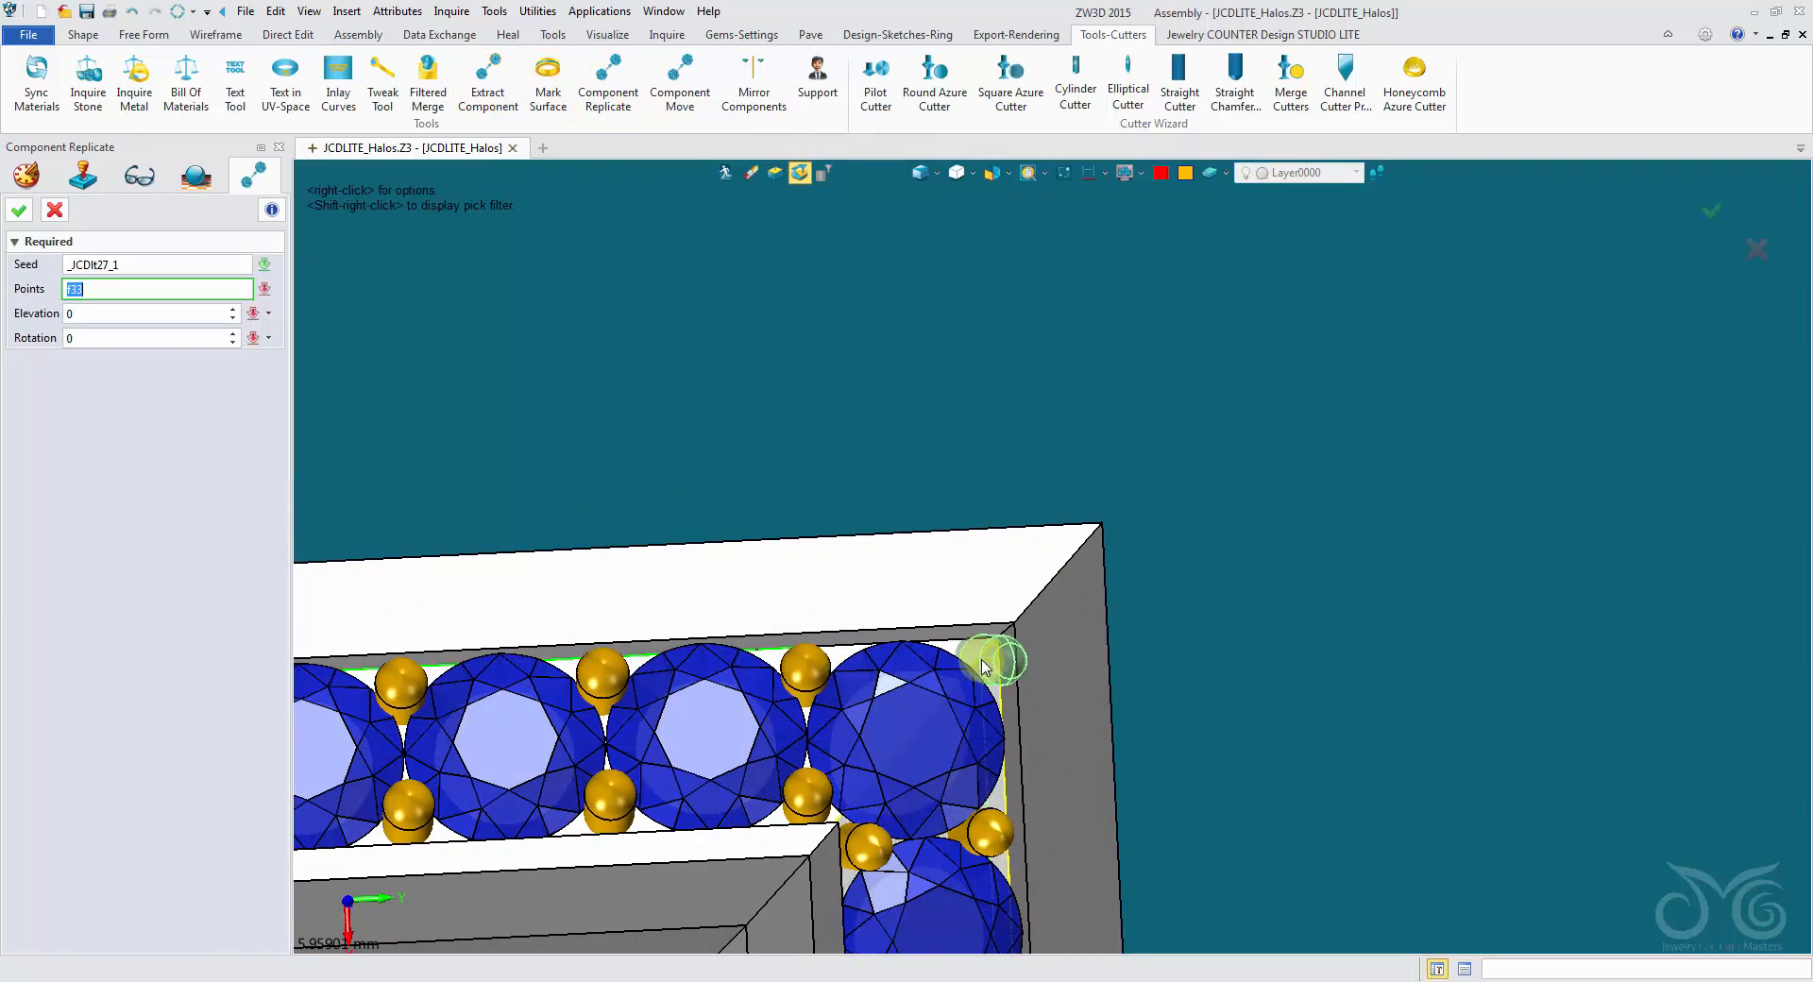
{"action": "left_click", "coordinate": [986, 669]}
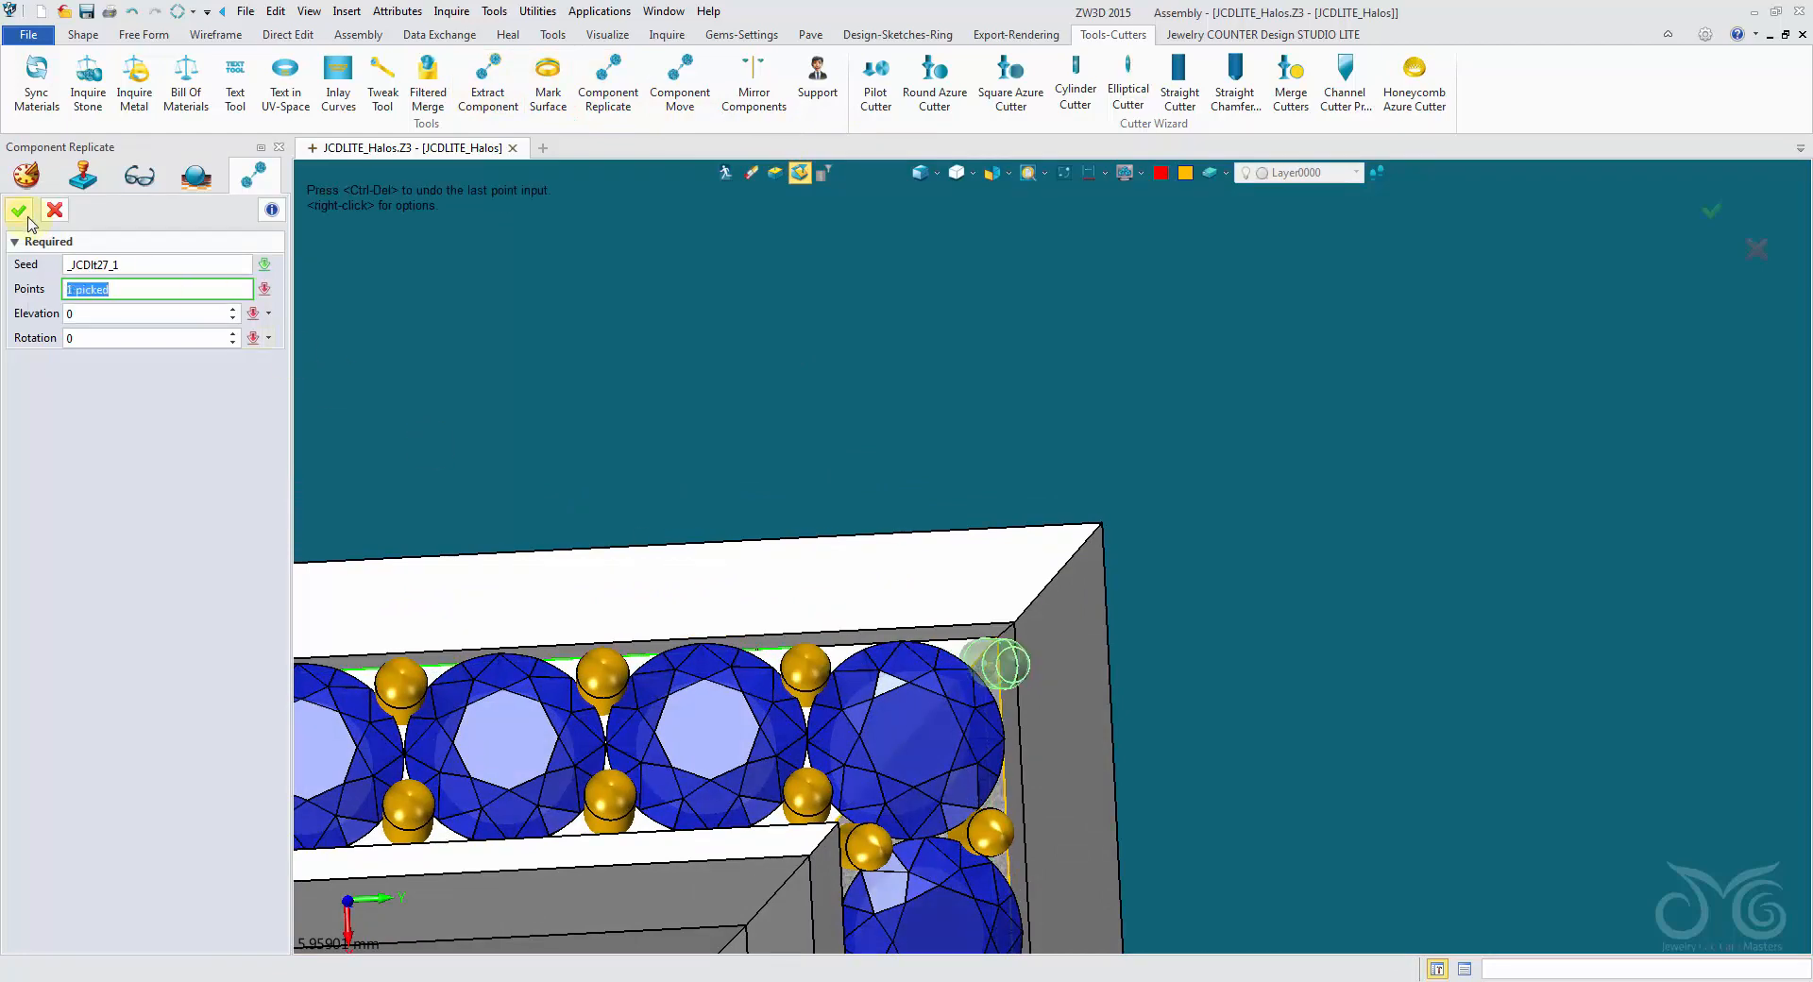
{"action": "left_click", "coordinate": [99, 315]}
{"action": "left_click", "coordinate": [20, 210]}
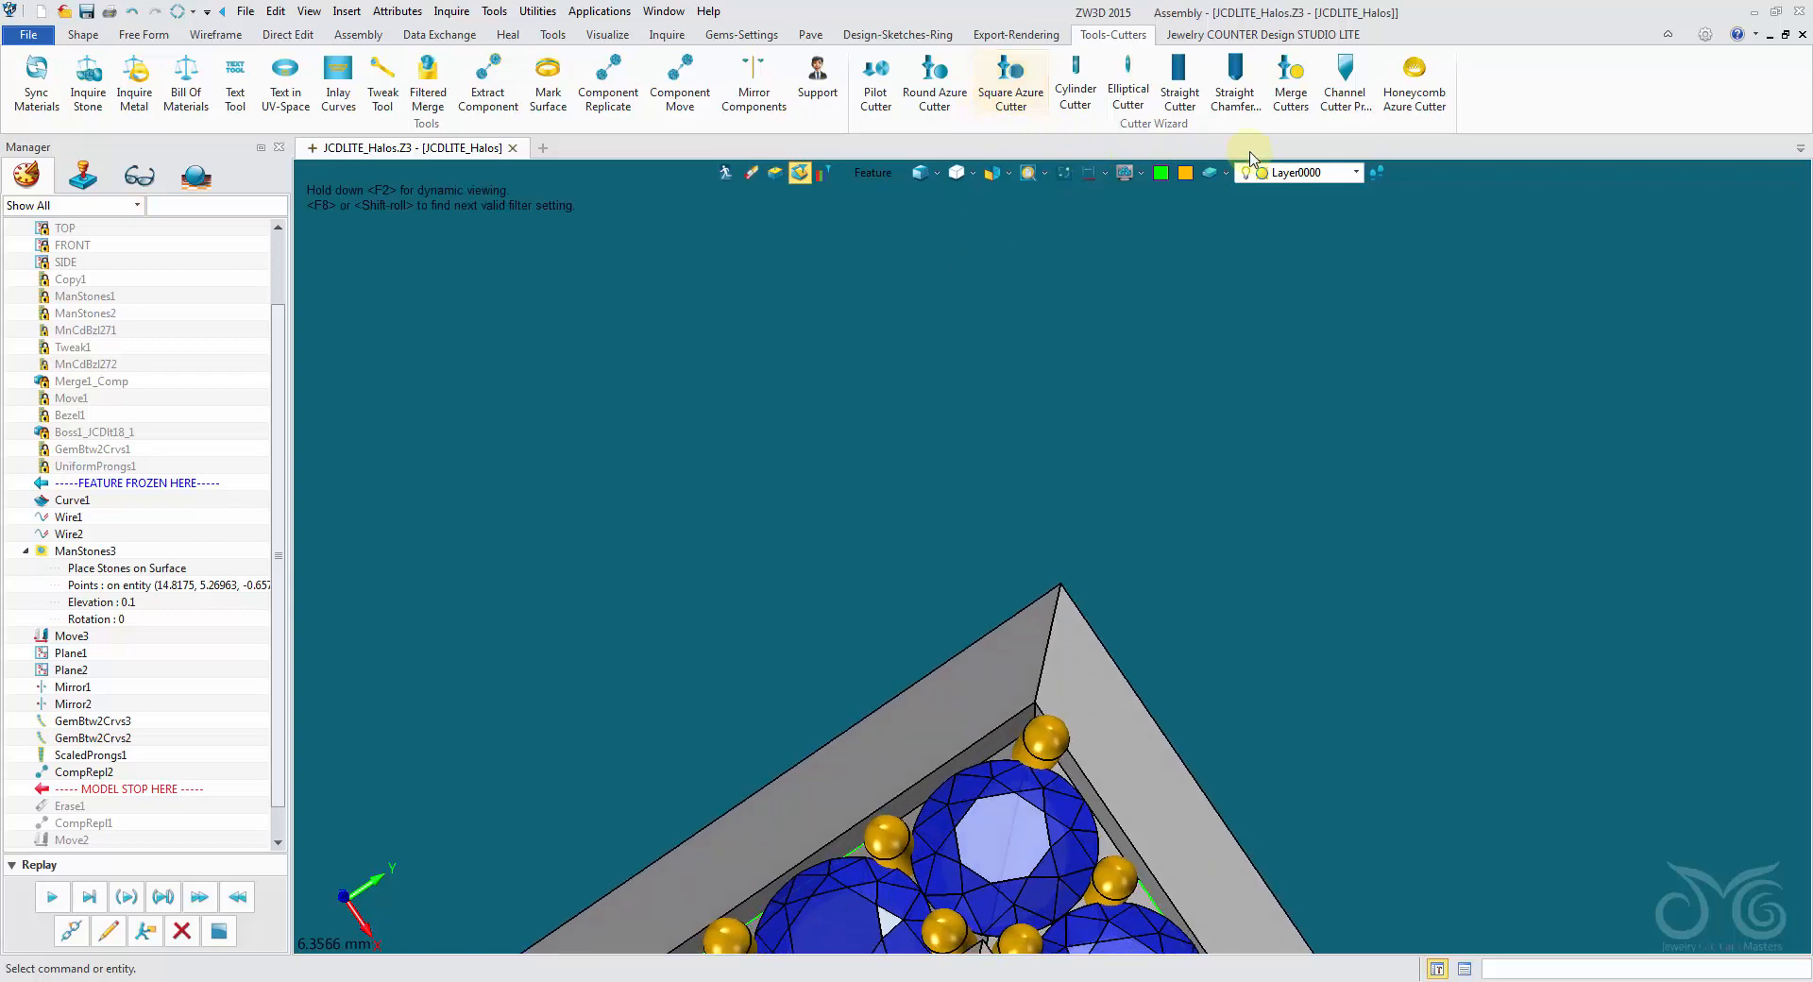
- Rotate the replicated corner prong, picked as a component, by -14 degrees about the slanted mitre edge at the halo's inner corner
{"action": "left_click", "coordinate": [83, 35]}
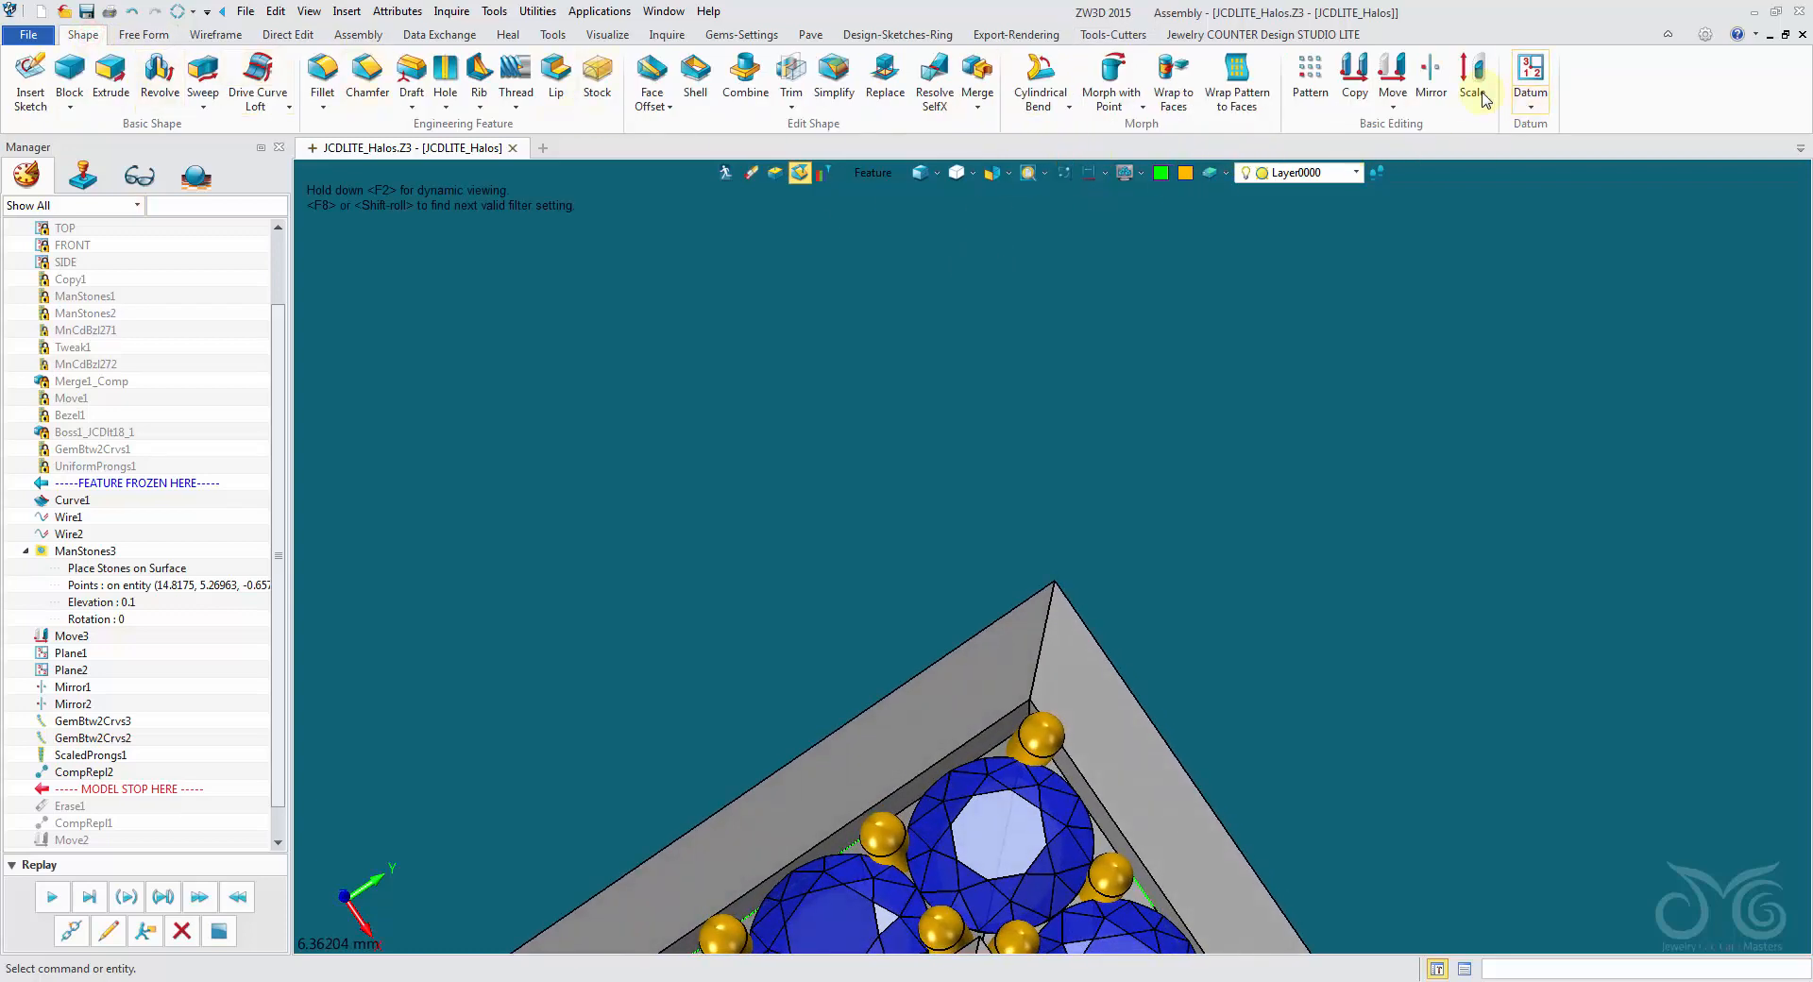
{"action": "left_click", "coordinate": [1385, 77]}
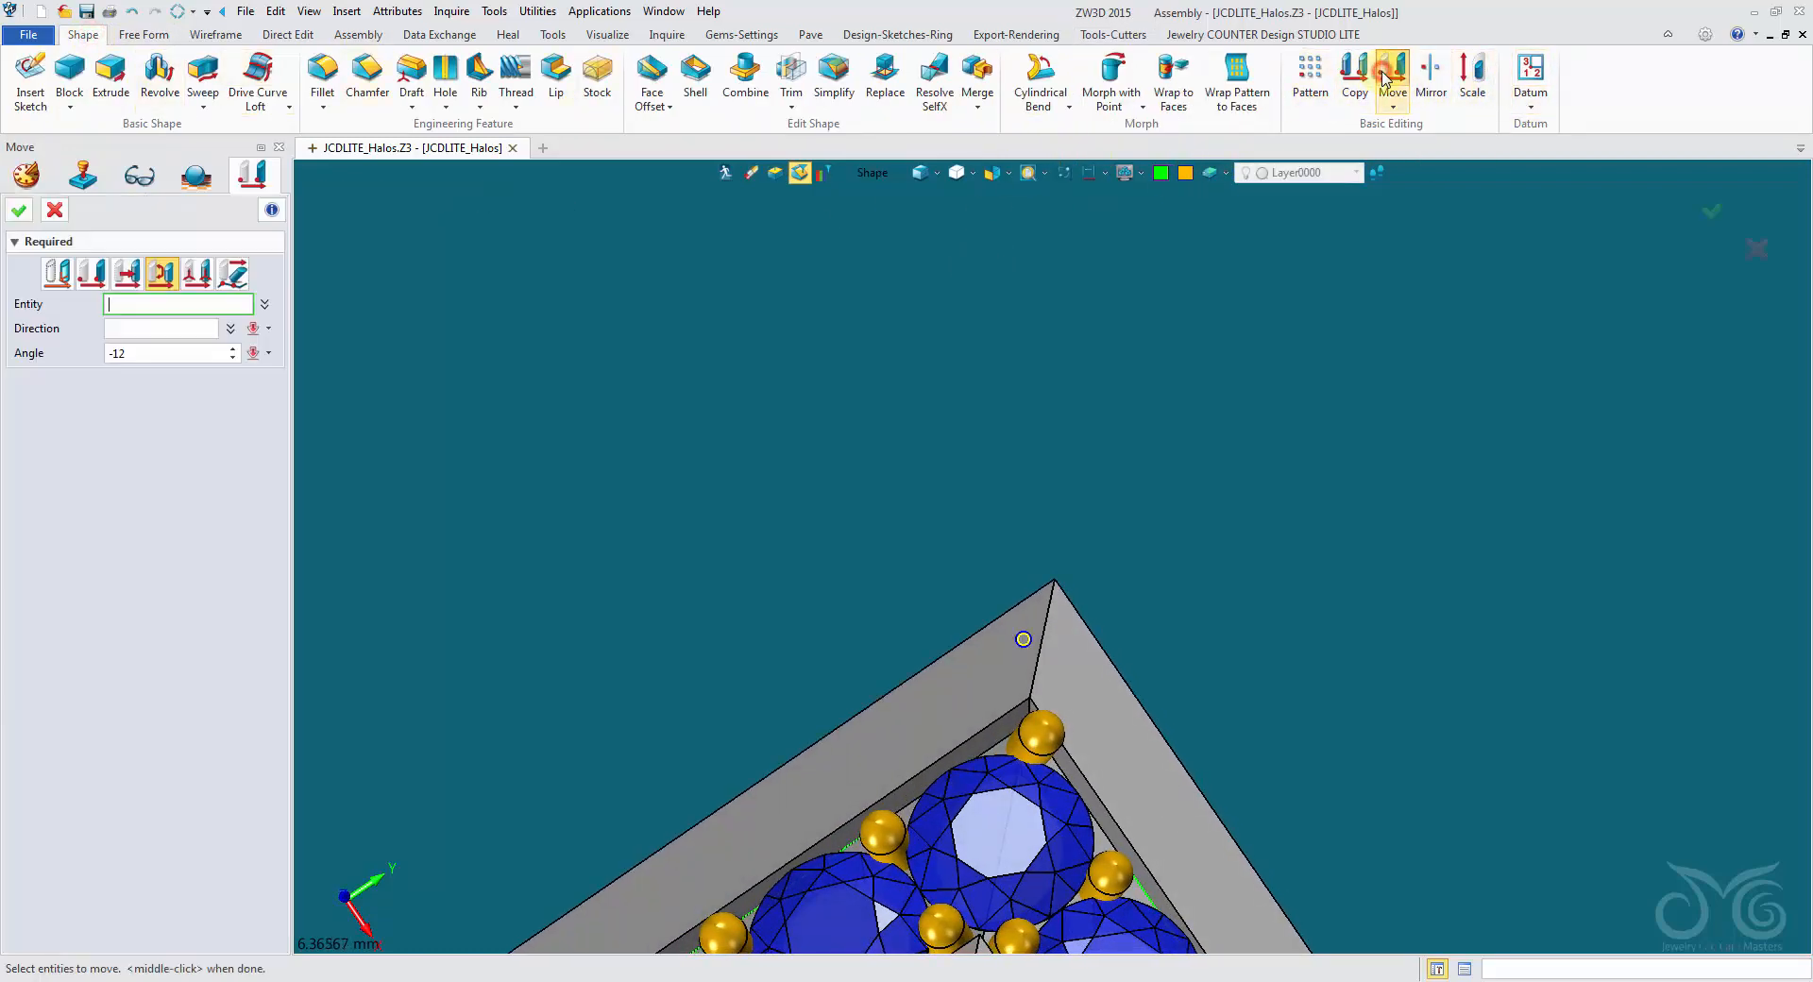
{"action": "left_click", "coordinate": [873, 175]}
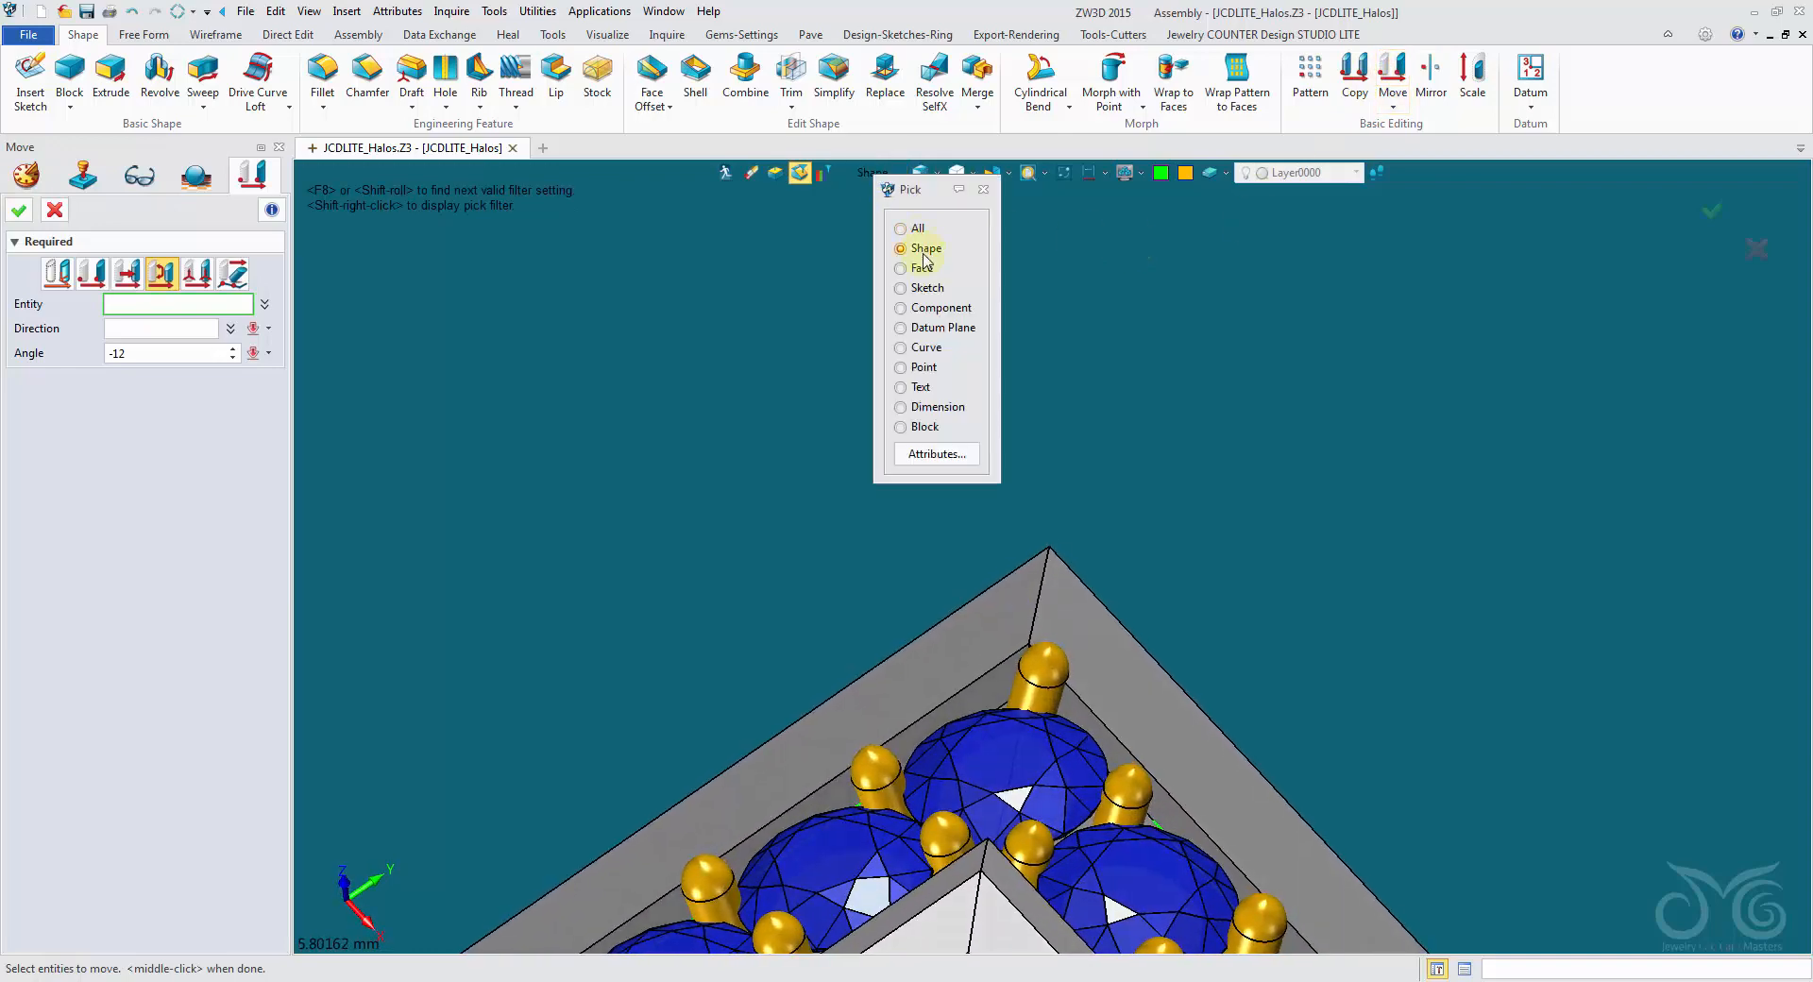
{"action": "left_click", "coordinate": [921, 308]}
{"action": "left_click", "coordinate": [1027, 678]}
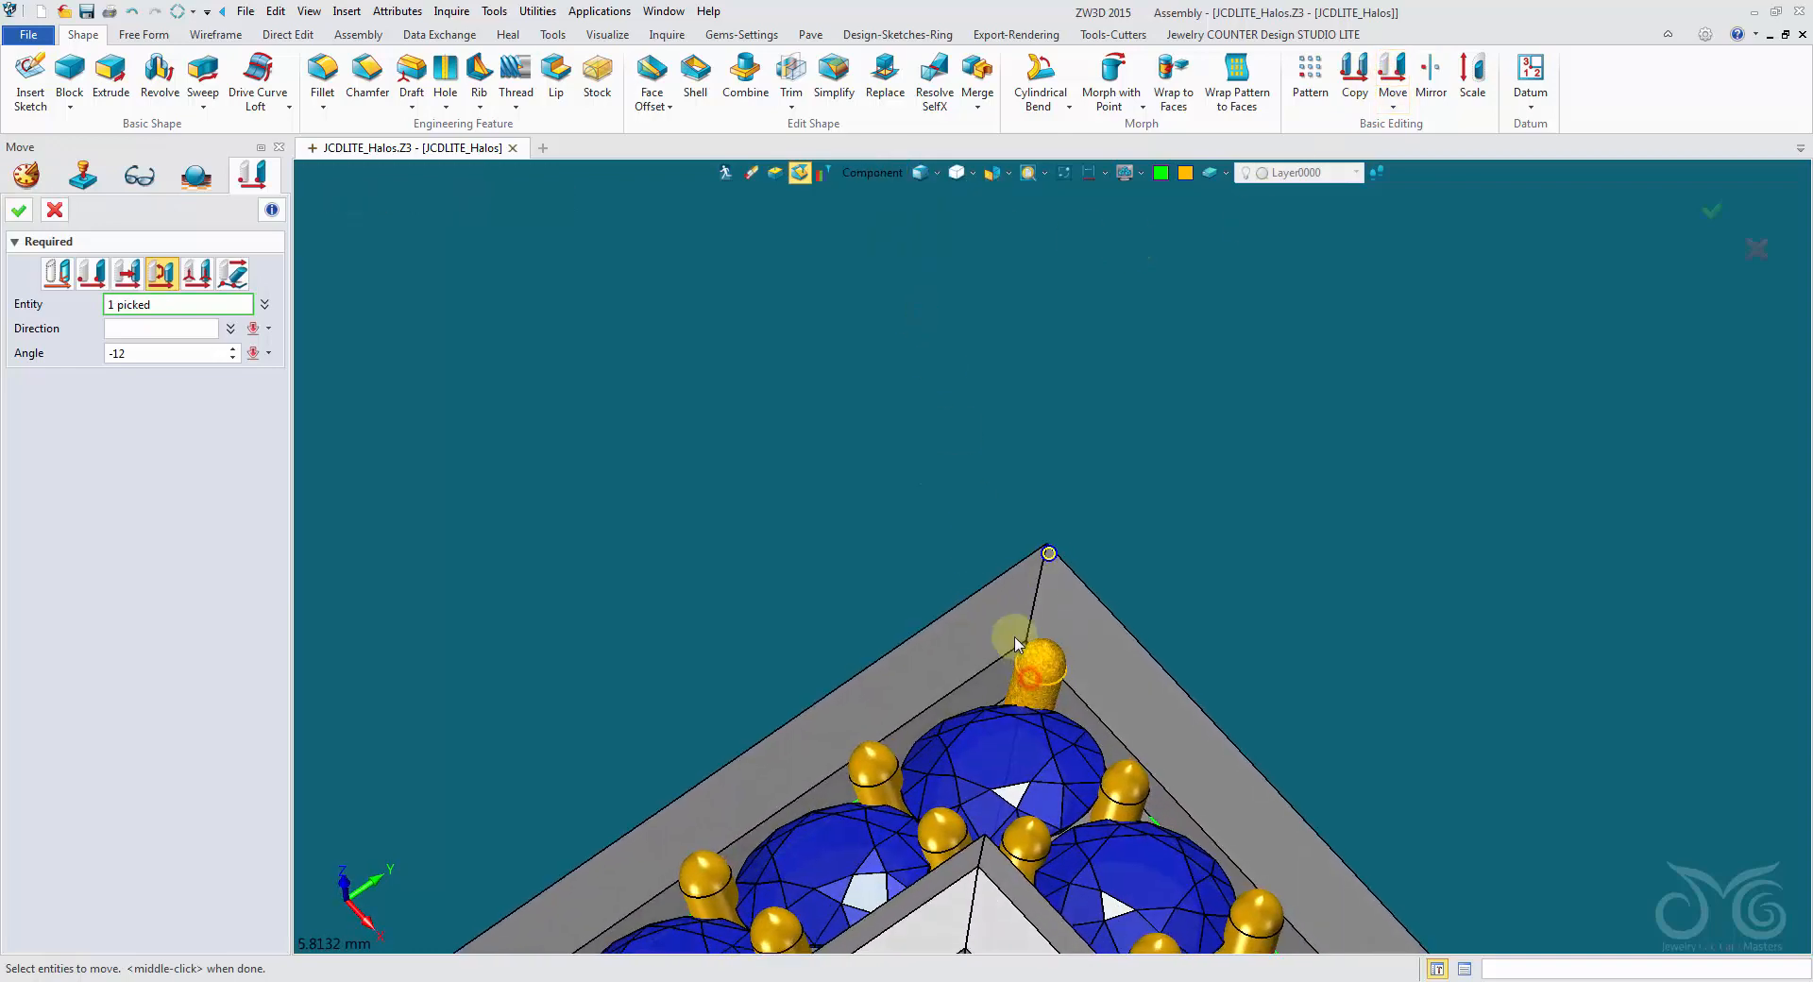
{"action": "right_click_drag", "start_coordinate": [1011, 635], "coordinate": [712, 591]}
{"action": "left_click", "coordinate": [125, 333]}
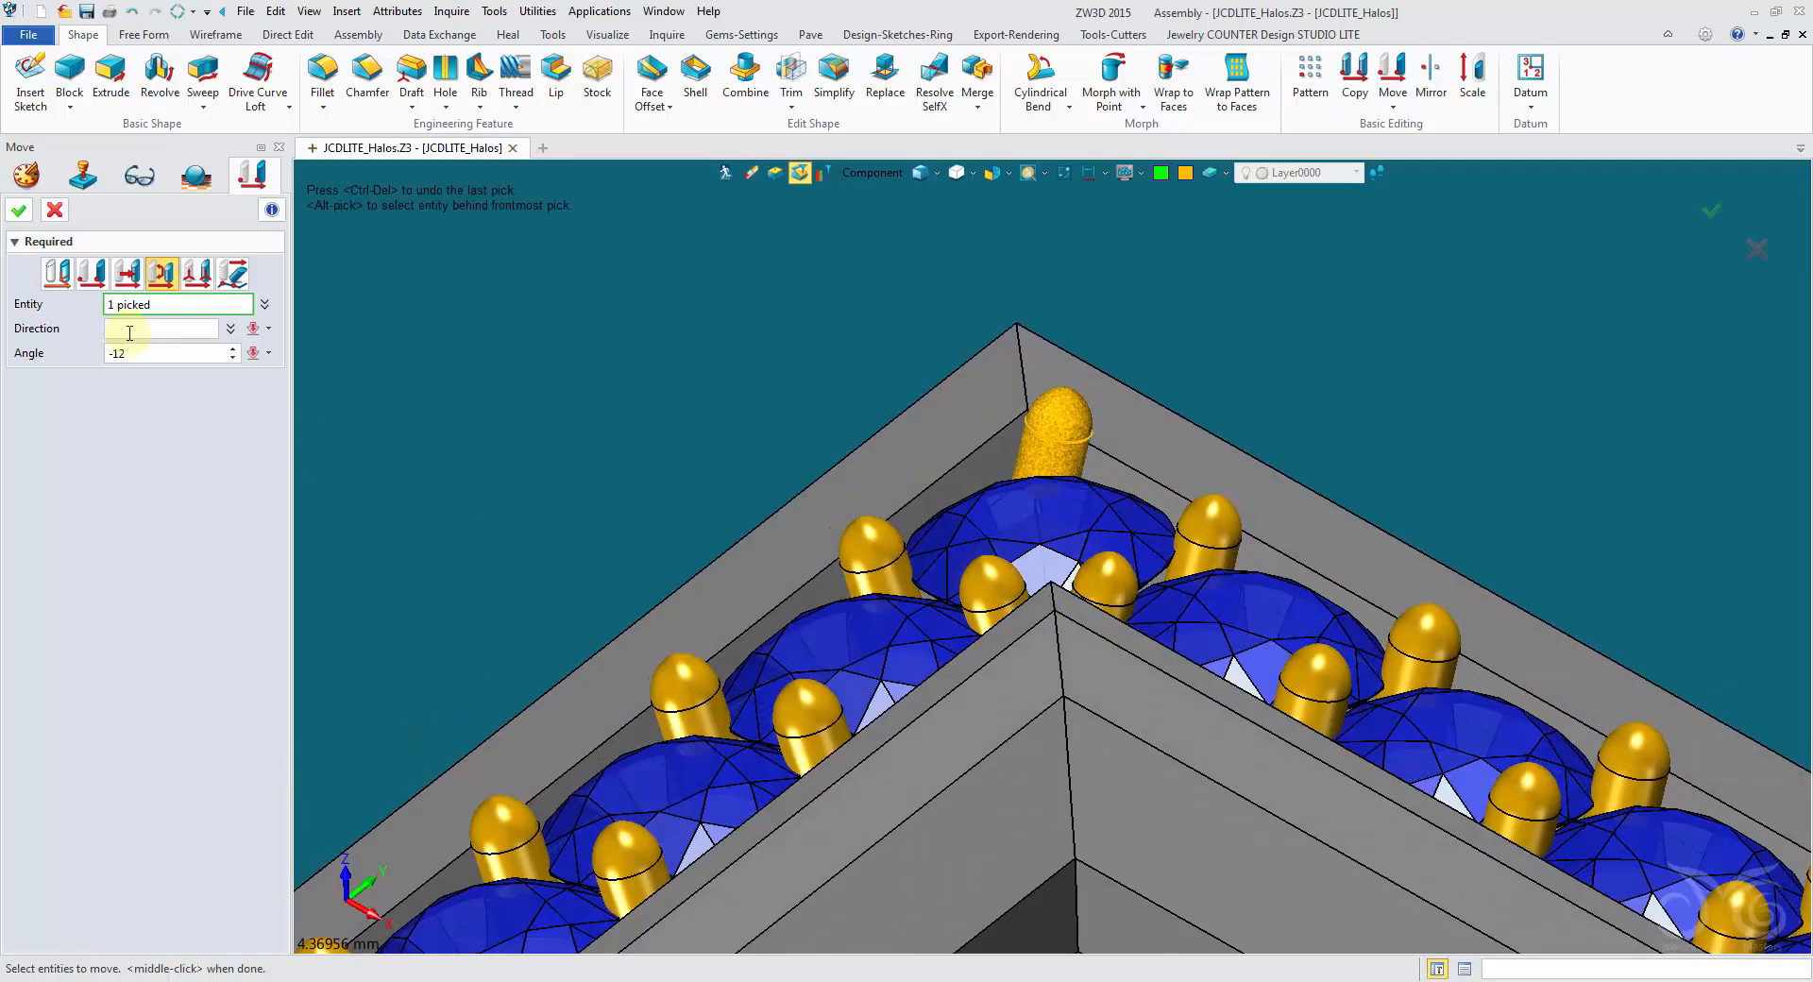
{"action": "right_click_drag", "start_coordinate": [609, 444], "coordinate": [635, 587]}
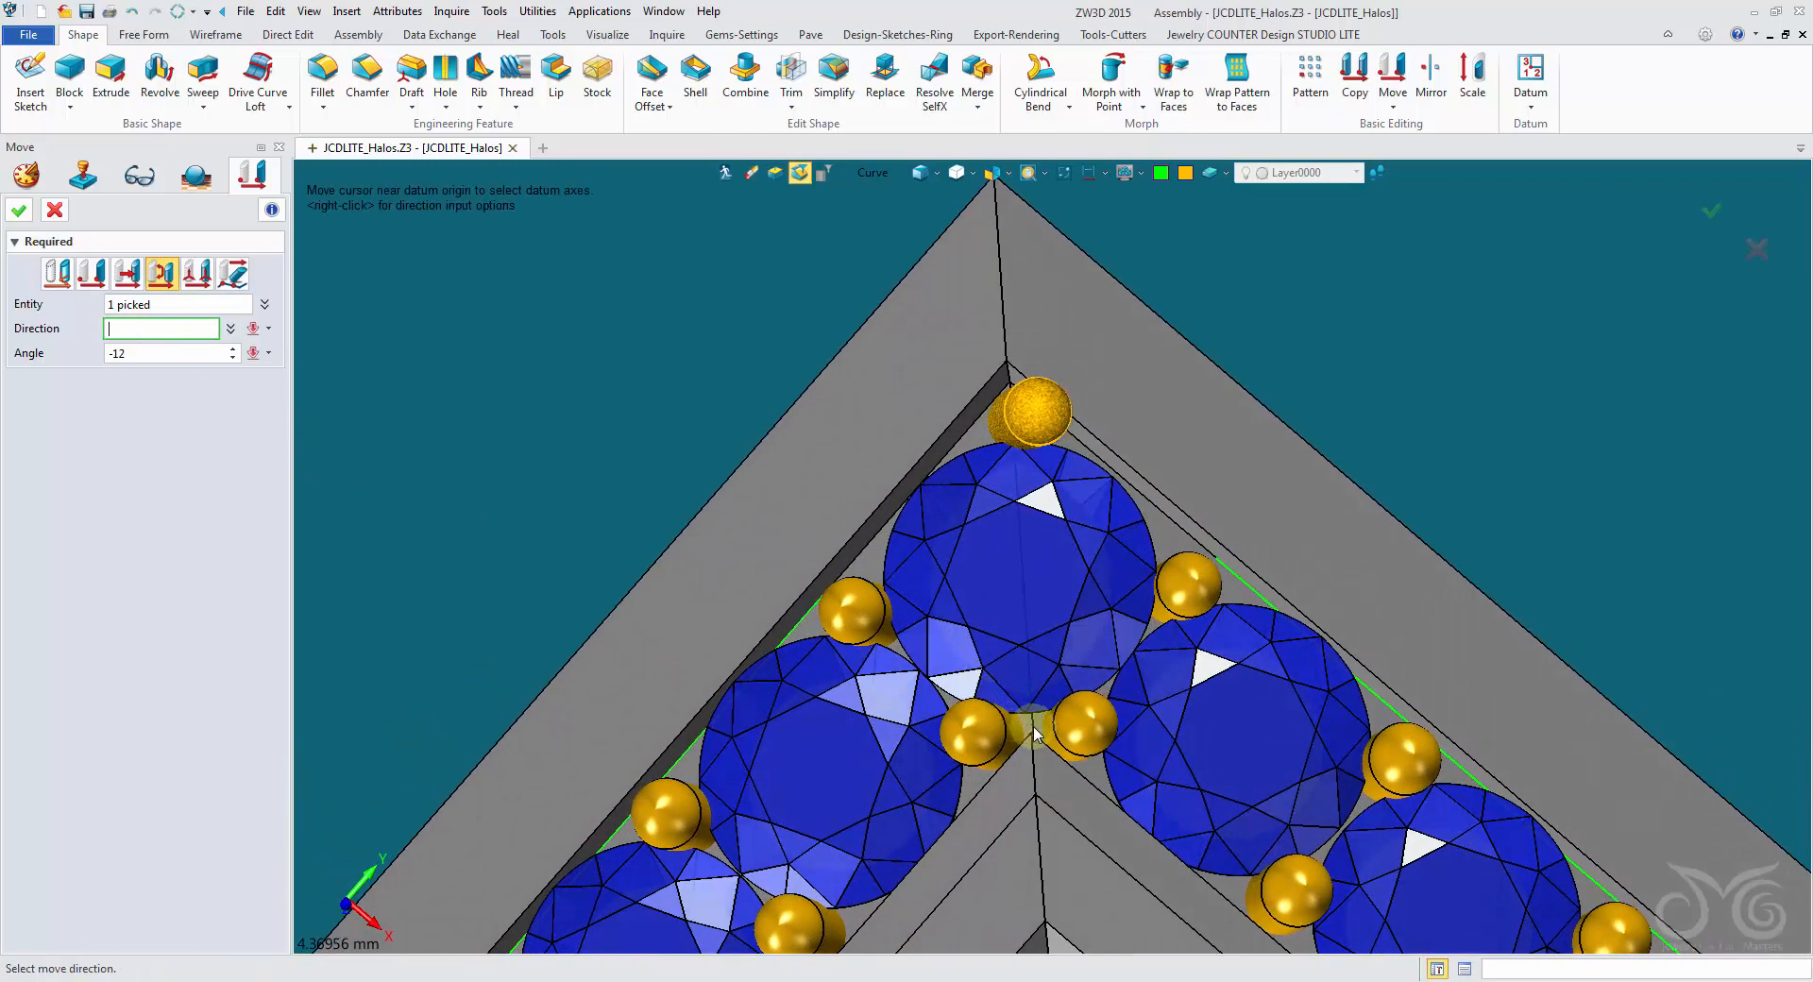
{"action": "left_click", "coordinate": [870, 174]}
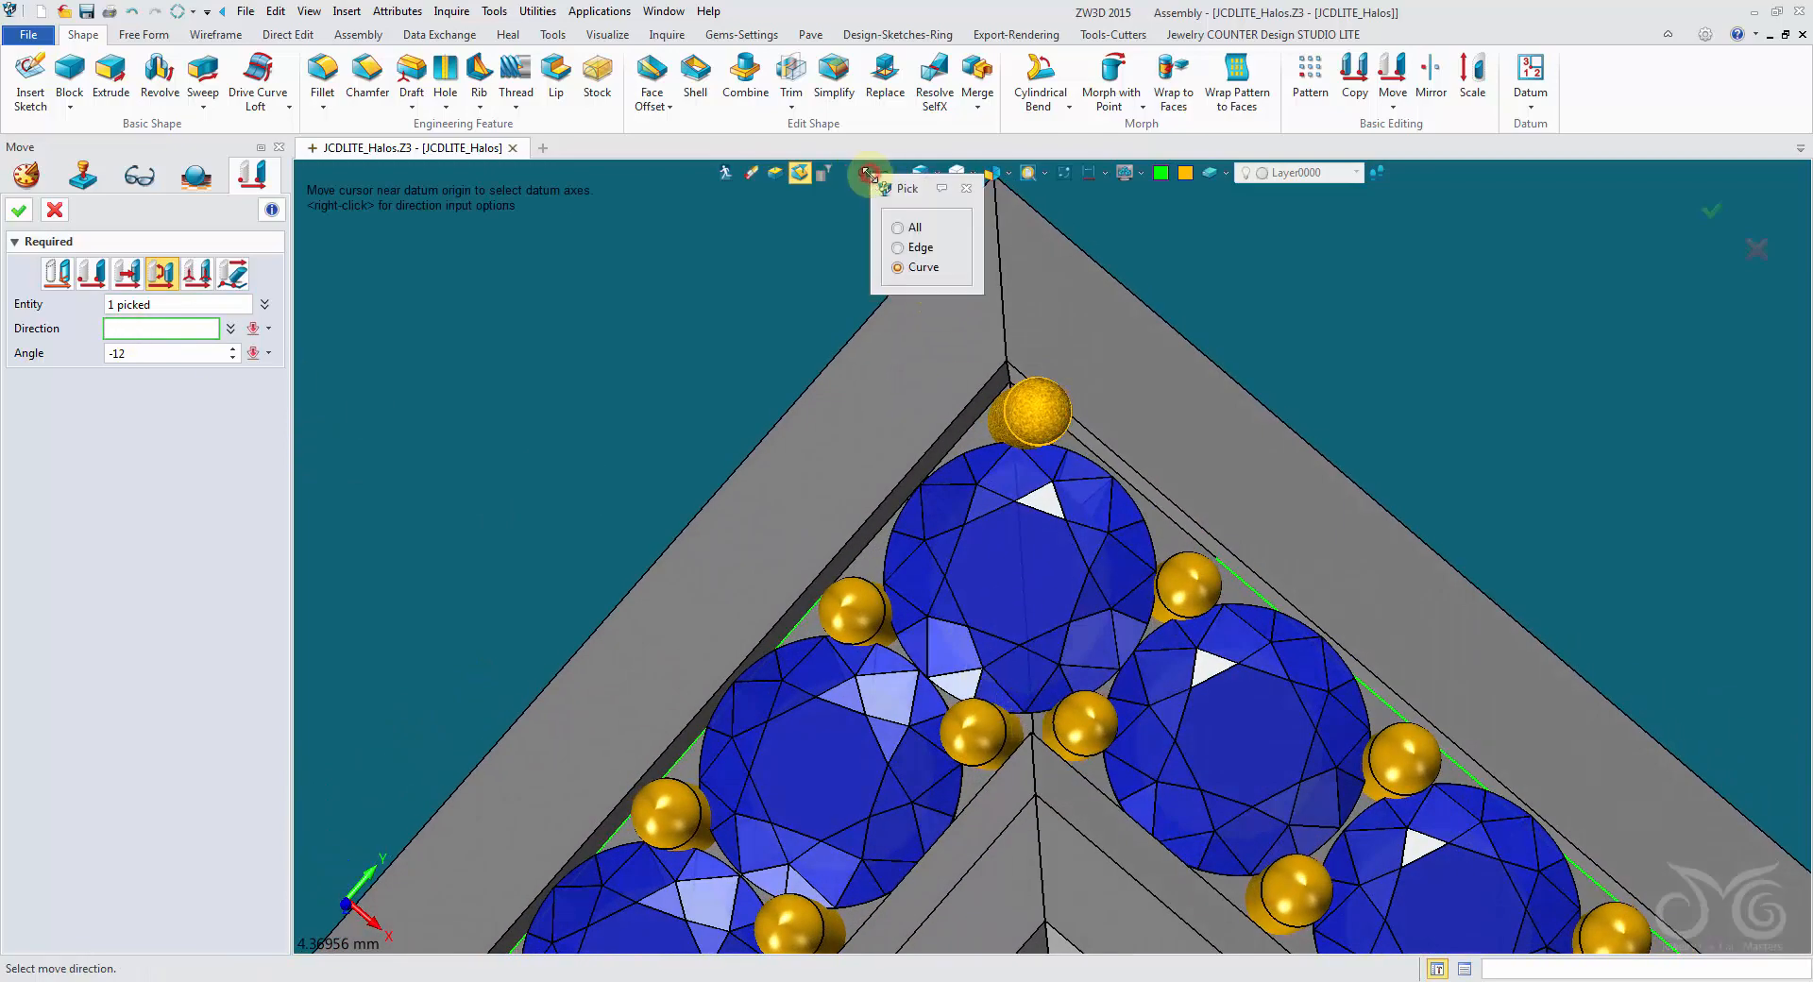
{"action": "left_click", "coordinate": [899, 247]}
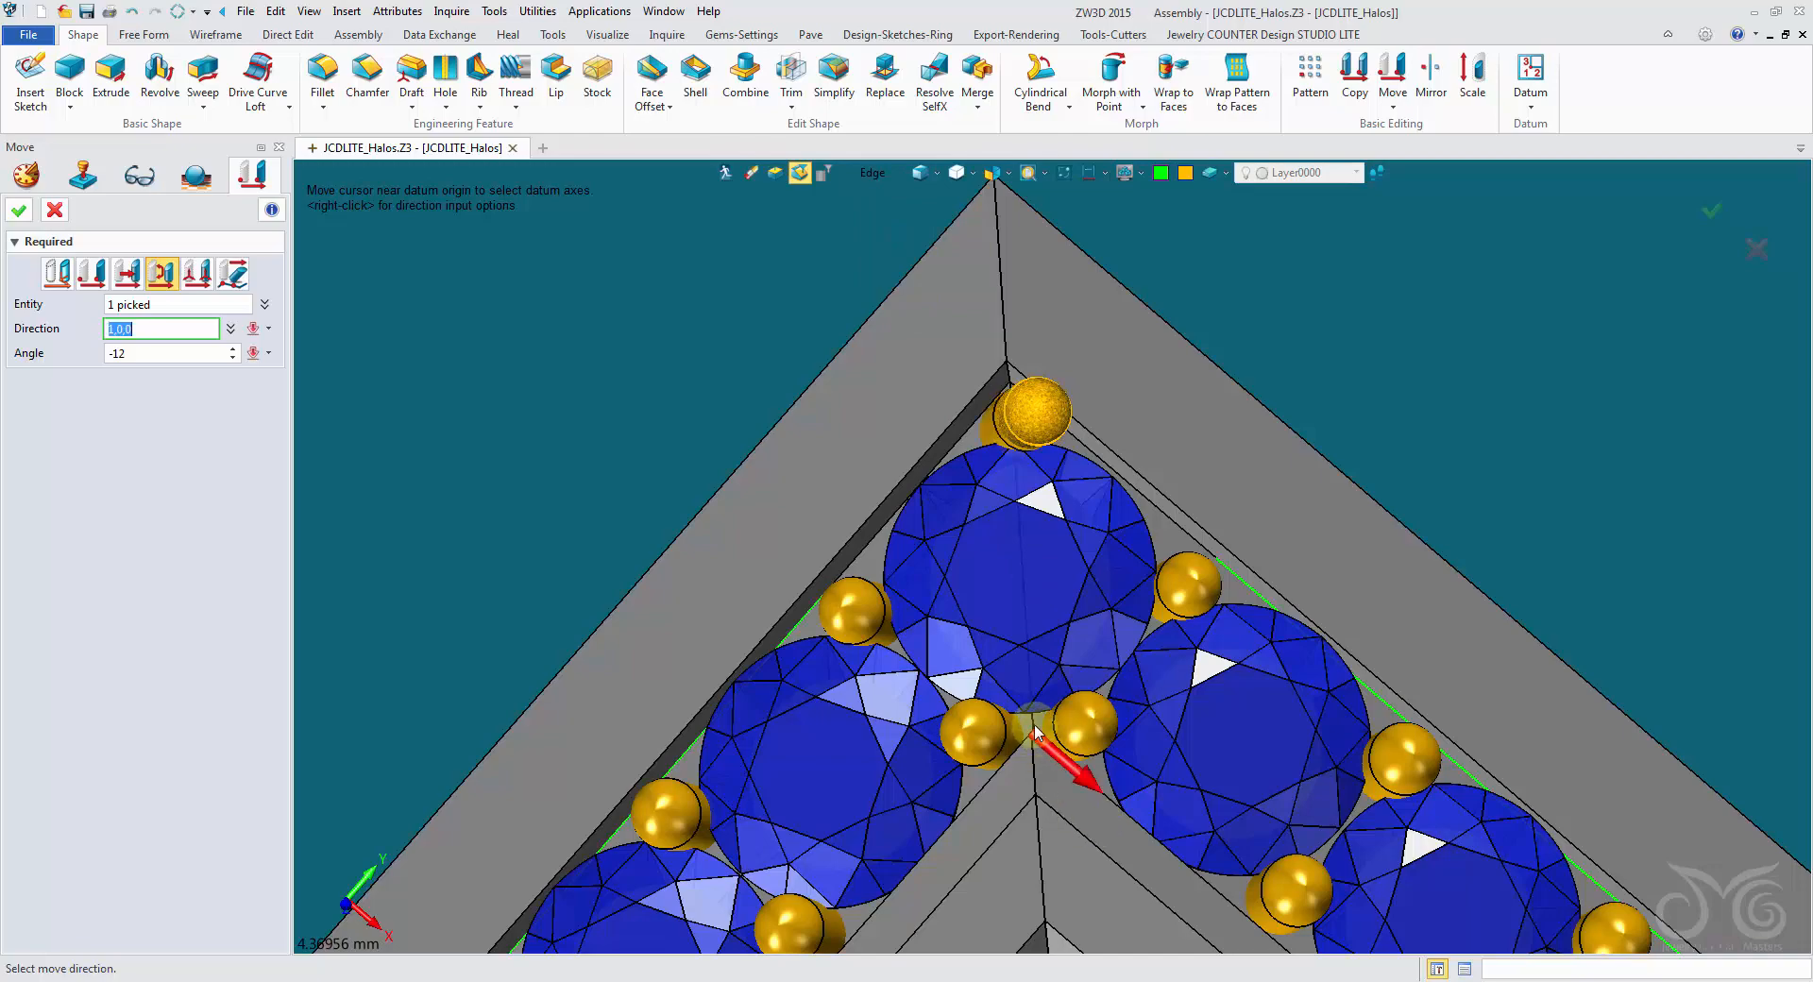
{"action": "right_click_drag", "start_coordinate": [1036, 733], "coordinate": [803, 501]}
{"action": "scroll", "coordinate": [982, 722], "scroll_direction": "up", "scroll_amount": 4}
{"action": "scroll", "coordinate": [880, 715], "scroll_direction": "down", "scroll_amount": 1}
{"action": "left_click", "coordinate": [158, 354]}
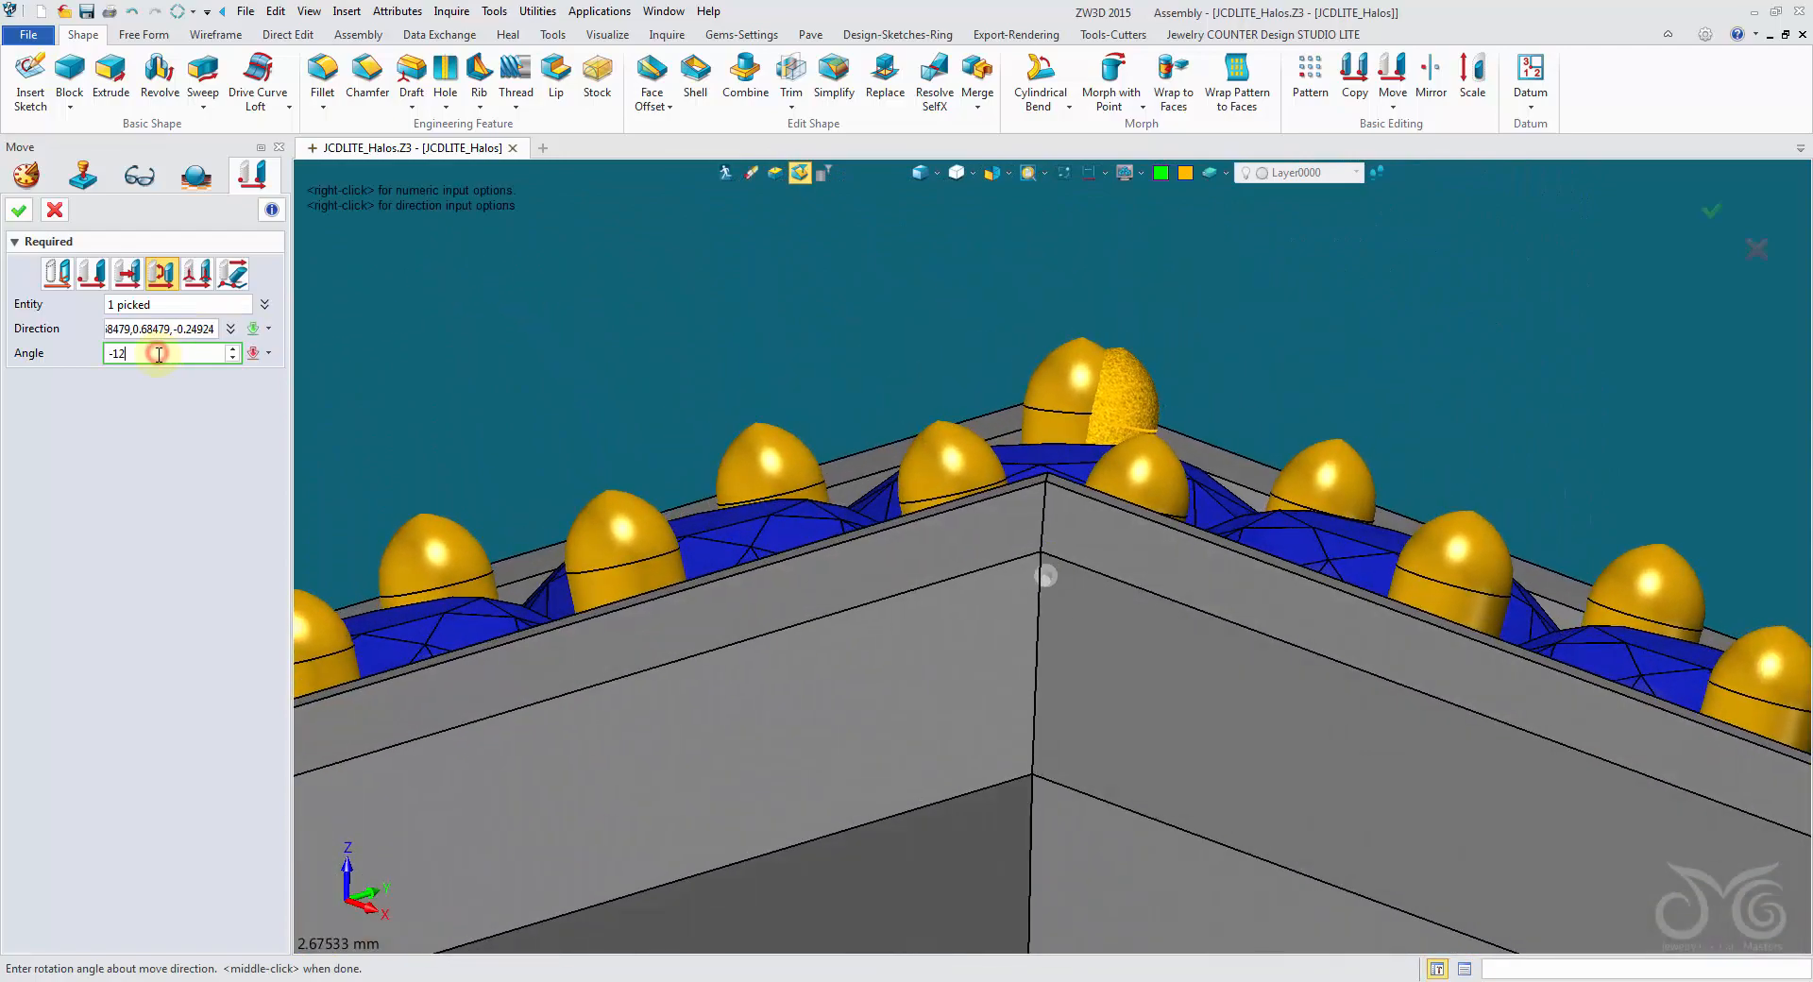
{"action": "left_click", "coordinate": [22, 212]}
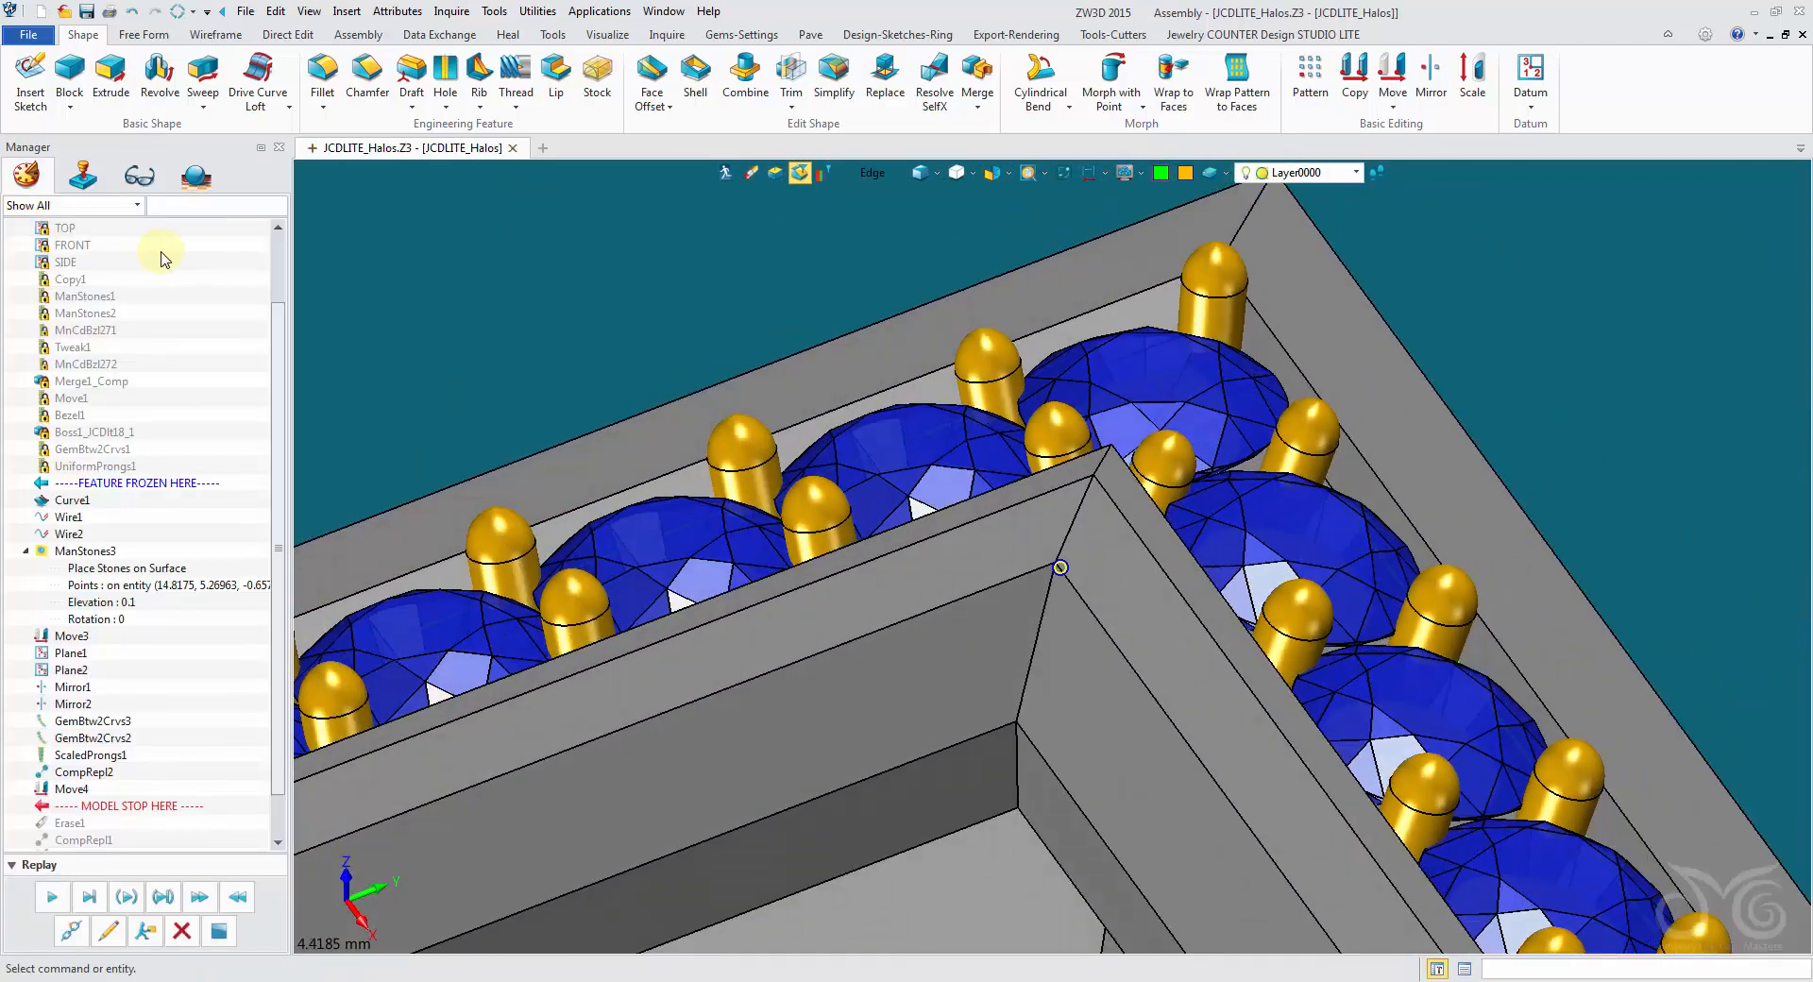
- Examine the tilted corner prong and compare it with the other three corners that still lack prongs
{"action": "scroll", "coordinate": [906, 378], "scroll_direction": "down", "scroll_amount": 4}
{"action": "right_click_drag", "start_coordinate": [878, 312], "coordinate": [953, 416]}
{"action": "scroll", "coordinate": [938, 396], "scroll_direction": "down", "scroll_amount": 2}
{"action": "scroll", "coordinate": [1246, 504], "scroll_direction": "down", "scroll_amount": 2}
{"action": "right_click_drag", "start_coordinate": [858, 614], "coordinate": [906, 557]}
{"action": "scroll", "coordinate": [870, 647], "scroll_direction": "down", "scroll_amount": 1}
{"action": "right_click_drag", "start_coordinate": [1212, 422], "coordinate": [1204, 419]}
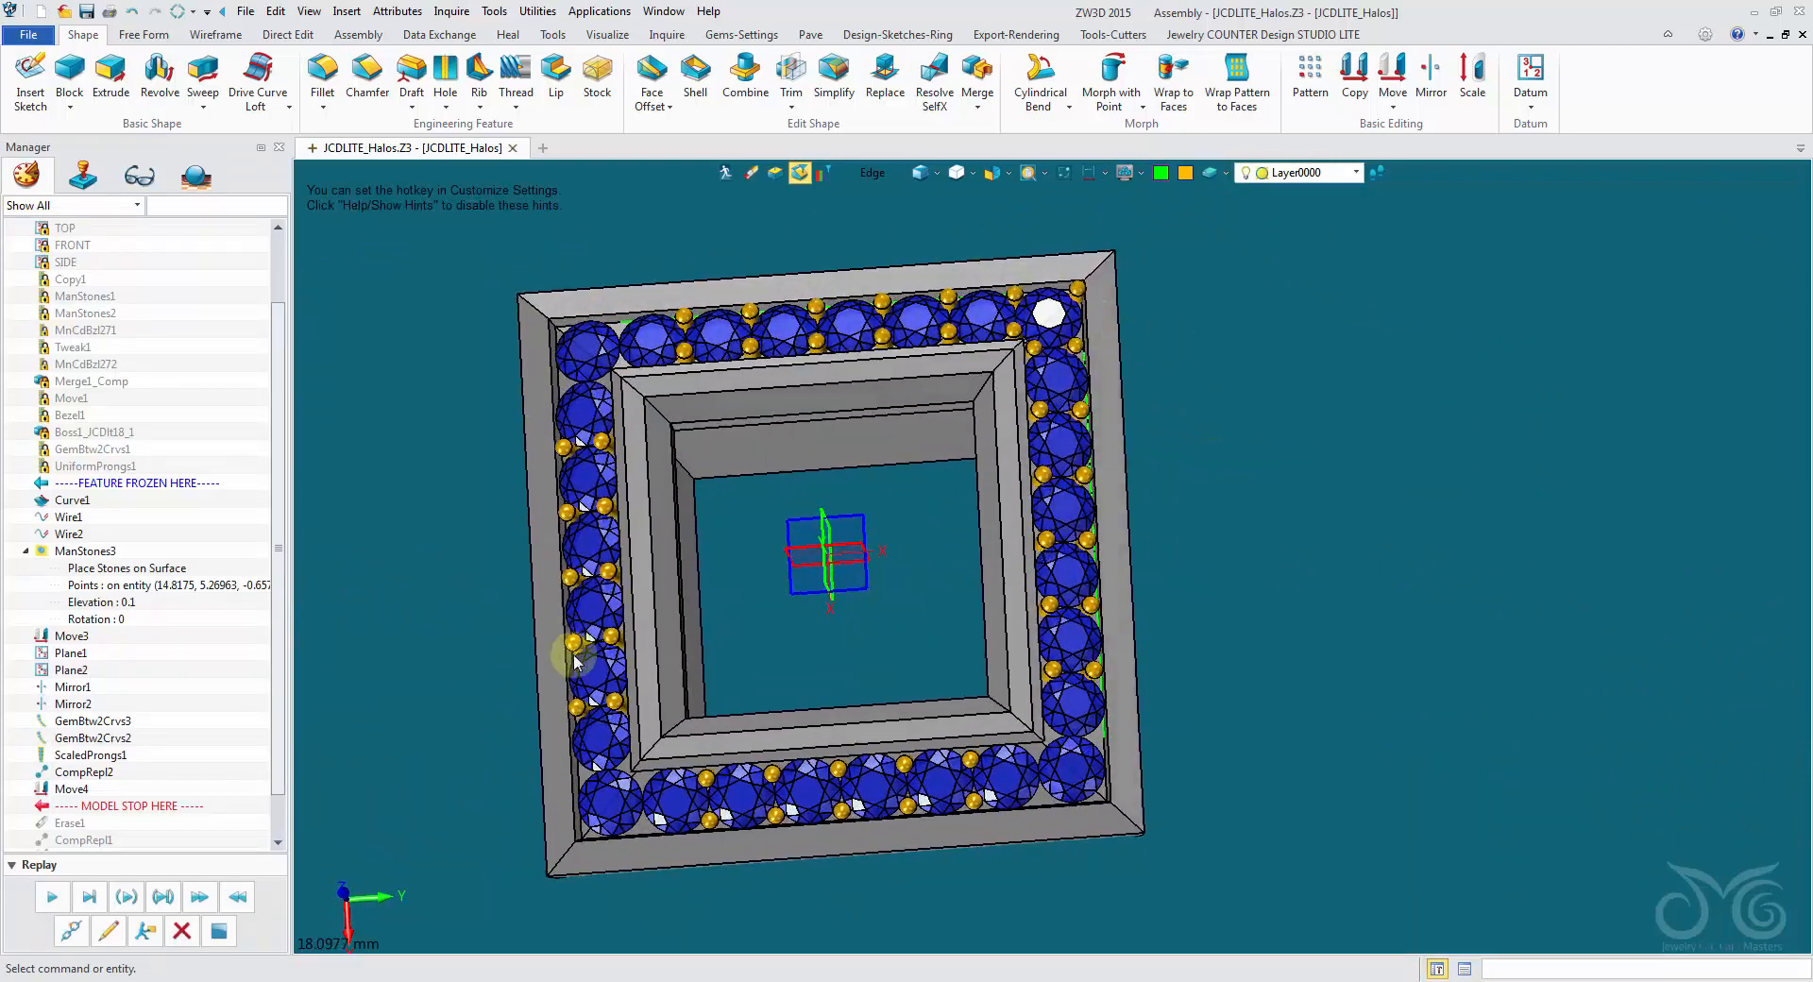
{"action": "right_click_drag", "start_coordinate": [1146, 836], "coordinate": [1191, 251]}
{"action": "scroll", "coordinate": [1249, 361], "scroll_direction": "up", "scroll_amount": 3}
{"action": "scroll", "coordinate": [1211, 334], "scroll_direction": "up", "scroll_amount": 2}
{"action": "scroll", "coordinate": [1235, 233], "scroll_direction": "down", "scroll_amount": 4}
{"action": "right_click_drag", "start_coordinate": [982, 401], "coordinate": [993, 628]}
{"action": "right_click_drag", "start_coordinate": [1209, 403], "coordinate": [1475, 420]}
{"action": "scroll", "coordinate": [1475, 416], "scroll_direction": "up", "scroll_amount": 1}
- Set up a circular pattern with the five prongs around the finished corner gem as its base, picked as components
{"action": "left_click", "coordinate": [1311, 80]}
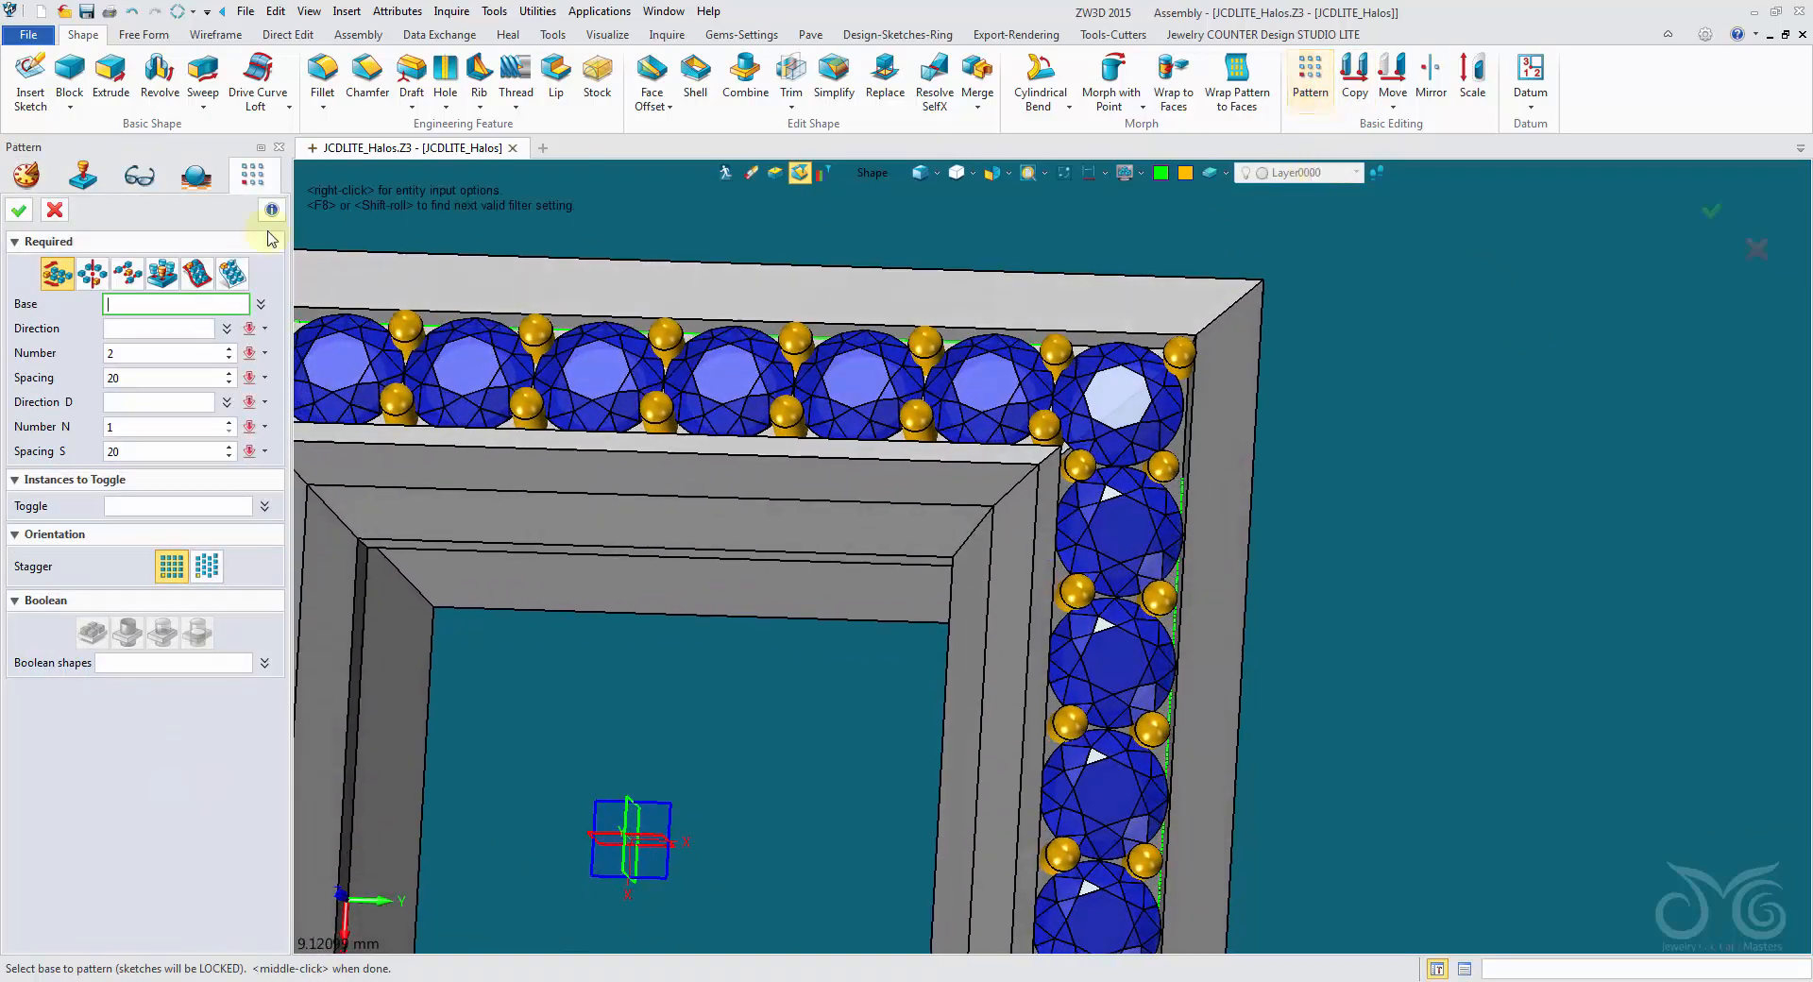
{"action": "left_click", "coordinate": [93, 274]}
{"action": "right_click_drag", "start_coordinate": [435, 373], "coordinate": [491, 435]}
{"action": "left_click", "coordinate": [620, 482]}
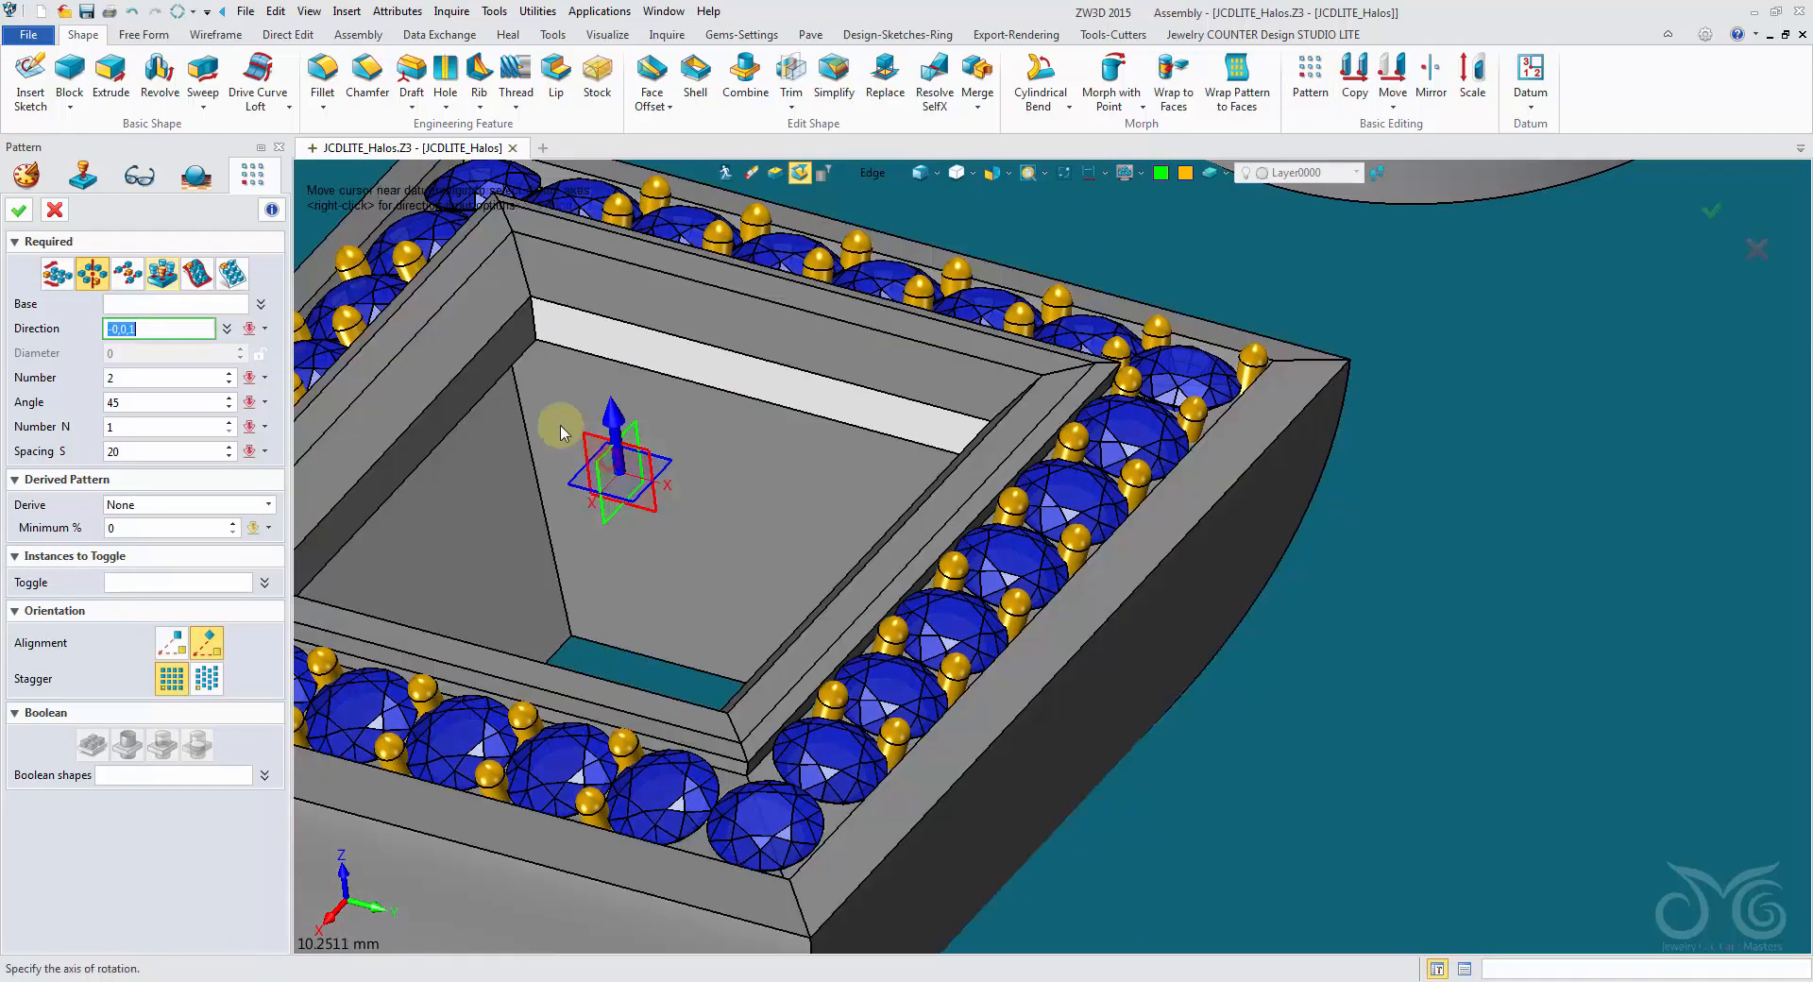
{"action": "left_click", "coordinate": [110, 304]}
{"action": "right_click_drag", "start_coordinate": [425, 286], "coordinate": [859, 176]}
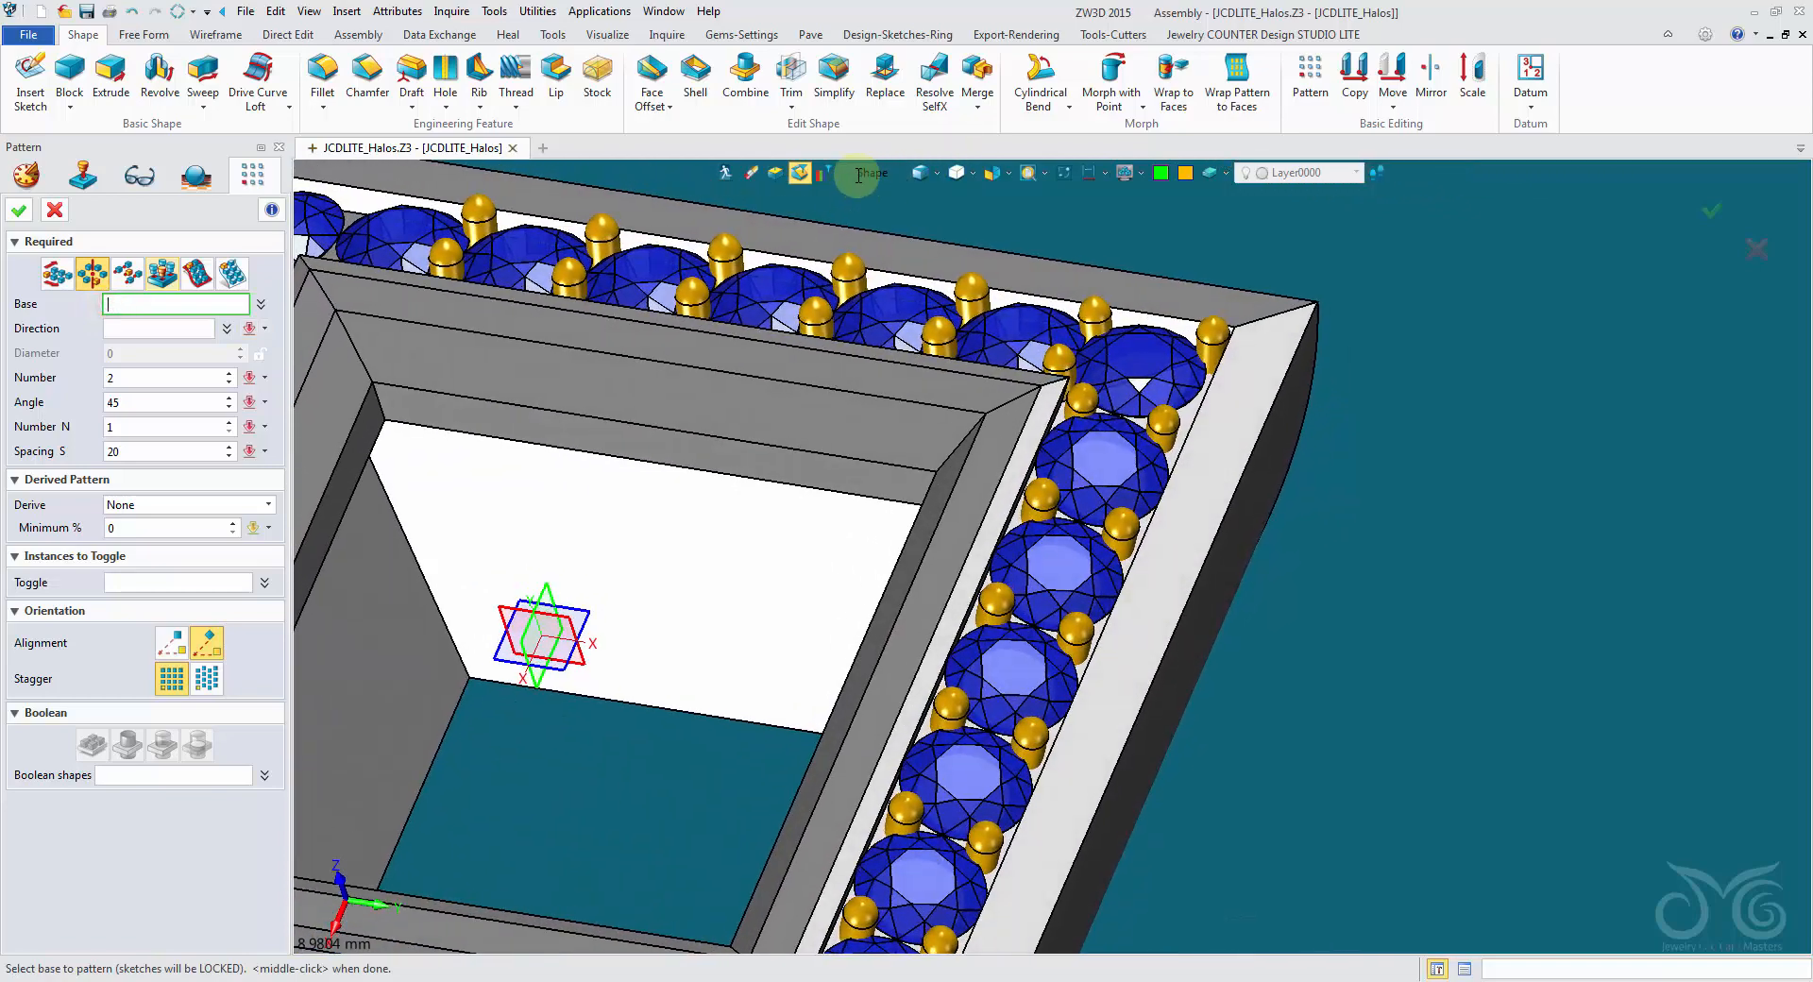
{"action": "left_click", "coordinate": [861, 173]}
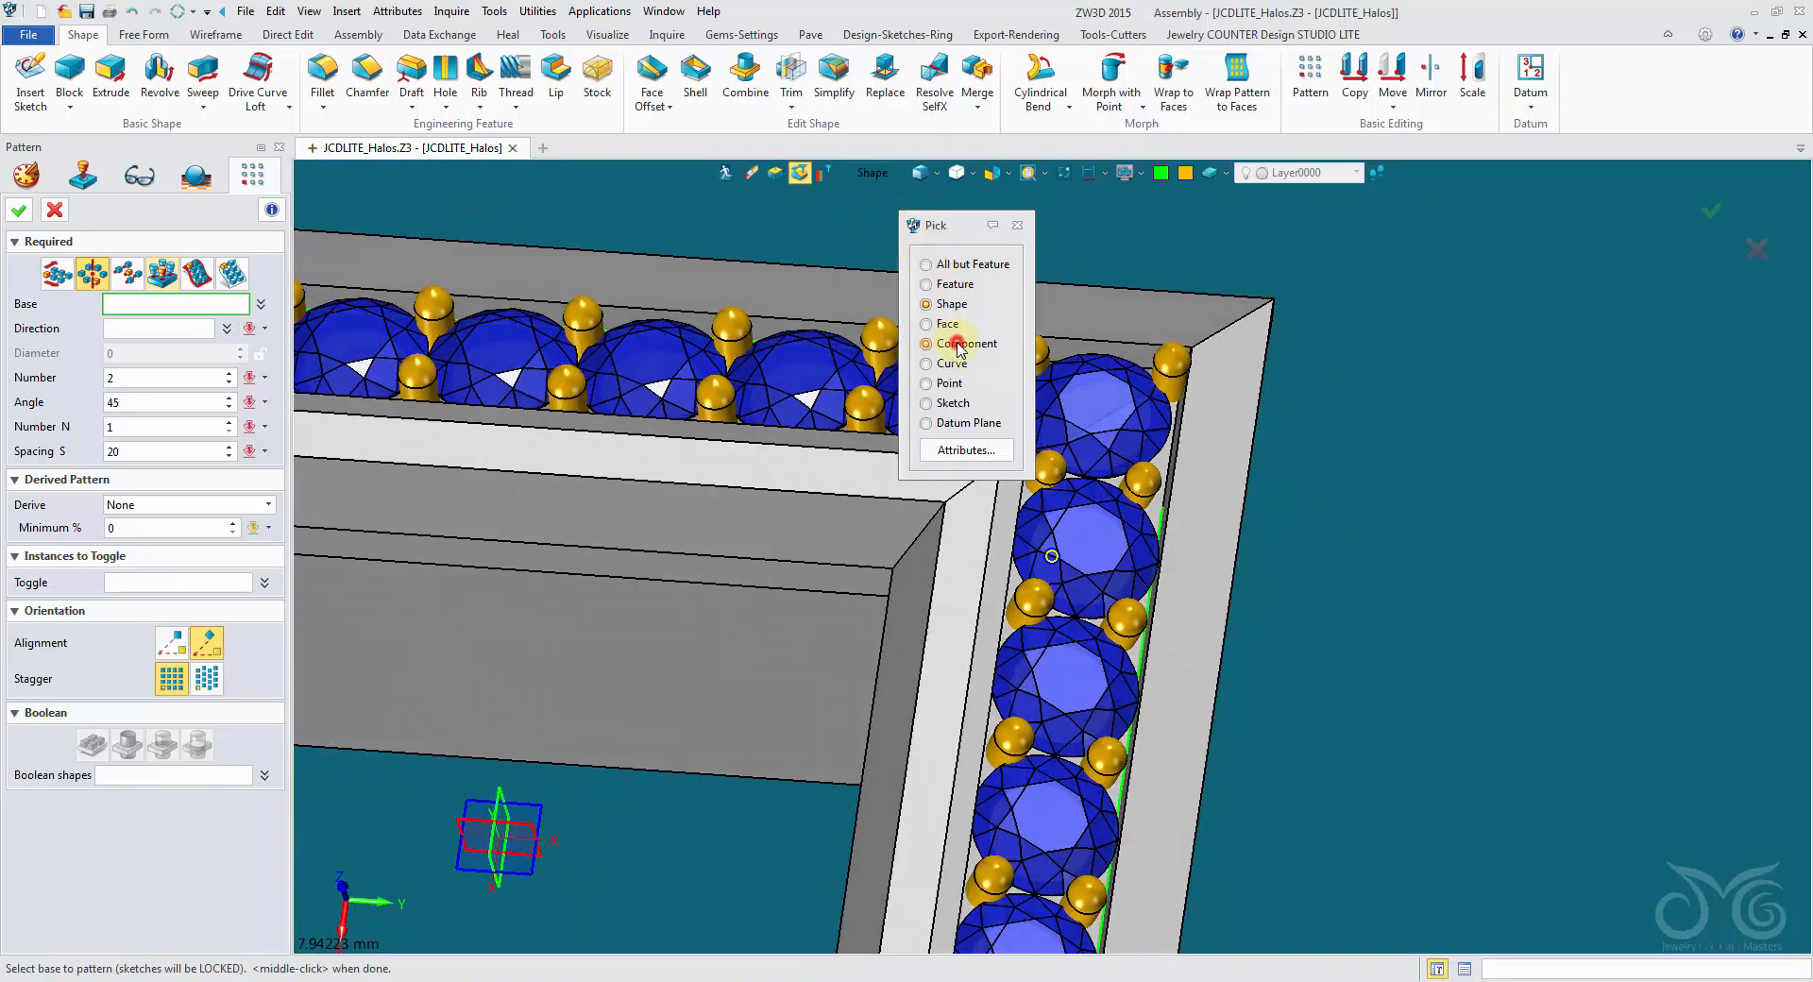
{"action": "left_click", "coordinate": [957, 346]}
{"action": "right_click_drag", "start_coordinate": [960, 348], "coordinate": [996, 366]}
{"action": "left_click", "coordinate": [998, 362]}
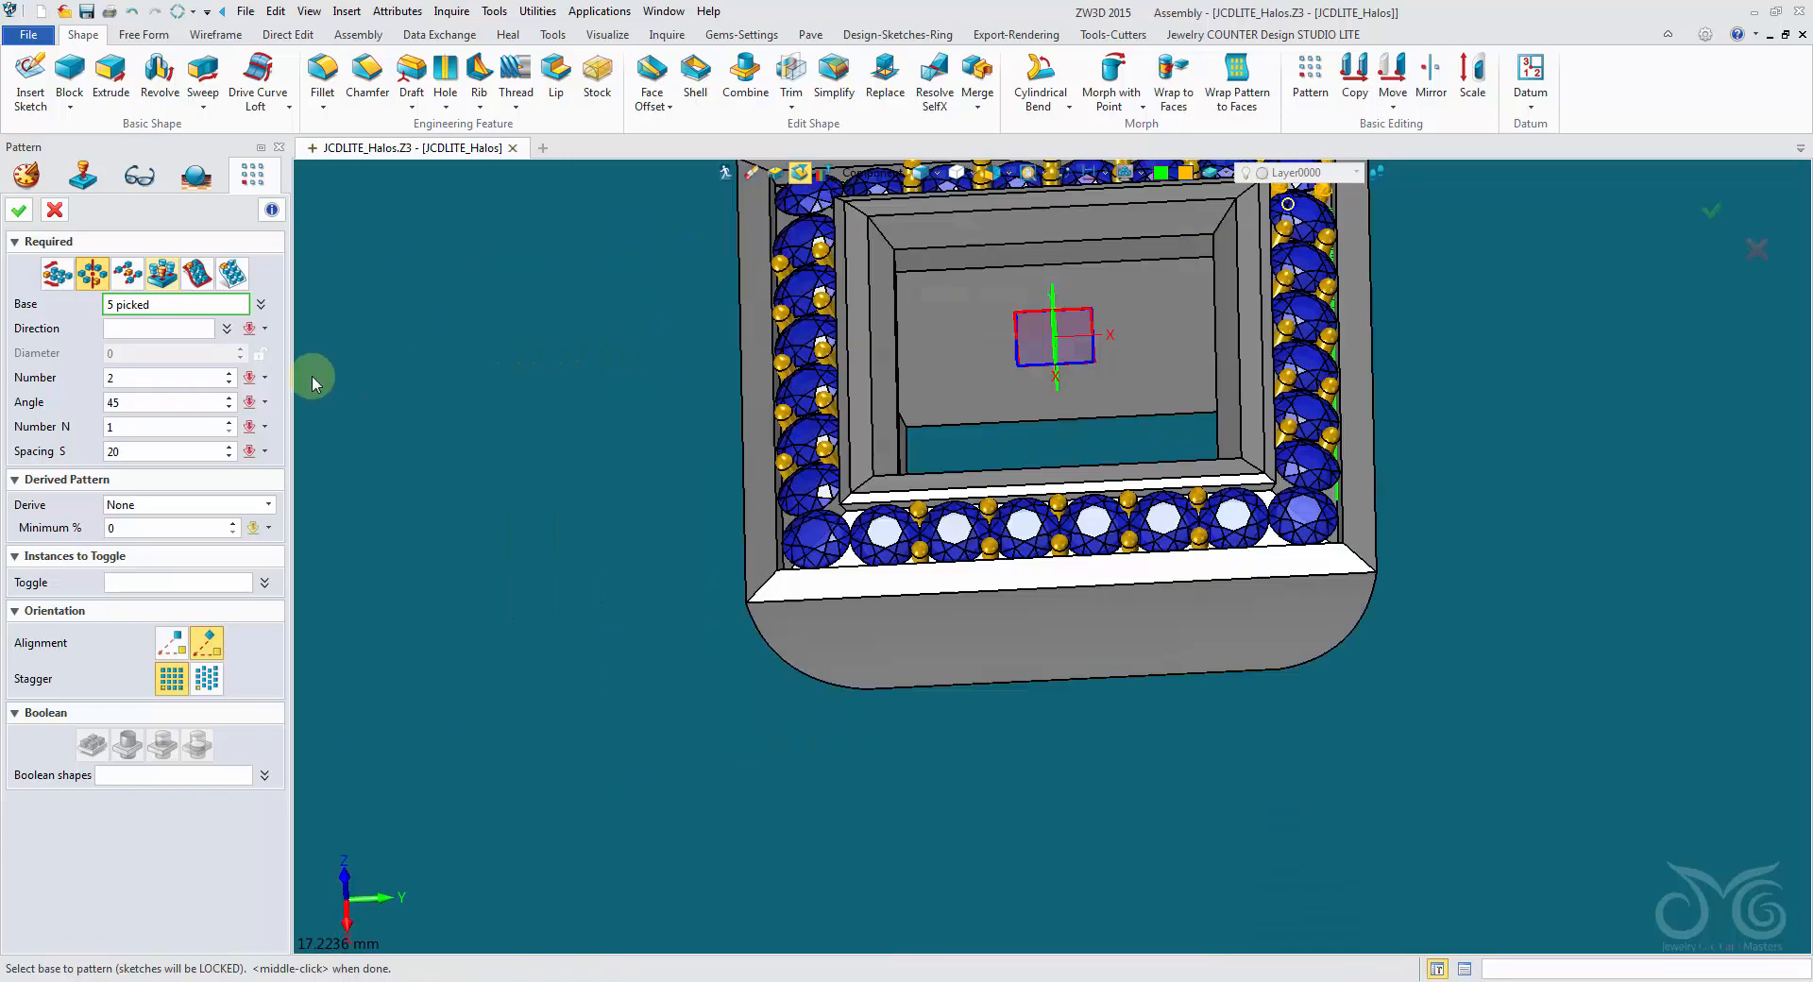
- Pattern the five corner prongs around the halo's vertical centre axis with 4 instances, deriving the spacing
{"action": "left_click", "coordinate": [183, 376]}
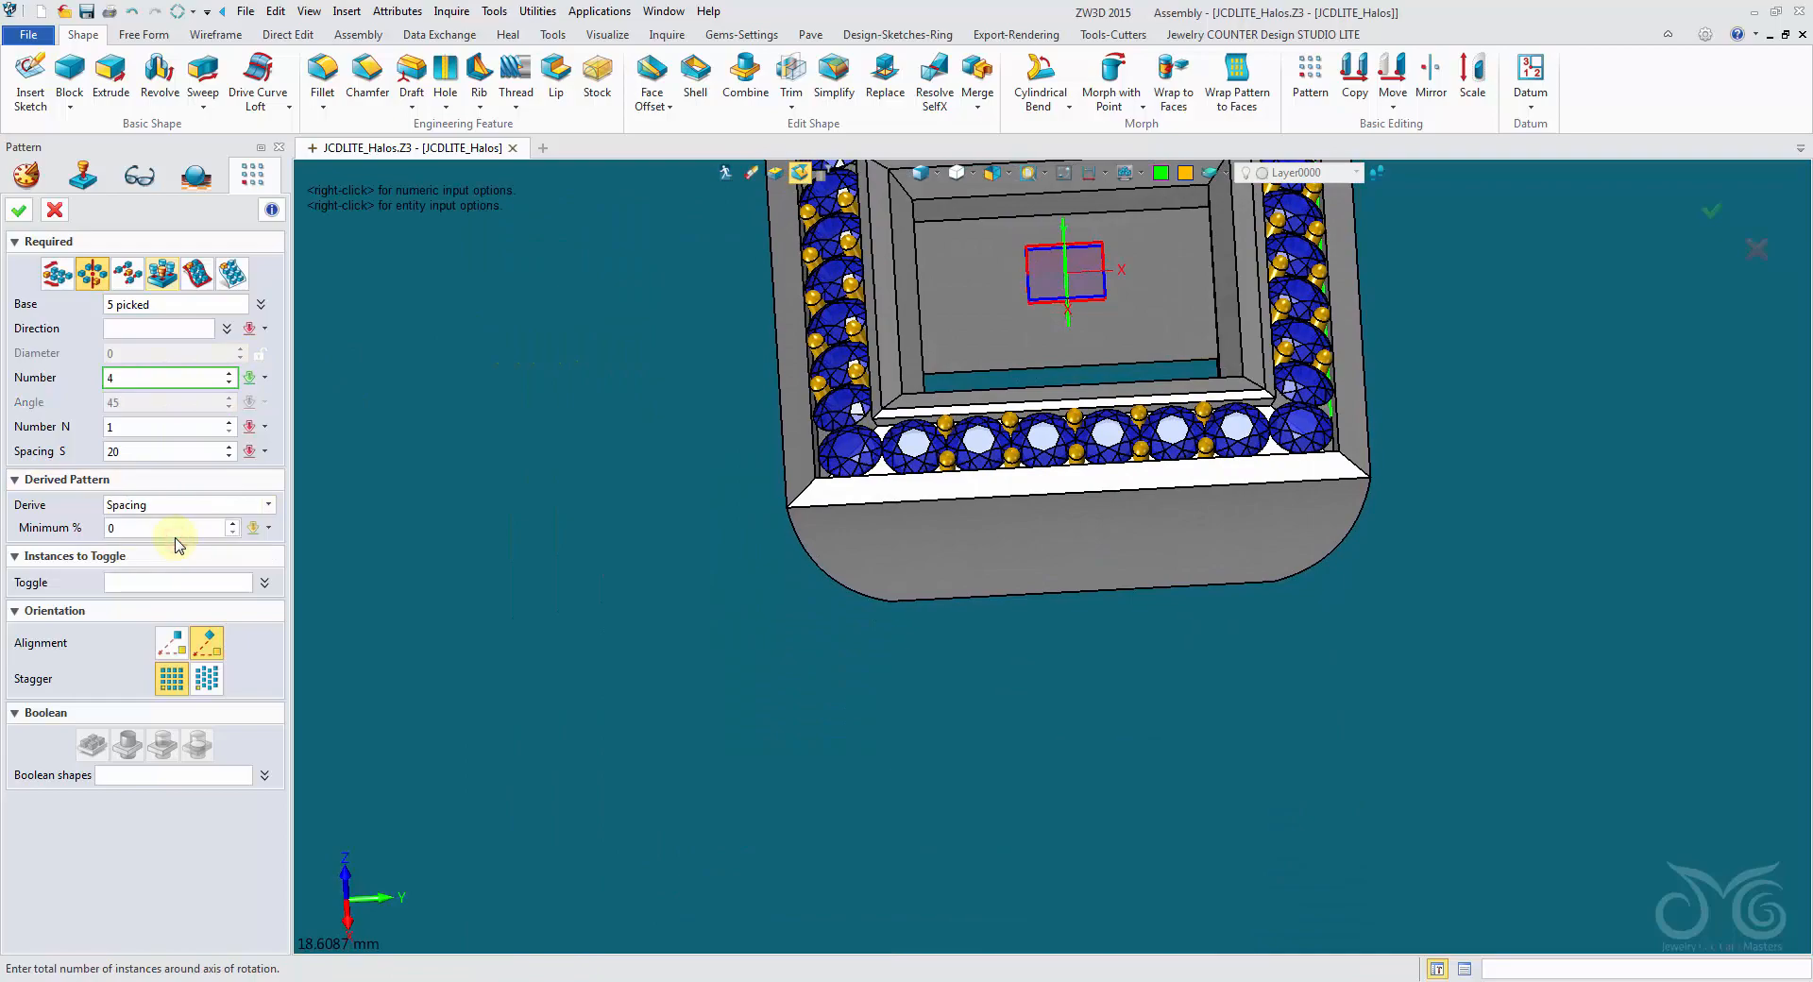
{"action": "left_click", "coordinate": [179, 328]}
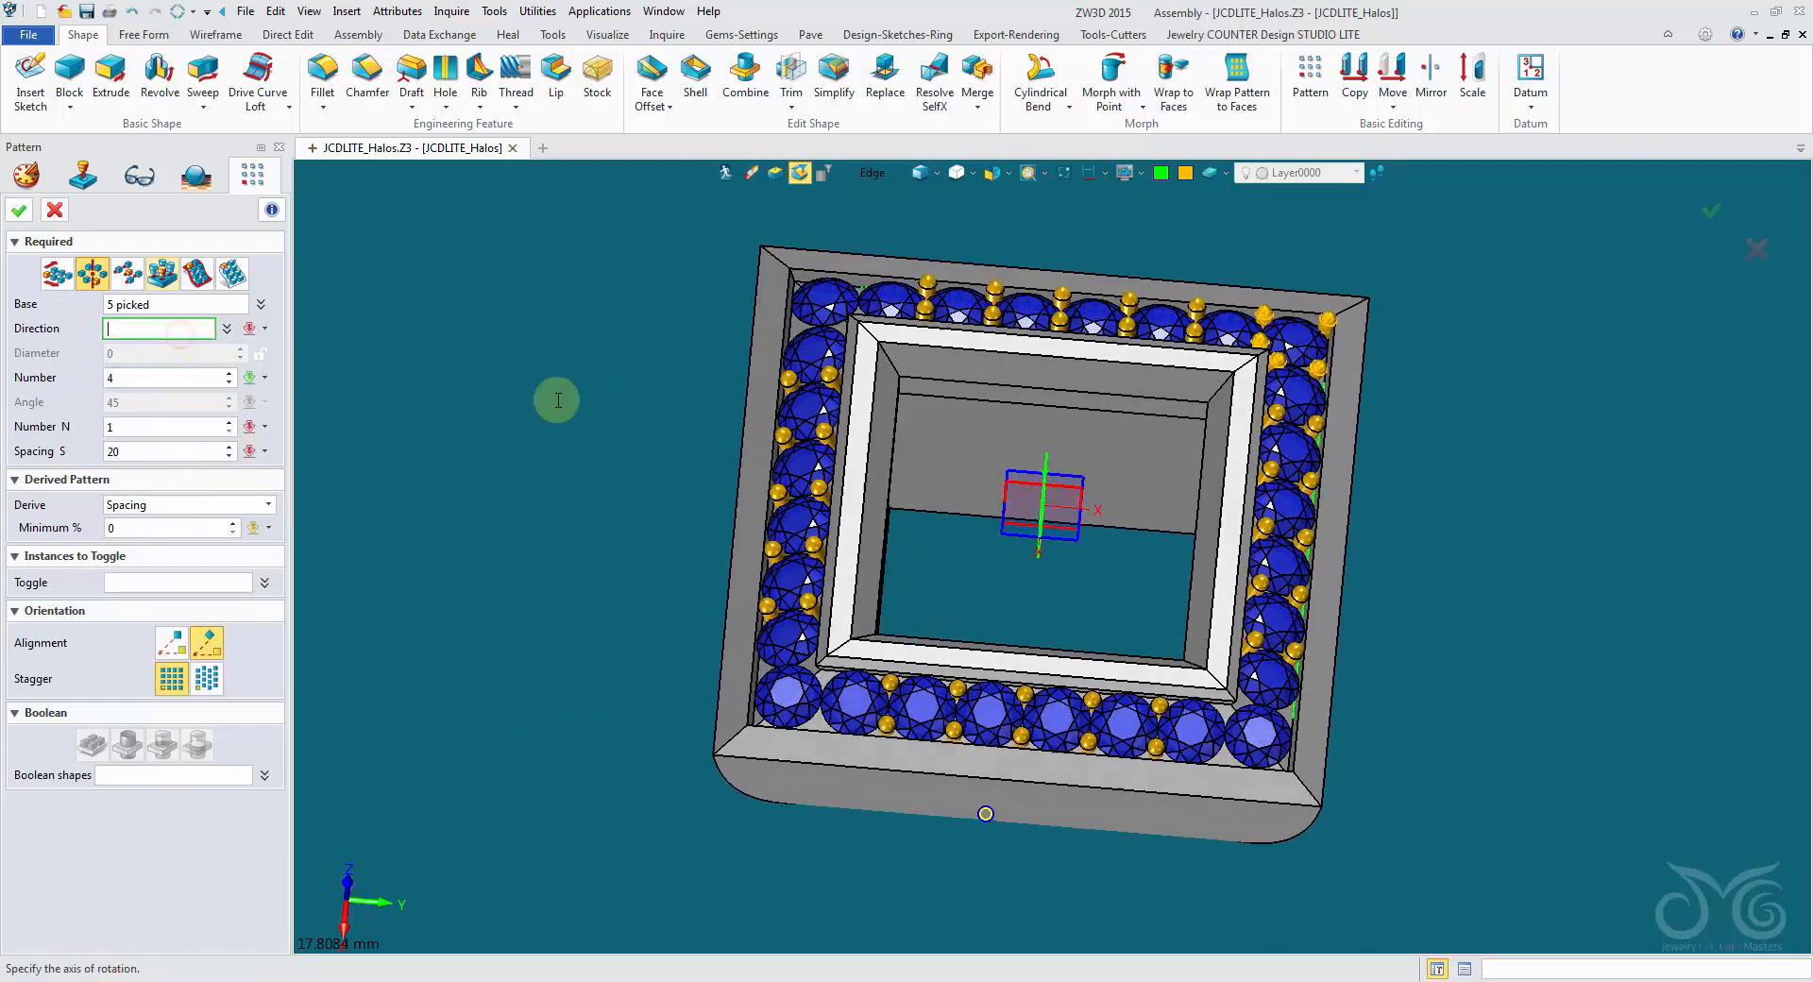
{"action": "right_click_drag", "start_coordinate": [558, 401], "coordinate": [560, 376]}
{"action": "left_click", "coordinate": [1061, 515]}
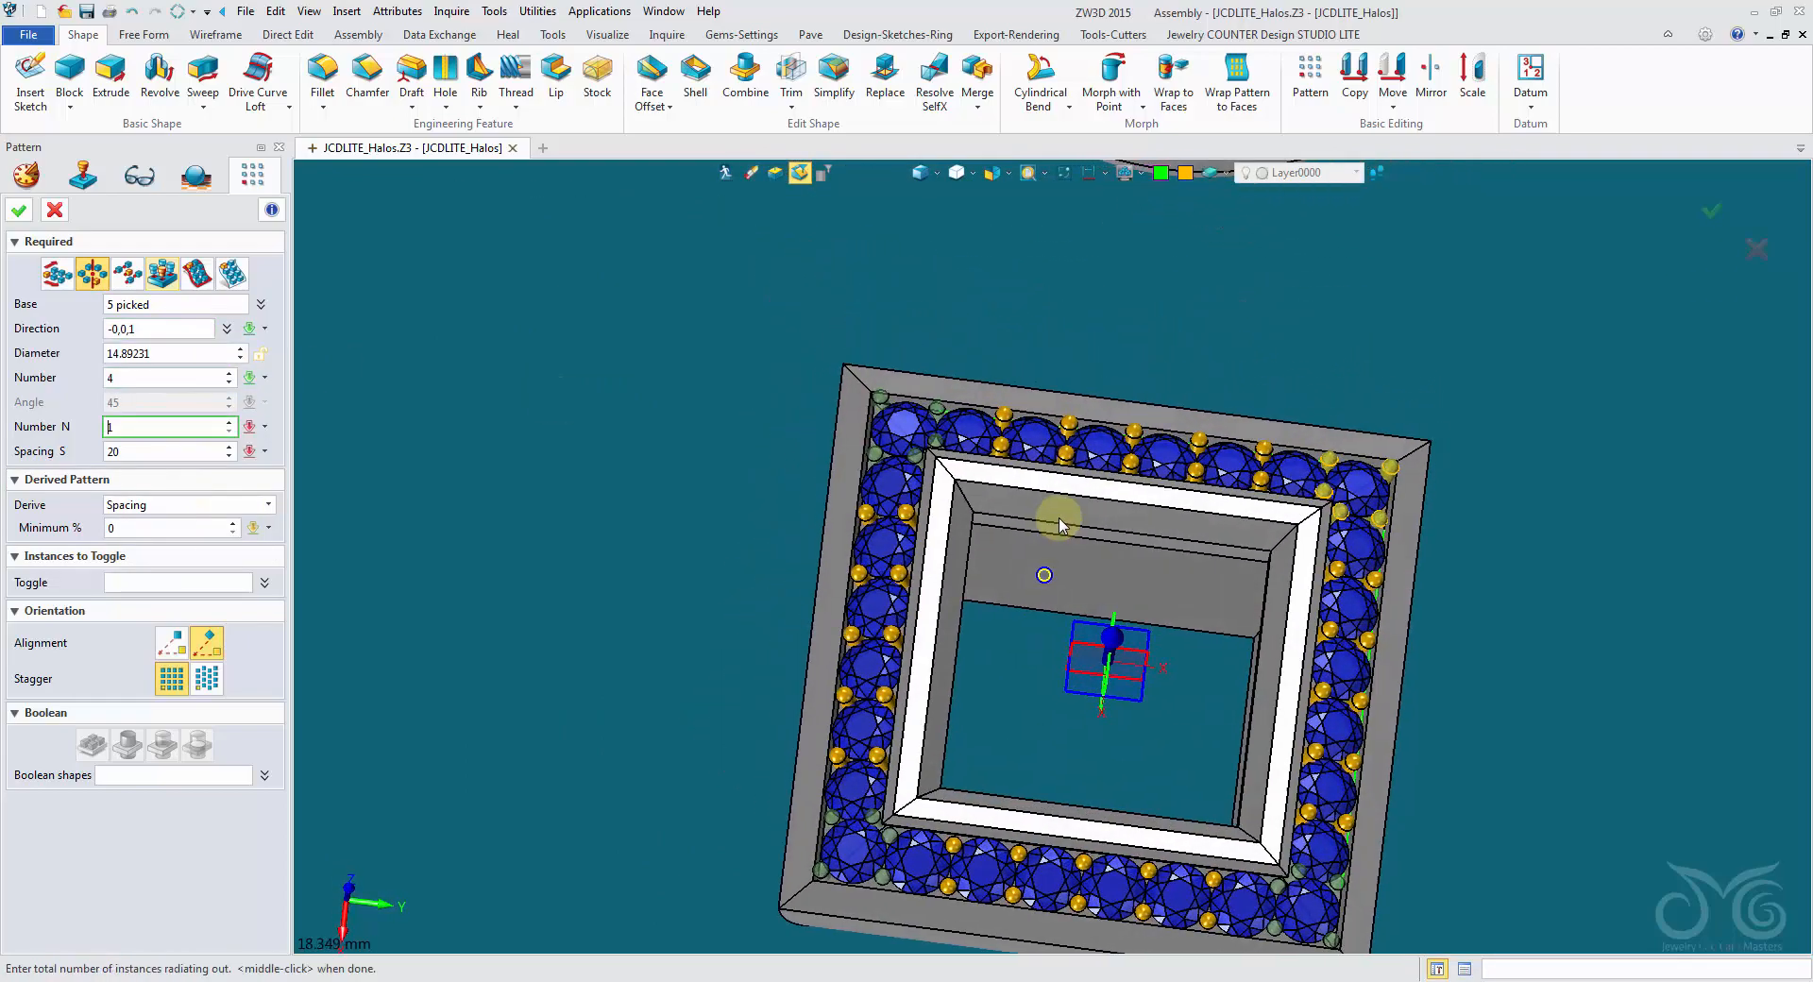
{"action": "right_click_drag", "start_coordinate": [970, 352], "coordinate": [1040, 472]}
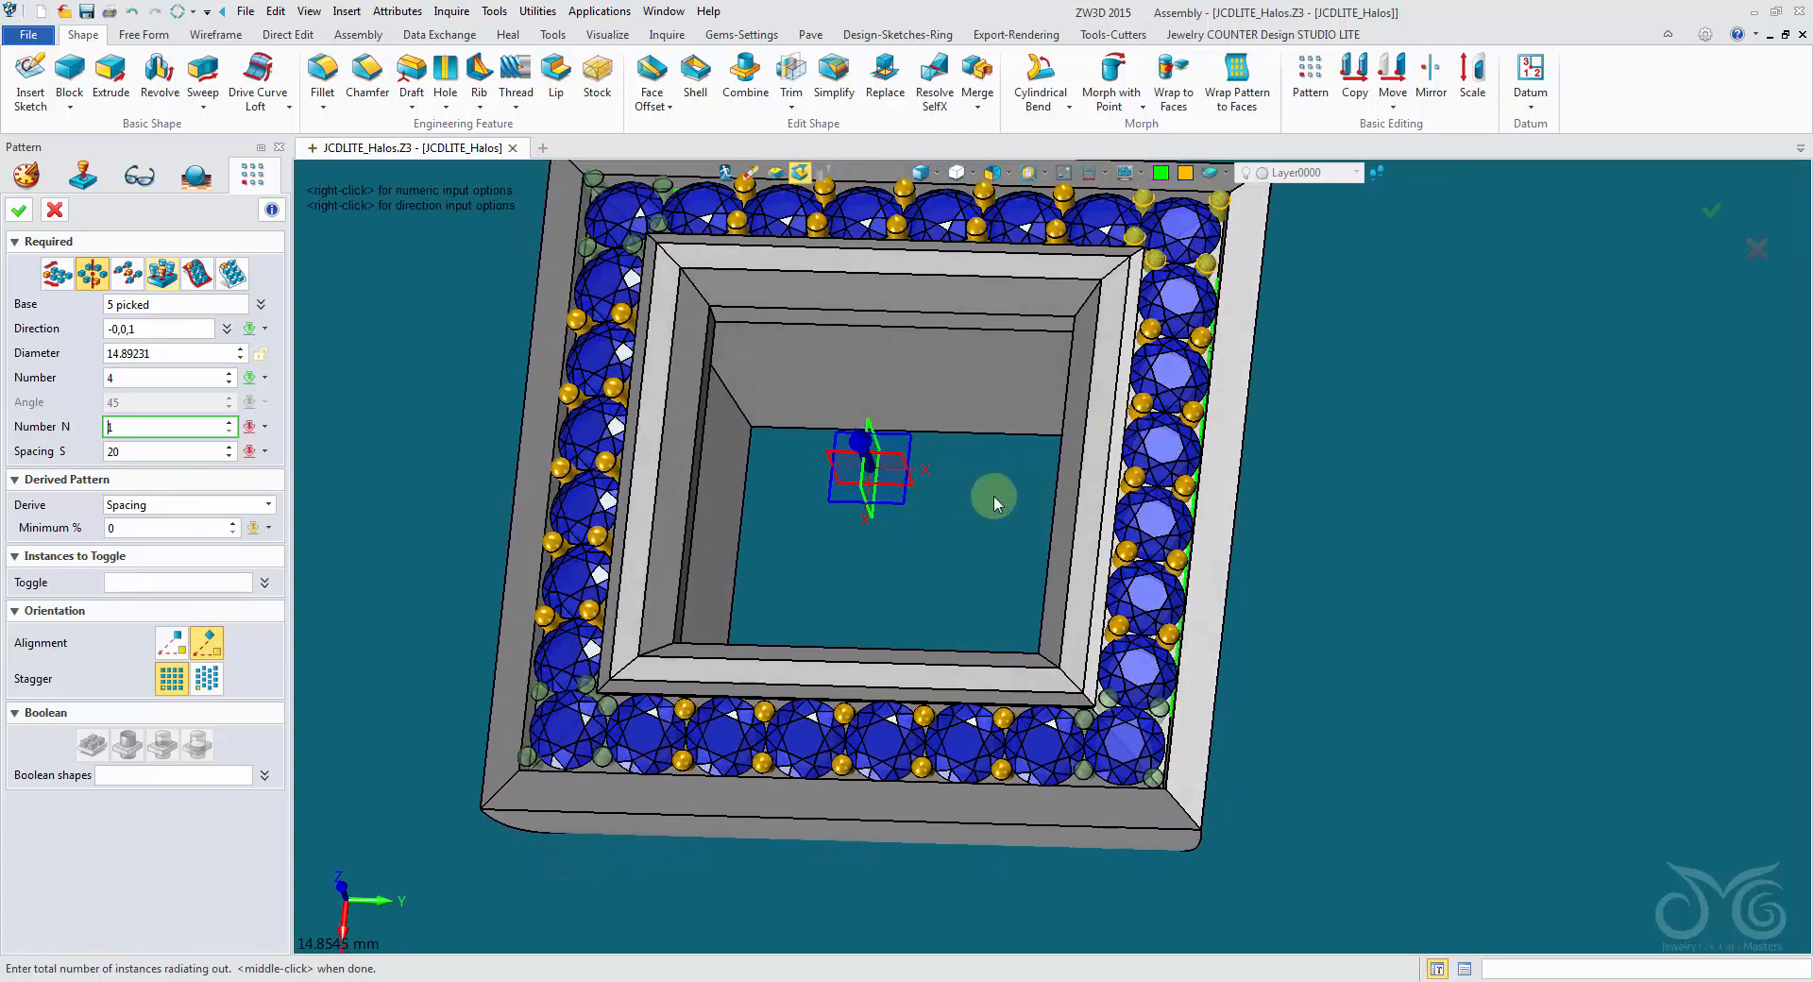
{"action": "right_click_drag", "start_coordinate": [757, 455], "coordinate": [847, 697]}
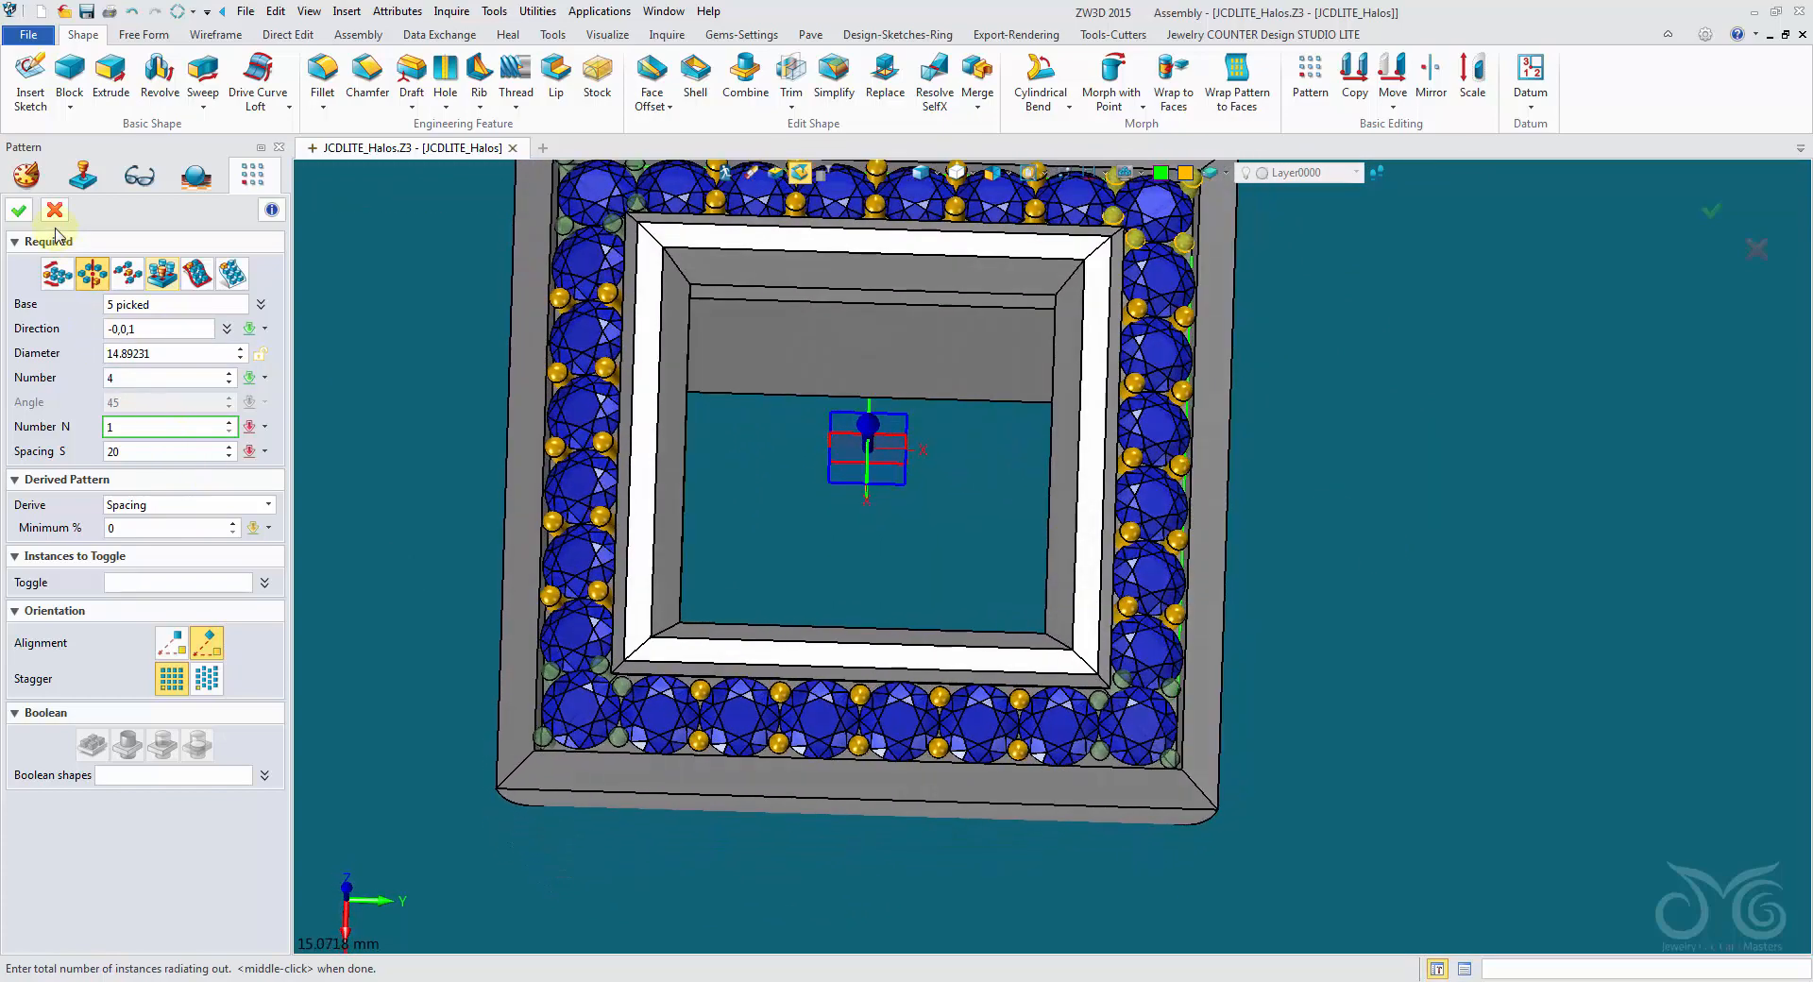
{"action": "left_click", "coordinate": [28, 214]}
- Unblank all hidden entities and view both complete halos with their center gems
{"action": "right_click_drag", "start_coordinate": [489, 422], "coordinate": [526, 352]}
{"action": "scroll", "coordinate": [472, 429], "scroll_direction": "down", "scroll_amount": 2}
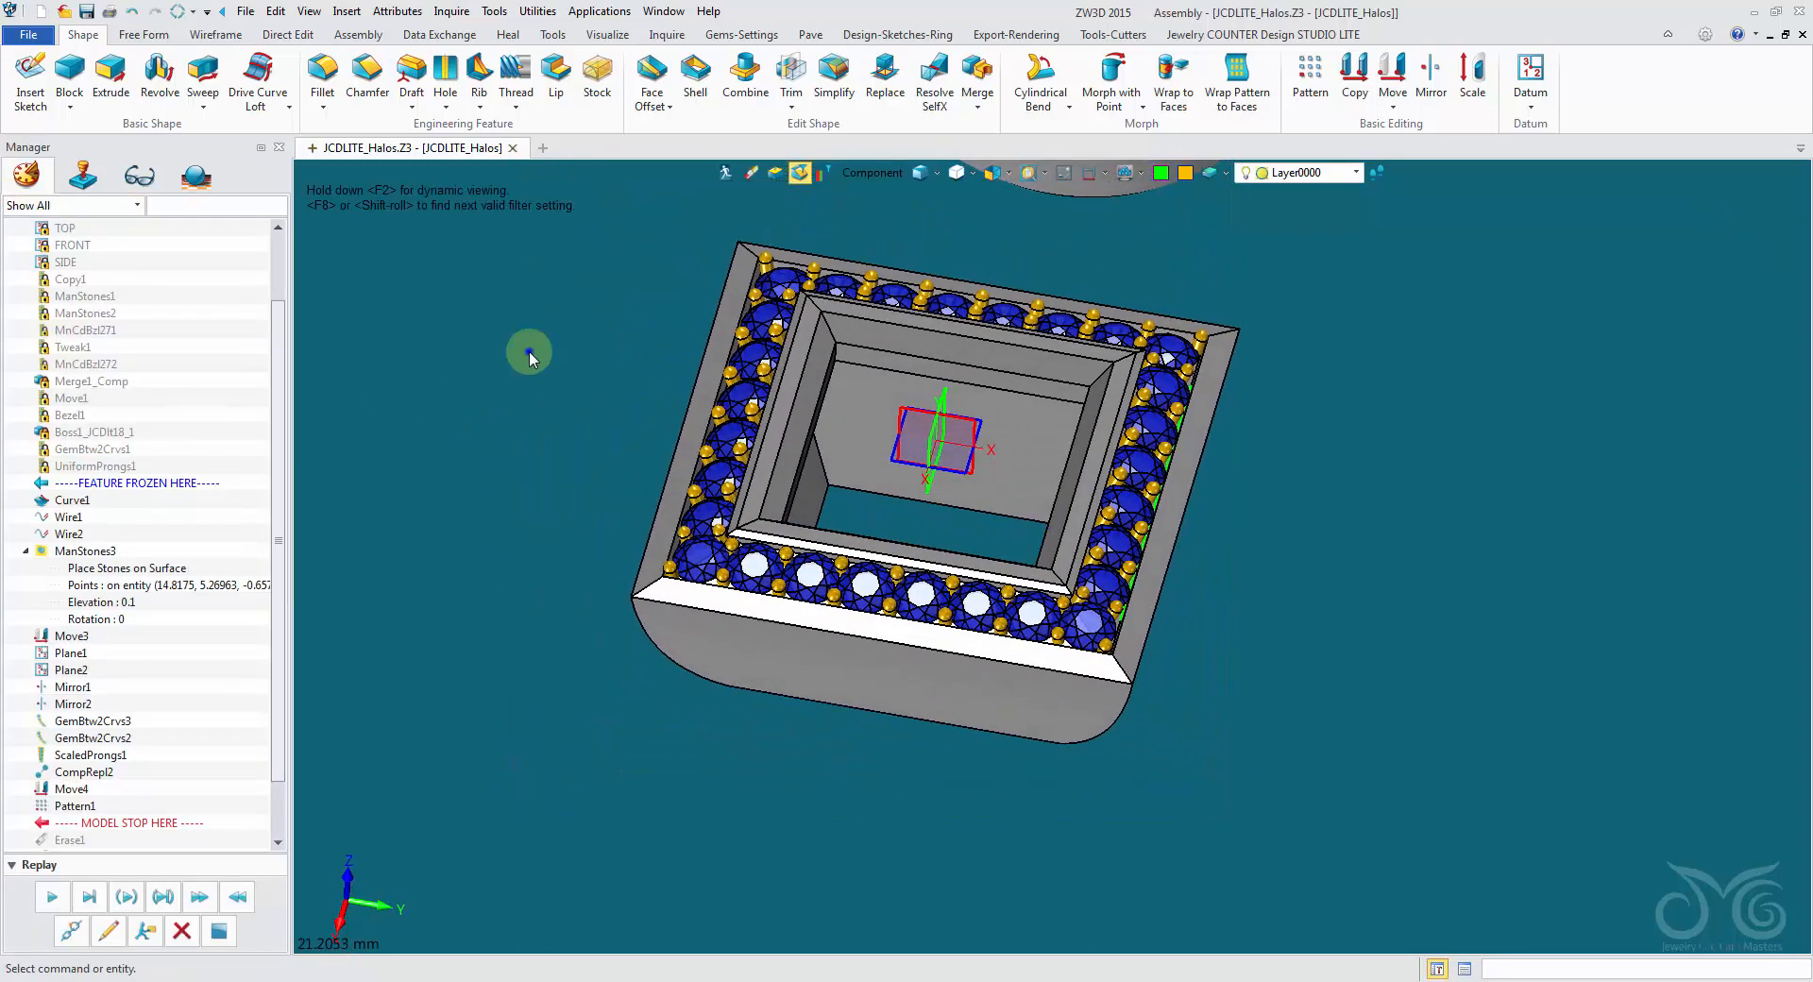
{"action": "right_click", "coordinate": [531, 327]}
{"action": "mouse_move", "coordinate": [620, 413]}
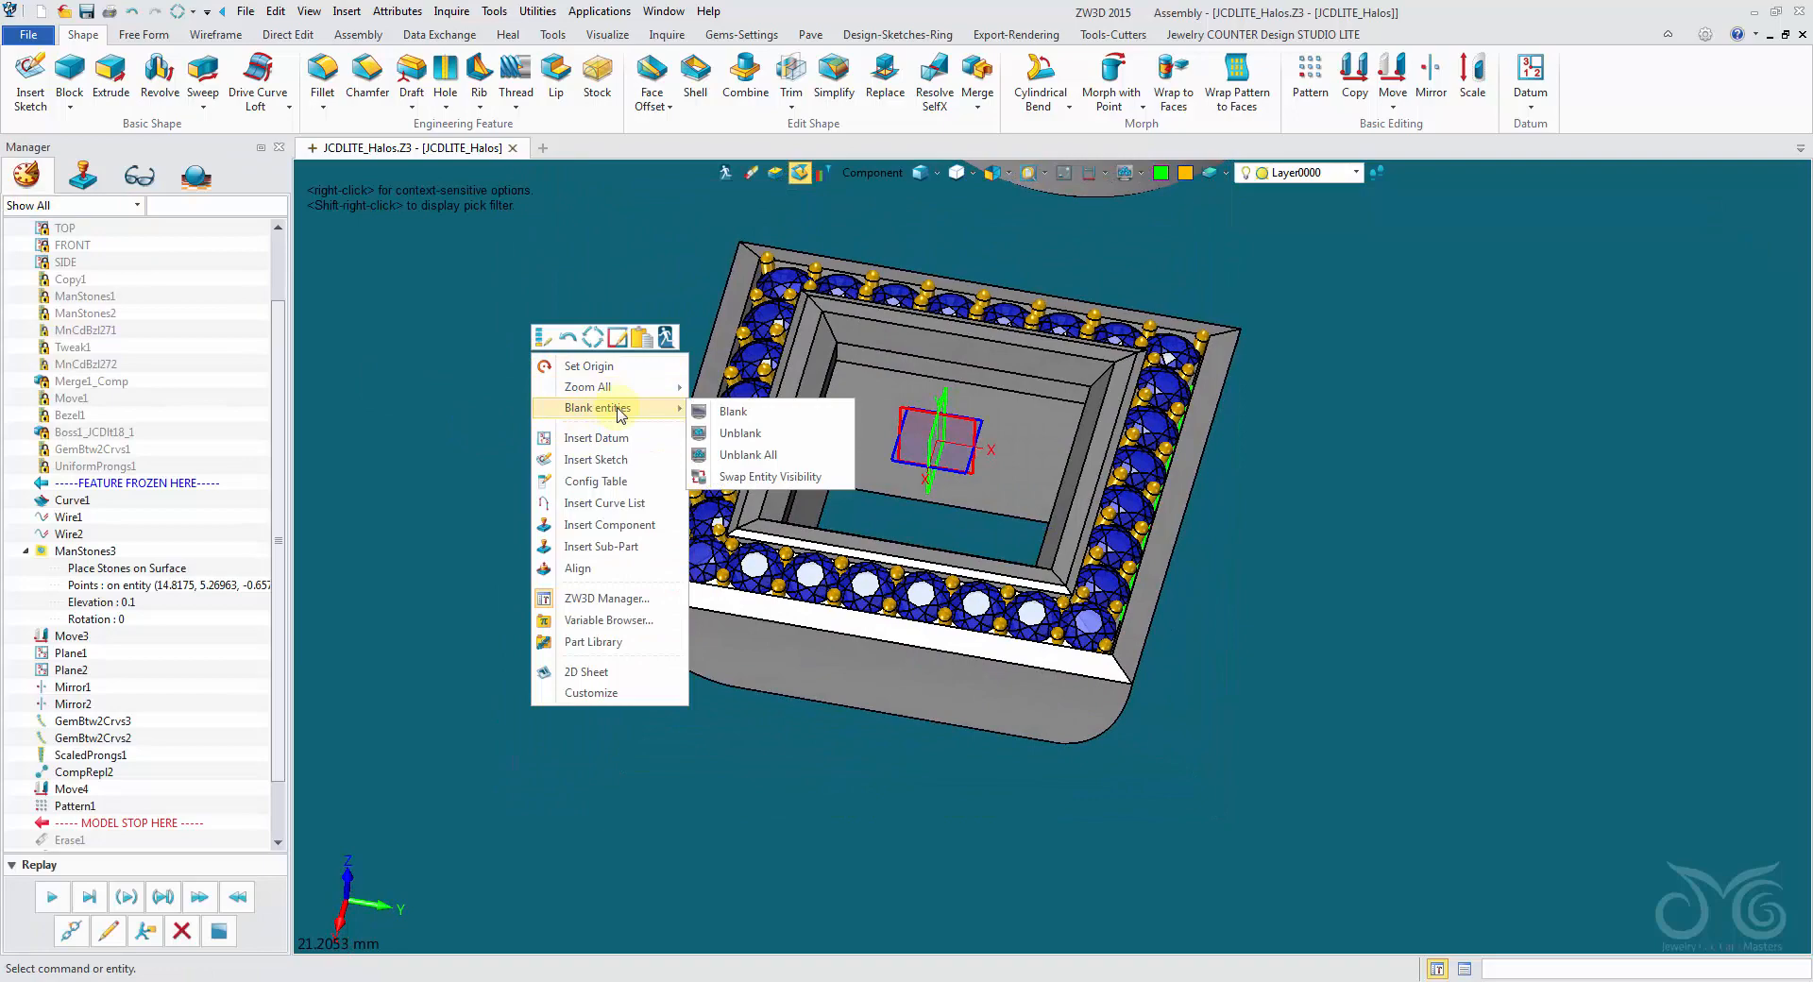
{"action": "left_click", "coordinate": [746, 454]}
{"action": "right_click_drag", "start_coordinate": [613, 435], "coordinate": [445, 396]}
{"action": "left_click", "coordinate": [844, 510]}
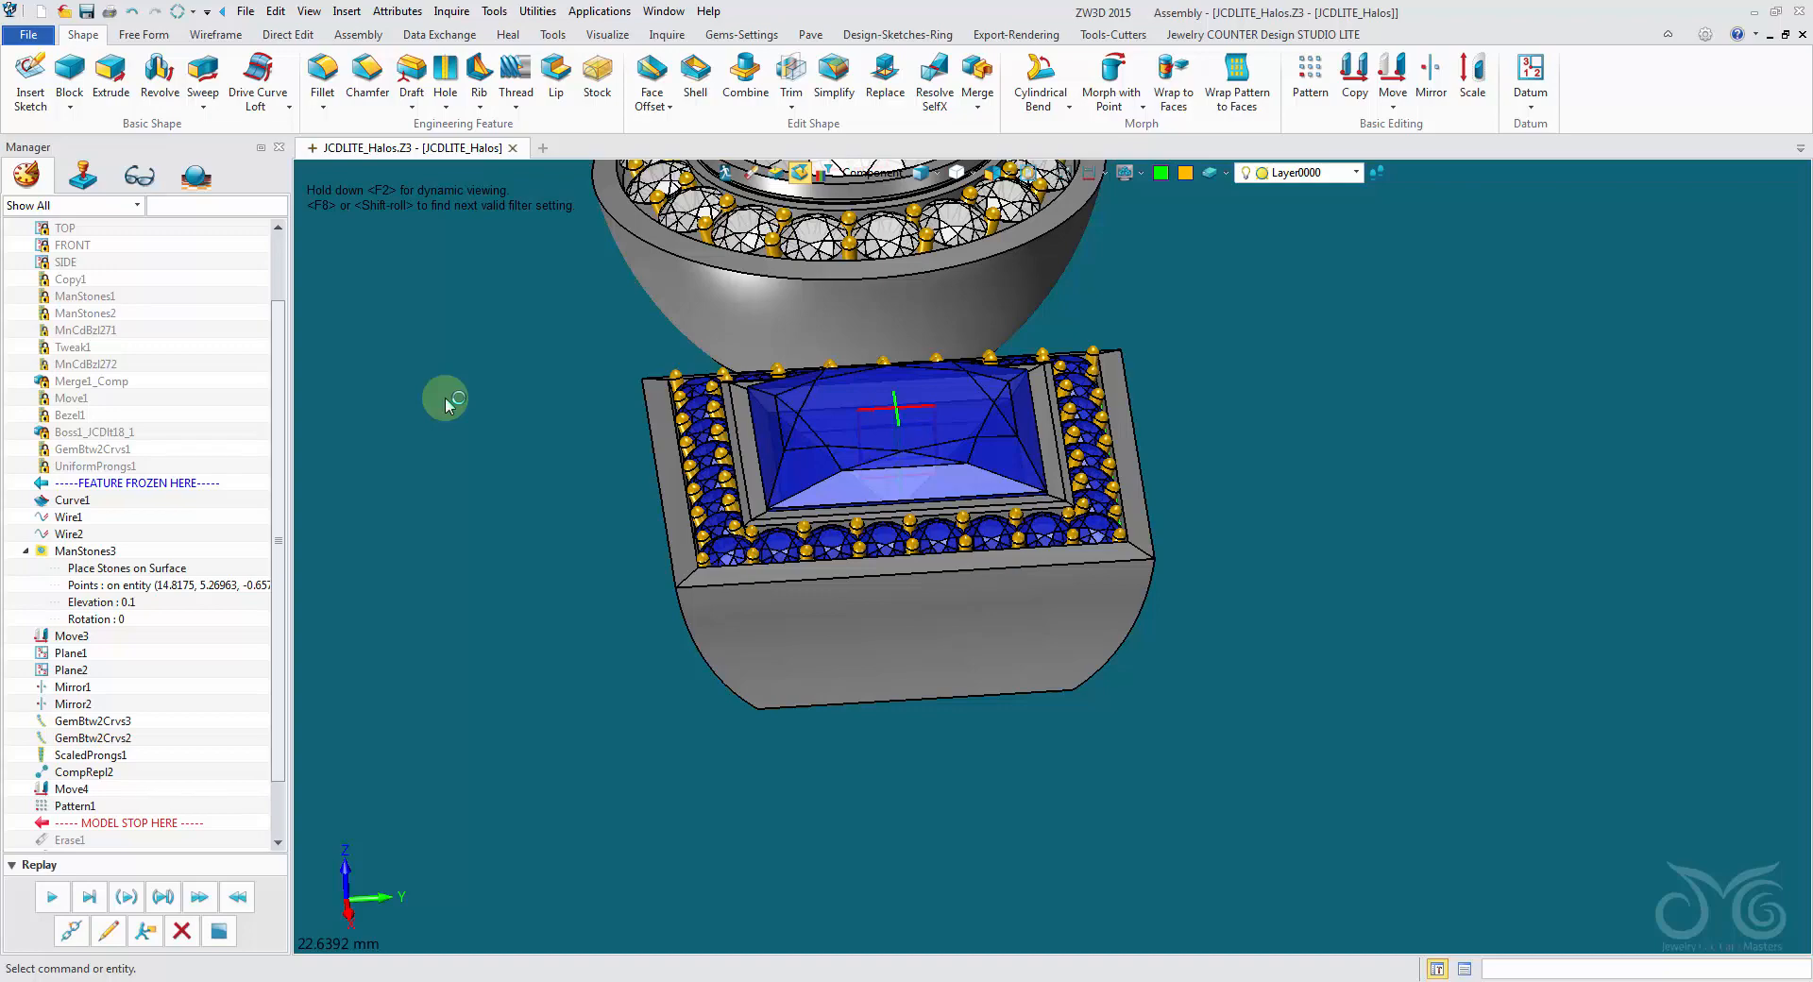
{"action": "scroll", "coordinate": [1396, 502], "scroll_direction": "down", "scroll_amount": 3}
{"action": "right_click_drag", "start_coordinate": [1396, 502], "coordinate": [817, 42]}
- Start the Halo Template command, browse its halo shapes, including triangle, heart, emerald and cushion, and close the template window
{"action": "left_click", "coordinate": [740, 38]}
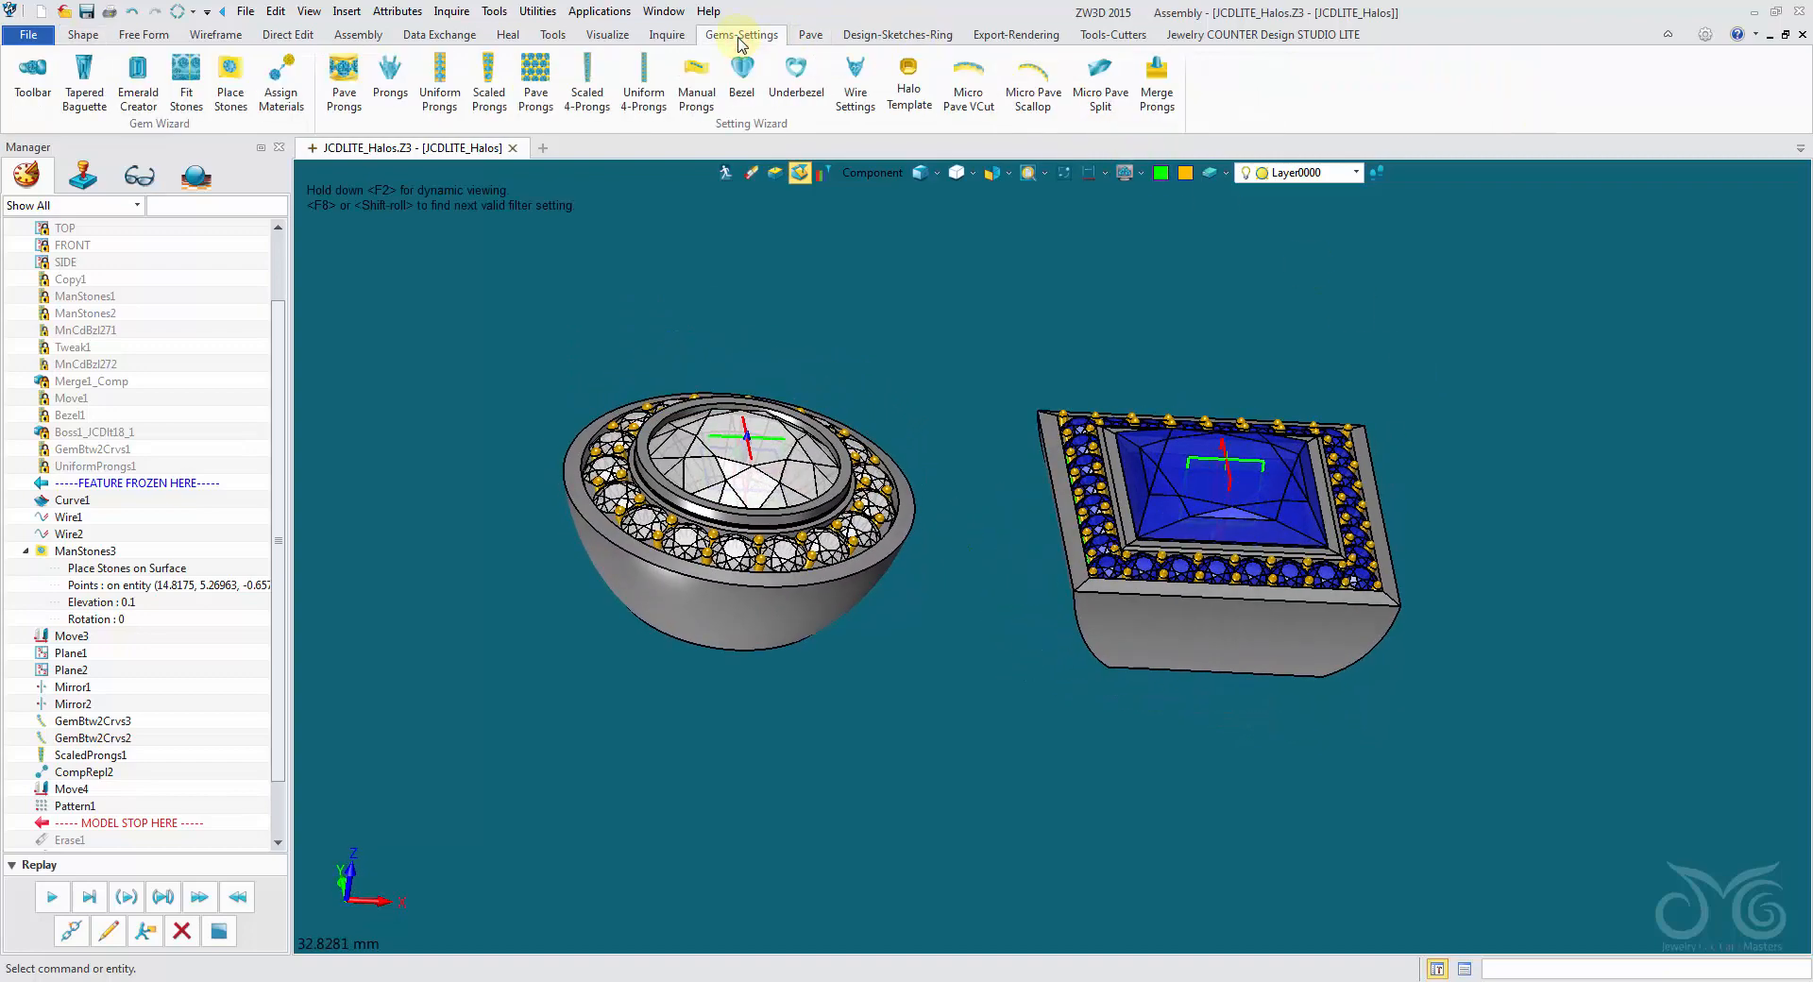
{"action": "left_click", "coordinate": [901, 95]}
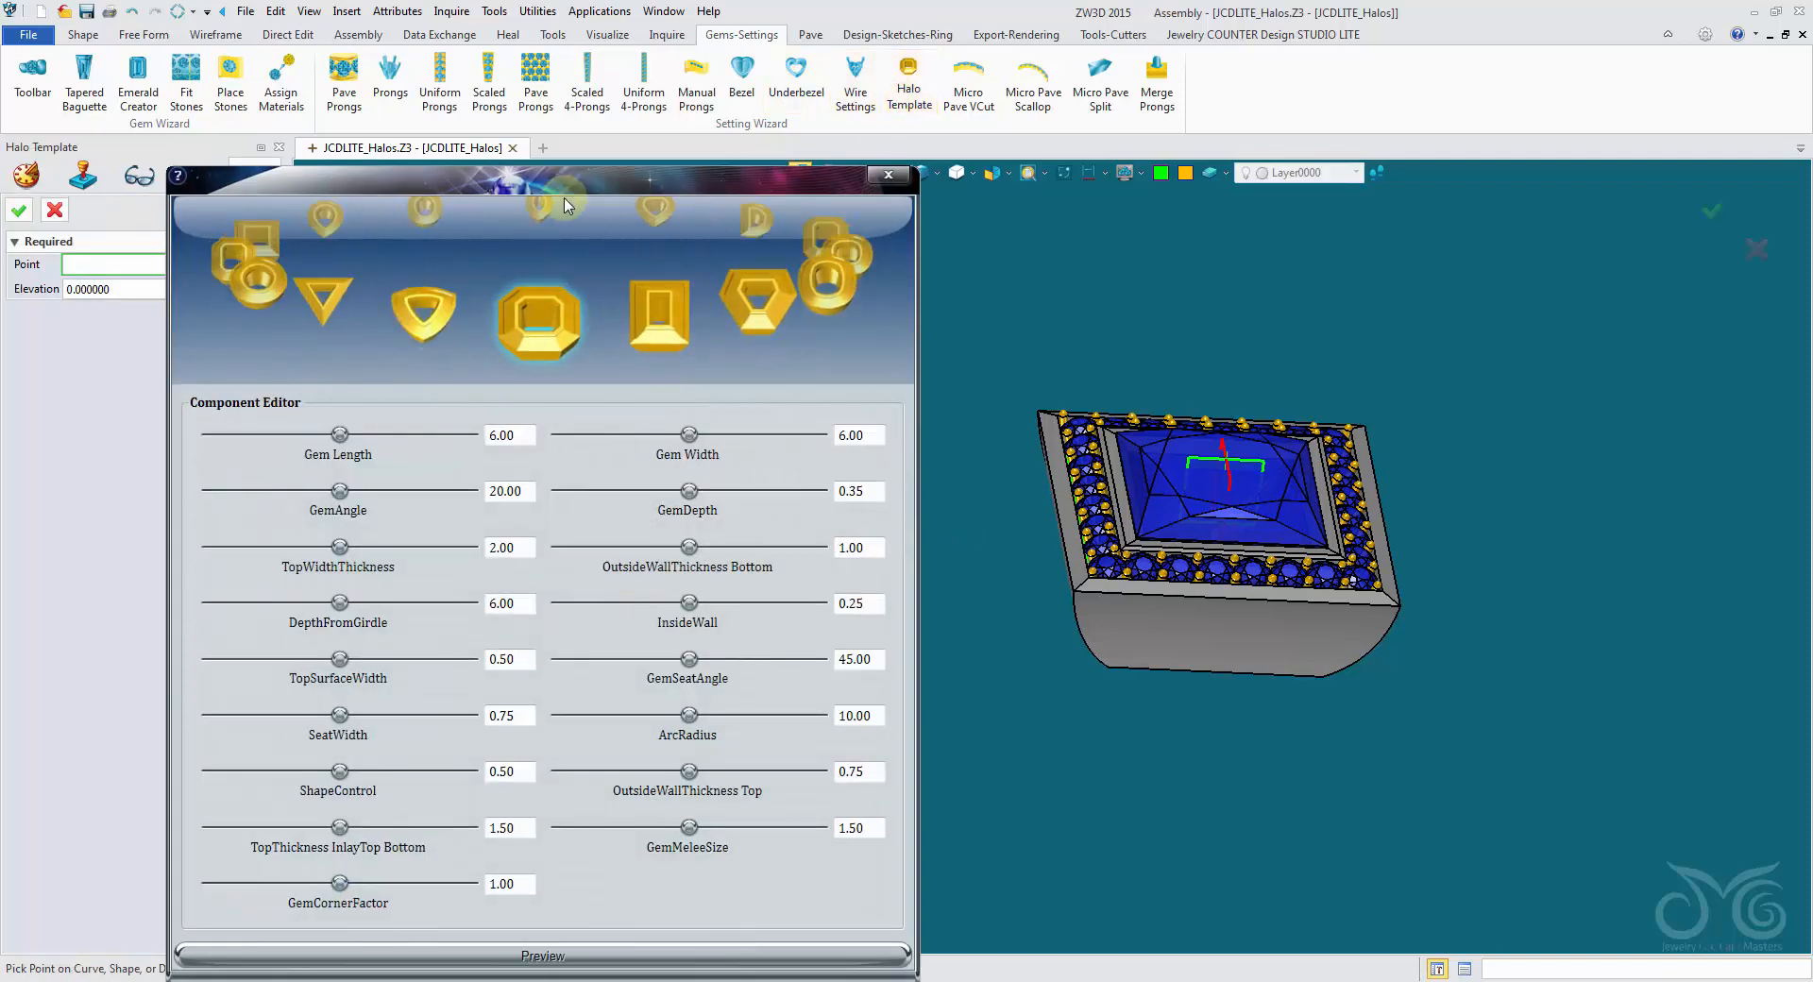
{"action": "left_click", "coordinate": [452, 305]}
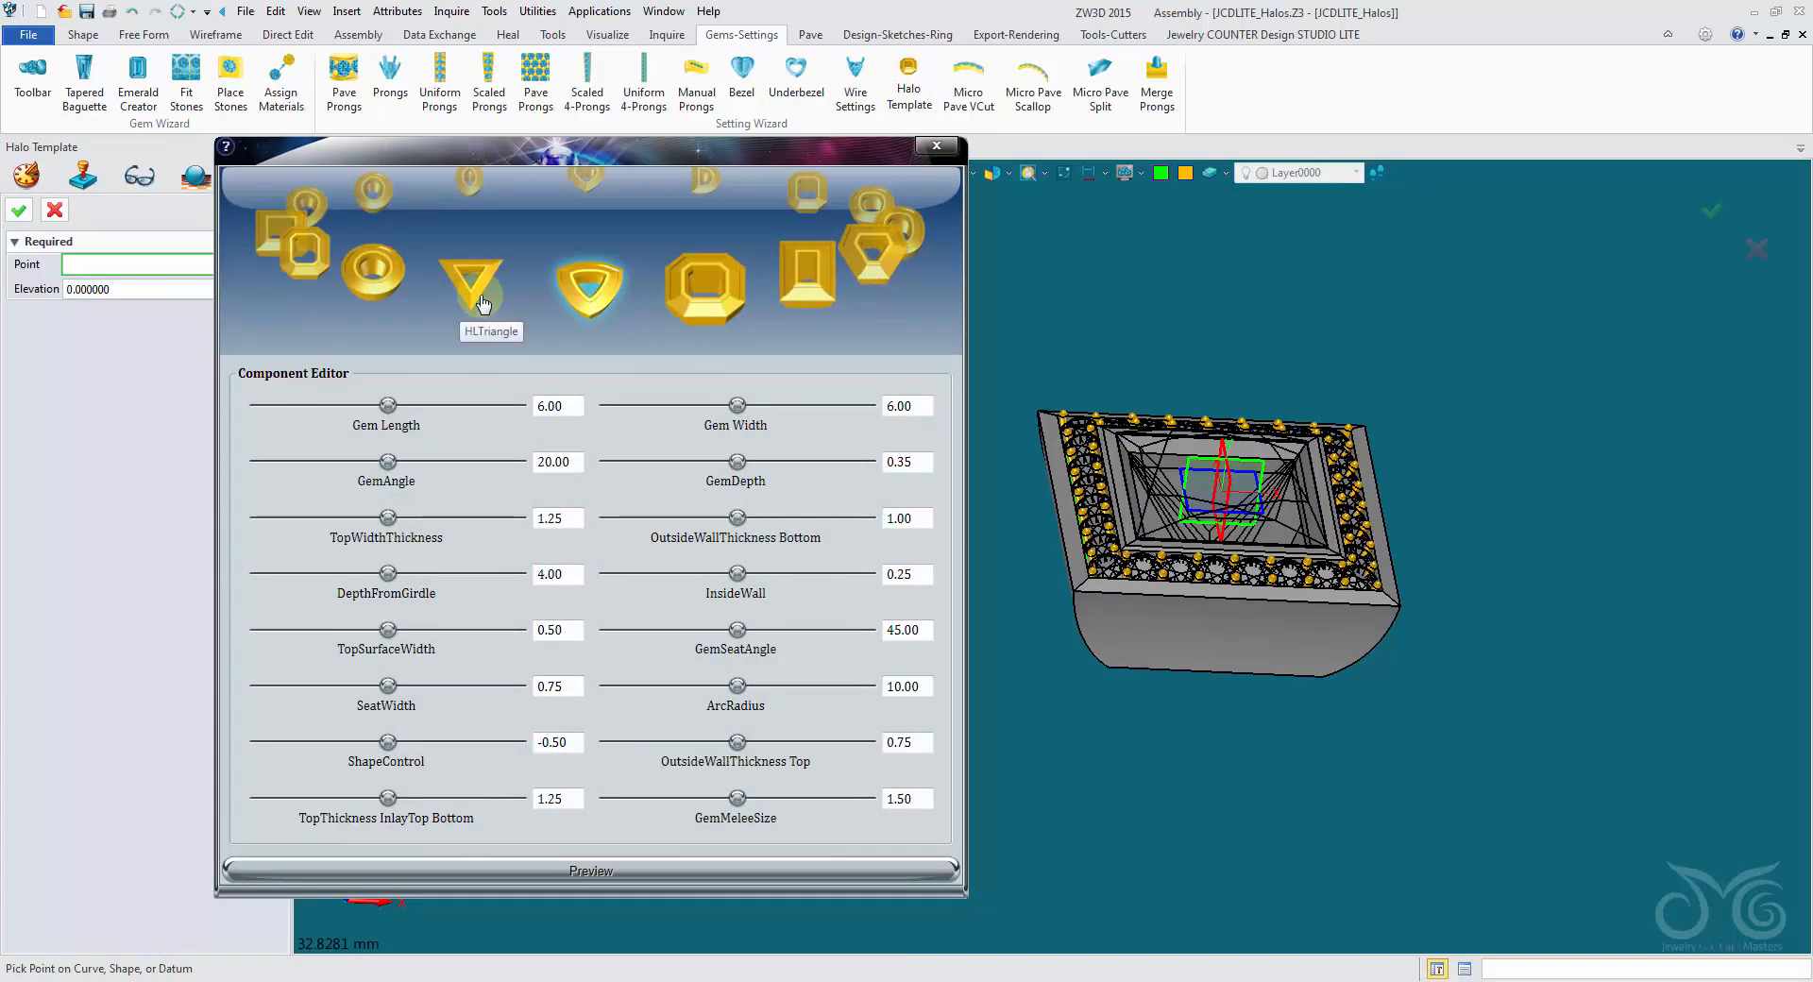
{"action": "left_click", "coordinate": [480, 300]}
{"action": "left_click", "coordinate": [368, 283]}
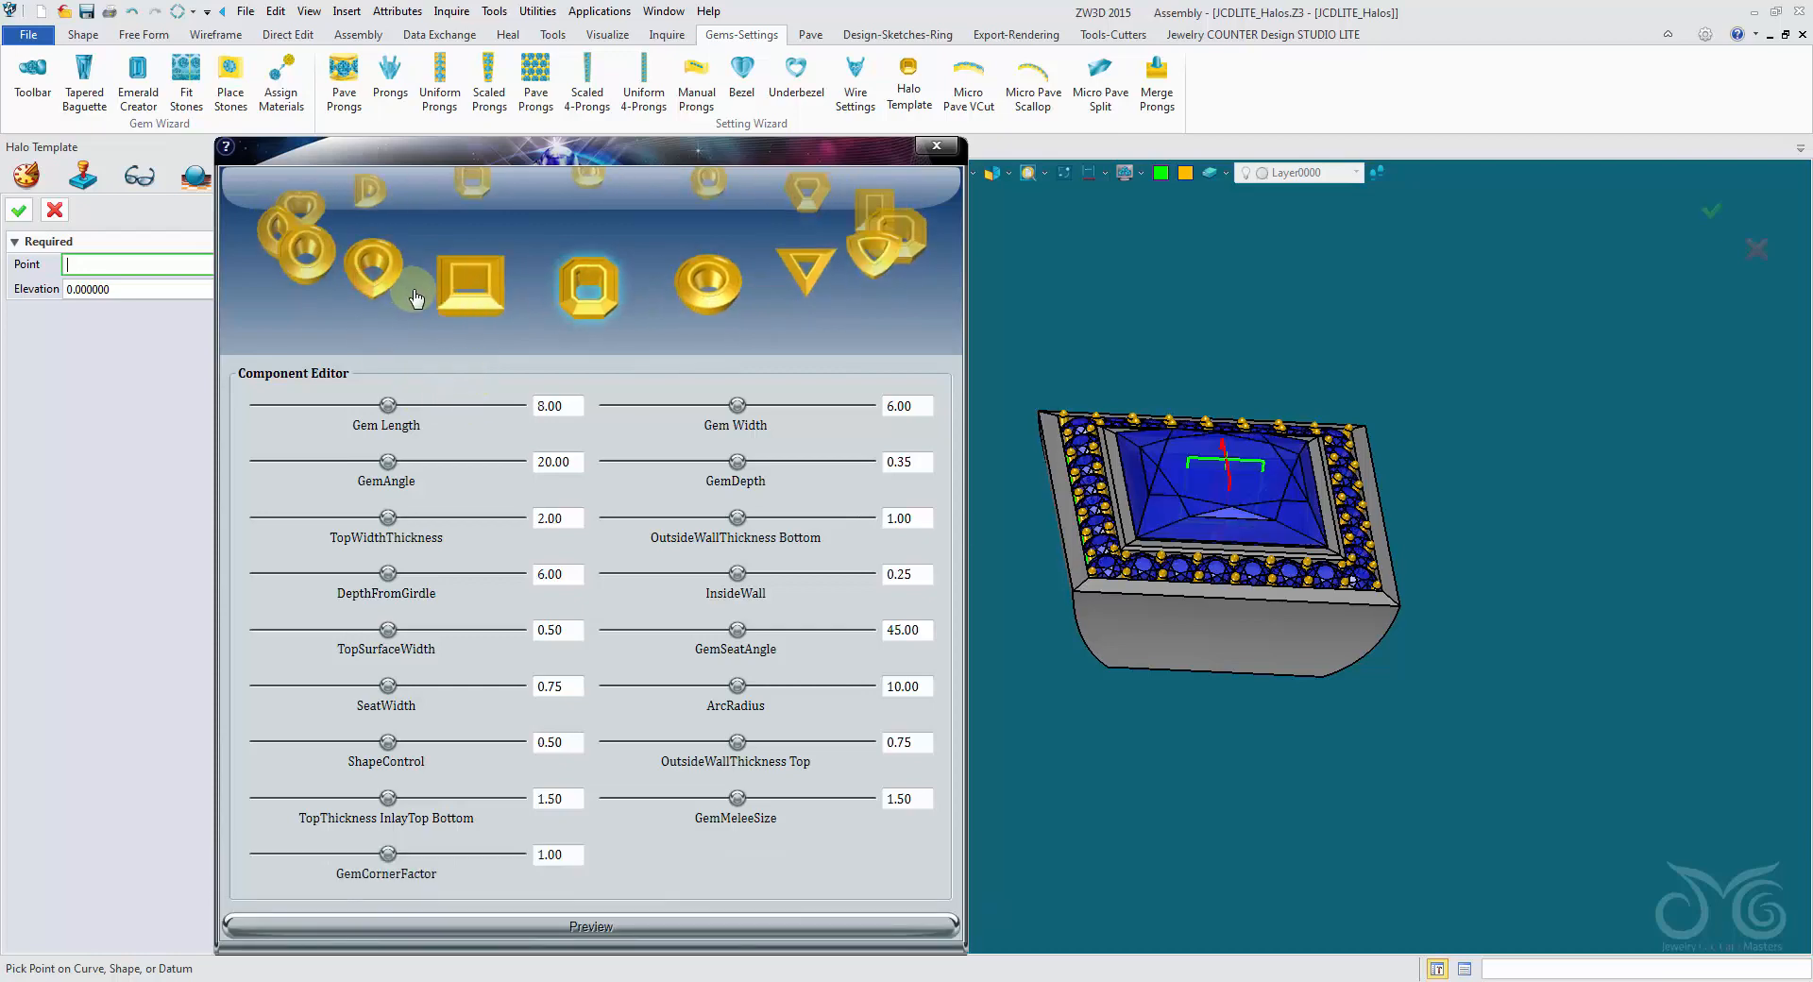
{"action": "left_click", "coordinate": [357, 274]}
{"action": "left_click", "coordinate": [374, 296]}
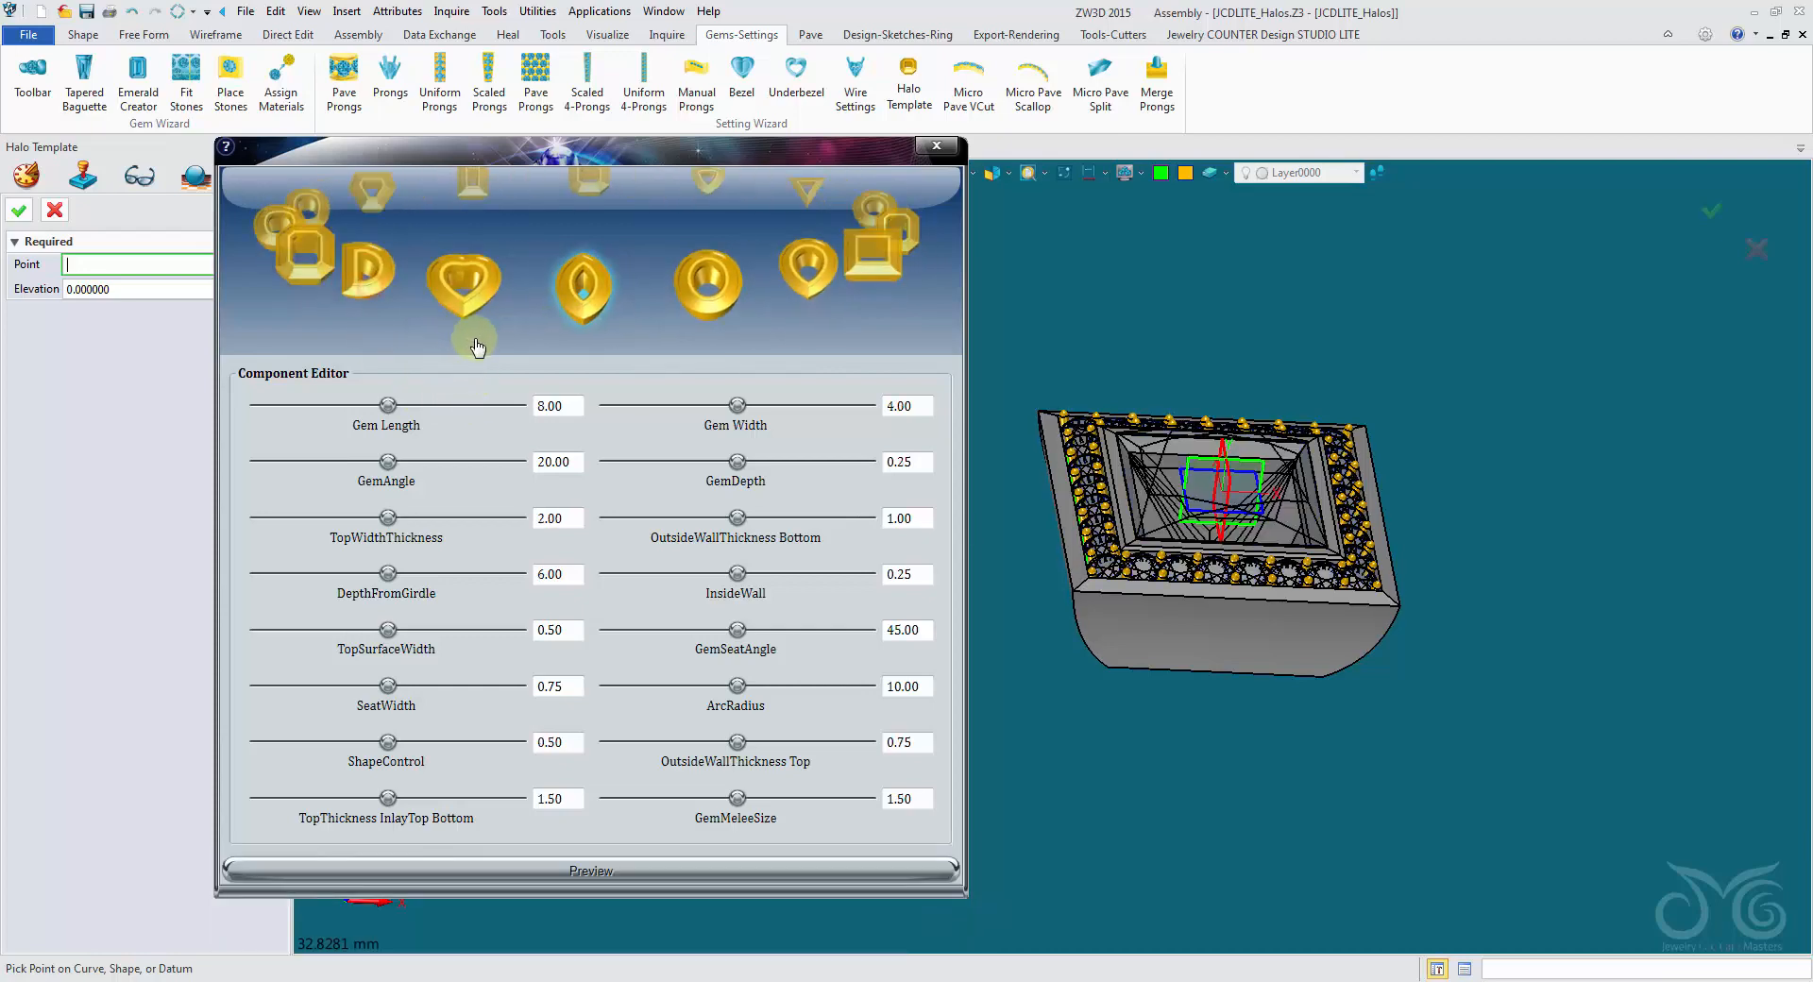
{"action": "left_click", "coordinate": [460, 304]}
{"action": "left_click", "coordinate": [465, 299]}
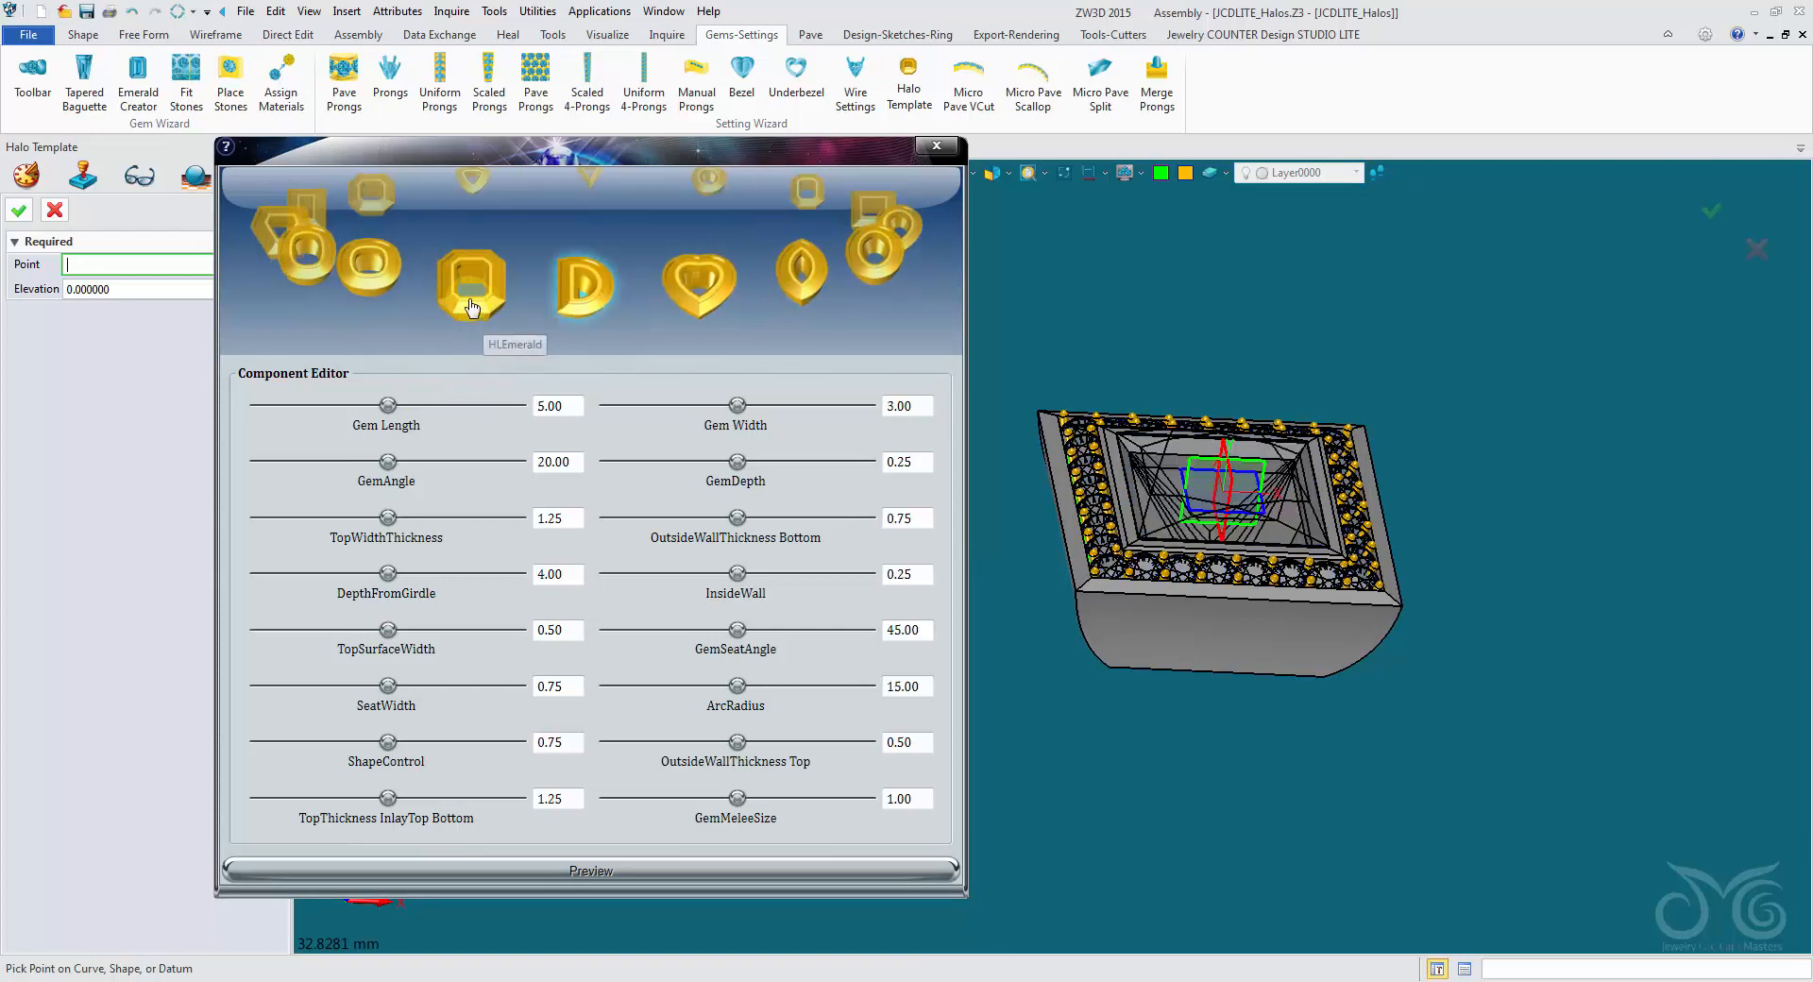
{"action": "left_click", "coordinate": [469, 304]}
{"action": "left_click", "coordinate": [457, 295]}
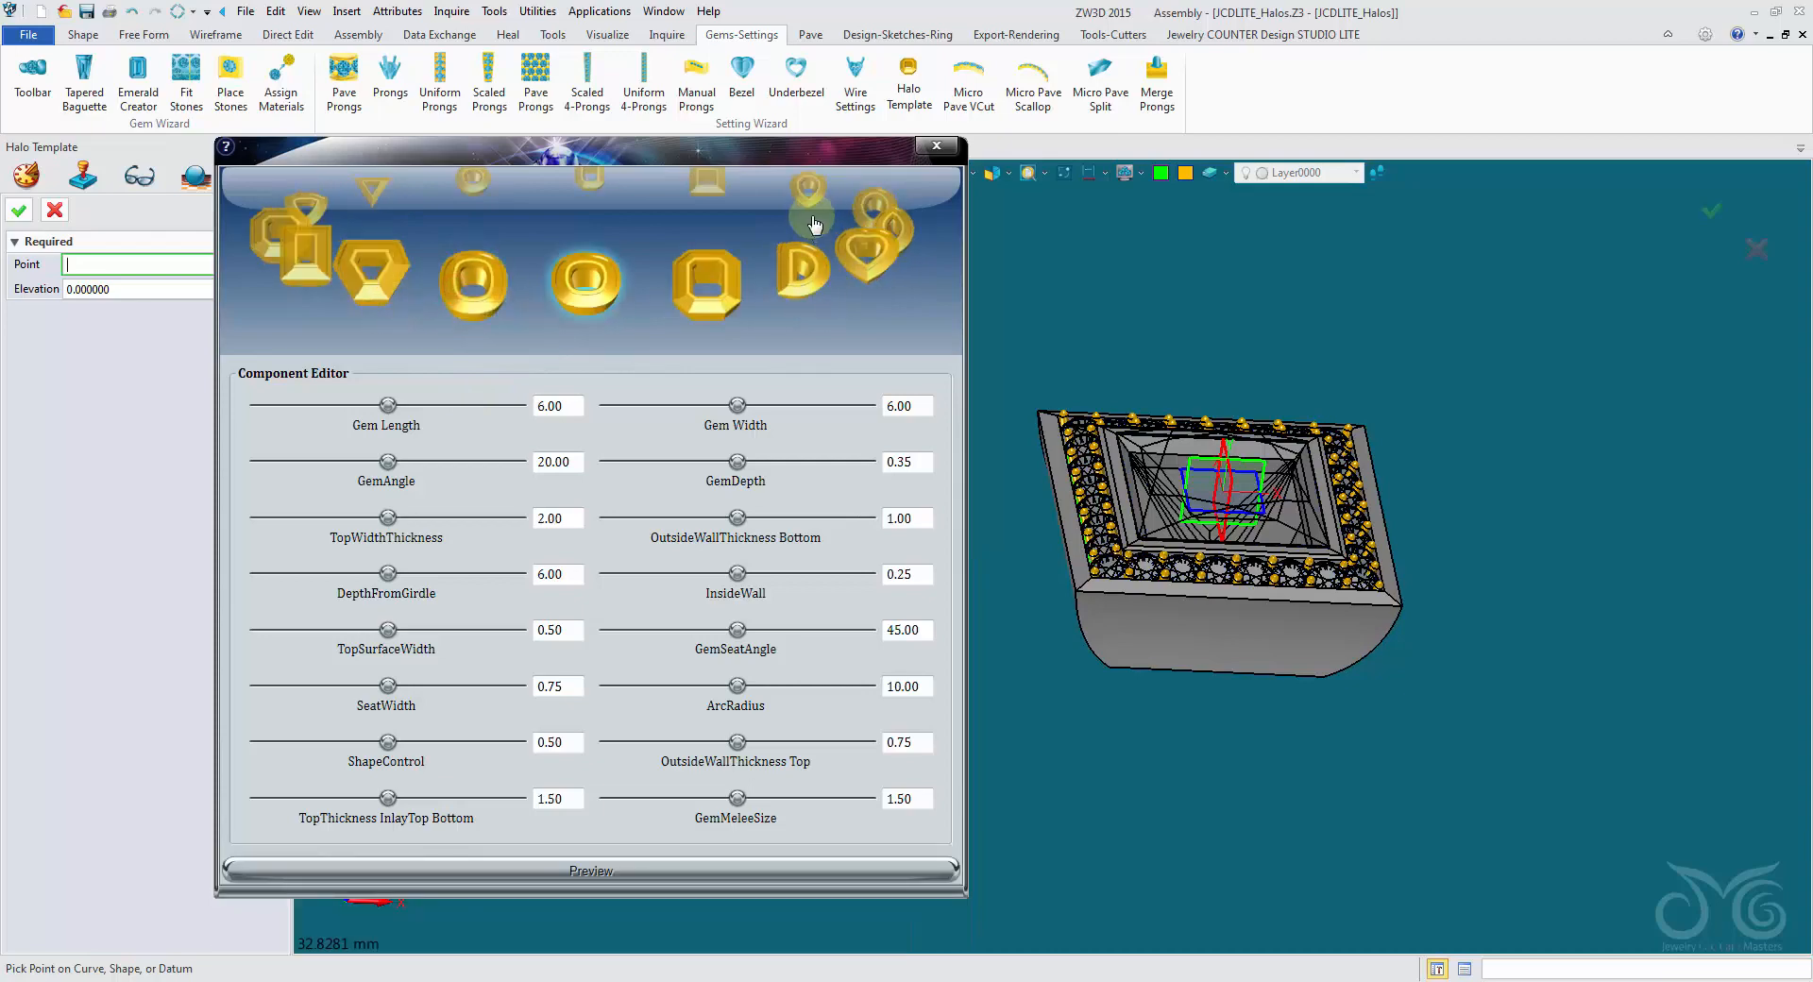
{"action": "left_click", "coordinate": [922, 153]}
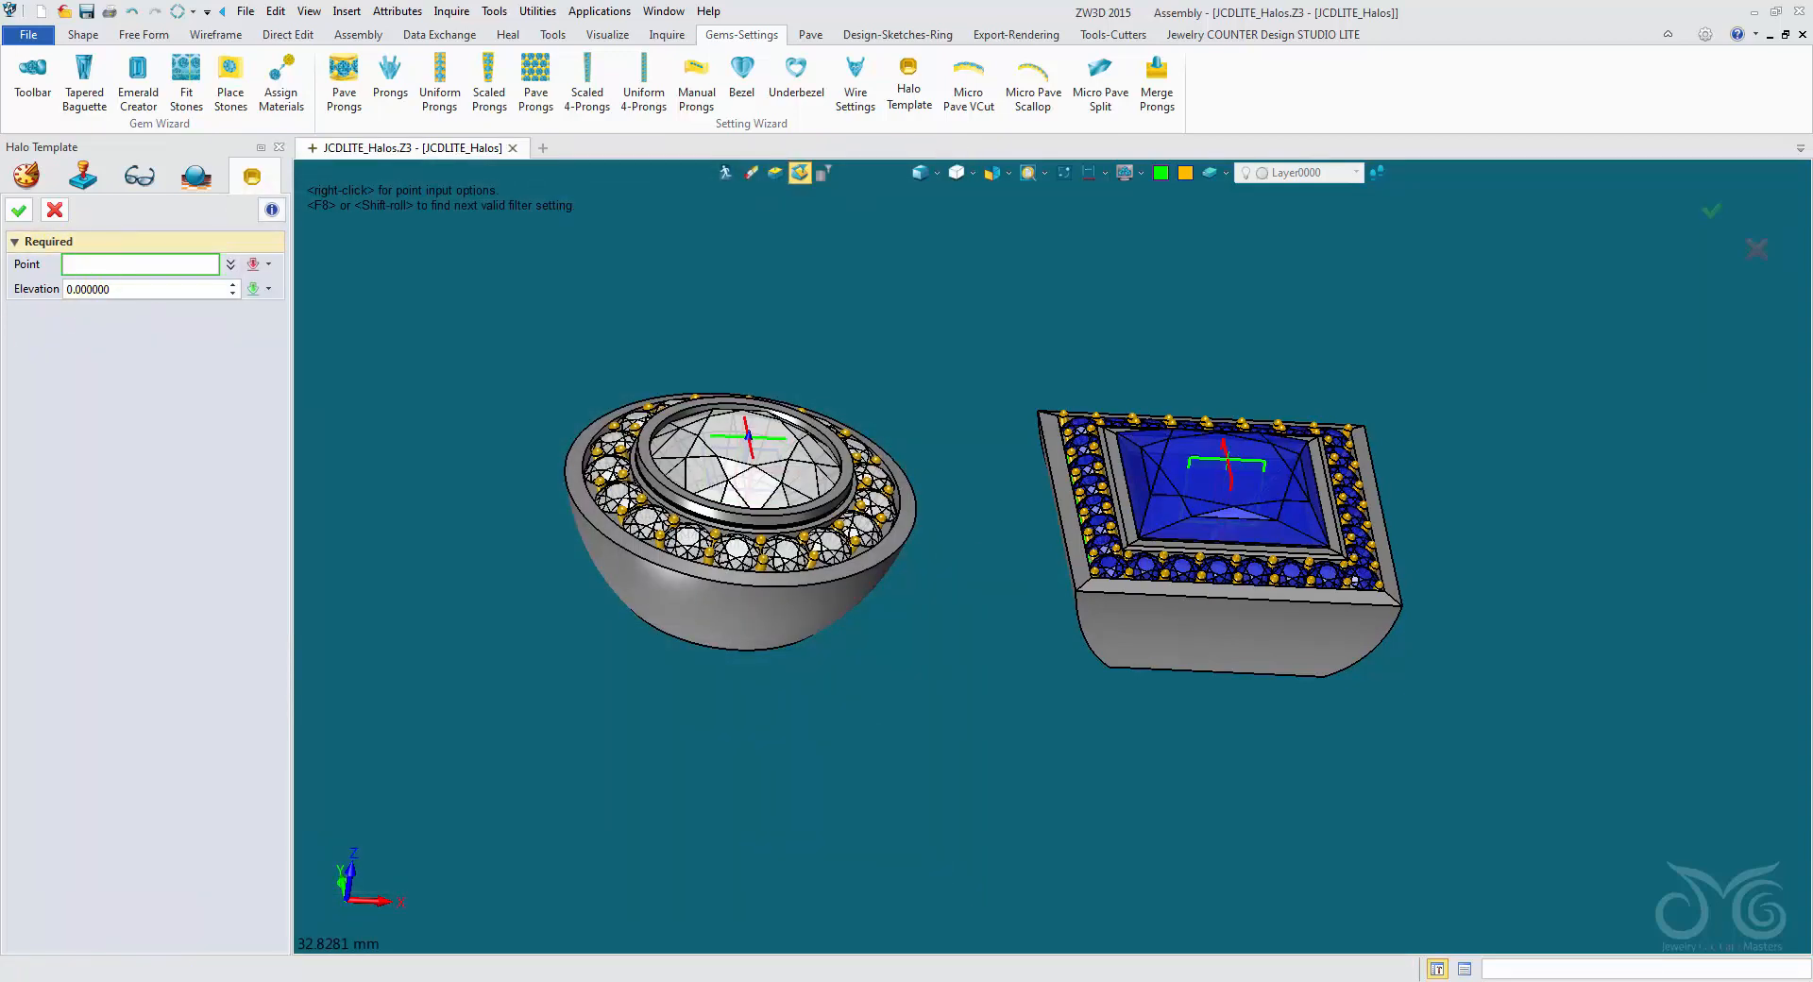